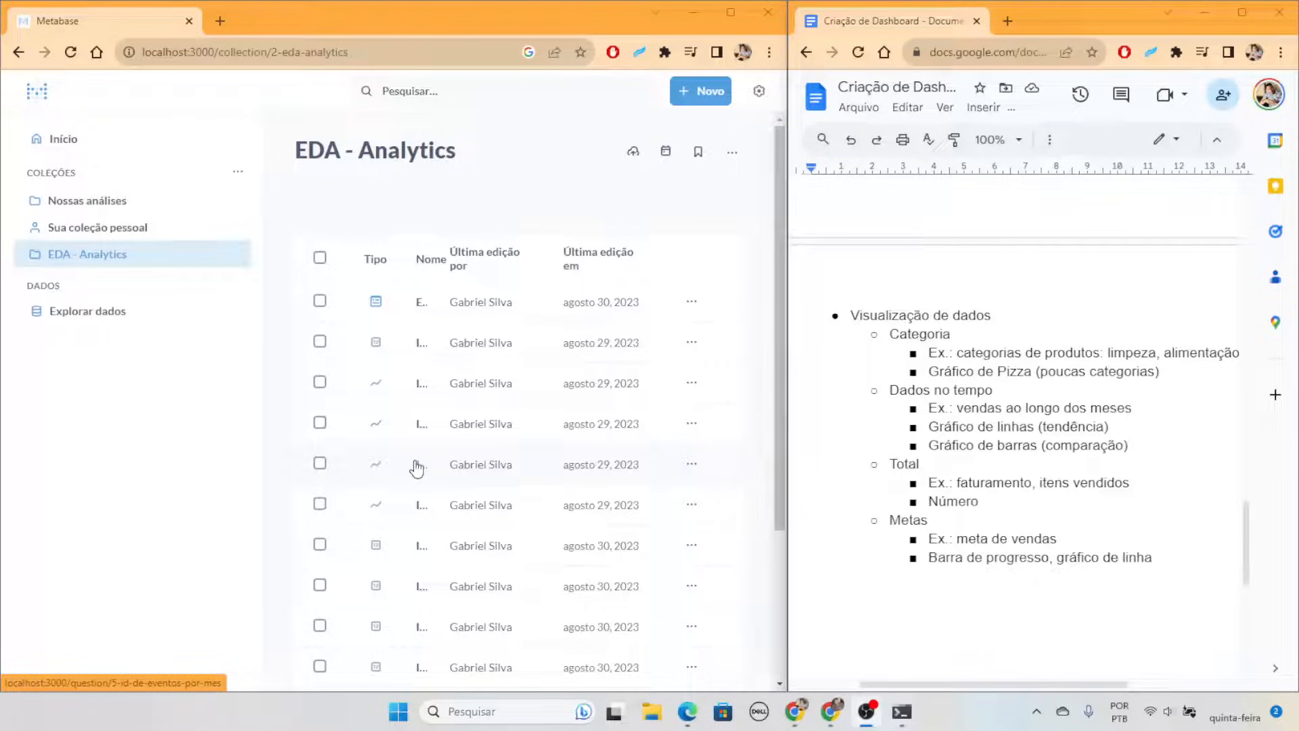
Start a new collection from the Metabase home page and name it "Vendas"
scroll(1080, 471, up, 10)
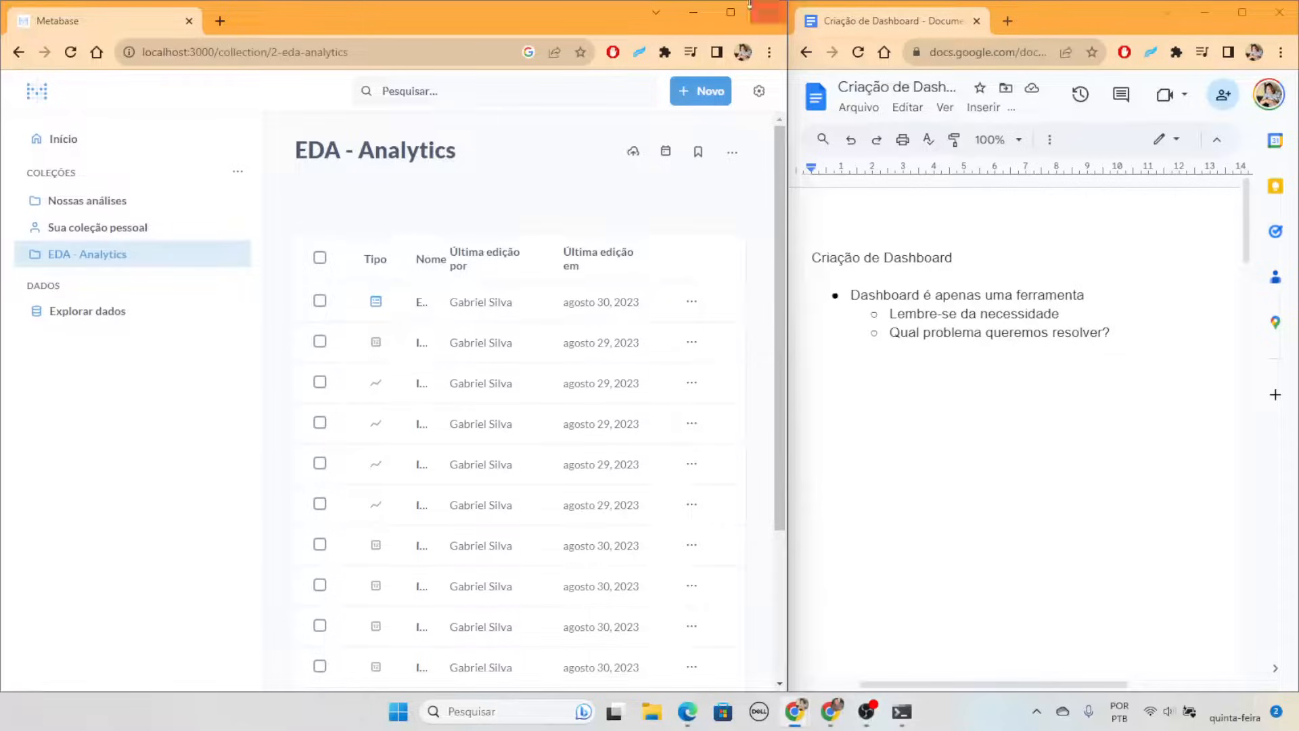
click(731, 13)
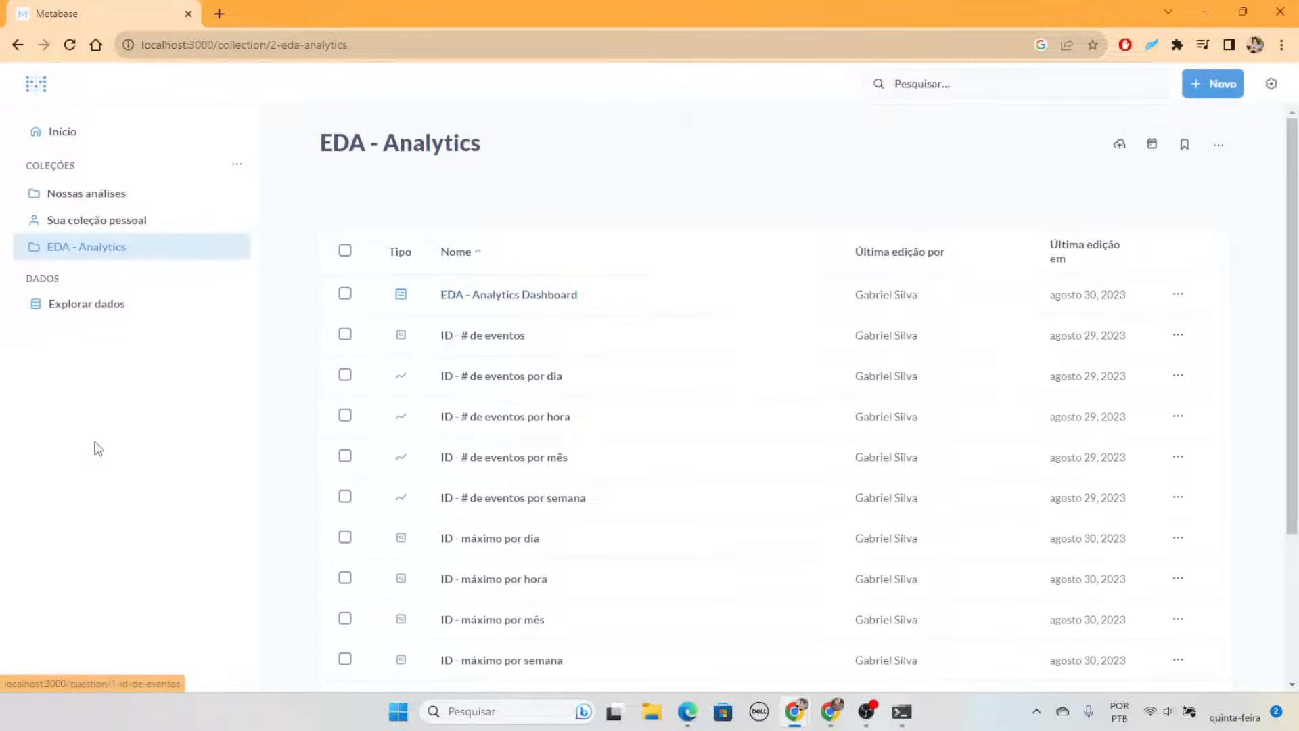
click(88, 140)
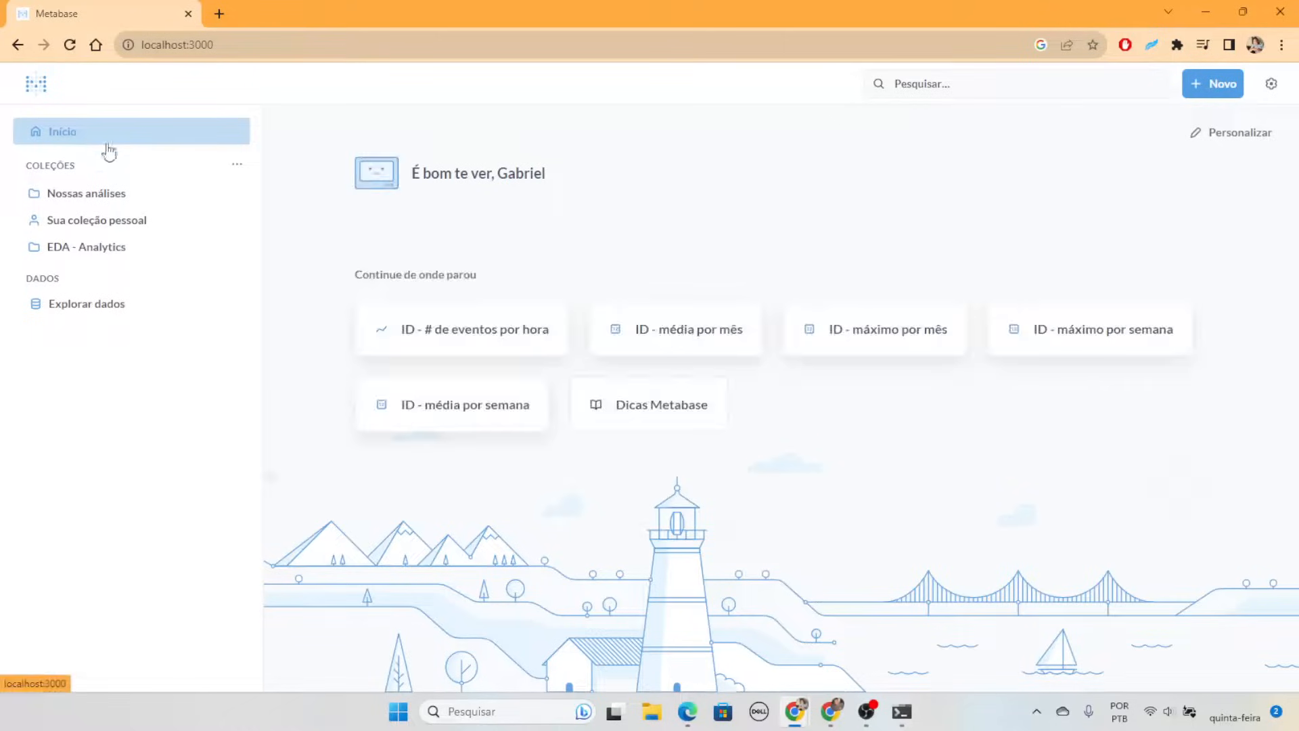
click(1221, 87)
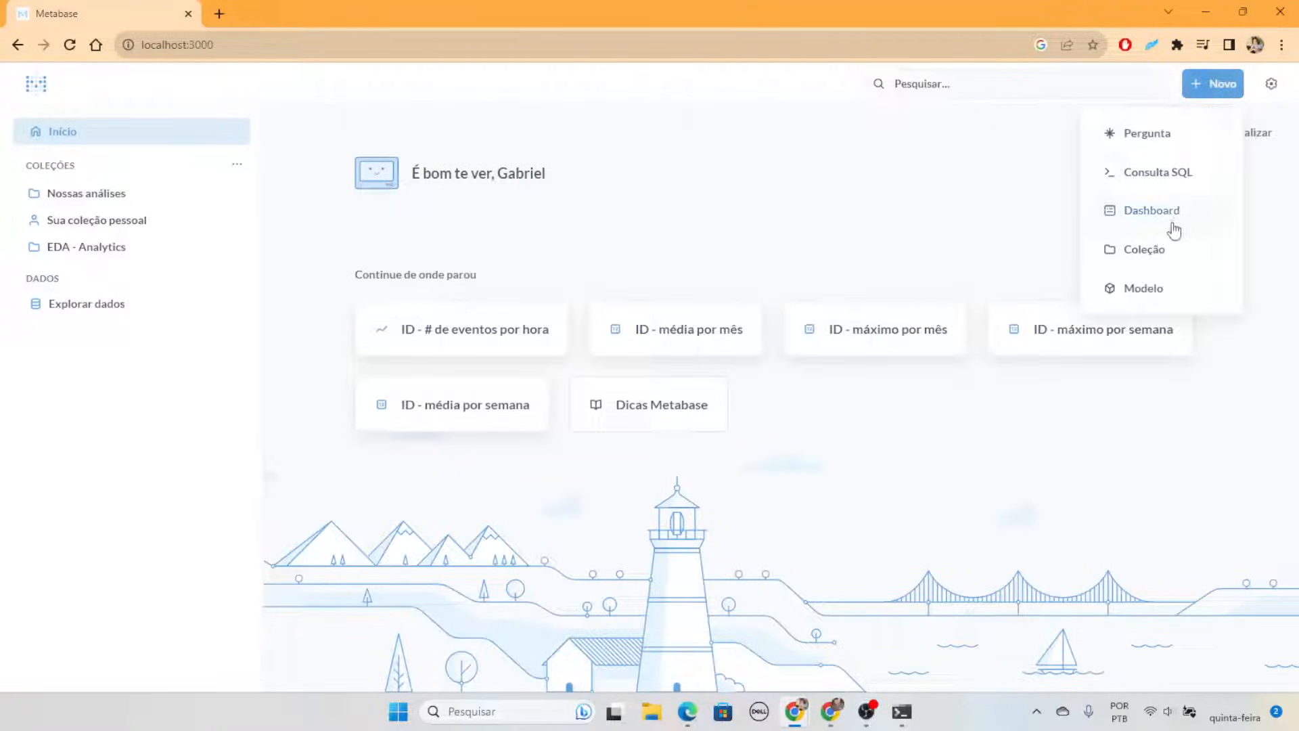
click(1152, 251)
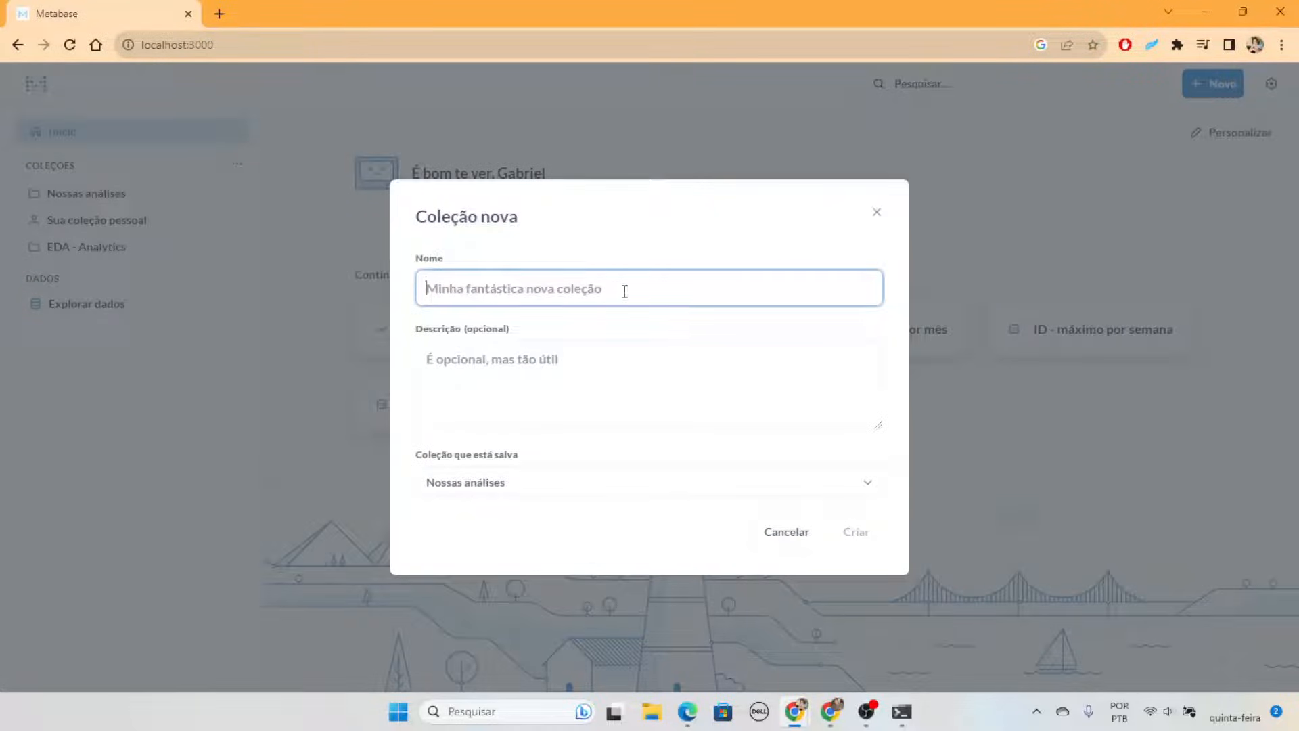
click(625, 291)
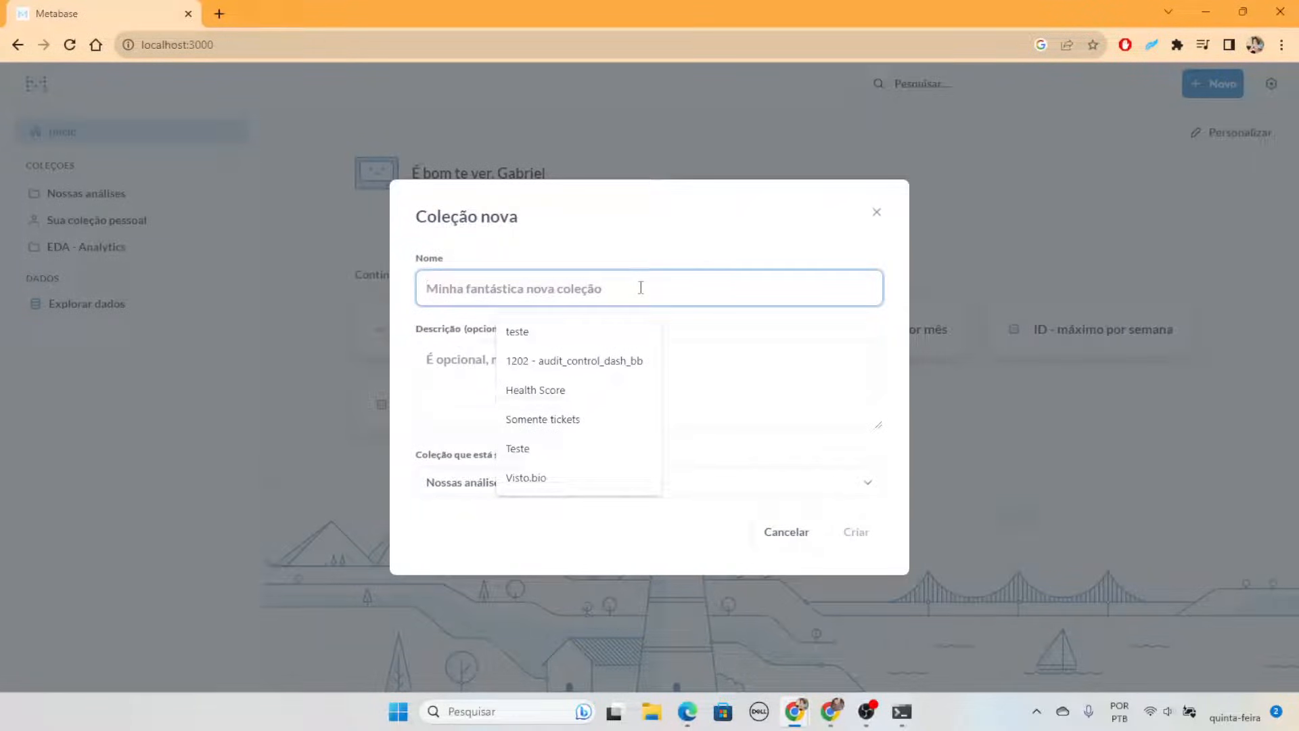
text(Vend)
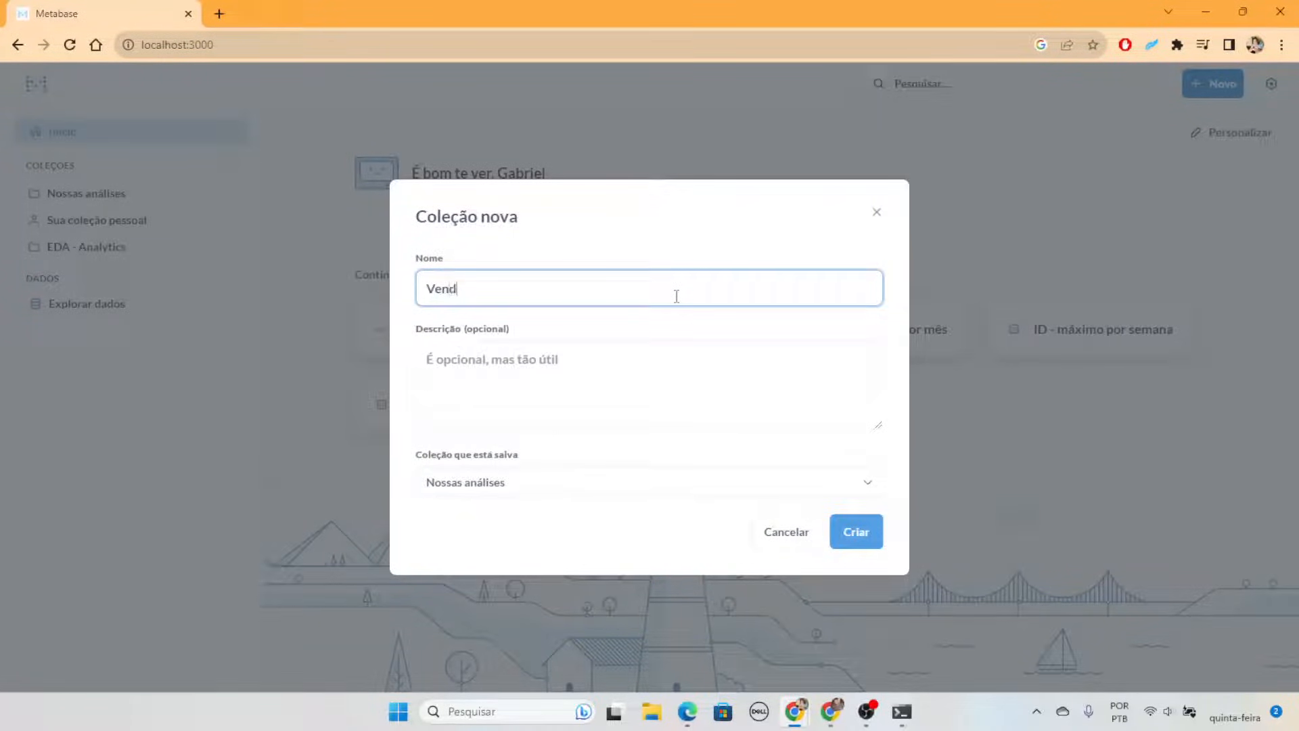
text(as)
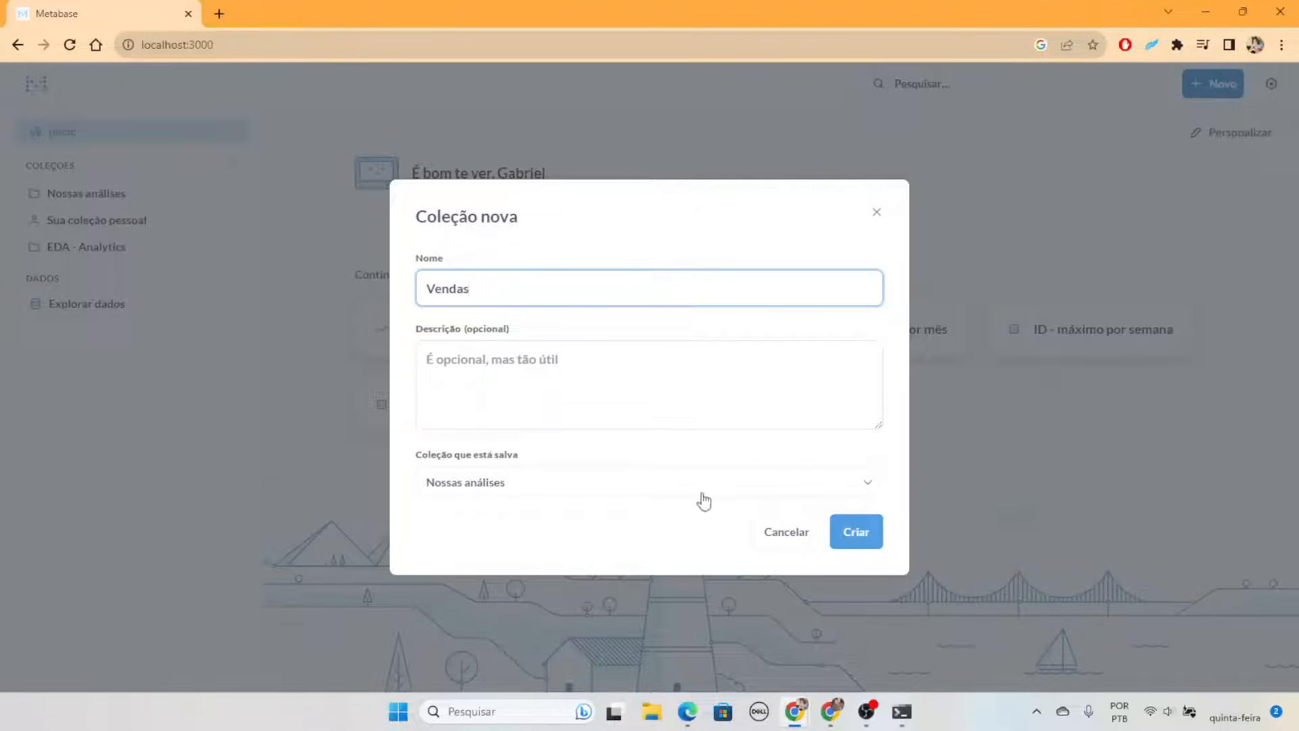
Describe the collection as "Pasta em que guardados todas as queries e dashboards do time de vendas" and create it
click(635, 394)
text(Pasta )
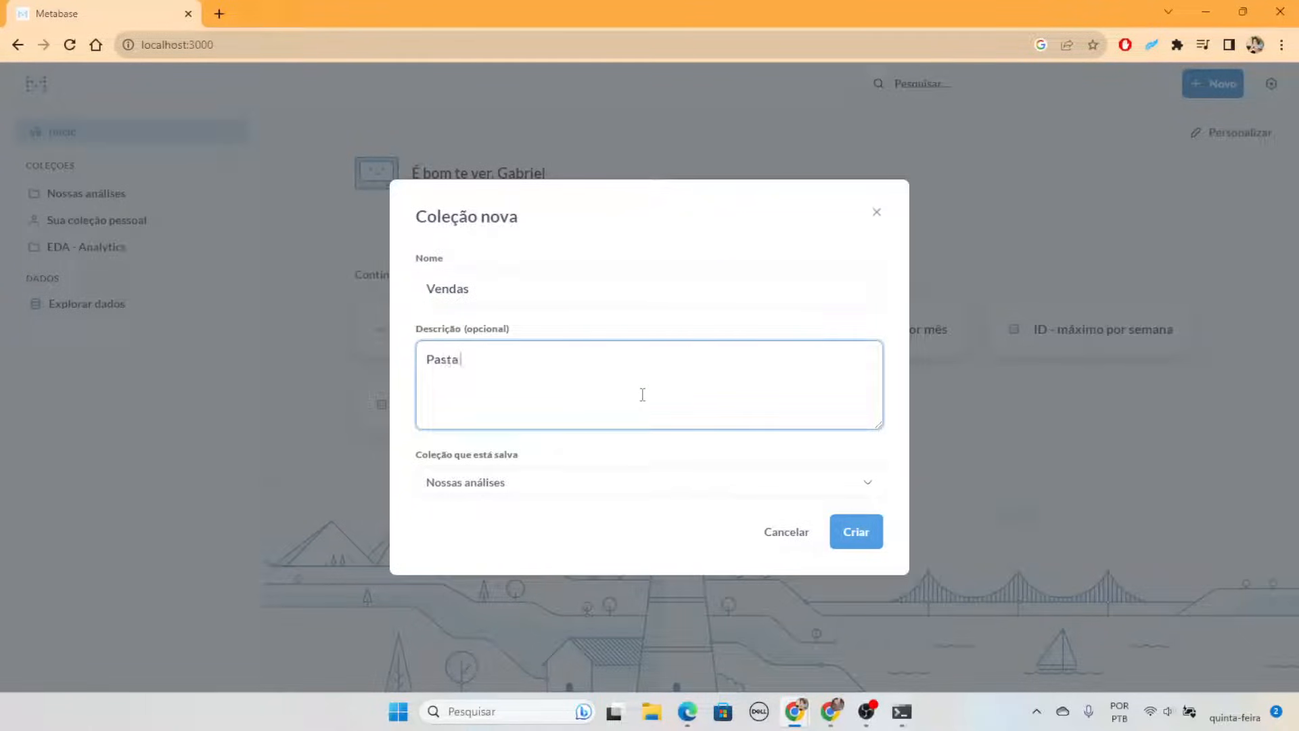
text(reso)
text(em que quardados todas as)
text( quer)
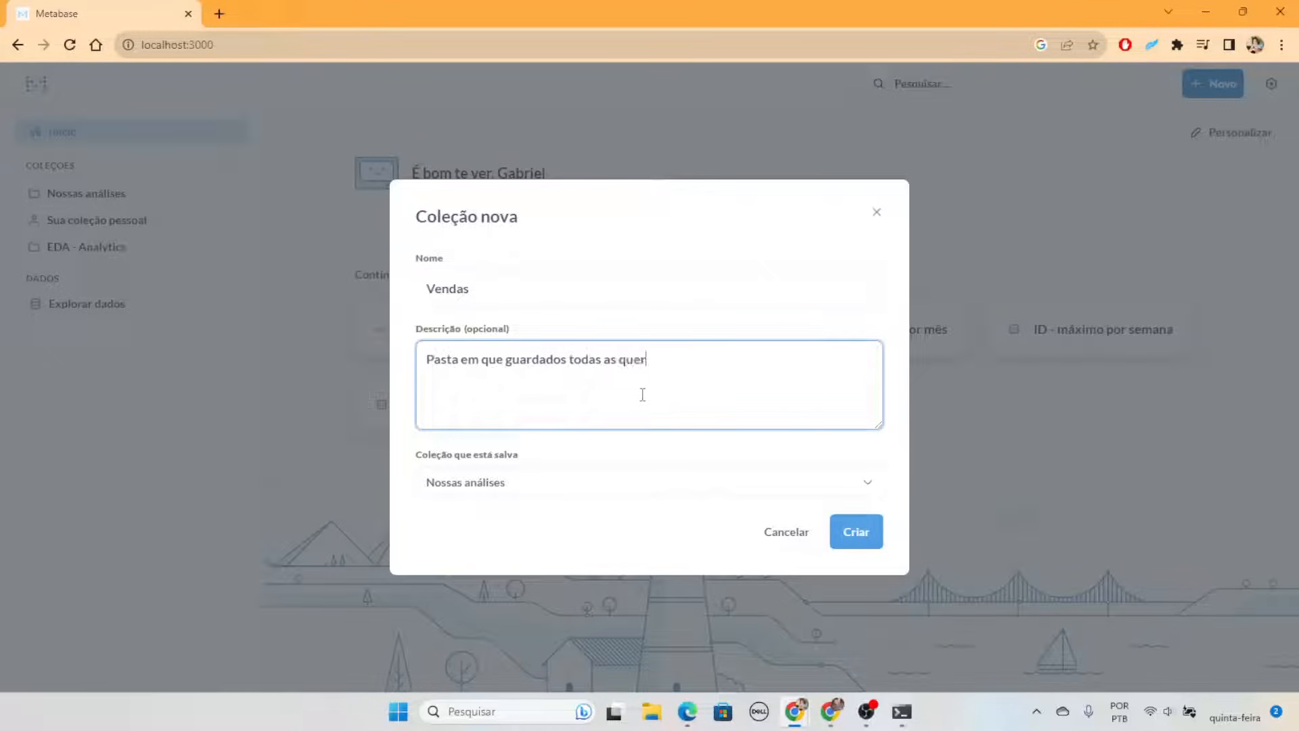
text(ies e dashboards do time de vend)
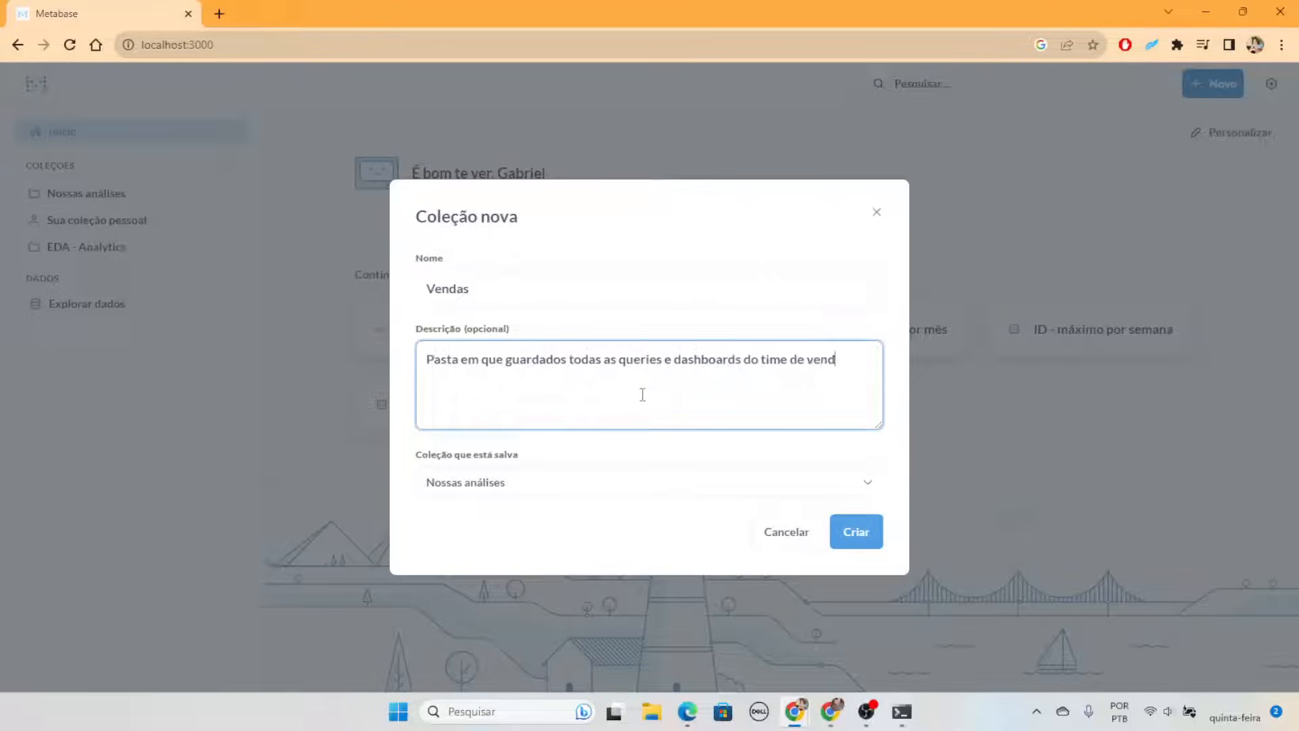
text(as)
click(856, 532)
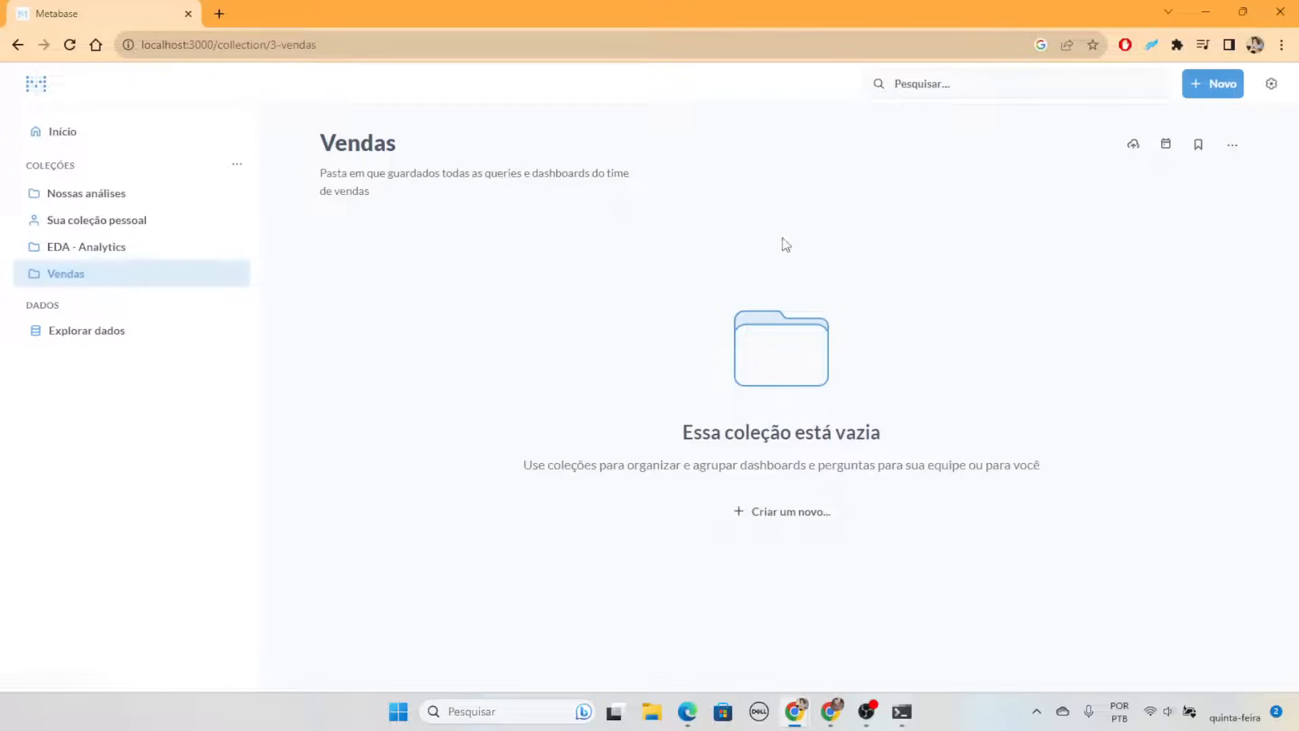
Create a dashboard named "Dashboard de Vendas" inside the Vendas collection
click(809, 512)
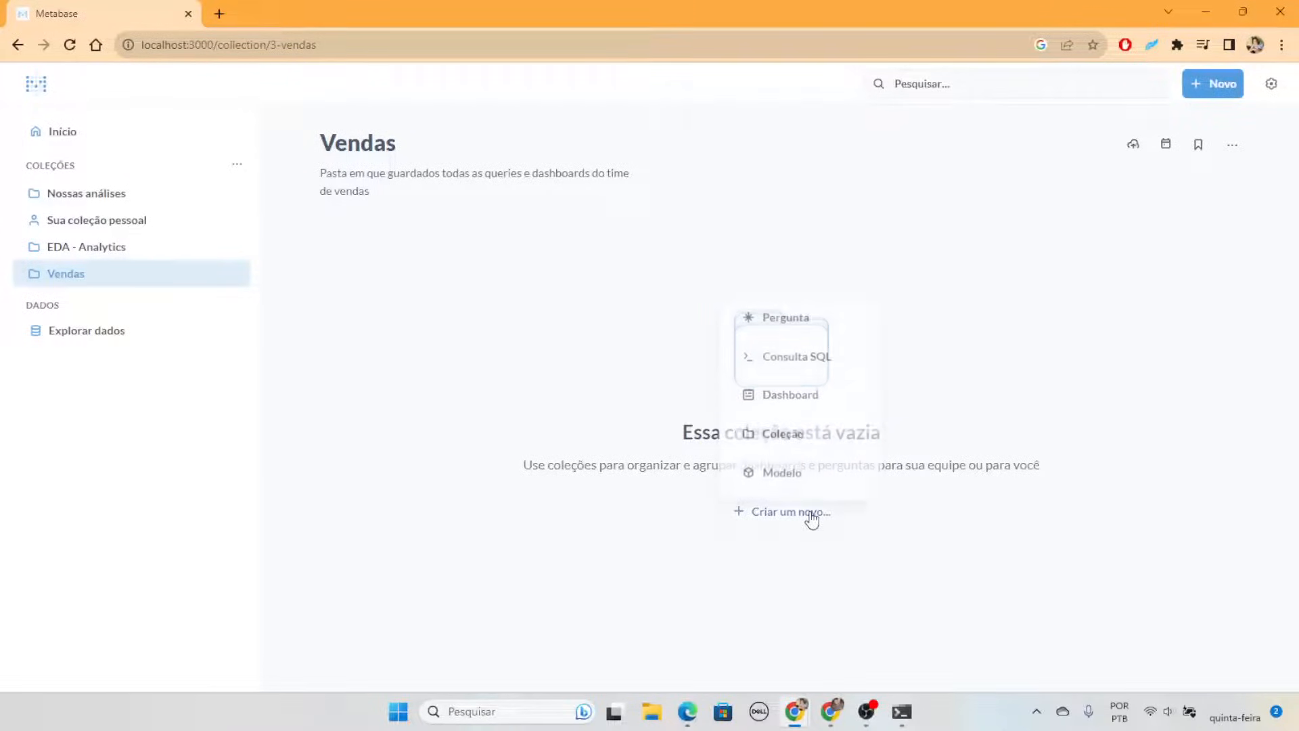
click(790, 397)
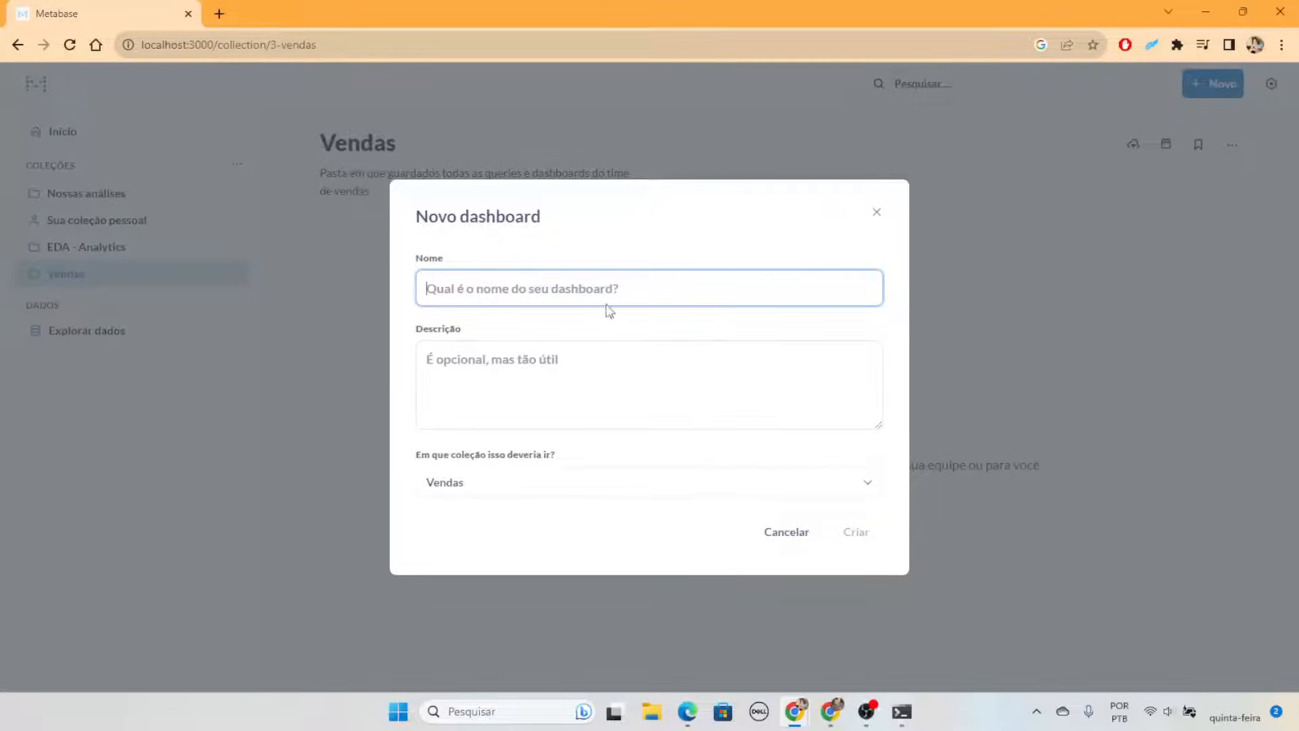
click(609, 298)
text(Dashbora)
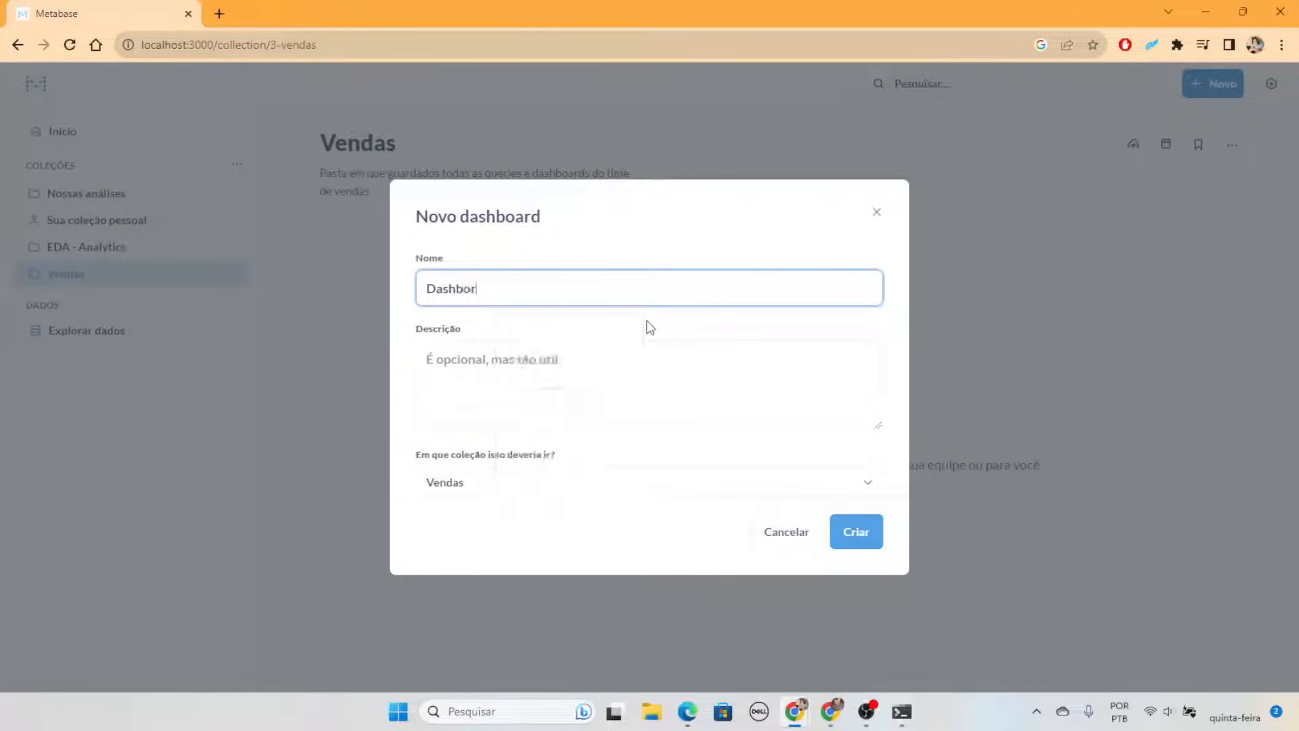
key(BackSpace)
key(BackSpace)
text(ard de Vend)
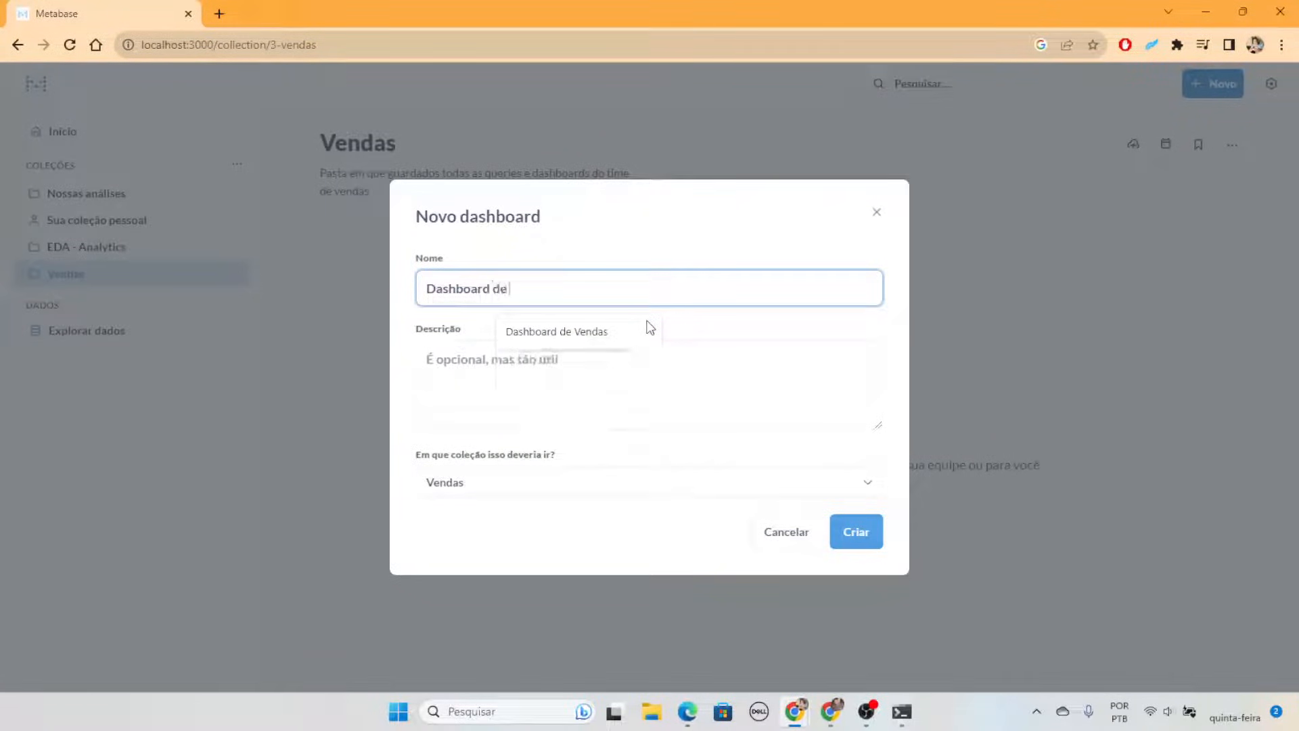
text(as)
click(856, 540)
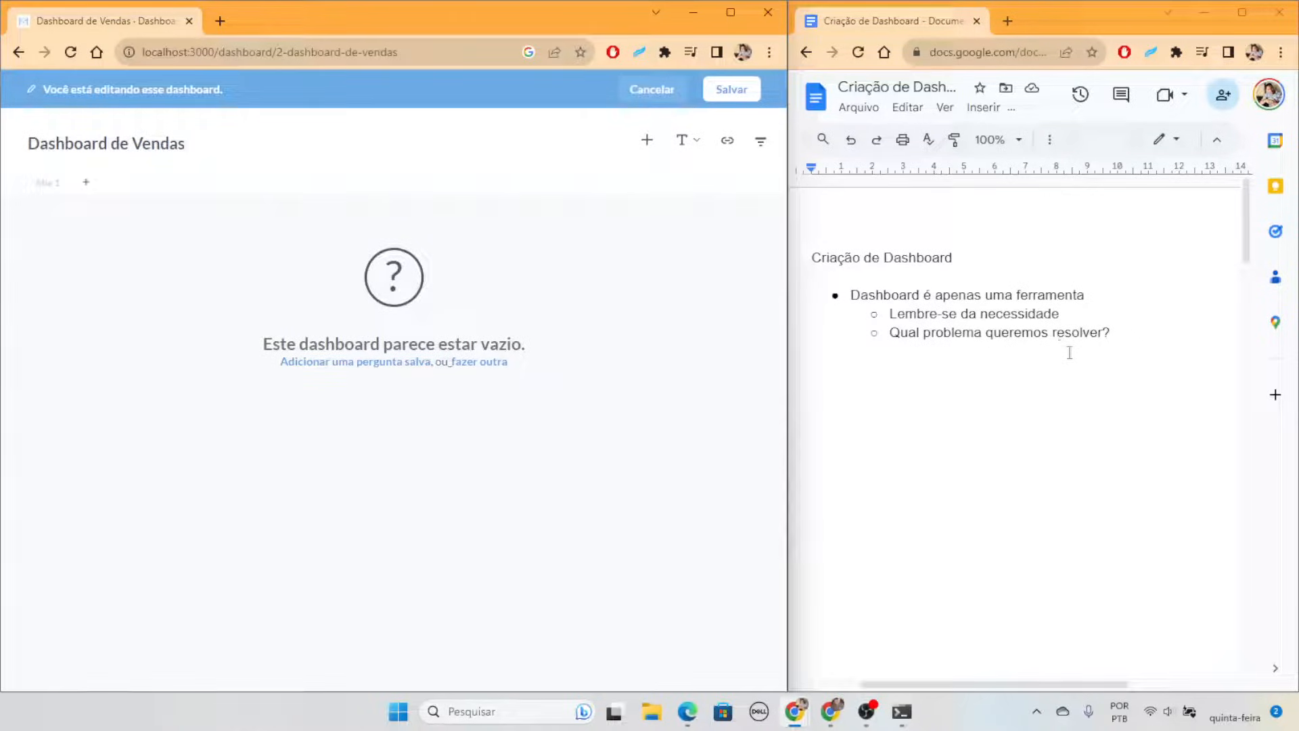
Review the Google Docs planning notes on the dashboard's need and problem to solve, and the section "Conhecer os dados"
click(1121, 329)
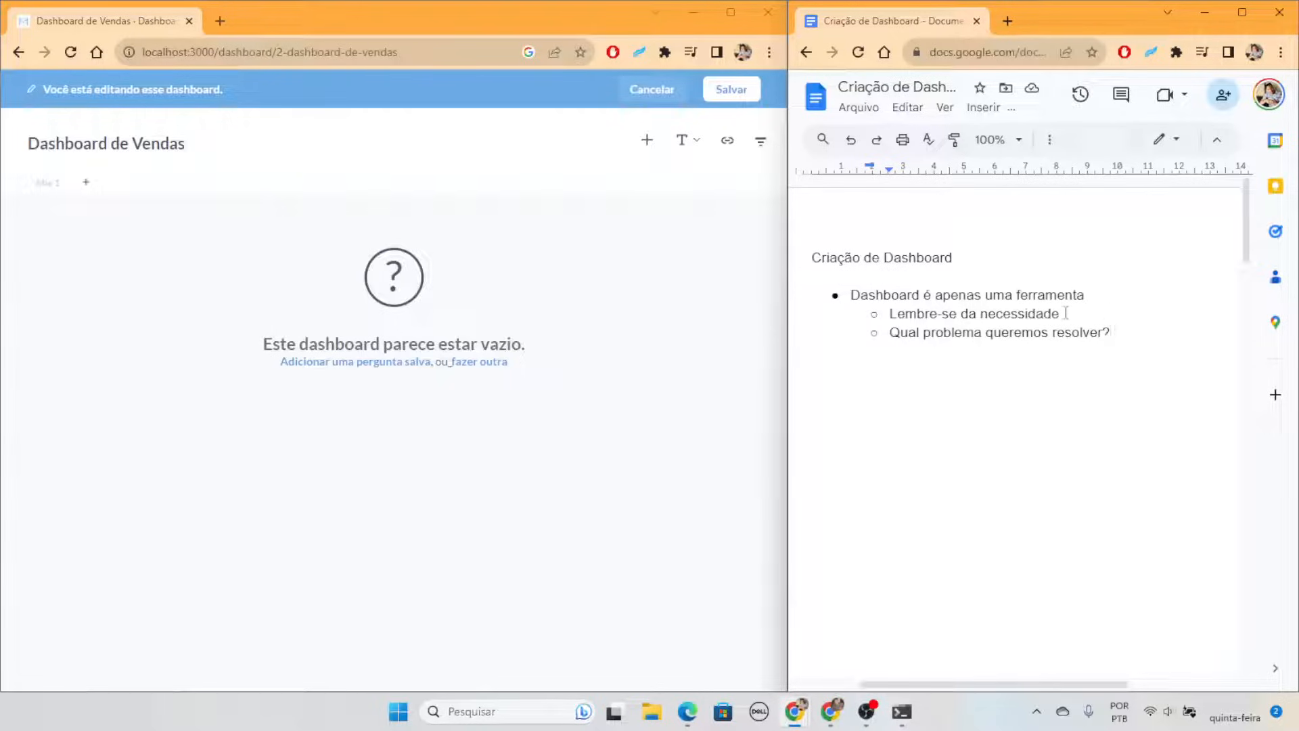
drag(1066, 313, 880, 312)
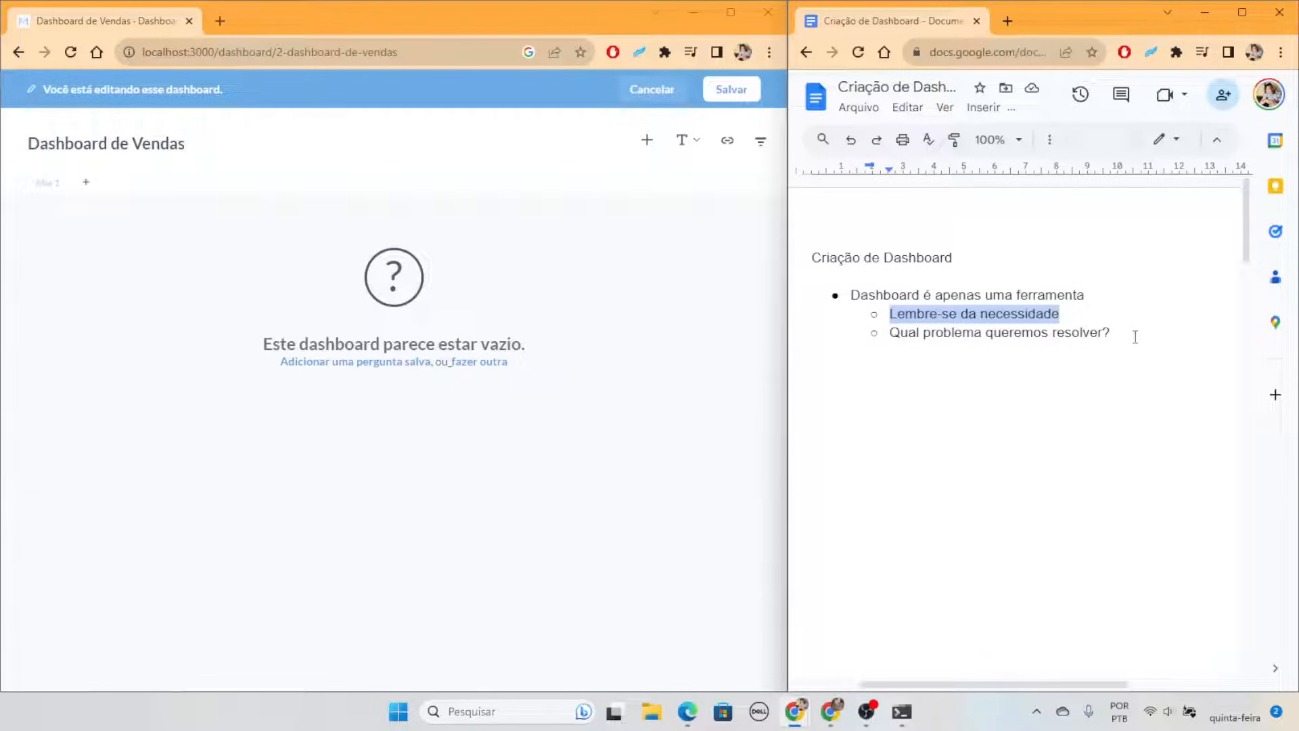
drag(1135, 336, 886, 333)
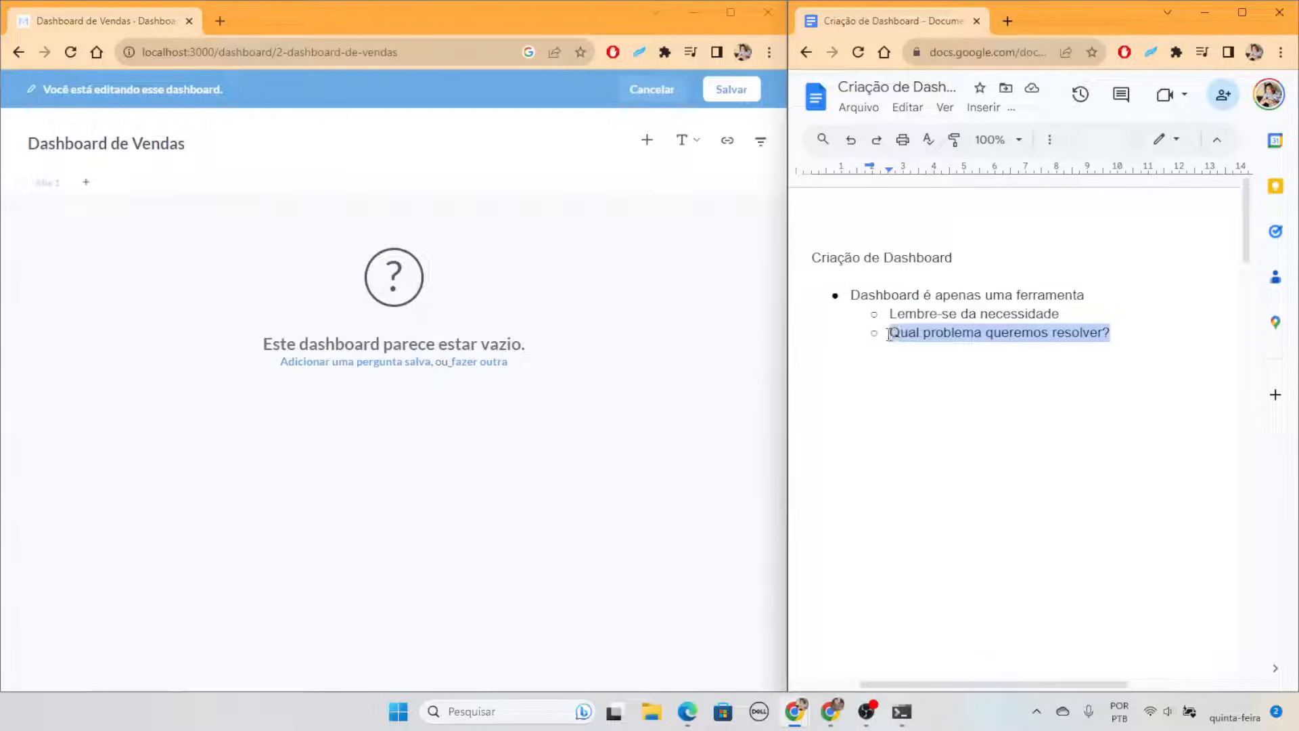
click(1155, 341)
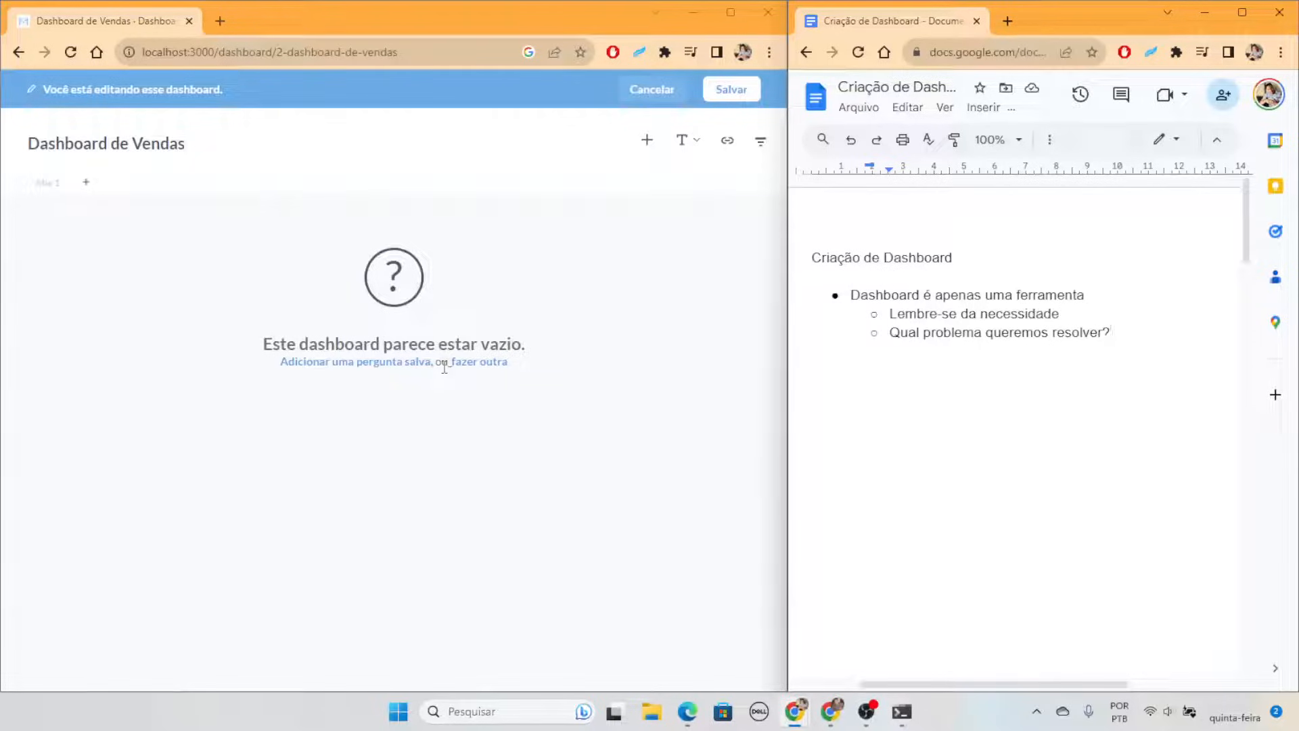
drag(1131, 331, 810, 252)
scroll(983, 467, down, 12)
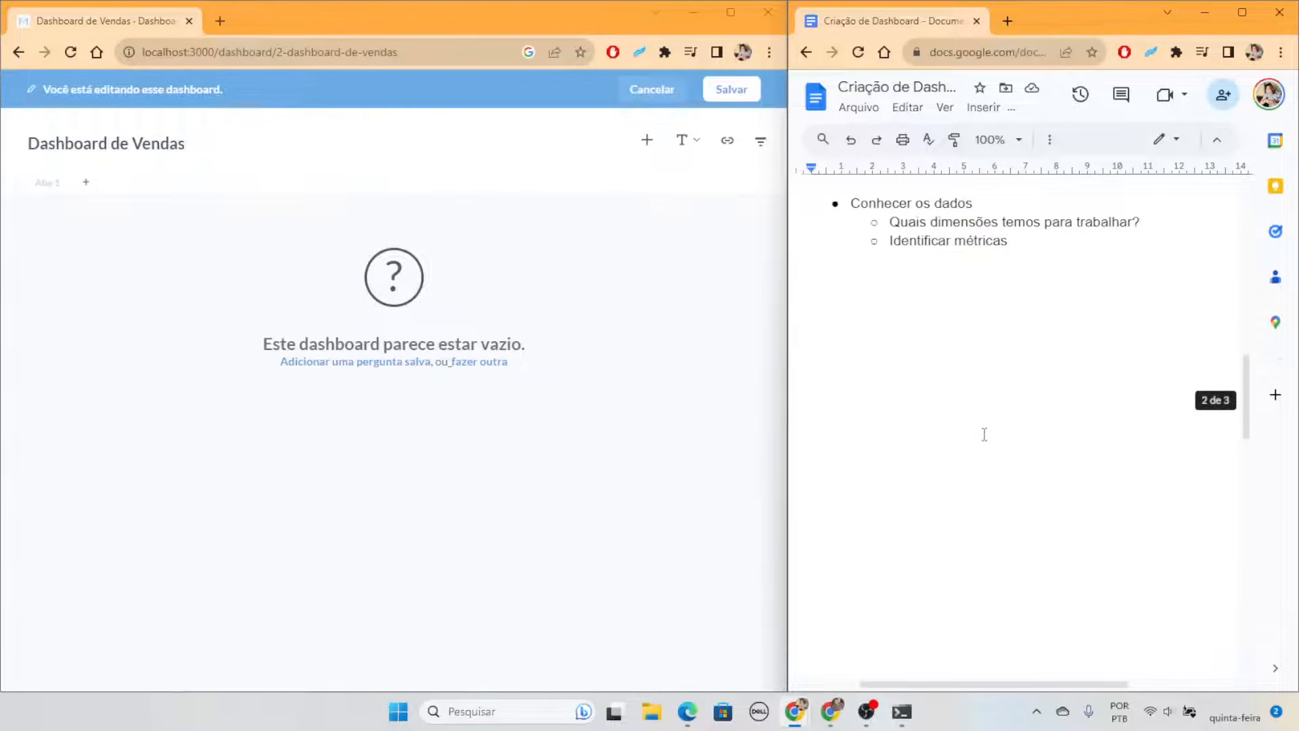
scroll(1011, 438, up, 1)
scroll(1037, 331, down, 1)
click(1011, 357)
Save the empty sales dashboard in Metabase and open the Orders table of the Sample Database
click(733, 95)
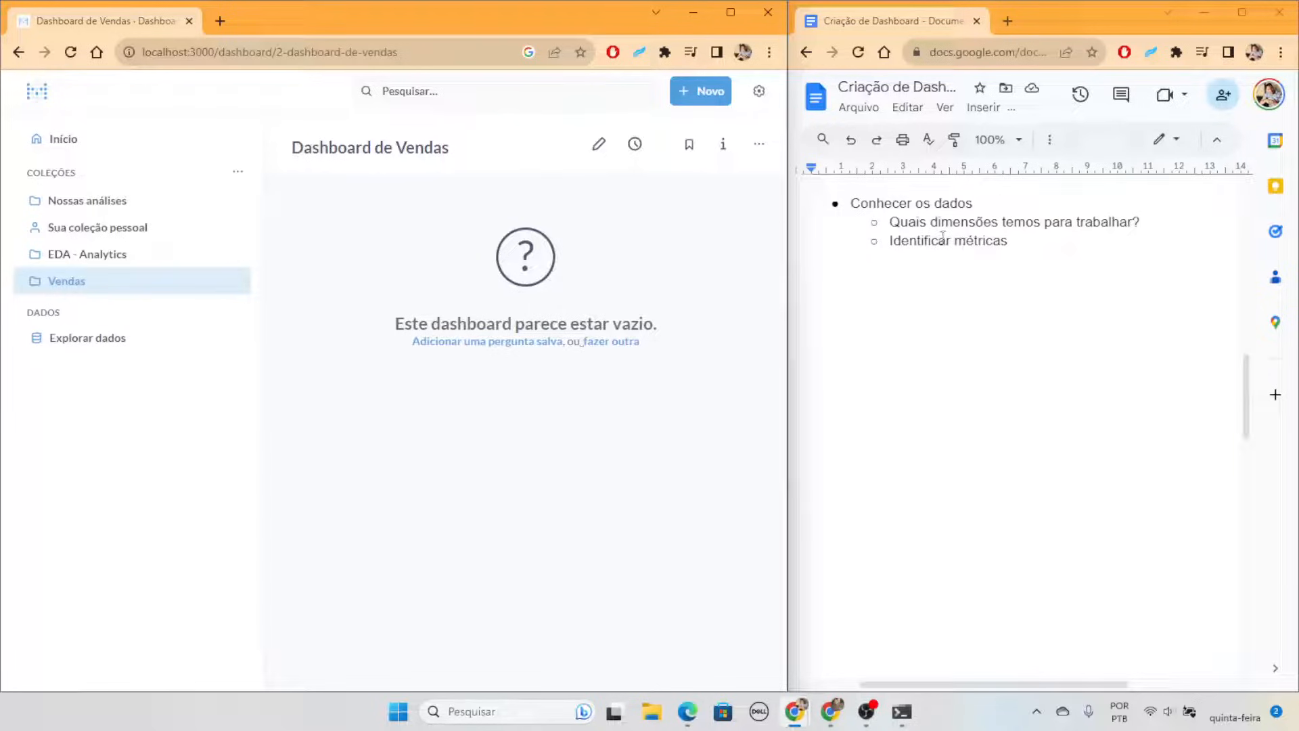
click(130, 344)
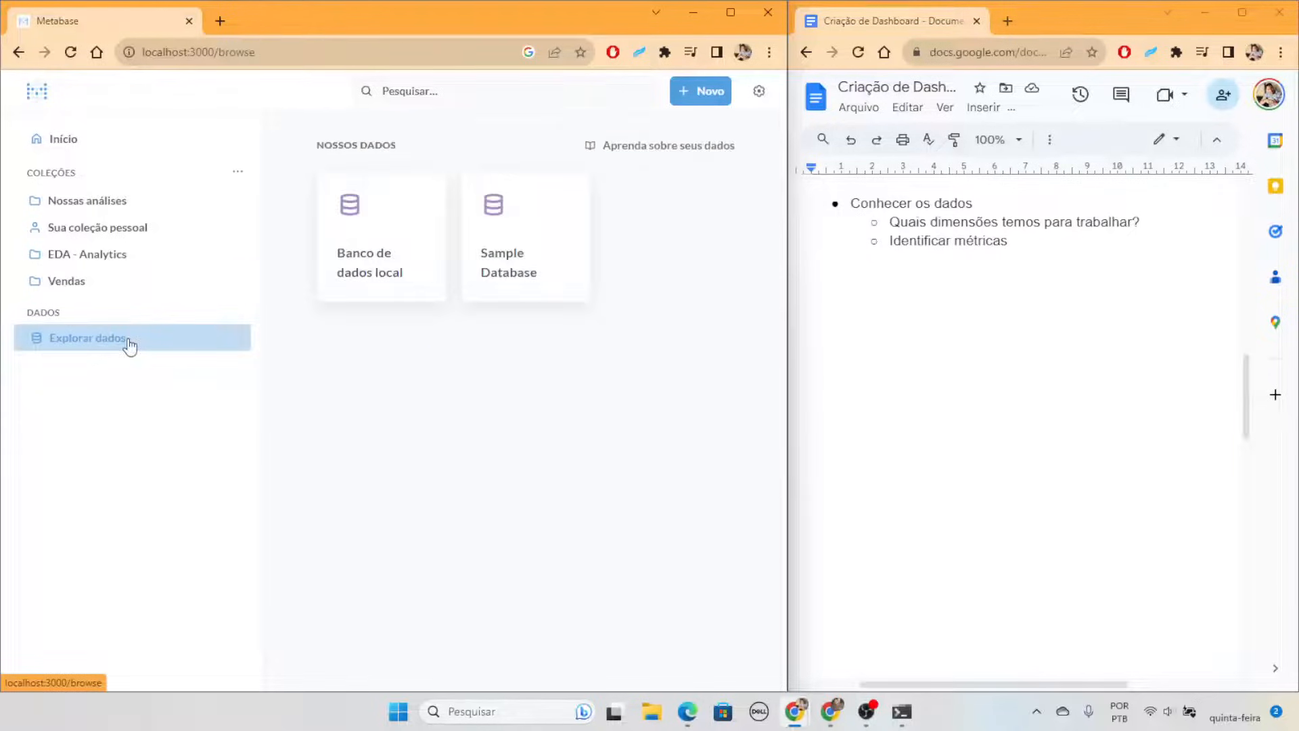
click(531, 237)
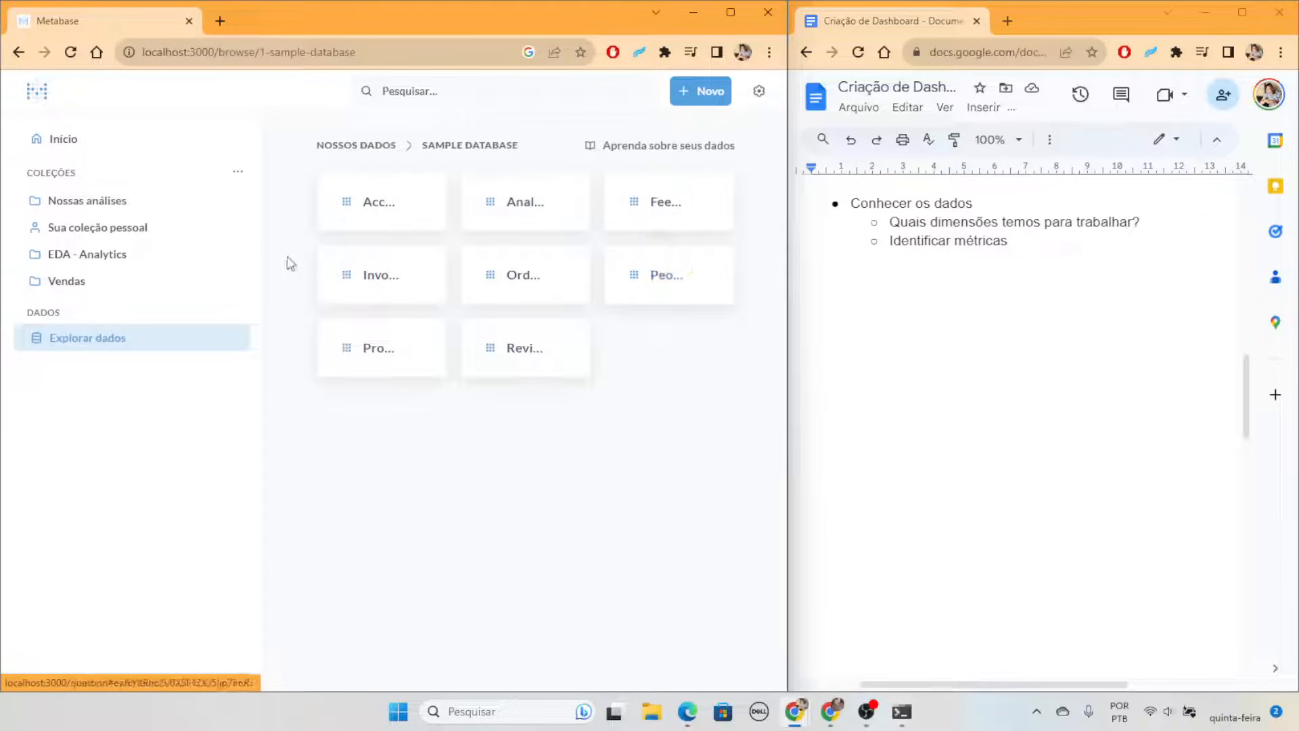
click(36, 91)
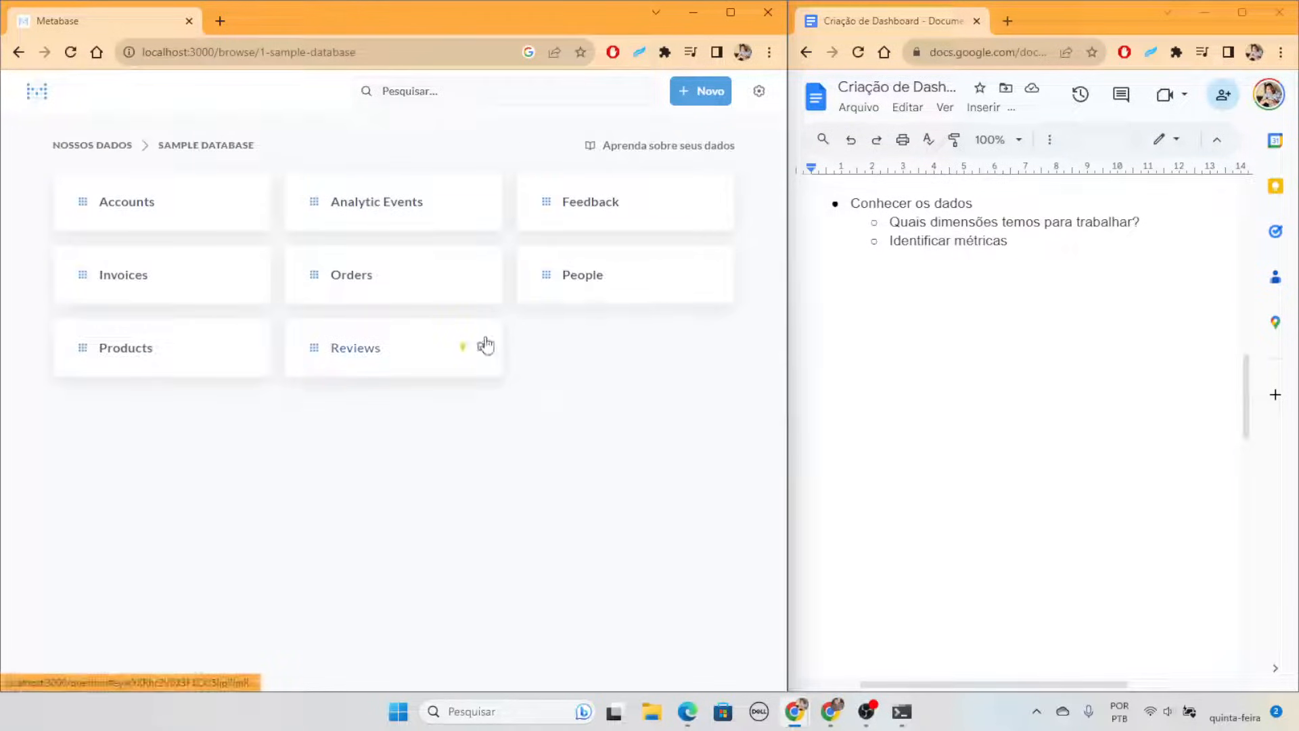
click(386, 290)
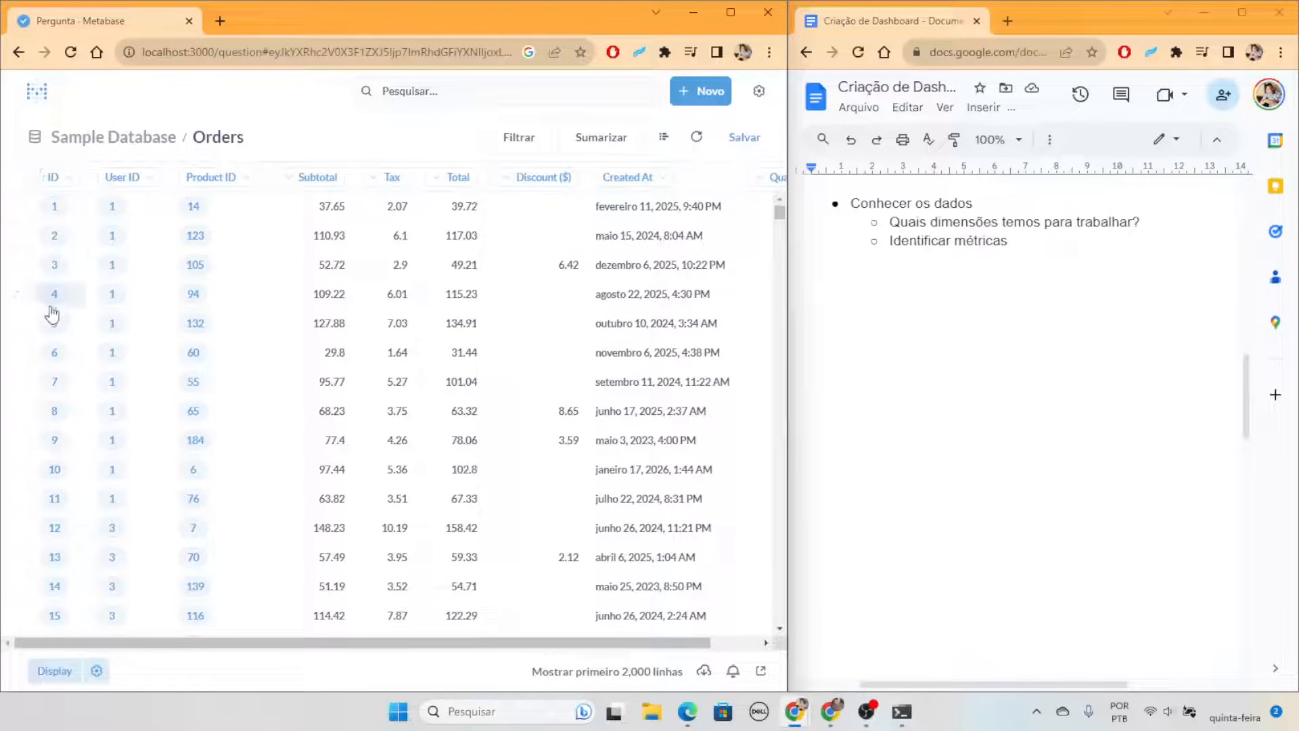
Examine the Orders table's columns from ID through Quantity to identify the available dimensions and metrics
scroll(49, 463, down, 5)
scroll(49, 480, up, 6)
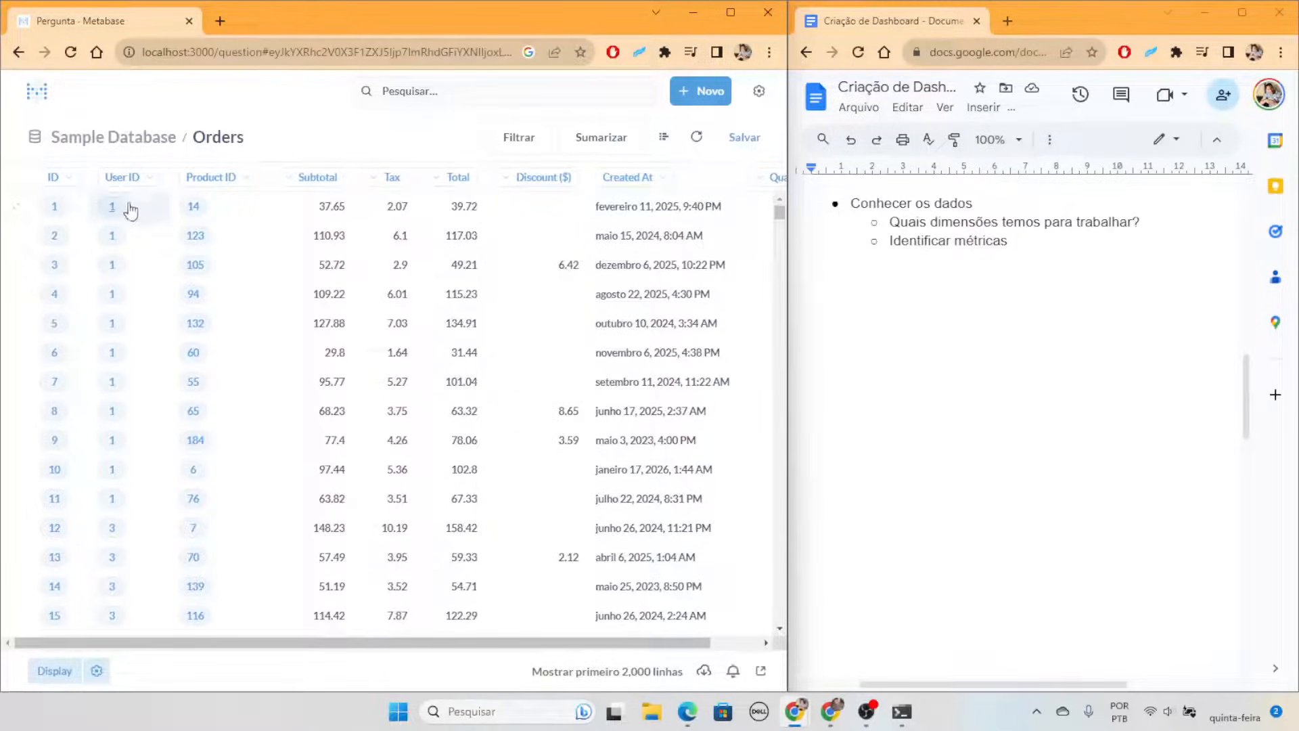
key(ctrl+plus)
key(ctrl+plus)
scroll(153, 423, down, 5)
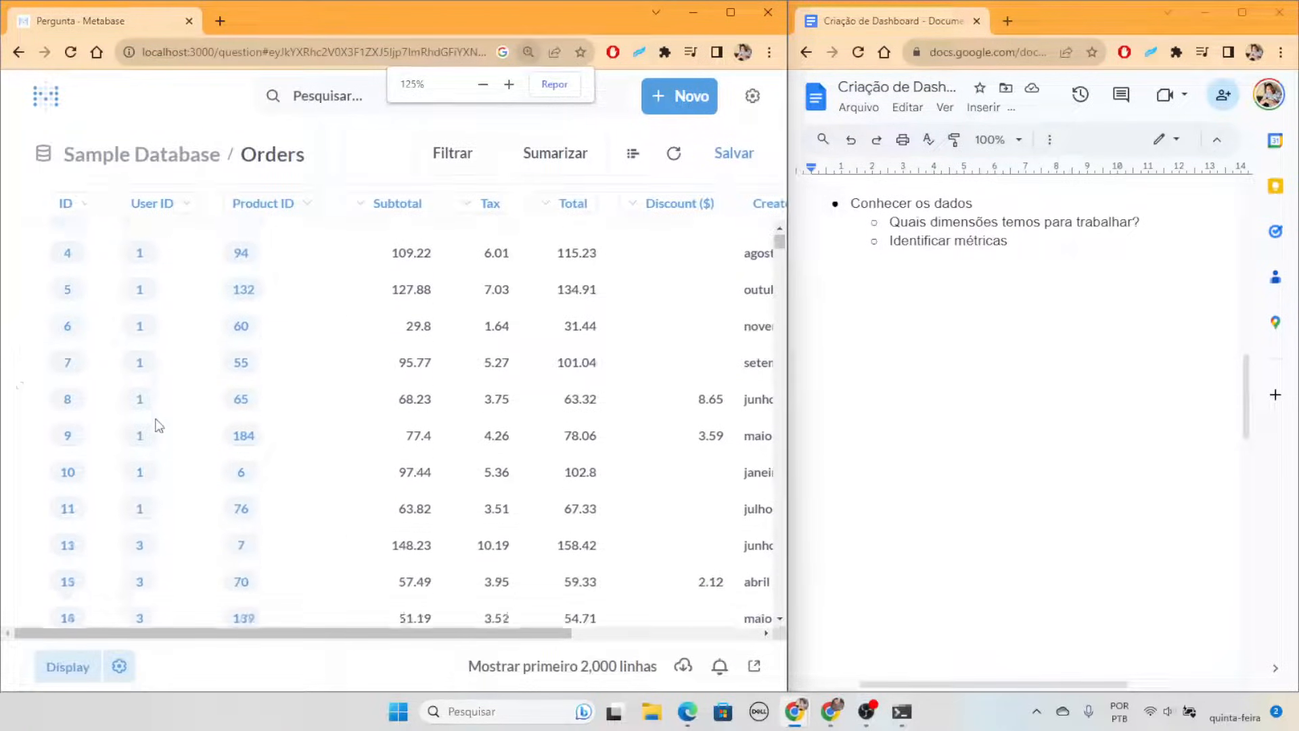
scroll(162, 434, up, 5)
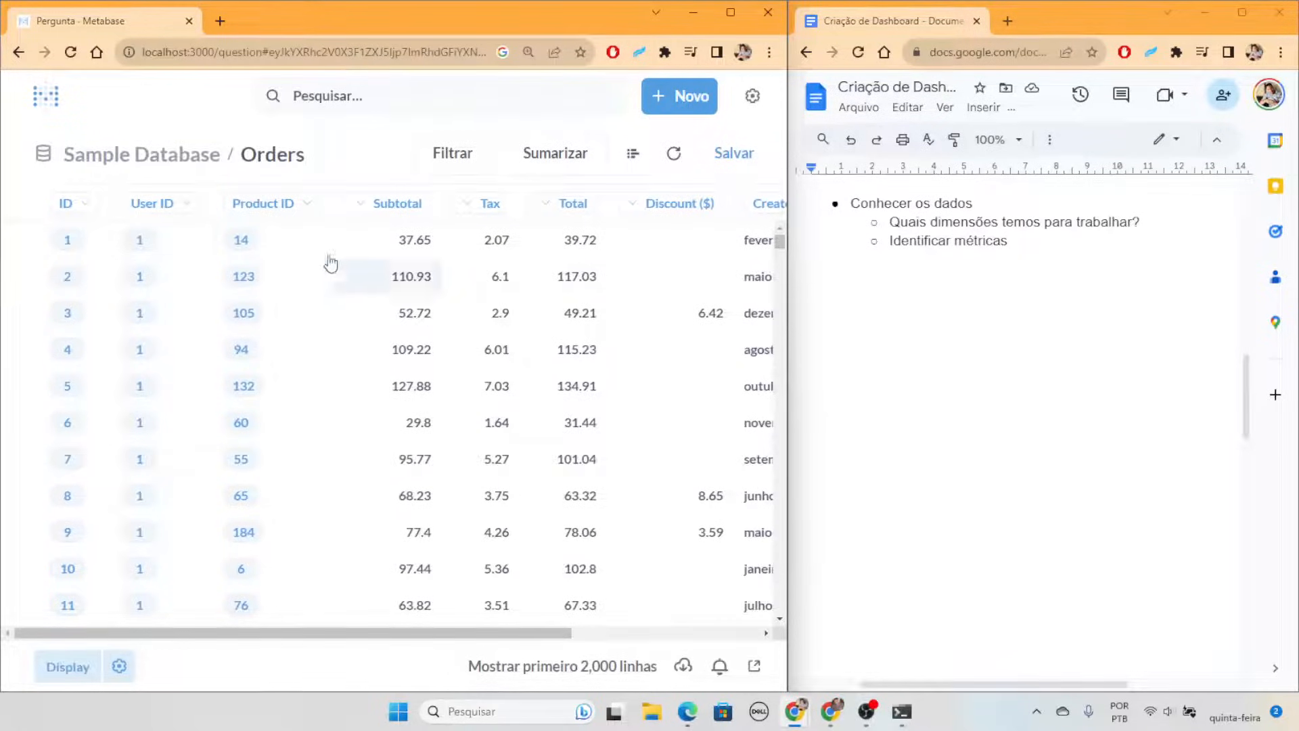
scroll(298, 243, right, 1)
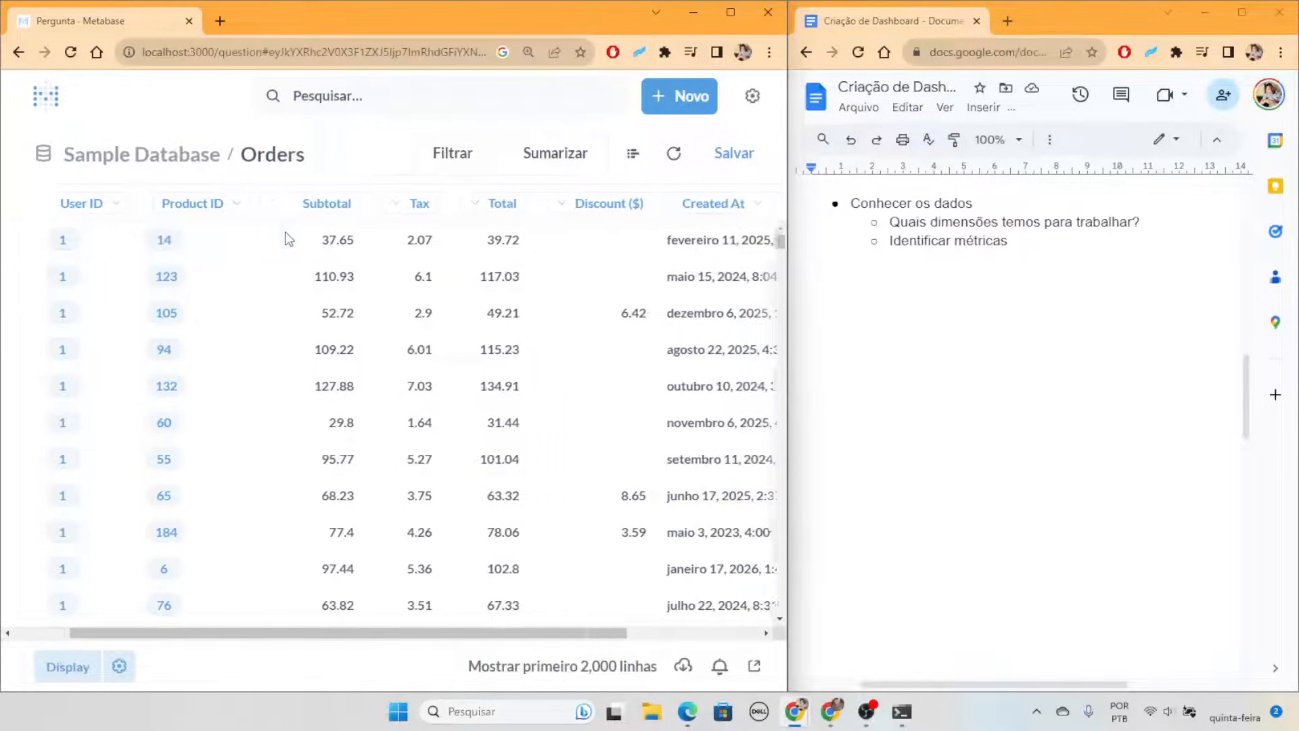
scroll(244, 240, right, 1)
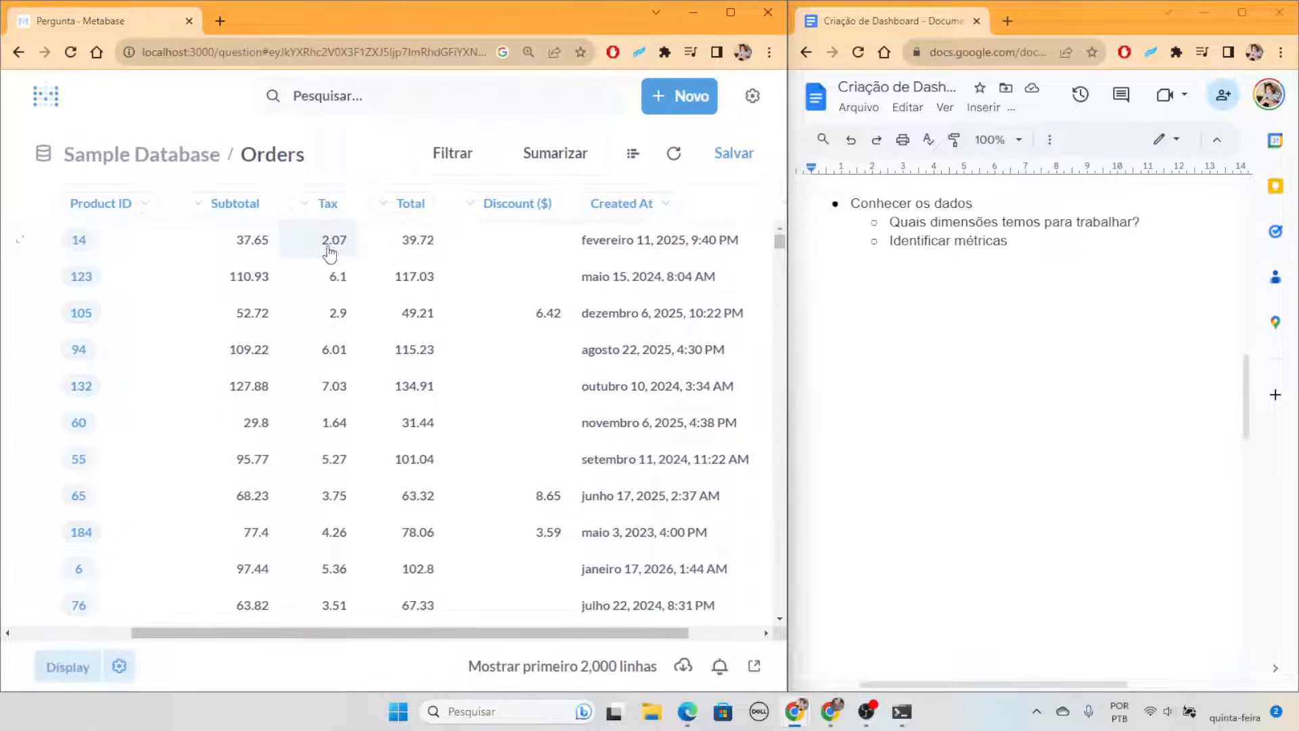
scroll(332, 256, right, 1)
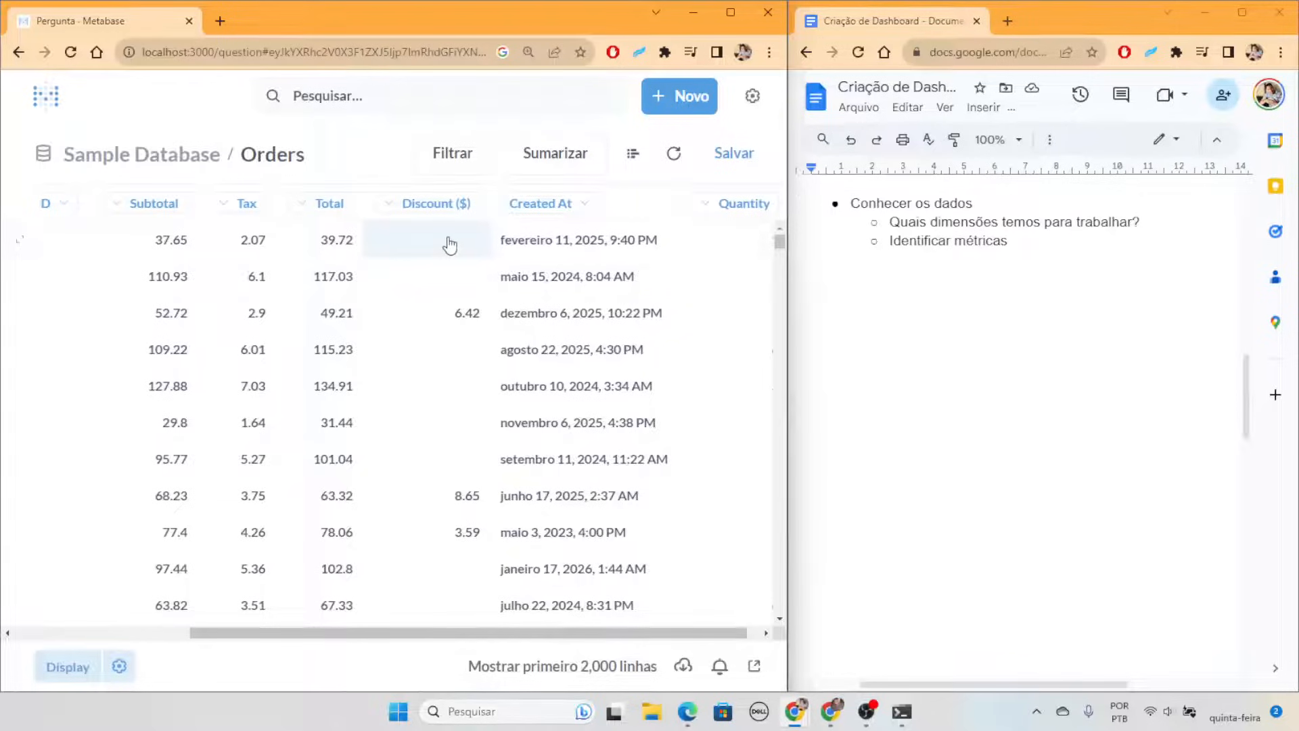
scroll(450, 241, right, 1)
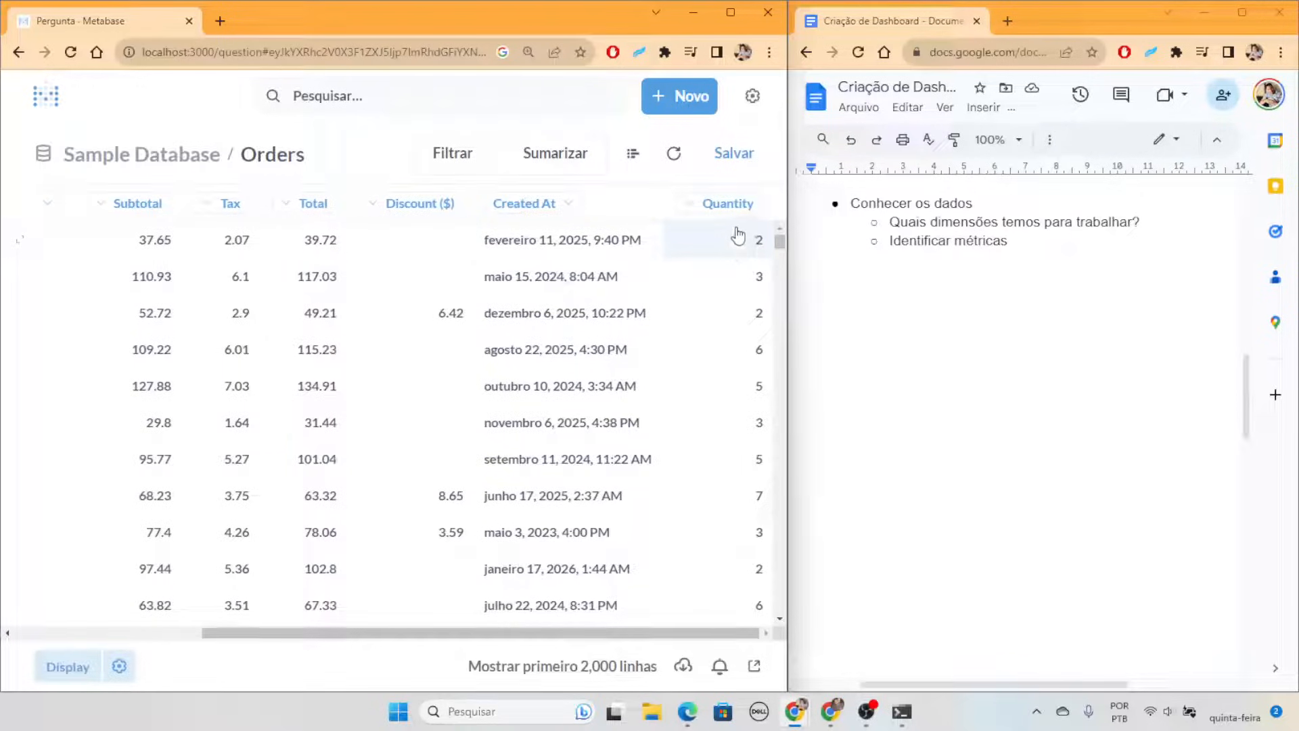
scroll(725, 271, left, 5)
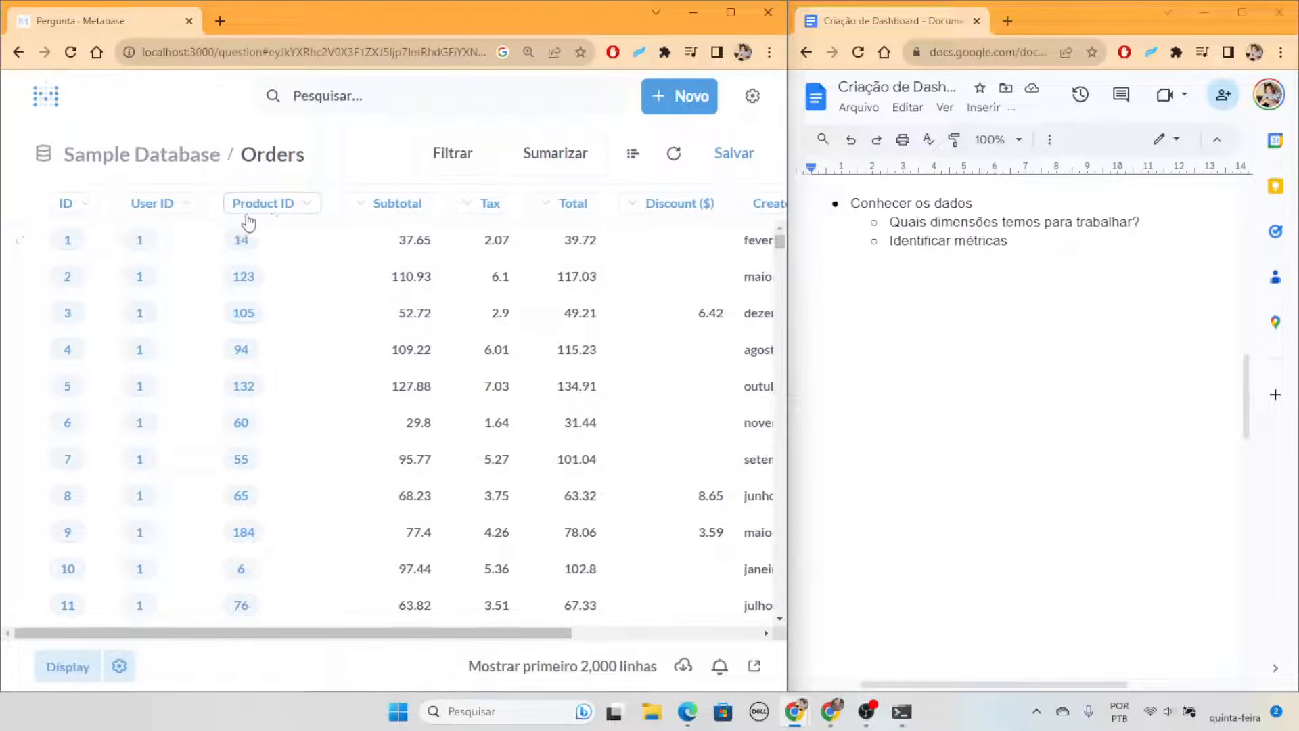
Add an empty third-level bullet under "Quais dimensões temos para trabalhar?" in the Google Docs notes
scroll(348, 267, right, 5)
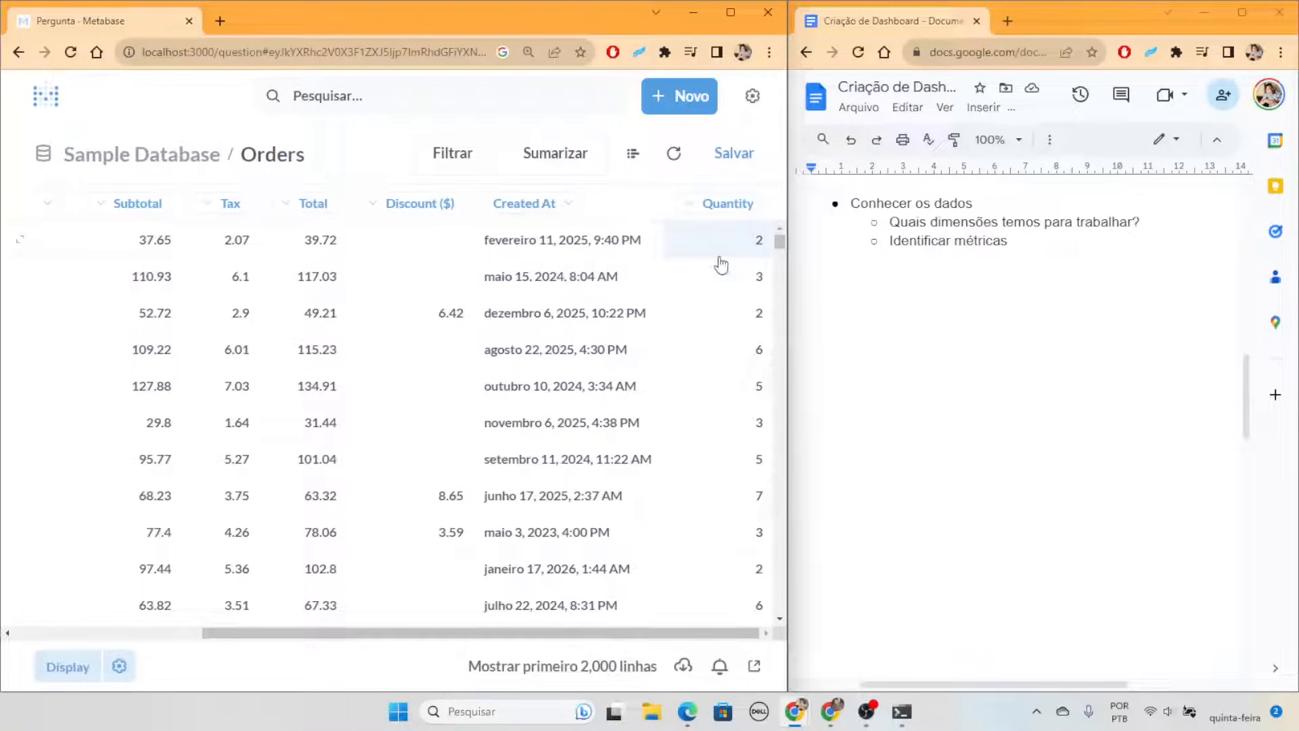
scroll(622, 384, left, 5)
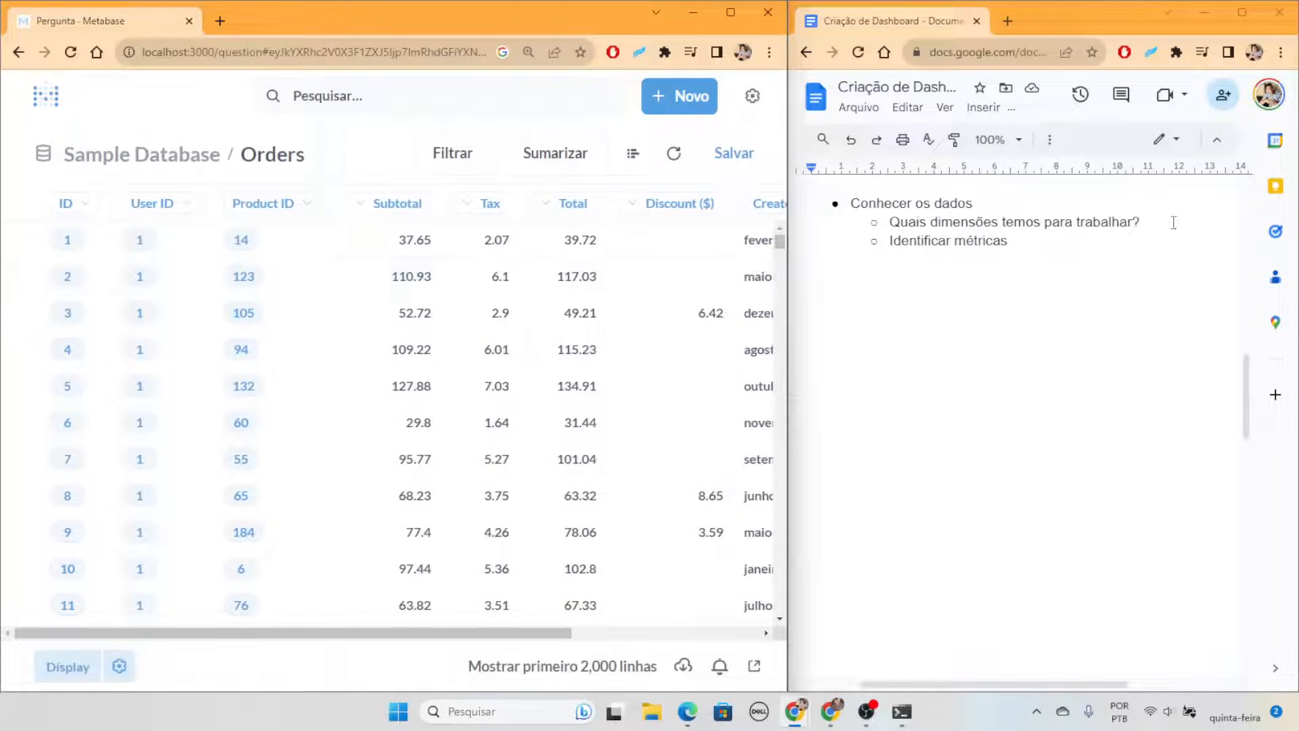
drag(976, 206, 851, 206)
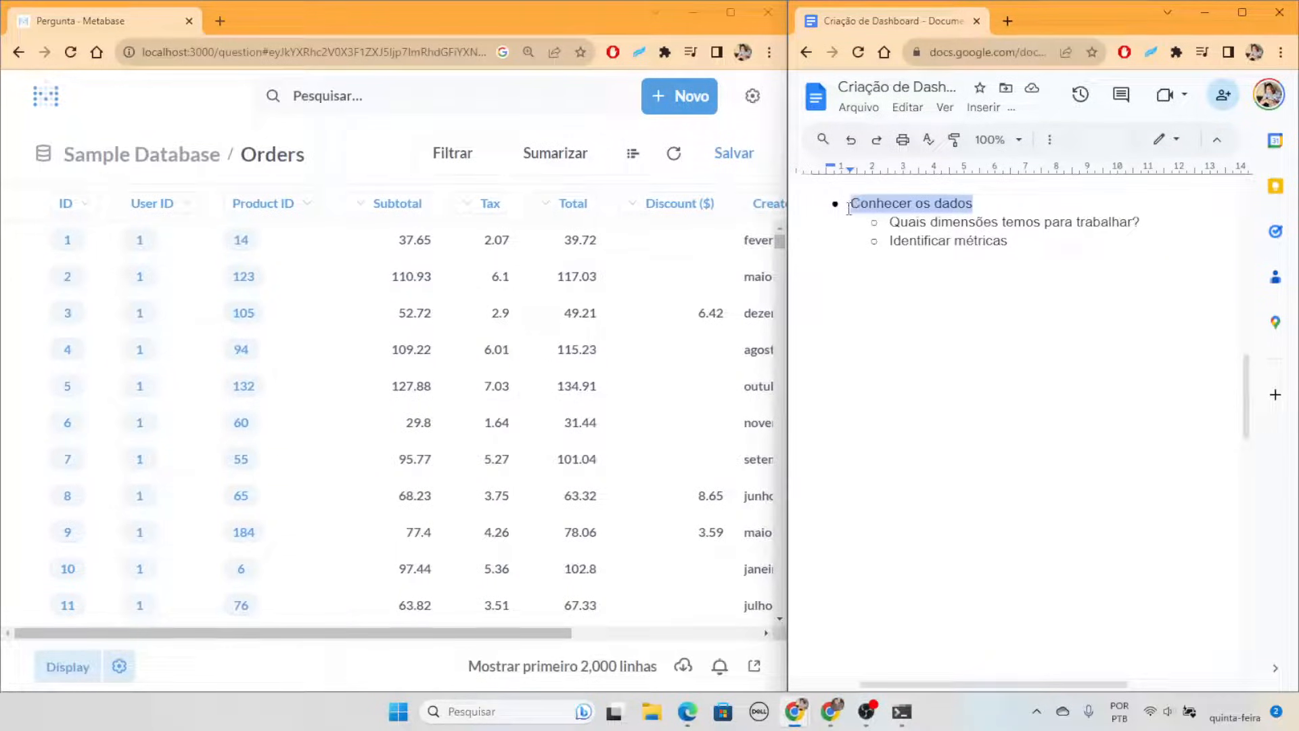
click(1022, 316)
click(1142, 224)
key(Return)
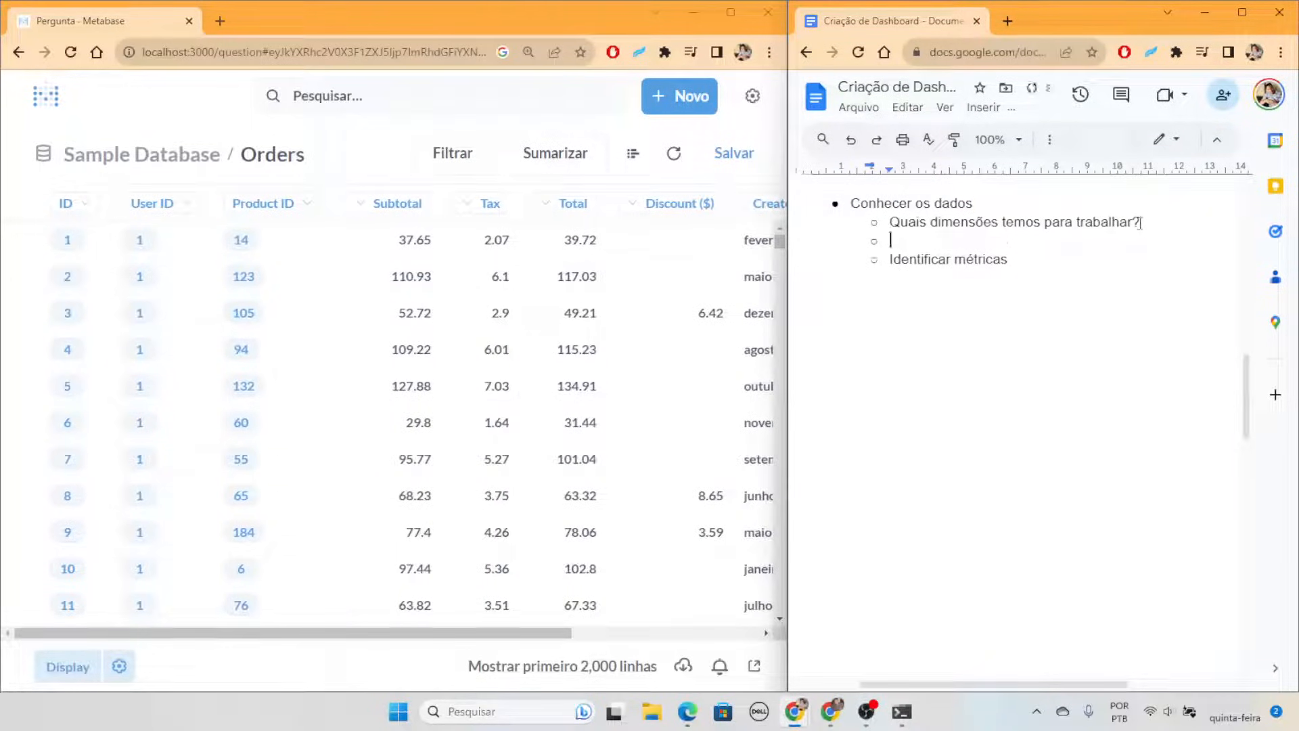
key(Tab)
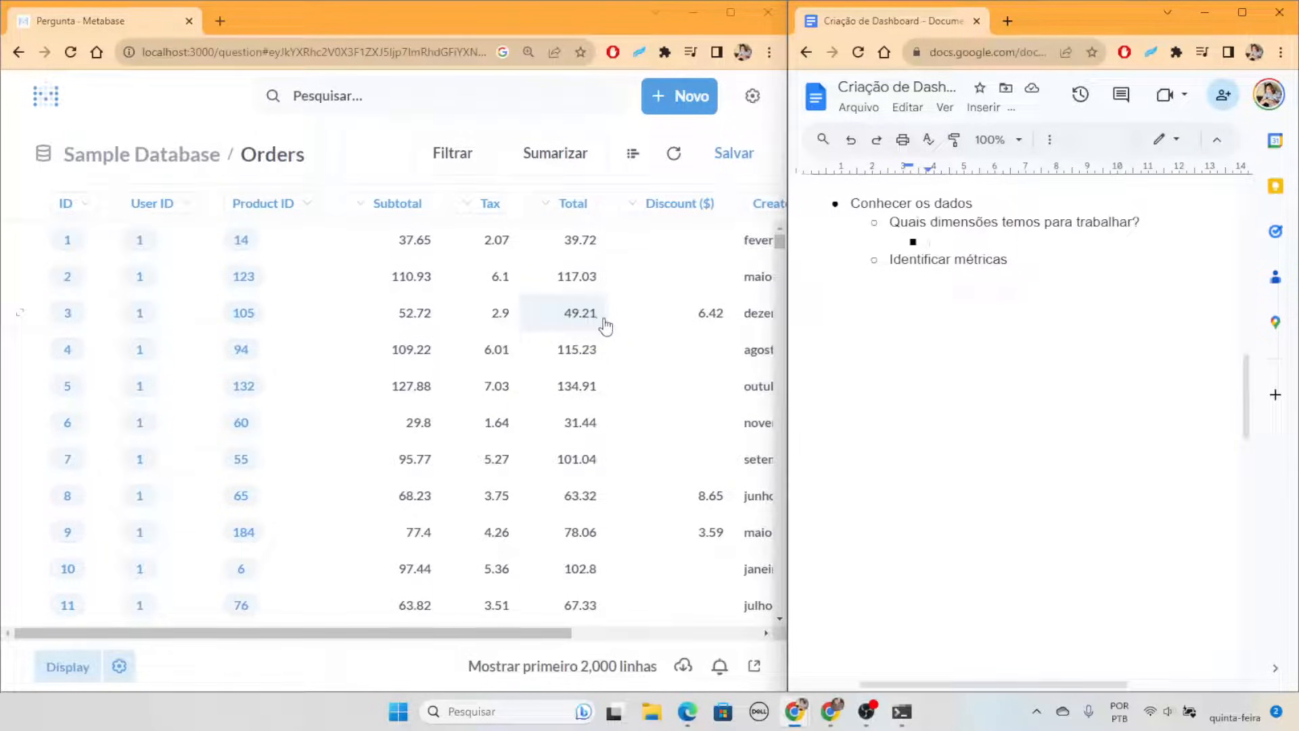
Examine the Orders table's ID, amount, discount, date and quantity columns to tell dimensions apart from metrics
scroll(455, 297, right, 2)
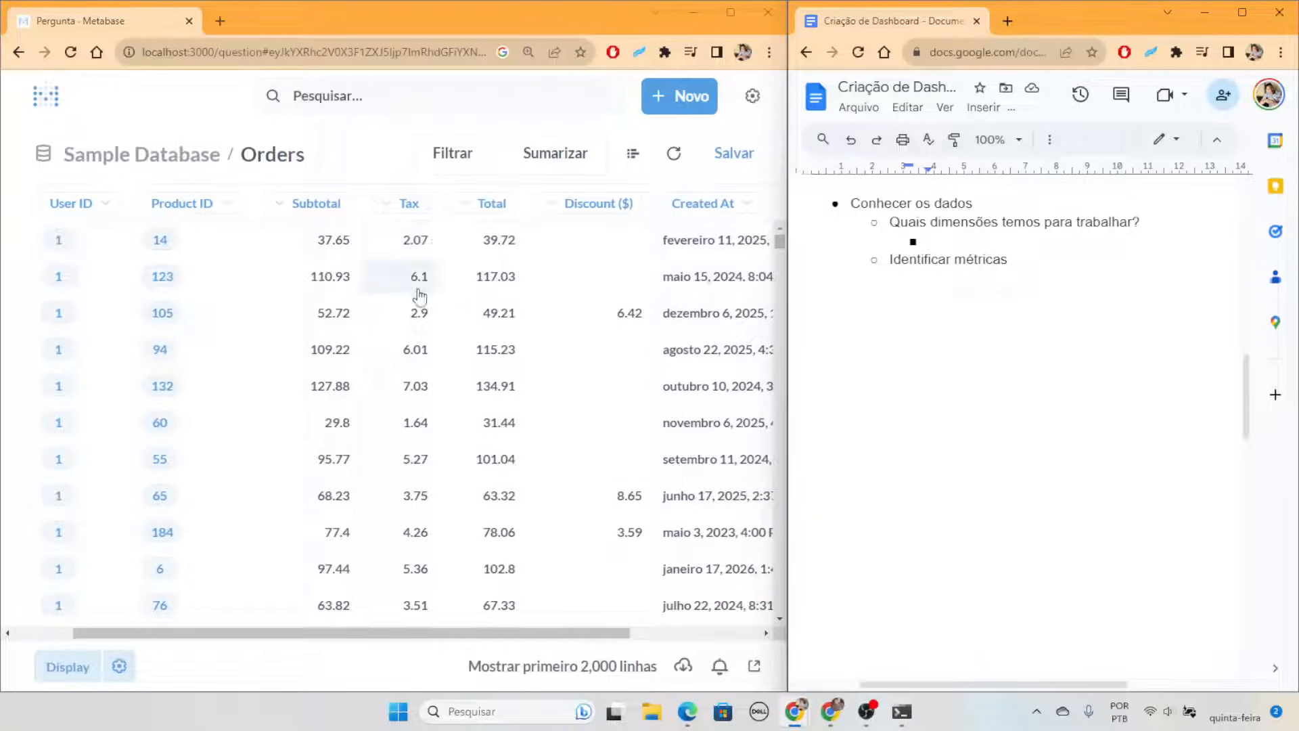
scroll(420, 289, left, 2)
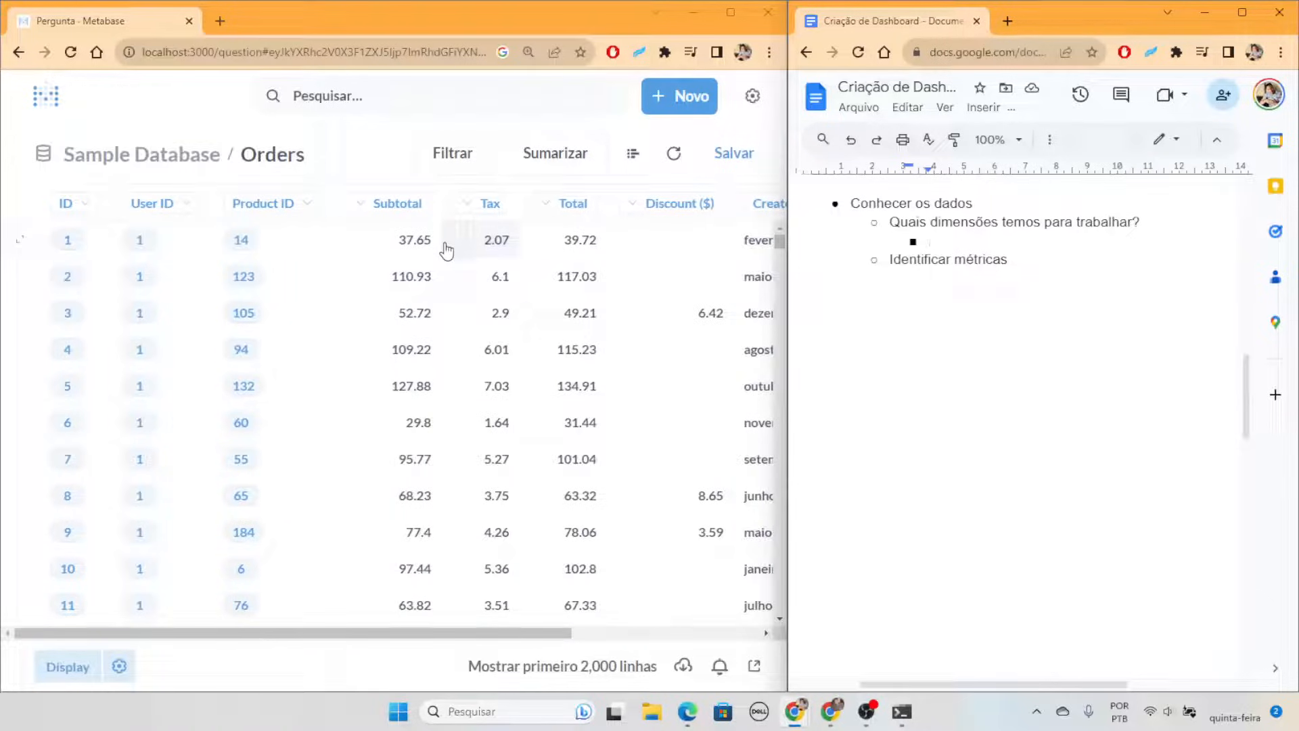
scroll(499, 261, right, 2)
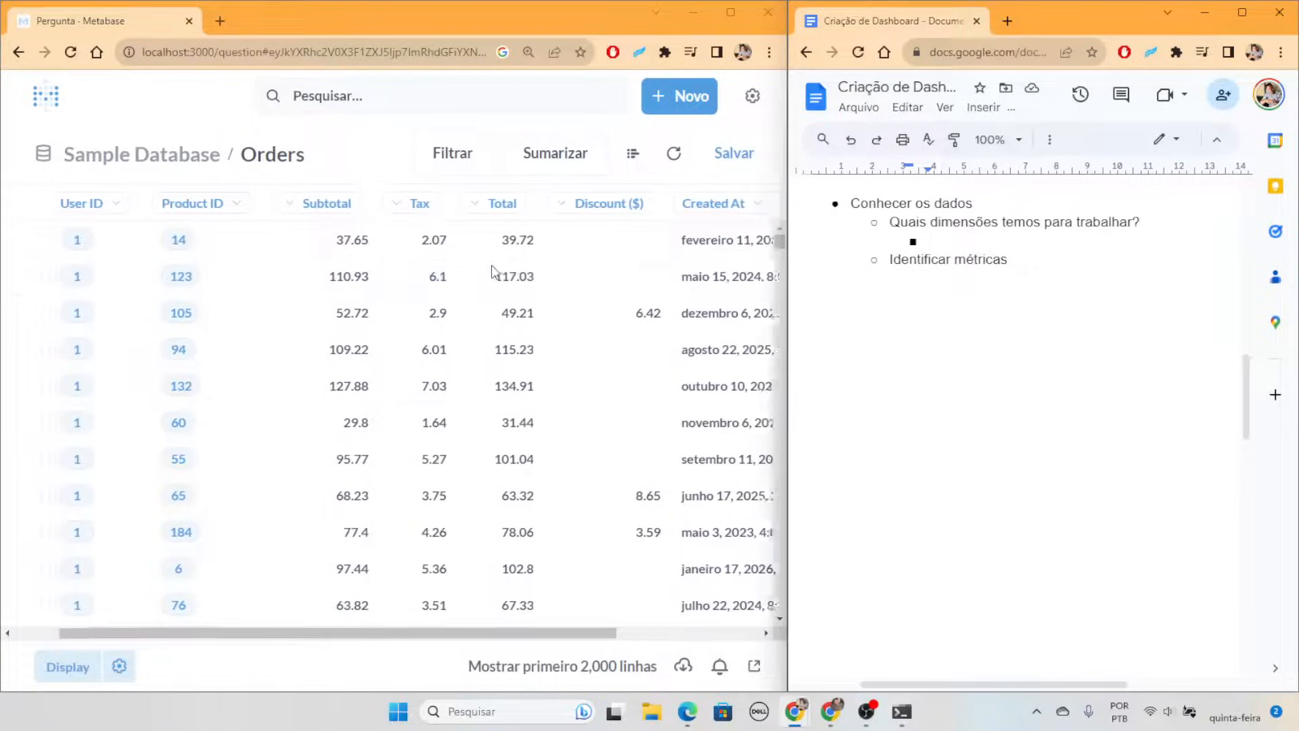
scroll(534, 278, left, 2)
scroll(548, 332, right, 3)
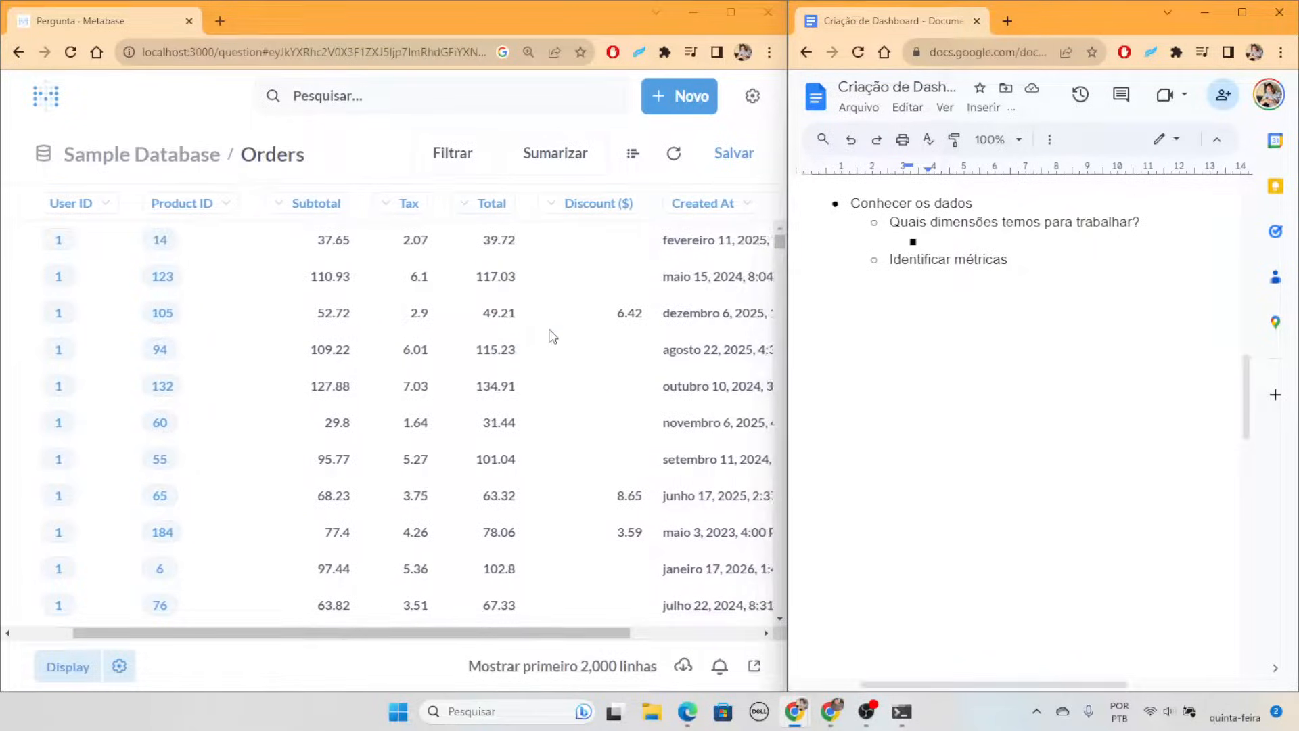
scroll(552, 335, left, 2)
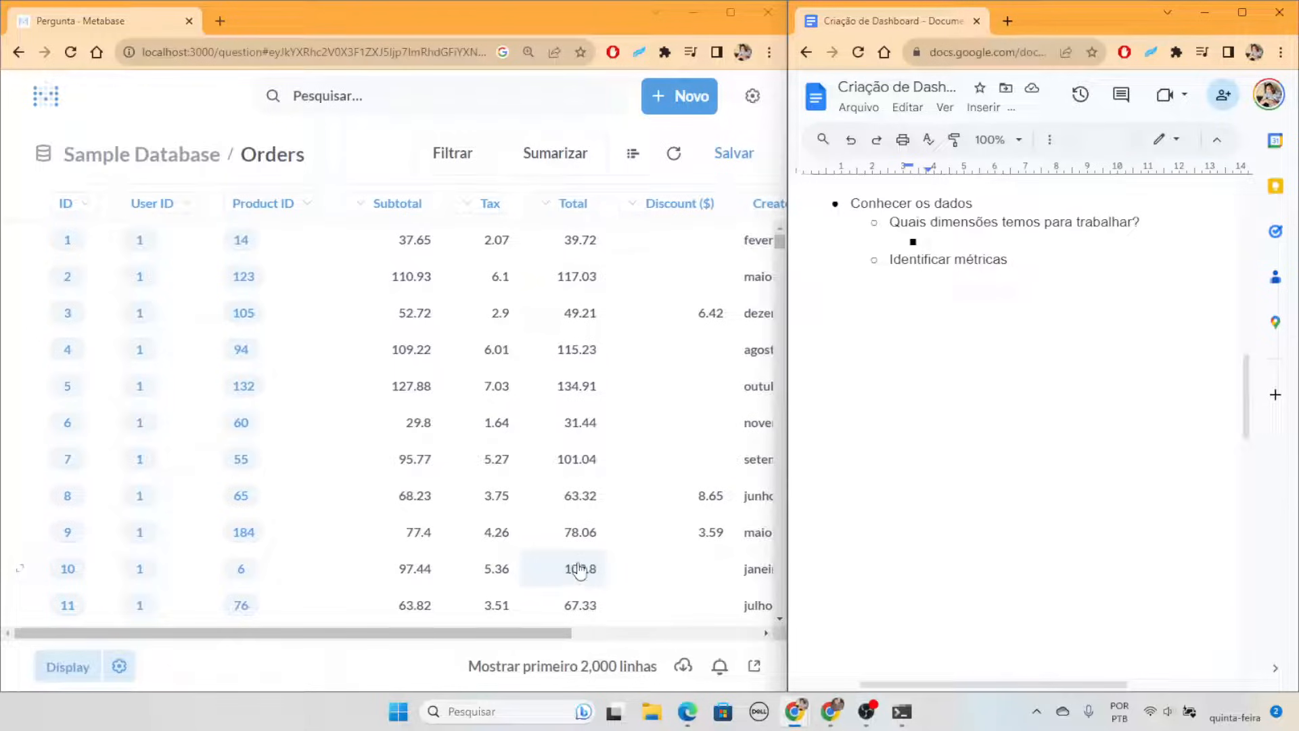
scroll(566, 254, right, 3)
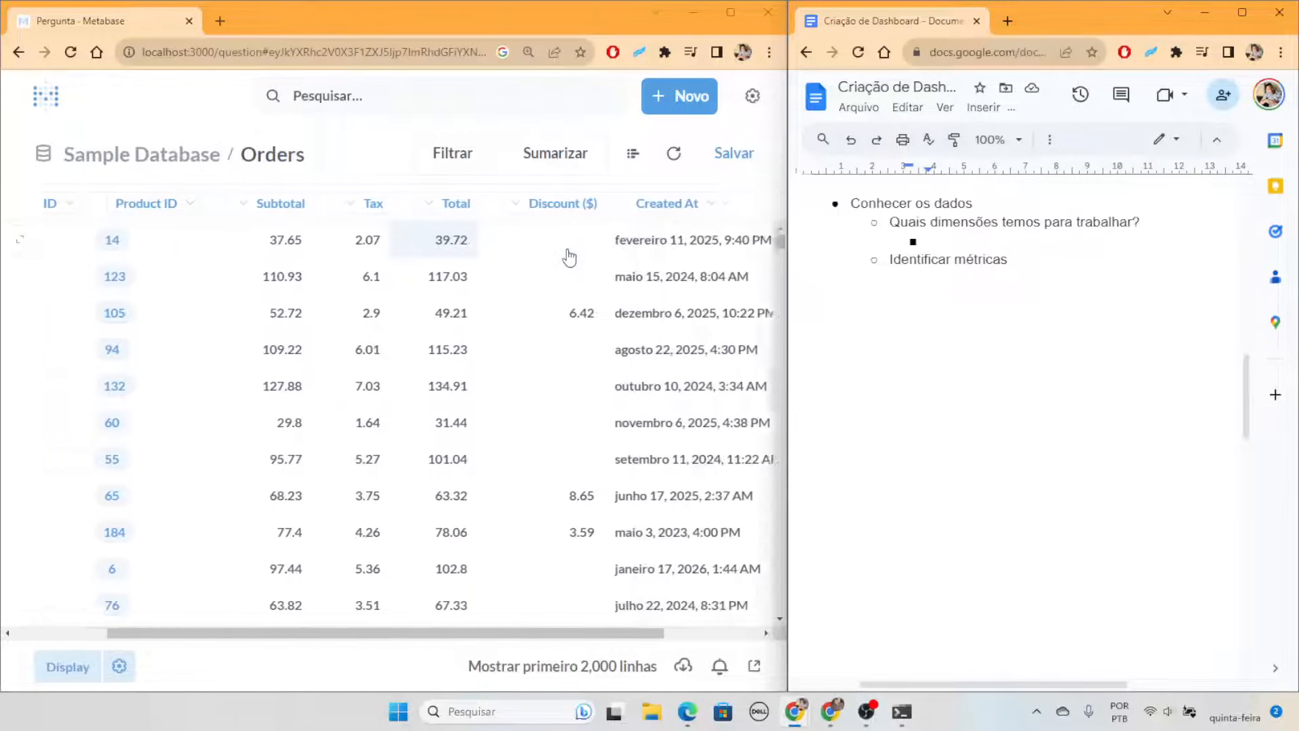
scroll(535, 254, left, 3)
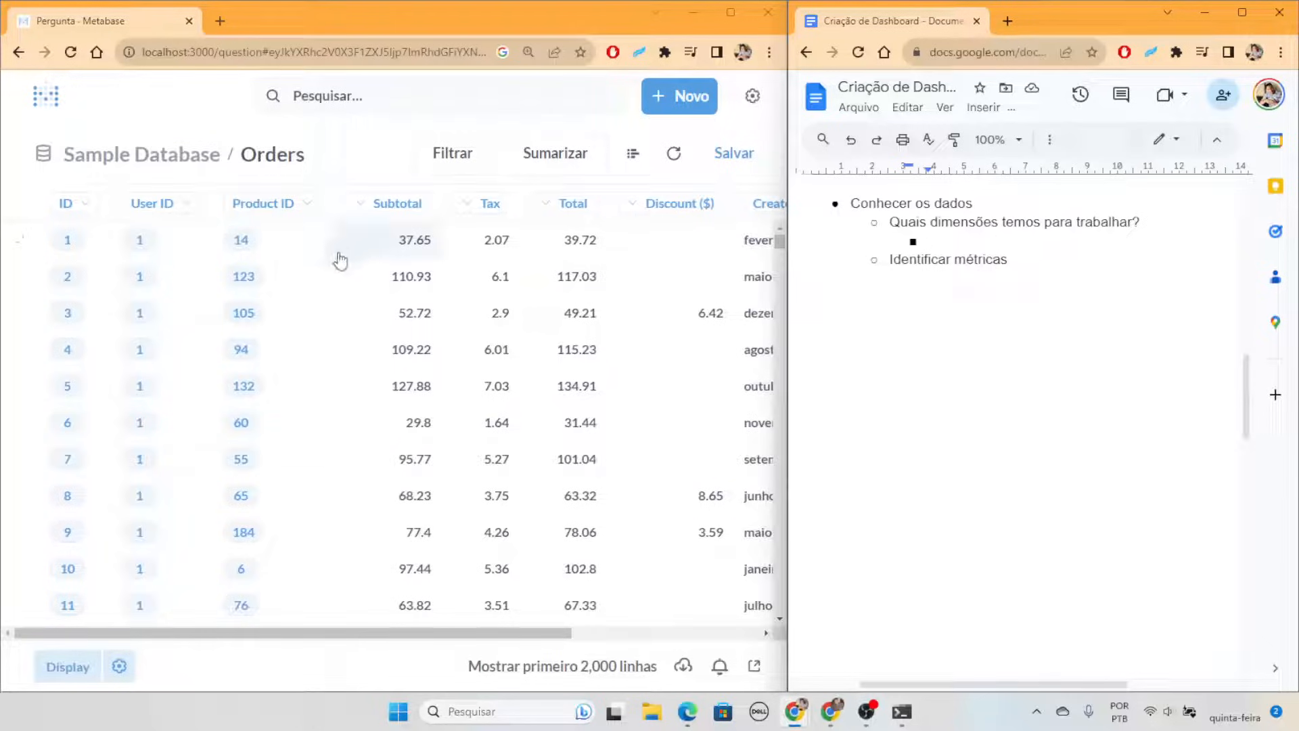
scroll(440, 368, down, 1)
scroll(606, 359, up, 1)
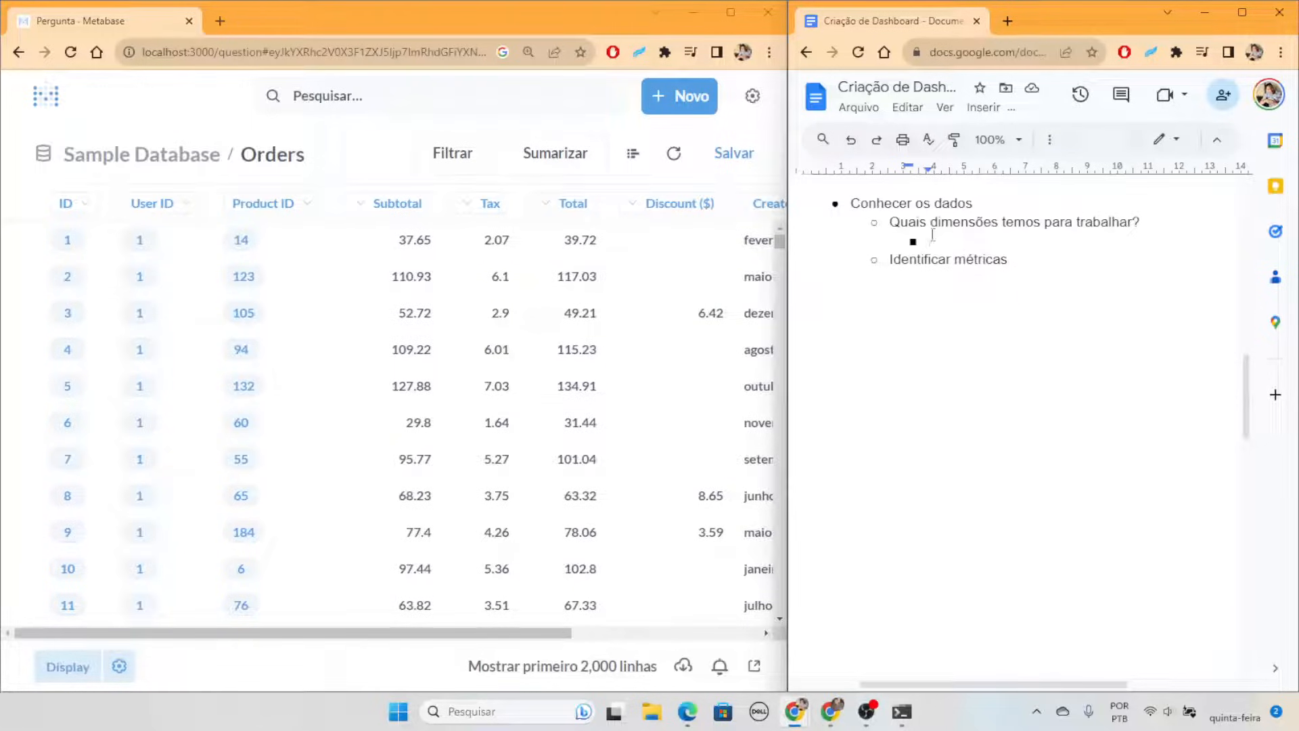
scroll(448, 320, right, 1)
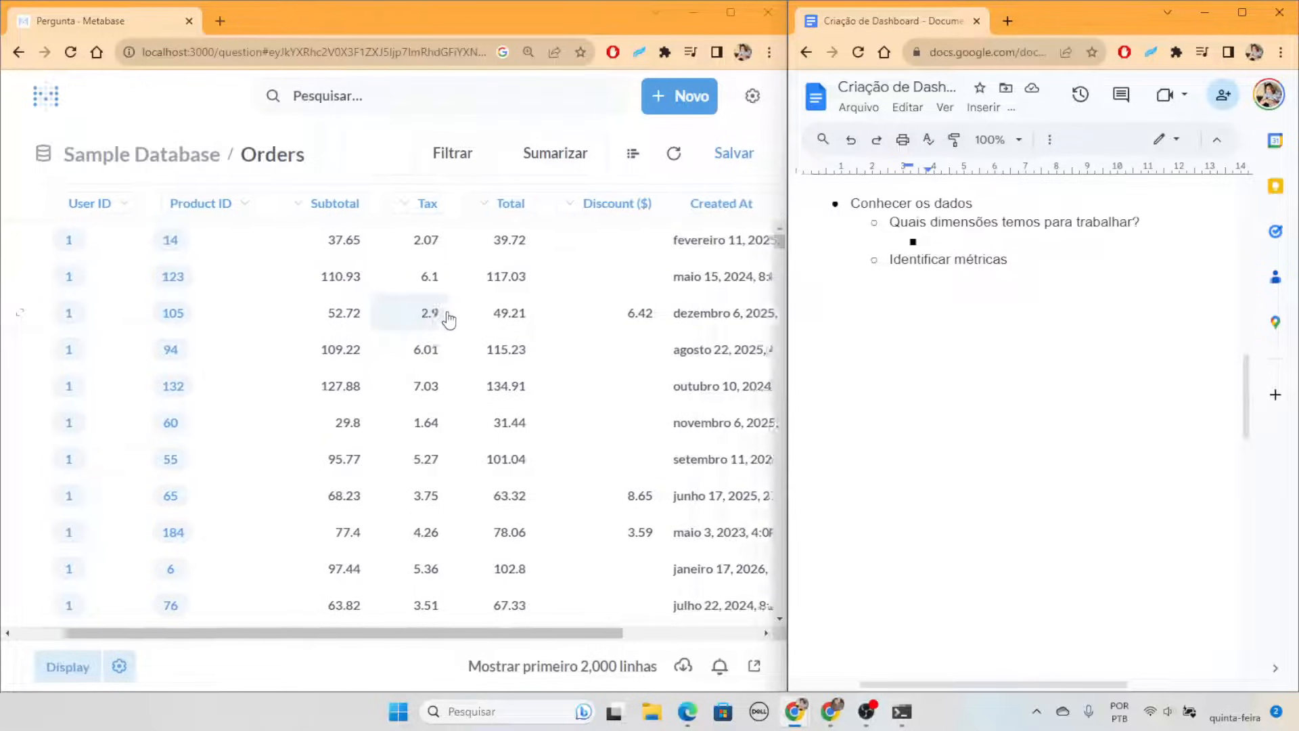
scroll(448, 320, left, 1)
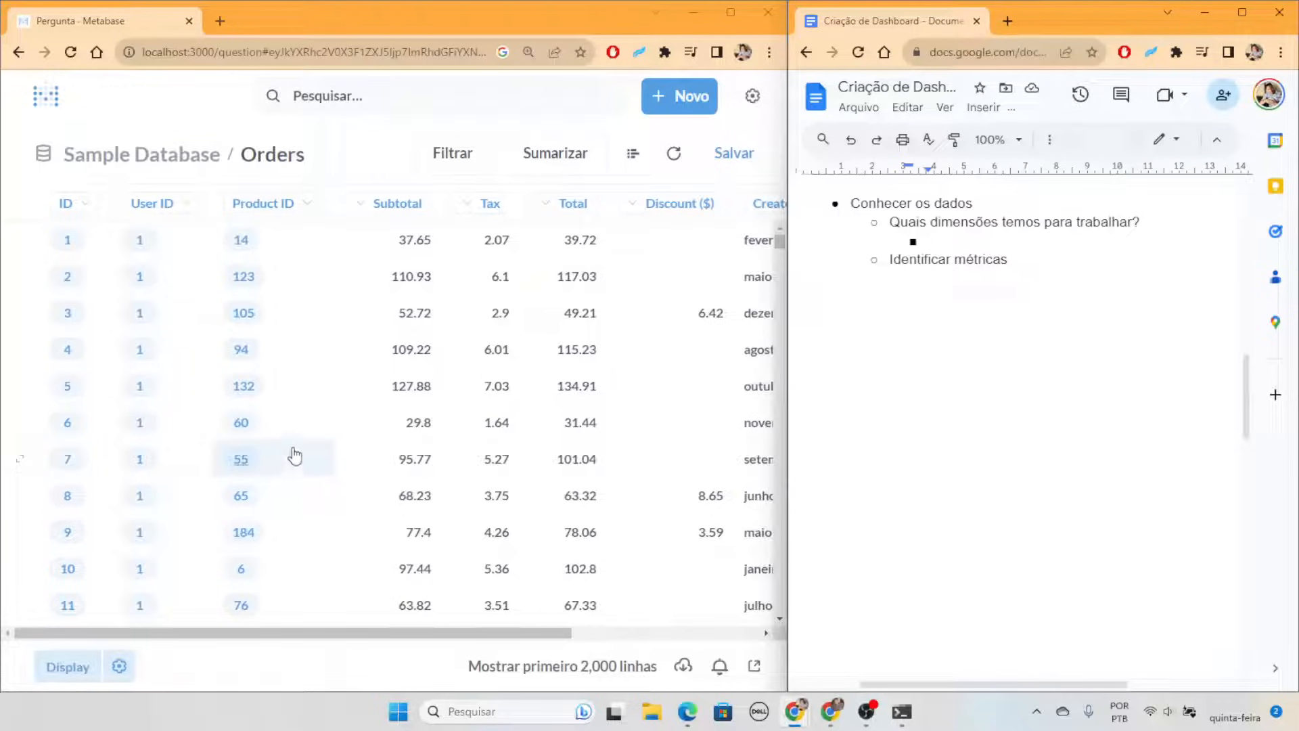
scroll(309, 386, right, 1)
scroll(322, 420, right, 1)
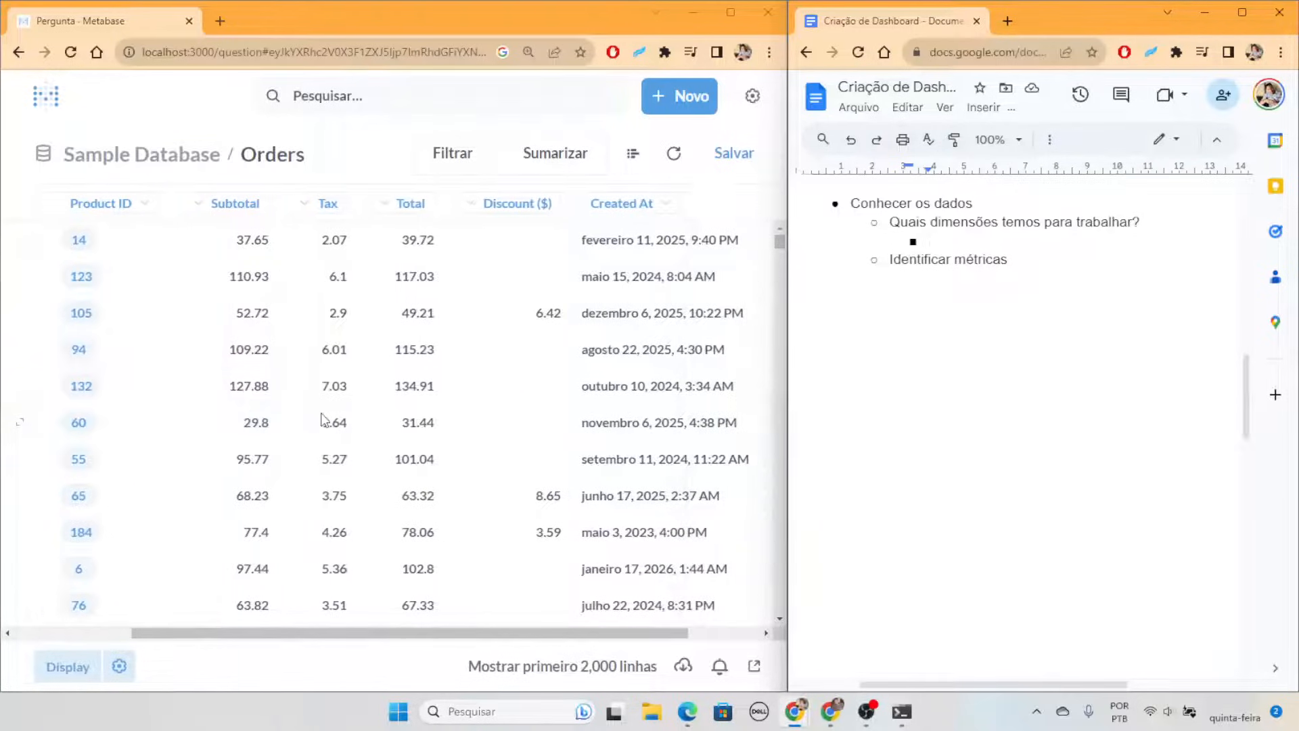
scroll(322, 420, right, 1)
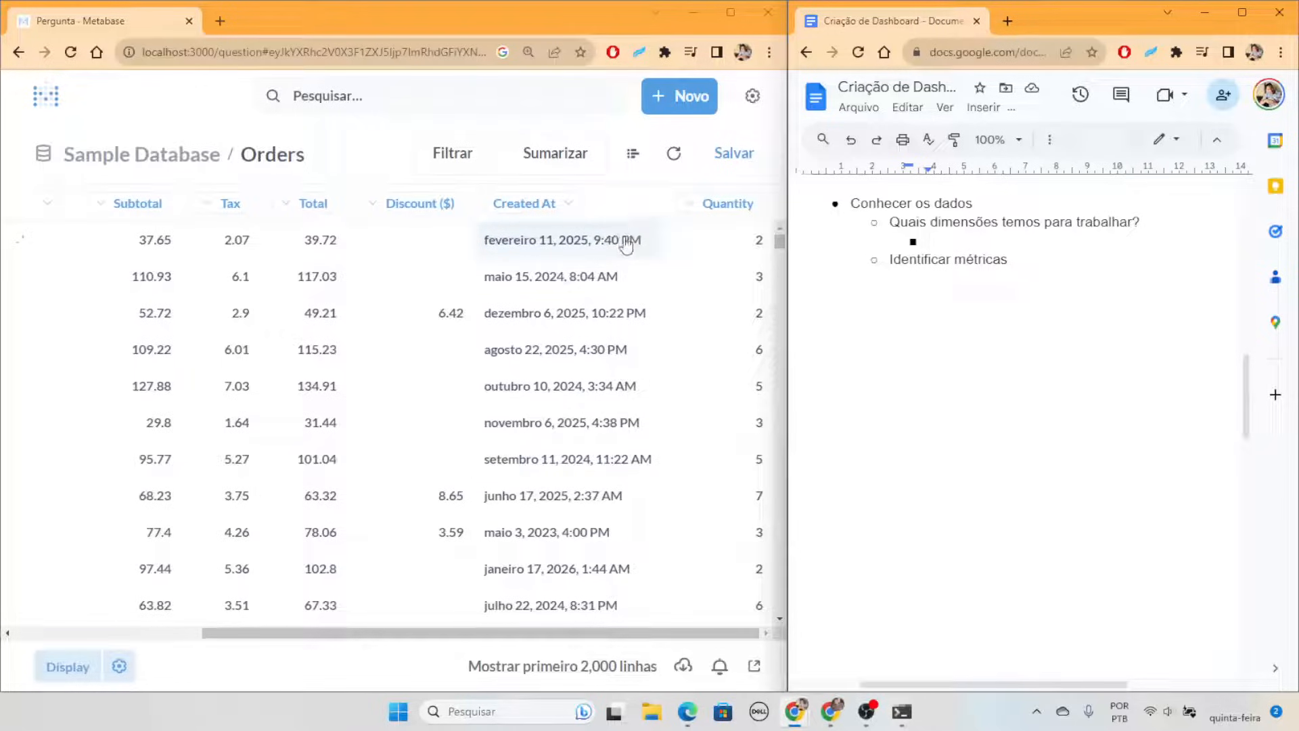
Maximize the Google Docs notes and add a new top-level bullet below "Identificar métricas", separated by a blank line
click(951, 294)
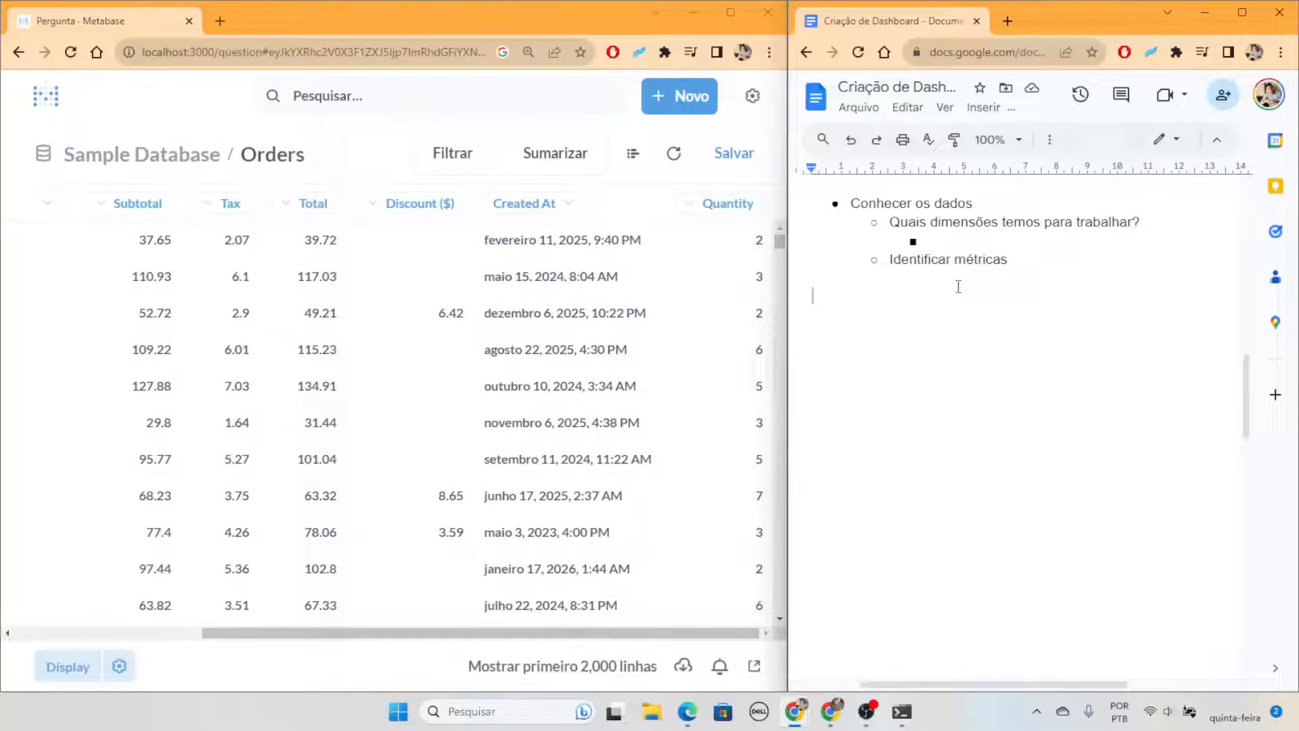
click(954, 281)
click(1243, 12)
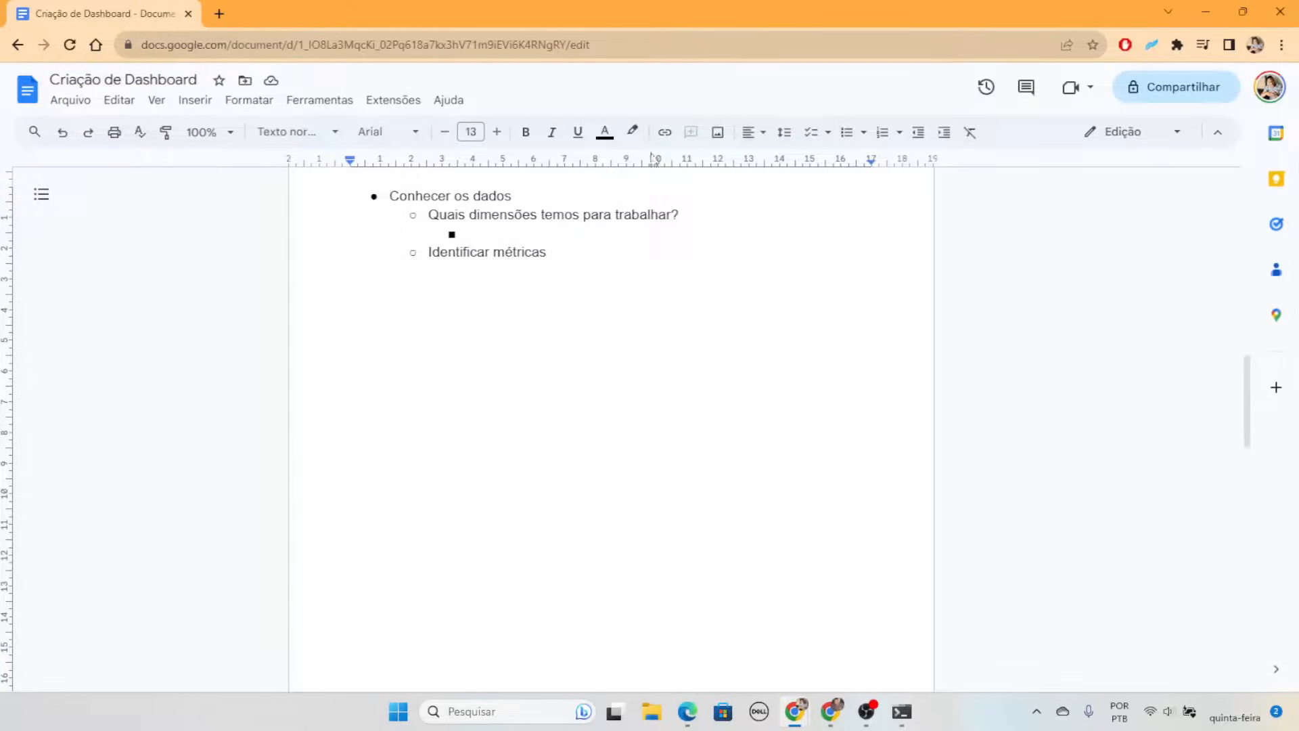
click(846, 132)
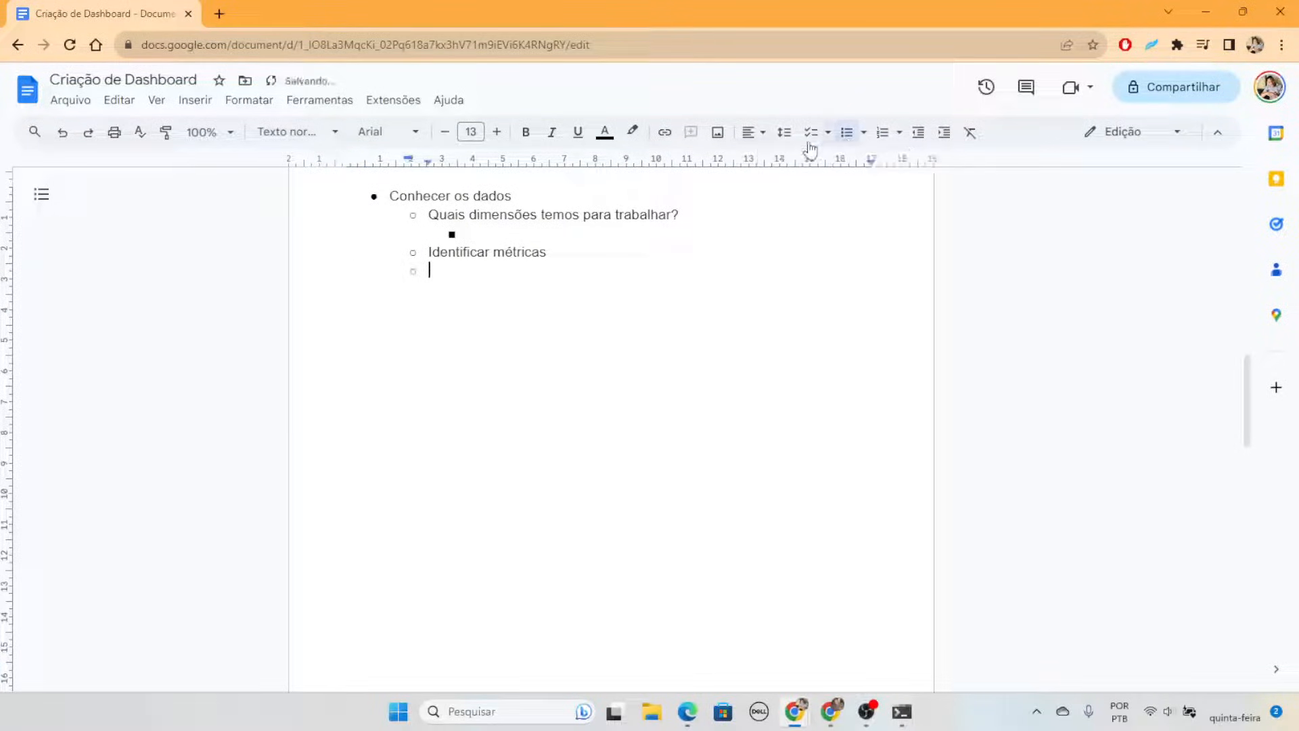
key(shift+Tab)
click(581, 254)
key(Return)
key(BackSpace)
double_click(457, 287)
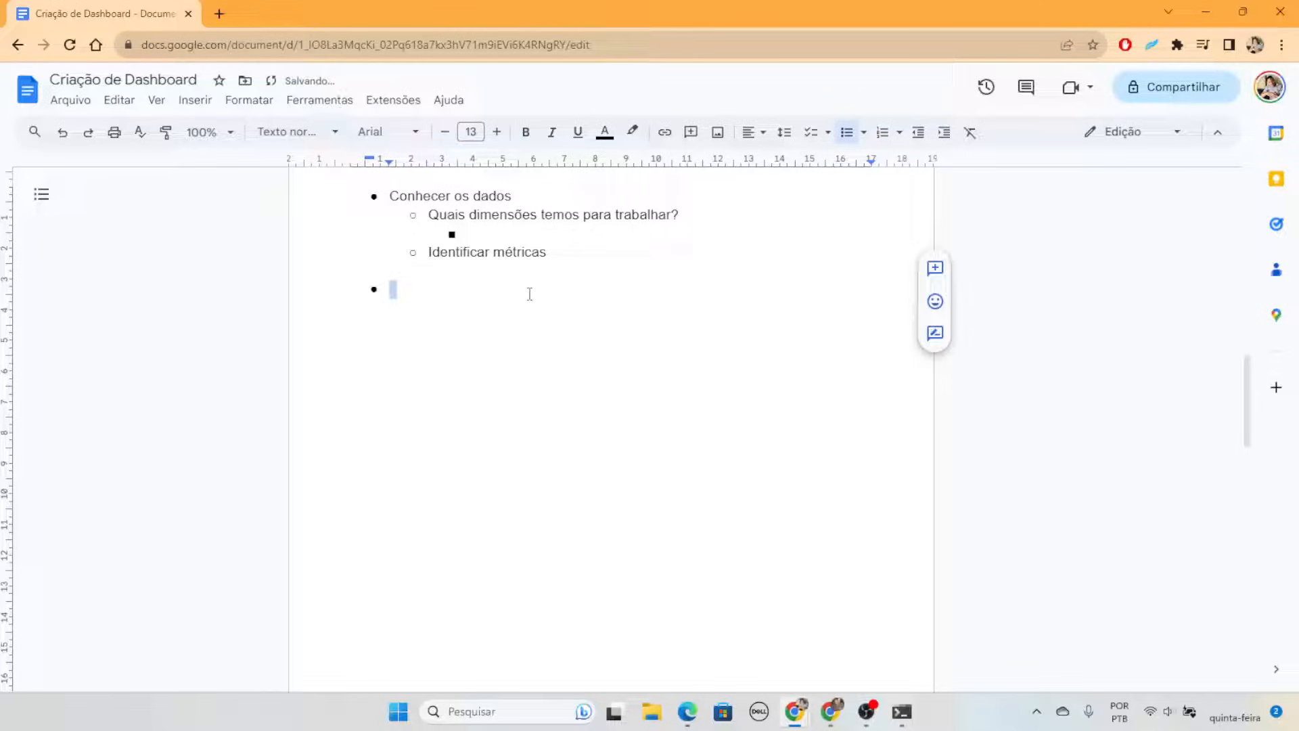
click(525, 298)
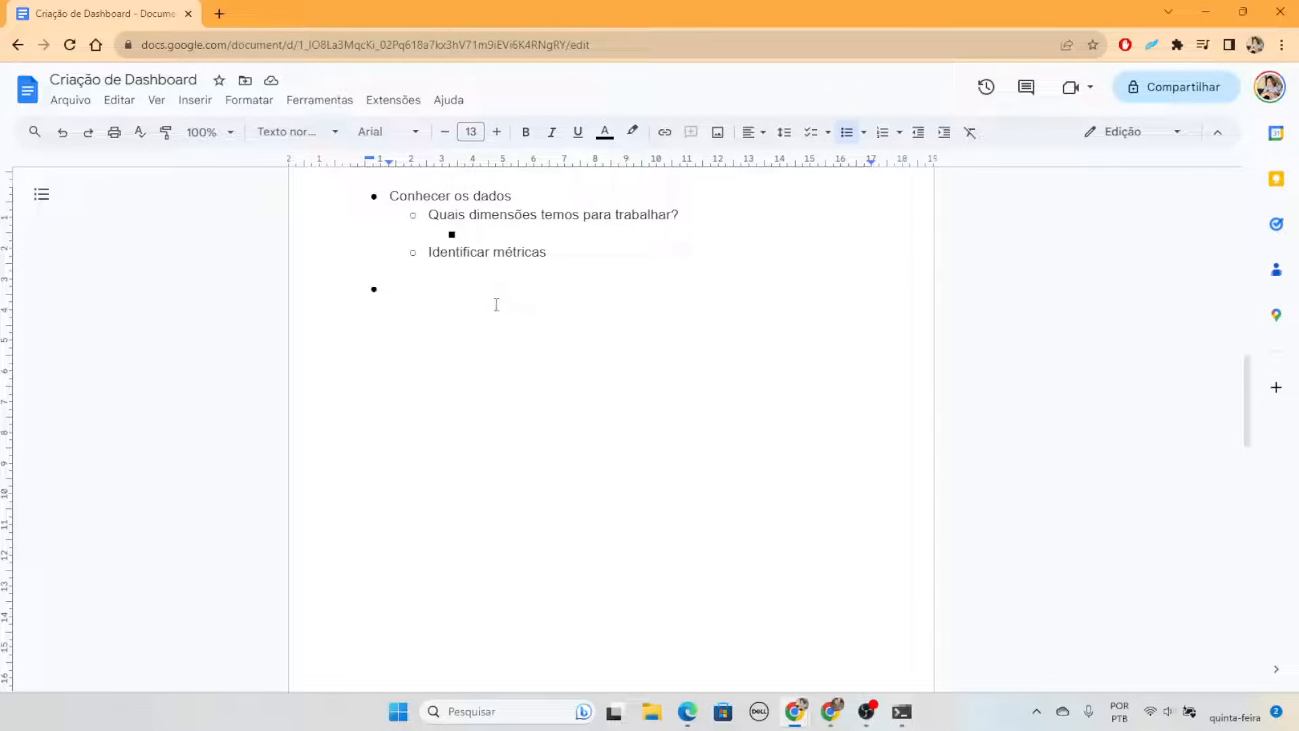
Write the new bullet as "Sempre ter alguém da área que usará o Dashboard, próximo do responsável pela sua criação"
click(496, 303)
click(479, 291)
text(Sempre ter algu)
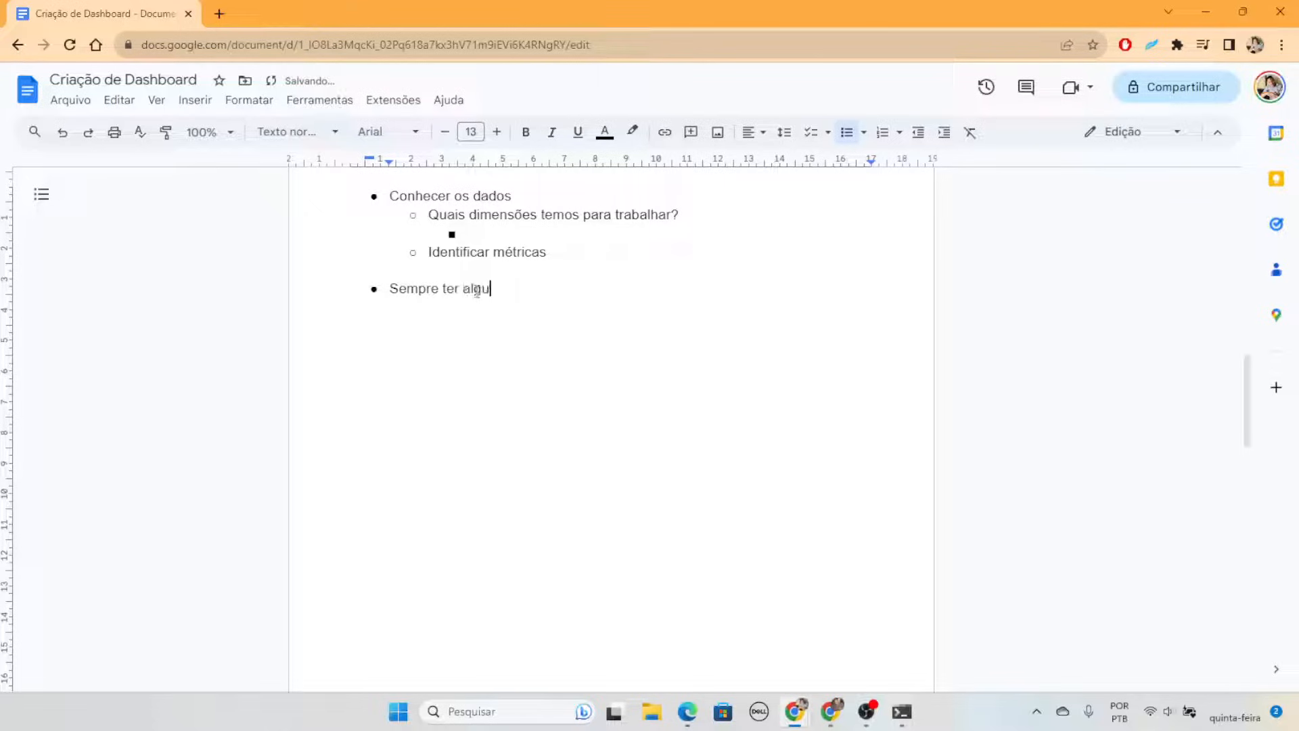
text(ém da área que )
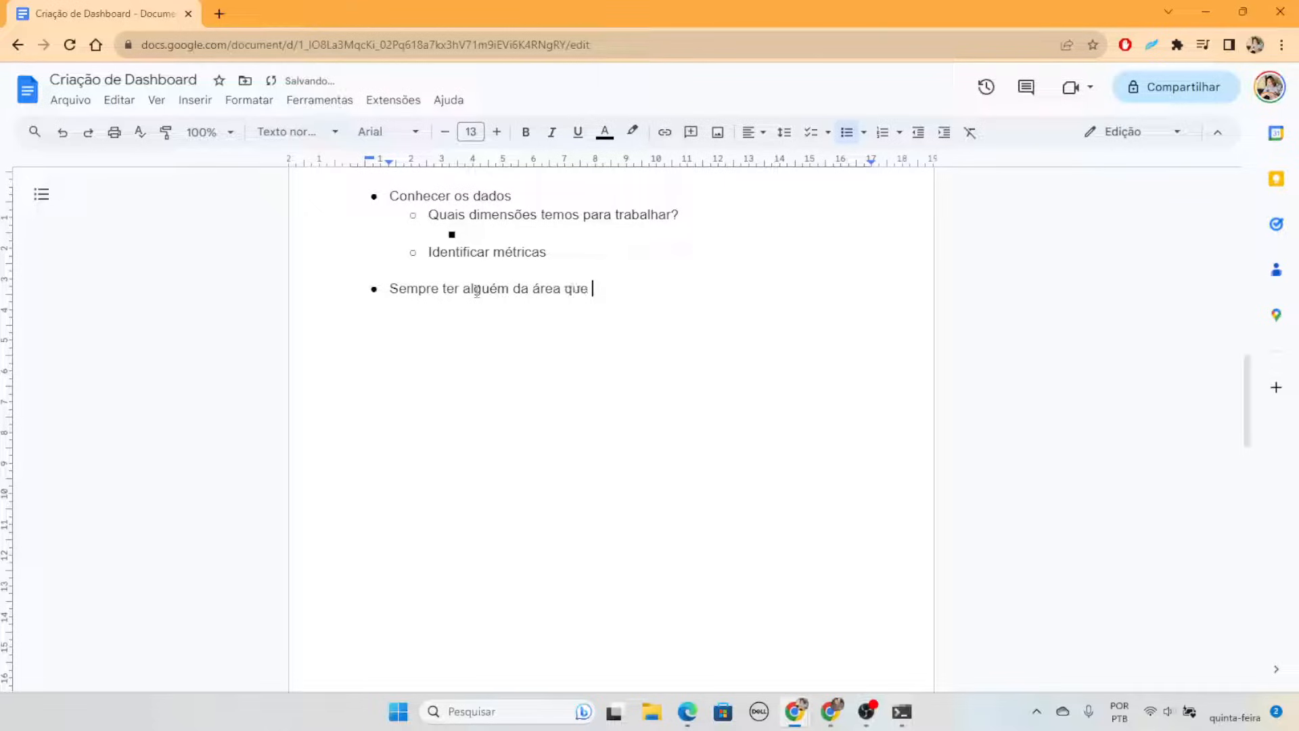
text(usará o Dashboard, pr)
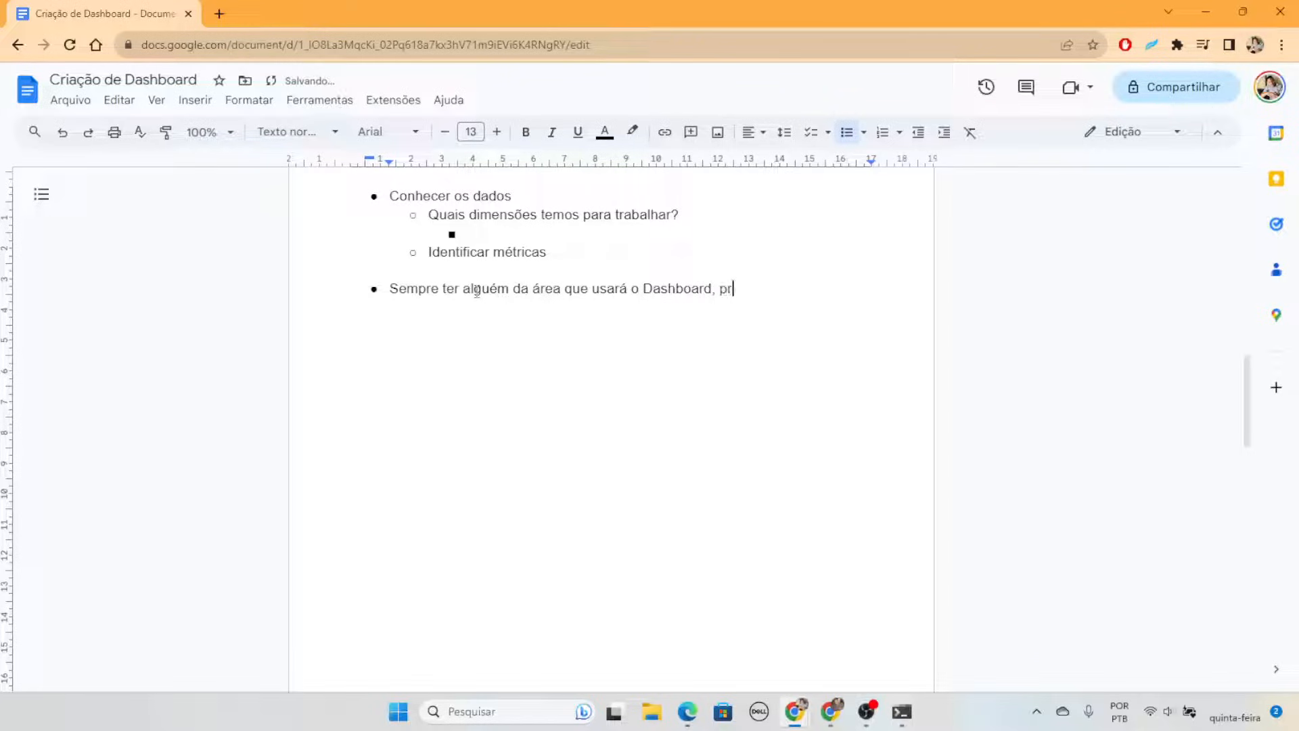
text(óximo do responsá)
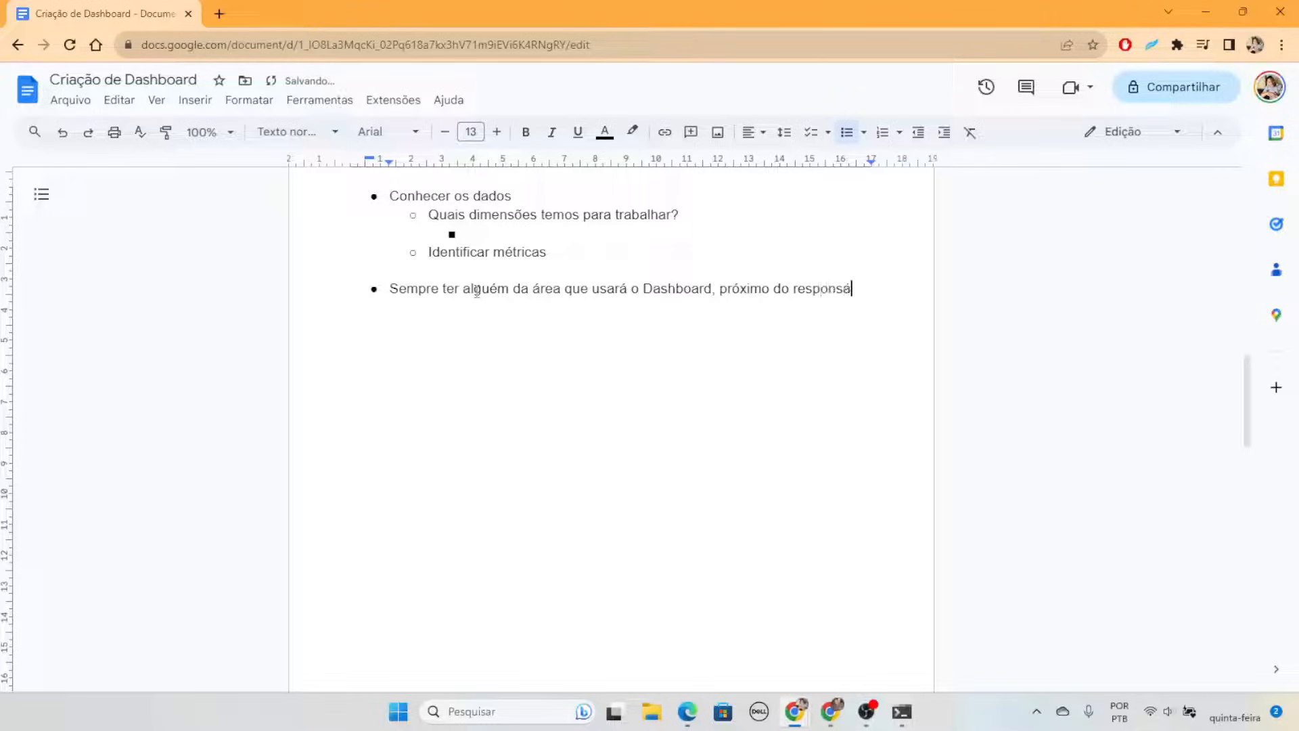
text(vel pela sua criação)
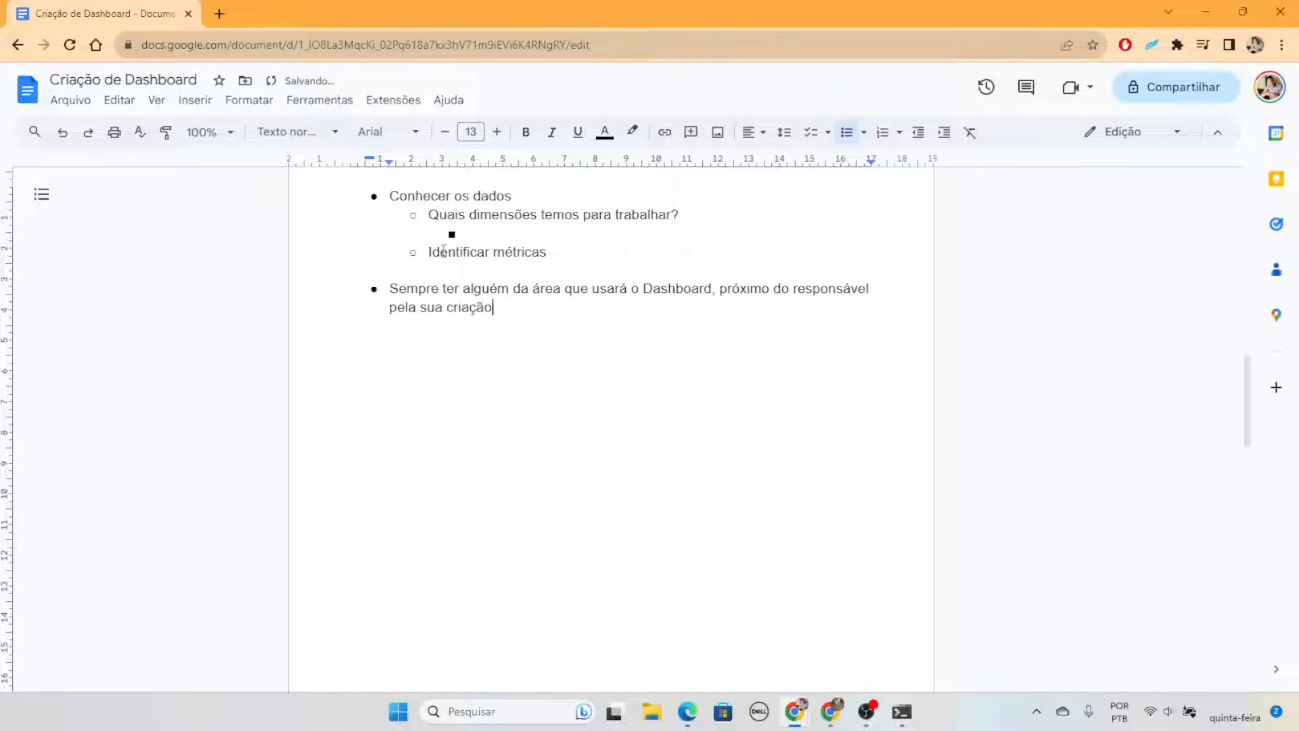
Place the notes window beside Metabase again and end the bulleted list with a plain empty line
key(super+Right)
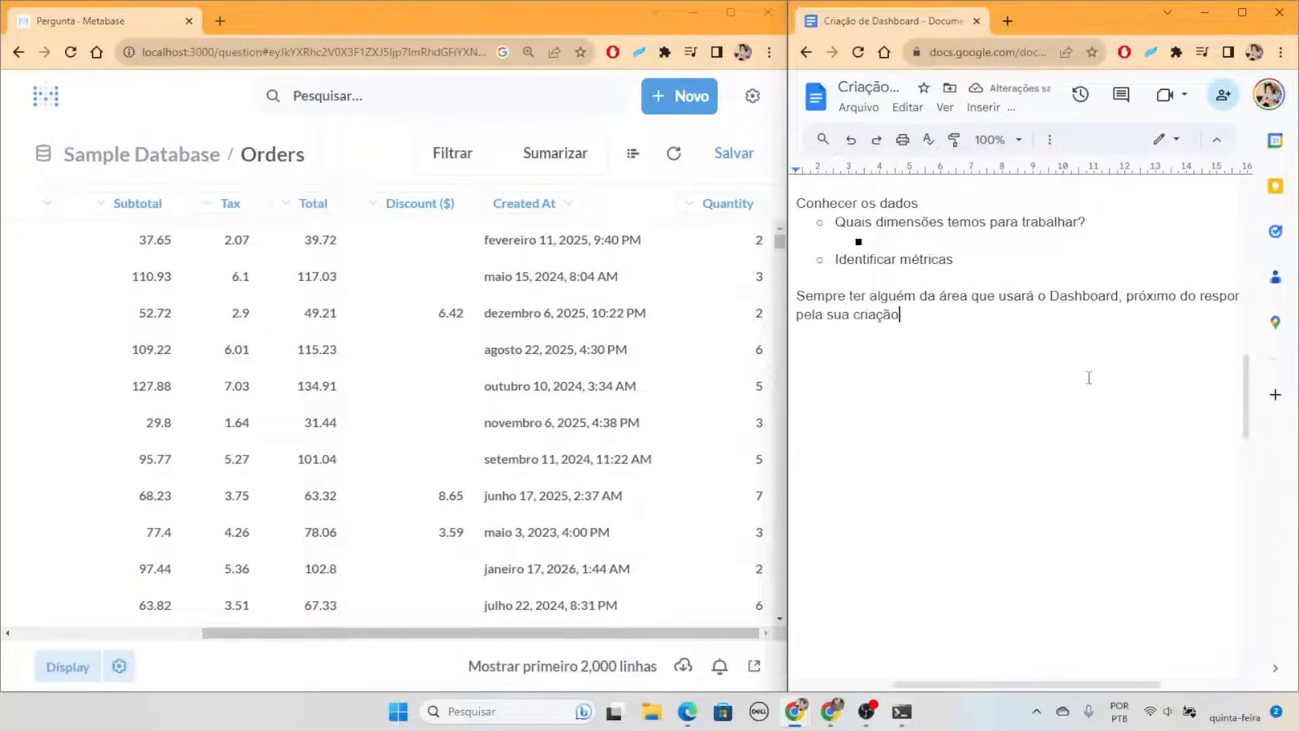
scroll(1063, 364, right, 2)
scroll(1033, 343, left, 1)
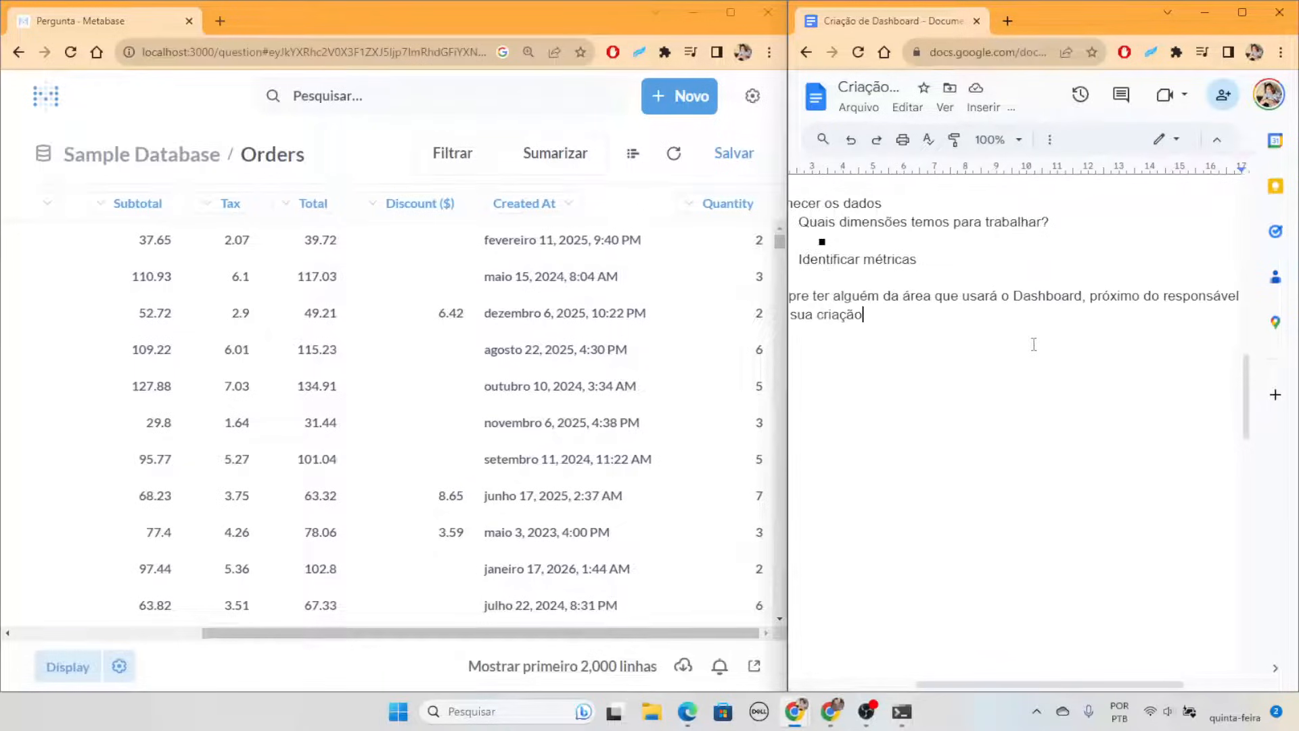
scroll(1032, 359, left, 2)
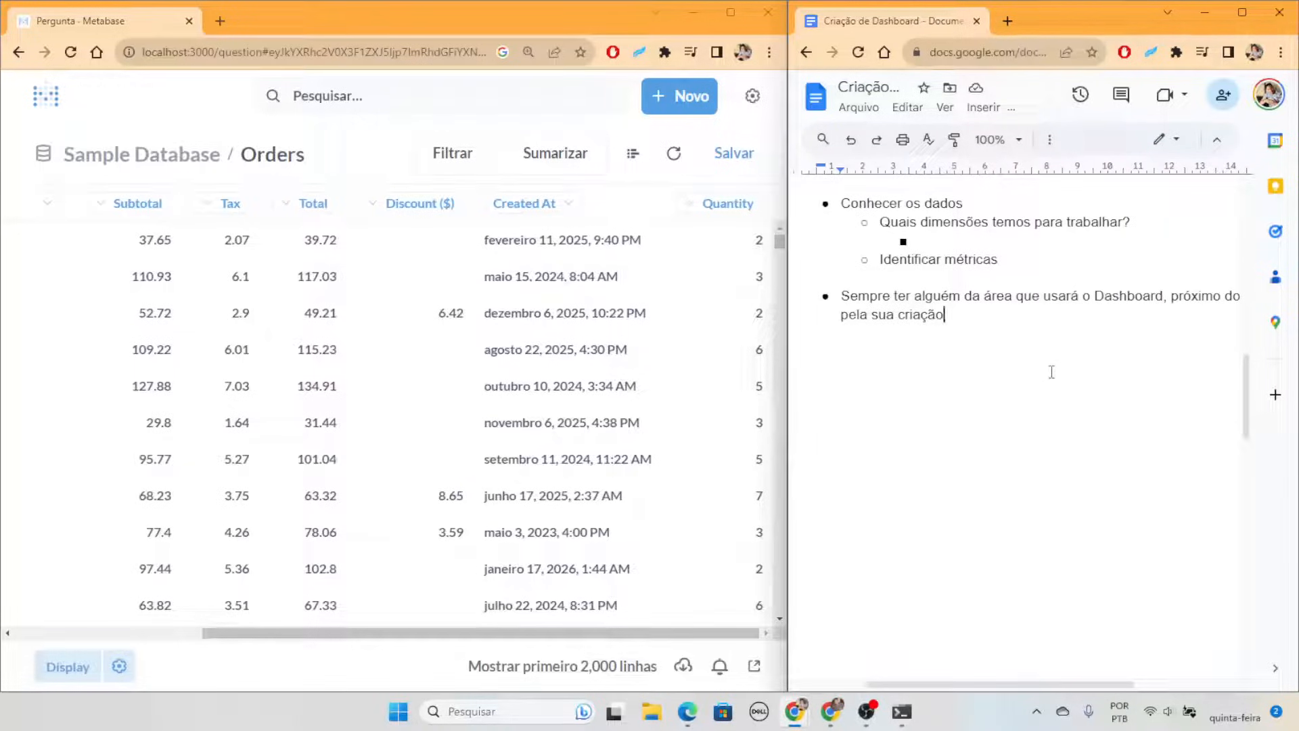
key(Return)
key(Return)
scroll(1082, 320, right, 1)
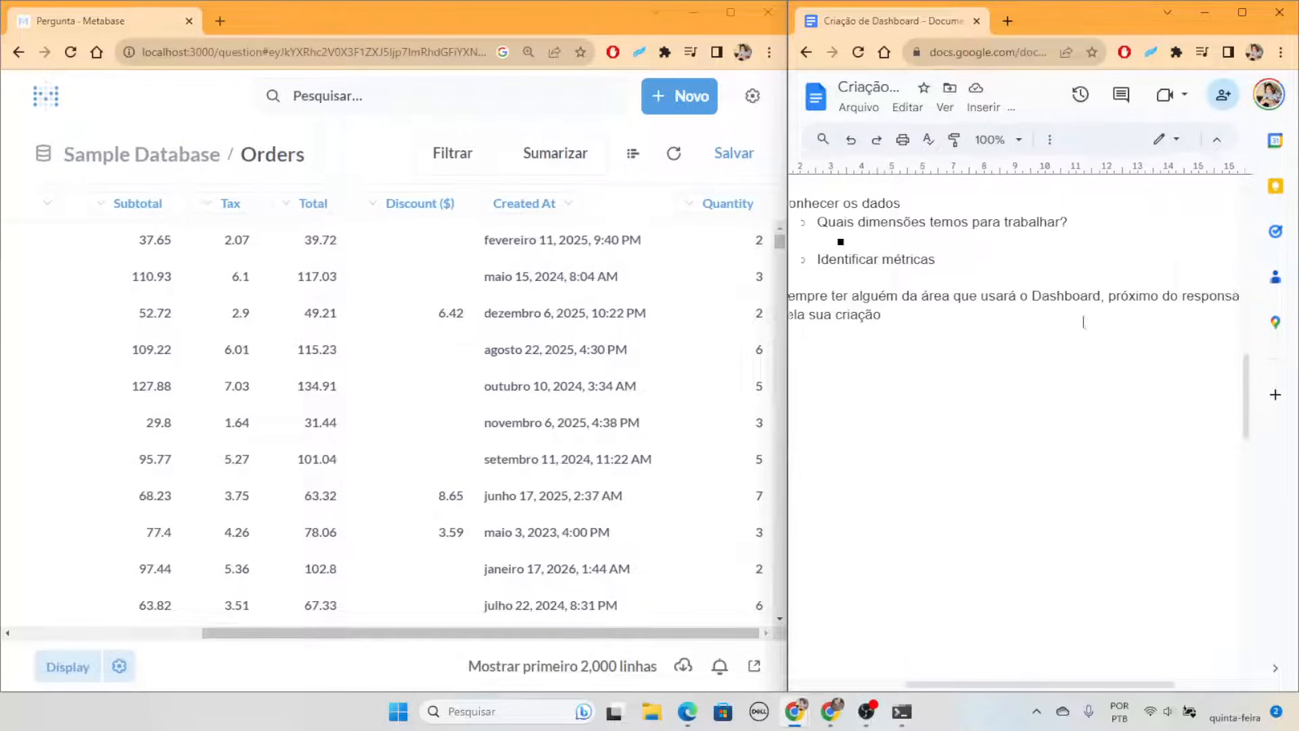
scroll(1022, 305, left, 1)
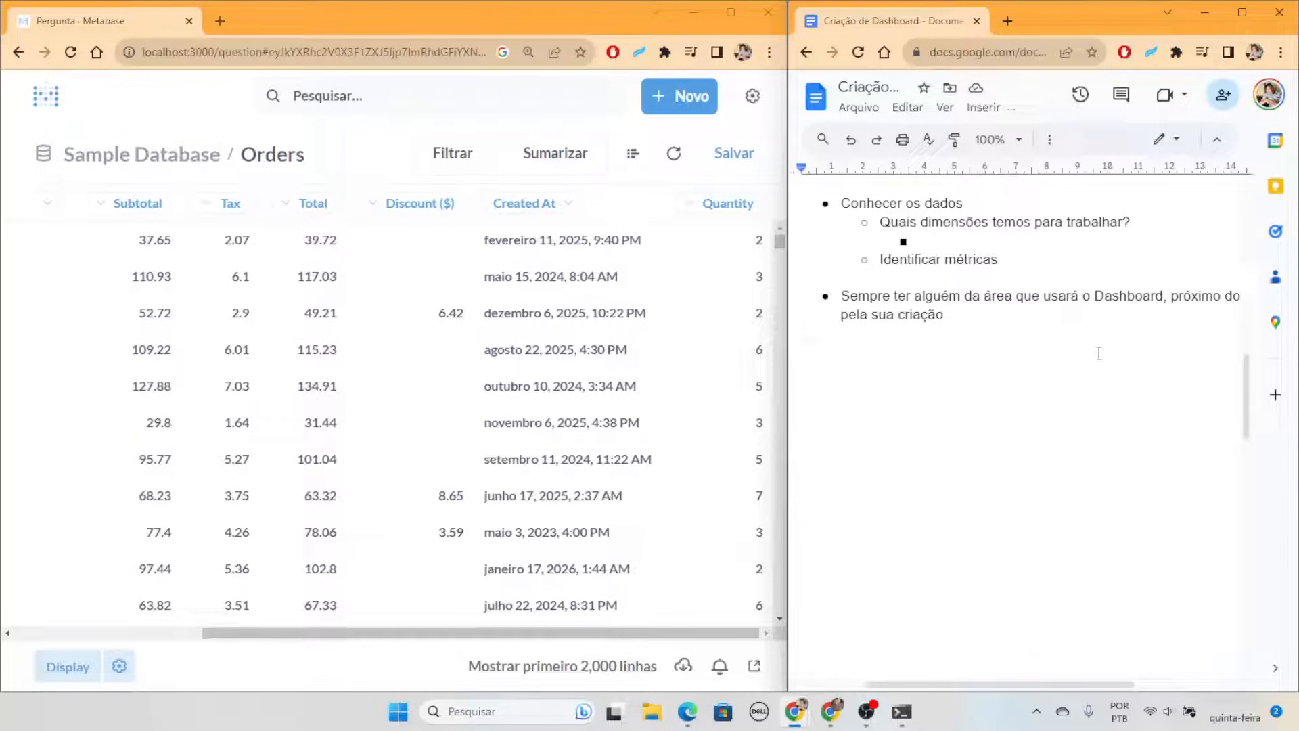
scroll(1106, 359, right, 2)
scroll(1107, 360, left, 2)
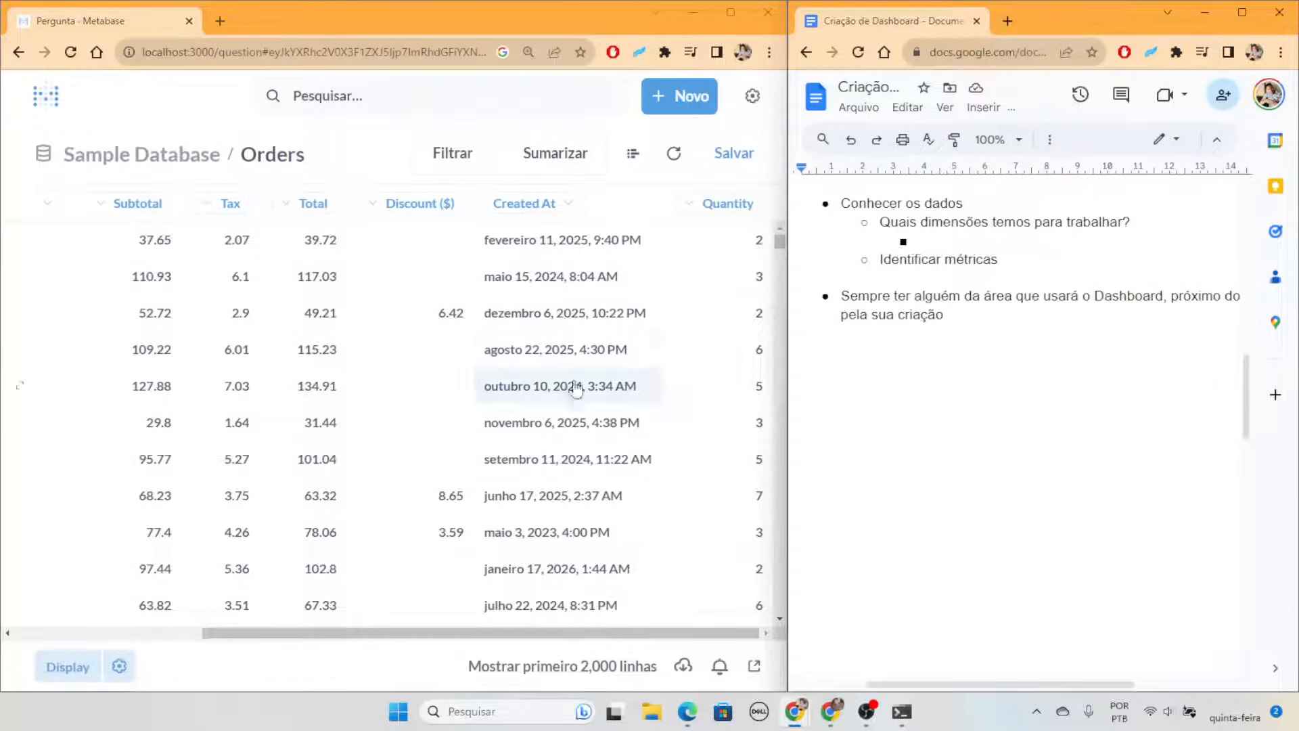
Review the full width of the Metabase Orders table once more, from ID across to Quantity
click(505, 635)
drag(502, 631, 258, 636)
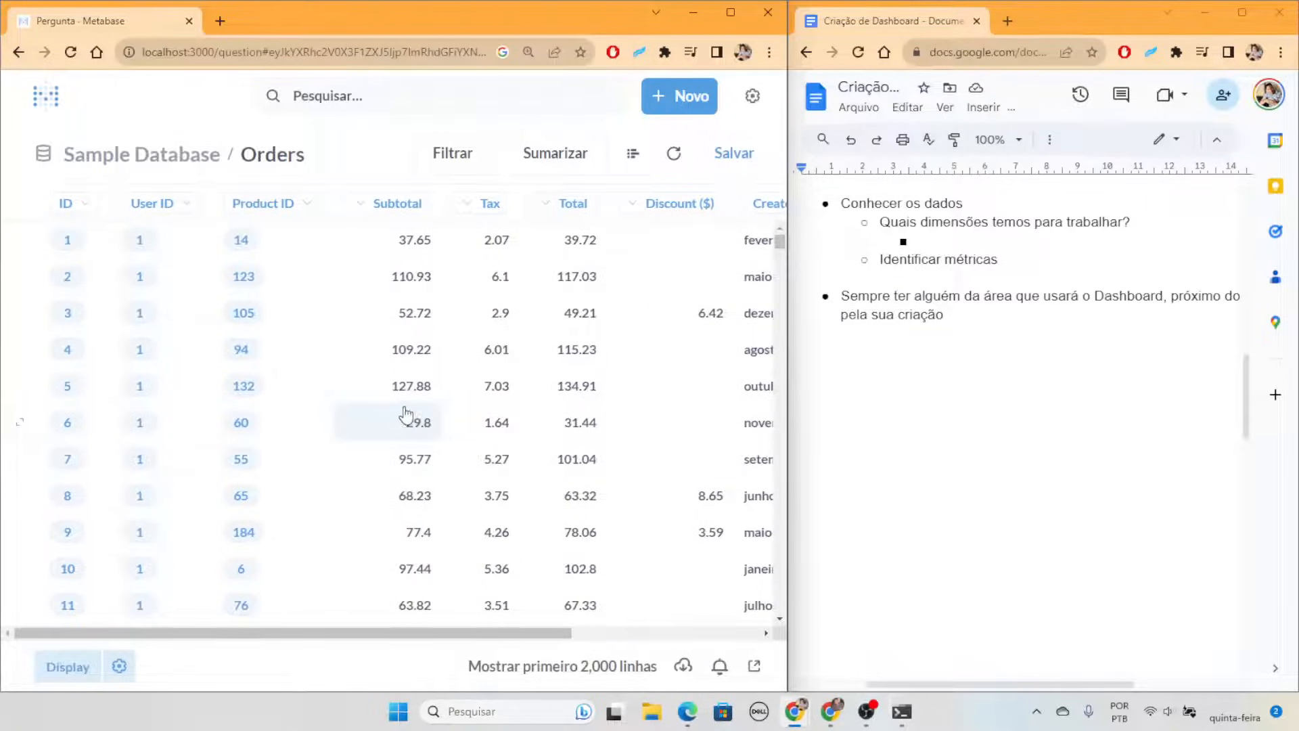
scroll(406, 415, right, 5)
scroll(414, 414, left, 5)
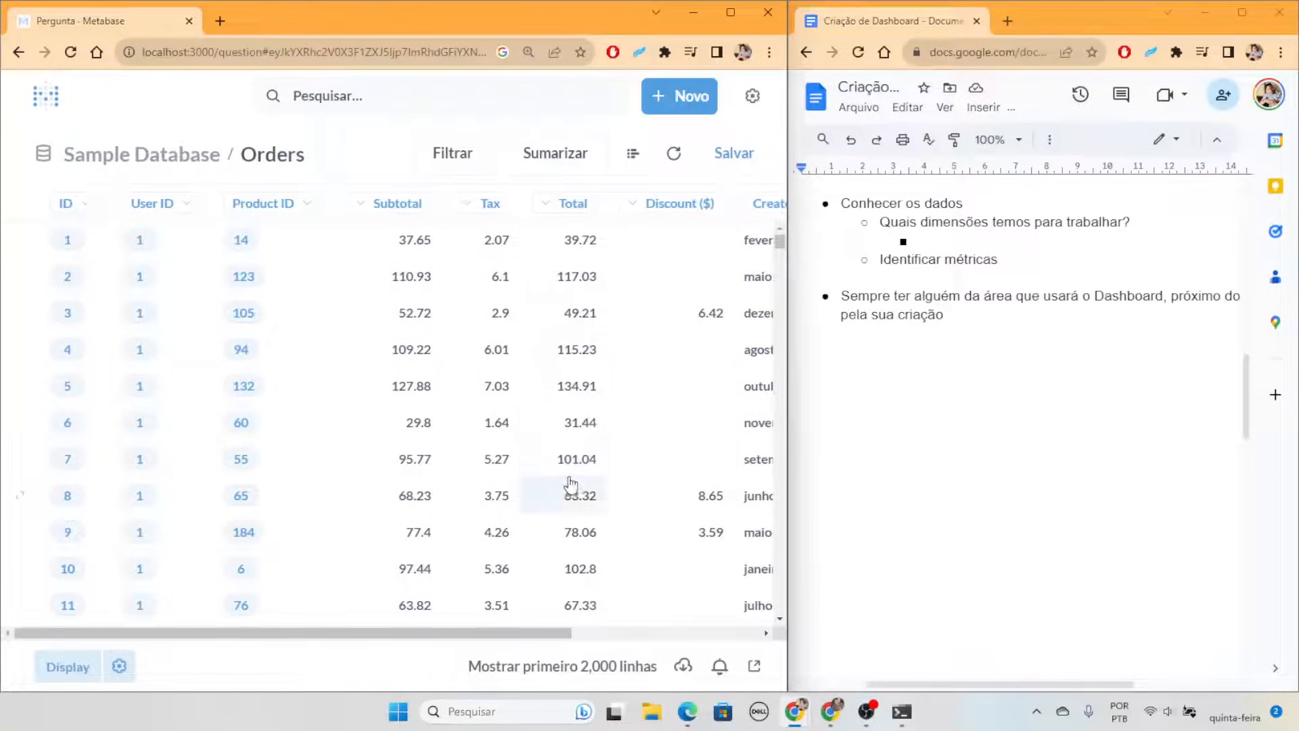
Remove the empty sub-bullet under "Quais dimensões temos para trabalhar?" in the Google Docs notes
click(1015, 277)
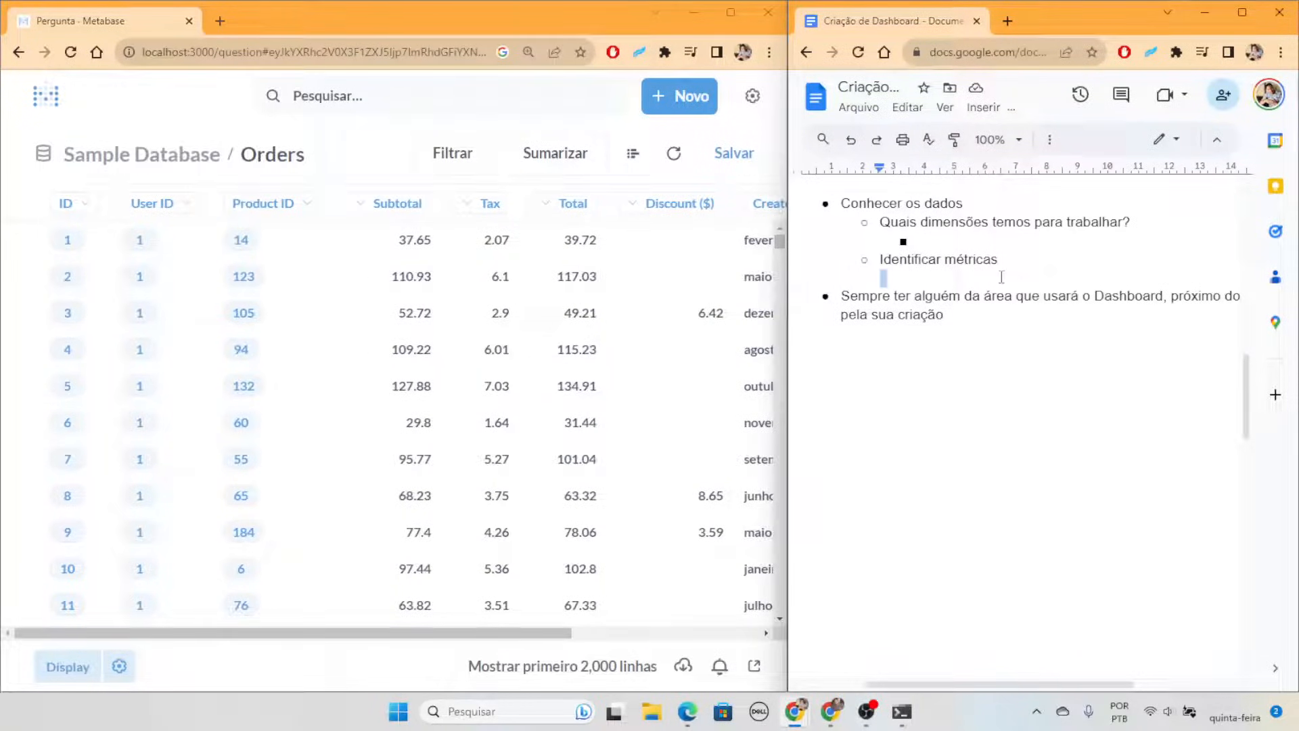
key(Tab)
key(BackSpace)
key(BackSpace)
key(BackSpace)
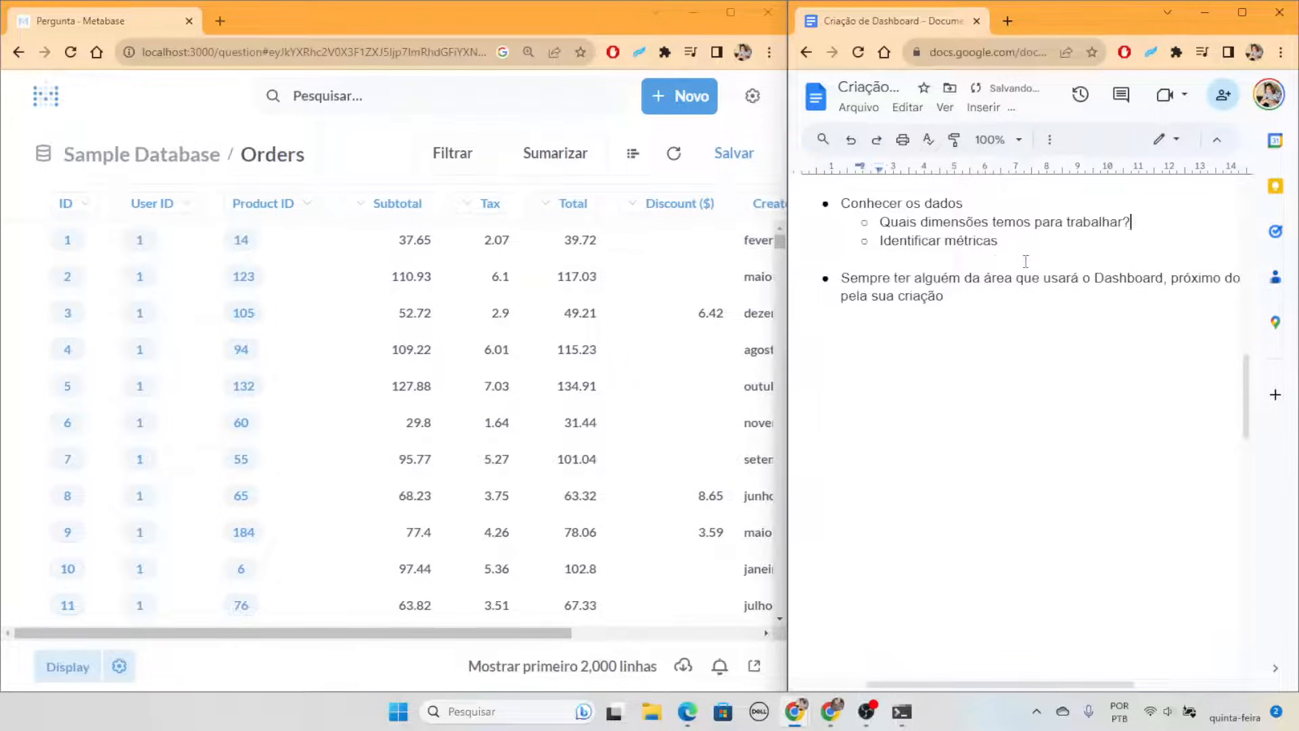
Add the nested bullet "Faturamento" under "Identificar métricas"
click(1015, 242)
key(Return)
key(Tab)
text(V)
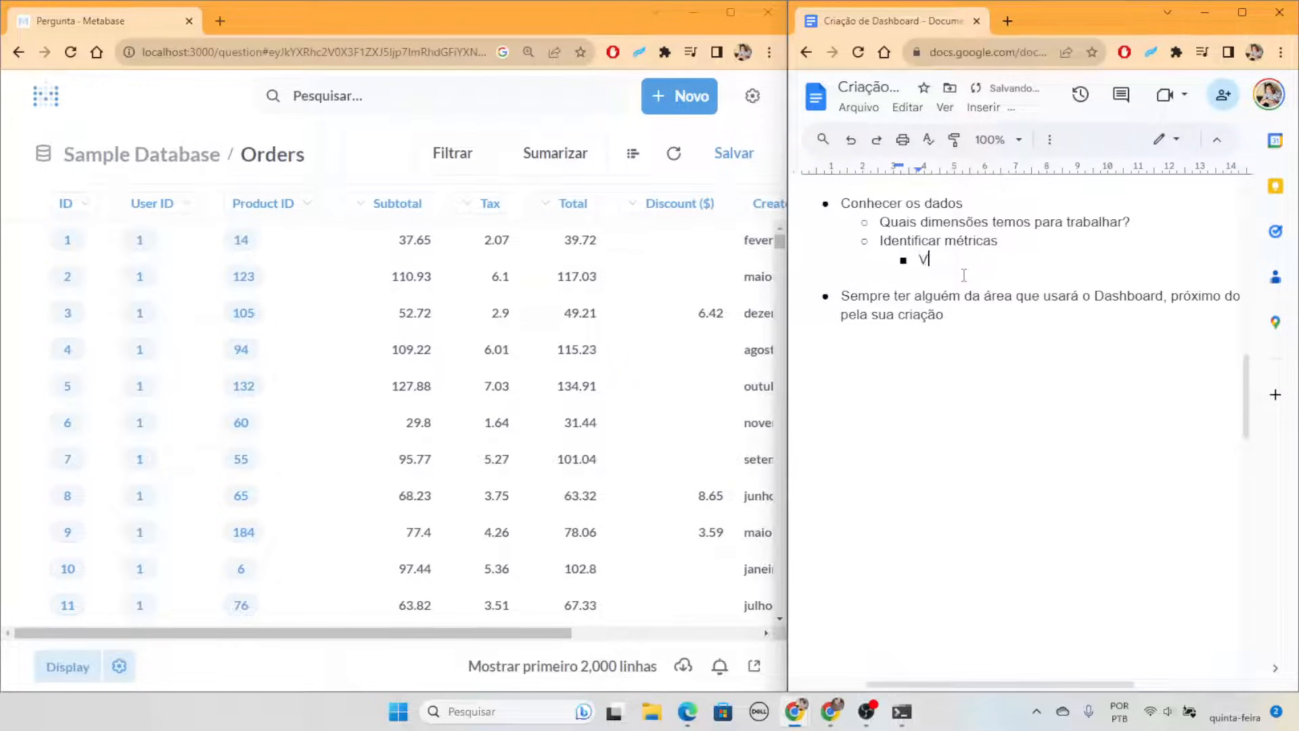
text(endas)
key(BackSpace)
key(BackSpace)
key(BackSpace)
key(BackSpace)
key(BackSpace)
key(BackSpace)
text(Faturamento)
Add the metric bullets "# de Itens vendidos" and "% de impostos pagos" below "Faturamento"
key(Return)
text(# )
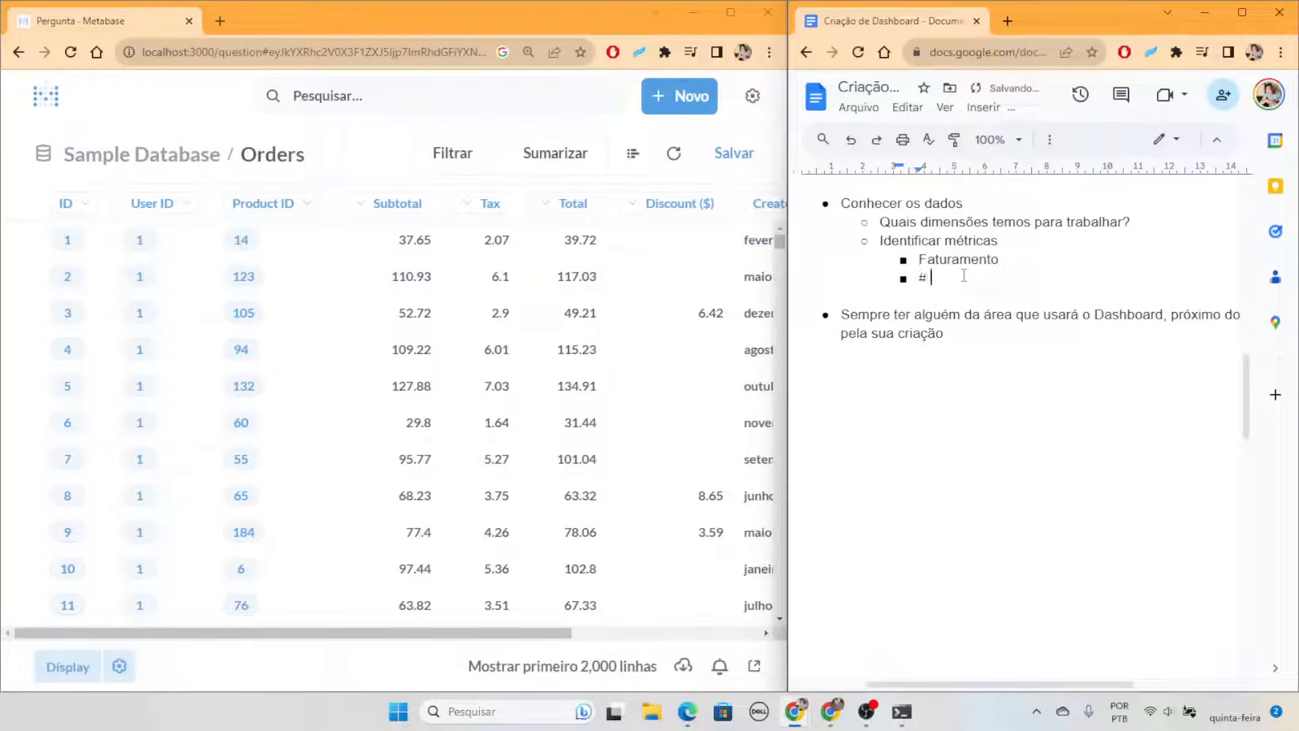
text(de Itens vendidos)
key(Return)
text(% de )
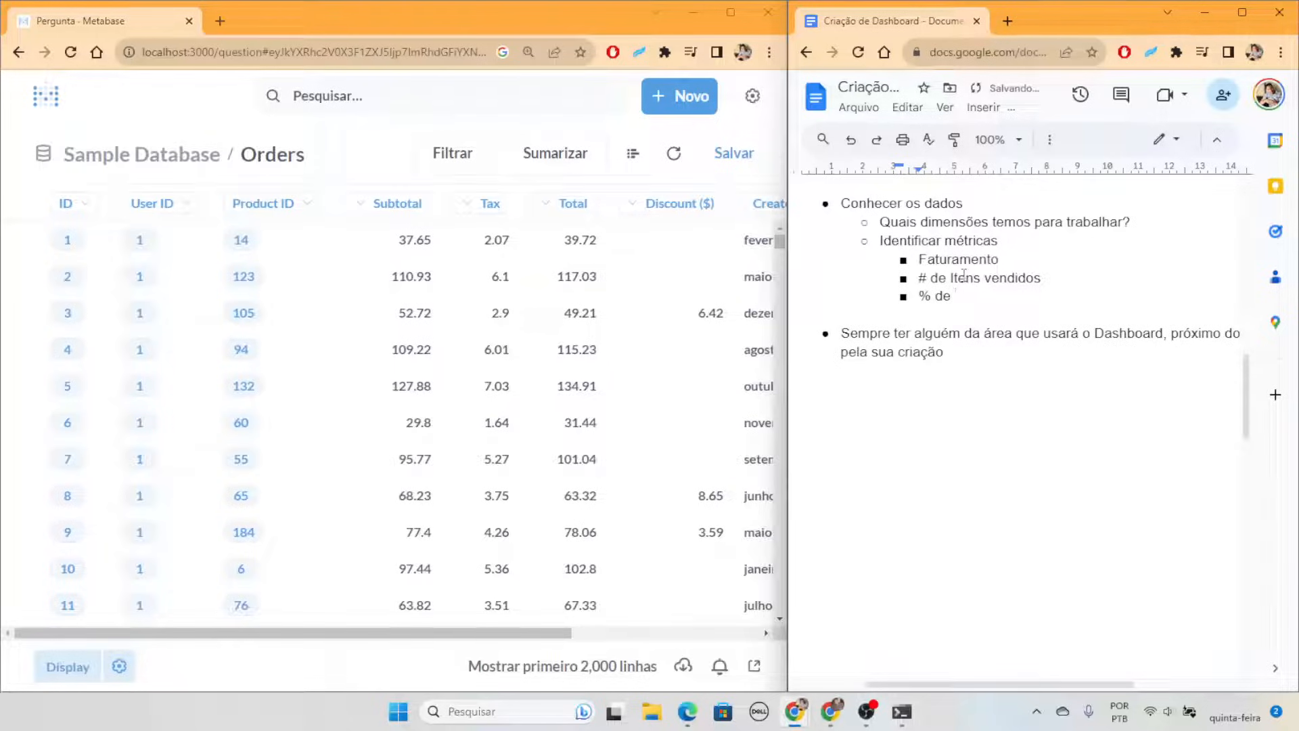
text(impostos pagos)
key(Return)
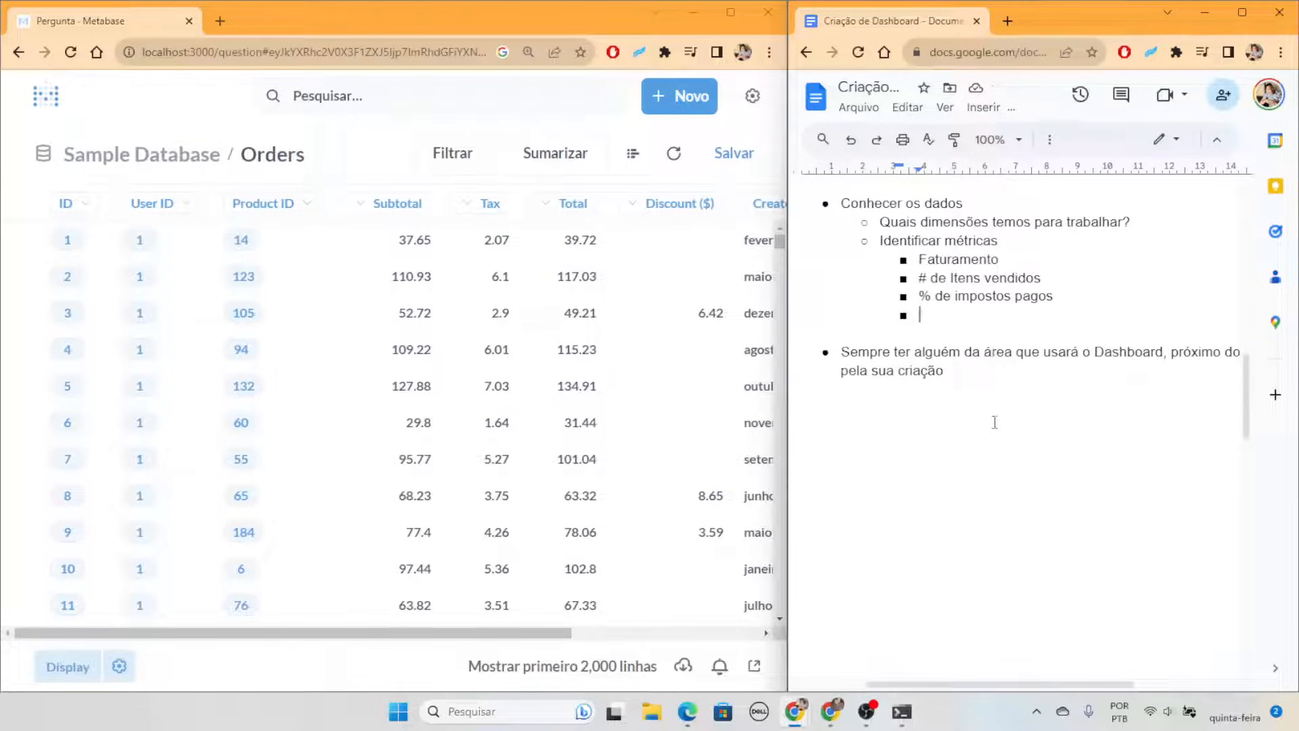
Check the Orders columns in Metabase and write the next metric bullet as "Valor médio por venda"
scroll(600, 409, right, 5)
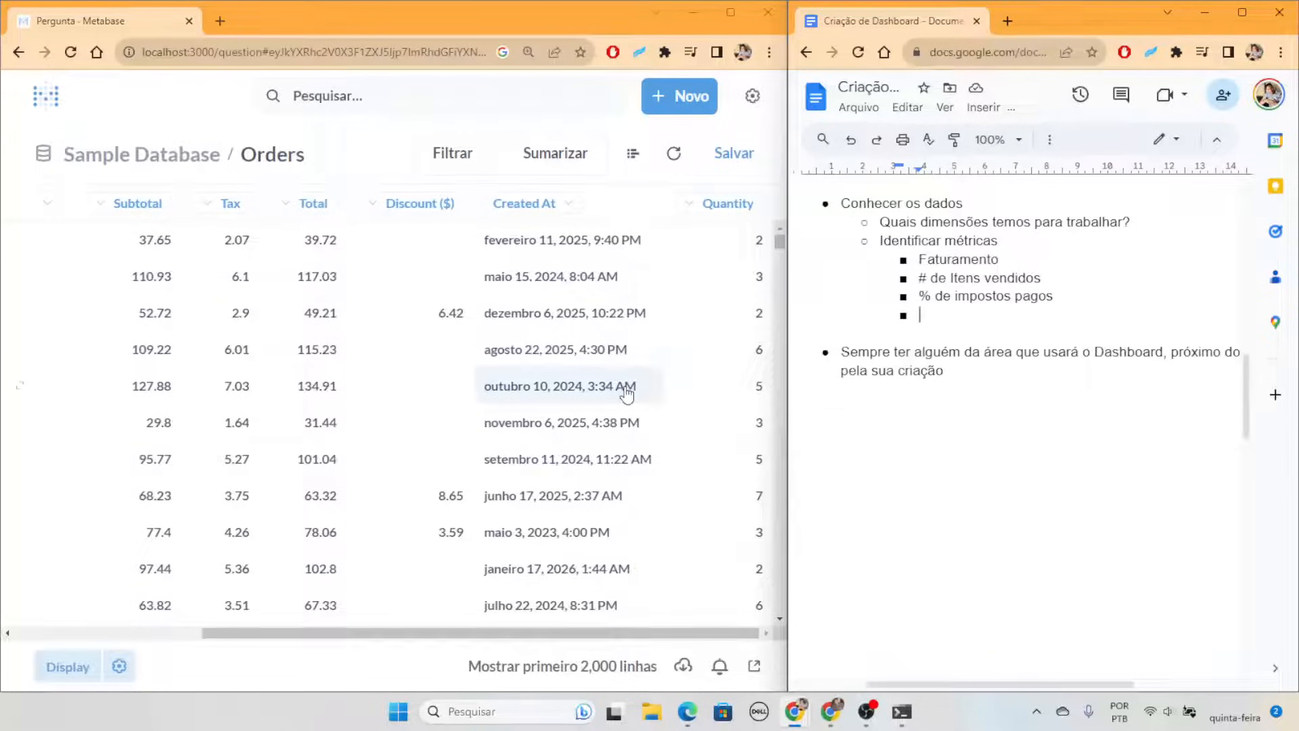
scroll(576, 381, left, 2)
scroll(575, 381, left, 2)
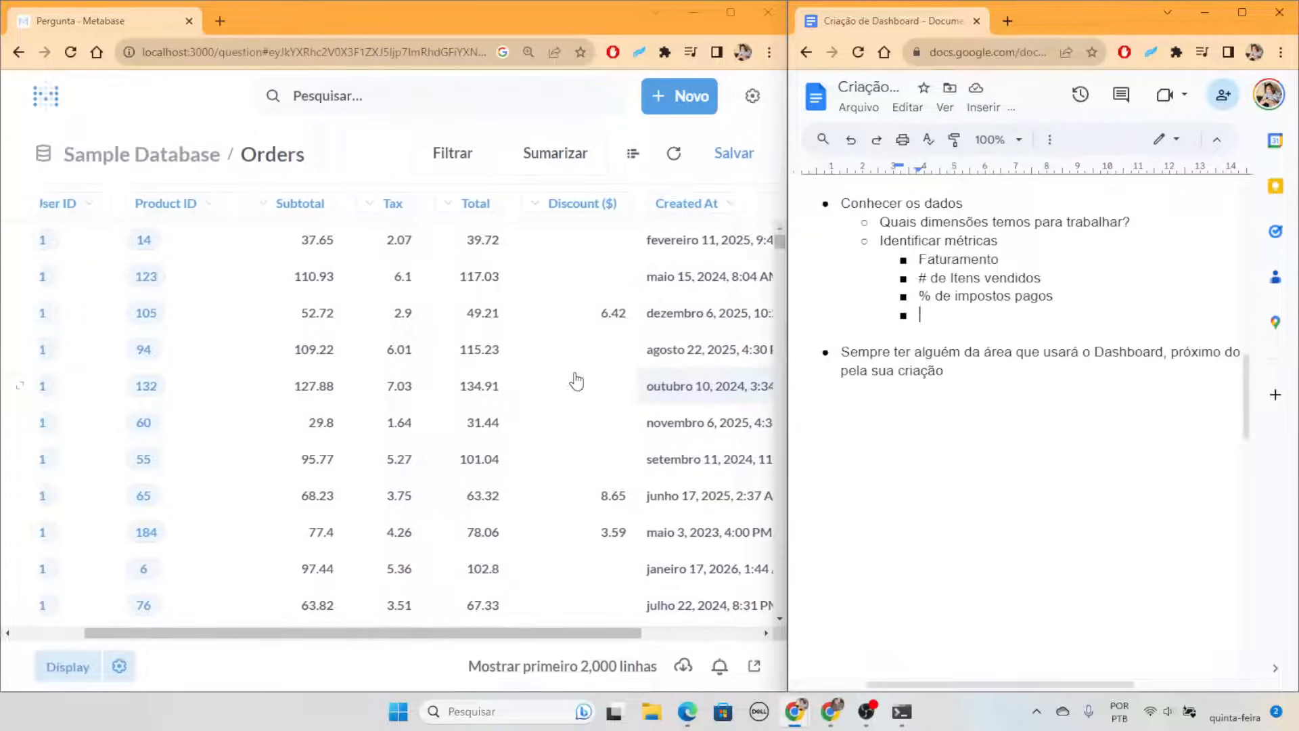
click(997, 316)
text(Valor m)
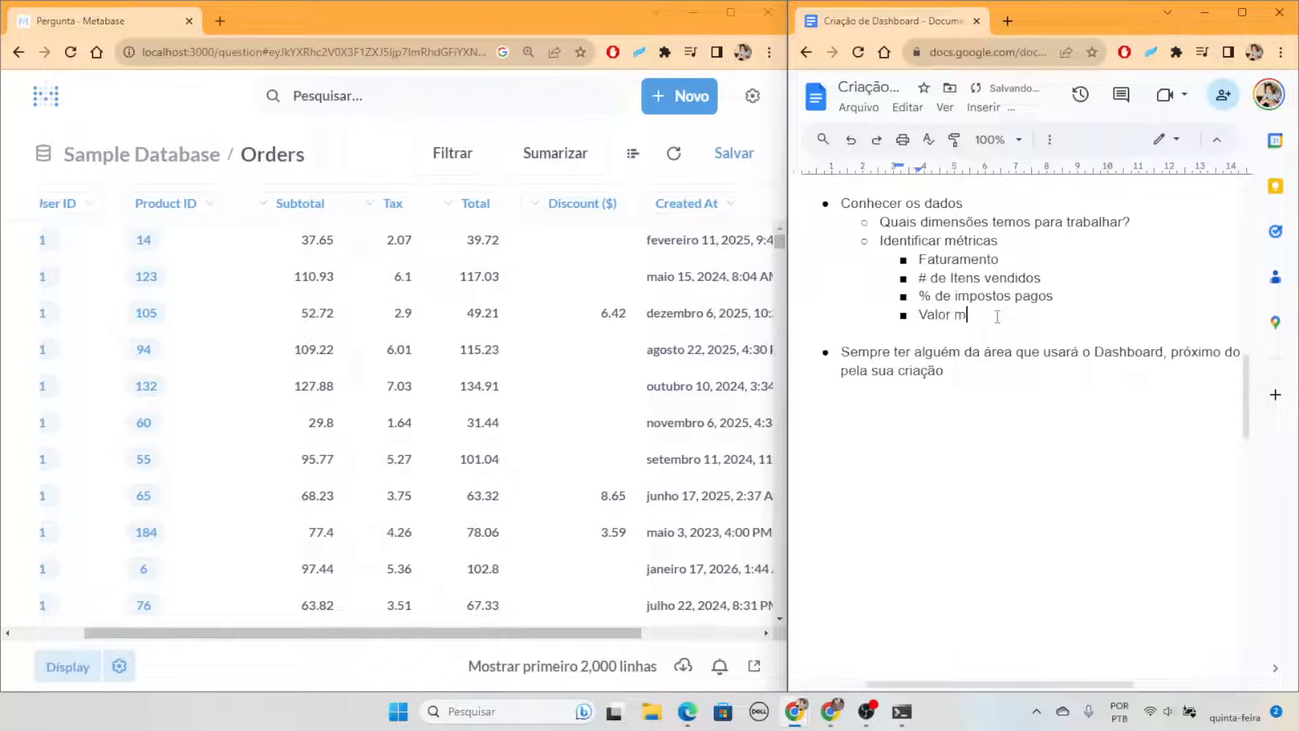
text(édio por venda)
Recheck the Orders columns up to Quantity and add the metric bullet "Quantidade média de itens por venda"
scroll(673, 307, right, 3)
scroll(531, 313, left, 3)
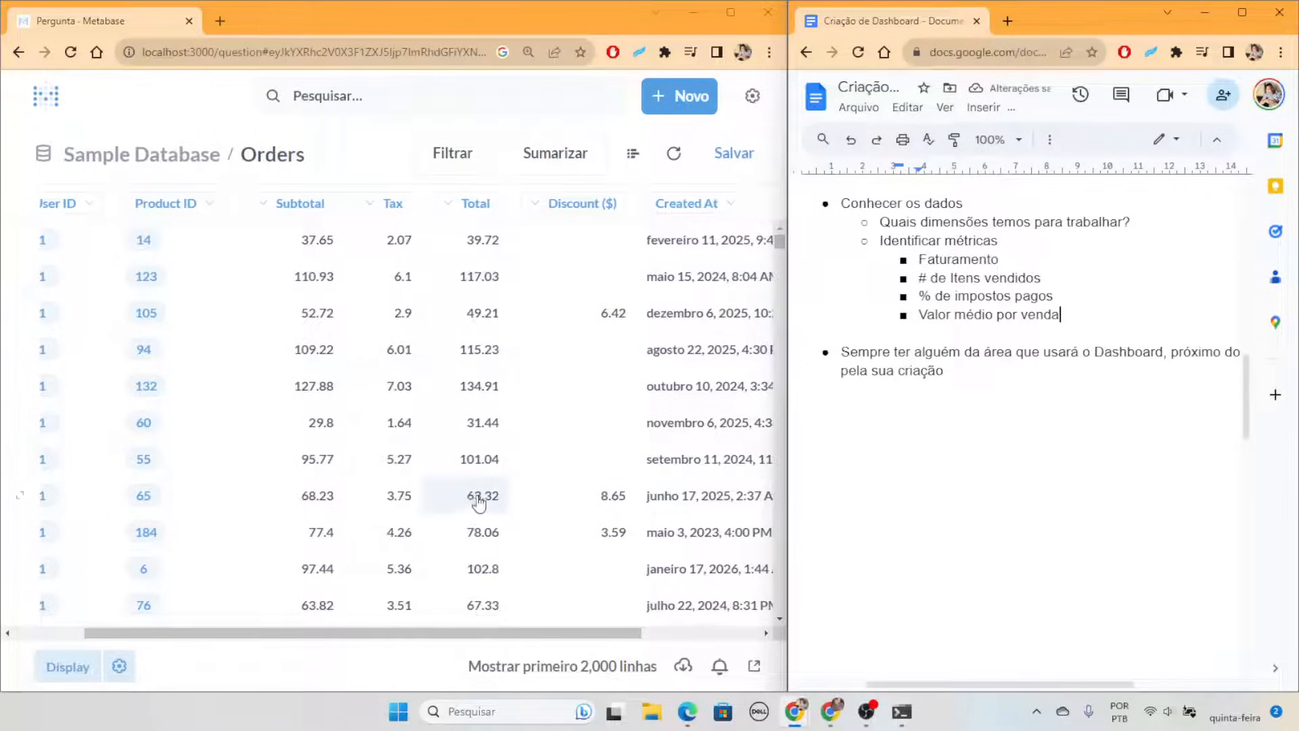
scroll(514, 427, right, 3)
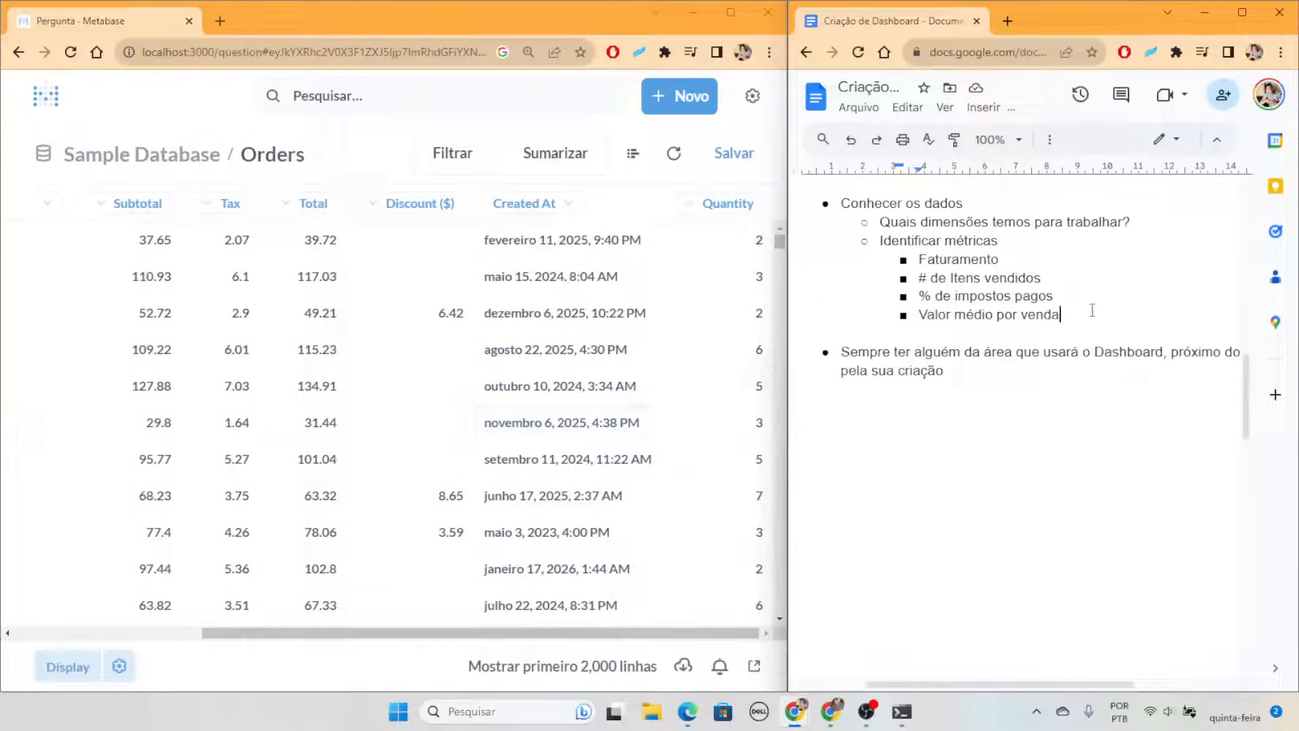
key(Return)
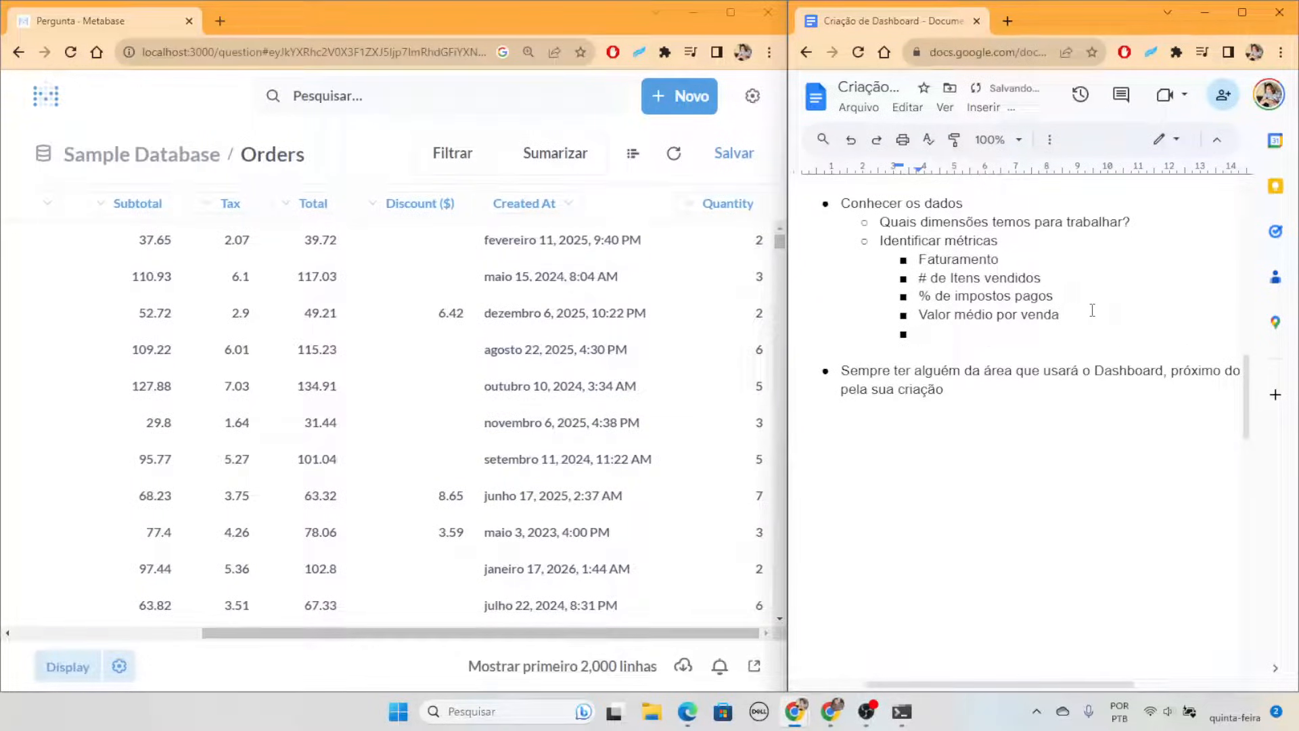
text(Quantidade média de itens)
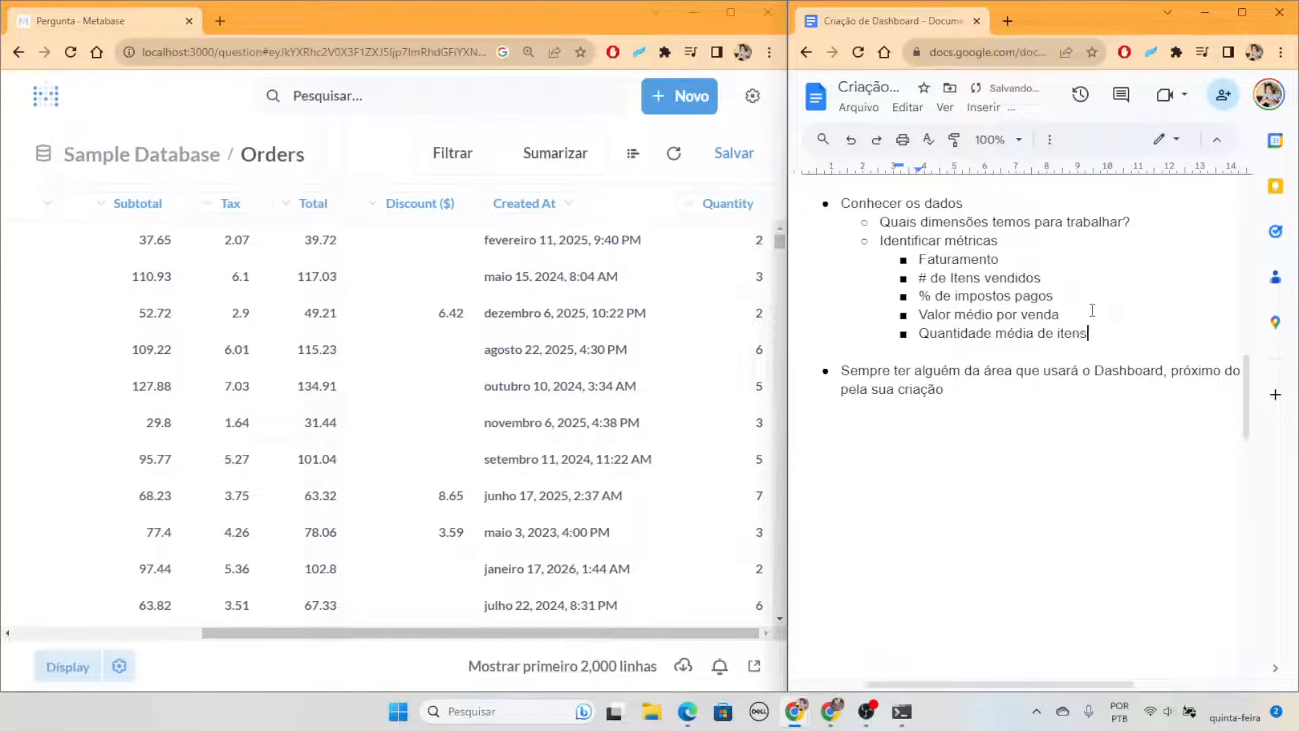
text( por venda)
Insert a nested bullet "Faturamento (Total)" directly under "Identificar métricas", above the existing metrics
click(1026, 242)
key(Return)
key(Tab)
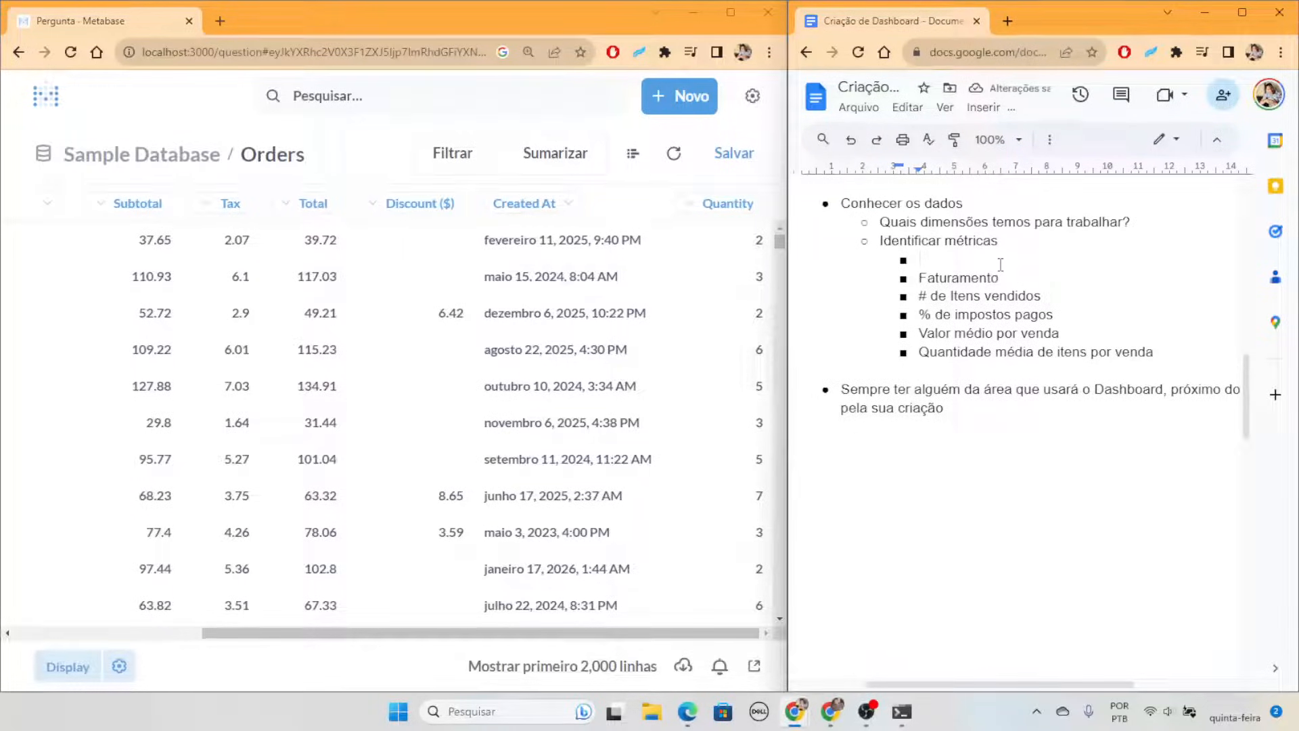
text(Faturamento (T)
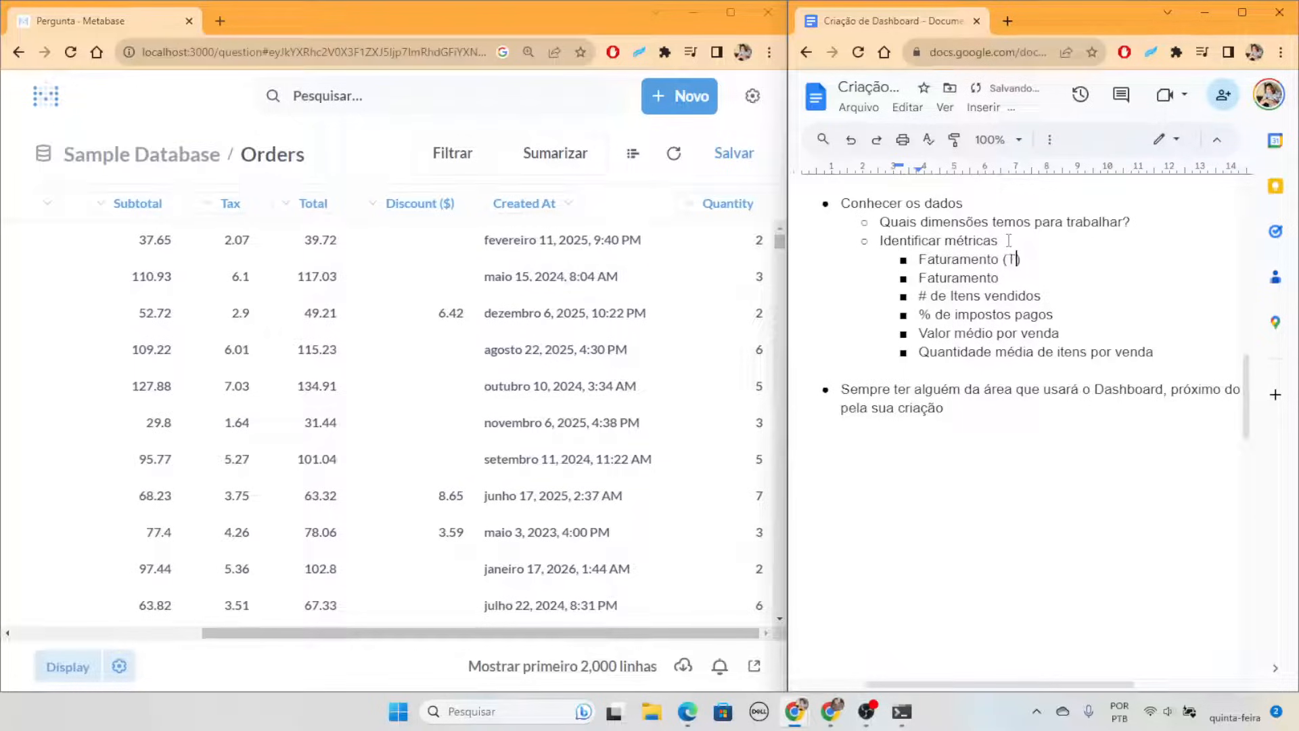
text(otal))
Add the nested bullets "Faturamento total do período" and "Faturamento mês a mês" under "Faturamento (Total)"
key(Return)
key(Tab)
text(GF)
key(BackSpace)
key(BackSpace)
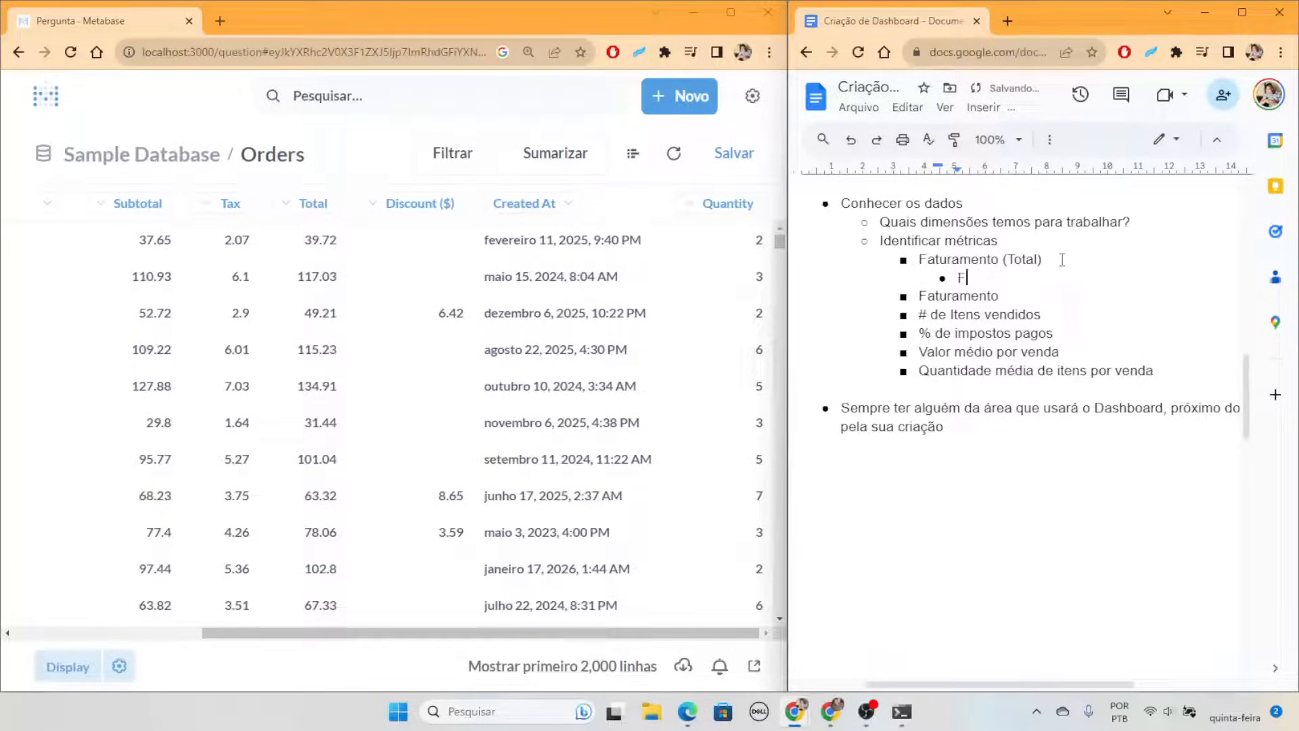
text(Faturamento total do período)
key(Return)
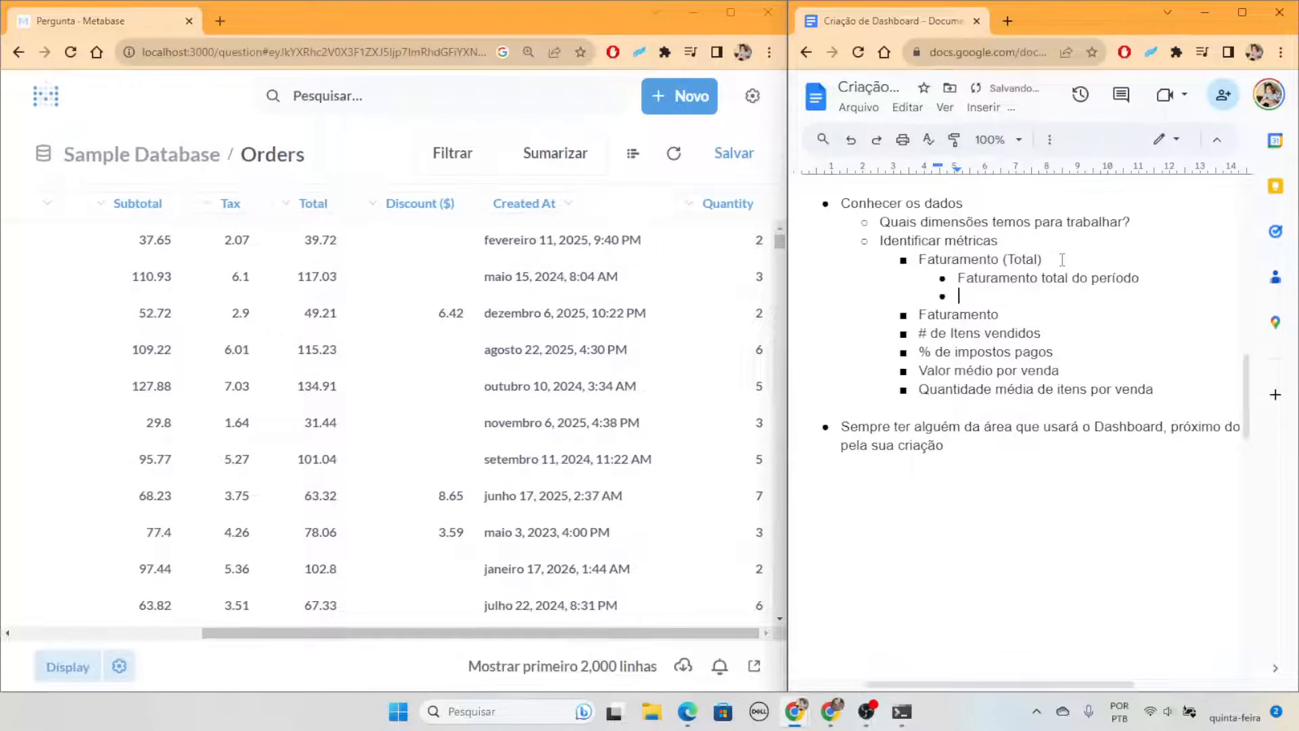
text(Faturamento mês a mês)
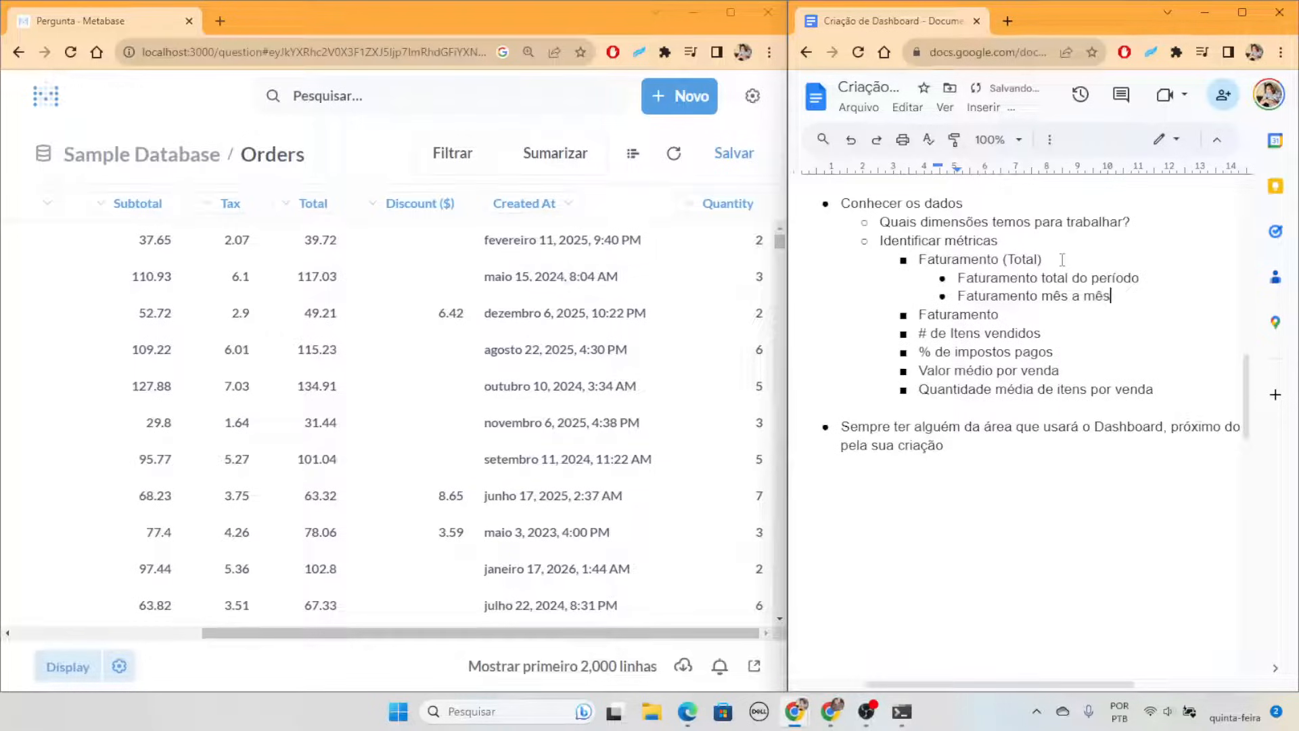
Add the bullets "Tendência do faturamento" and "Meta de faturamento" to the "Faturamento (Total)" group, leaving no empty bullet after them
key(Return)
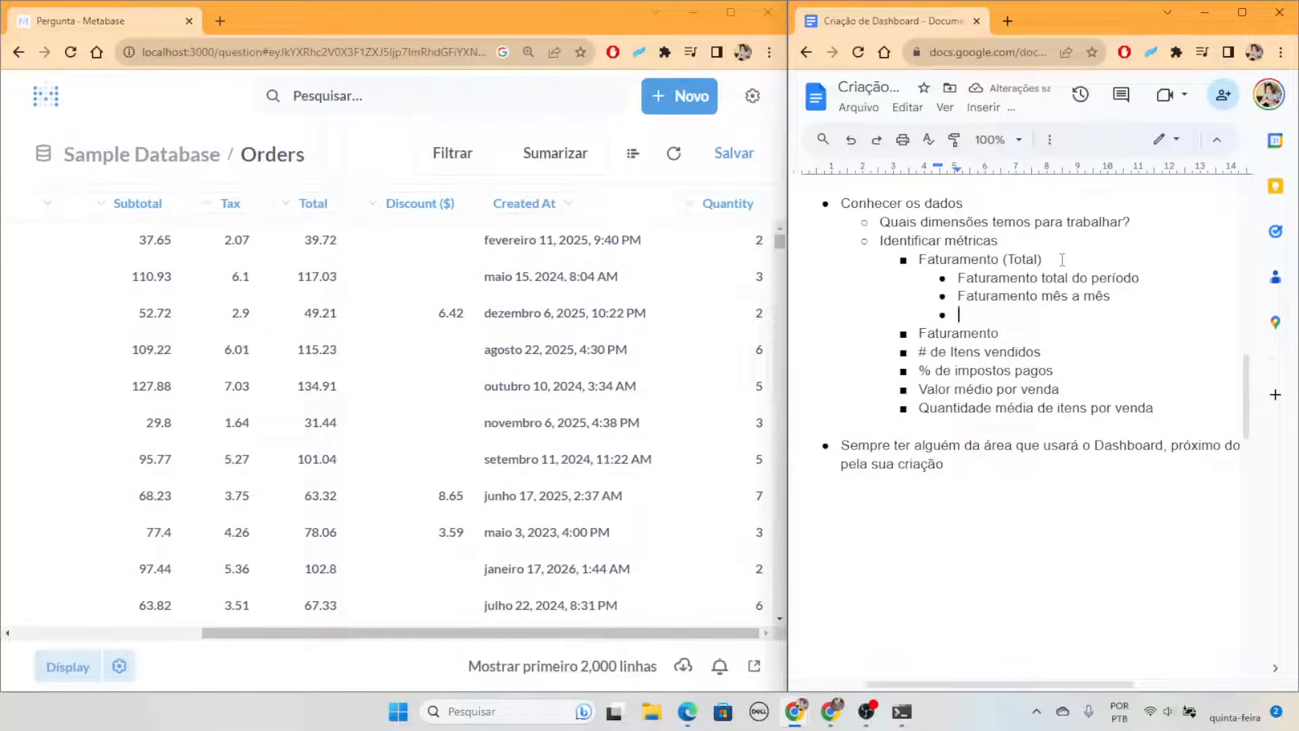
text(Tendência do )
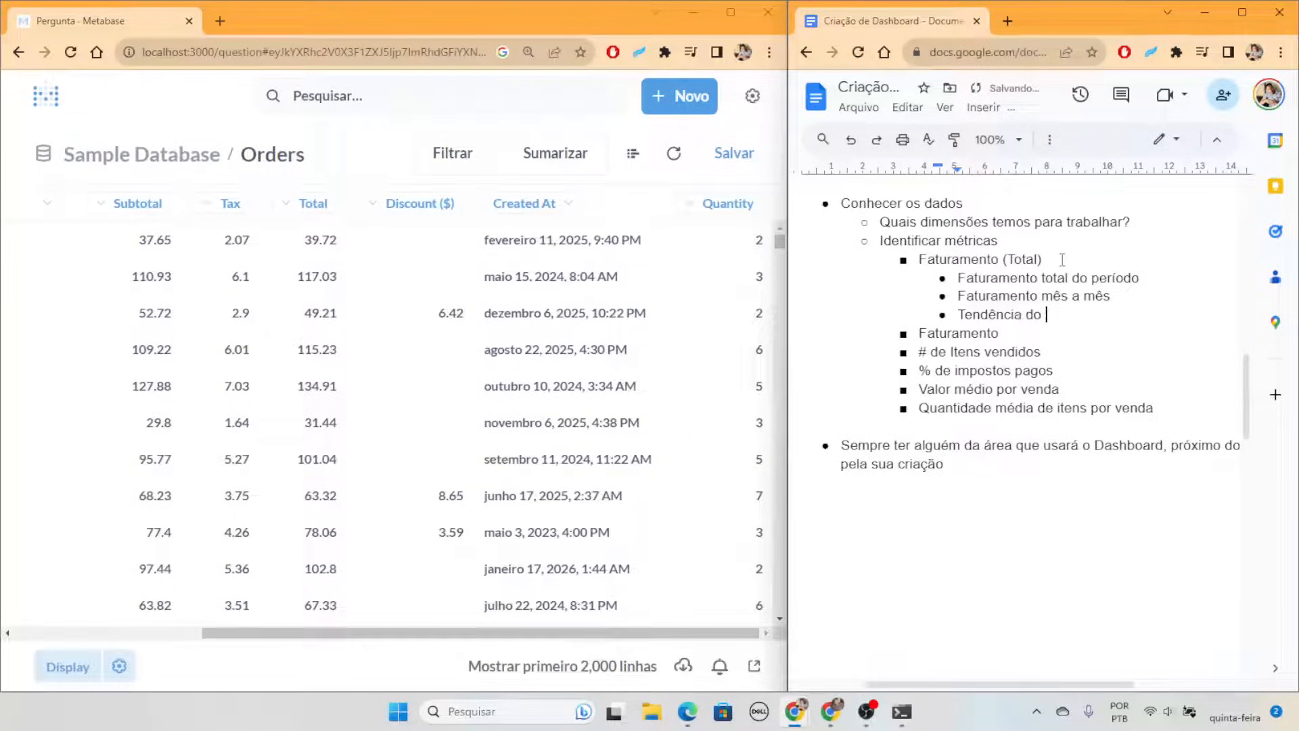
text(faturamento)
key(Return)
text(Me)
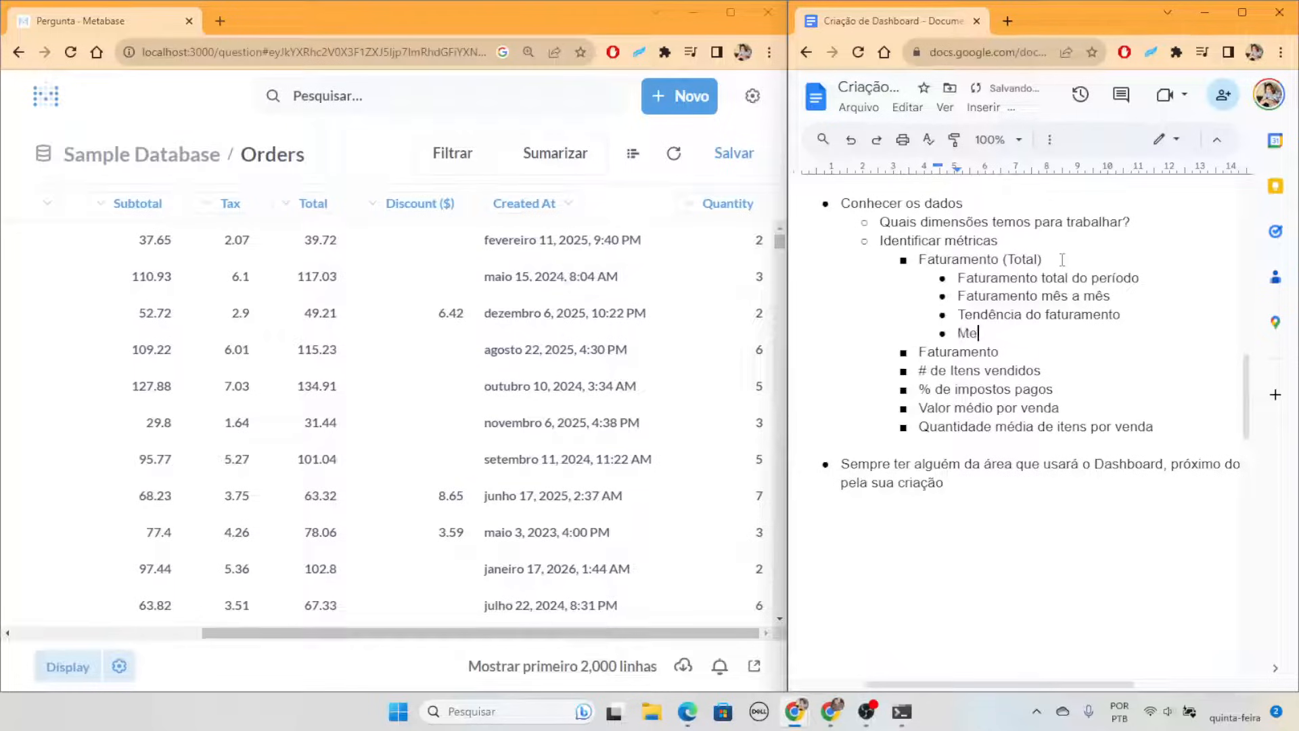
text(ta de faturamento)
key(Return)
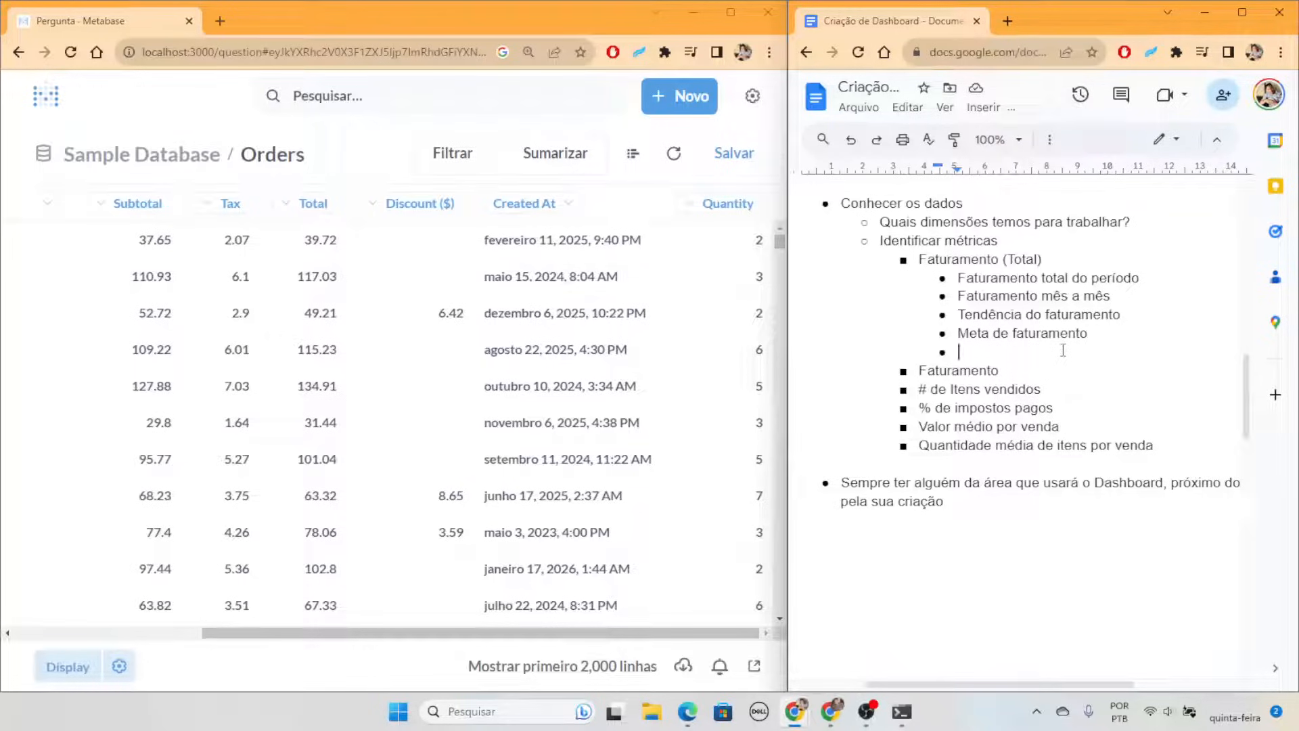
key(BackSpace)
key(BackSpace)
Replace the text of the plain "Faturamento" bullet with "Itens"
click(1022, 349)
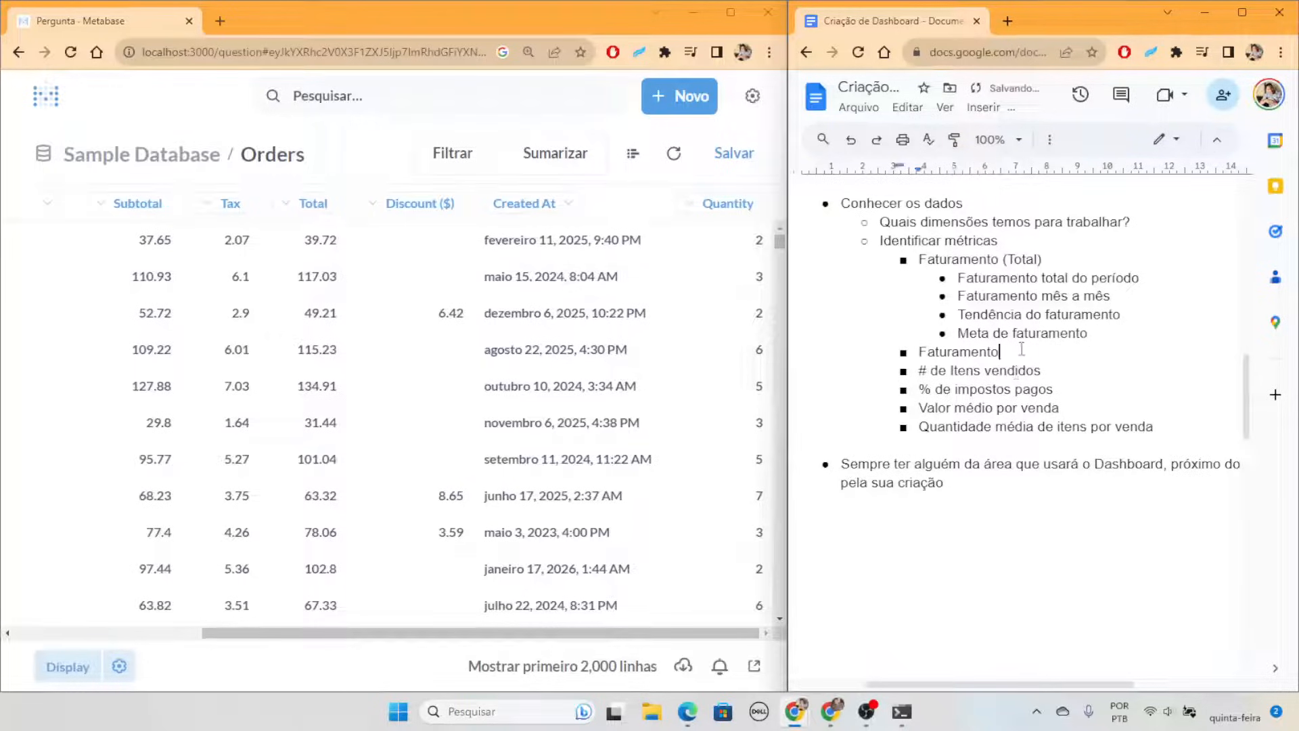
drag(1033, 350, 919, 352)
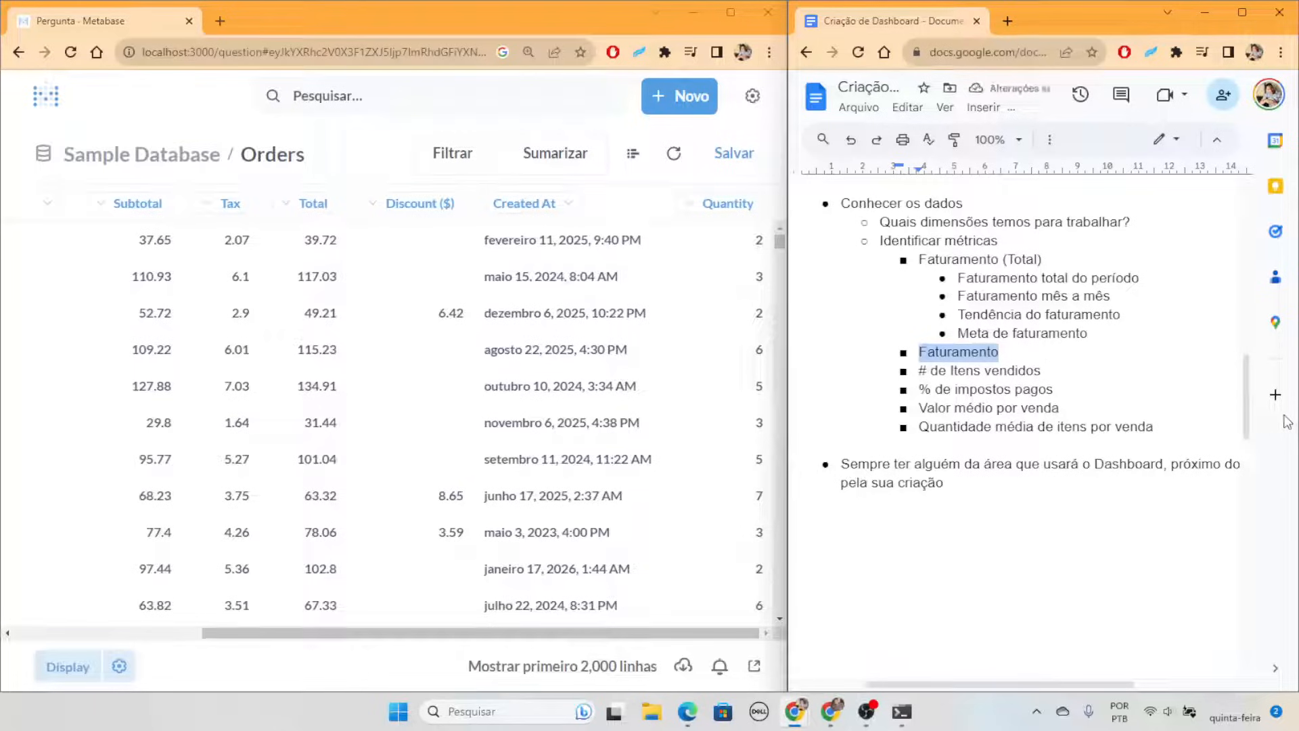
text(Itens)
Add the nested bullets "# de itens vendidos" and "# média de itens por venda" under "Itens"
key(Return)
key(Tab)
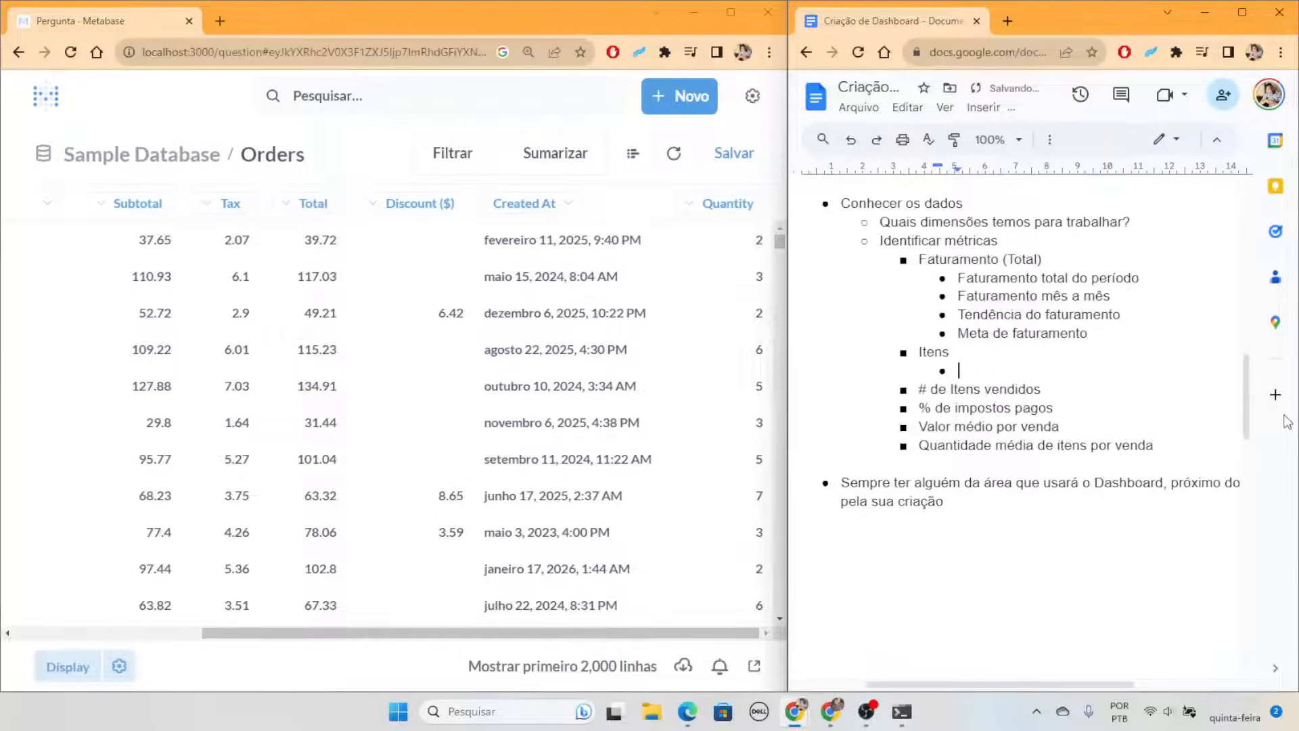
text(# de intes vendidos)
key(Return)
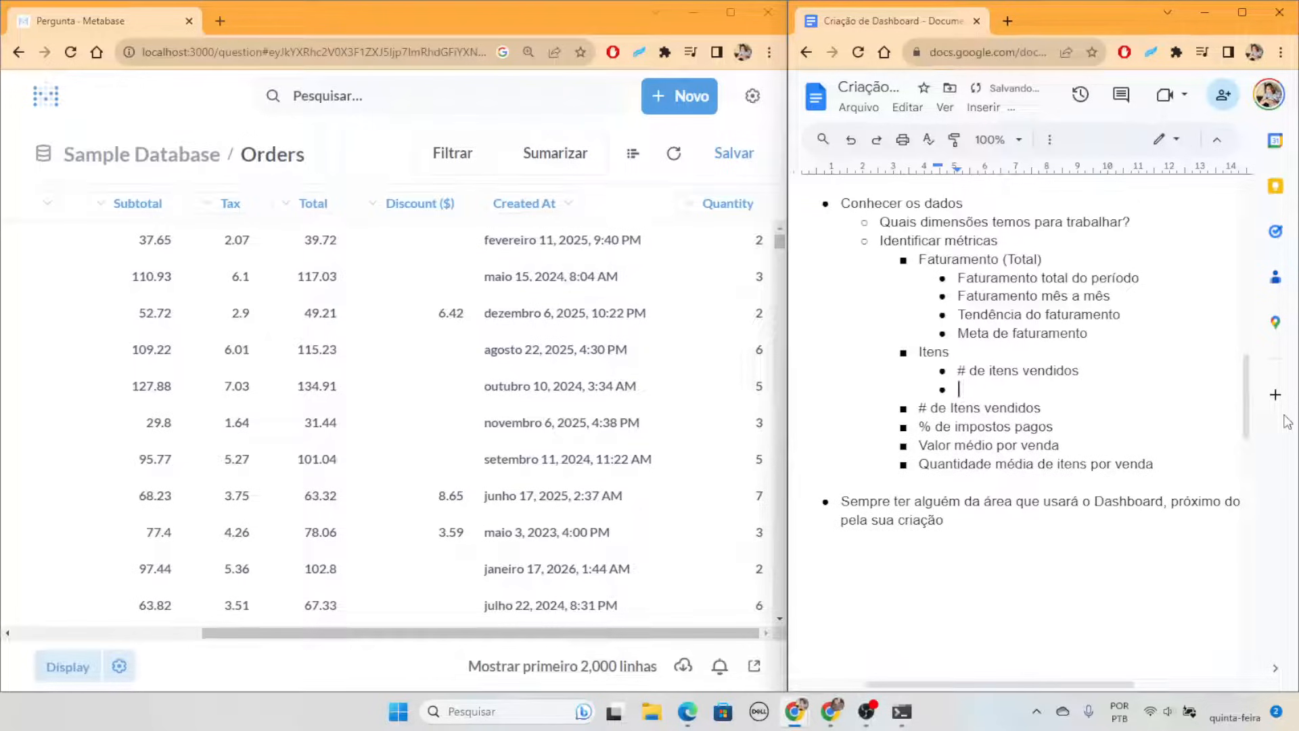
text(# média de itens por venda)
key(Return)
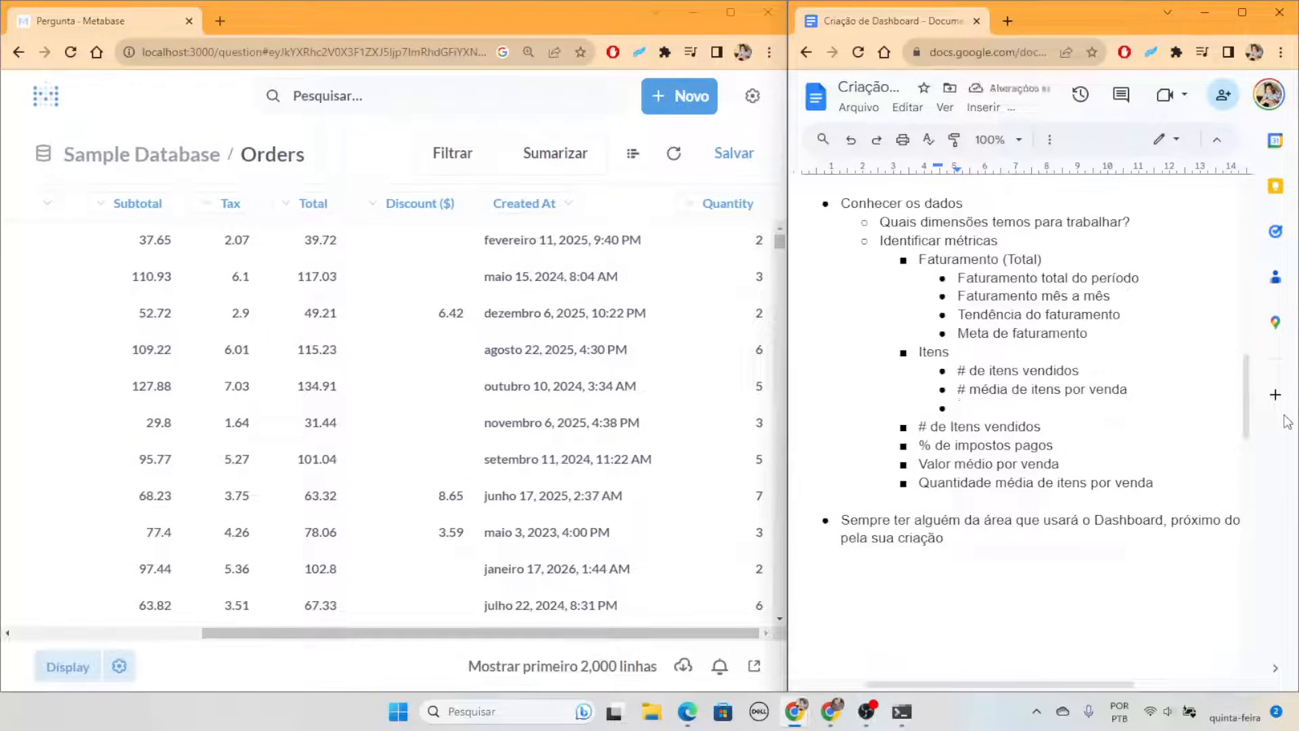
Add the bullets "Itens mais vendidos" and "Itens menos vendidos" to the "Itens" group, leaving no empty bullet after them
text(Itens mais vendod)
key(BackSpace)
key(BackSpace)
key(BackSpace)
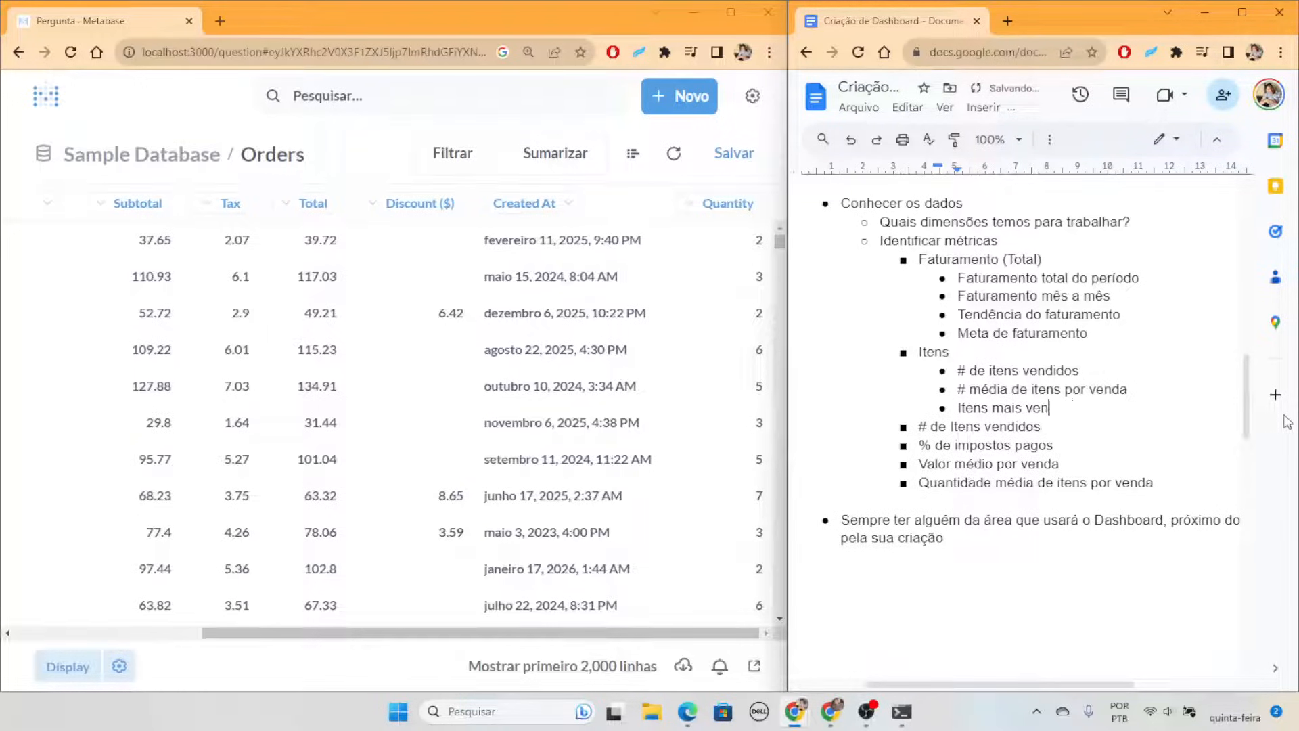
text(didos)
key(Return)
text(Itens)
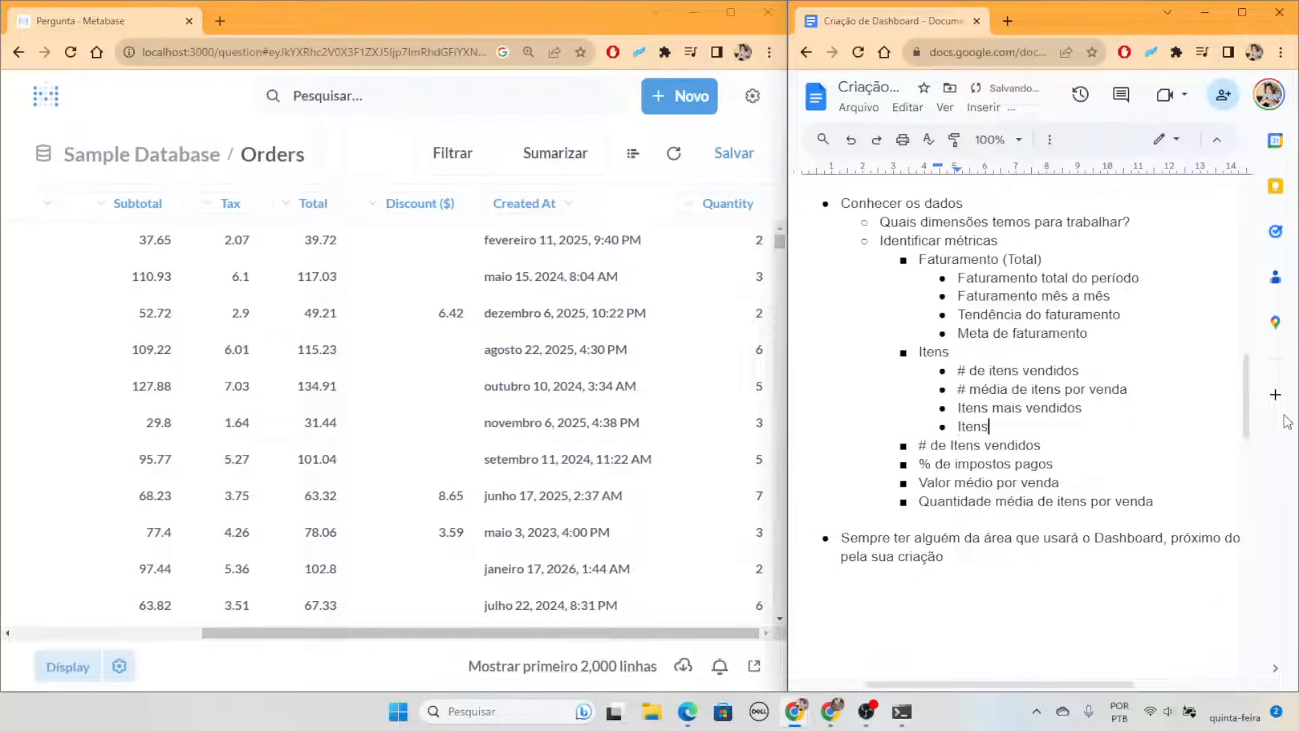
text( menos vendidos)
key(Return)
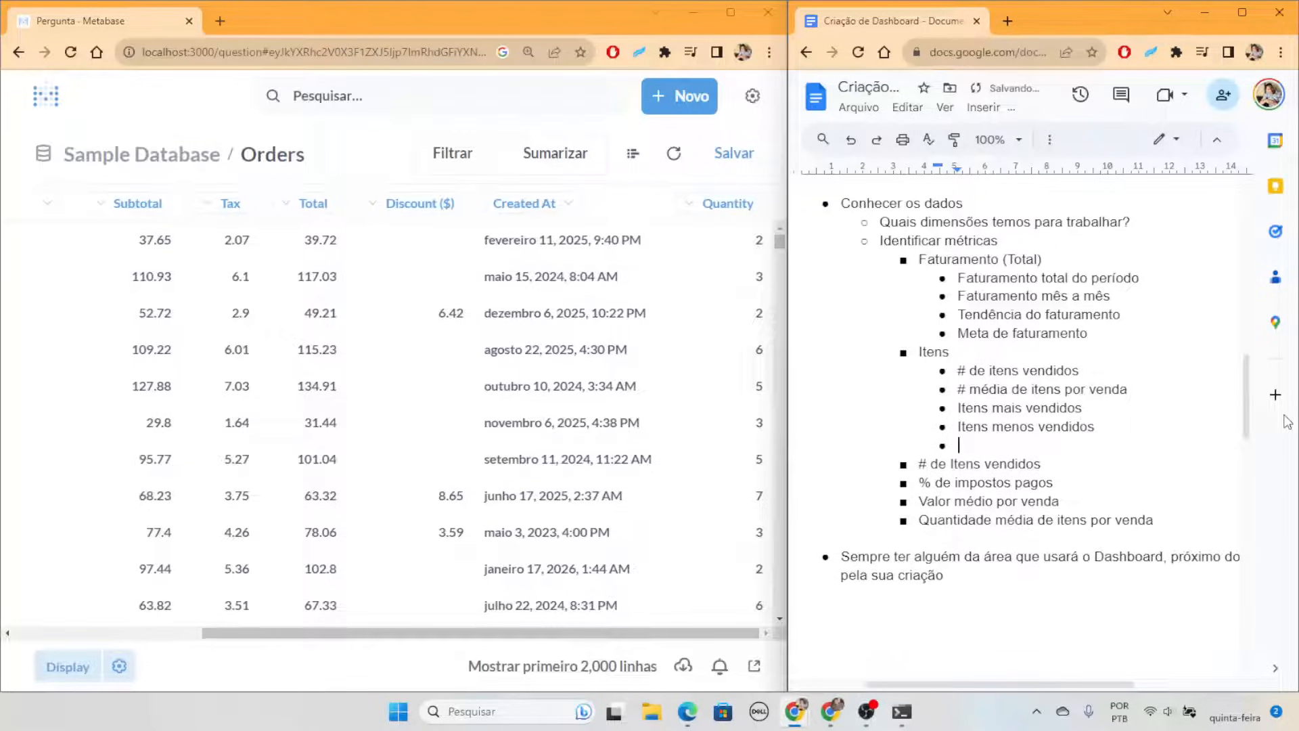
key(BackSpace)
key(BackSpace)
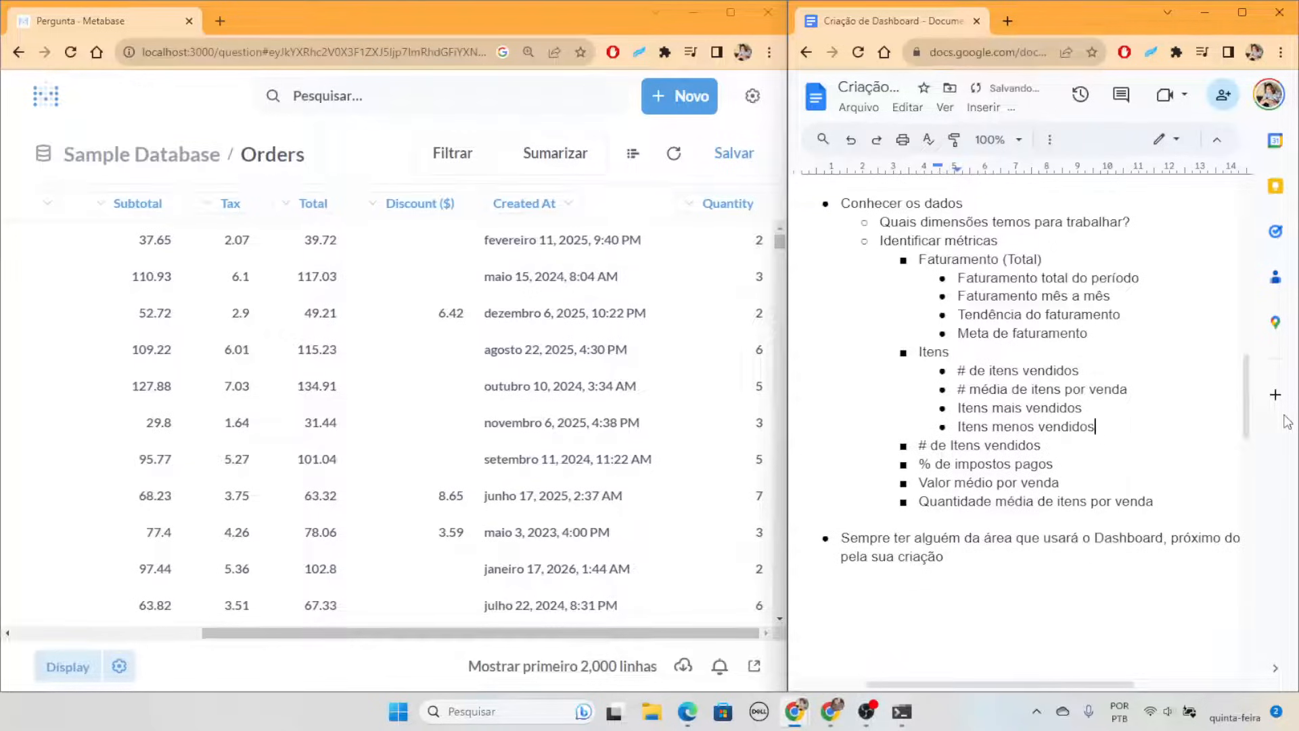
Delete the duplicate "# de Itens vendidos" bullet above "% de impostos pagos"
drag(1045, 445, 918, 445)
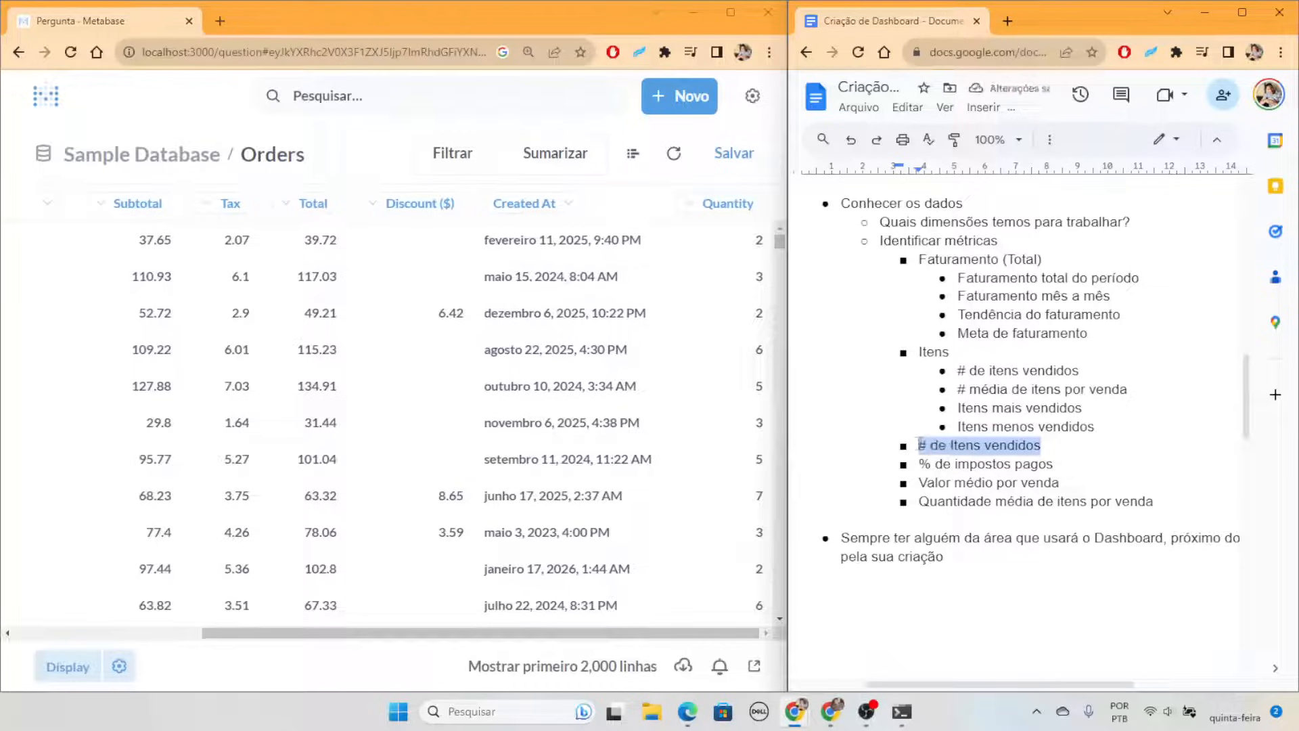
key(BackSpace)
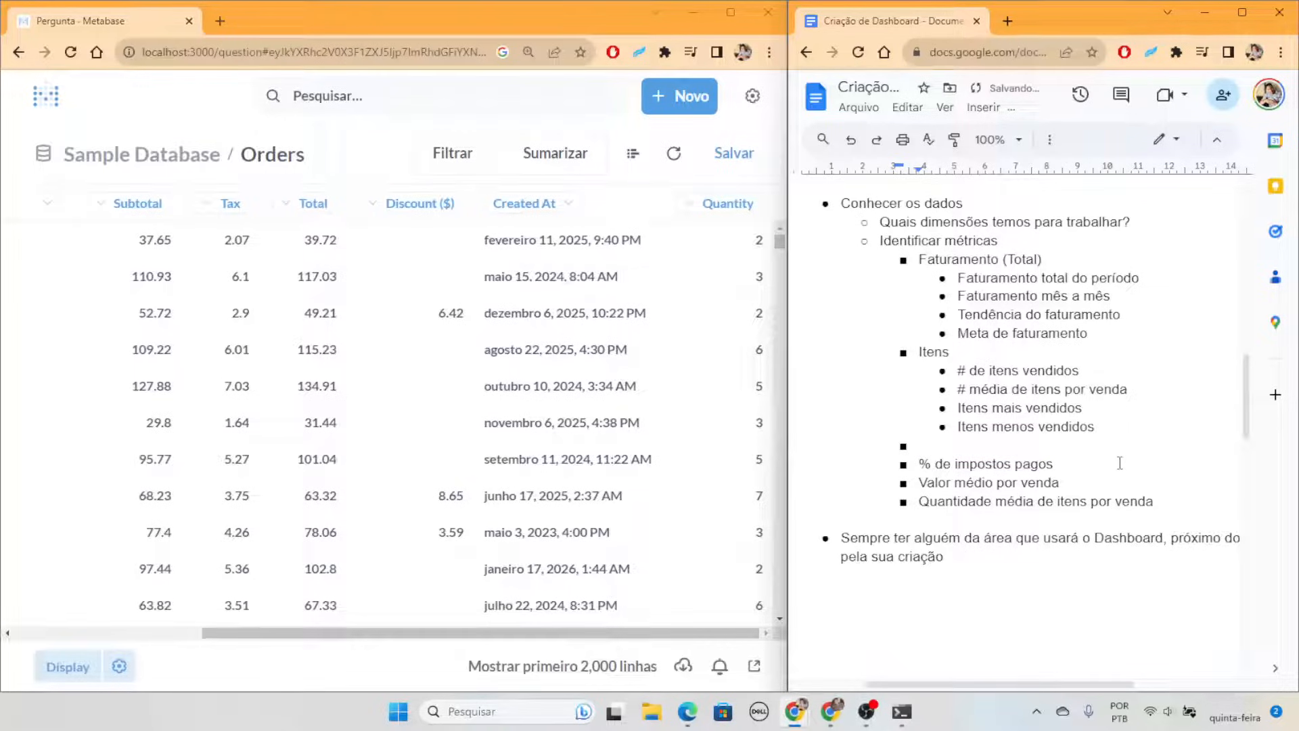
key(BackSpace)
key(BackSpace)
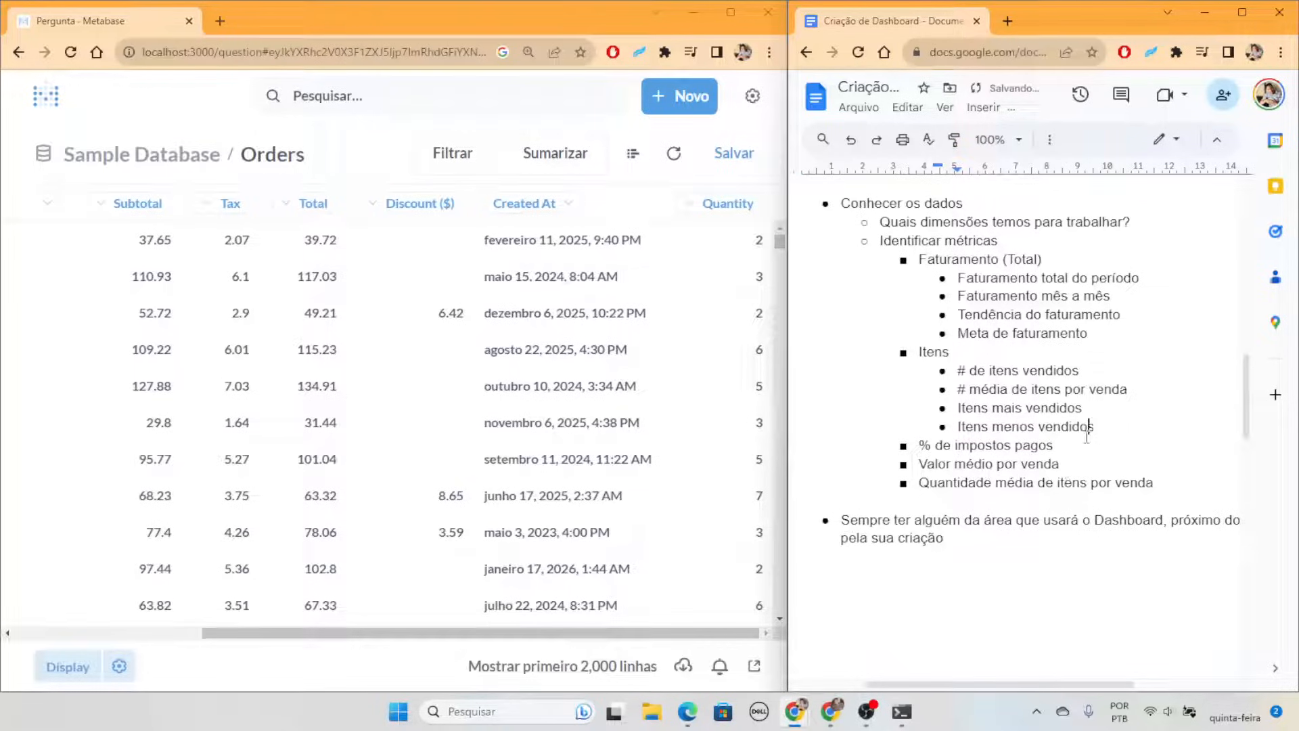
Add the nested bullets "% de impostos mês a mês" and "% média de impostos por venda" under "% de impostos pagos"
click(1096, 441)
key(Return)
key(Tab)
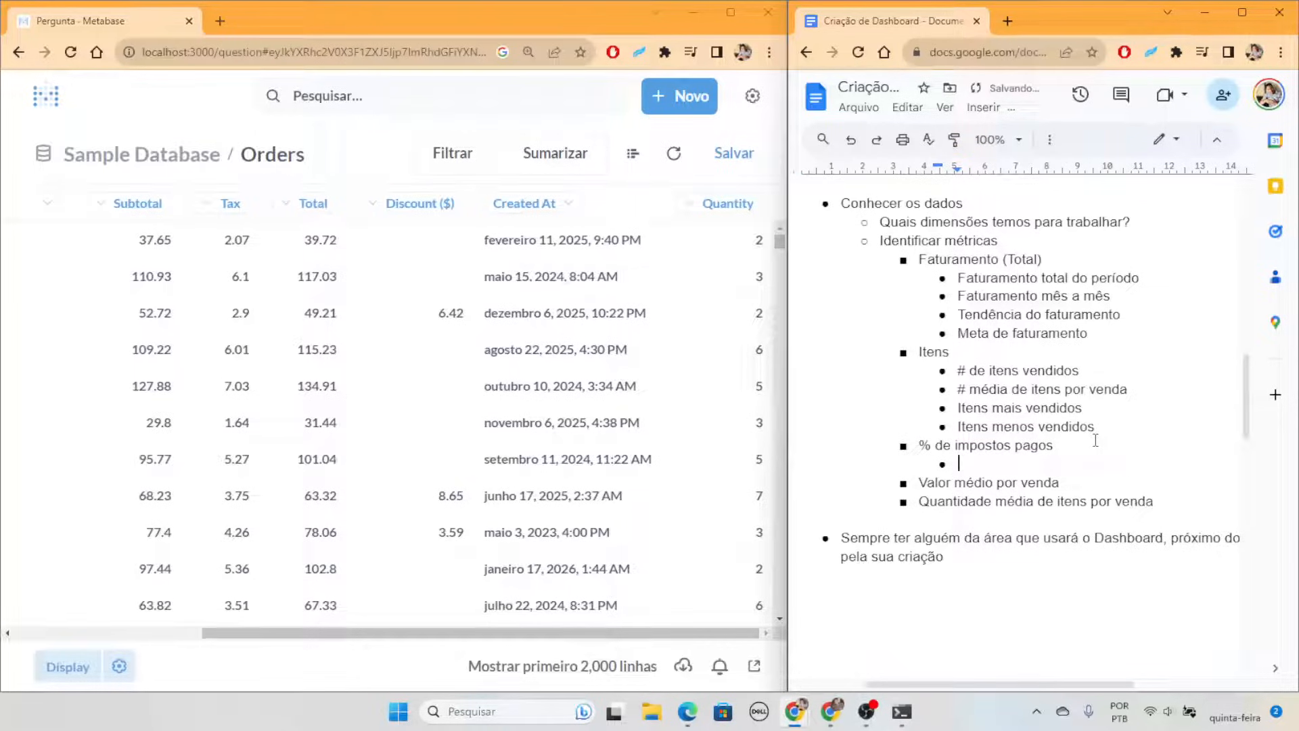
text(% de impostos mês a mês)
key(Return)
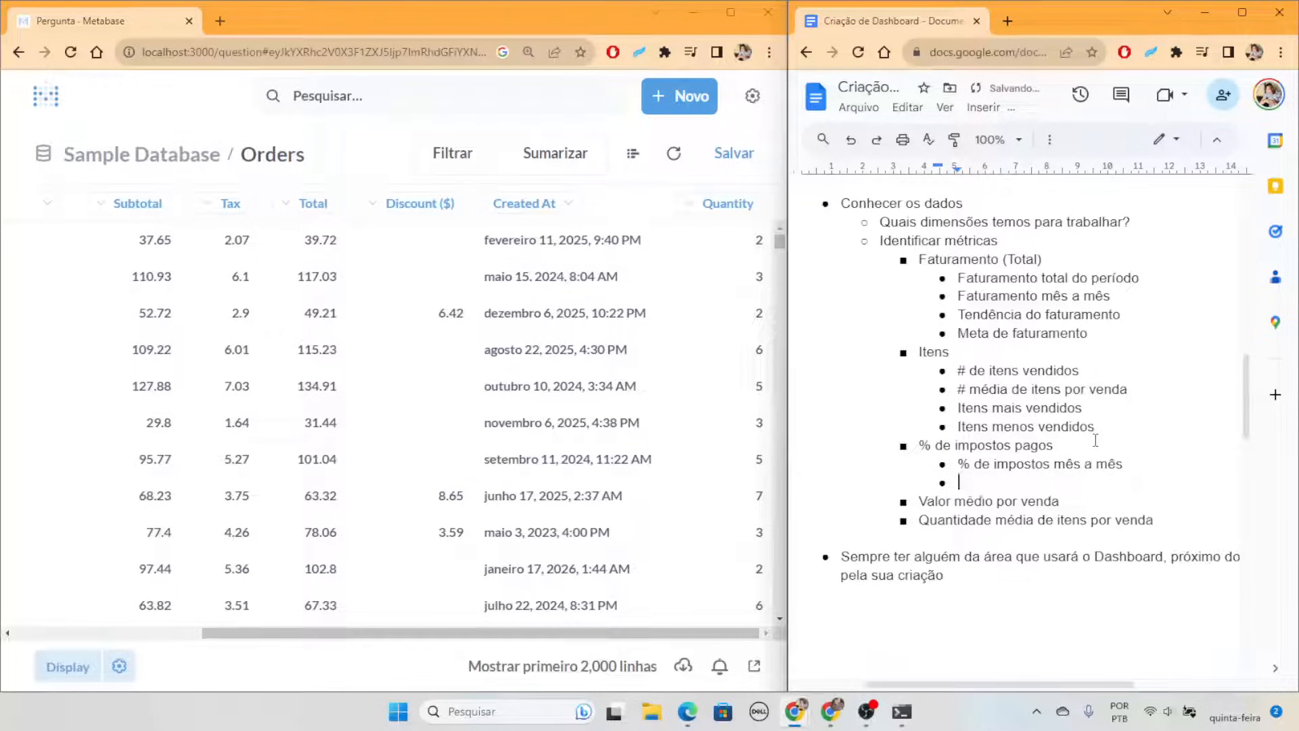
text(% média de impostos por venda)
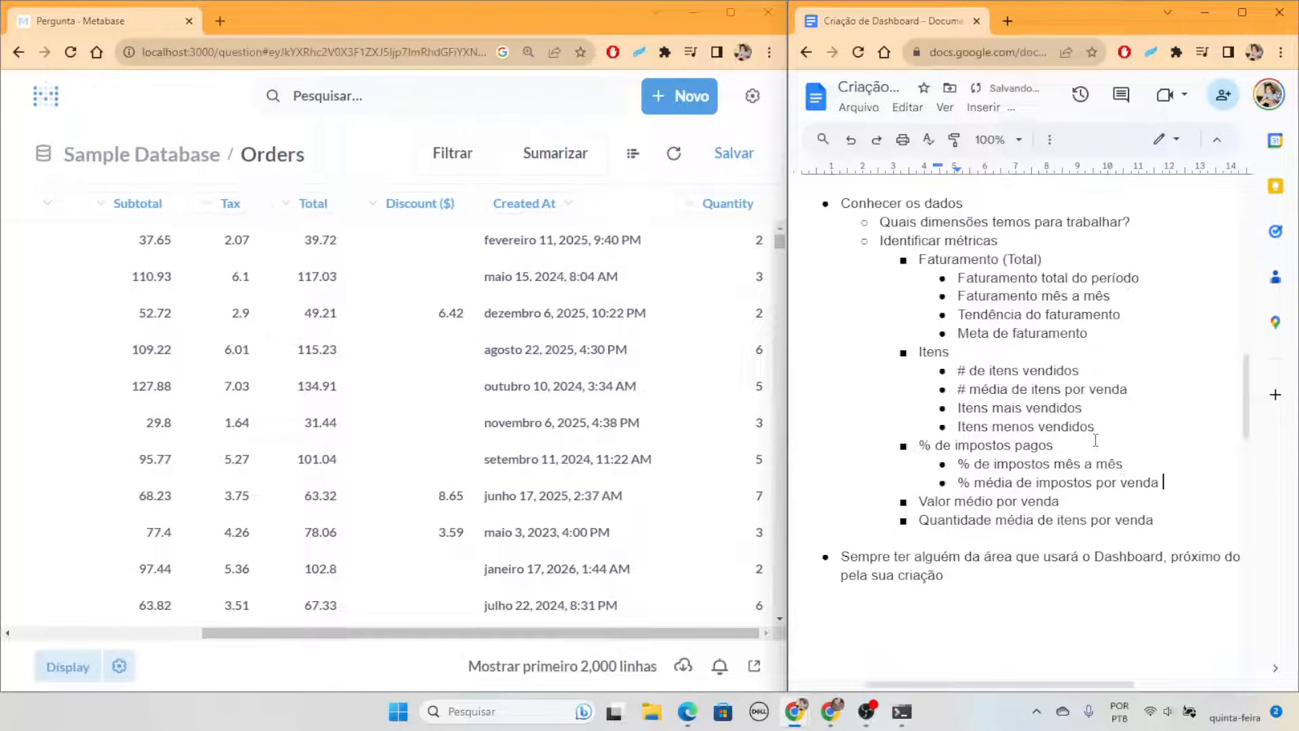
key(Return)
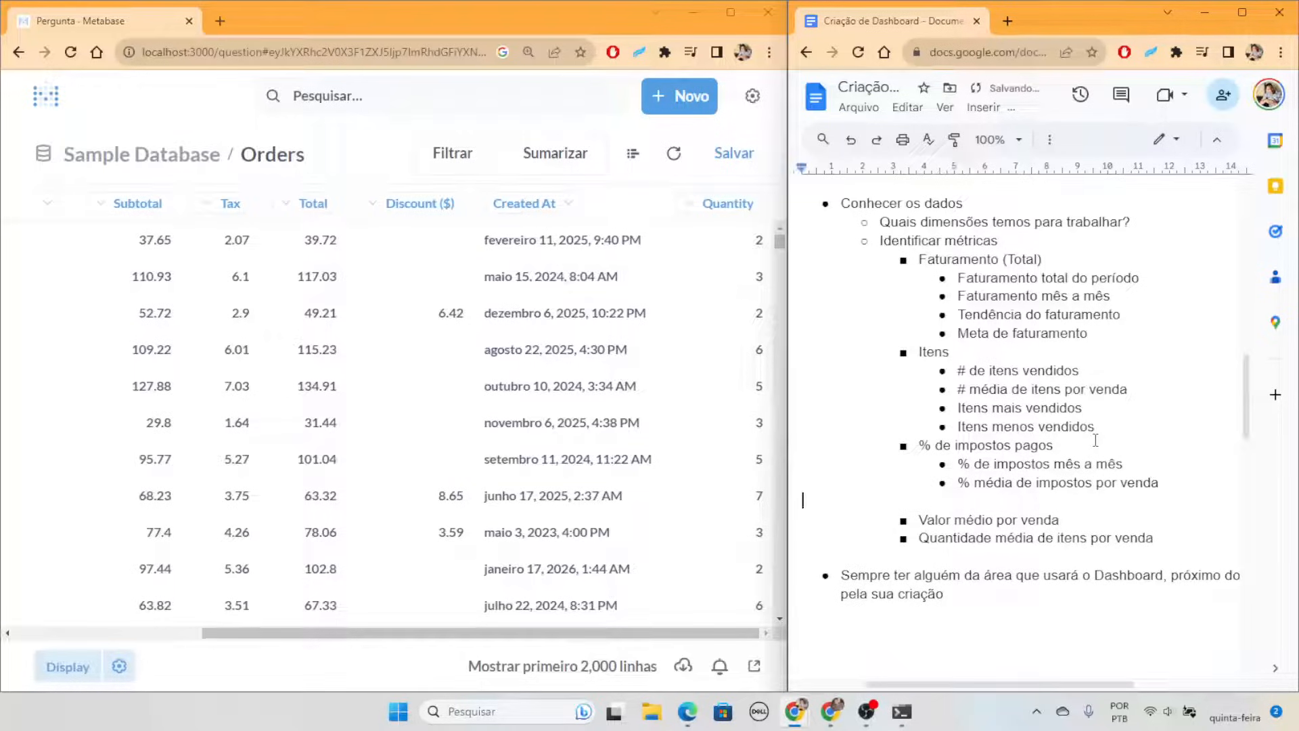
key(BackSpace)
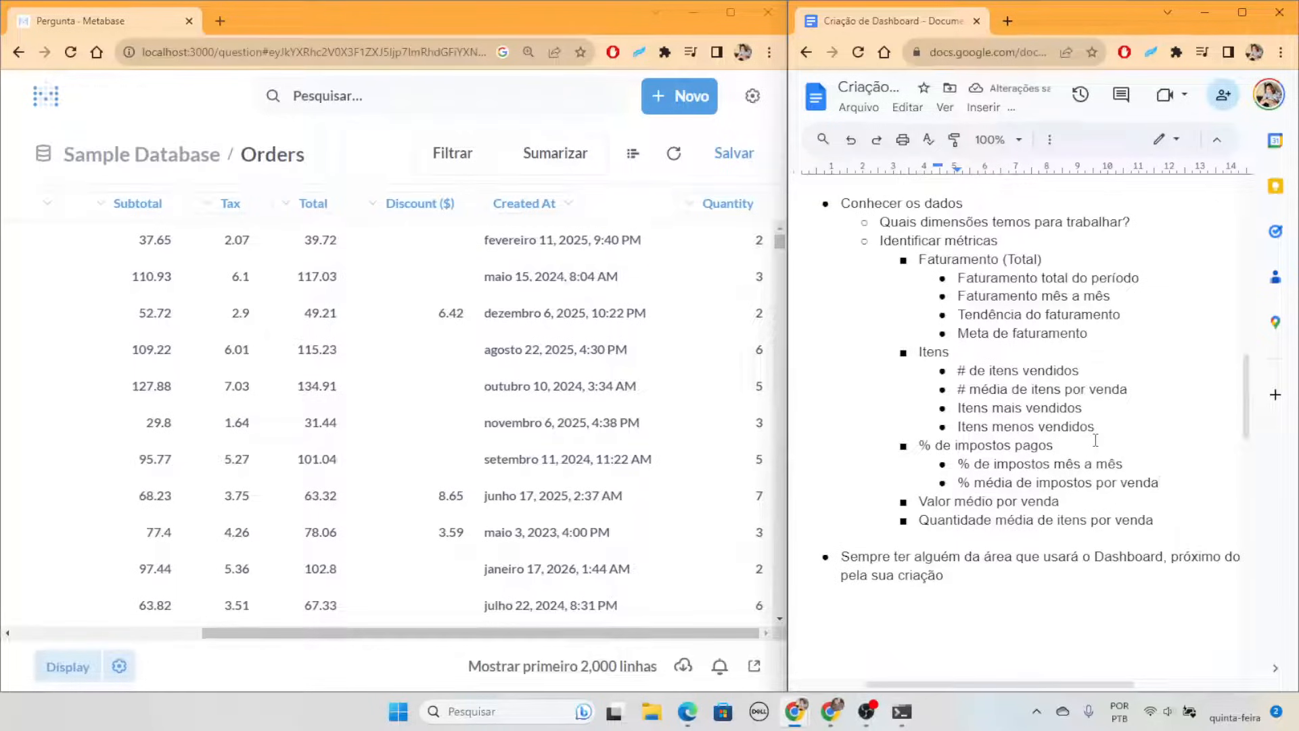
Add the bullet "Total ($) de impostos pagos no periodo" to the "% de impostos pagos" group, leaving no empty bullet after it
key(Return)
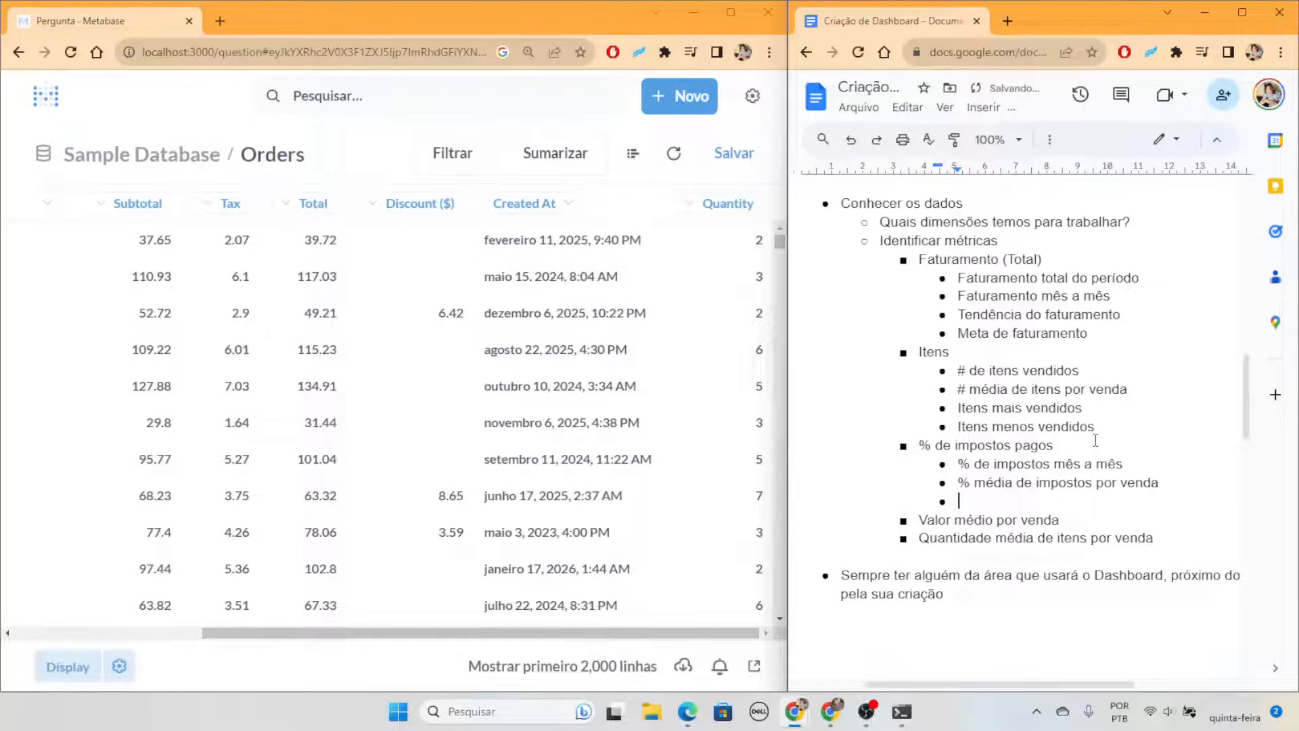
text(Total )
text(())
text($) de im)
text(postos p)
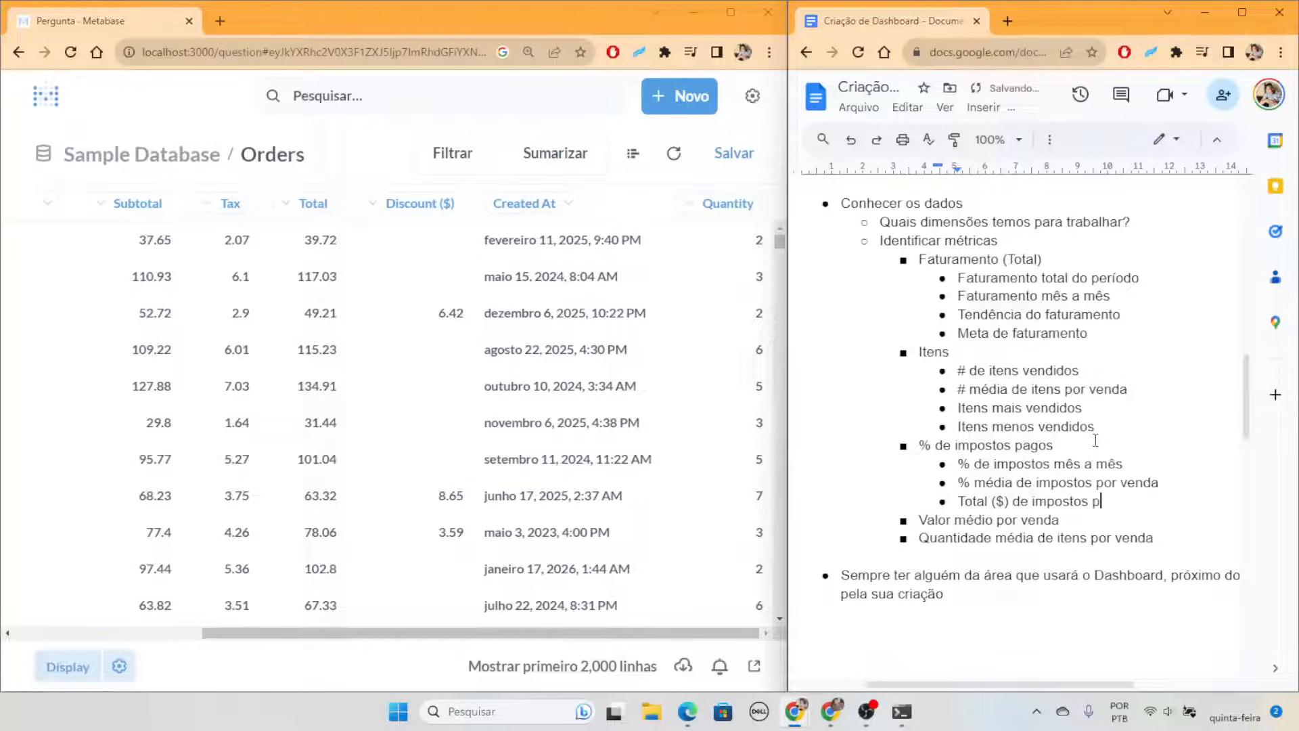
text(agos no periodo)
key(Return)
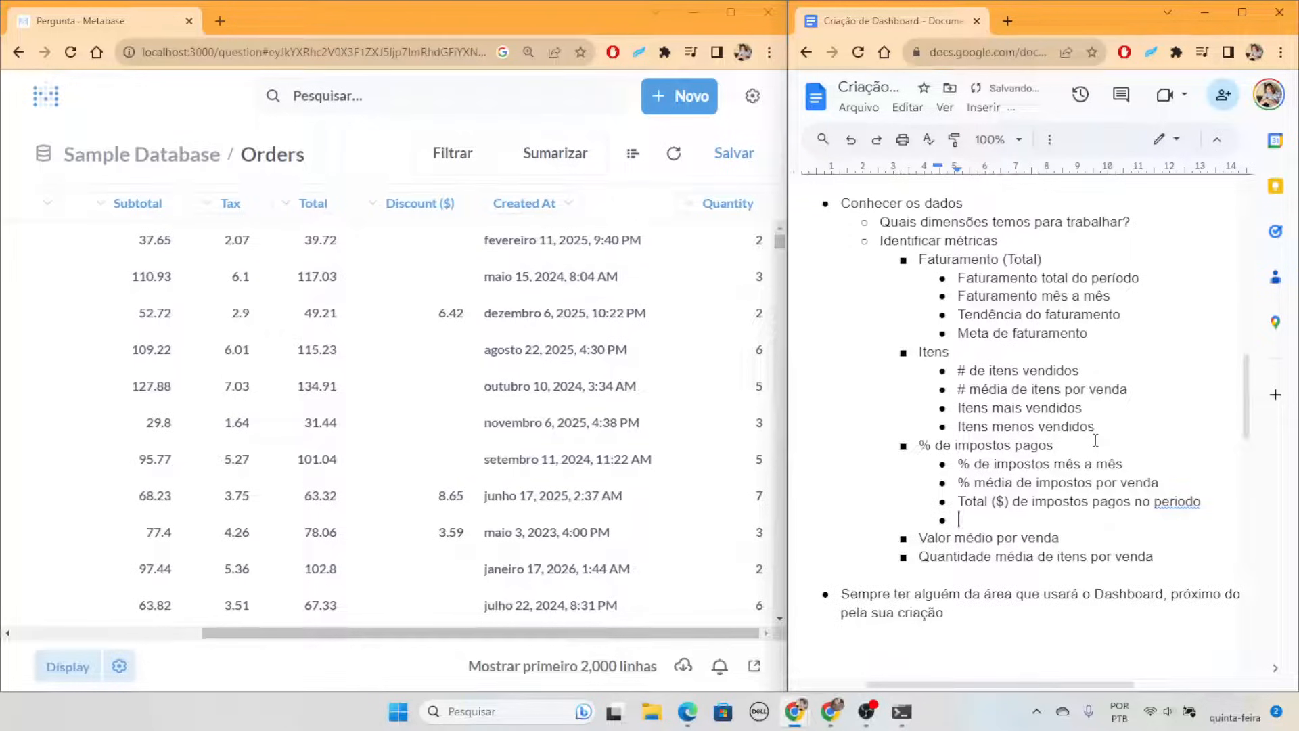
key(BackSpace)
key(BackSpace)
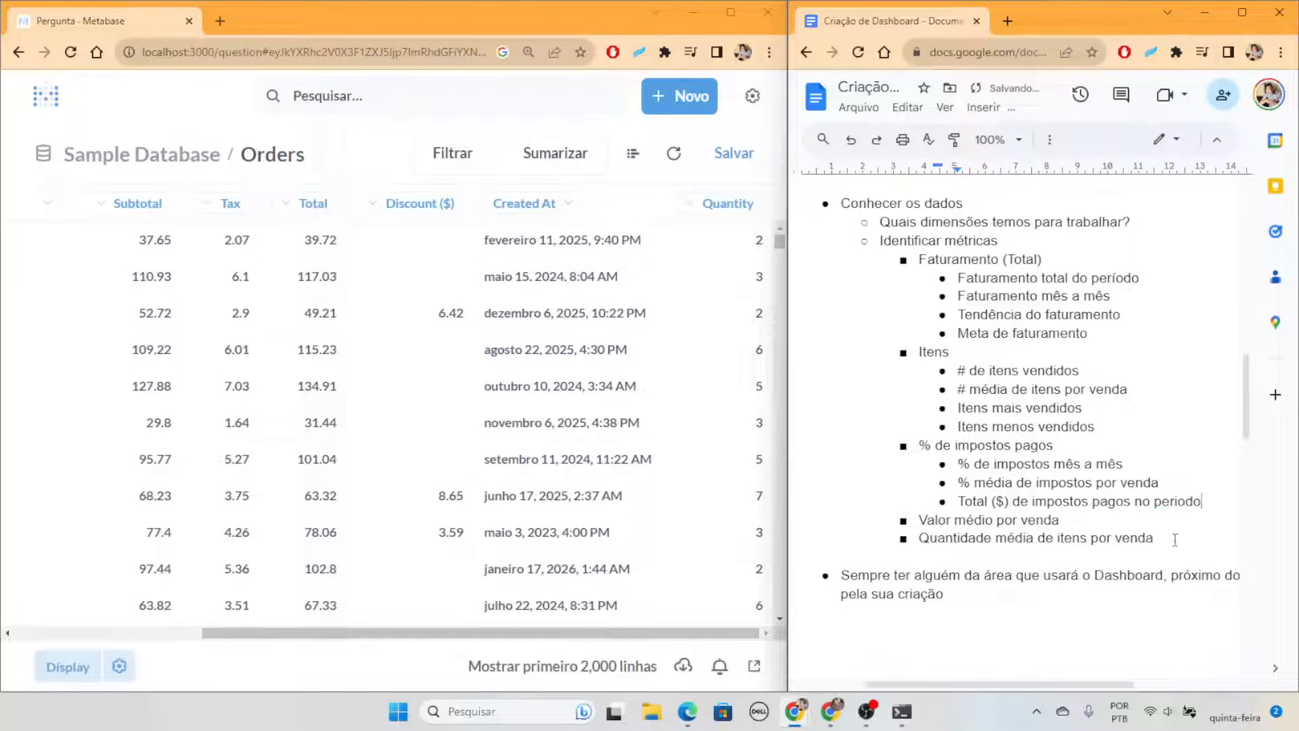
Delete the leftover bullets "Valor médio por venda" and "Quantidade média de itens por venda", including the empty bullet
drag(1176, 540, 807, 525)
key(BackSpace)
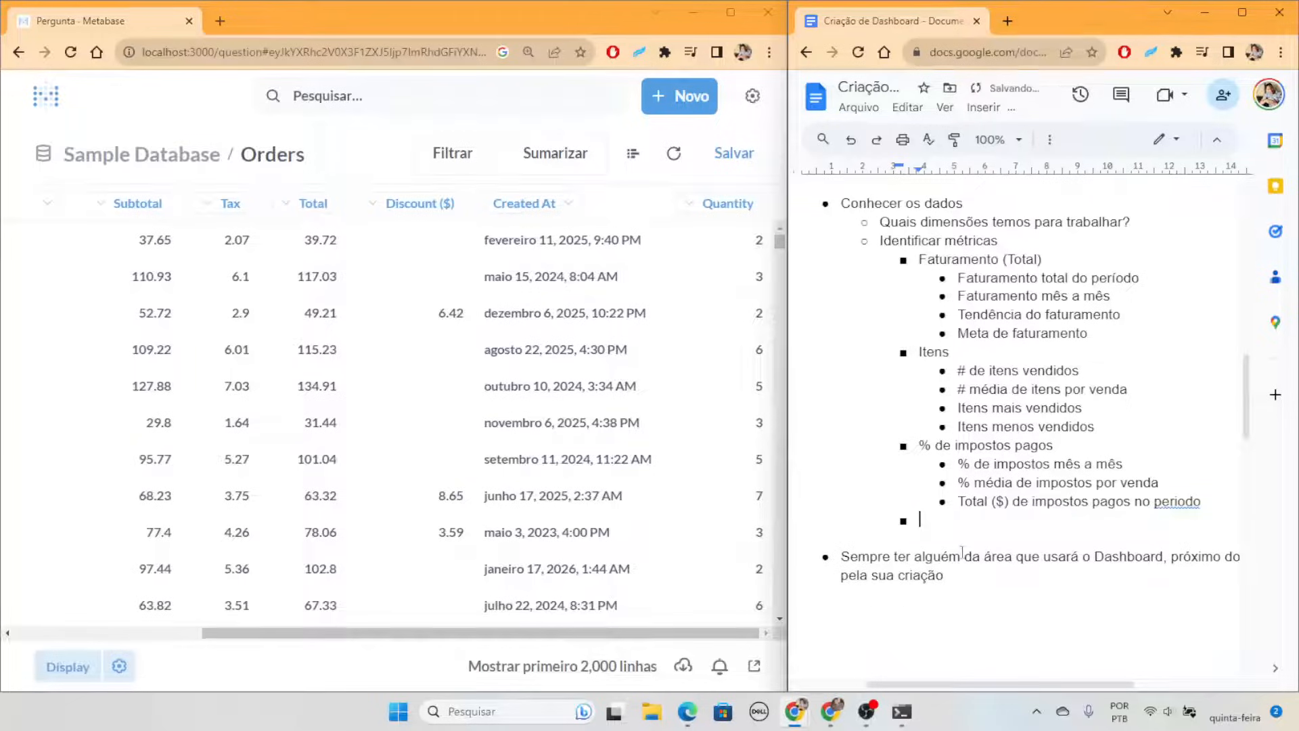
key(BackSpace)
key(BackSpace)
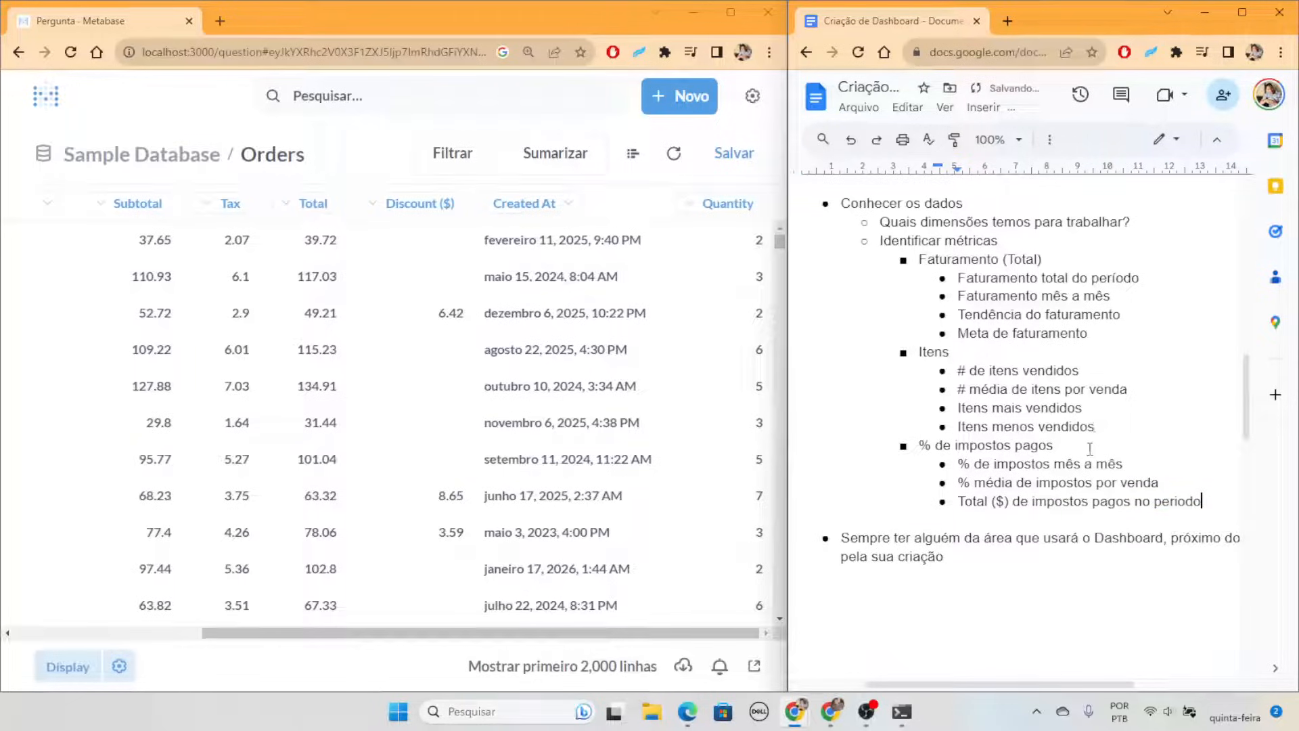
Review the metric groups and correct "periodo" to "período" in the last tax bullet
click(1062, 352)
click(1059, 258)
drag(1087, 333, 944, 279)
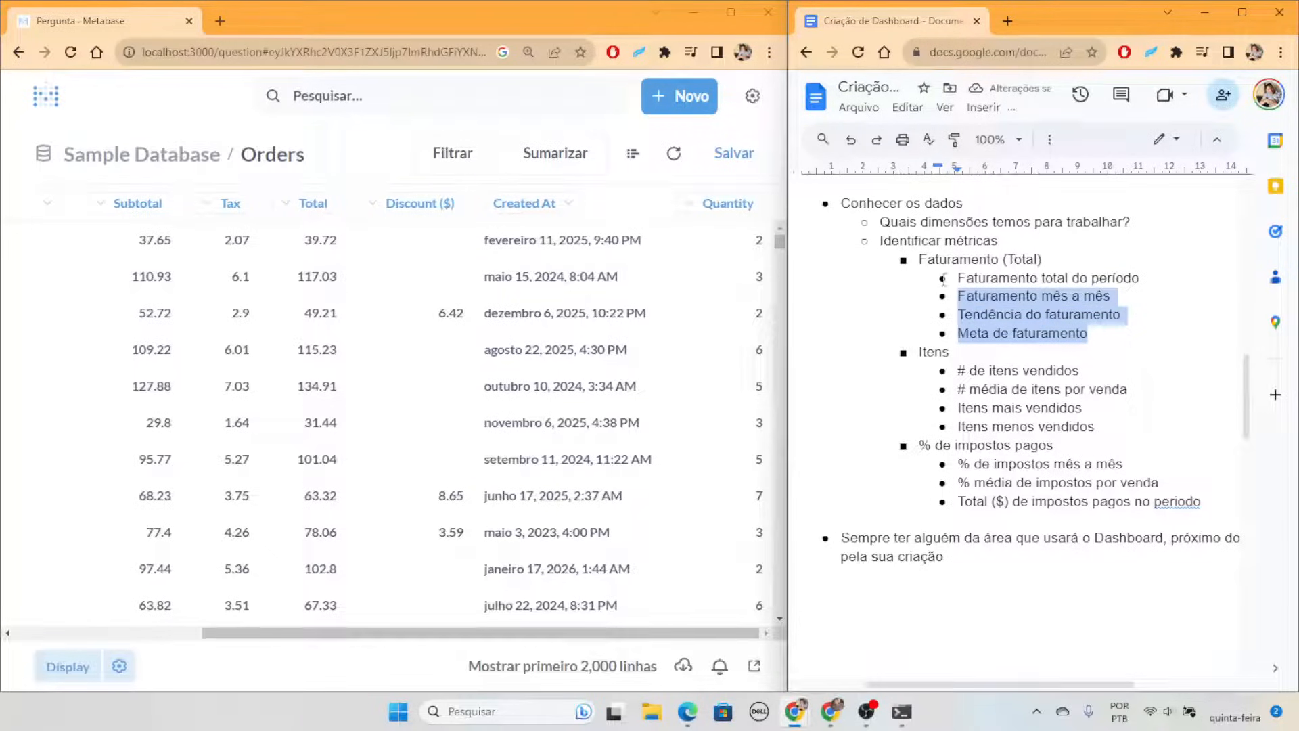
click(1181, 478)
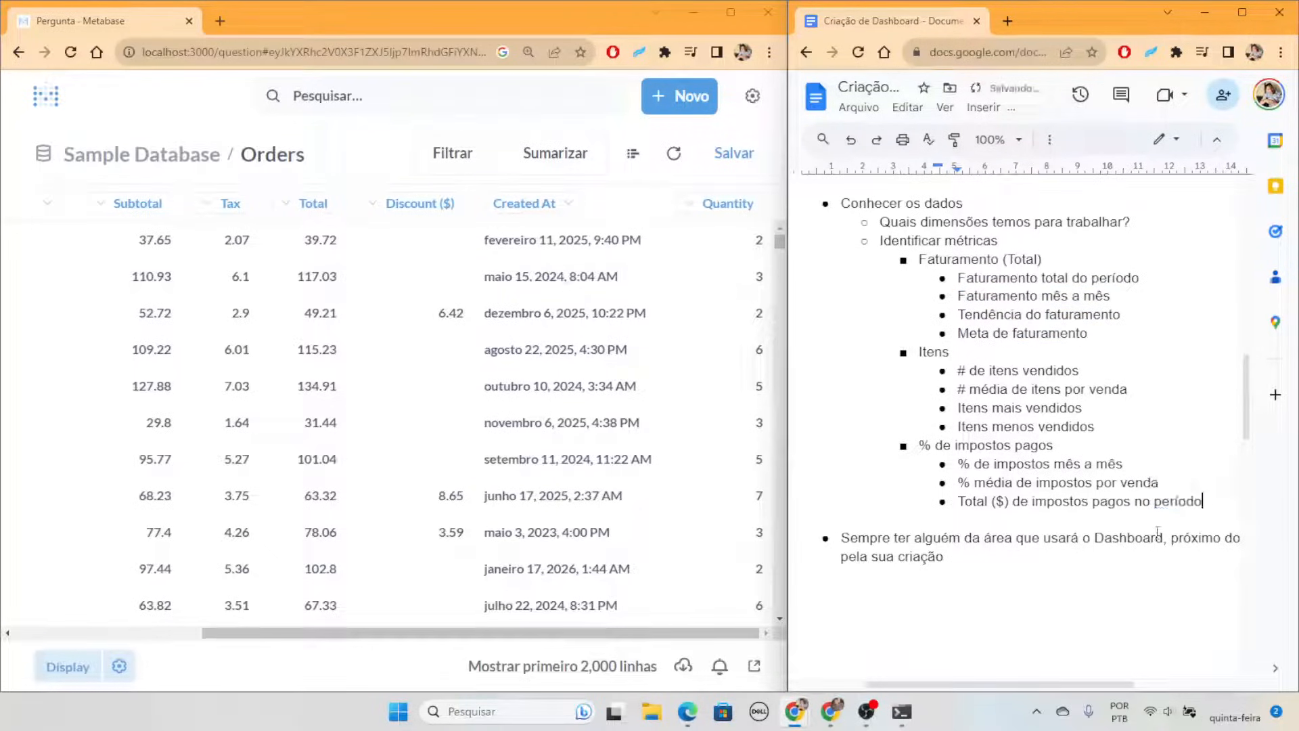
Show the "Visualização de dados" section in a maximized document window at 150% zoom
click(1151, 521)
scroll(1145, 484, down, 10)
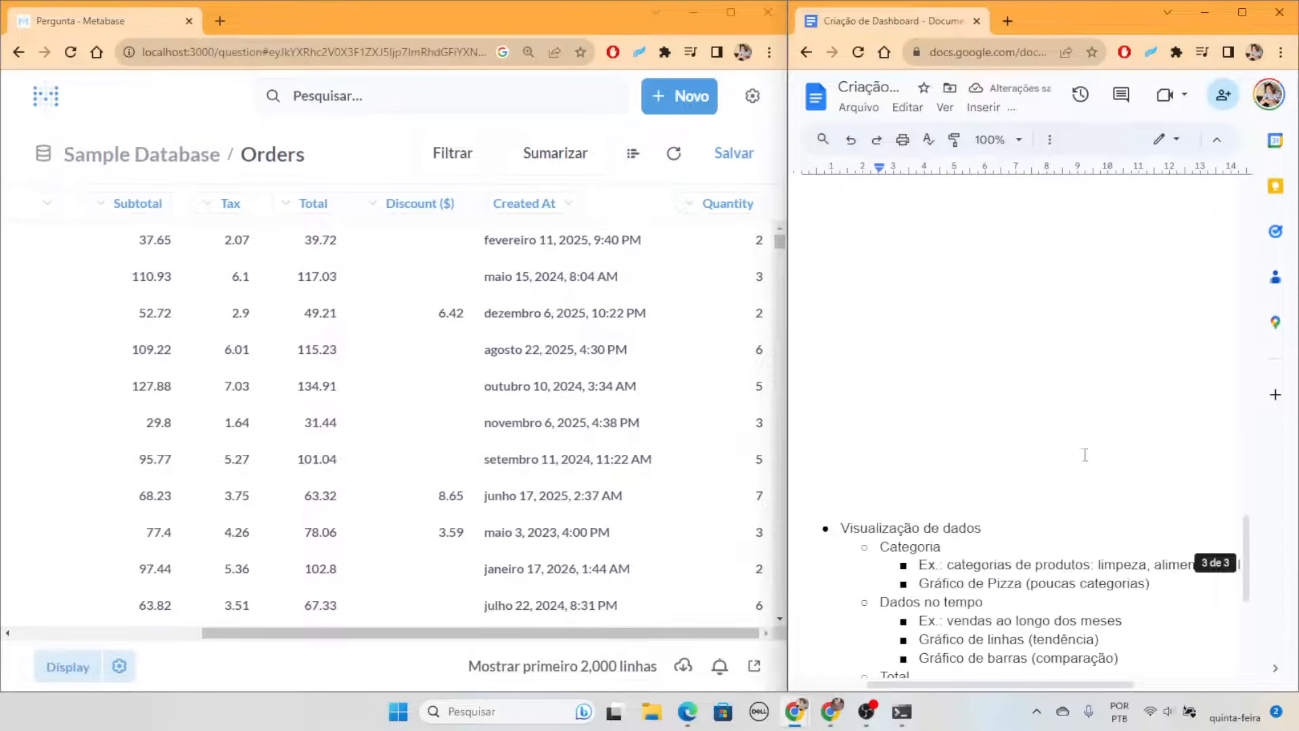
scroll(1085, 455, down, 5)
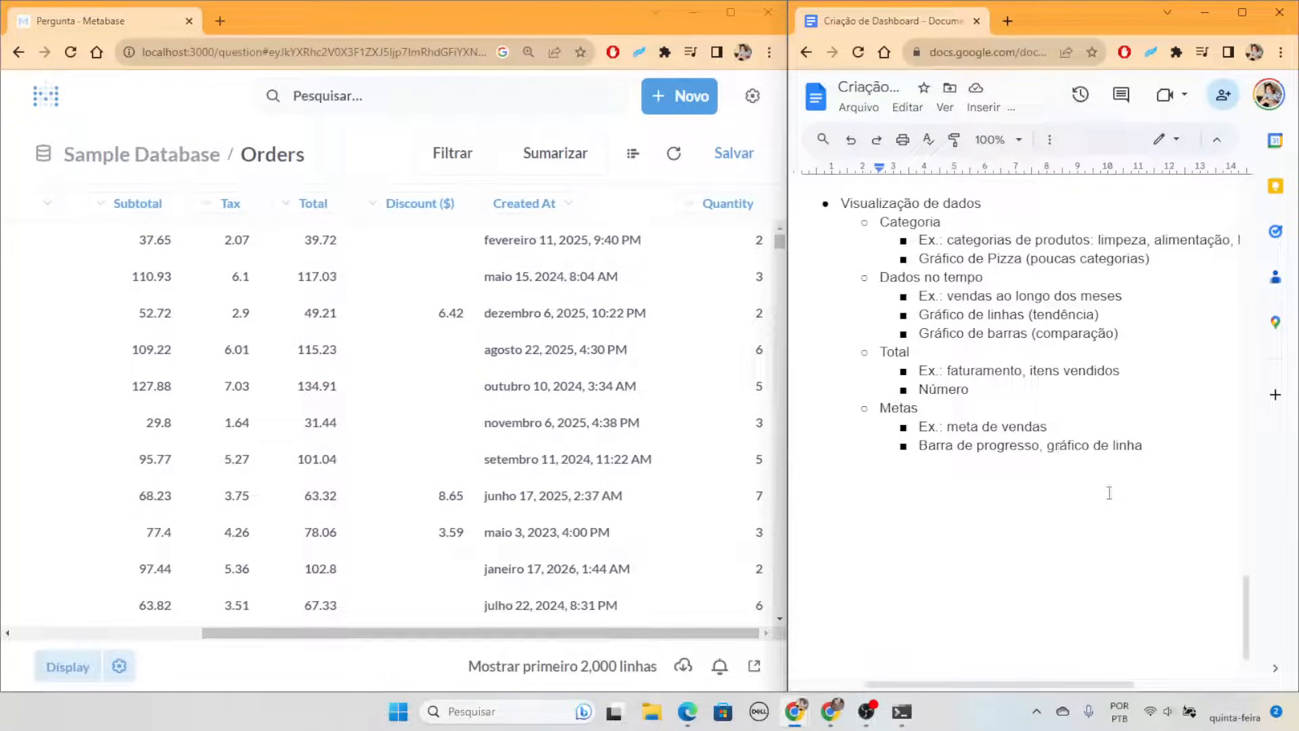
click(1233, 15)
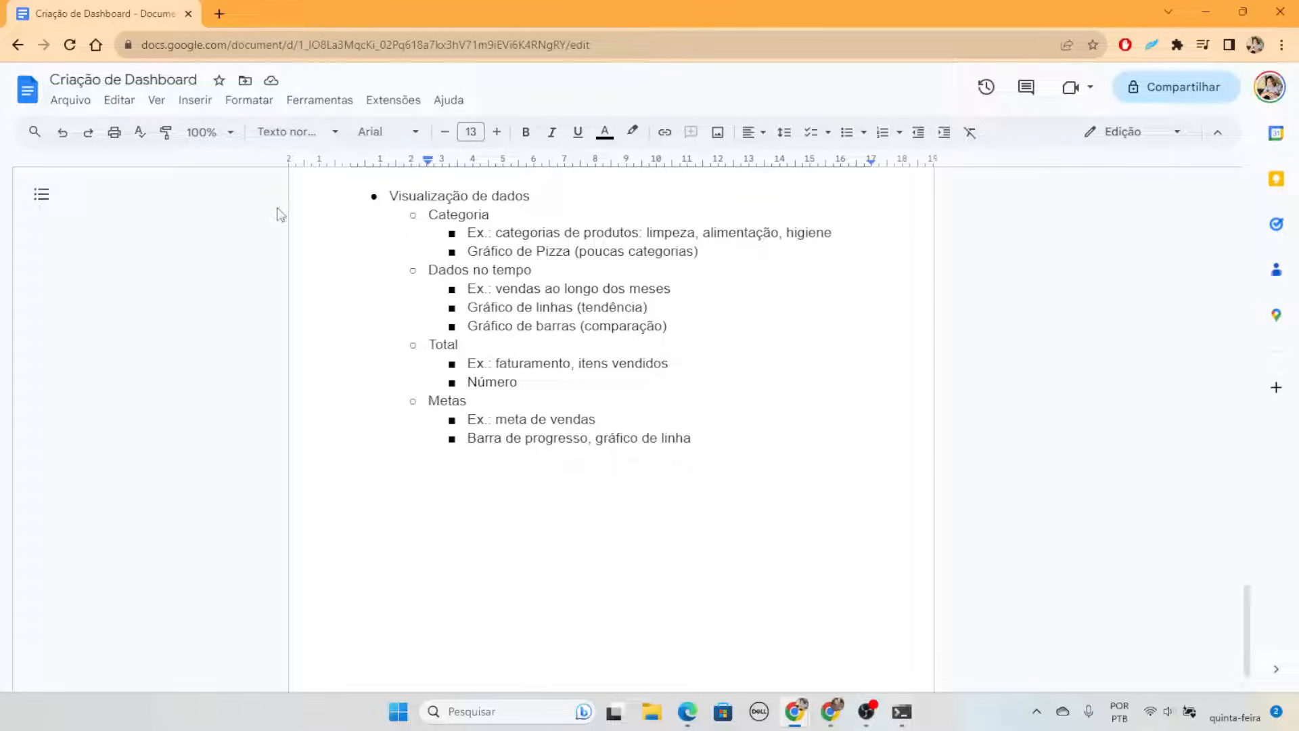
click(209, 132)
click(206, 331)
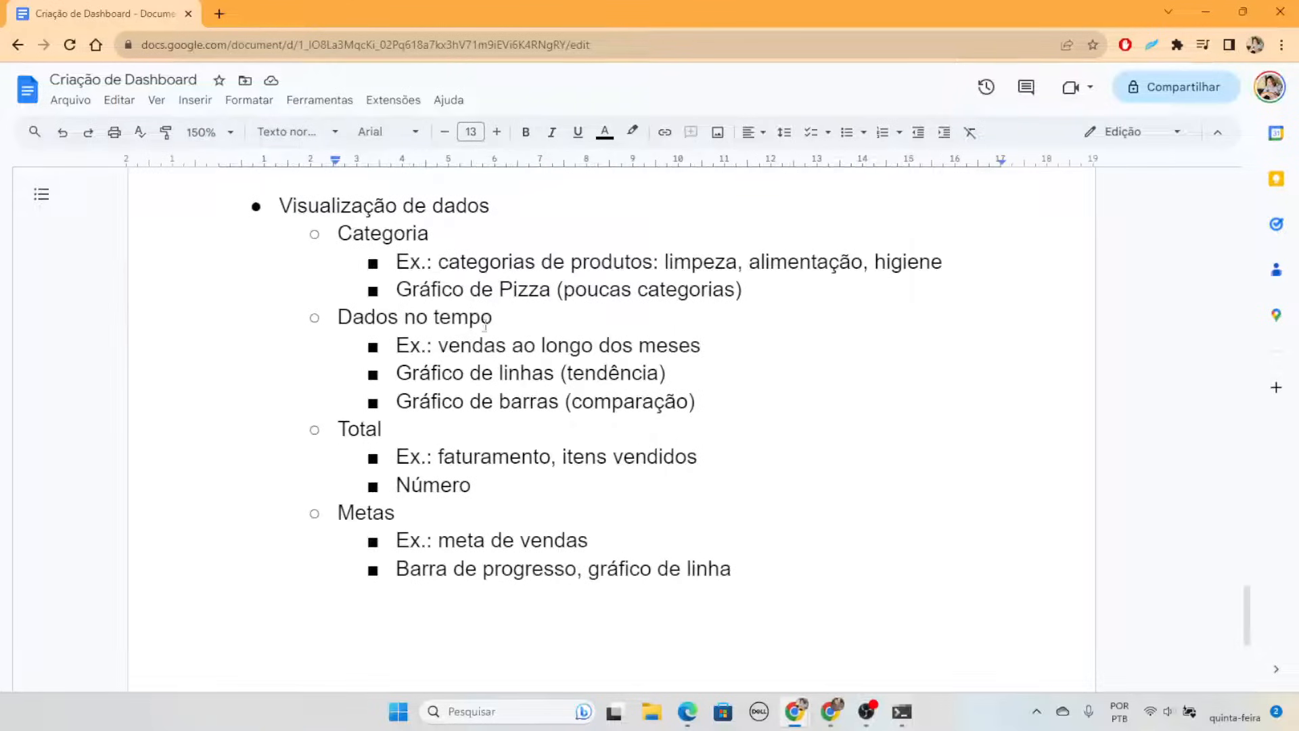
Examine the "Categoria" notes, covering the example product categories and the pie chart recommendation for few categories
drag(433, 233, 337, 234)
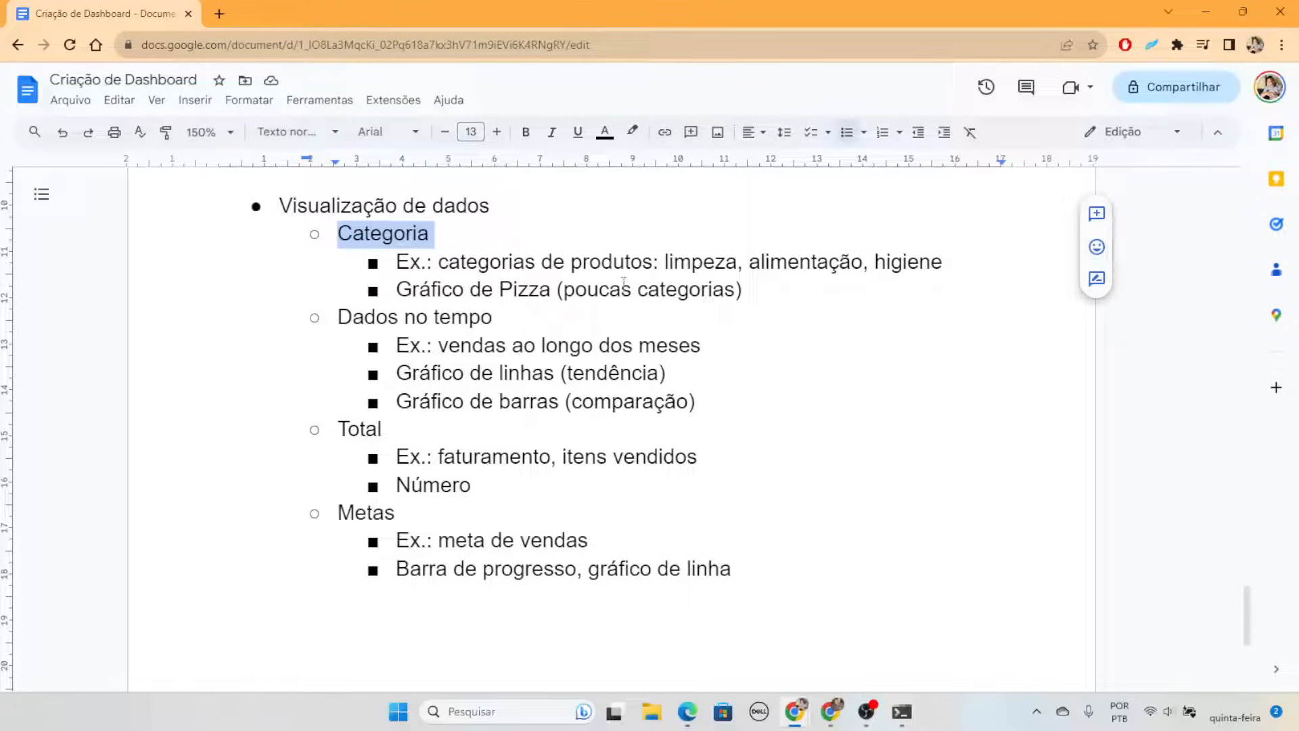
double_click(701, 266)
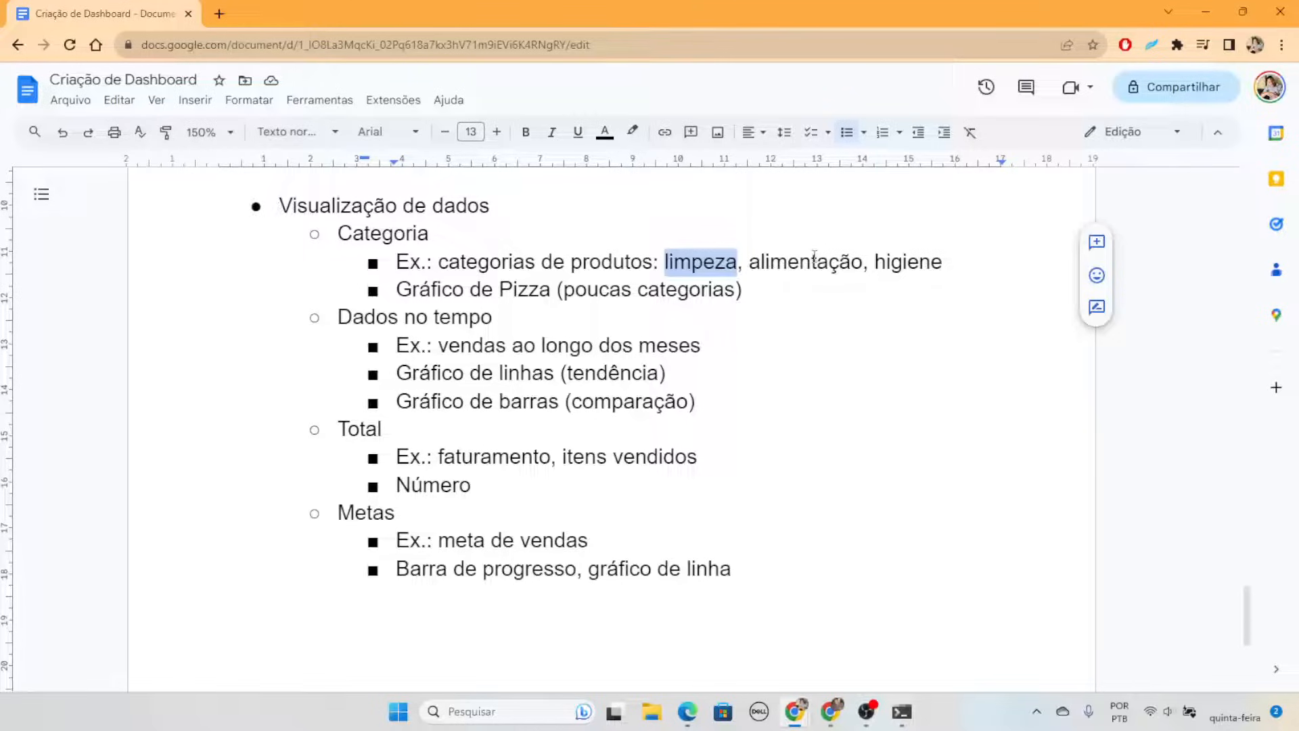
click(814, 258)
double_click(815, 261)
double_click(908, 263)
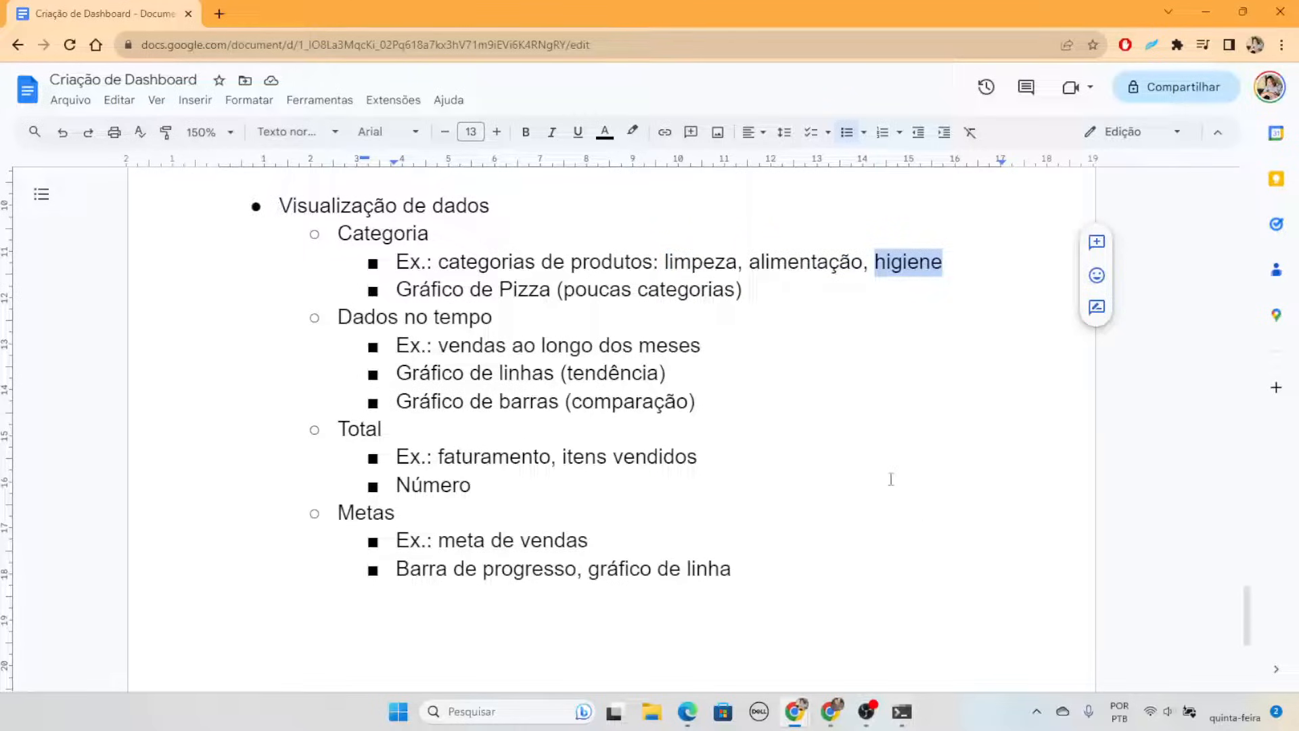
triple_click(520, 286)
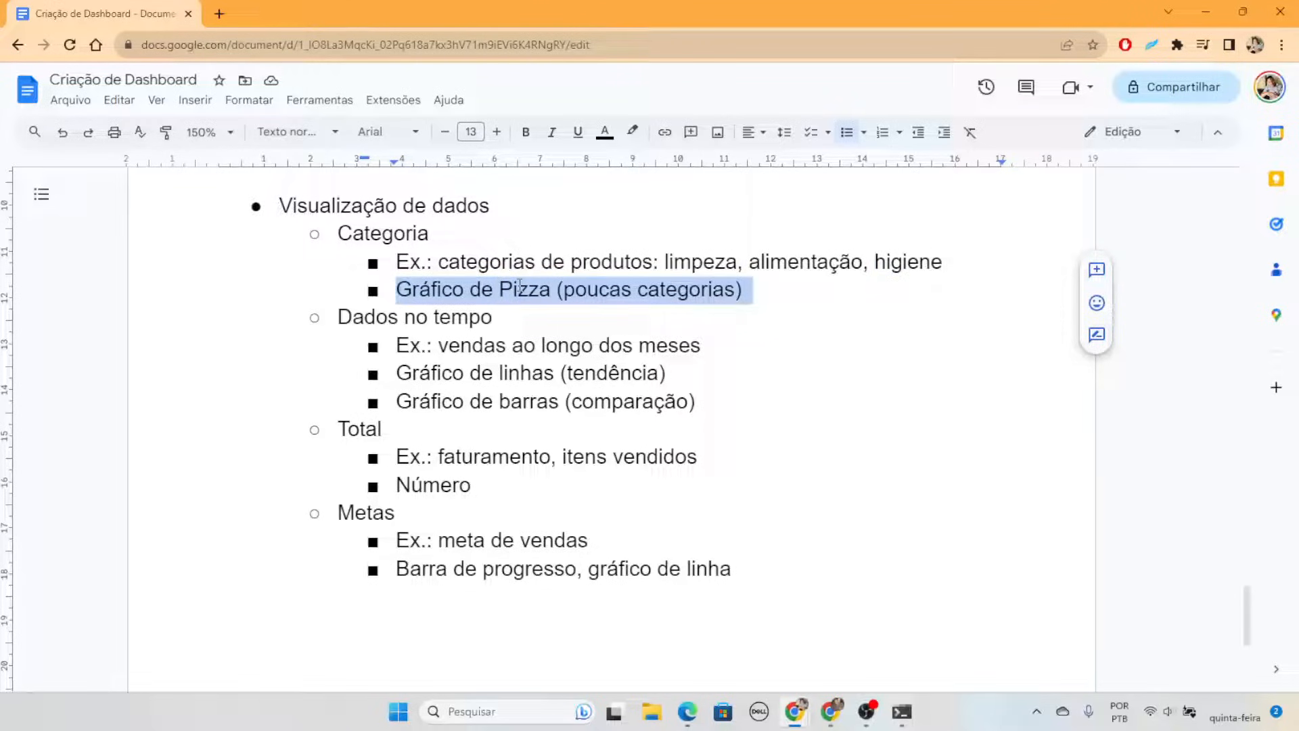
click(797, 296)
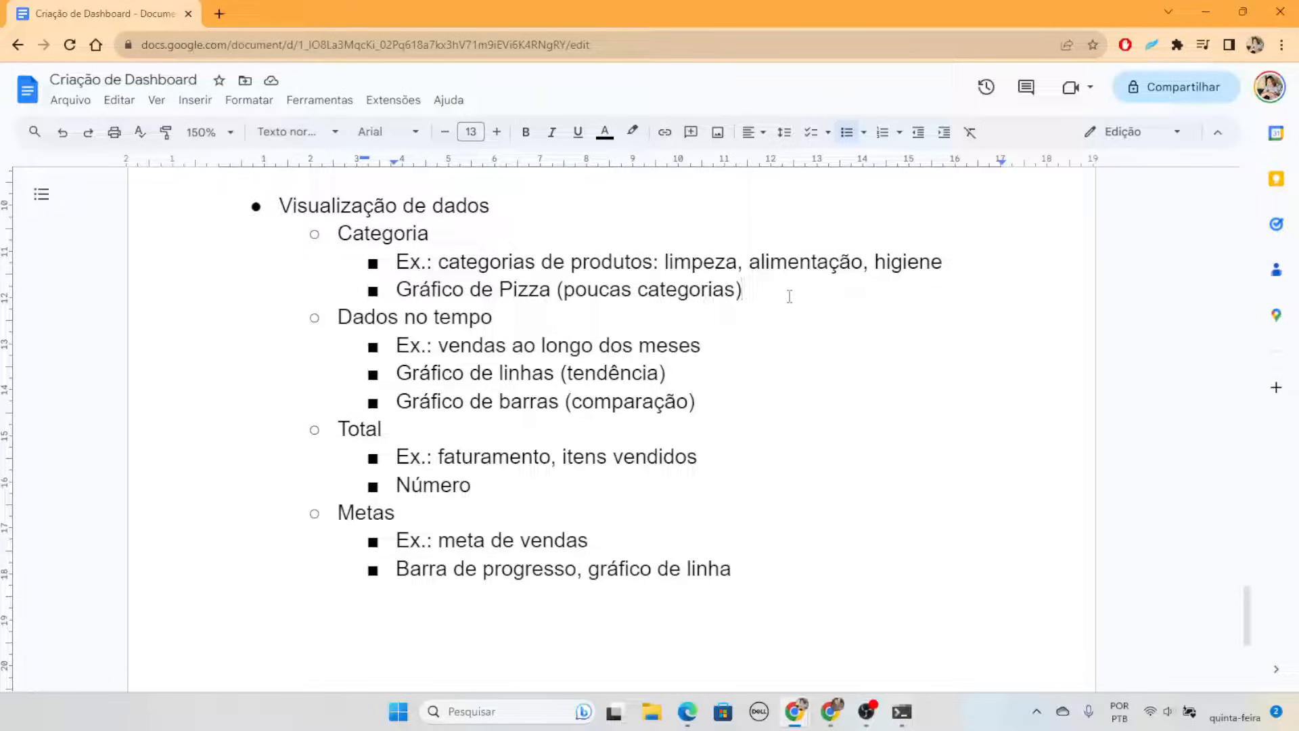
double_click(701, 264)
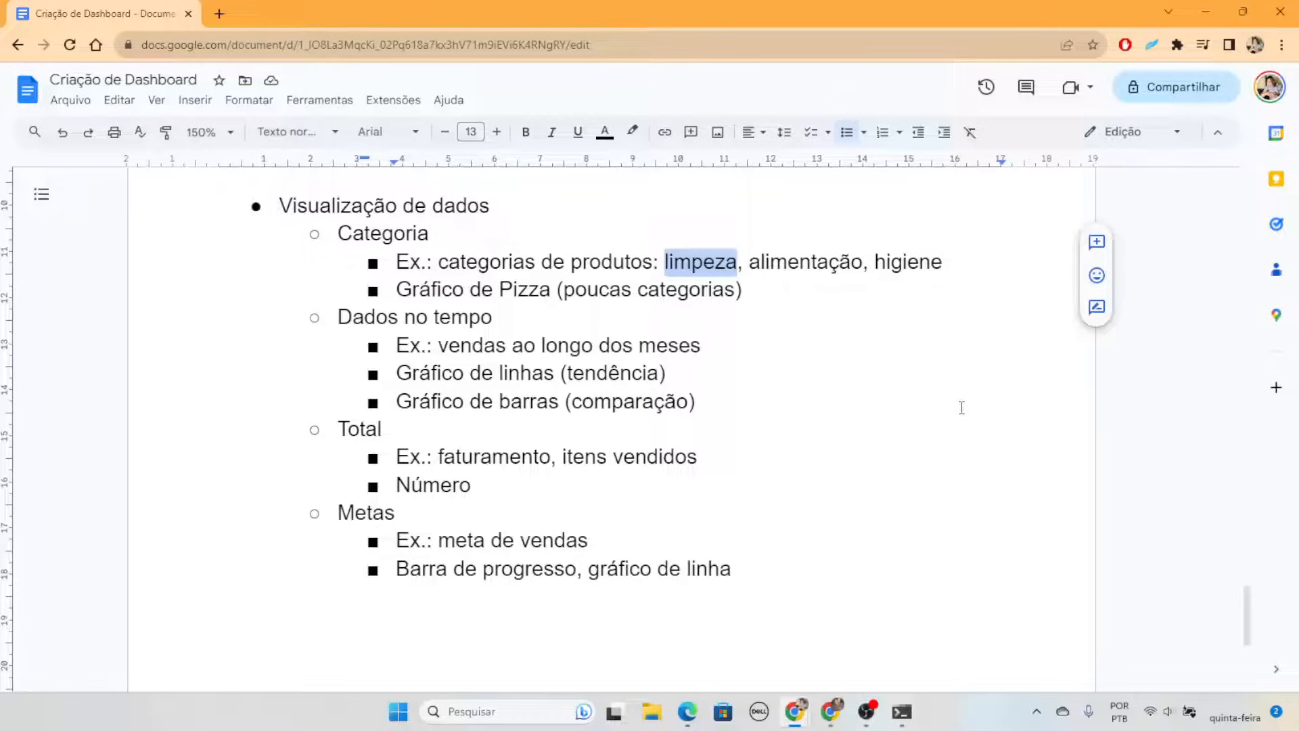
double_click(821, 264)
double_click(901, 261)
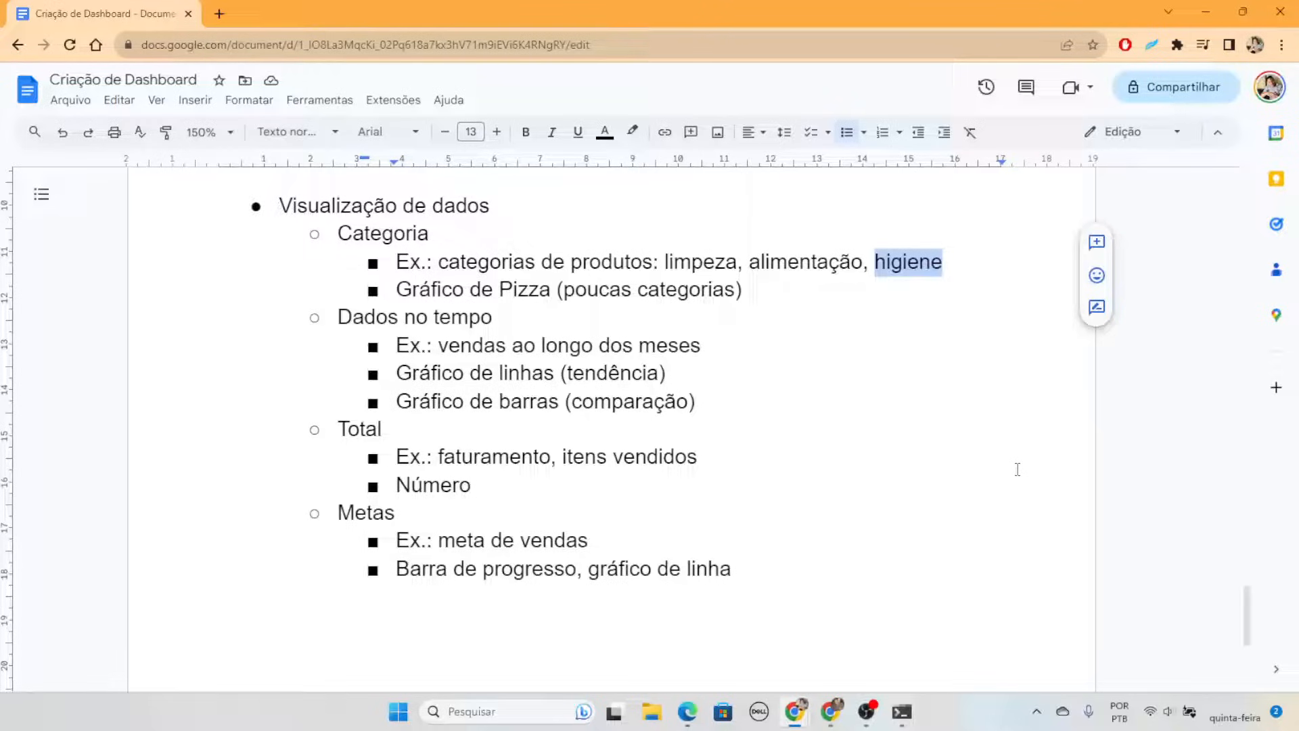
double_click(677, 261)
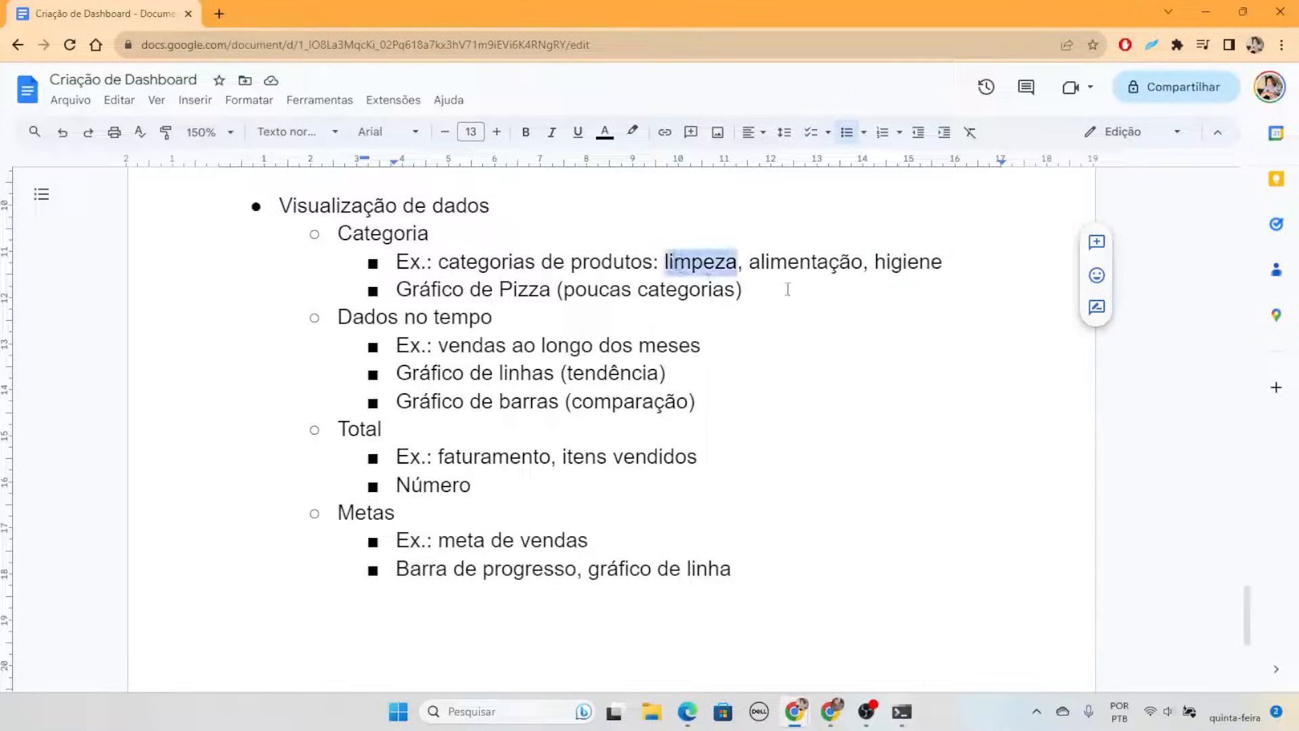
drag(789, 288, 377, 261)
click(751, 289)
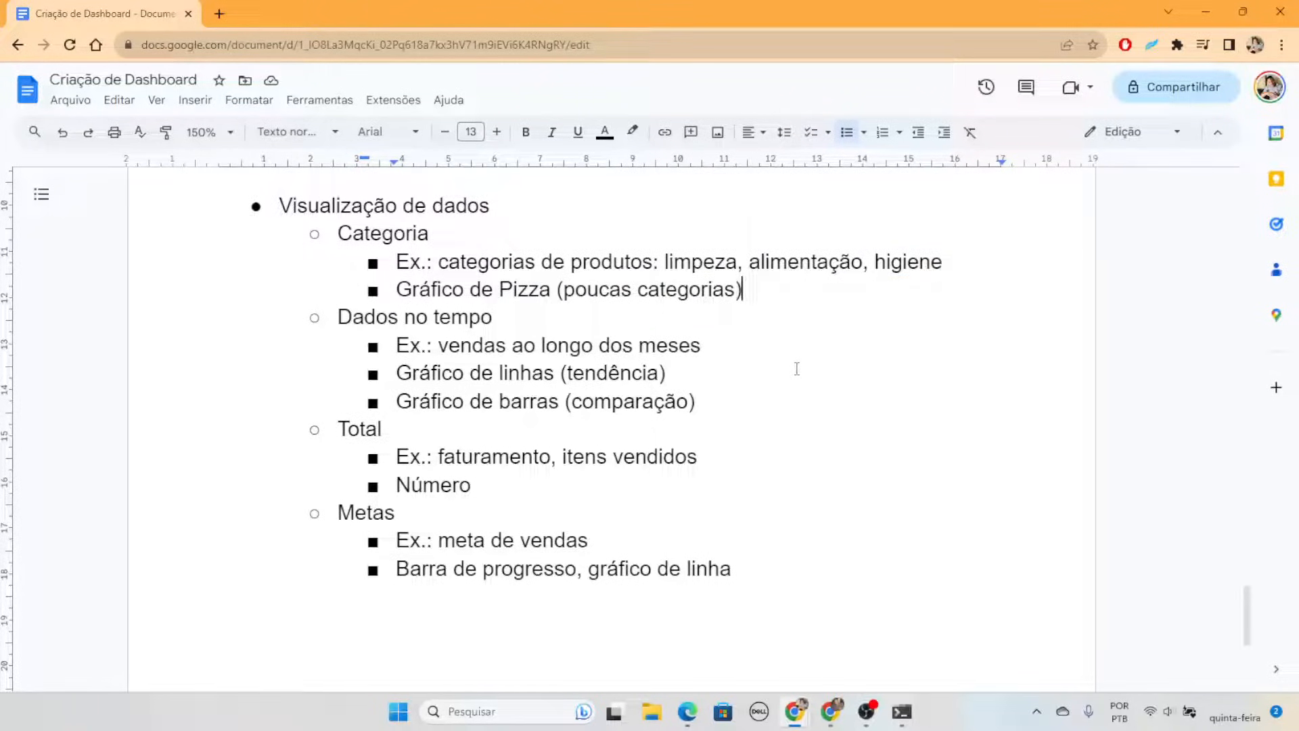
Insert "(ou rosquinha)" after "Gráfico de Pizza" in the "Categoria" notes
click(557, 289)
key(shift+Return)
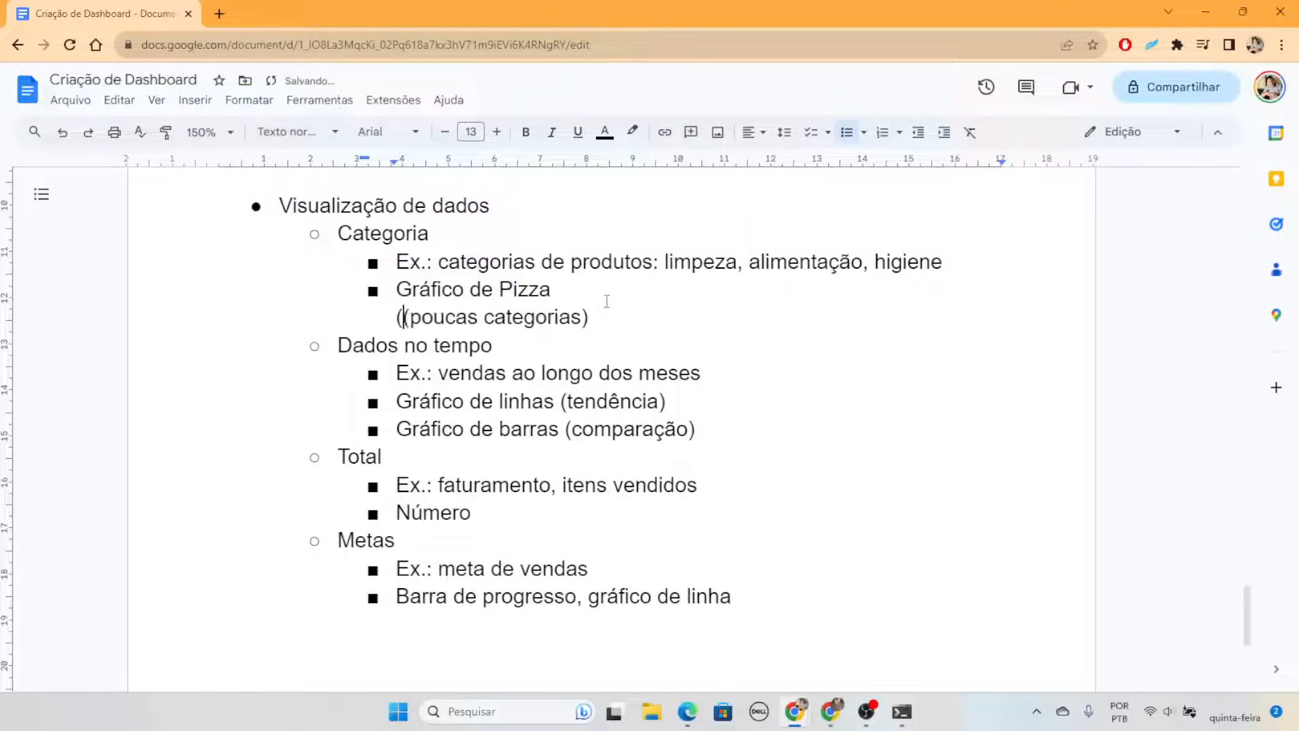
key(BackSpace)
text((ou rosq)
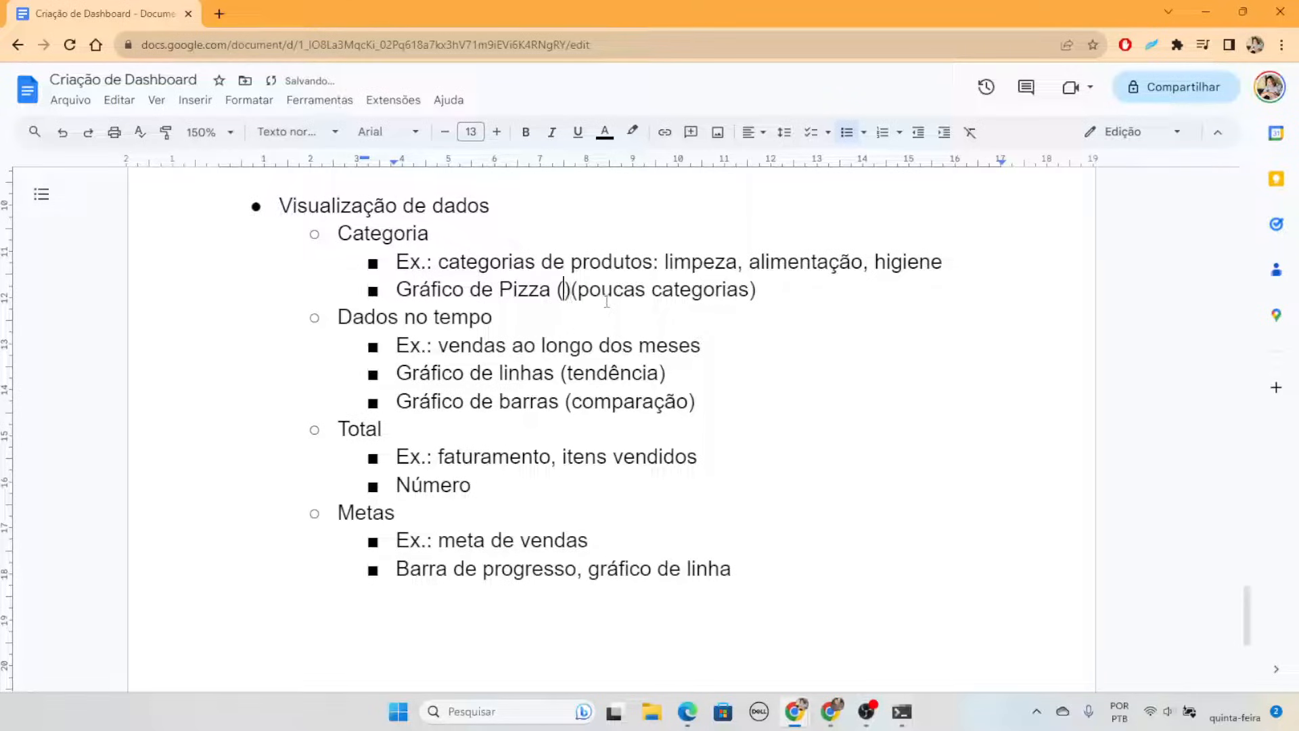
text(uinha)
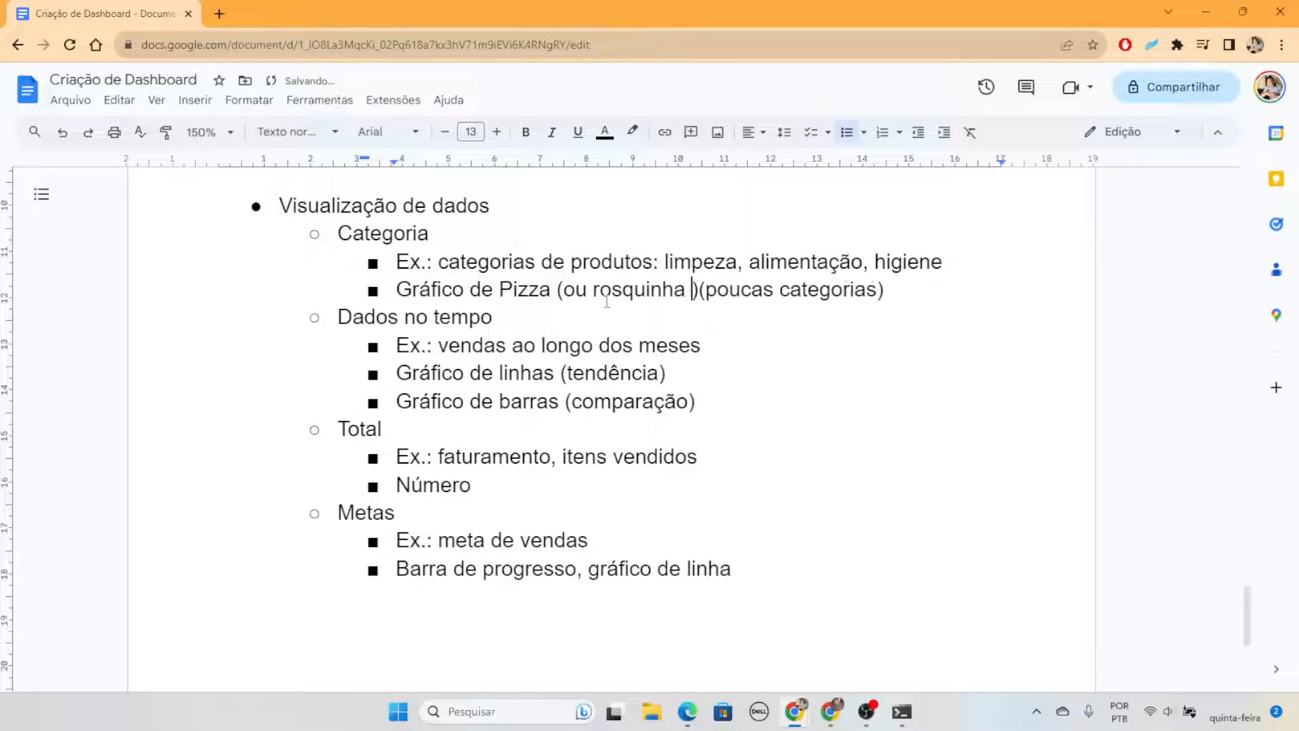
key(Right)
click(826, 369)
click(769, 411)
Insert "(faturamento)" after "vendas" in the example bullet under "Dados no tempo"
drag(703, 347, 500, 346)
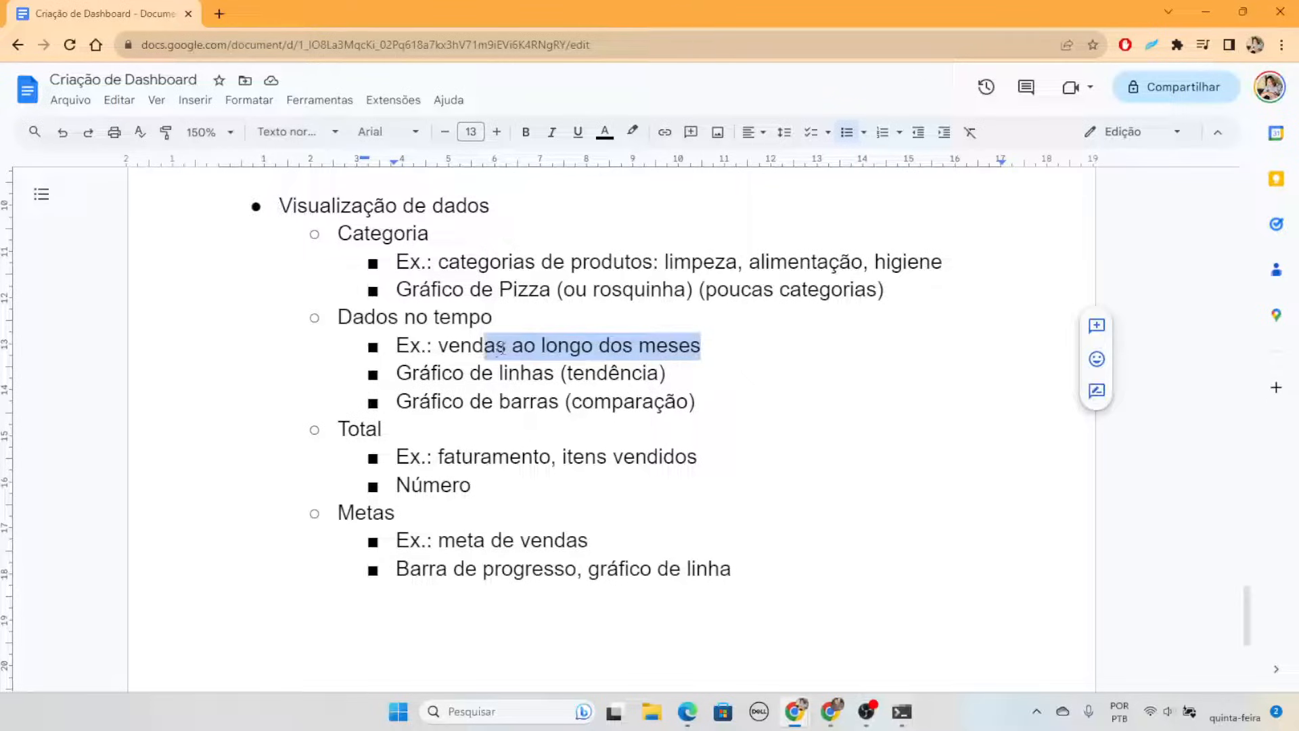
click(505, 346)
text(())
key(Left)
text(fat)
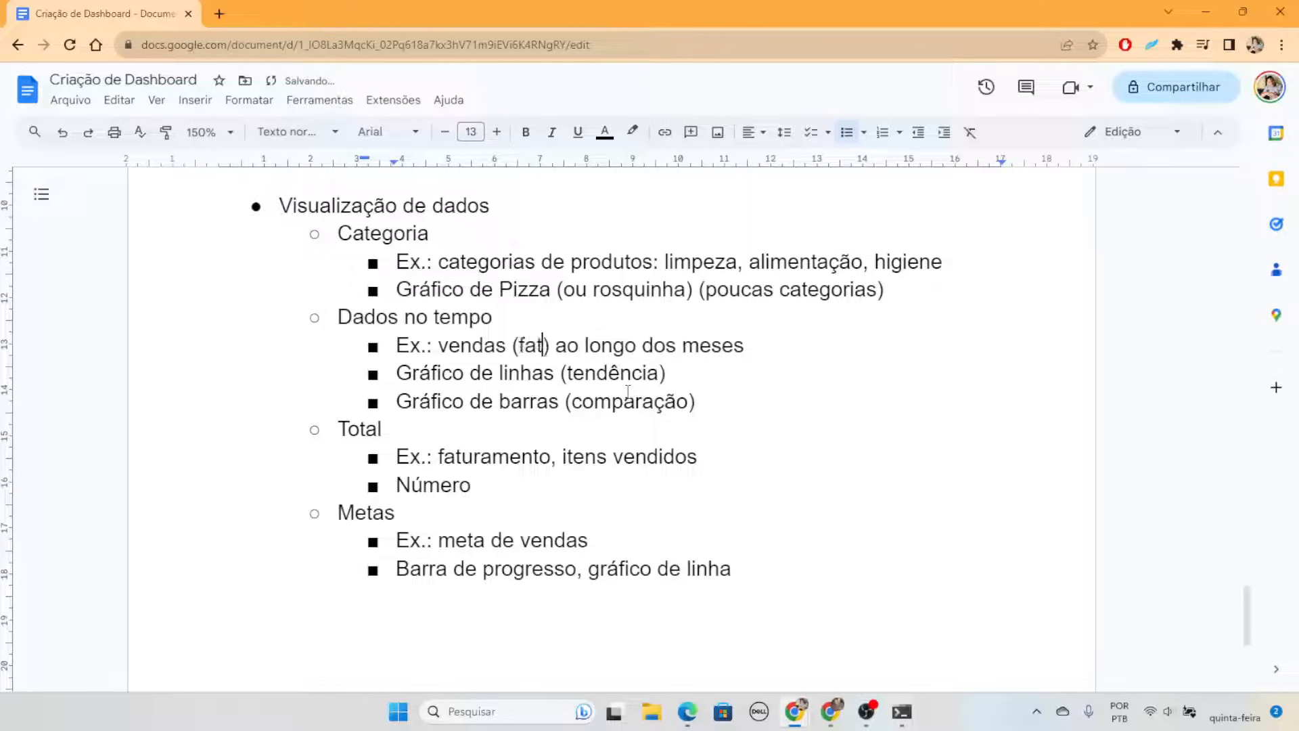
text(uramento)
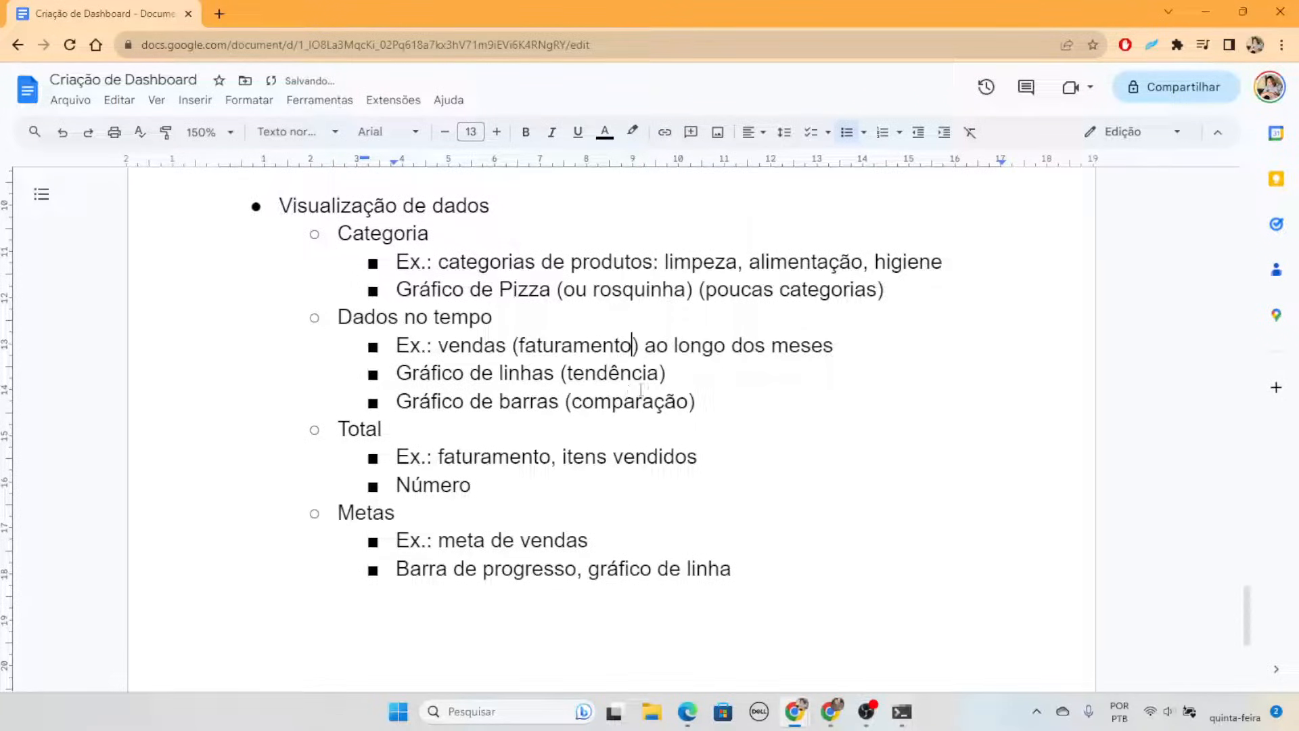
click(873, 347)
Examine the "Metas" and "Dados no tempo" notes, focusing on the line chart and bar chart recommendations
drag(740, 591, 301, 510)
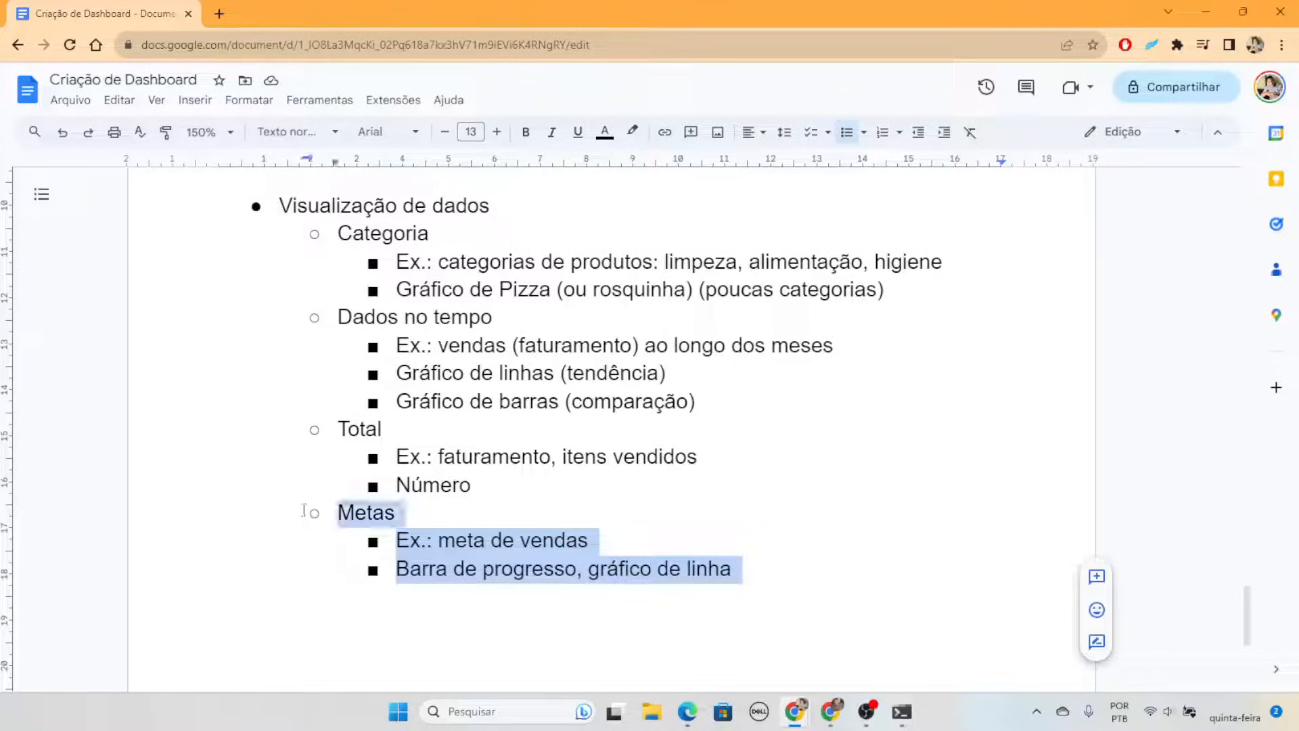
drag(750, 397, 319, 320)
click(788, 371)
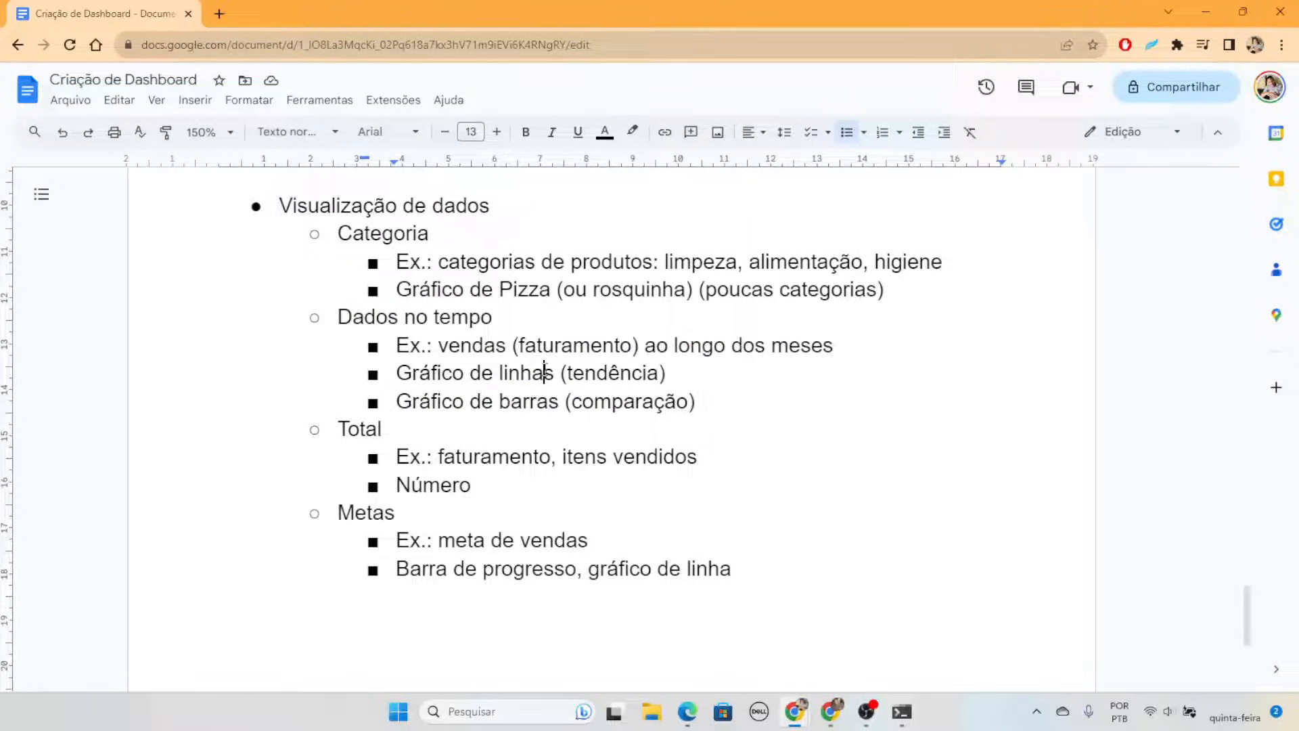
double_click(545, 371)
click(767, 367)
drag(696, 404, 402, 371)
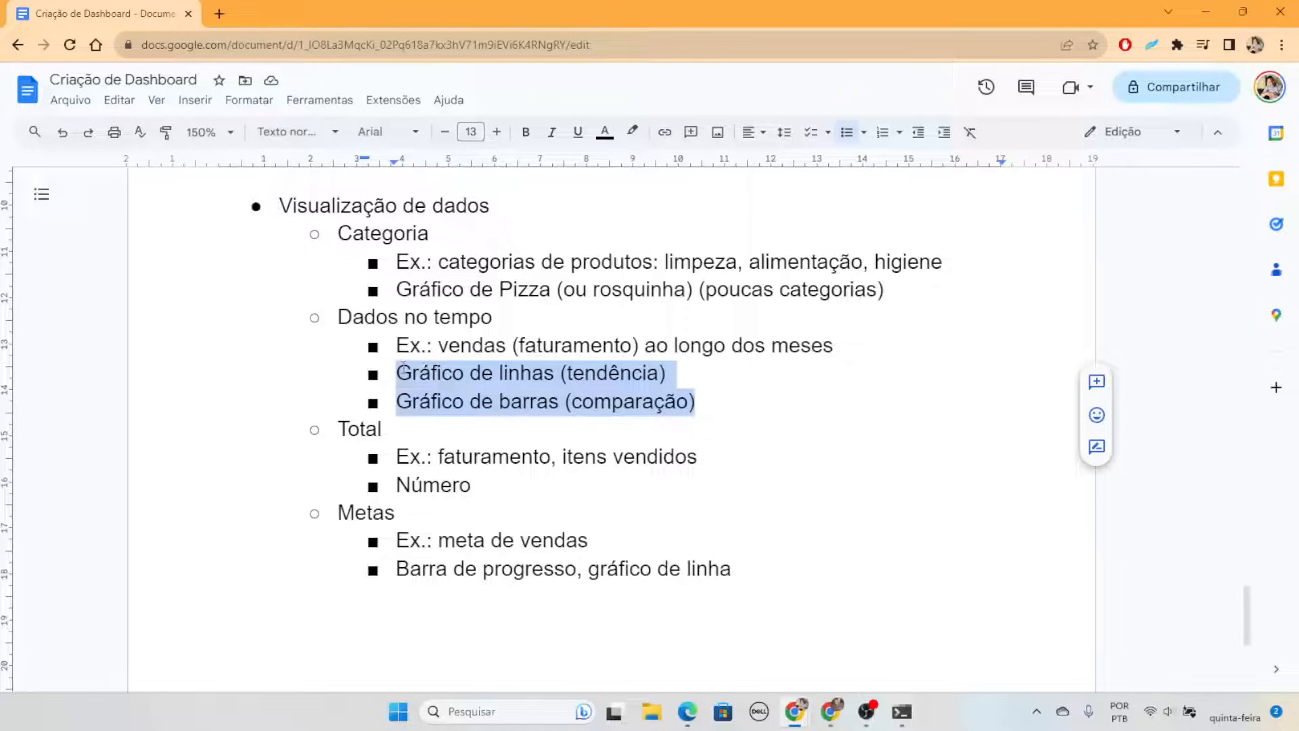
Examine the line chart recommendation for trends in the "Dados no tempo" notes
click(710, 412)
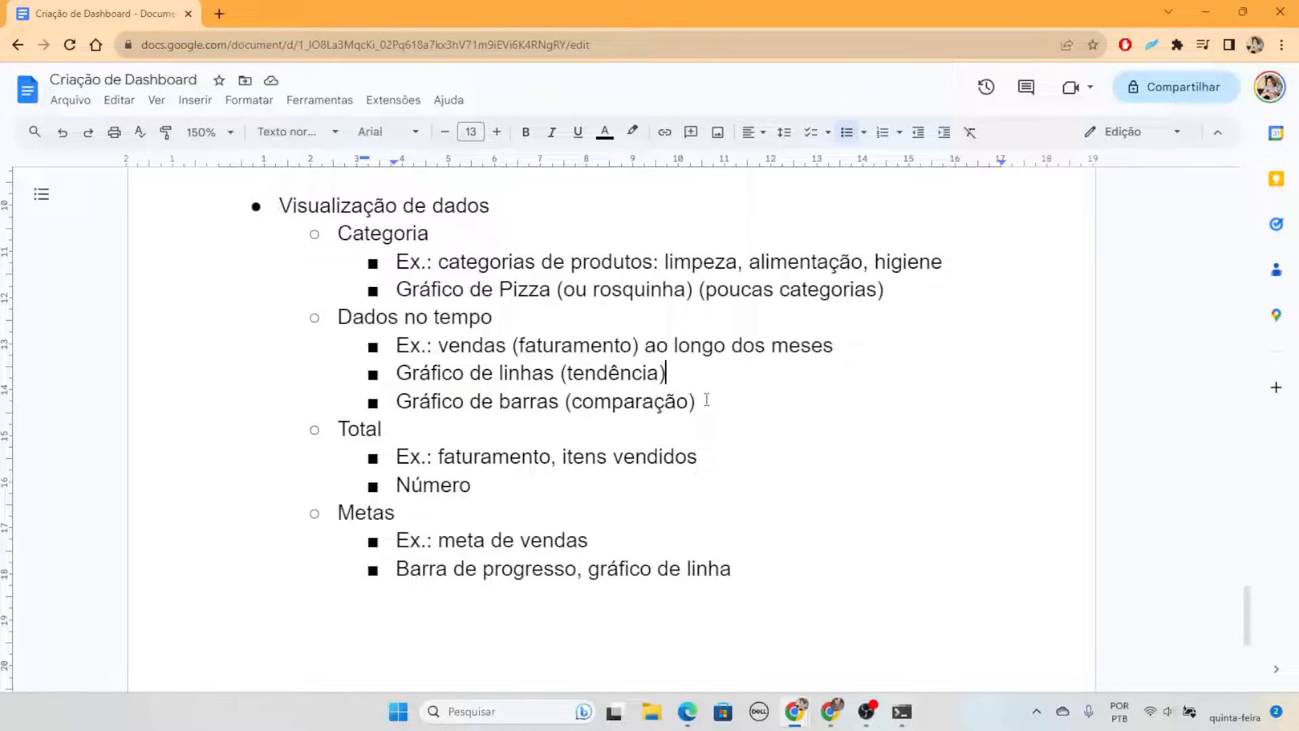
drag(670, 374, 398, 379)
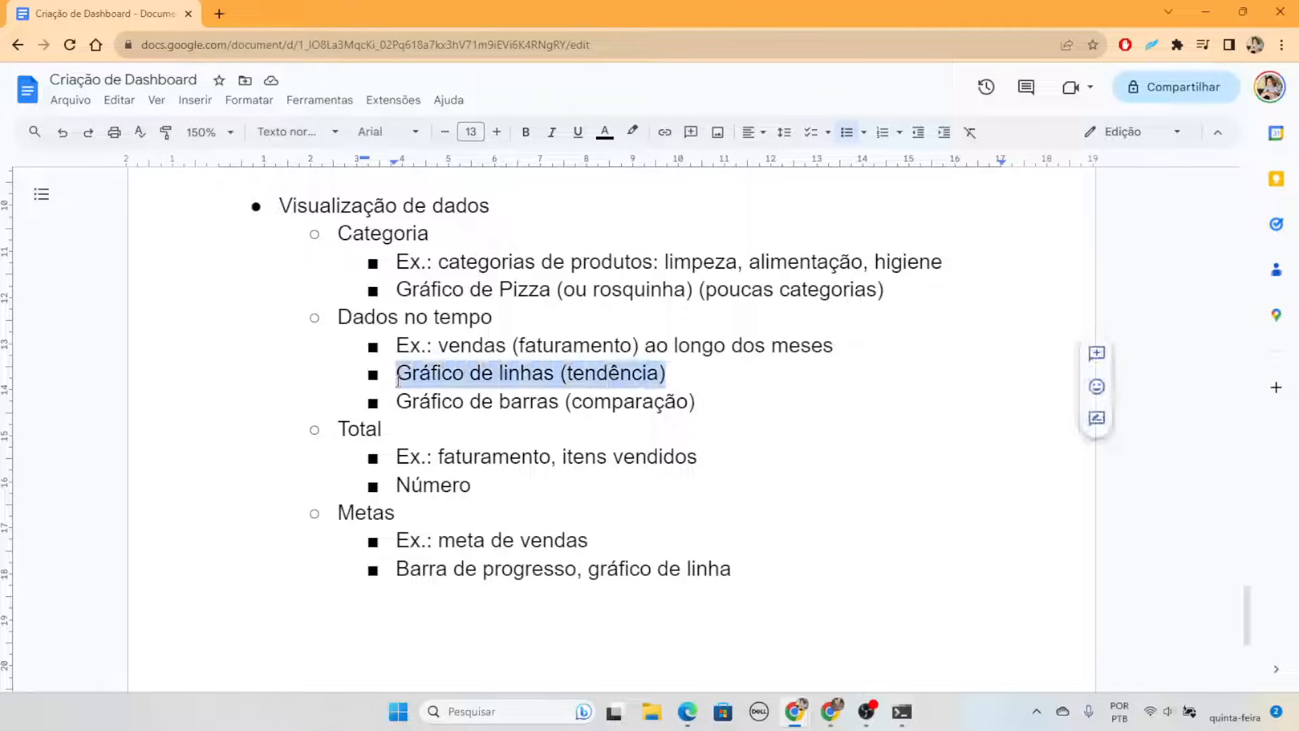
click(670, 374)
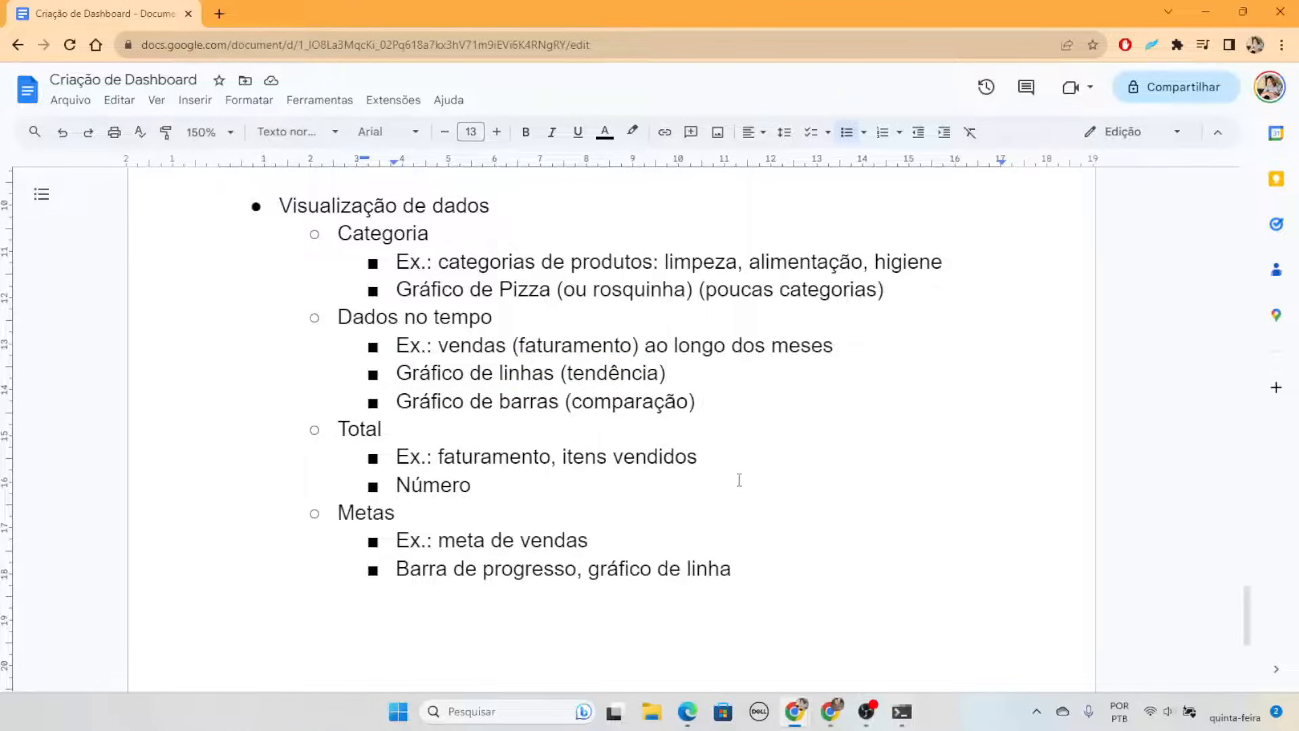
scroll(740, 478, down, 2)
scroll(720, 406, up, 1)
scroll(724, 434, up, 3)
Examine the "Total" and "Metas" notes, covering their examples and the recommended visualization for each
drag(381, 429, 338, 430)
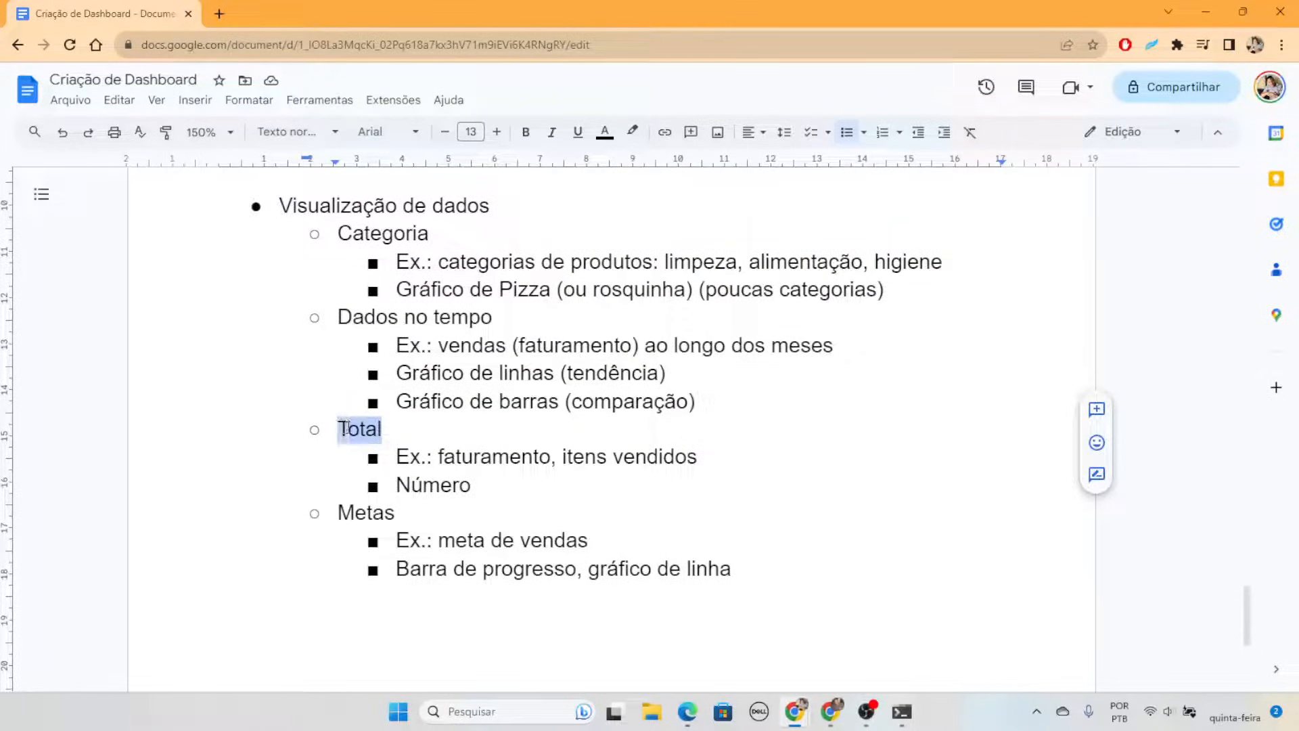
click(522, 482)
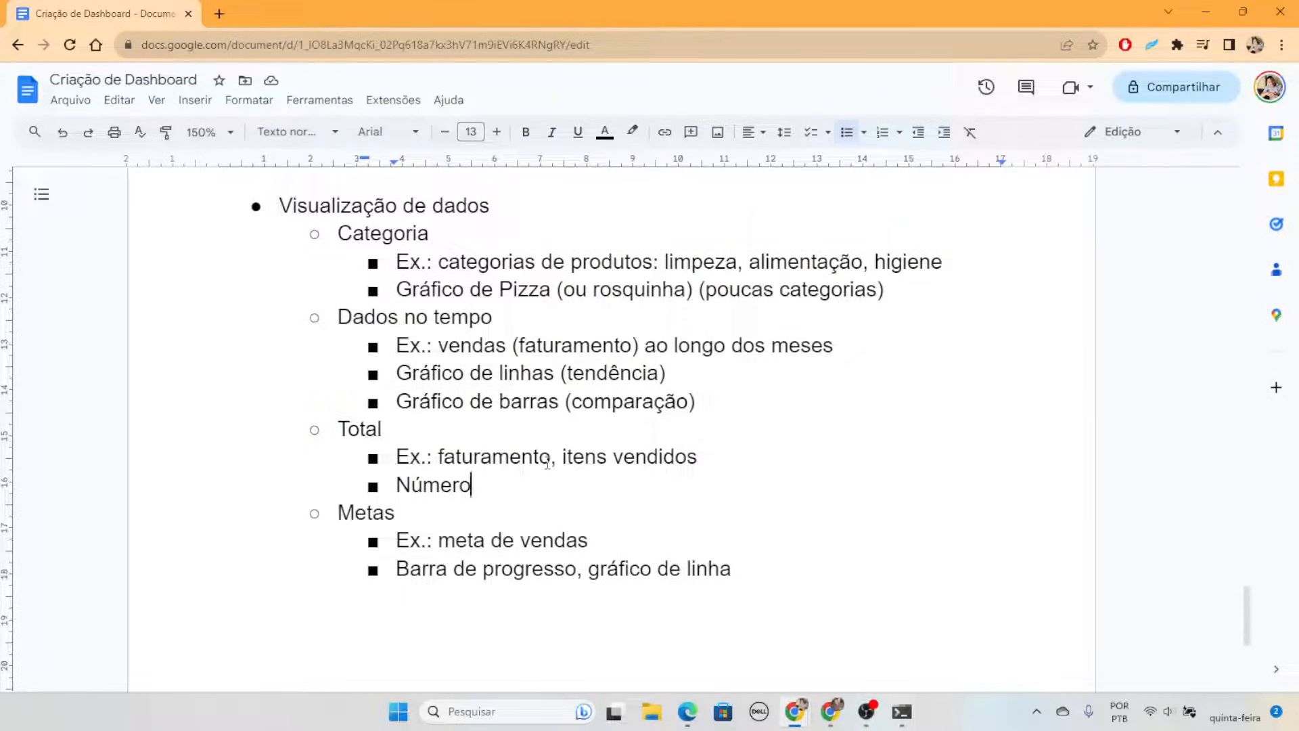
drag(551, 457, 445, 455)
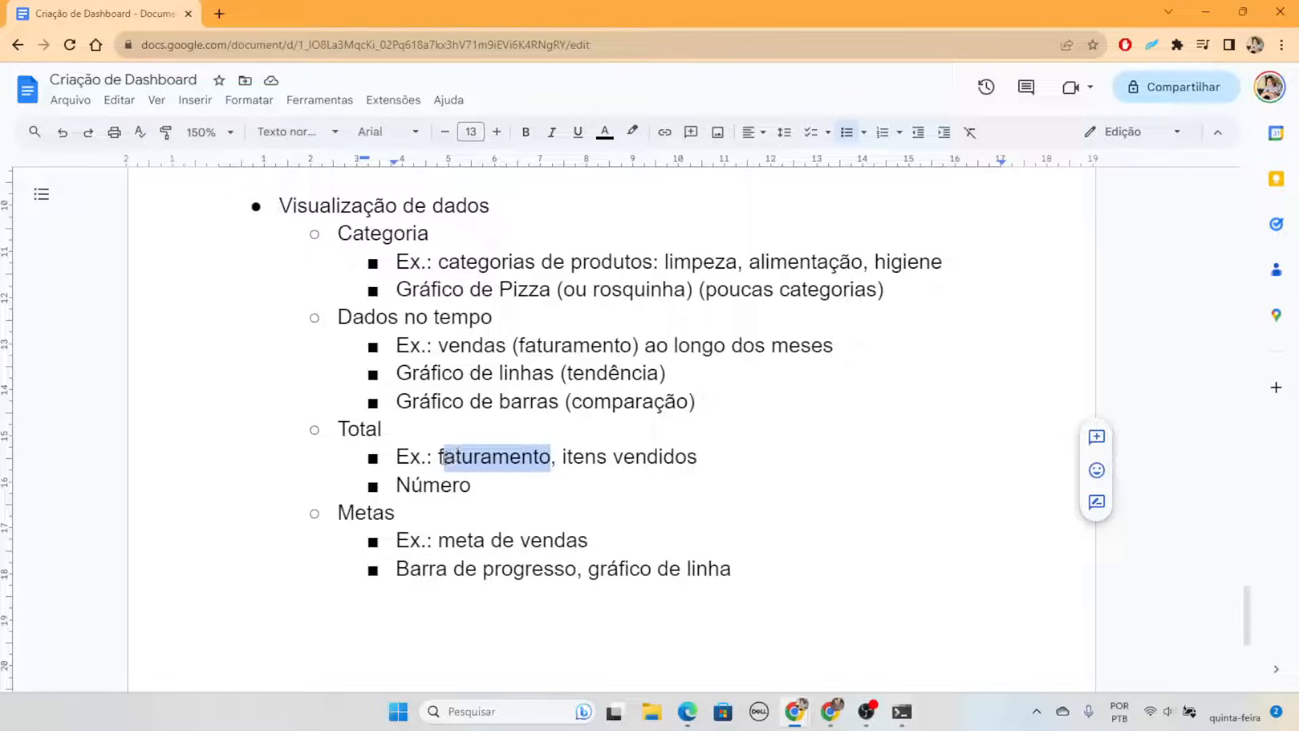
drag(697, 457, 558, 460)
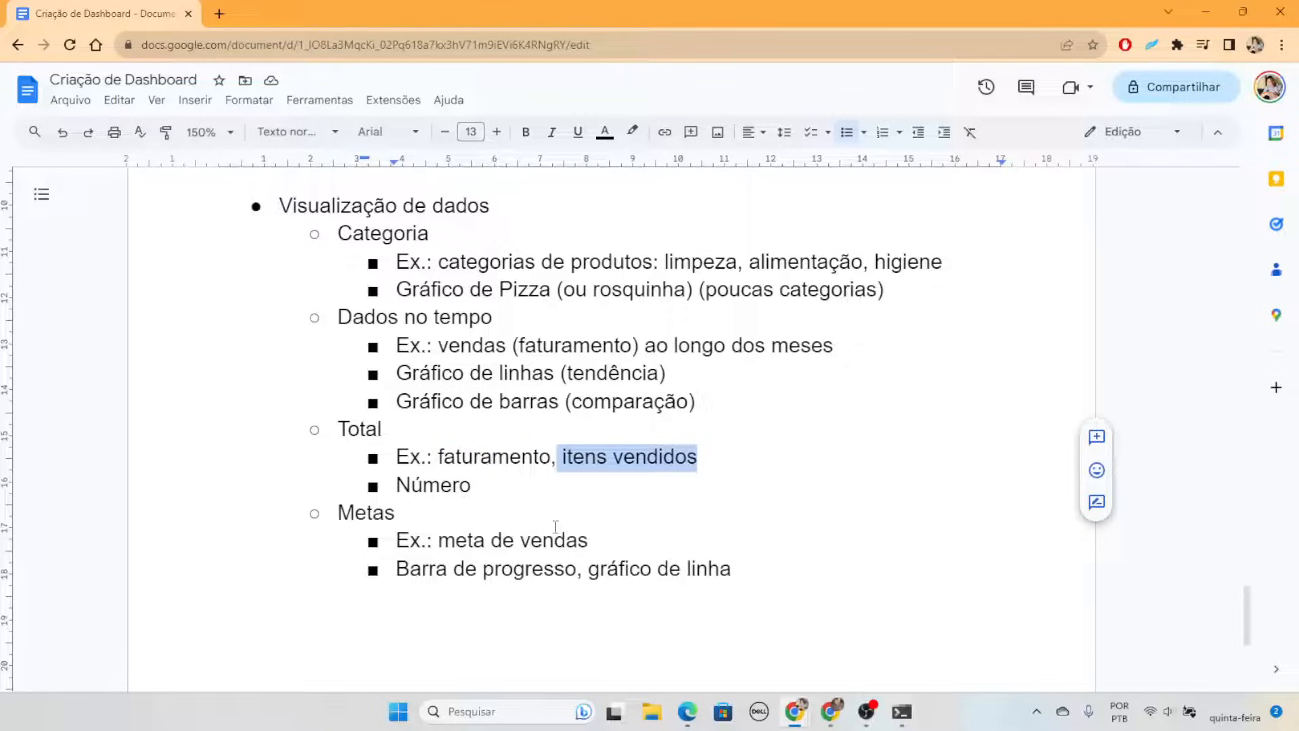
drag(512, 494, 392, 490)
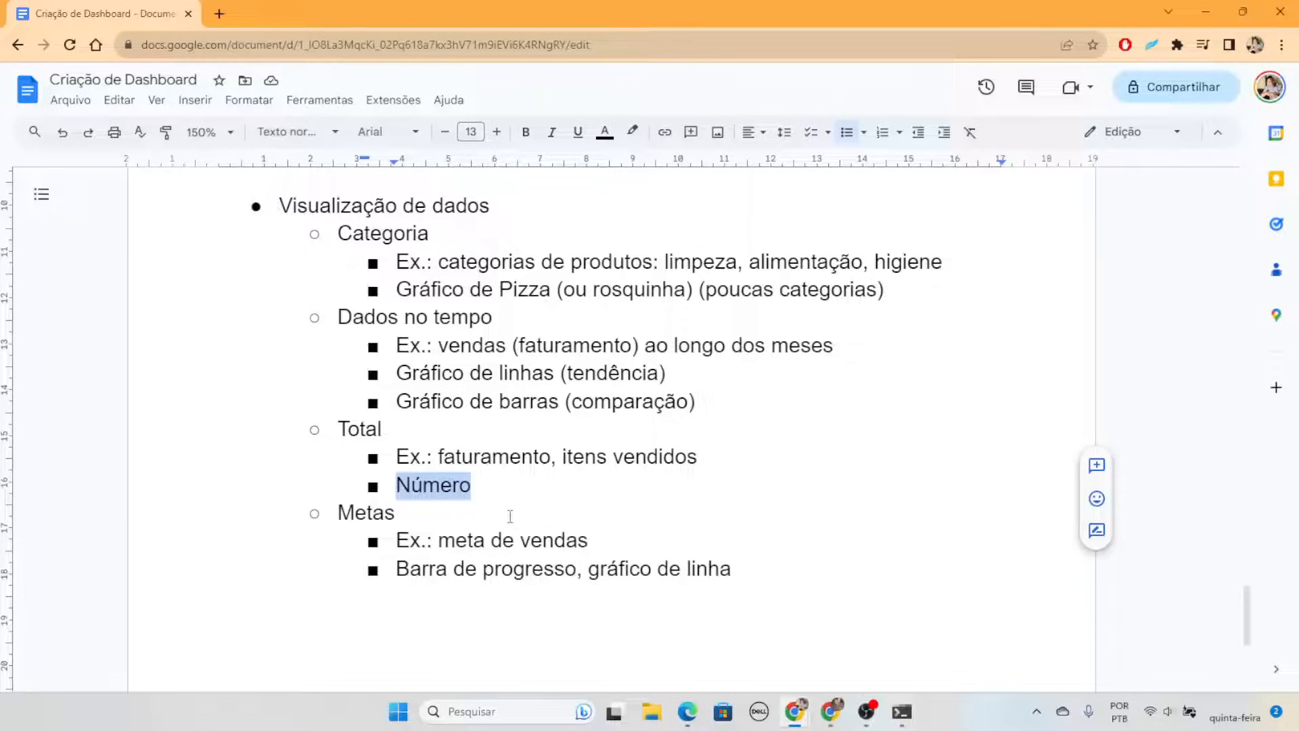
click(760, 539)
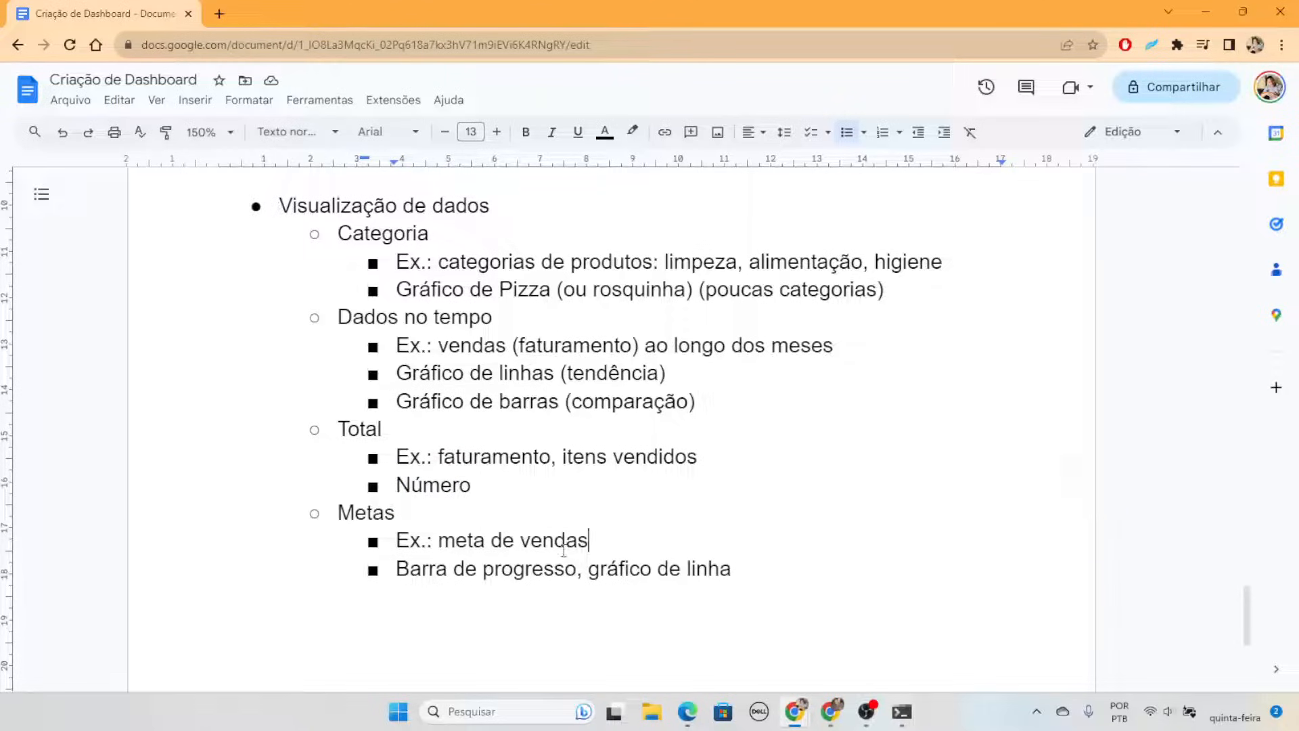
drag(590, 539, 441, 539)
drag(772, 568, 395, 570)
click(741, 569)
Place the notes side by side with Metabase at 100% zoom, showing the full "Identificar métricas" list
key(super+Right)
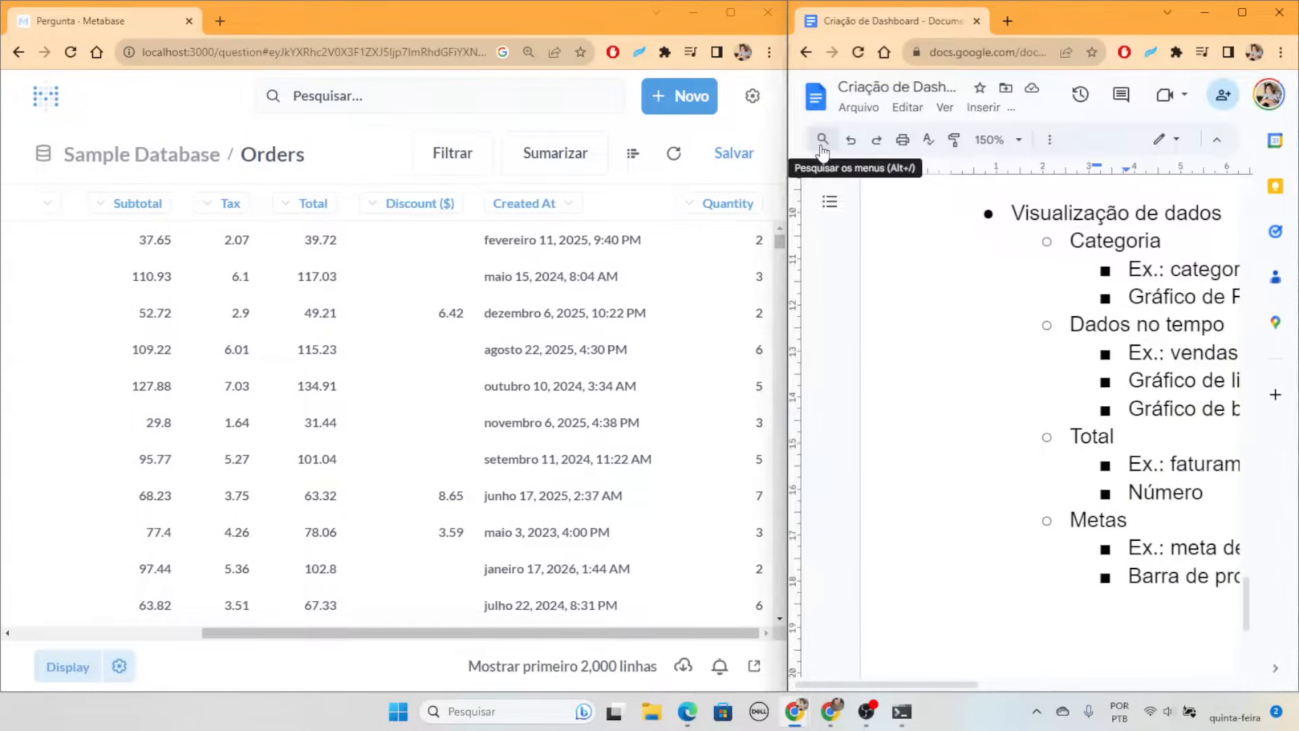
click(997, 132)
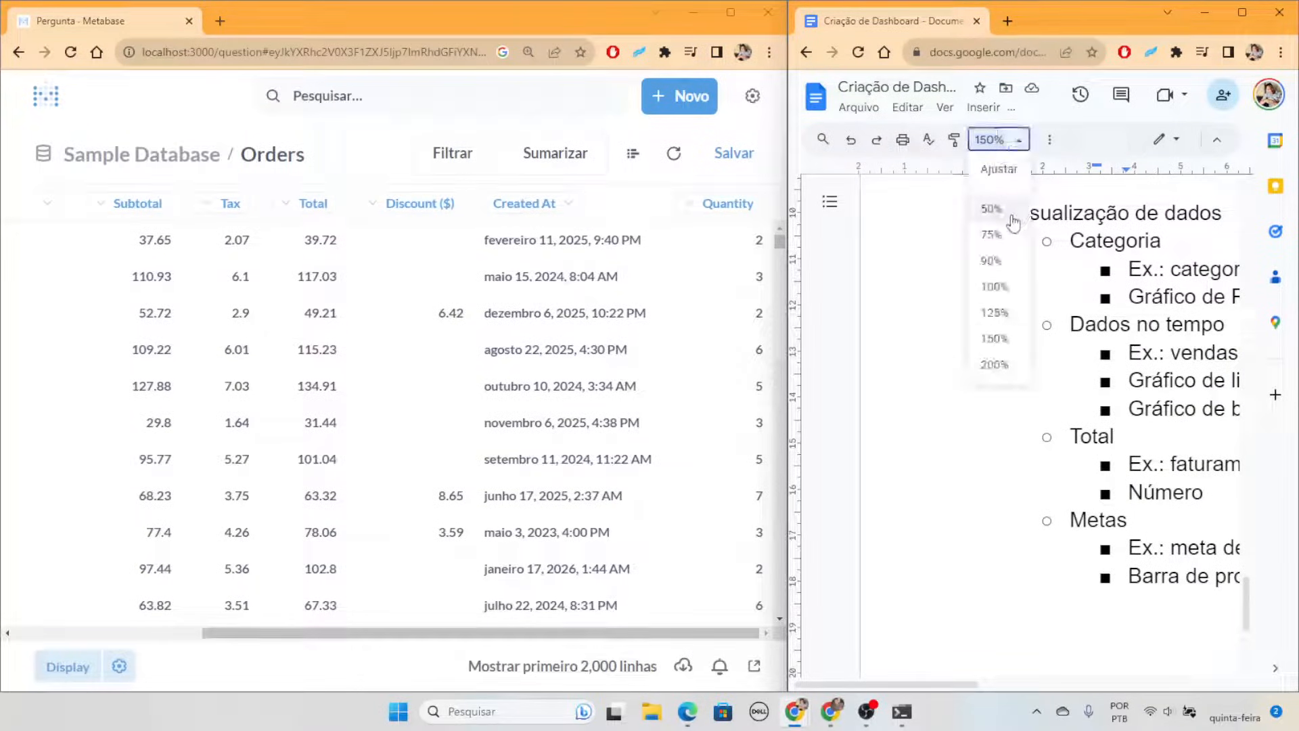
click(995, 258)
click(997, 139)
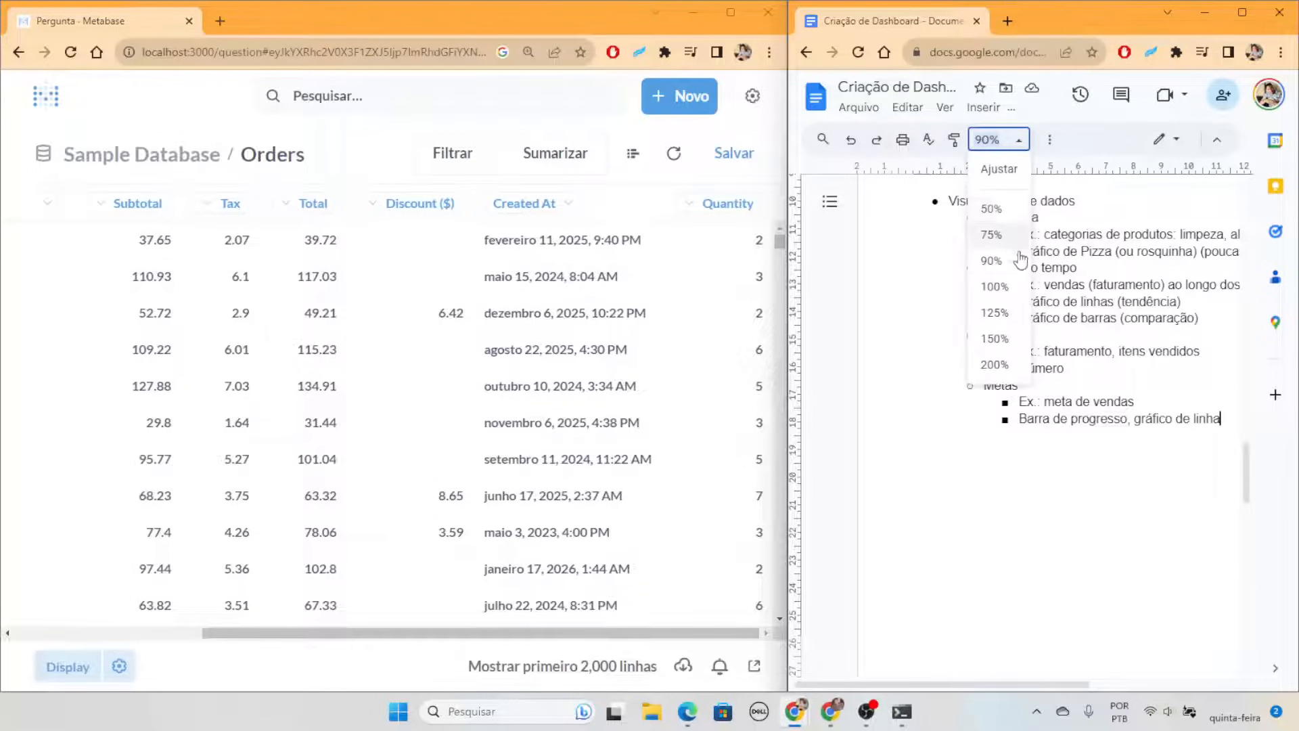
click(995, 284)
scroll(1100, 458, up, 10)
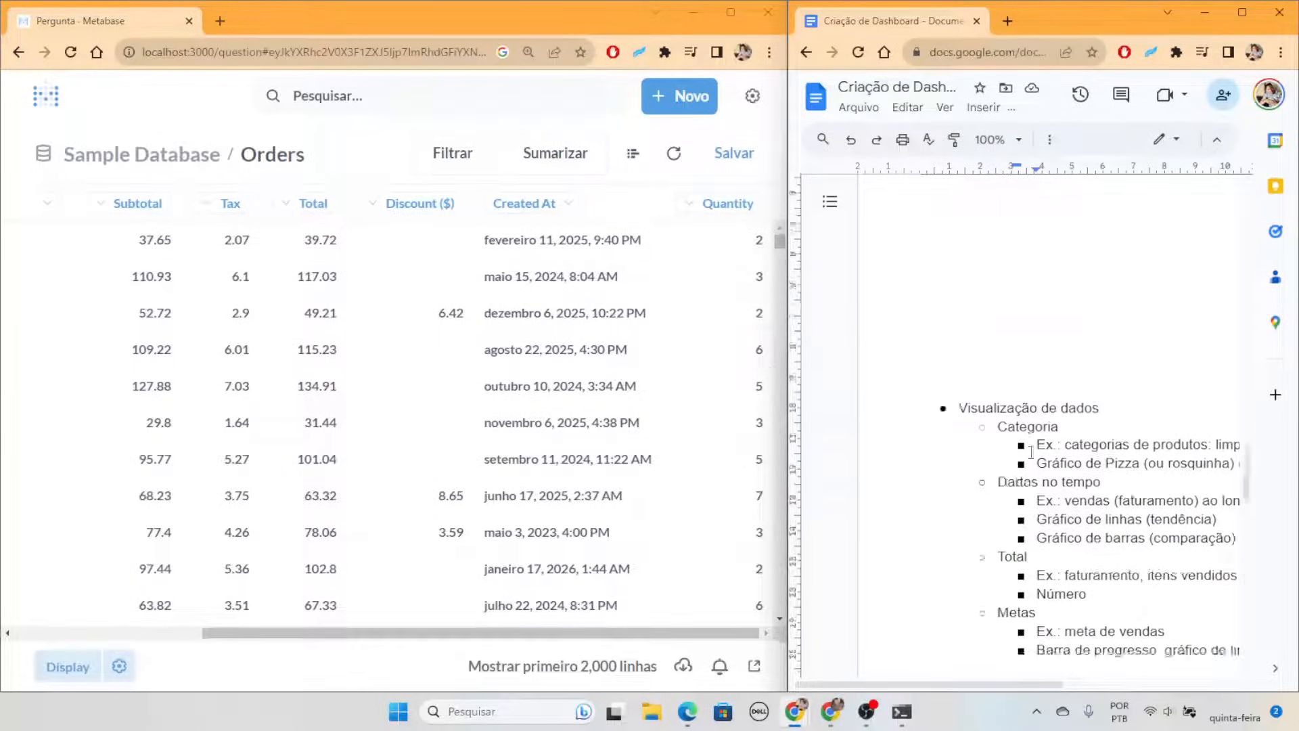
scroll(1101, 459, down, 2)
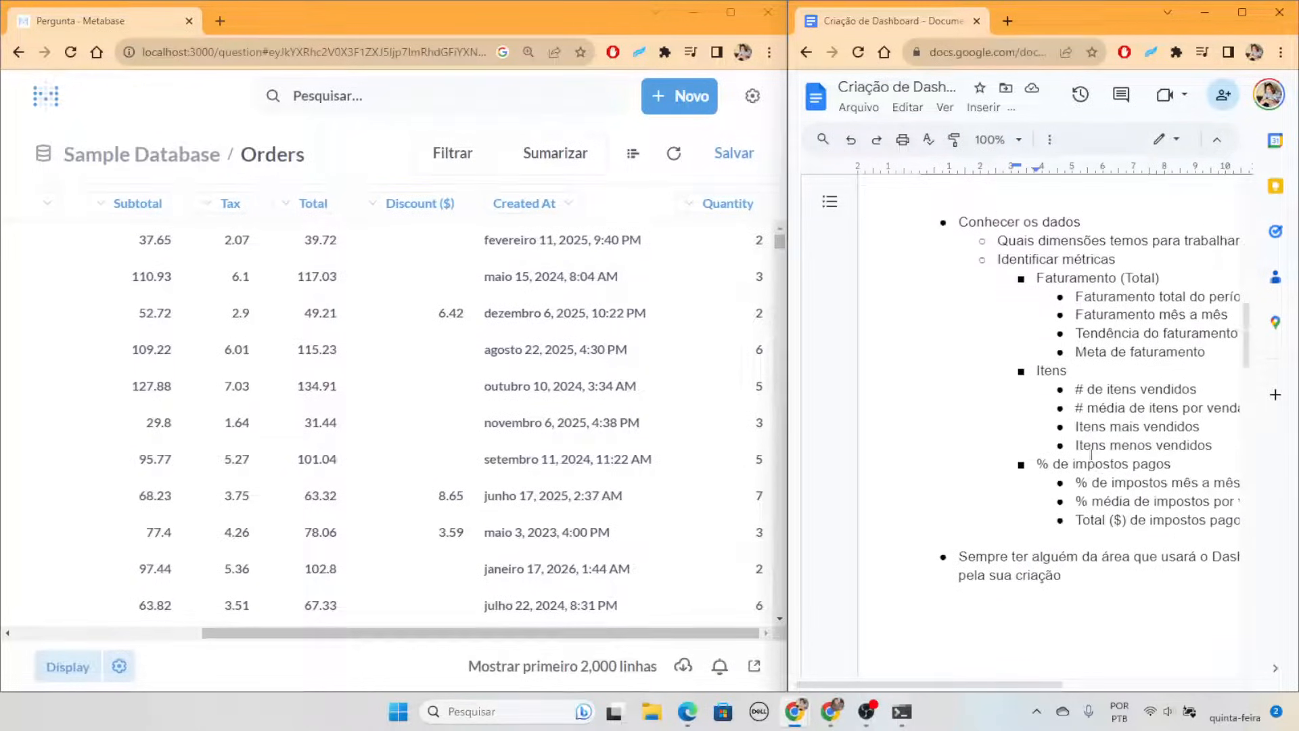
scroll(1100, 459, up, 2)
drag(938, 679, 1024, 688)
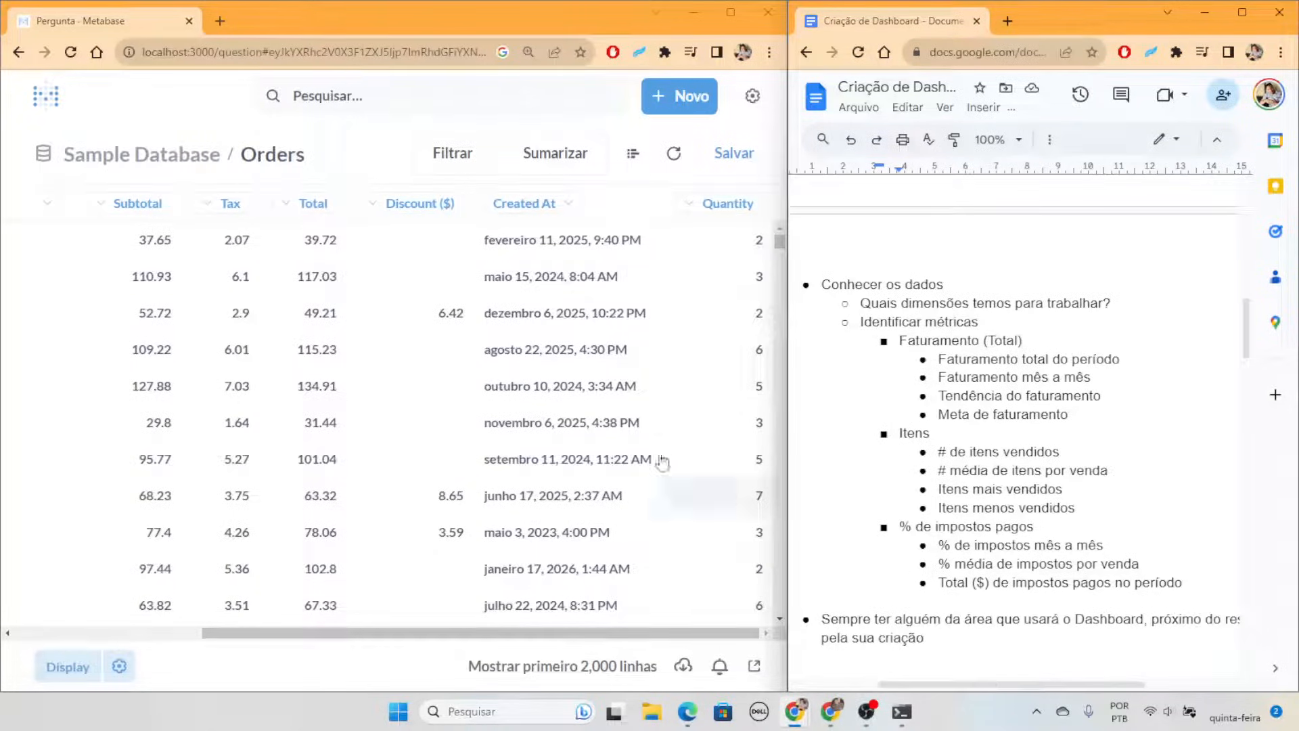
Switch to Metabase, open the Vendas collection and hide the navigation sidebar
scroll(479, 314, left, 5)
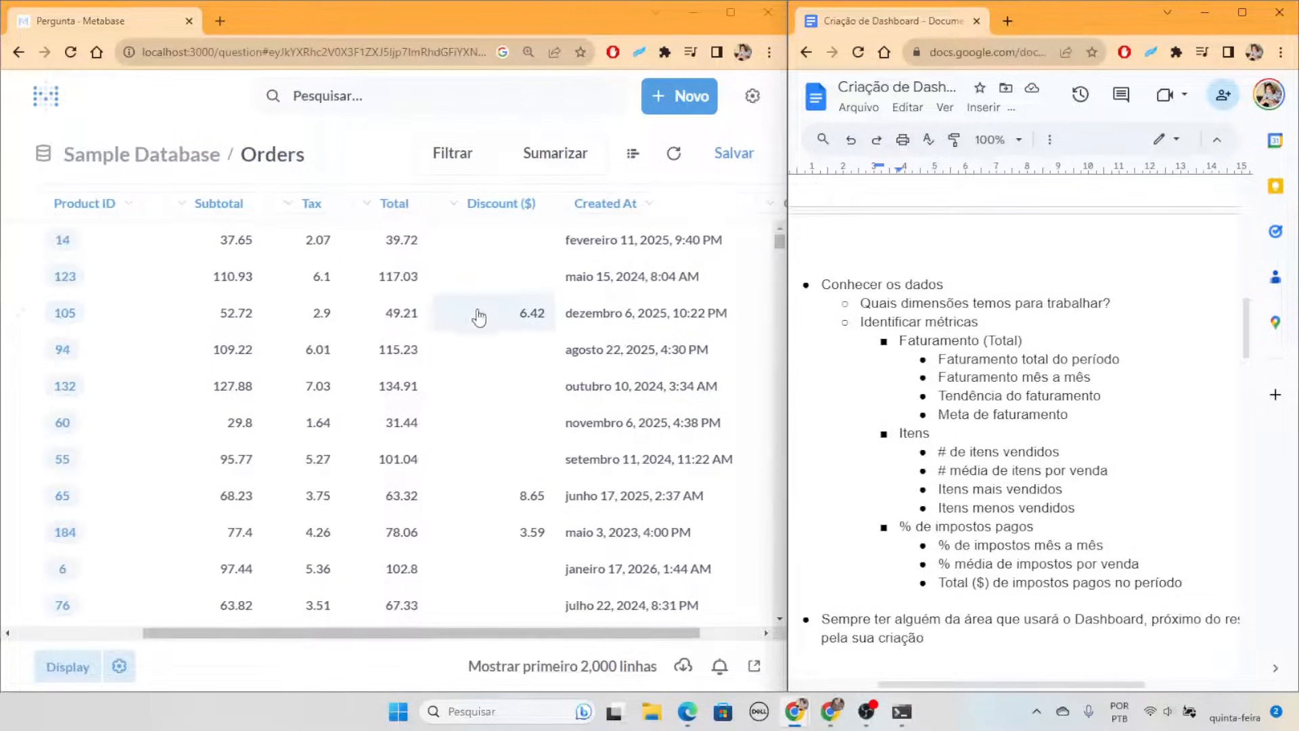
click(47, 101)
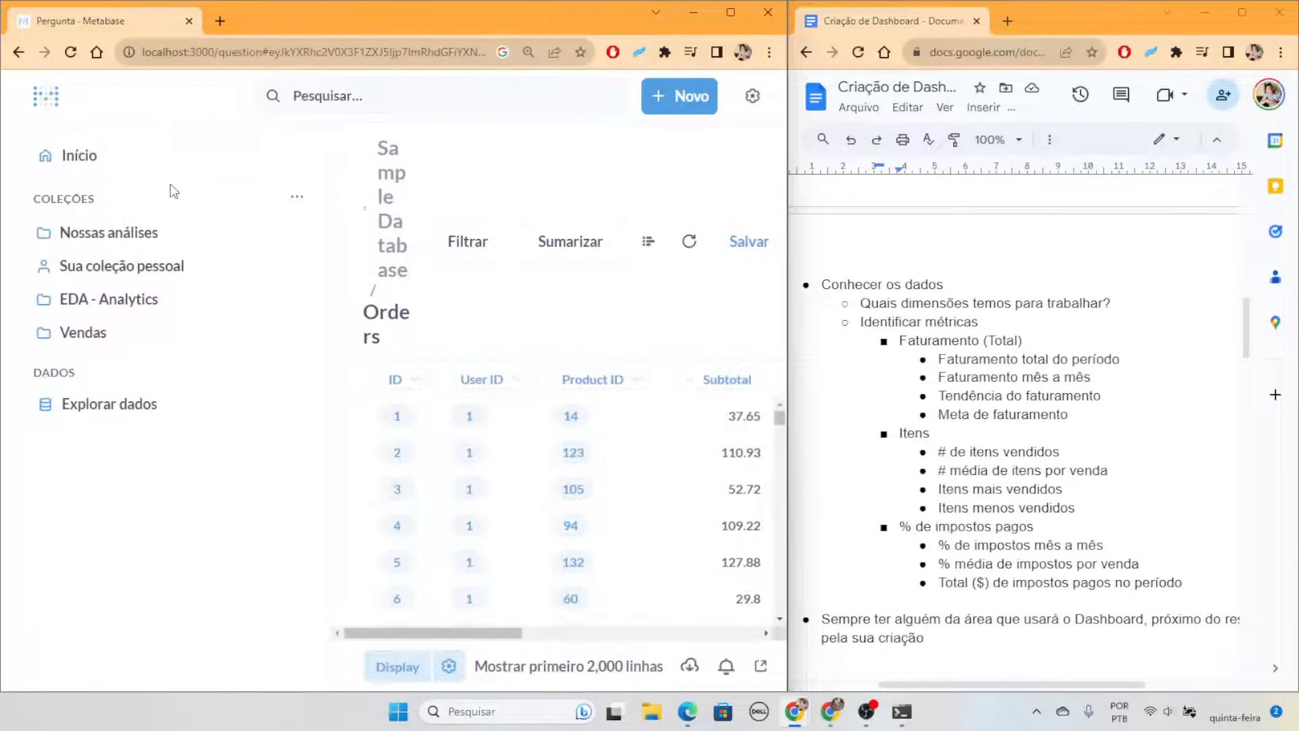
click(167, 338)
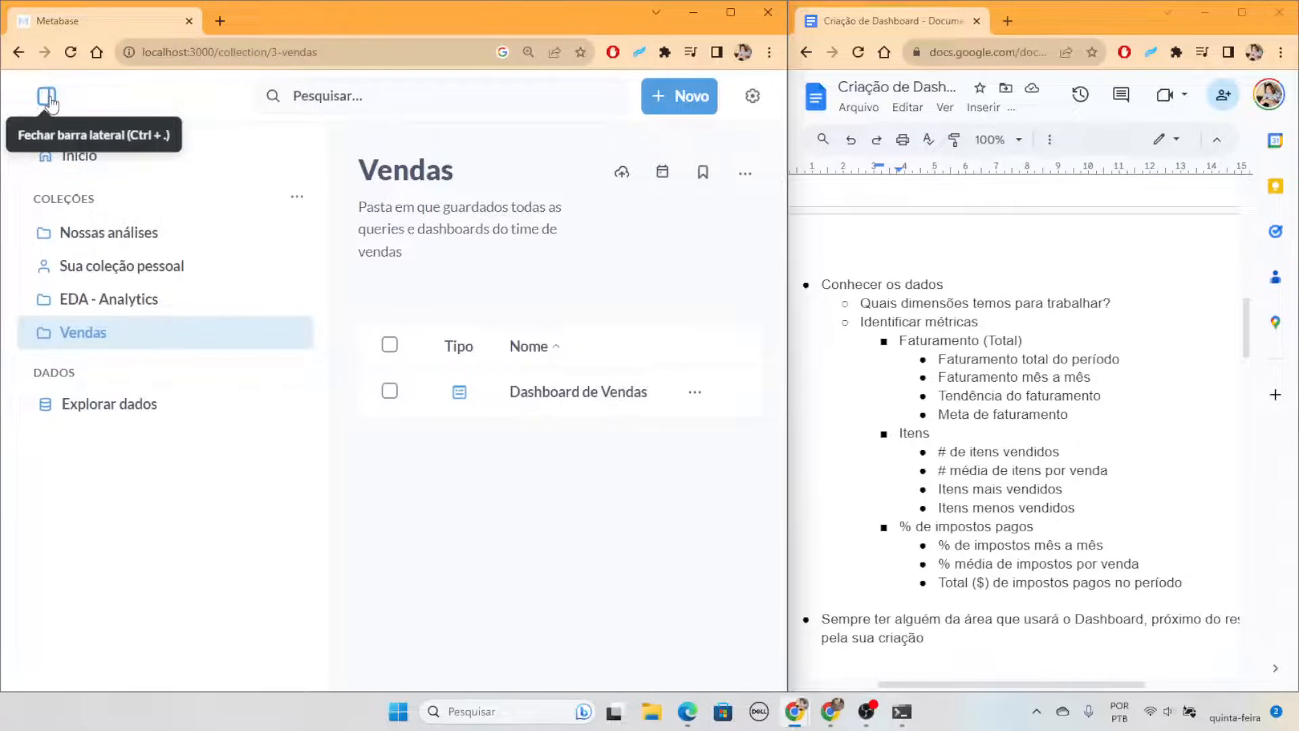
click(46, 96)
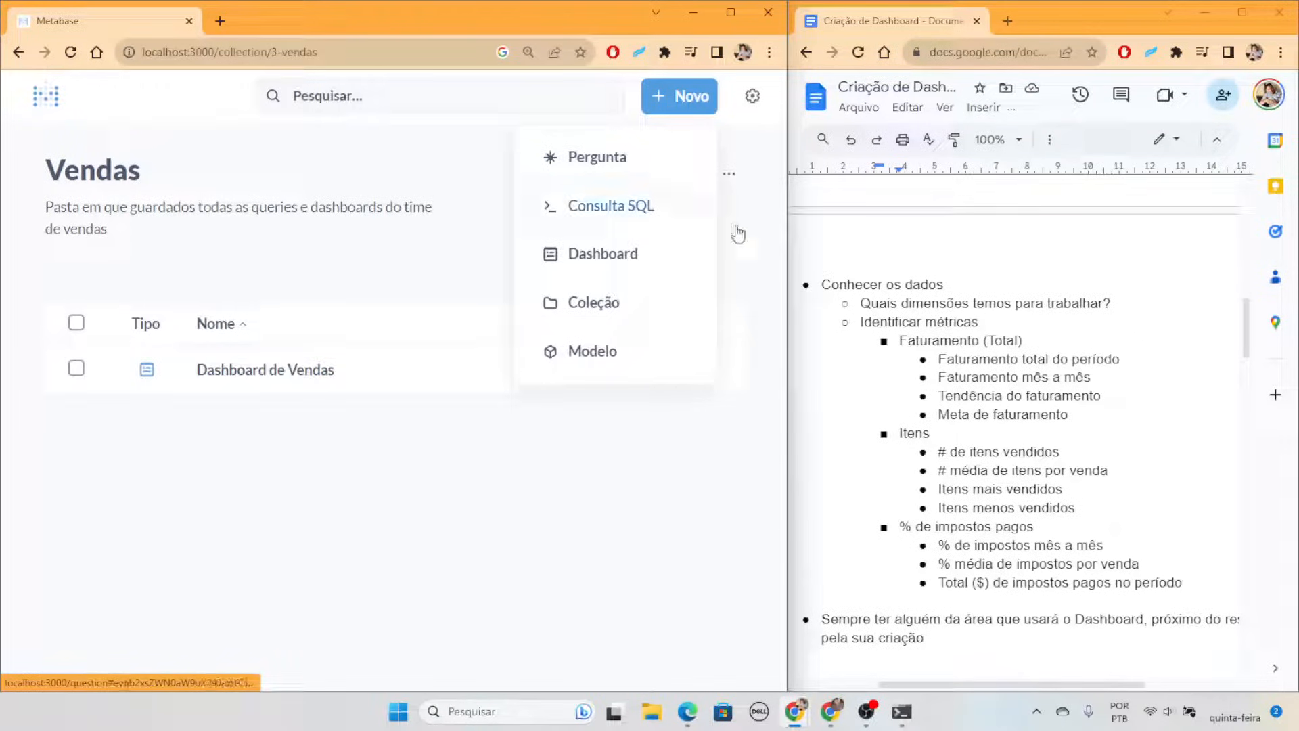
Create a new question using the Orders table from Sample Database as its starting data
click(599, 157)
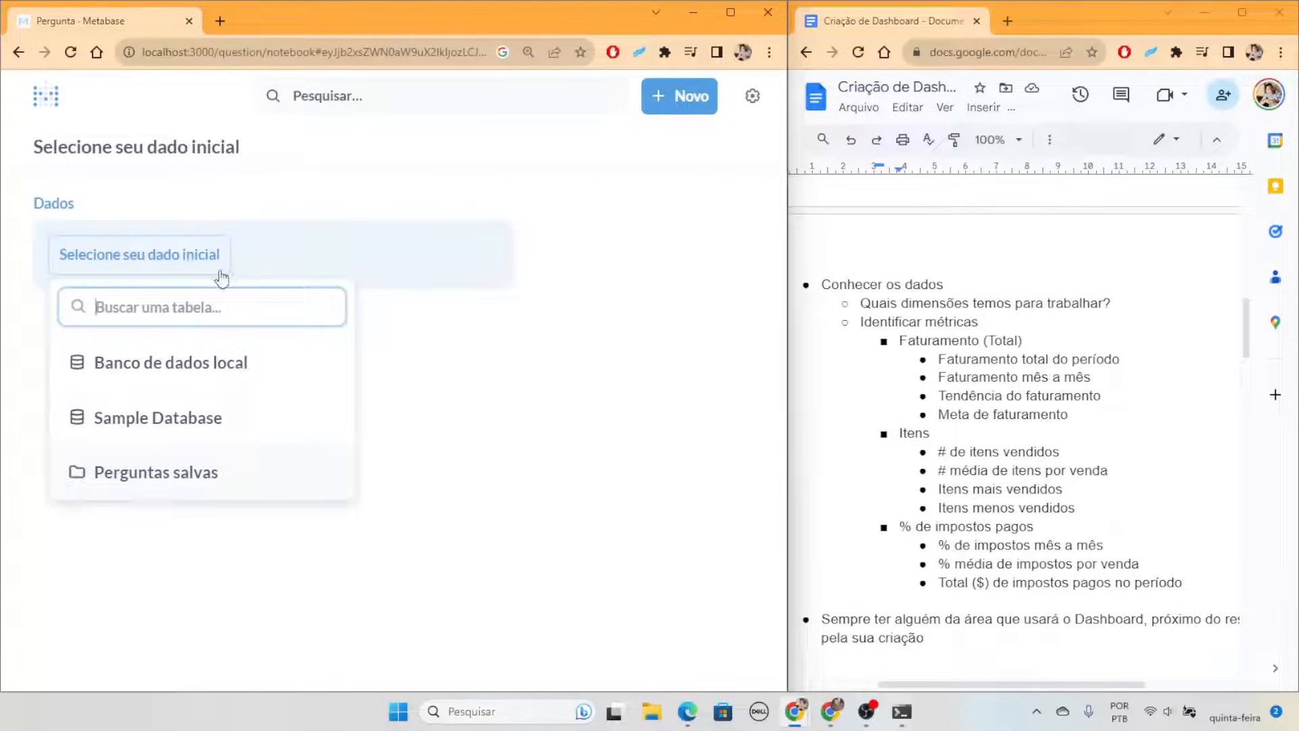
click(176, 425)
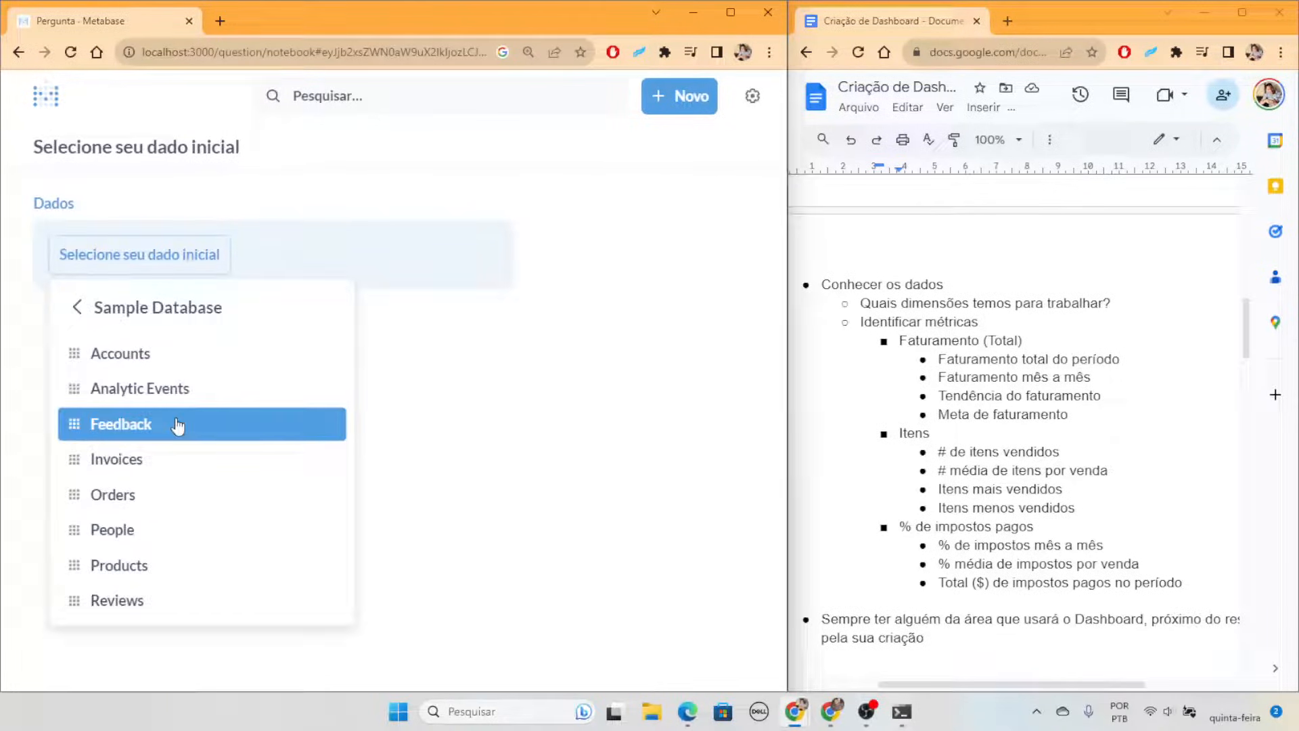
click(207, 502)
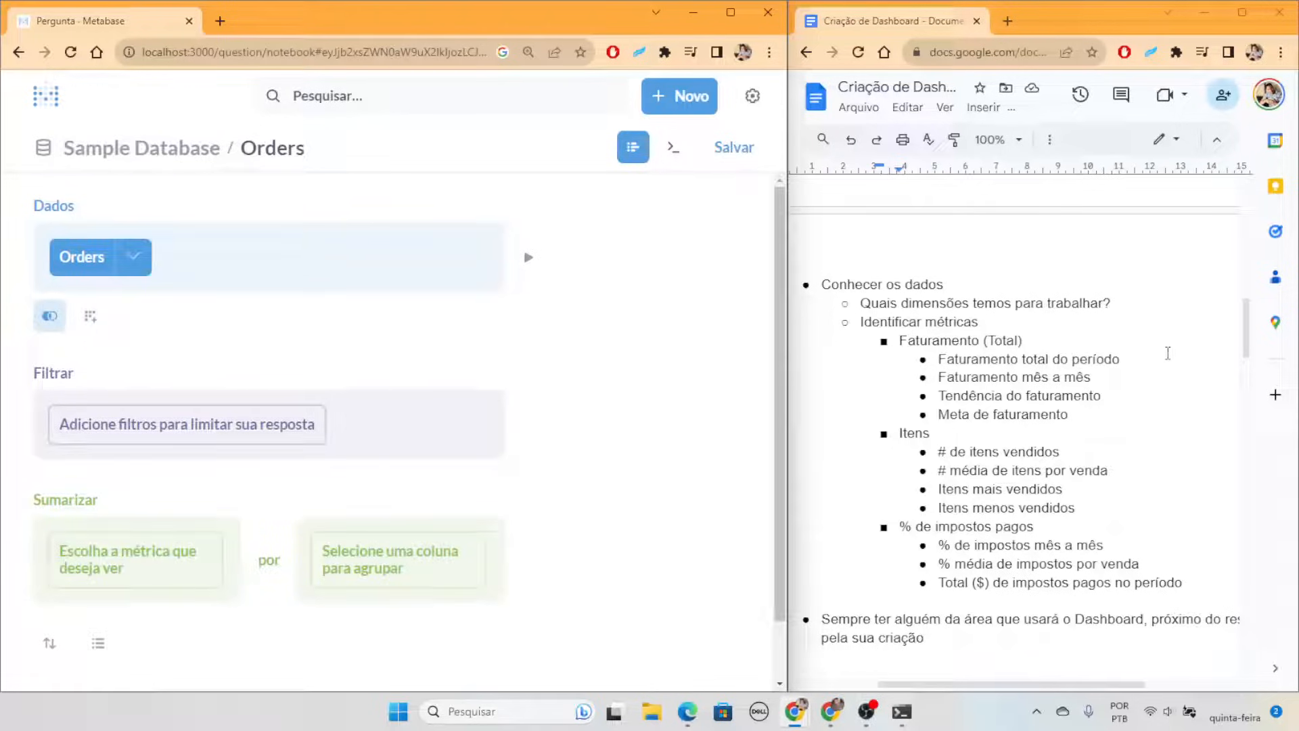
Summarize Orders by the sum of Total for the "Faturamento total do período" metric and visualize the result
drag(1124, 359, 907, 361)
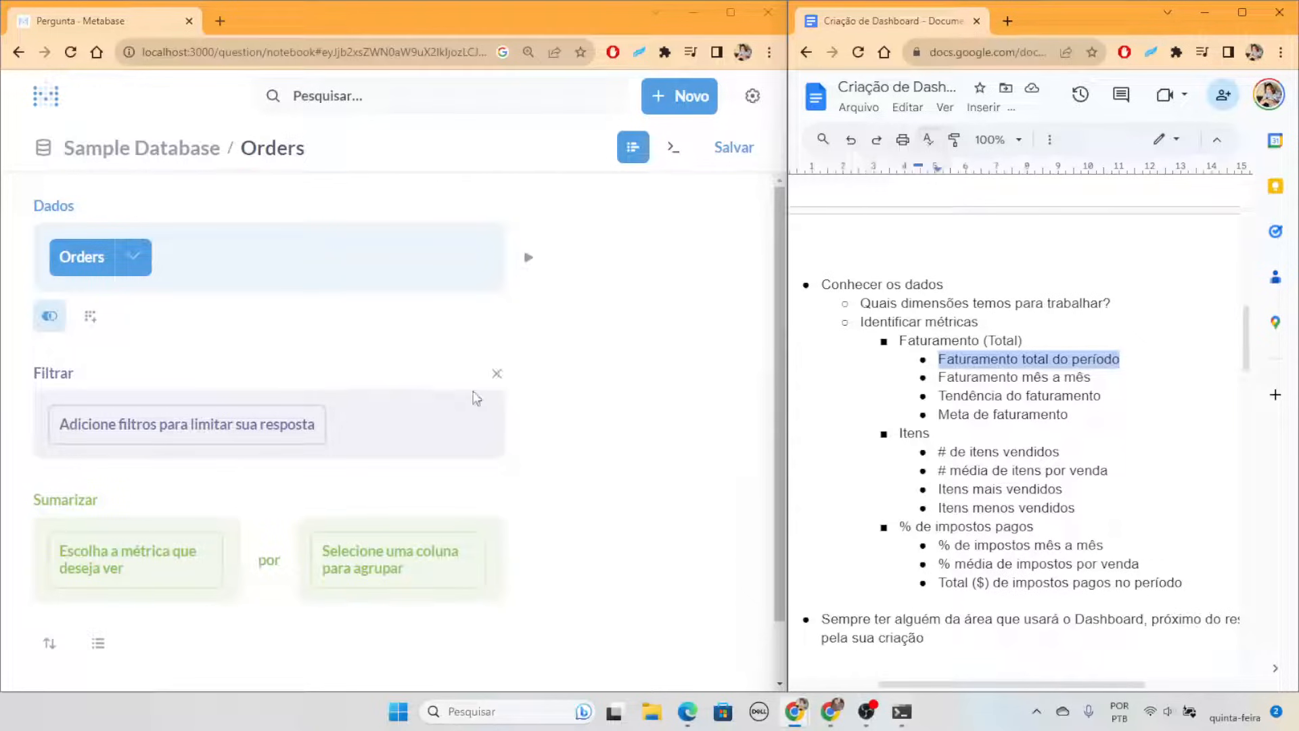
scroll(95, 298, down, 1)
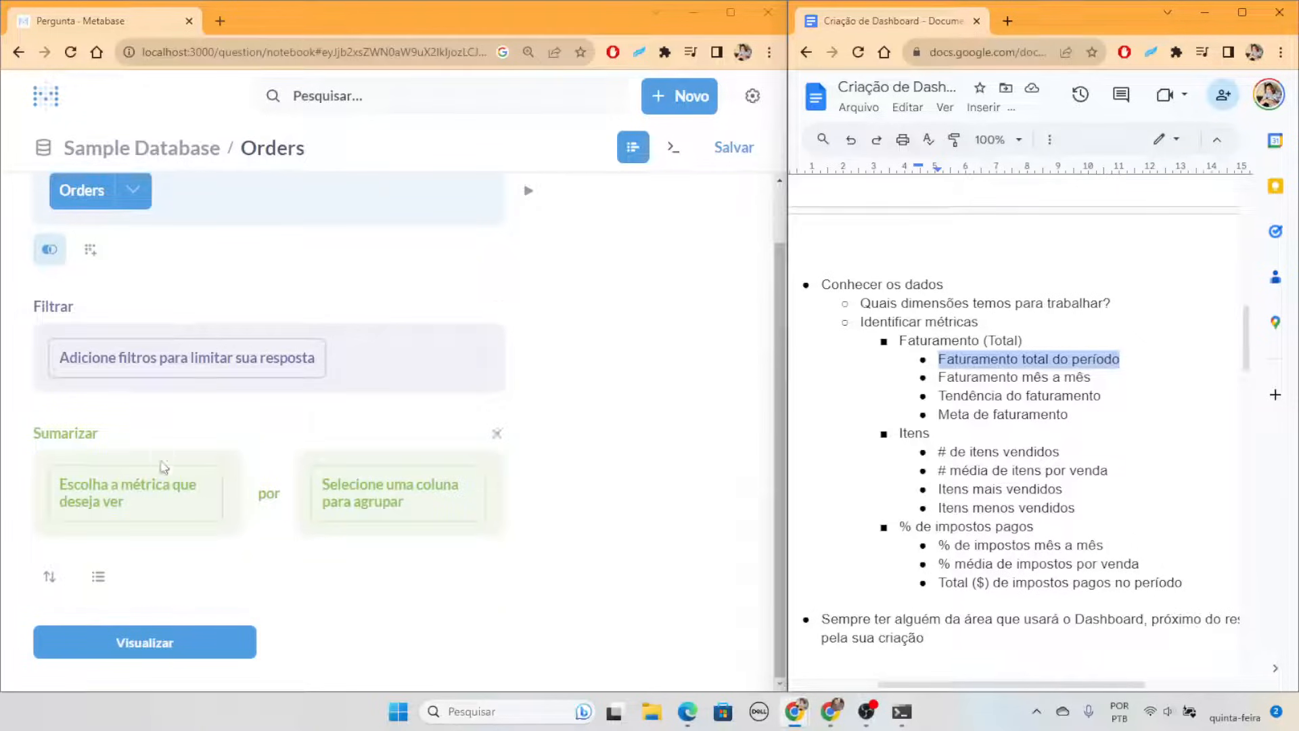
click(153, 515)
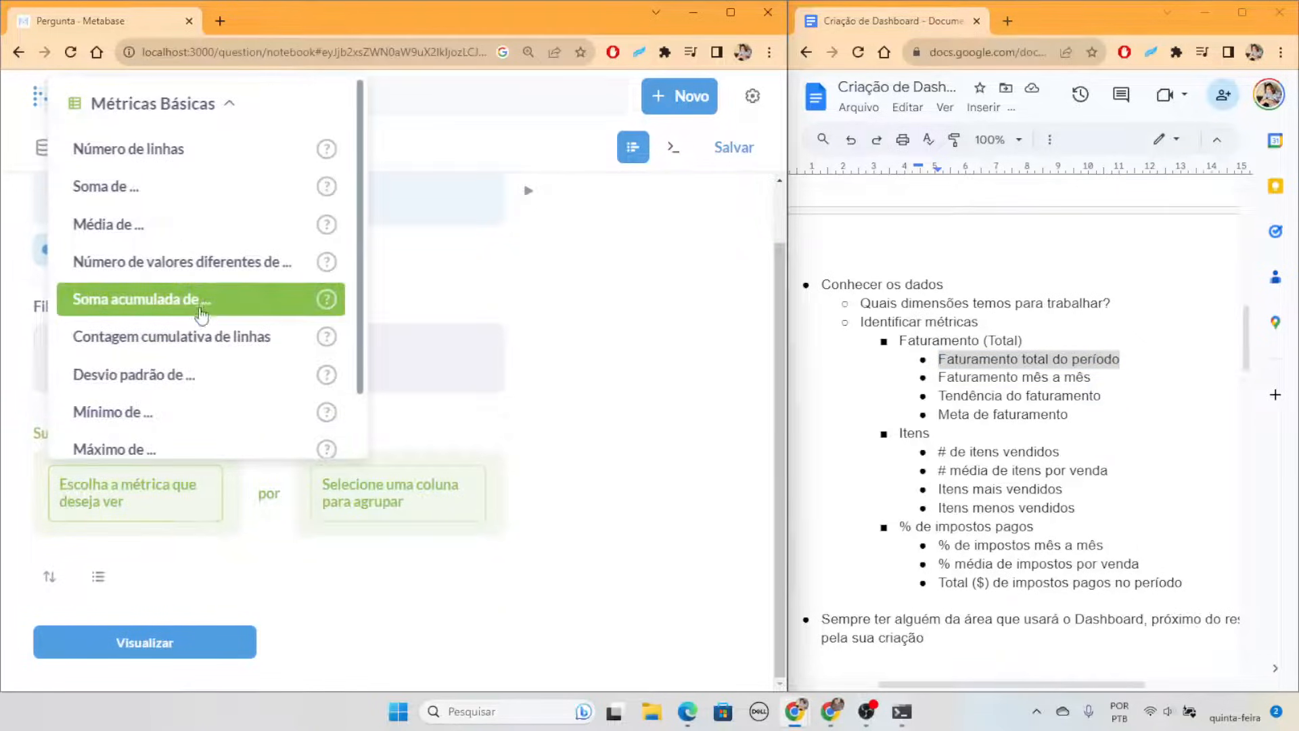
click(212, 196)
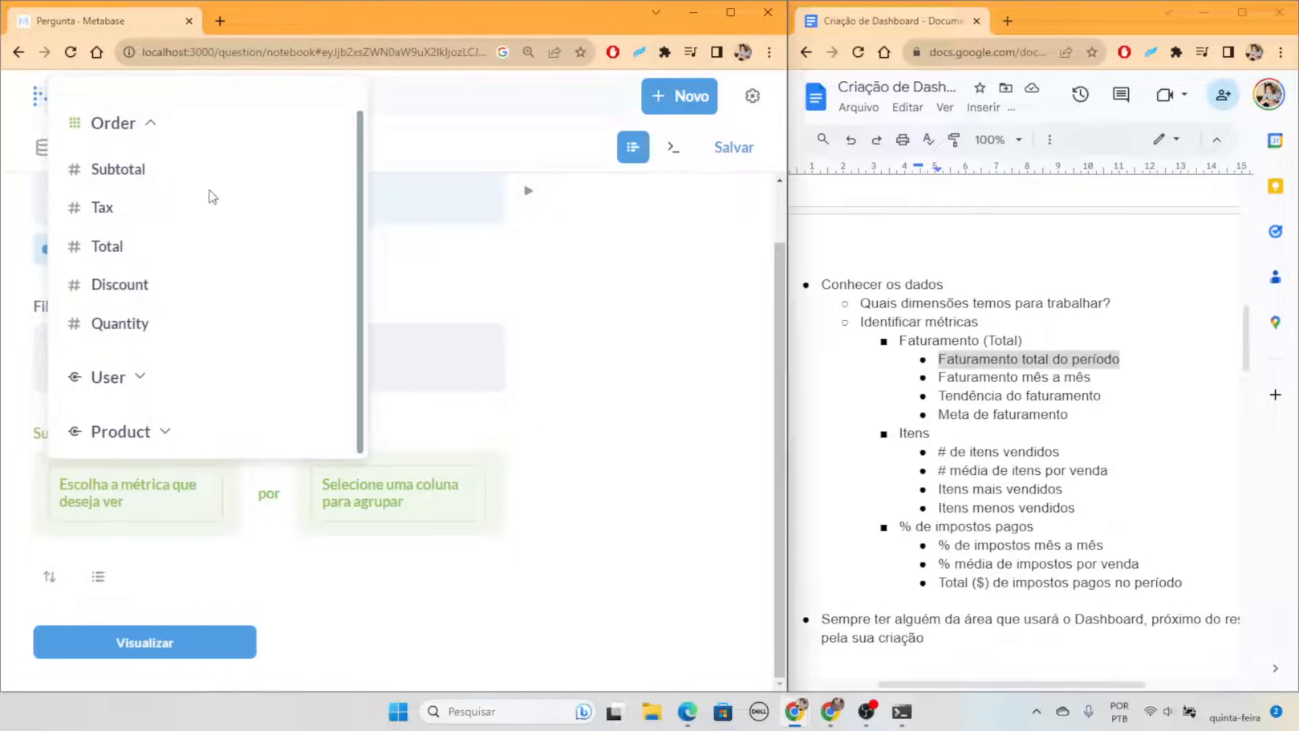
click(210, 254)
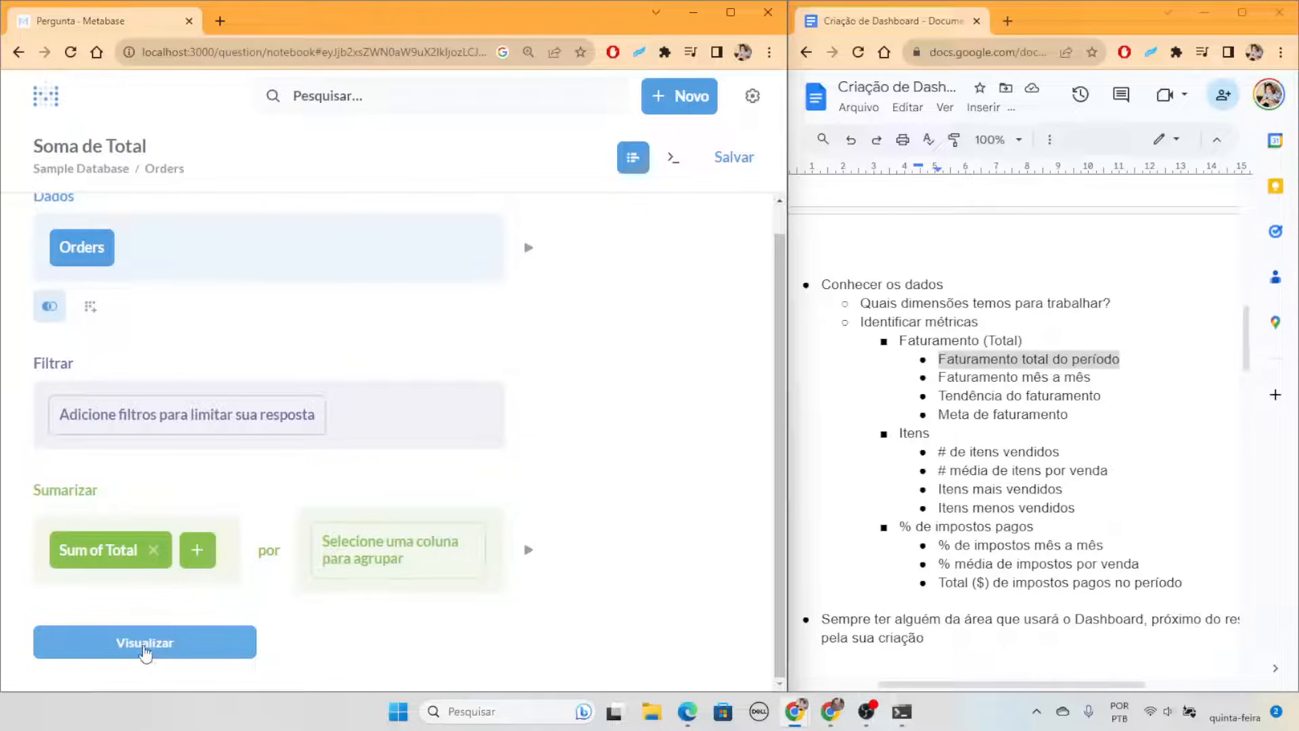
click(145, 646)
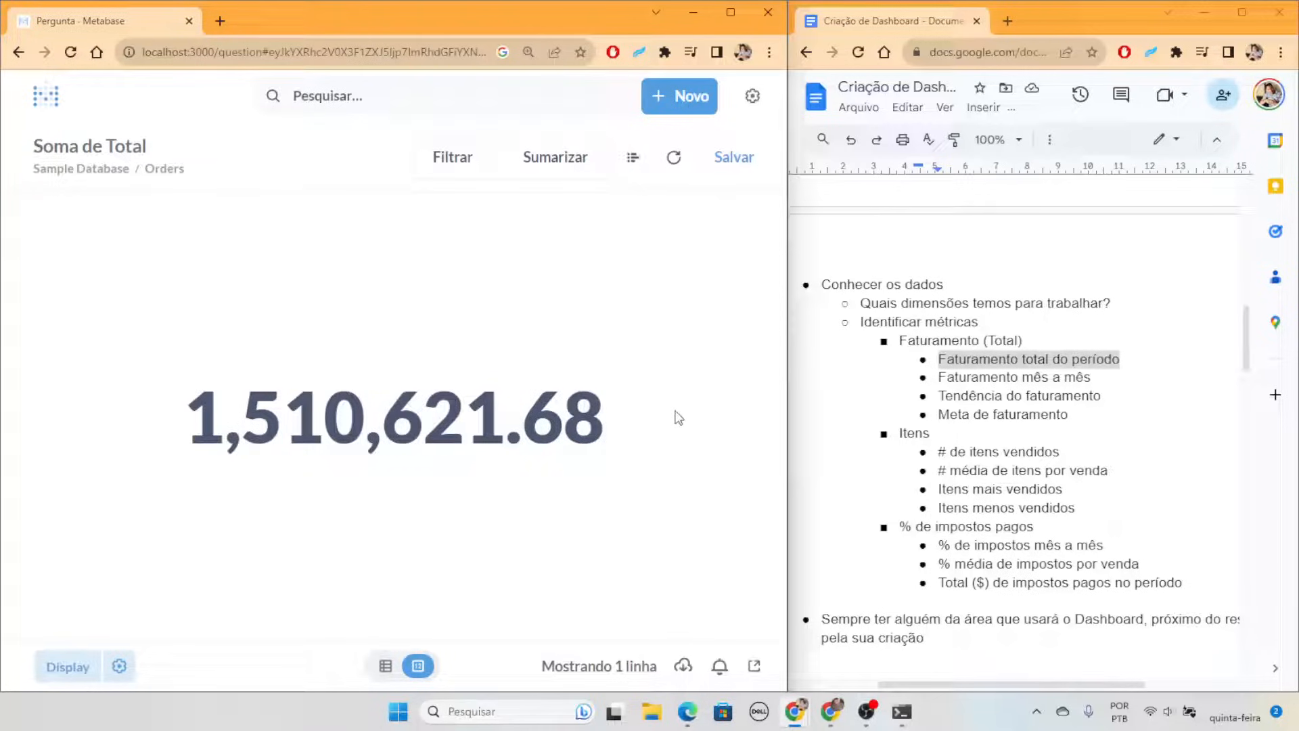
Examine the "Faturamento total do período" metric in the notes against the visualized sum
click(1080, 372)
drag(1121, 360, 1025, 360)
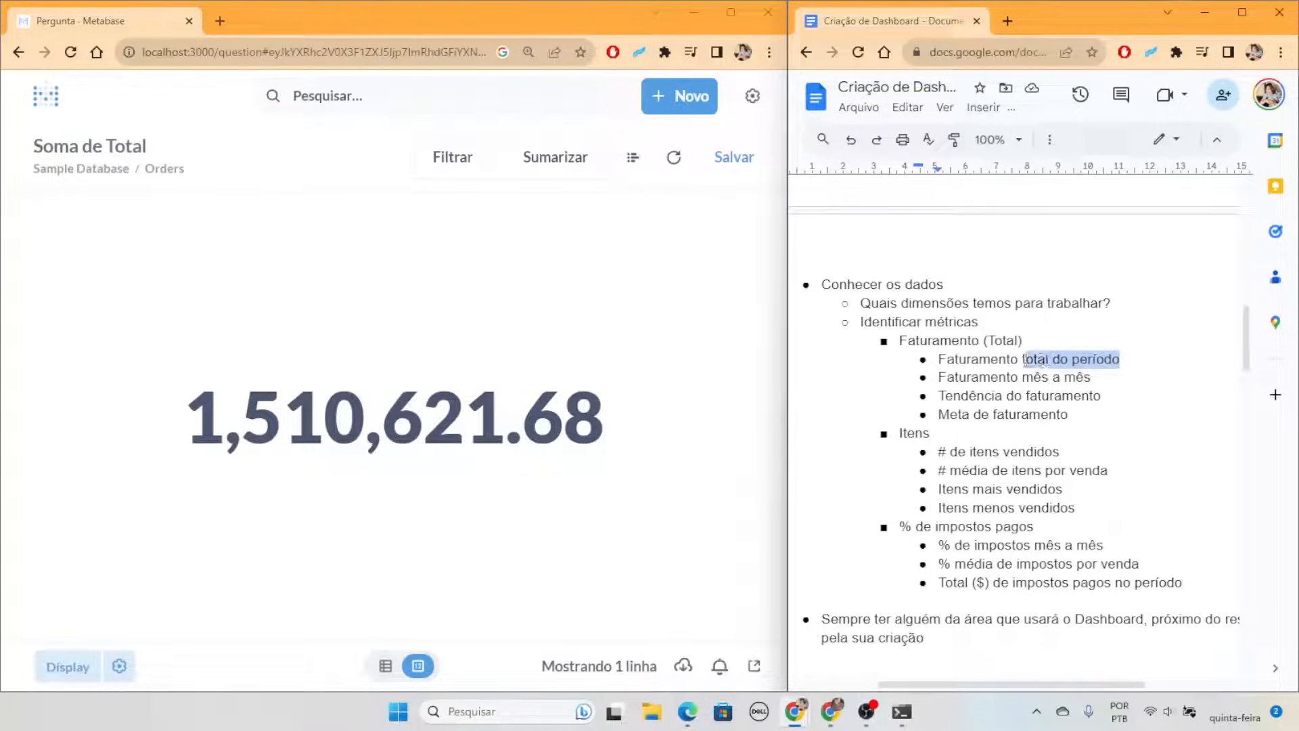
click(1138, 351)
drag(1136, 353, 1024, 358)
click(1134, 359)
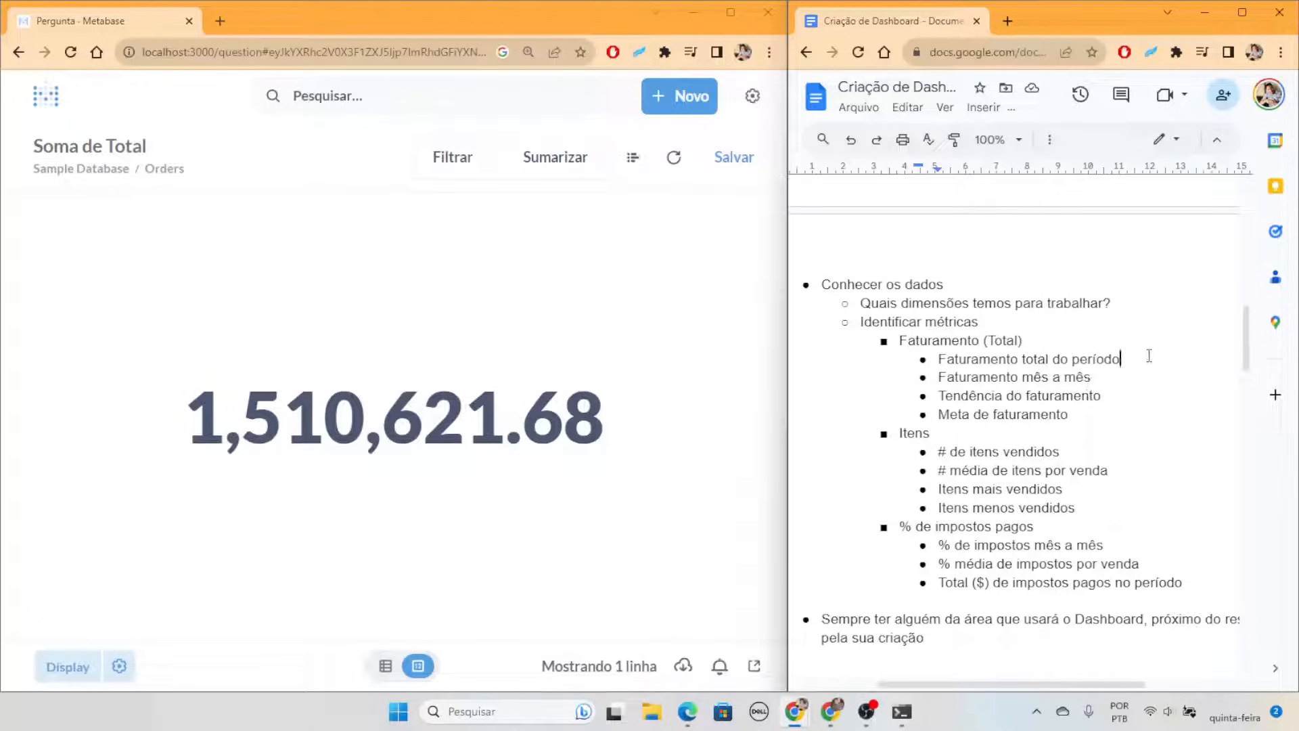
drag(1150, 355, 1018, 377)
click(531, 369)
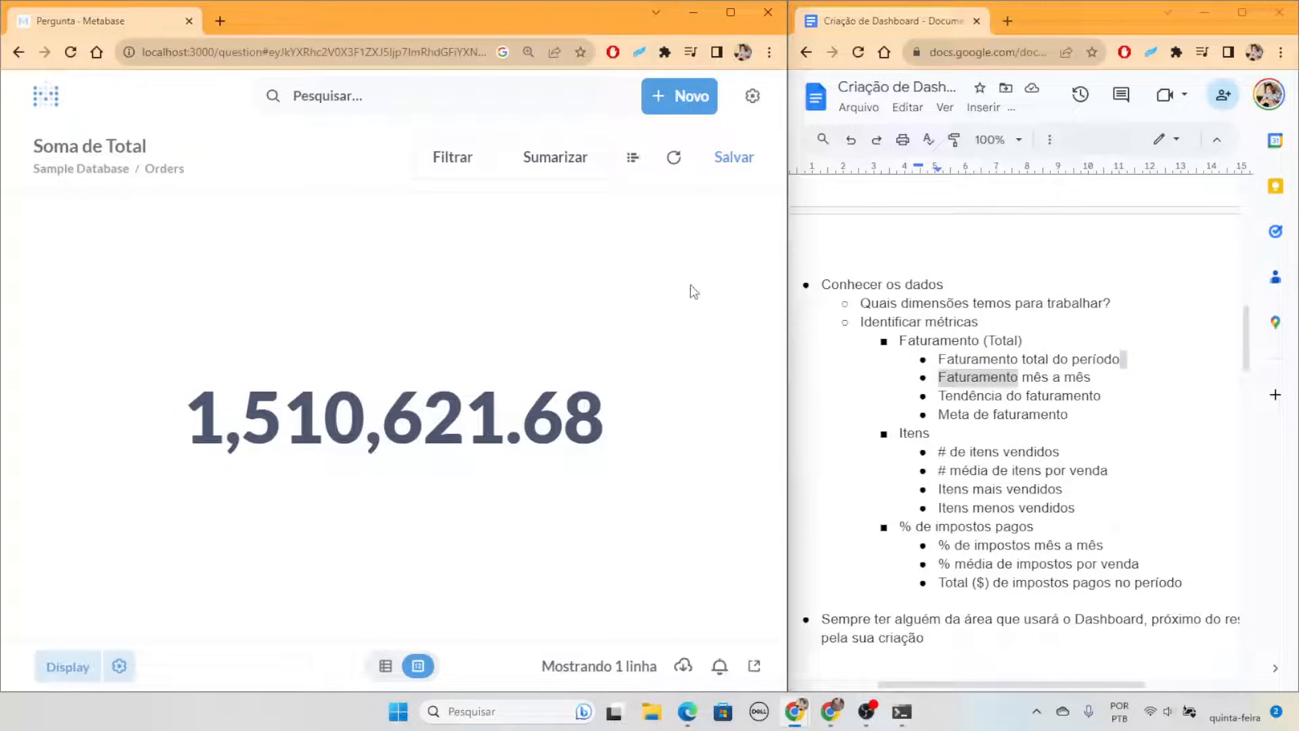
Save the question as "Faturamento total" in the Vendas collection without adding it to a dashboard
click(734, 157)
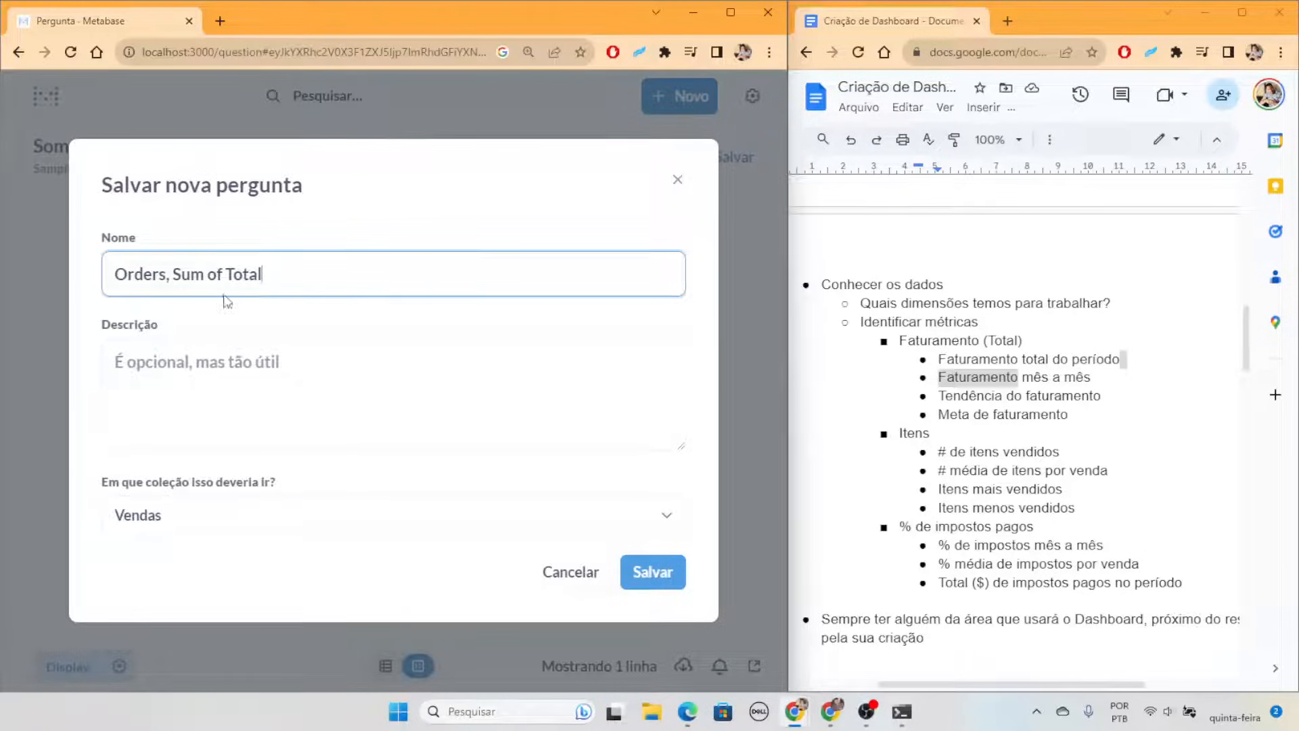
drag(270, 276, 70, 279)
text(Fau)
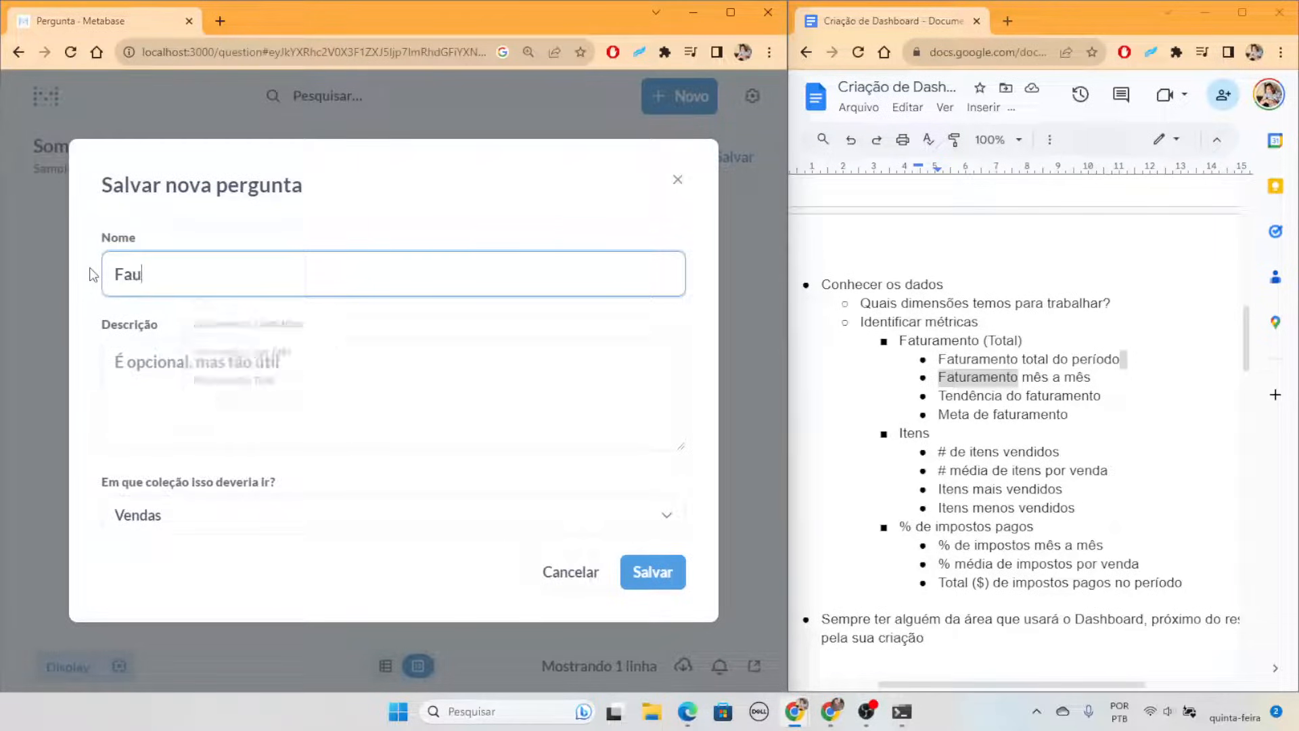
key(BackSpace)
text(turamento total)
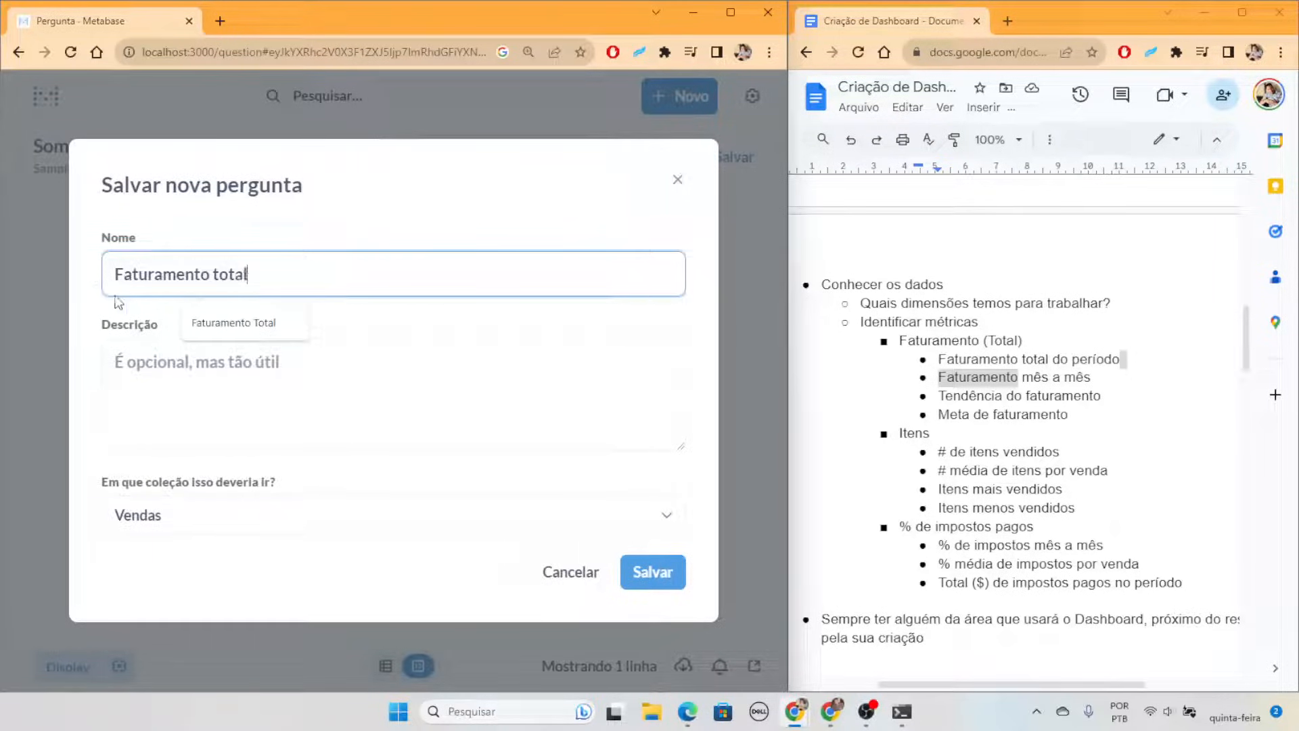
click(318, 523)
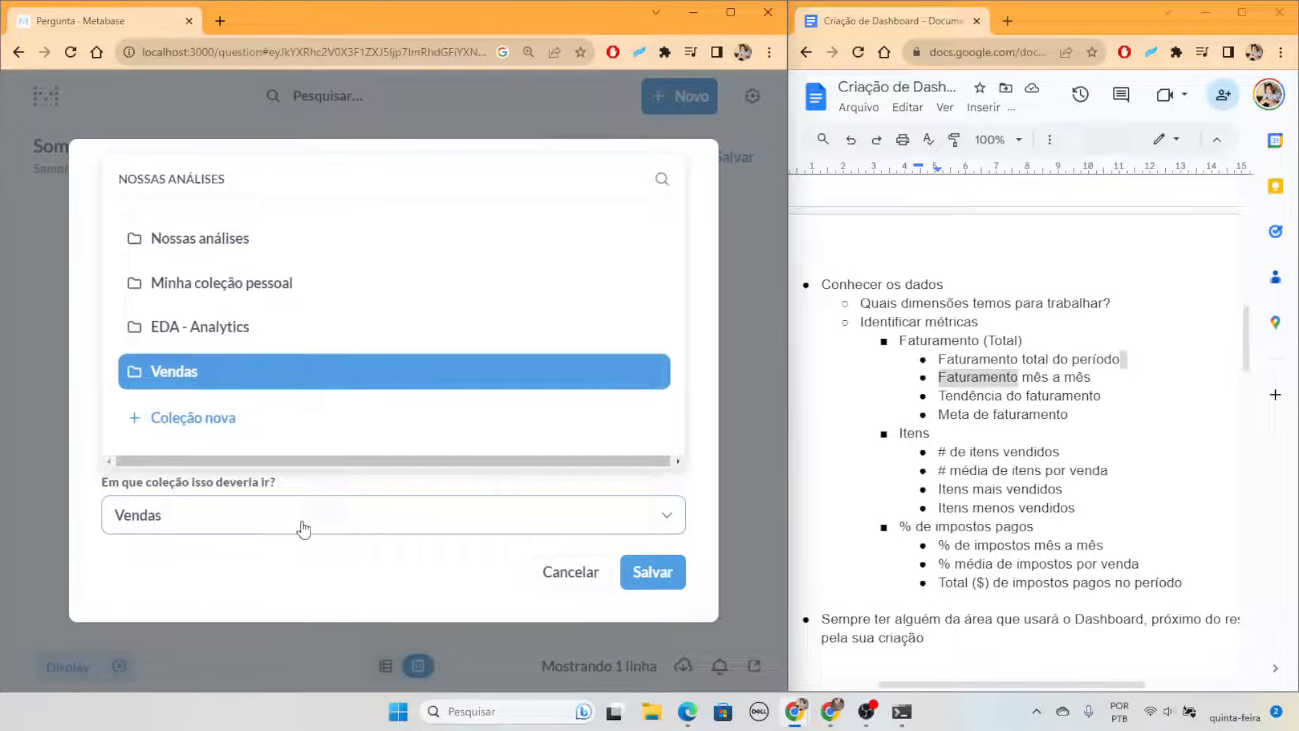
click(298, 382)
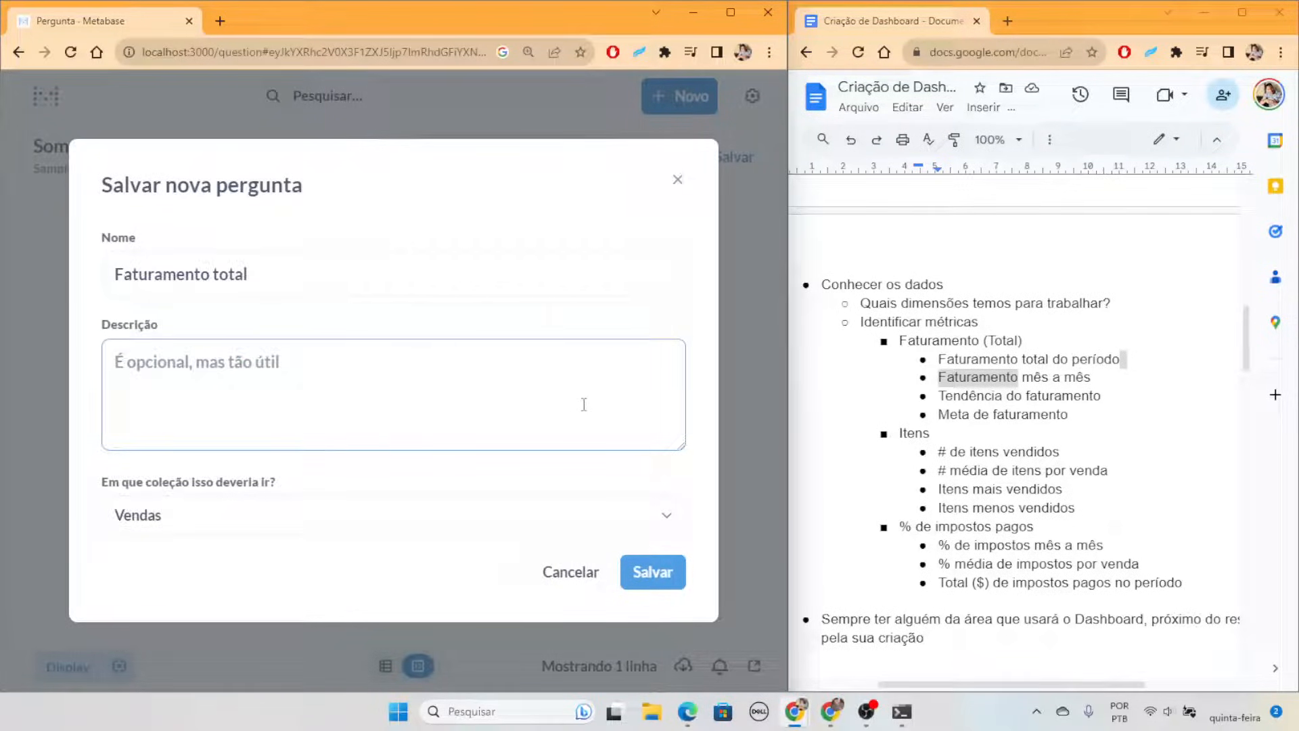
click(652, 574)
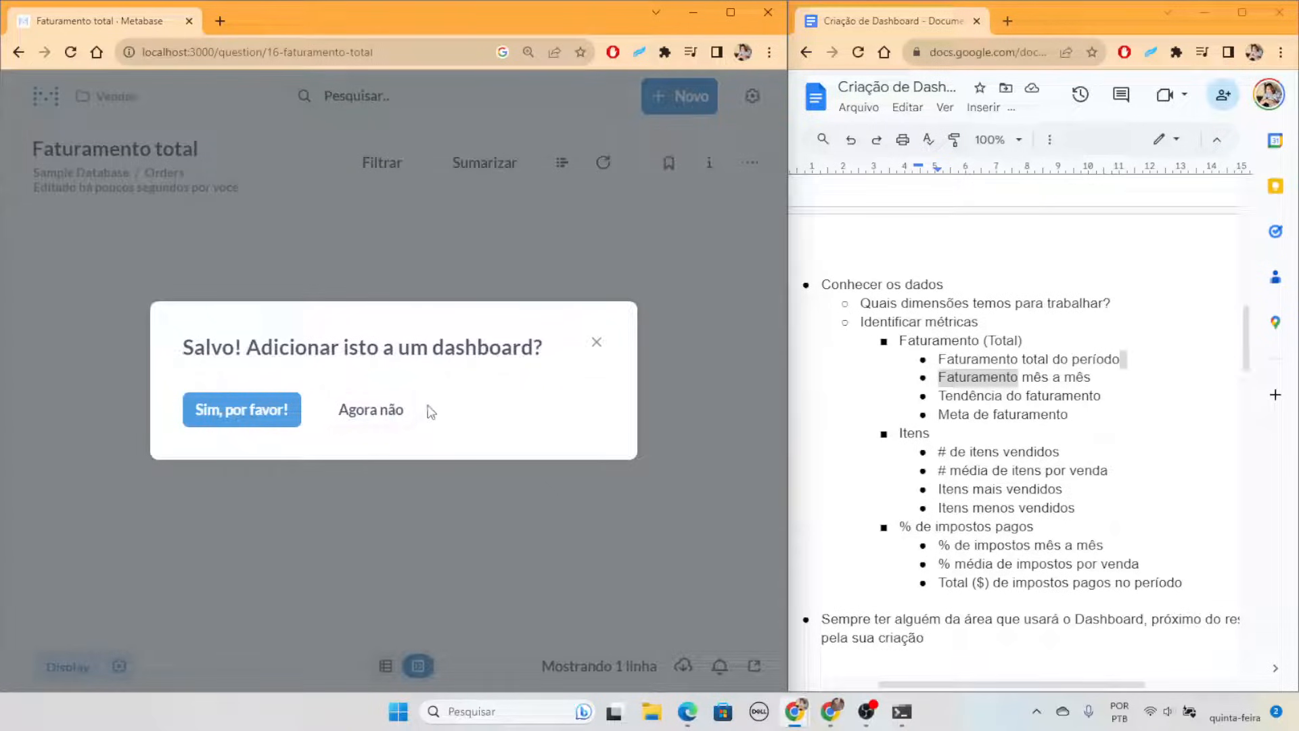
click(597, 342)
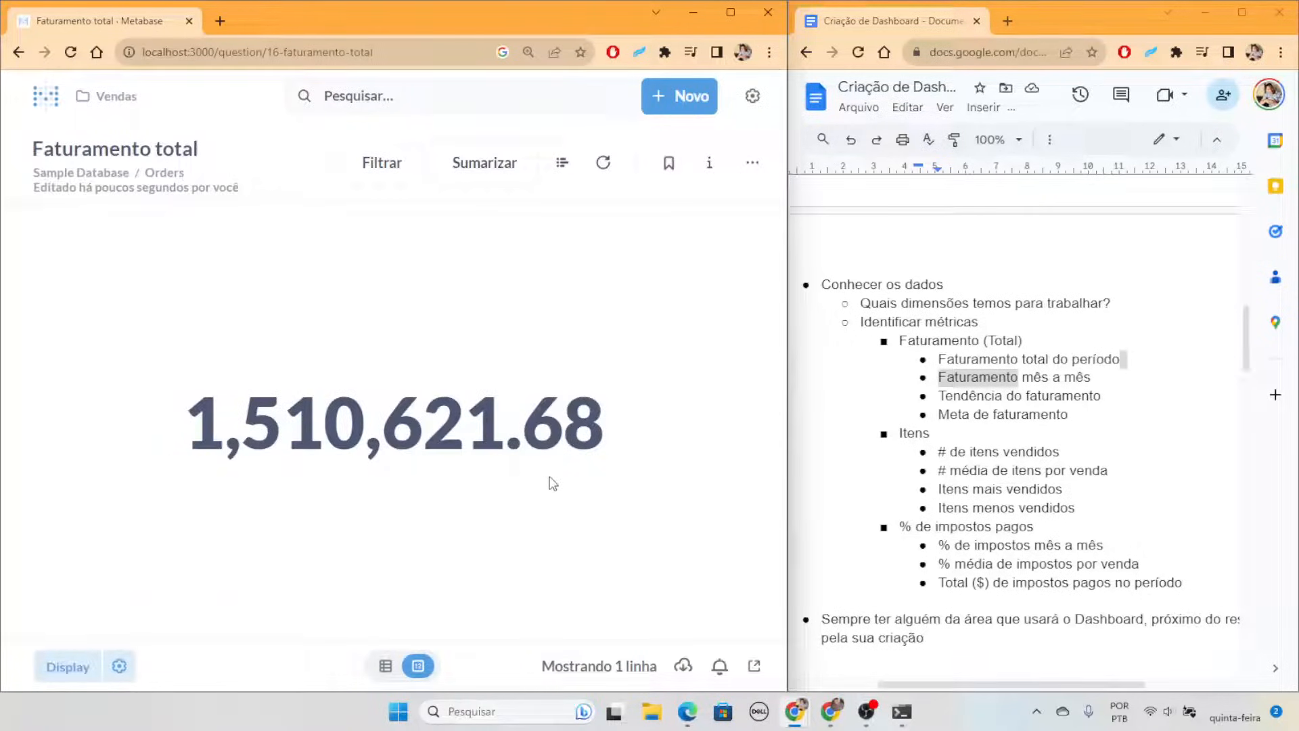
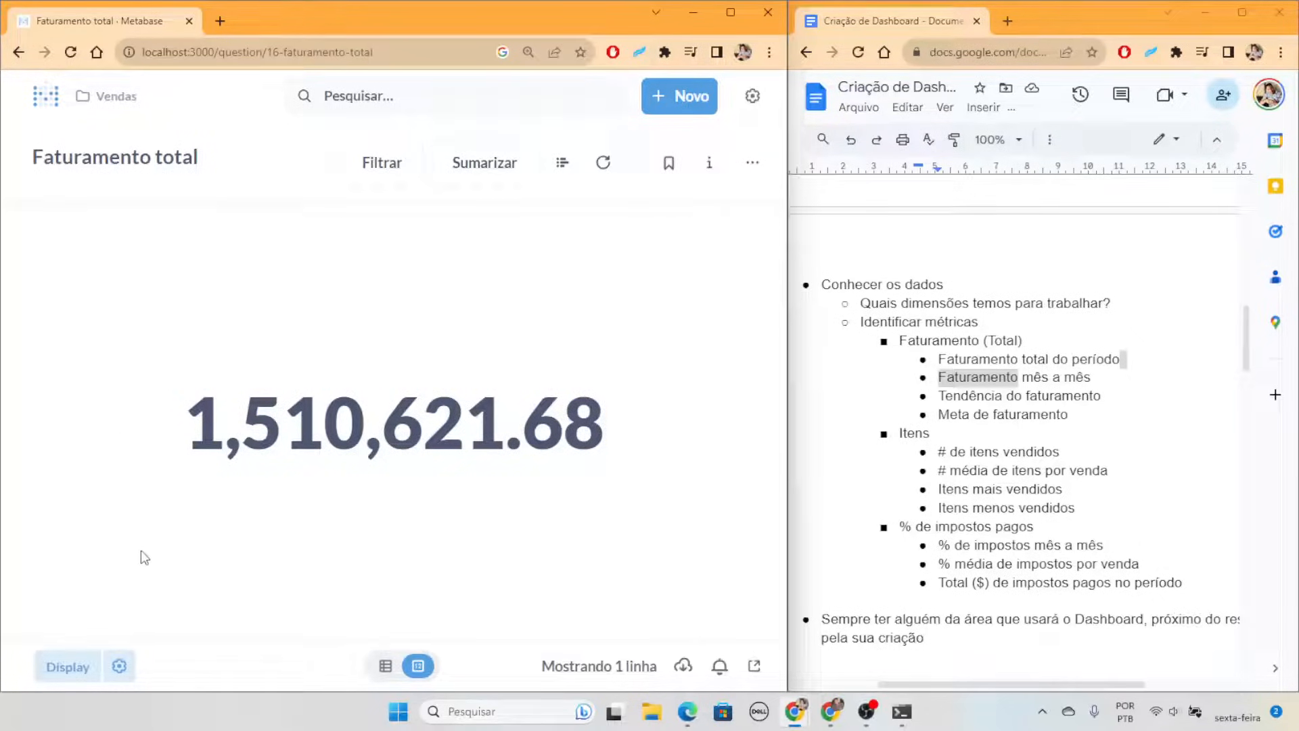
Format the total with the 100.000,00 separator style and set its number style to Moeda
click(121, 670)
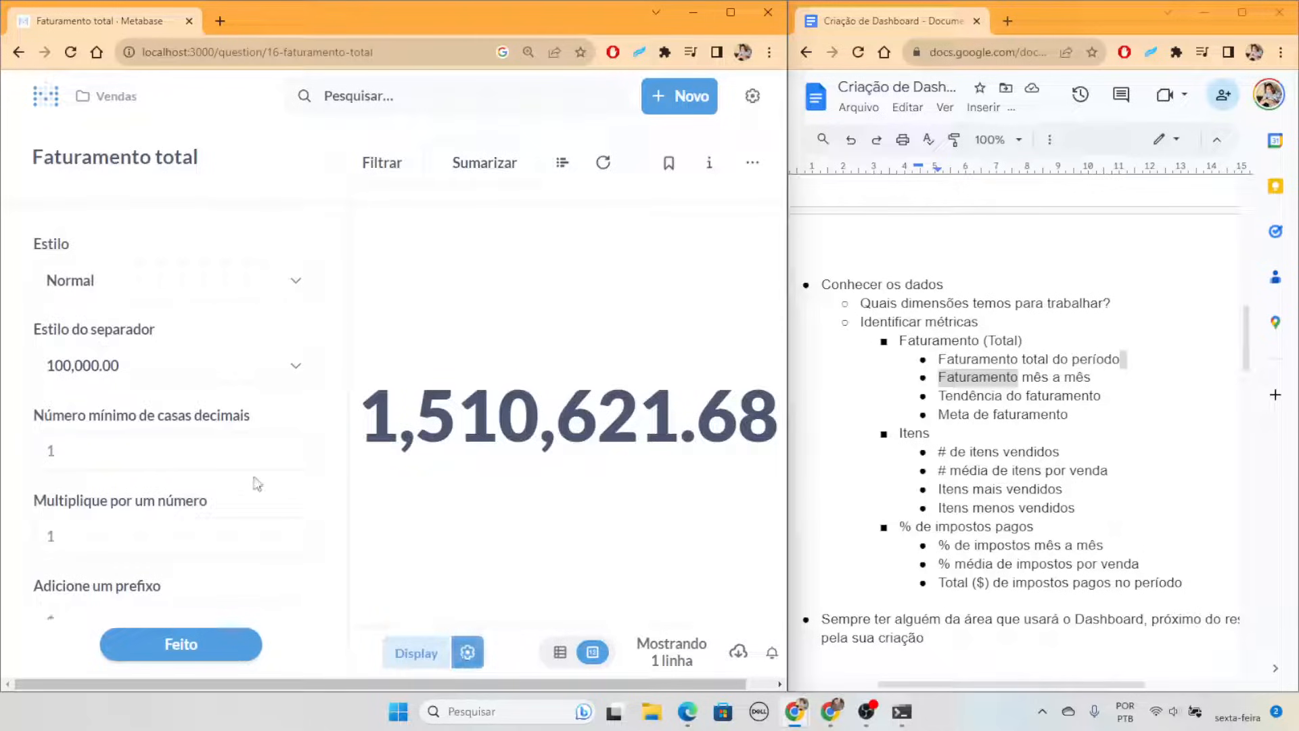
click(165, 374)
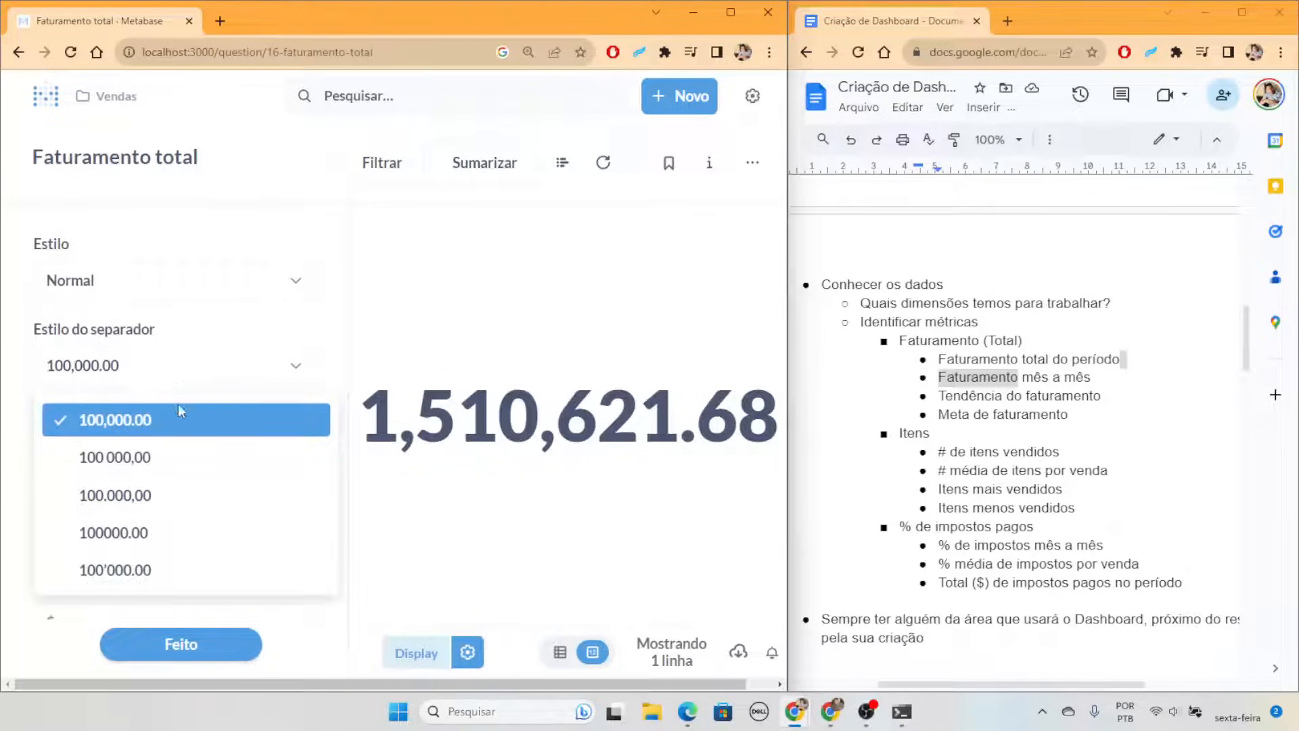
click(174, 504)
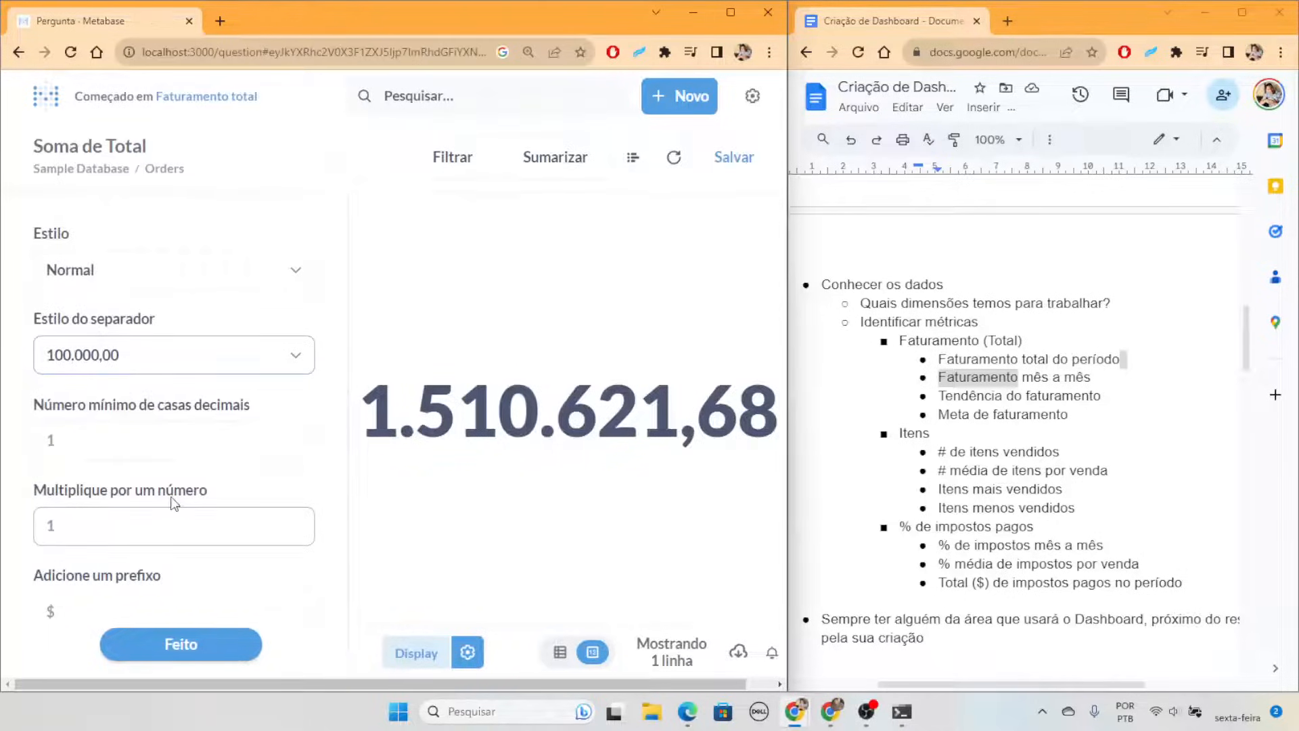
click(140, 285)
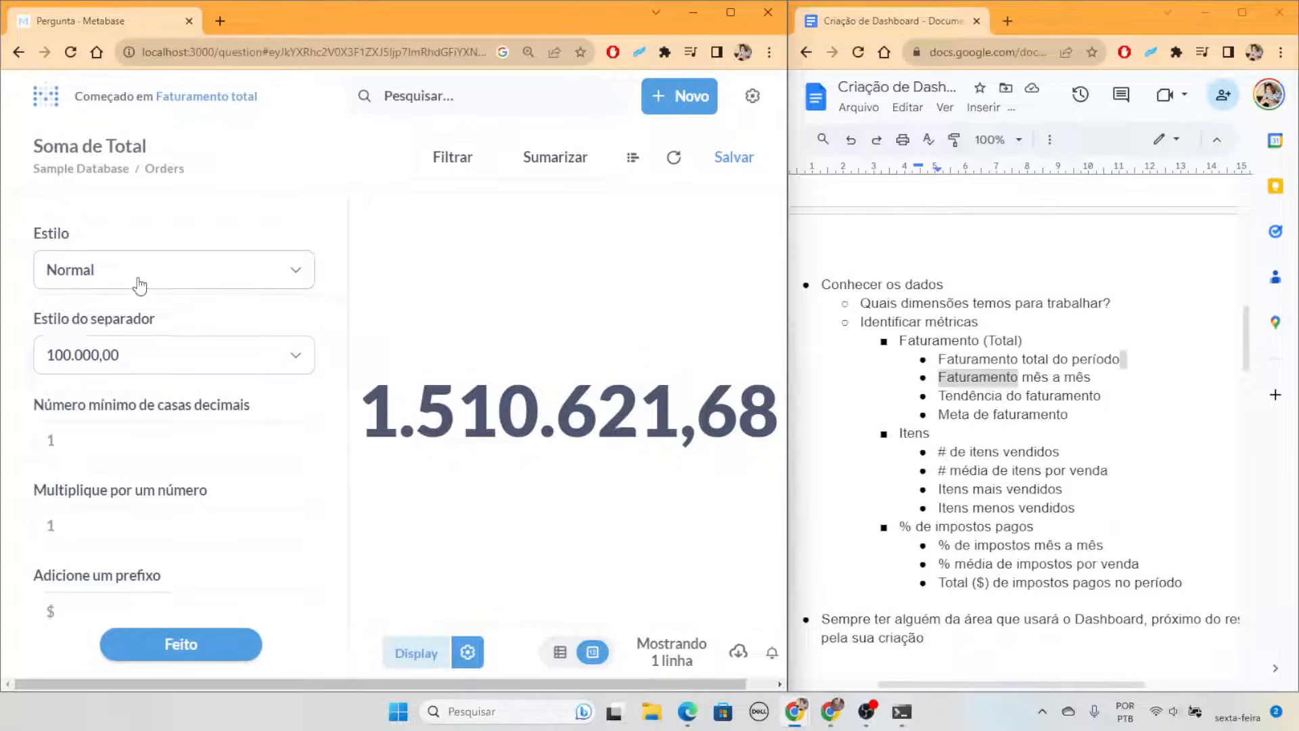
click(160, 440)
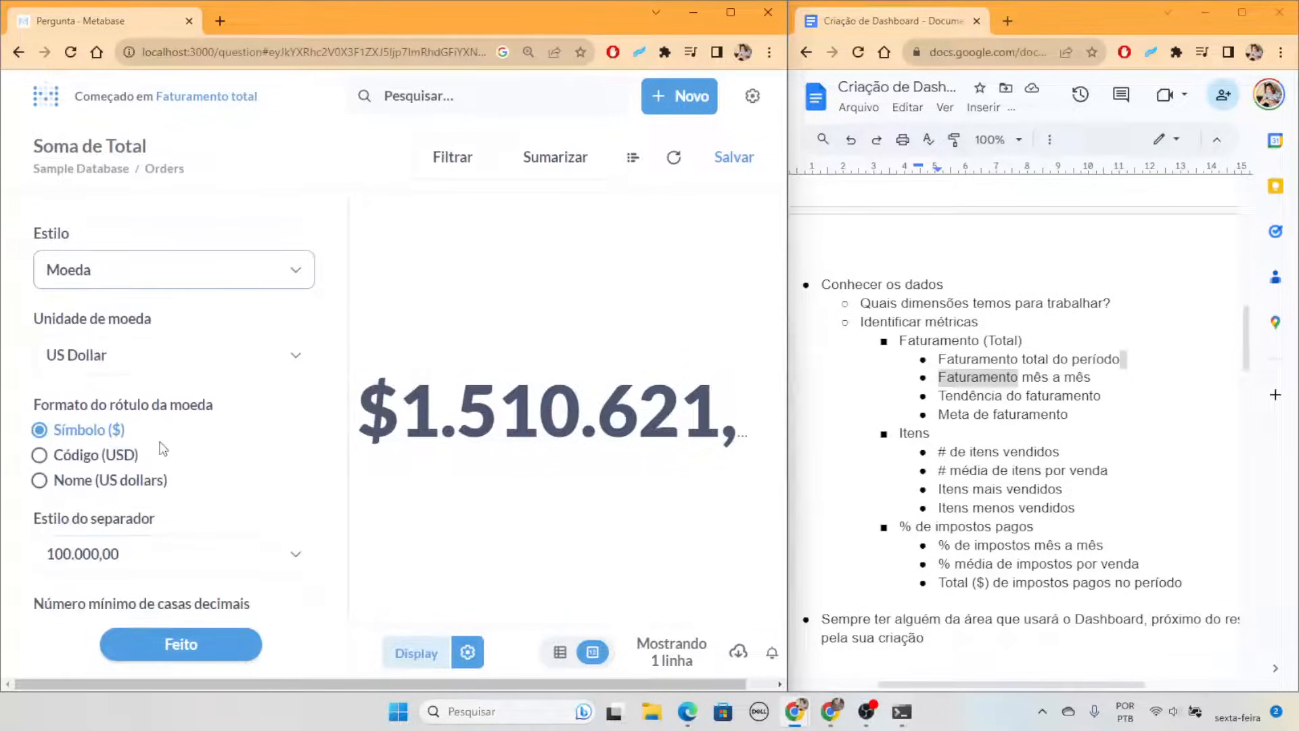
Set the currency unit to Brazilian Real and save the changes over the original "Faturamento total" question
click(151, 360)
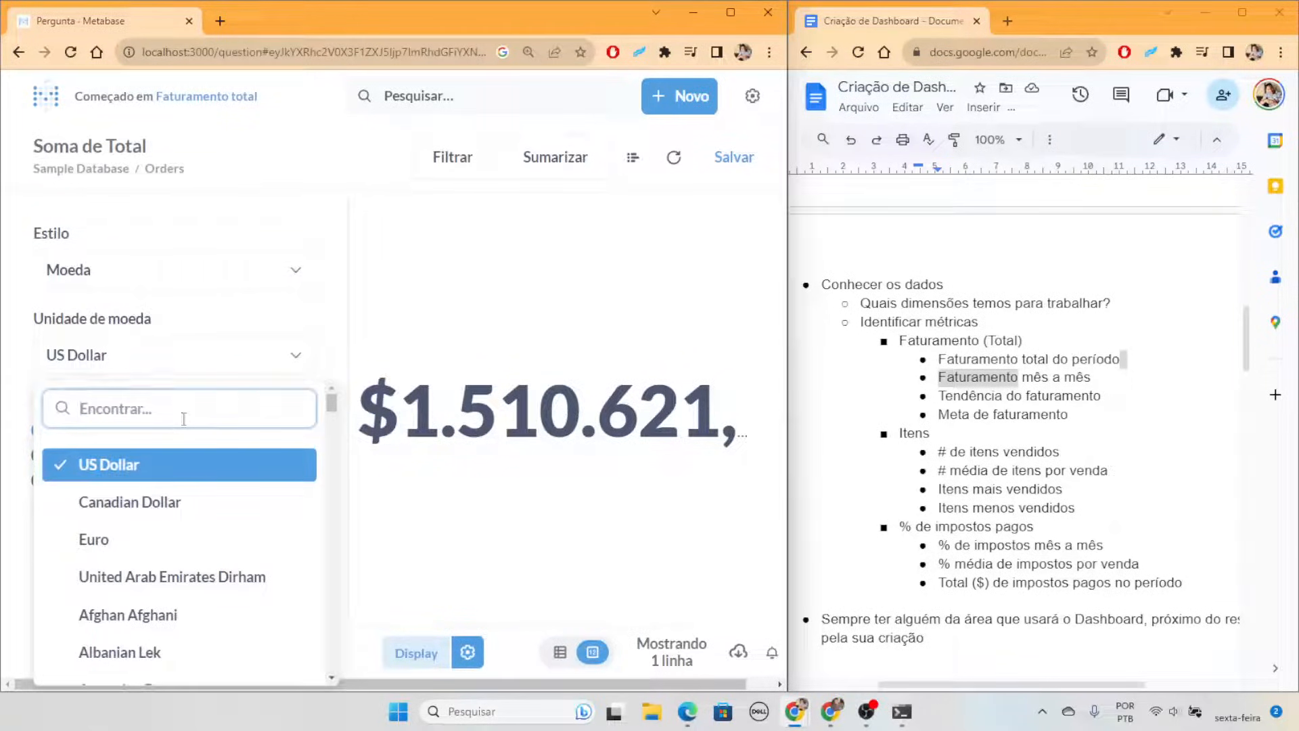
text(Bra)
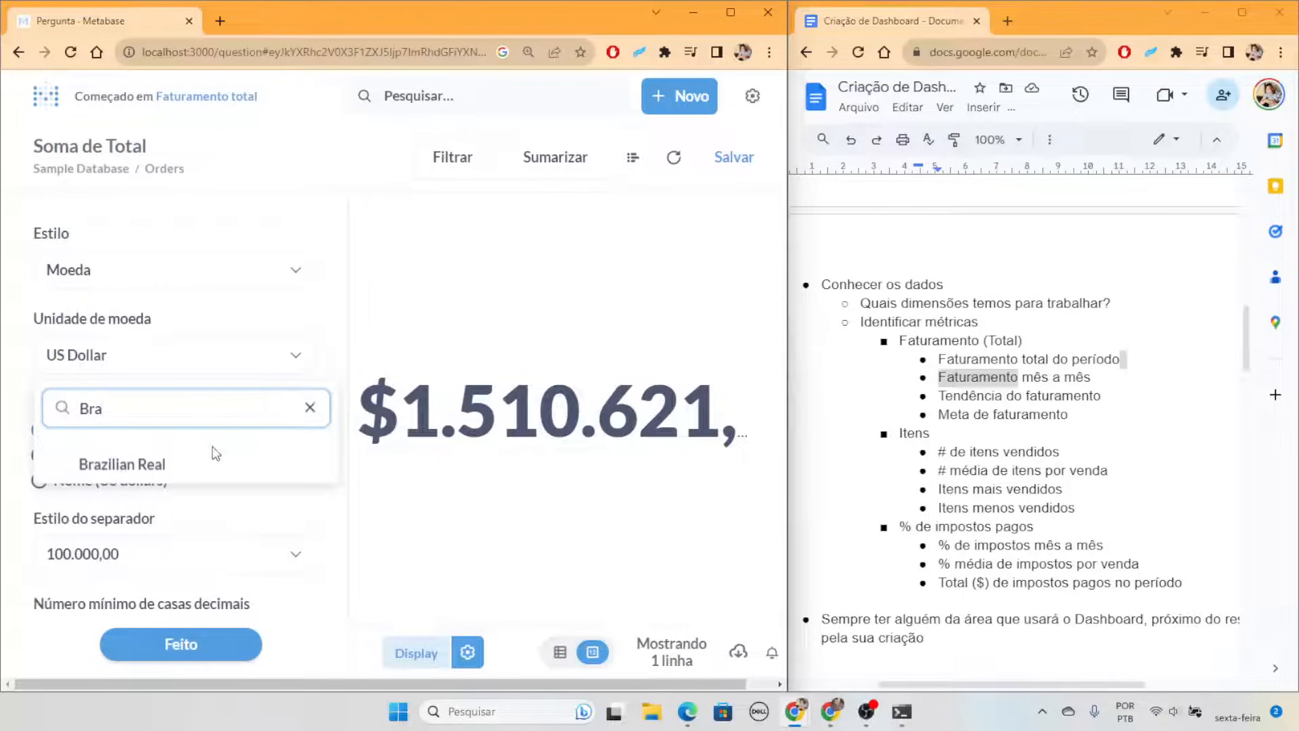
click(210, 465)
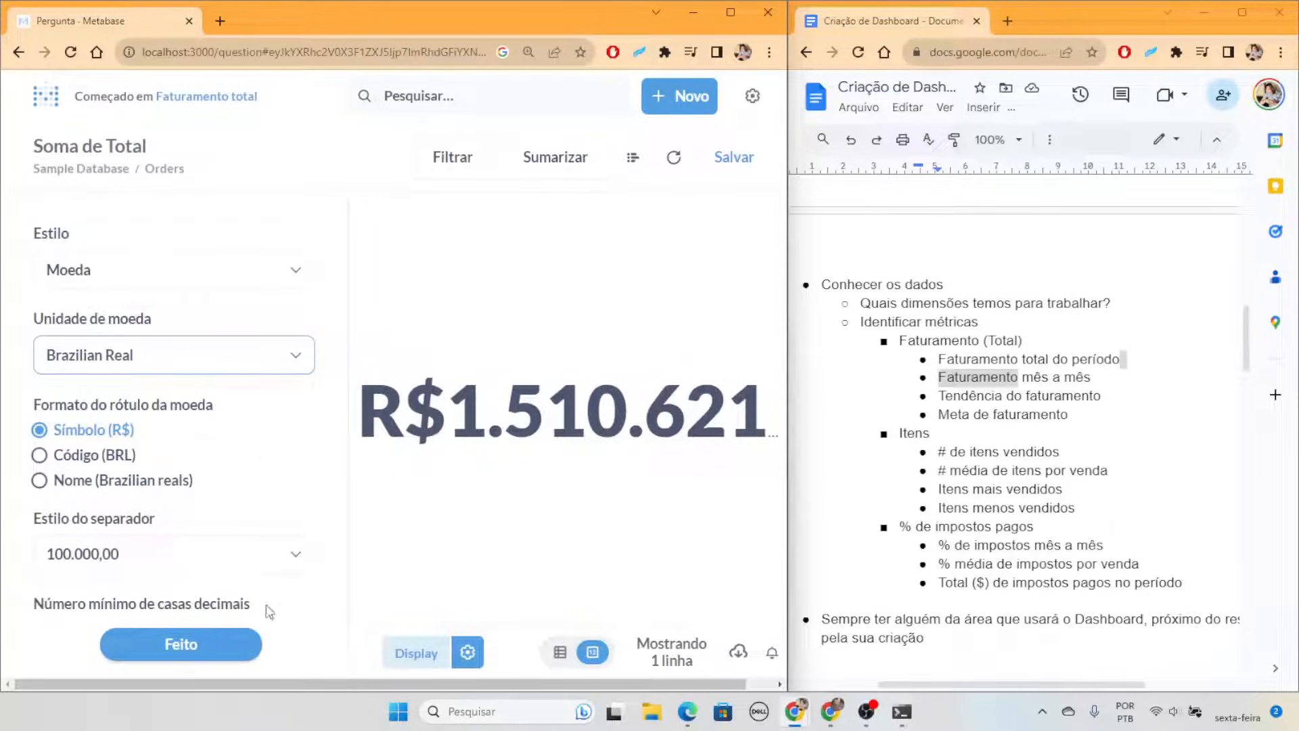
click(183, 645)
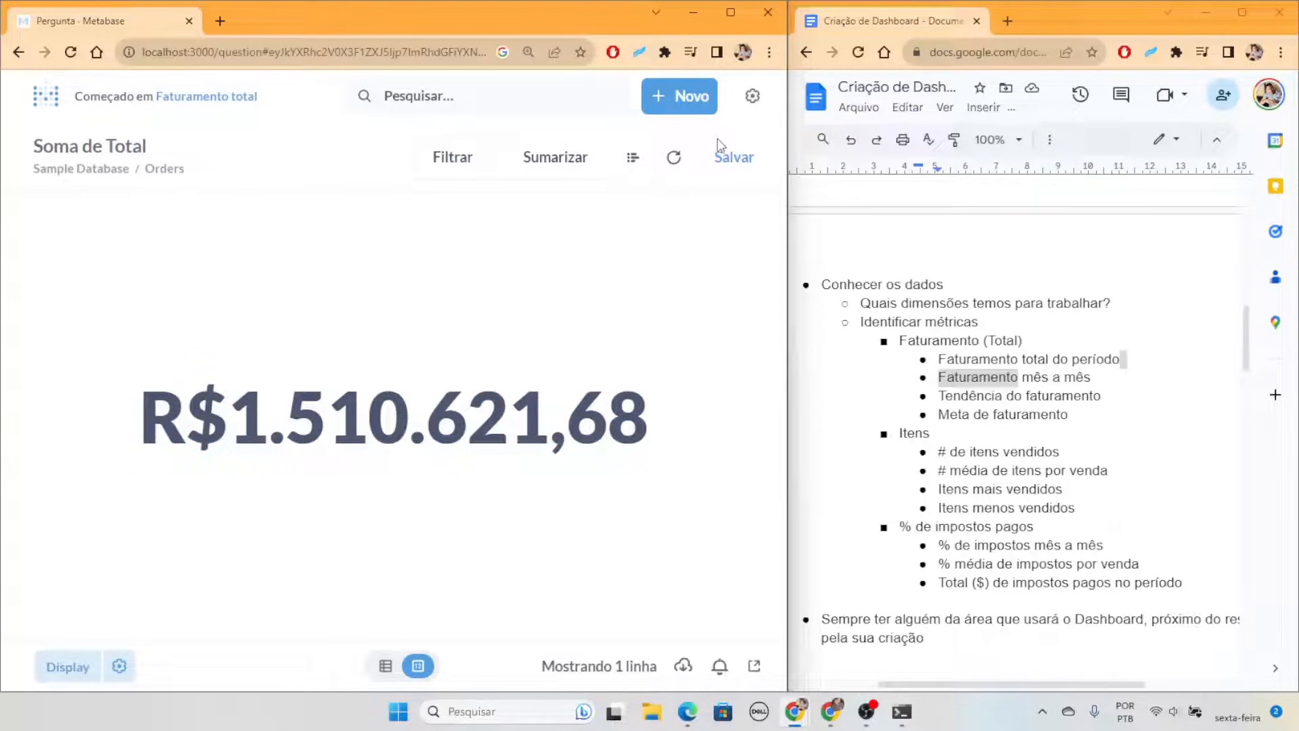
click(737, 158)
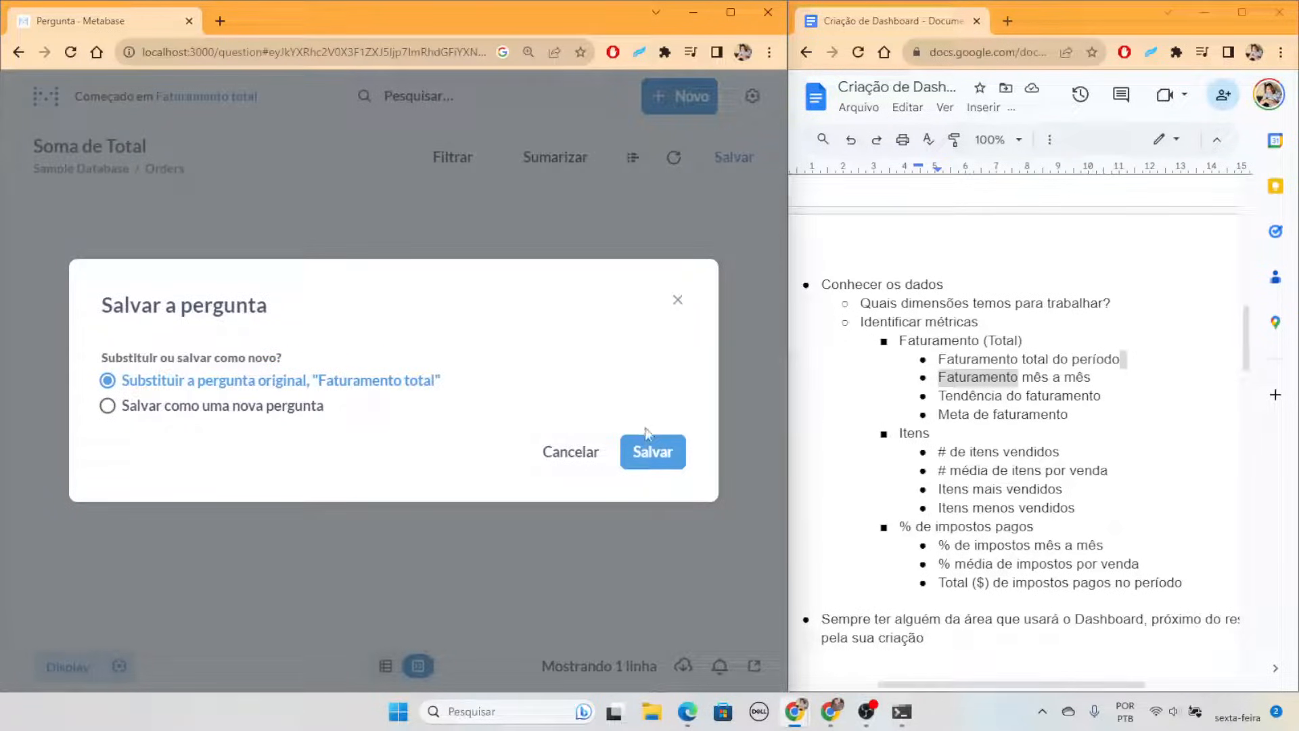
click(651, 464)
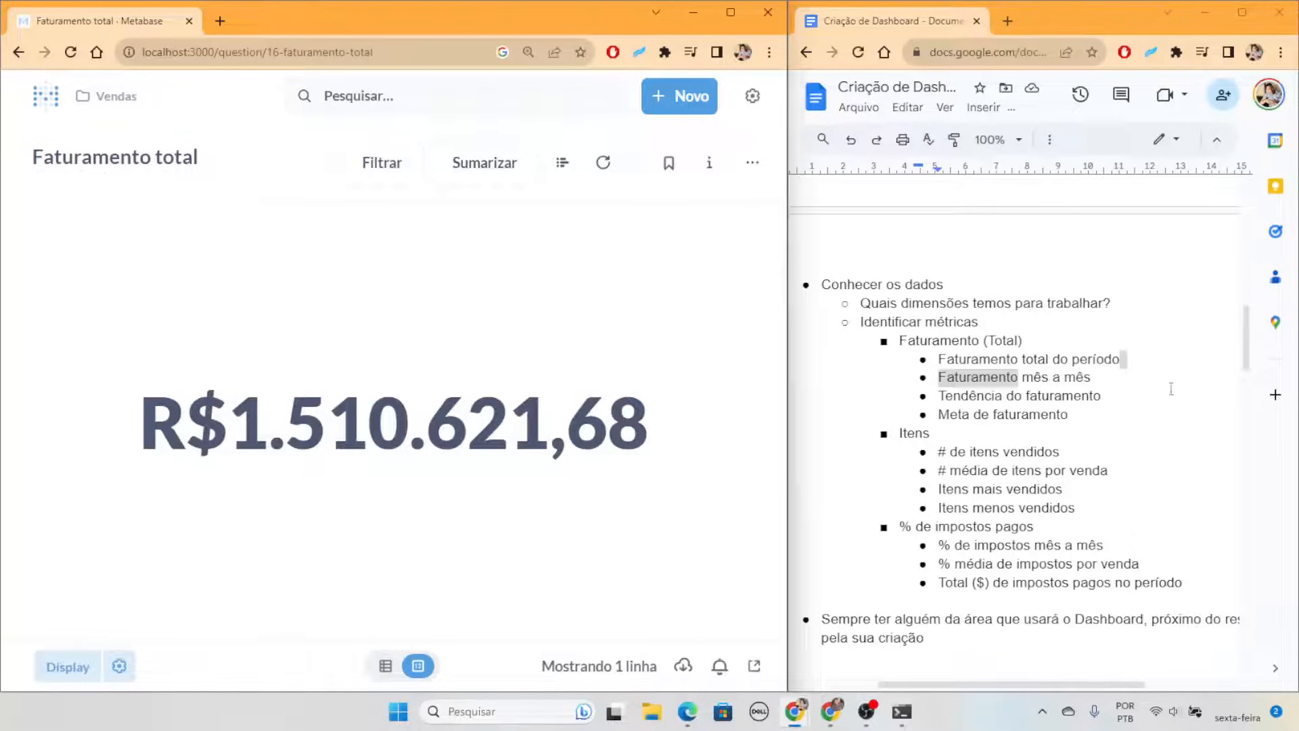
Start a new question from Sample Database's Orders table for the "Faturamento mês a mês" metric in the notes
click(1120, 370)
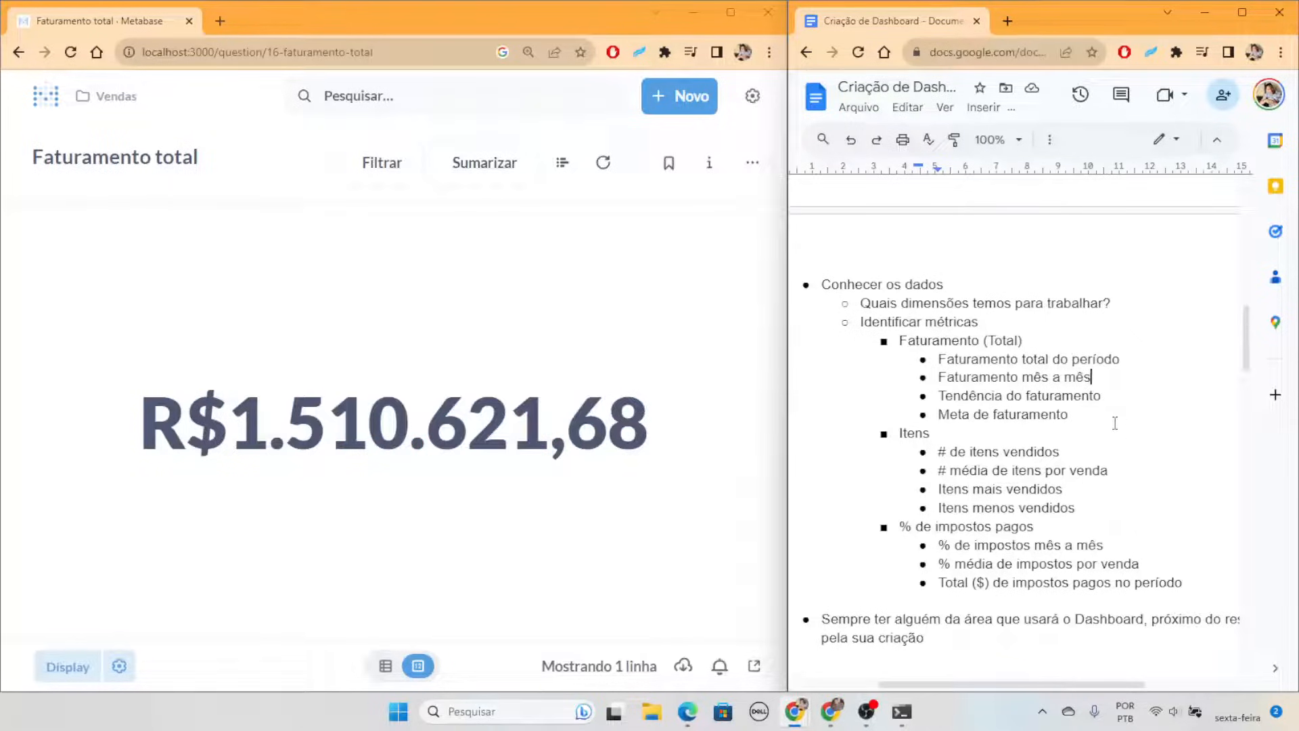
click(674, 109)
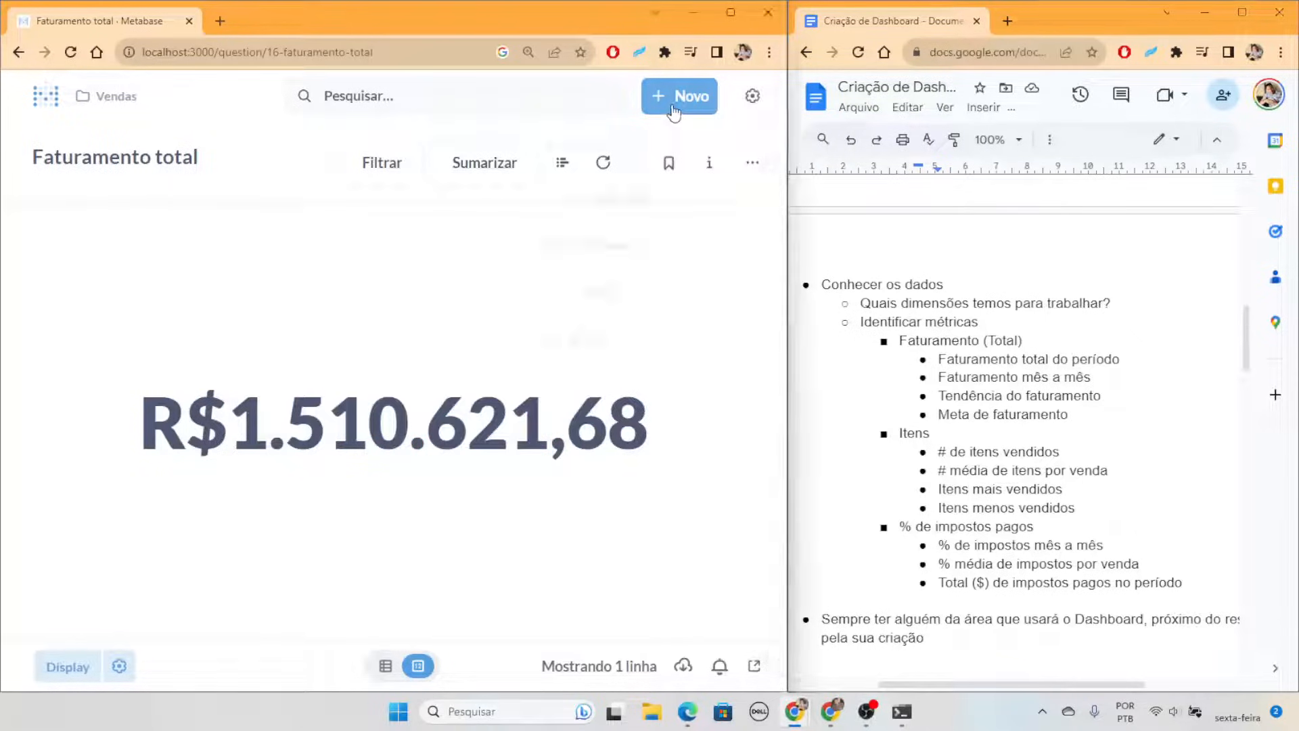
click(643, 159)
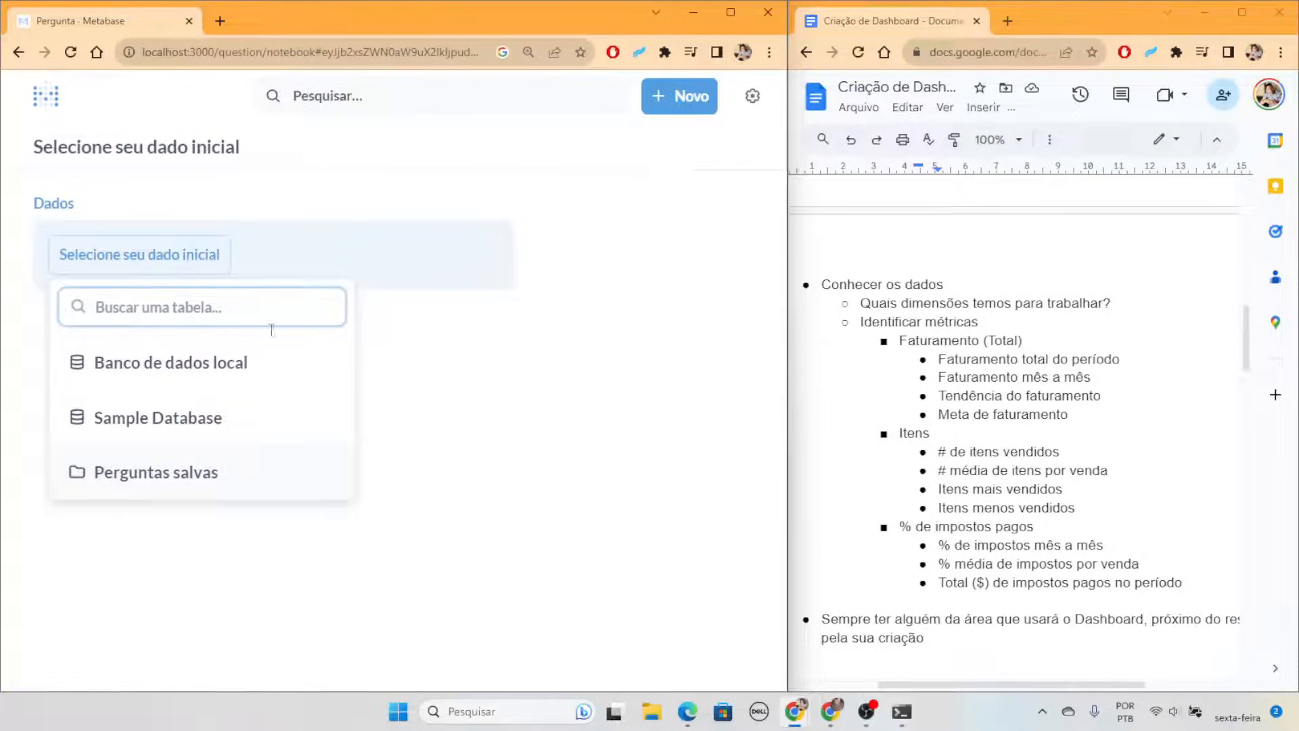
click(178, 423)
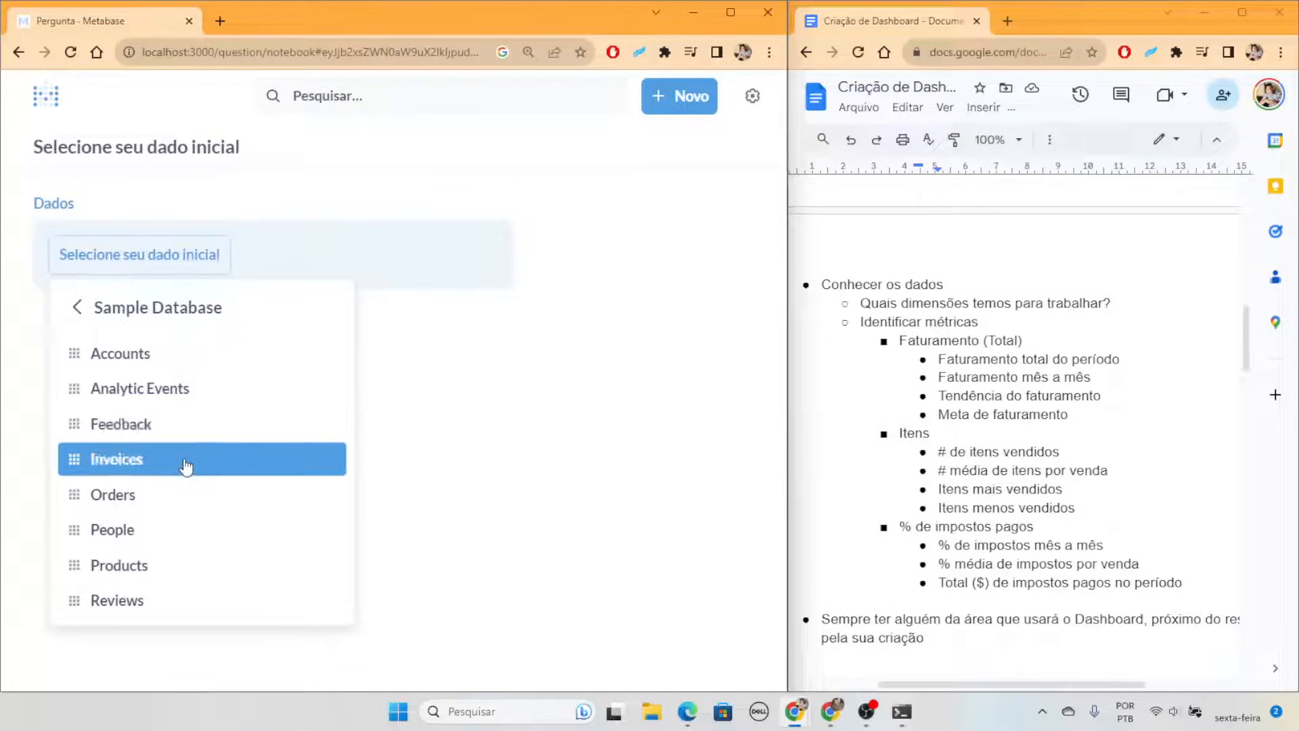
click(197, 509)
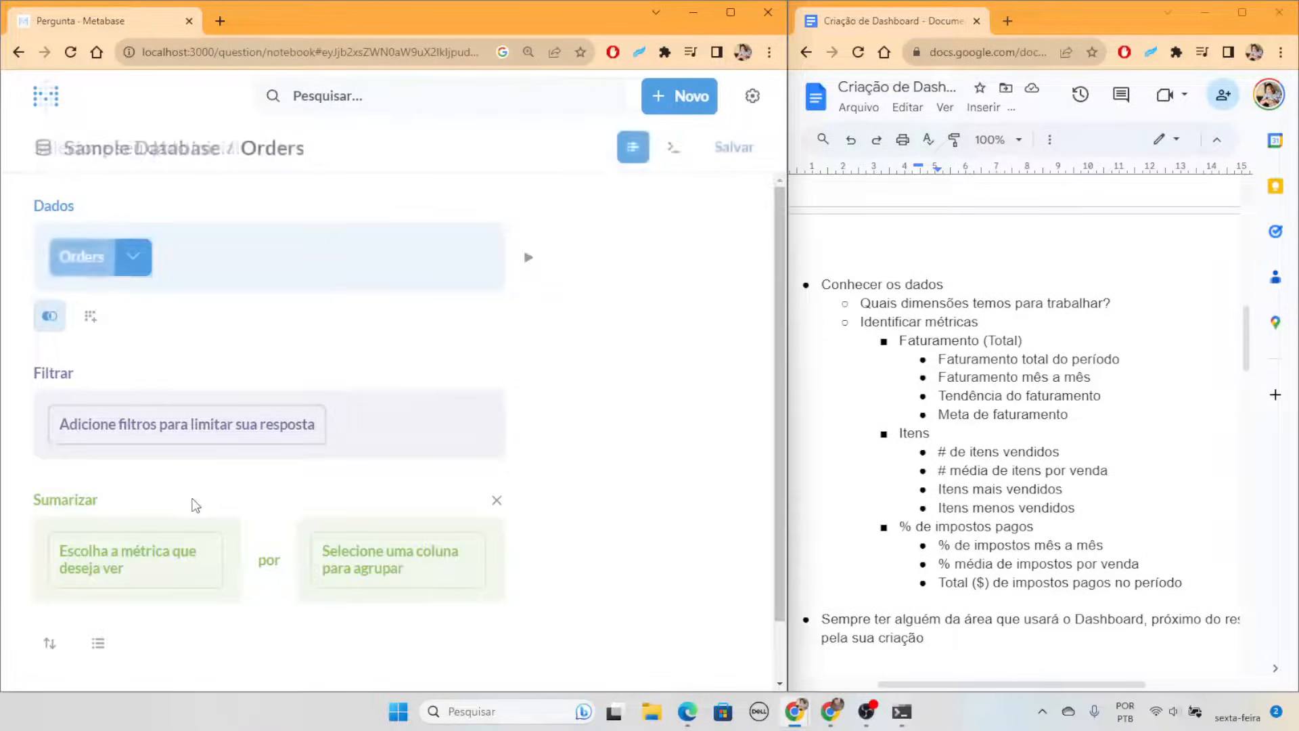
Summarize the Orders data by the sum of Total and open the choice of grouping column
click(136, 561)
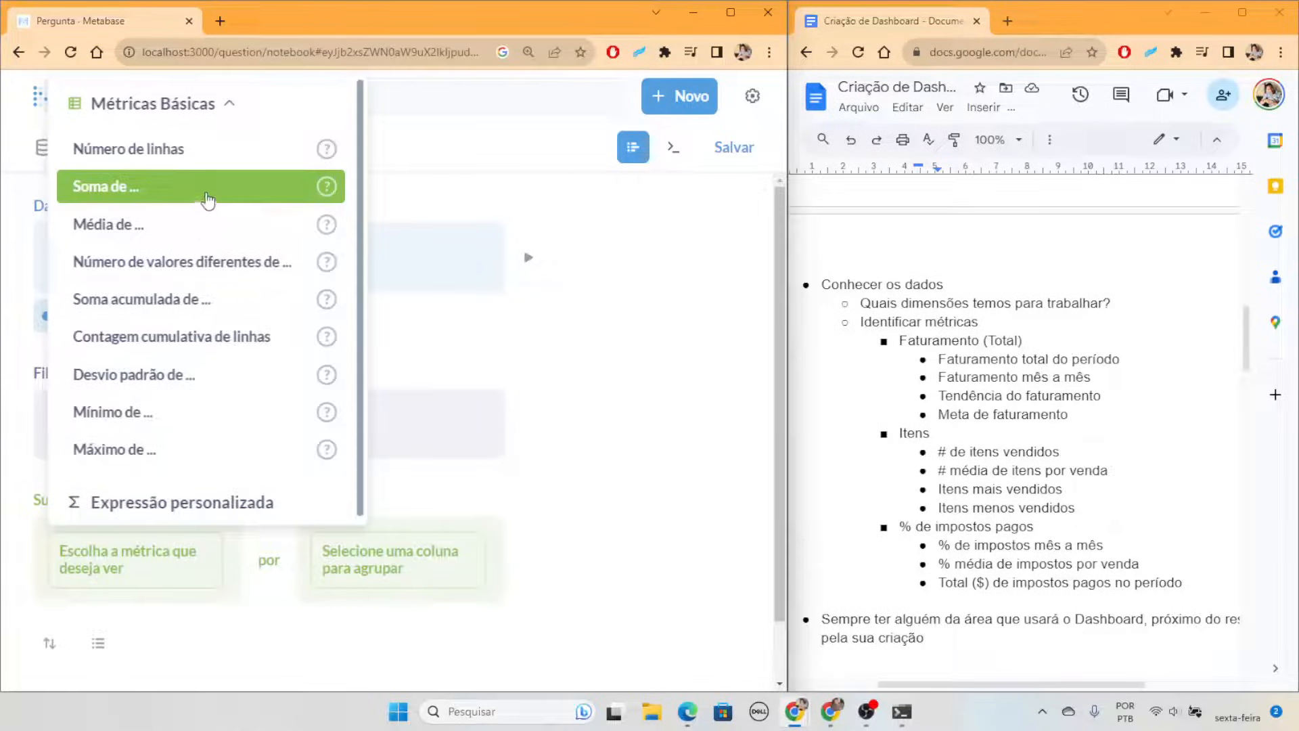
click(208, 200)
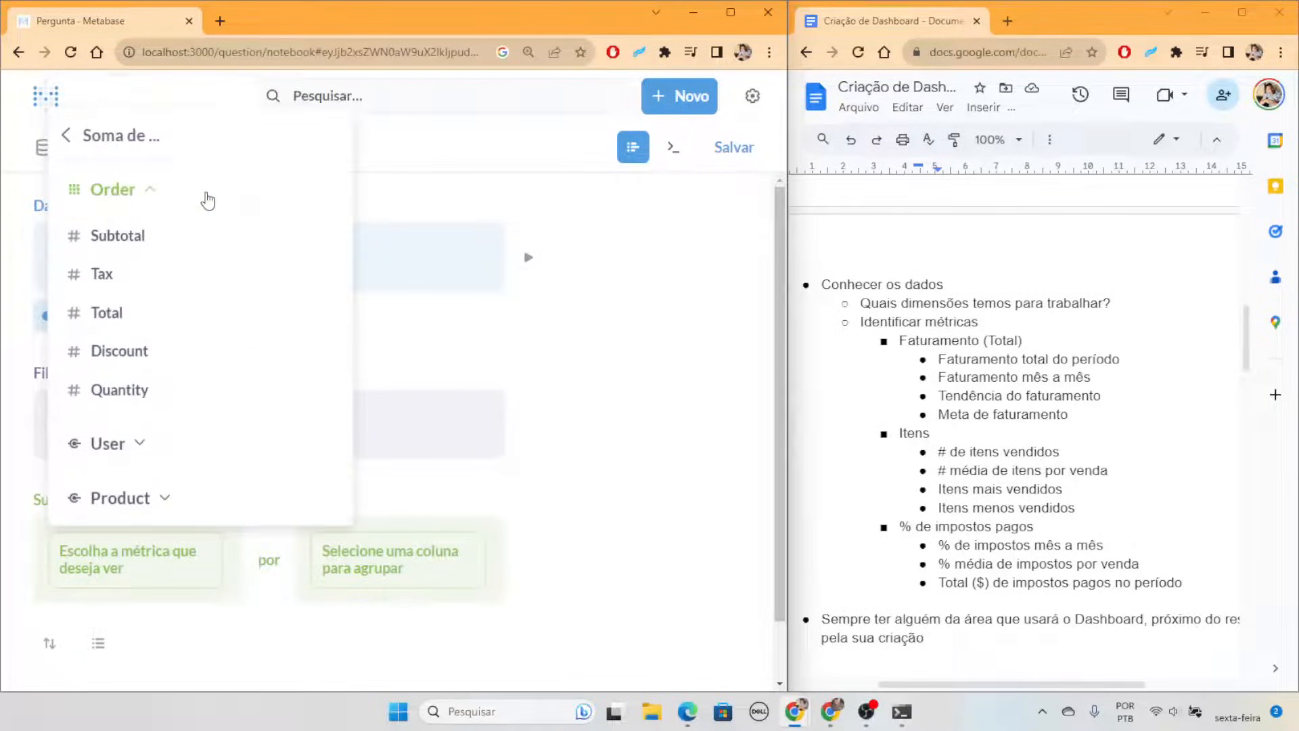
click(194, 325)
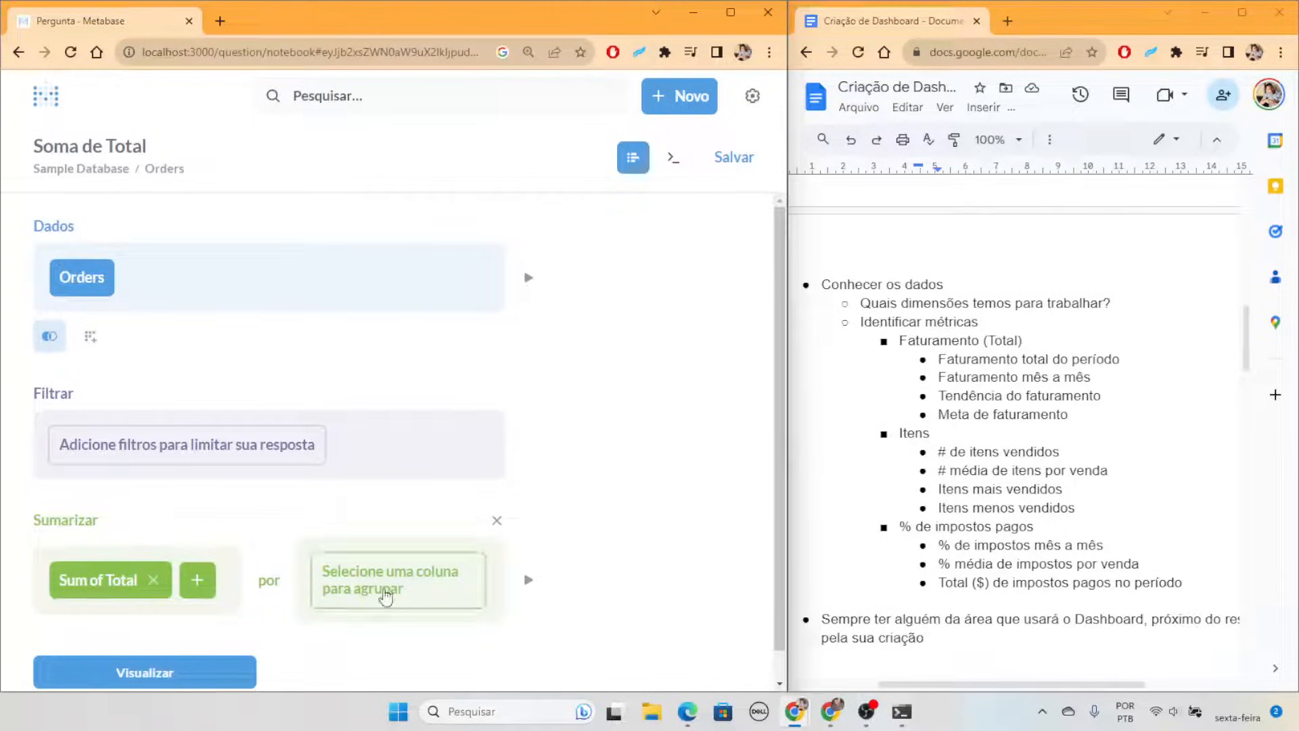
click(369, 558)
scroll(473, 174, down, 1)
scroll(473, 174, up, 1)
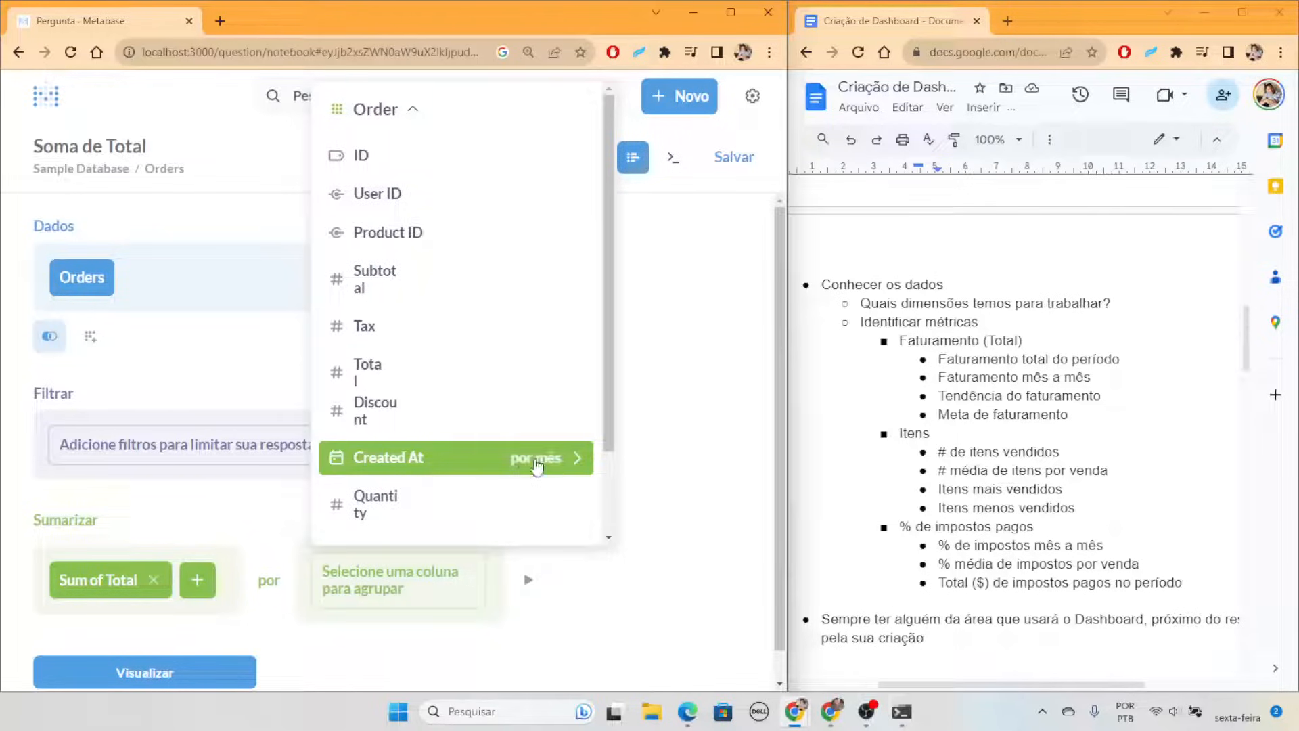
Examine the time granularity options available for grouping by Created At
click(554, 466)
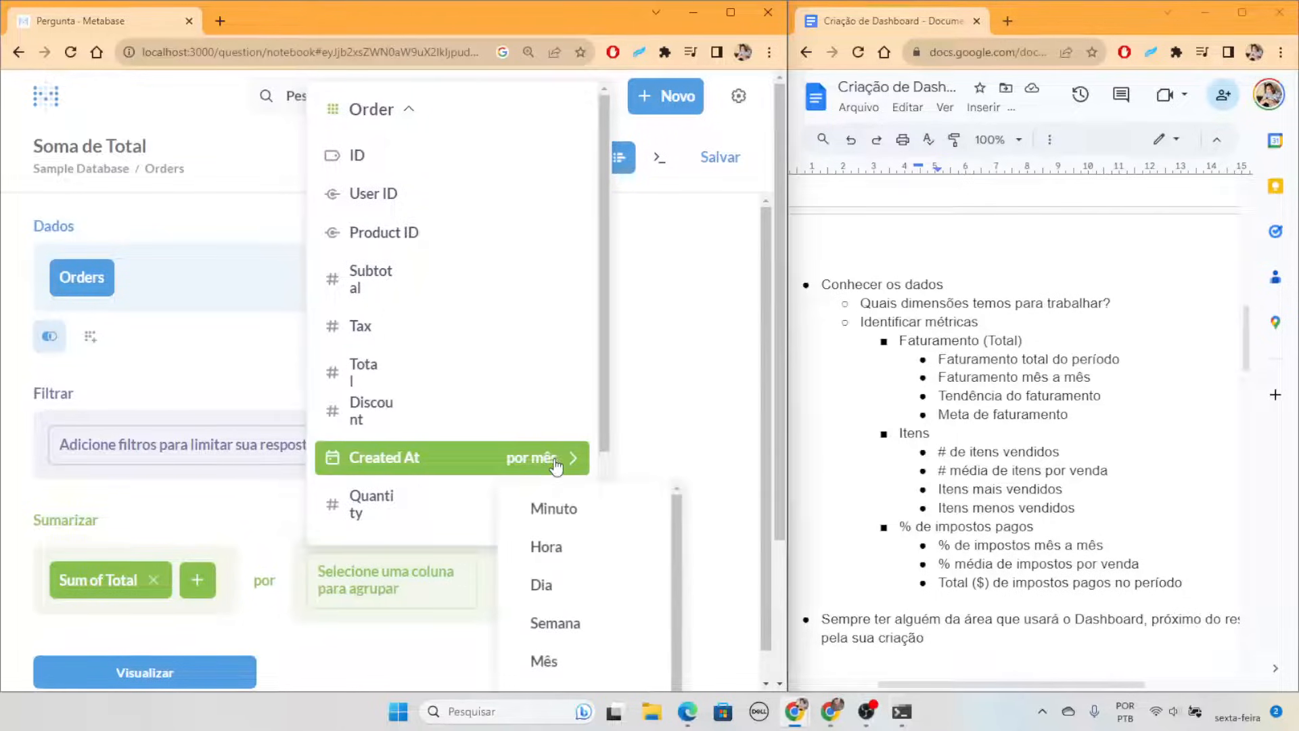
scroll(589, 548, down, 4)
scroll(590, 650, up, 6)
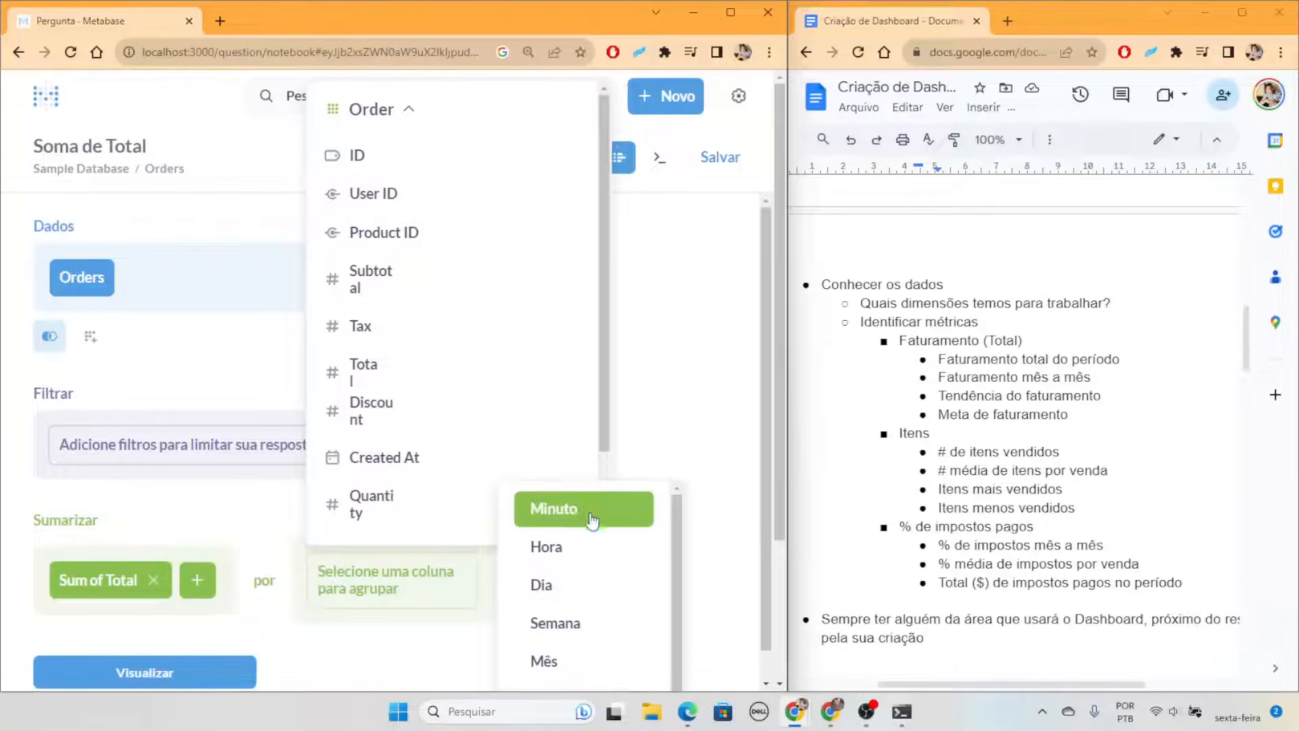
scroll(575, 515, down, 3)
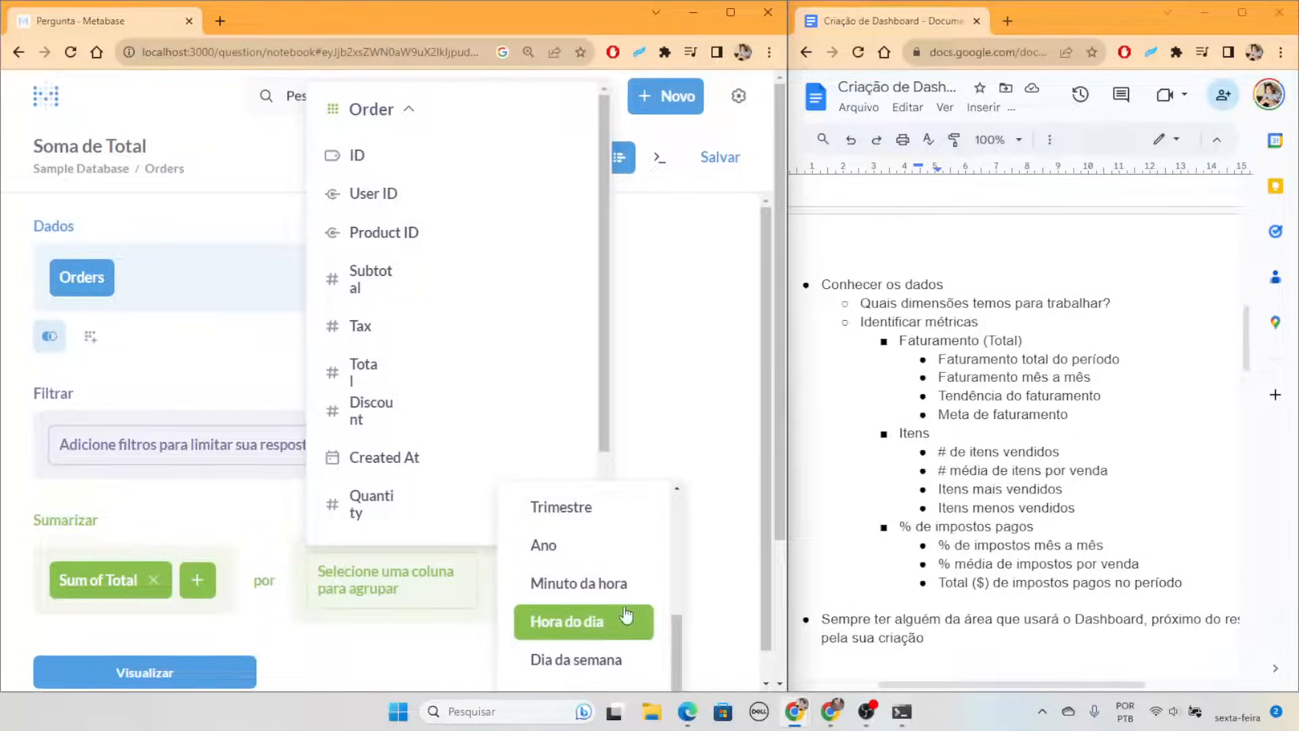
scroll(615, 606, down, 2)
scroll(626, 556, up, 3)
click(608, 400)
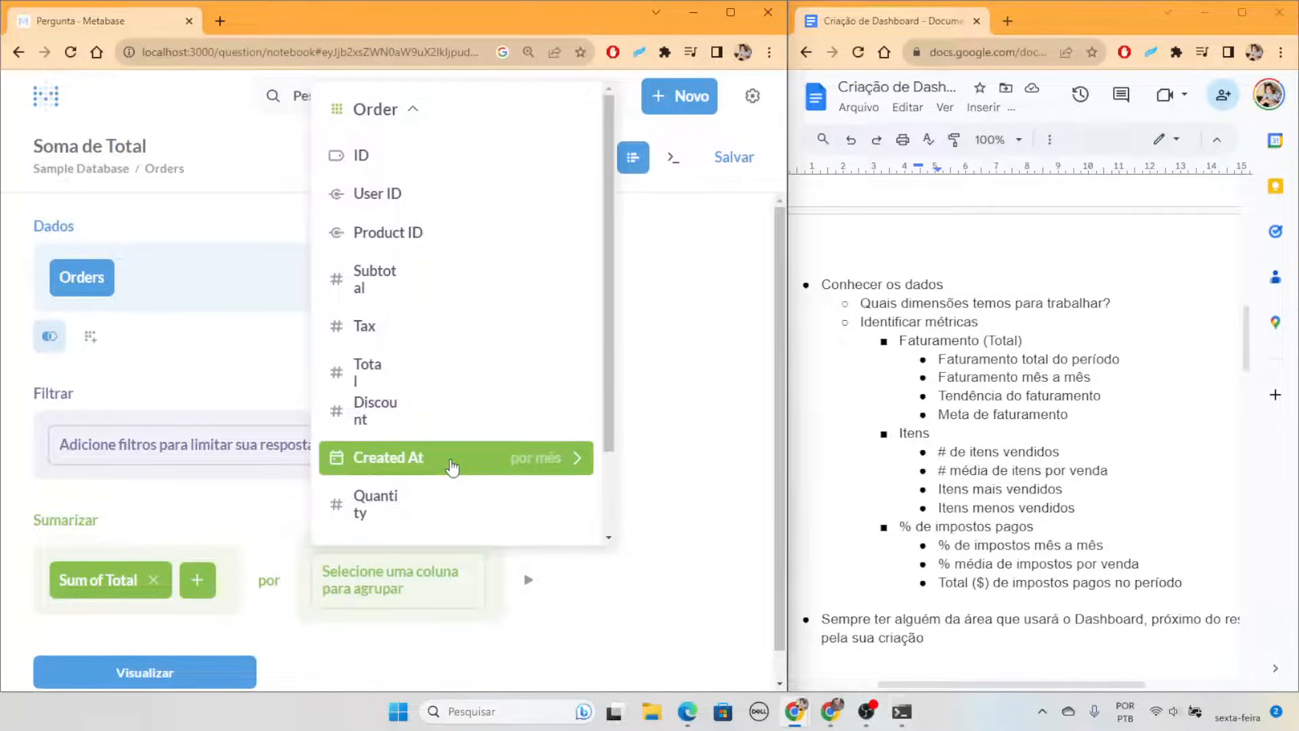
Group the sum of Total by Created At per month and visualize the result
click(415, 464)
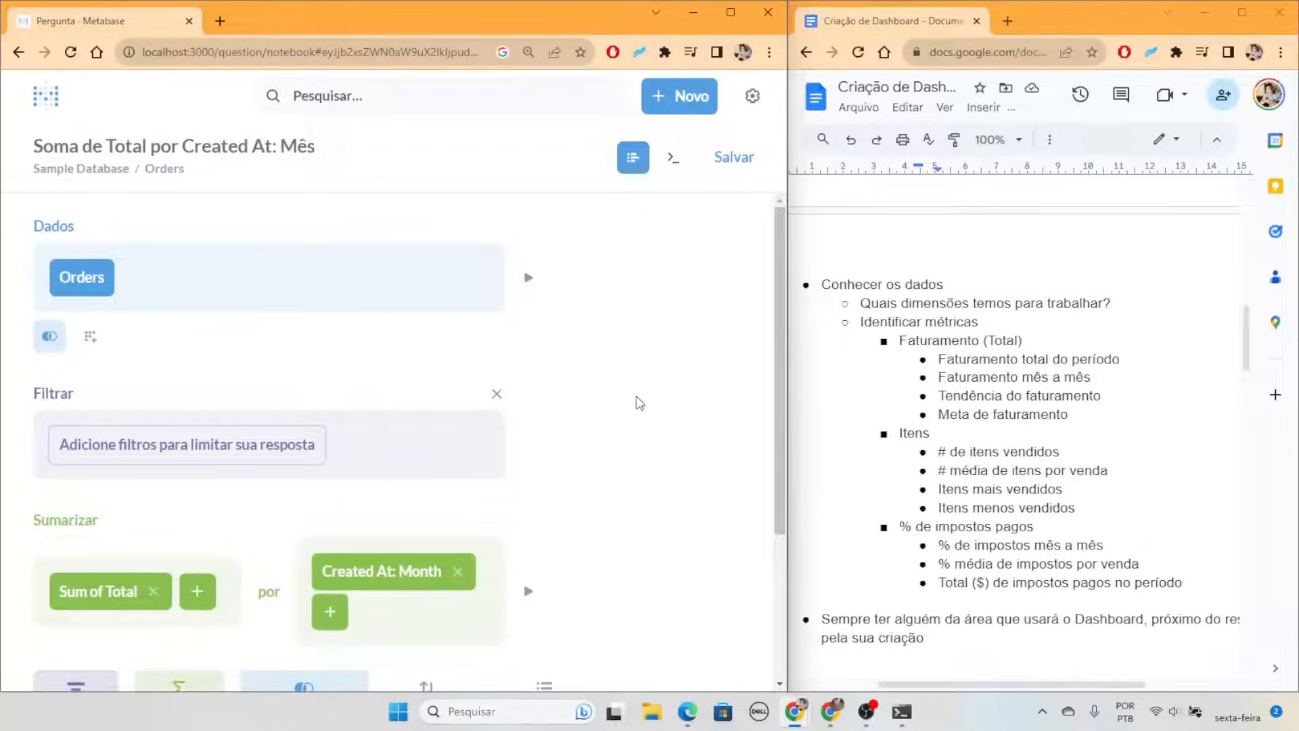
scroll(624, 397, down, 3)
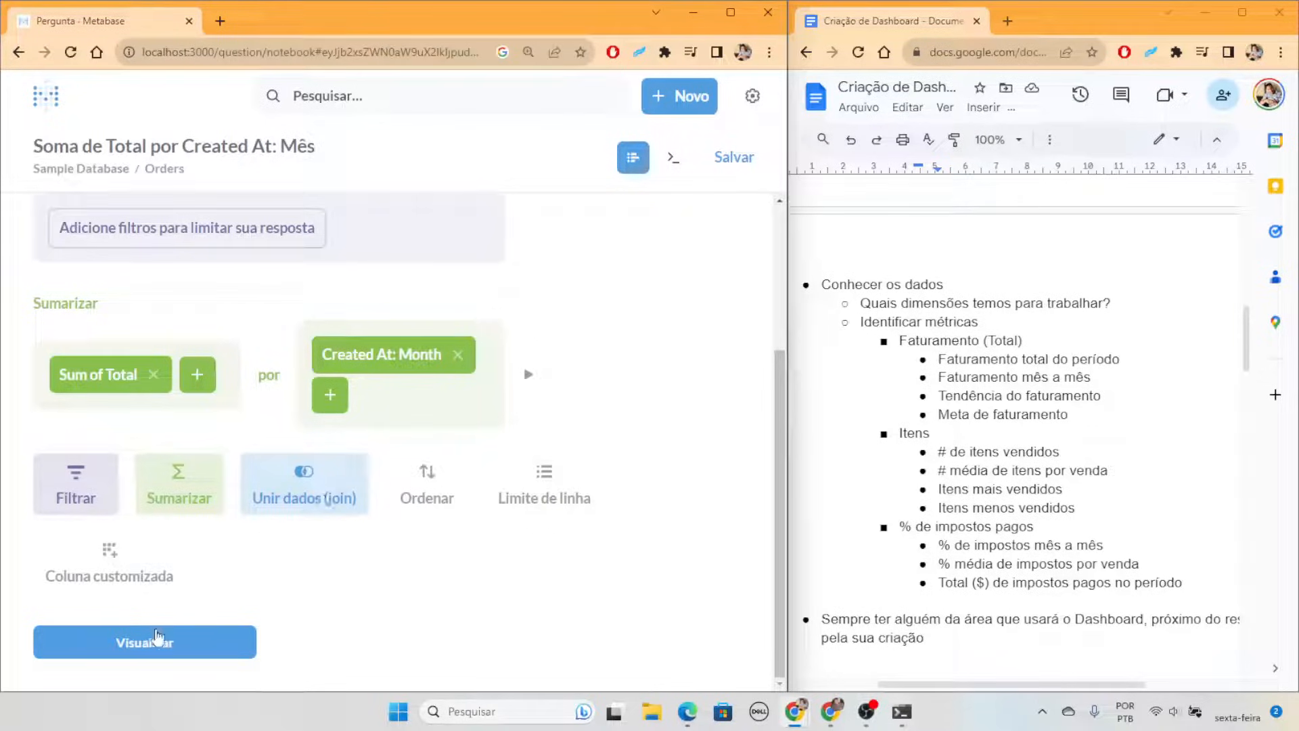
click(149, 646)
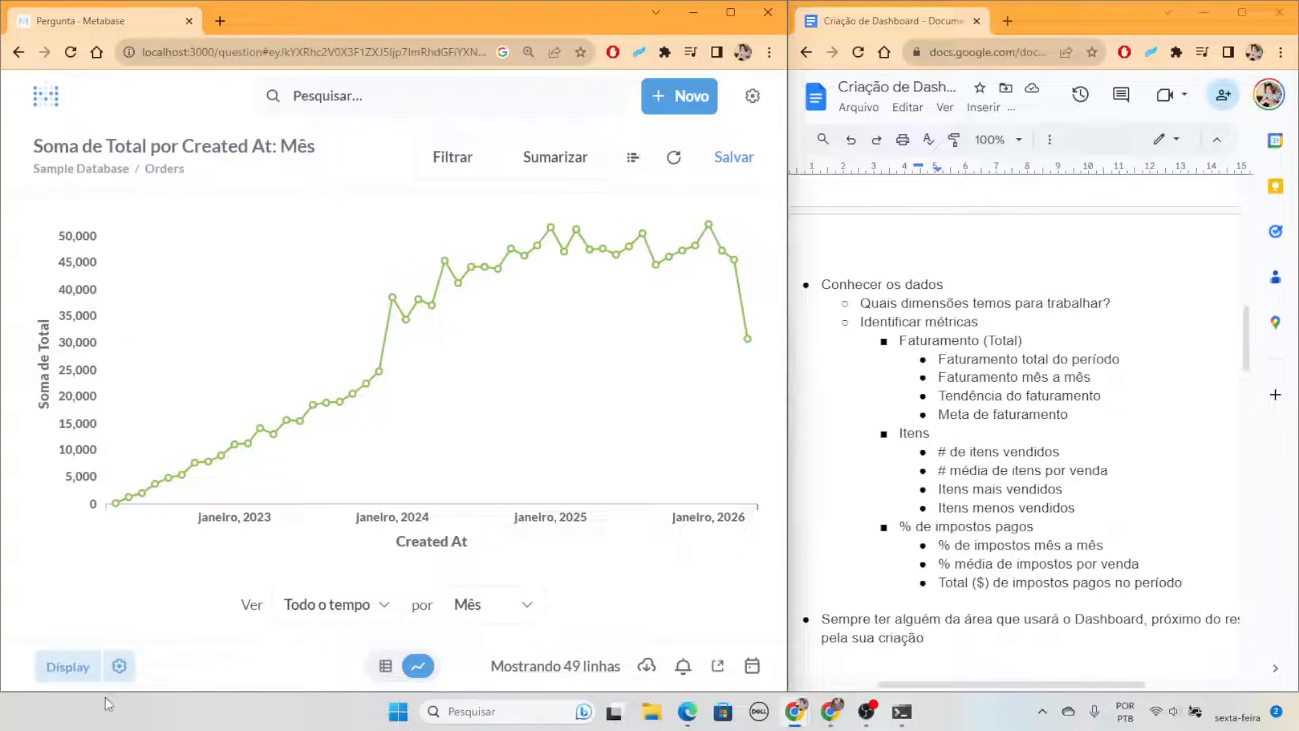
Turn on the display of values at the data points of the monthly Soma de Total line chart
click(120, 667)
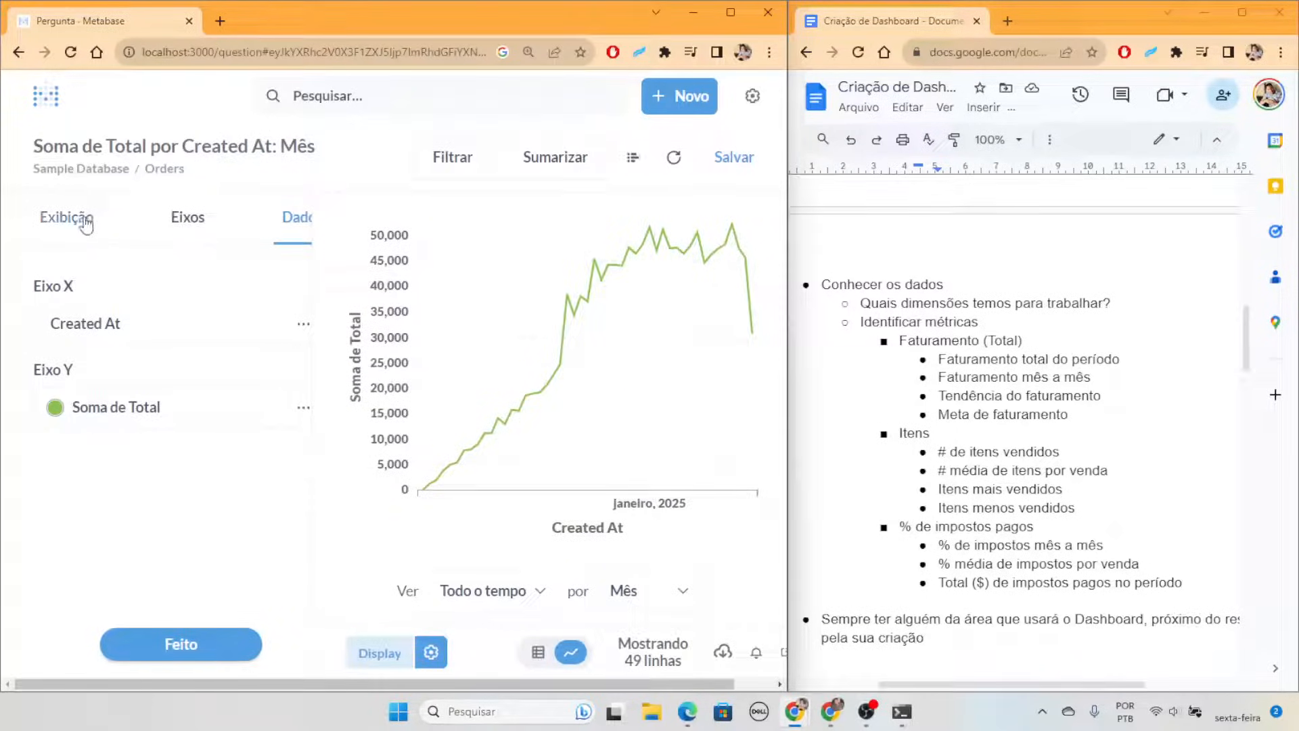
click(62, 217)
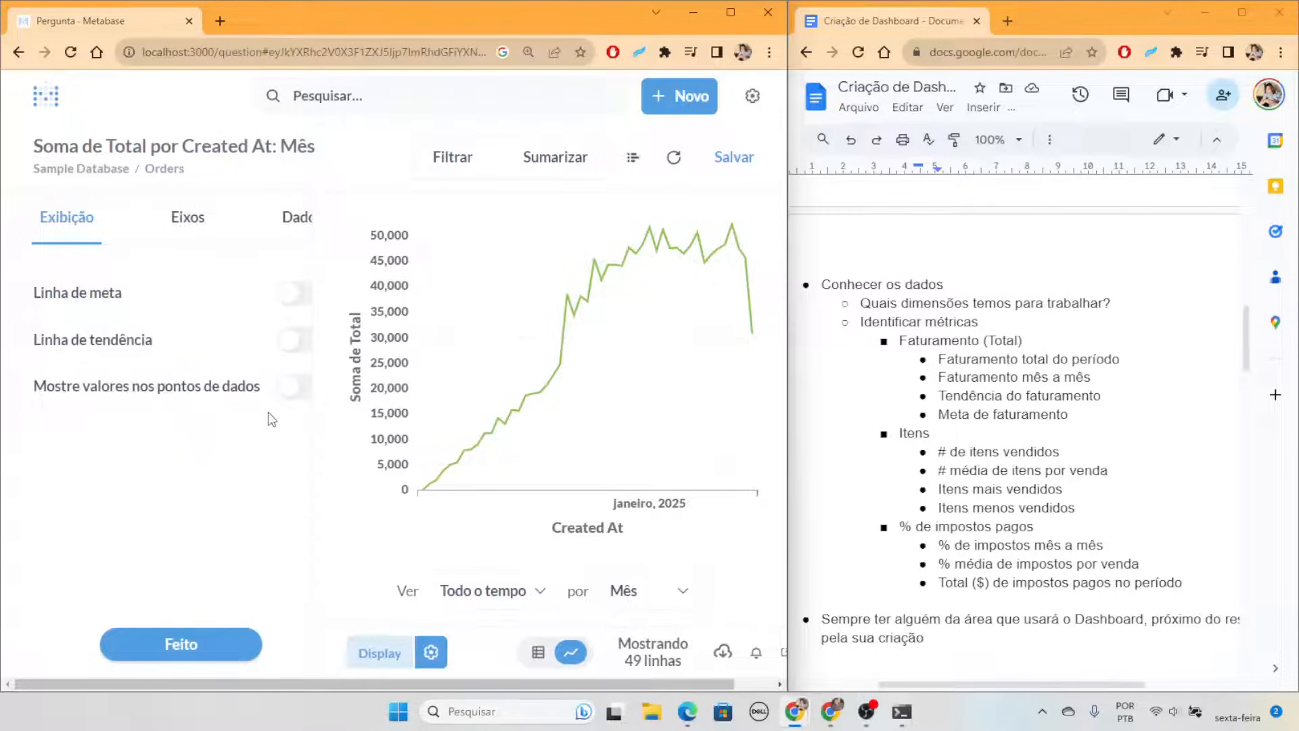
click(297, 396)
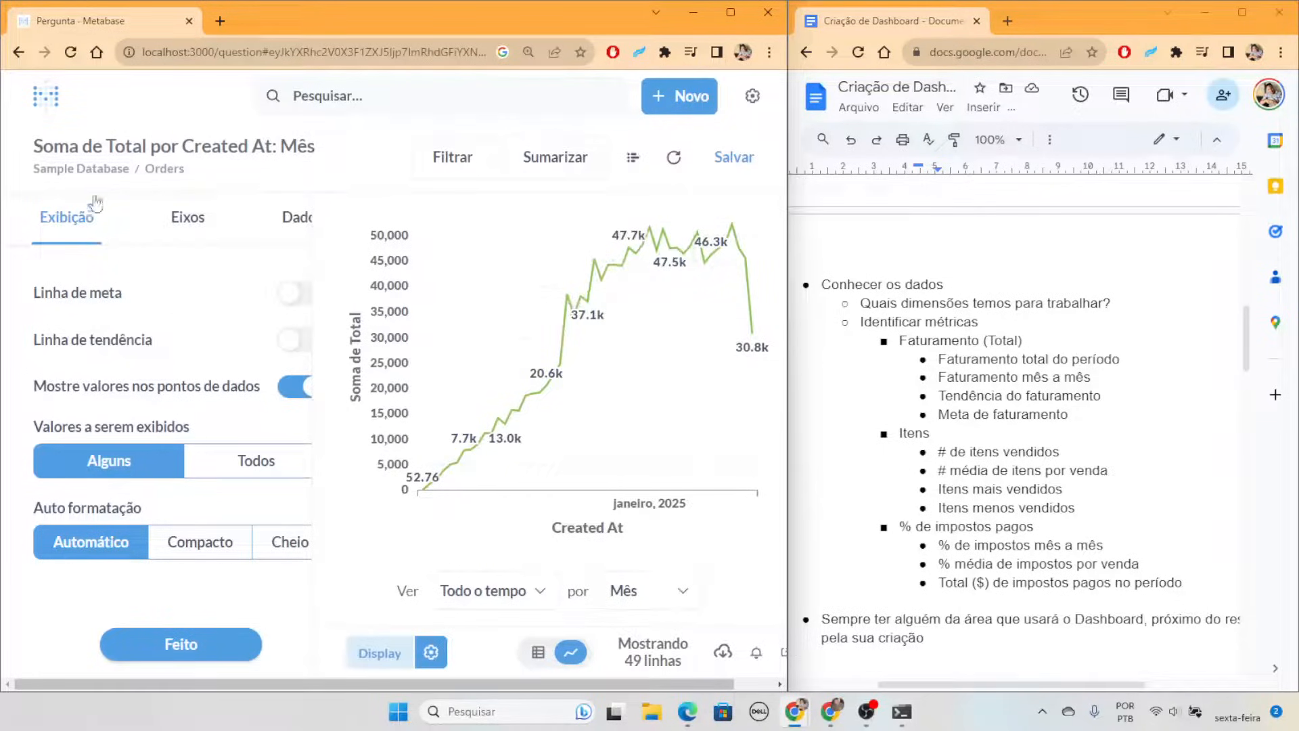
click(207, 650)
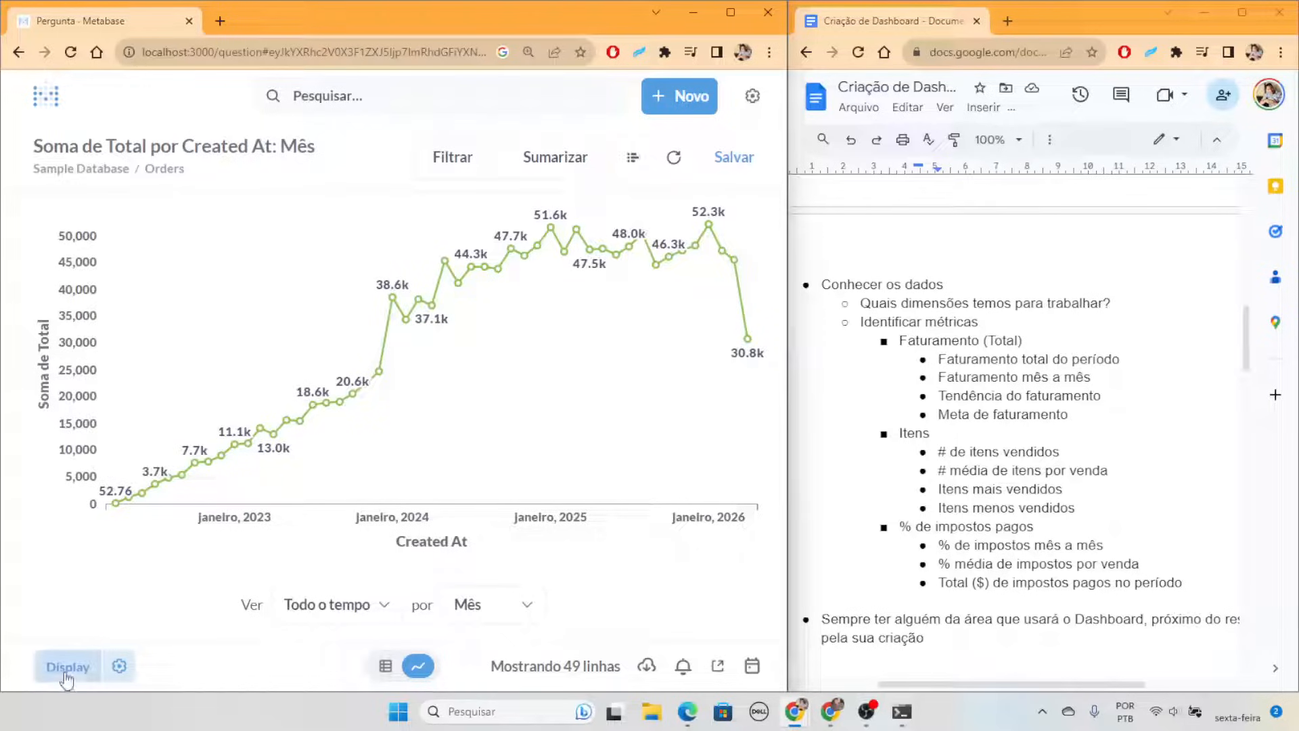
Format the Soma de Total series as currency (Moeda) in Brazilian Real with the 100.000,00 separator style
click(120, 667)
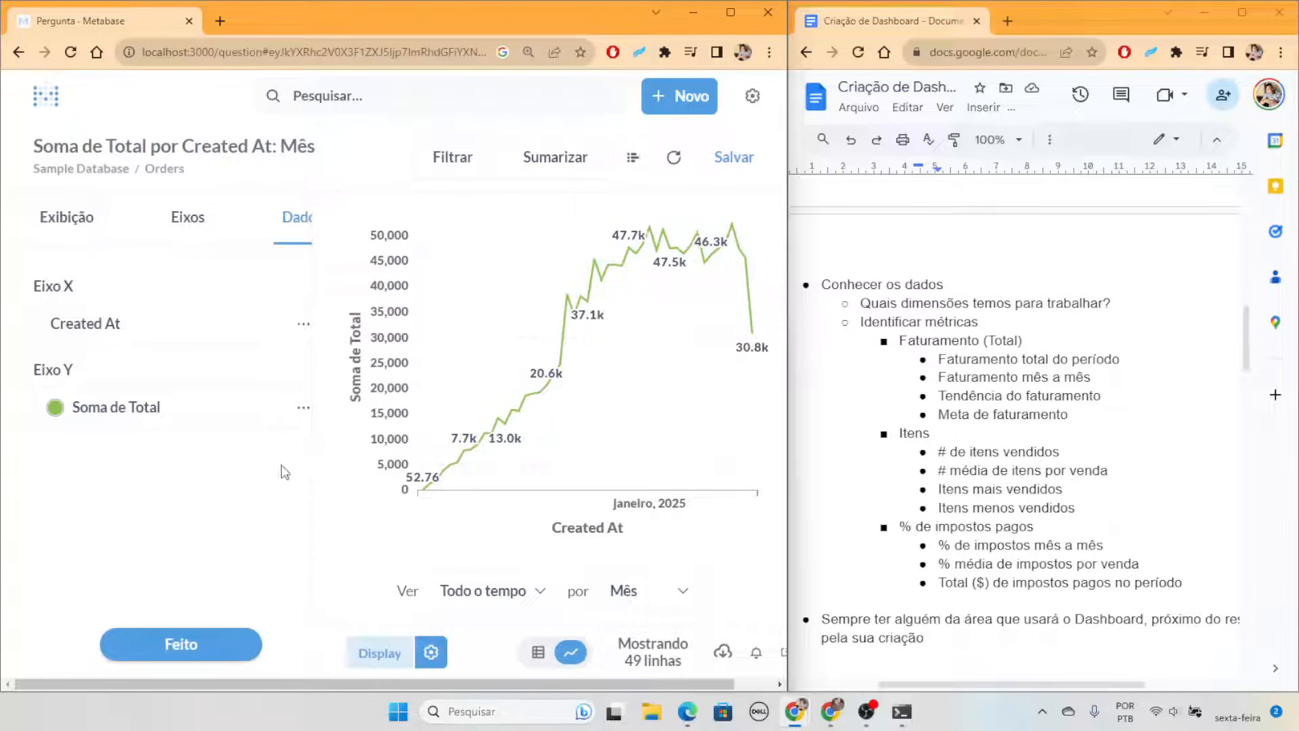
click(304, 411)
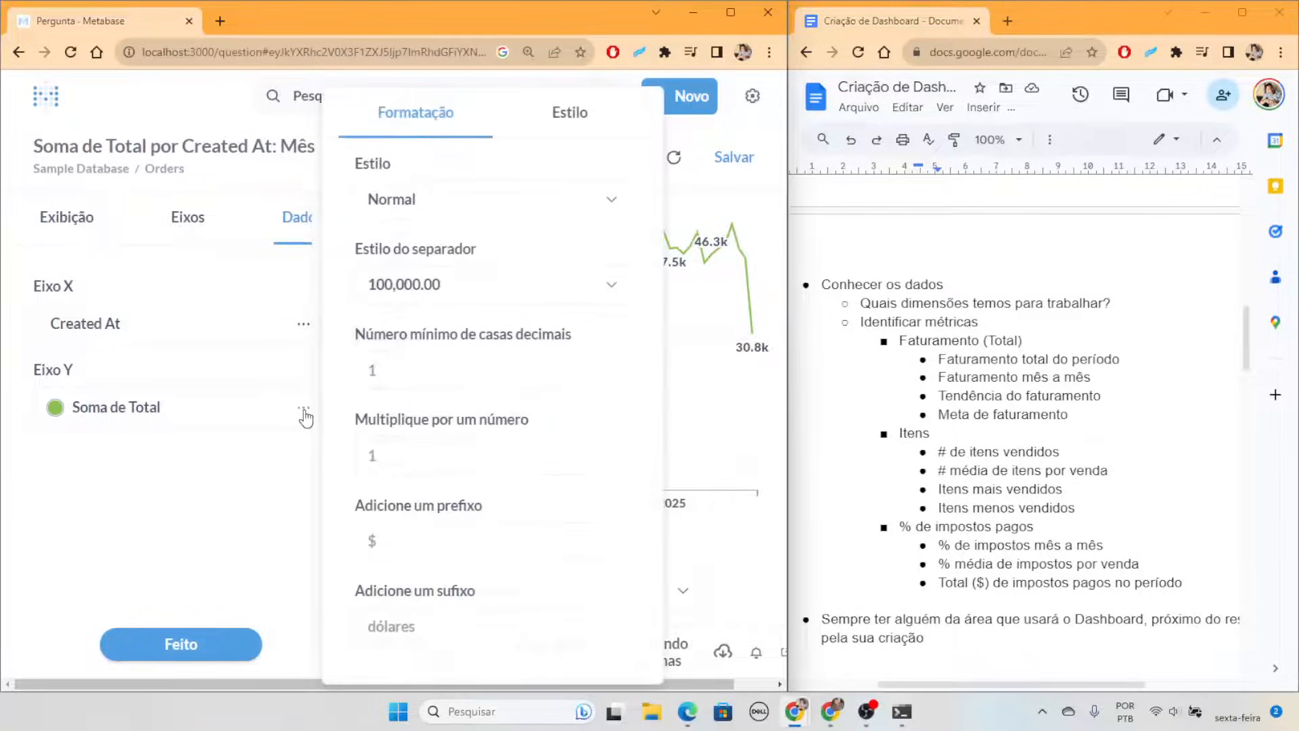
click(453, 299)
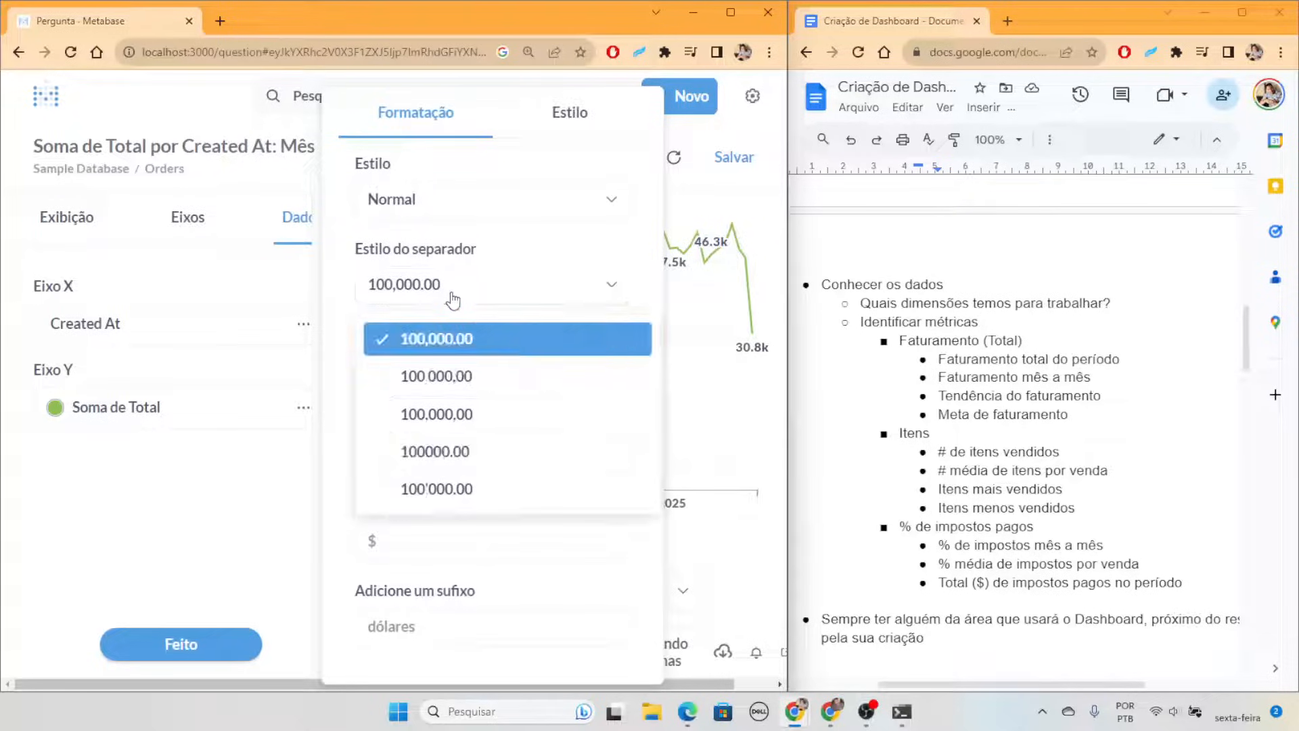
click(480, 416)
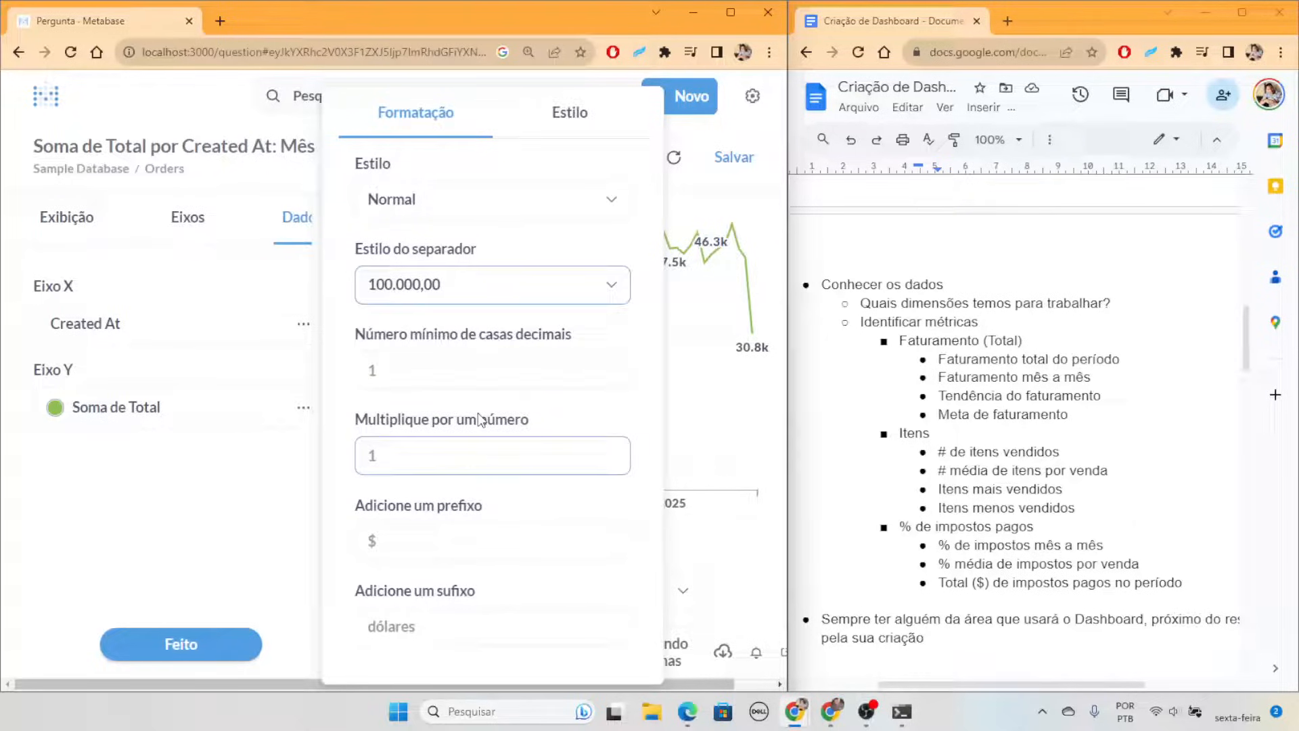
click(548, 218)
click(495, 376)
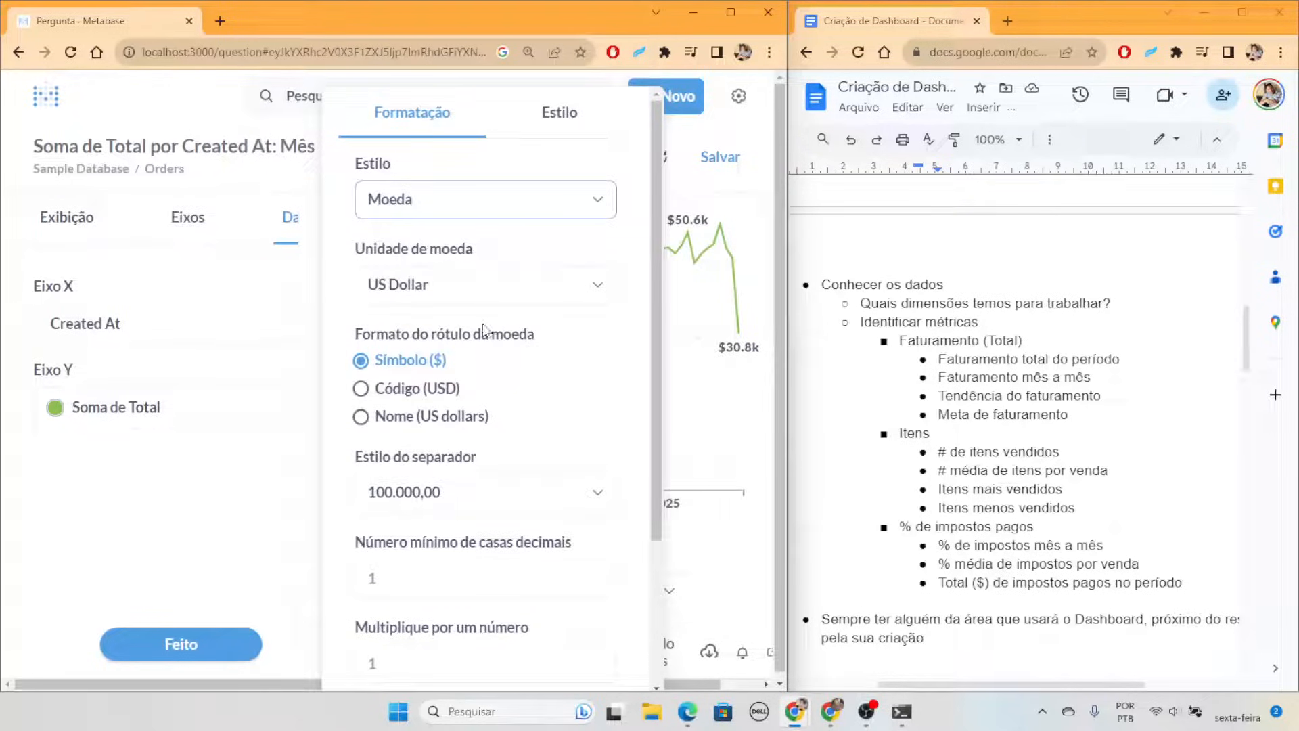
click(482, 288)
text(Braz)
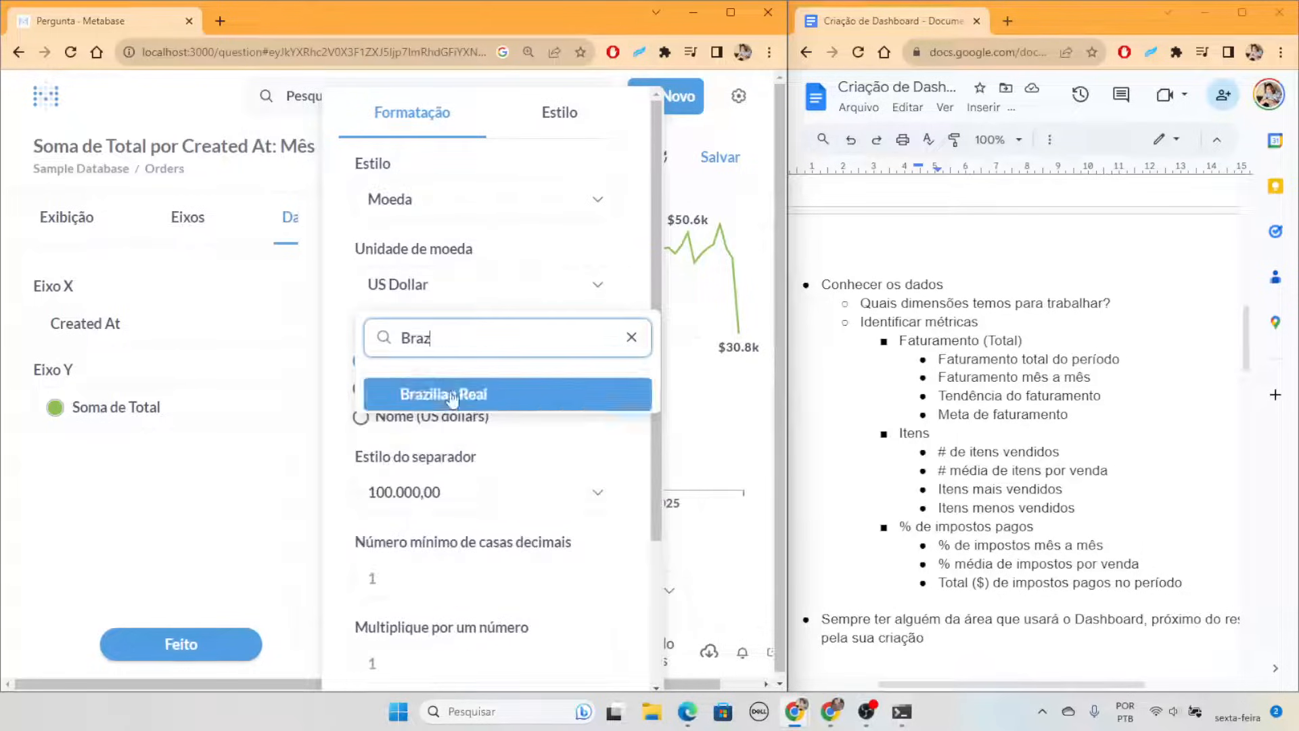
click(460, 396)
scroll(488, 406, down, 4)
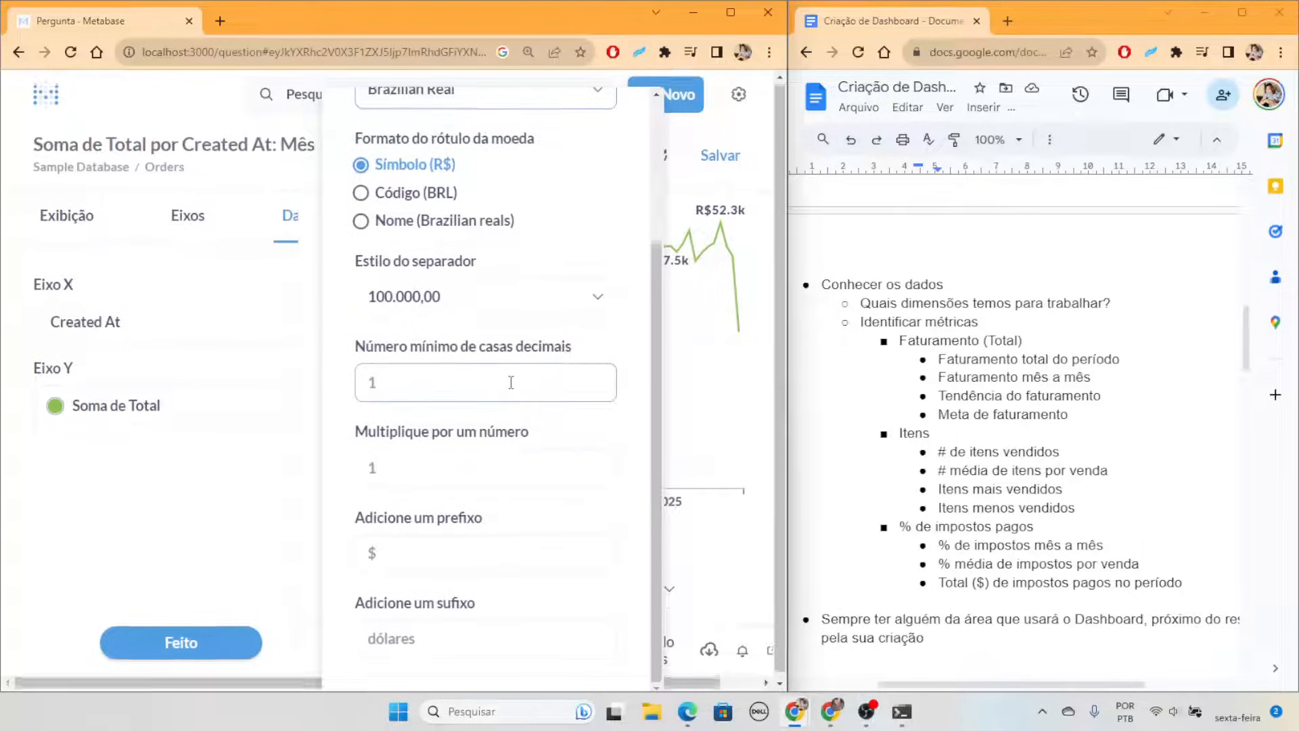
scroll(645, 435, up, 1)
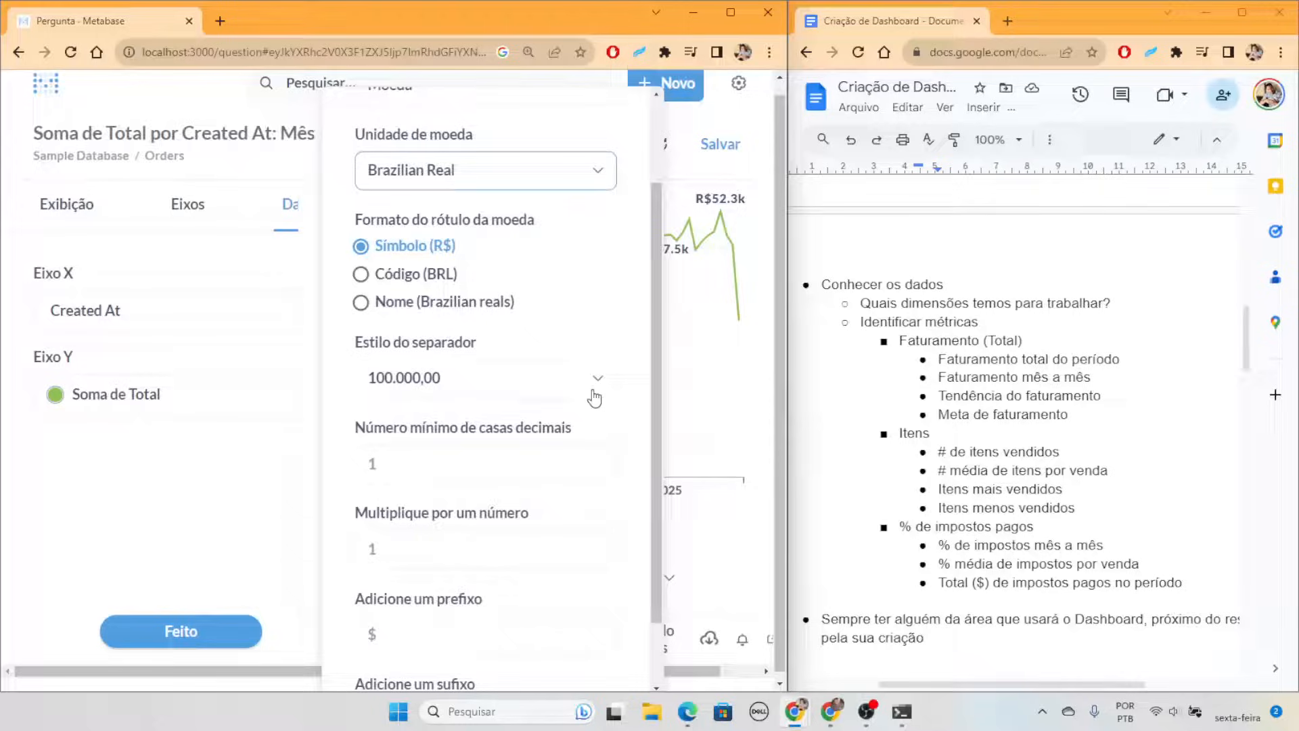
Try a minimum of 0 decimal places for the Soma de Total values
click(451, 467)
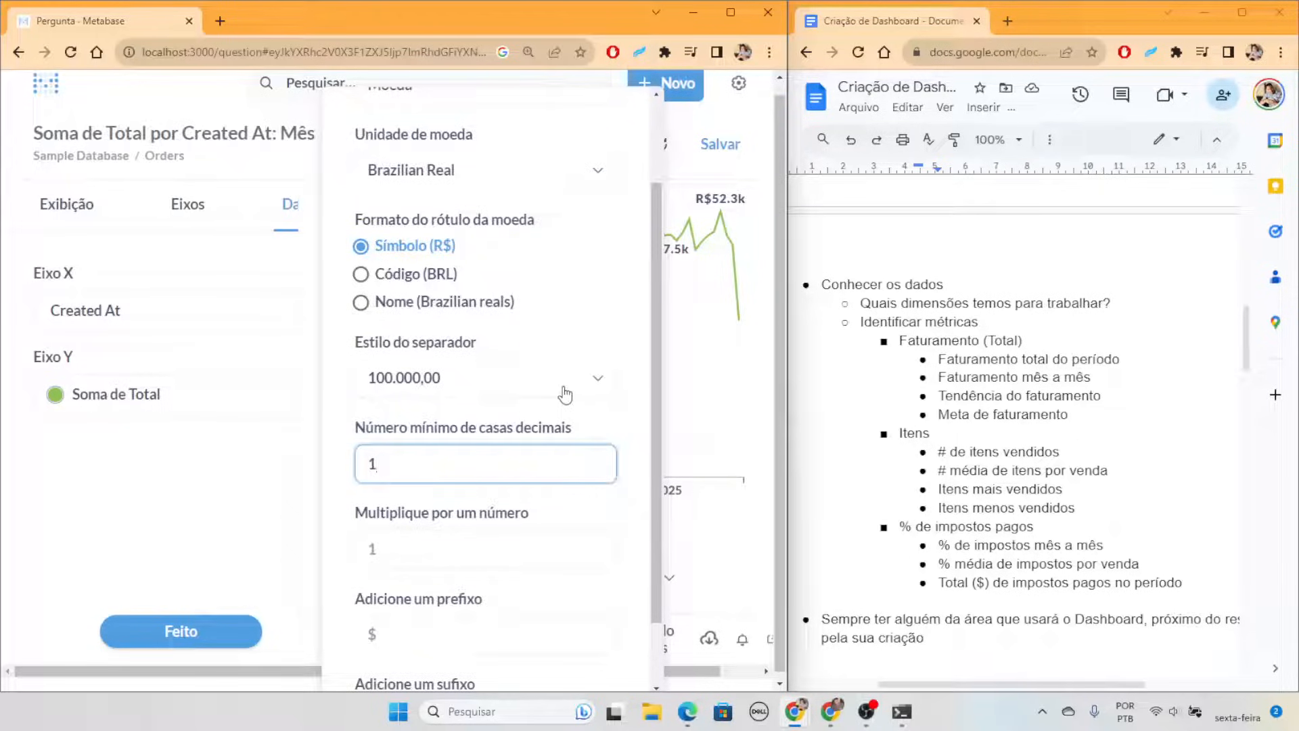
mouse_move(736, 210)
scroll(468, 455, down, 1)
click(477, 446)
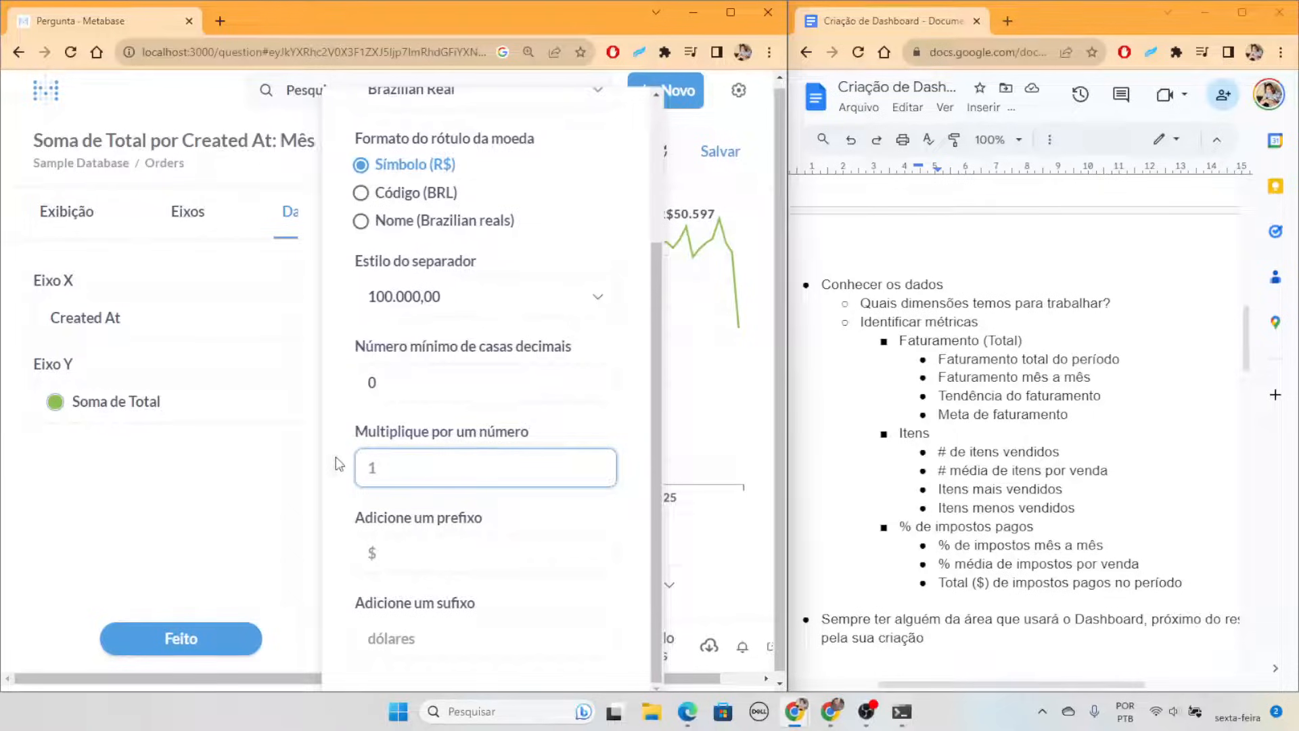
click(223, 636)
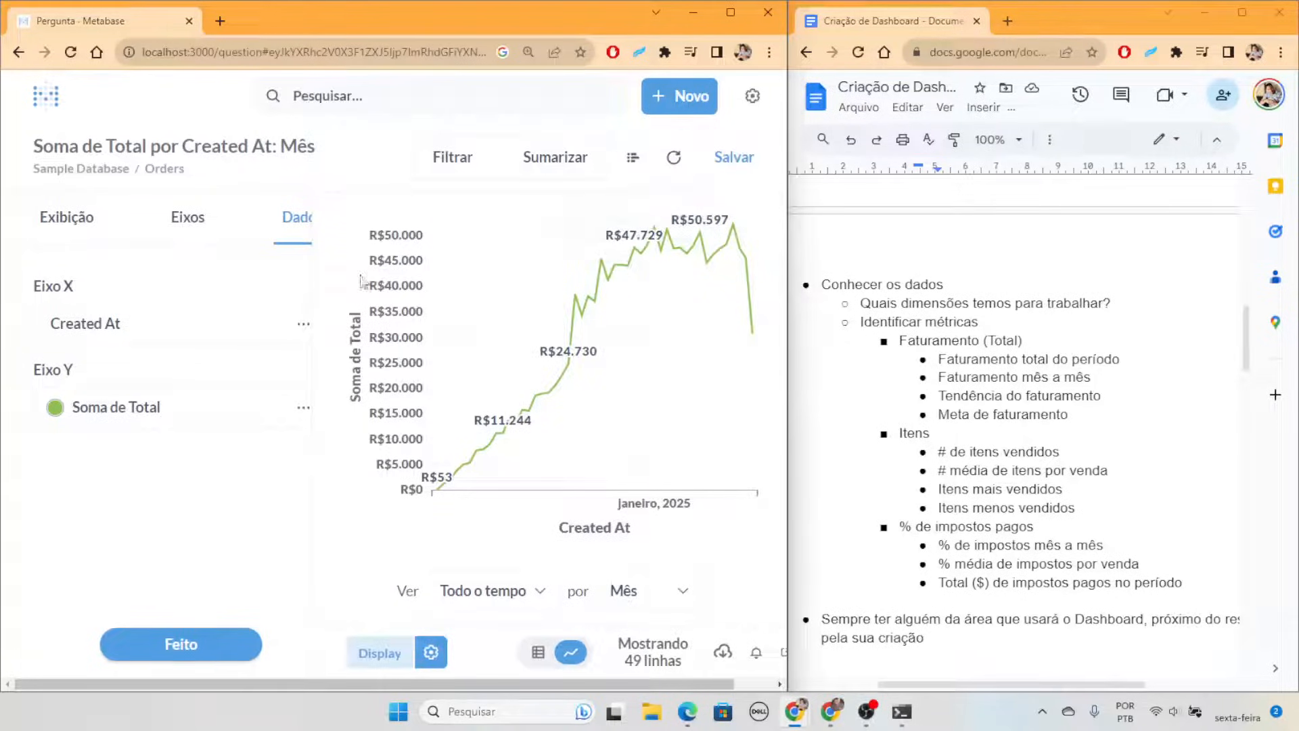
Set the minimum number of decimal places for Soma de Total to 1 and finish the chart settings
click(302, 409)
scroll(501, 285, down, 3)
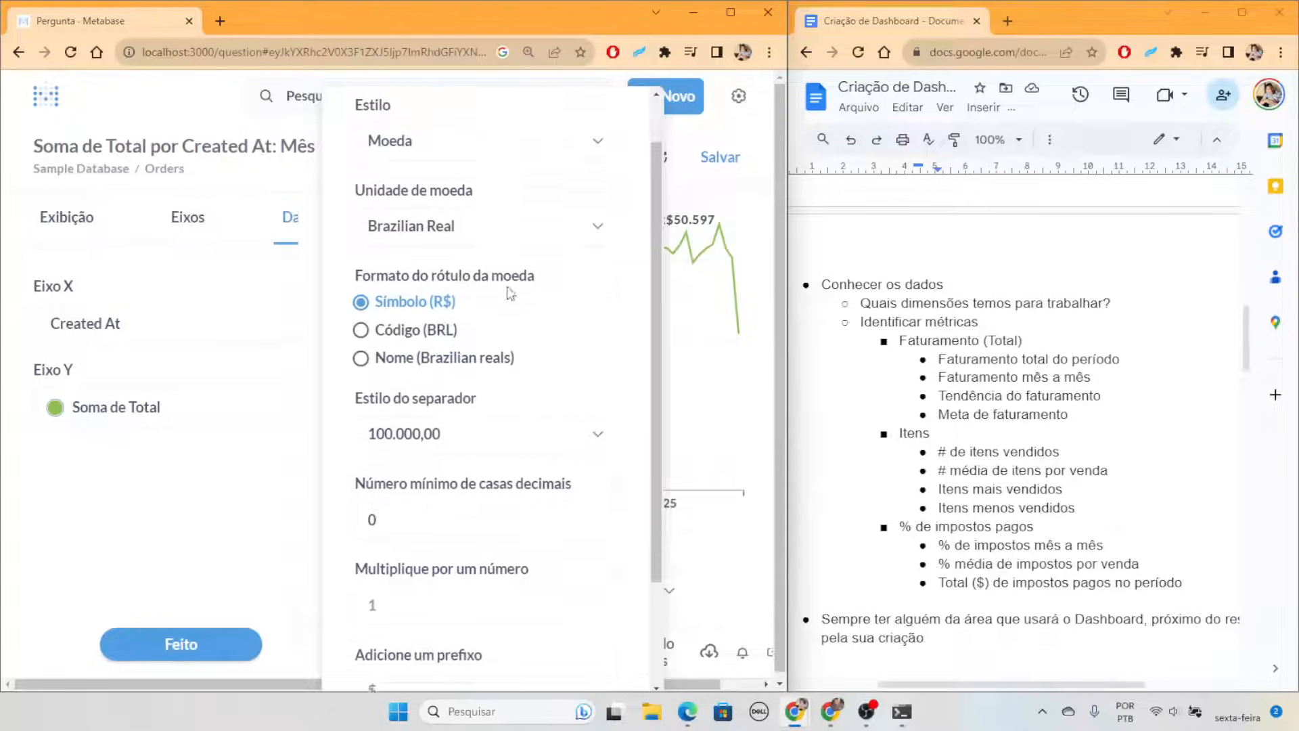
click(409, 392)
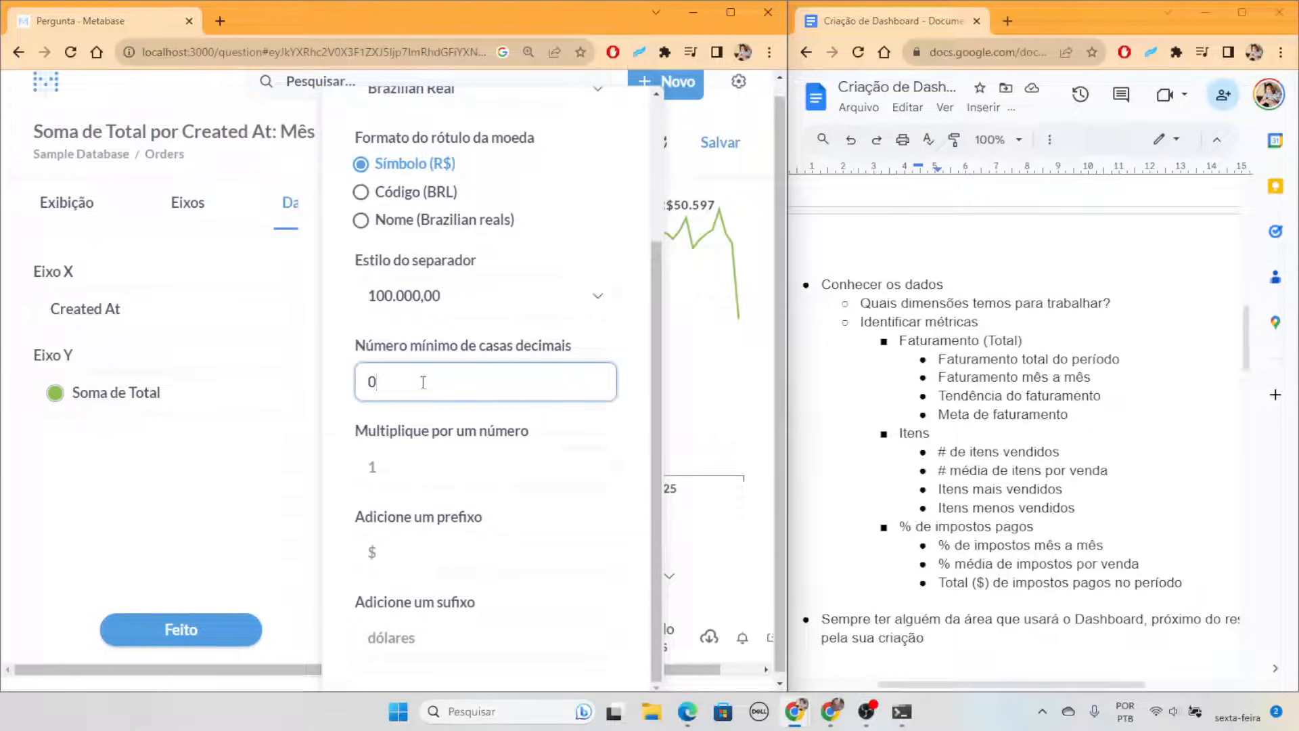
key(ctrl+a)
text(1)
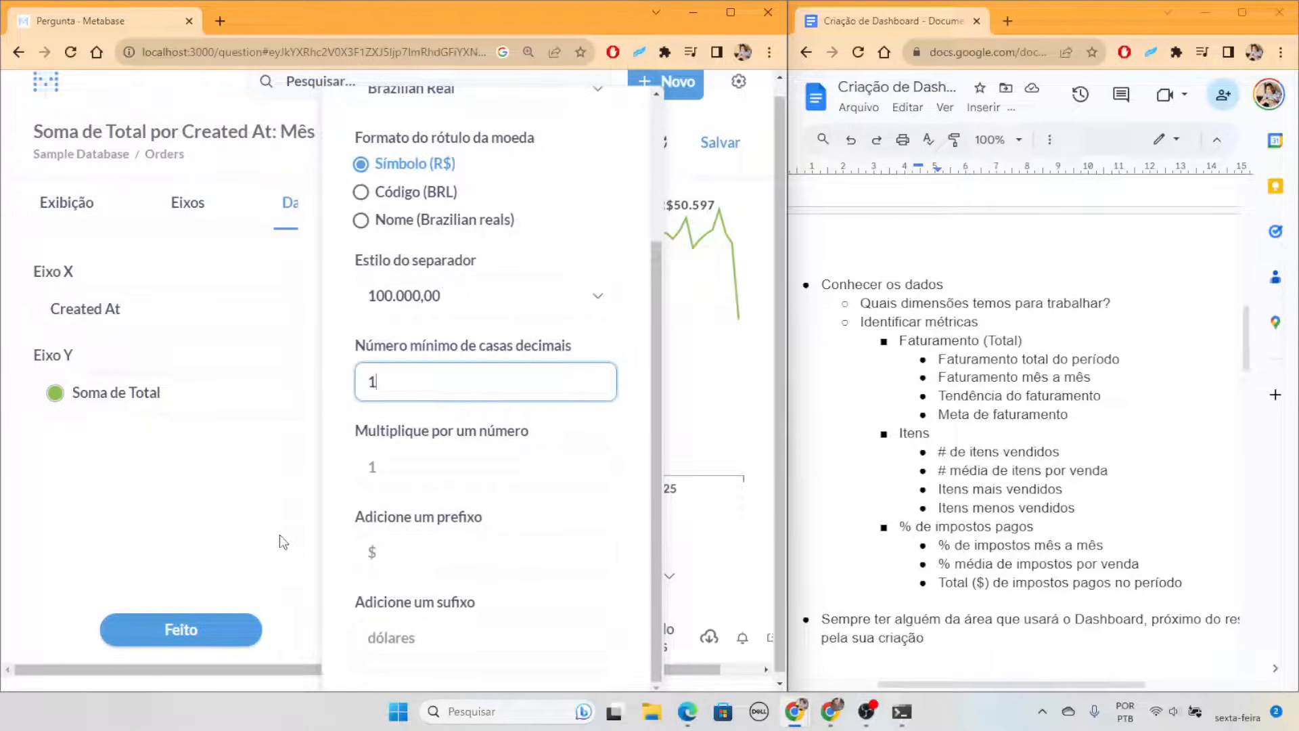
click(198, 635)
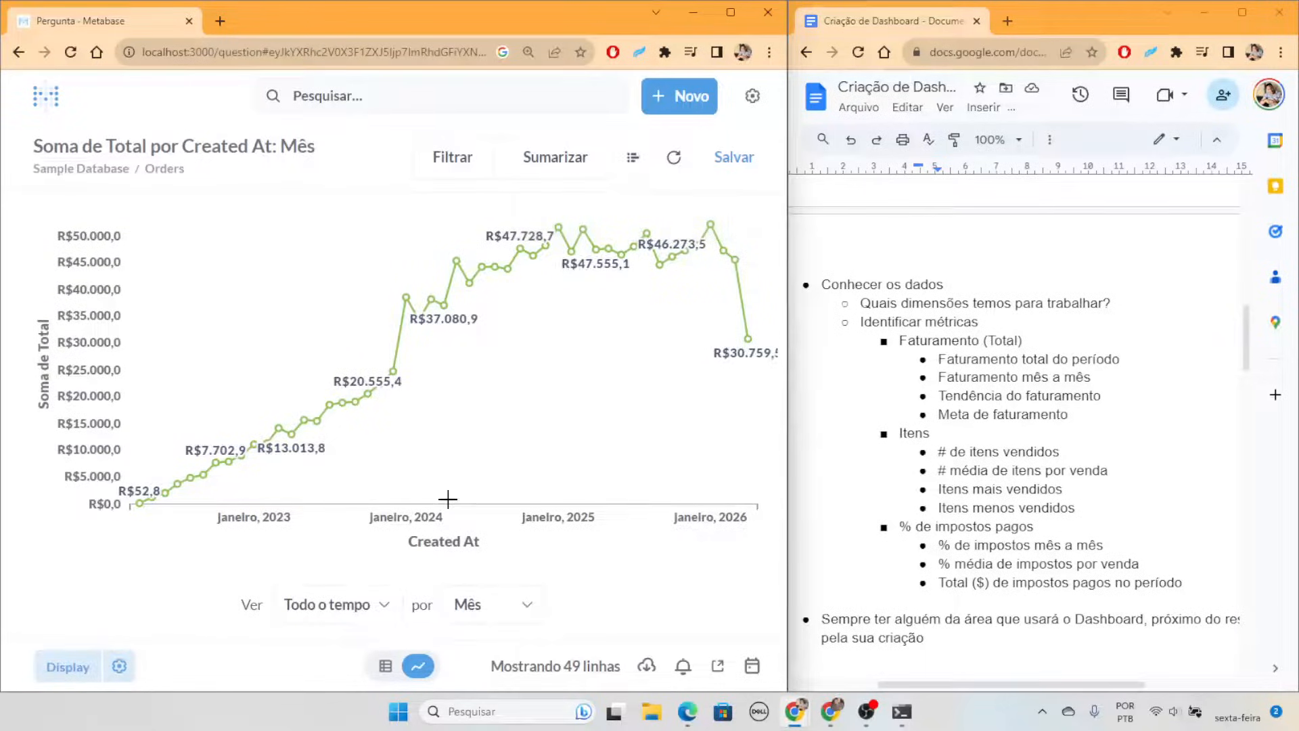
Clear the minimum number of decimal places for Soma de Total and finish the chart settings
click(119, 666)
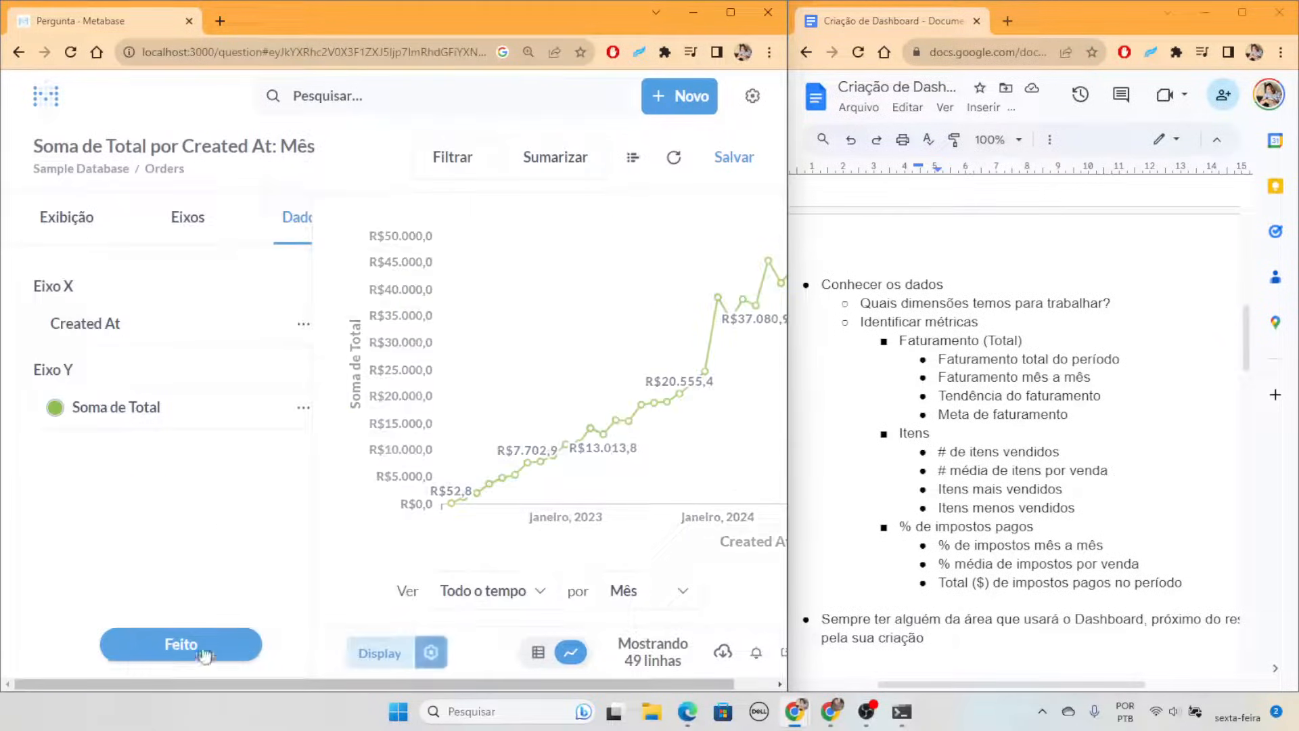
click(303, 409)
click(356, 572)
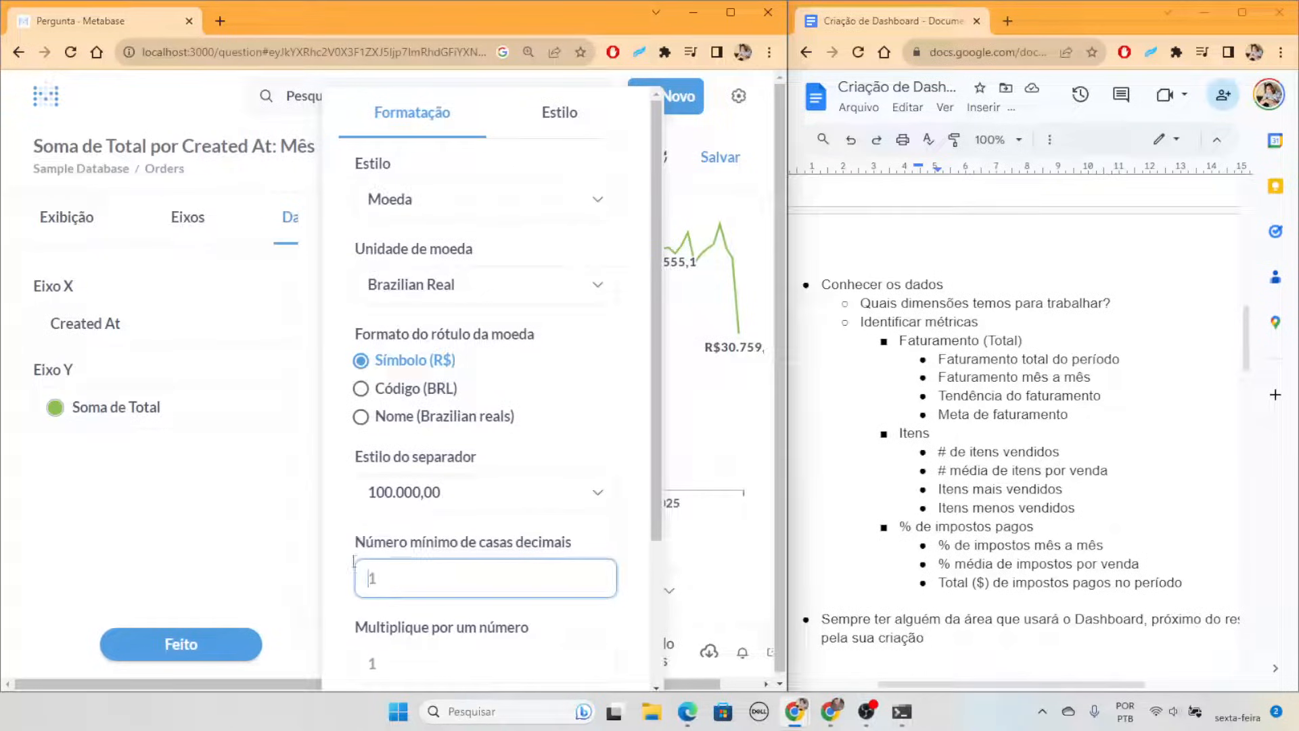
click(203, 633)
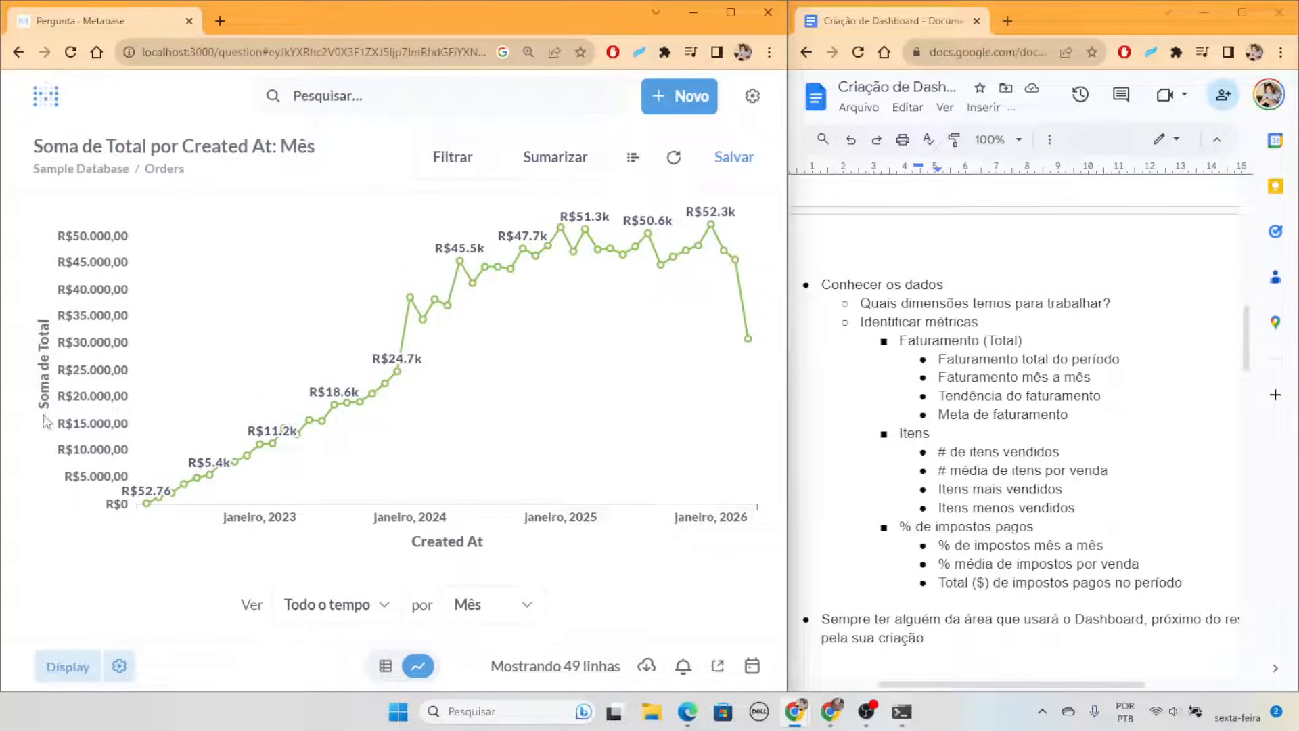
Change the X axis label of the chart to "Mês"
click(119, 666)
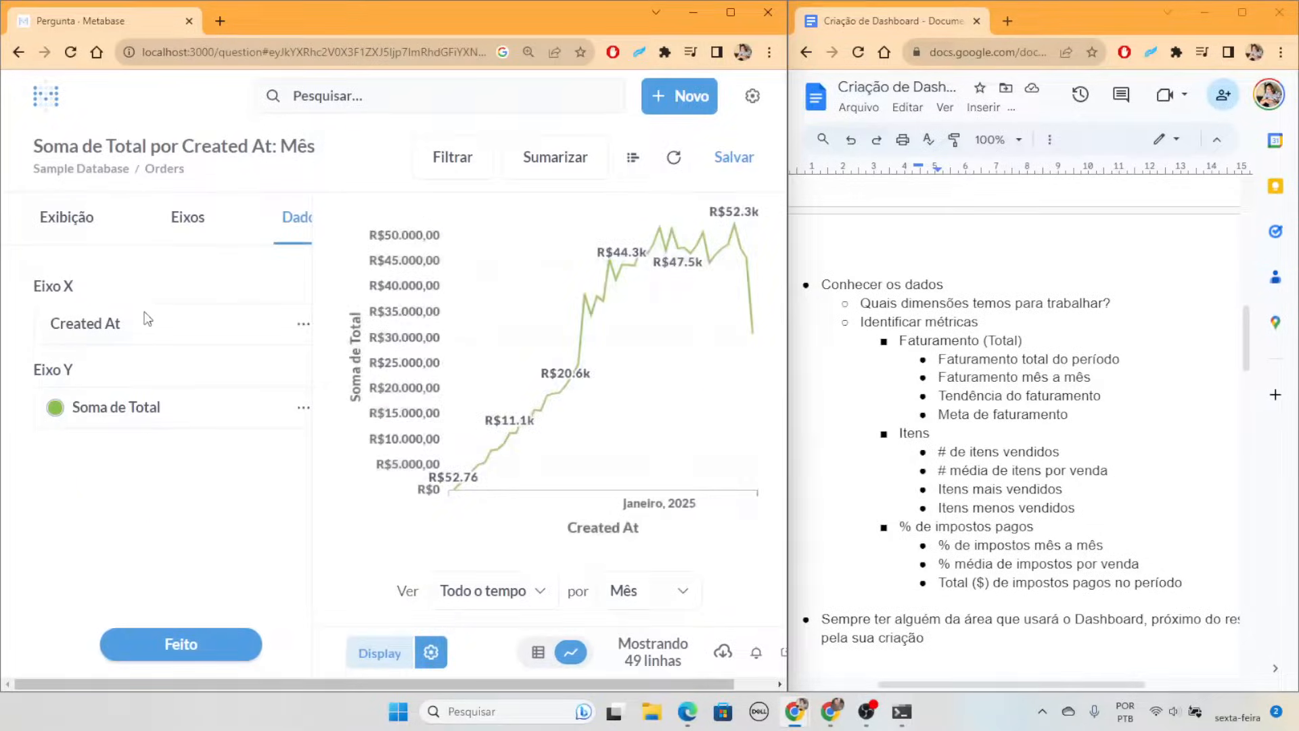
click(179, 217)
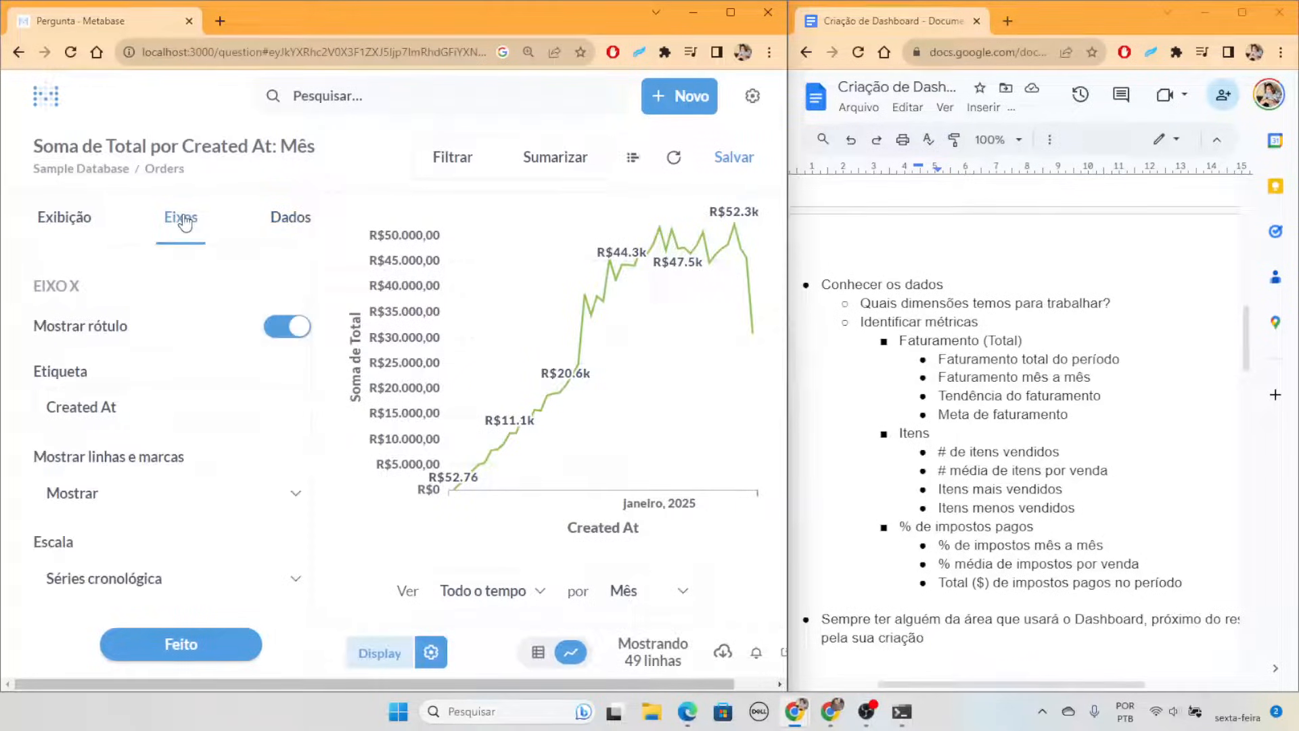
scroll(145, 420, down, 1)
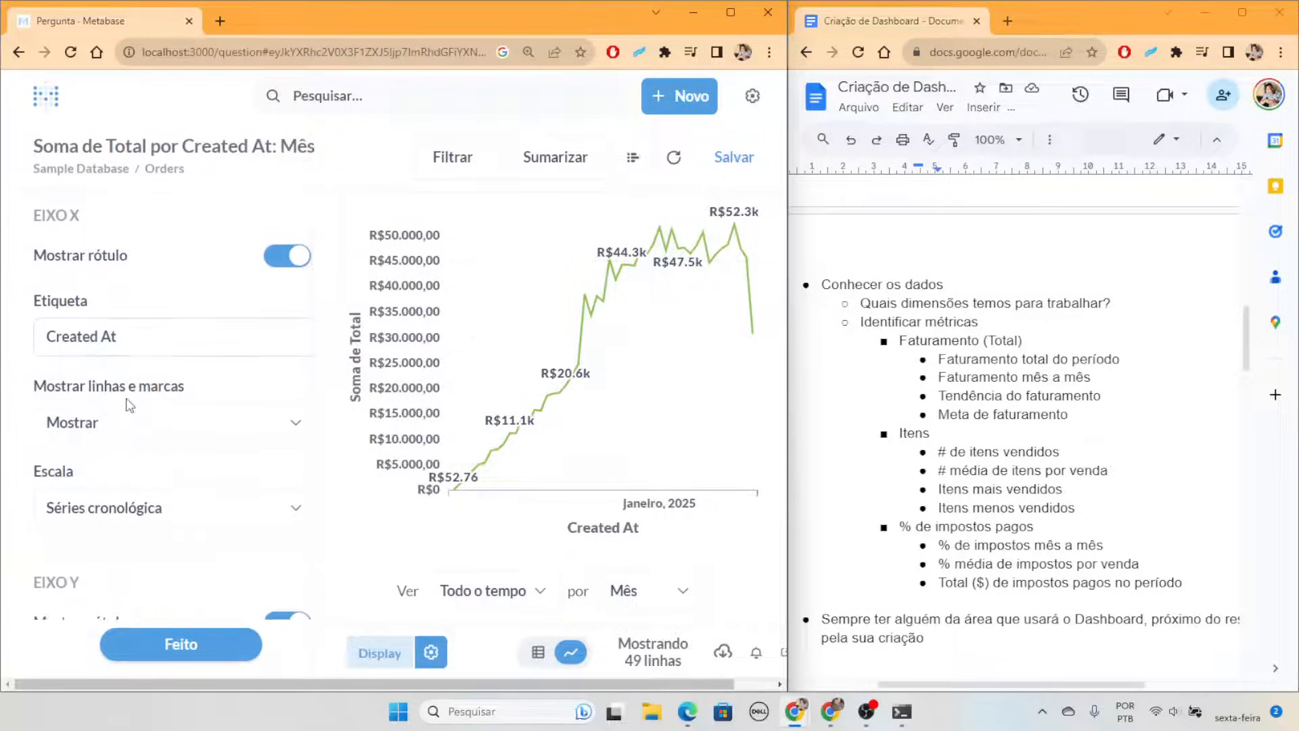
click(150, 325)
drag(150, 323, 46, 323)
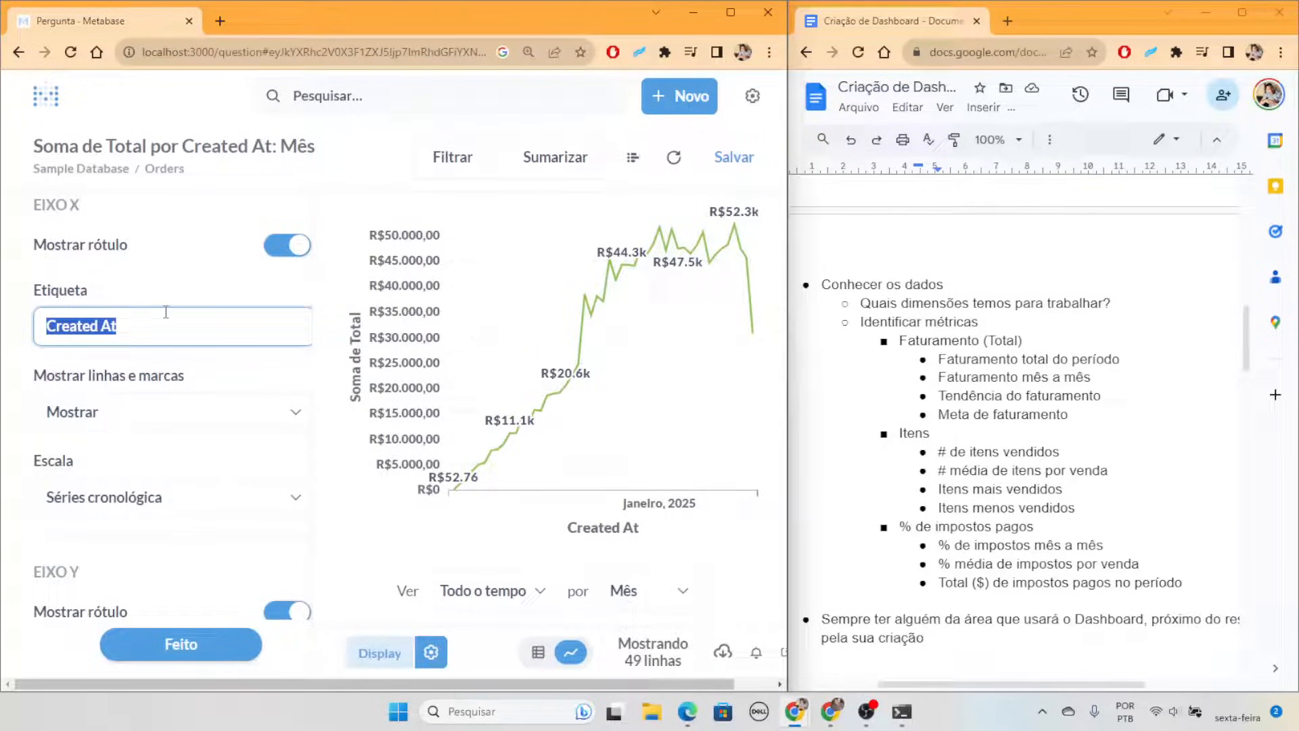
text(Mês)
Change the Y axis label of the chart to "Faturamento"
scroll(176, 406, down, 4)
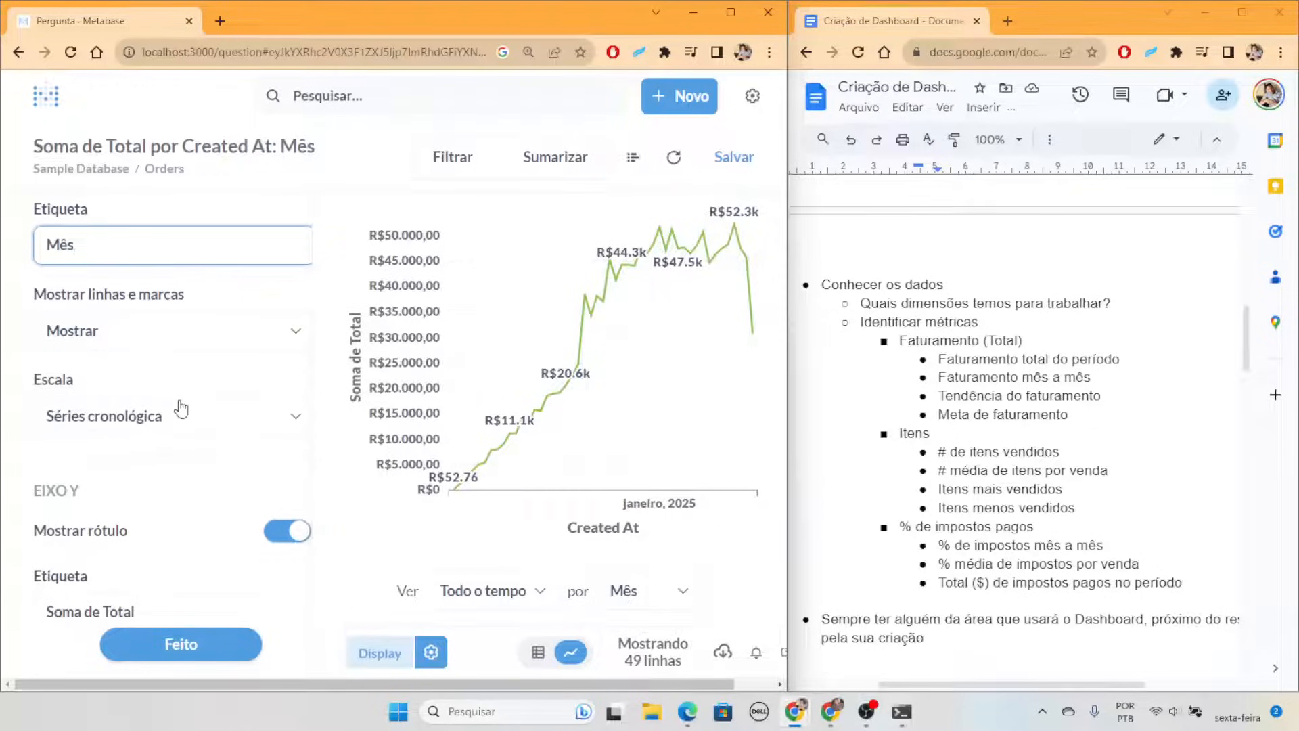
drag(151, 369, 3, 359)
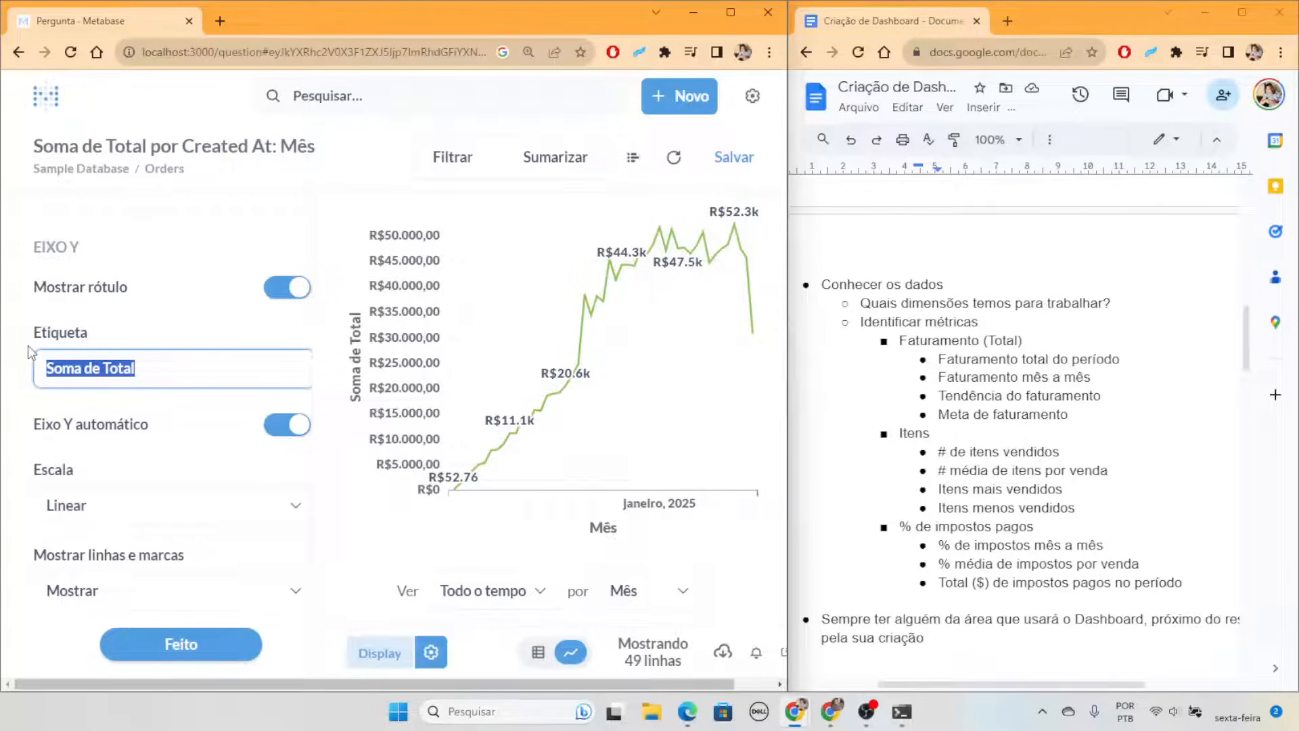
text(Faturamento)
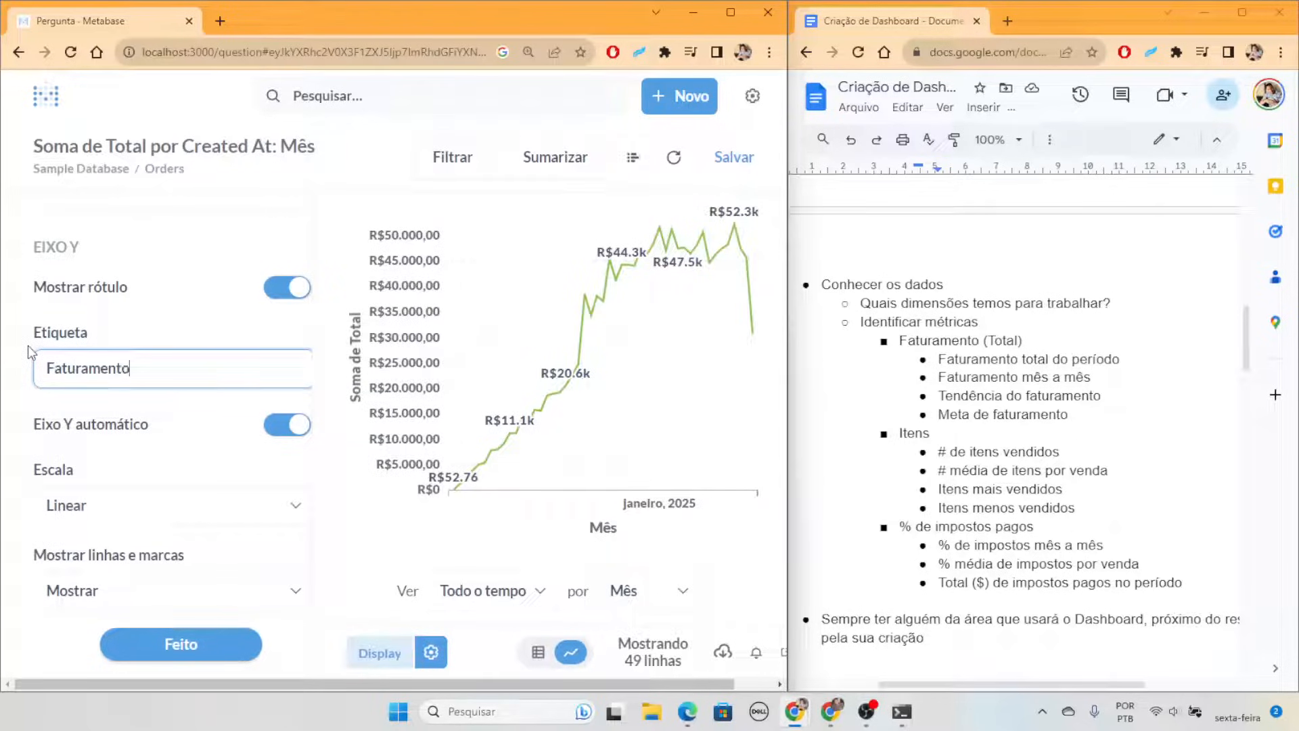
scroll(174, 399, down, 1)
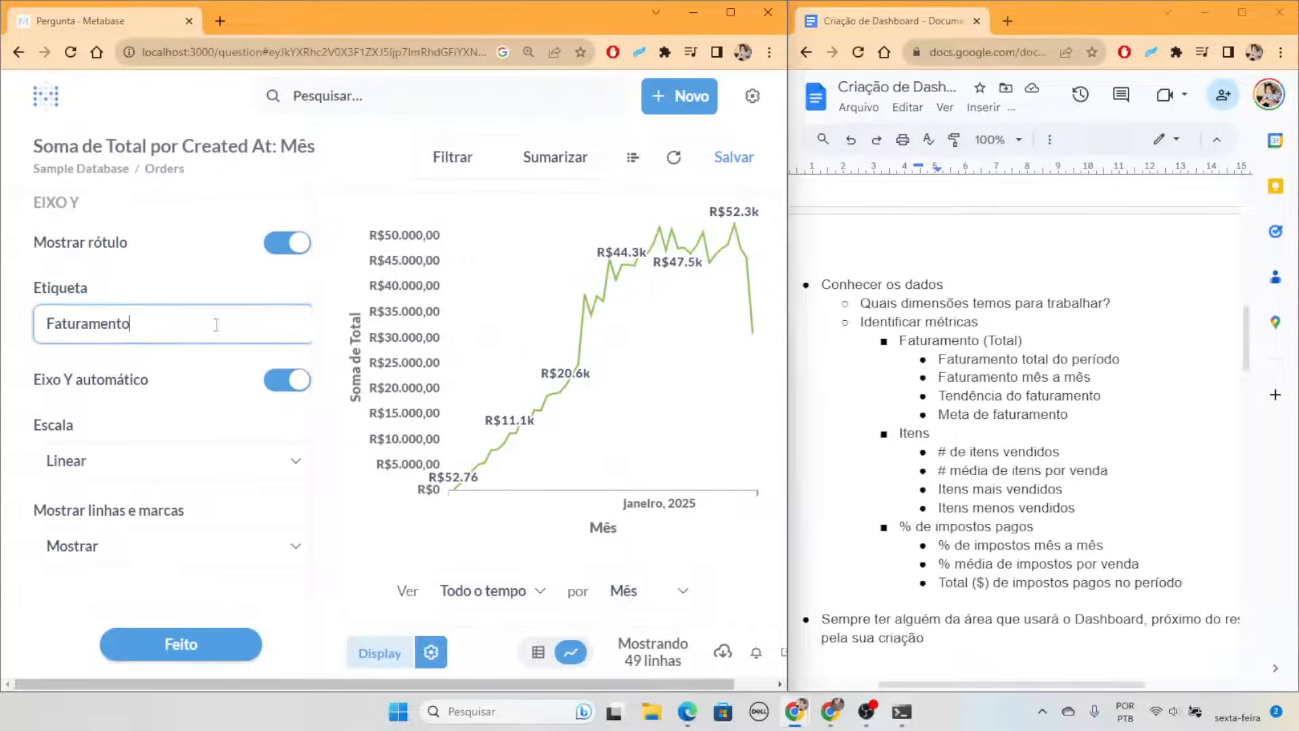
Try the Rodar 45°, Rodar 90°, Compacto and Mostrar options for the X axis lines and marks
scroll(203, 379, up, 5)
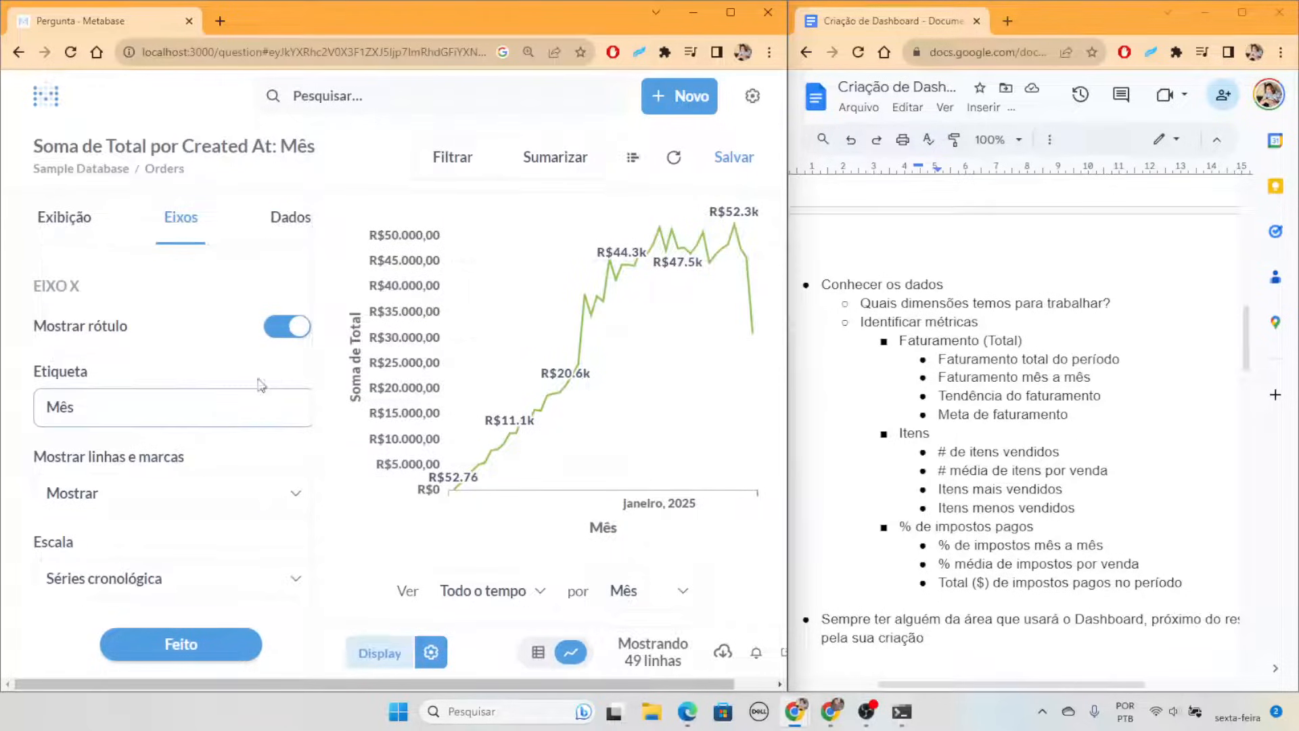
scroll(250, 379, down, 1)
click(222, 425)
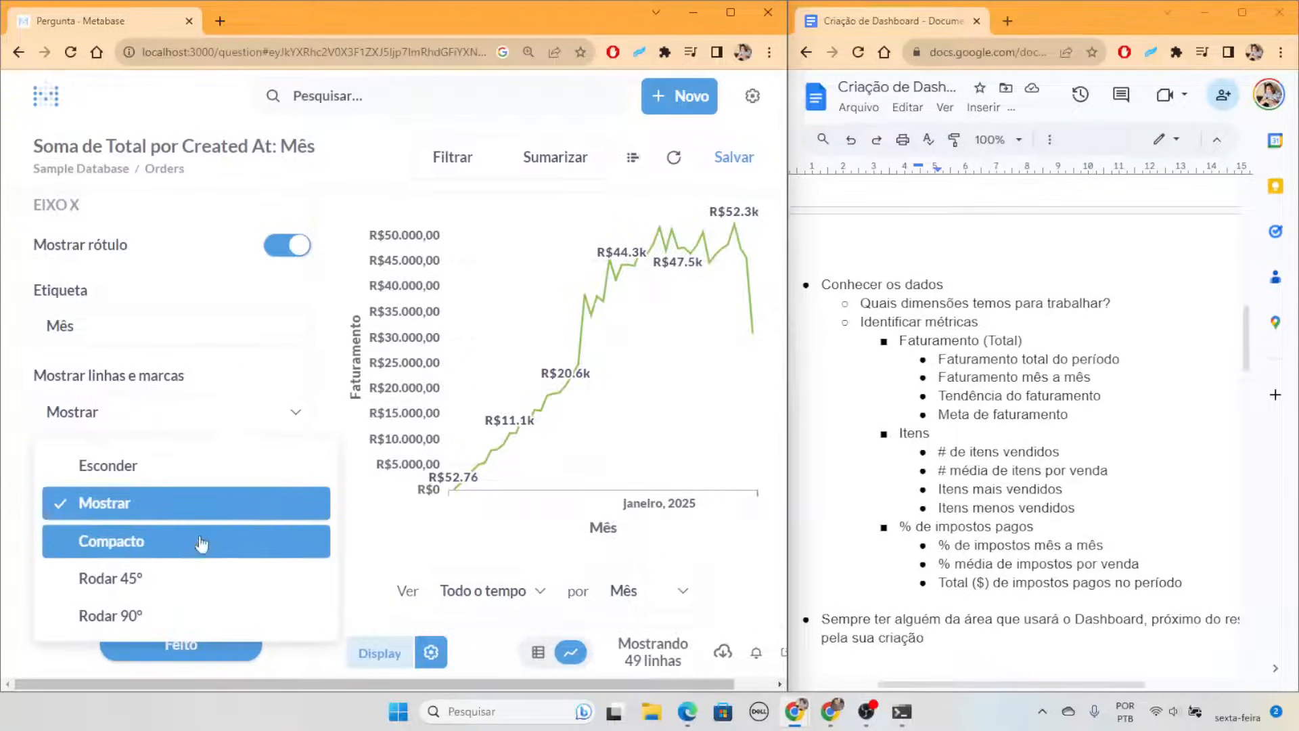
click(197, 580)
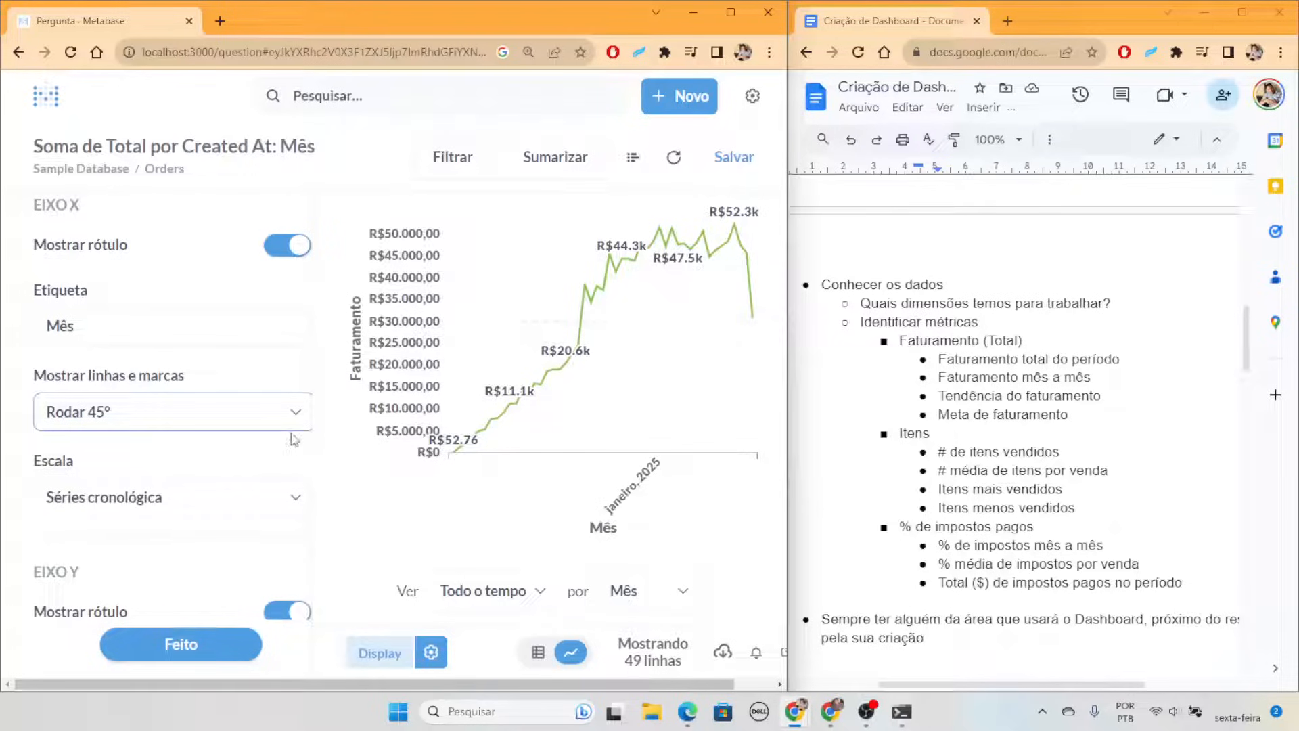
click(217, 415)
click(132, 616)
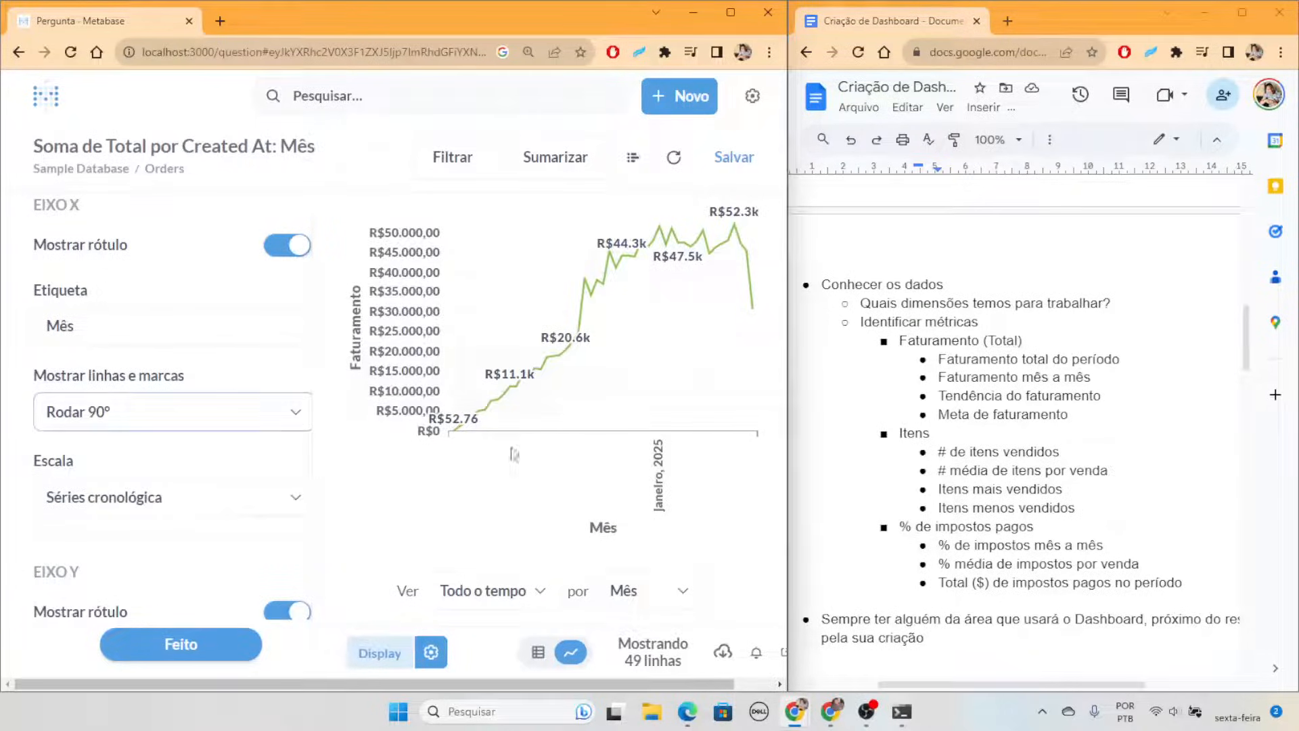
click(180, 414)
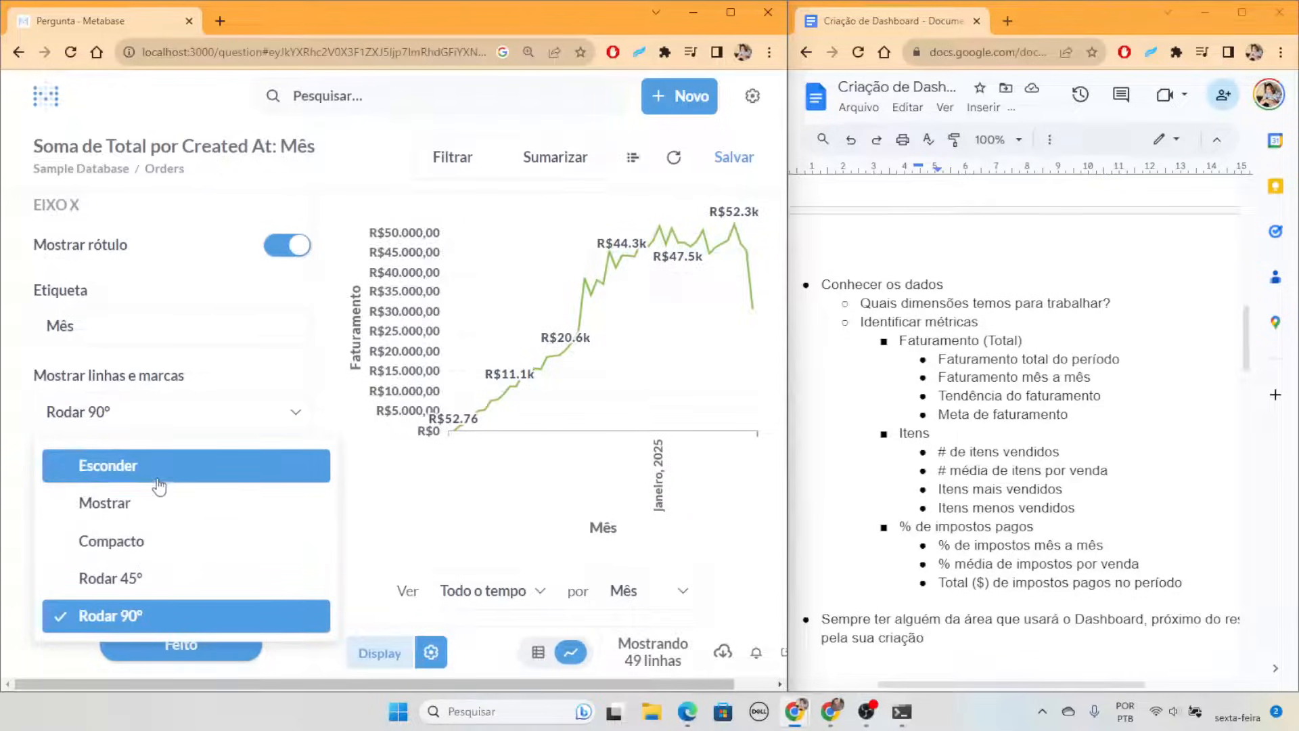
click(166, 542)
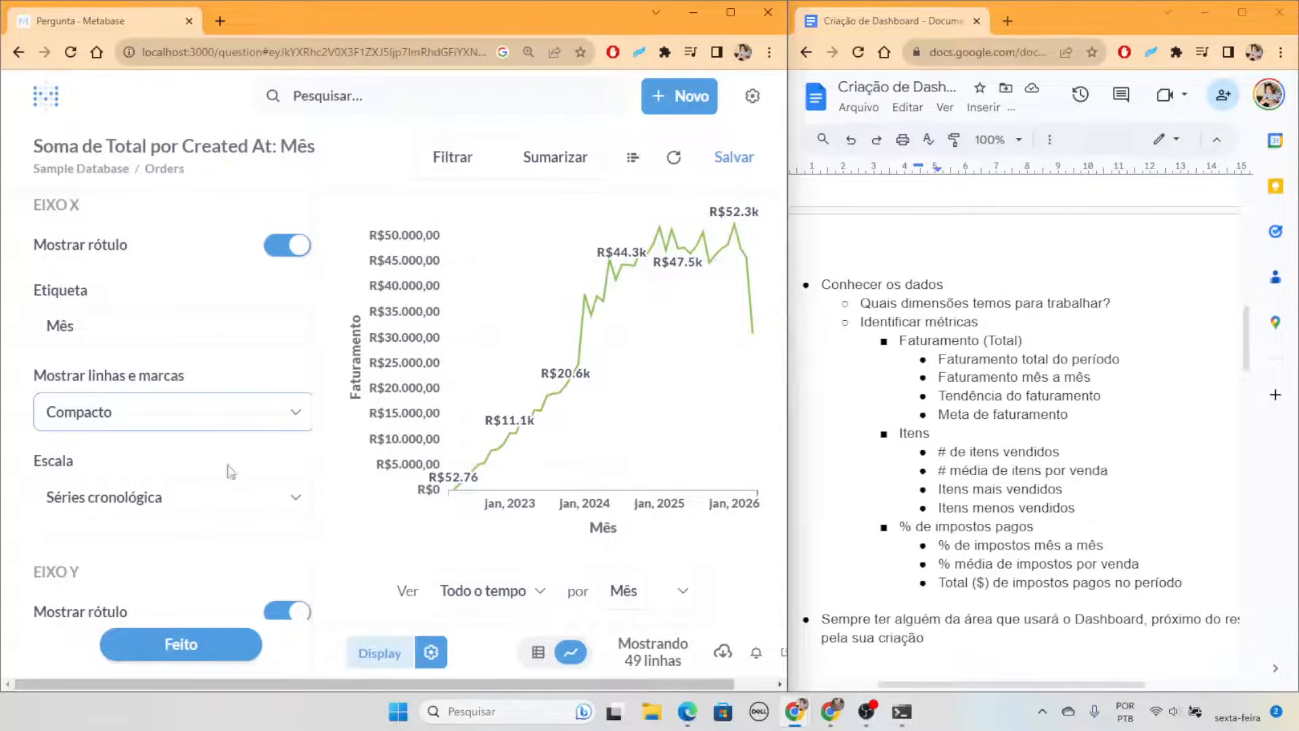
click(191, 426)
click(162, 514)
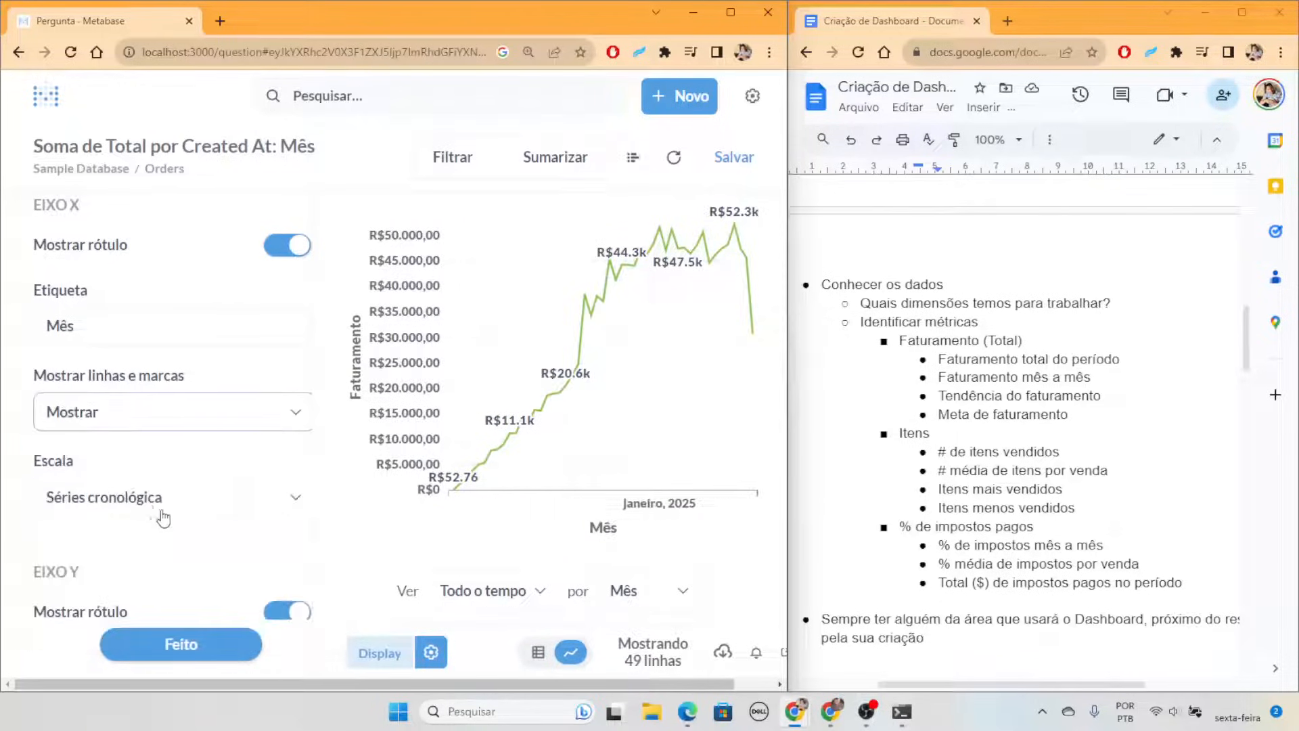
Set the X axis lines and marks of the chart to Compacto
click(155, 410)
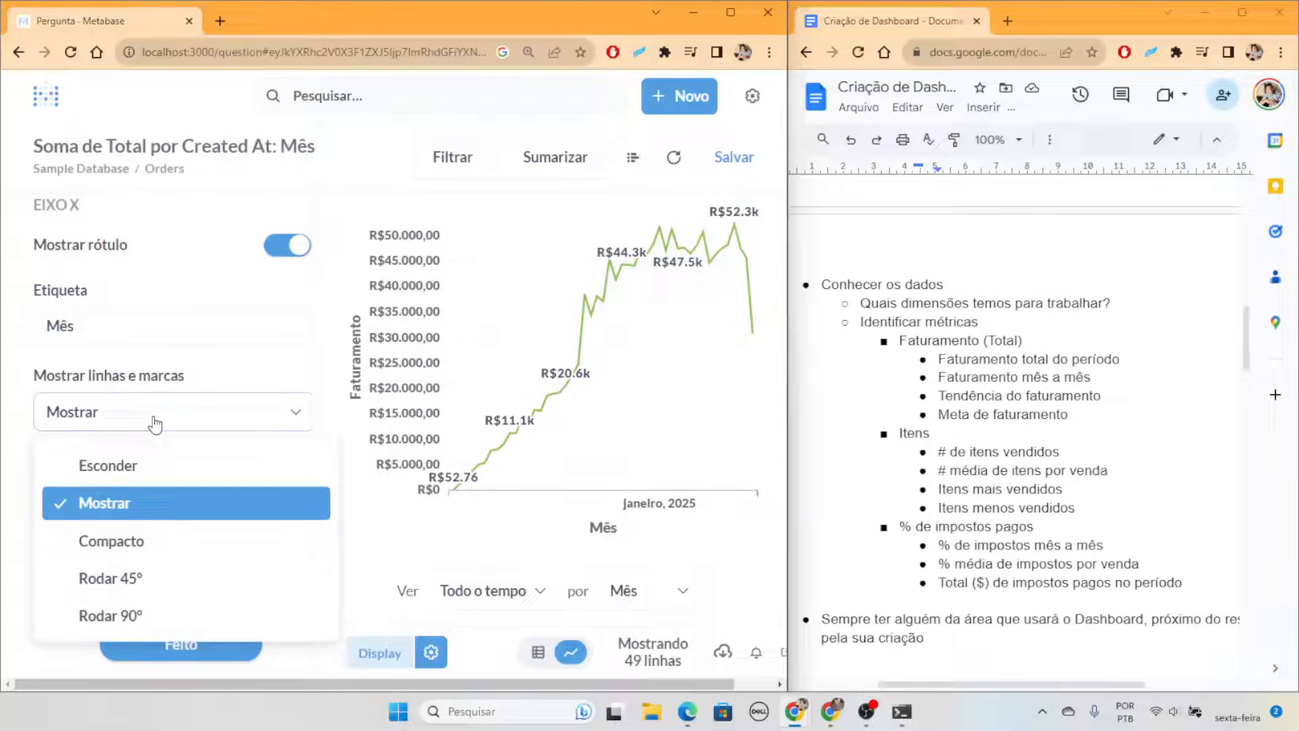
click(133, 539)
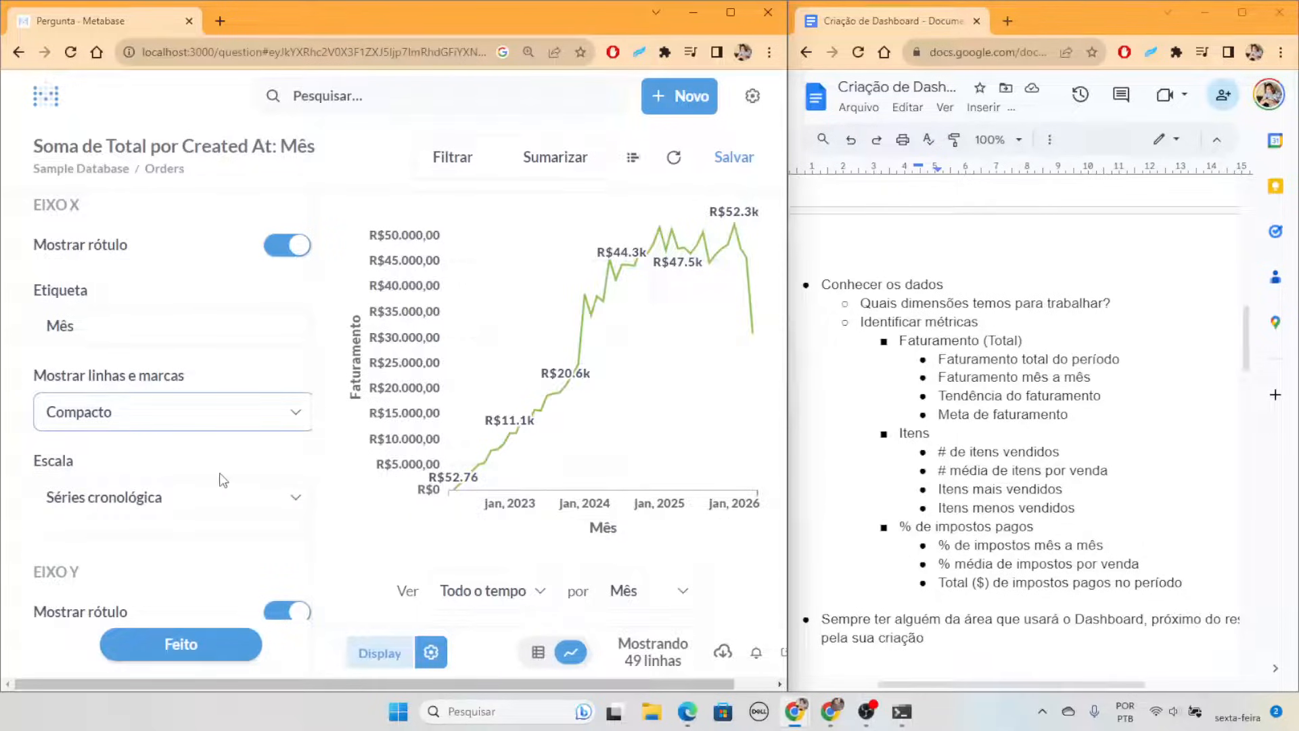
Turn on the trend line in the chart's display settings
scroll(227, 494, up, 2)
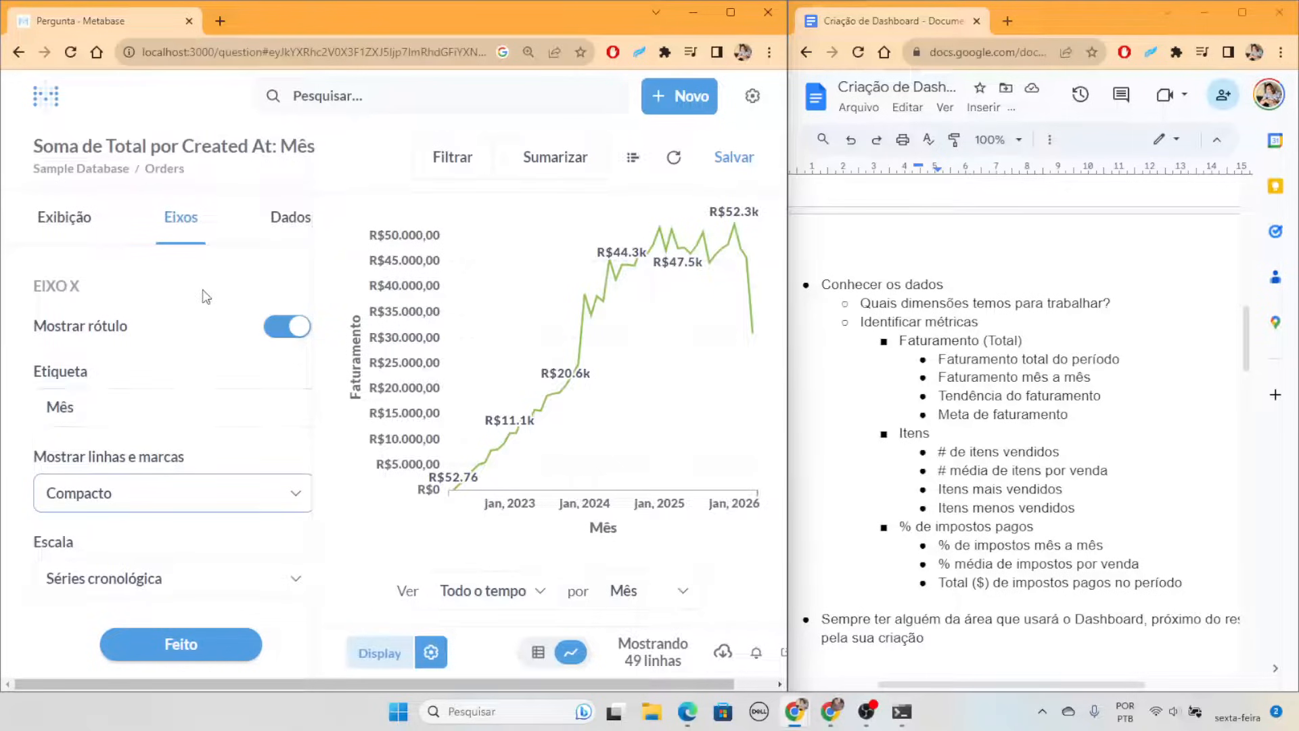
click(74, 217)
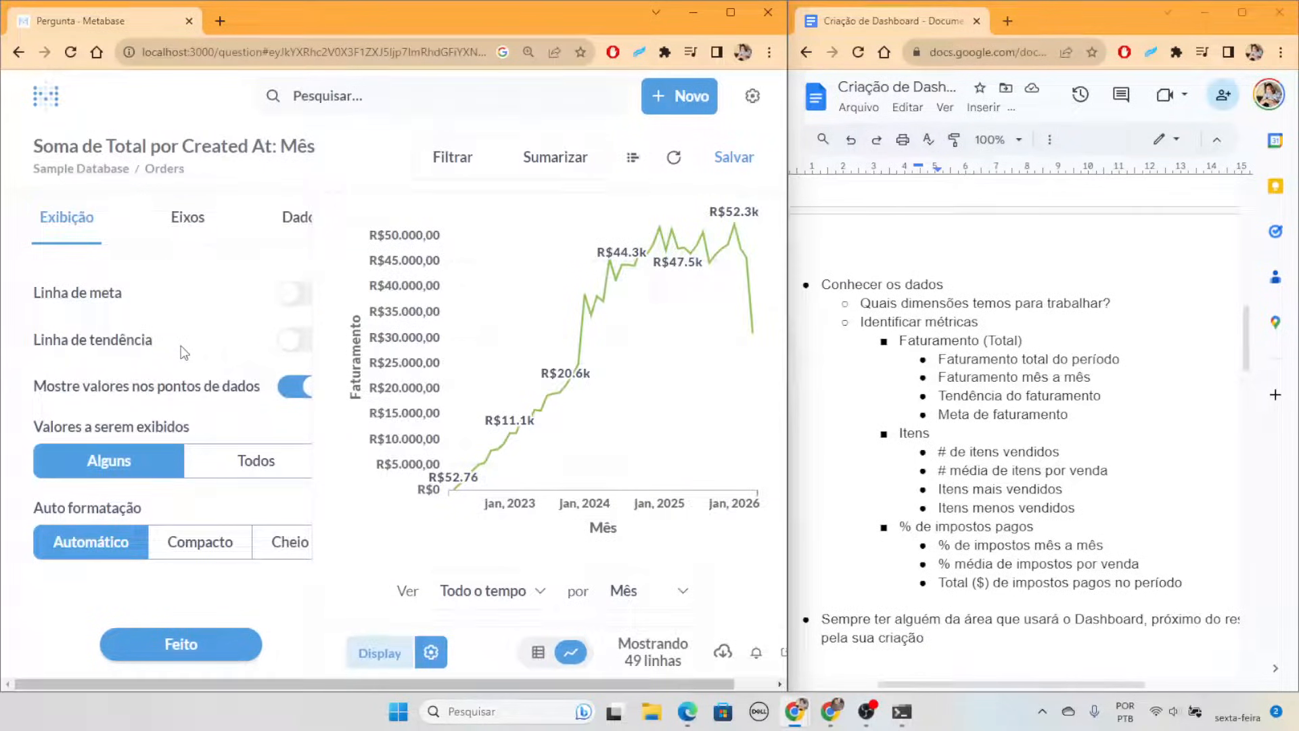
click(300, 349)
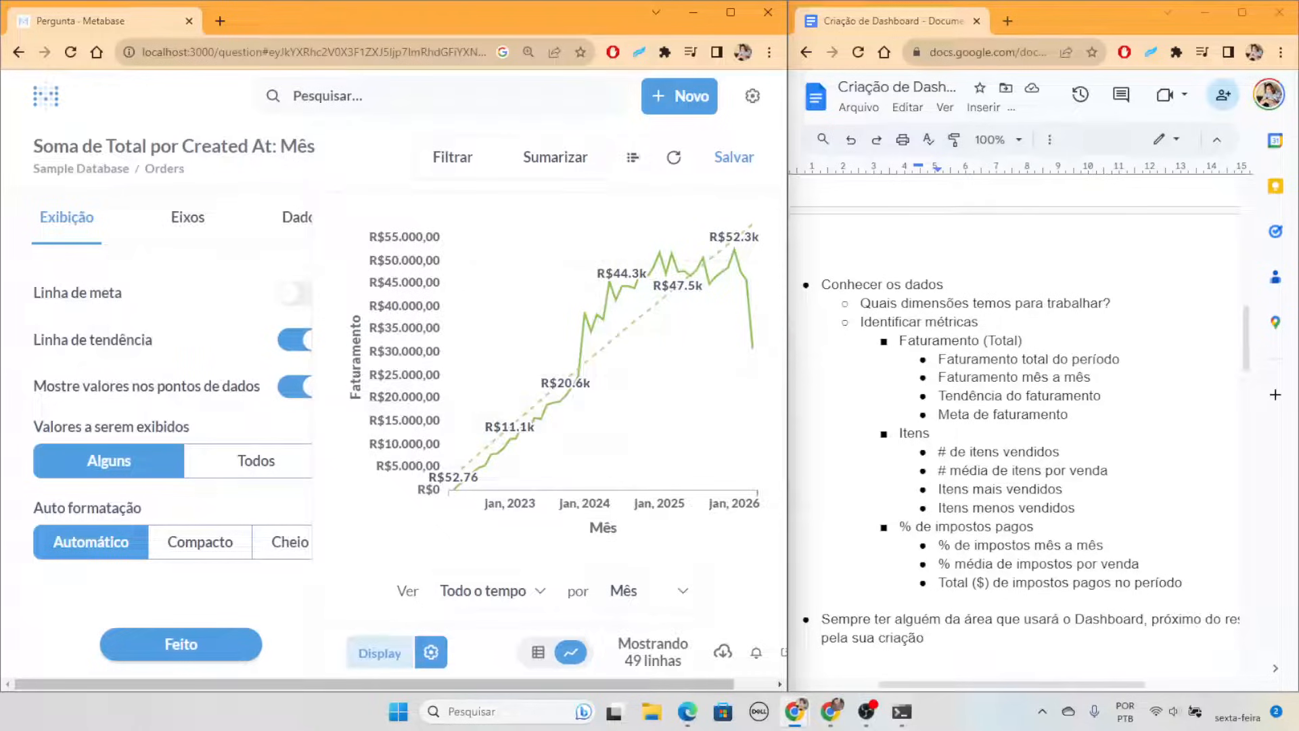
Turn on the goal line with a goal value of 25000 and finish the chart settings
click(299, 296)
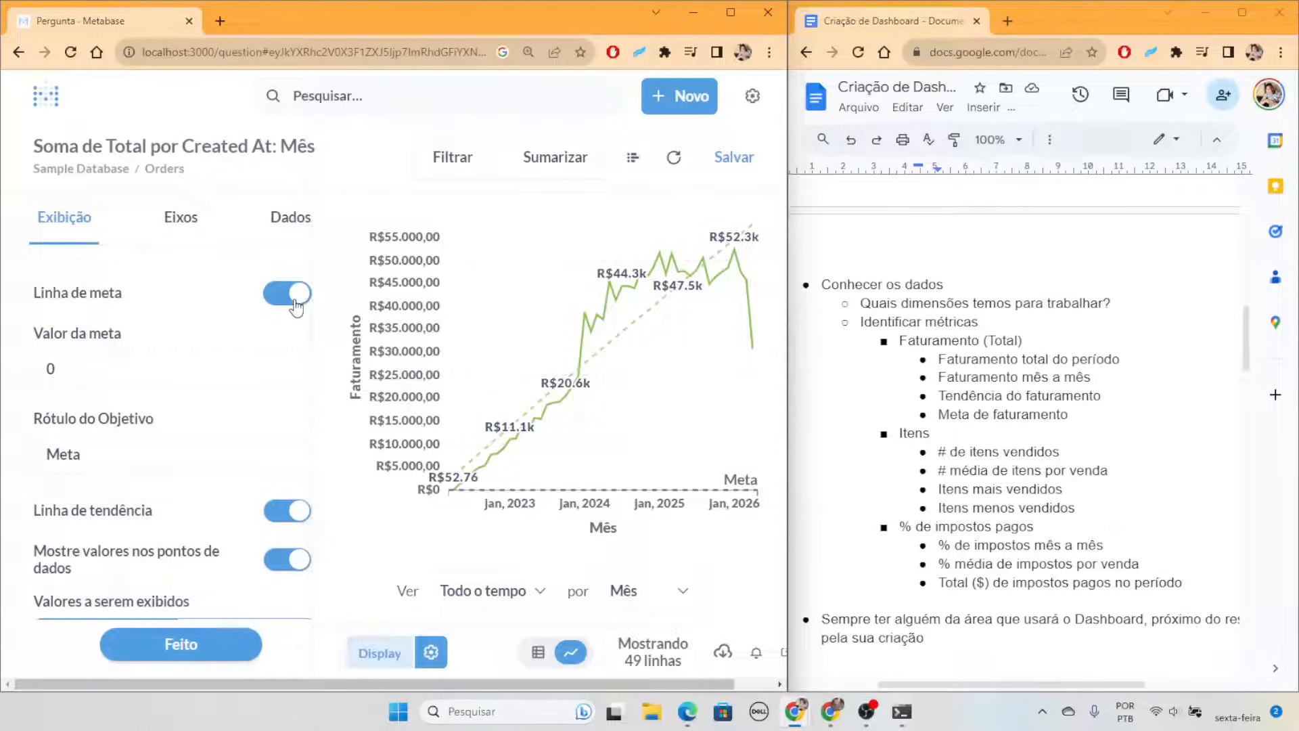
key(Tab)
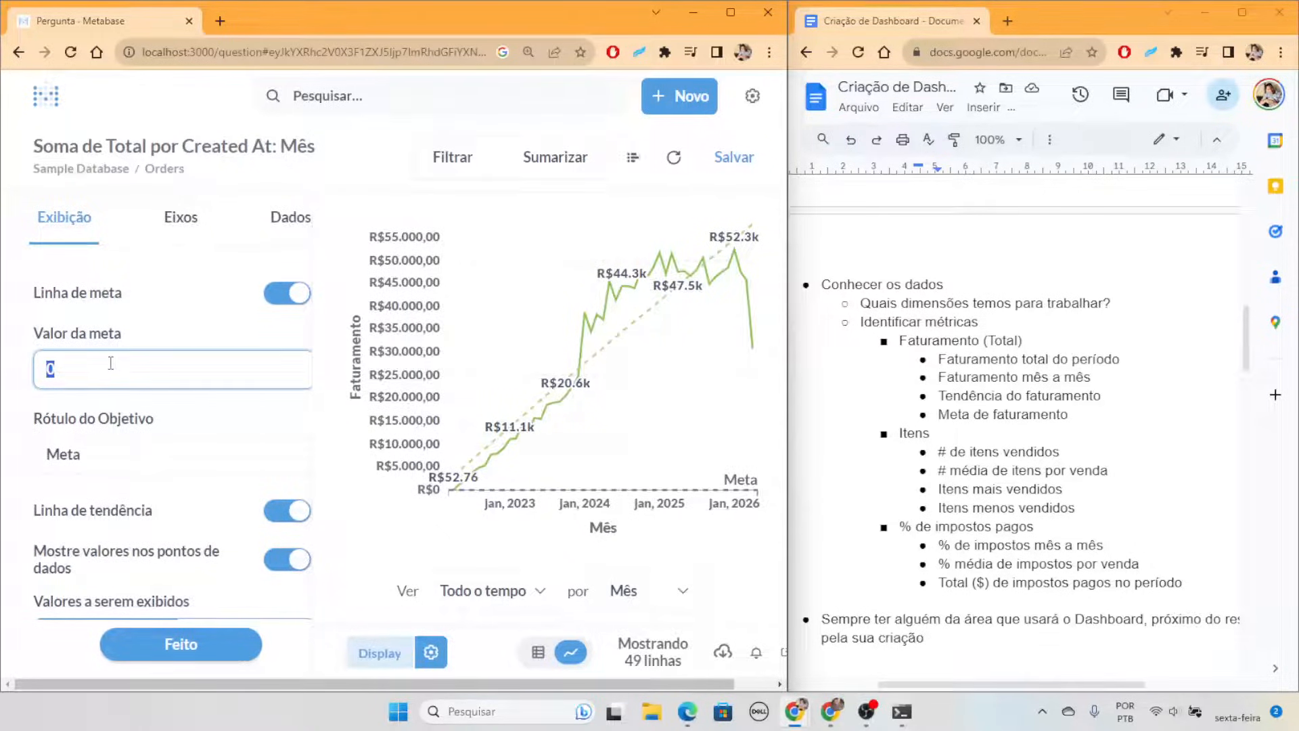
text(25000)
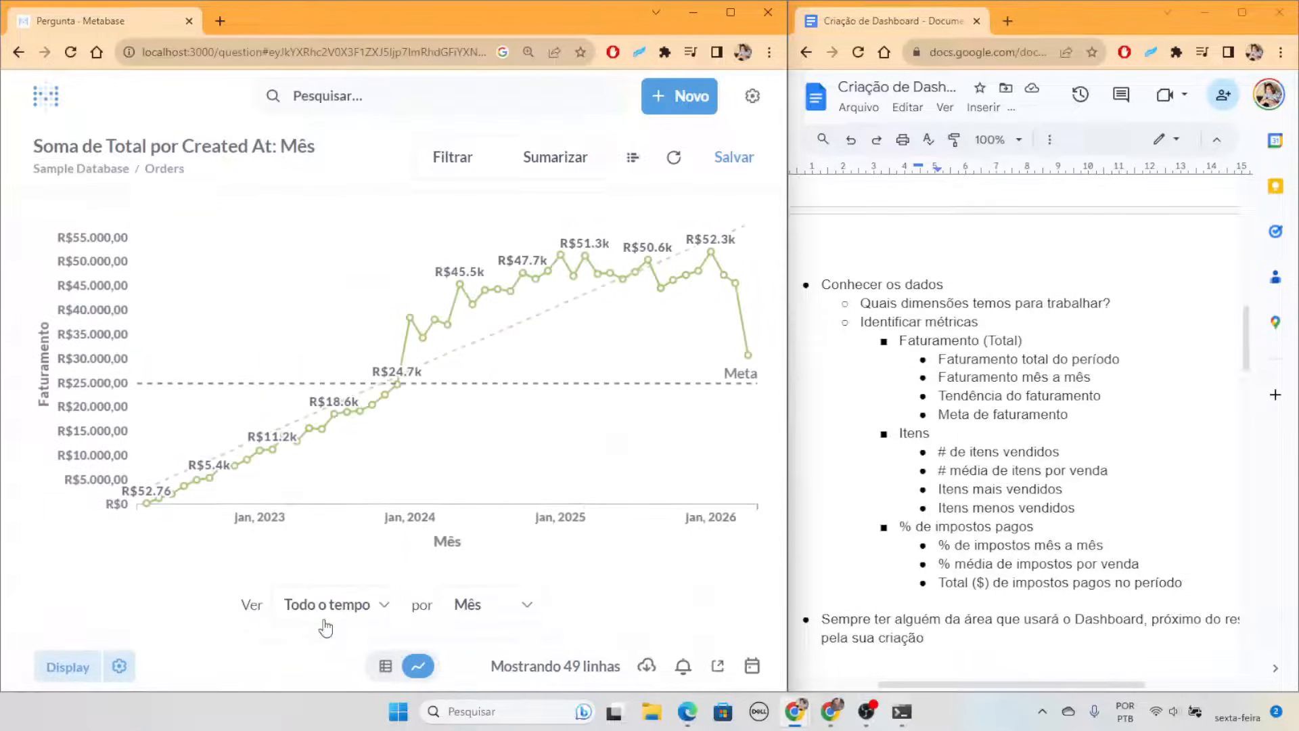
click(232, 645)
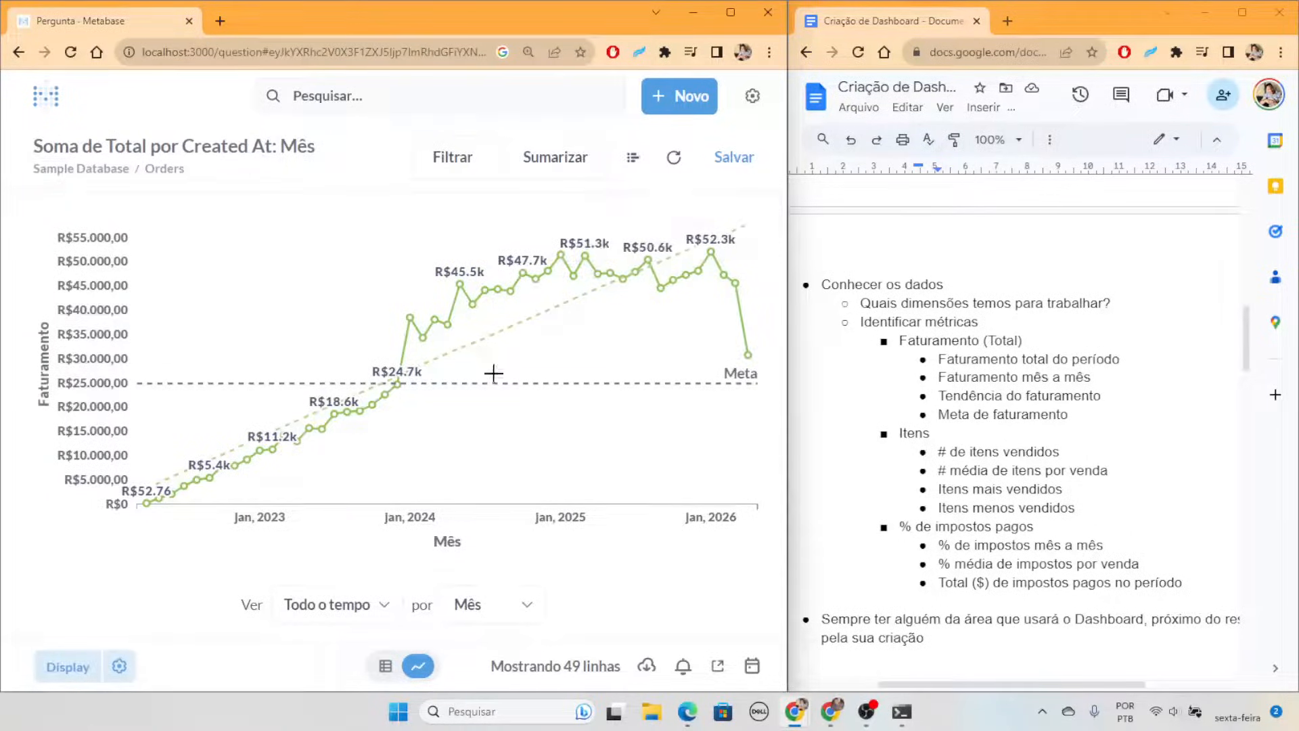
Save the question as "Faturamento mês a mês" in the Vendas collection without adding it to a dashboard
click(733, 157)
drag(420, 286, 56, 275)
text(F)
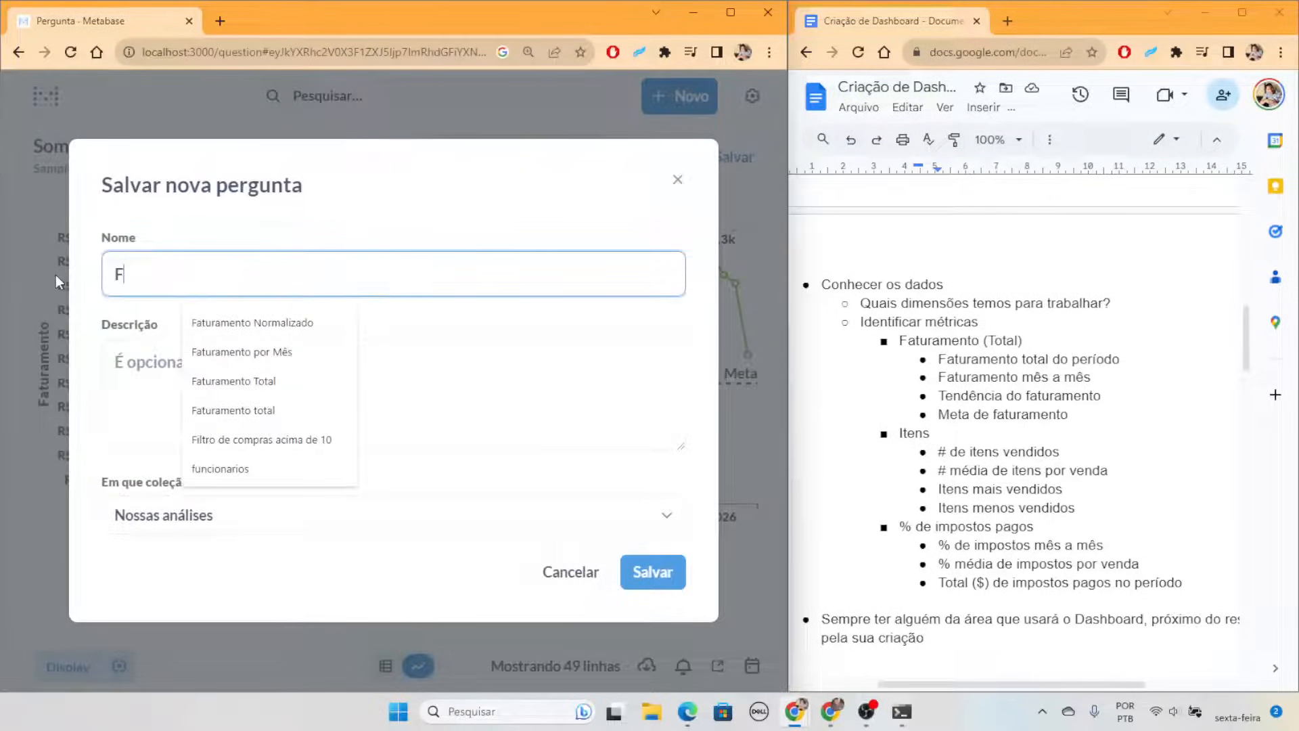
text(aturamento m)
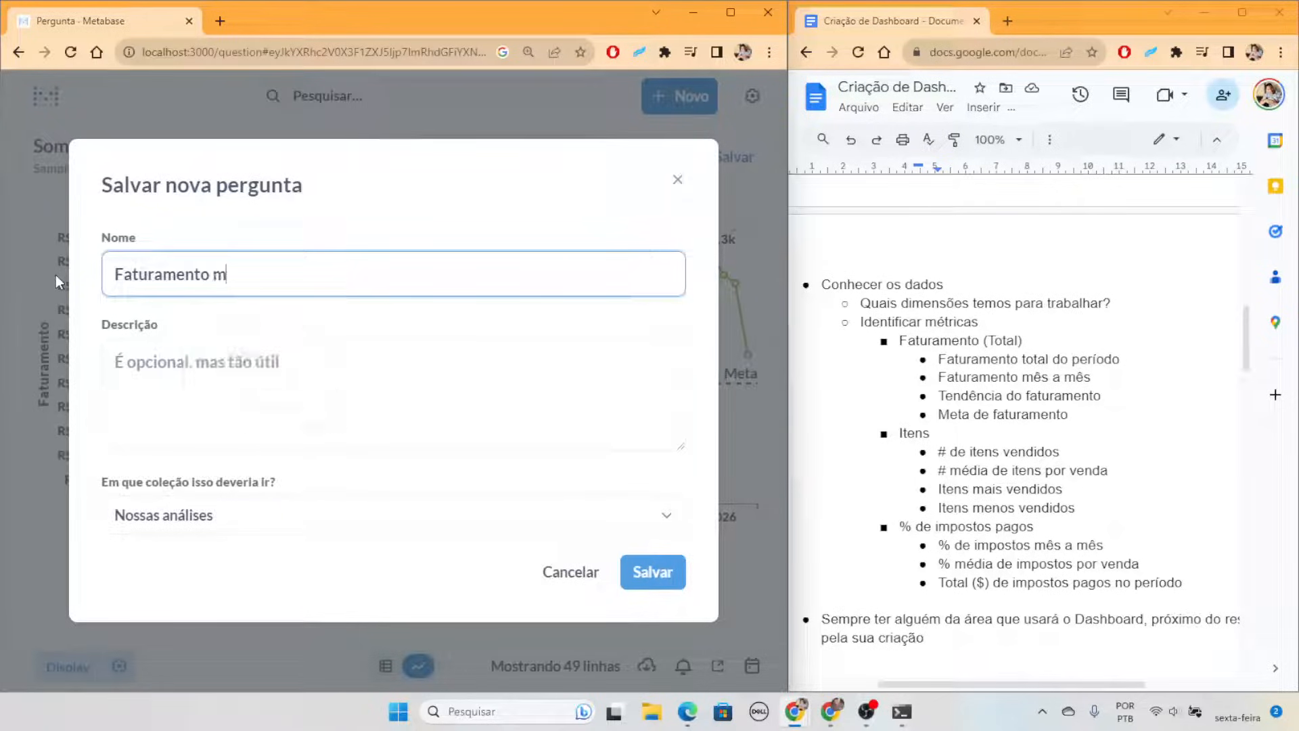
text(ês a mês)
click(309, 527)
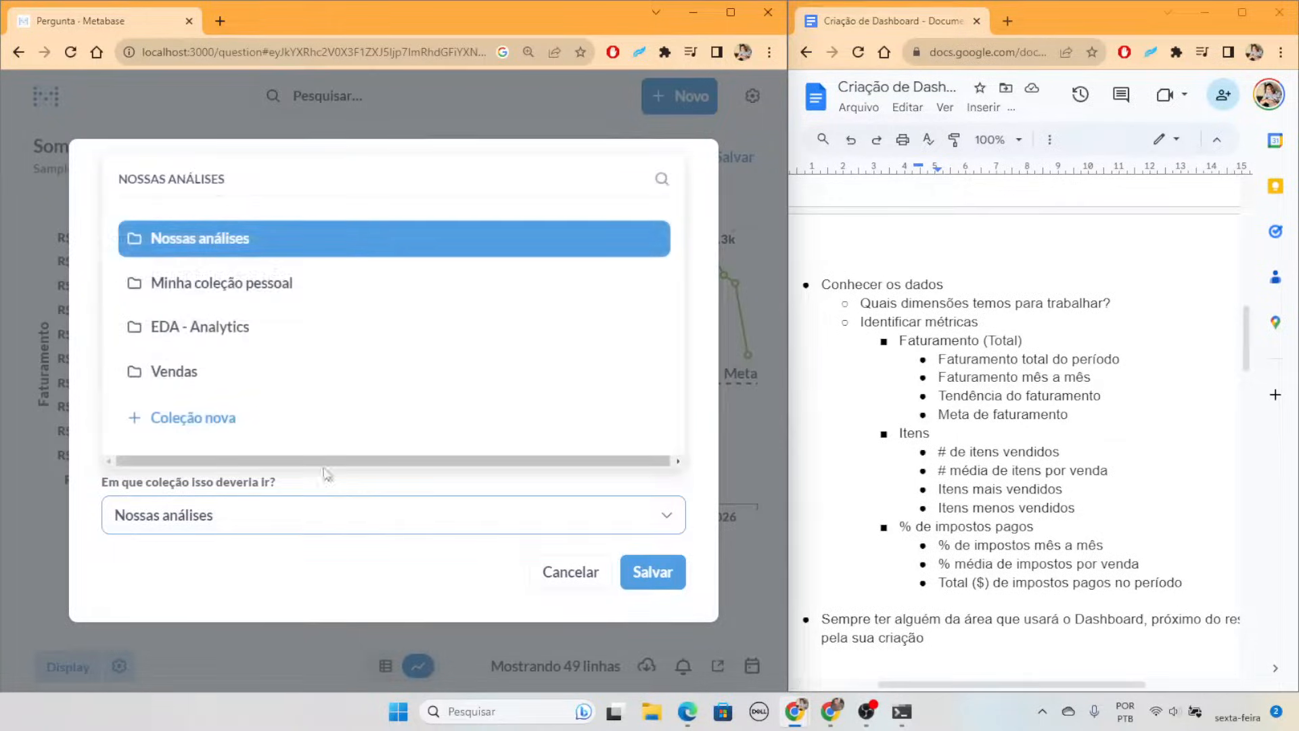
click(343, 369)
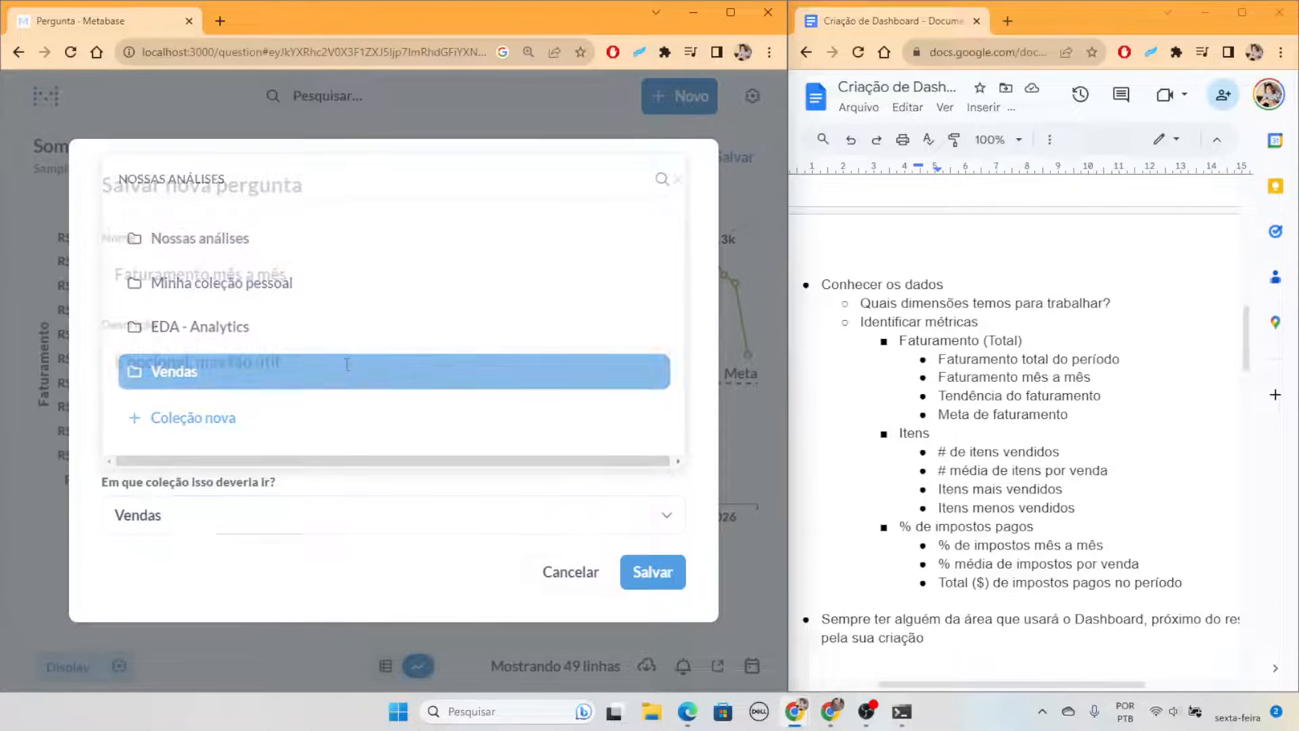
click(639, 576)
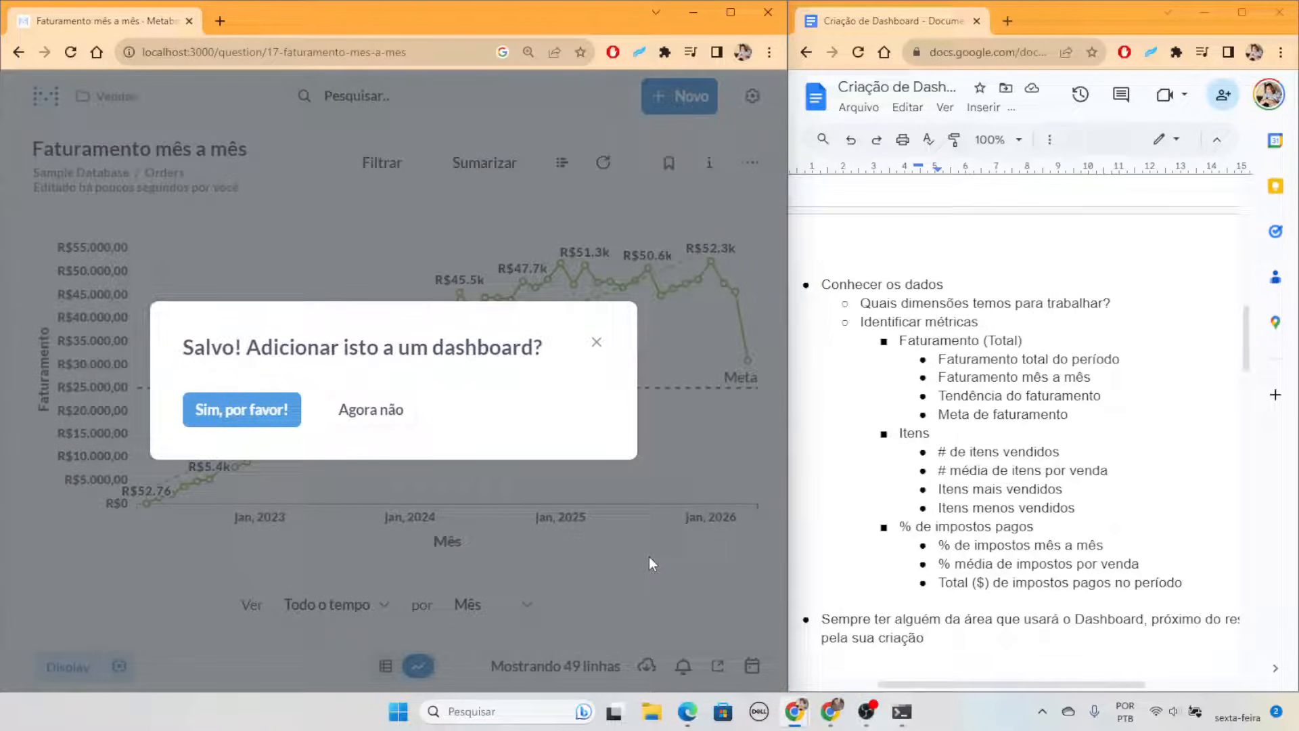
click(366, 409)
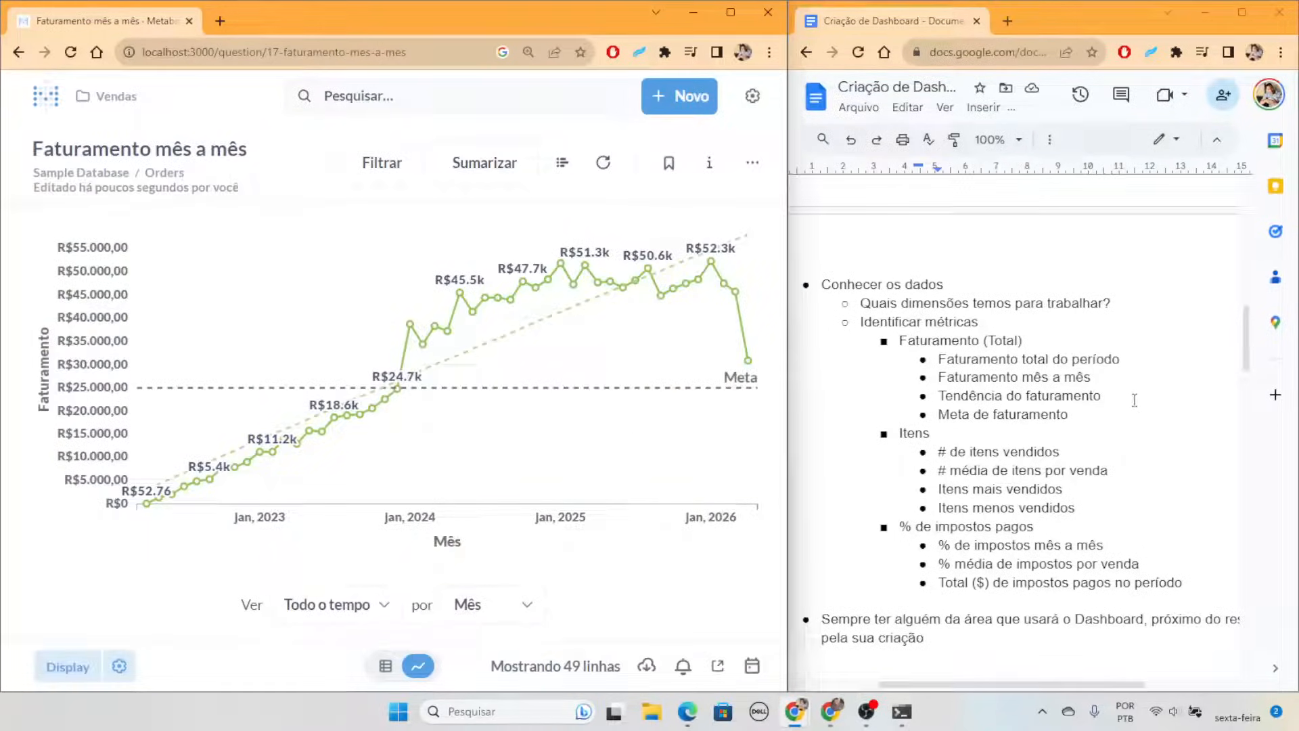
Review the Faturamento metrics in the Google Docs notes and highlight the "# de itens vendidos" item
drag(1101, 397, 940, 401)
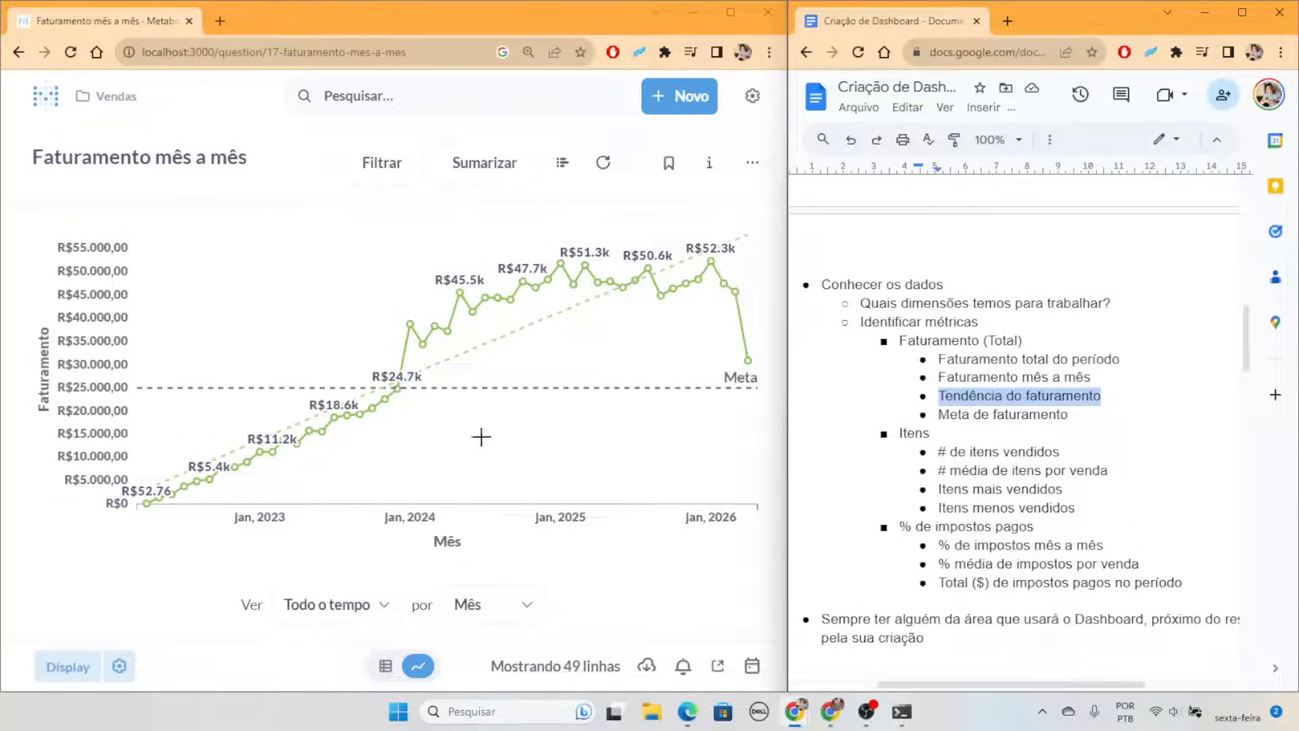
drag(1097, 422, 891, 343)
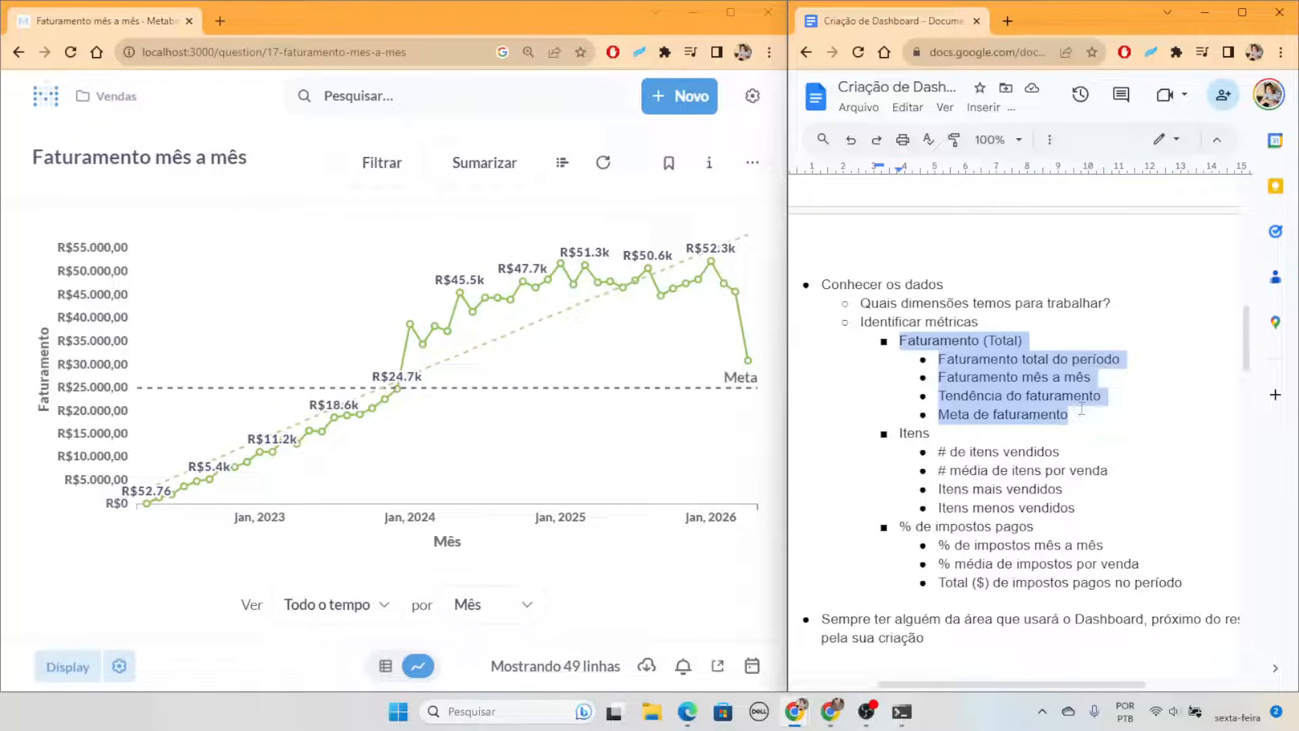
click(1120, 417)
drag(1090, 424, 884, 342)
click(1121, 420)
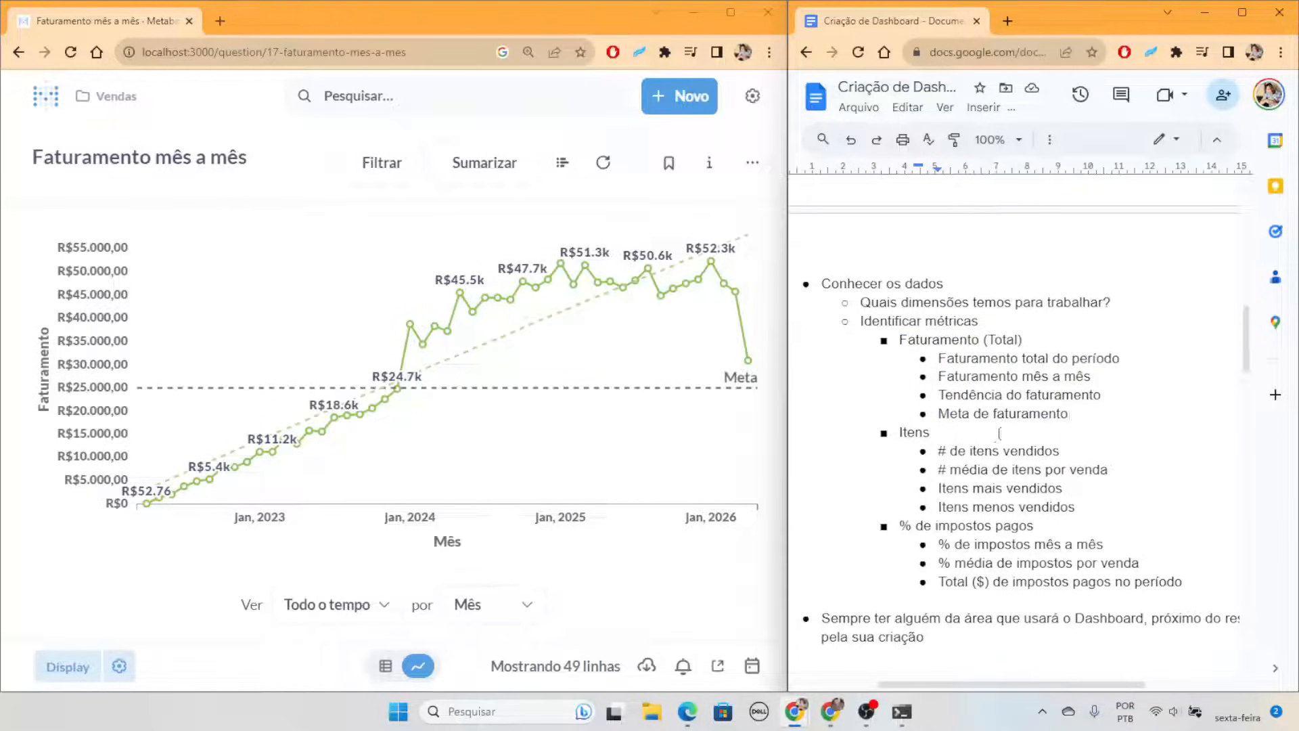
scroll(824, 298, down, 2)
scroll(1015, 396, up, 1)
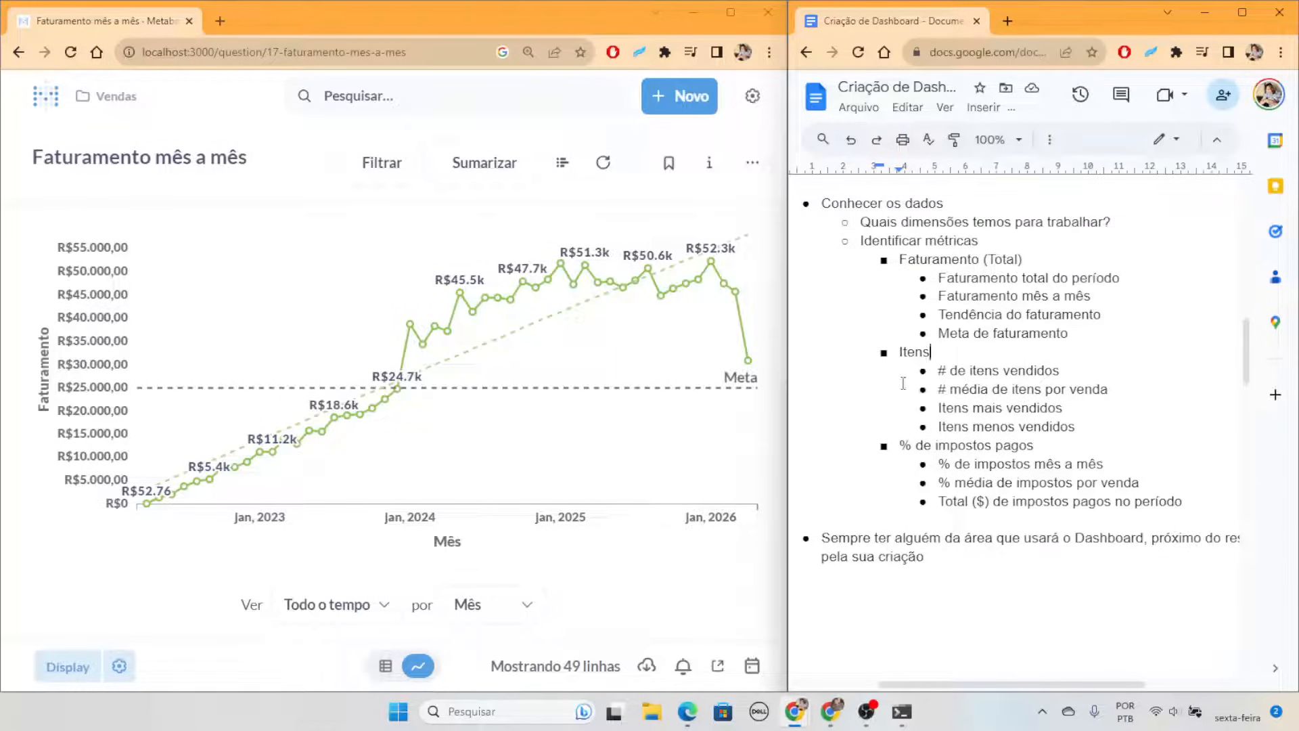
drag(1076, 371, 932, 372)
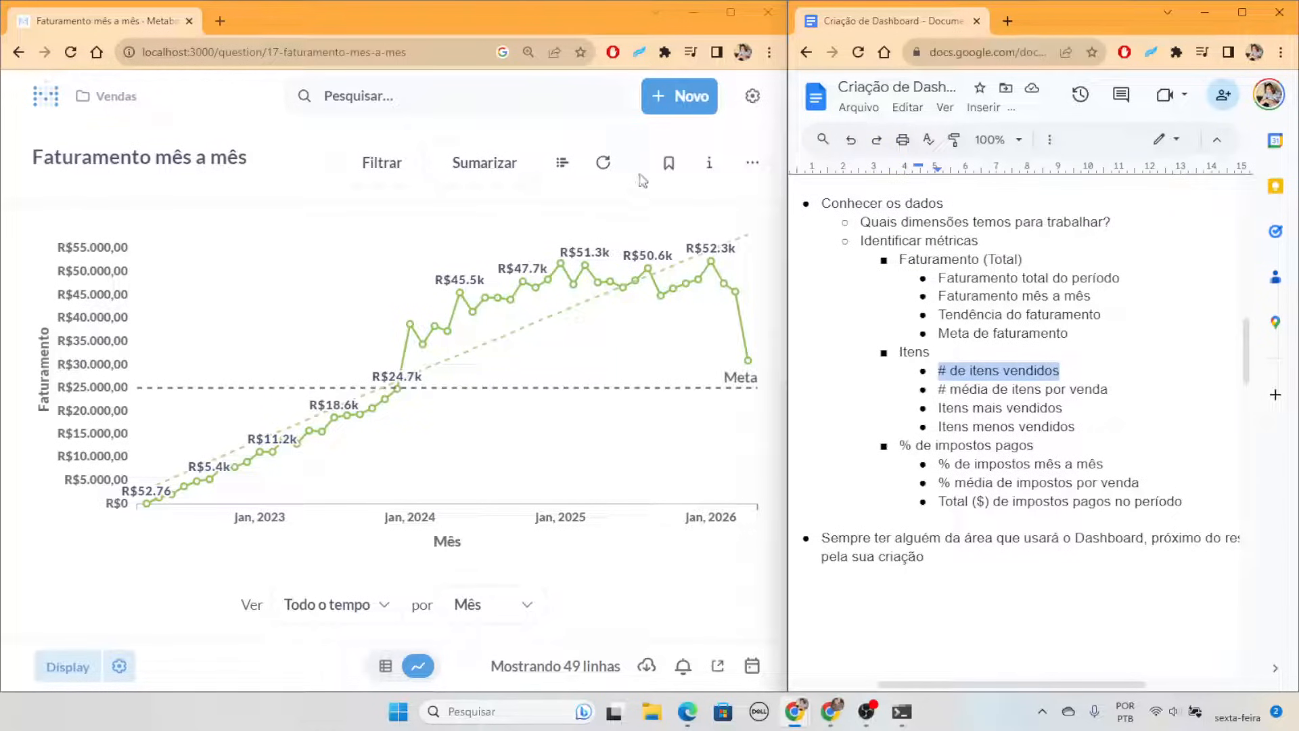
Start a new question in Metabase based on the Orders table of the Sample Database
click(679, 96)
click(617, 171)
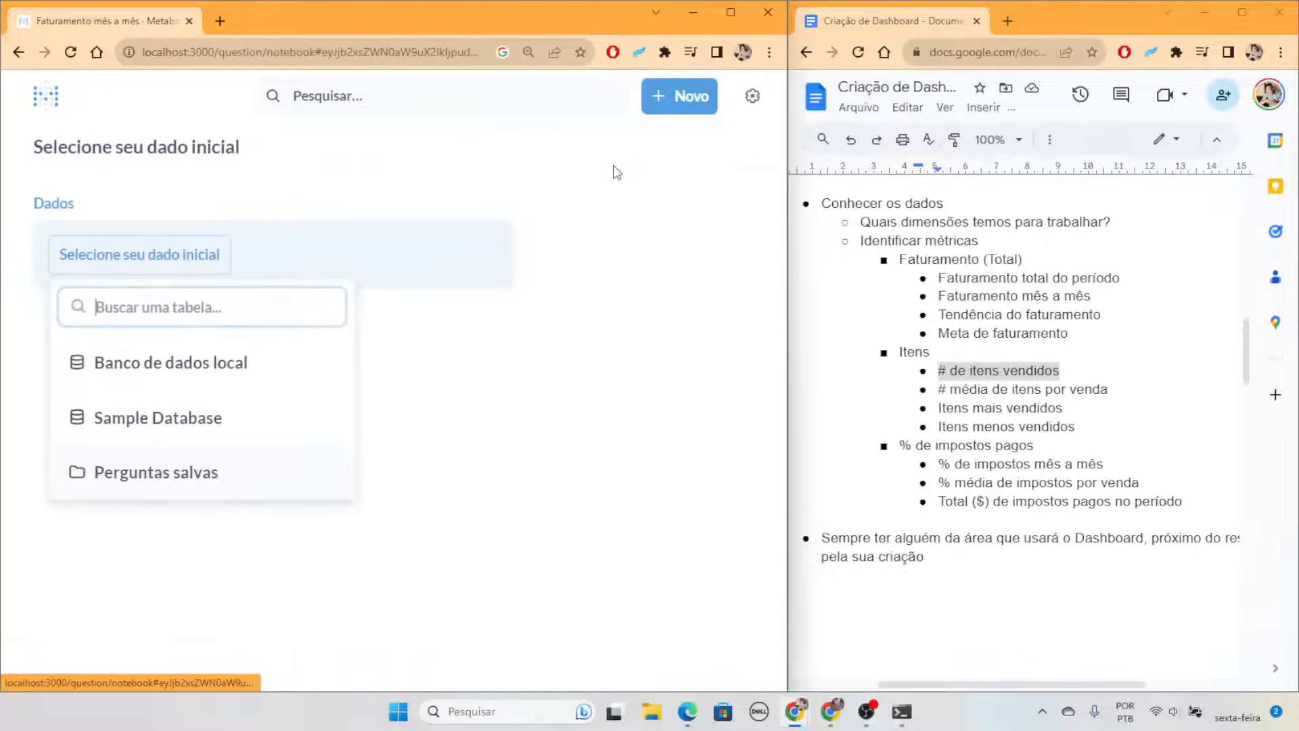
click(167, 428)
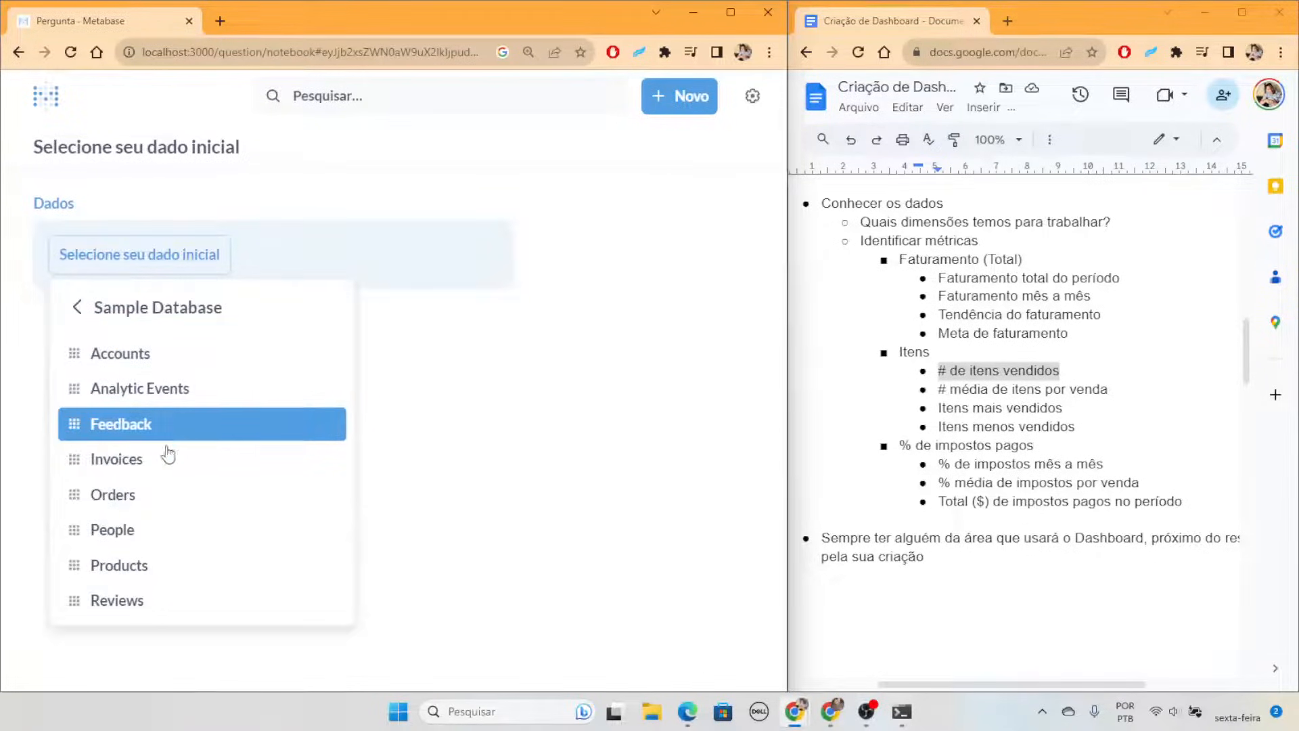
click(158, 507)
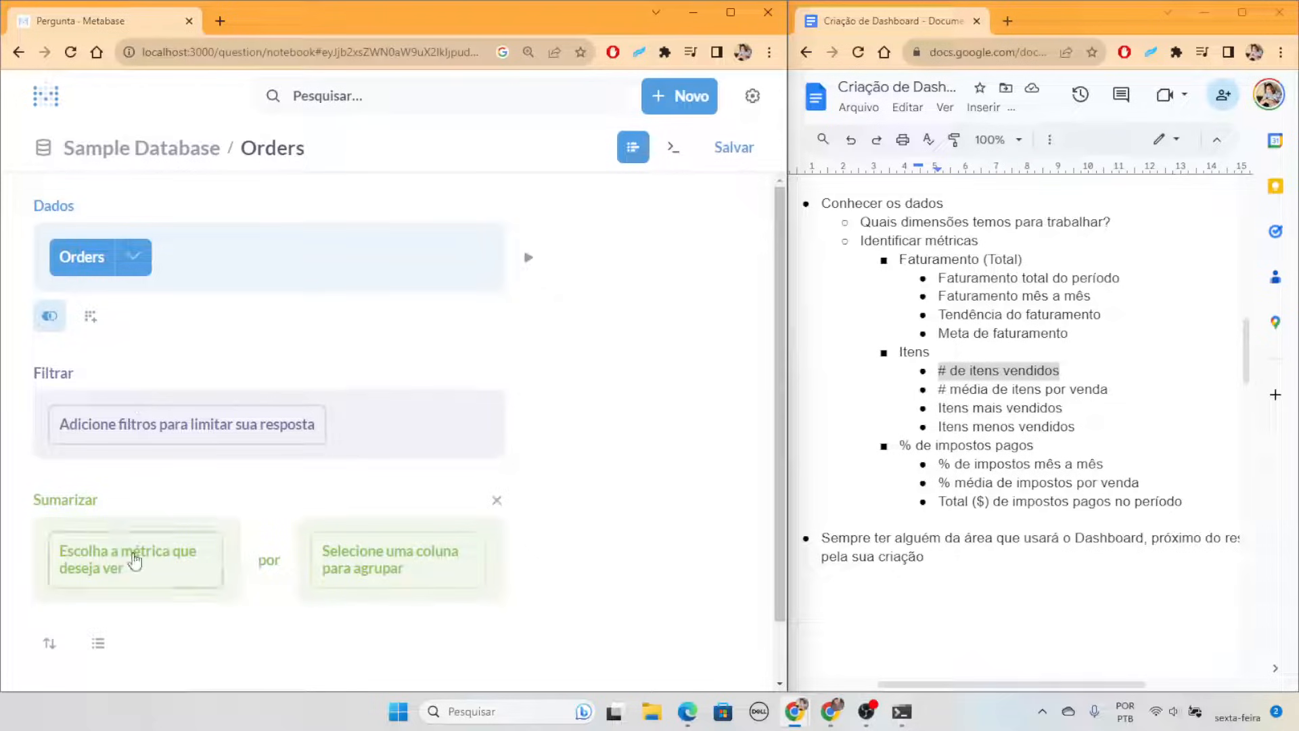
Summarize the Orders question by the sum of Quantity and visualize the result
click(134, 560)
click(261, 195)
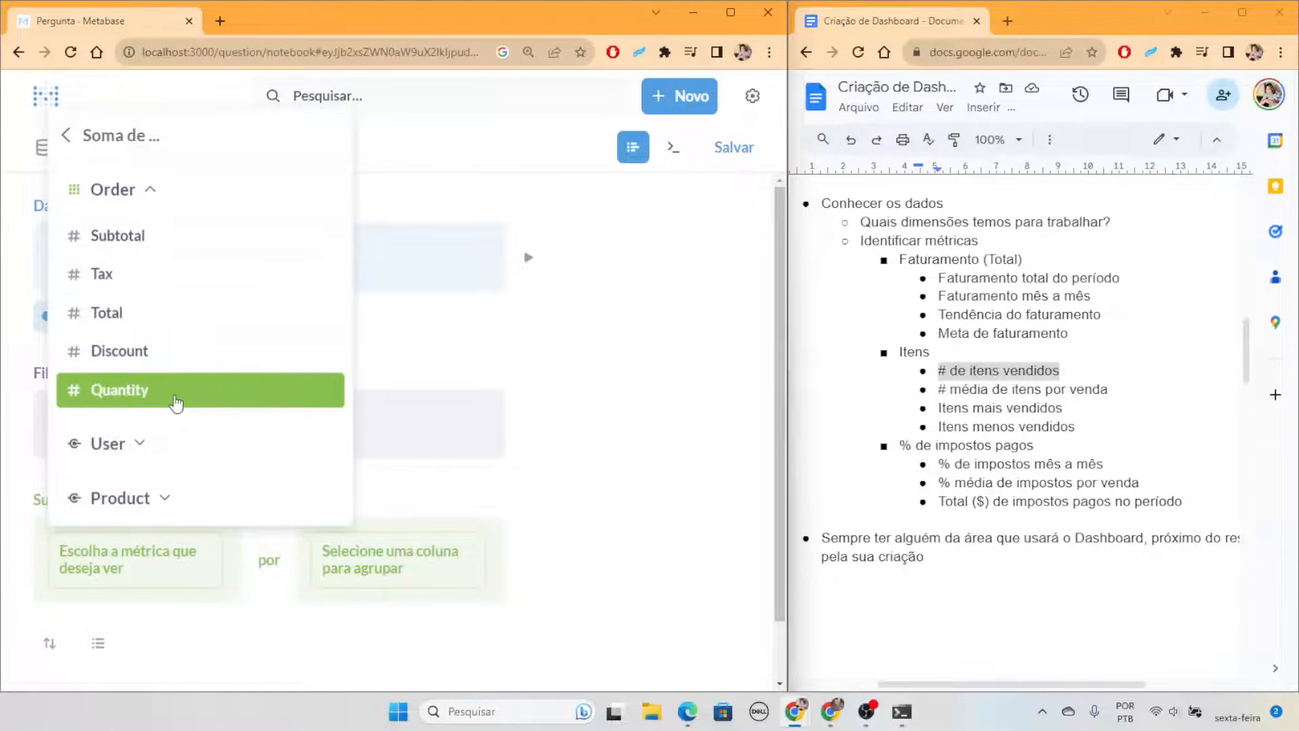
click(204, 402)
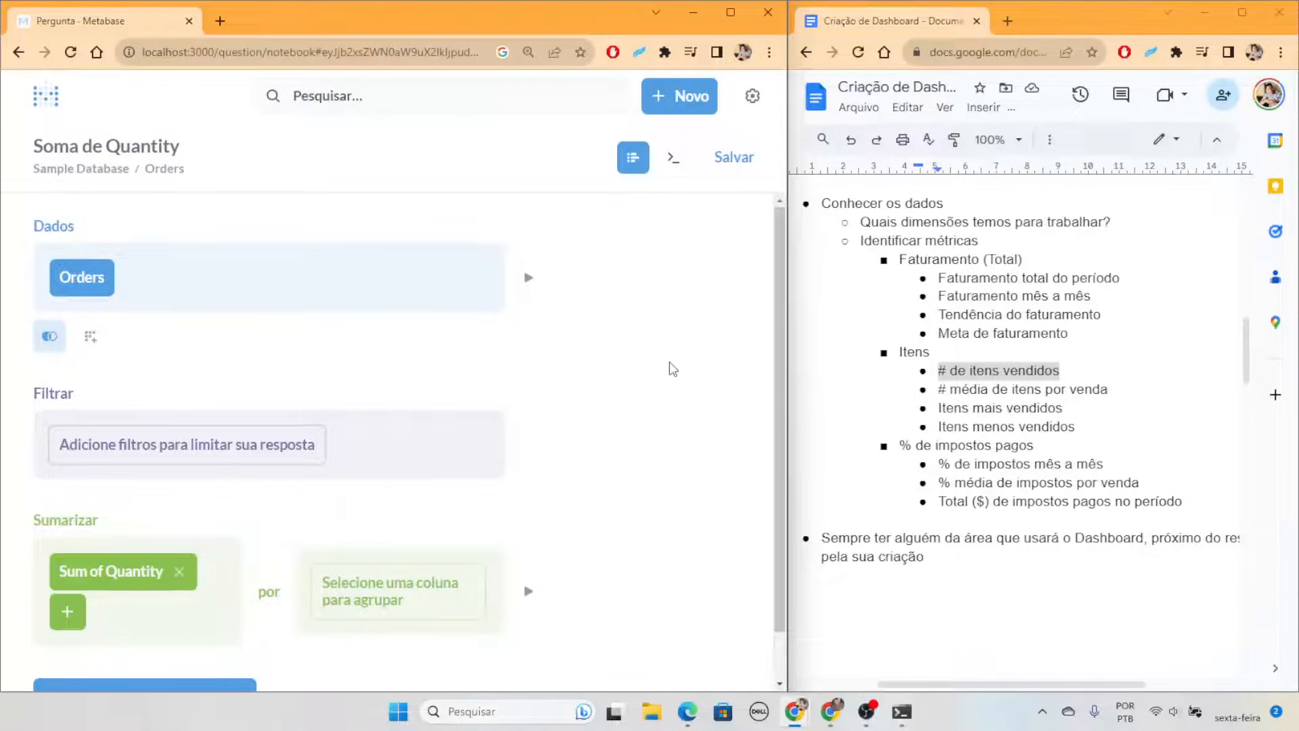
scroll(673, 369, down, 1)
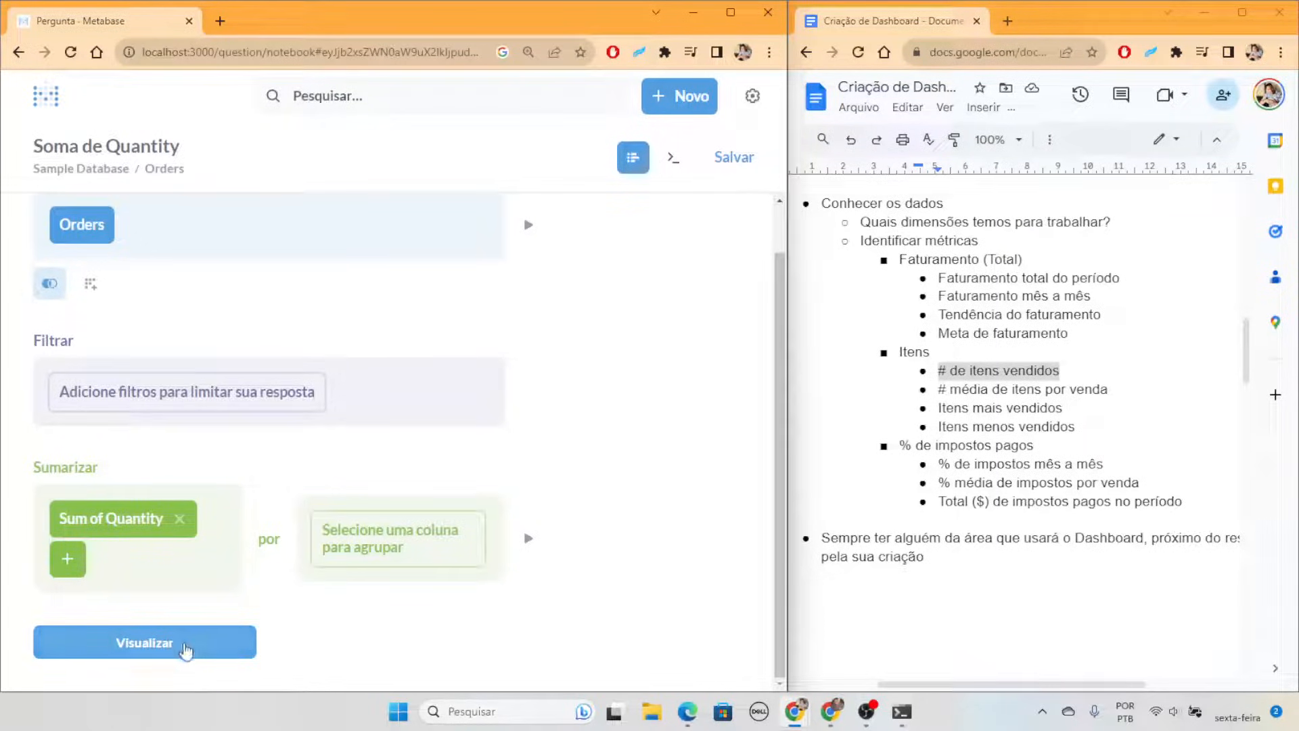
click(185, 651)
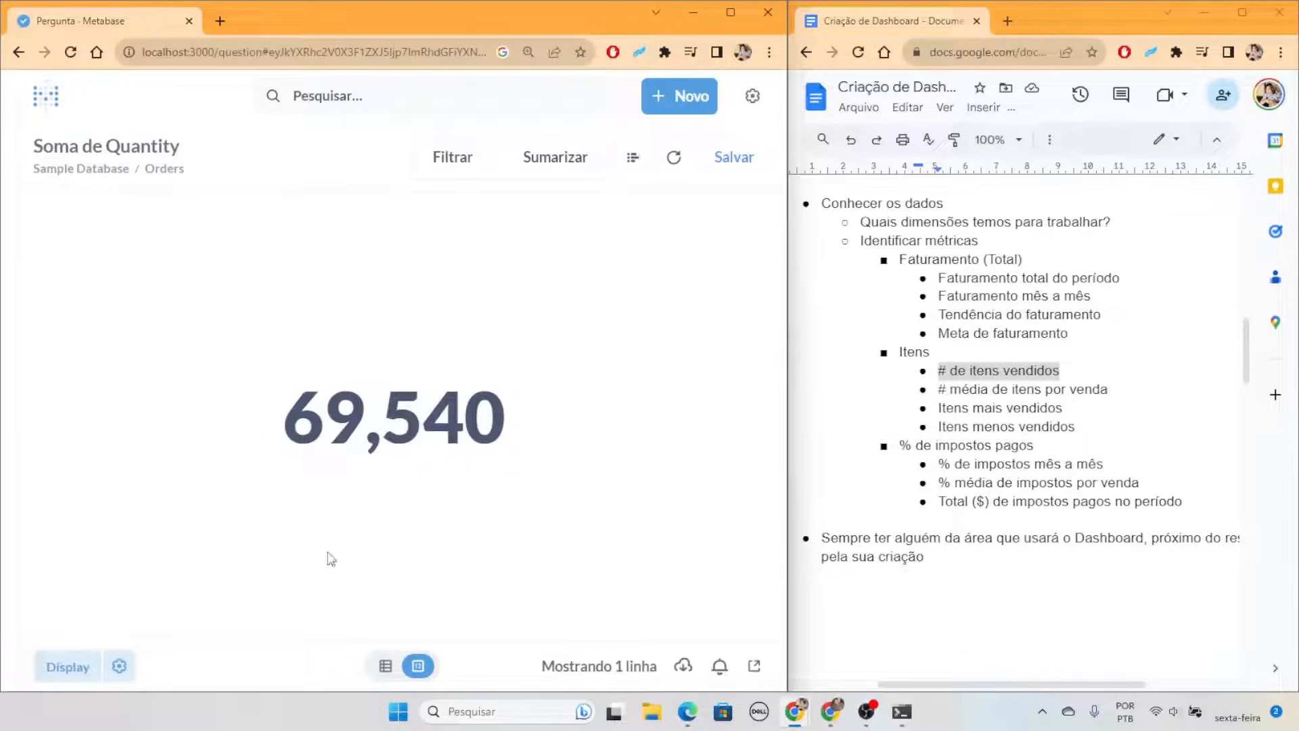
Set the number separator style of the Quantity sum to 100.000,00
click(120, 667)
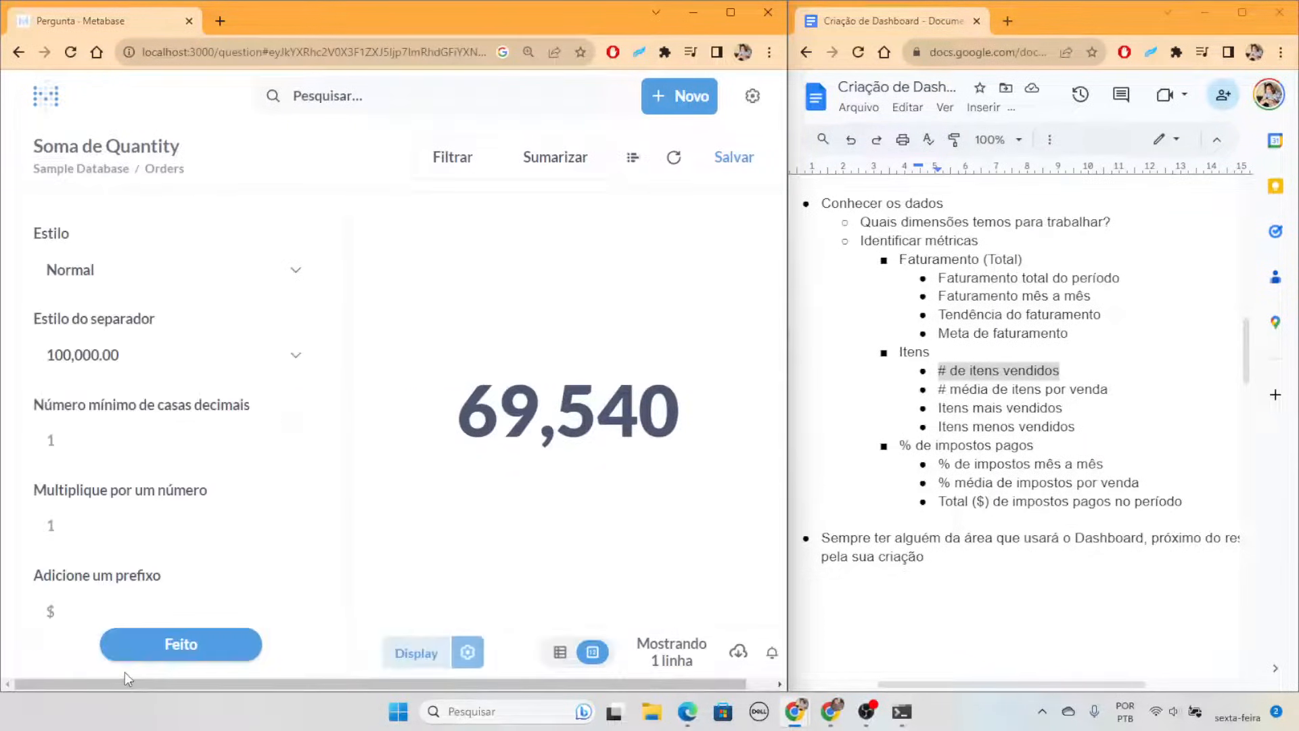
click(114, 355)
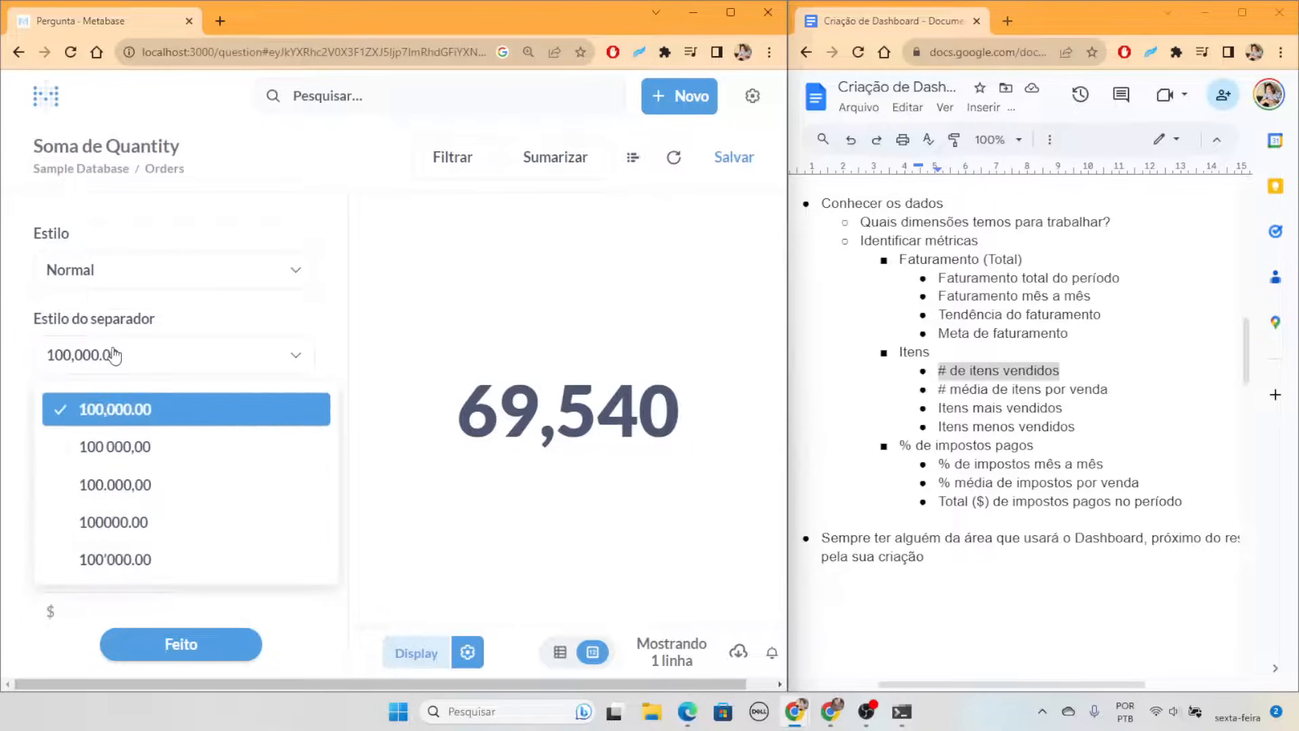
click(142, 505)
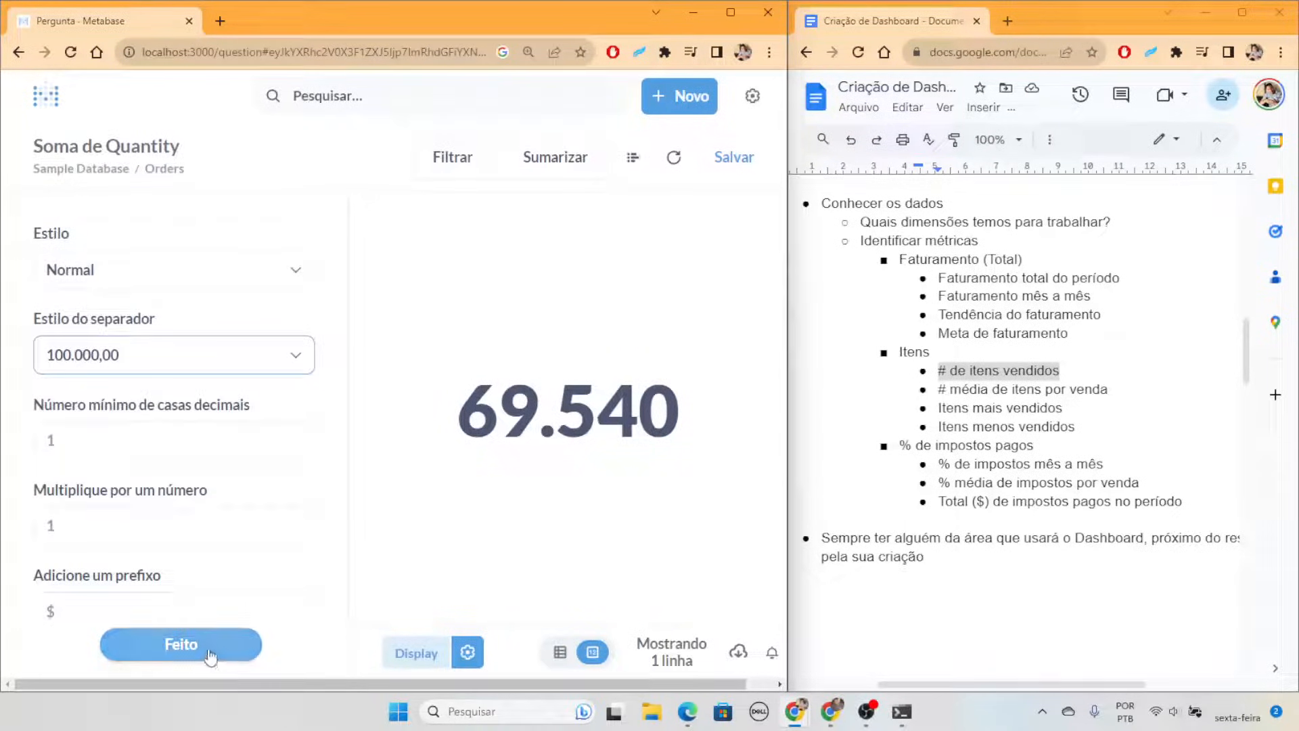
click(182, 644)
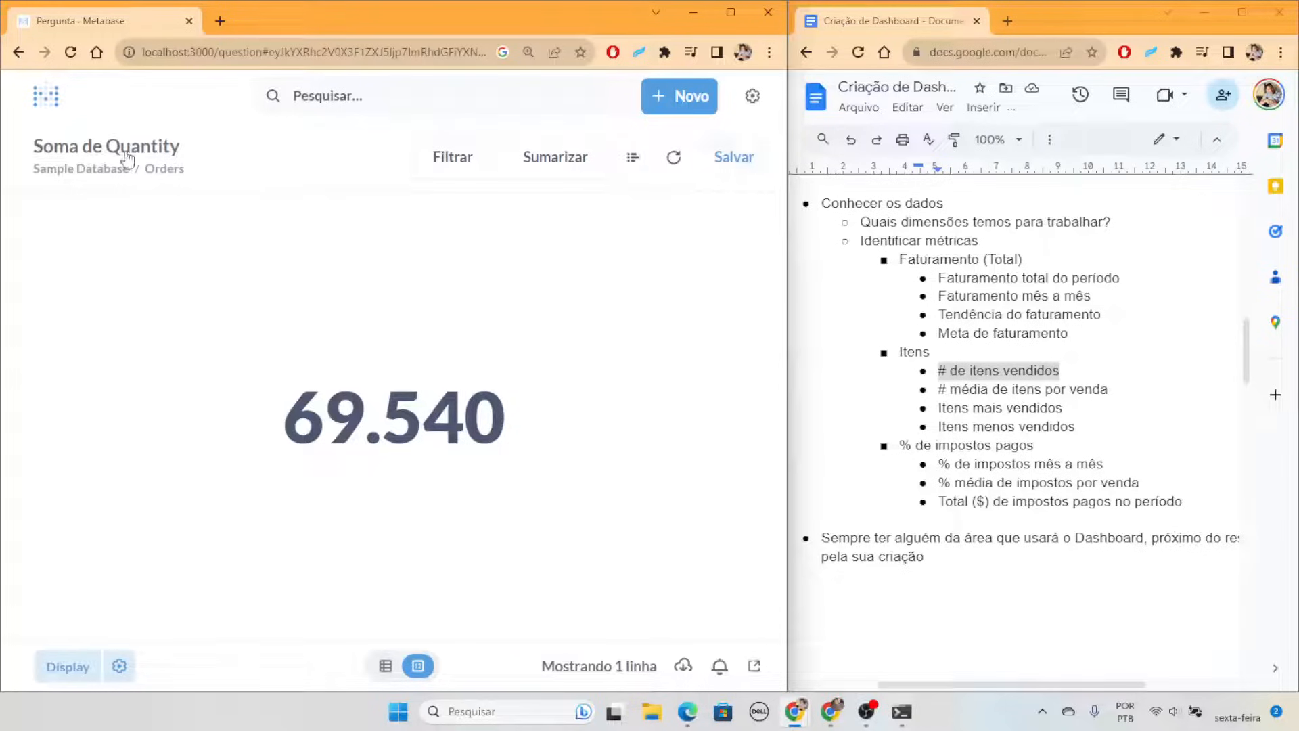
Save the question as "# de itens vendidos" in the Vendas collection without adding it to a dashboard
click(734, 158)
drag(330, 286, 108, 275)
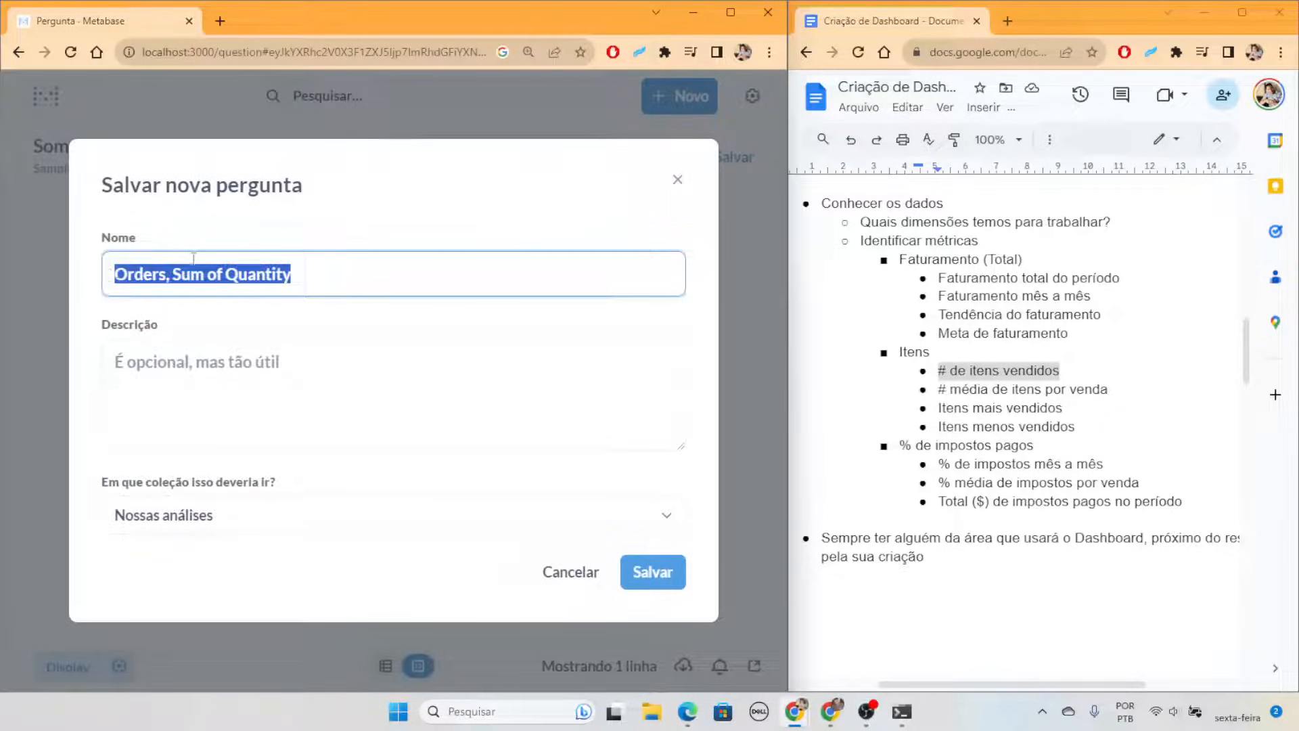
text(#)
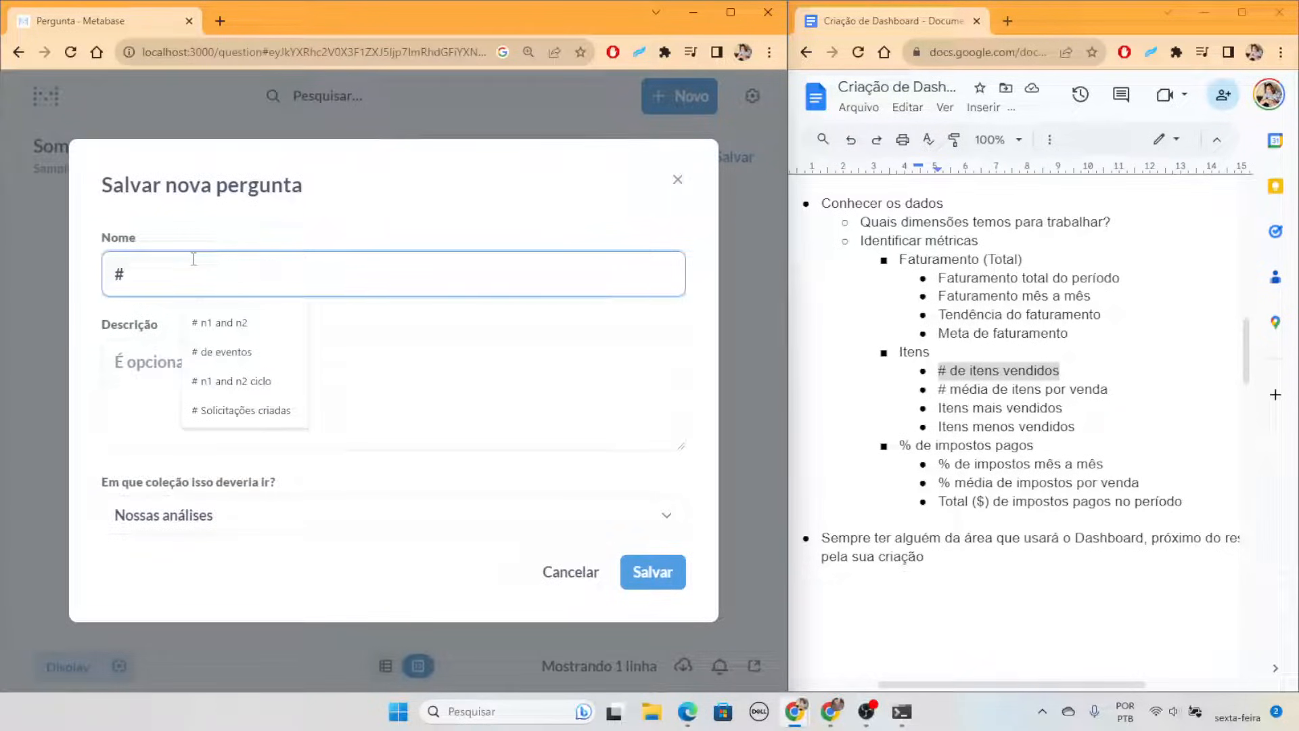
text( de itens vendidos)
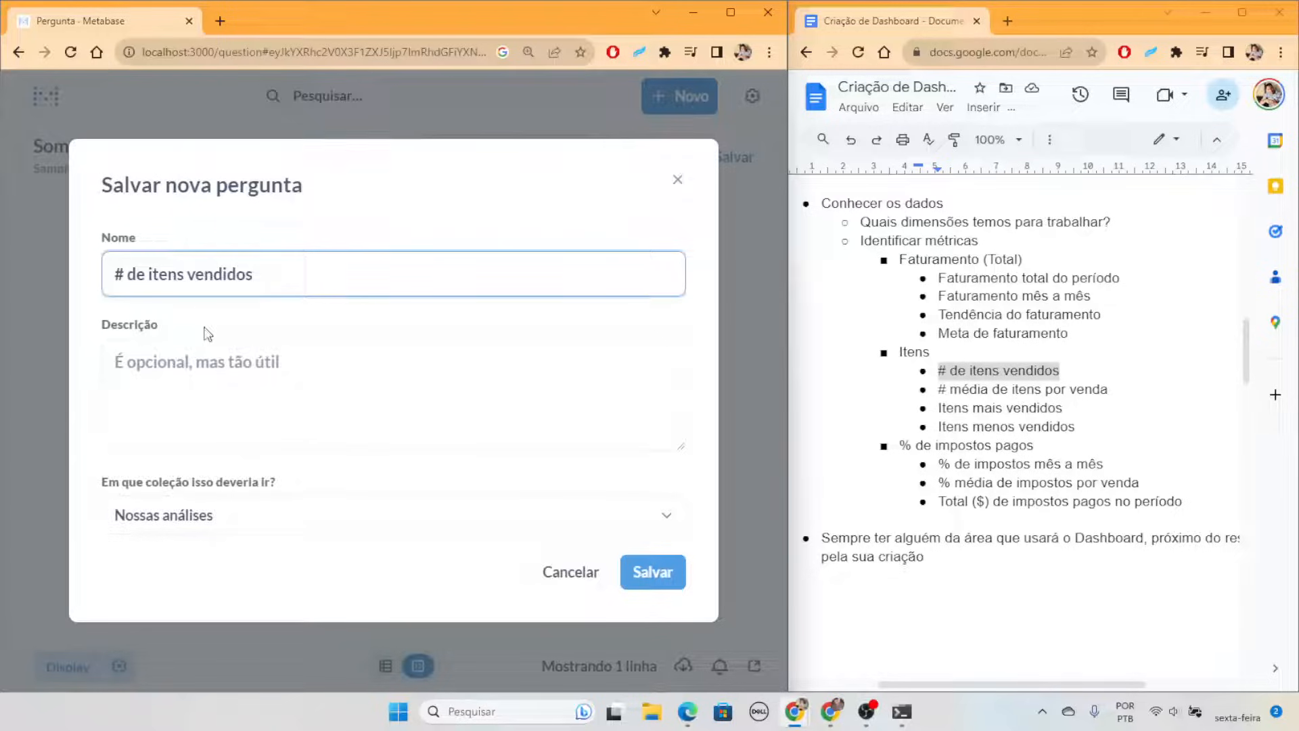
click(440, 518)
click(366, 385)
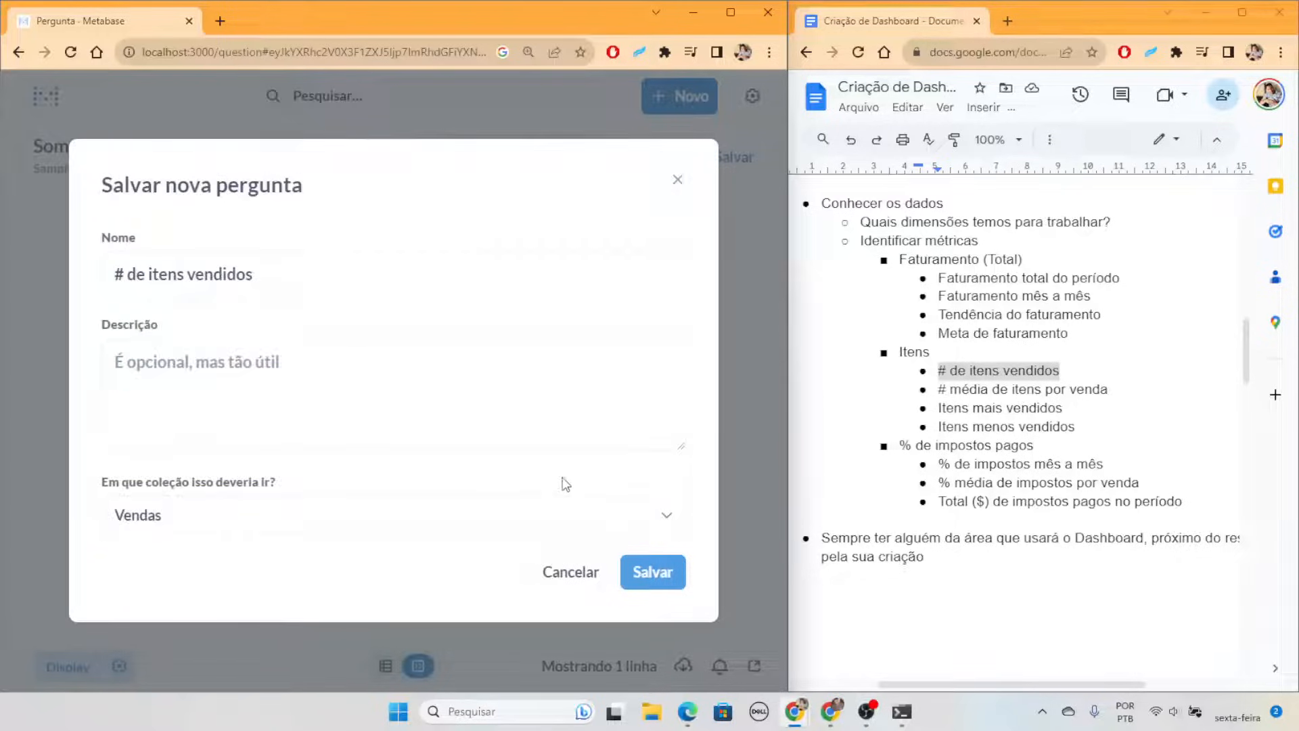
click(644, 577)
click(371, 410)
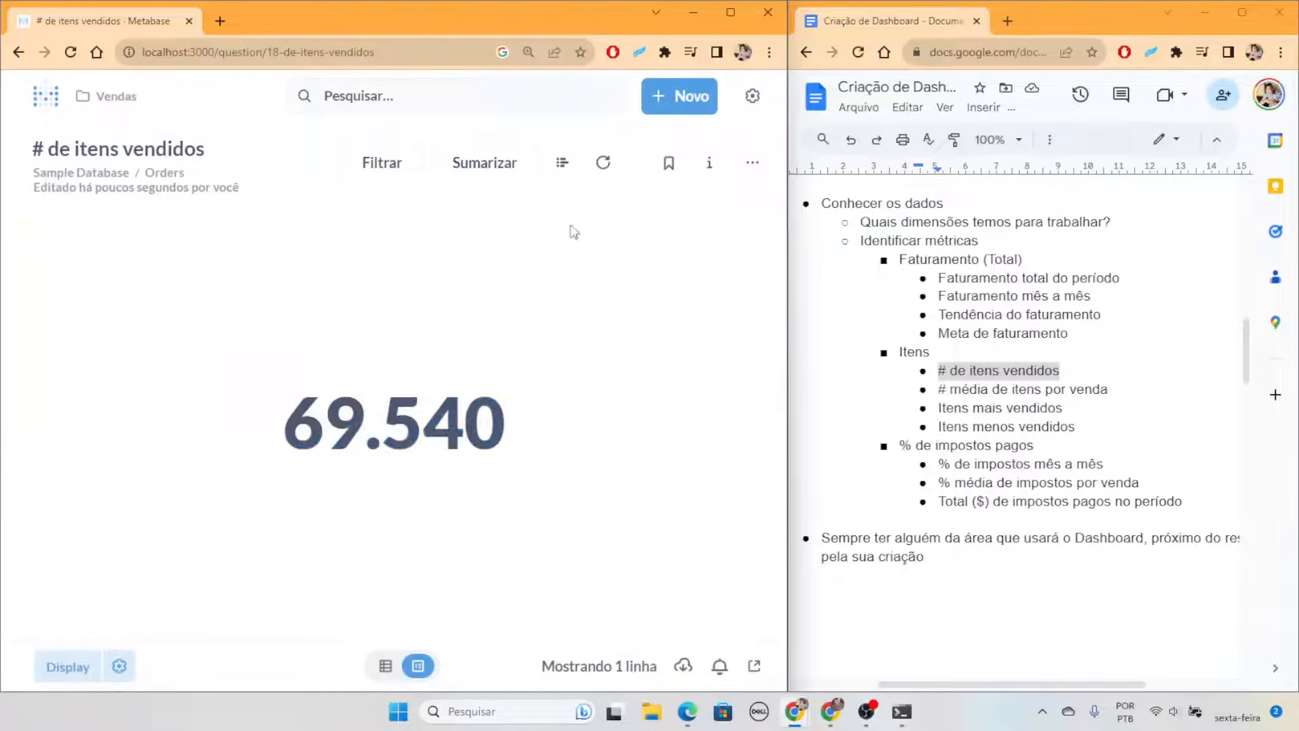
Open the Localização page of Metabase's admin settings in a maximized browser window
click(759, 101)
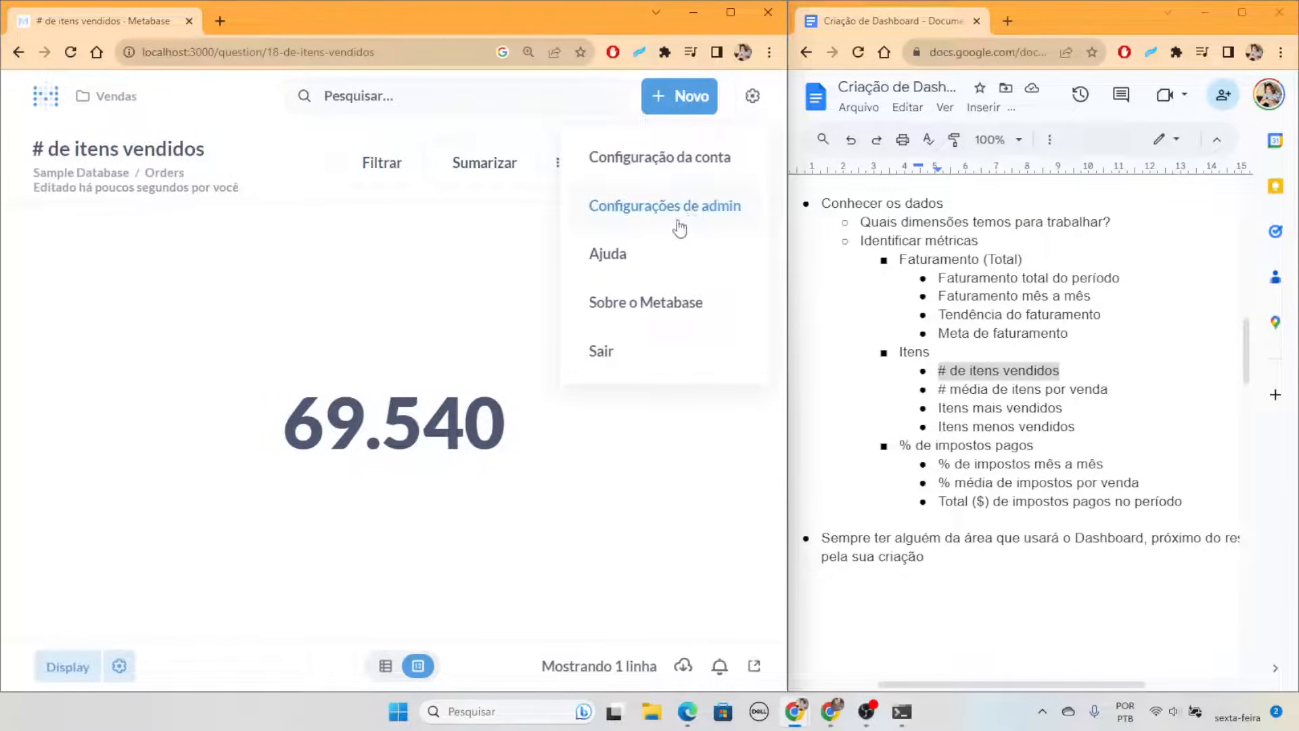
click(678, 211)
key(ctrl+minus)
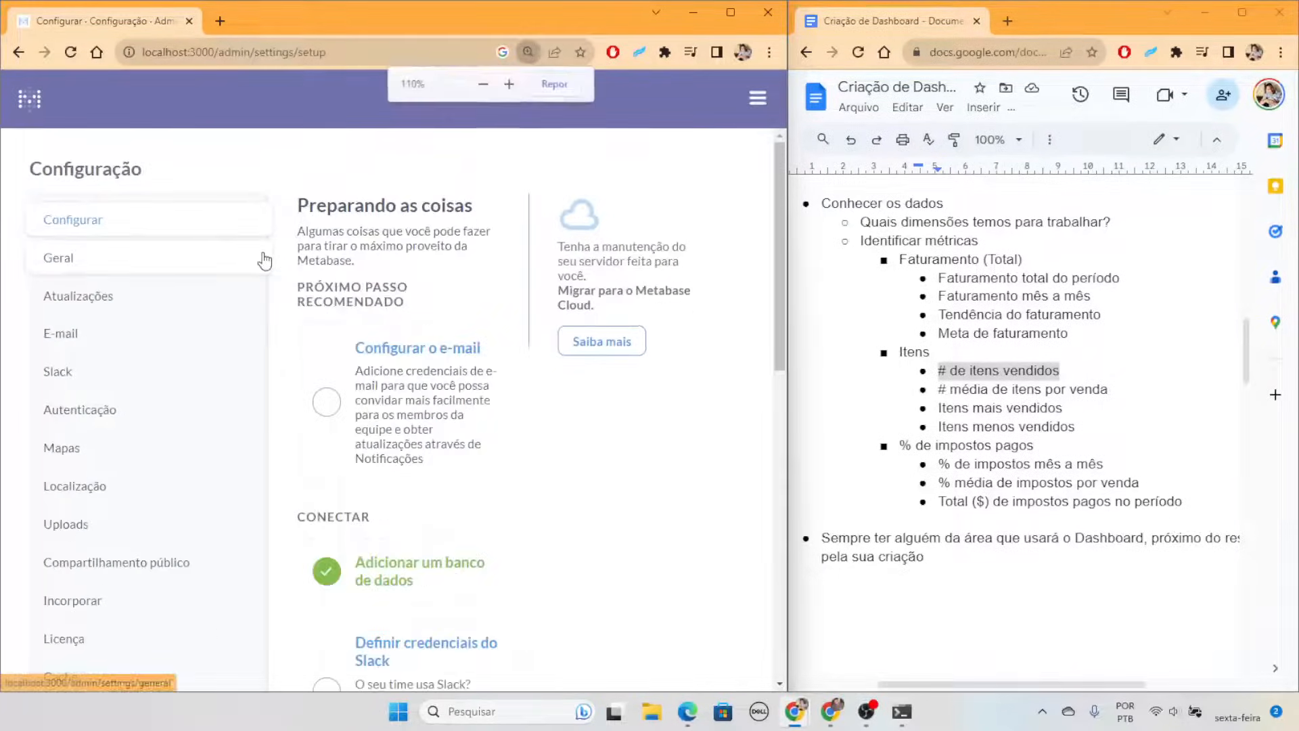
click(724, 14)
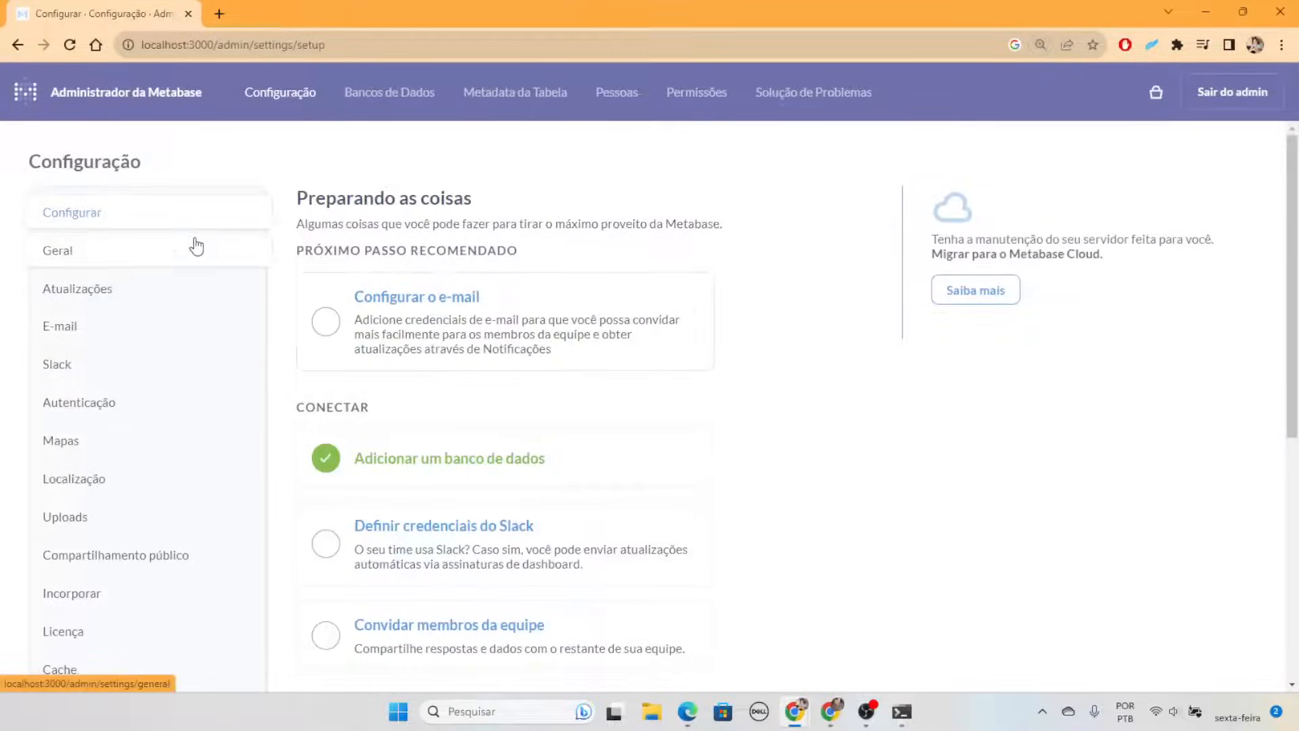
scroll(176, 270, down, 1)
click(120, 406)
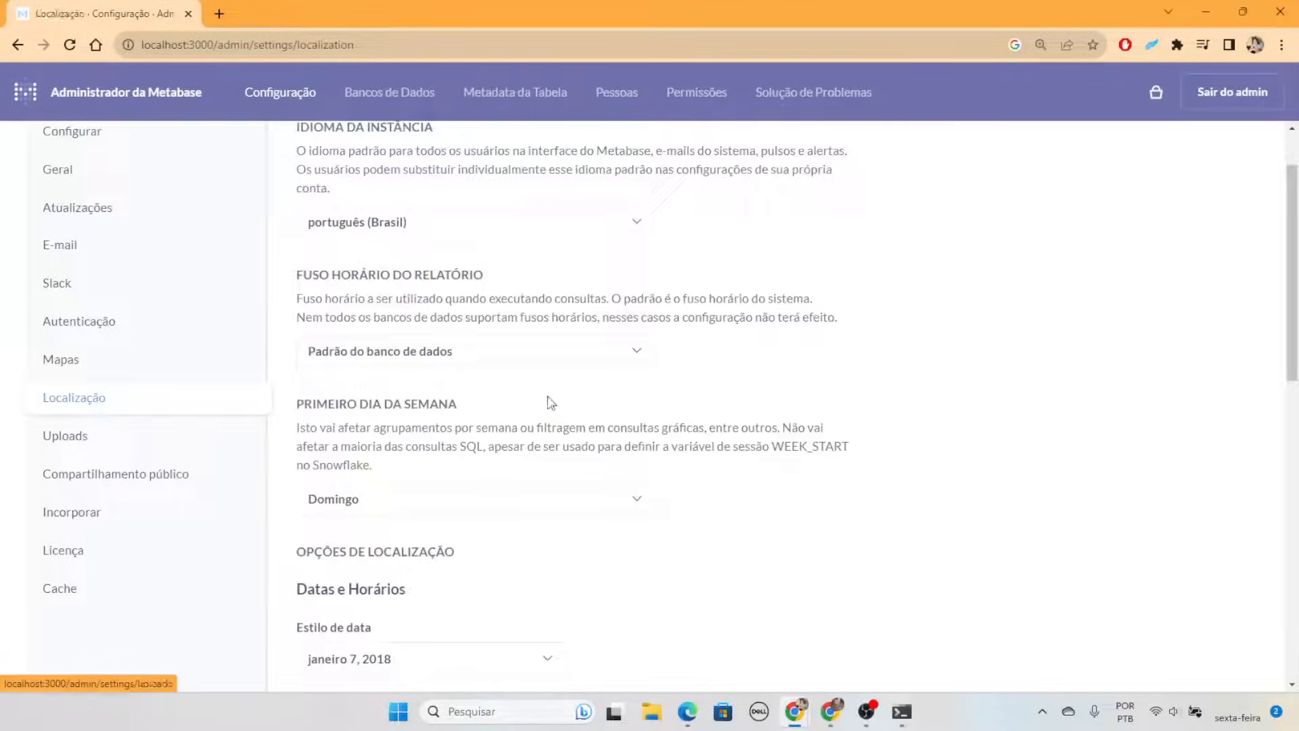
Set the instance-wide default number separator style to 100.000,00
scroll(496, 367, down, 3)
scroll(632, 342, down, 5)
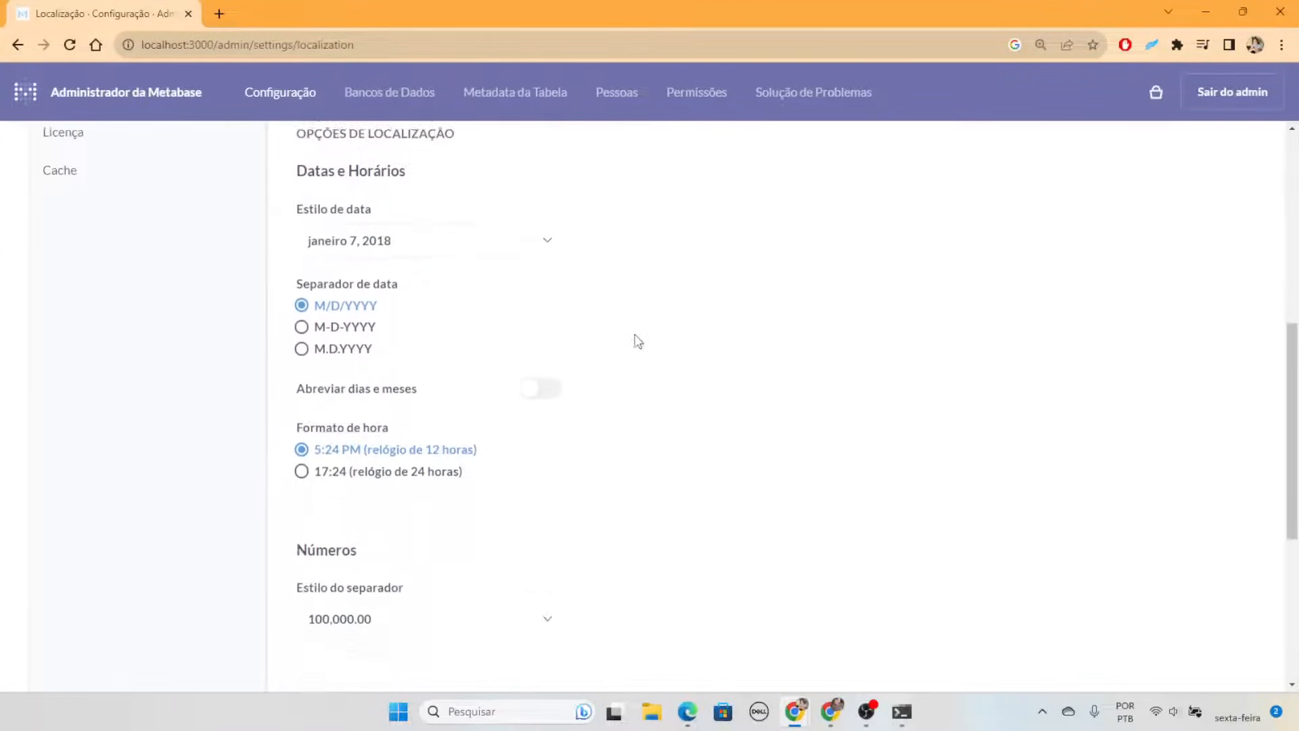
scroll(645, 337, down, 1)
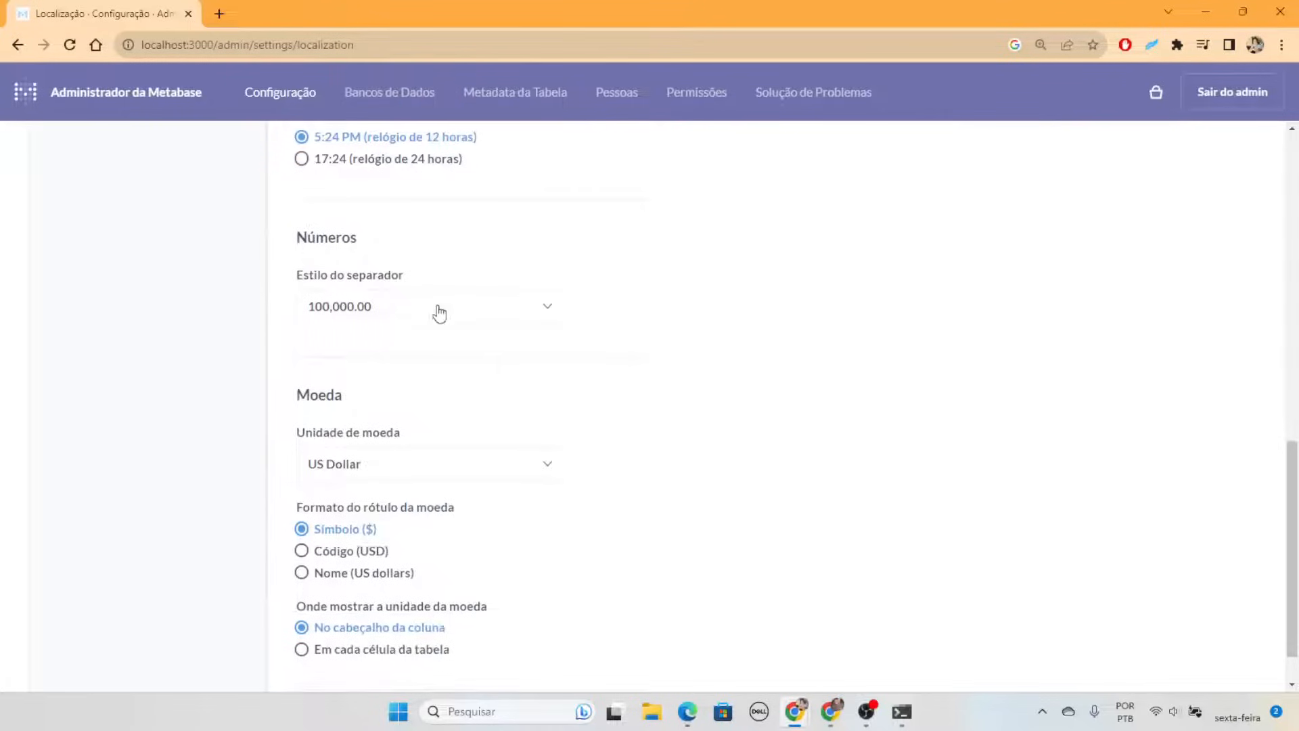
click(405, 315)
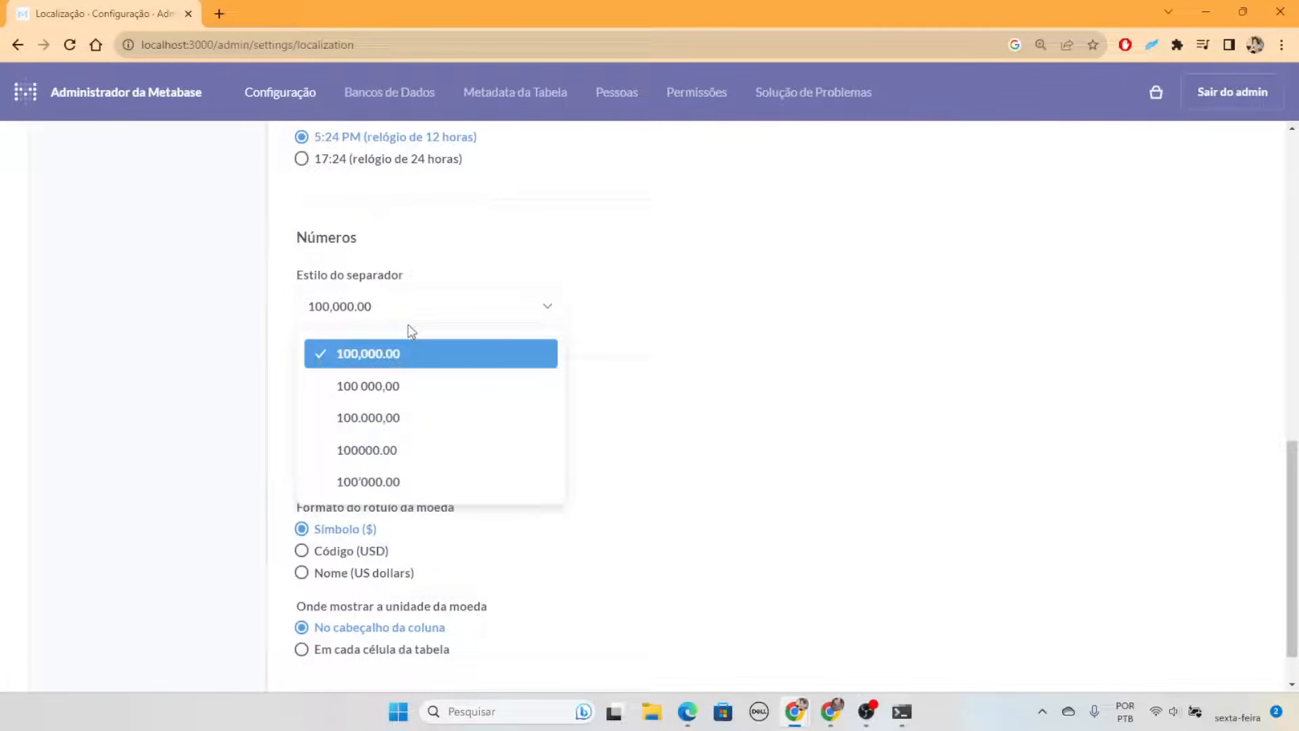
click(406, 428)
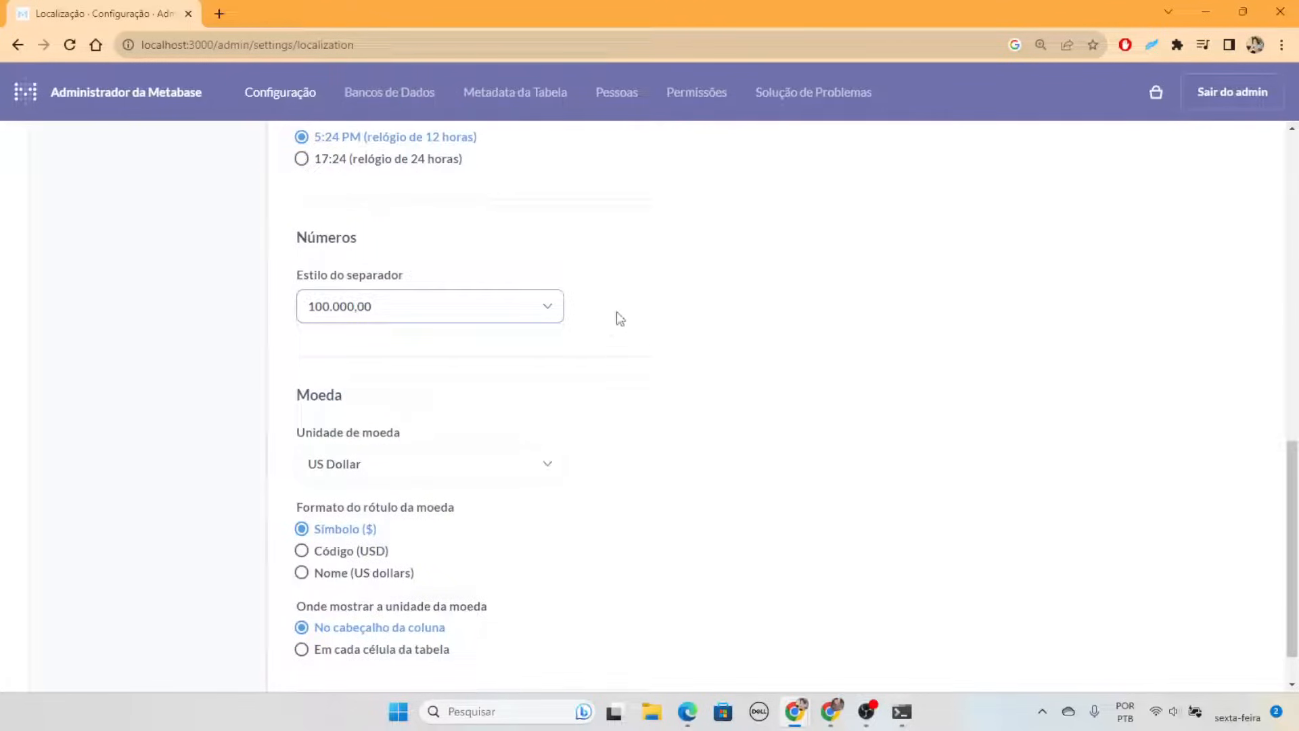
Review the localization settings for save status, first day of the week, date and time formats, and number separator
scroll(763, 374, up, 10)
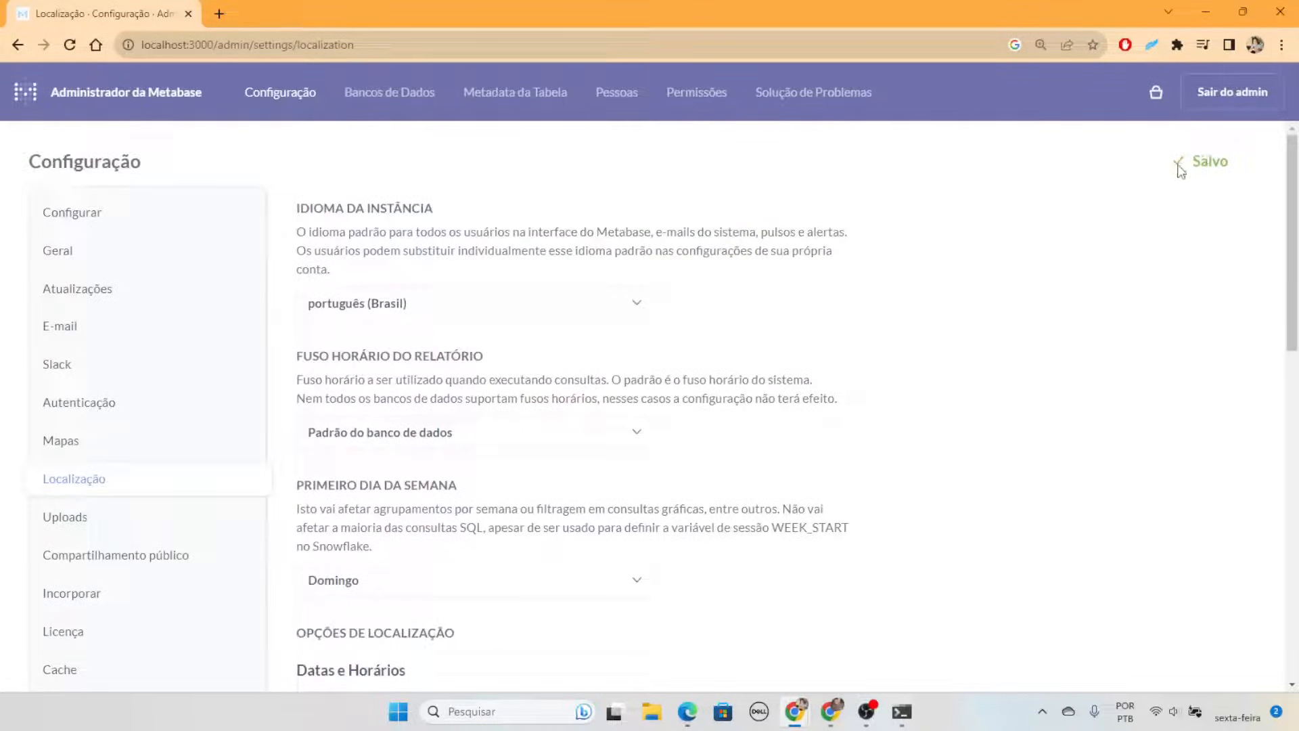
scroll(937, 351, down, 6)
scroll(928, 368, up, 2)
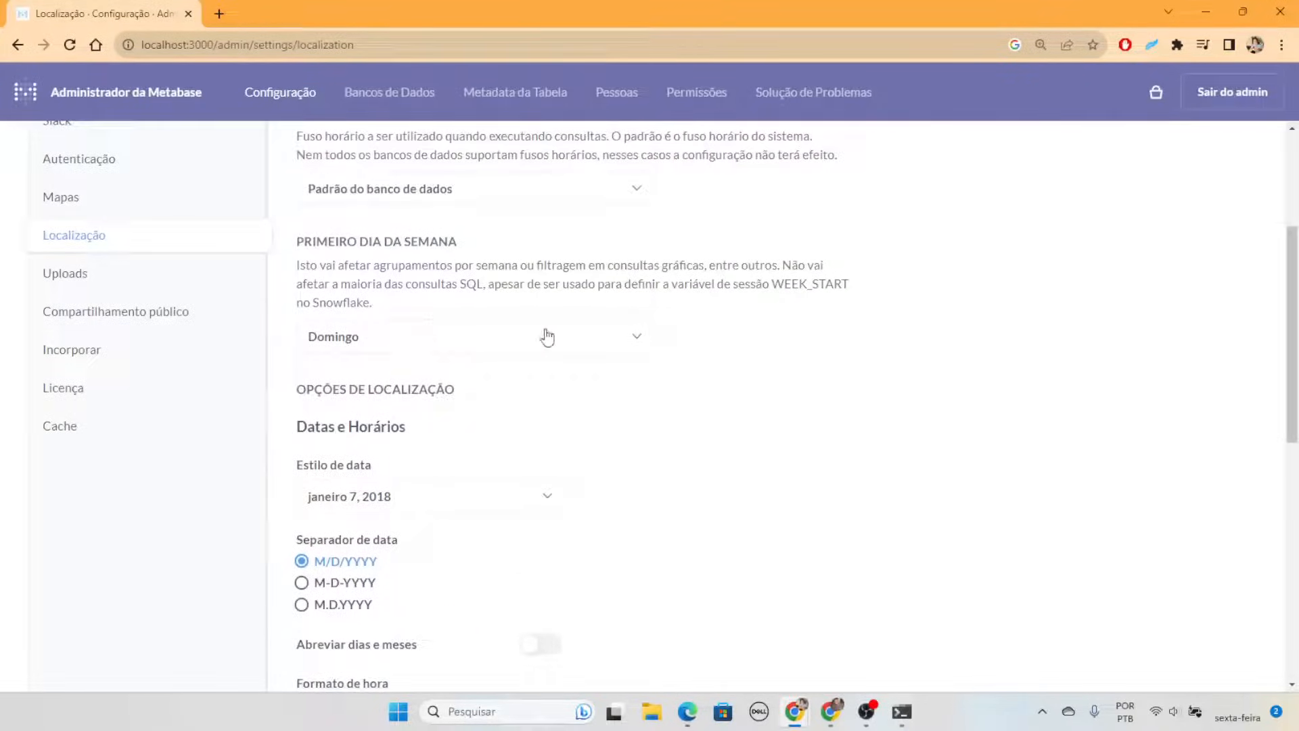
scroll(746, 352, down, 3)
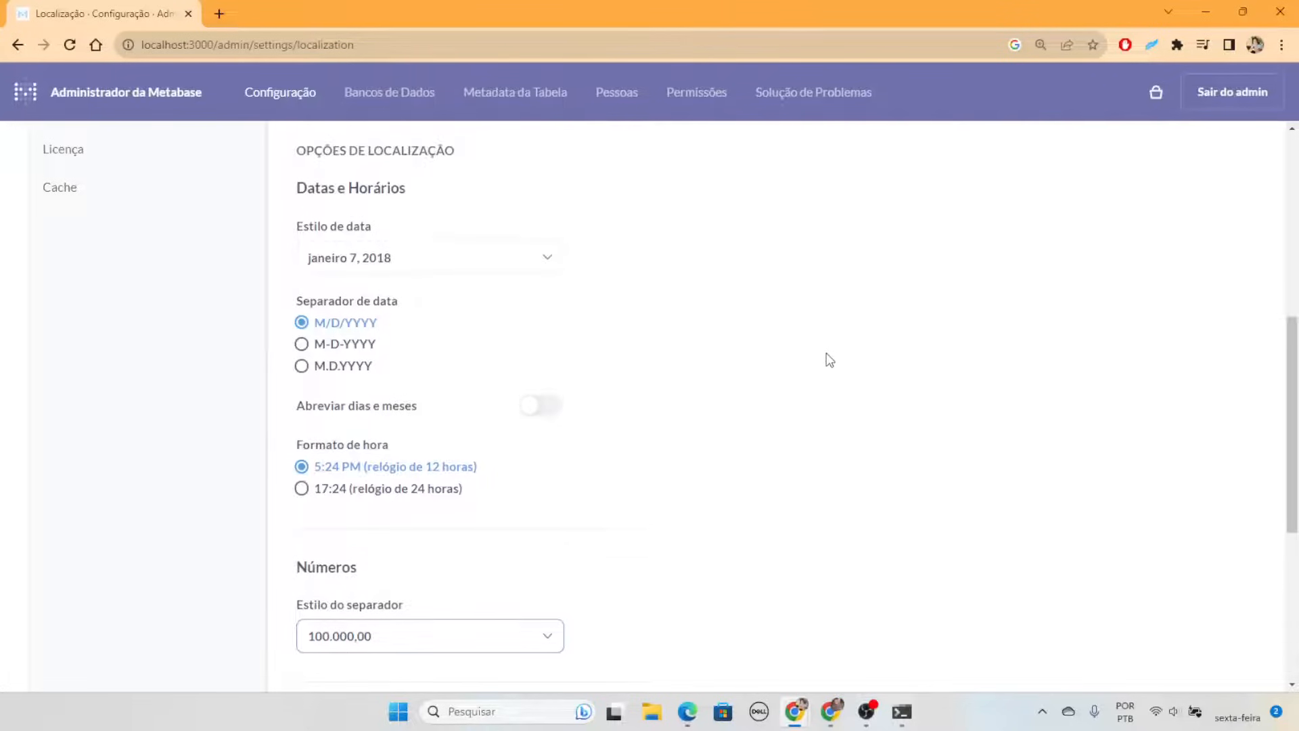
scroll(808, 363, up, 1)
scroll(806, 363, up, 1)
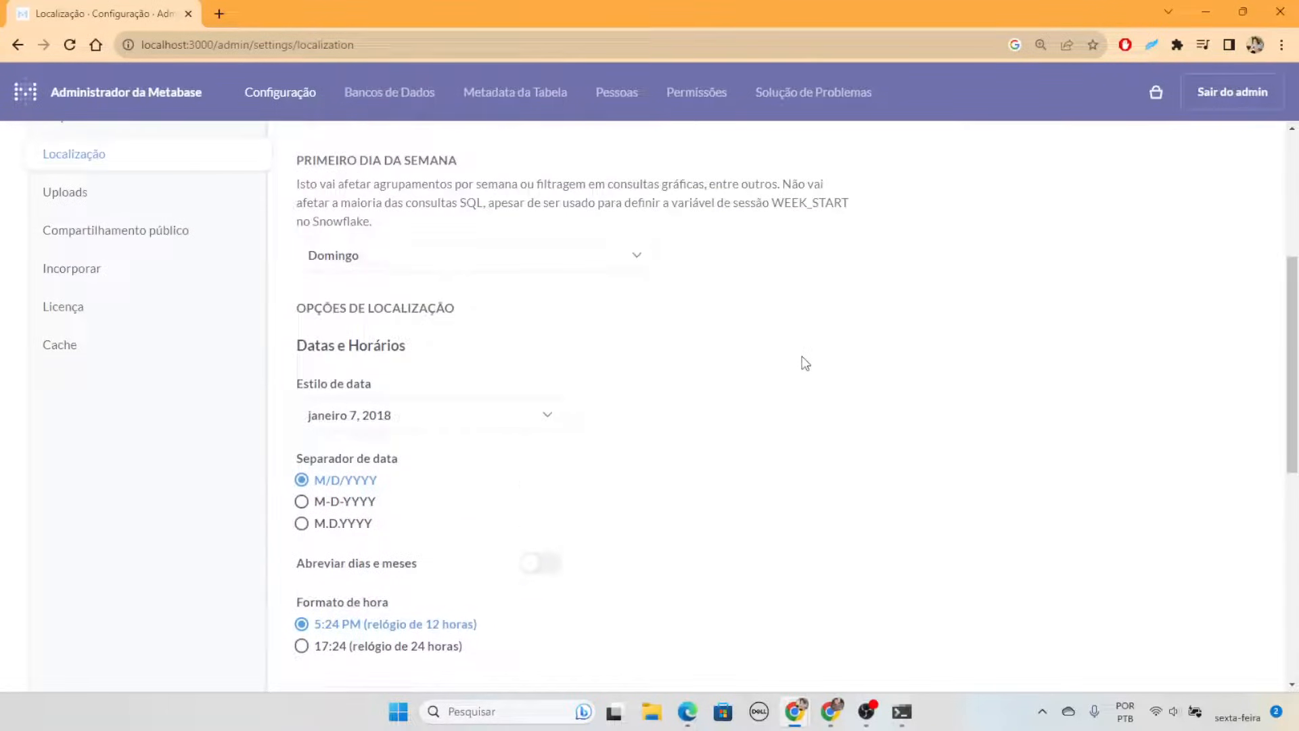
scroll(610, 328, up, 4)
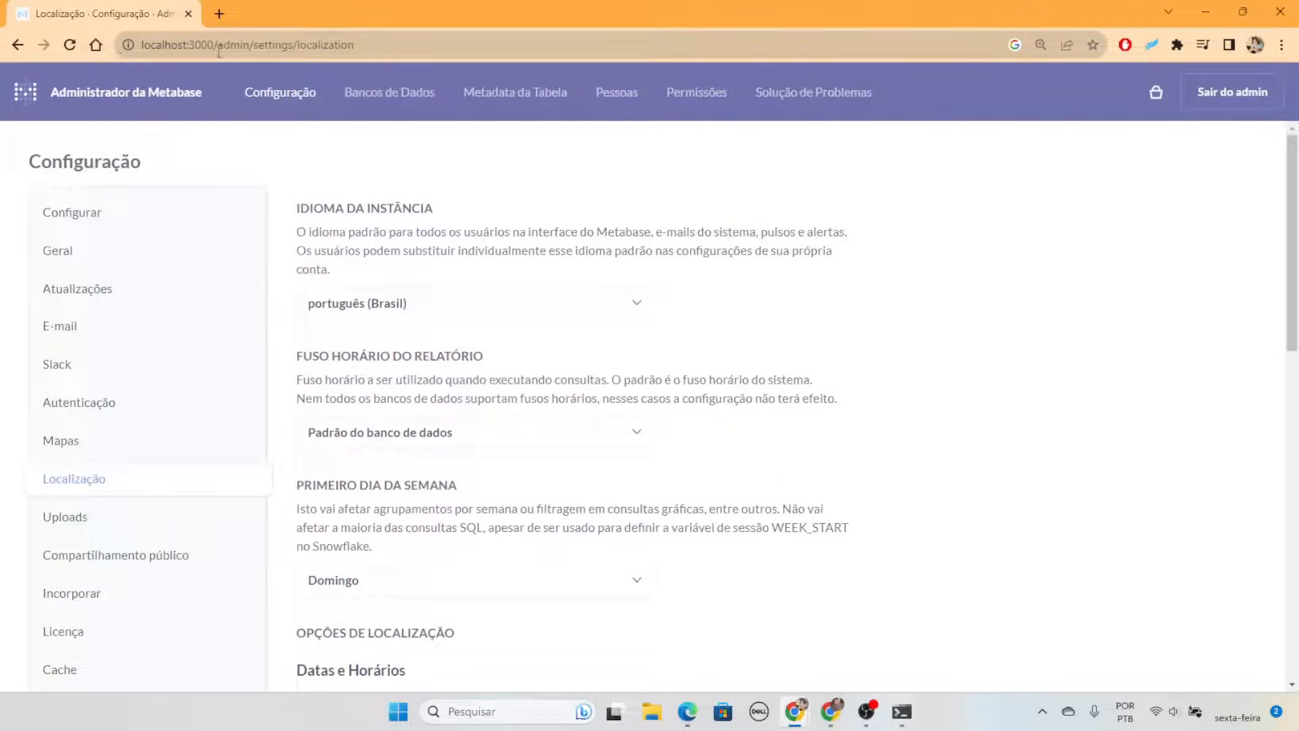
Leave the admin settings and return to the Metabase home page at localhost:3000
drag(219, 53, 724, 75)
key(BackSpace)
key(Return)
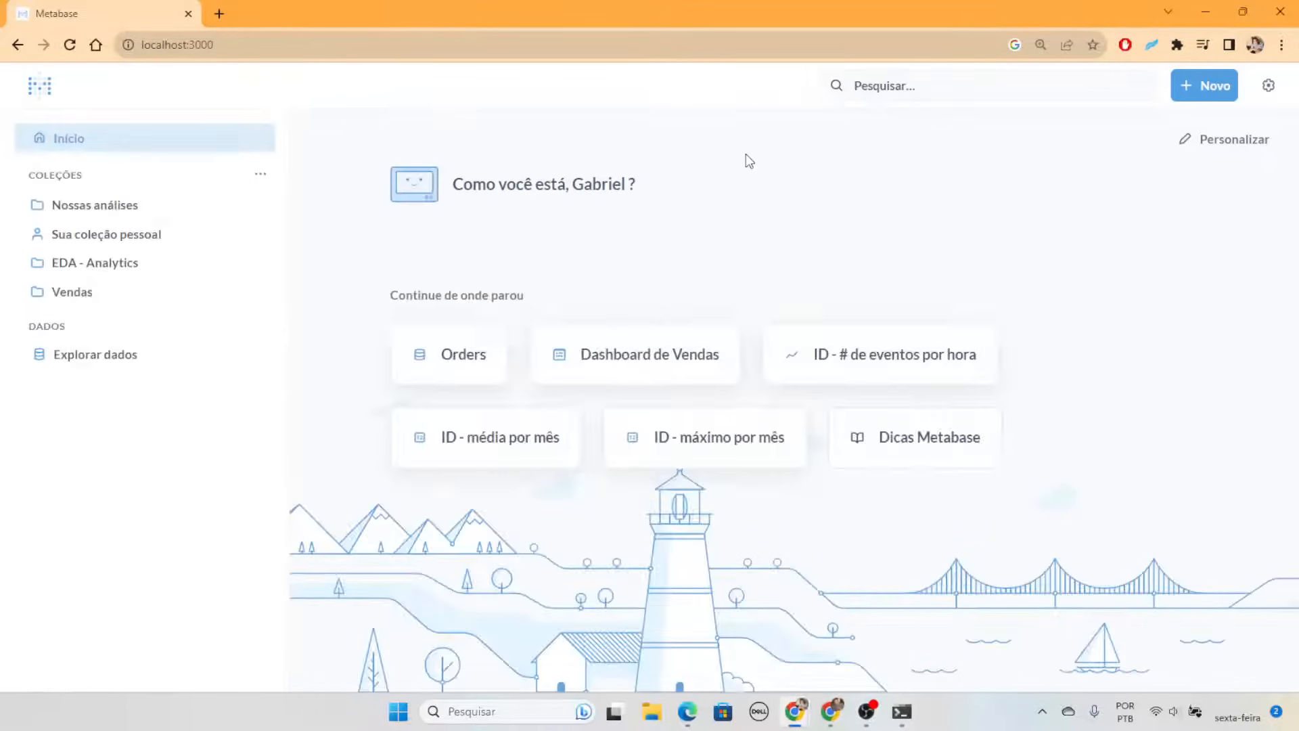
Open the Vendas collection beside the planning document and highlight the "# média de itens por venda" metric in the document
key(super+Left)
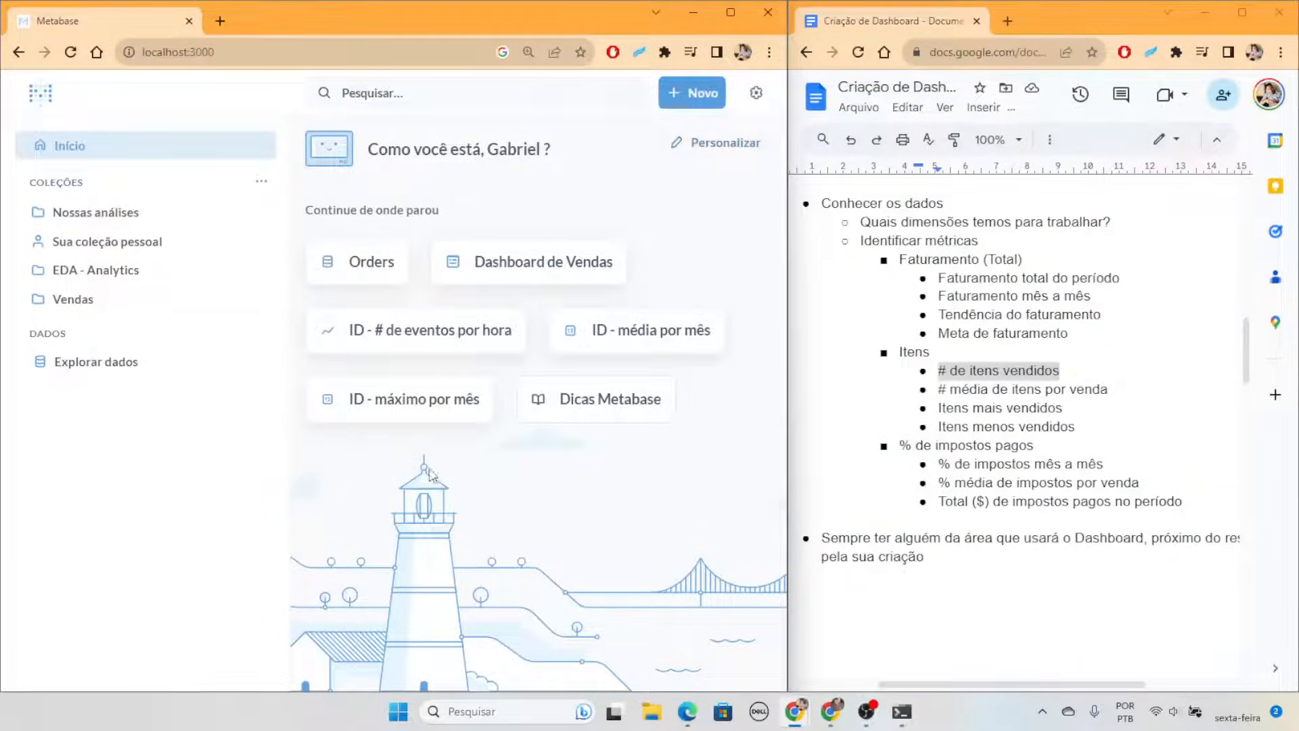
click(129, 299)
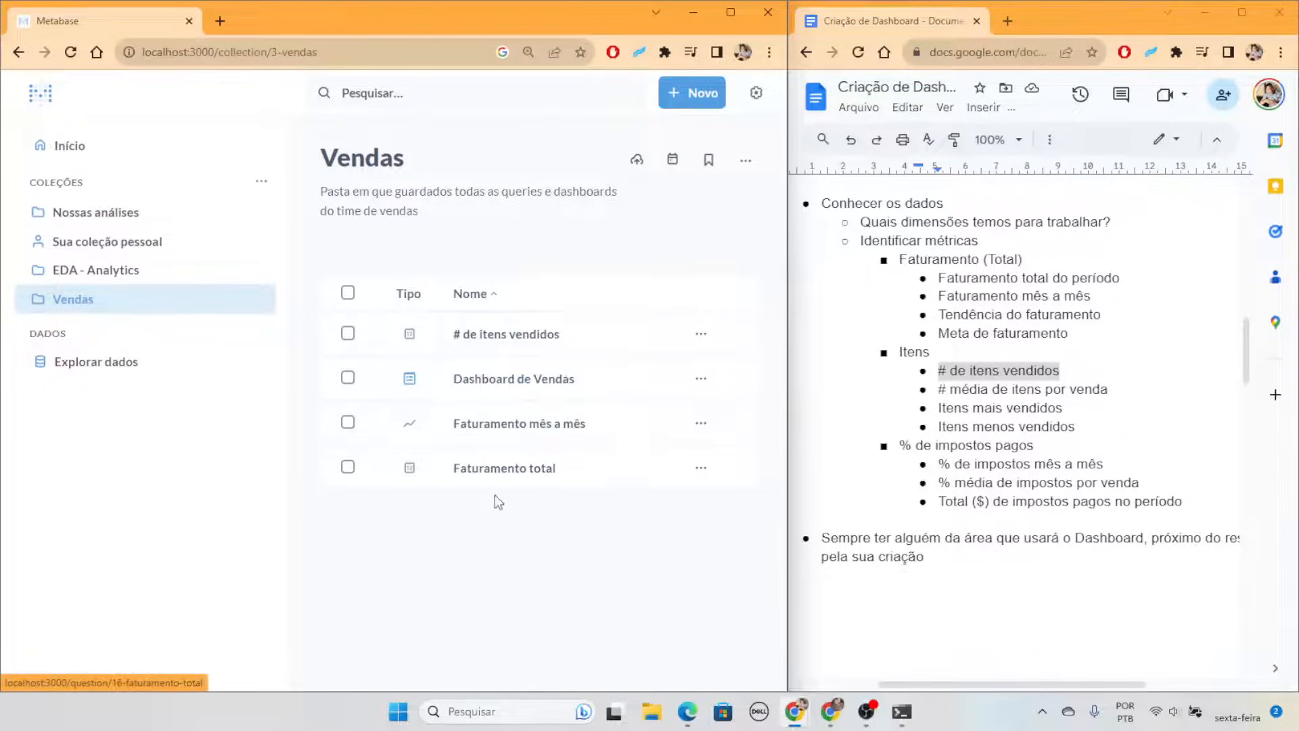
click(1060, 387)
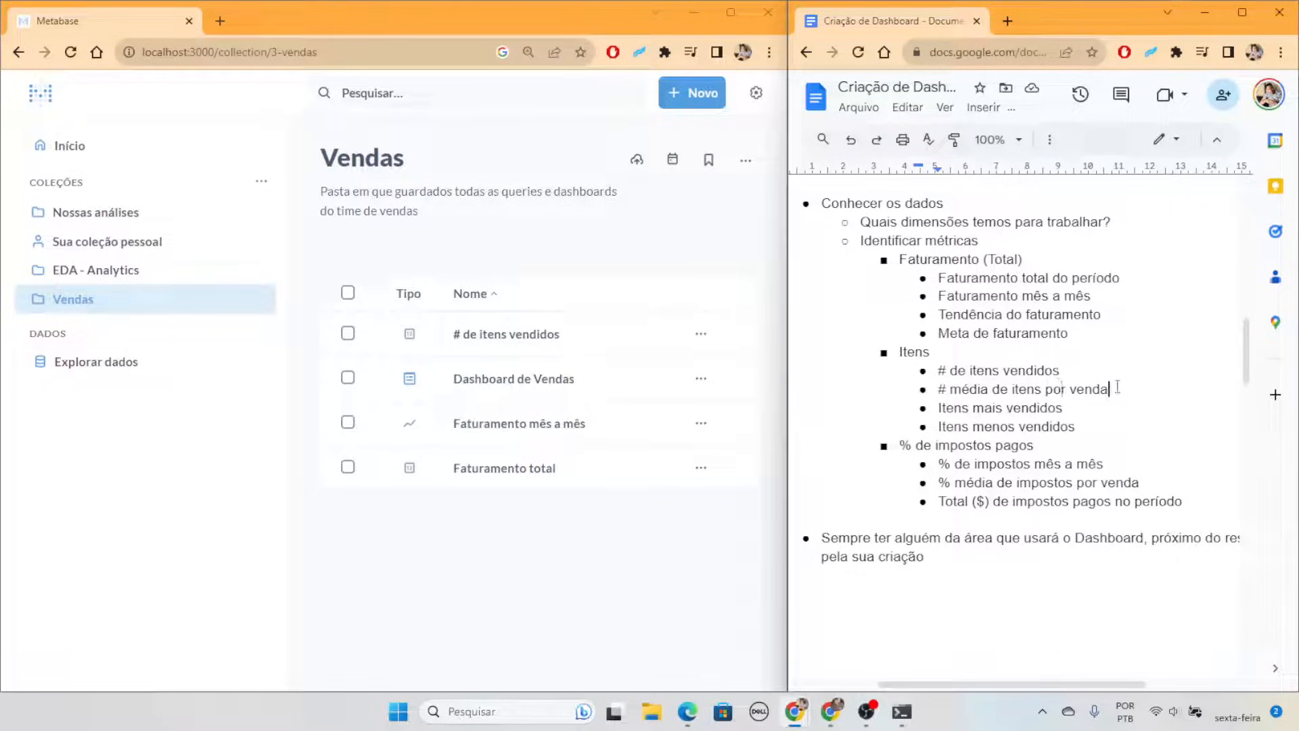
drag(1118, 387, 938, 387)
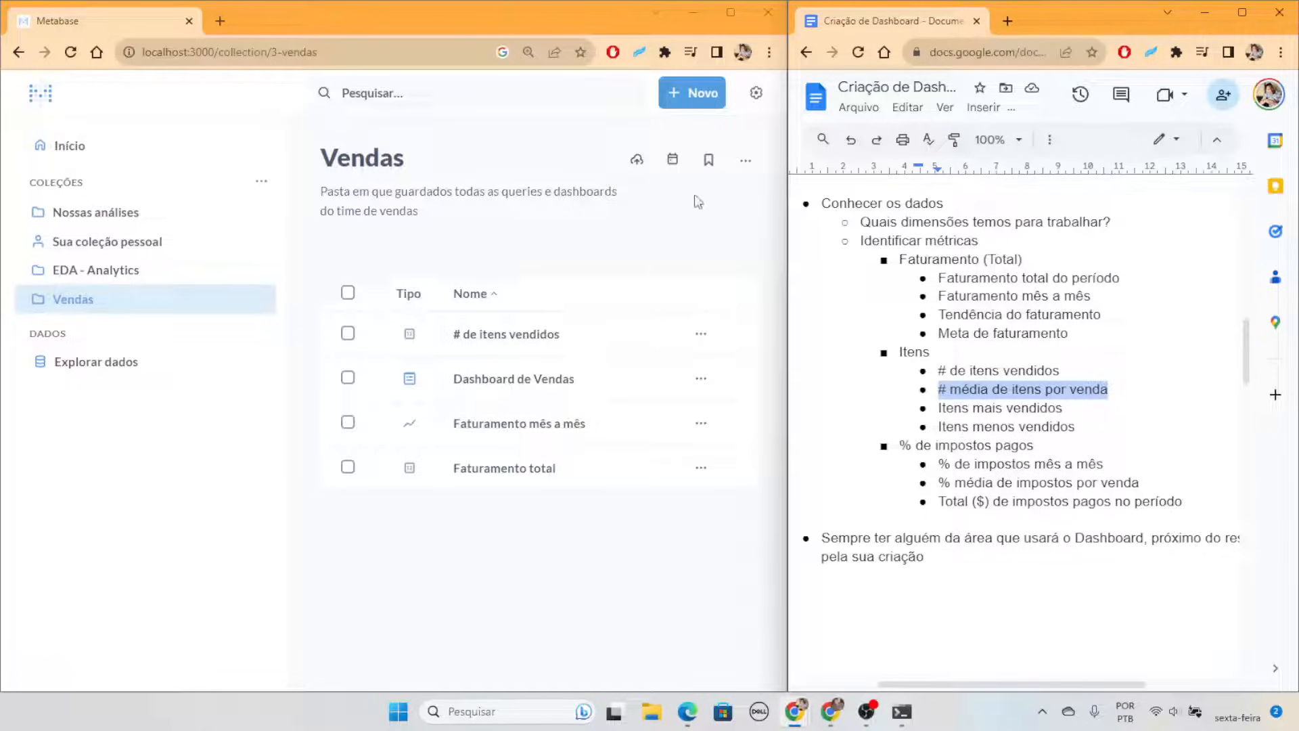
Start a new question using the Orders table of the Sample Database as its data
click(694, 93)
click(669, 140)
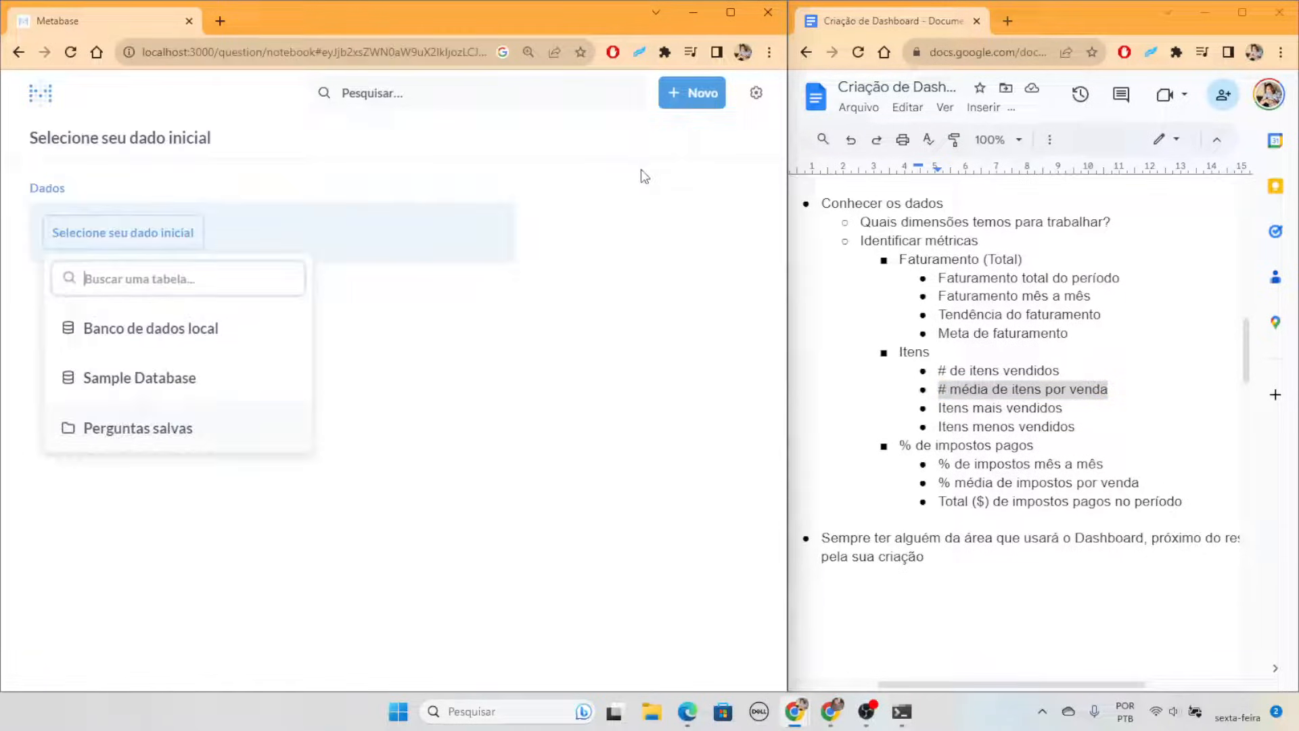
click(137, 372)
click(140, 444)
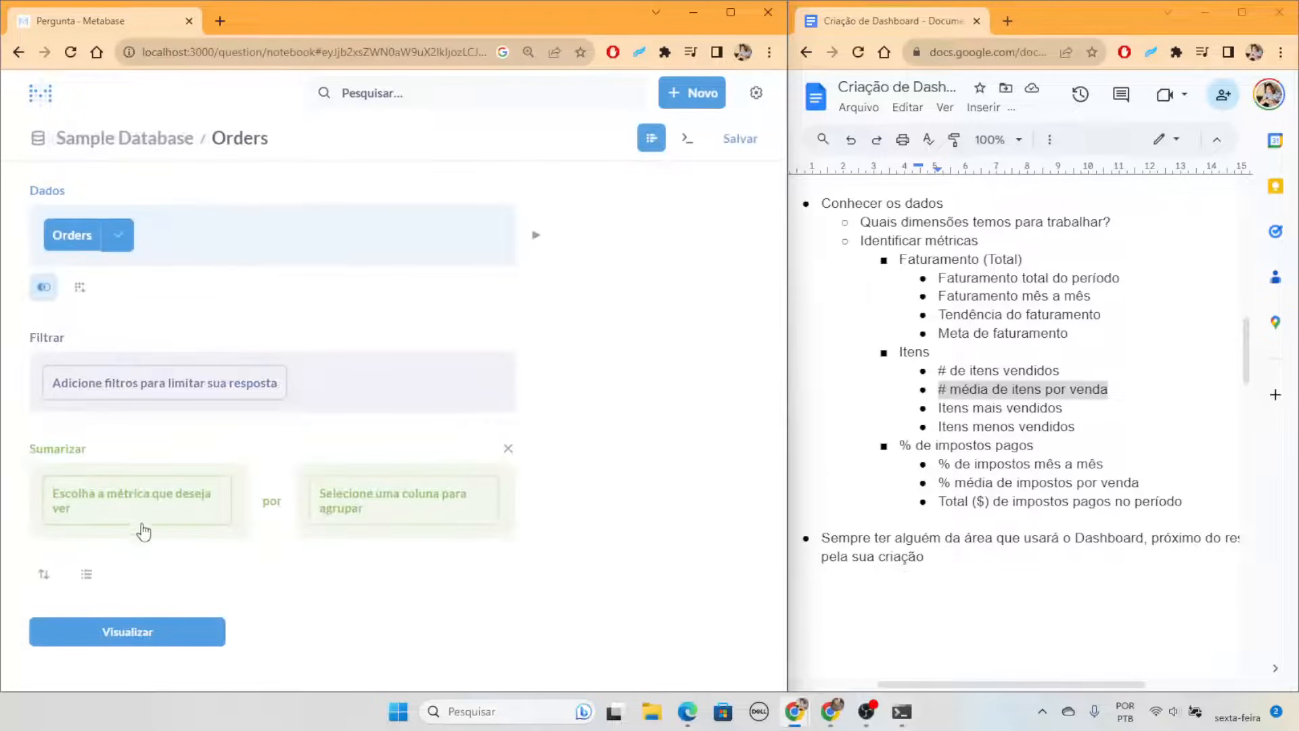
Summarize the orders by the average of Quantity without any grouping and visualize the result
click(122, 503)
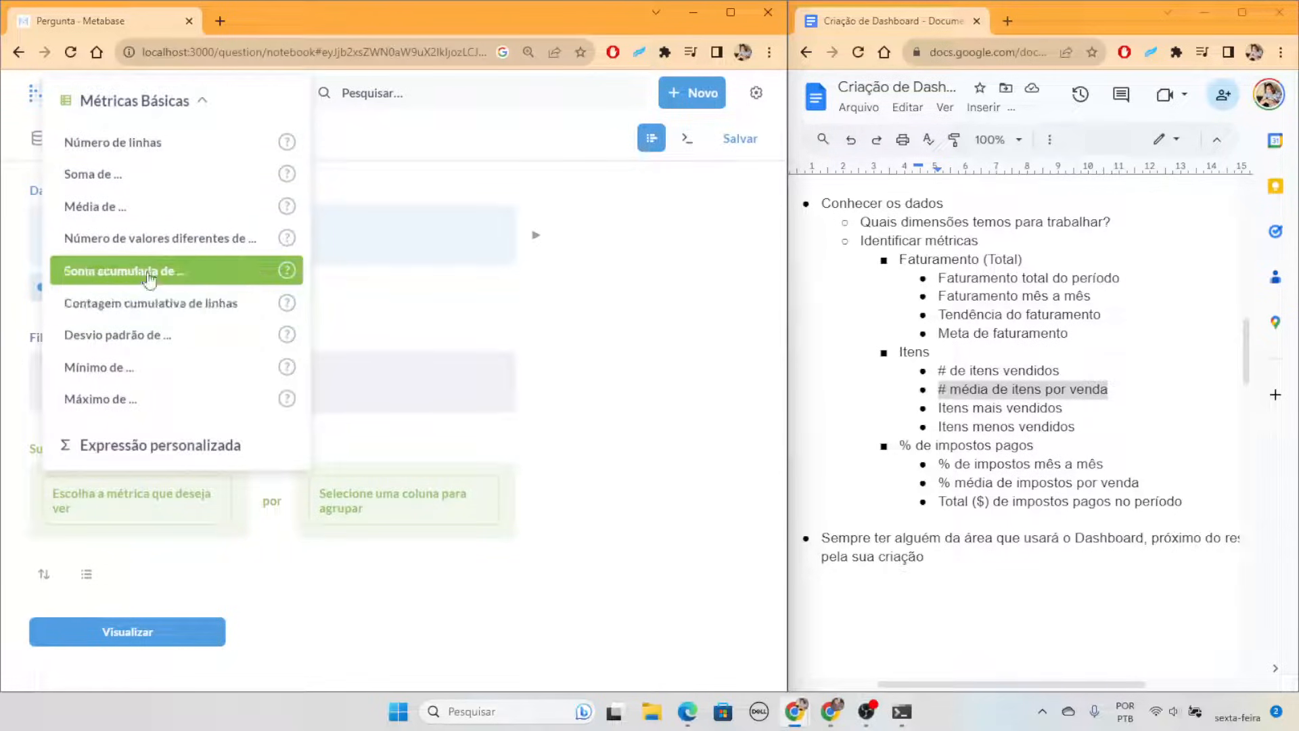
click(180, 213)
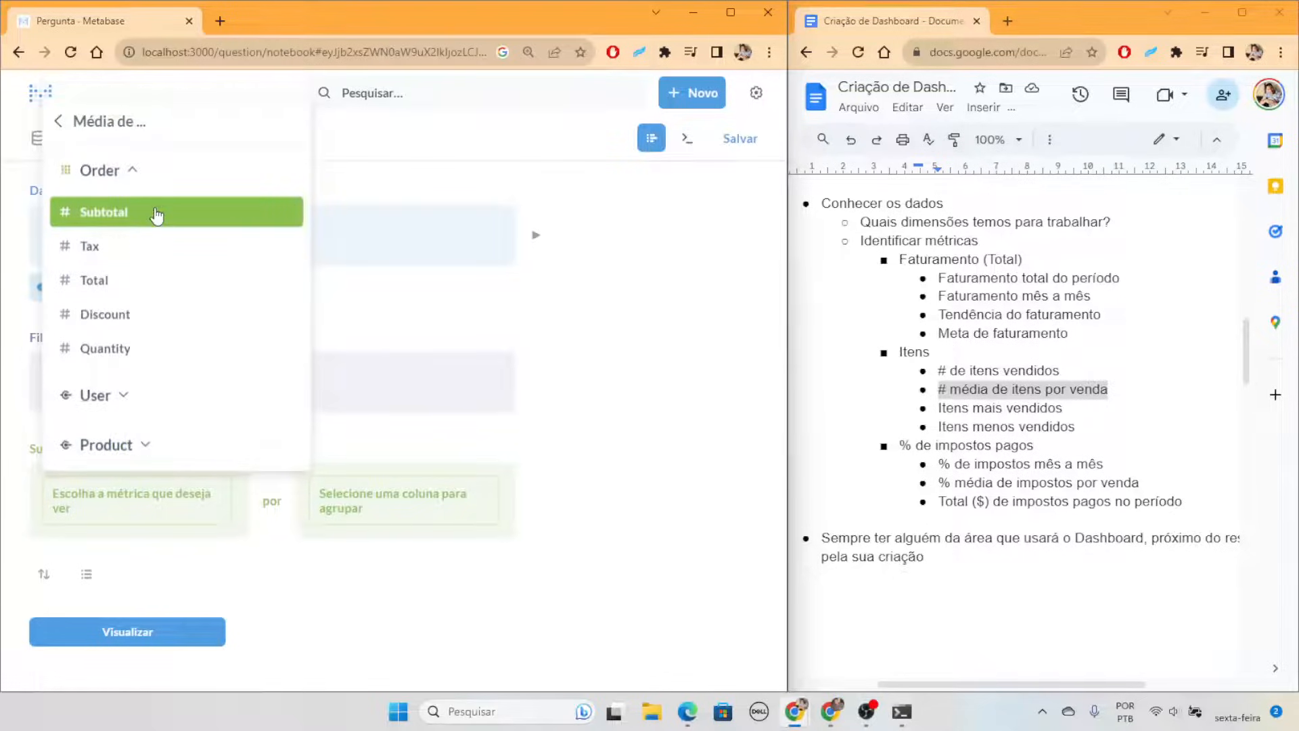
click(189, 350)
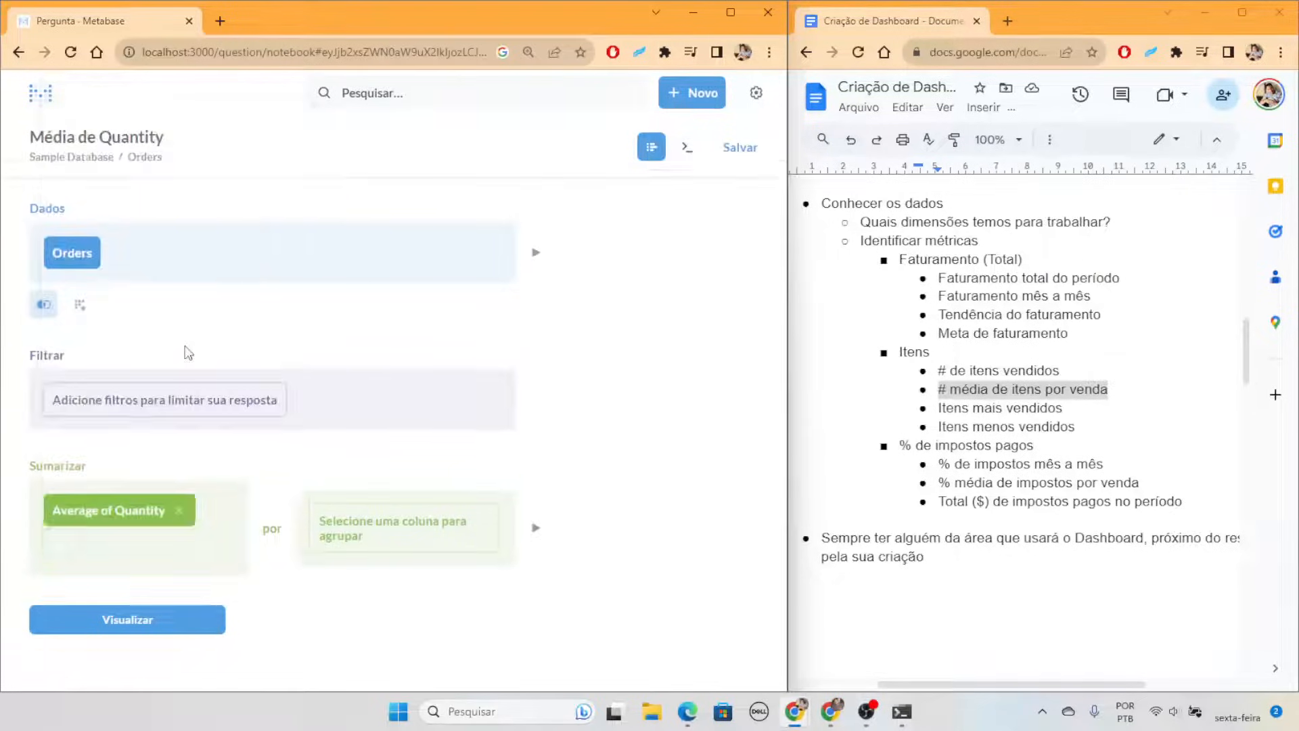
click(397, 538)
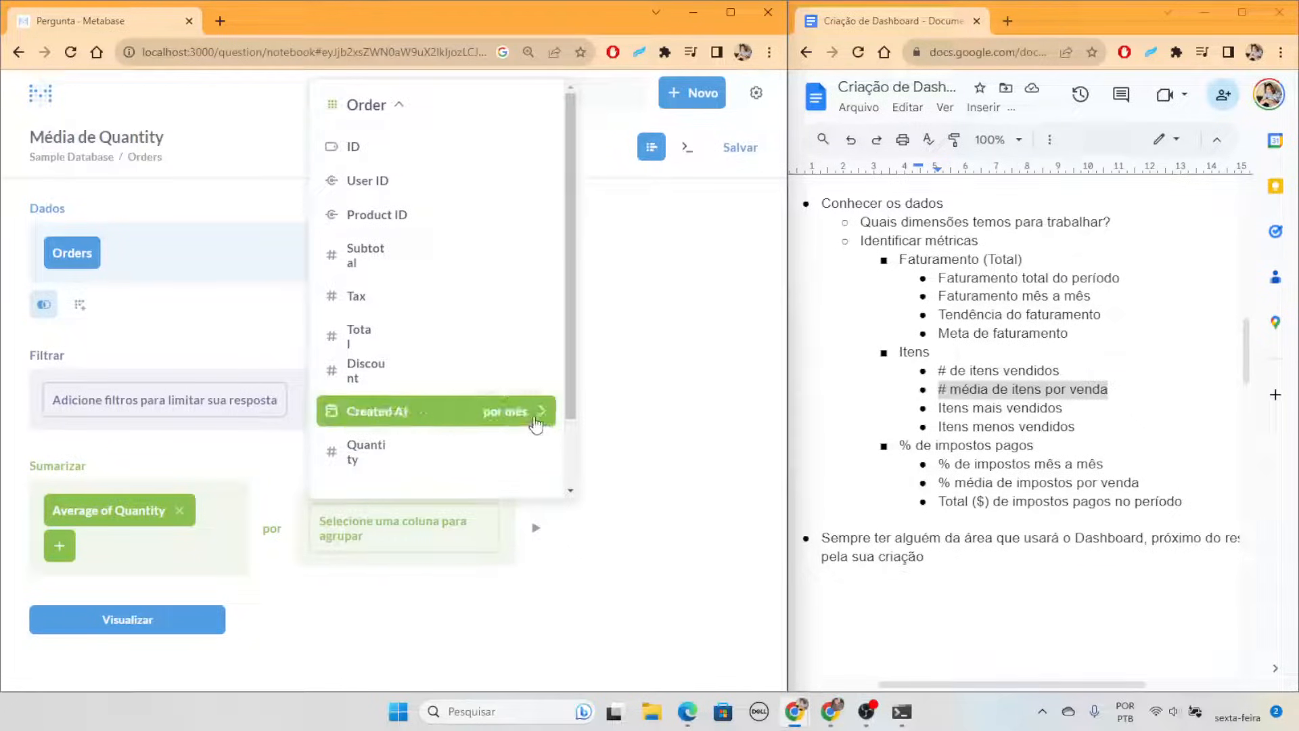
key(Escape)
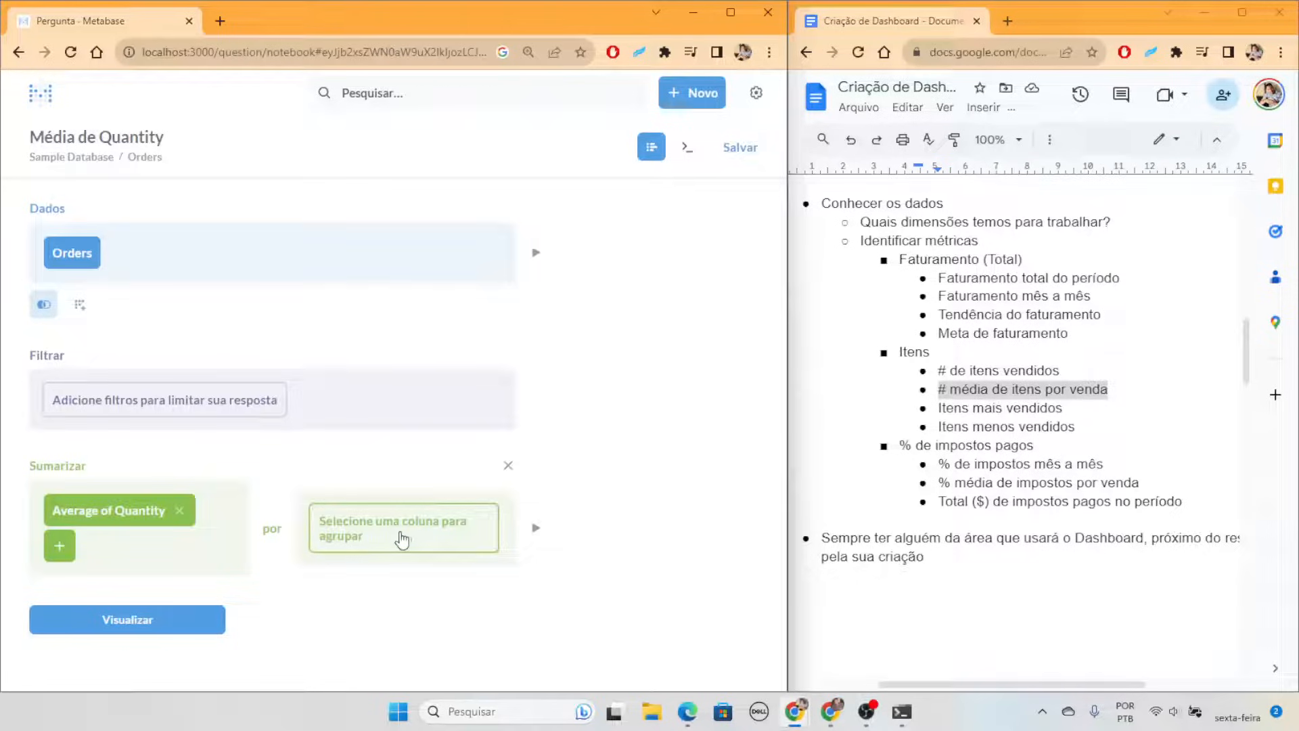
click(151, 629)
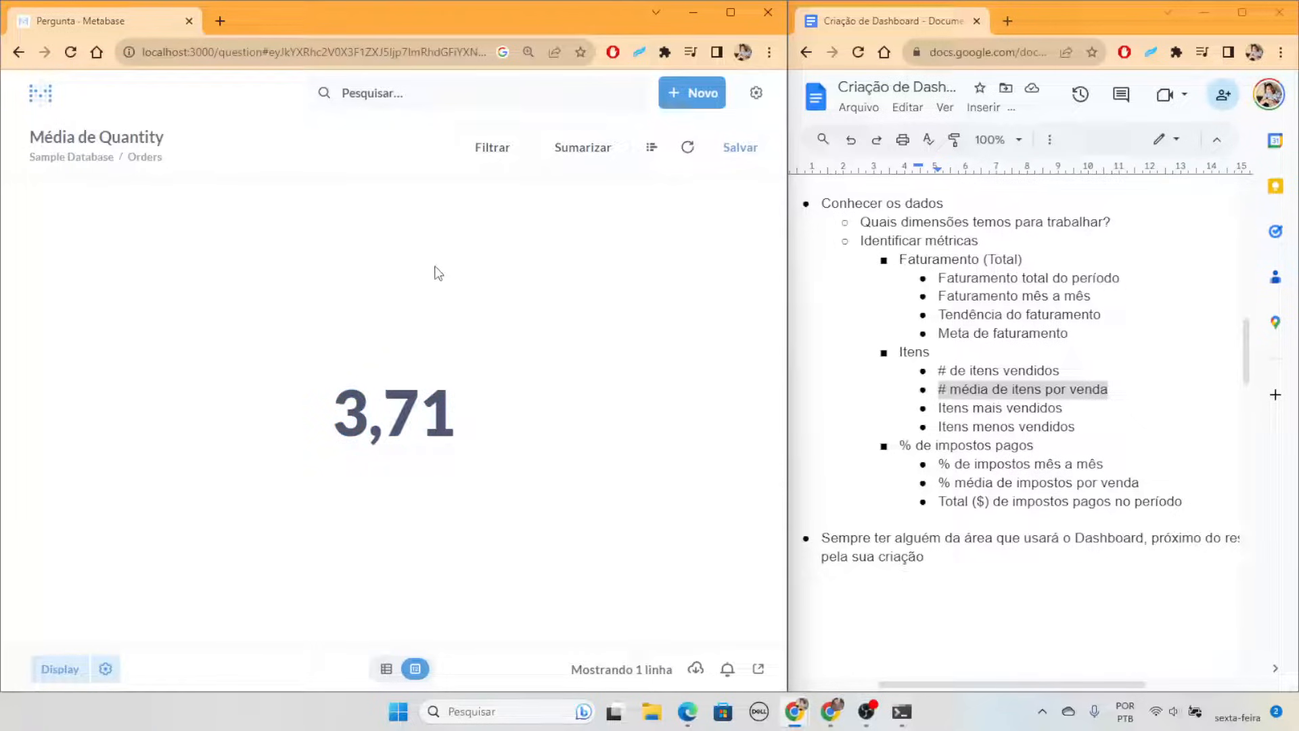
Save the question as "Média de itens por venda" in the Vendas collection without adding it to a dashboard
click(739, 147)
drag(342, 288, 122, 287)
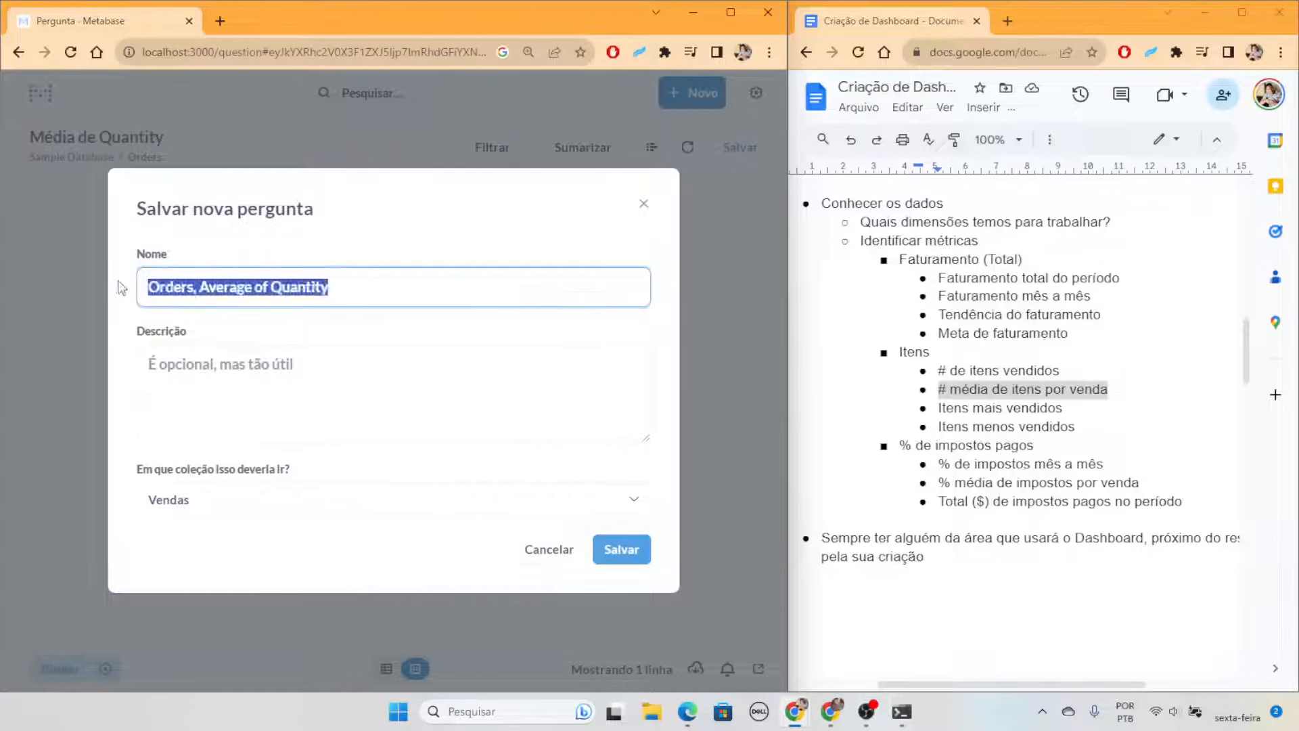
text(Média d)
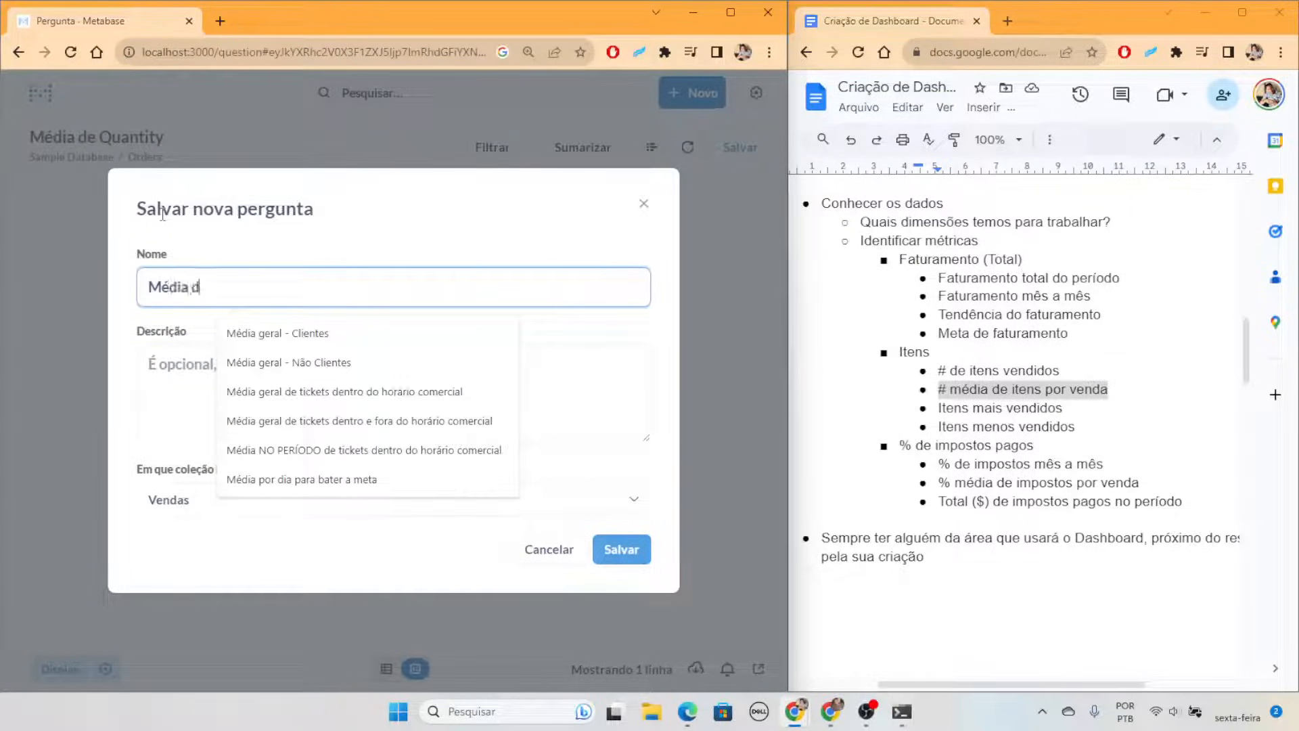
text(e itens por venda)
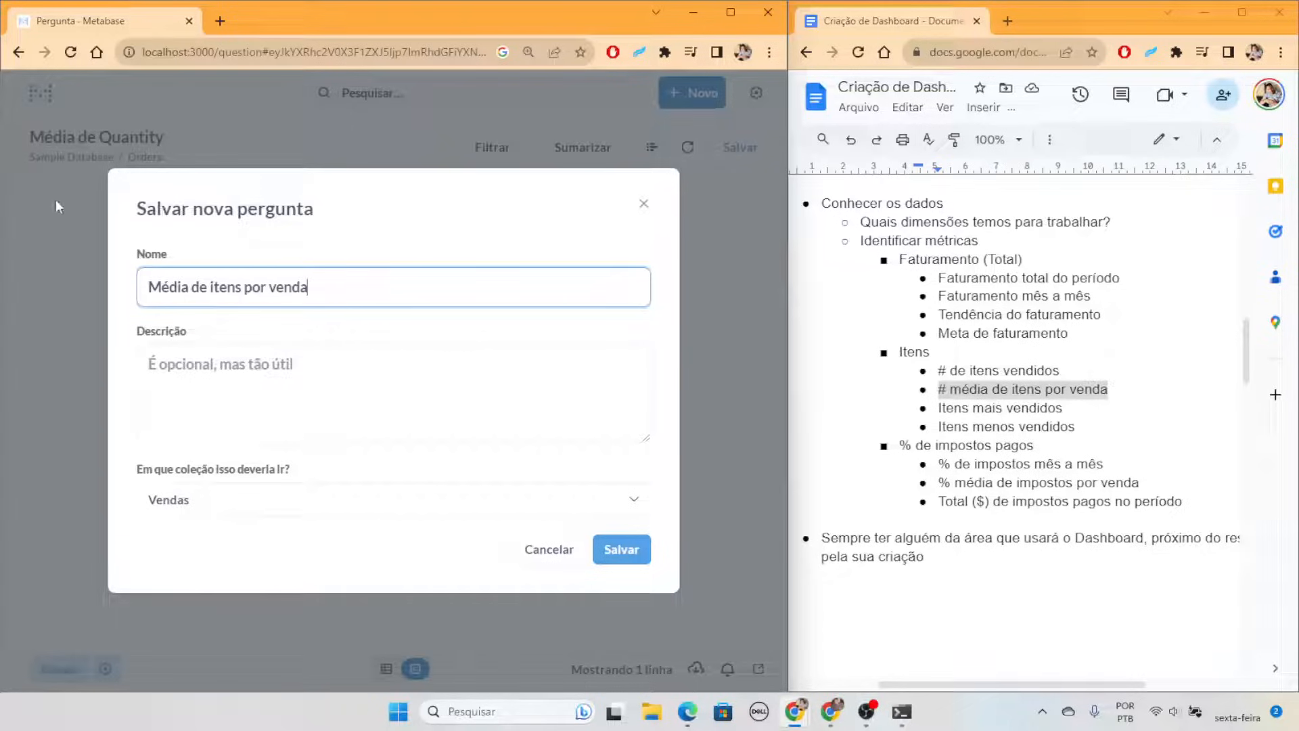
click(620, 550)
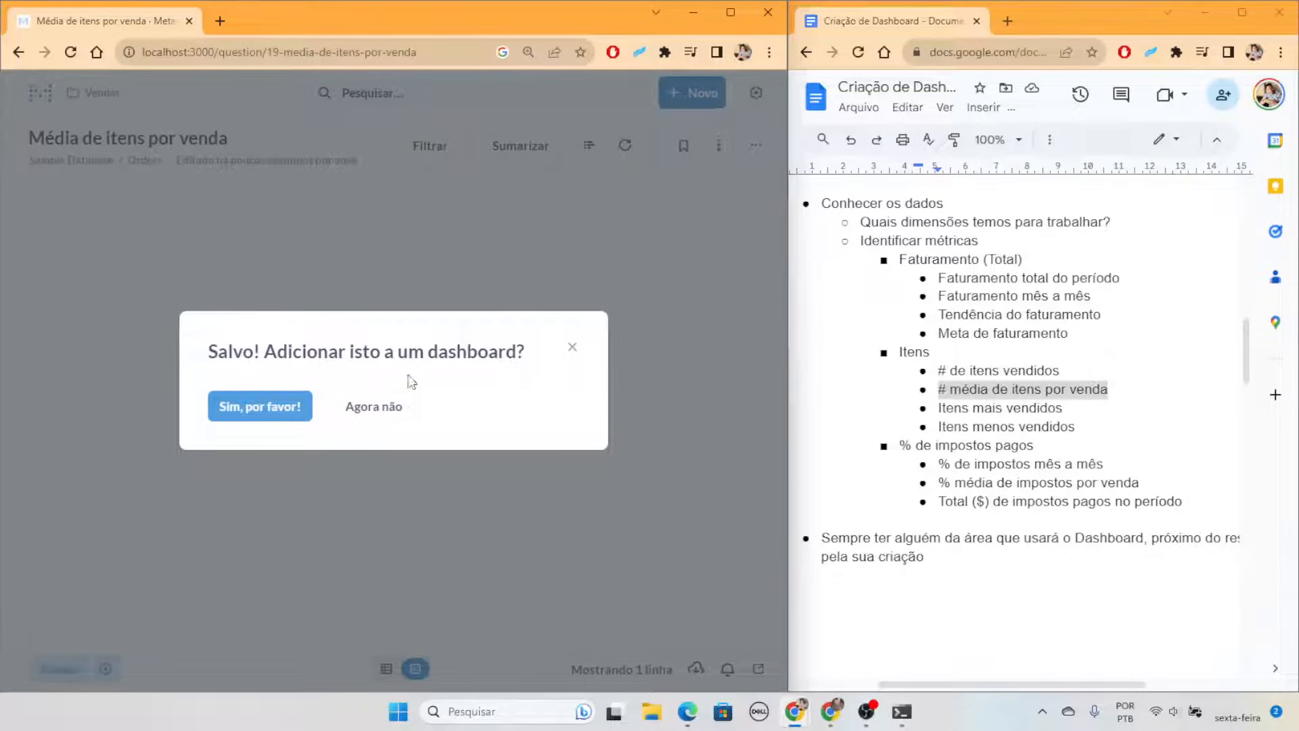
click(371, 407)
Highlight "Itens mais vendidos" in the planning document and start another question on the Sample Database's Orders table
drag(1066, 409, 938, 409)
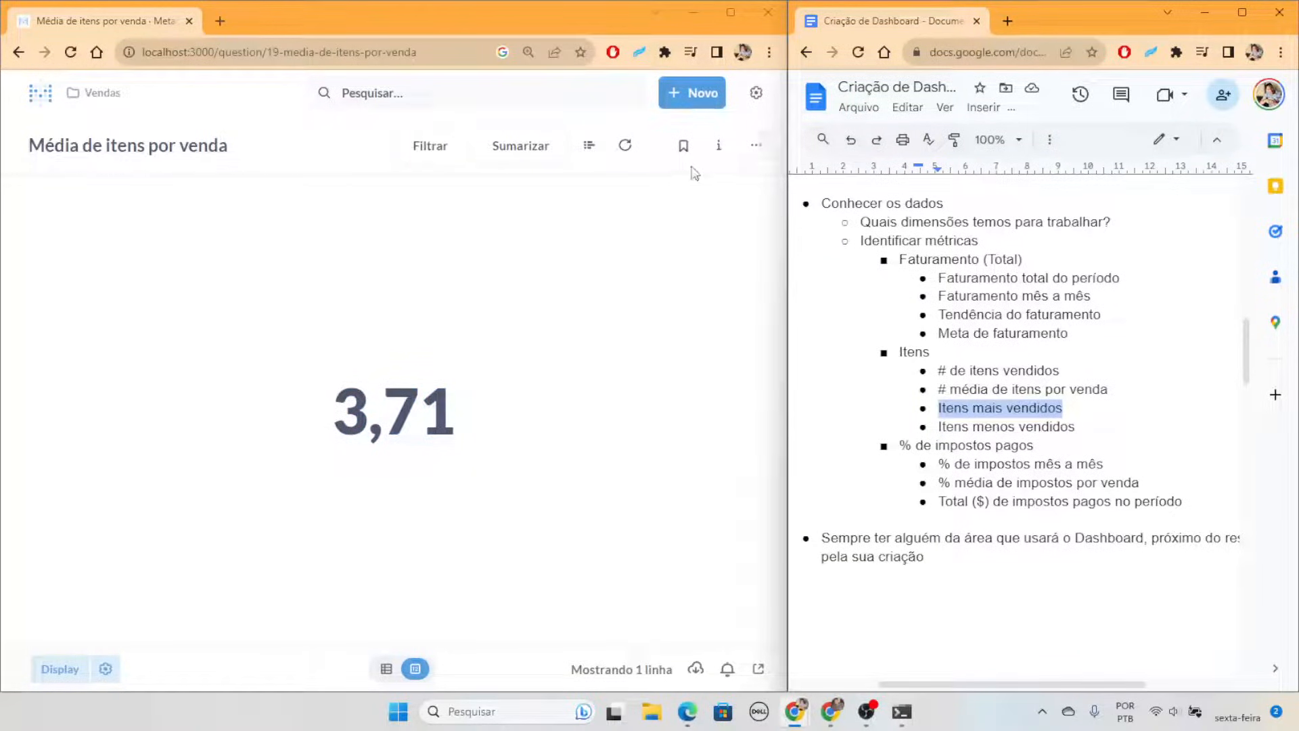
click(630, 303)
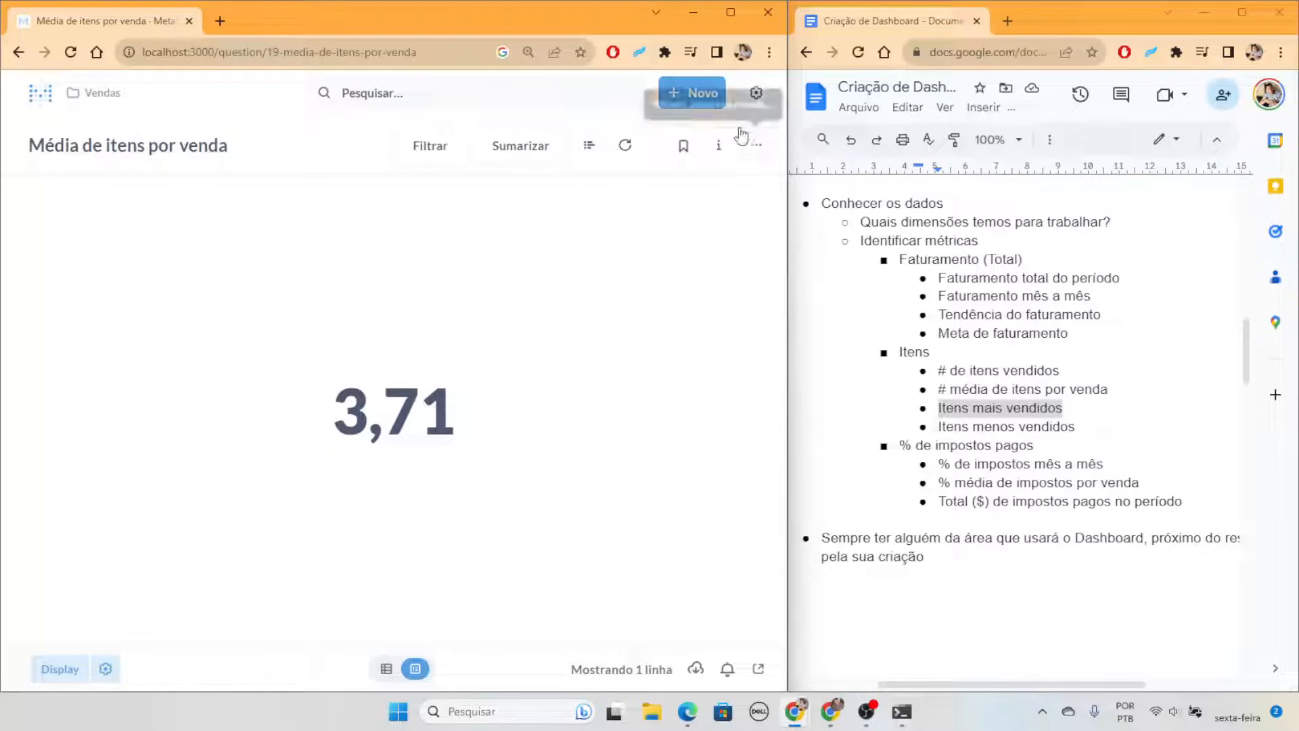
click(691, 92)
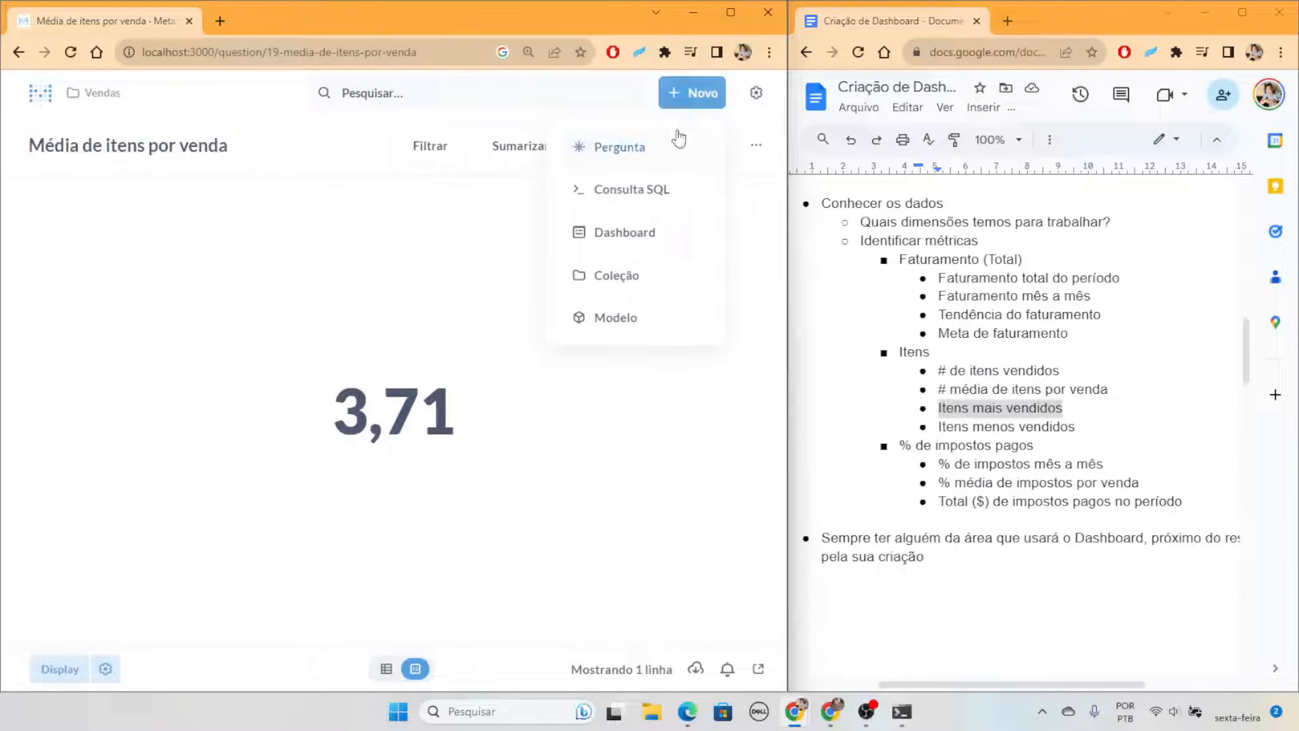
click(649, 157)
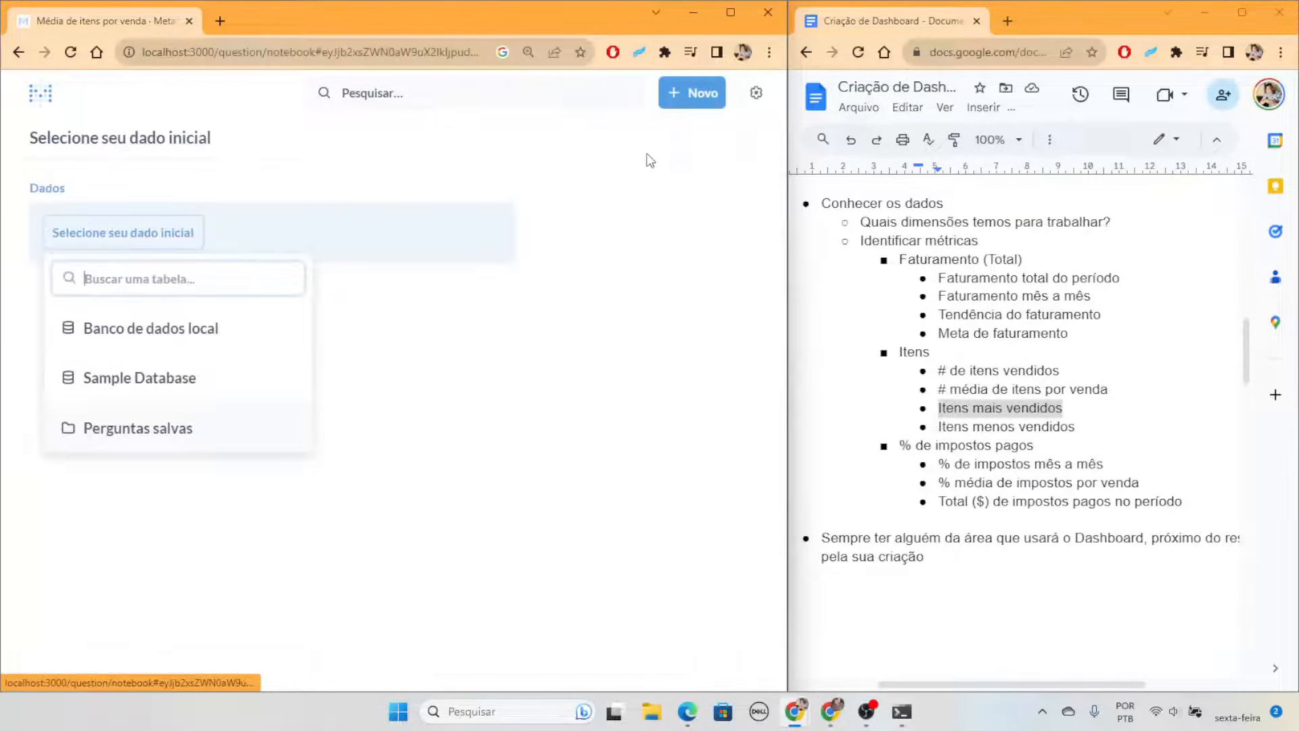
click(133, 378)
click(141, 459)
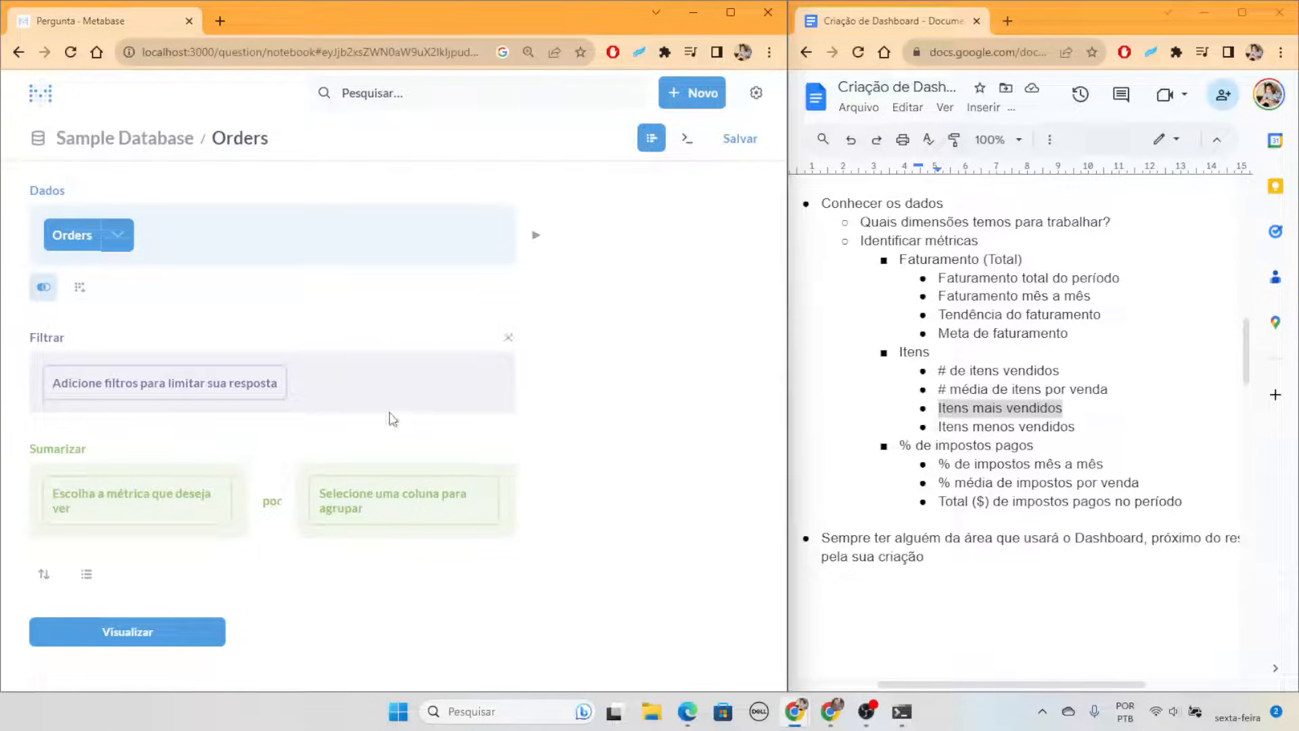
click(151, 499)
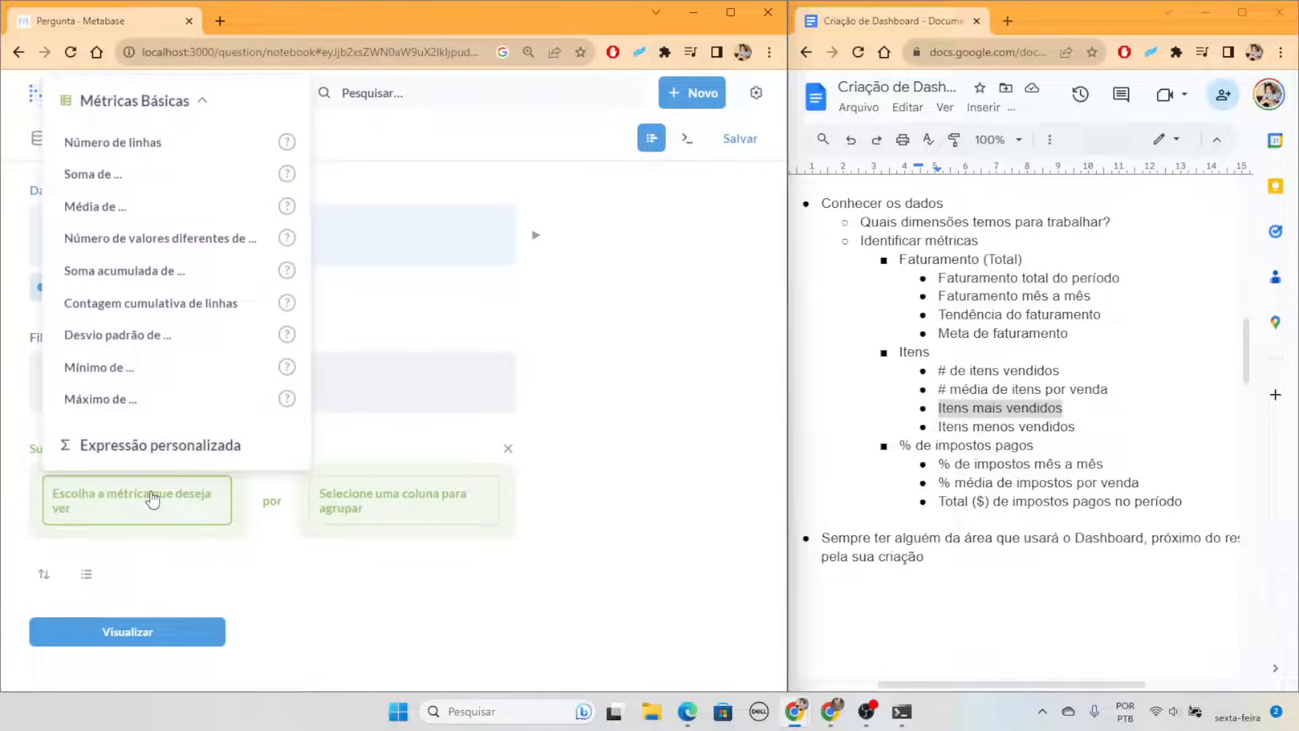
click(163, 402)
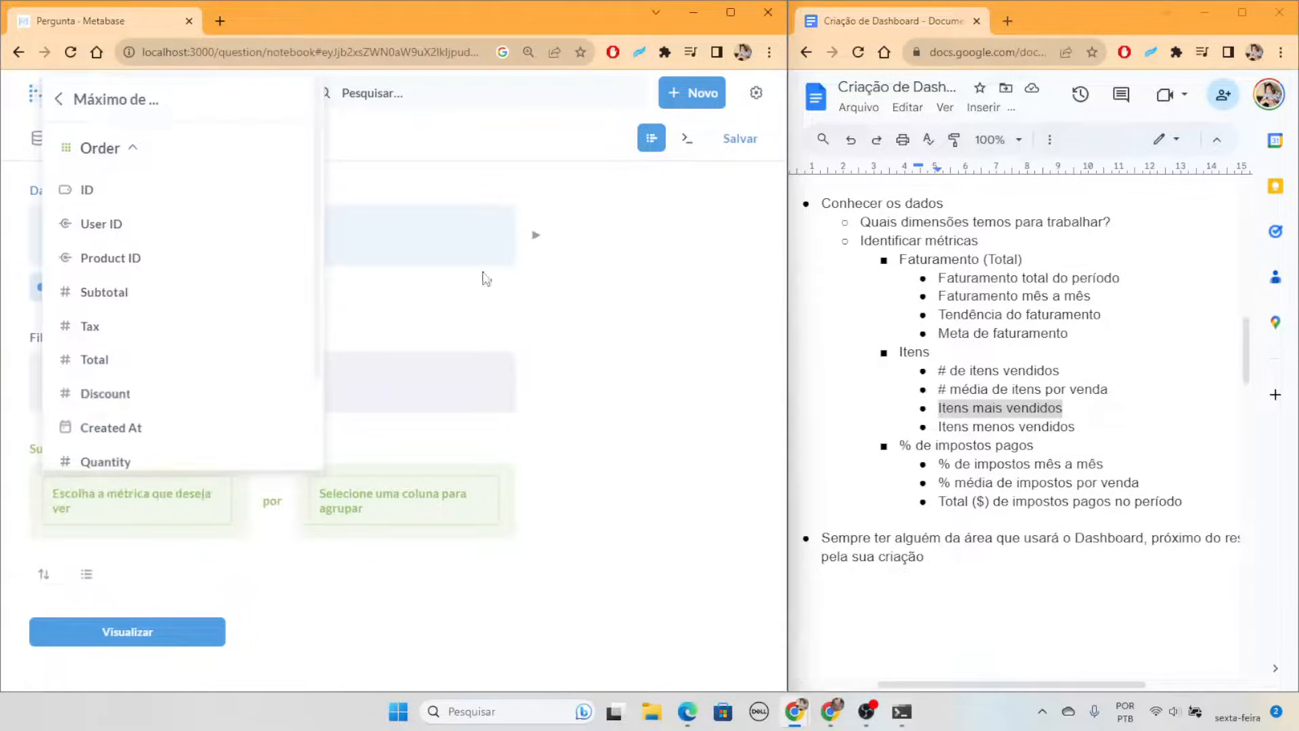
scroll(236, 360, down, 2)
scroll(218, 351, up, 3)
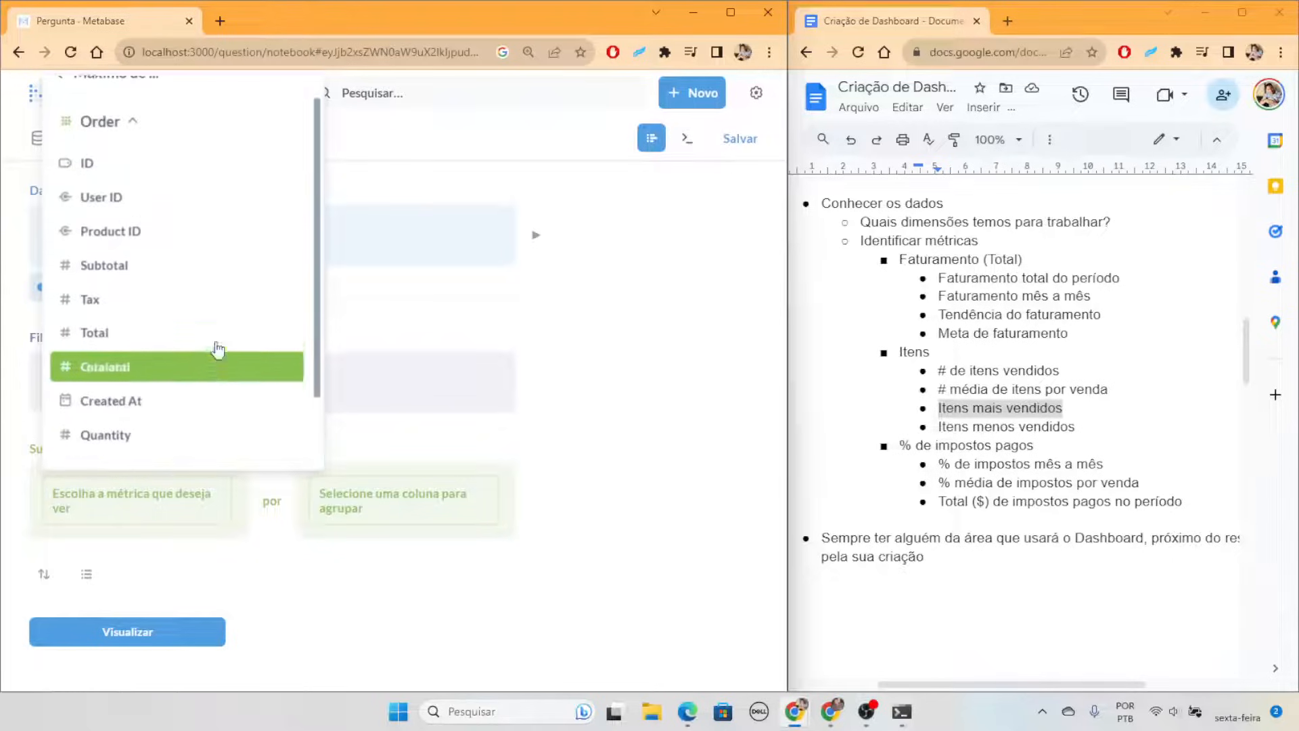
click(116, 493)
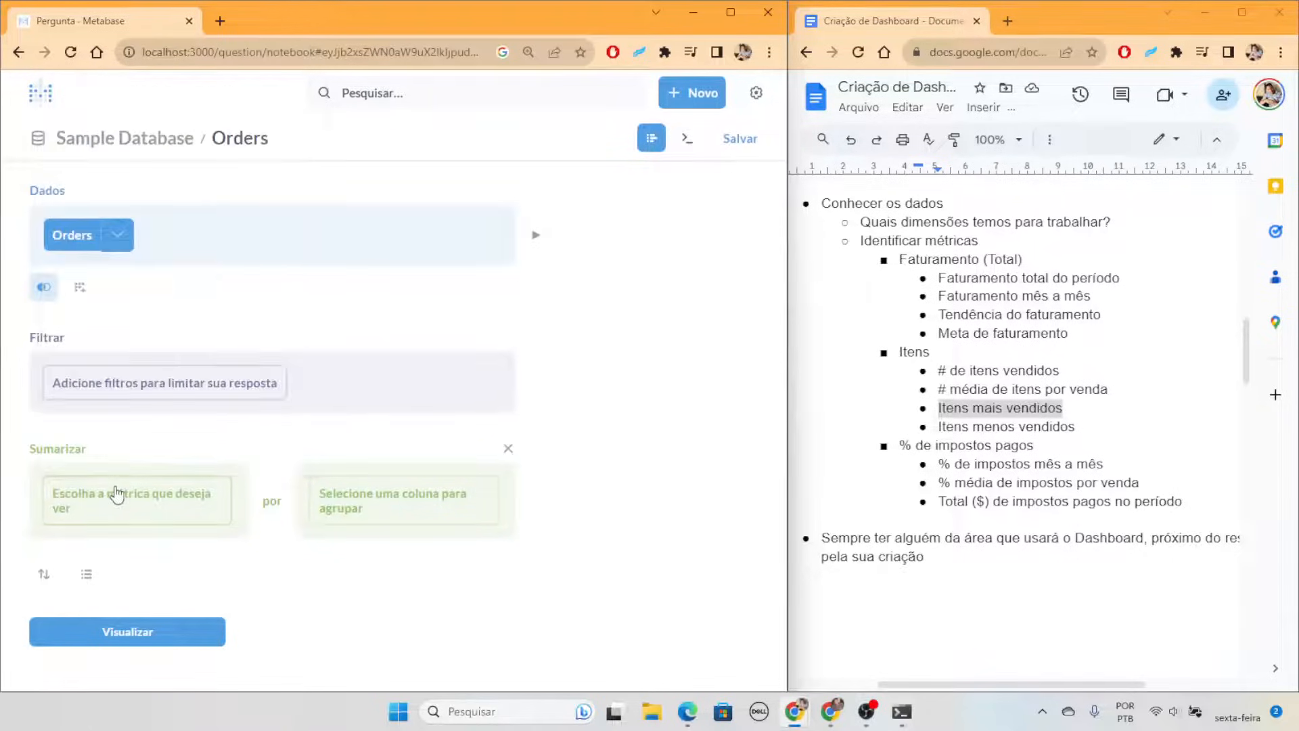
Summarize the orders by number of rows, grouped by the product's Title
click(116, 497)
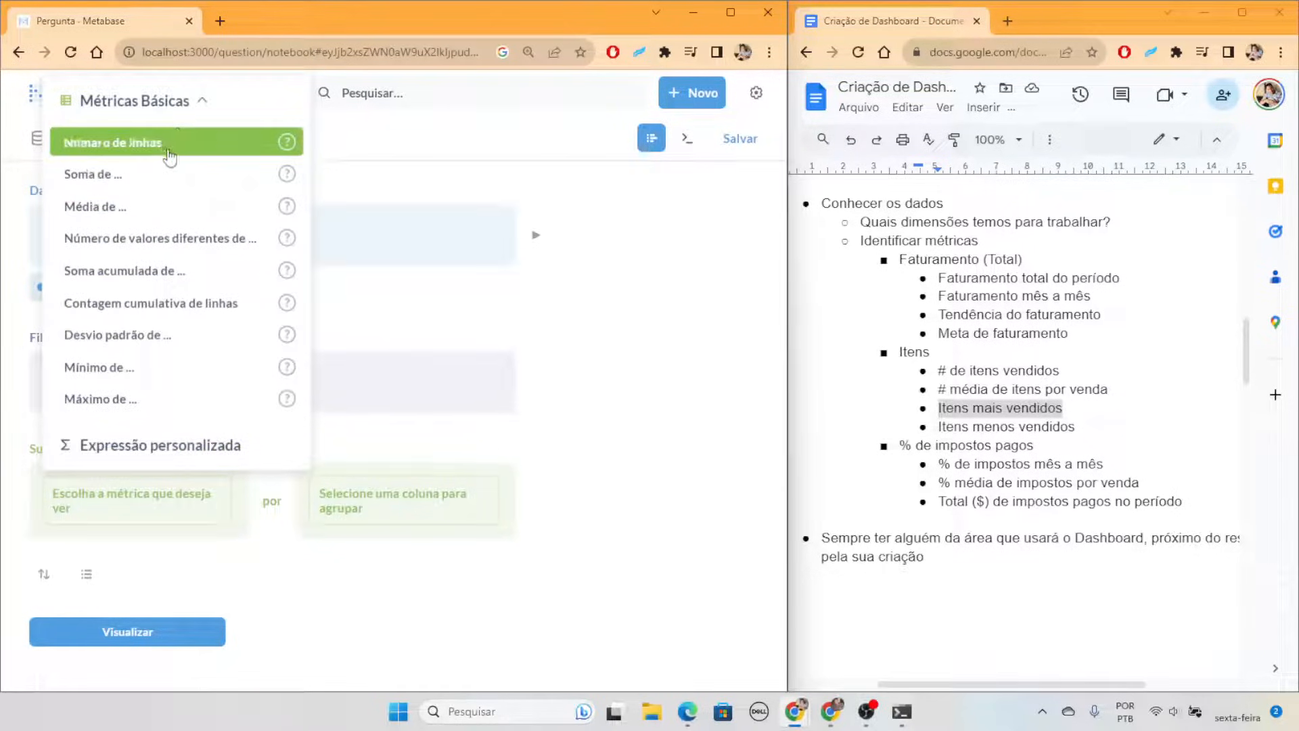
click(144, 145)
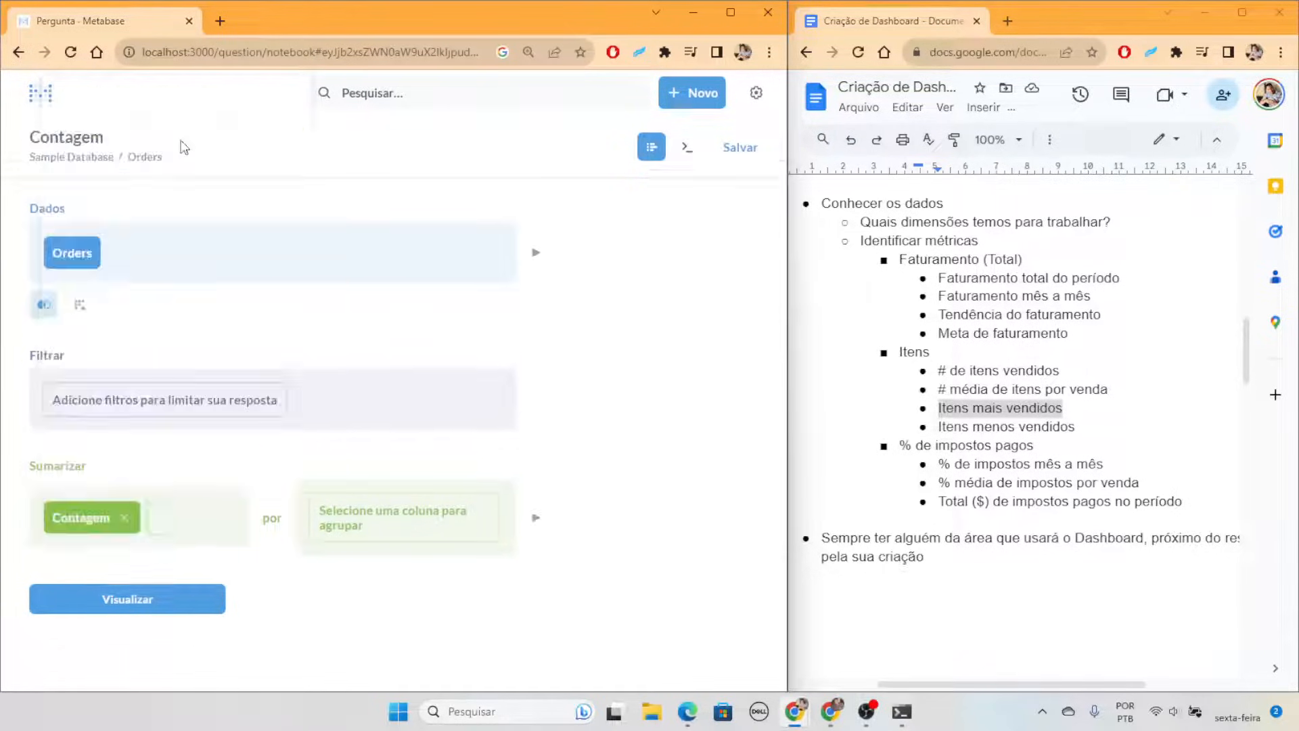
click(420, 526)
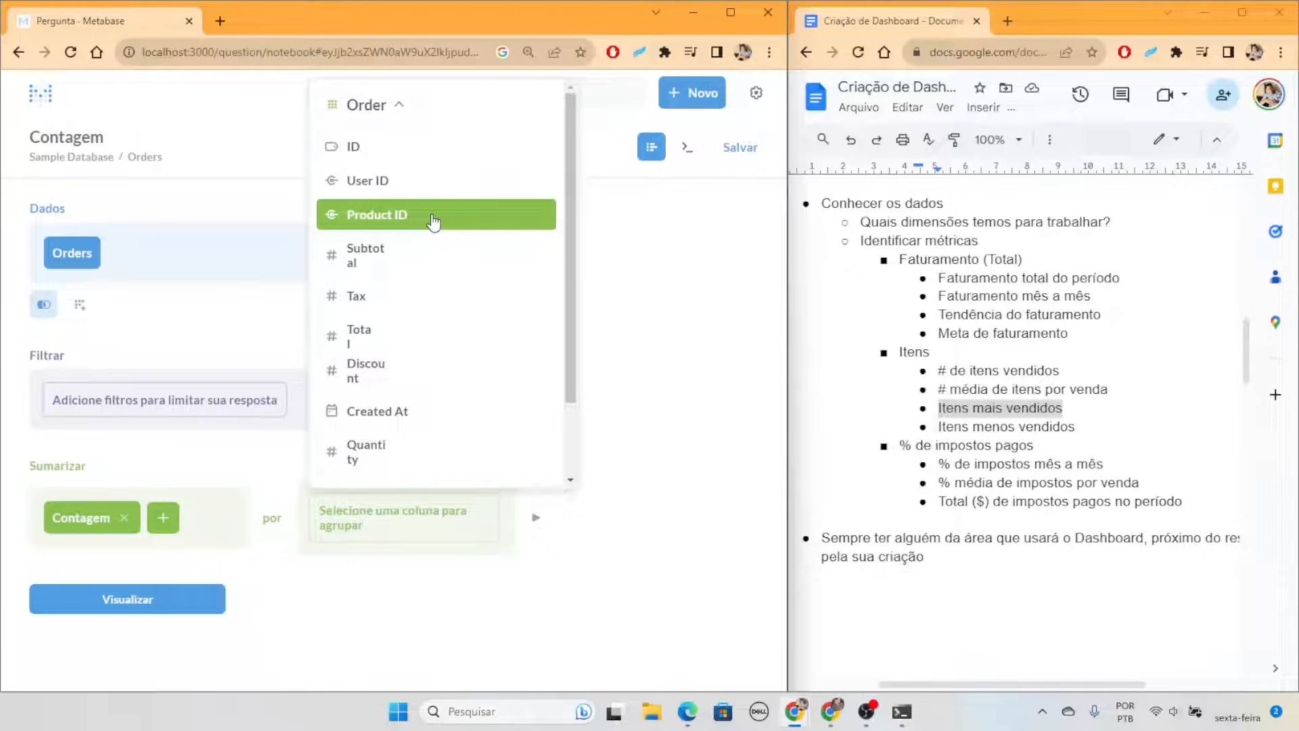
scroll(428, 223, down, 2)
scroll(406, 149, up, 2)
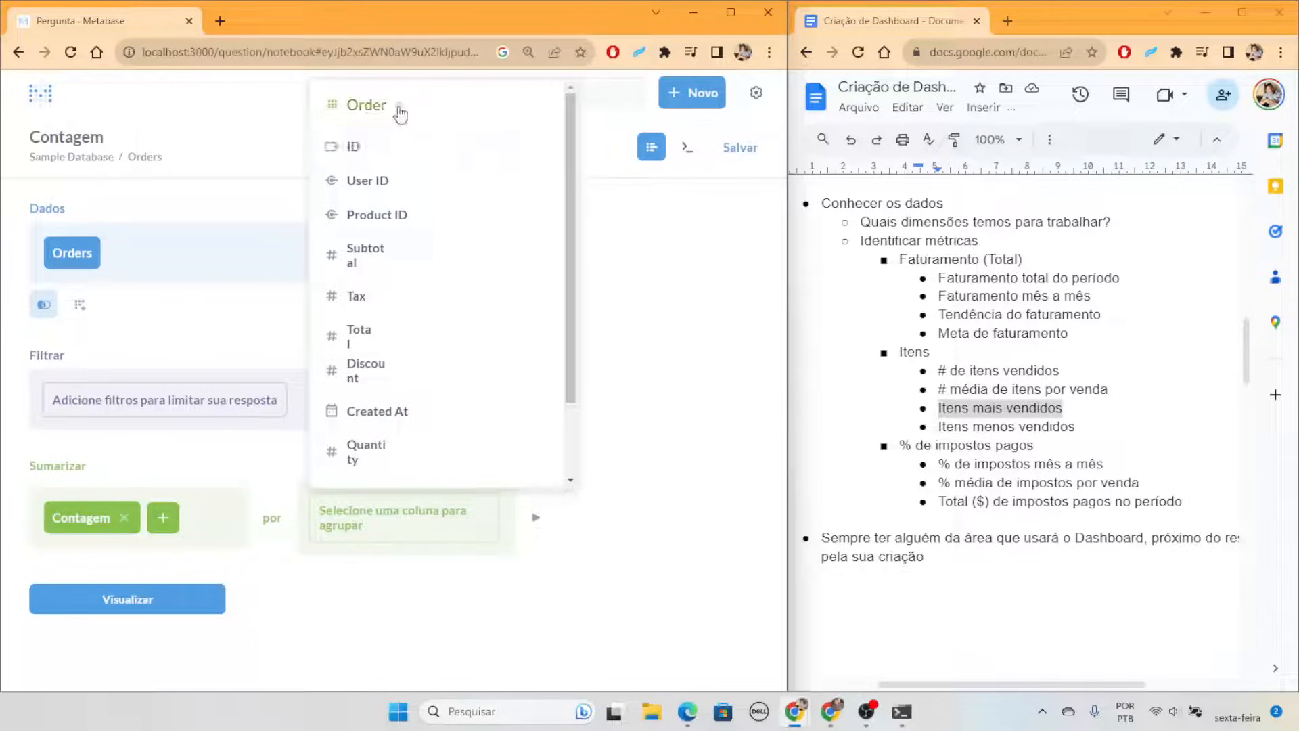
click(400, 112)
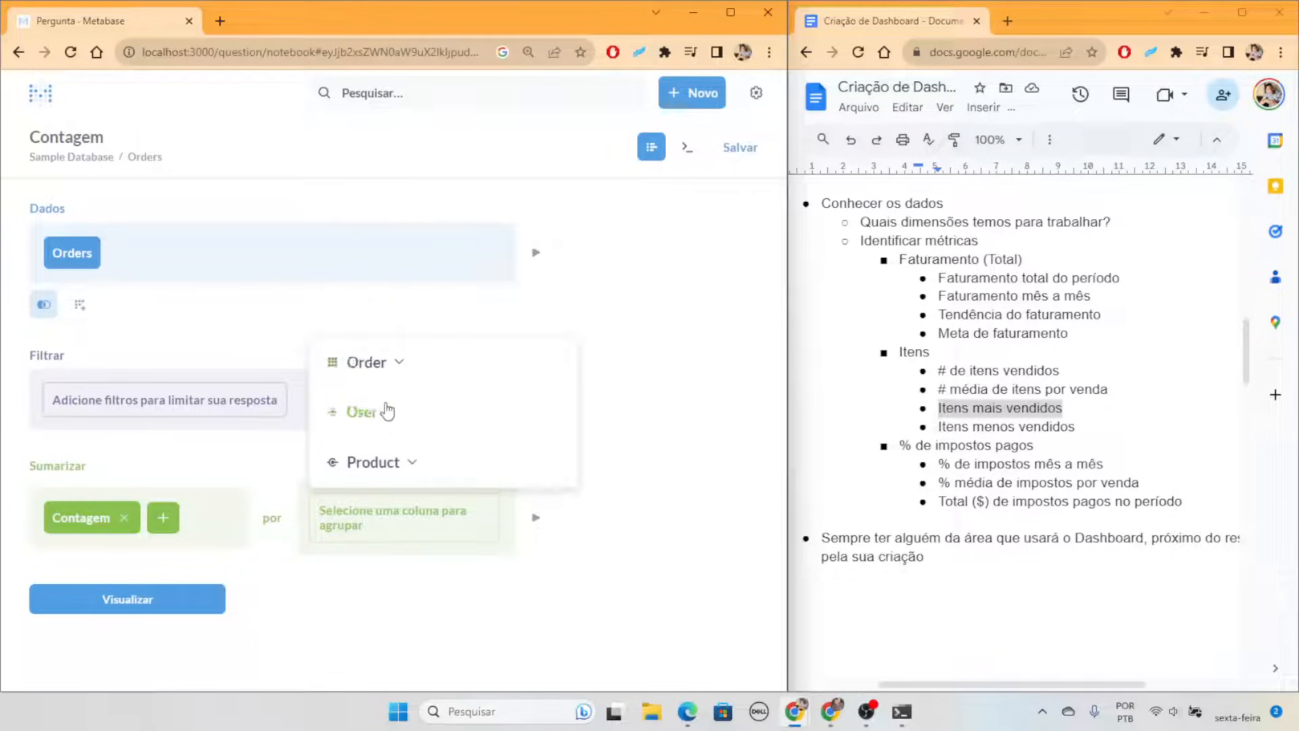
click(410, 465)
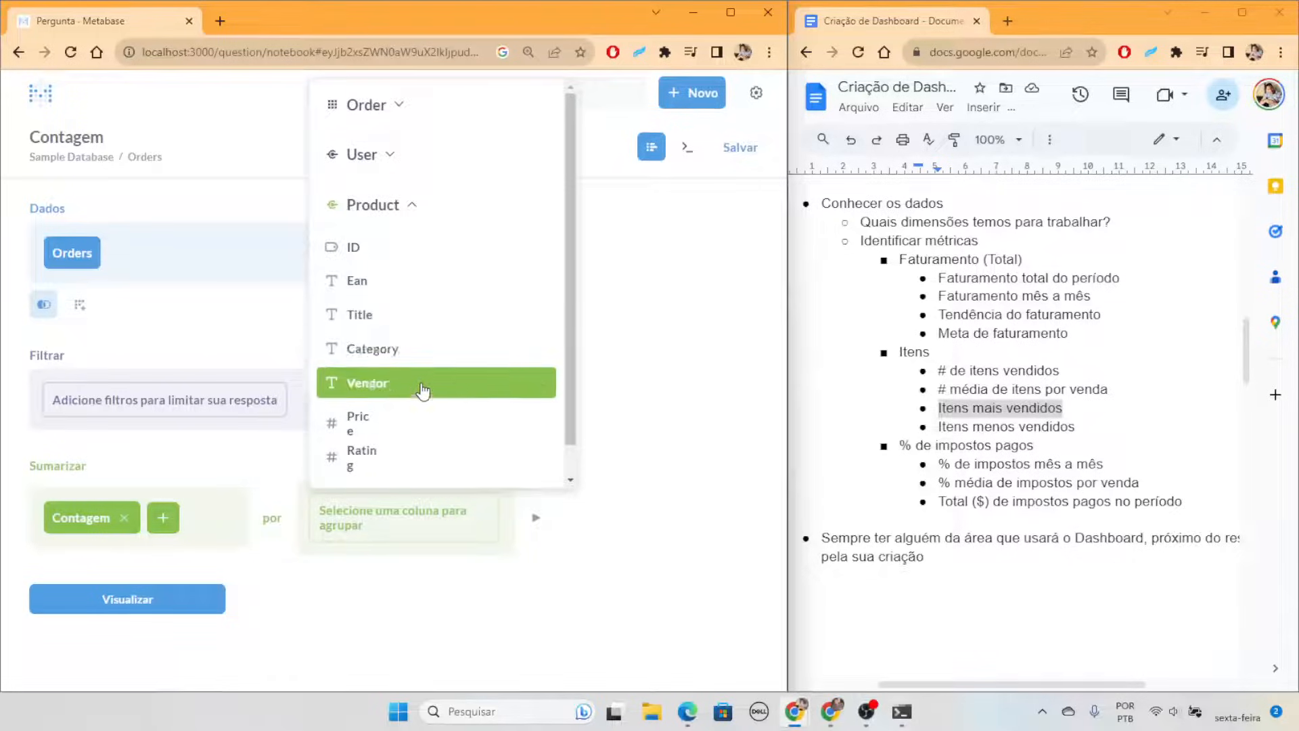
scroll(518, 291, down, 1)
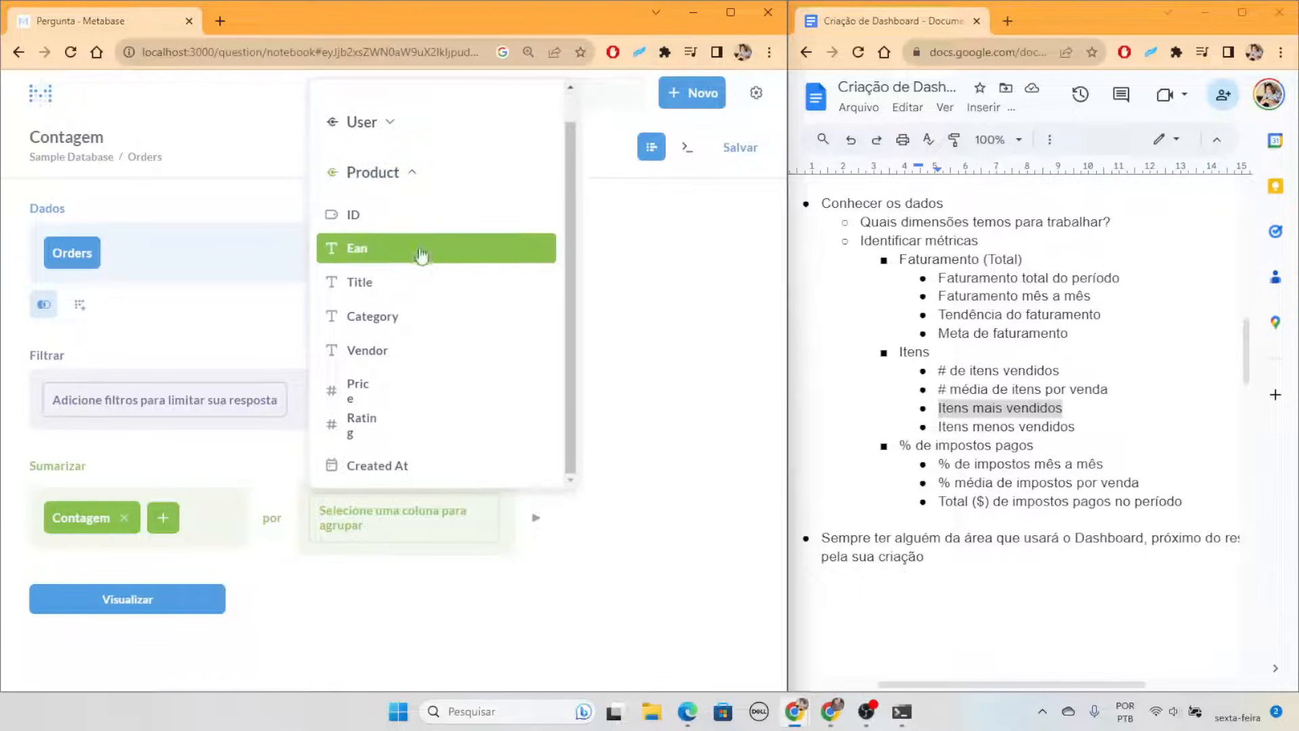
mouse_move(501, 393)
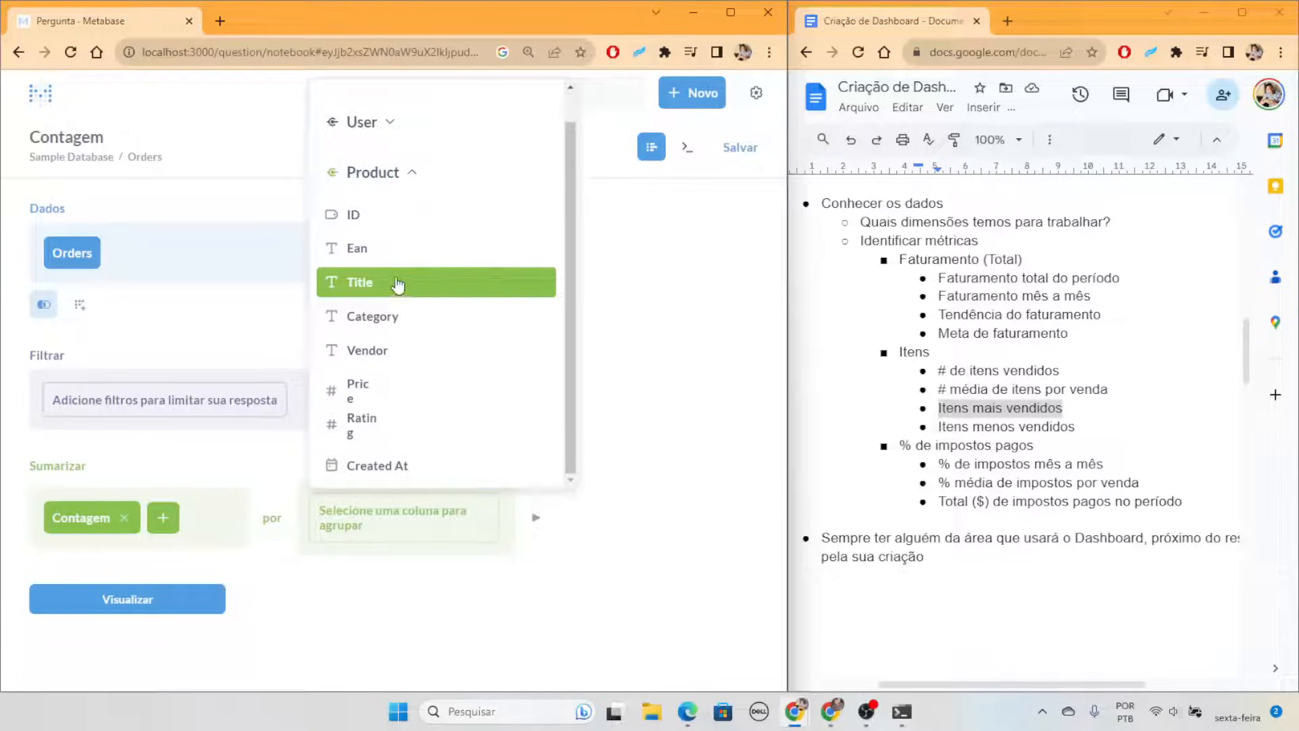
click(440, 292)
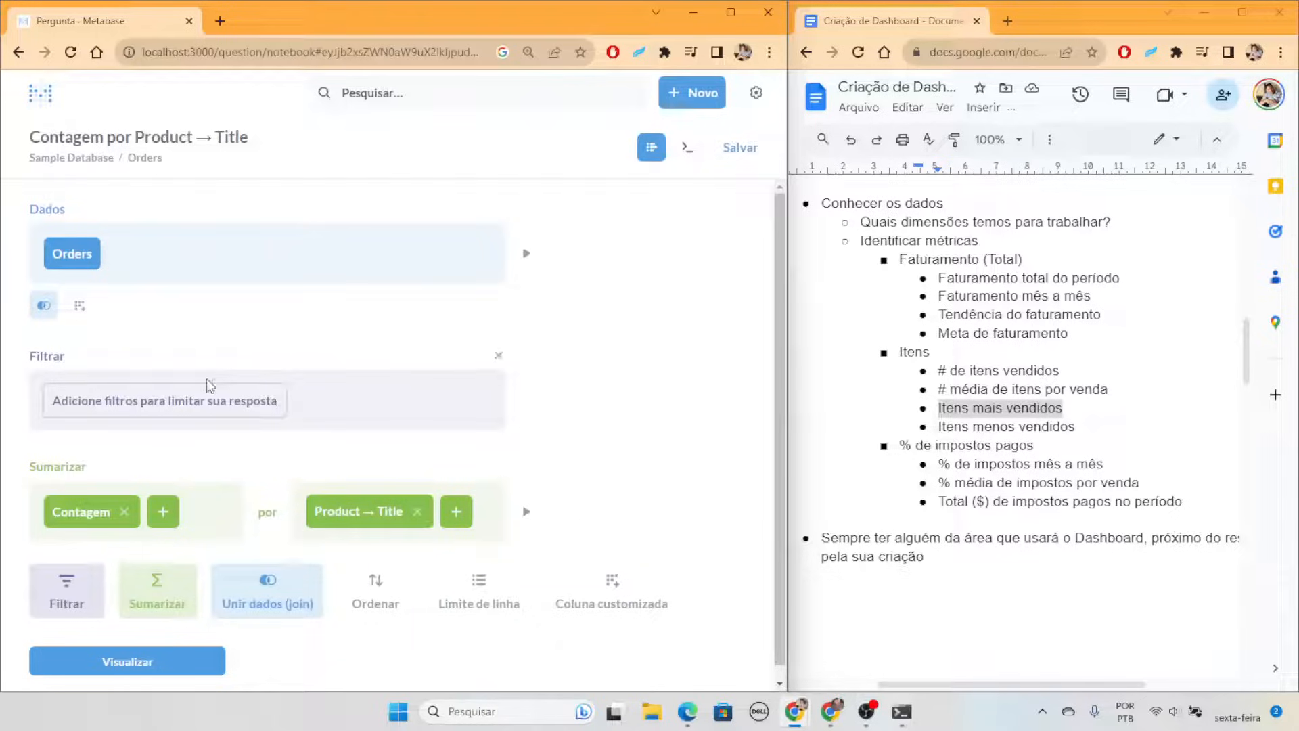
scroll(271, 372, down, 1)
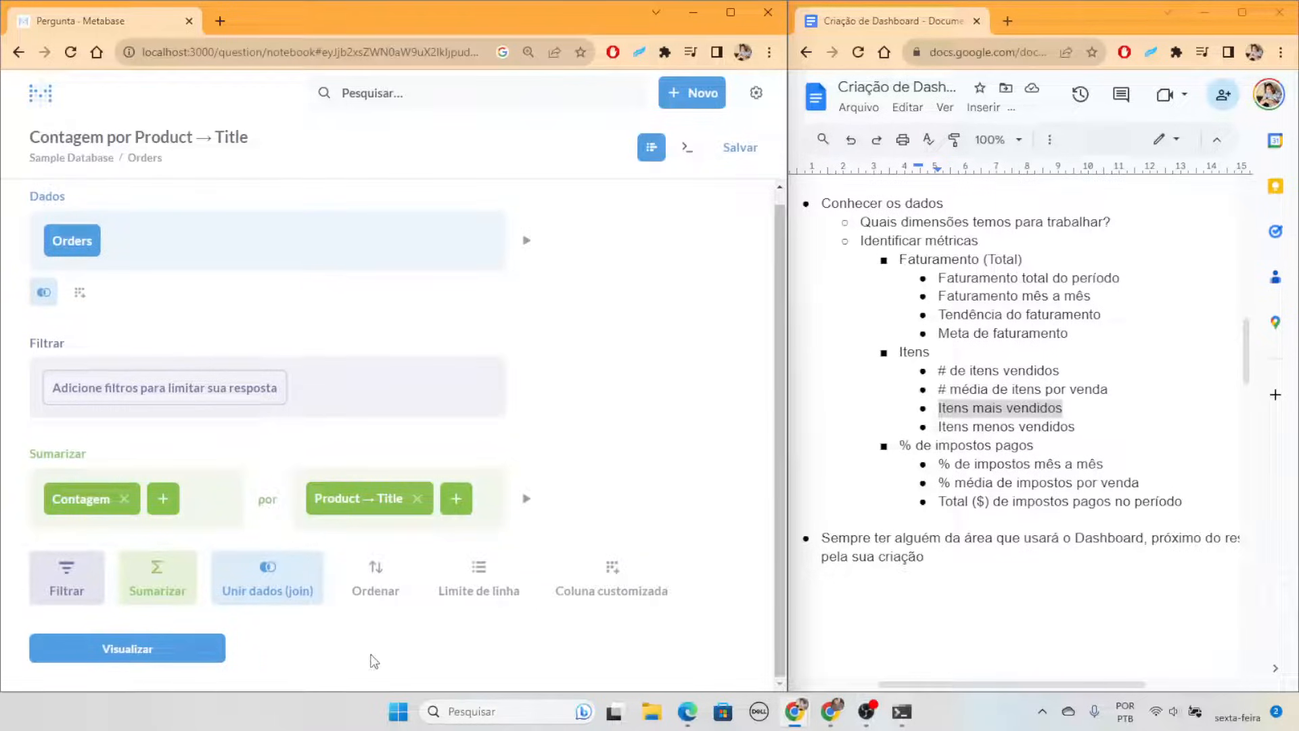
Show the question's results as a table and sort them by Contagem in descending order
click(112, 650)
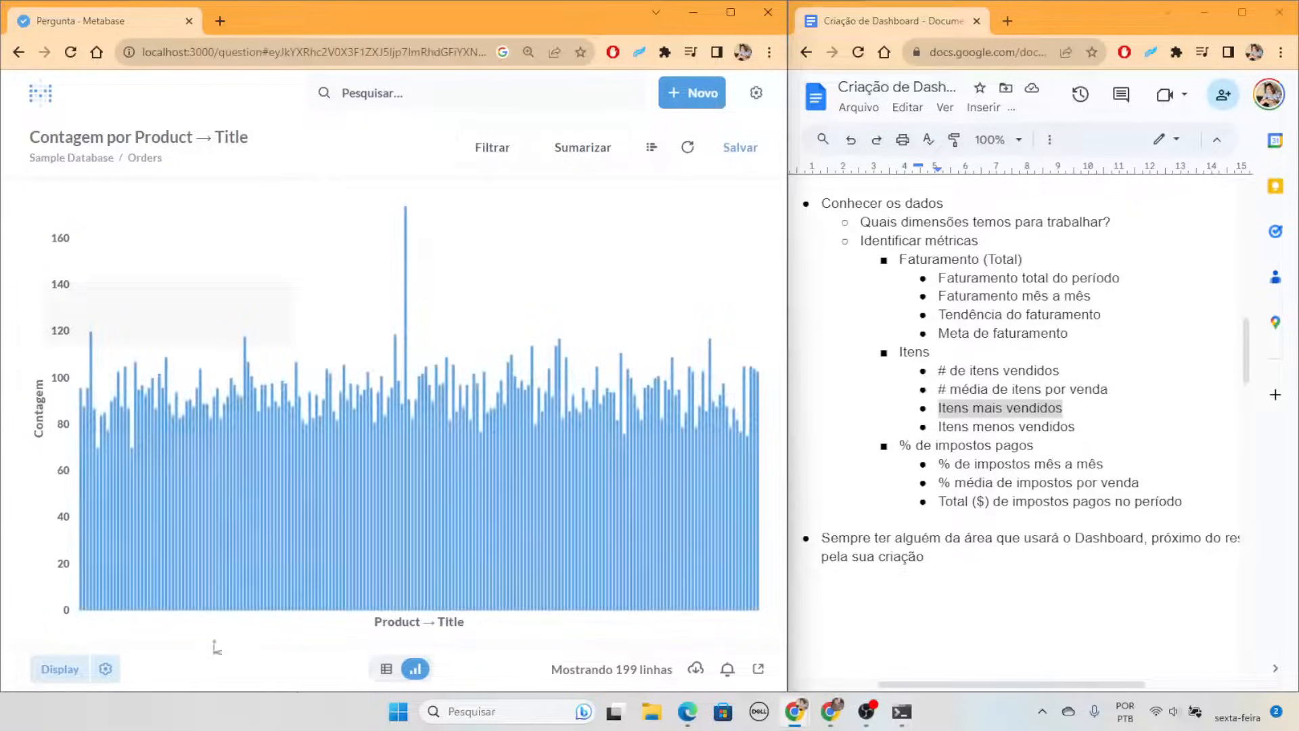
click(386, 671)
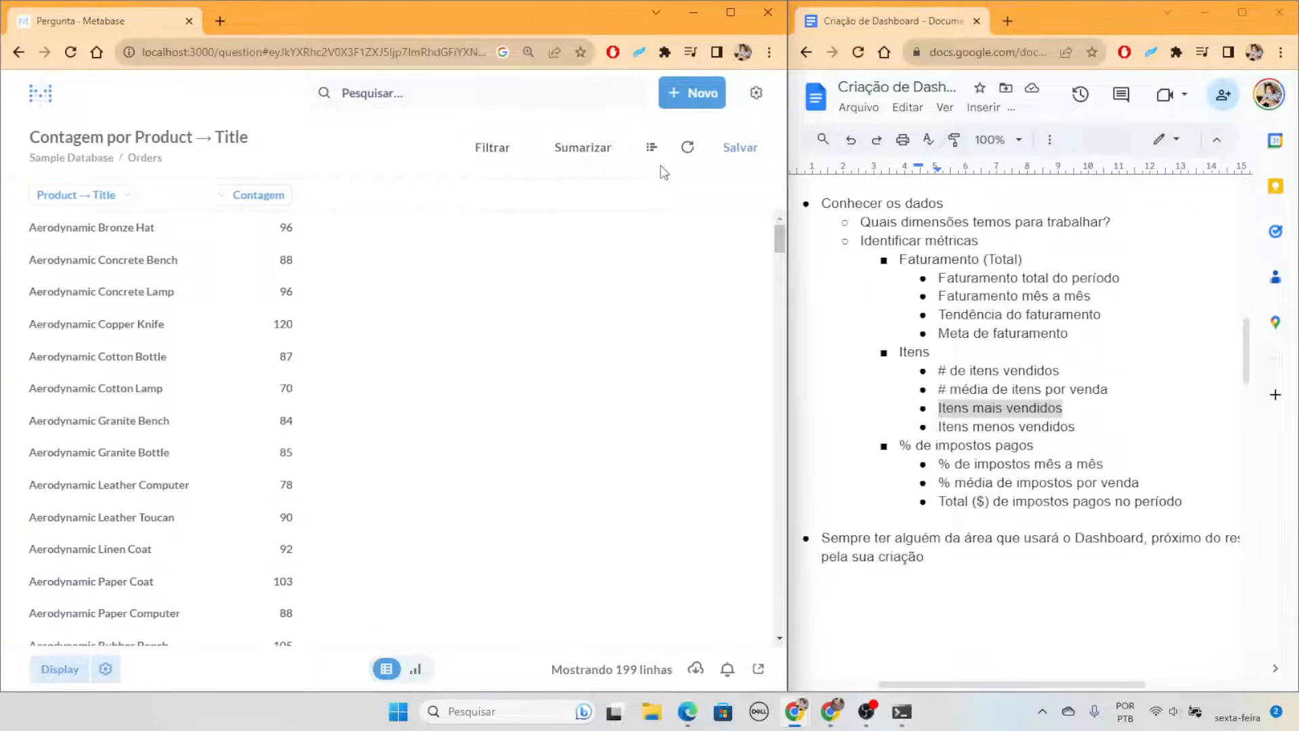
click(653, 149)
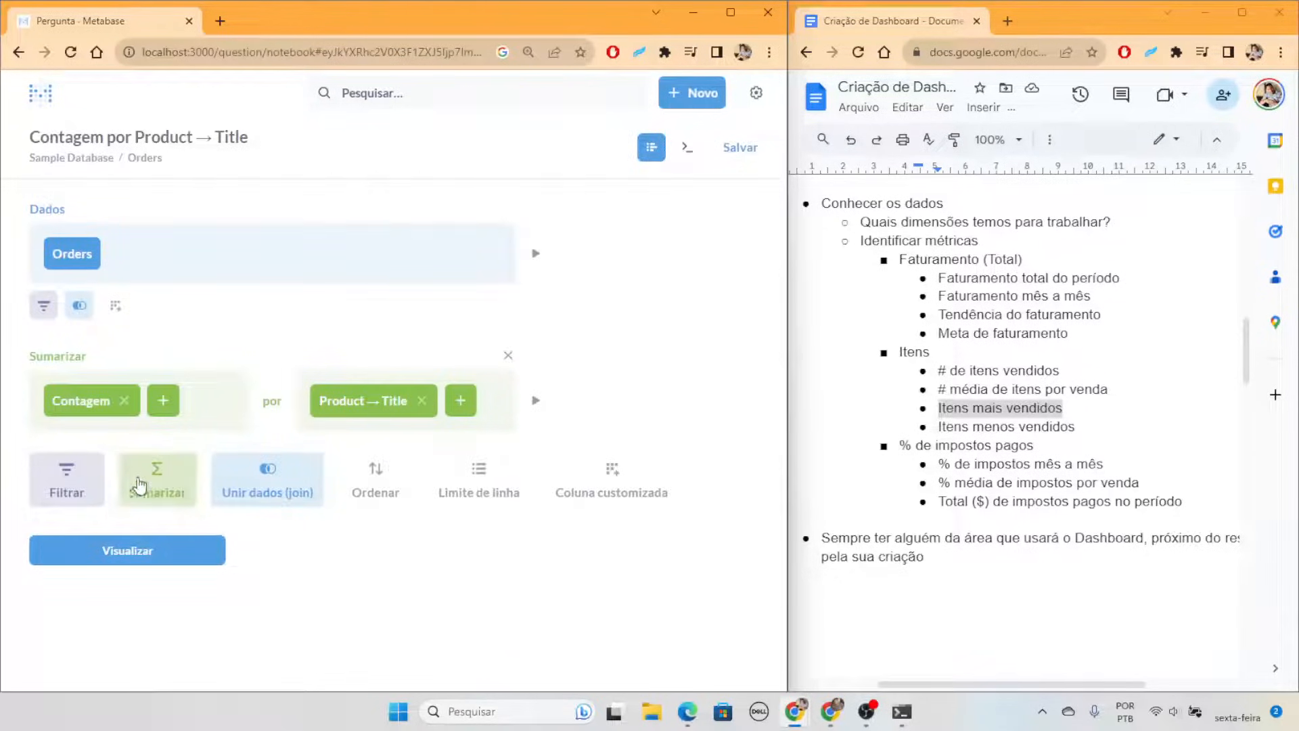
click(391, 480)
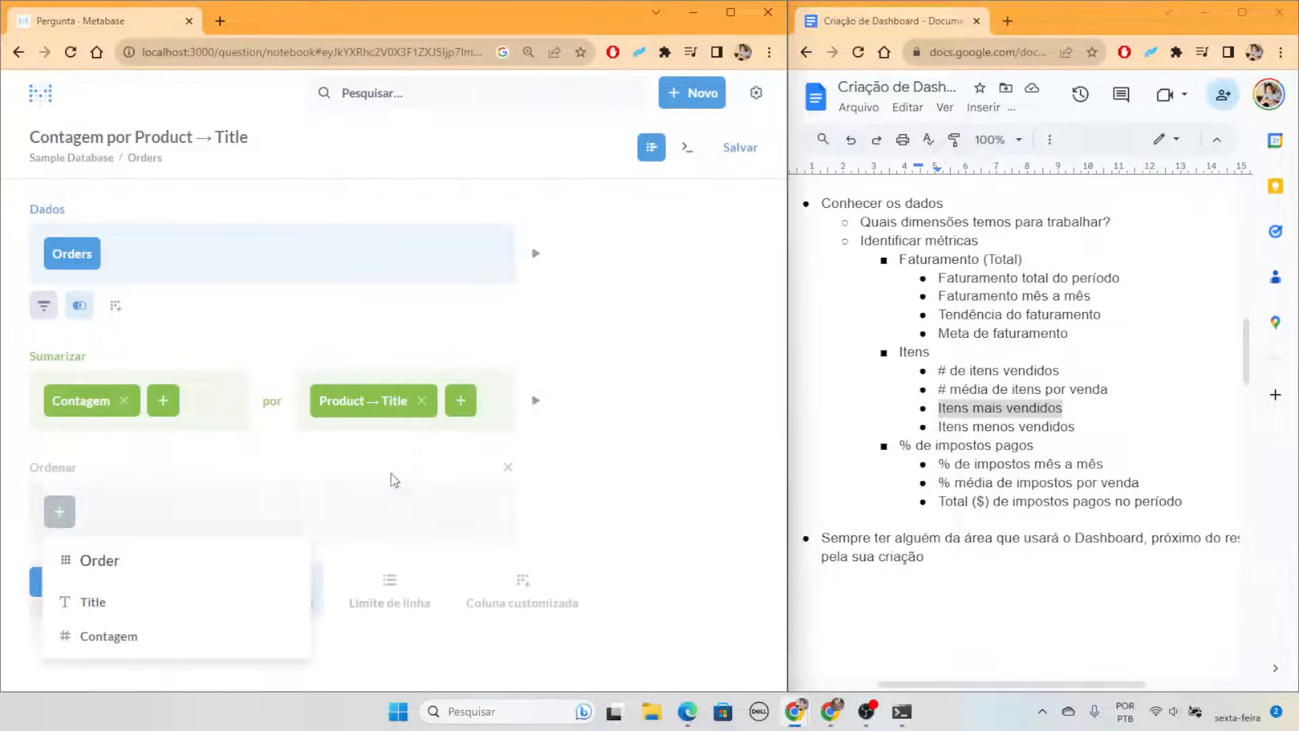
click(127, 639)
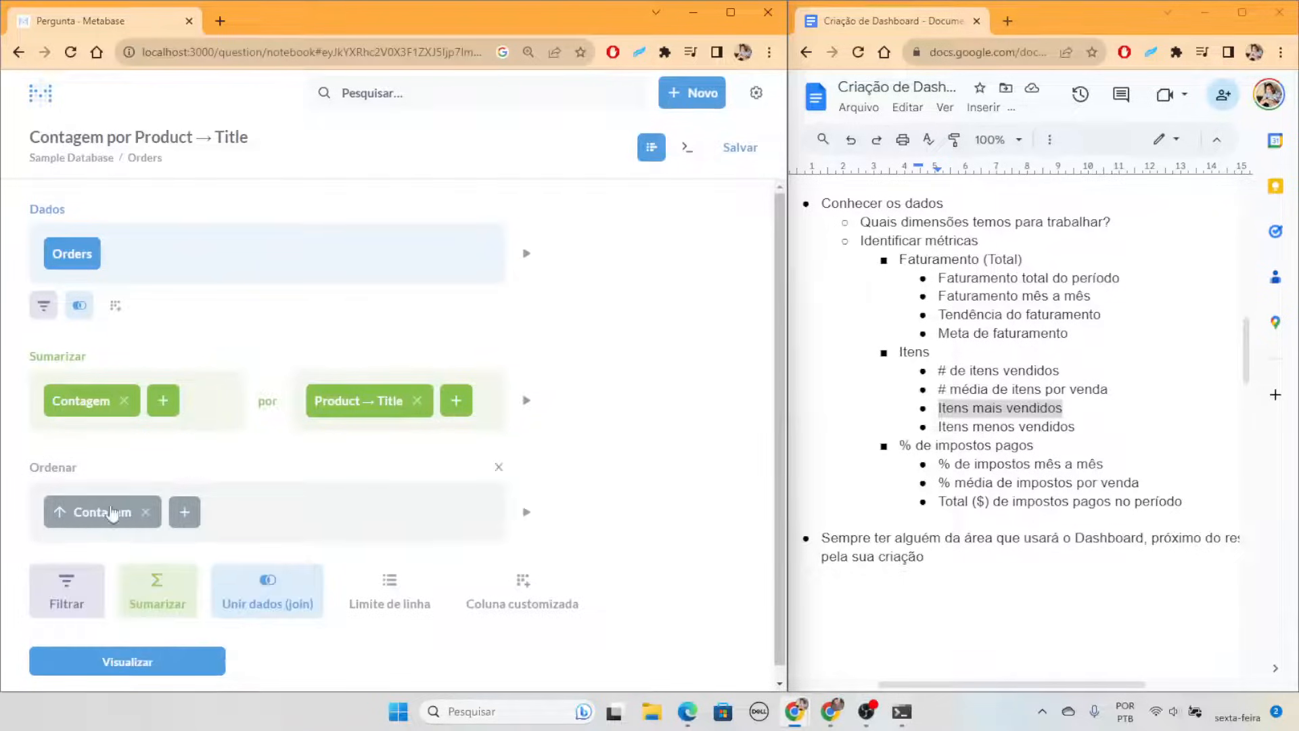
click(60, 506)
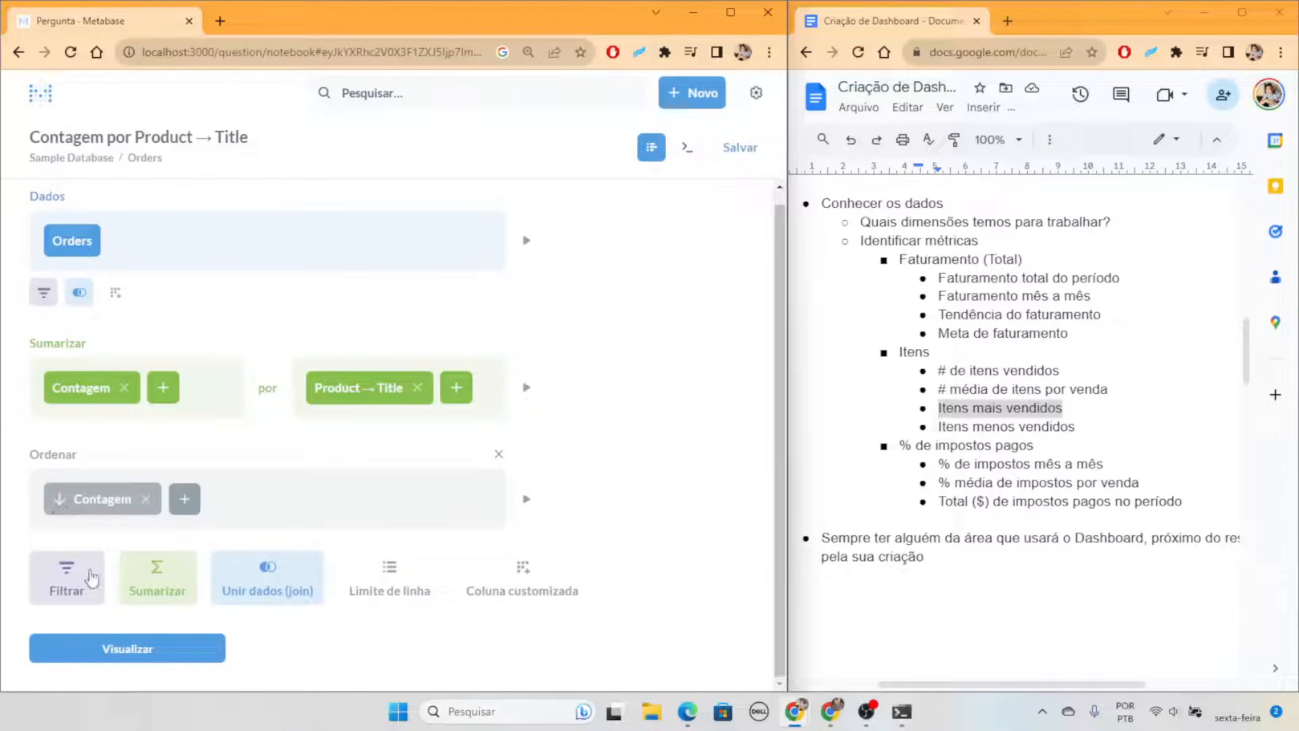
click(169, 651)
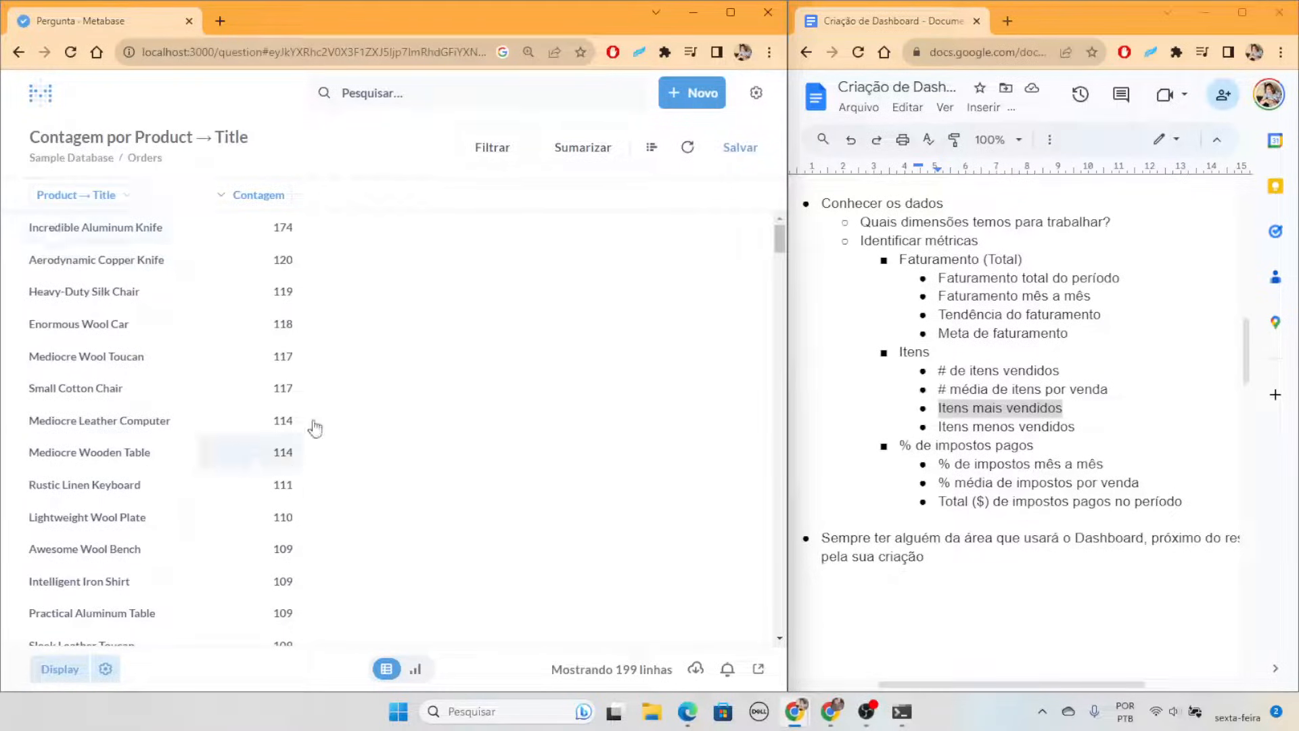
Limit the question to 5 rows and visualize the result
click(652, 147)
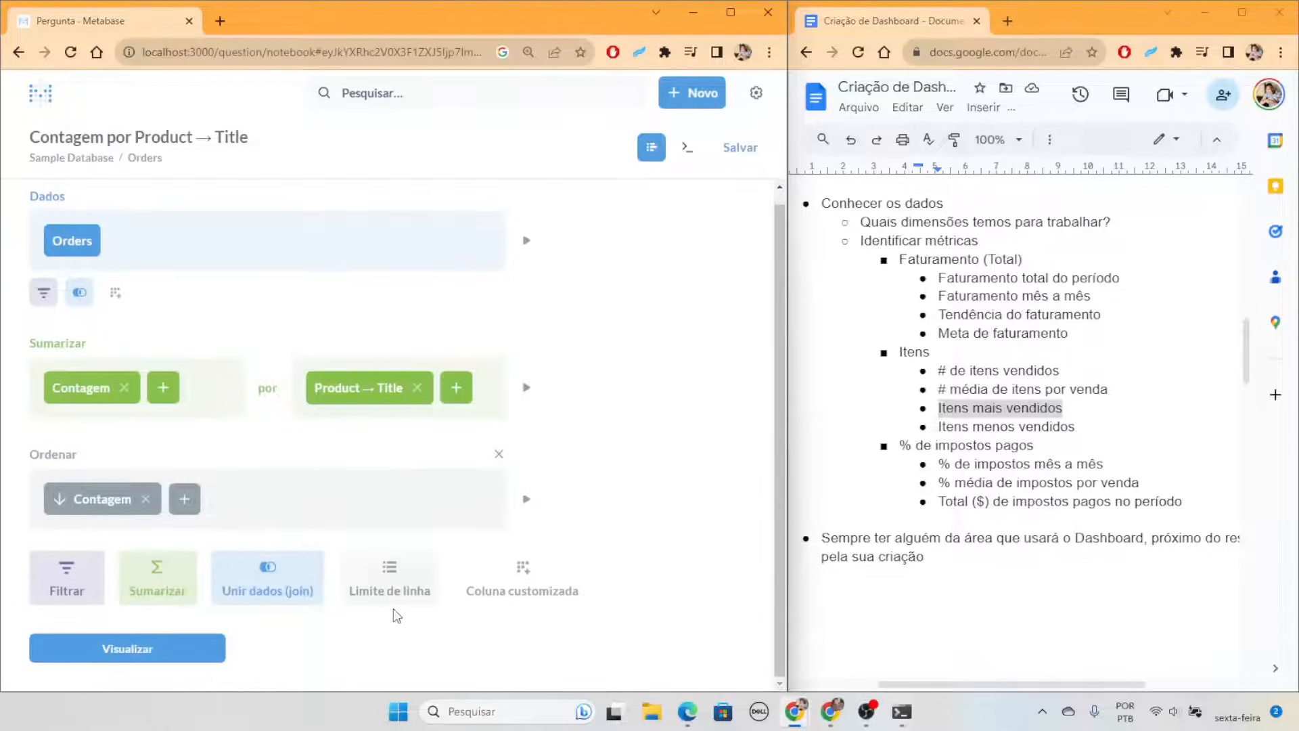
click(420, 589)
scroll(420, 588, down, 2)
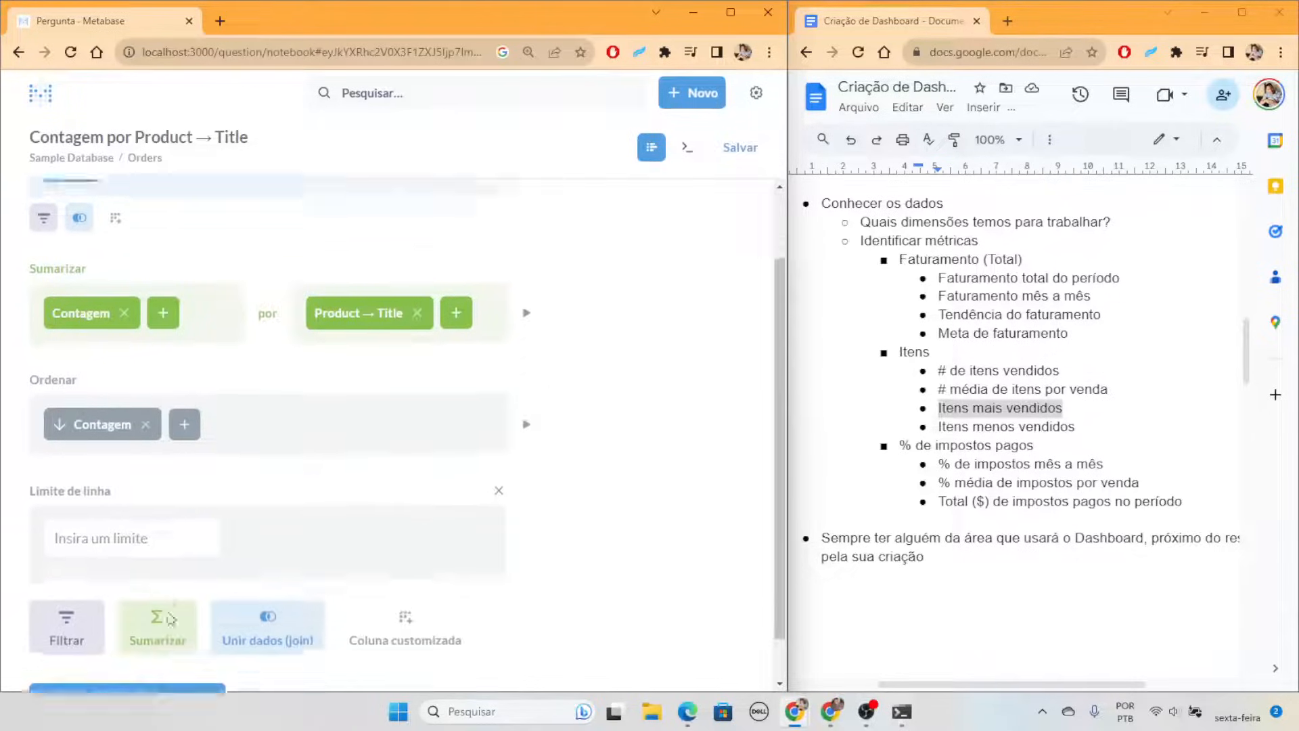
click(135, 488)
text(5)
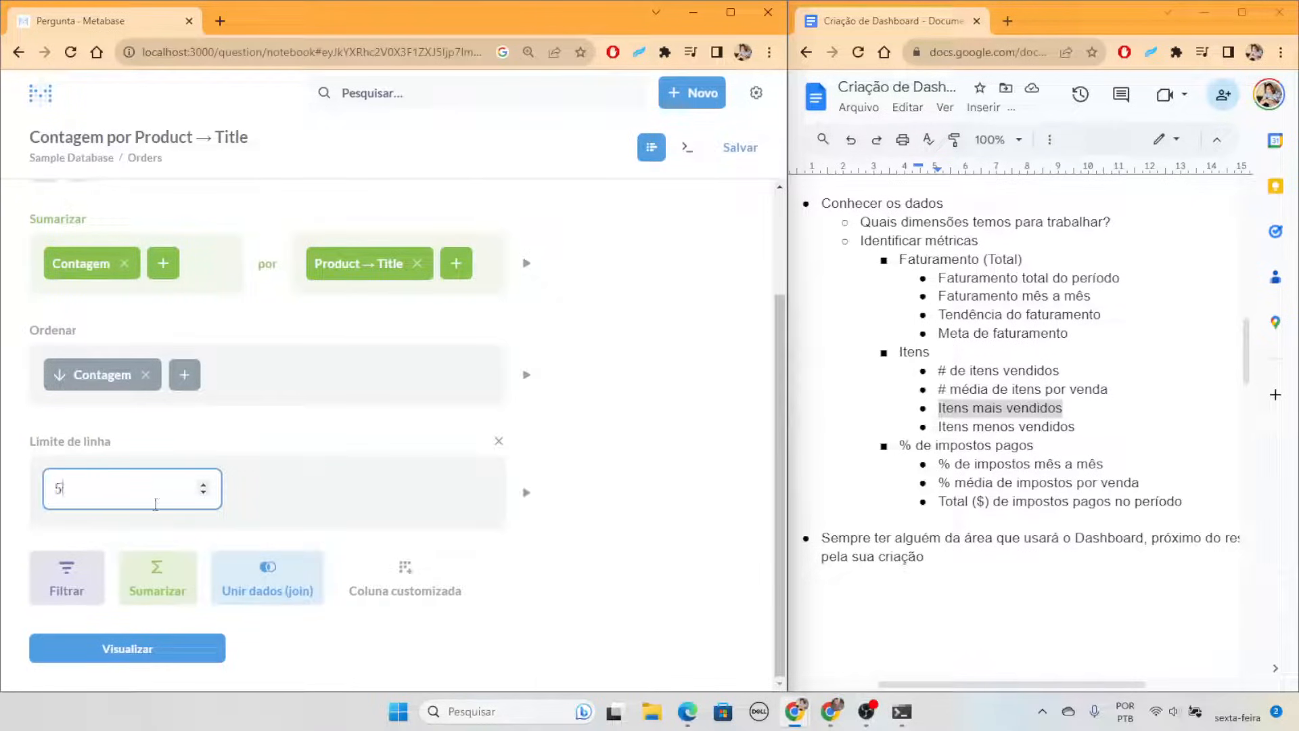
click(129, 650)
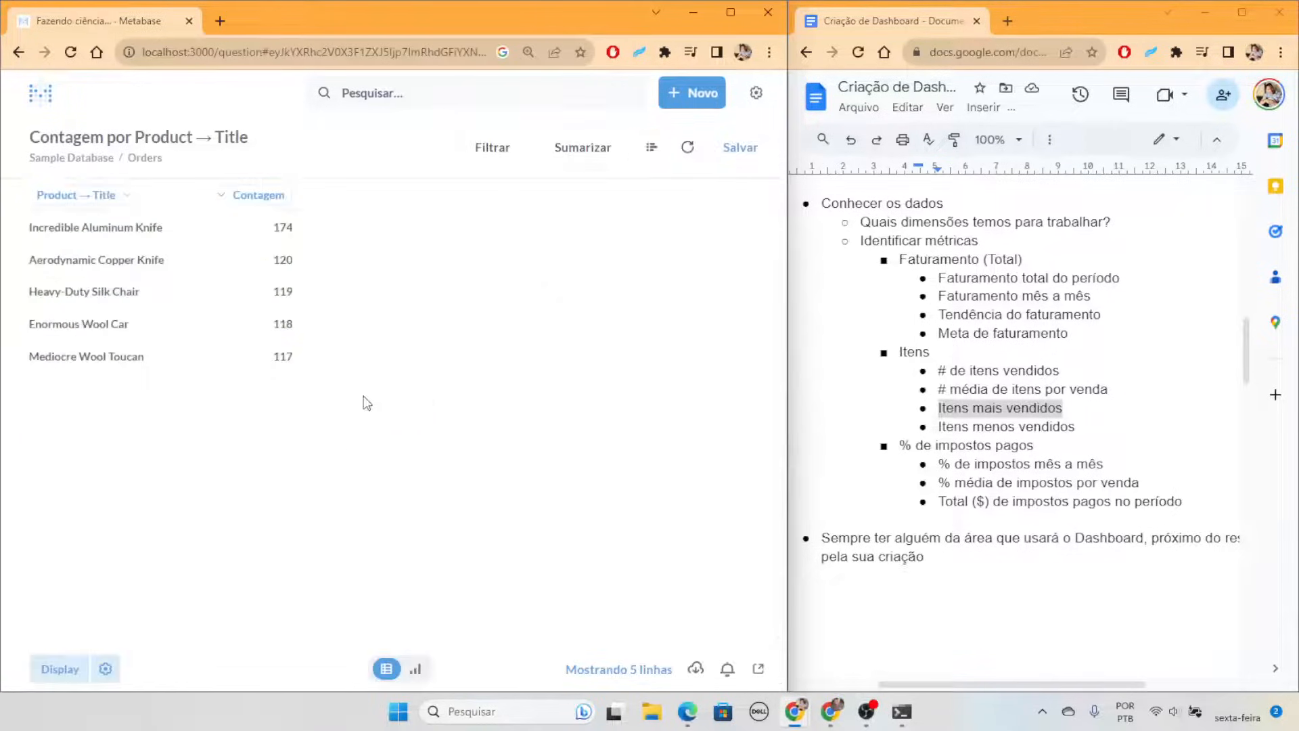
Try to retitle the Contagem column as "# de itens vendidos" in the column's formatting settings
click(261, 200)
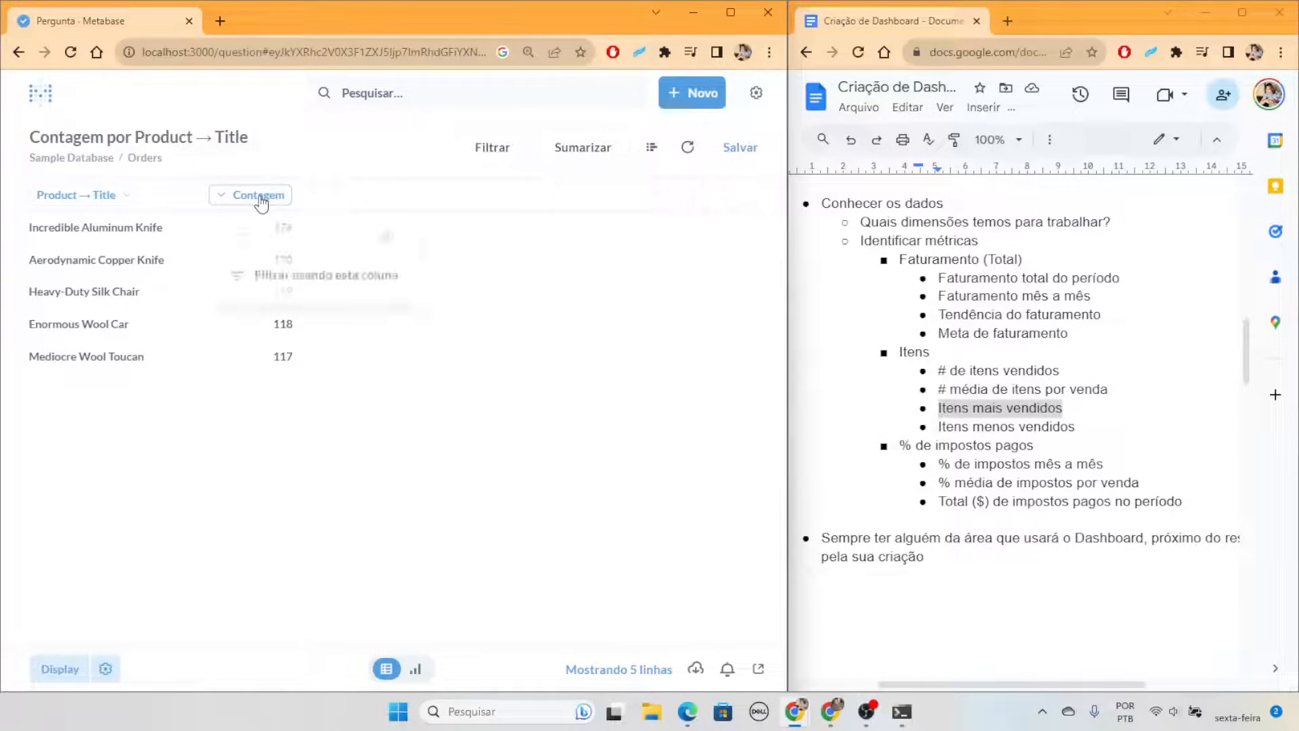
click(388, 239)
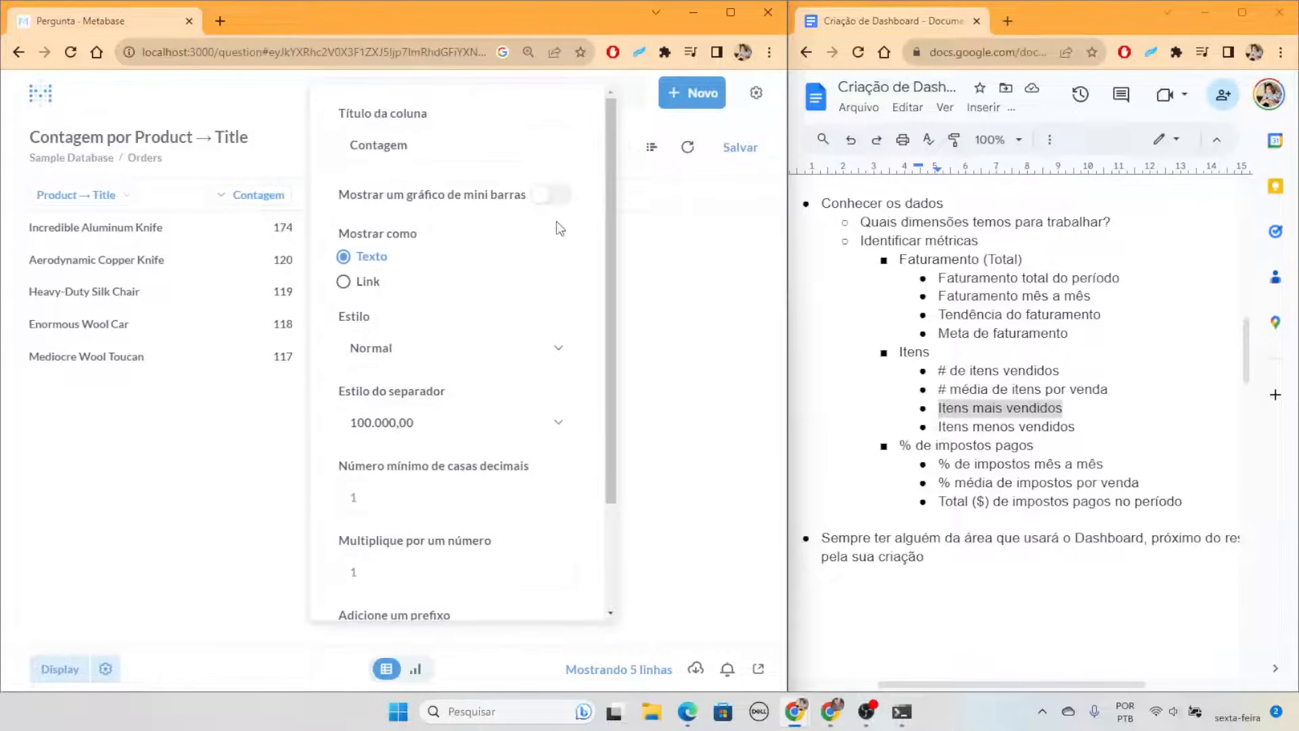
click(475, 143)
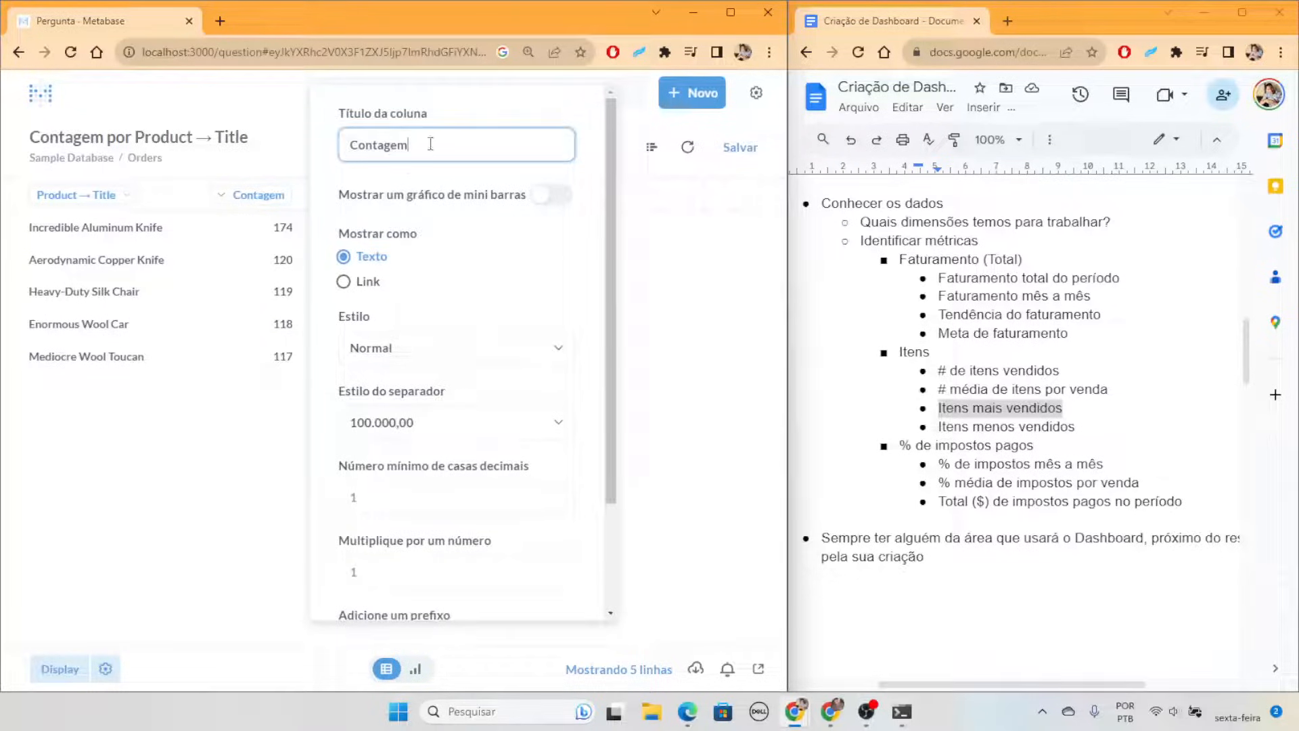
double_click(370, 154)
text(# de itens vendidos)
scroll(499, 496, down, 3)
click(626, 393)
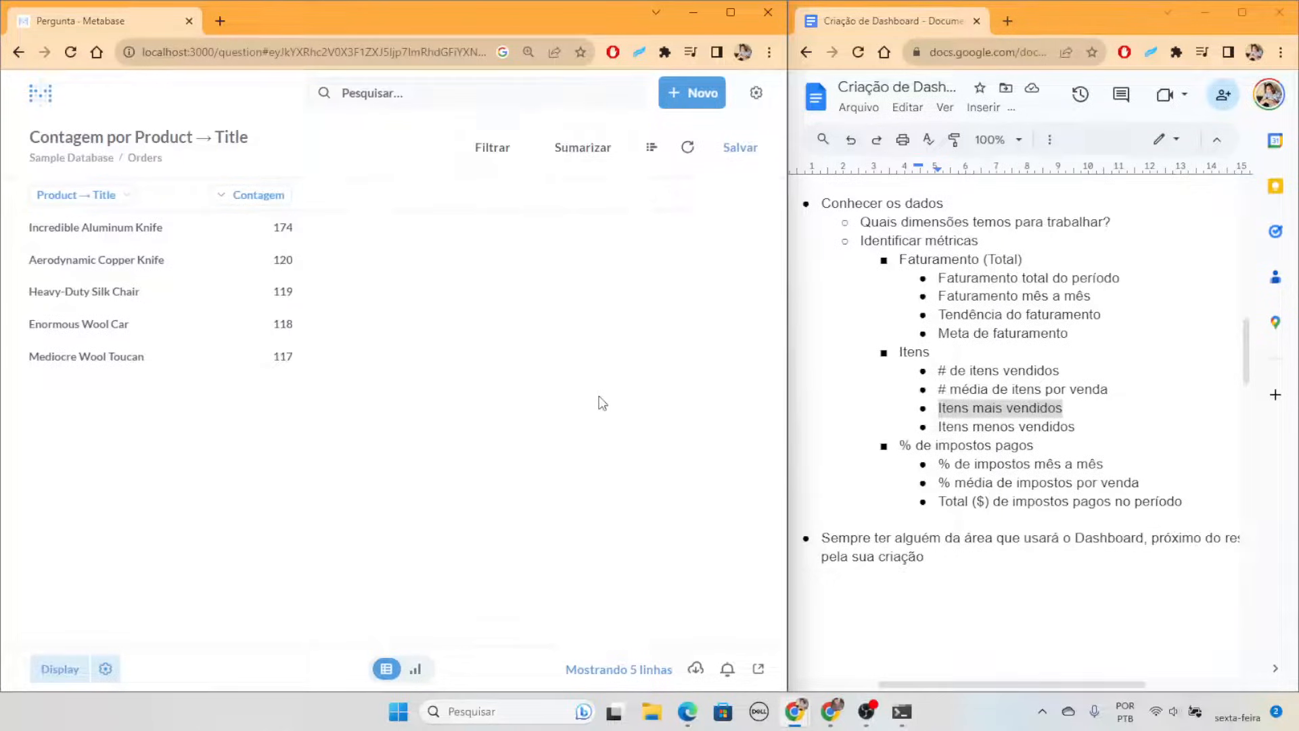
click(293, 223)
click(609, 246)
click(652, 147)
scroll(255, 424, down, 2)
scroll(255, 423, up, 2)
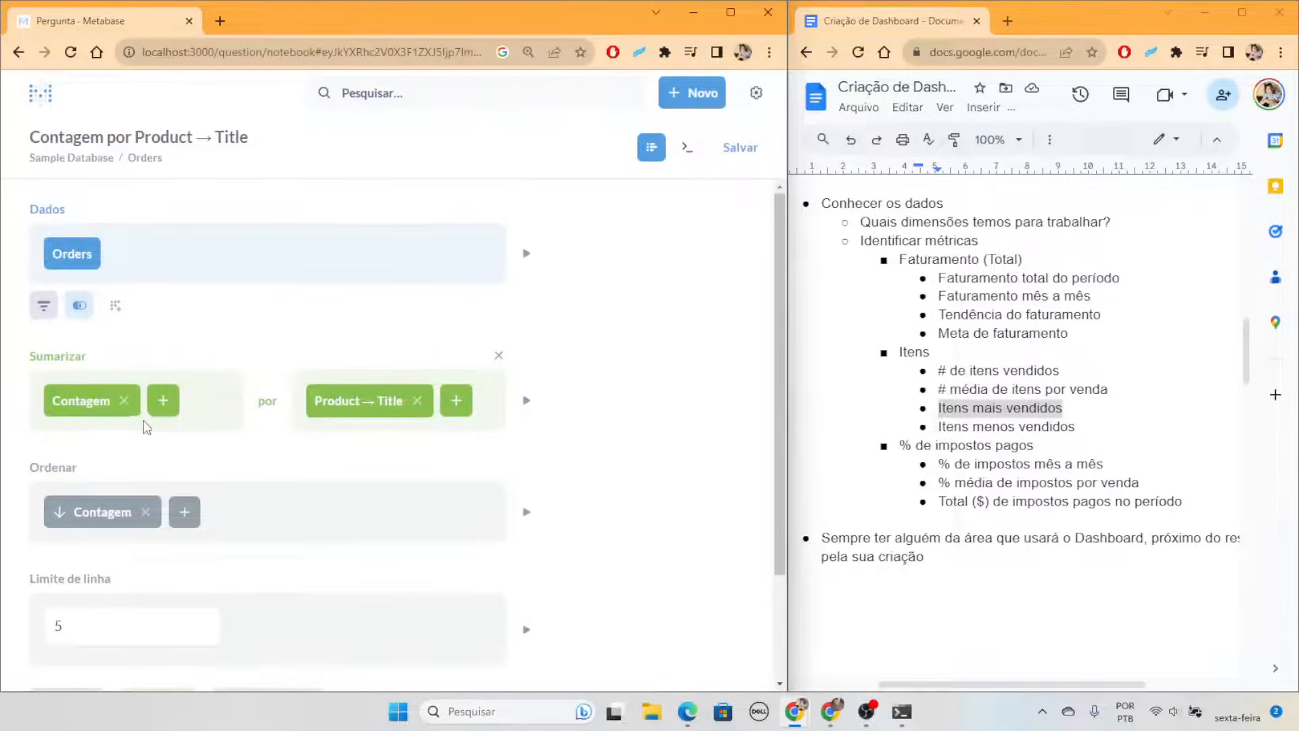
click(97, 406)
scroll(197, 224, down, 2)
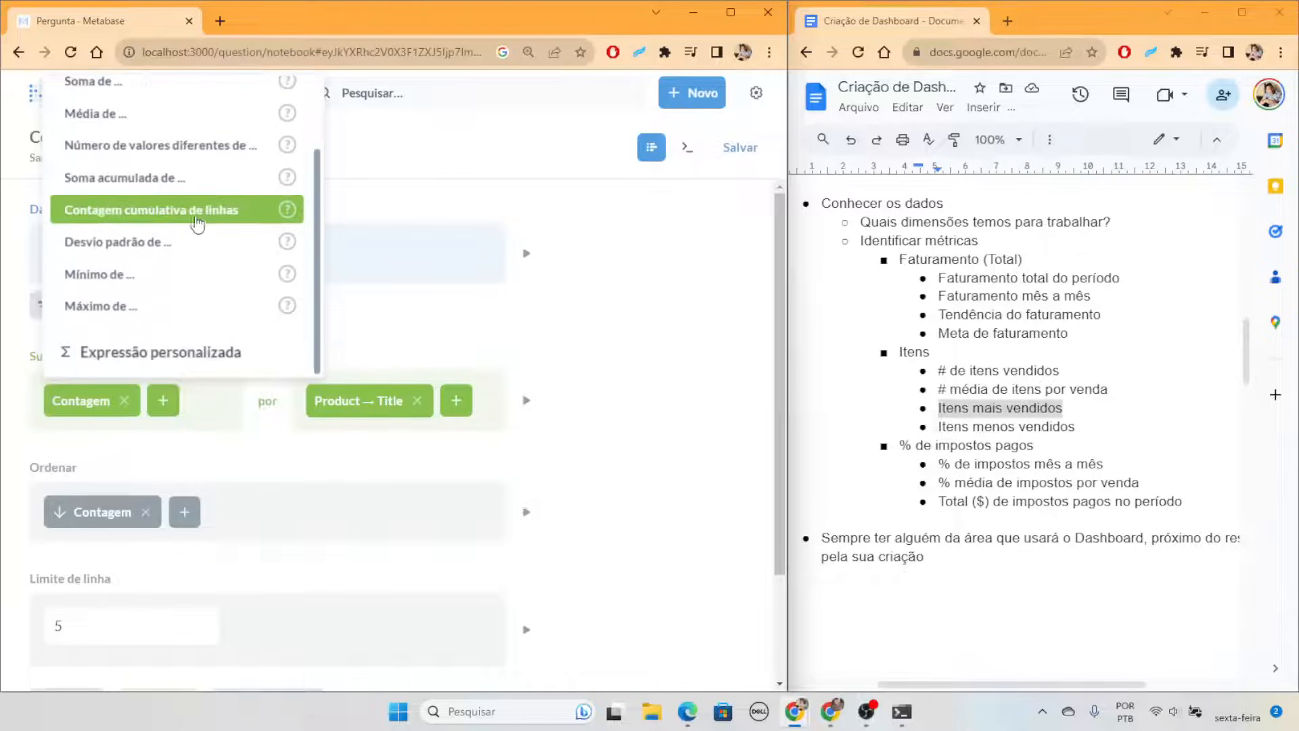
key(Escape)
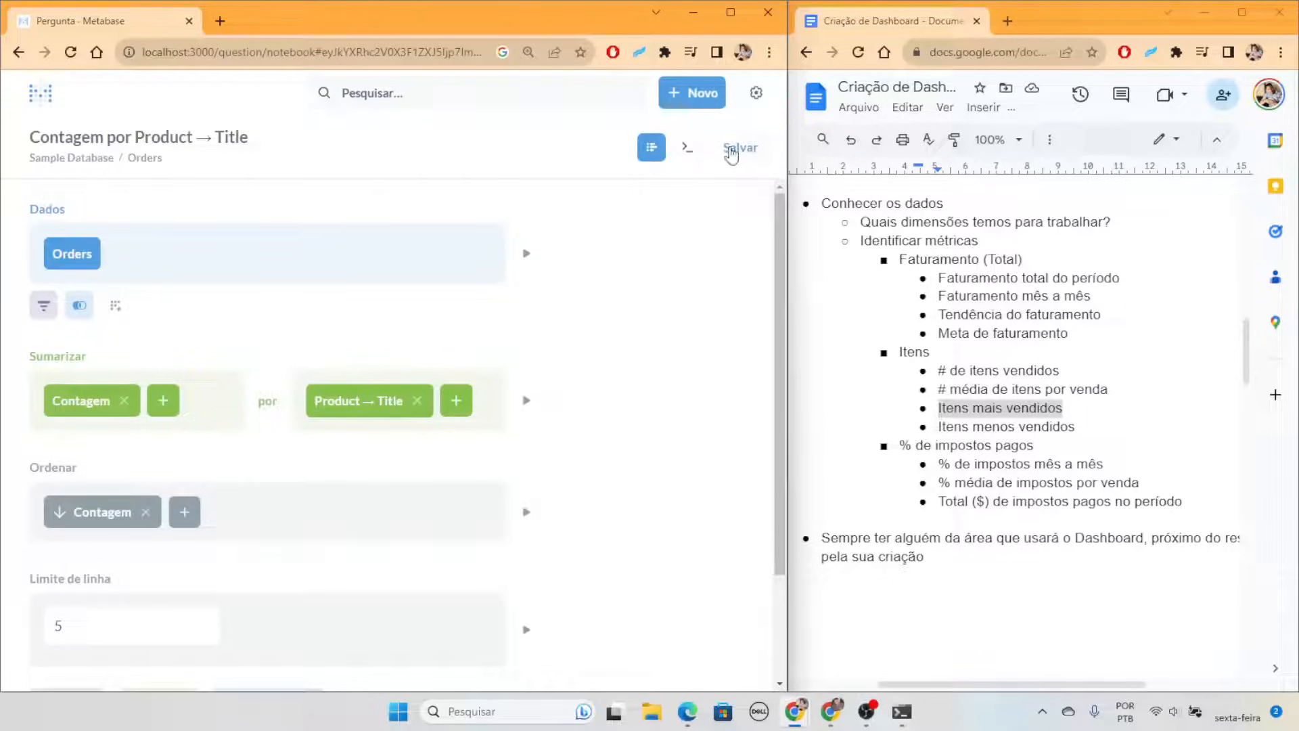
scroll(355, 581, down, 3)
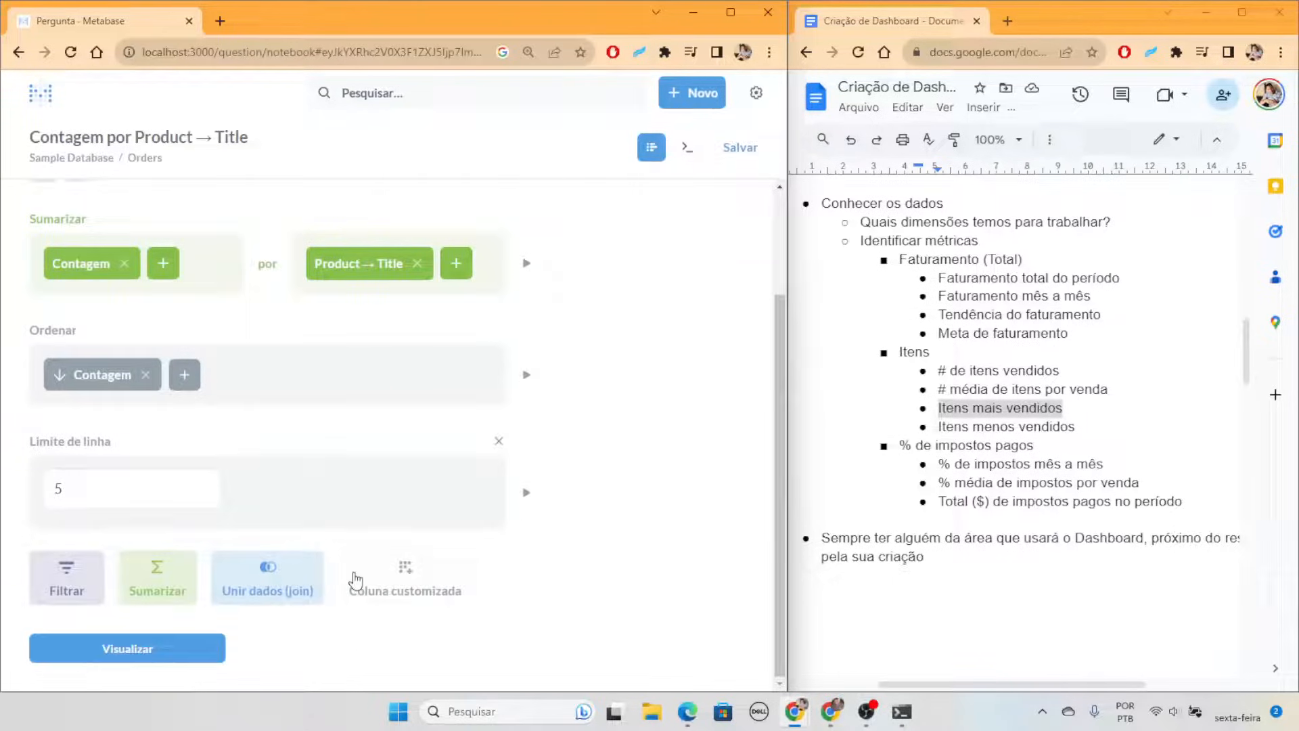
click(170, 652)
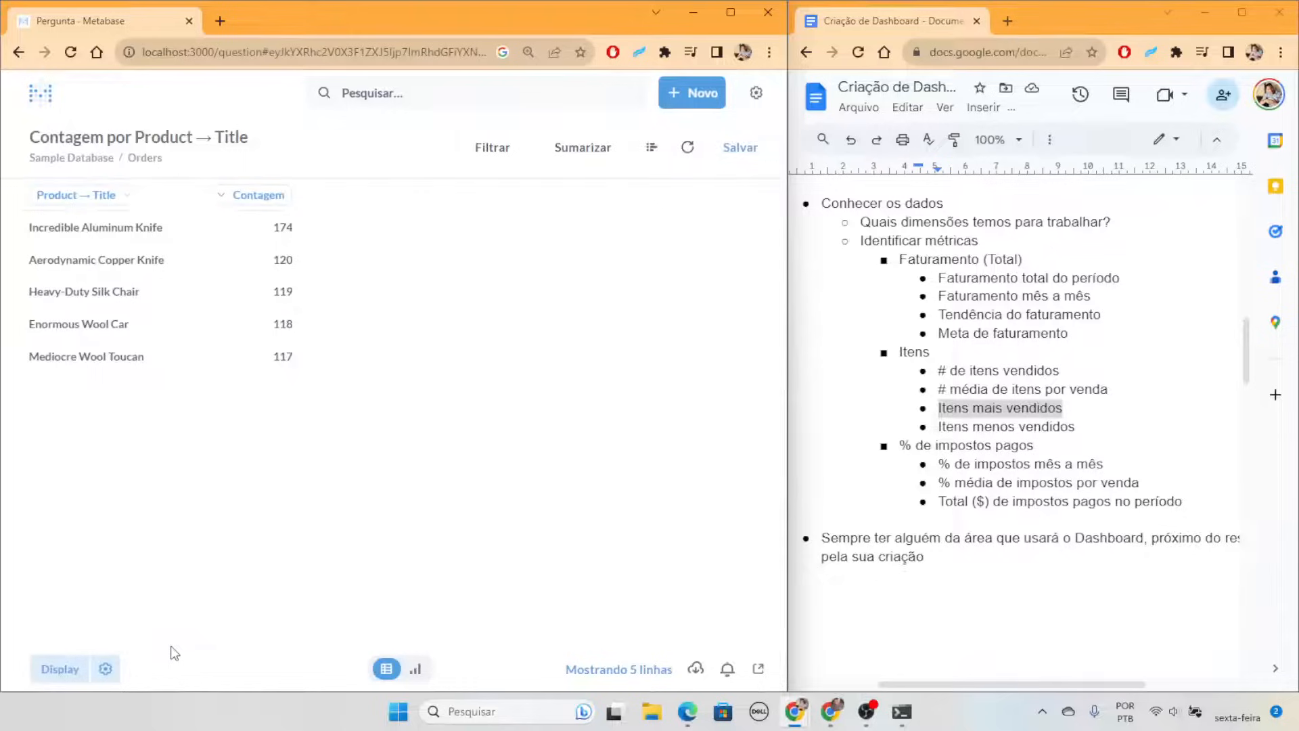
Try to retitle the Product → Title column as "Produto" in the column's formatting settings
click(114, 198)
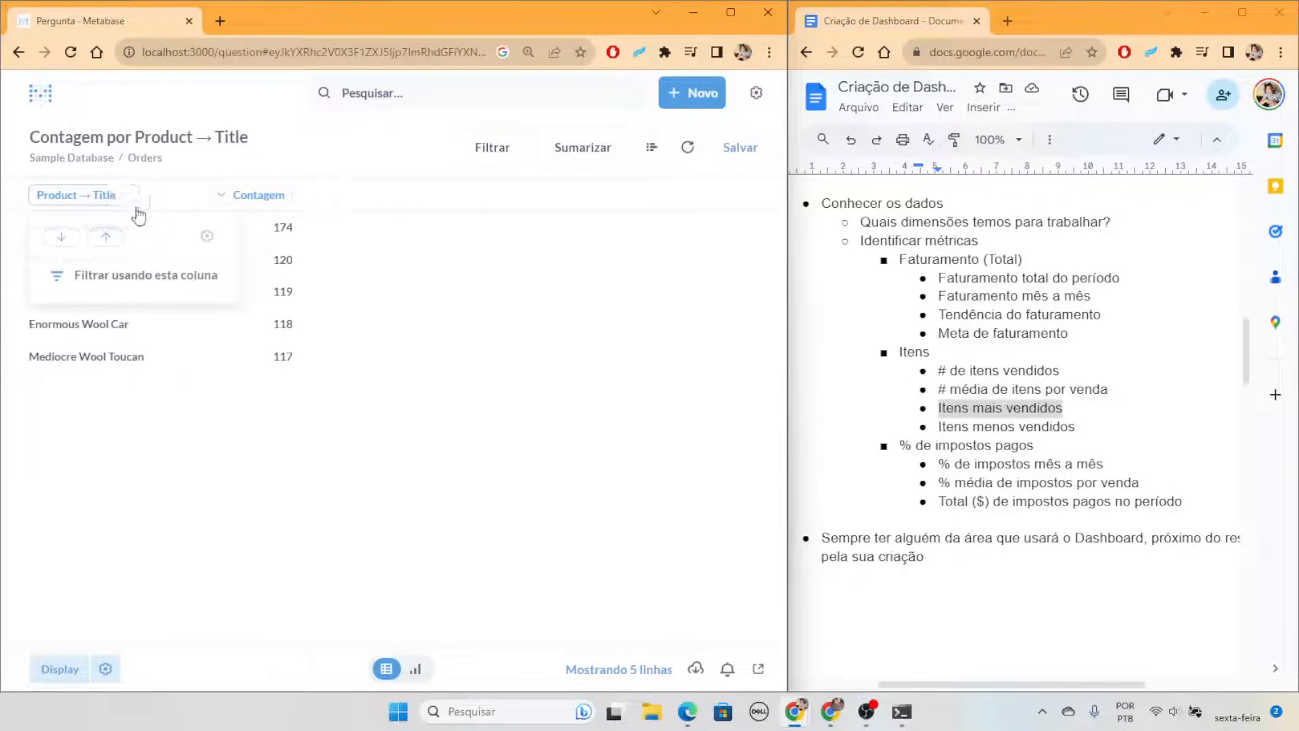
click(204, 242)
drag(290, 245, 198, 238)
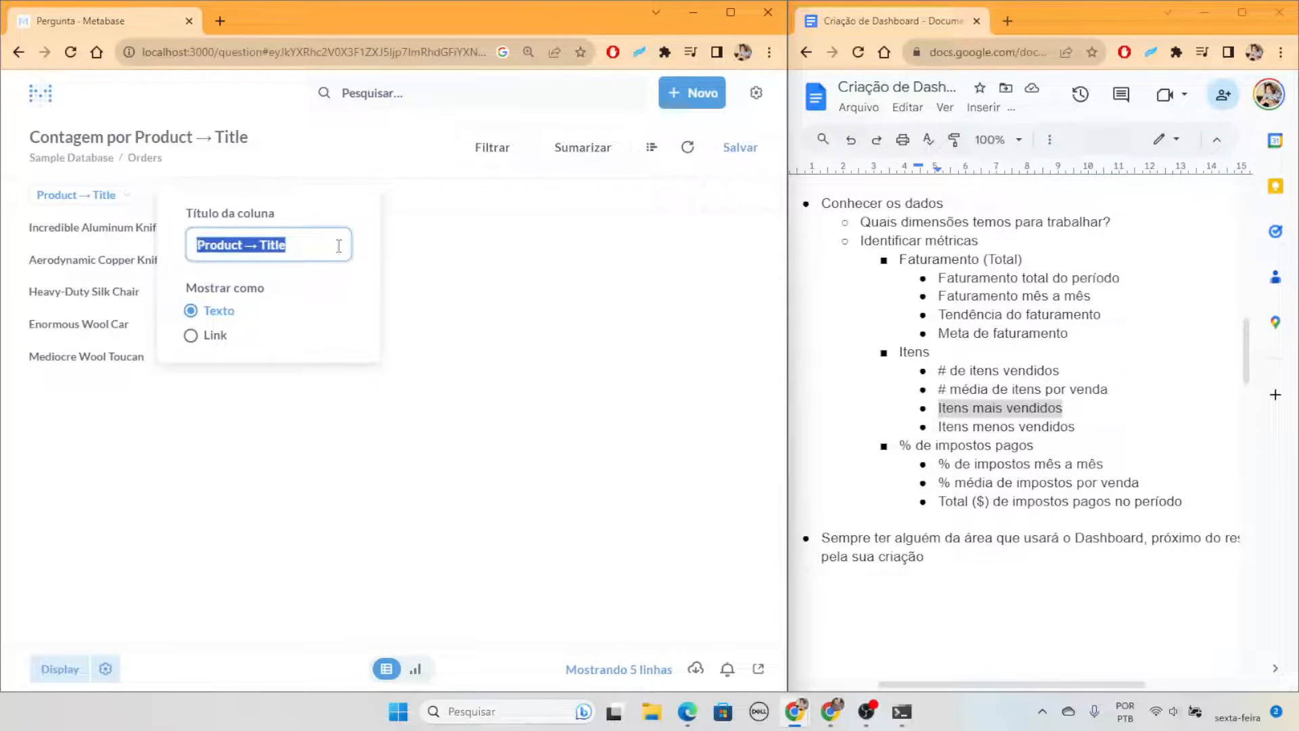
text(Produto)
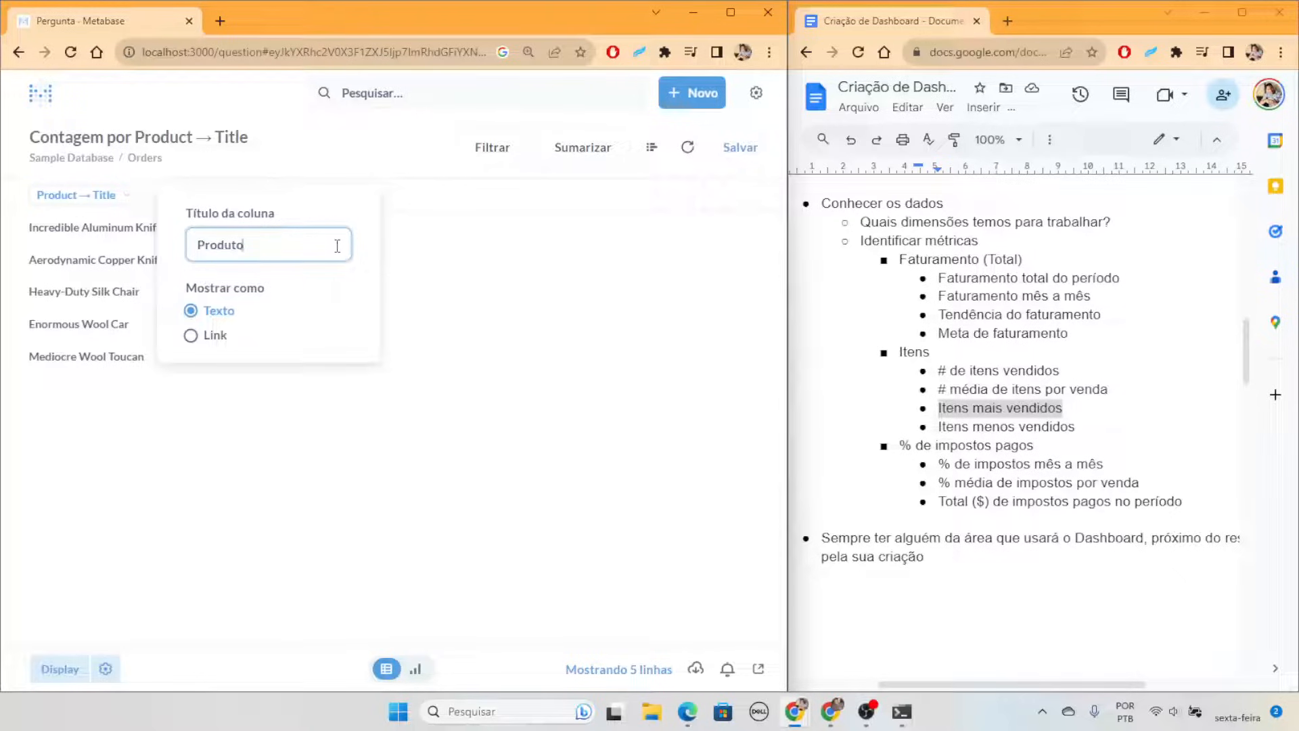
click(327, 343)
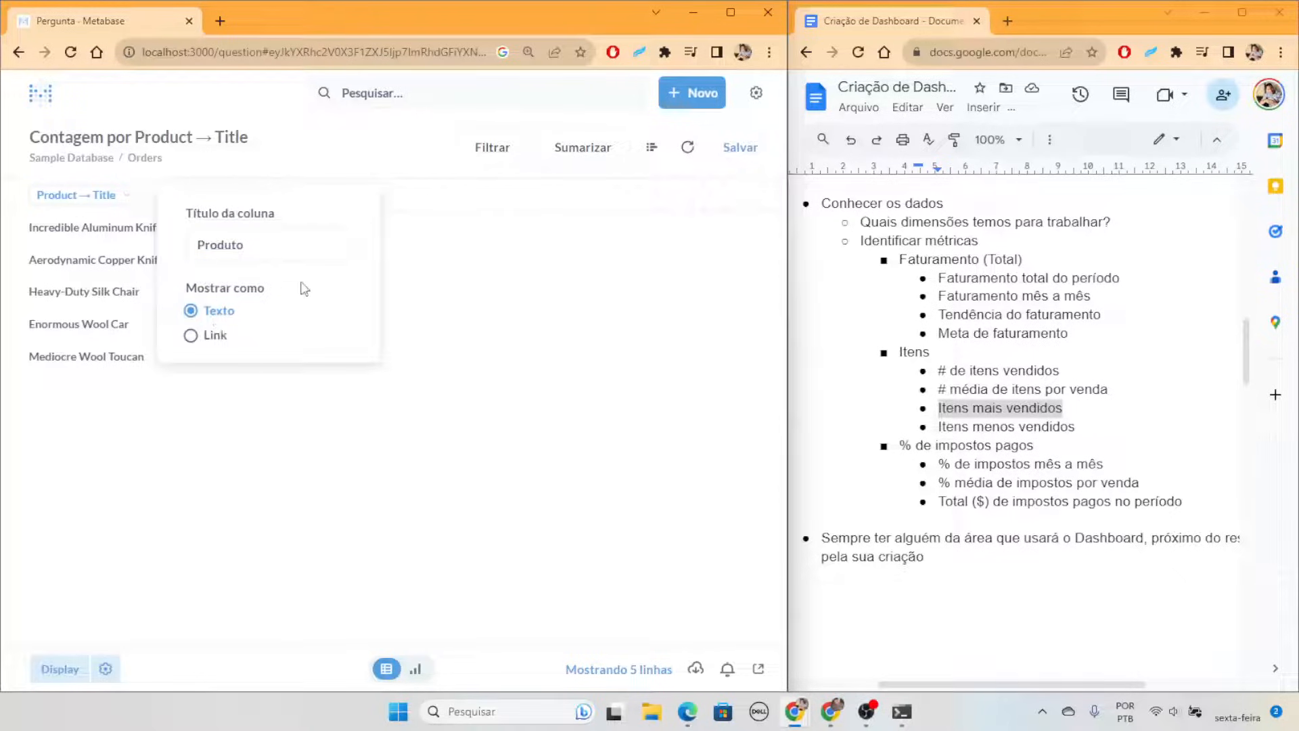
click(461, 271)
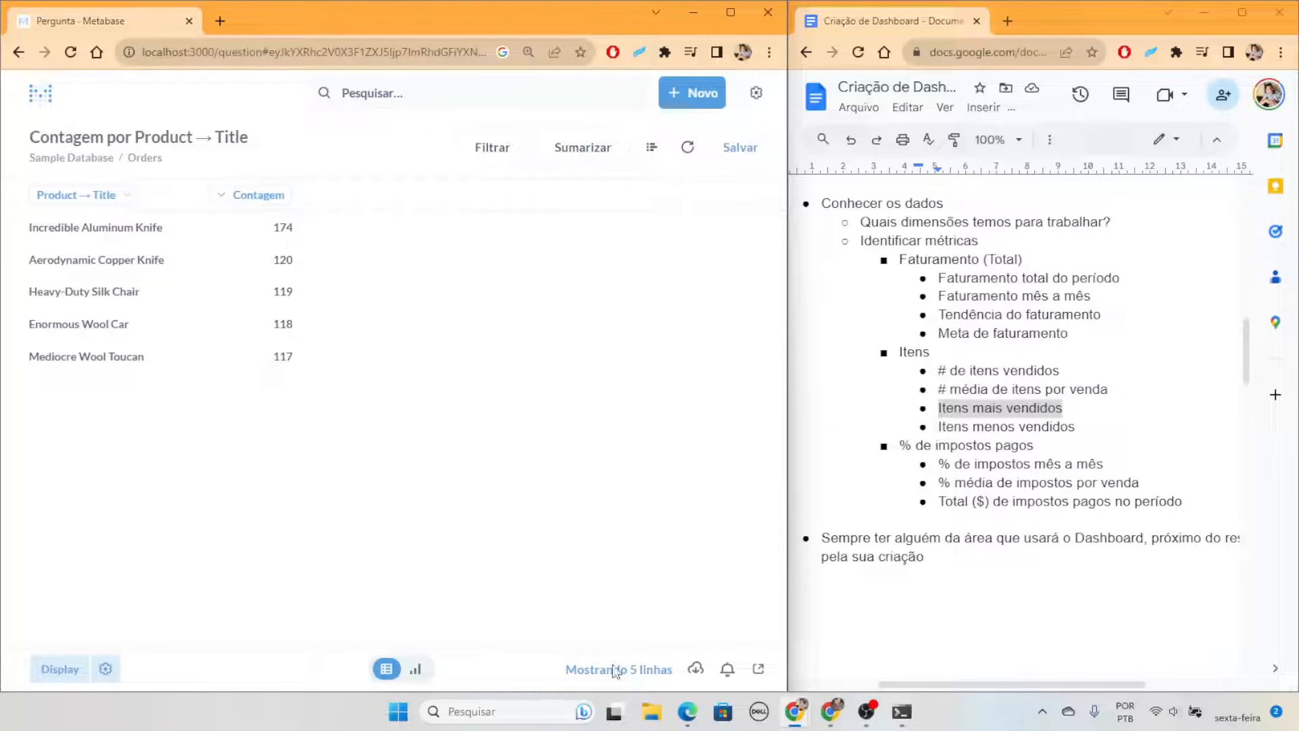
Retry setting the Product → Title column's title to "Produto", keeping it shown as text
click(107, 196)
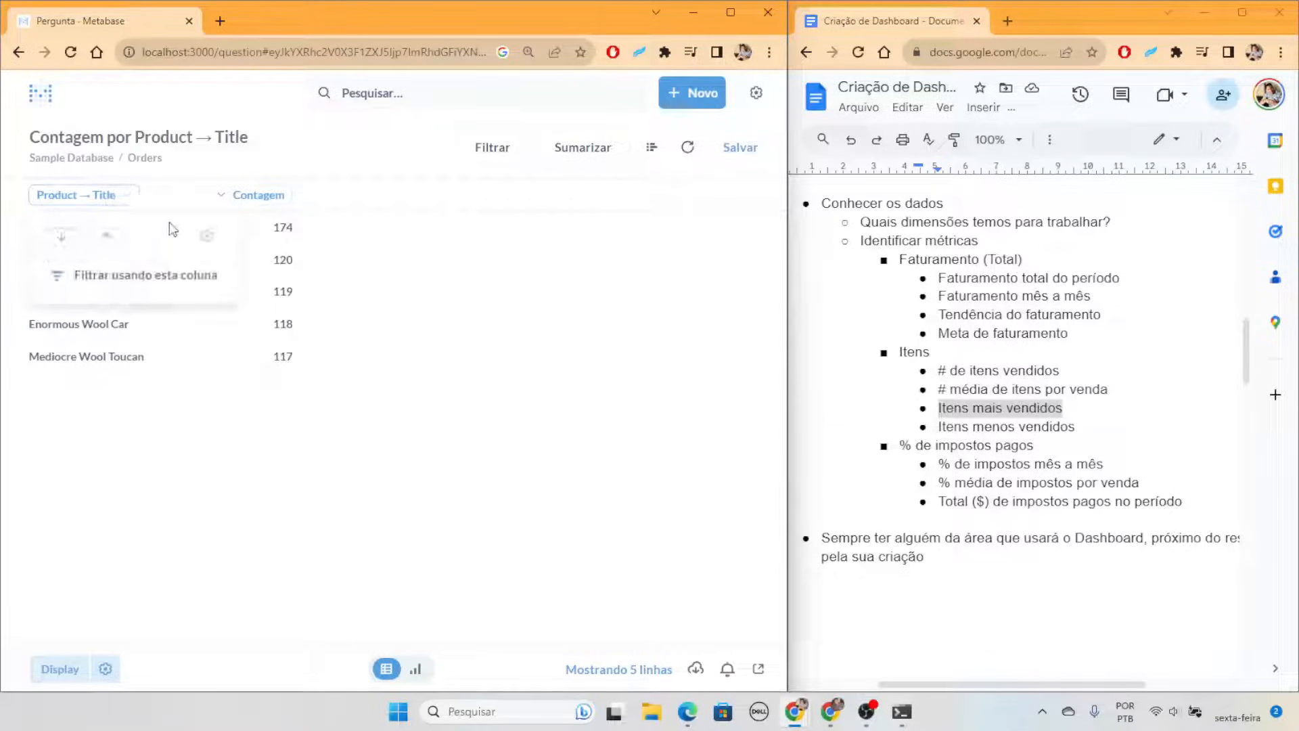
click(207, 237)
drag(288, 245, 196, 244)
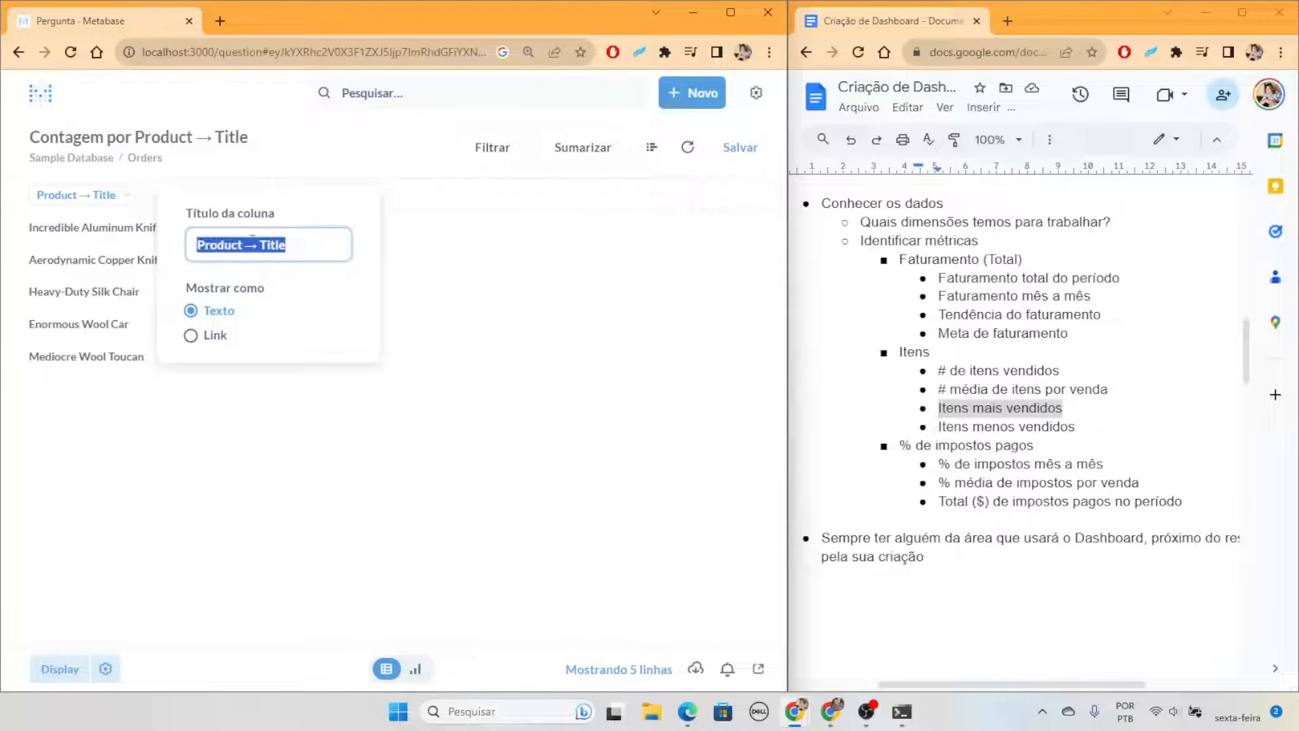
text(Produto)
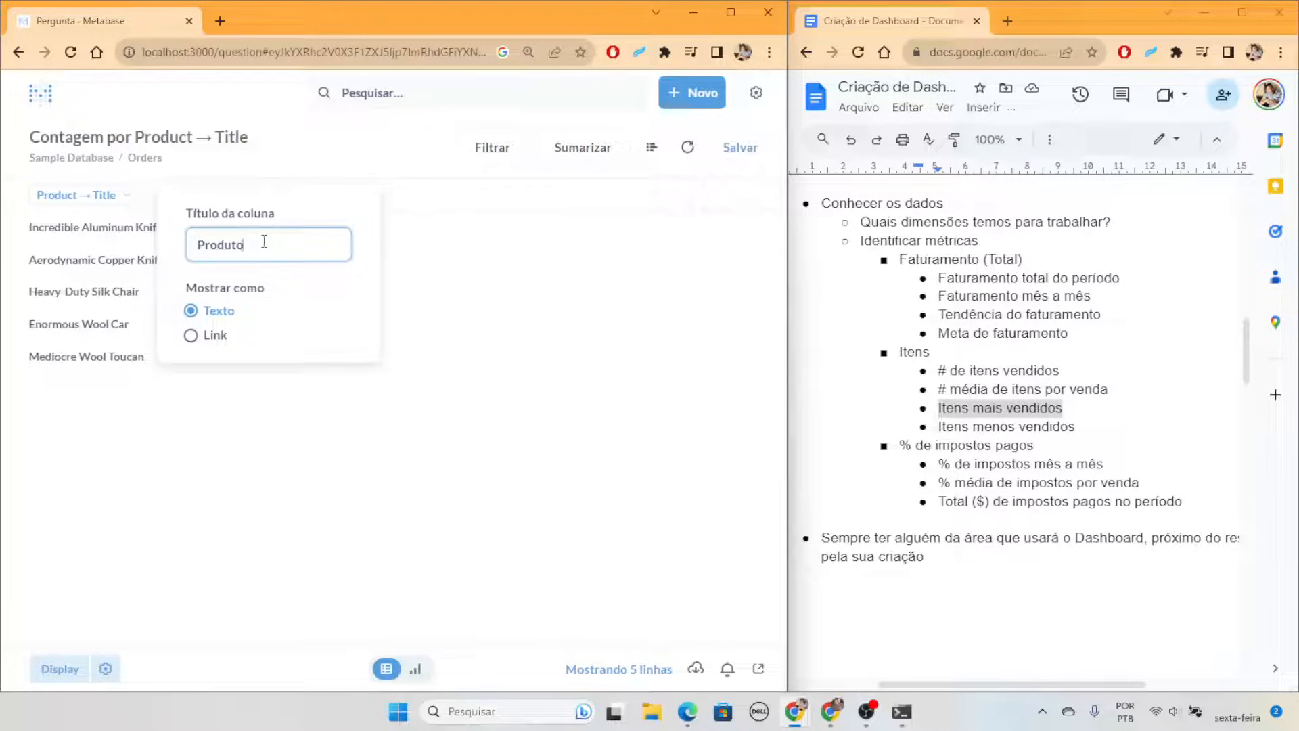
click(219, 314)
click(433, 184)
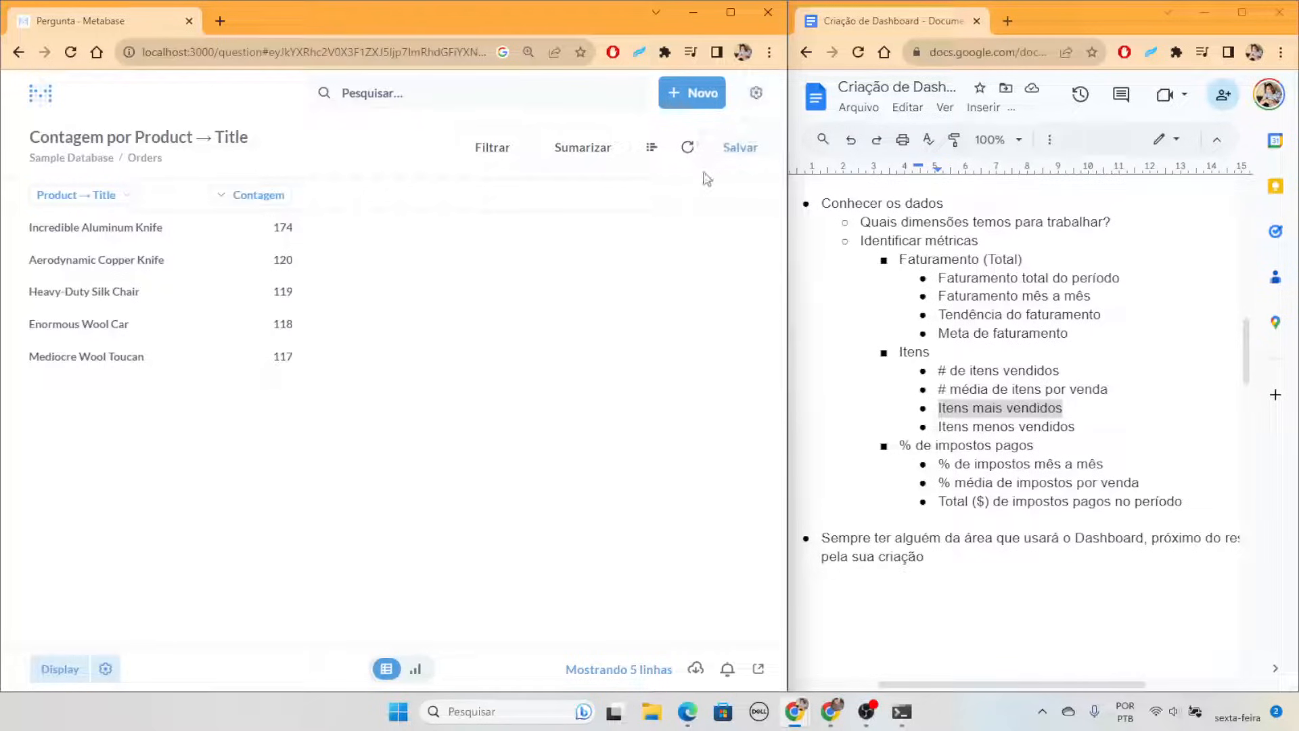
Save the question as "Top 5 produtos" in the Vendas collection without adding it to a dashboard
click(739, 150)
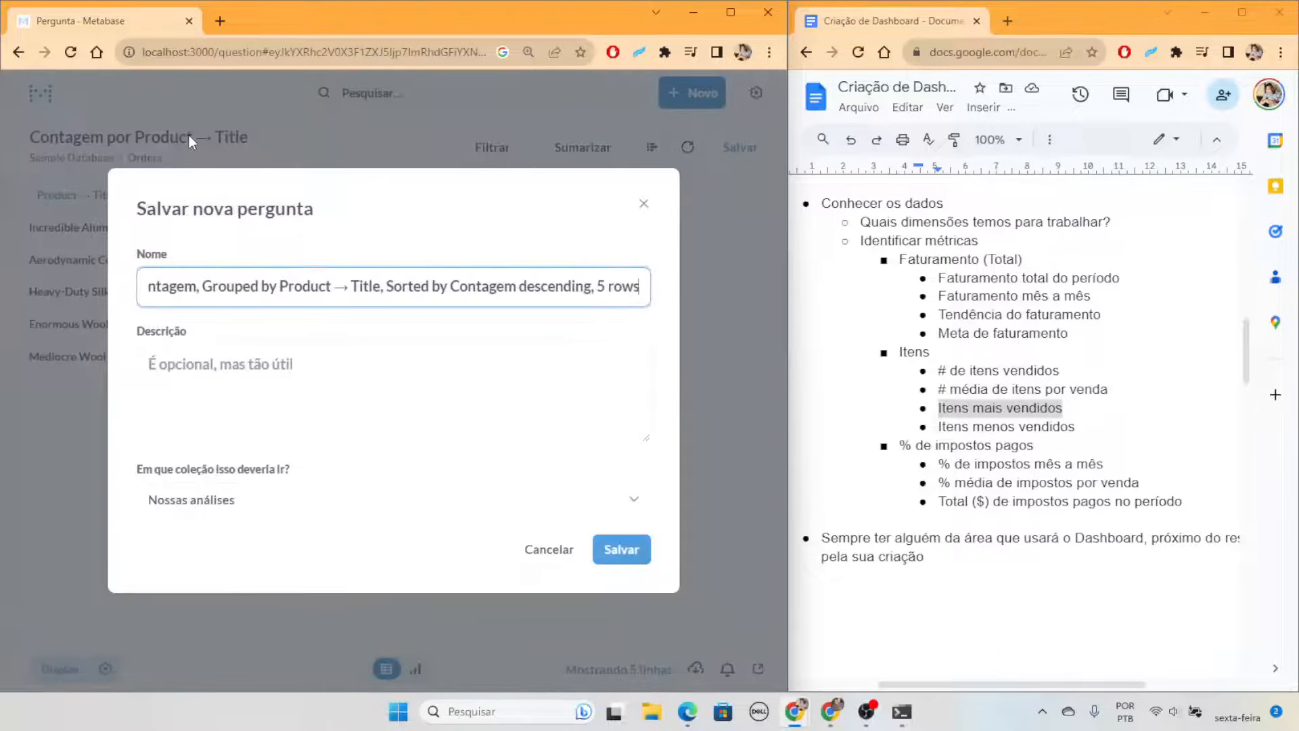
triple_click(537, 296)
text(T)
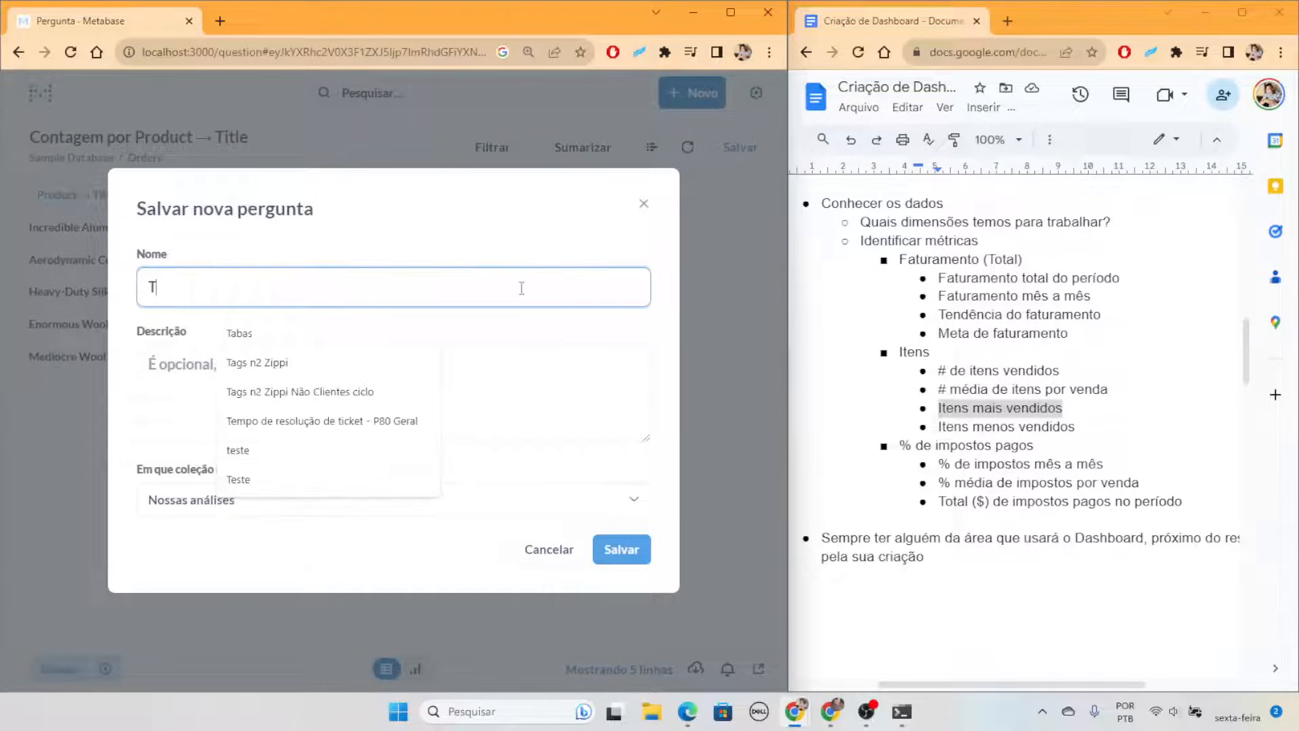
text(op 5 produtos)
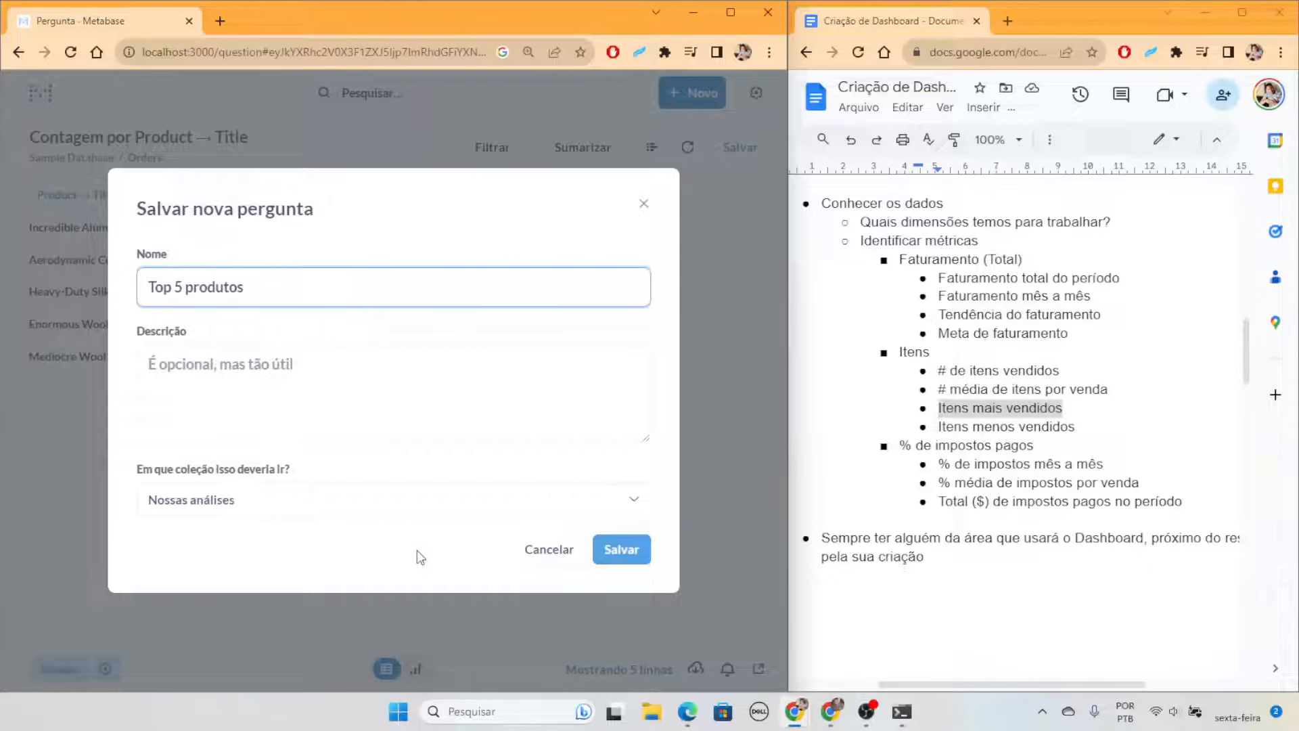
click(411, 504)
click(393, 377)
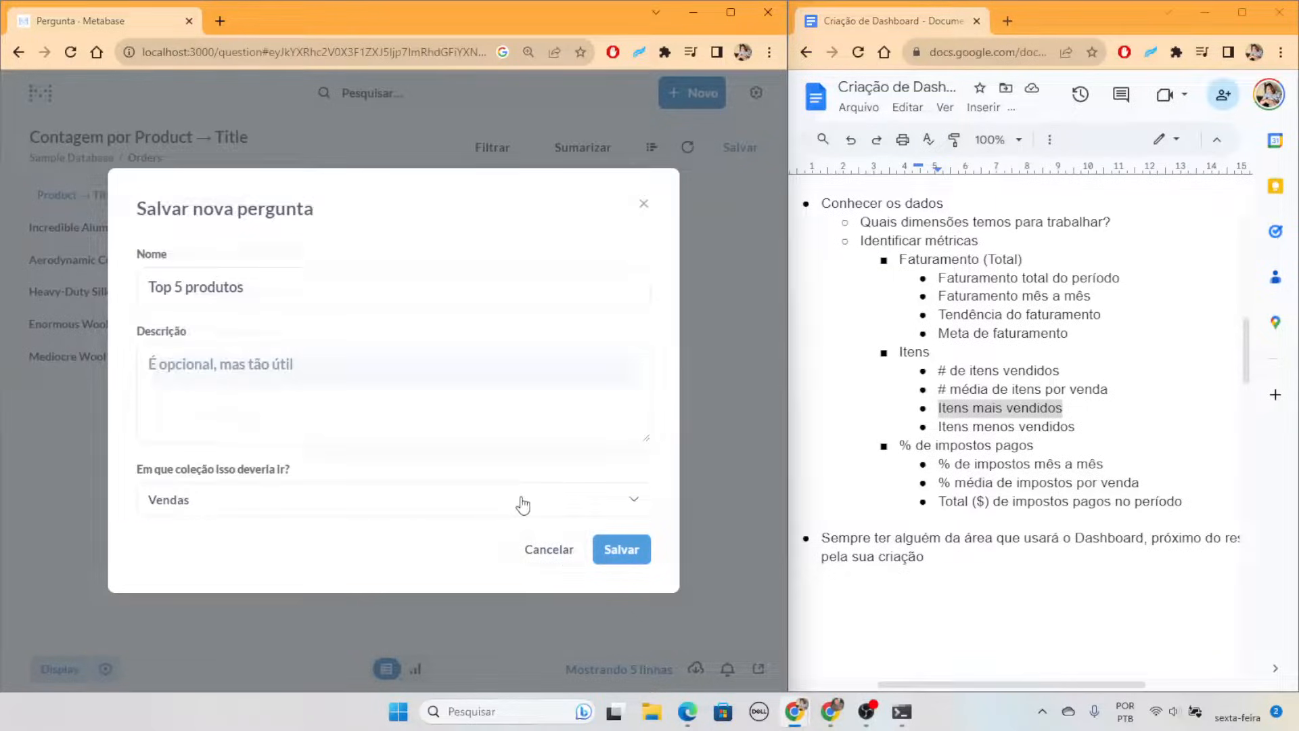
click(619, 549)
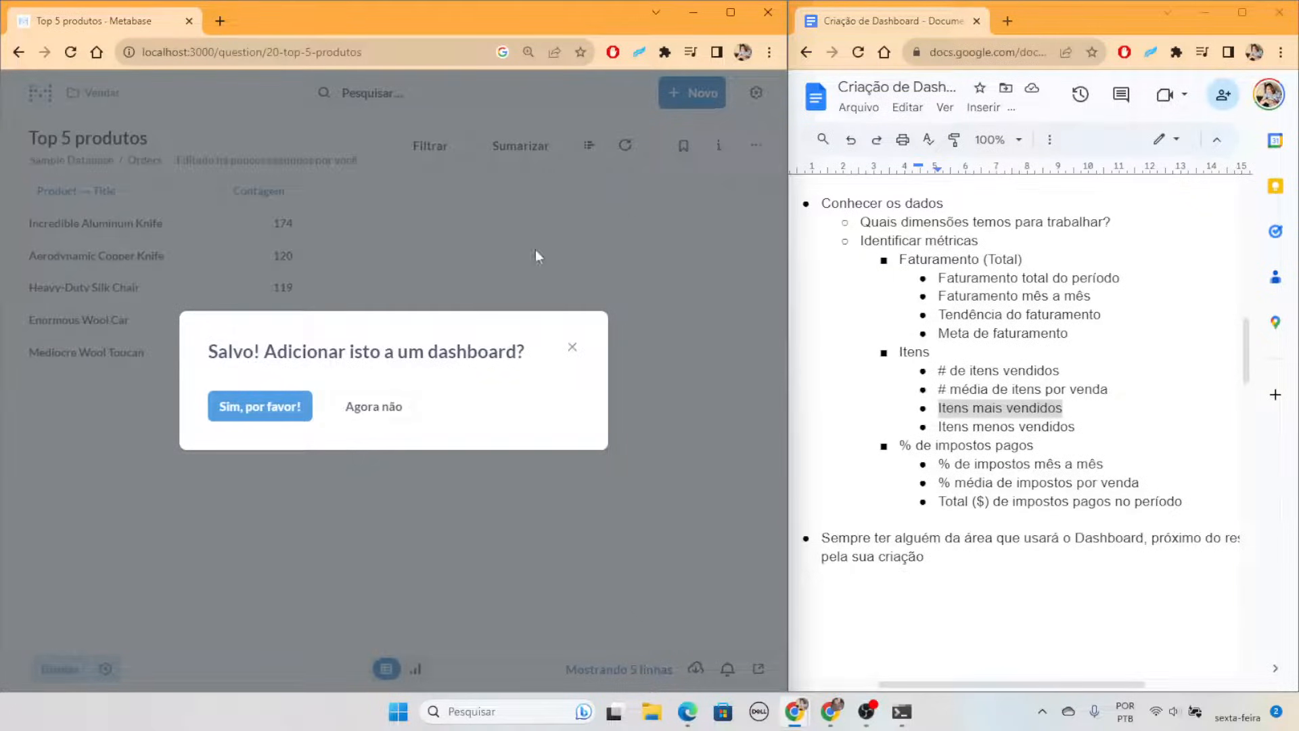
click(374, 408)
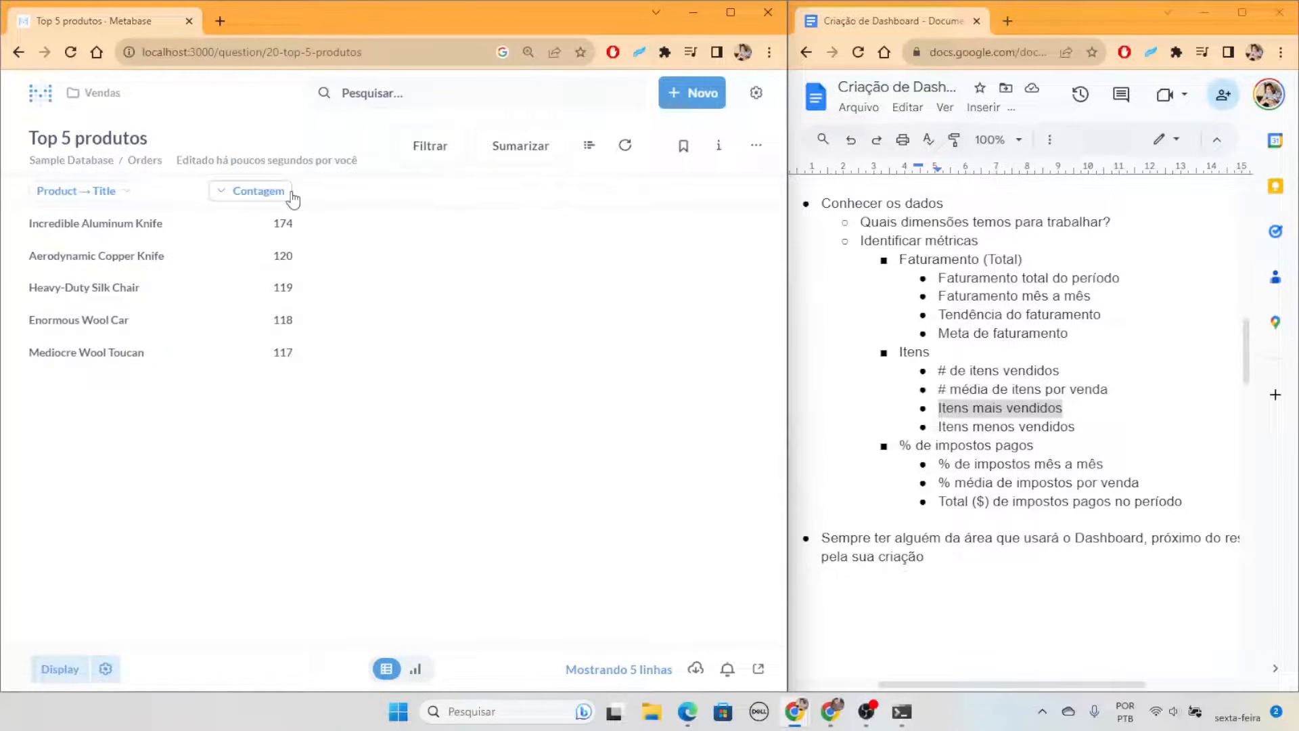
Reverse the Contagem sort of the Top 5 produtos question to ascending, keeping the 5-row limit, and visualize the result
mouse_move(292, 198)
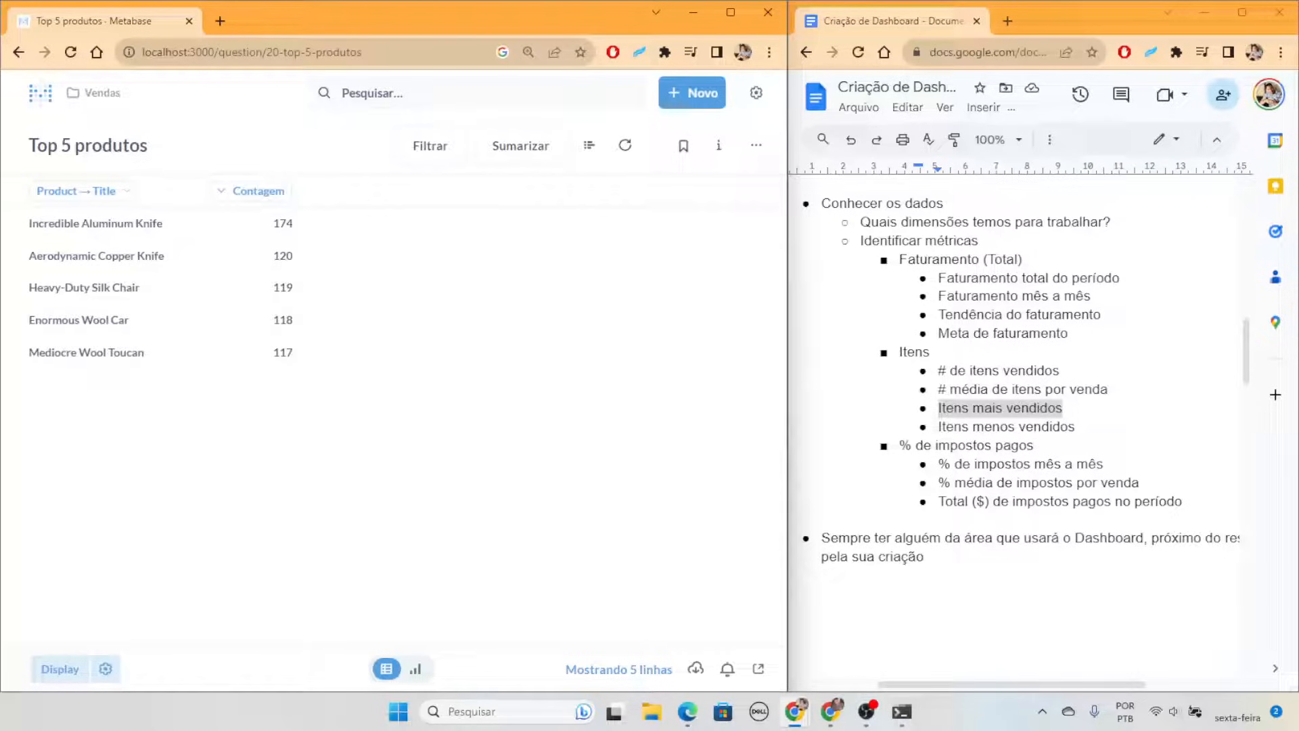
scroll(1029, 582, up, 3)
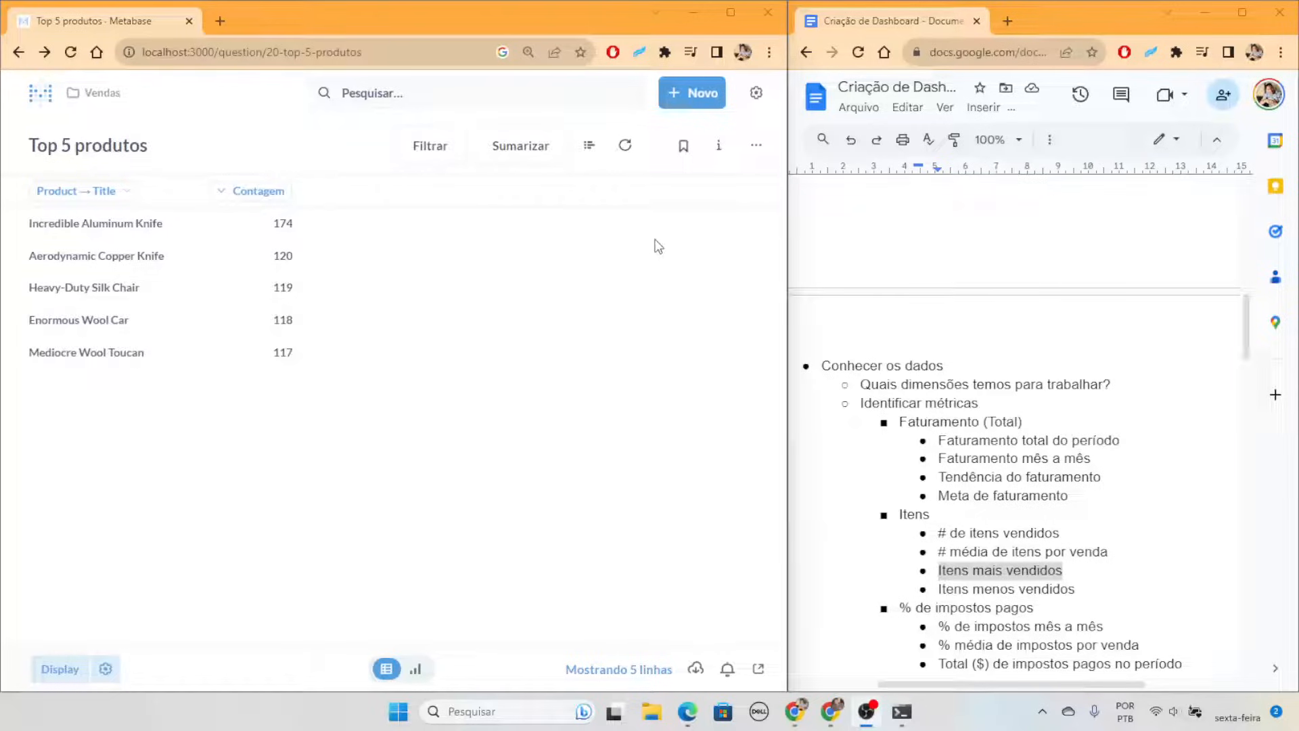
click(590, 145)
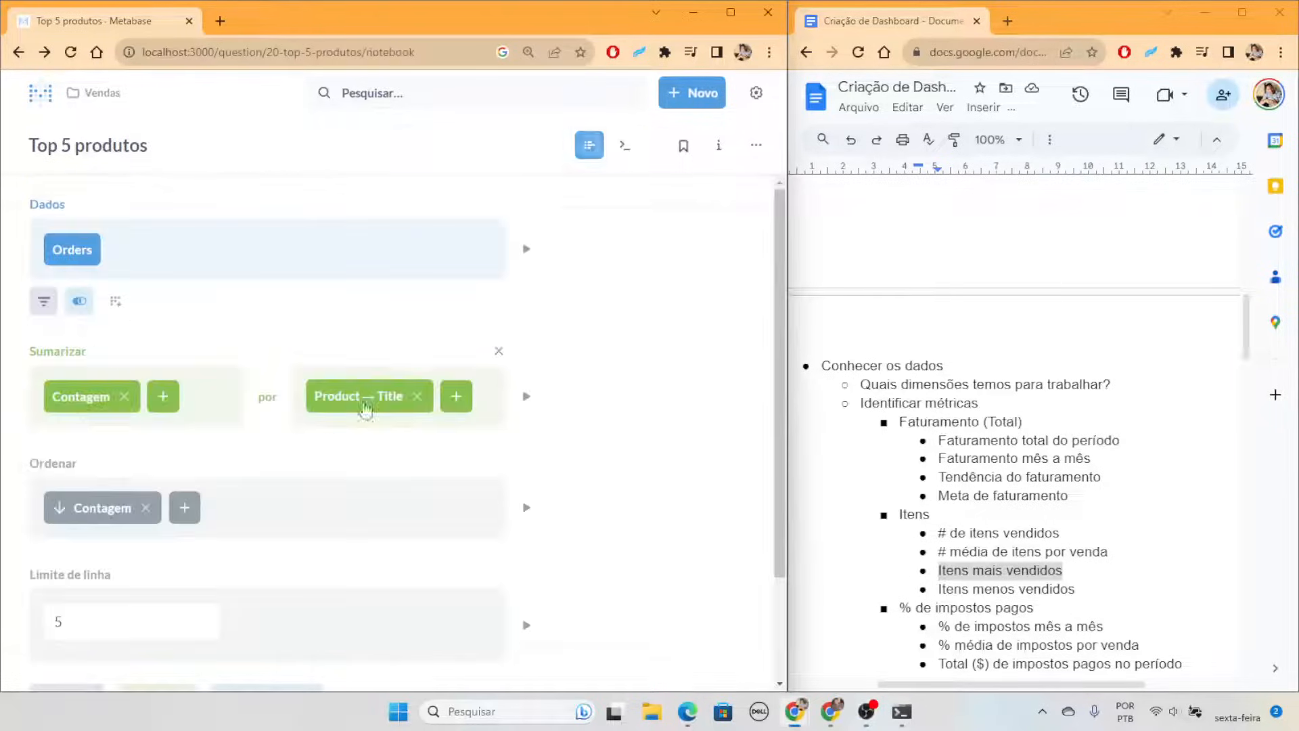
scroll(6, 410, down, 1)
click(61, 427)
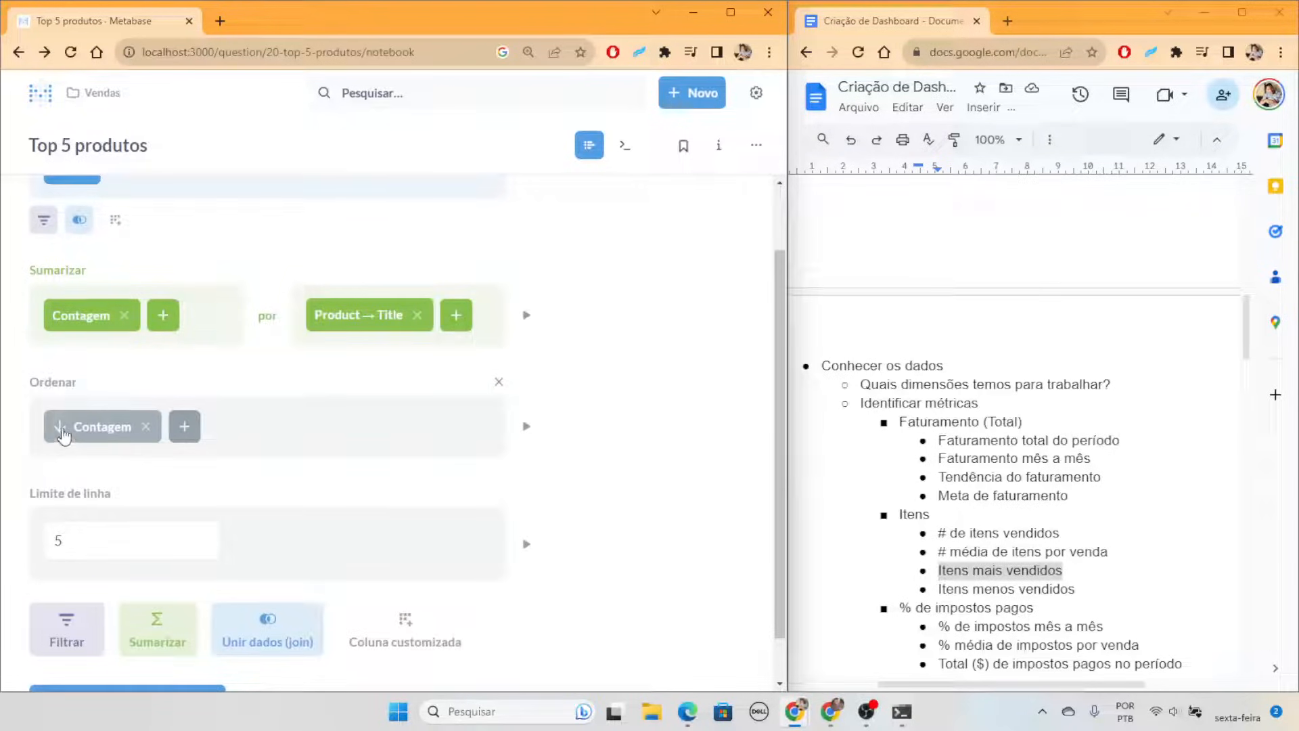
scroll(595, 347, down, 1)
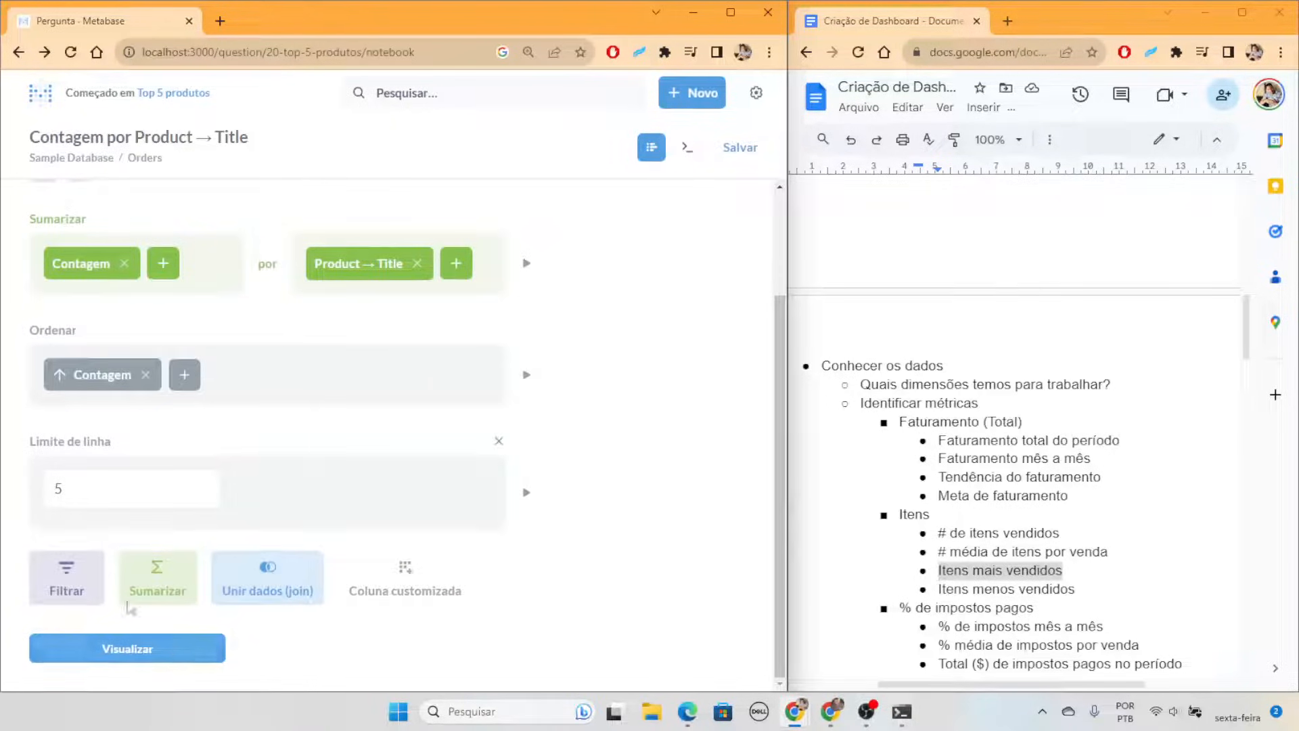
click(128, 650)
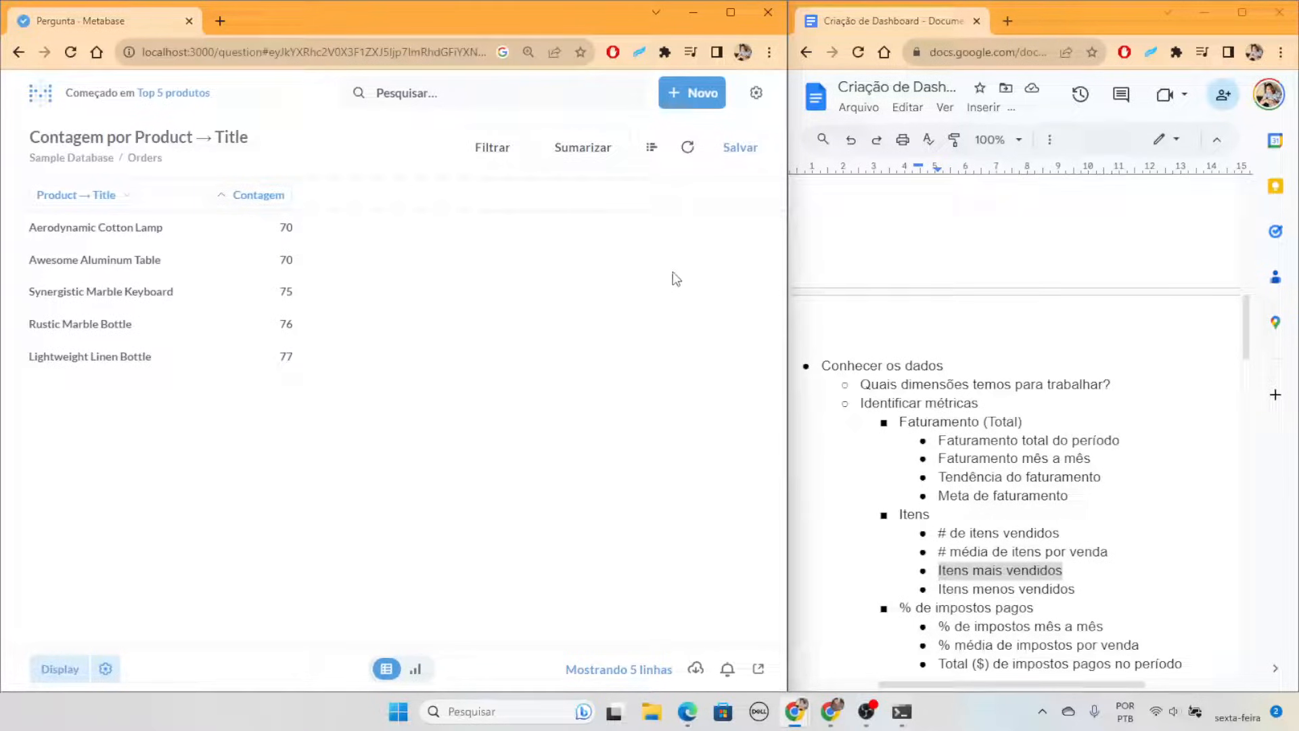
Save the ascending version as a new question named "Bottom 5 produtos" in the Vendas collection, without adding it to a dashboard
click(746, 148)
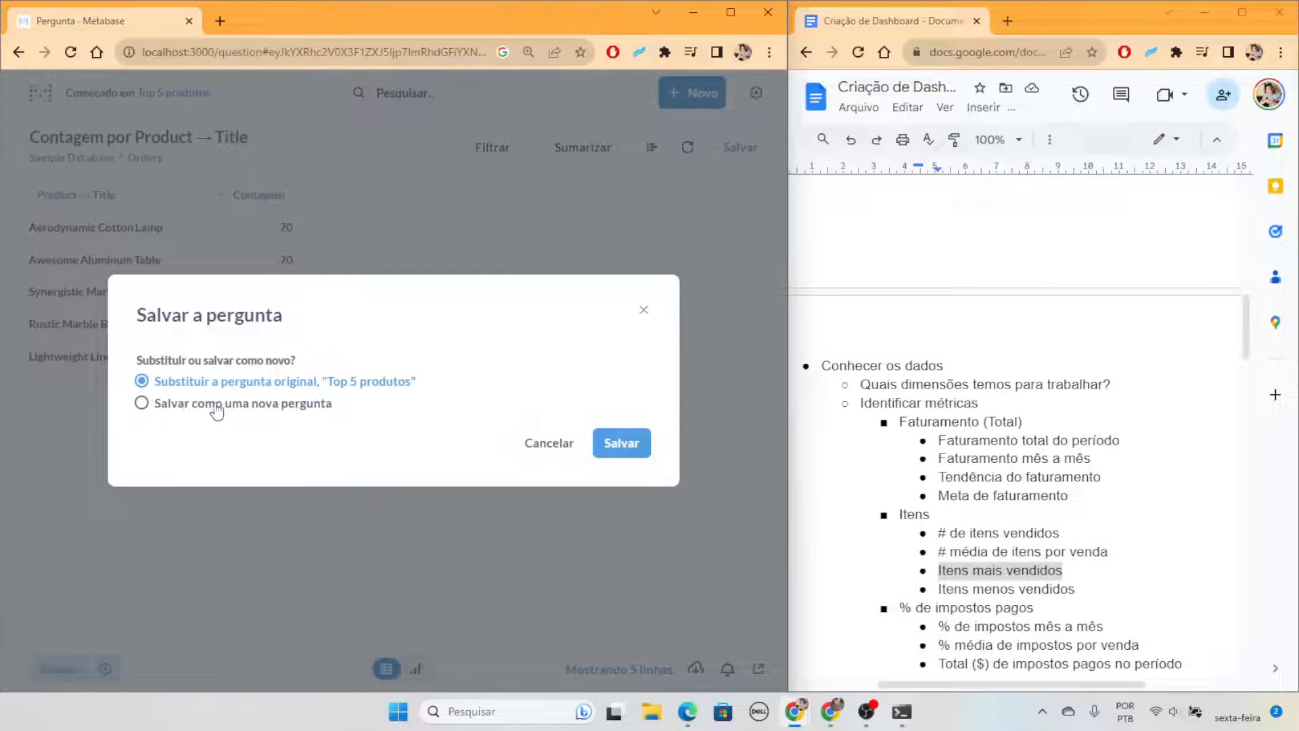
click(319, 409)
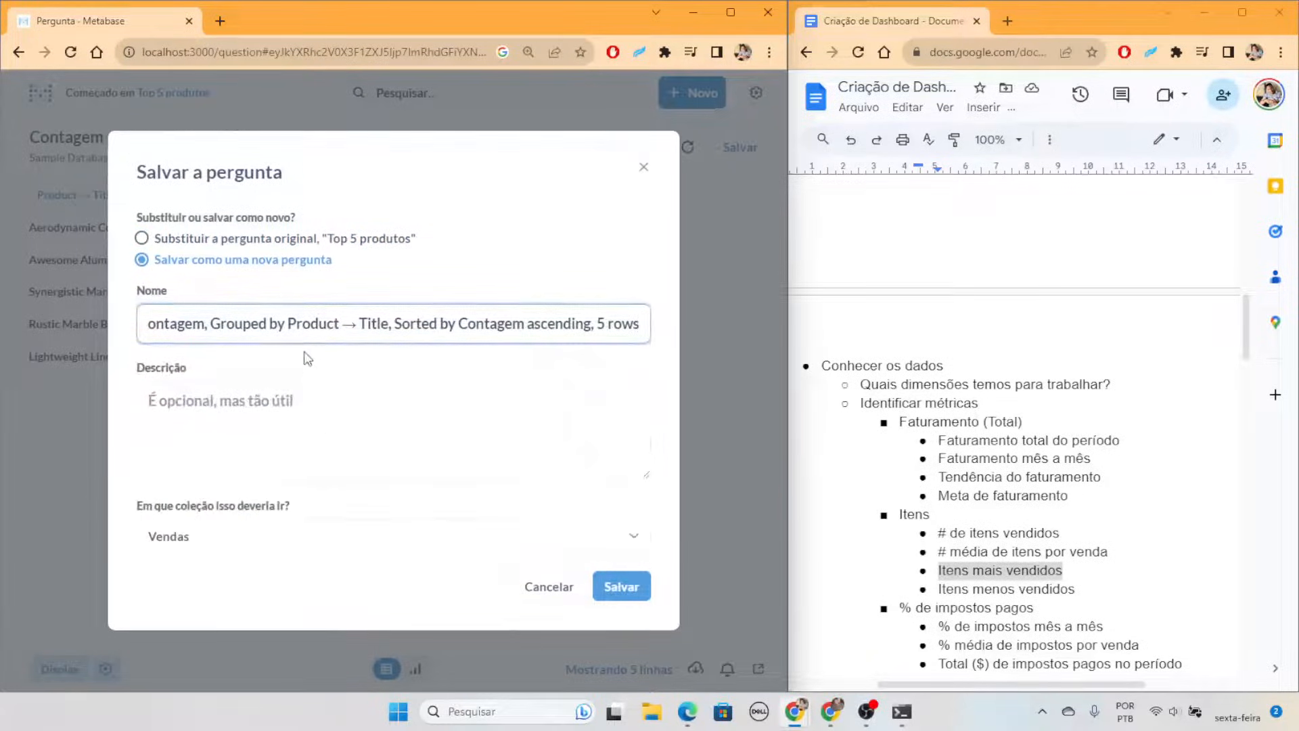
triple_click(311, 324)
text(T)
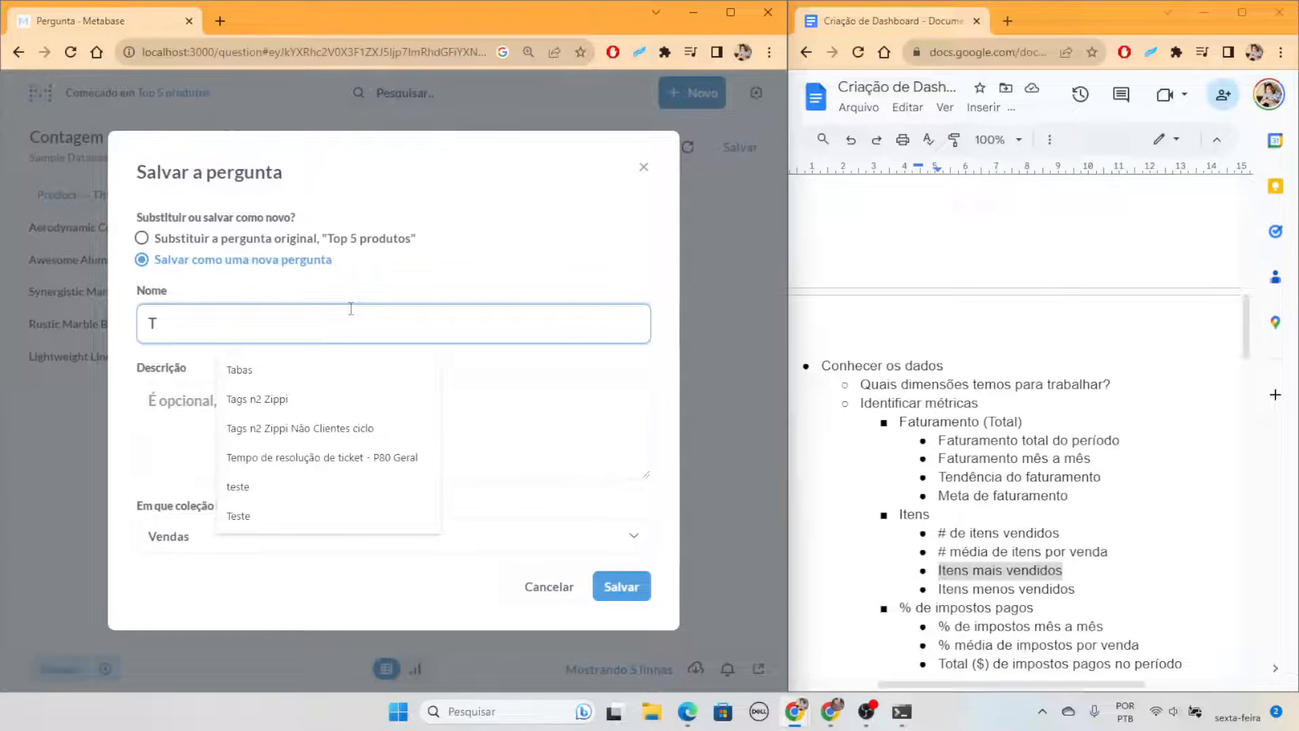
key(BackSpace)
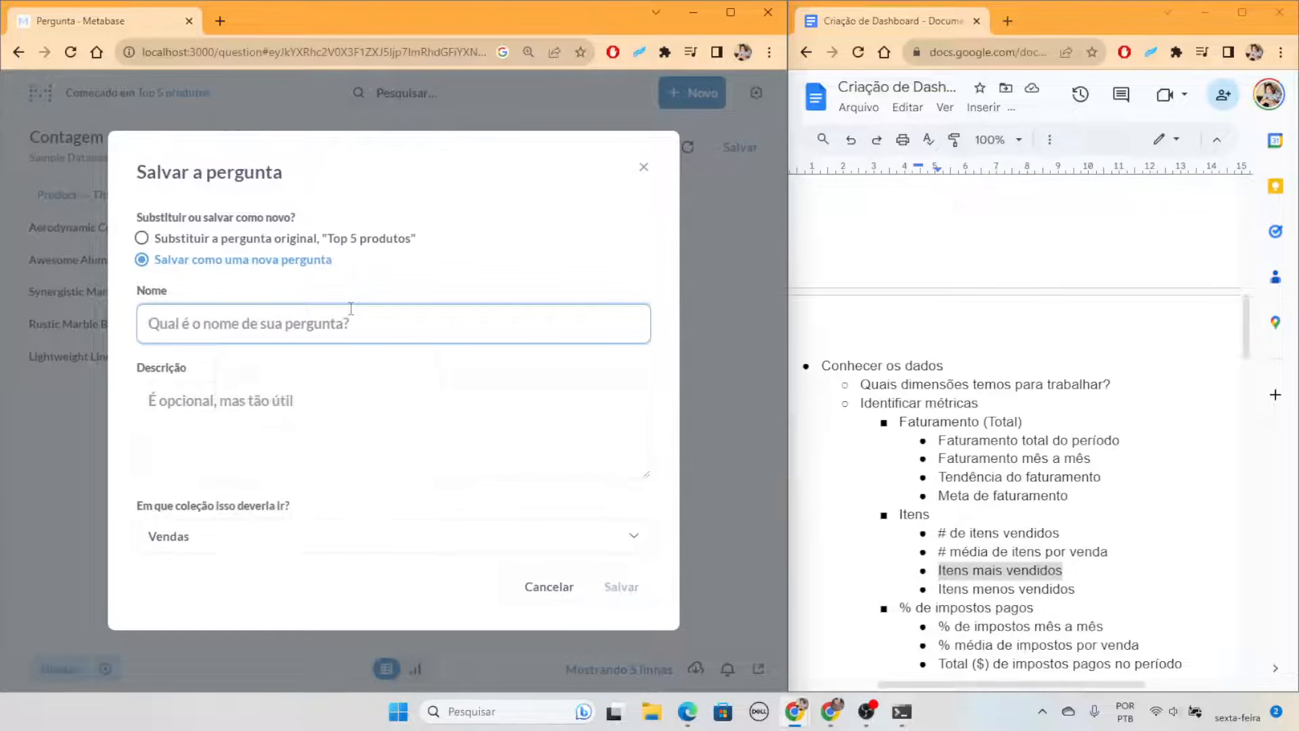
text(Bottom)
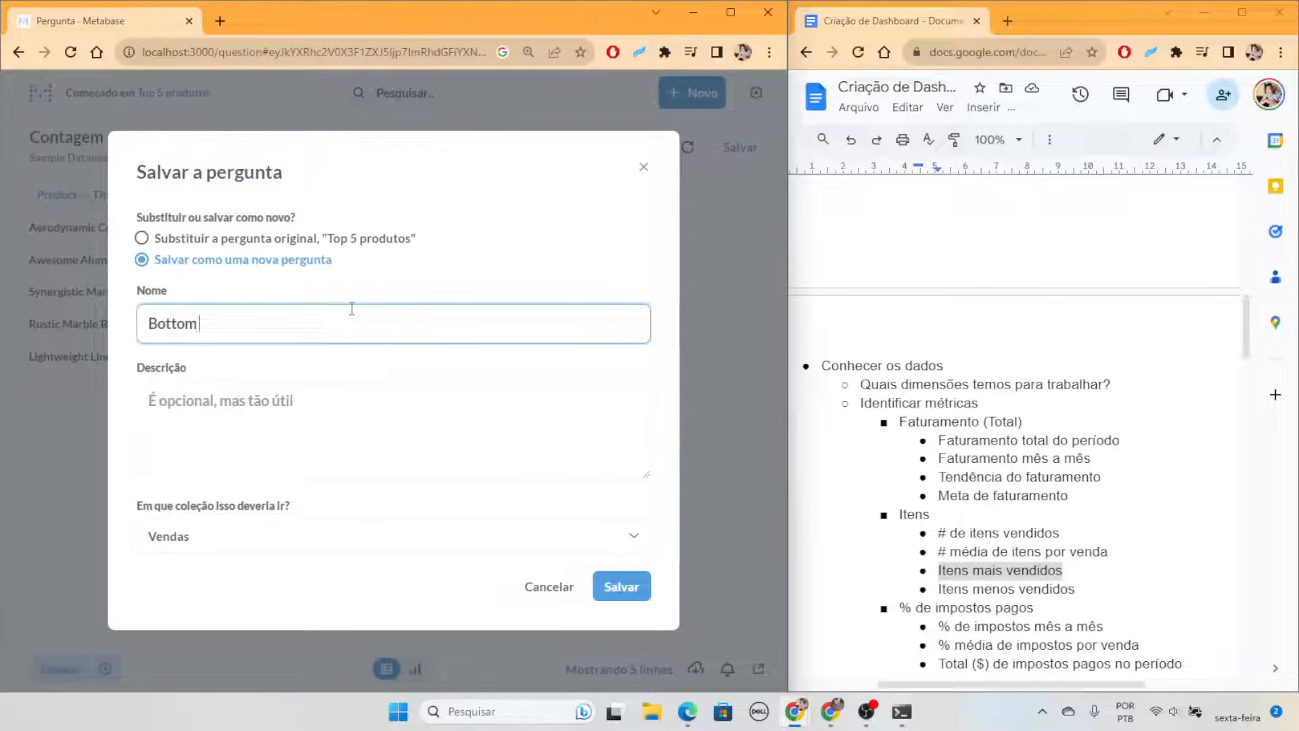
text( 5 produtos)
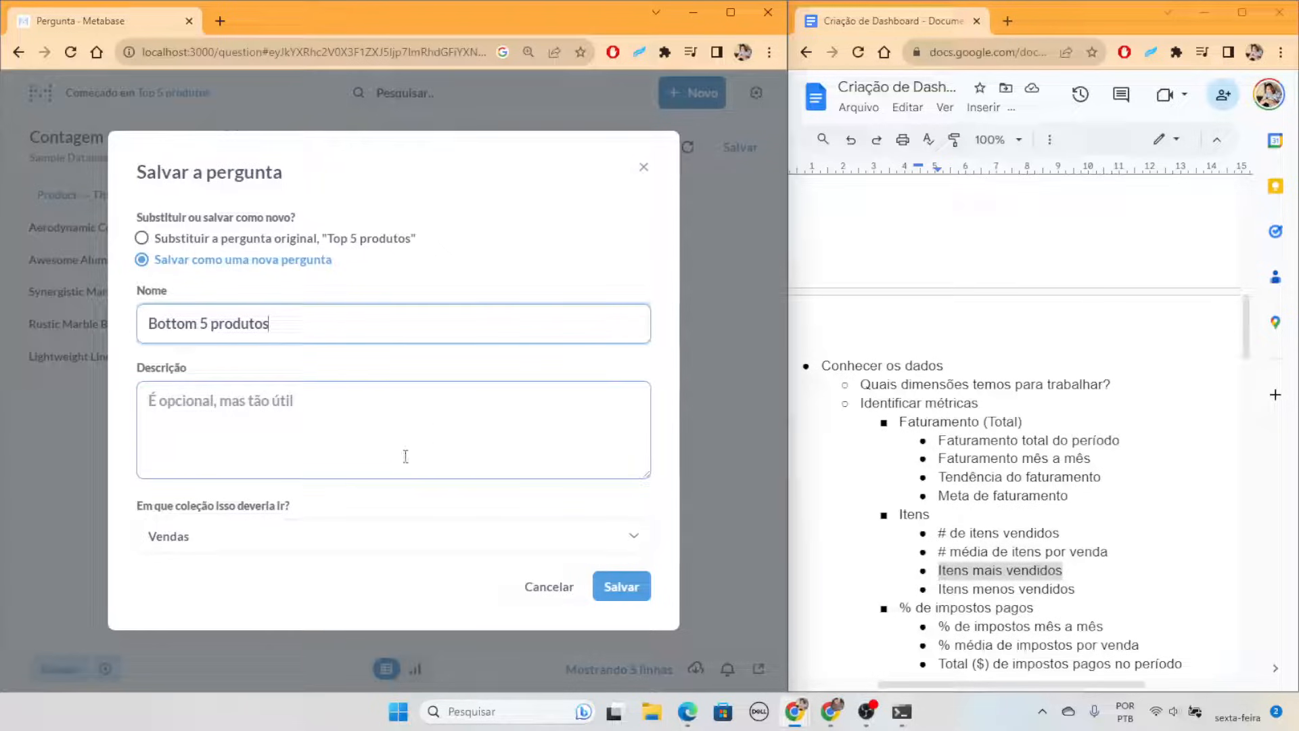
click(622, 586)
click(391, 418)
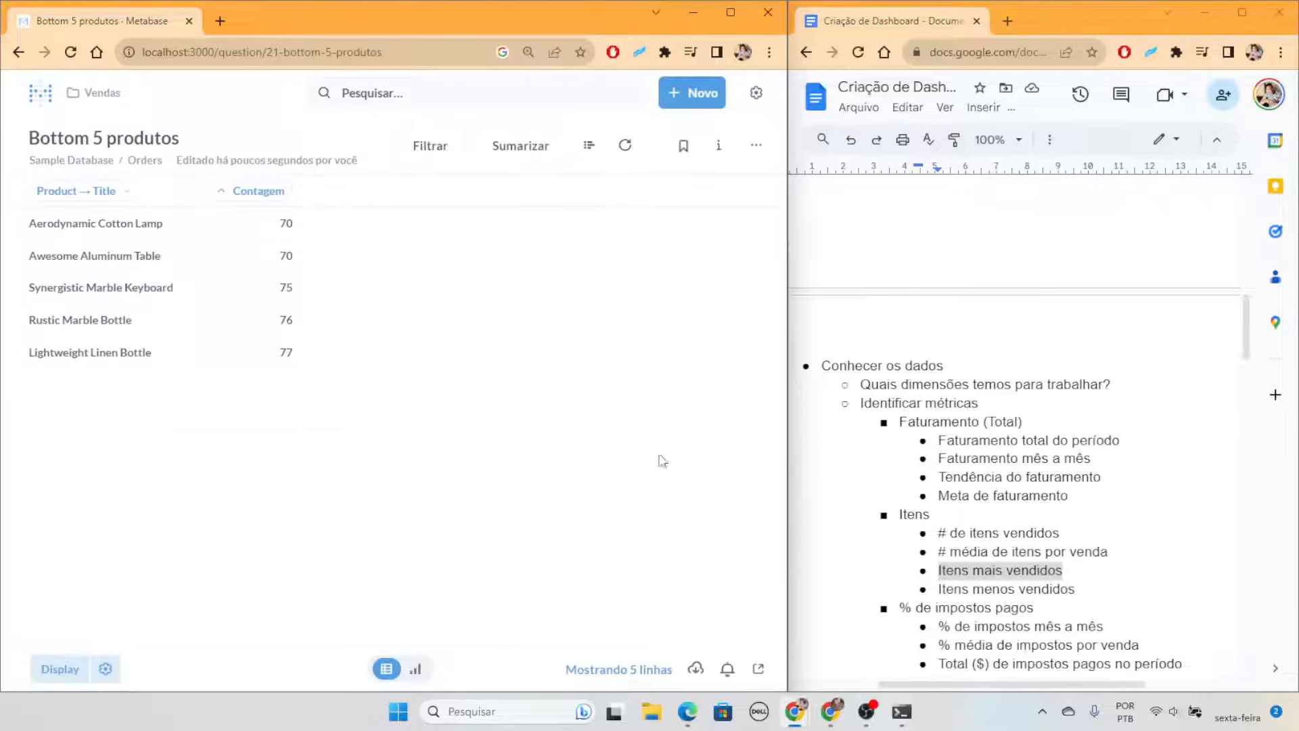
Review the Itens metrics in the planning document and highlight the next topic, "% de impostos pagos"
scroll(1128, 484, down, 2)
drag(1100, 440, 948, 404)
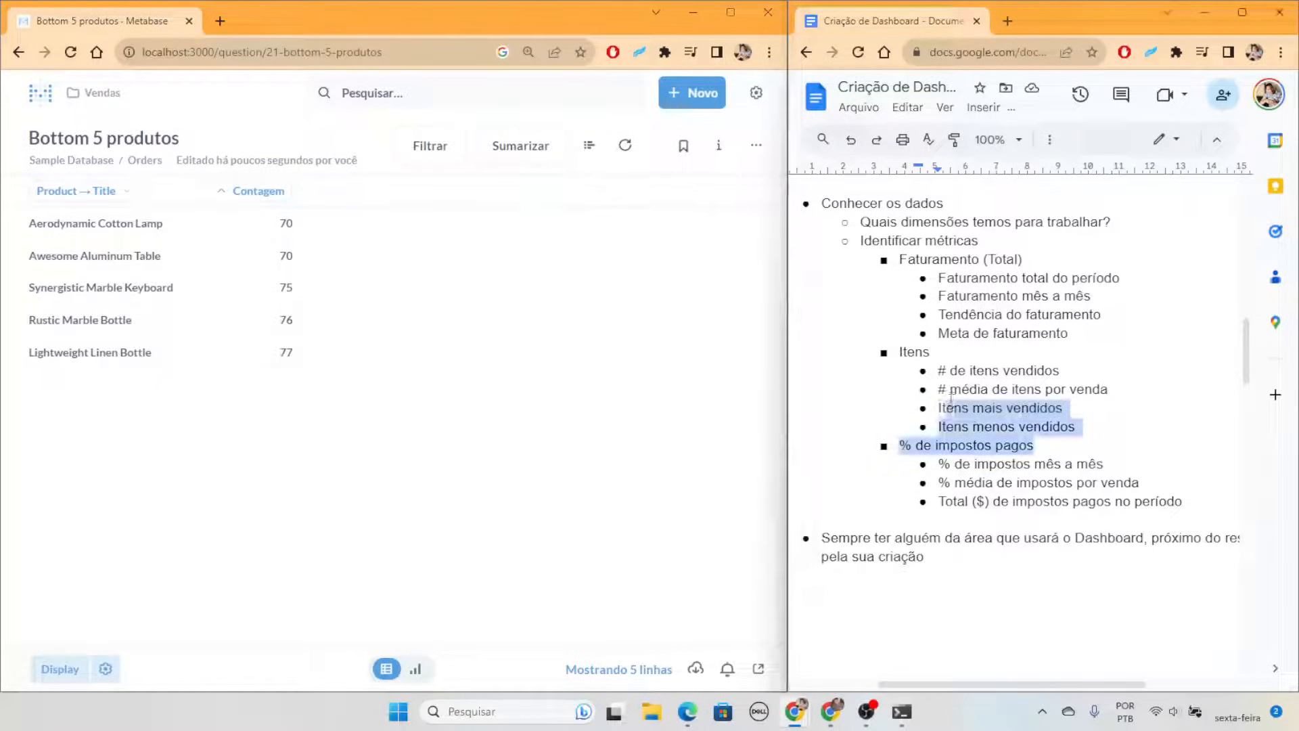
click(1110, 415)
drag(1110, 424, 940, 370)
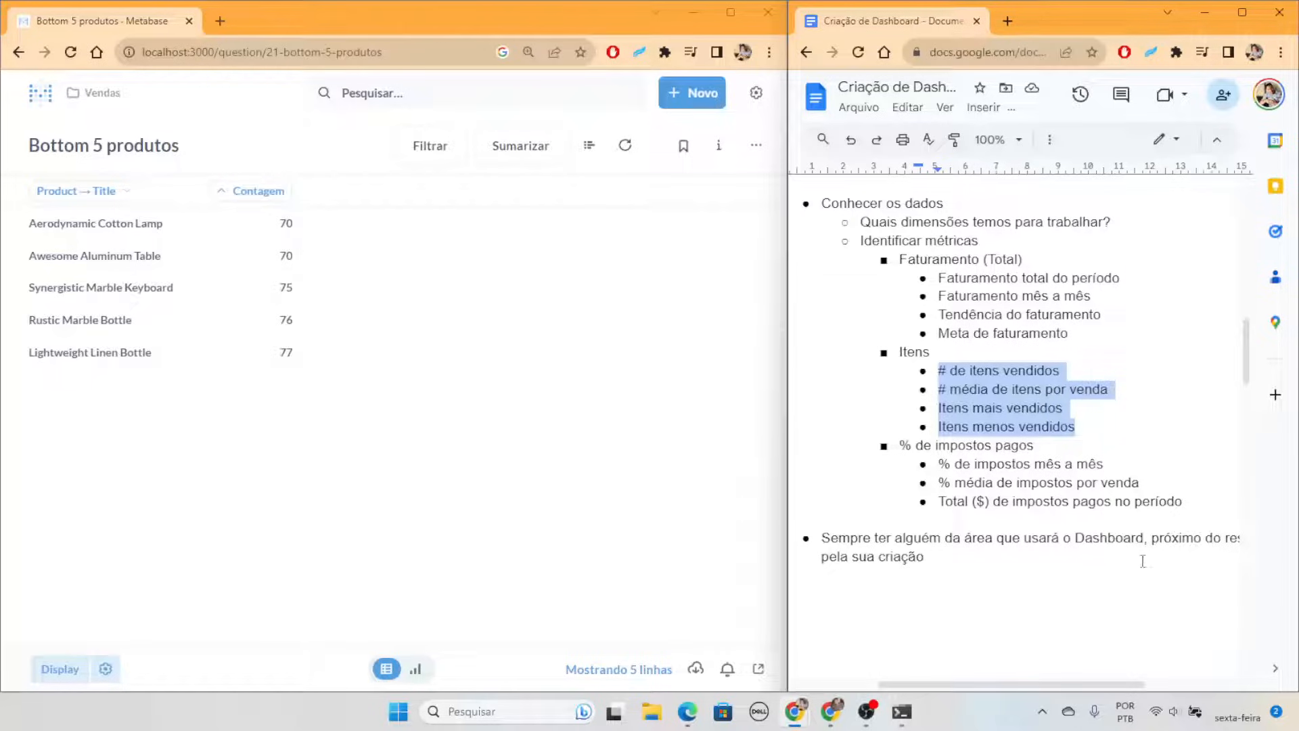
scroll(1100, 485, down, 1)
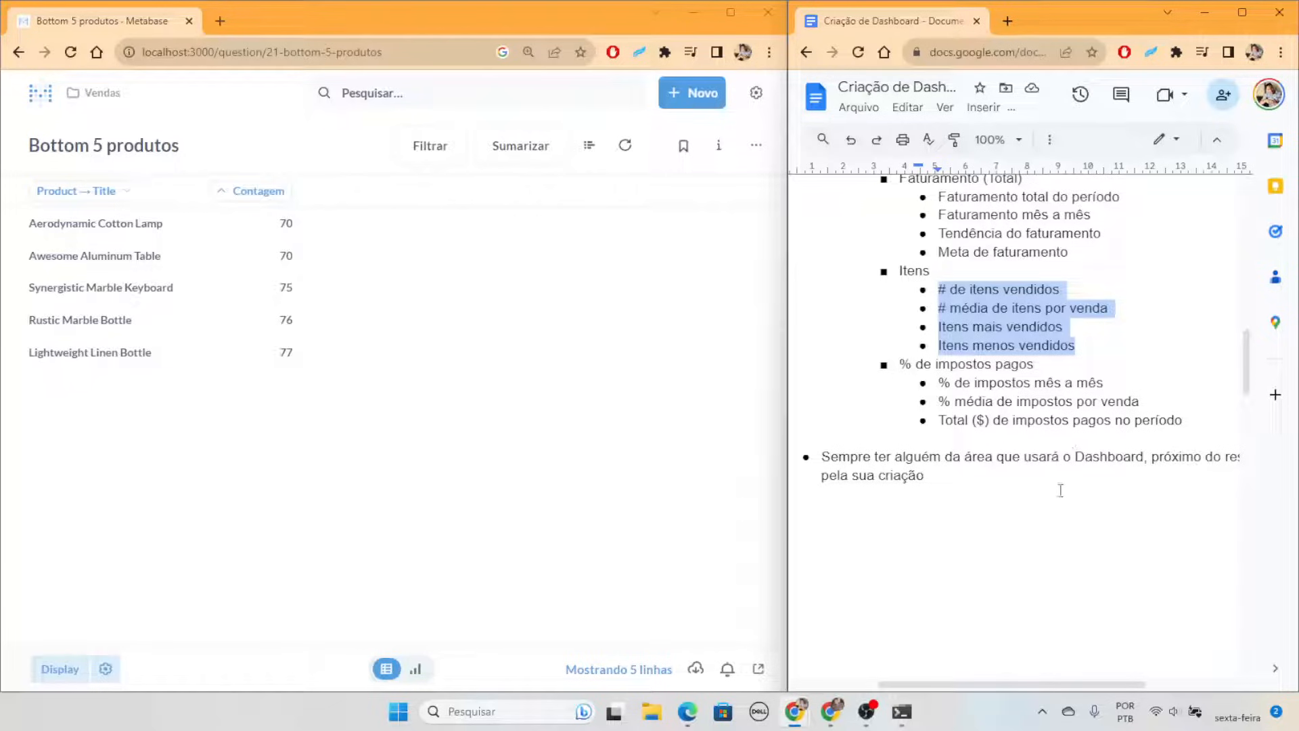
click(708, 104)
click(662, 233)
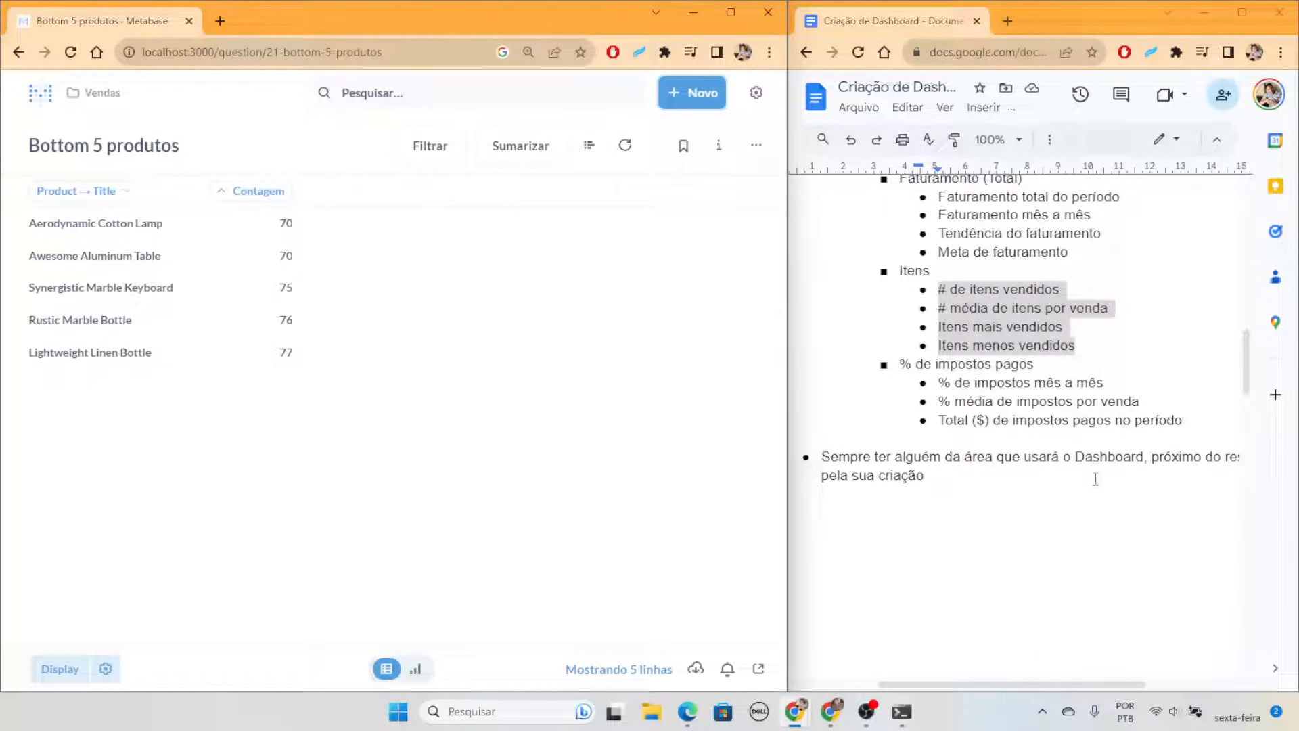
drag(1032, 365, 900, 365)
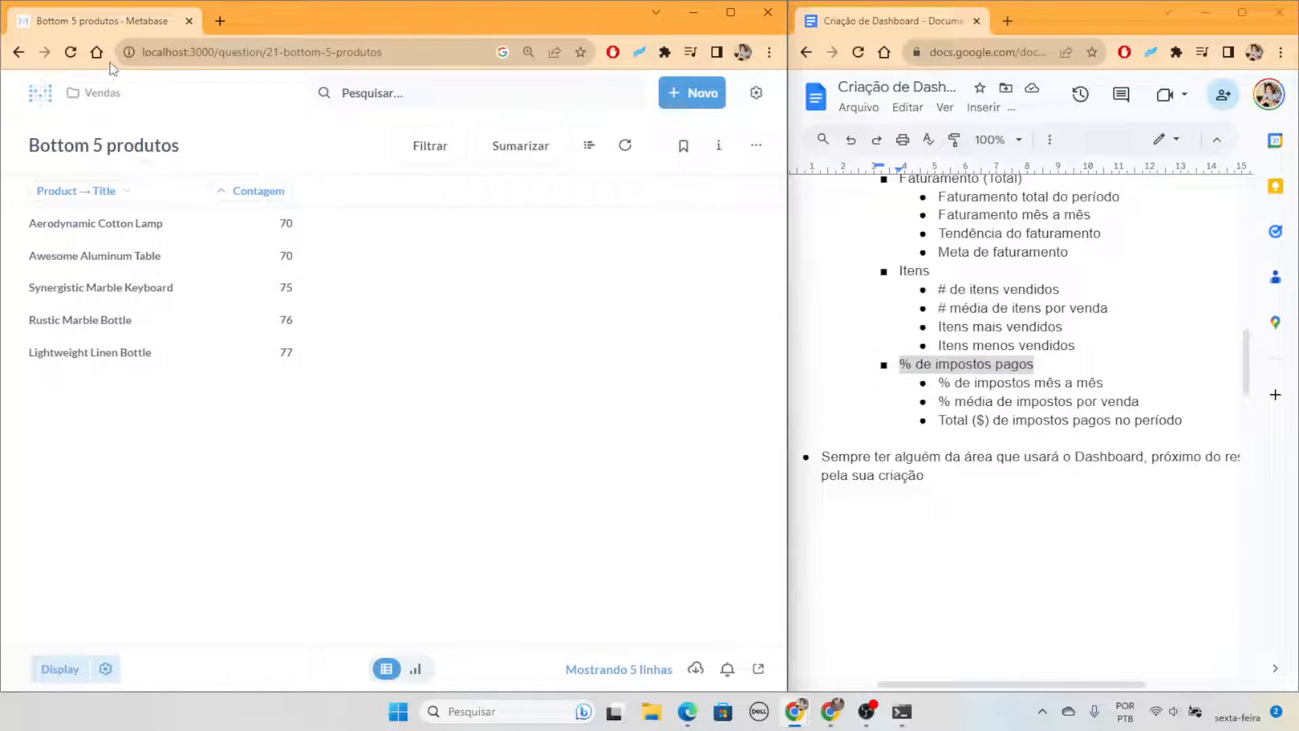
Open the Vendas collection and create a new SQL query on the Sample Database, enlarging the page for readability
click(116, 97)
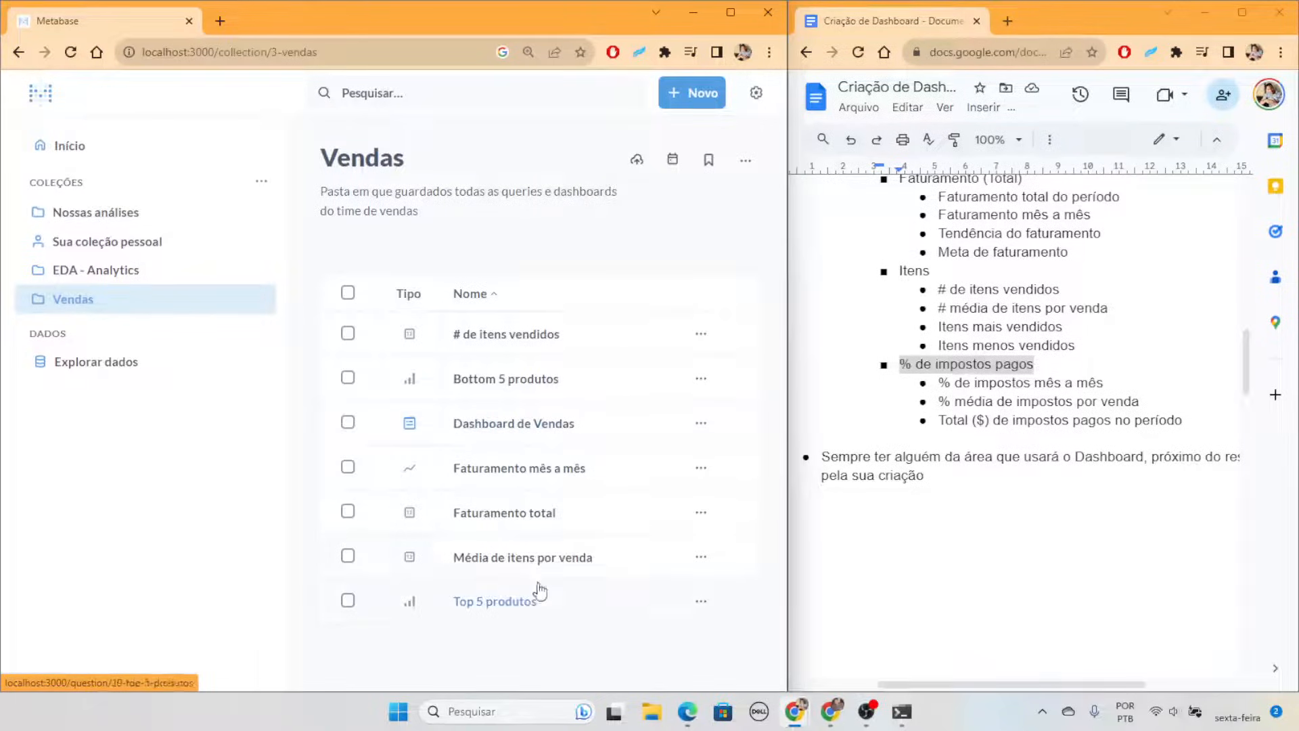
click(685, 98)
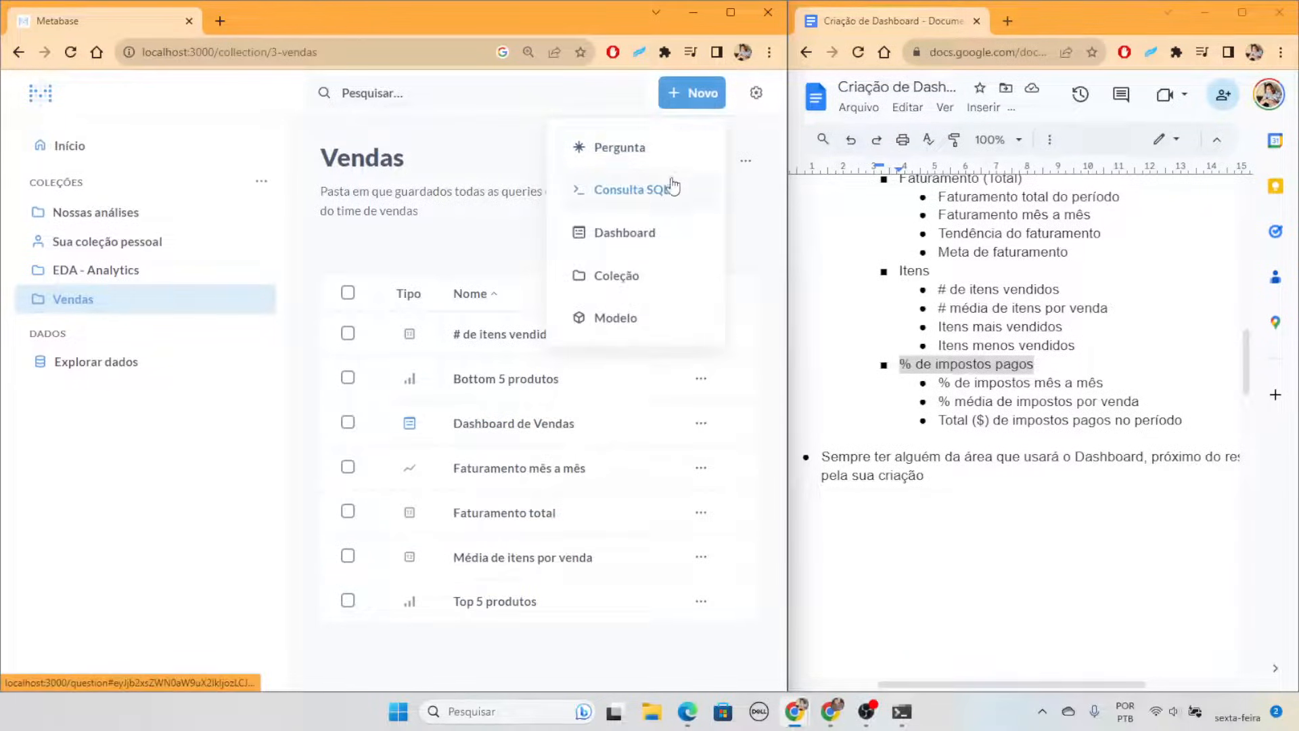
click(672, 189)
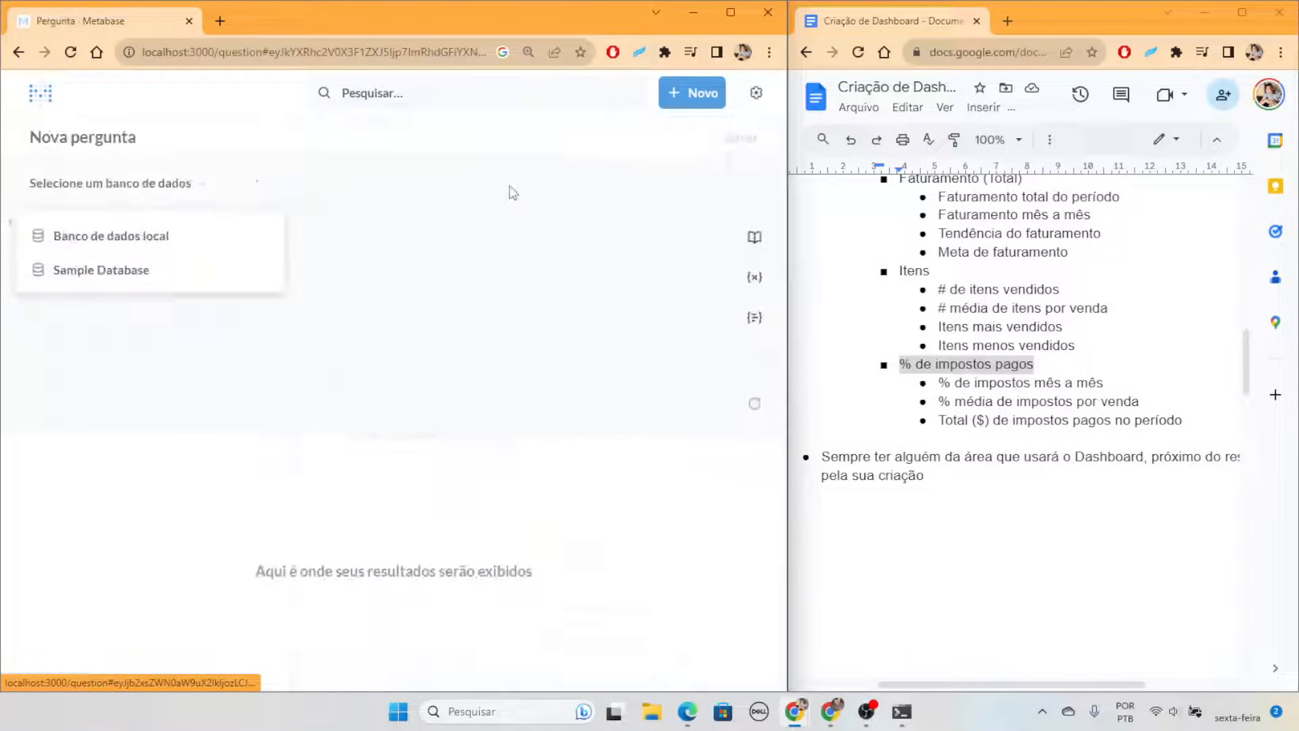
click(143, 269)
key(ctrl+plus)
key(ctrl+plus)
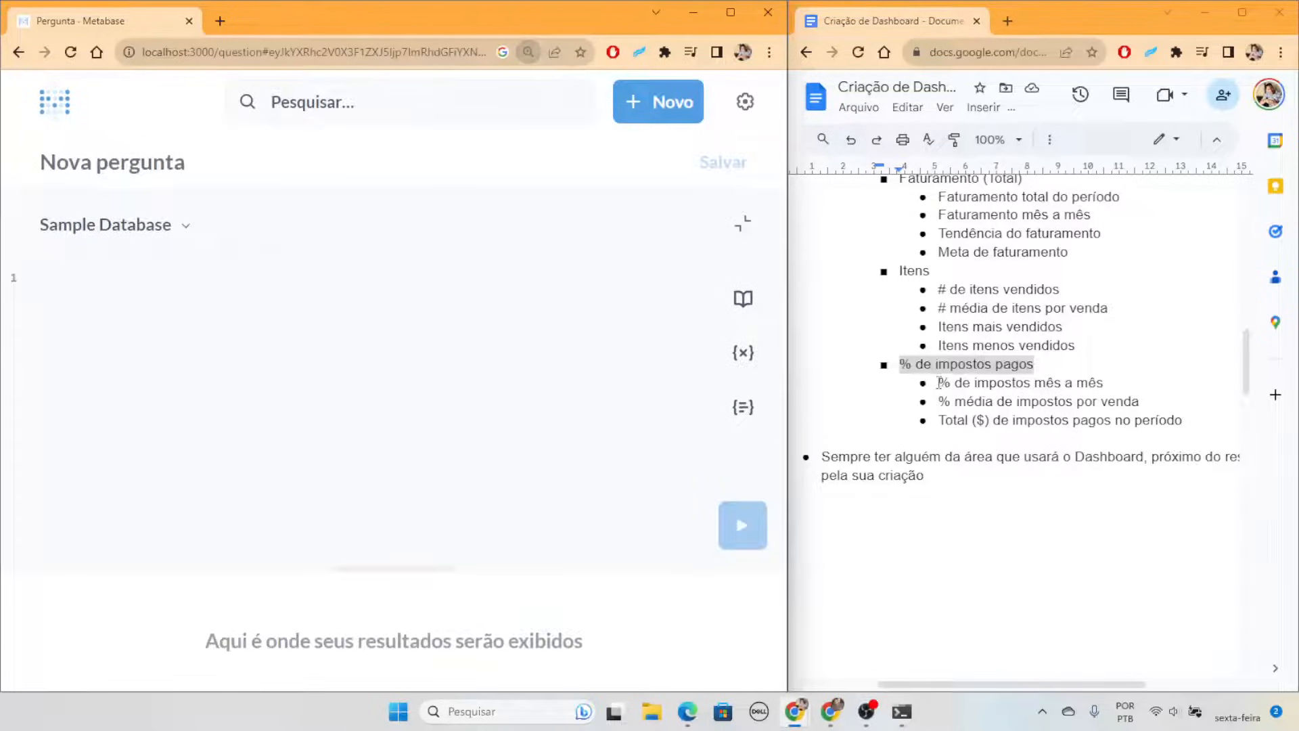
click(956, 387)
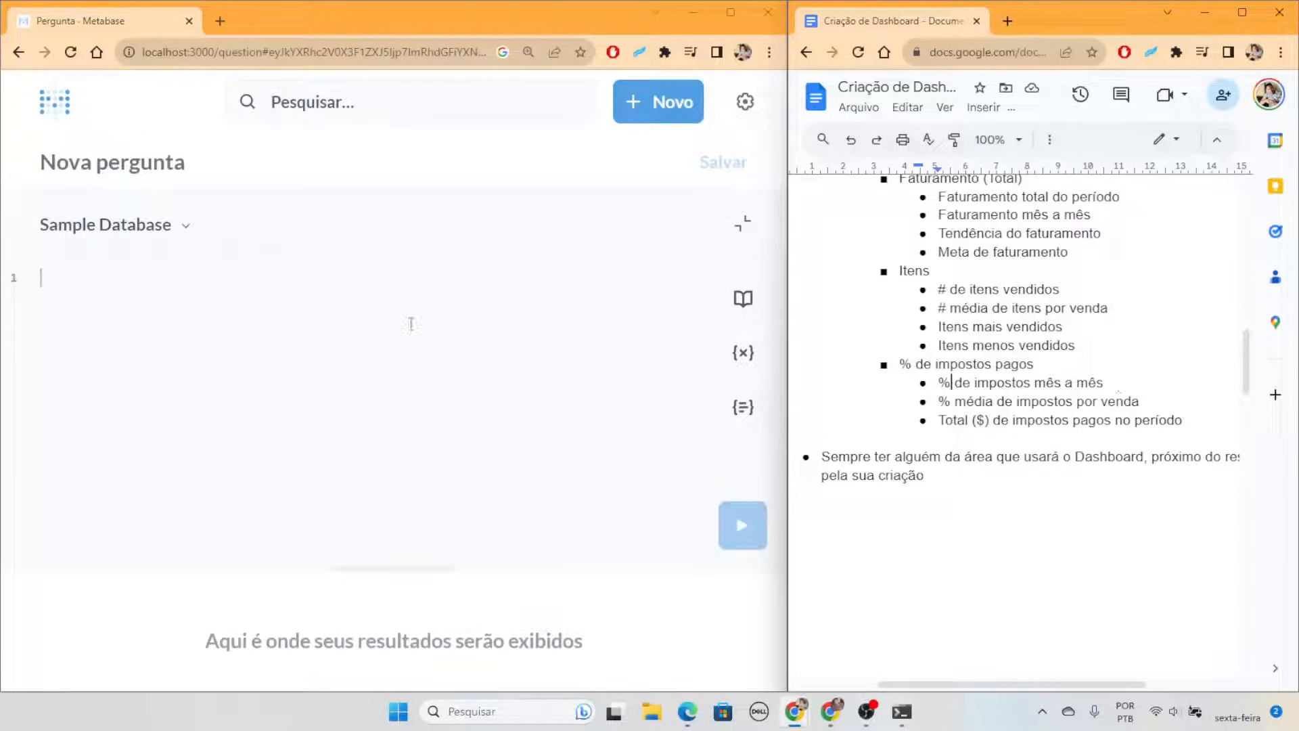
Write and run SELECT * FROM ORDERS, collapse the query editor, and look through the result columns
click(351, 319)
text(SELECT)
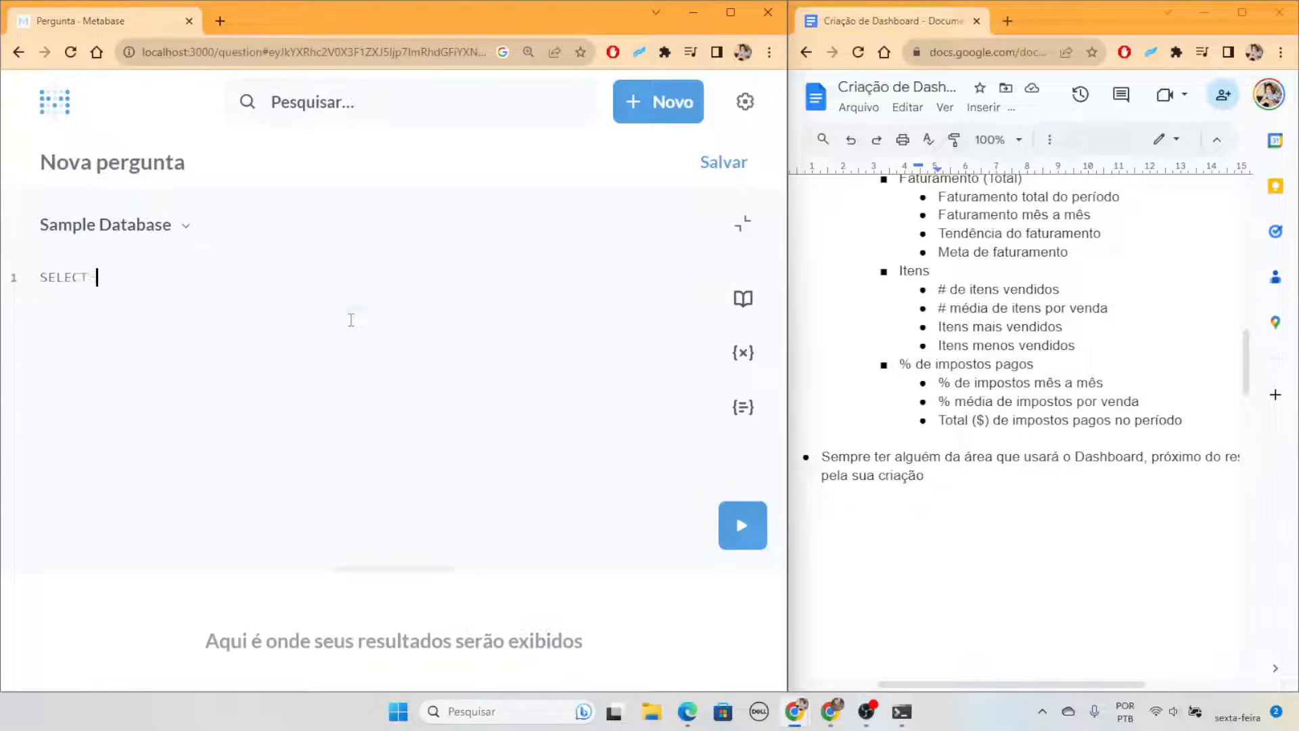
text(     * FROM     )
text(ORDERS)
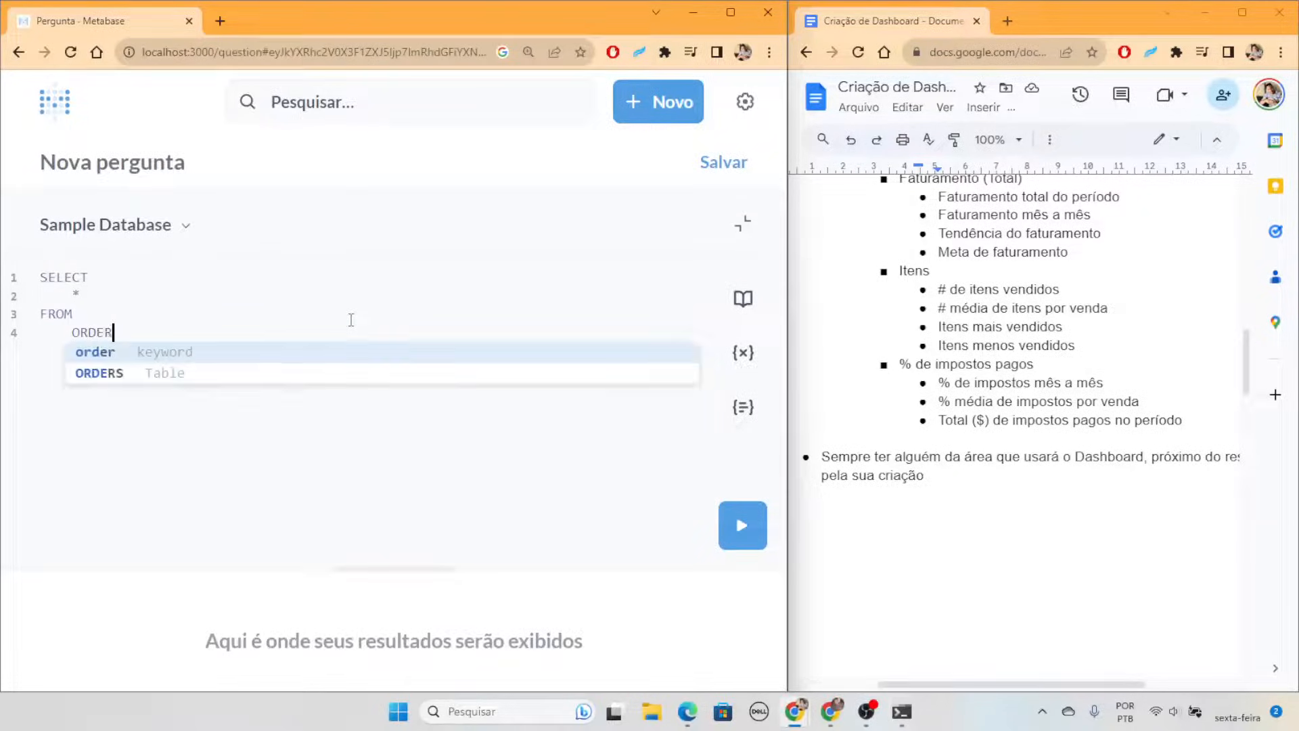
key(ctrl+Return)
click(741, 226)
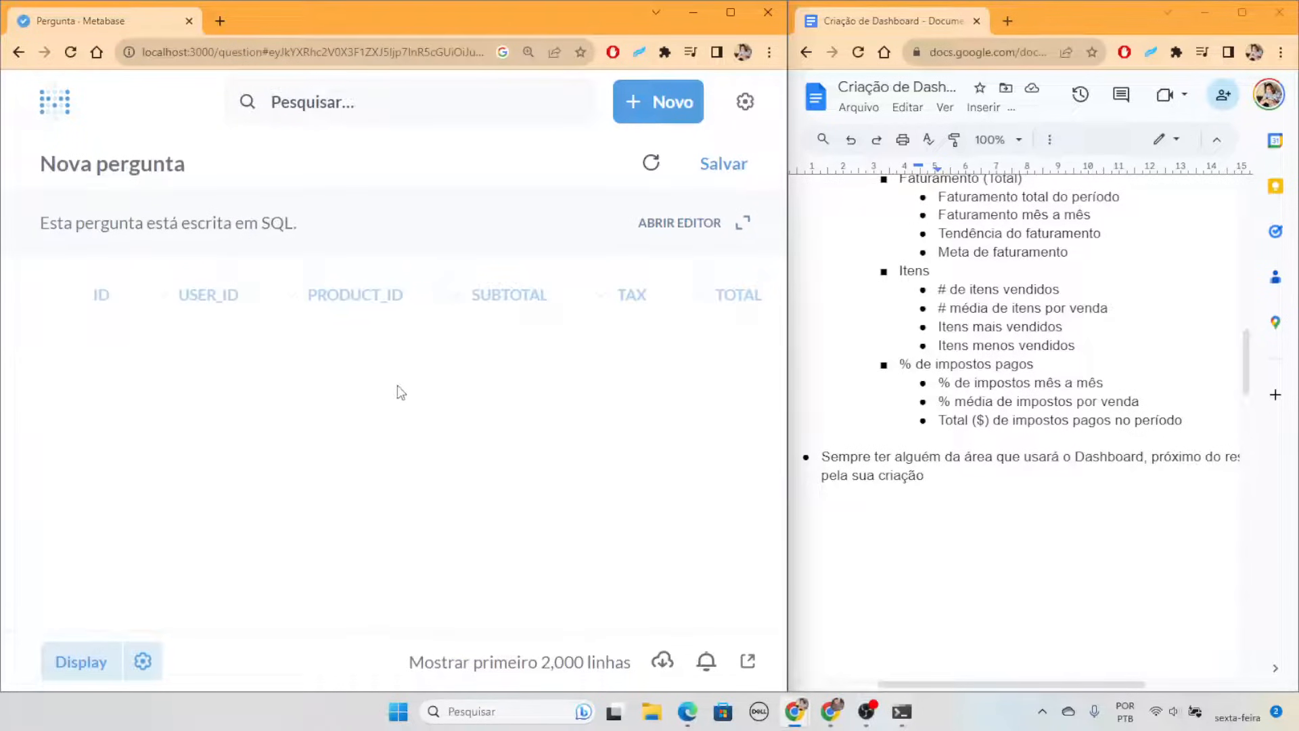
scroll(461, 431, right, 8)
scroll(474, 433, left, 3)
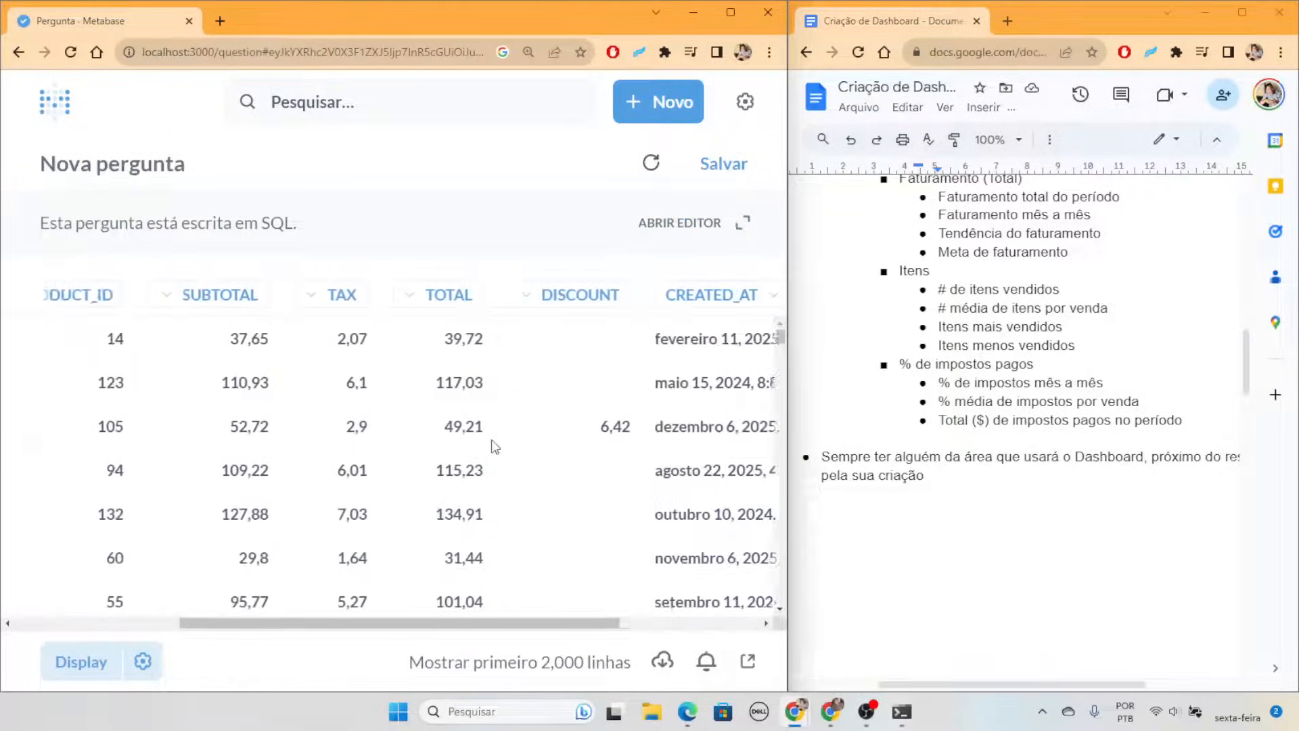
scroll(493, 442, right, 4)
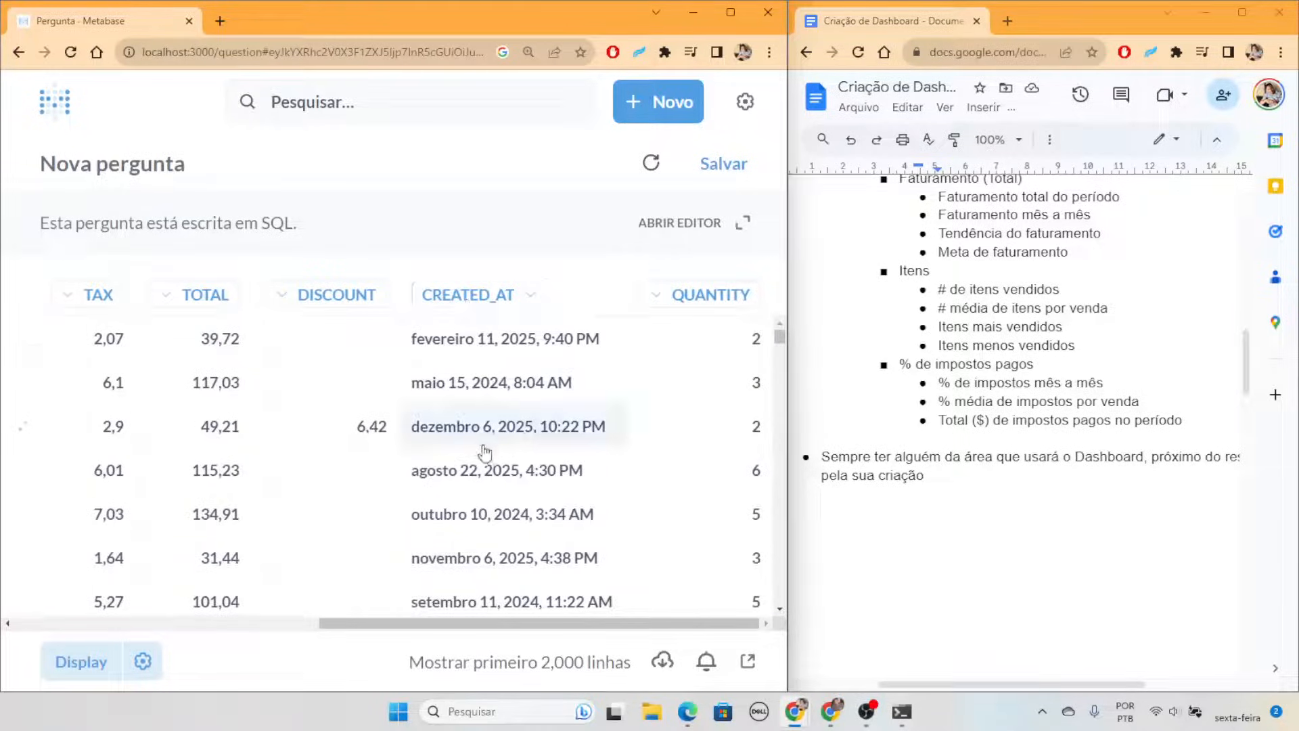
Reopen the query editor and replace the asterisk with DATE_TRUNC('month',CREATED_AT) AS mes
click(661, 222)
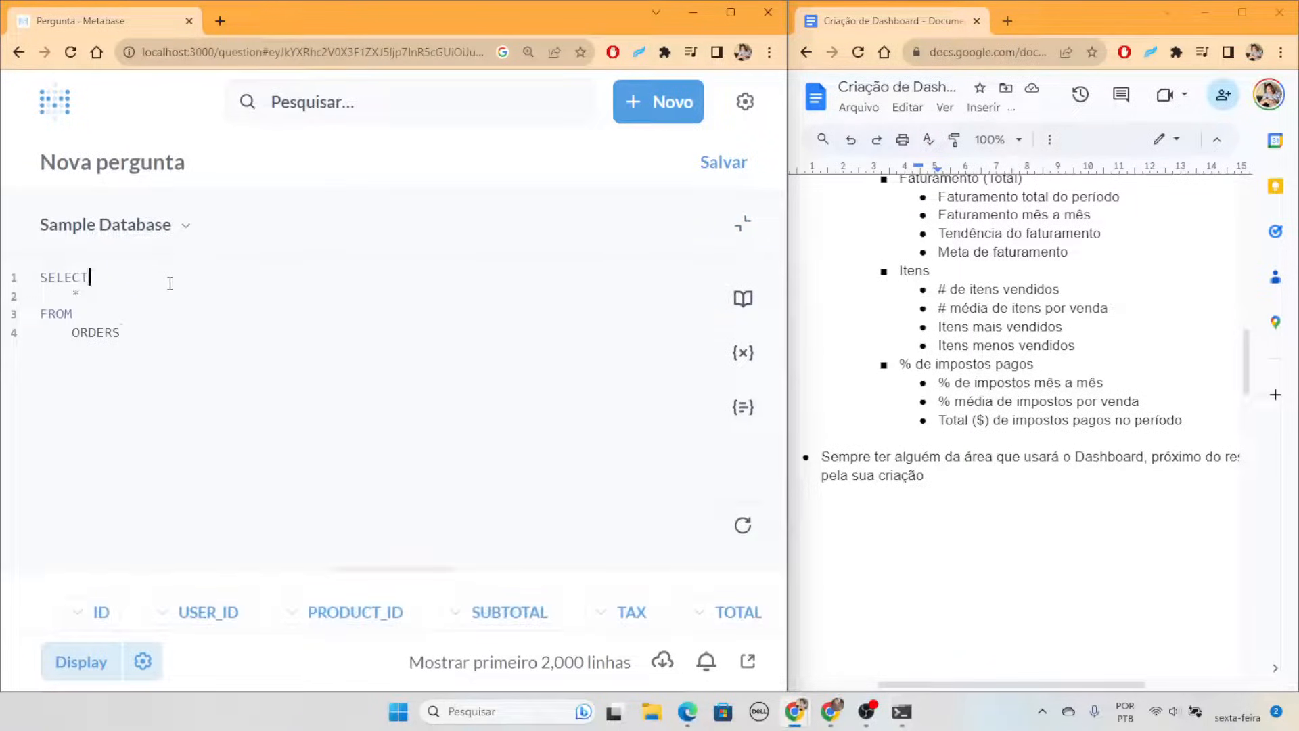
key(BackSpace)
text(DATE_T)
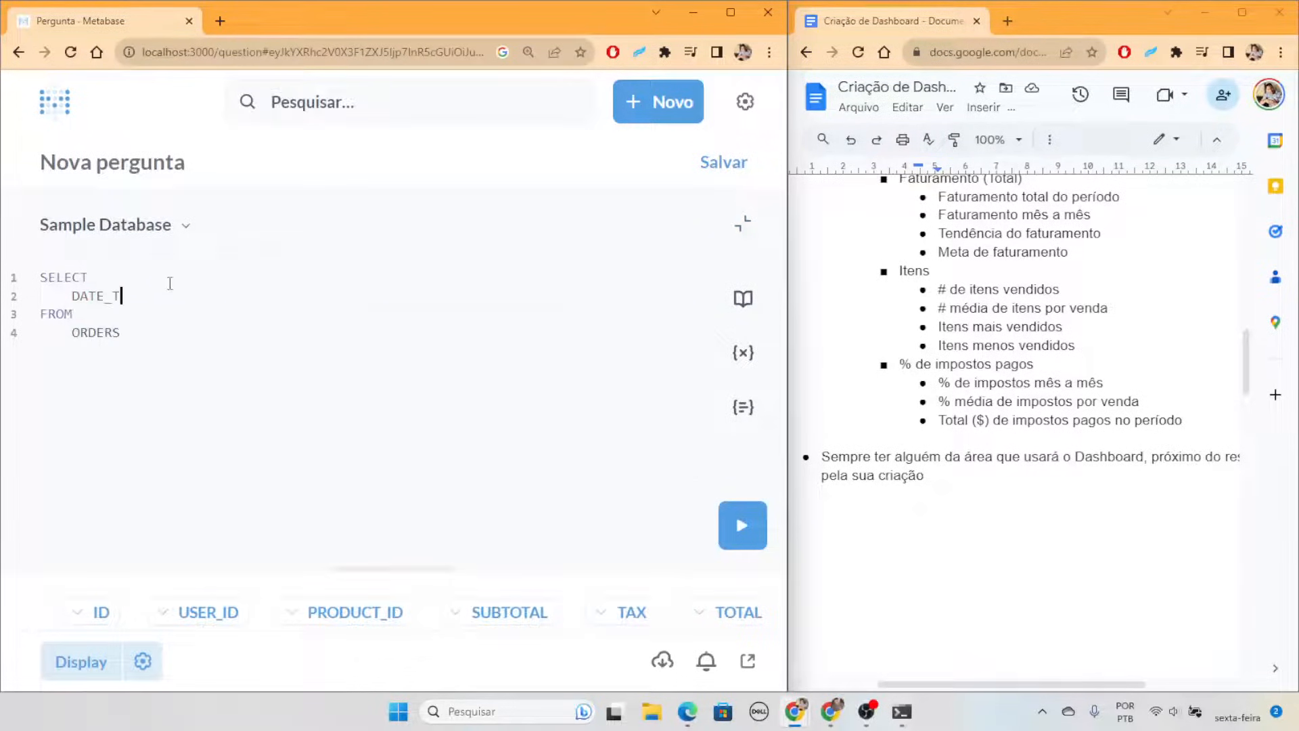
text(RUNC('month')
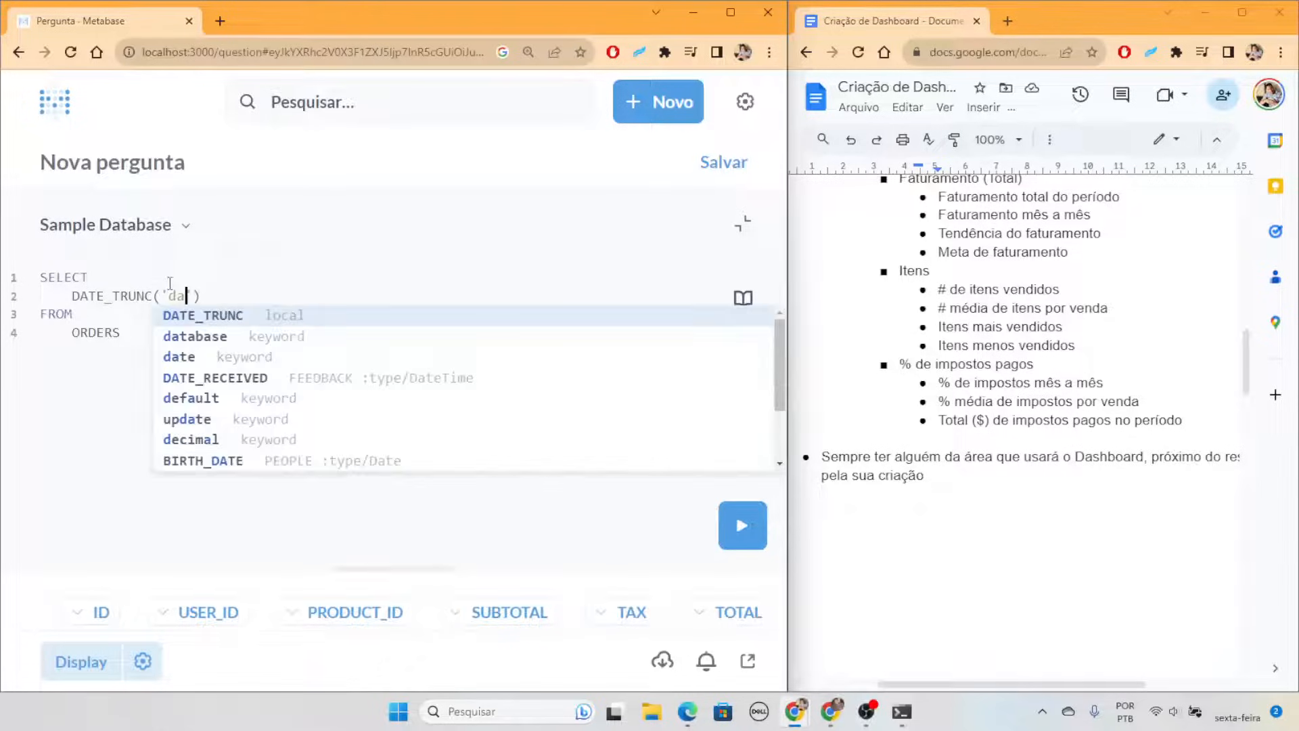
text(,)
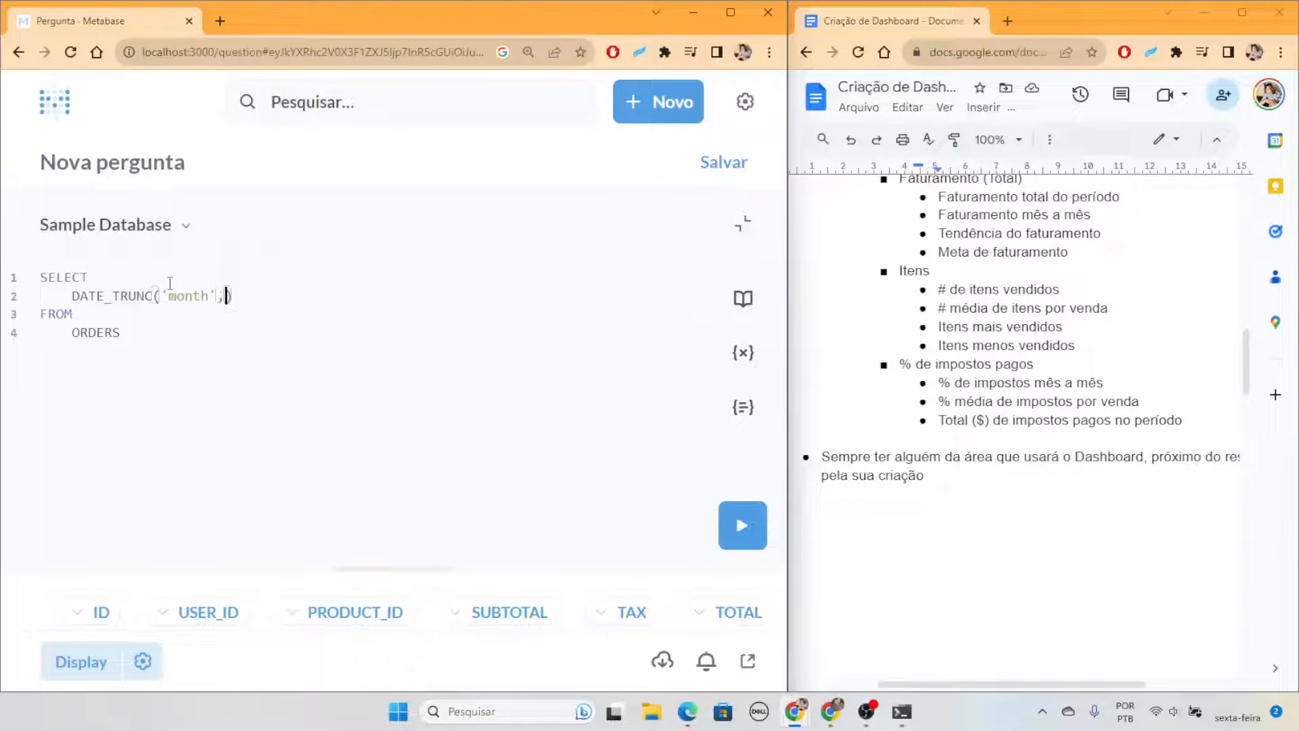
text(CREATED_AT) AS mes)
key(Return)
Complete the month truncation, add the TOTAL and TAX columns to the SELECT, run the query, and look through the results
text(,)
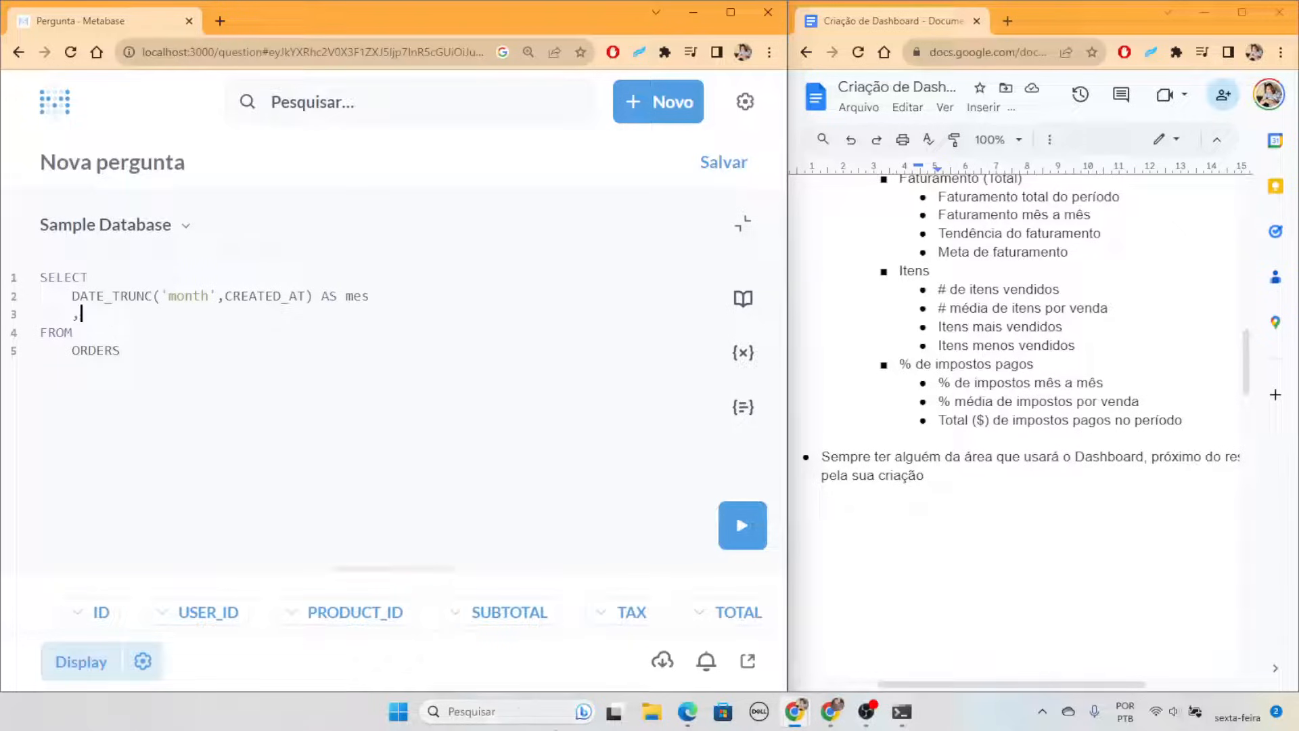
mouse_move(634, 621)
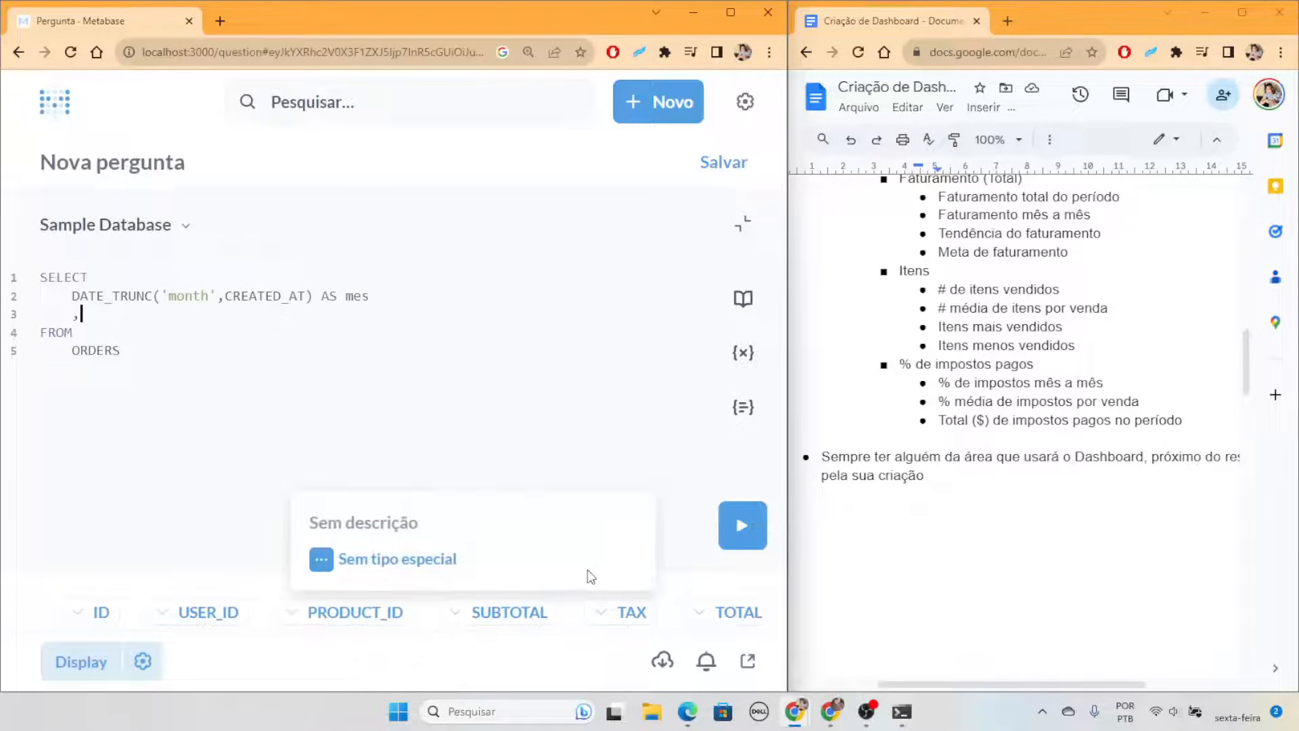
text(TOT)
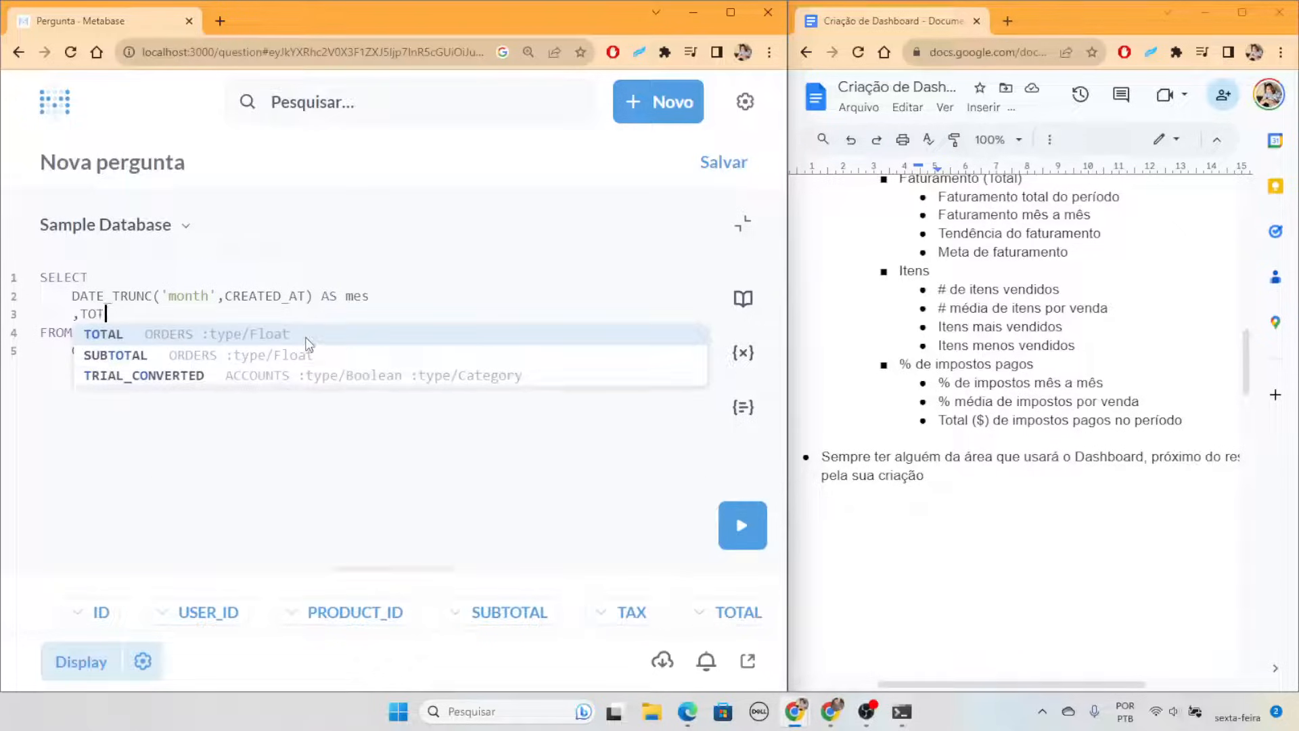
text(AXL)
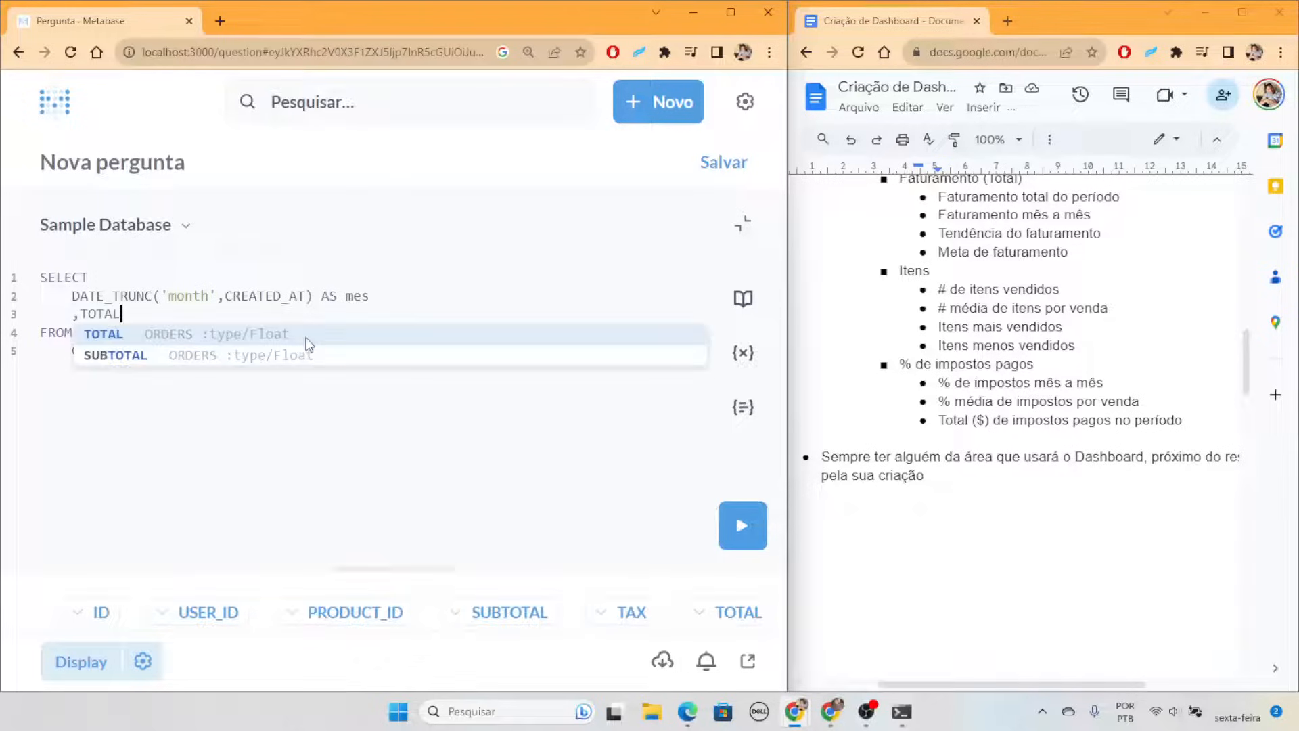
key(Return)
text(,TAX)
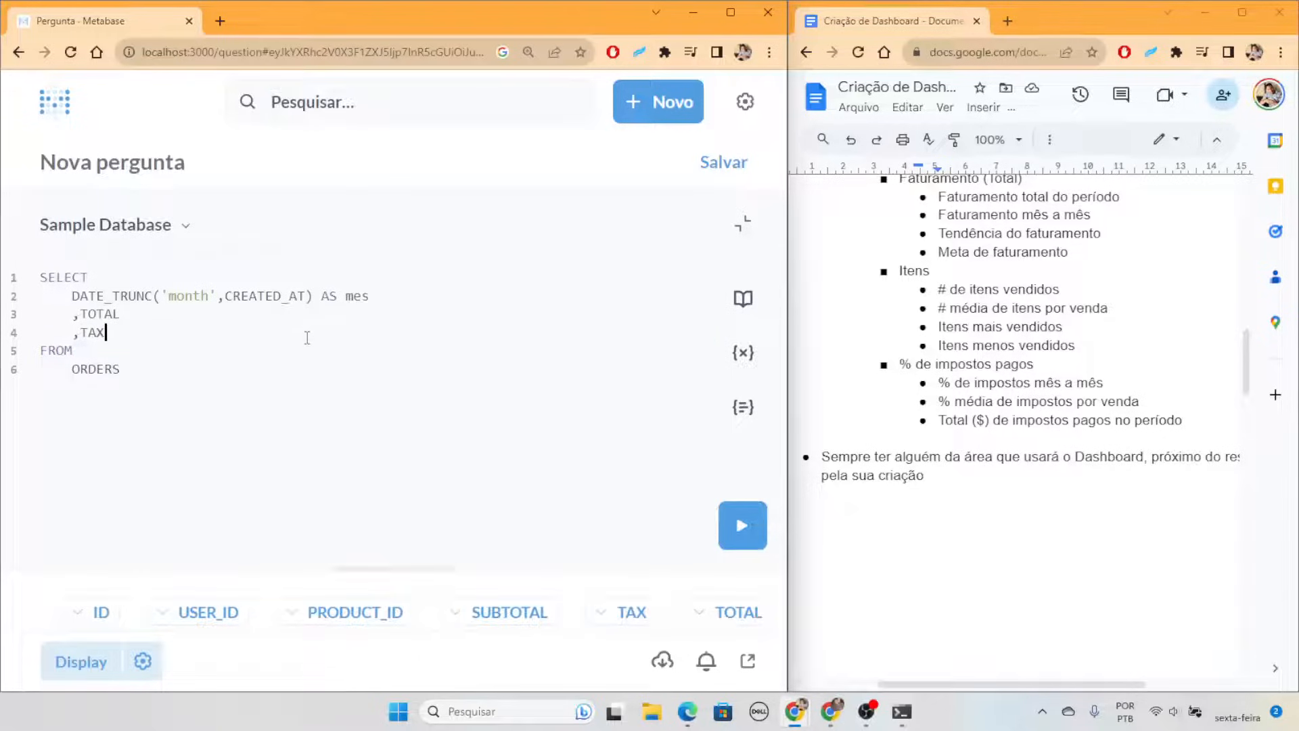
key(ctrl+Return)
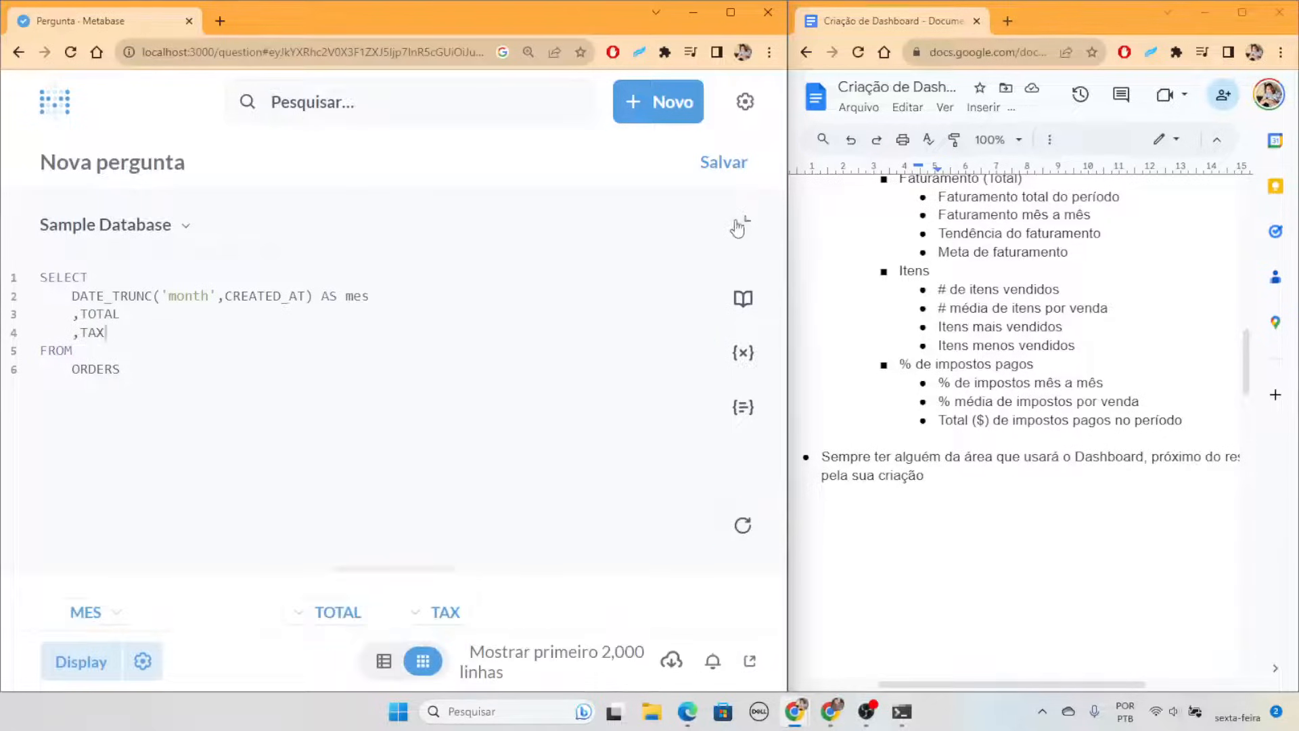
scroll(200, 423, down, 3)
scroll(203, 426, up, 3)
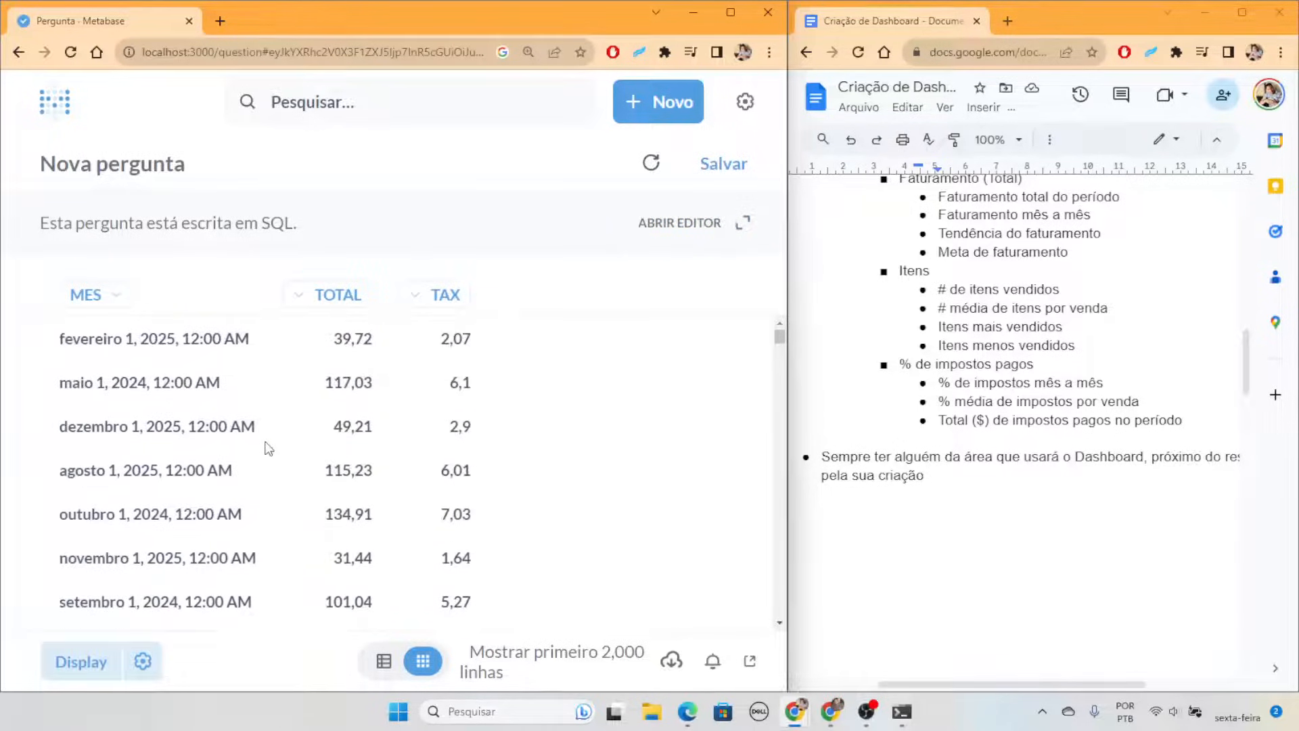
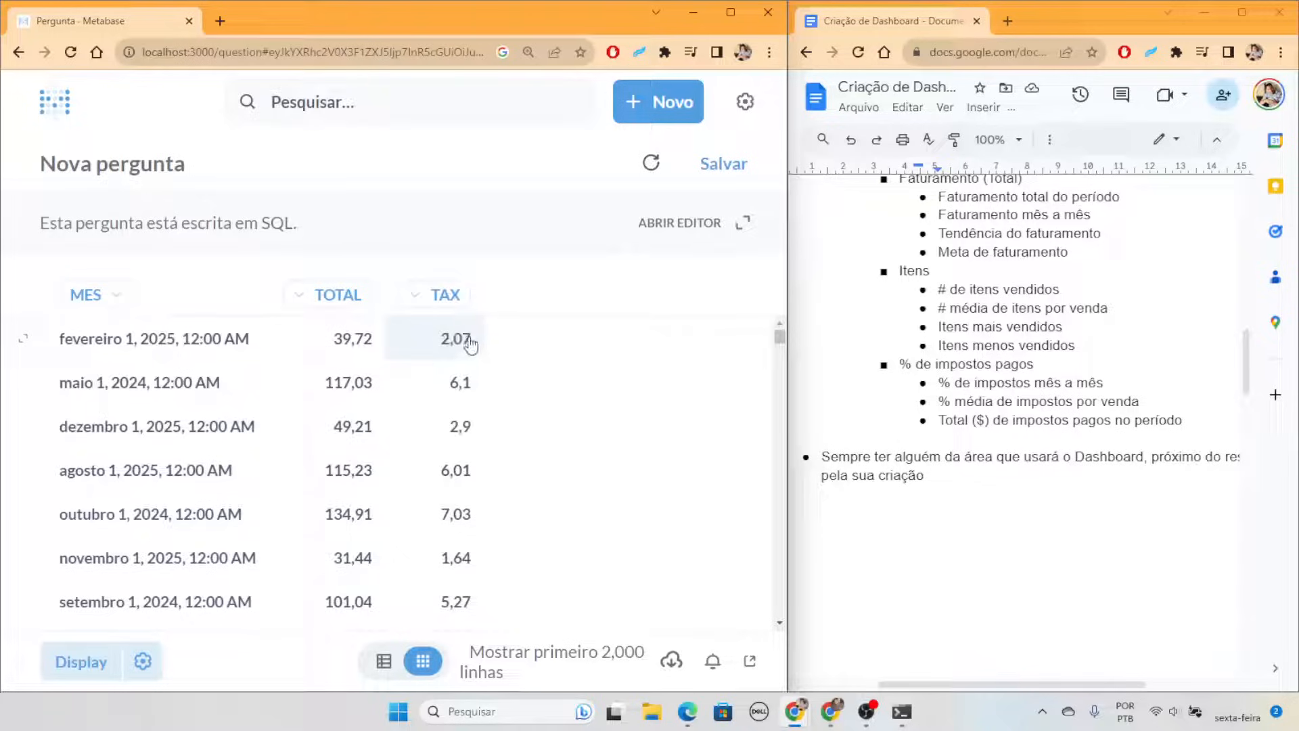
Replace the TOTAL and TAX columns with TAX/TOTAL AS "% de impostos", run the query, and look through the results with the editor collapsed
click(673, 226)
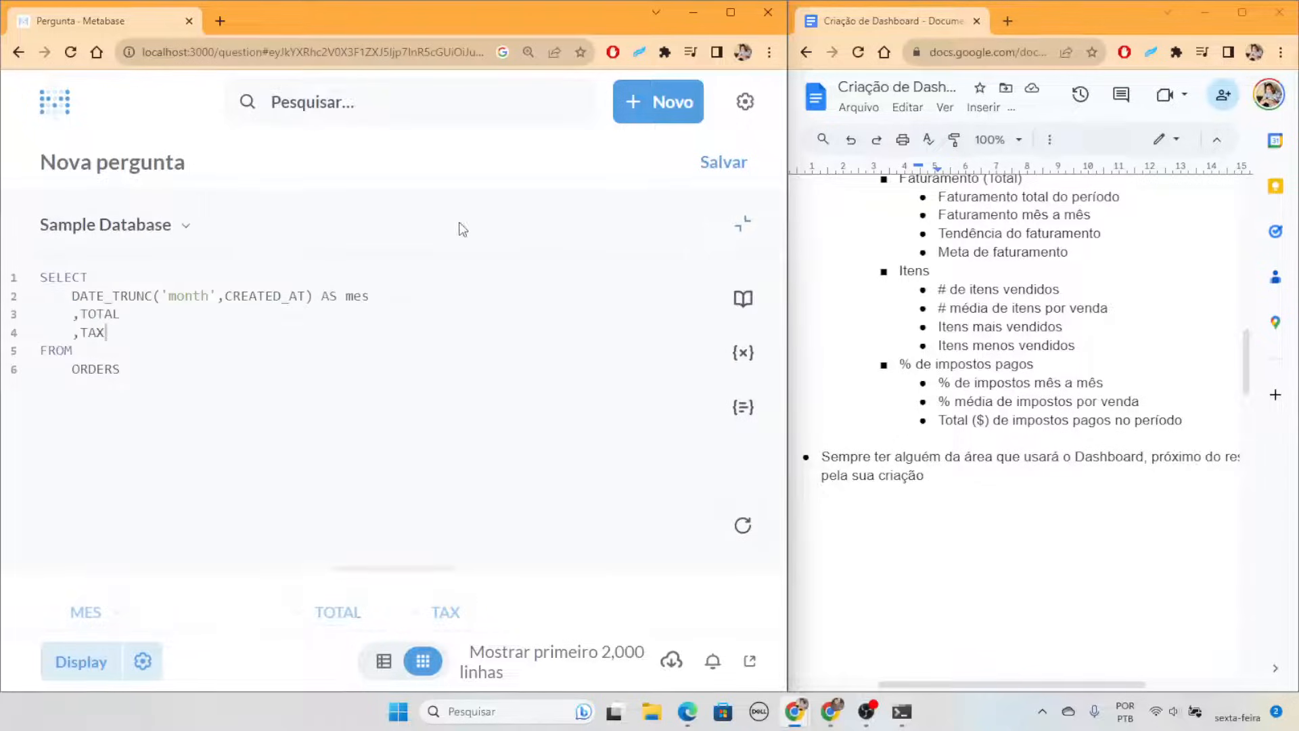
click(216, 345)
drag(116, 327, 80, 313)
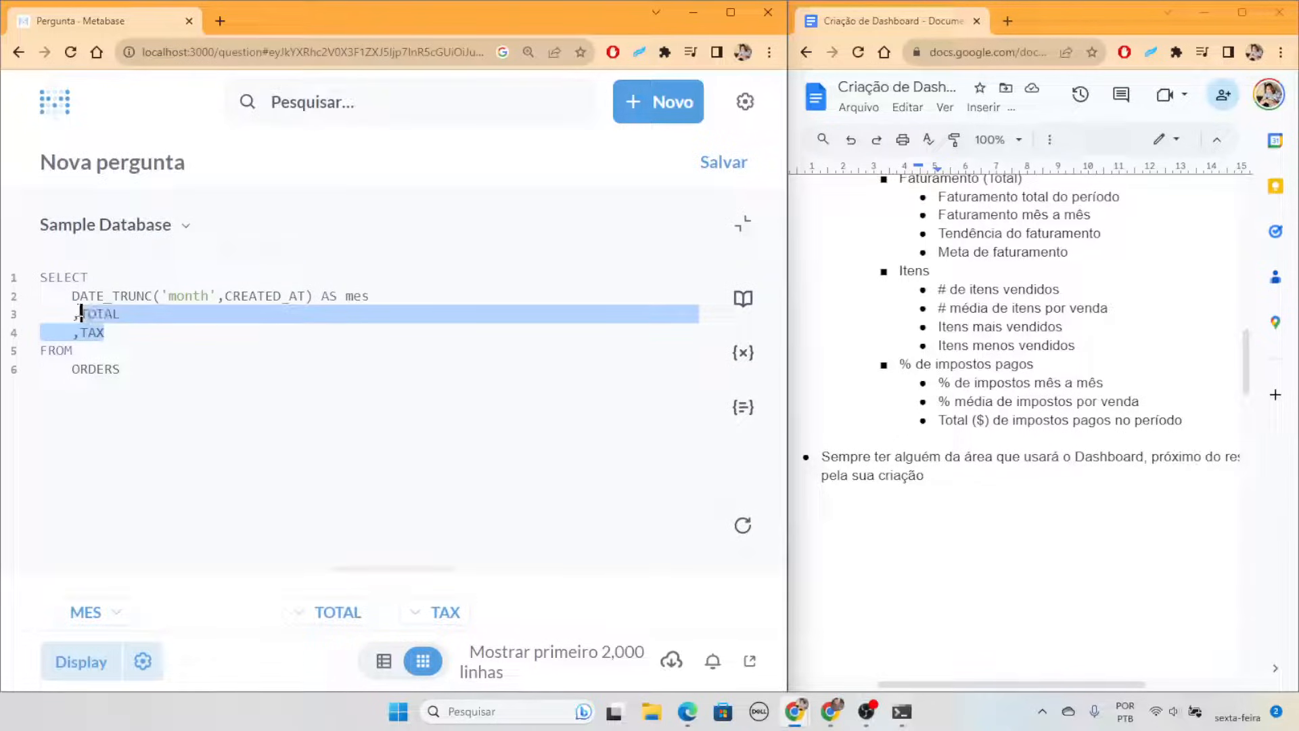
text(TAX/T)
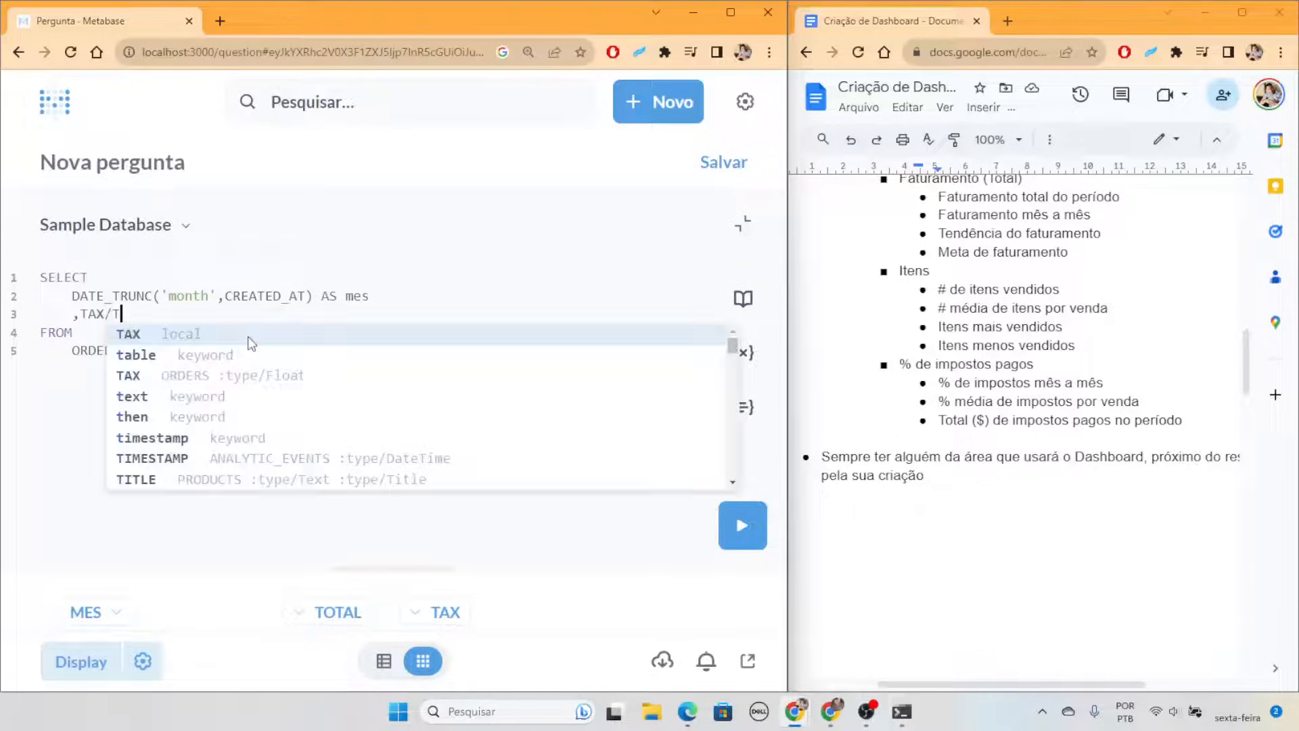
text(OTAL AS )
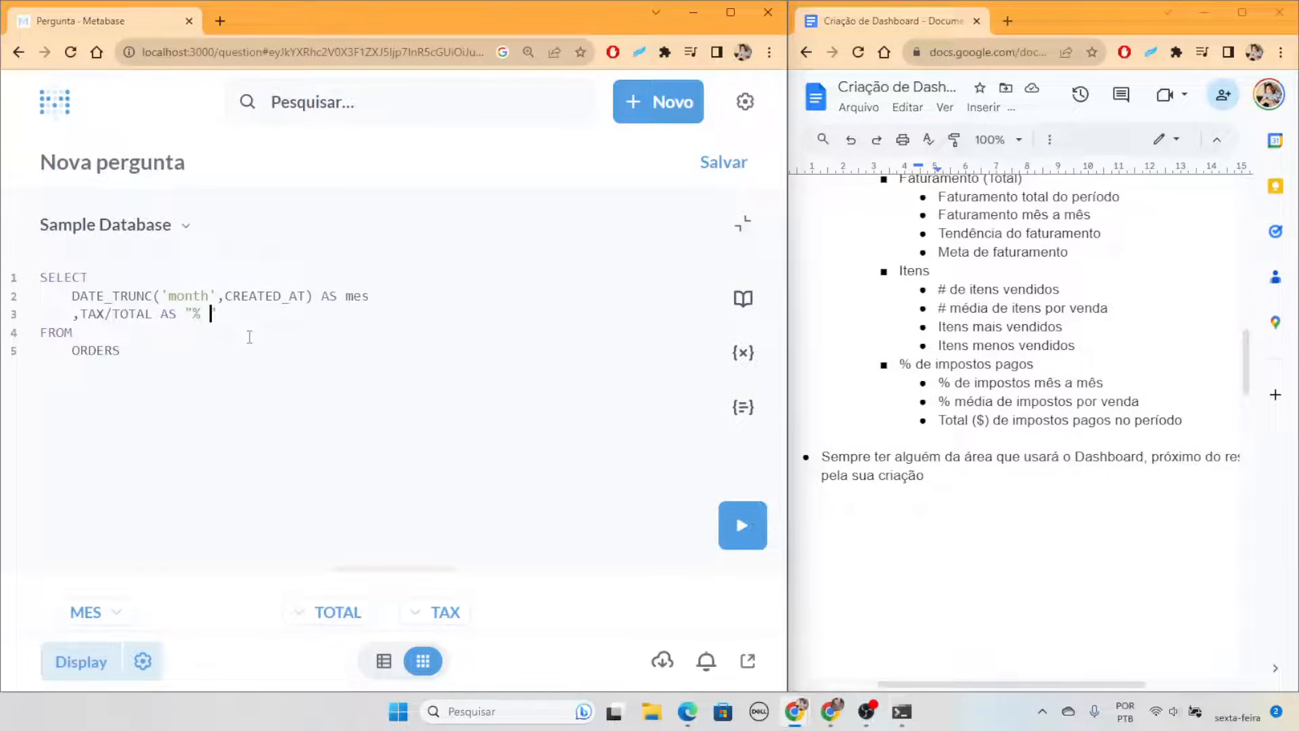
text("% de impostos)
key(ctrl+Return)
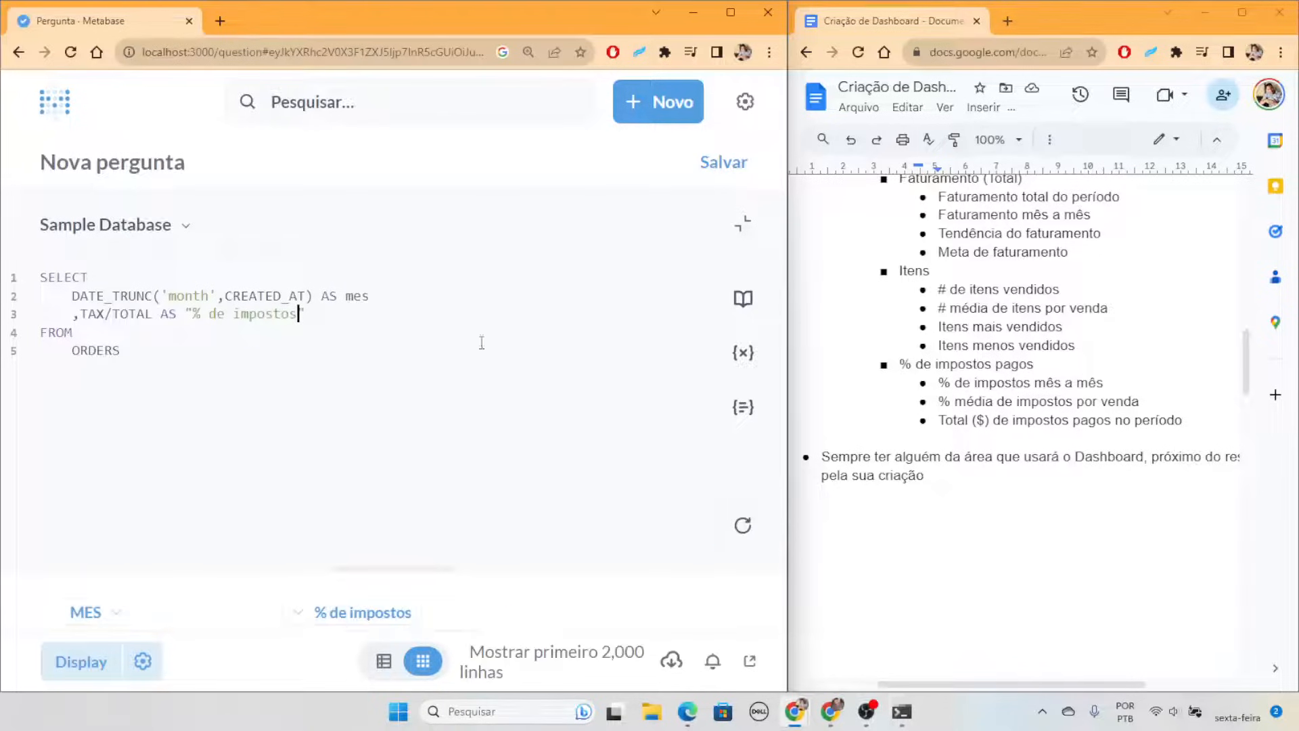
click(744, 225)
scroll(432, 415, down, 12)
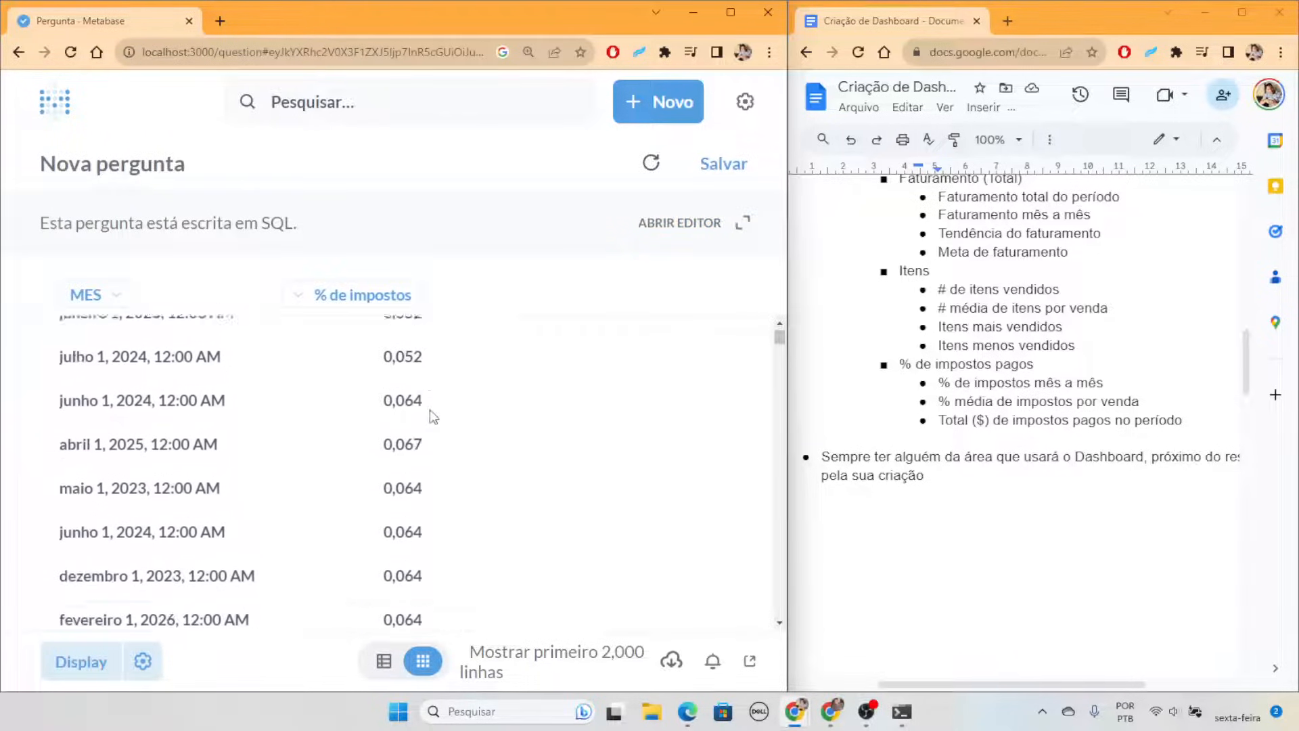
scroll(446, 497, down, 10)
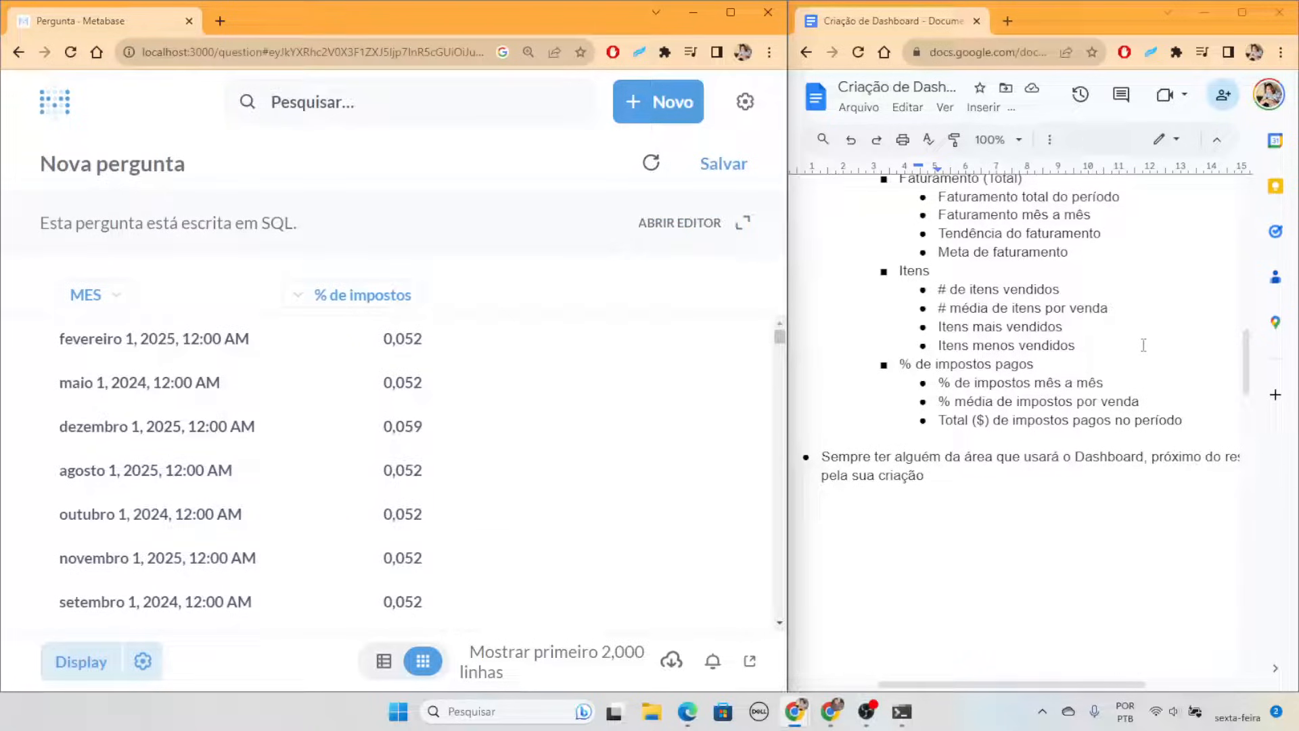
In the planning document, insert "média" before the item "% de impostos mês a mês"
drag(1131, 385, 947, 385)
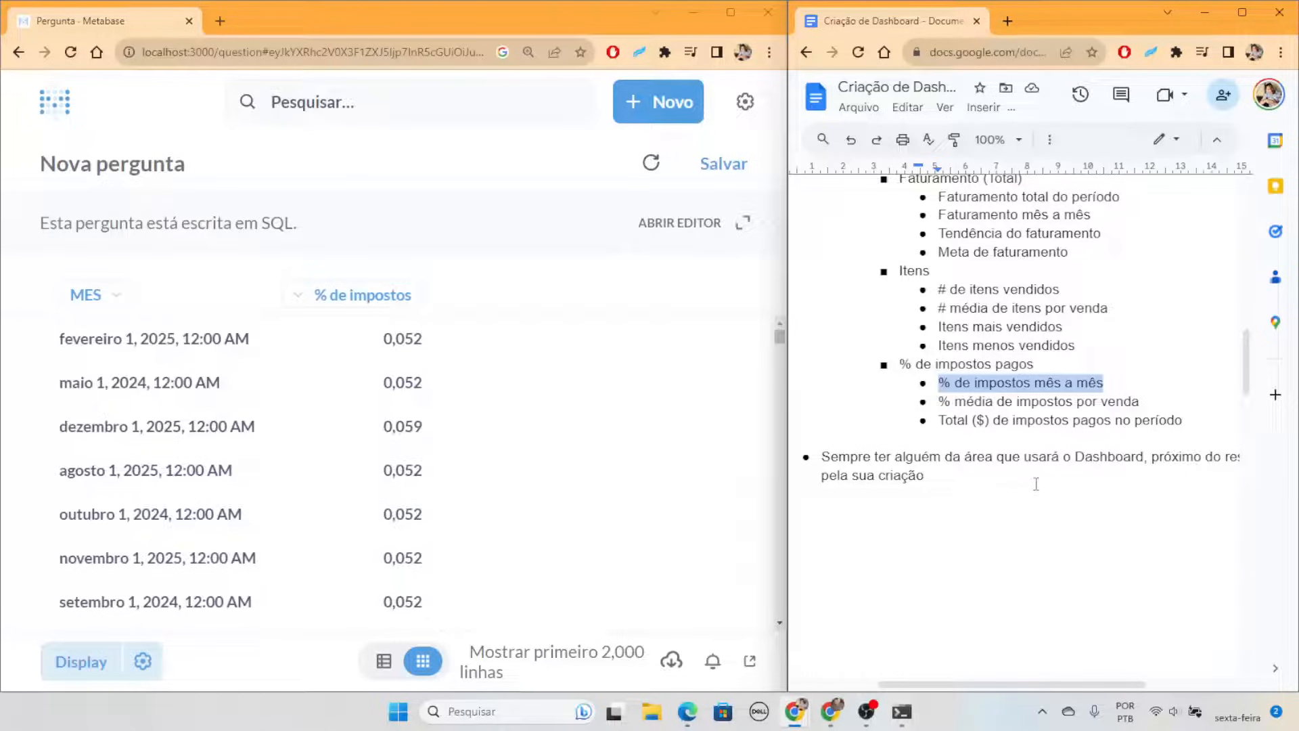
click(942, 384)
text(média)
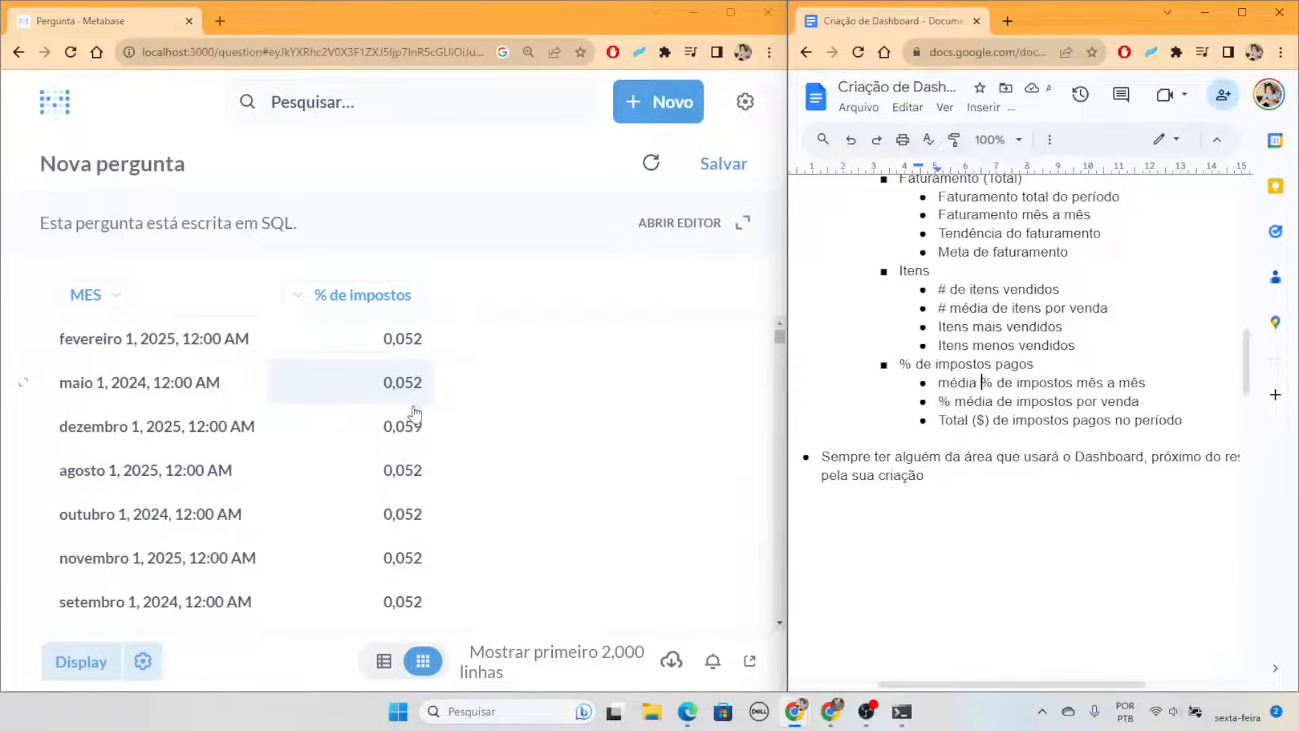
Wrap TAX/TOTAL in AVG(), add GROUP BY mes, run the query, and look through the monthly results
scroll(420, 467, down, 5)
scroll(426, 535, up, 5)
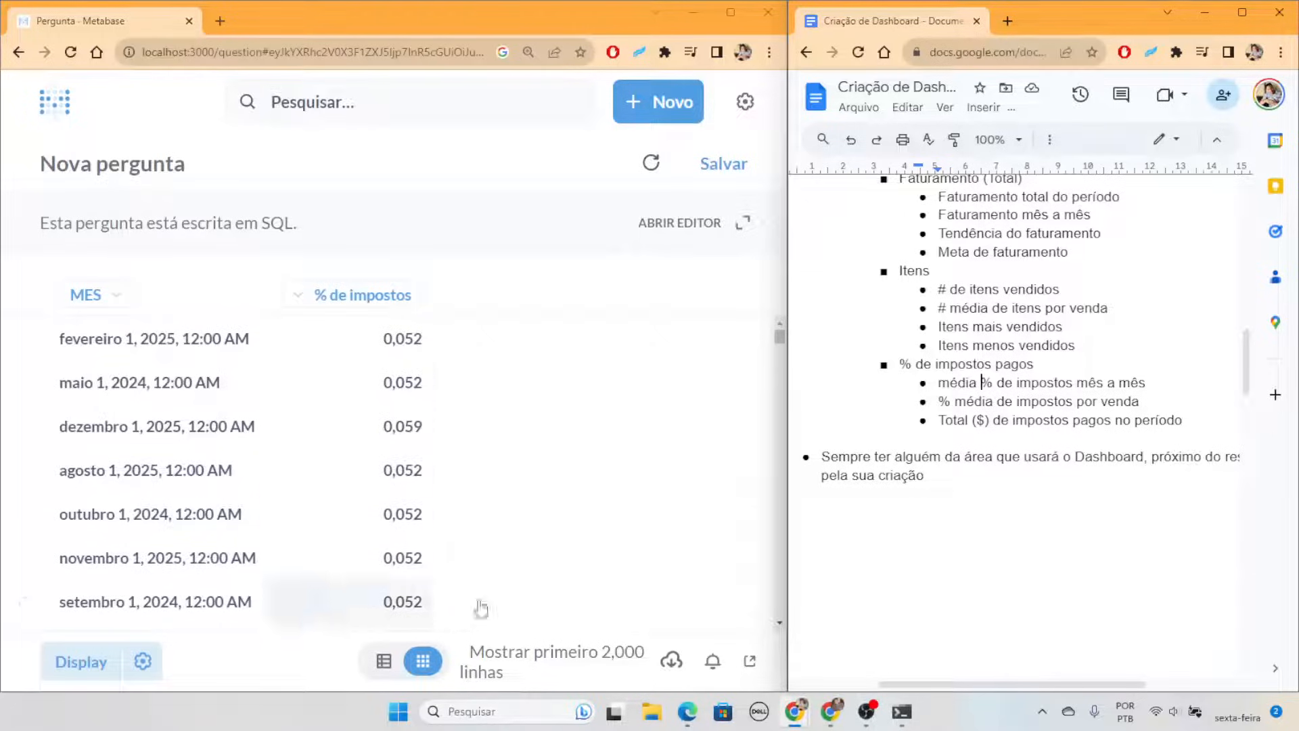
click(699, 226)
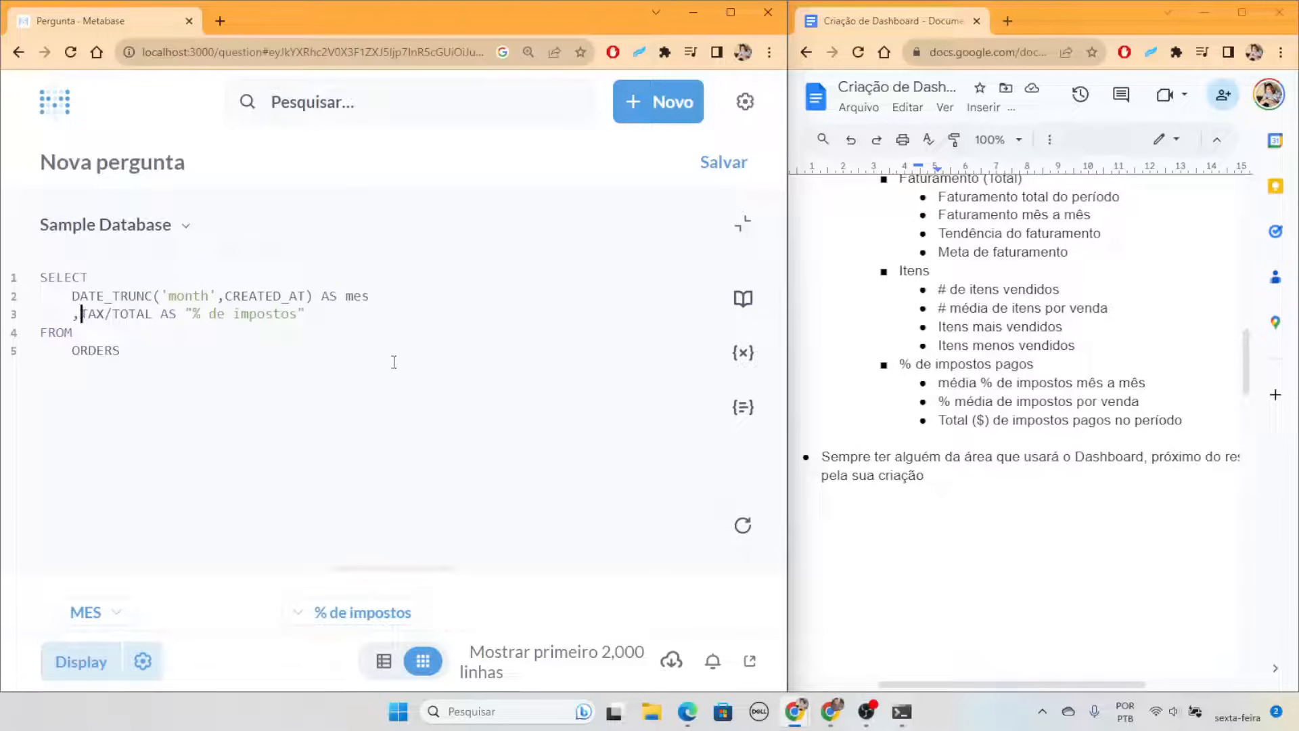
text(AVG()
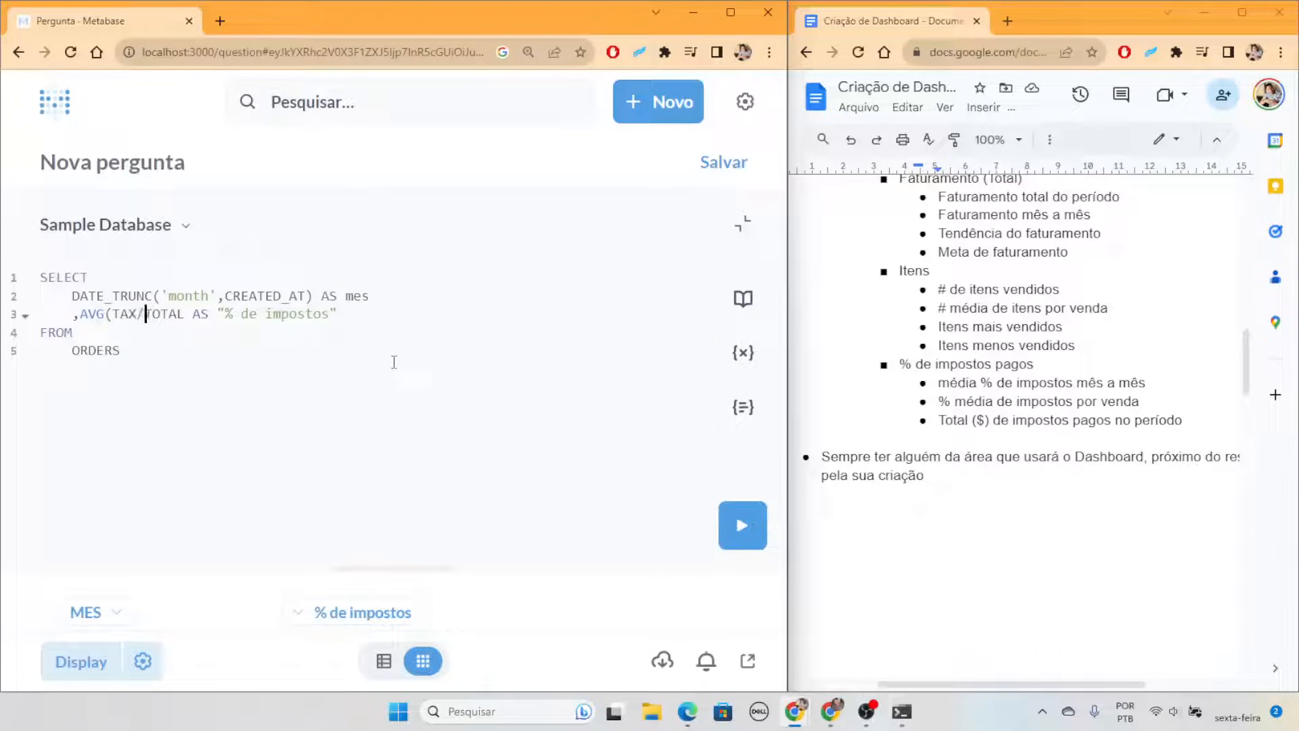
text())
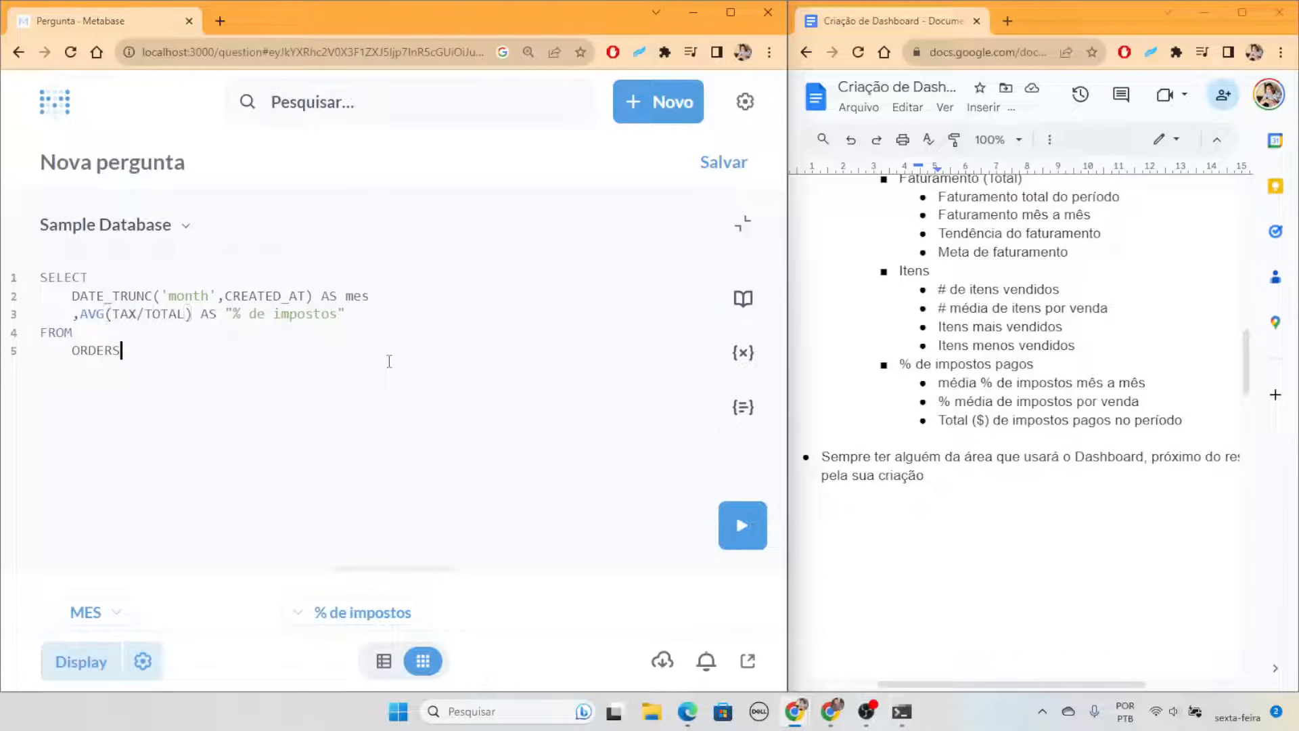
text(GROUP BY)
text(mes)
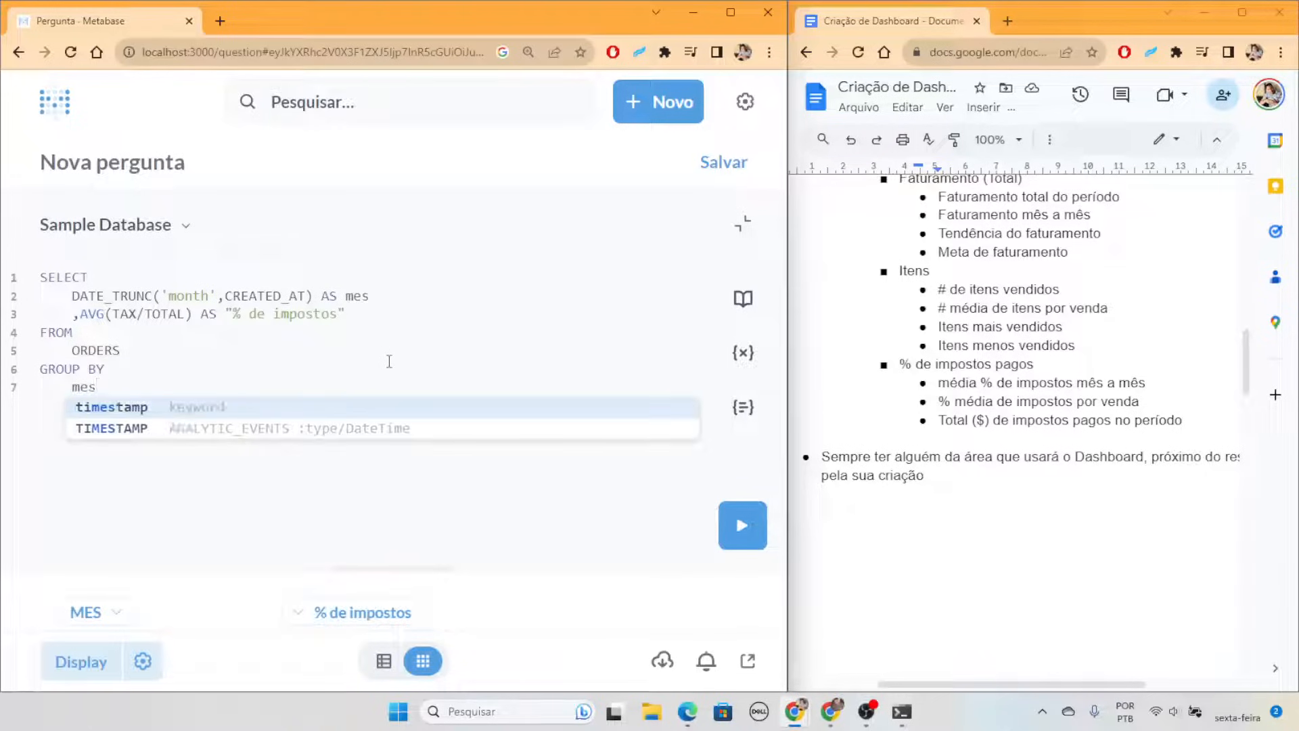
click(744, 226)
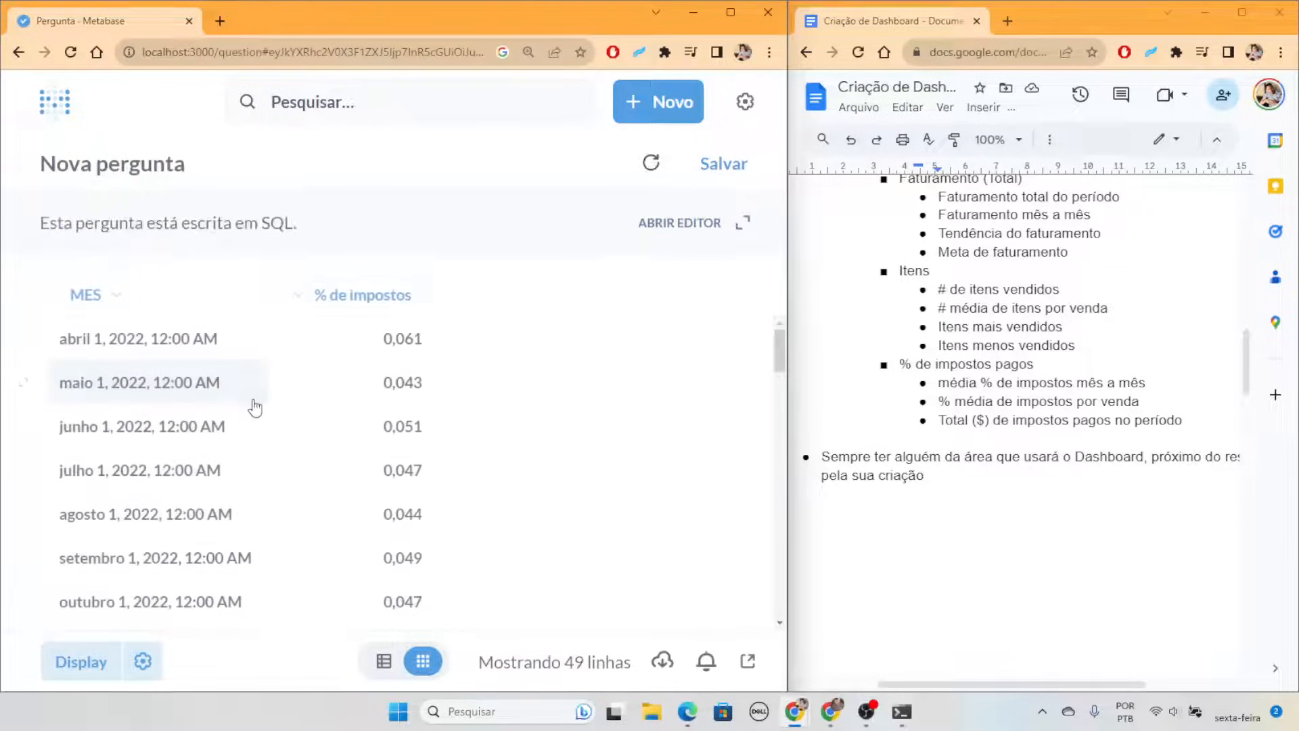
scroll(233, 406, down, 10)
scroll(226, 455, up, 10)
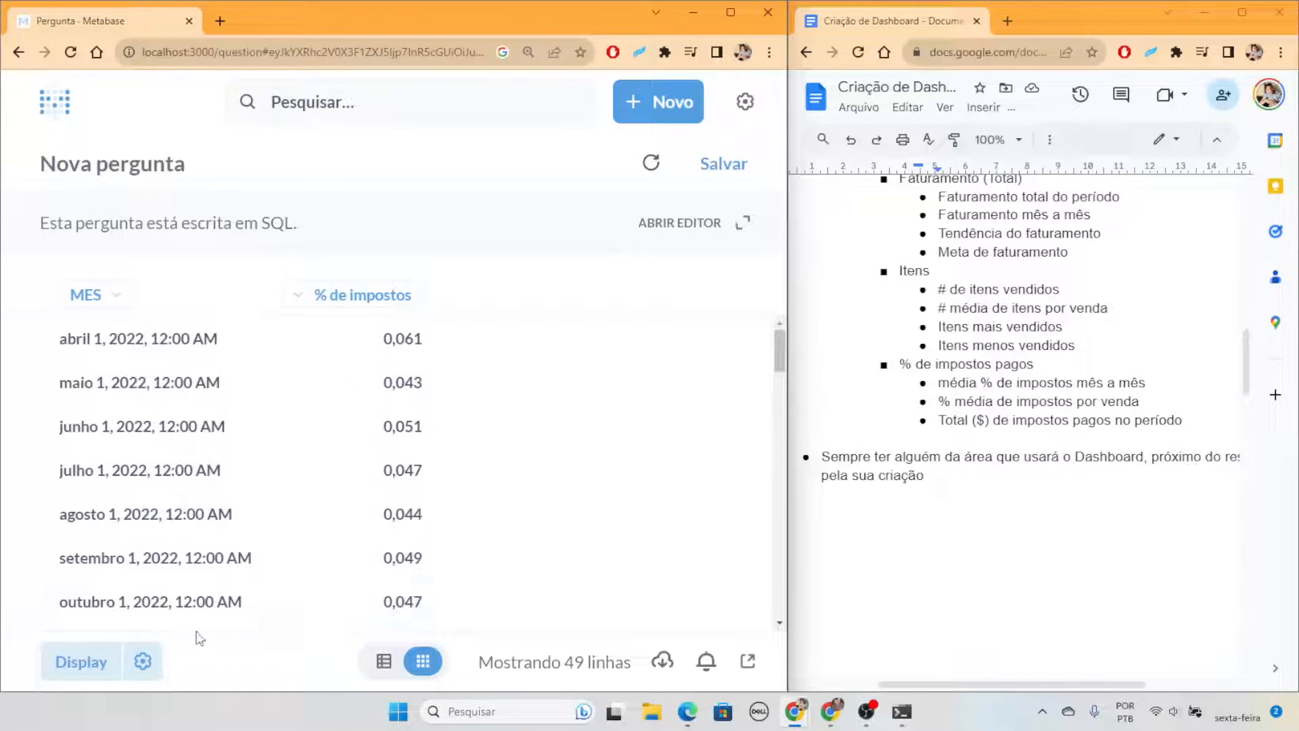
Set the number style of the "% de impostos" column to Porcentual and look through the formatted table
click(142, 661)
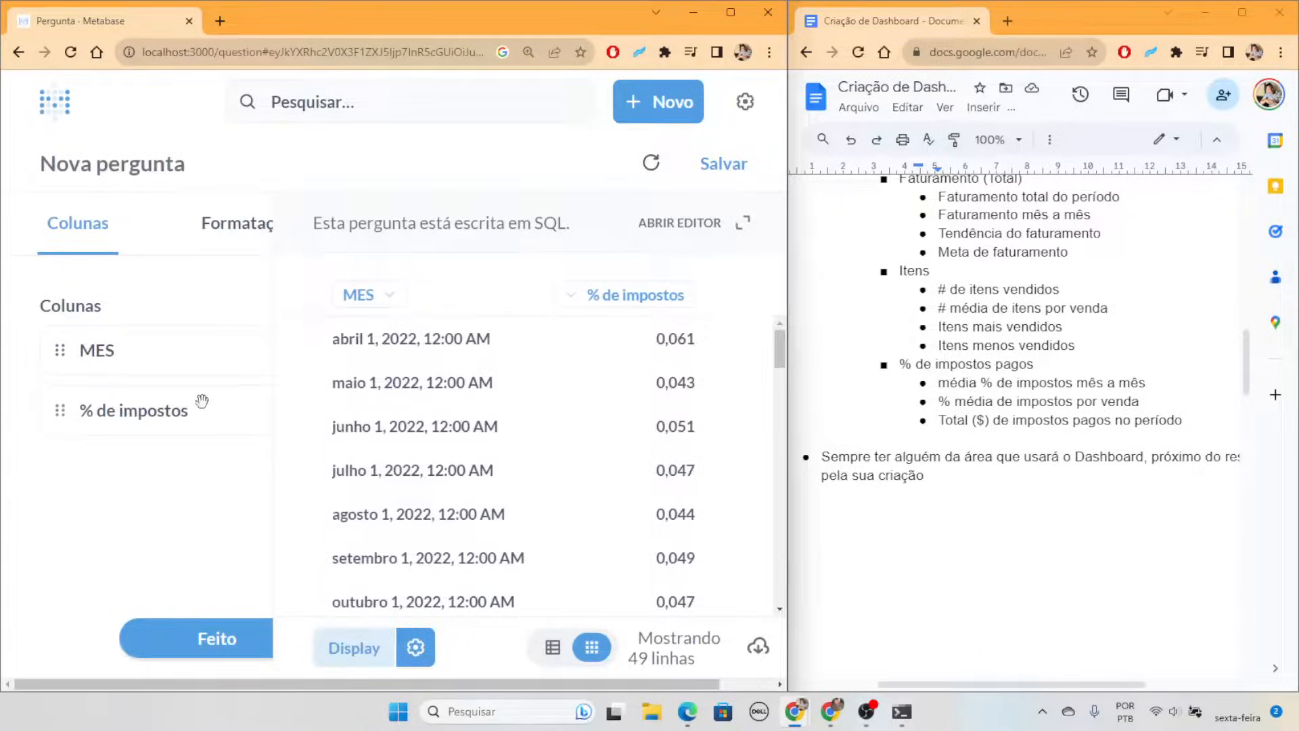
scroll(226, 429, right, 1)
key(ctrl+minus)
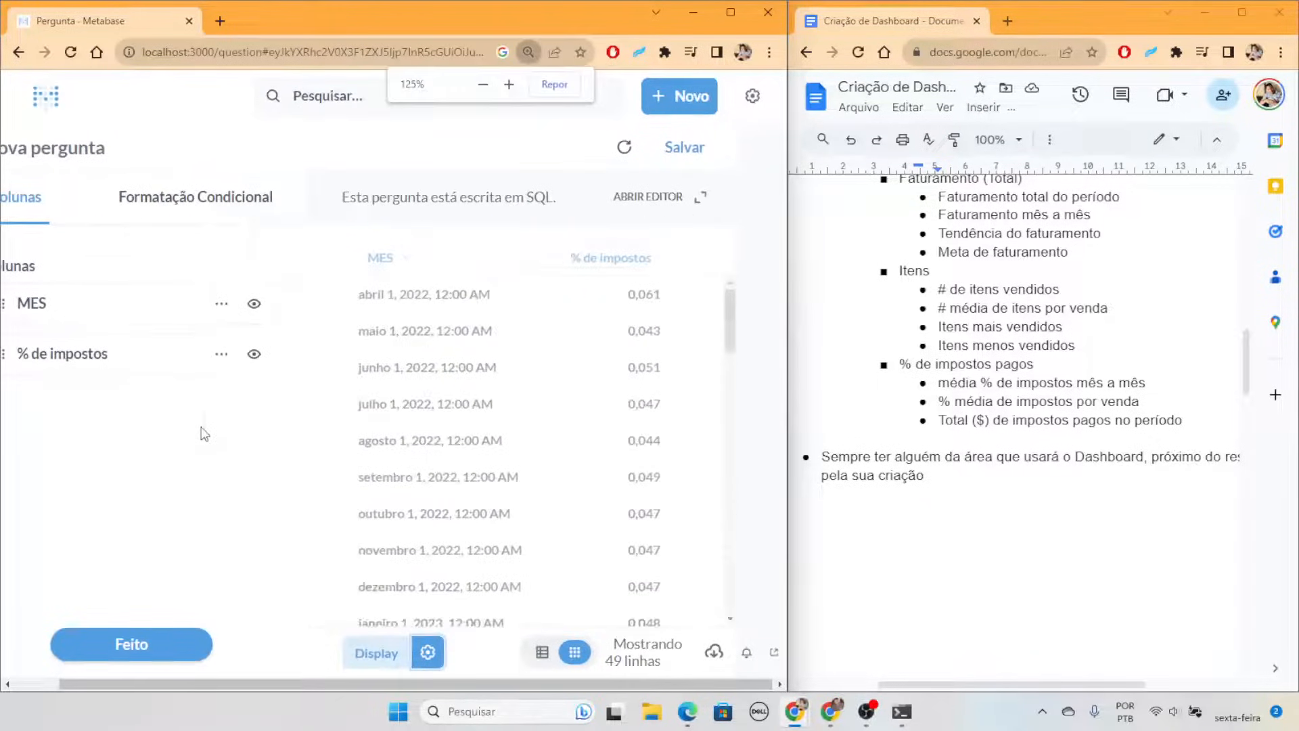
scroll(232, 420, left, 1)
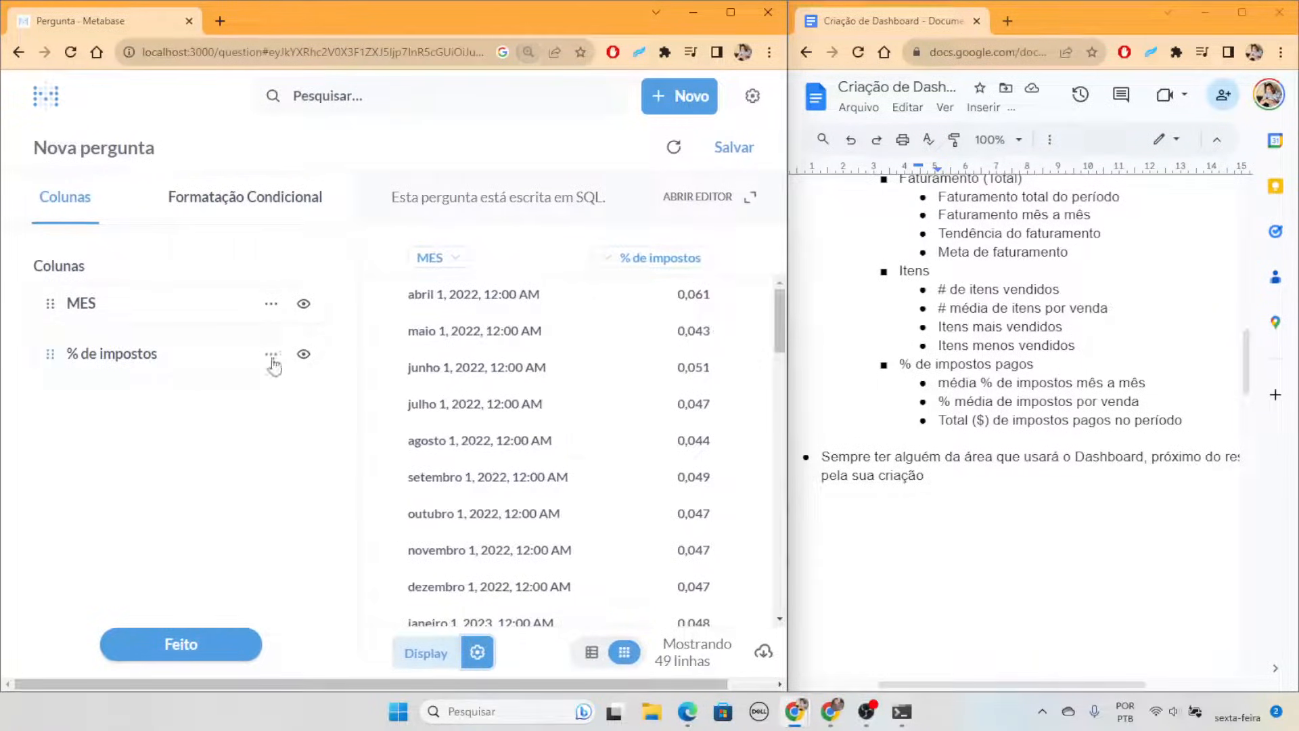
click(272, 356)
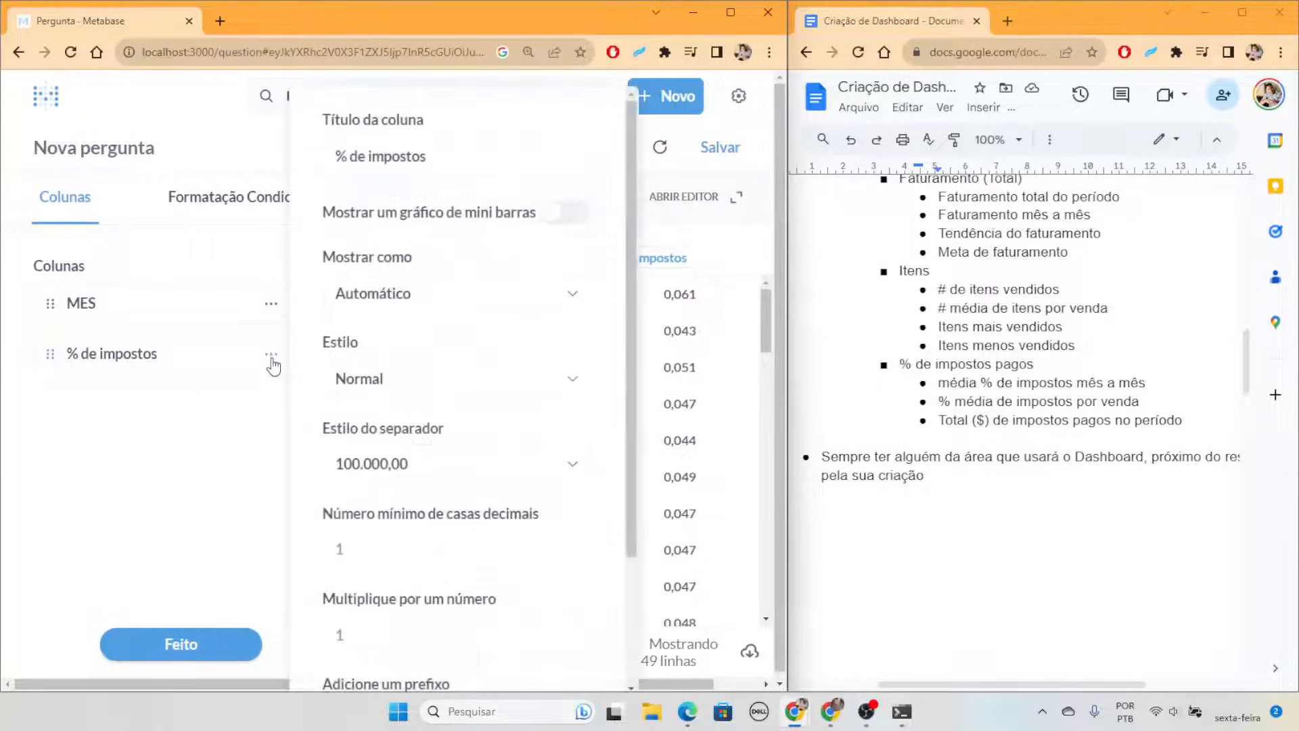
click(405, 298)
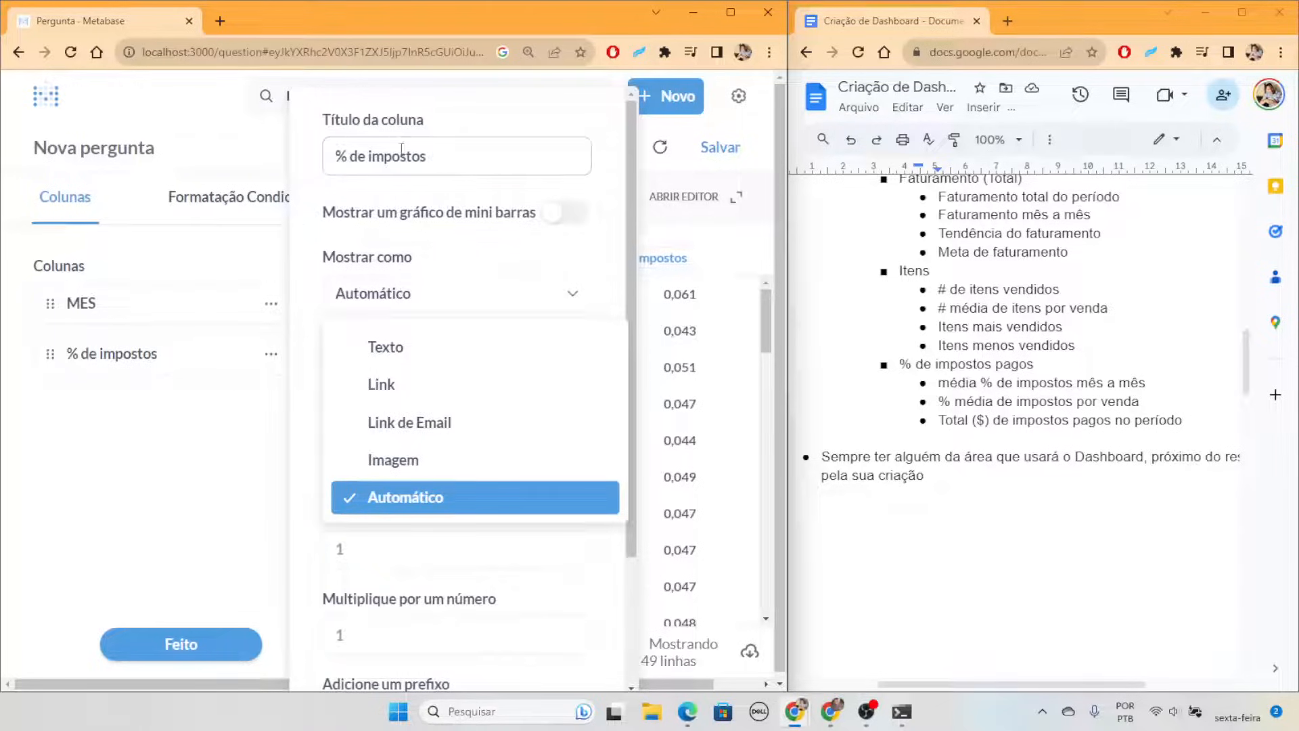
click(435, 166)
click(411, 386)
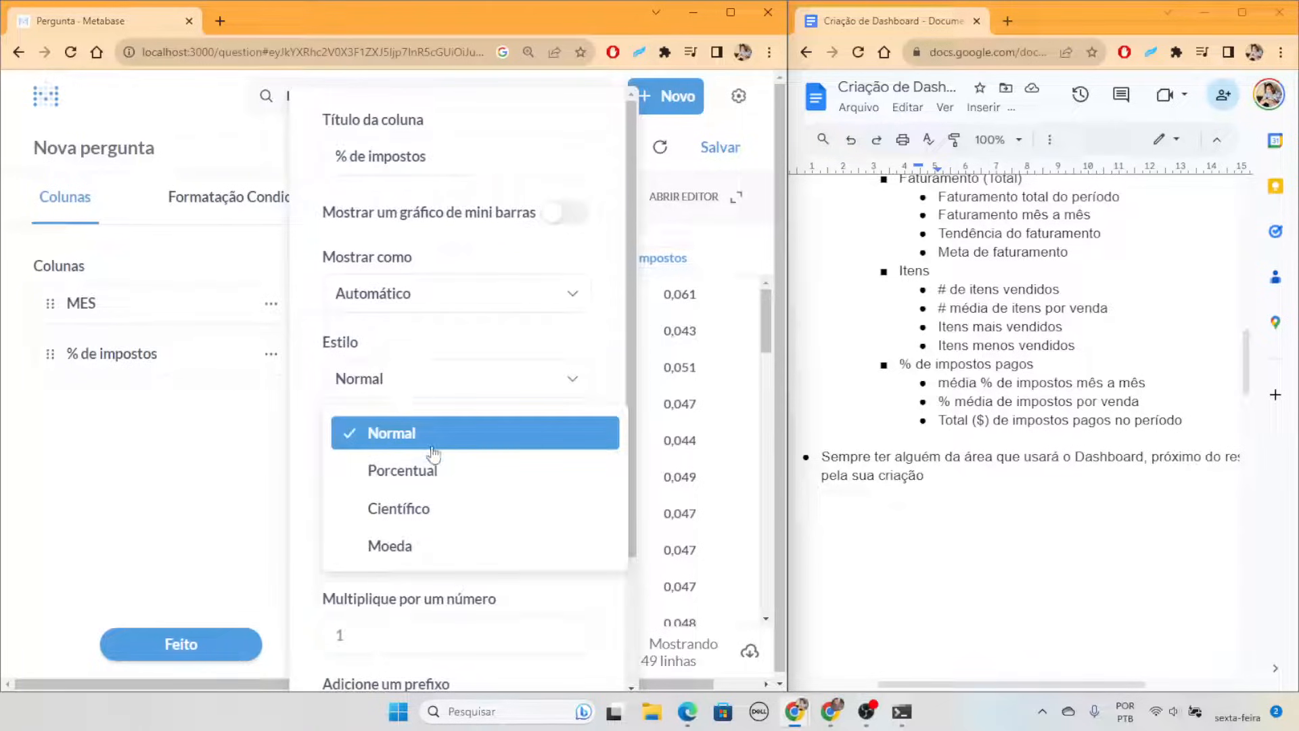
click(426, 474)
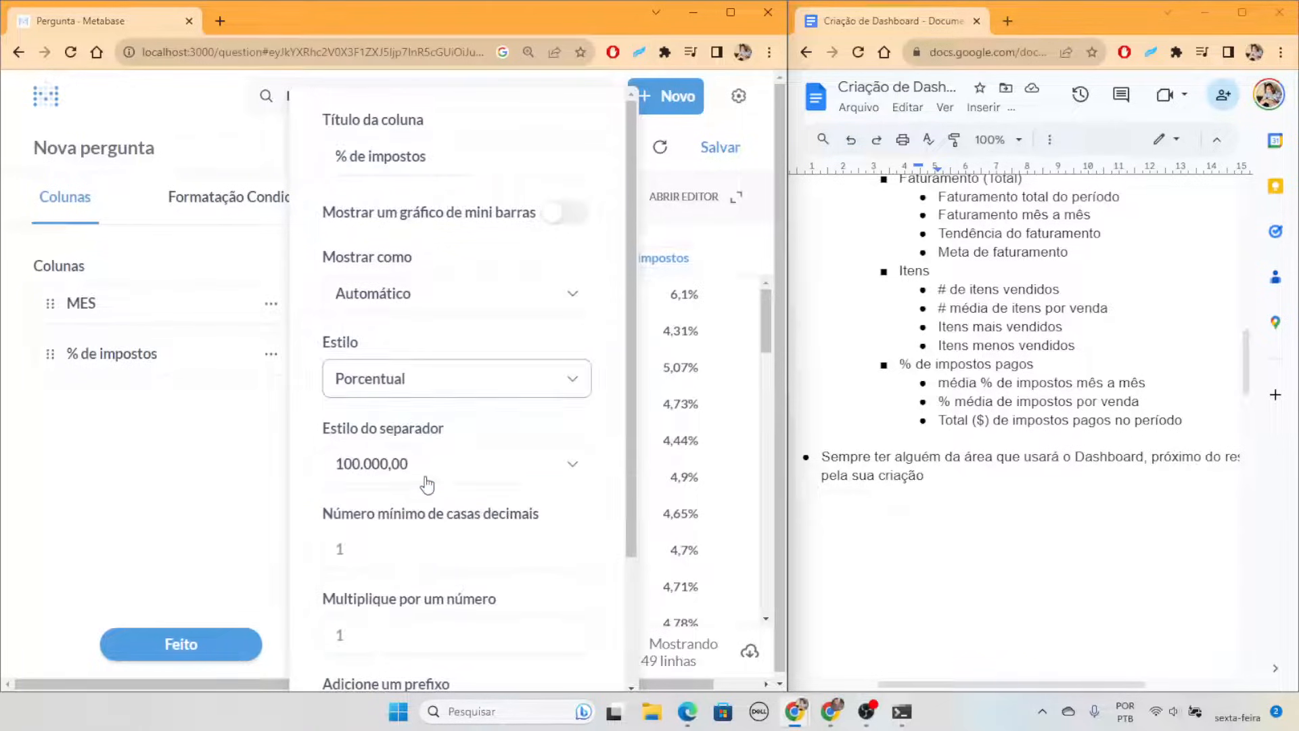
click(223, 562)
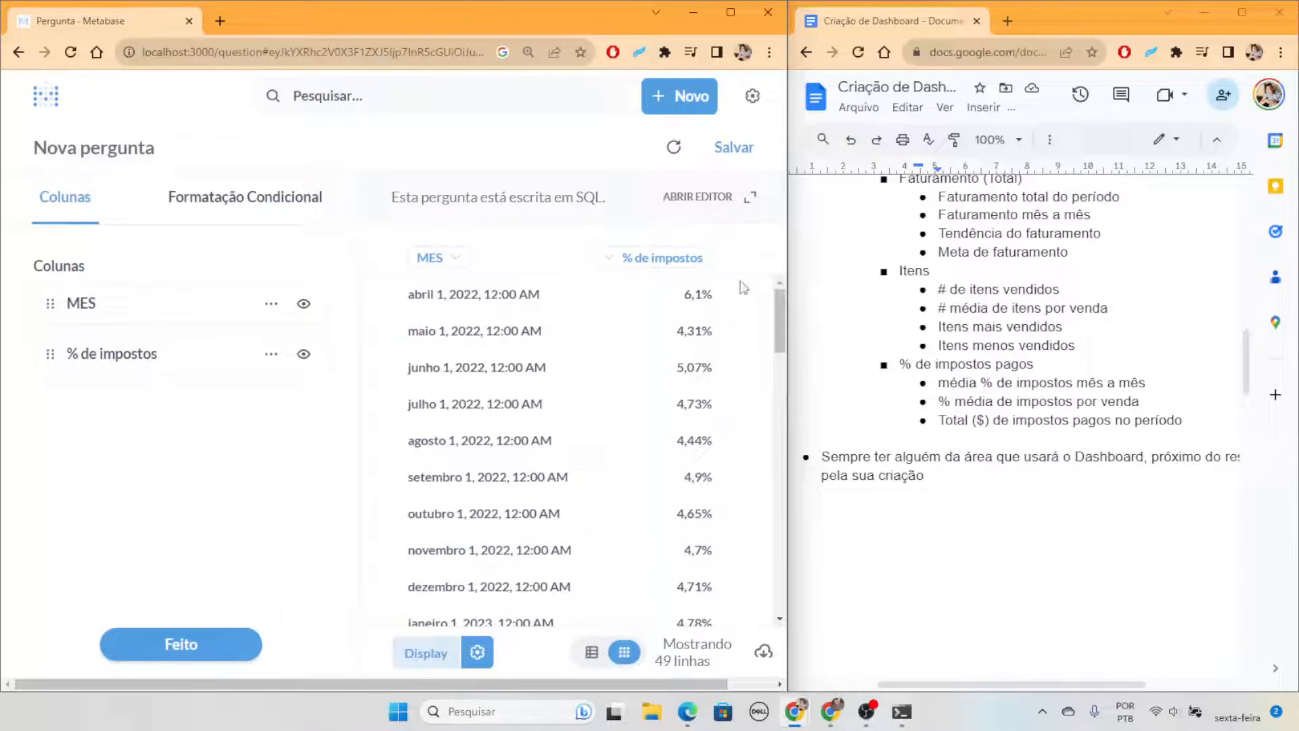
scroll(664, 477, down, 8)
scroll(518, 551, up, 8)
Display the monthly tax percentages as a line chart, then change the visualization to a bar chart (Barra)
click(426, 653)
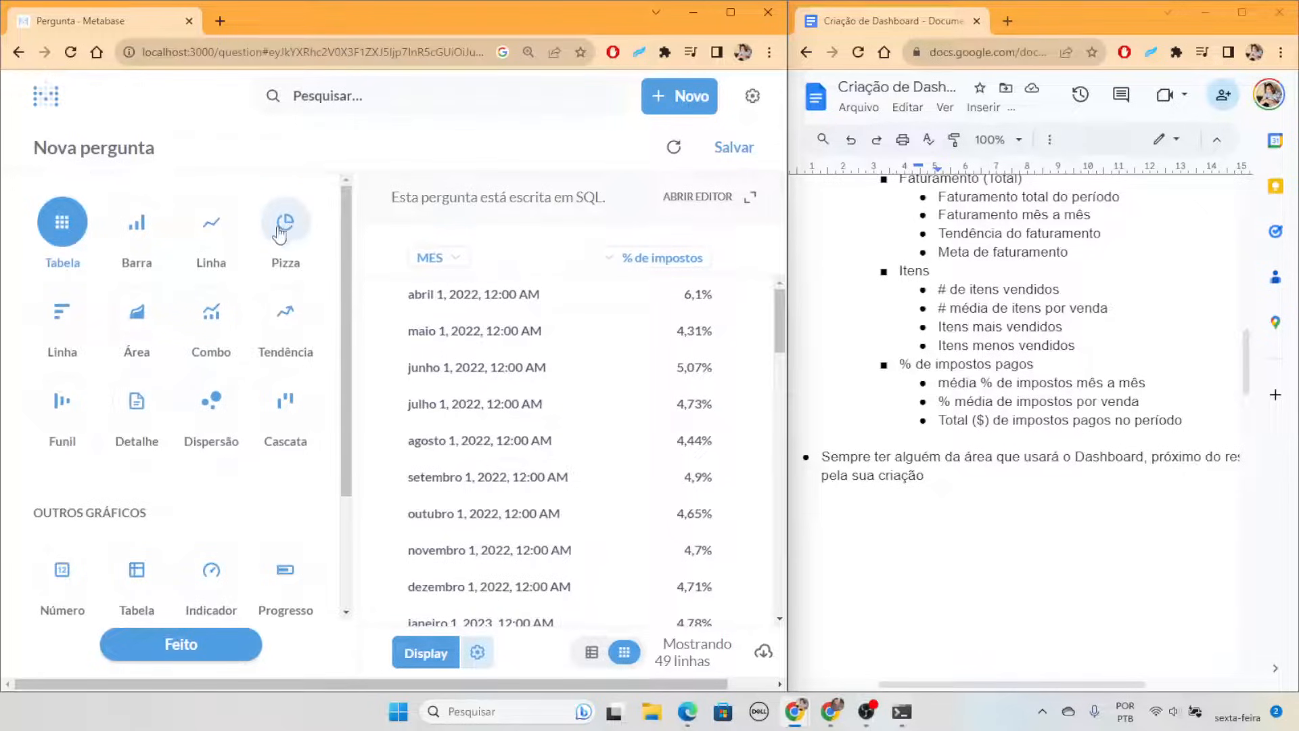
click(219, 237)
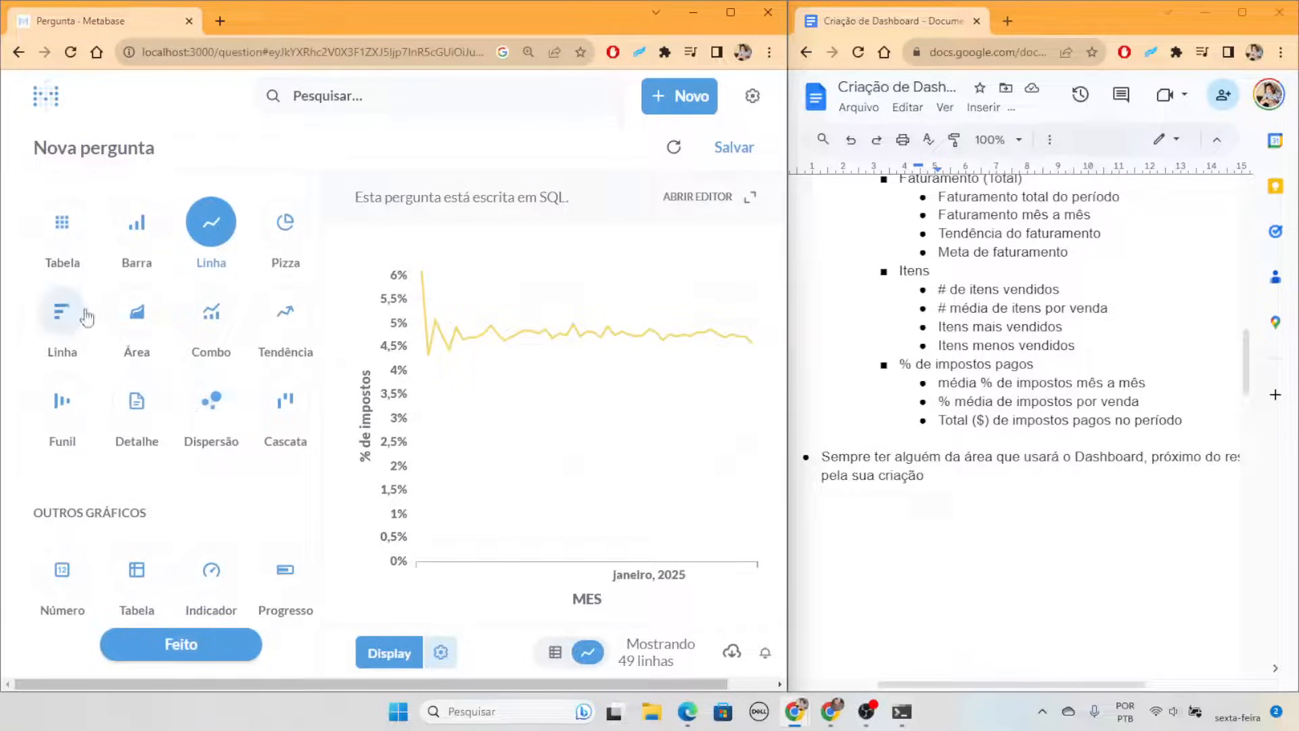
click(140, 224)
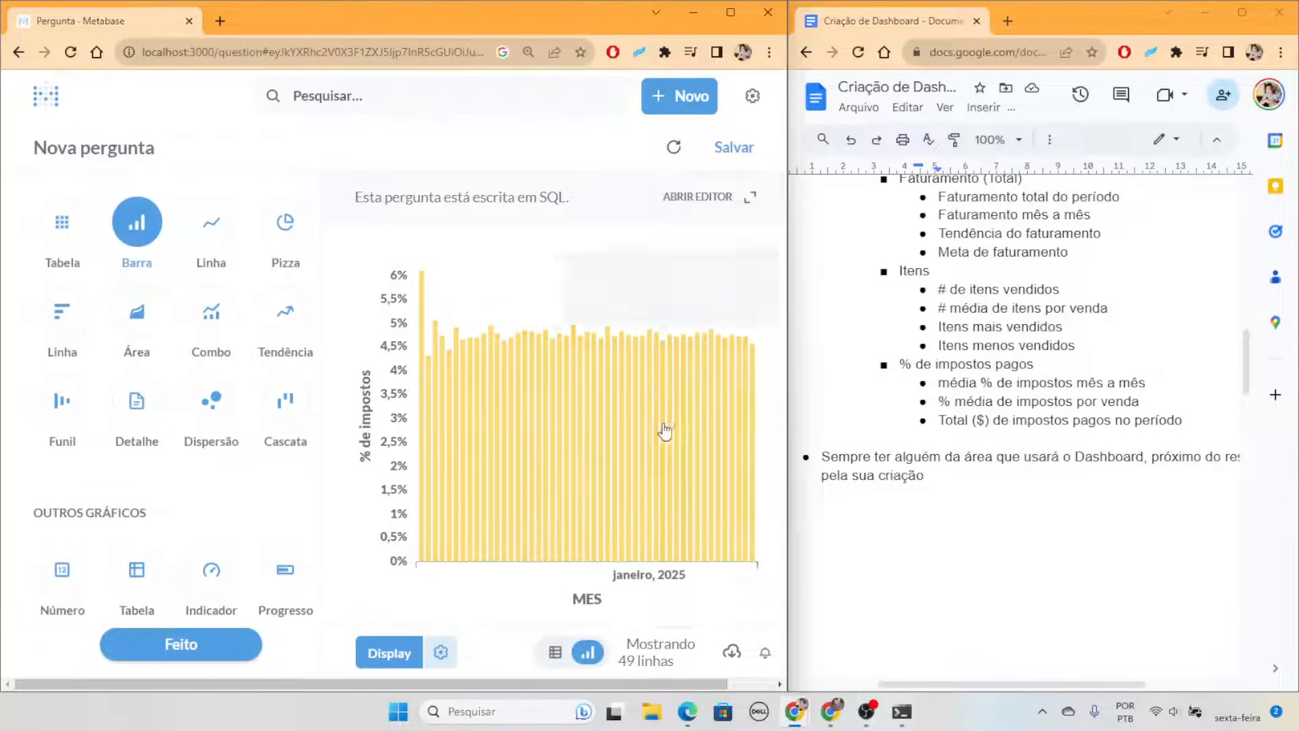
Review the SQL behind the bar chart and close the visualization options
click(708, 197)
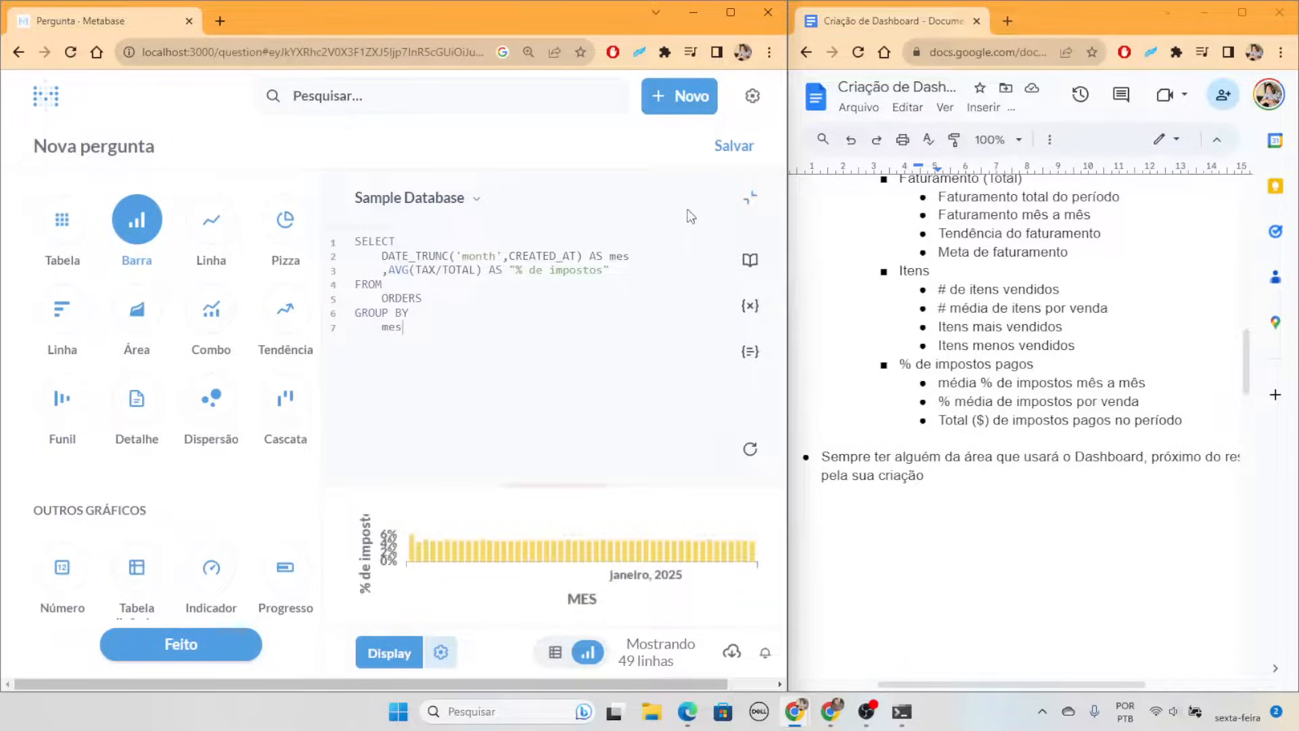
click(745, 202)
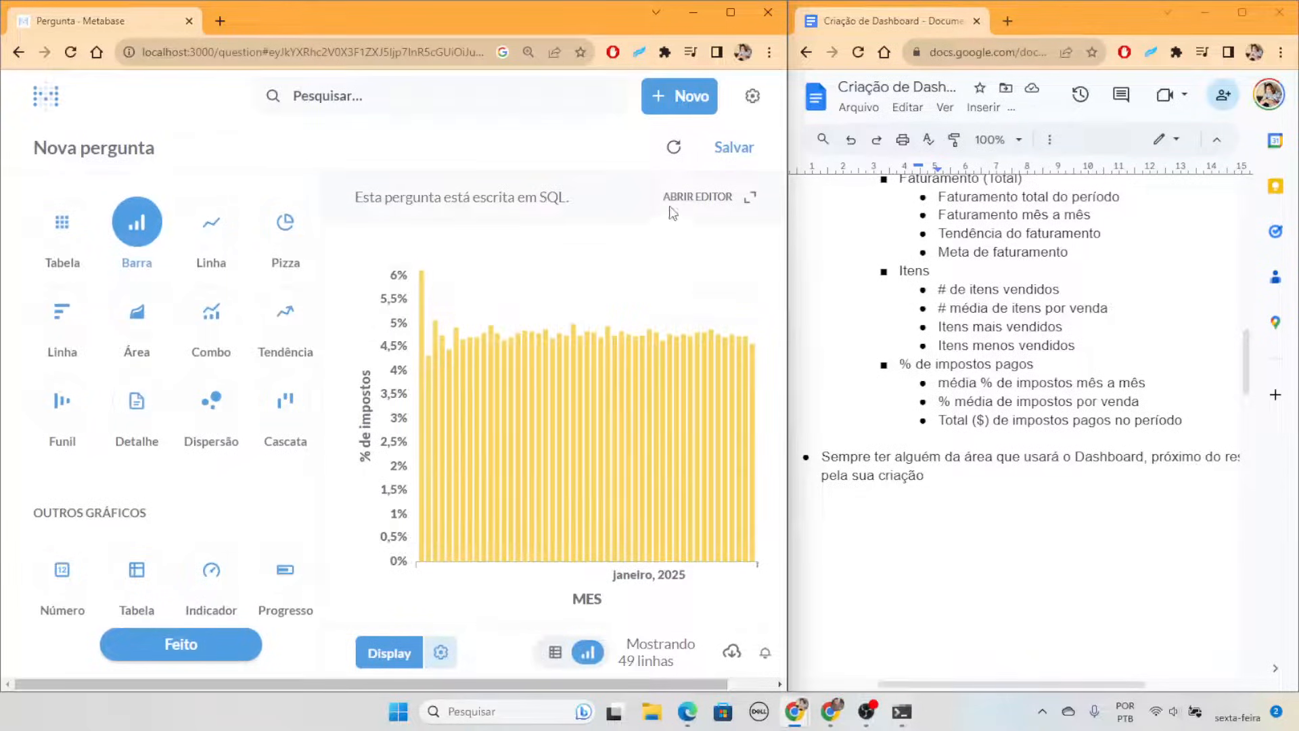
click(379, 667)
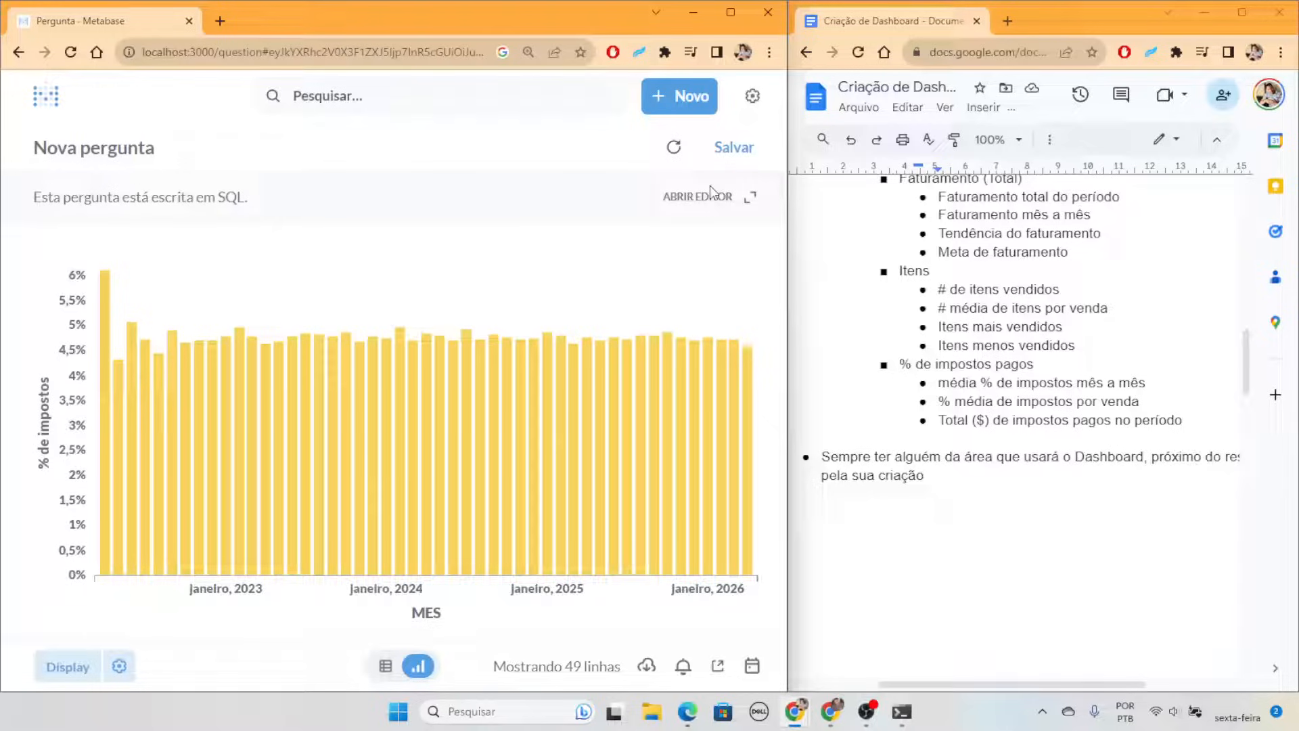
Add ORDER BY "% de impostos" DESC to the end of the SQL query and run it
click(726, 210)
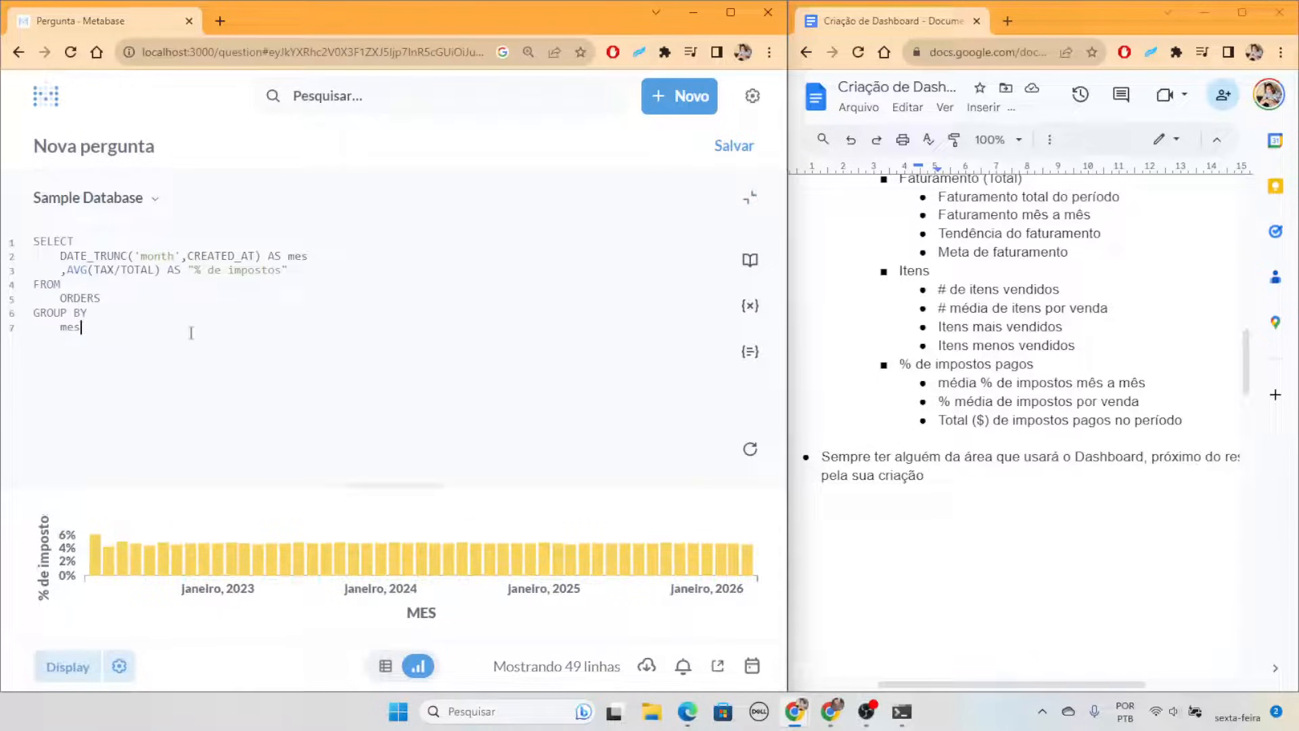
key(Return)
key(BackSpace)
text(ORDER B)
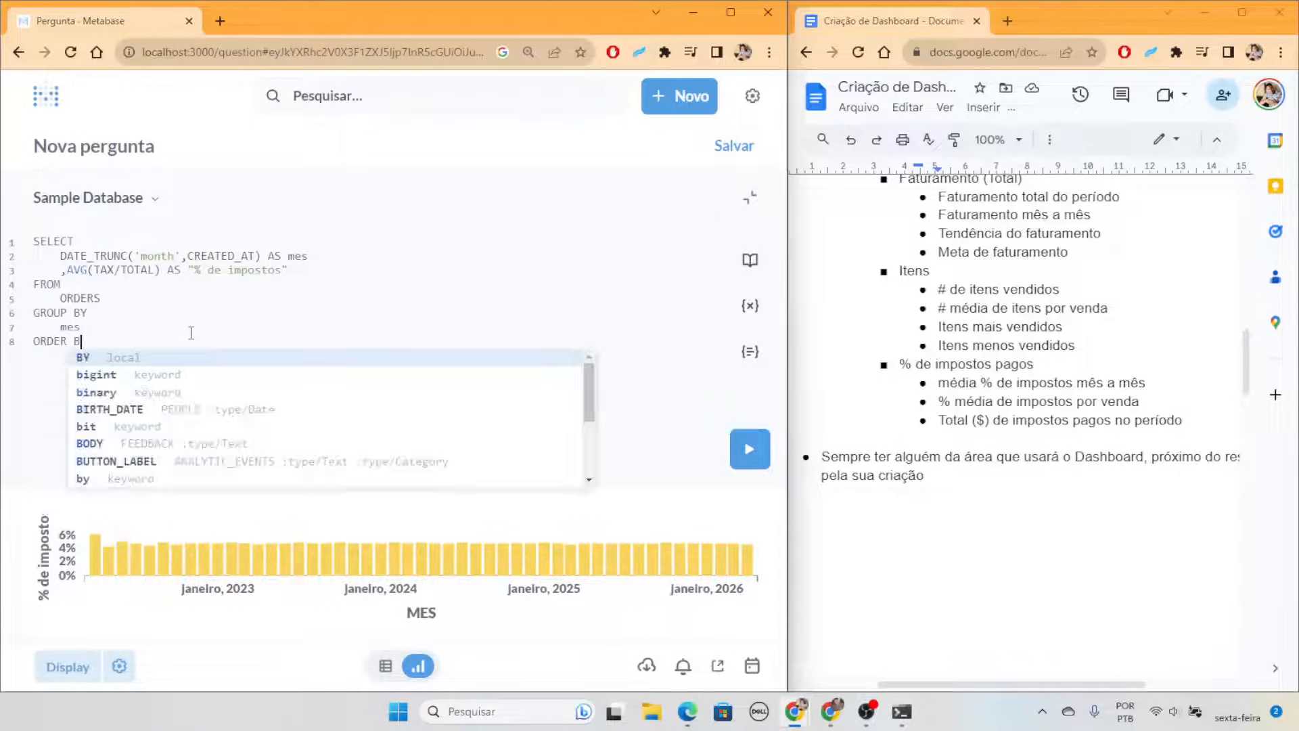
text(Y)
key(Return)
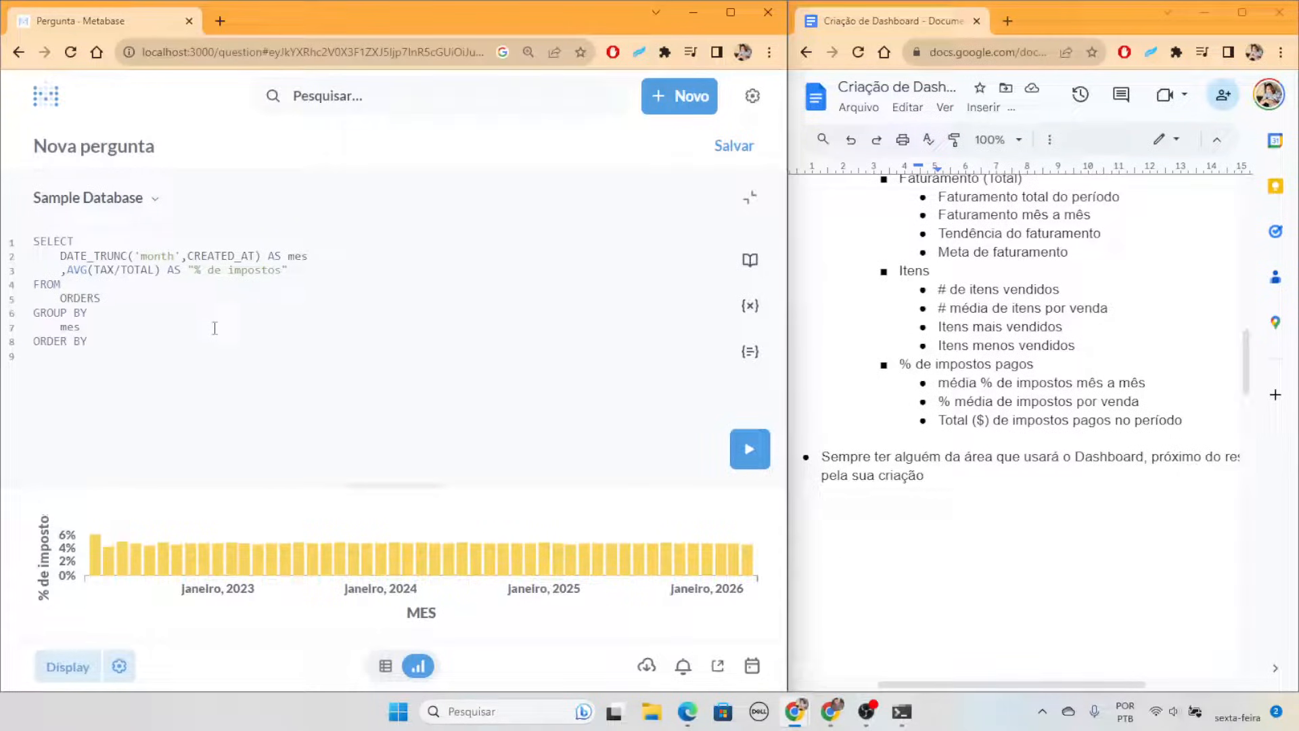
drag(304, 272, 193, 270)
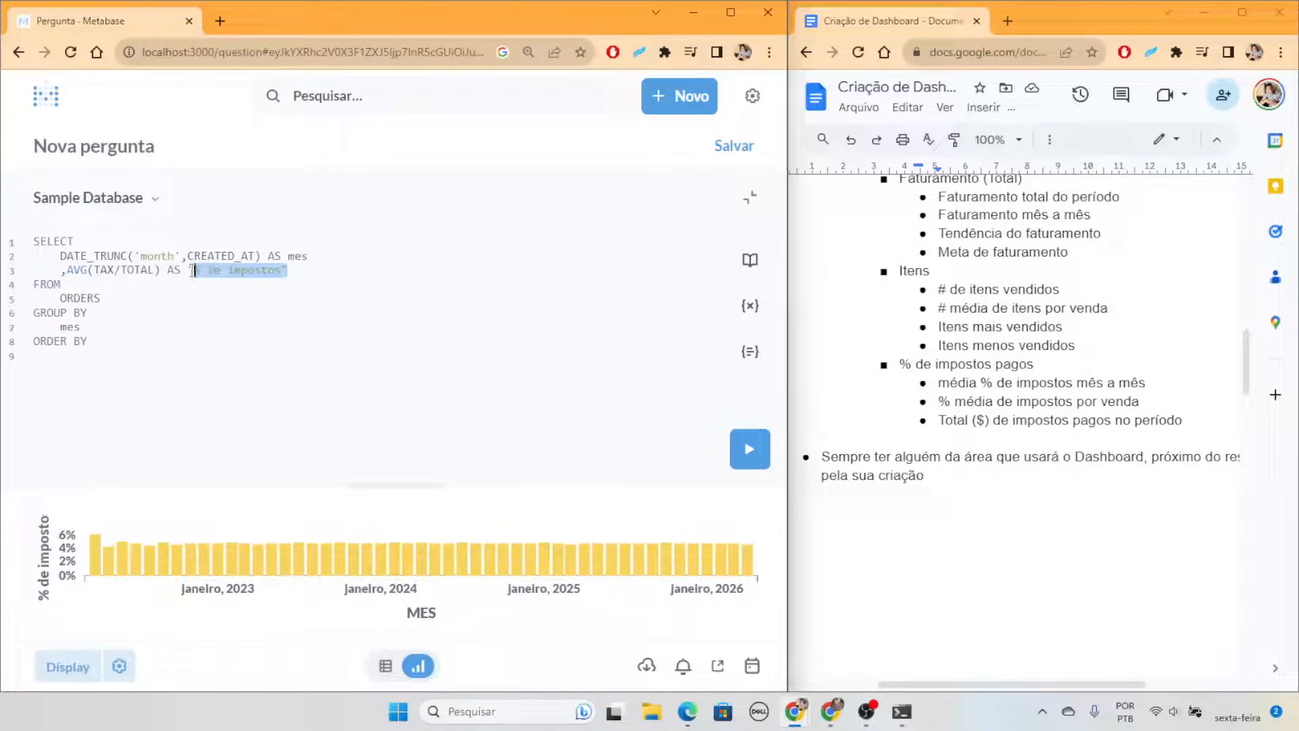
click(123, 360)
text("% de impostos")
text(DESC)
key(ctrl+Return)
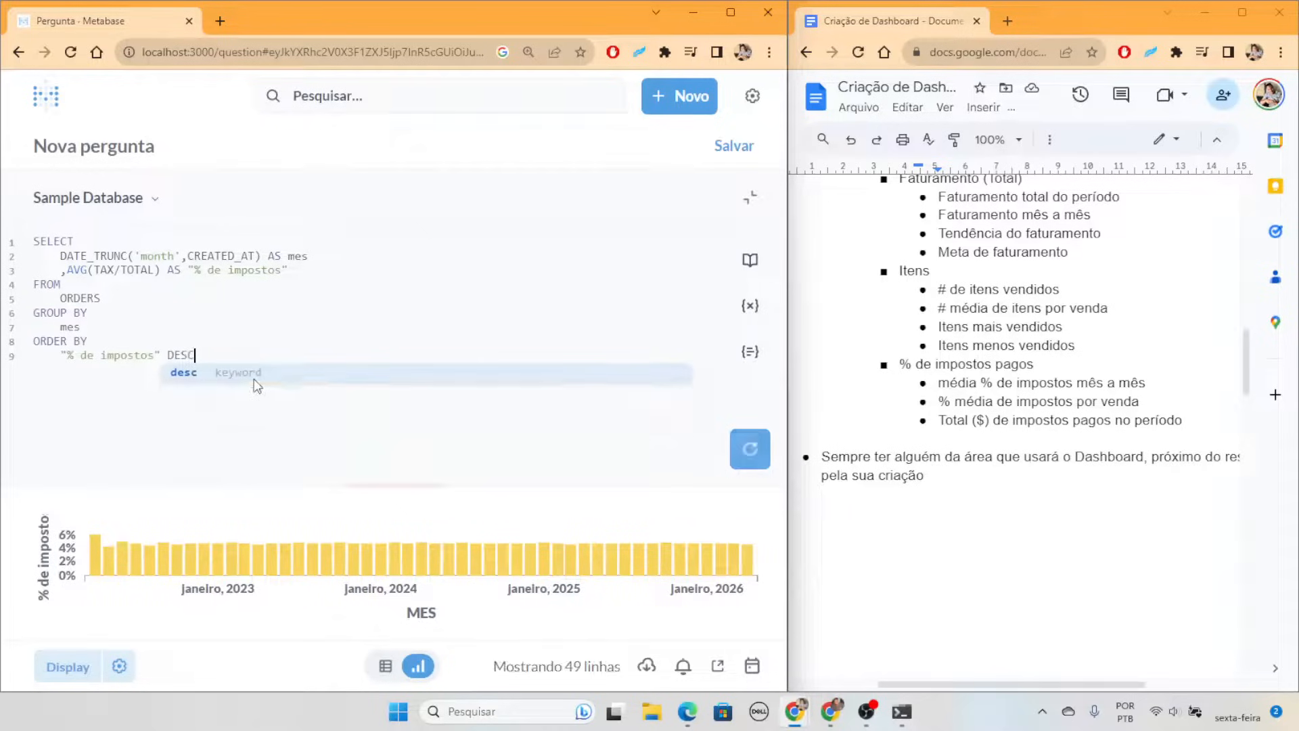
Look through the sorted results as a table and return to the bar chart with the SQL editor collapsed
click(386, 666)
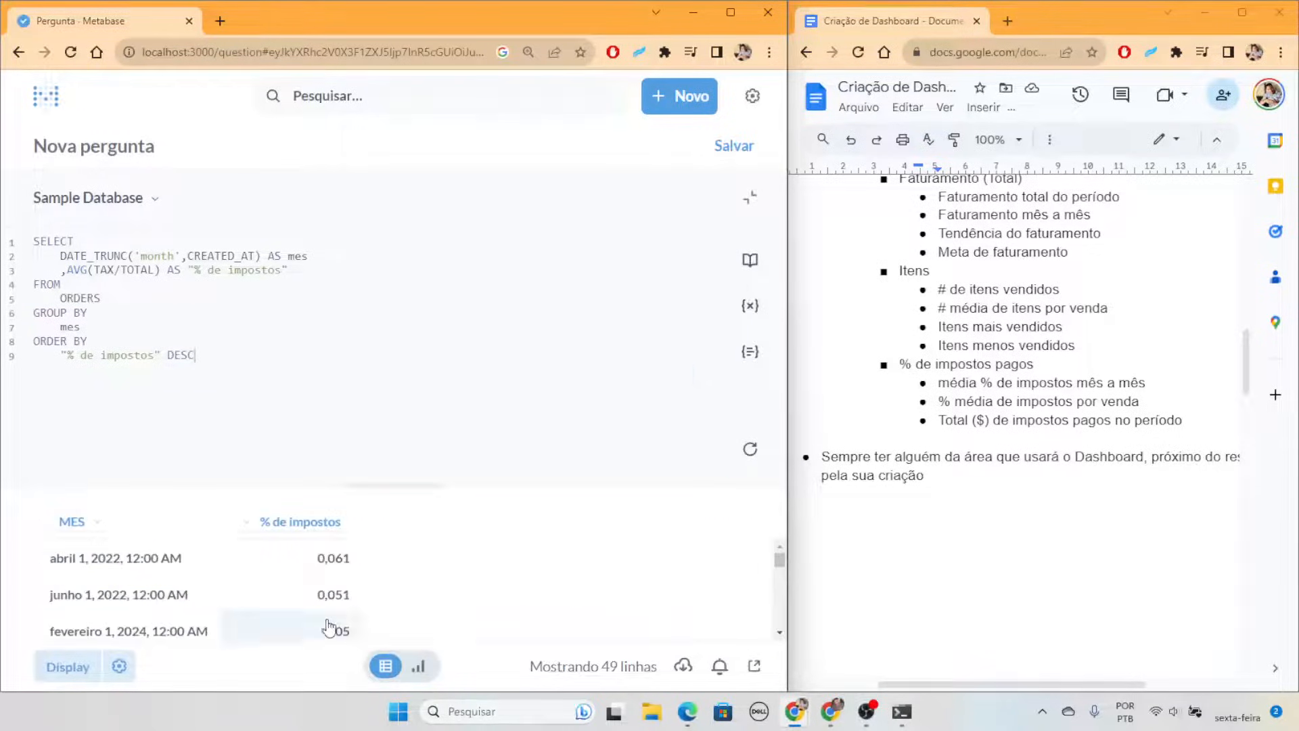
scroll(340, 605, down, 5)
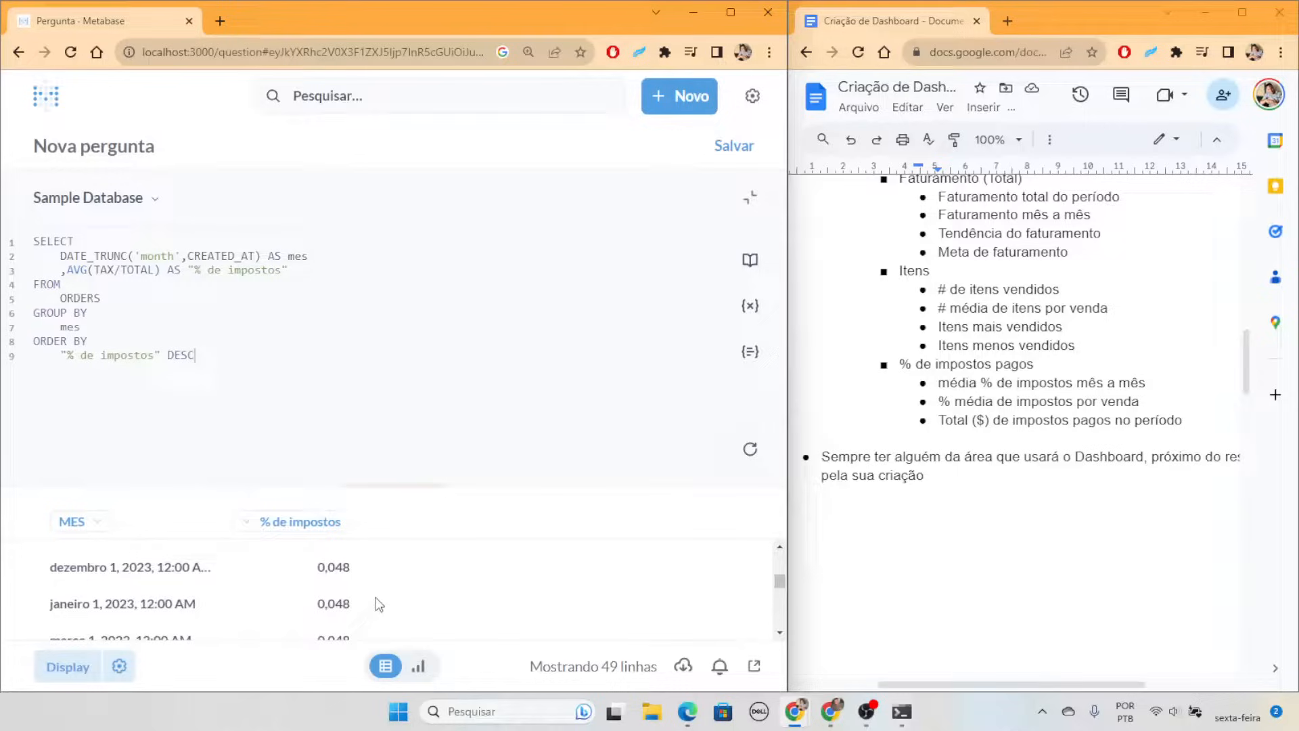
click(418, 666)
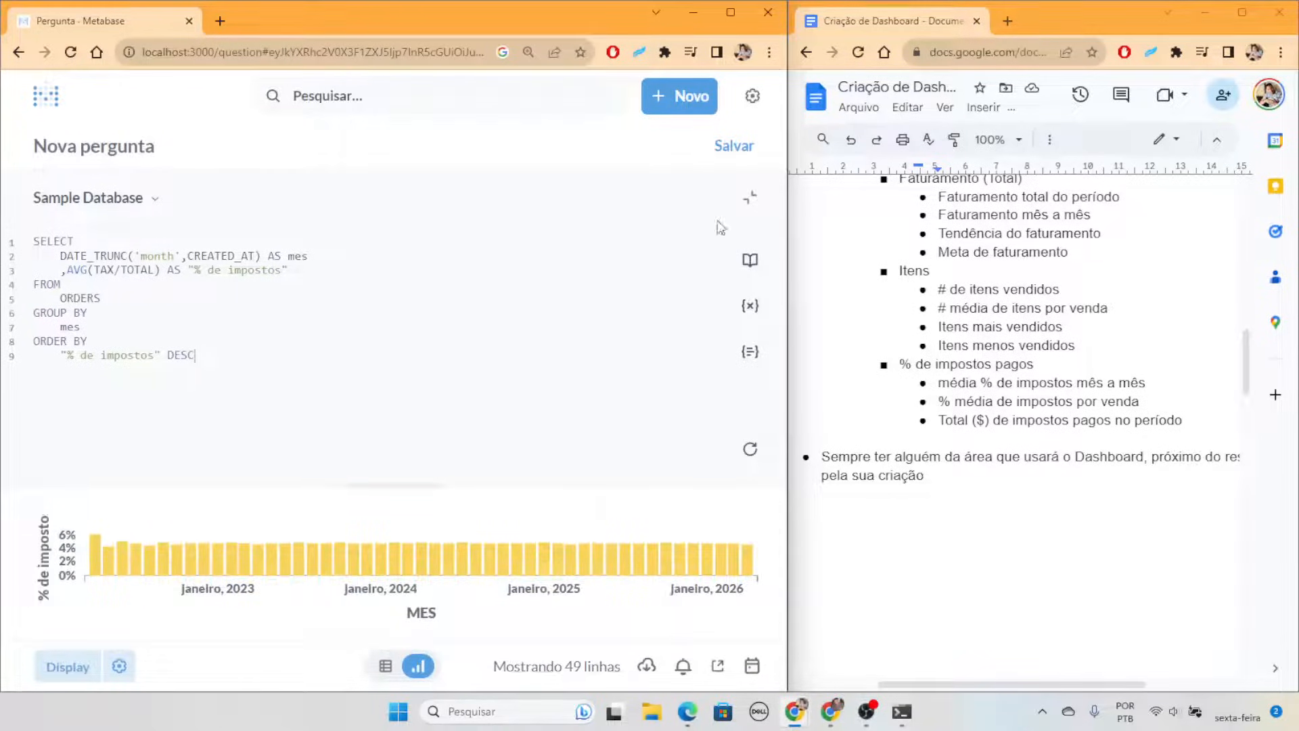
click(752, 199)
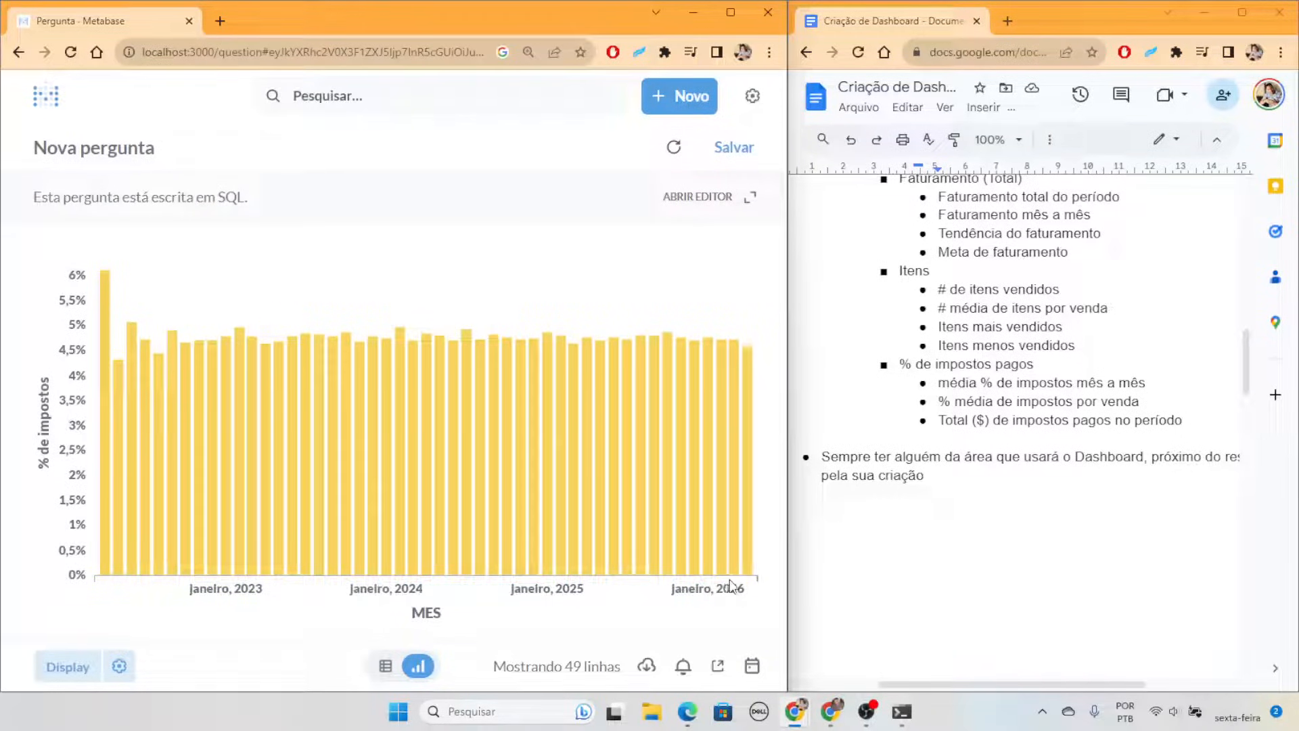
Save the bar chart question as "% de impostos mês a mês" in the Vendas collection
mouse_move(107, 312)
click(731, 148)
click(410, 274)
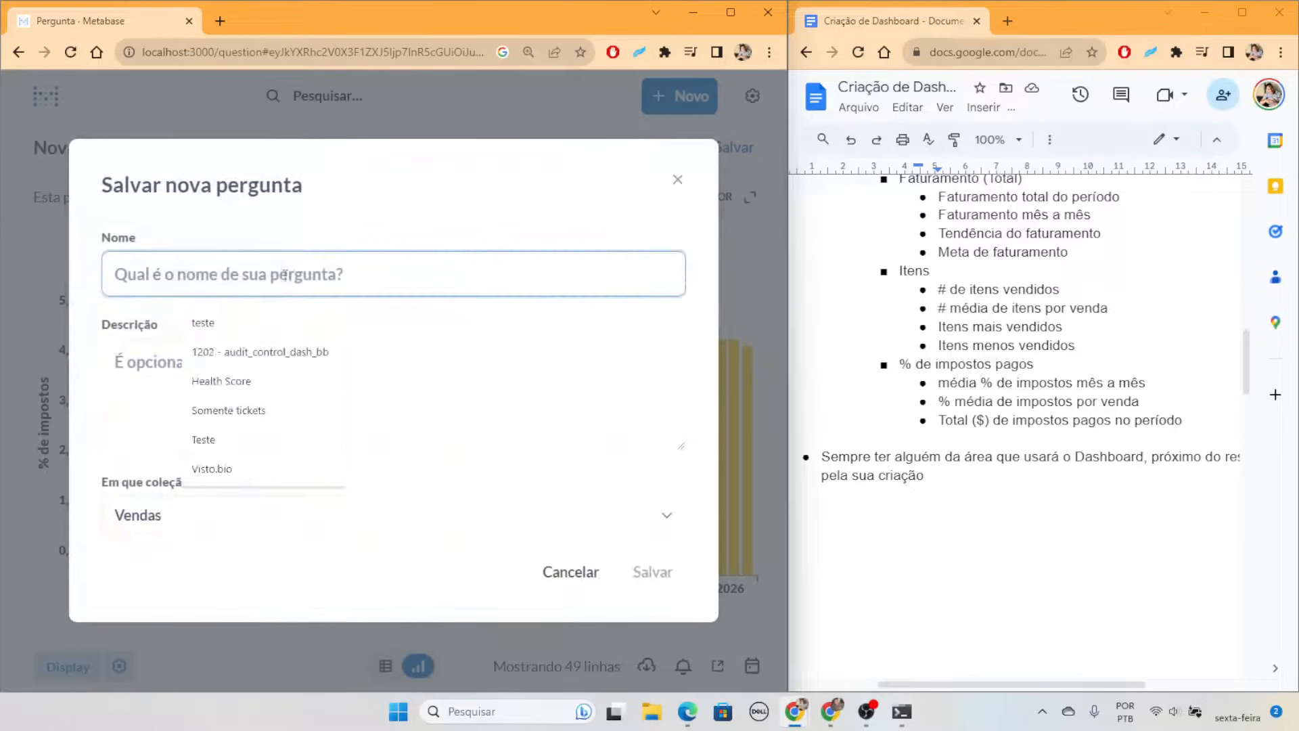
text(% de impostos mês a mês)
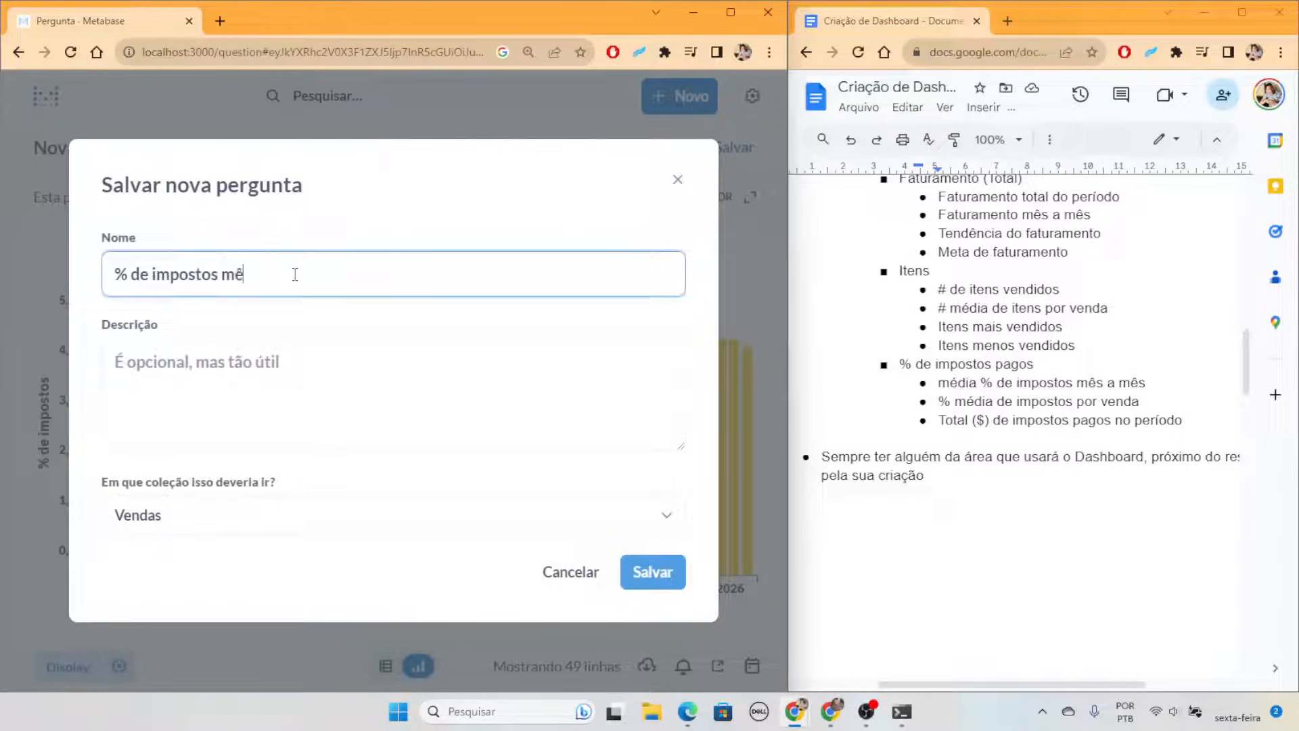
click(676, 583)
click(596, 344)
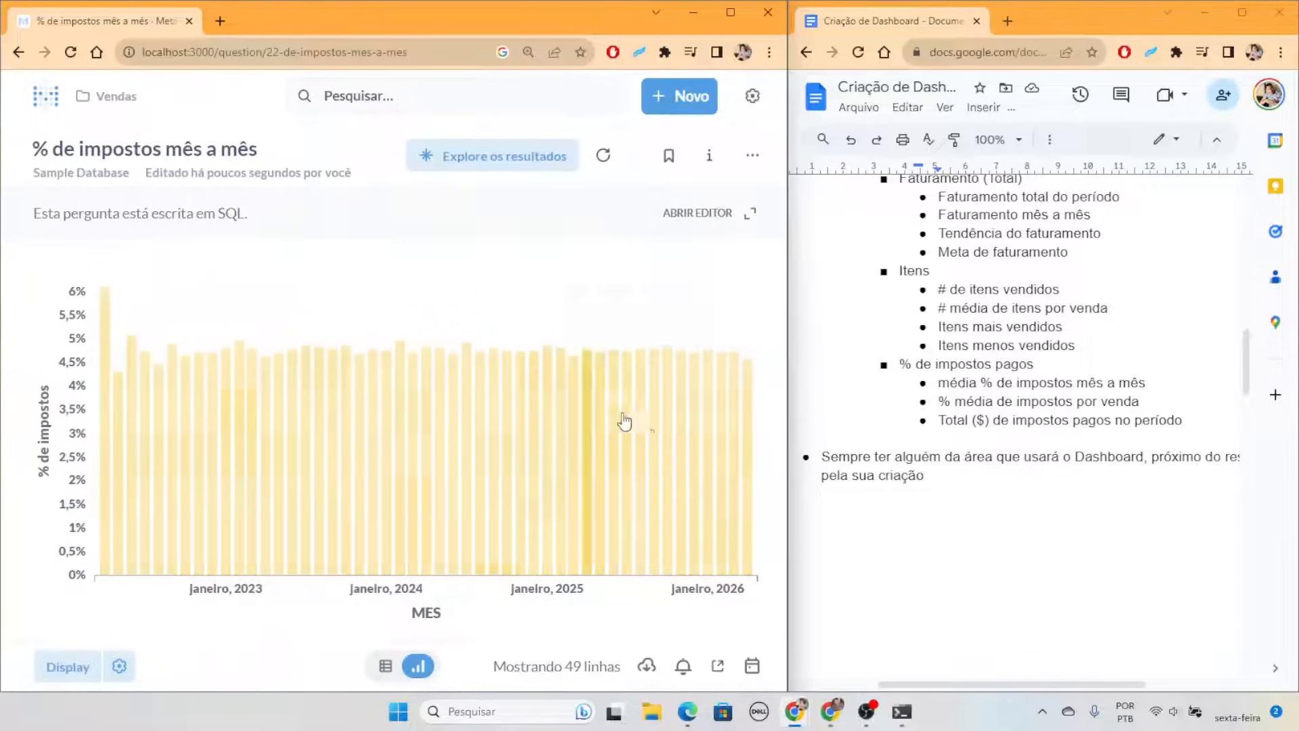
scroll(1074, 433, up, 3)
scroll(1073, 432, down, 2)
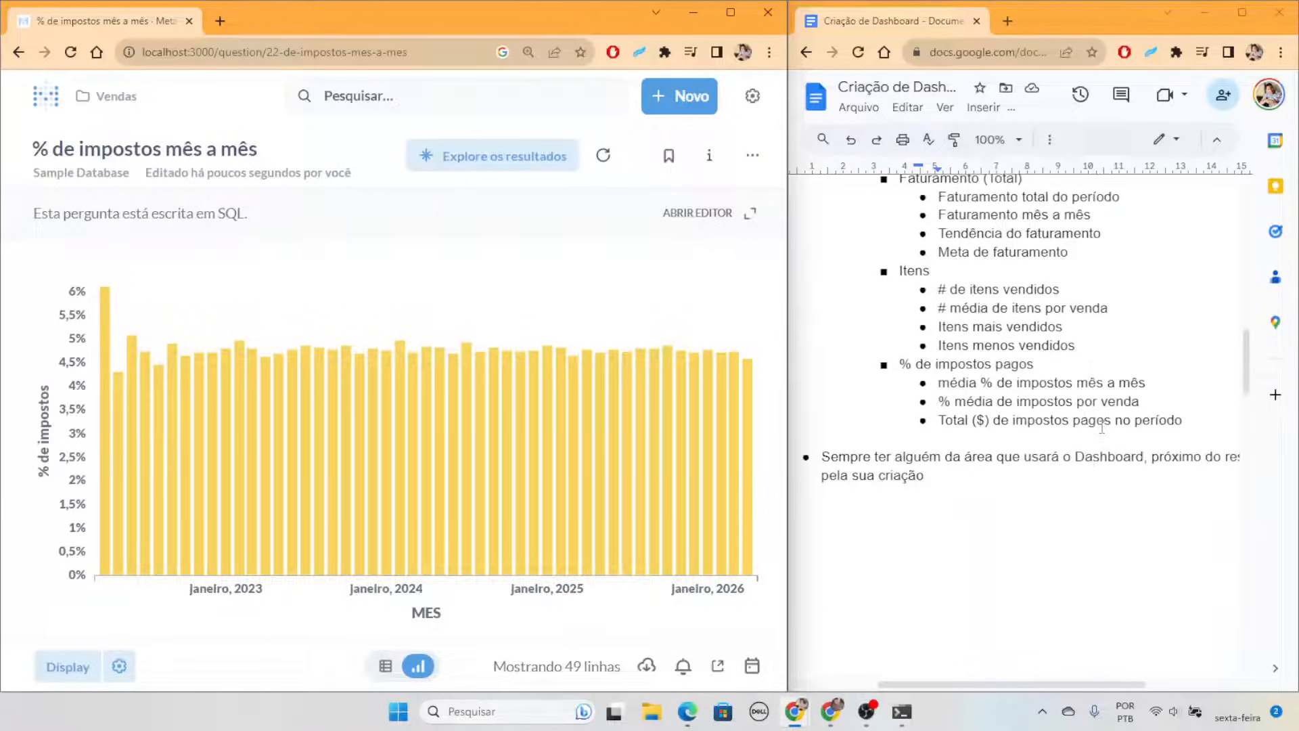
Delete the mes column, the GROUP BY and the ORDER BY from the query, leaving AVG(TAX/TOTAL) AS "% de impostos" from ORDERS, and run it
click(710, 213)
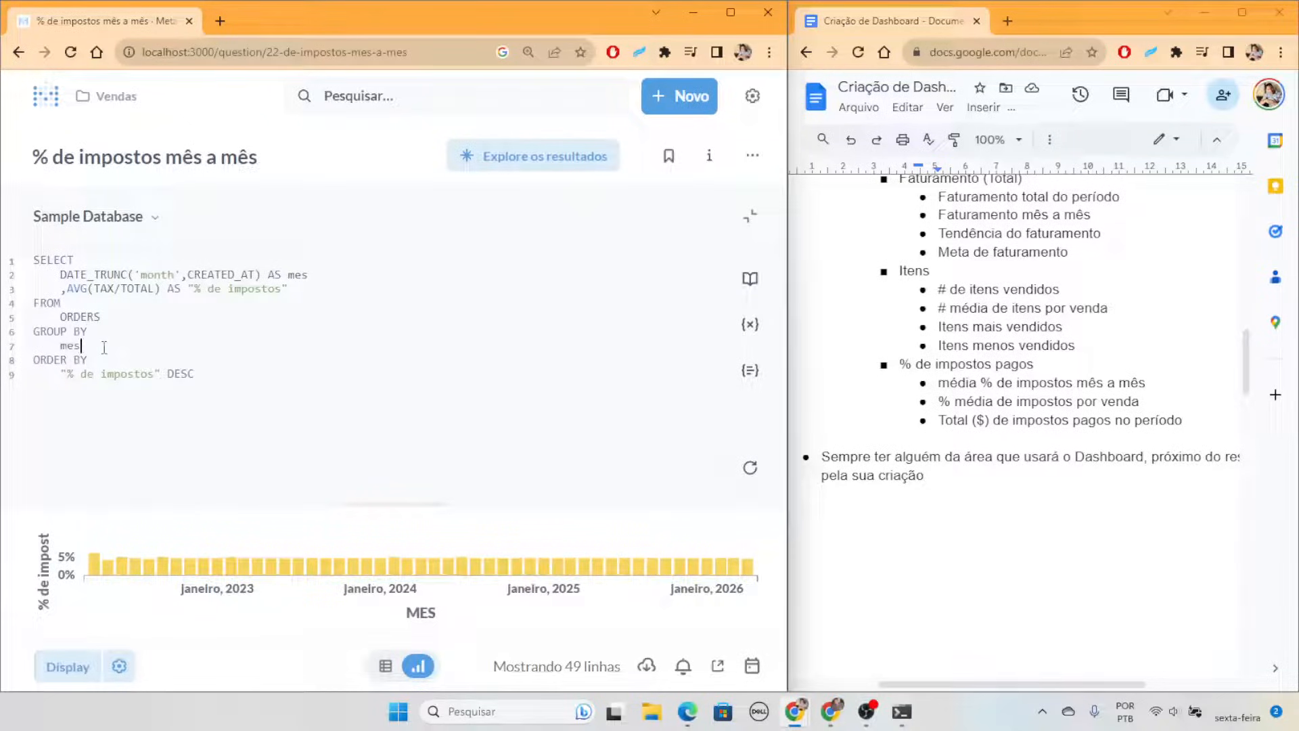
drag(104, 347, 34, 331)
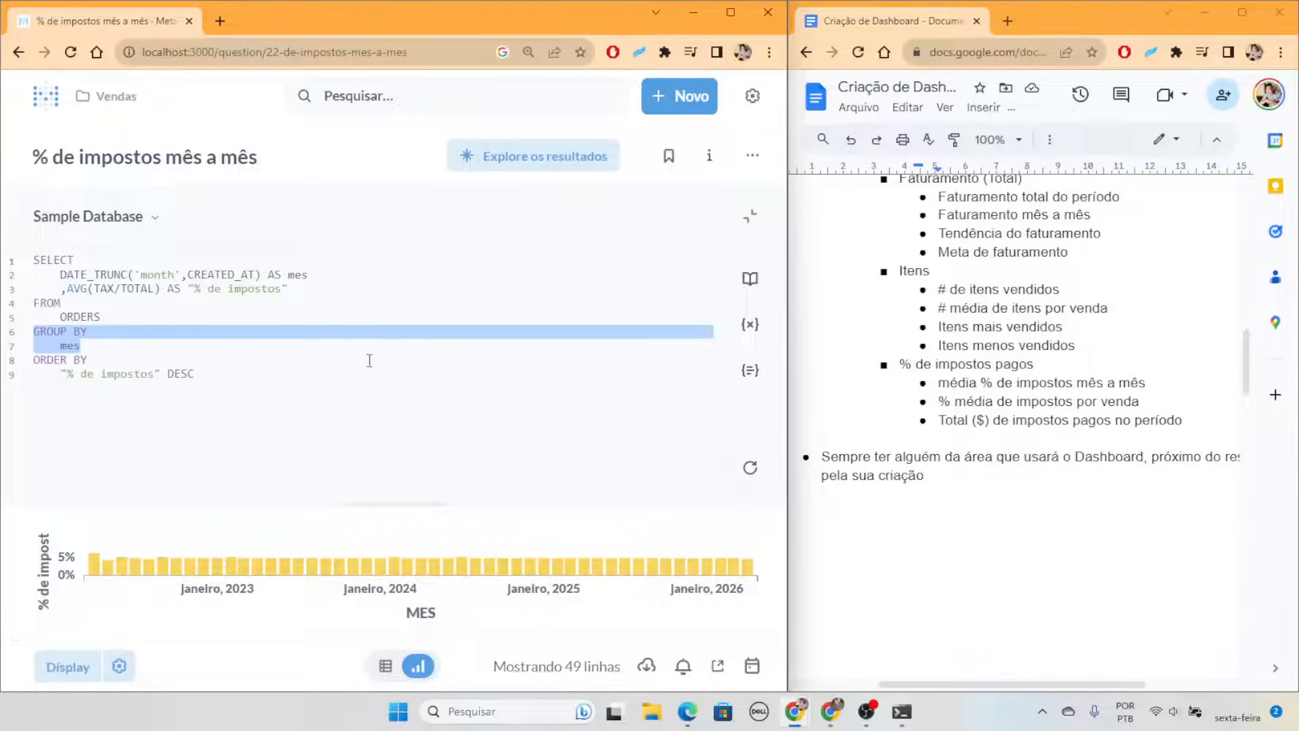
key(BackSpace)
key(BackSpace)
drag(331, 257, 6, 259)
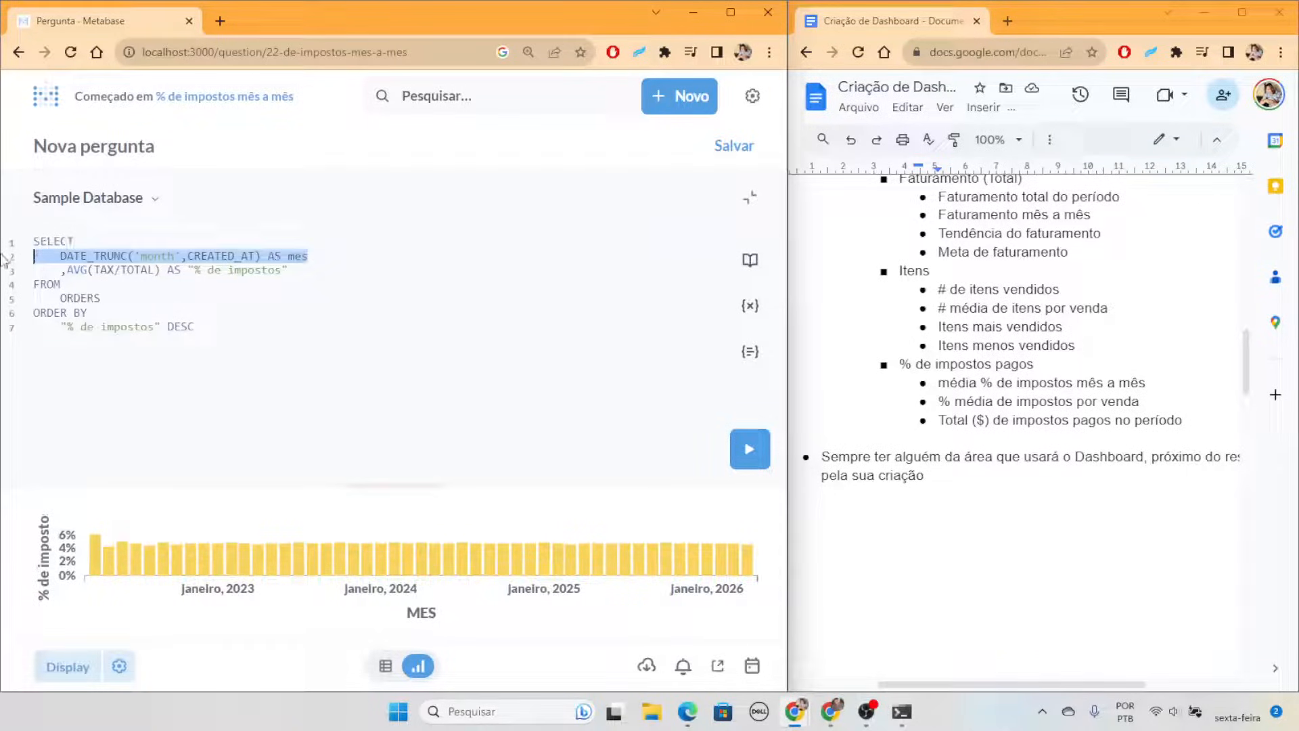
key(BackSpace)
key(BackSpace)
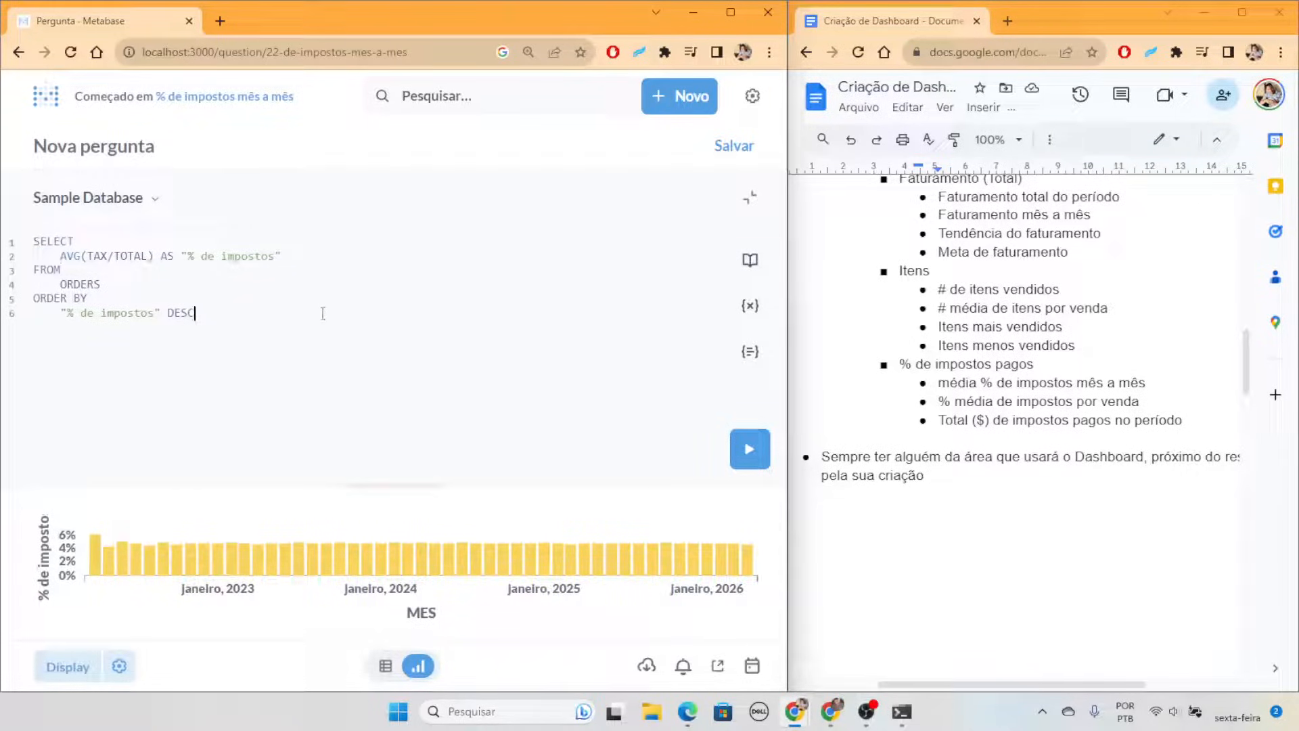
drag(226, 312, 3, 306)
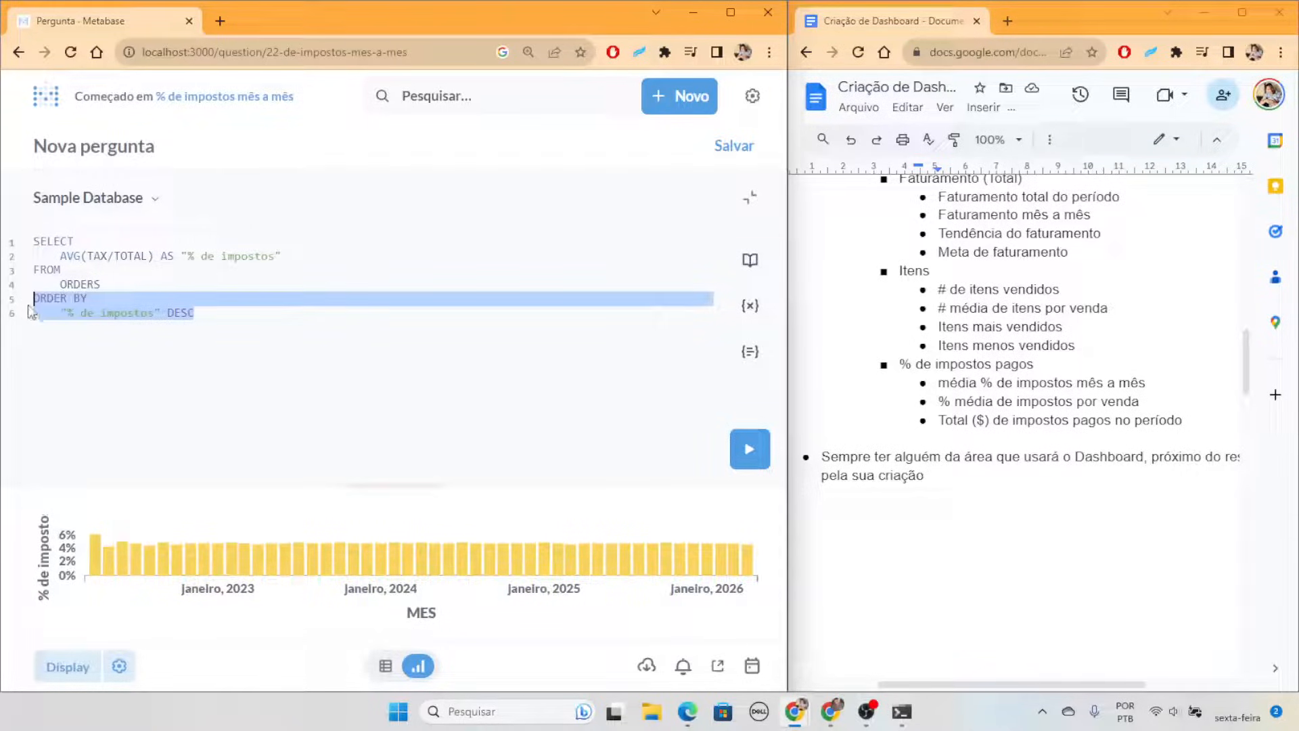
key(BackSpace)
key(BackSpace)
key(ctrl+Return)
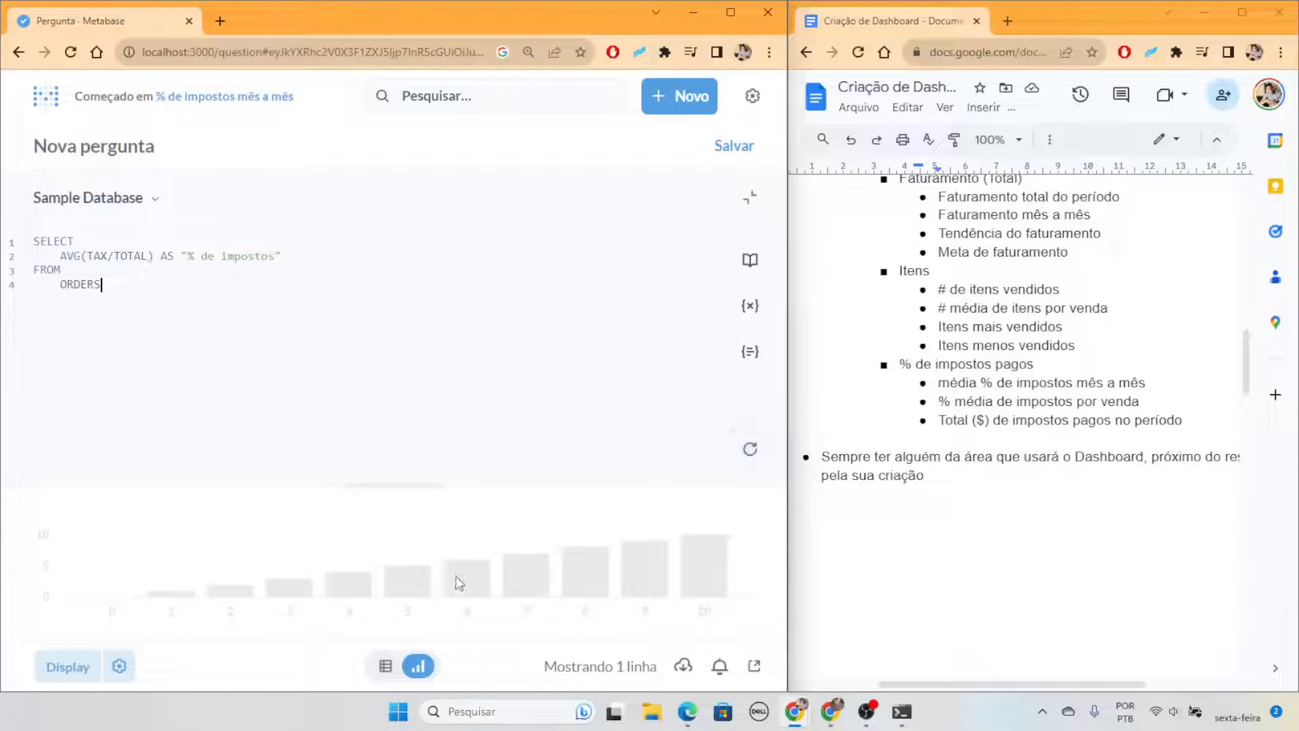
Try to change the number style of the "% de impostos" column from the raw results table
click(386, 666)
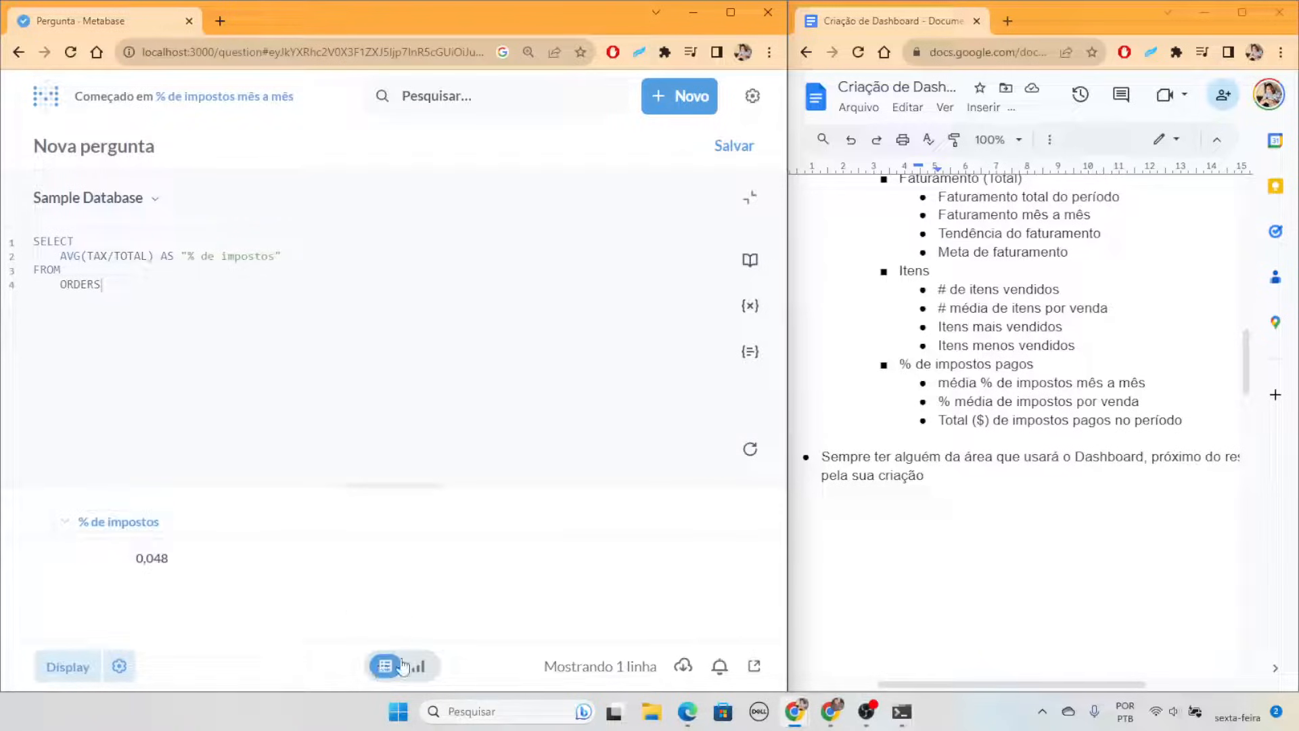
click(119, 666)
click(474, 523)
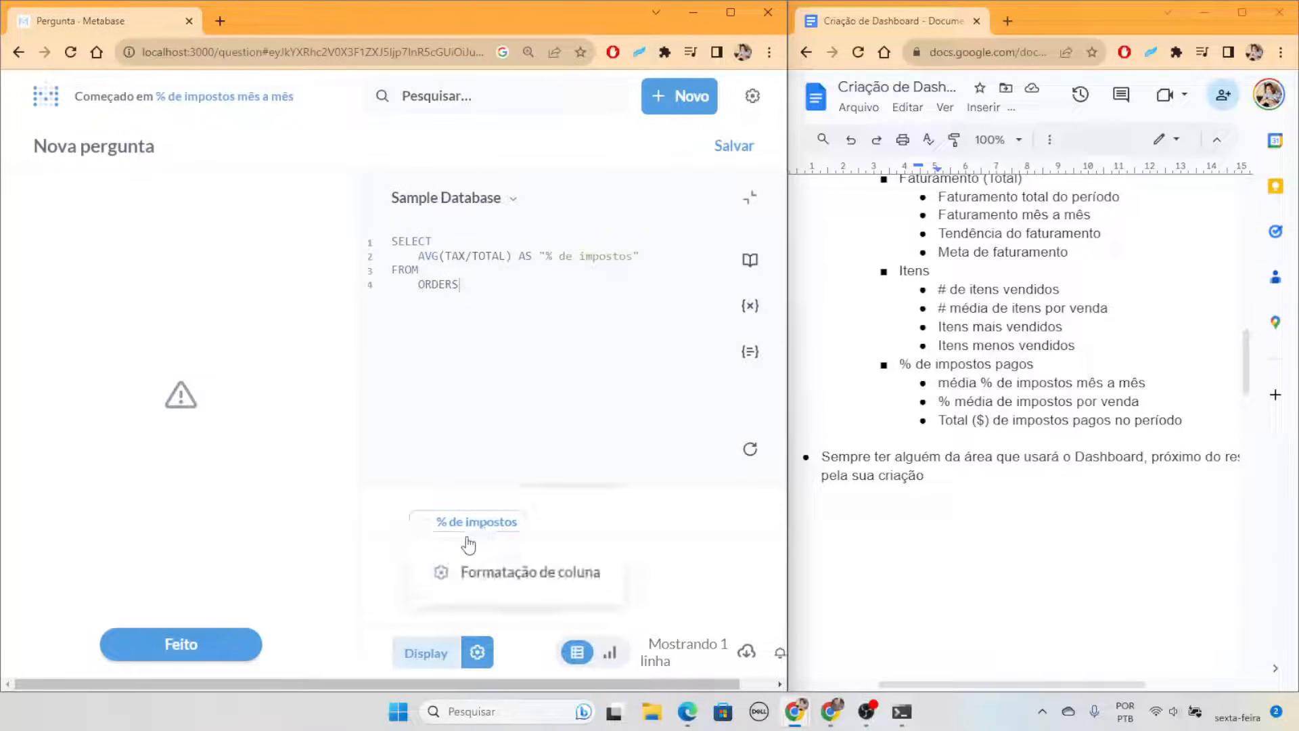
click(501, 569)
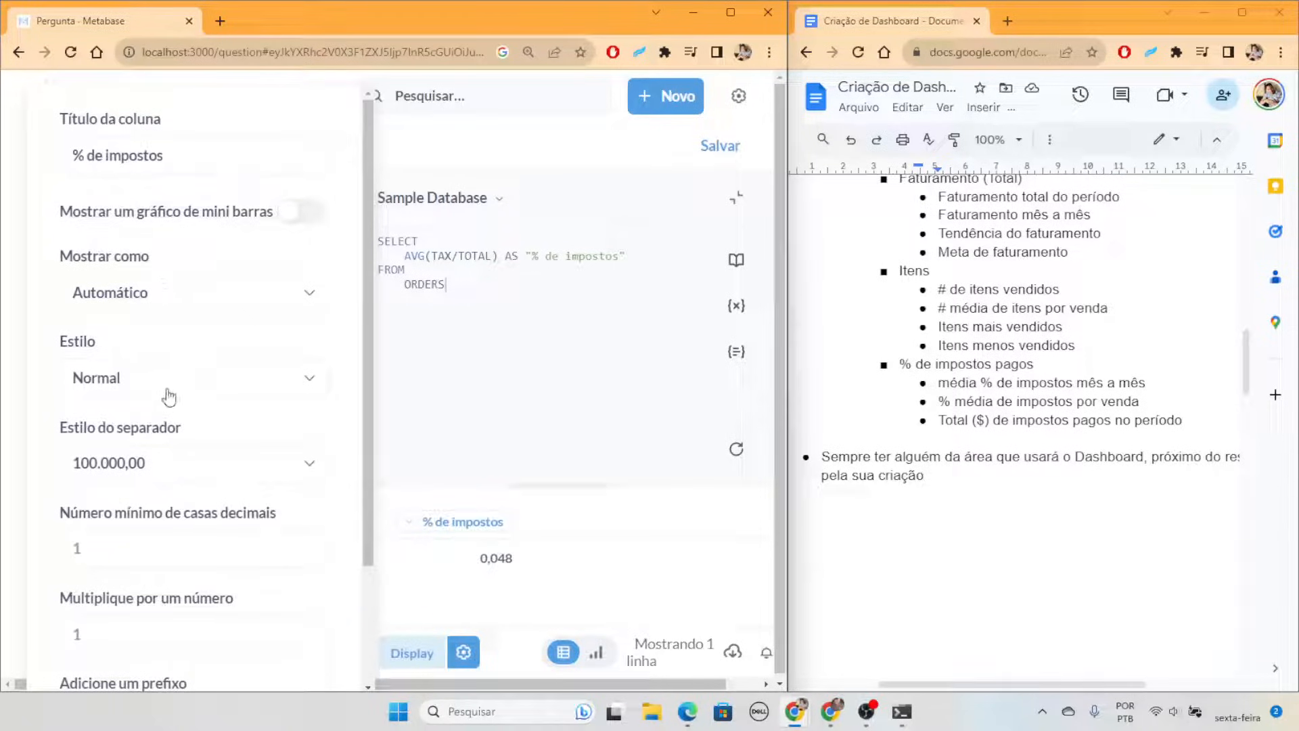
click(165, 387)
click(155, 479)
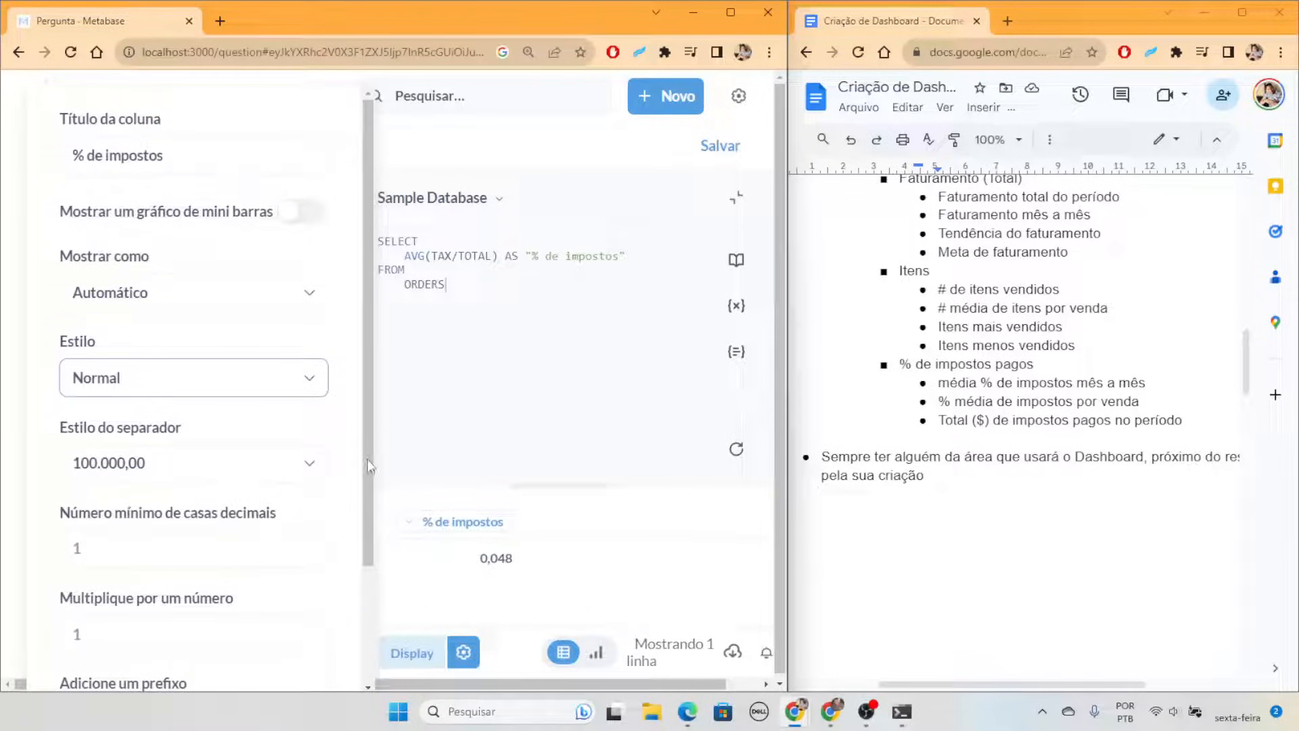
scroll(305, 468, down, 3)
scroll(601, 638, up, 3)
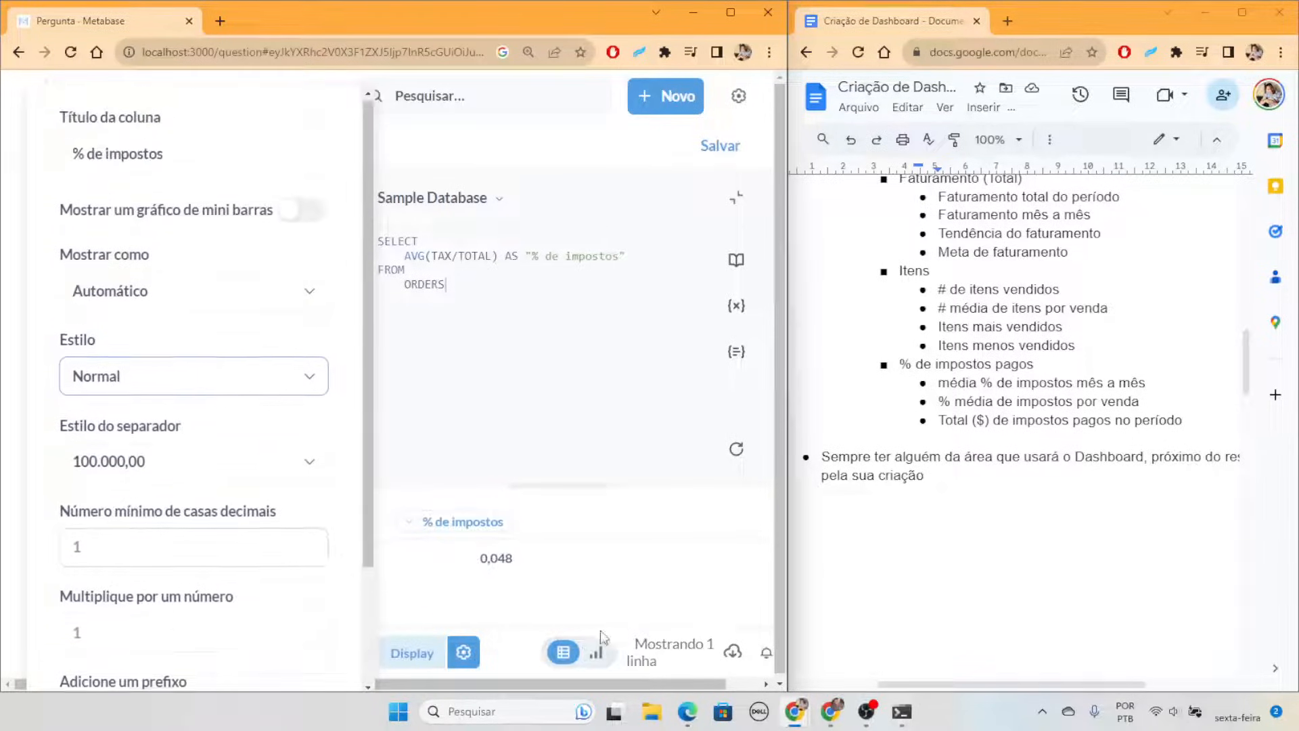
Change the question's visualization to Tabela
click(595, 651)
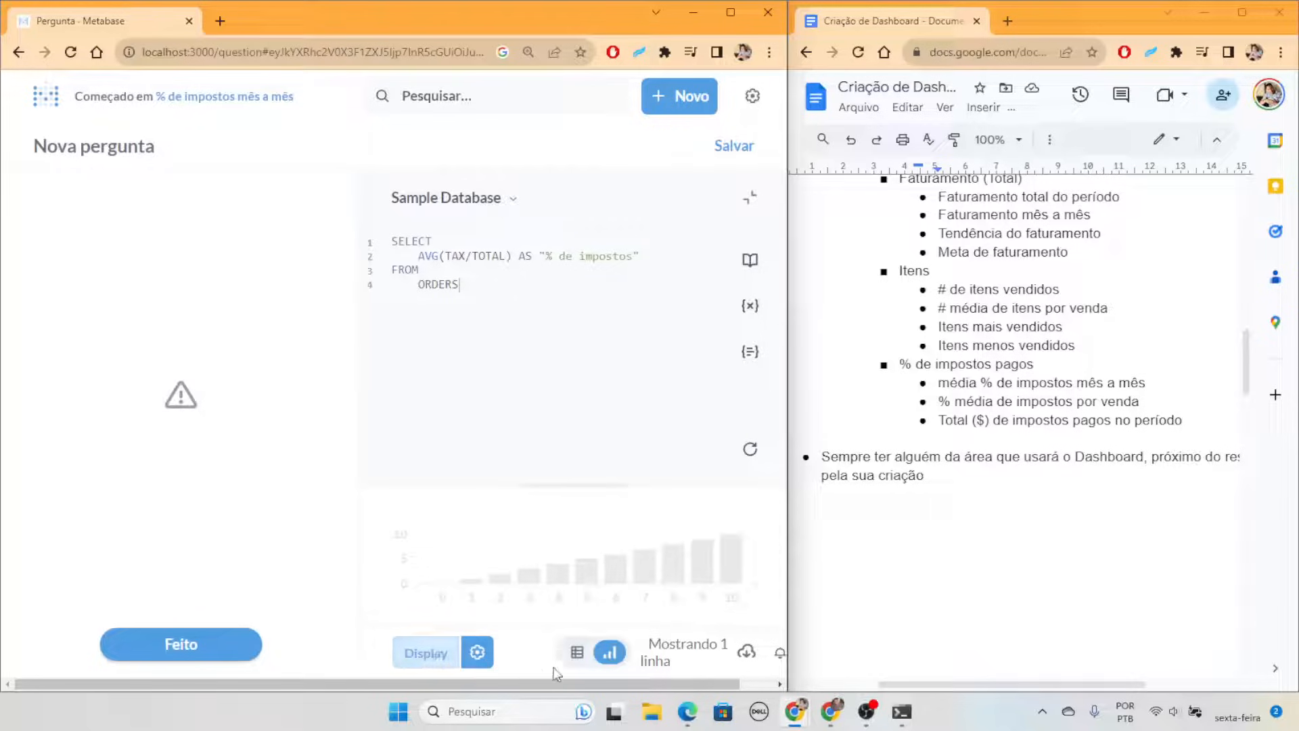
click(426, 653)
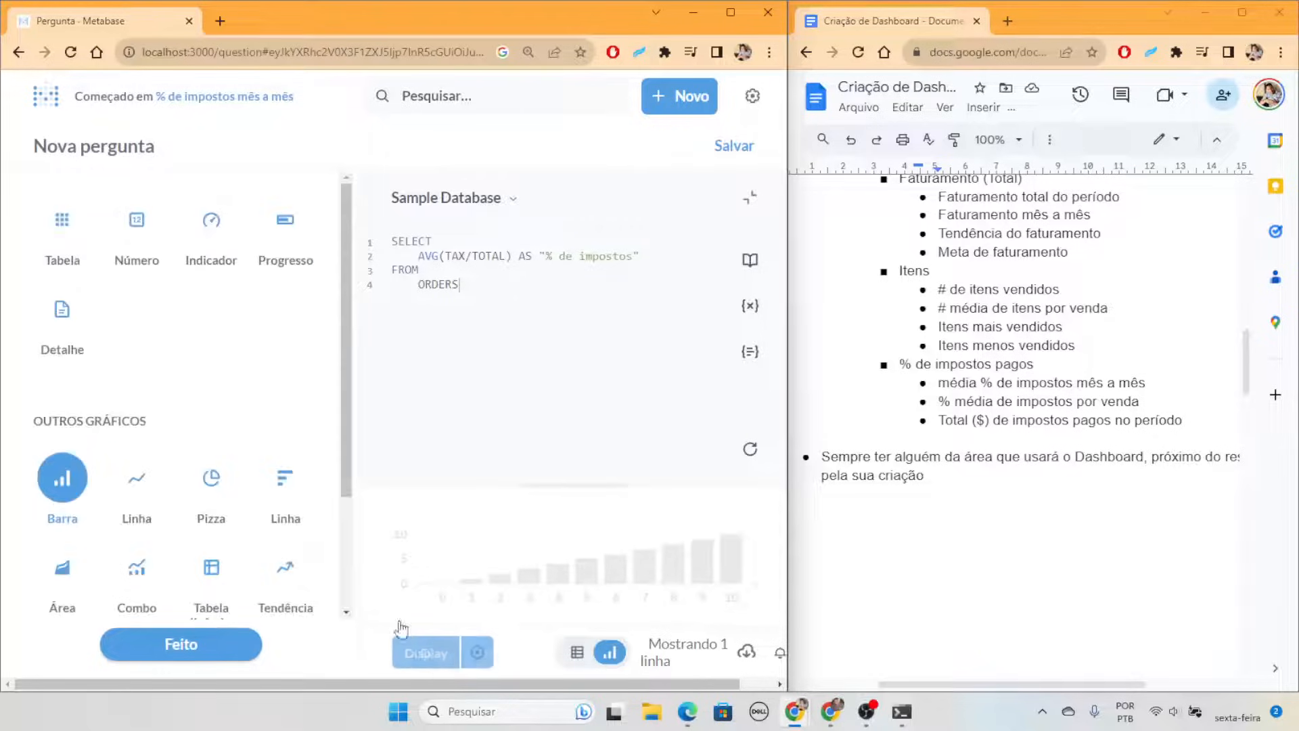
click(71, 218)
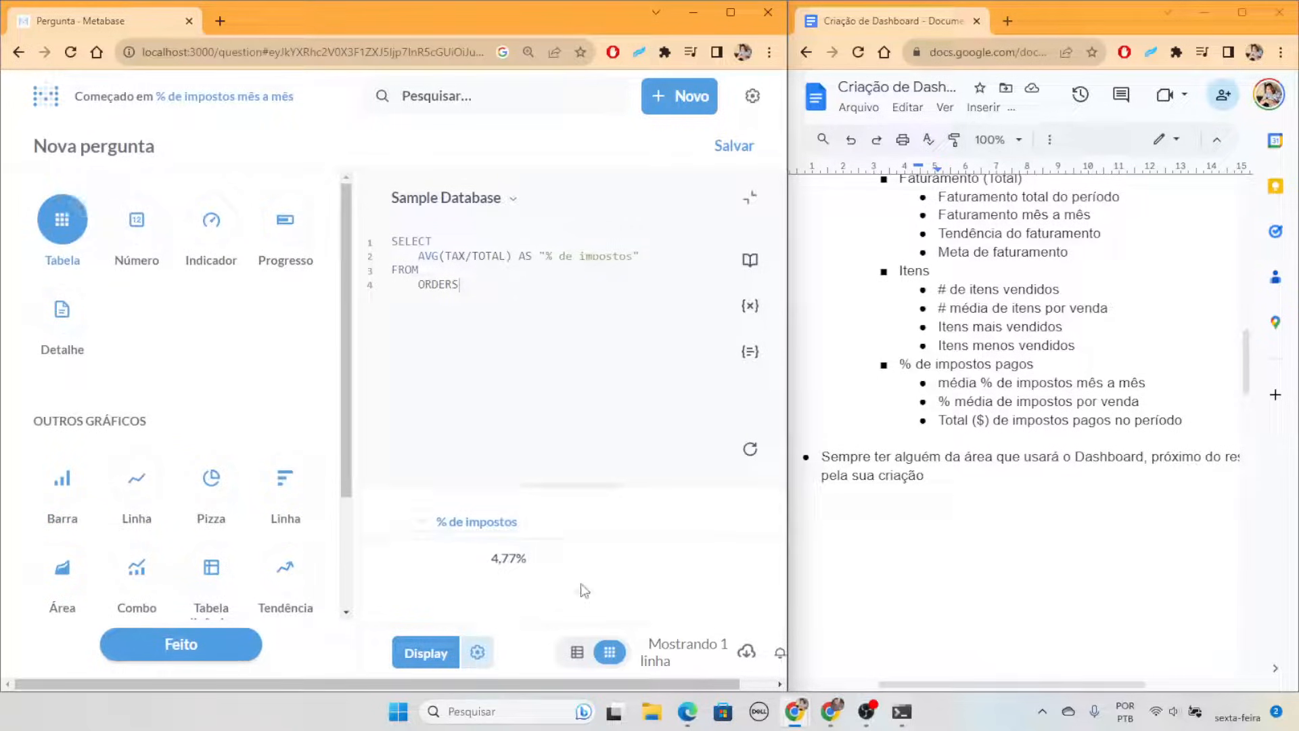
Save the query as a new question named "% média de impostos por venda" in the Vendas collection
click(726, 147)
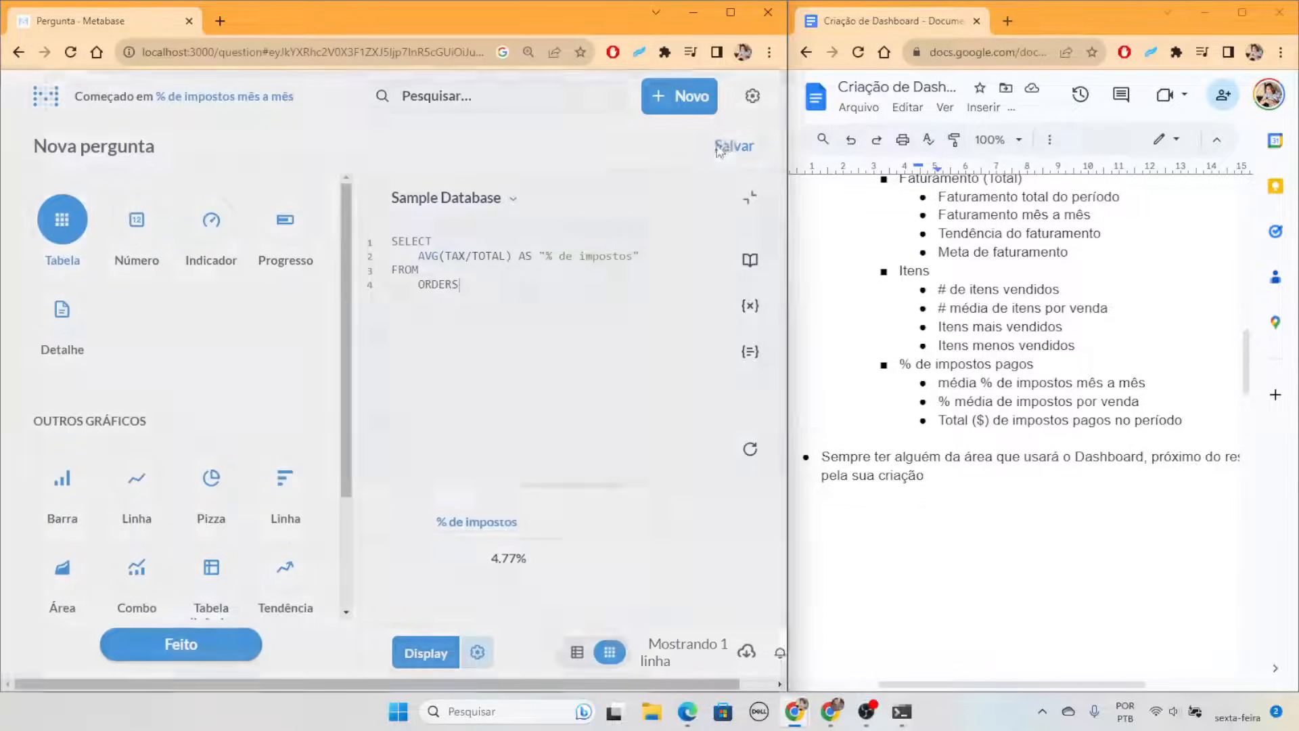
click(244, 408)
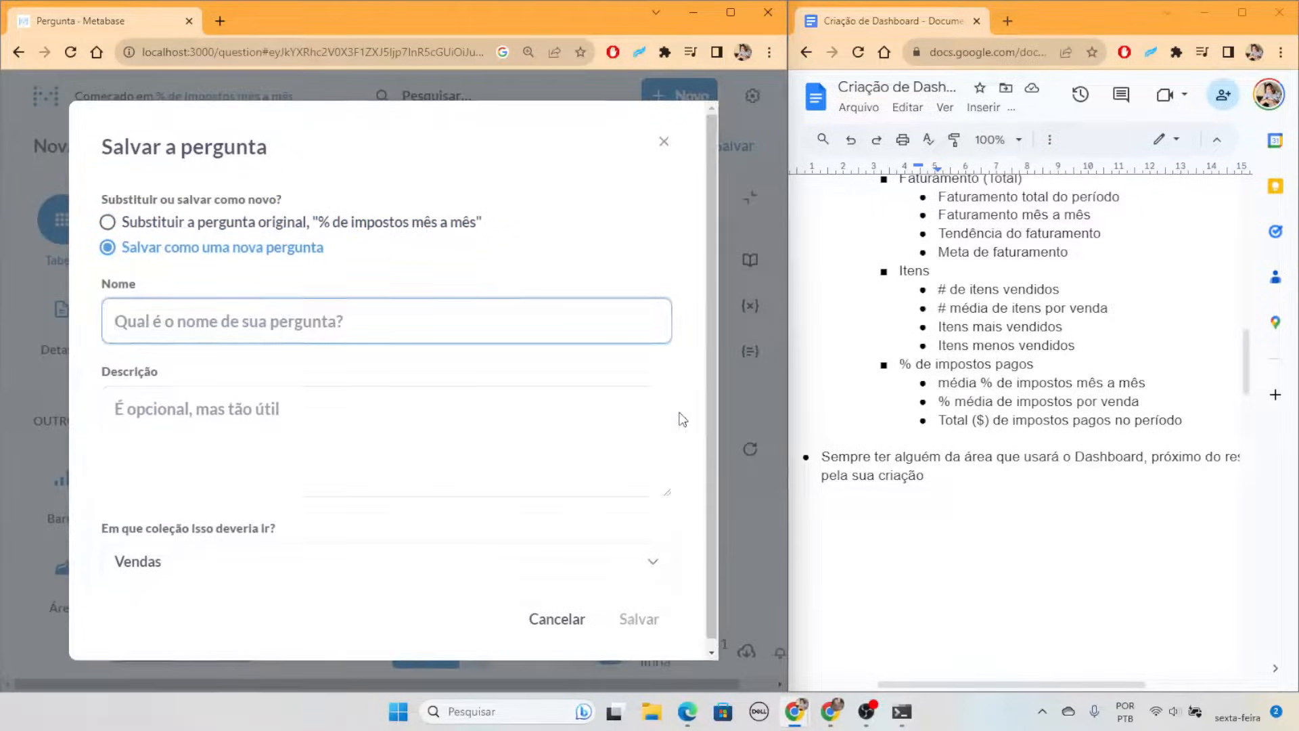
text(% m)
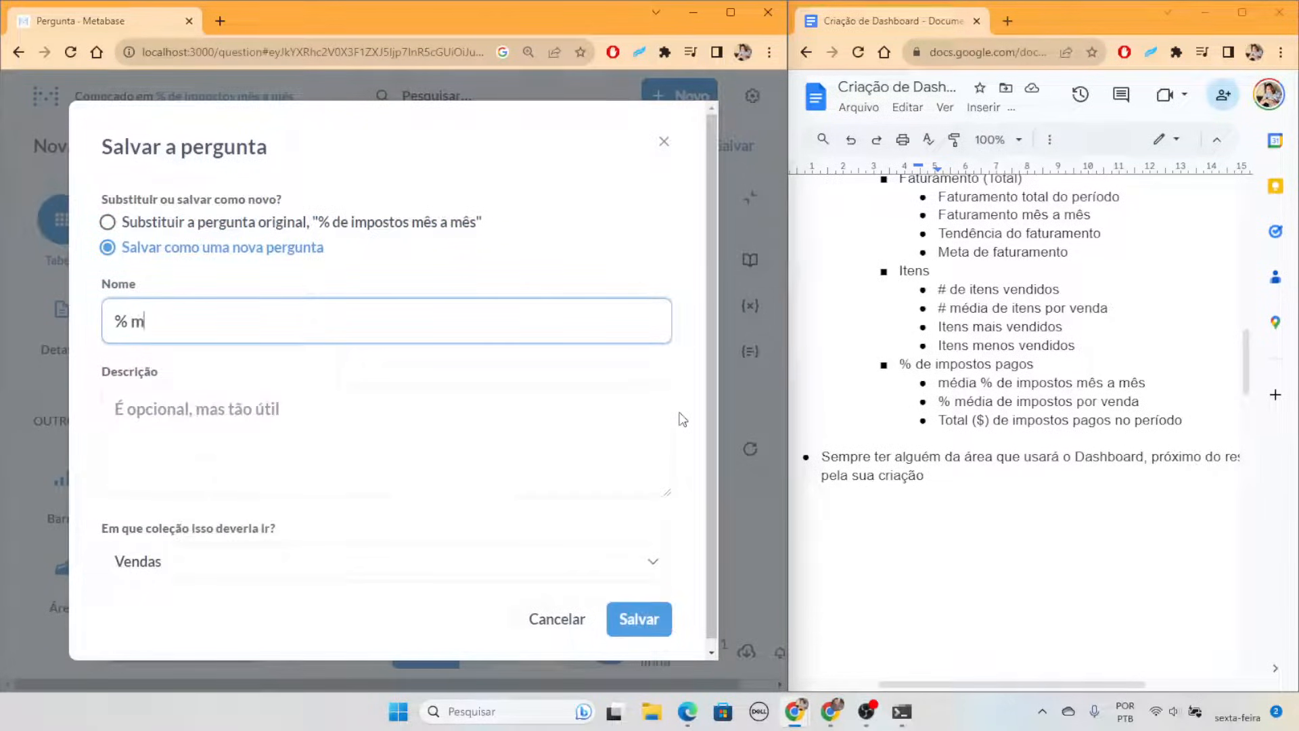
text(édia de impostos por venda)
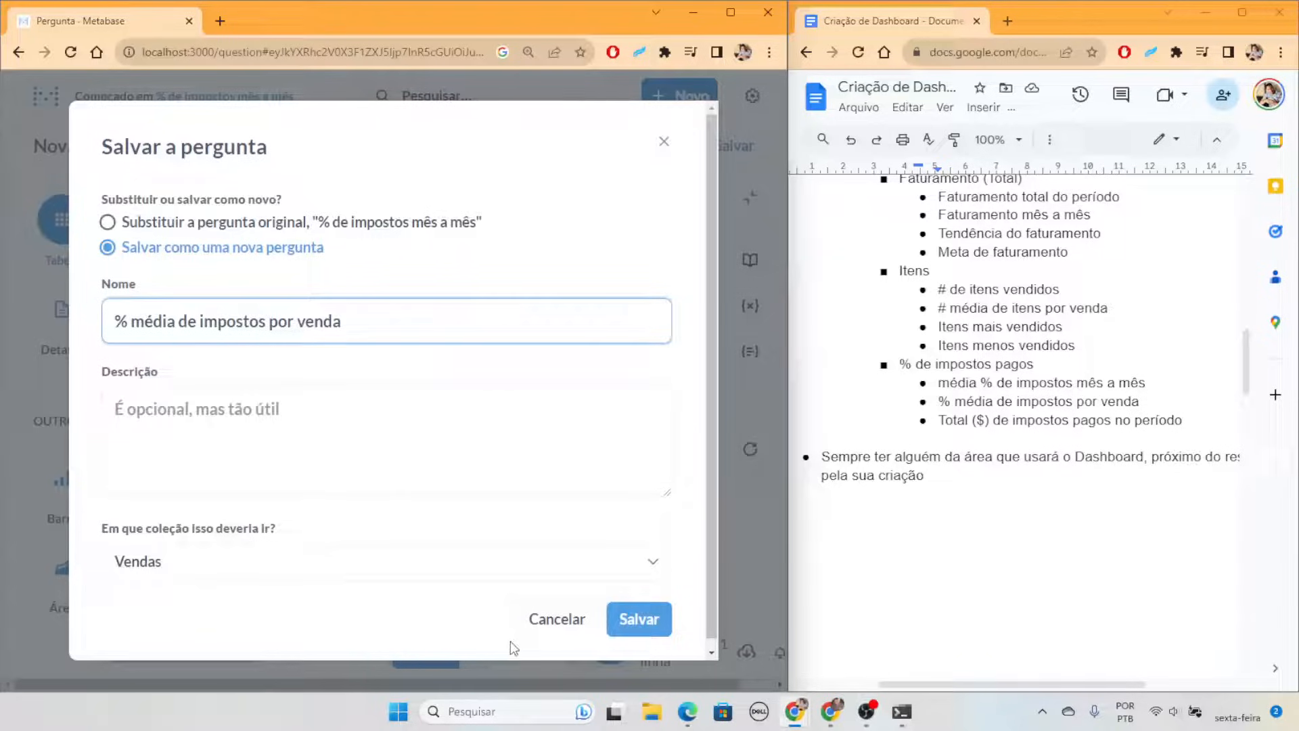
click(640, 621)
click(429, 423)
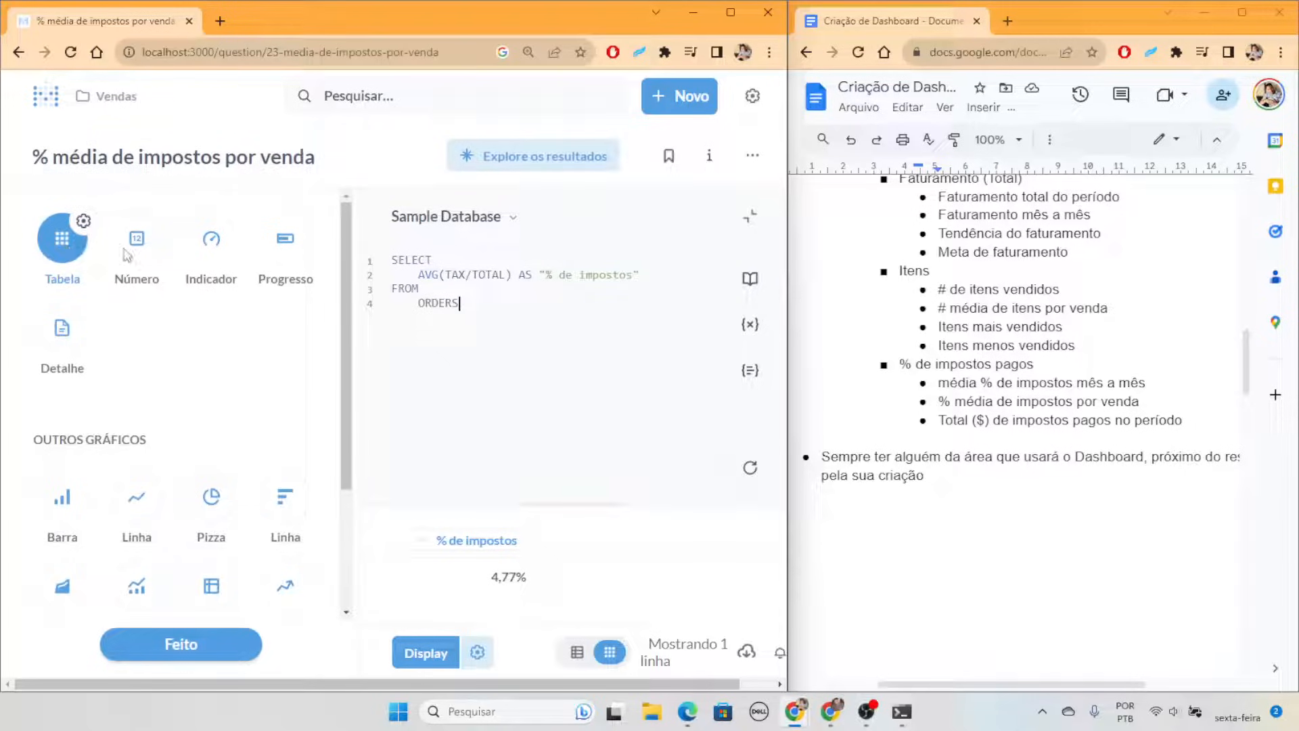
click(84, 221)
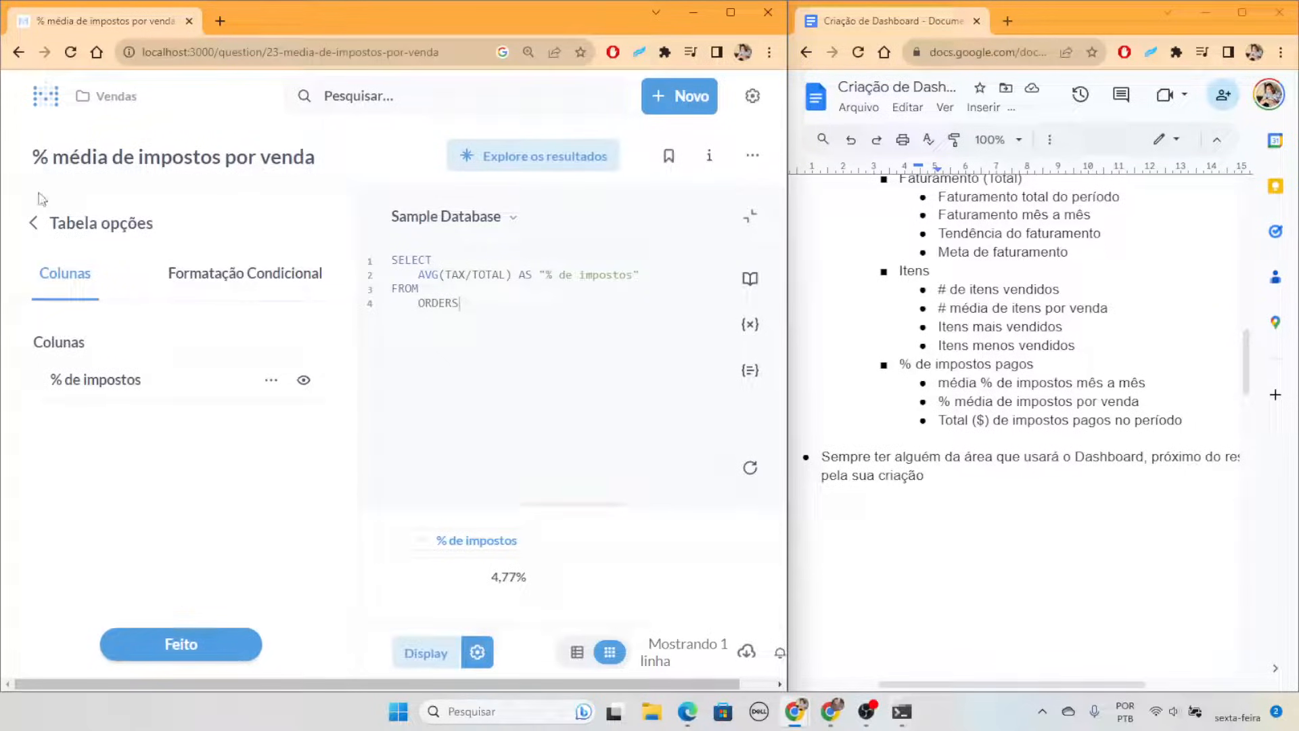
click(32, 223)
click(192, 644)
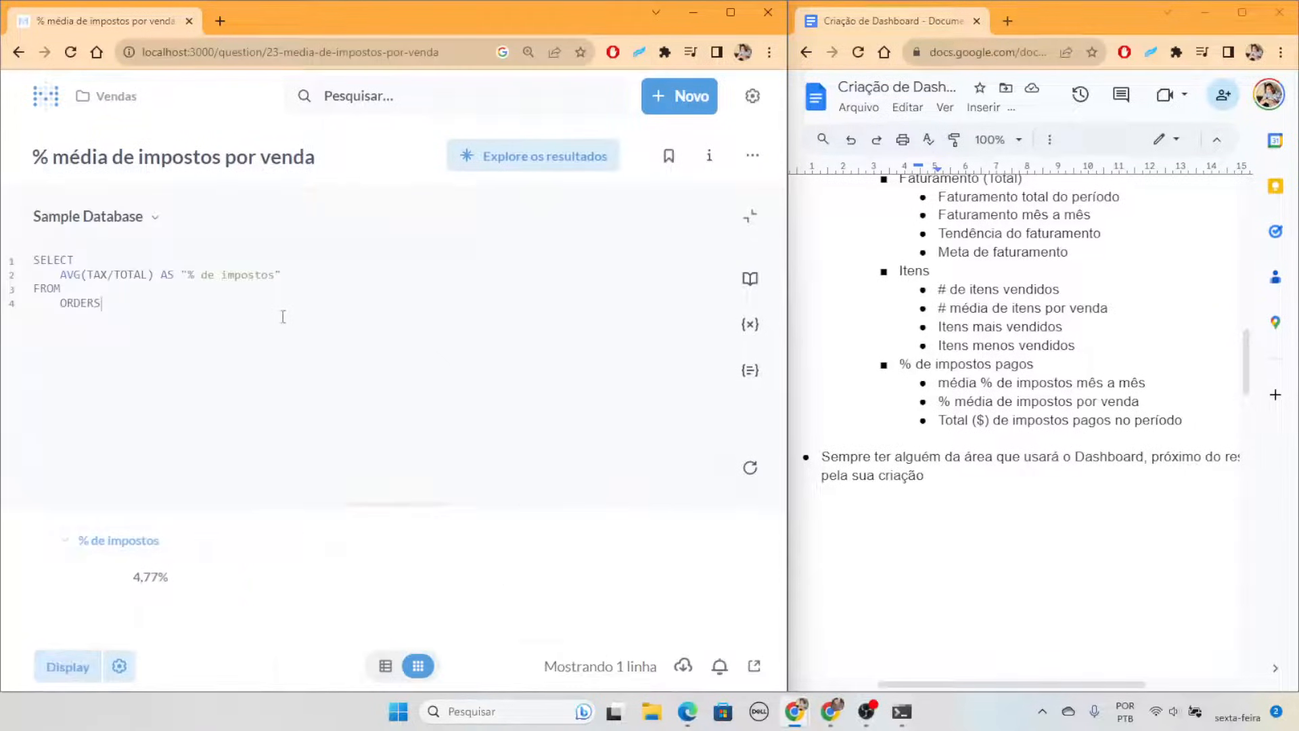
Change the query's AVG(TAX/TOTAL) expression to SUM(TAX), keeping its alias, and run it
double_click(123, 274)
key(BackSpace)
key(BackSpace)
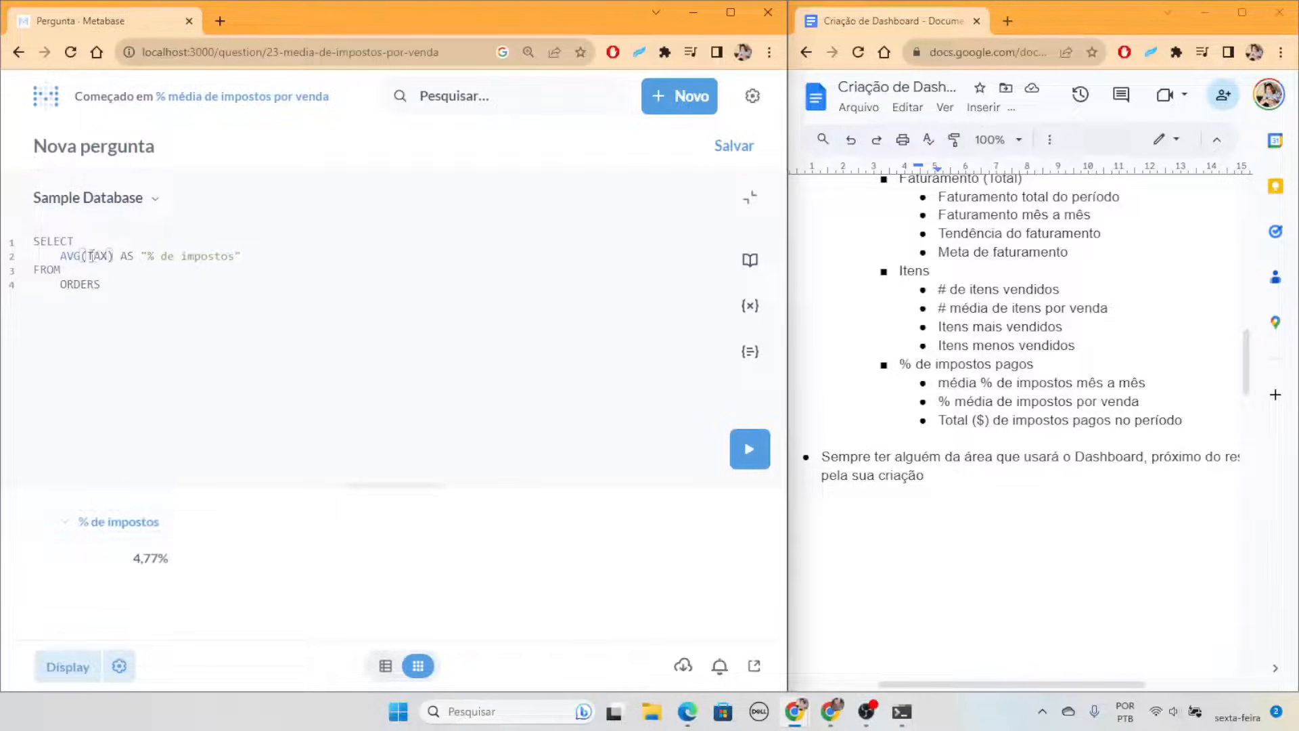
double_click(83, 258)
text(SUM)
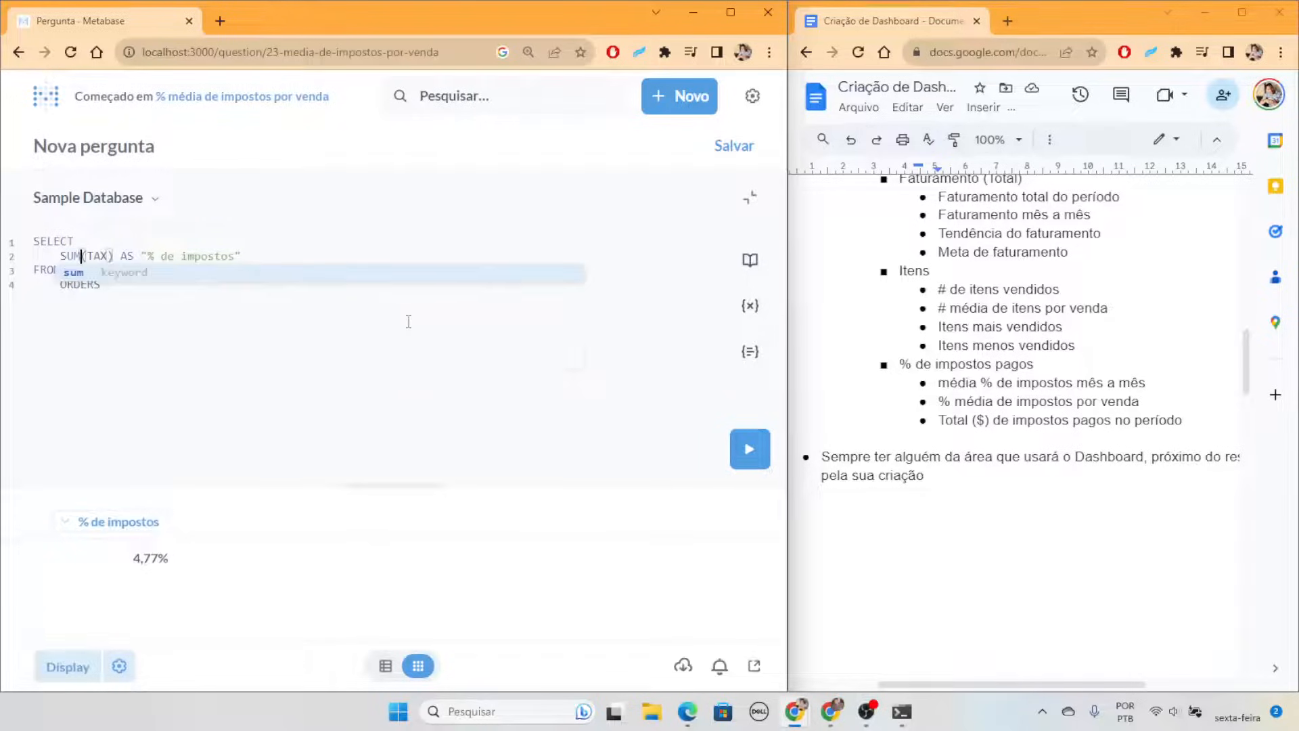
key(Escape)
key(ctrl+Return)
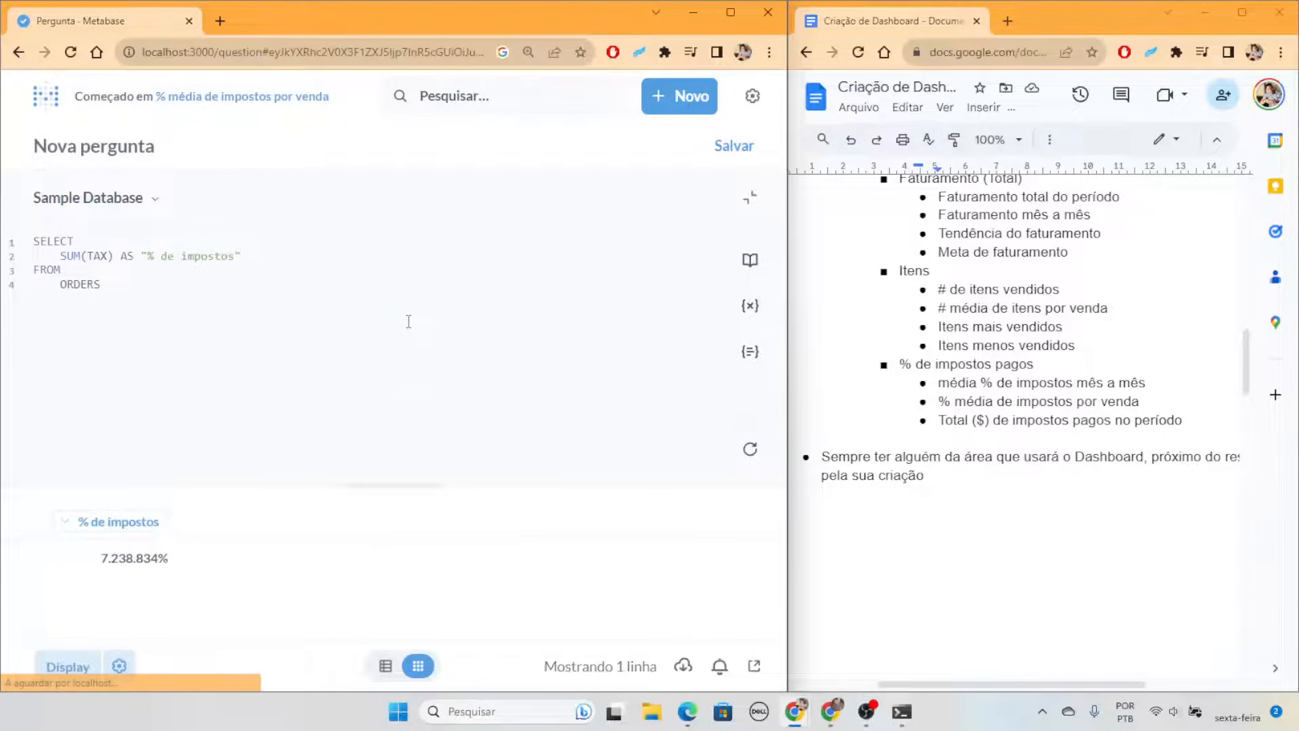
Set the number style of the "% de impostos" column to Moeda
click(115, 666)
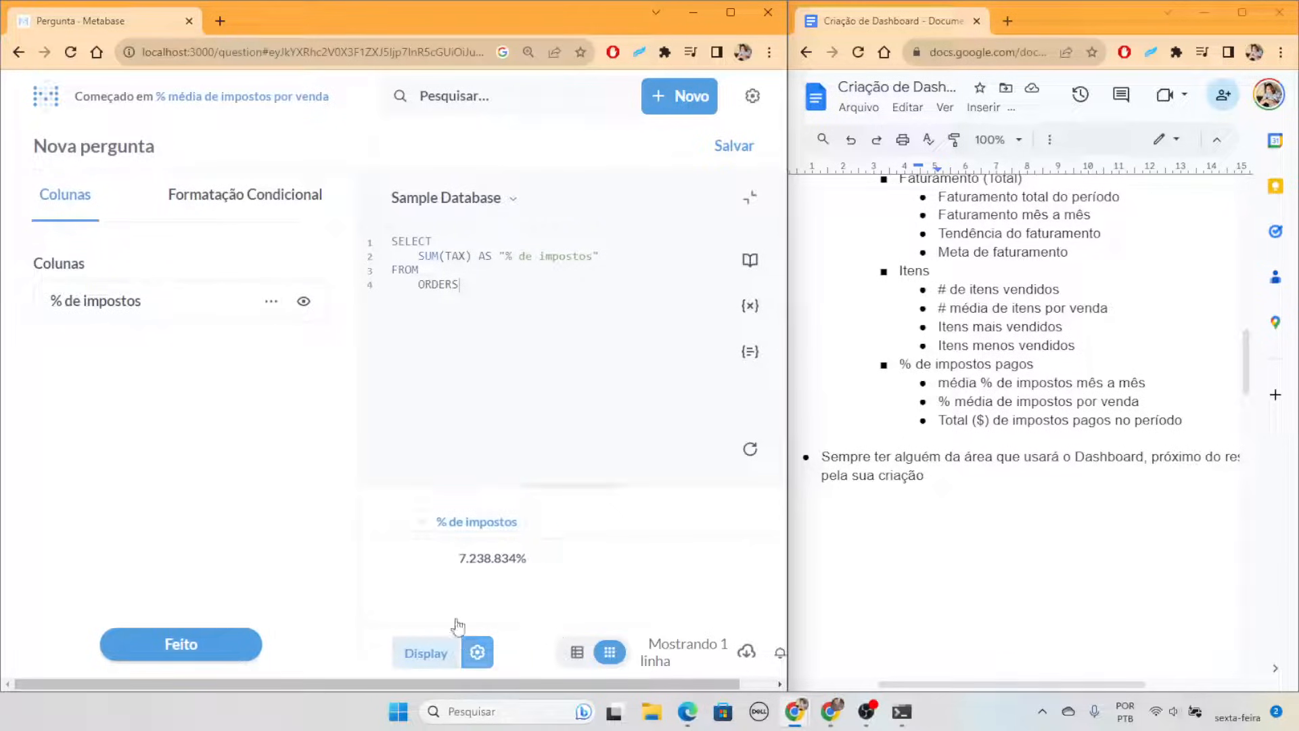
click(271, 301)
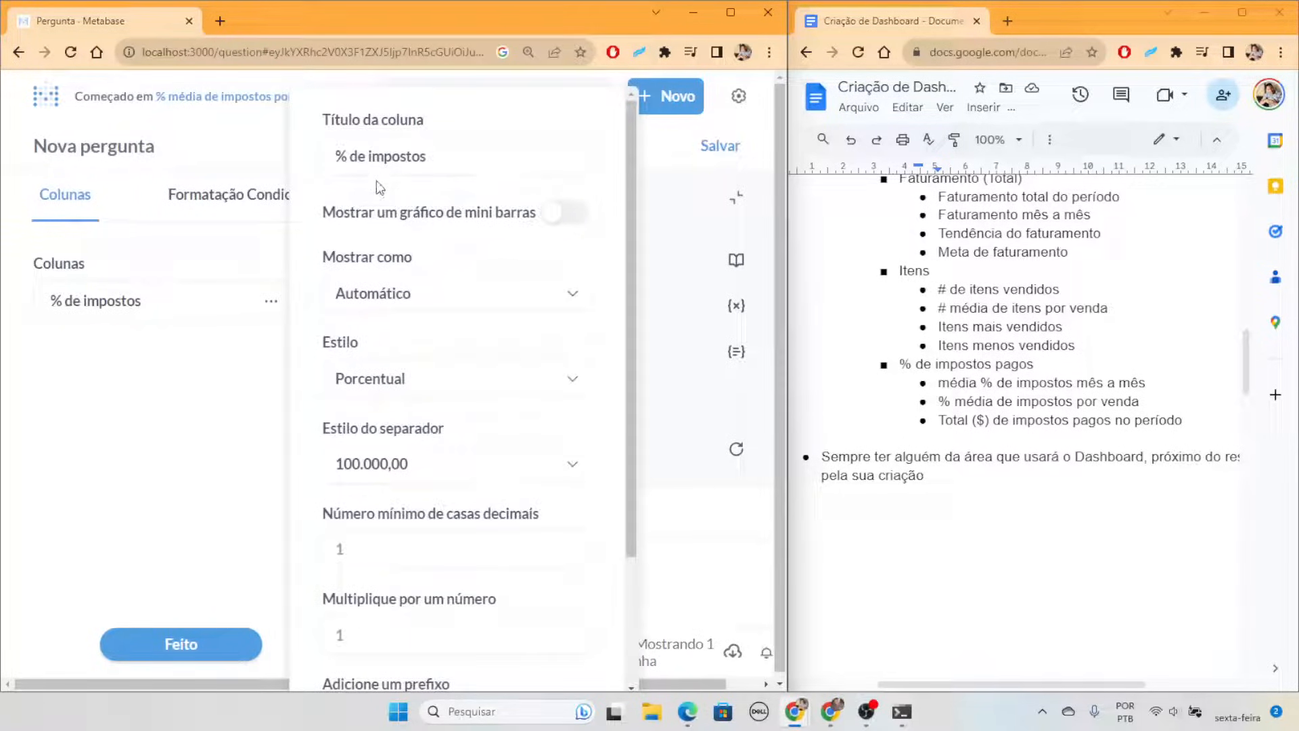
click(420, 379)
click(421, 430)
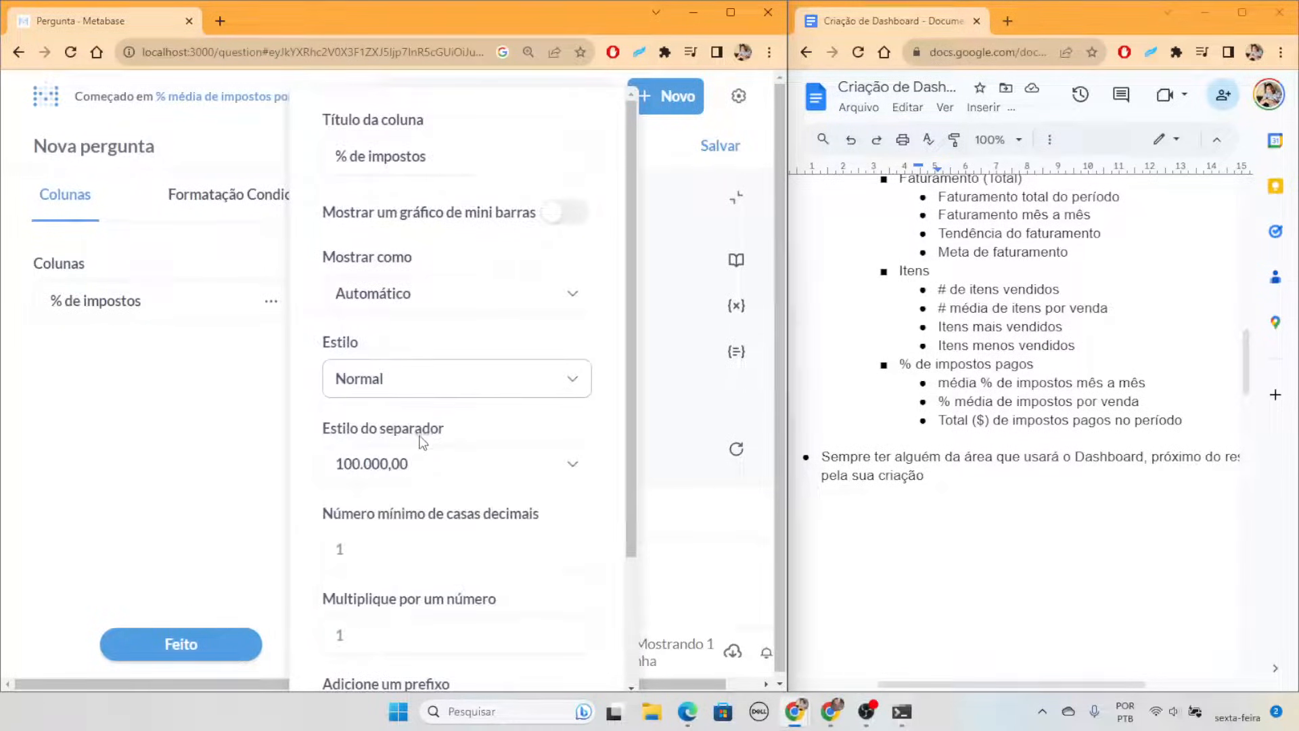
click(426, 379)
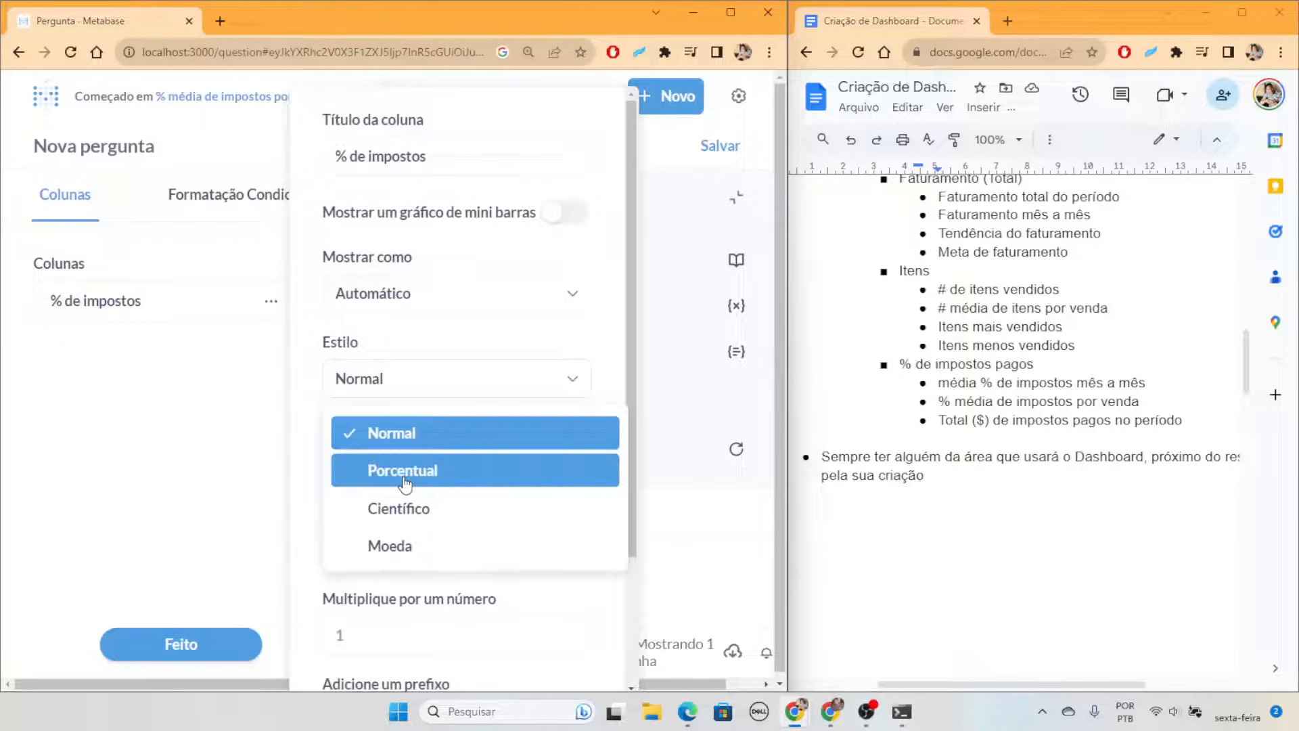
click(411, 552)
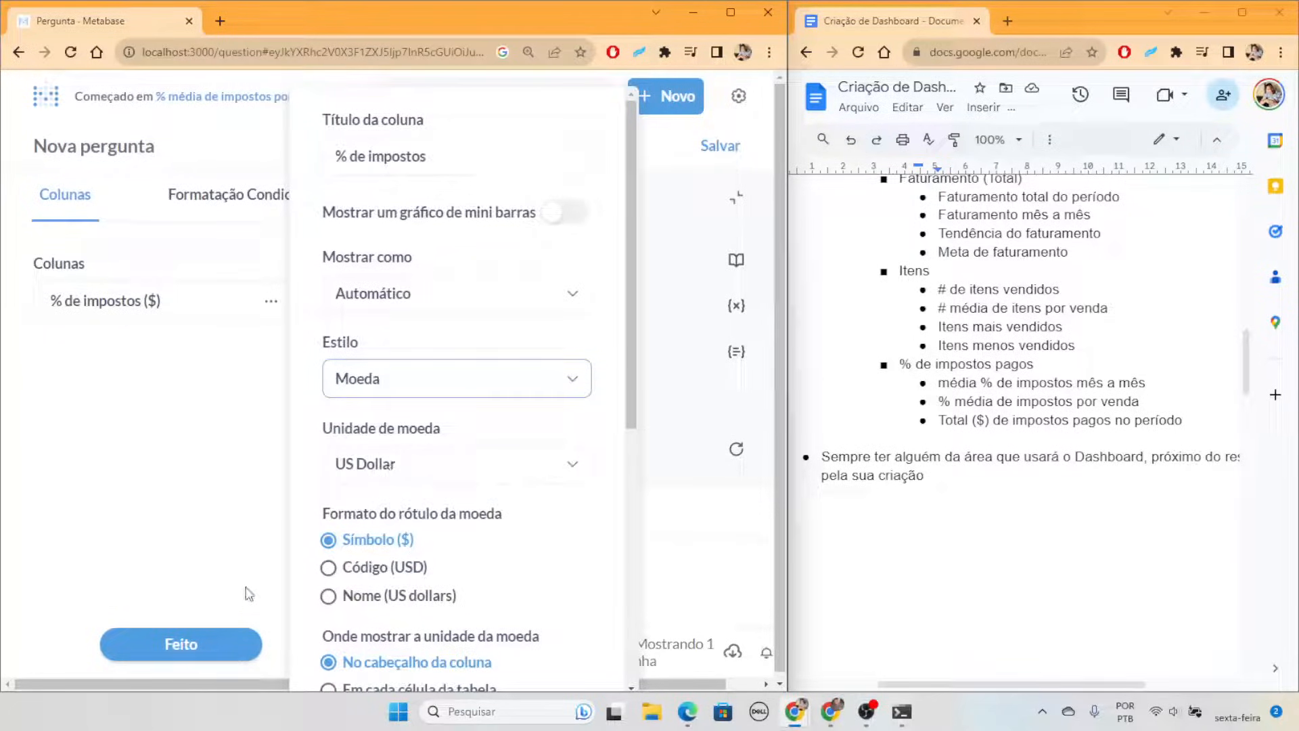
Set the column's currency unit to Brazilian Real and finish its formatting
scroll(409, 392, down, 1)
click(406, 382)
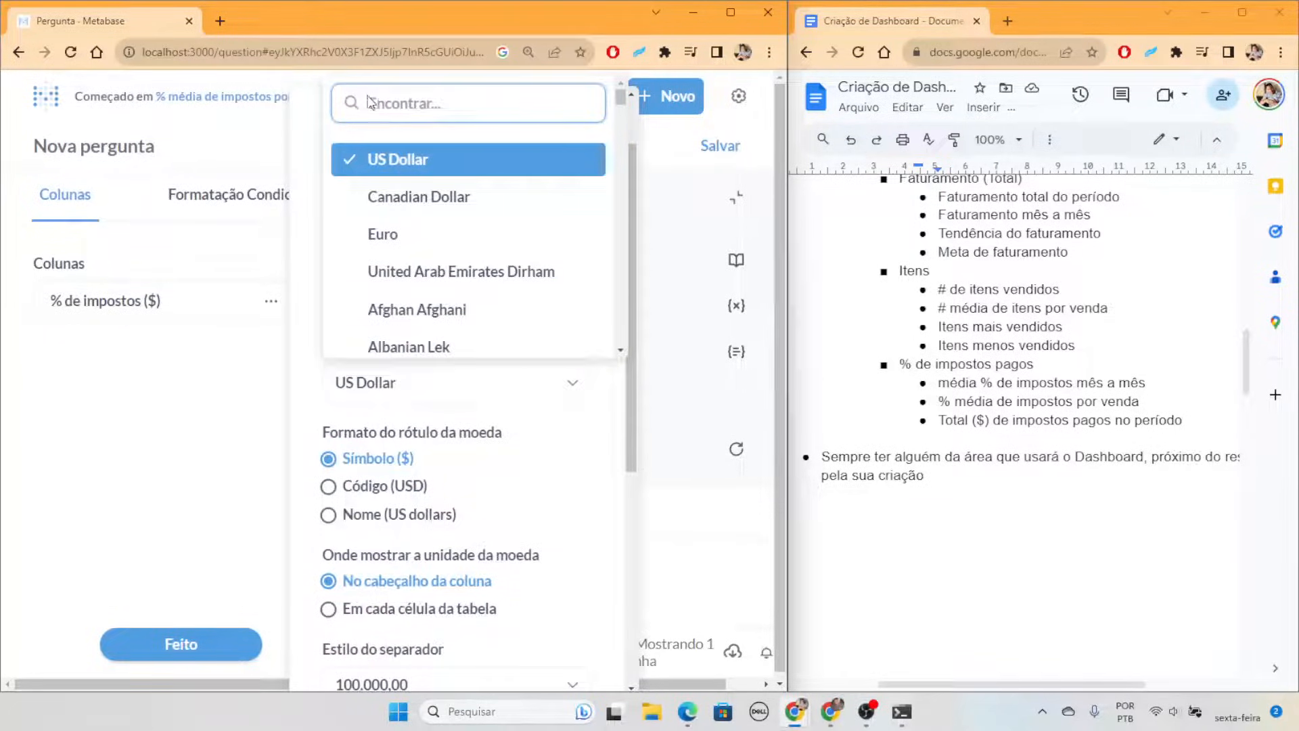
text(BRA)
click(406, 340)
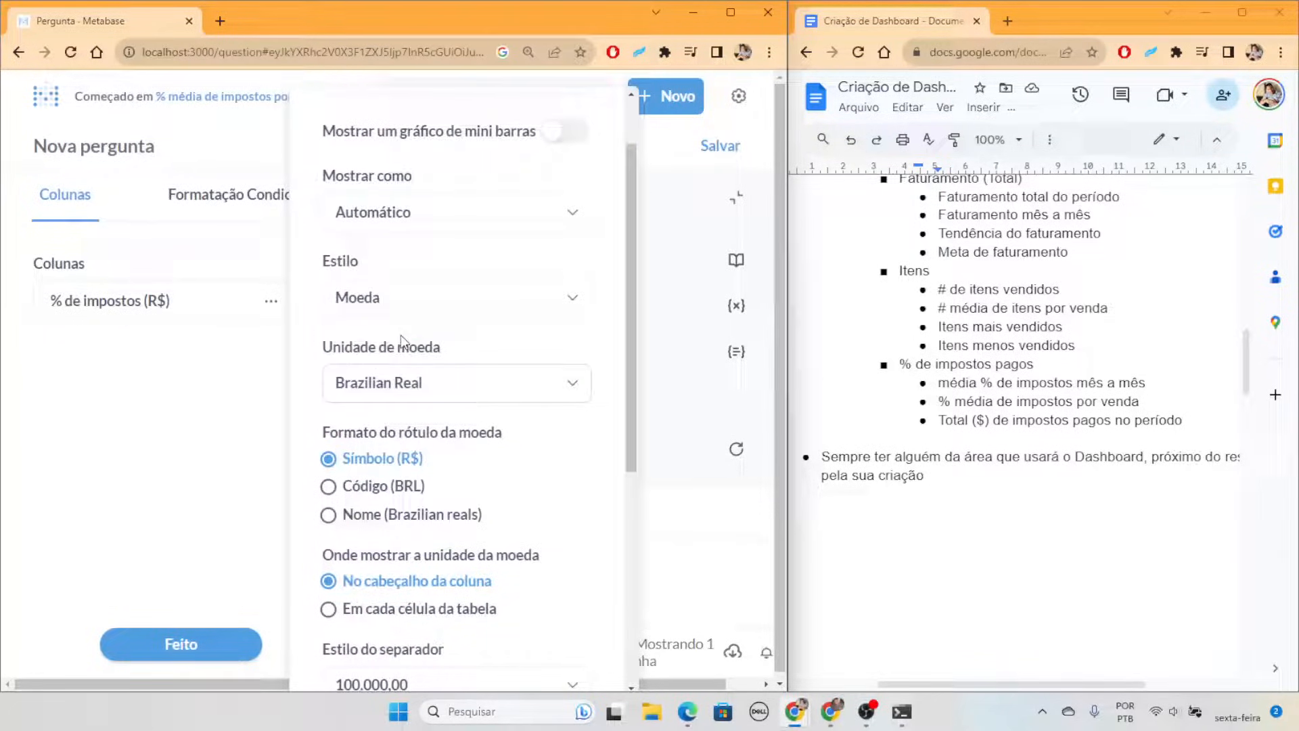
click(180, 644)
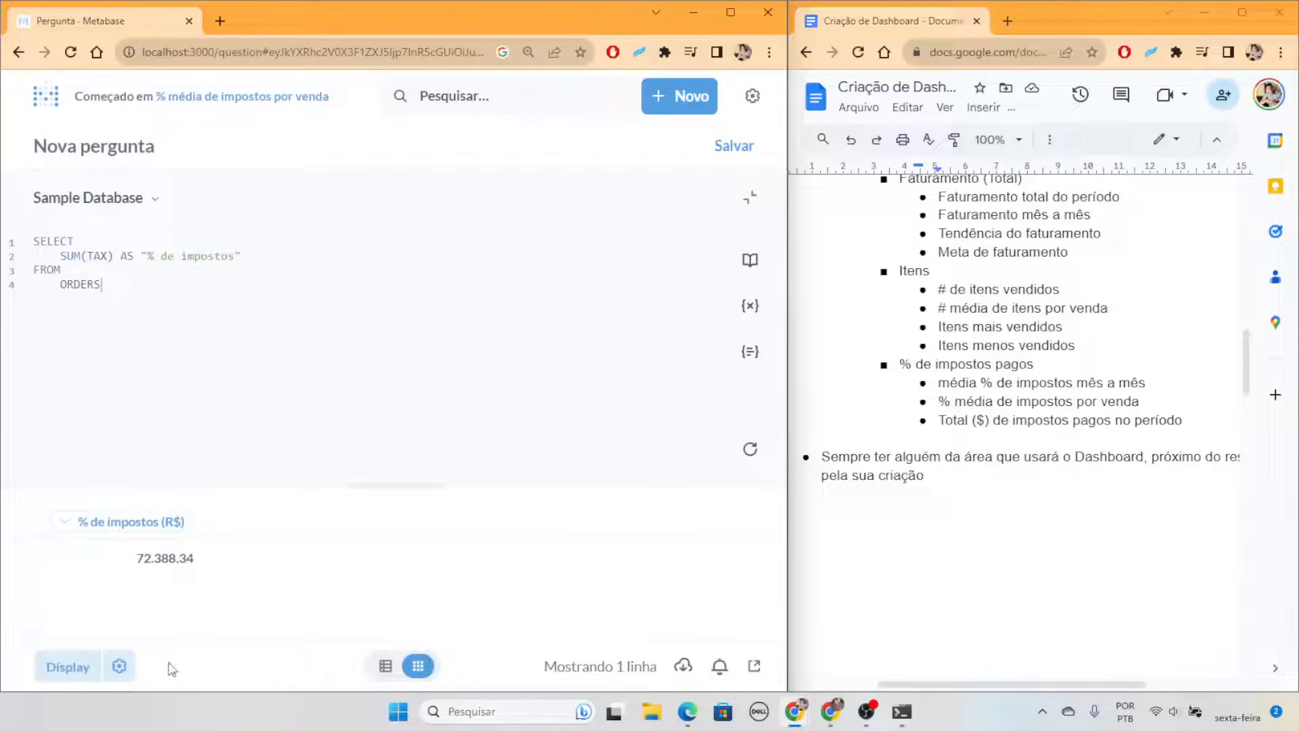
Change the tax total's visualization to Número
click(67, 667)
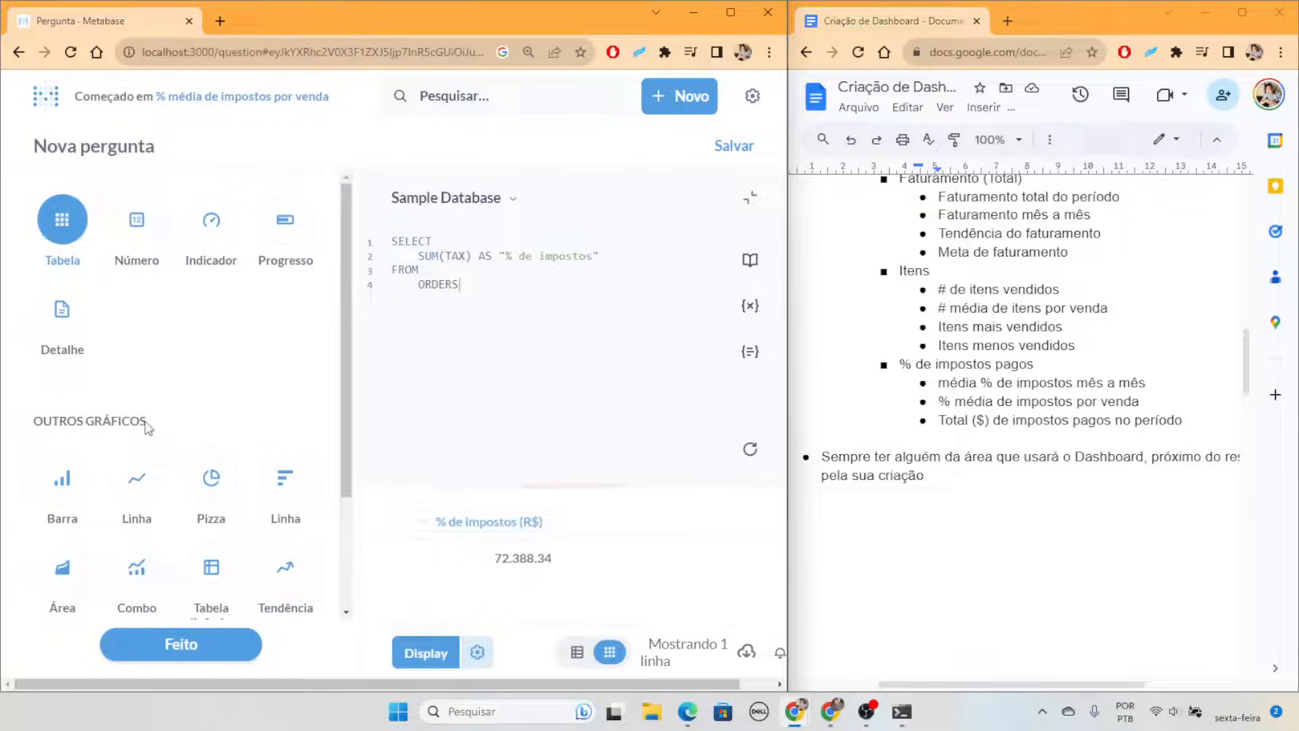
click(140, 234)
click(183, 644)
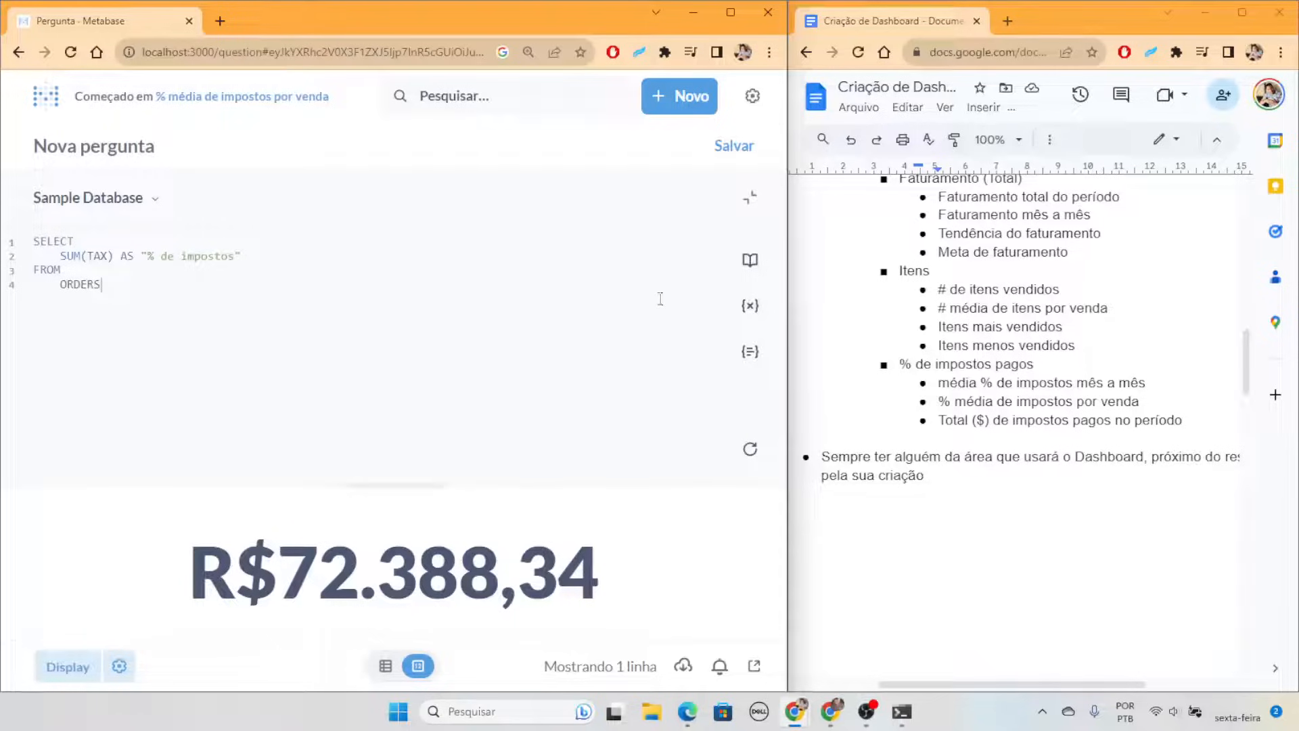
Save the query as a new question named "Total de impostos pagos" in the Vendas collection, without adding it to a dashboard
click(734, 147)
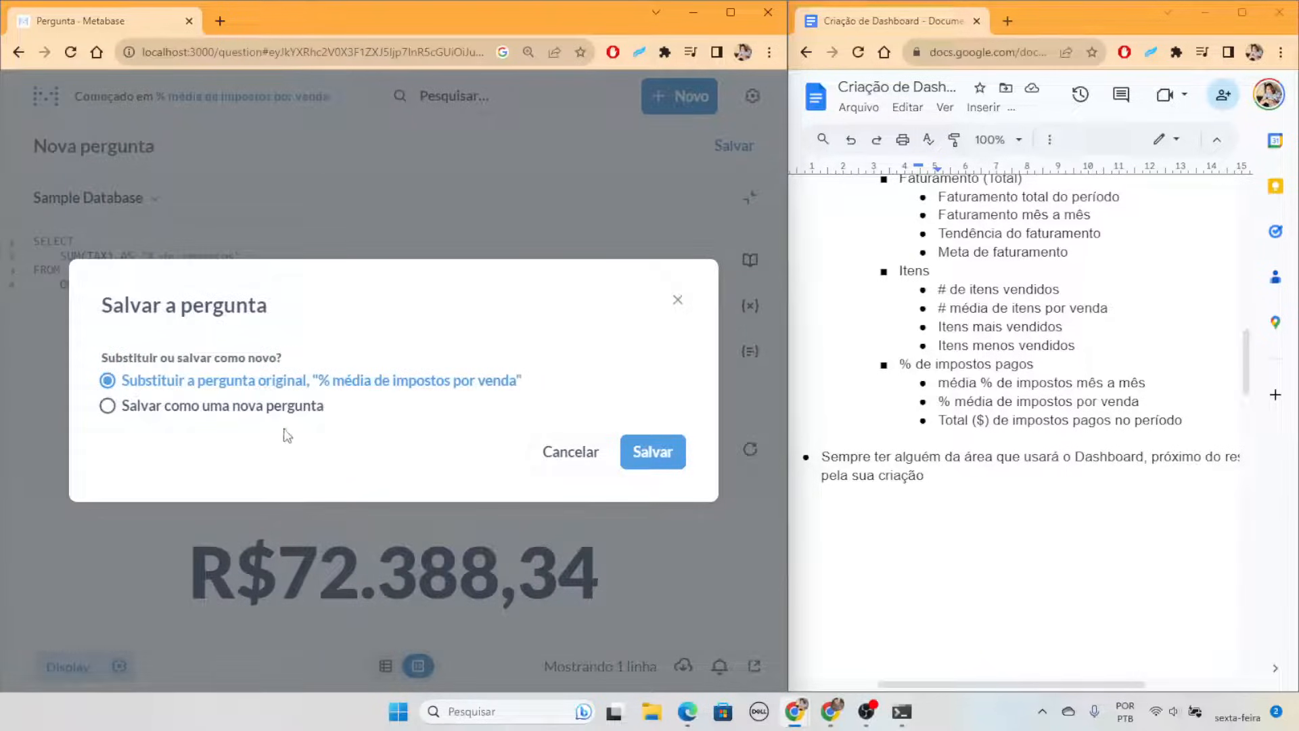
click(240, 411)
text(T)
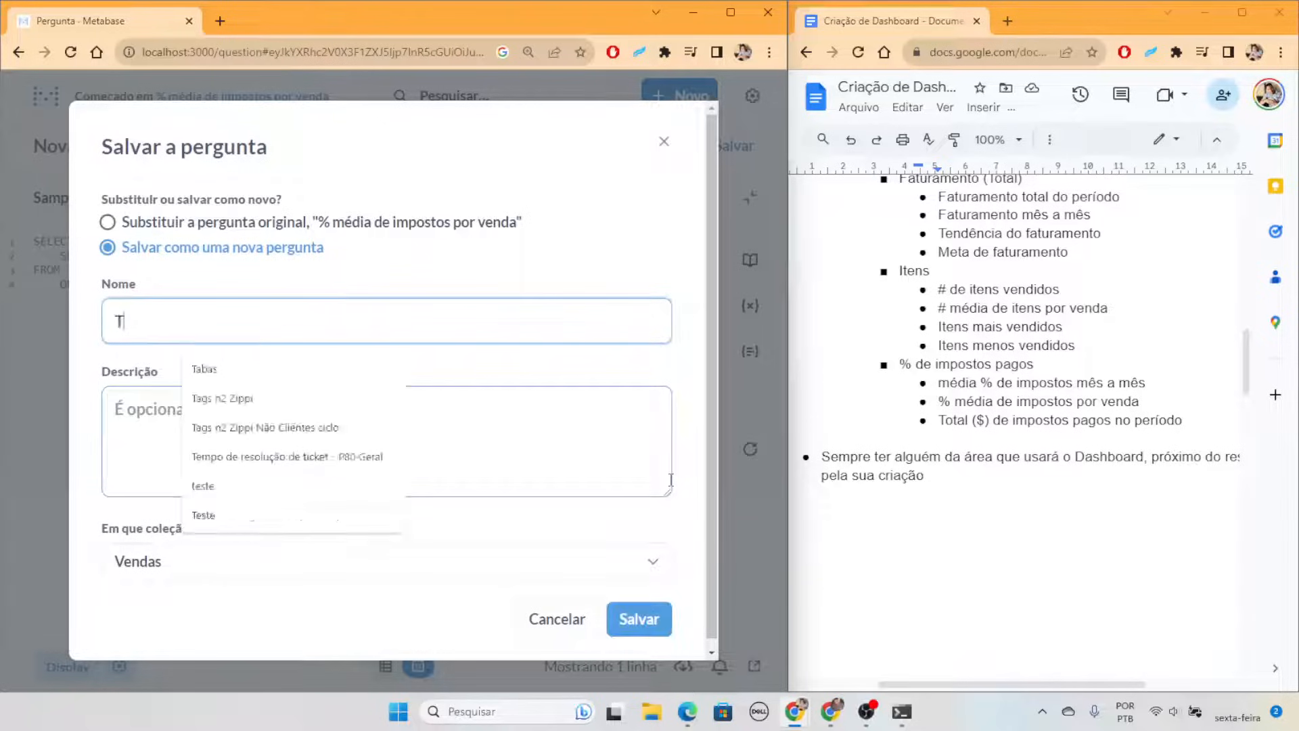
text(otal de impostos pagos)
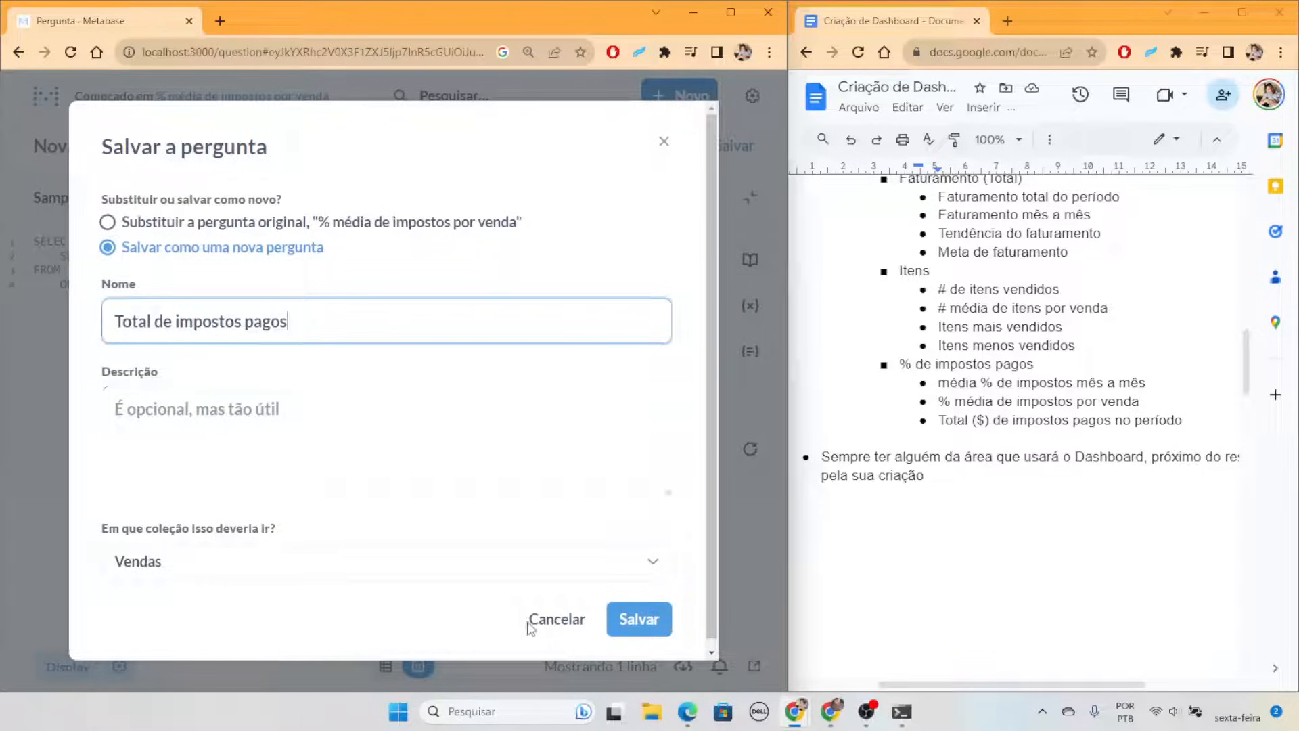
click(639, 619)
click(385, 409)
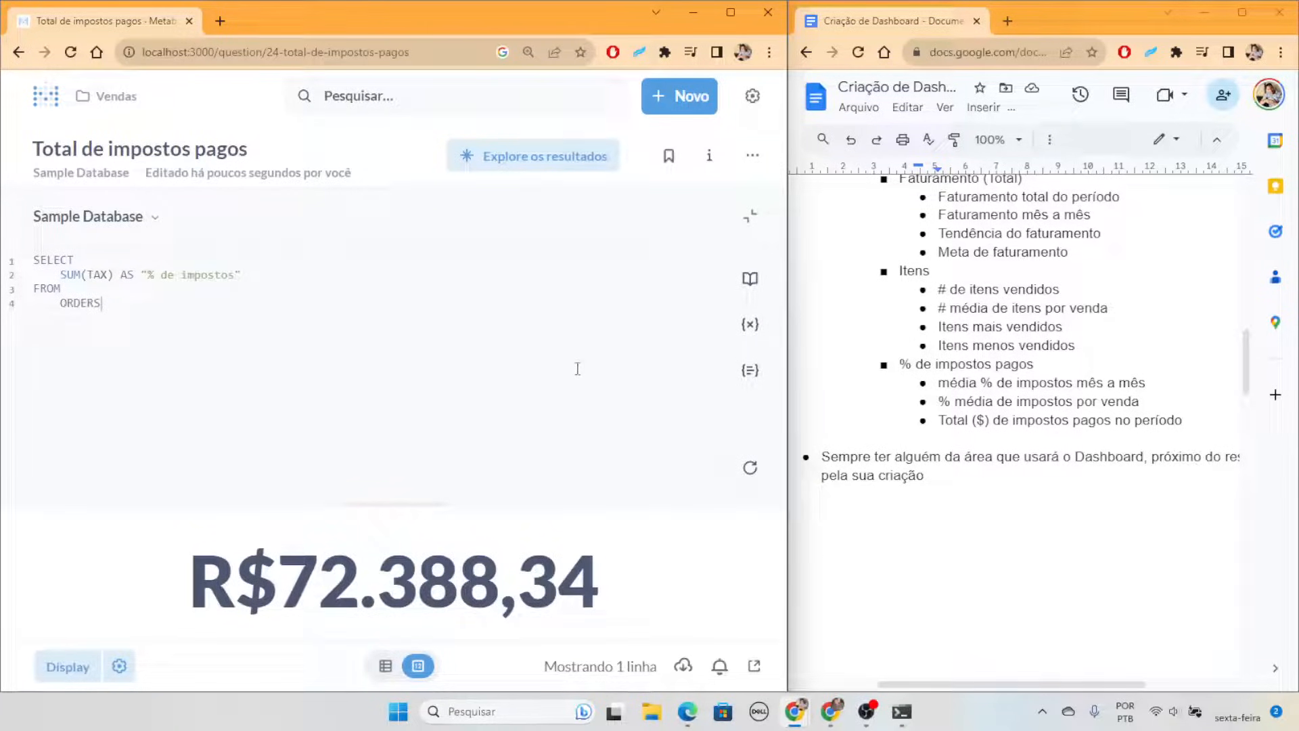
scroll(975, 370, up, 1)
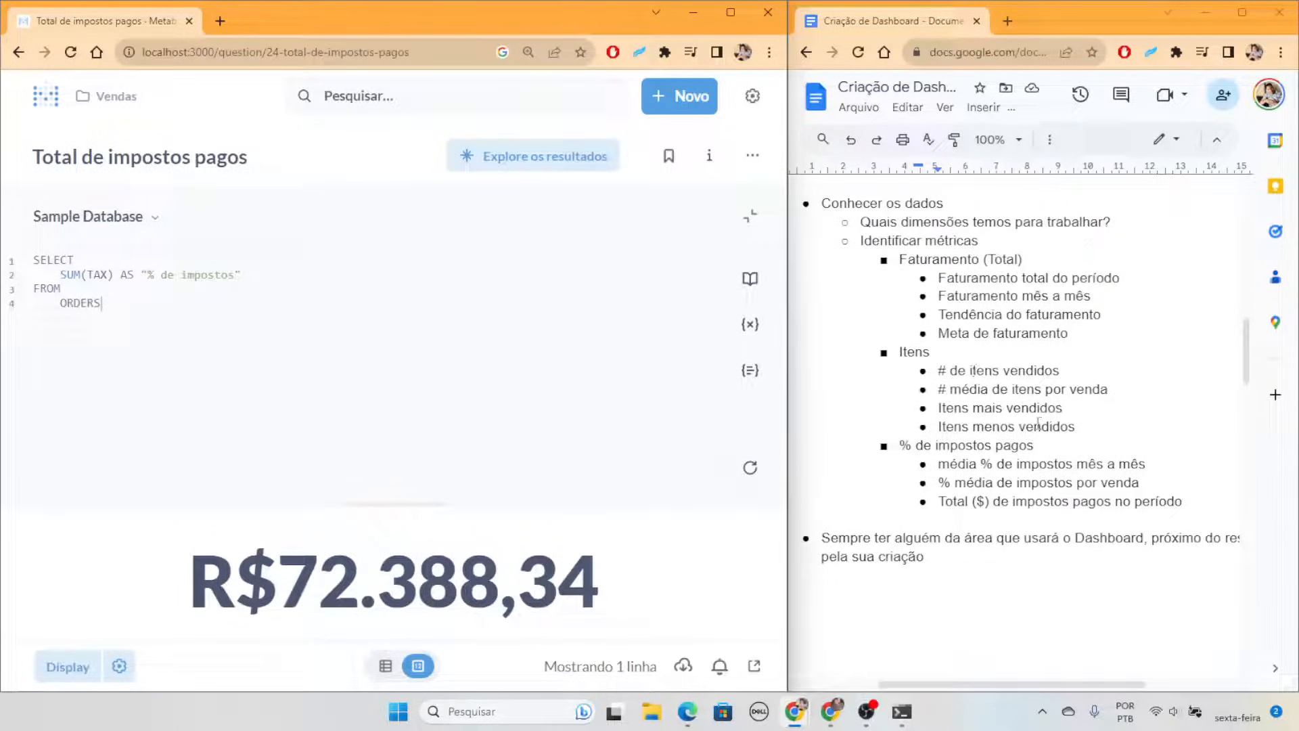
drag(1101, 330, 881, 282)
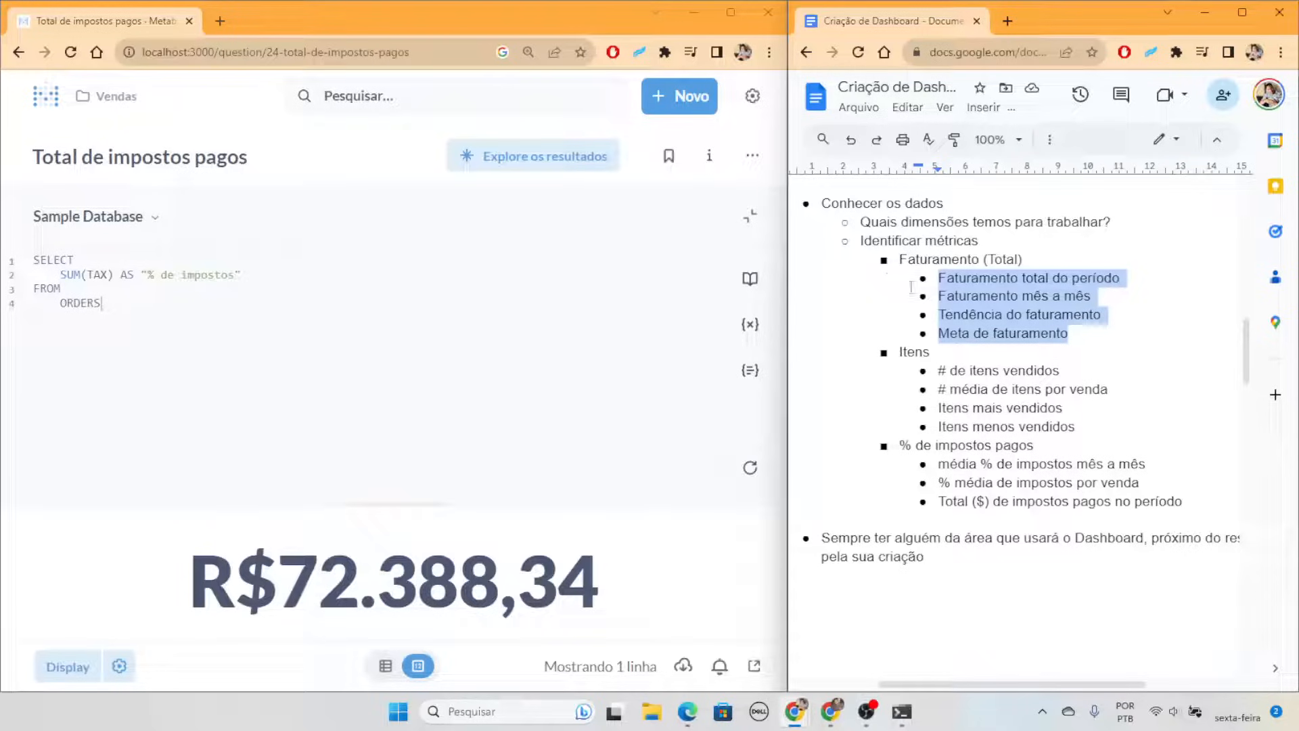
click(1074, 338)
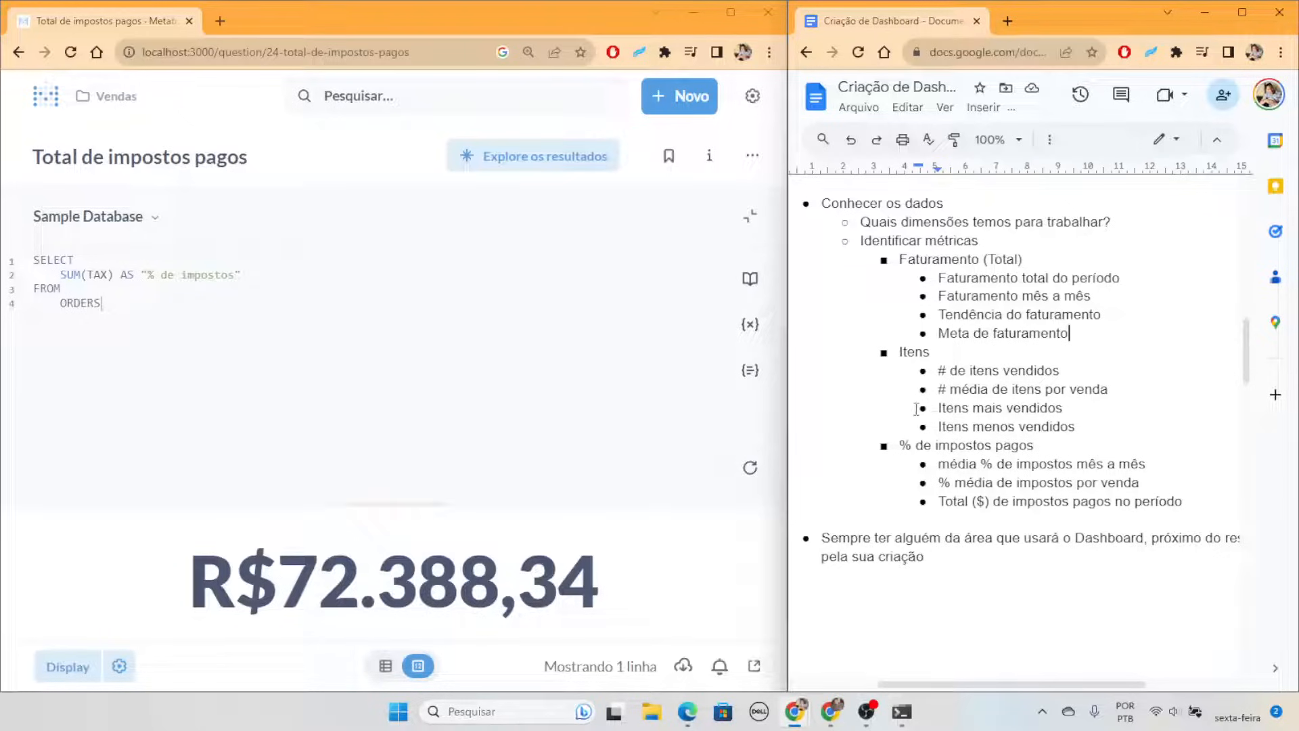
Start a new question based on the Orders table of the Sample Database
click(683, 97)
click(580, 155)
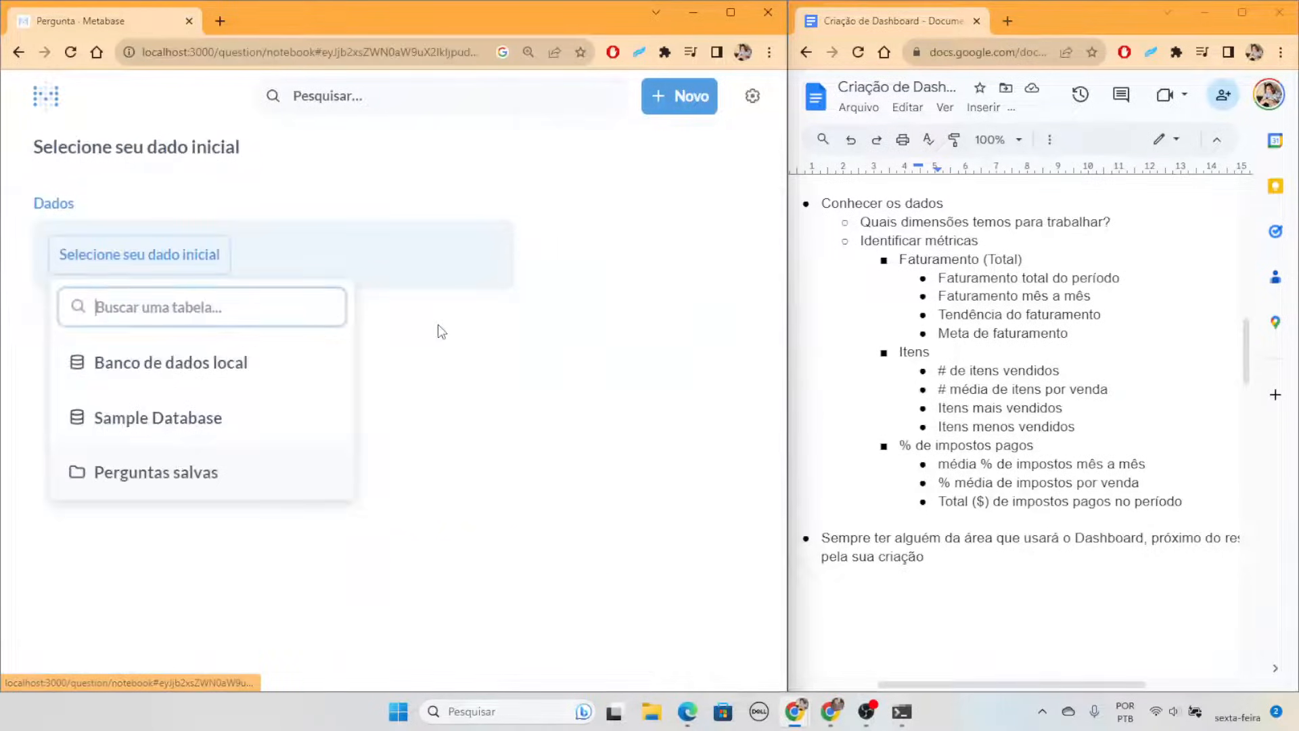
click(192, 436)
key(ctrl+minus)
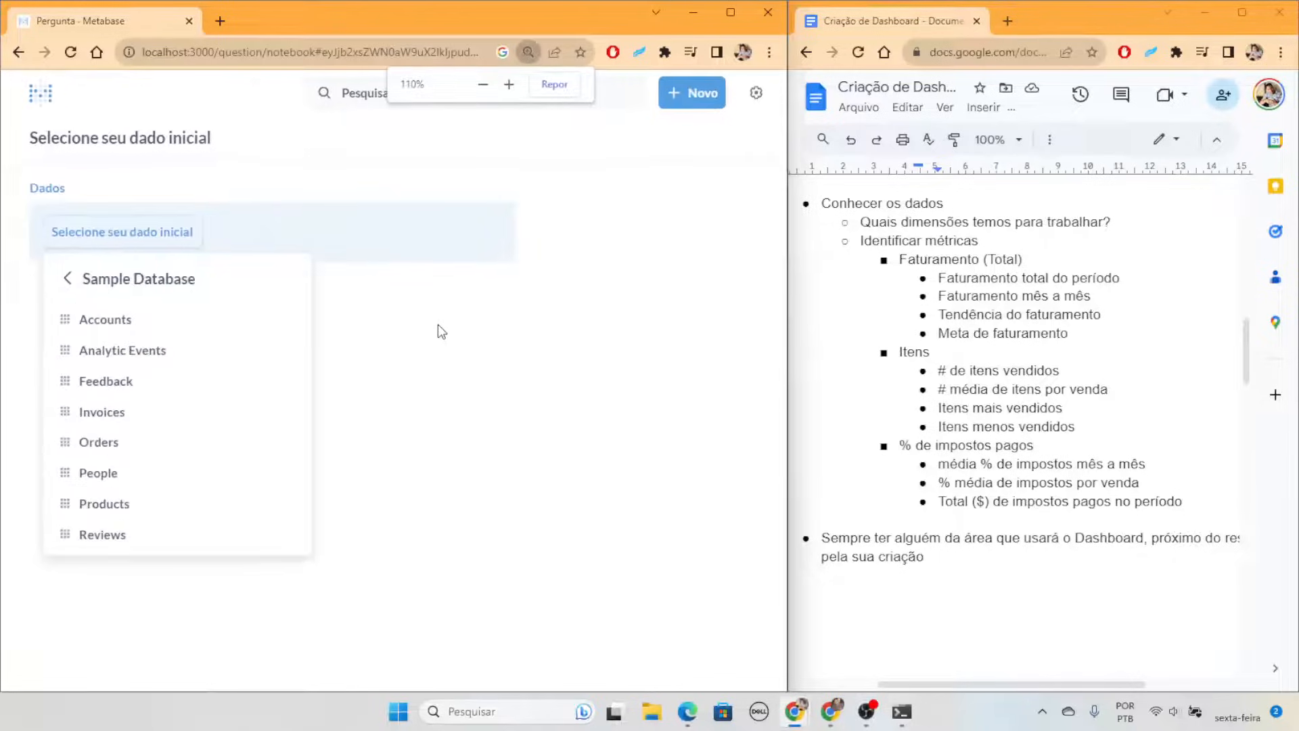
click(135, 449)
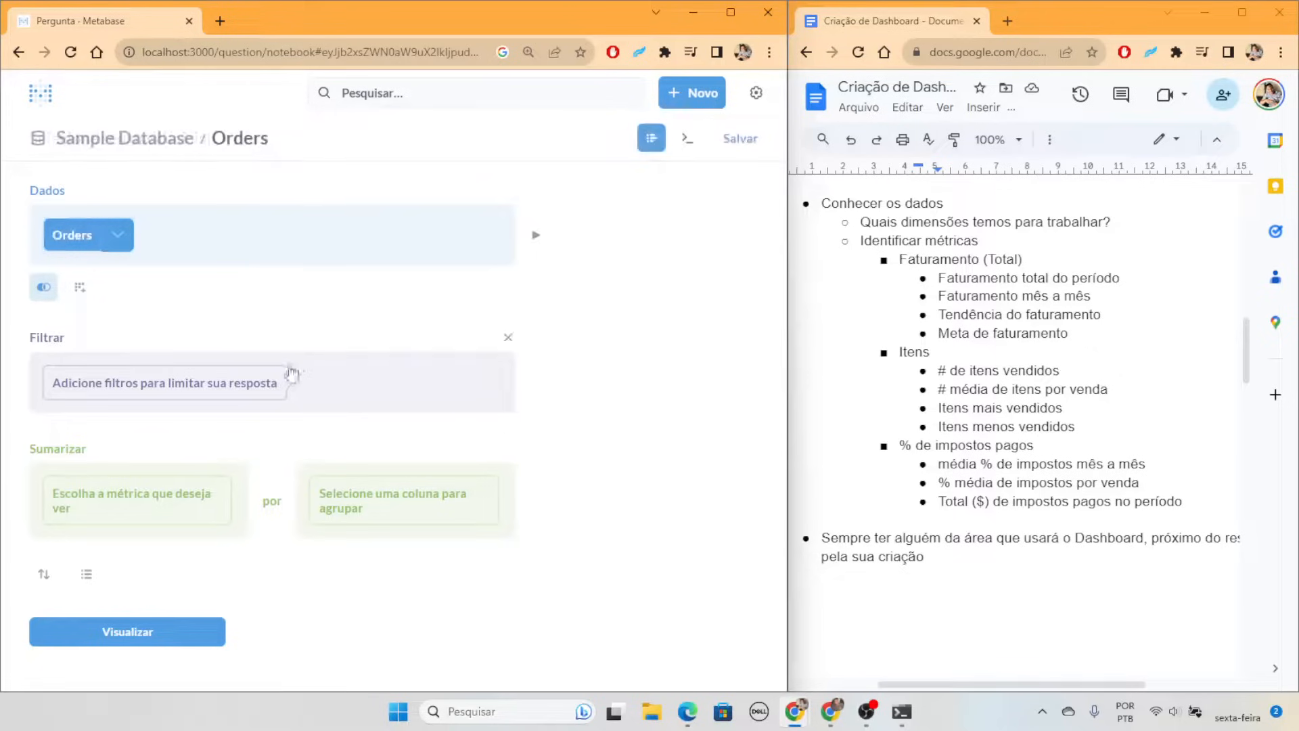
Summarize the Orders data by the sum of Quantity
click(110, 505)
click(78, 172)
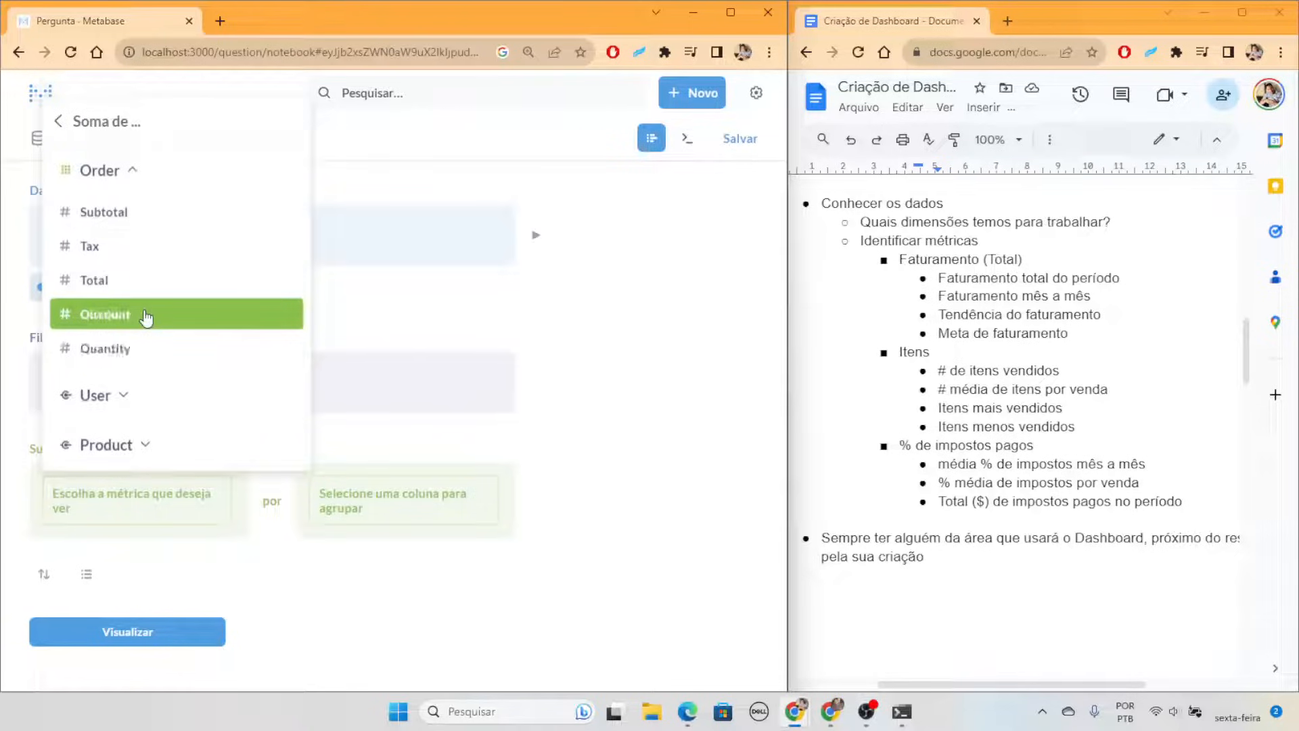
click(143, 351)
Group the summed quantity by the Product table's Category column
click(417, 523)
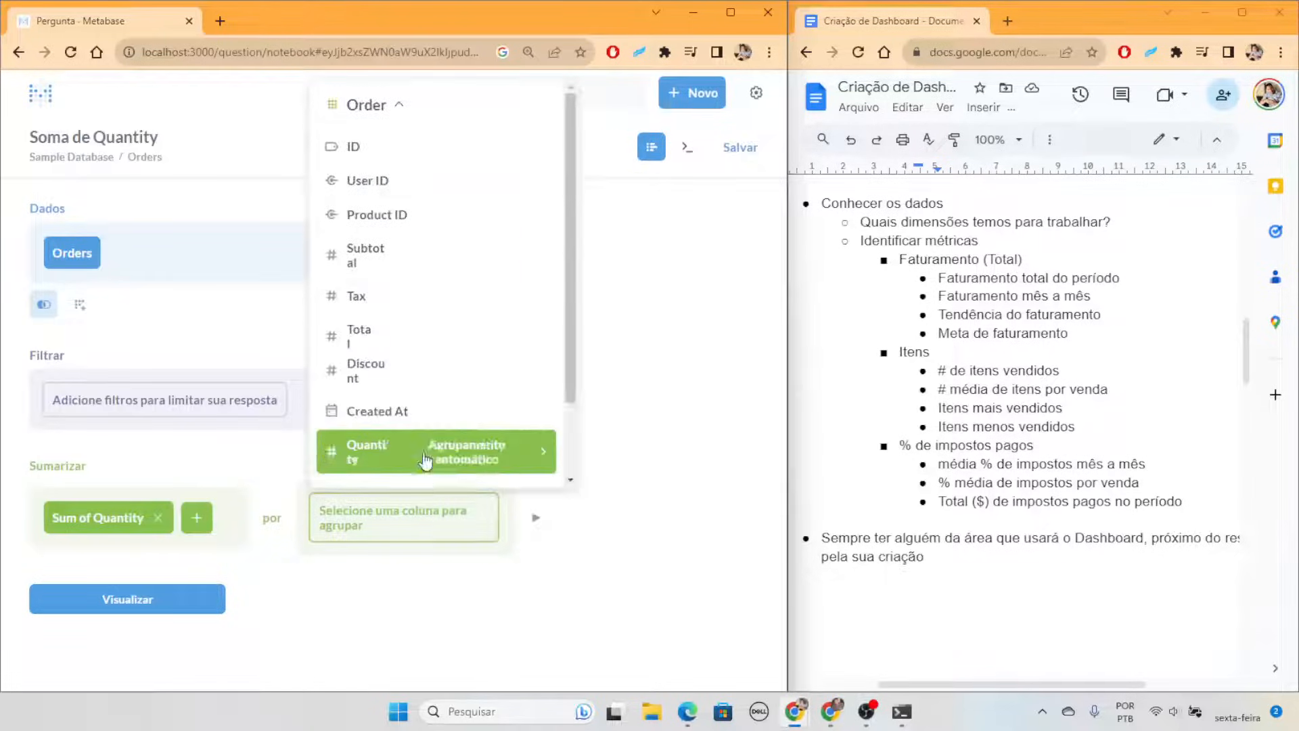
scroll(418, 211, down, 1)
scroll(473, 215, up, 4)
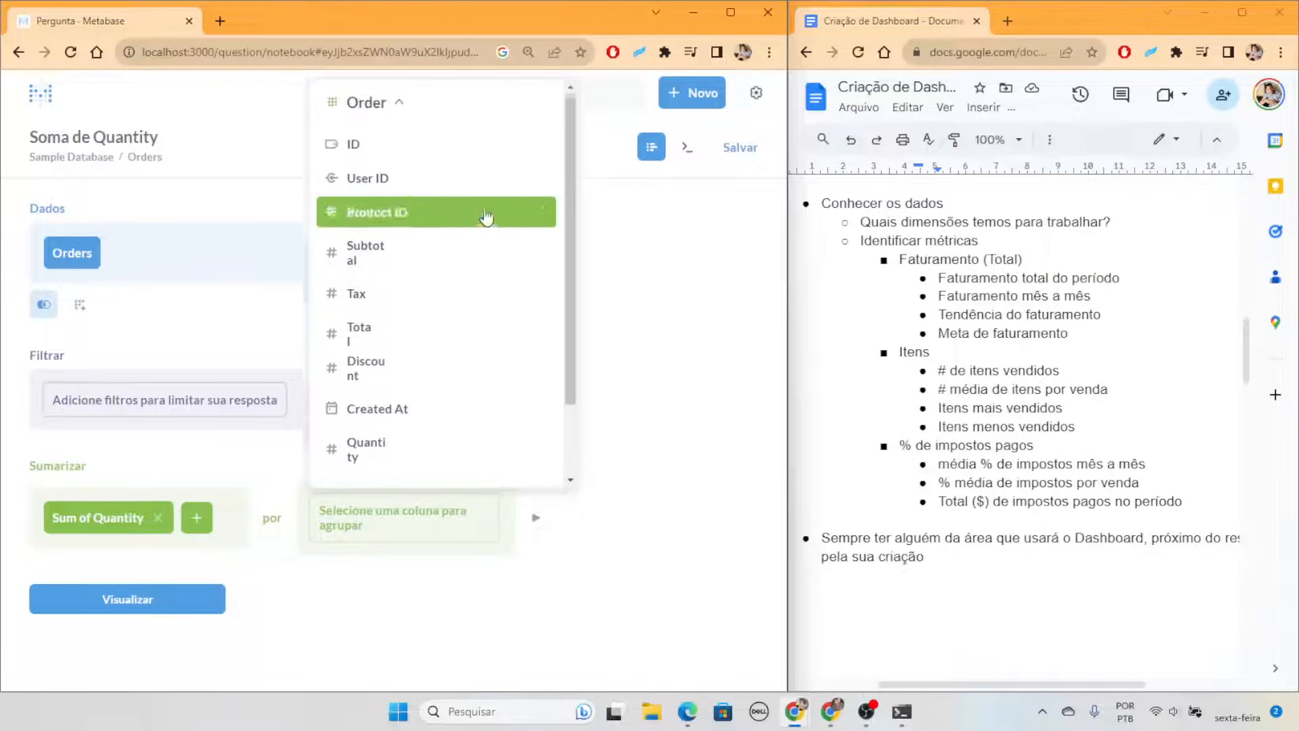
click(405, 106)
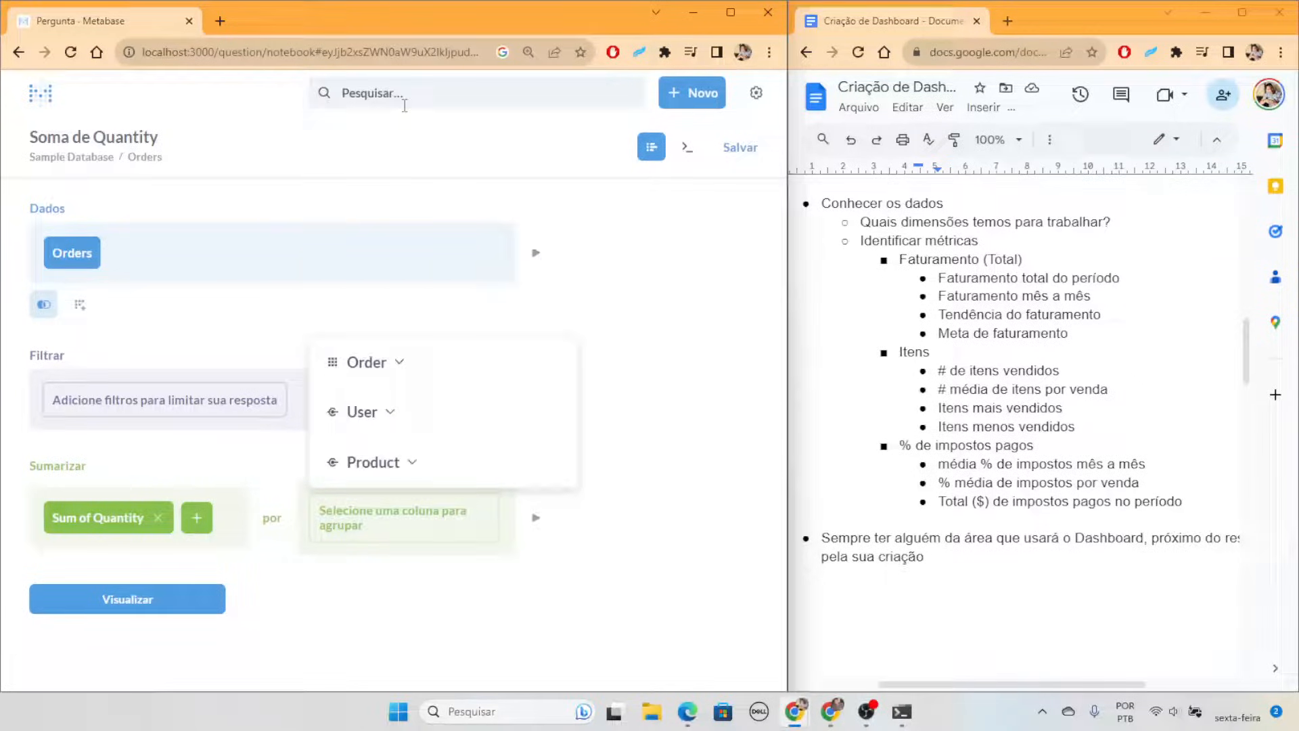
click(415, 464)
scroll(420, 322, down, 1)
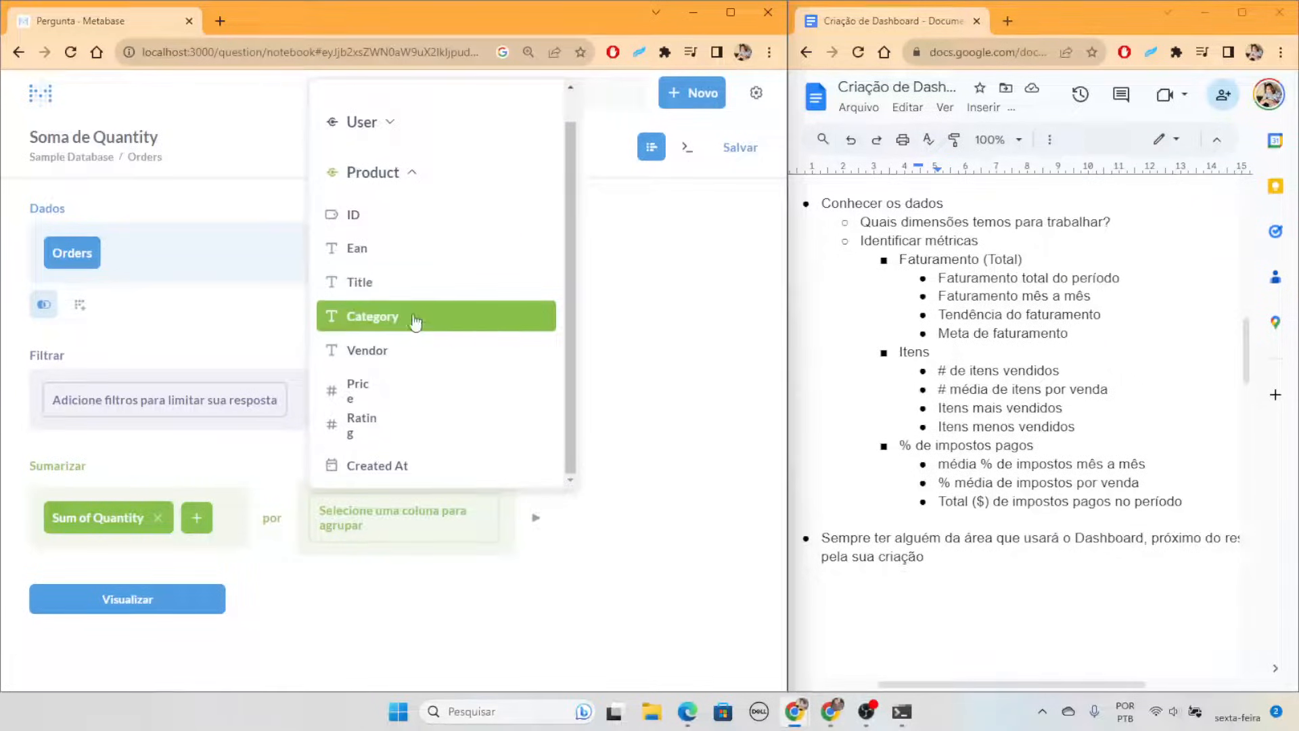
click(404, 322)
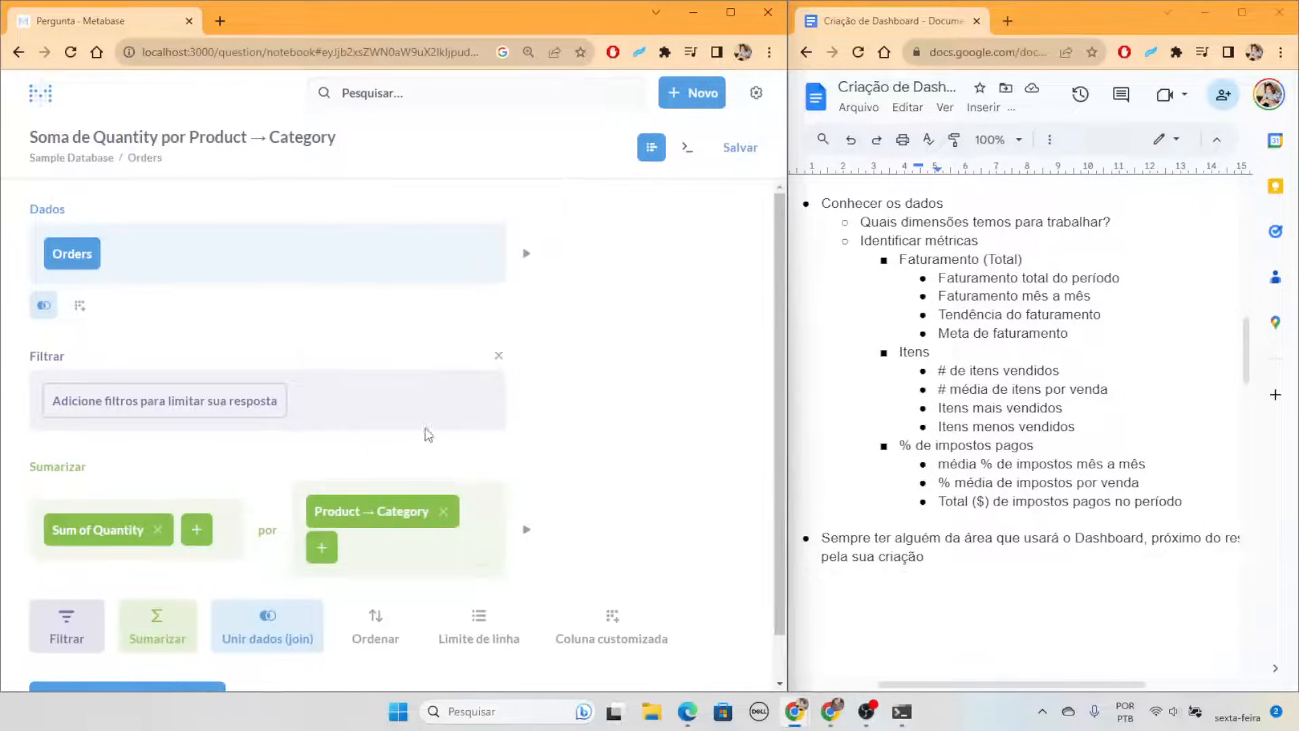
Add a row limit of 5 to the quantity-by-category question
scroll(278, 360, down, 1)
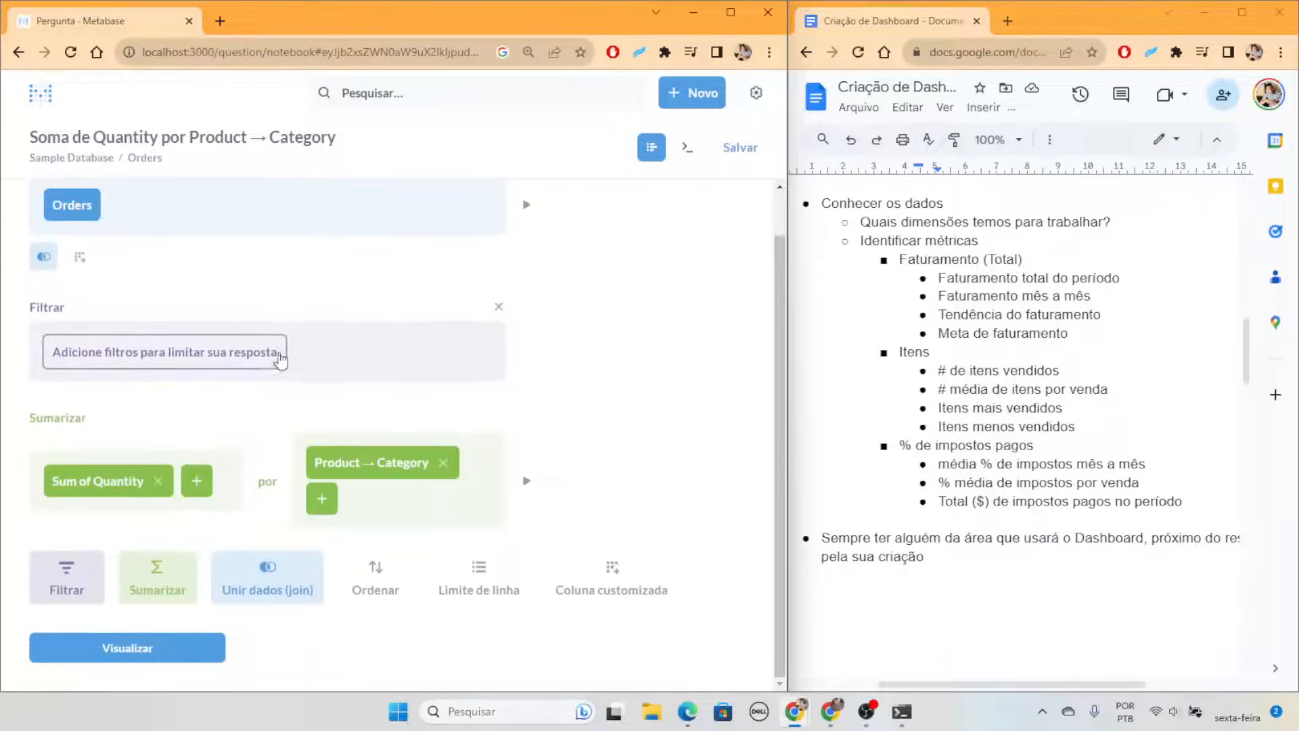
click(482, 580)
scroll(128, 562, down, 2)
click(138, 489)
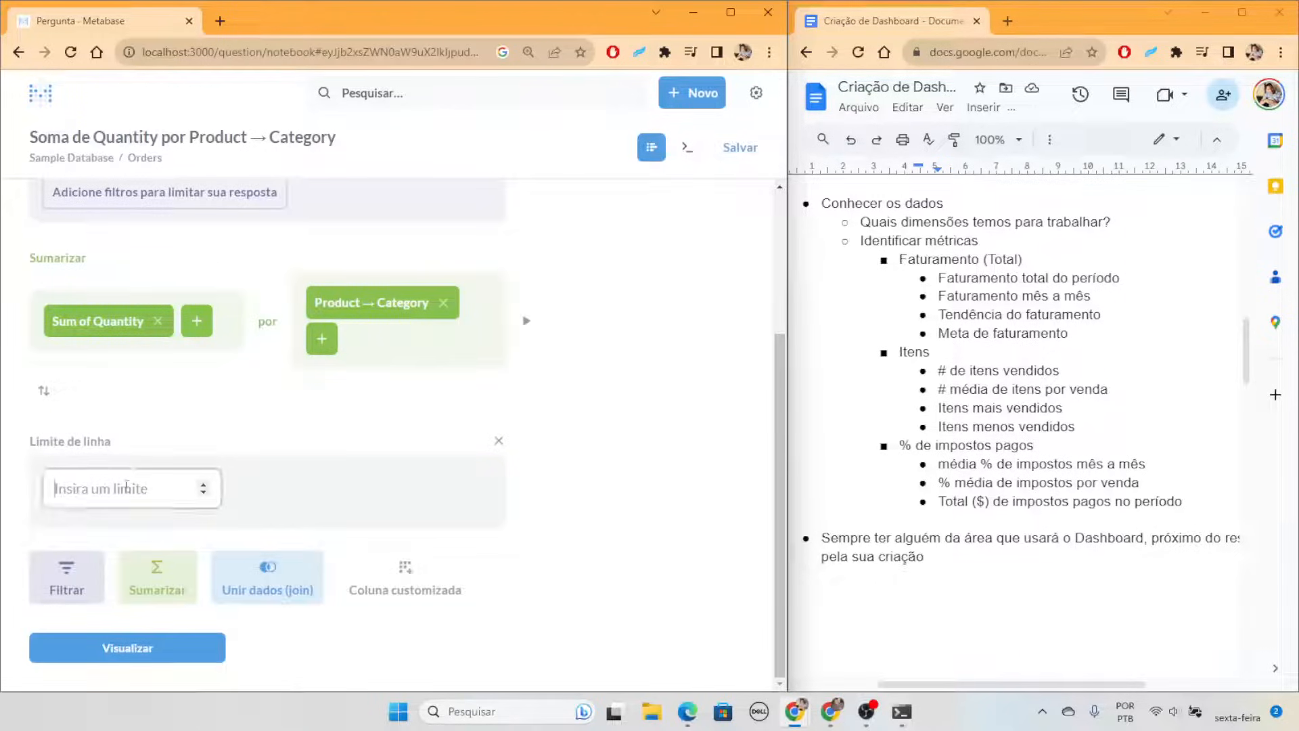
text(5)
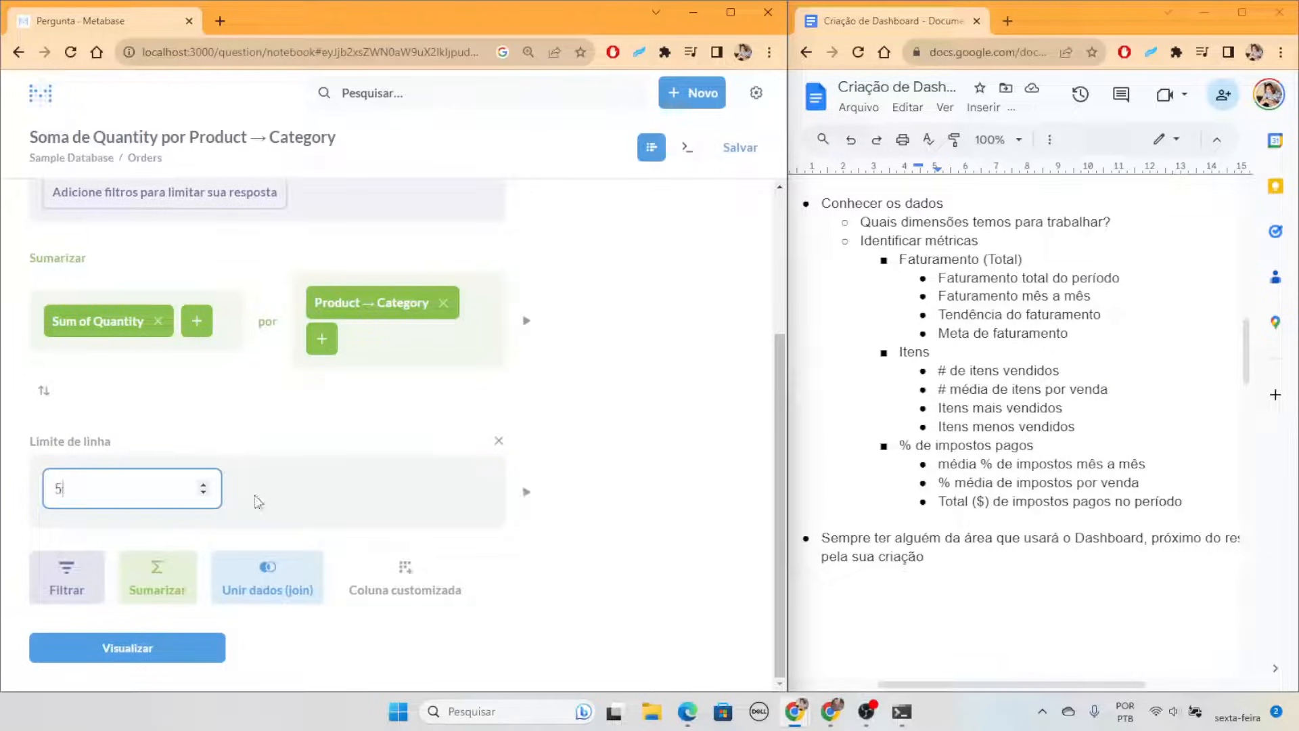
click(525, 569)
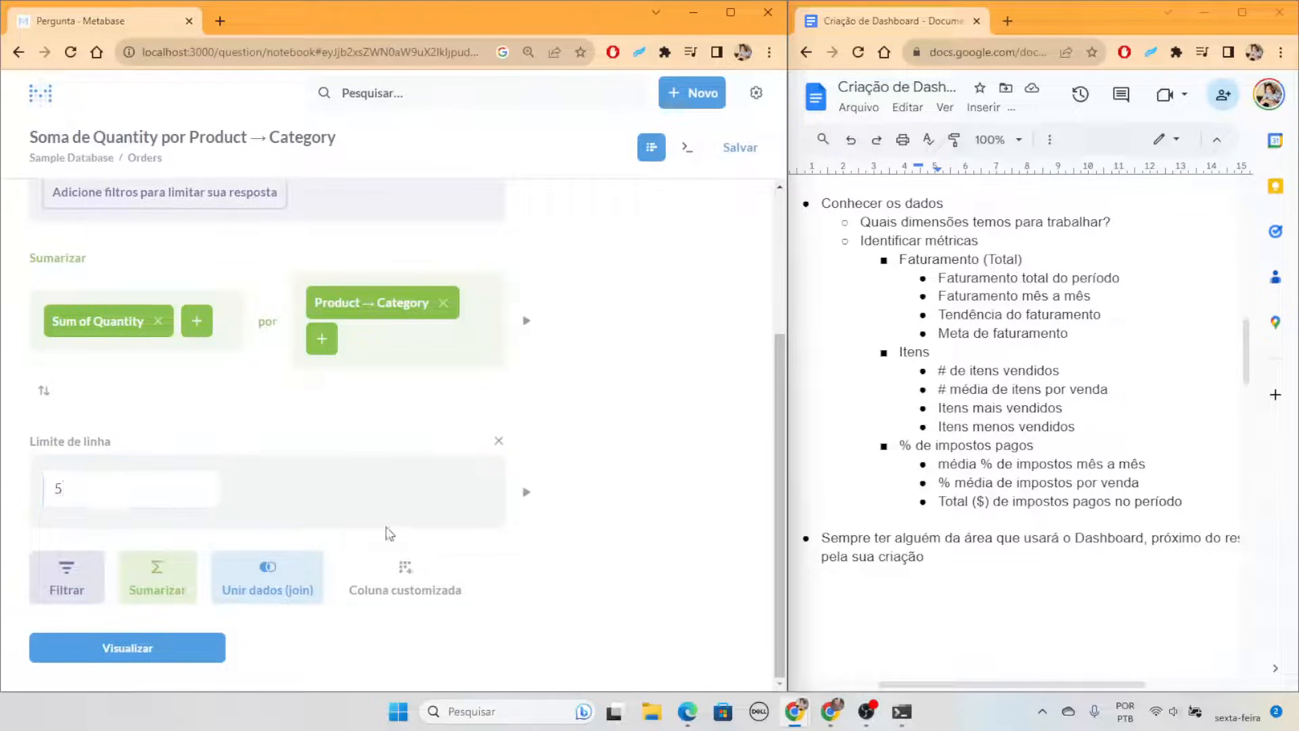
Sort the quantity-by-category question by Sum of Quantity in descending order and visualize the result
click(45, 392)
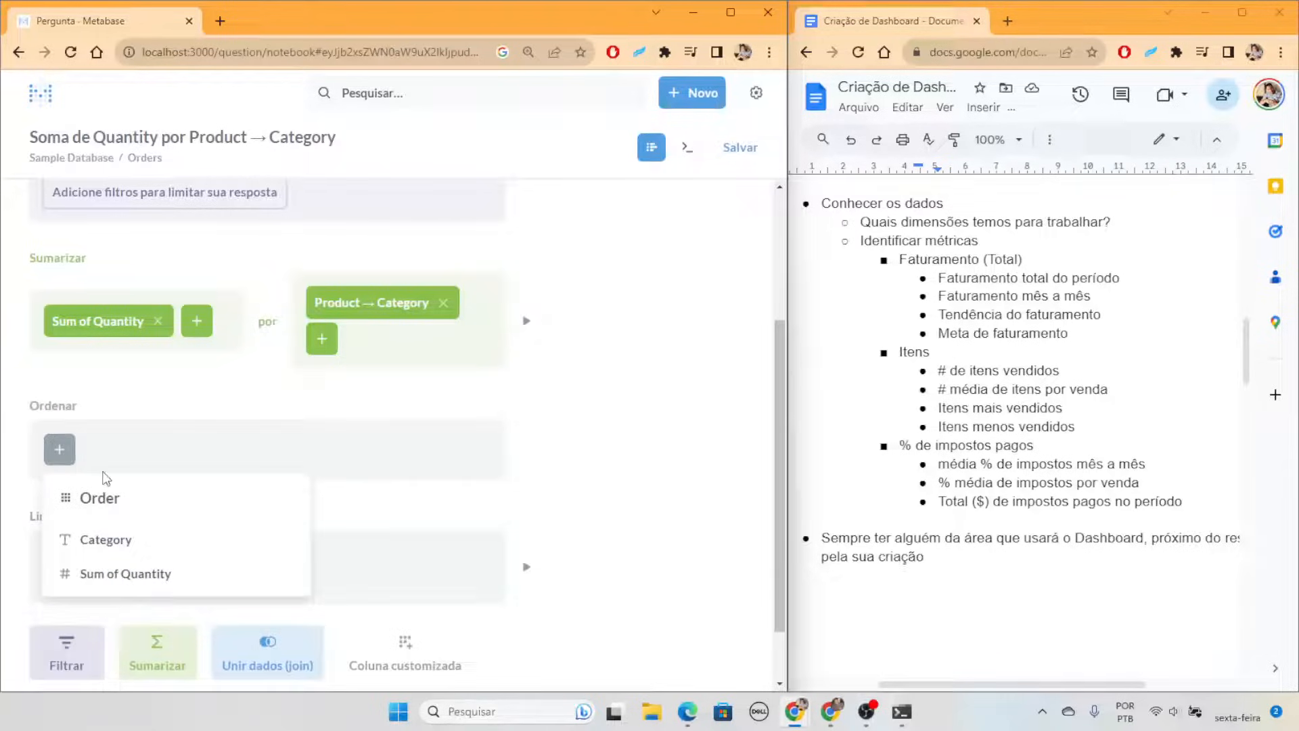
click(122, 574)
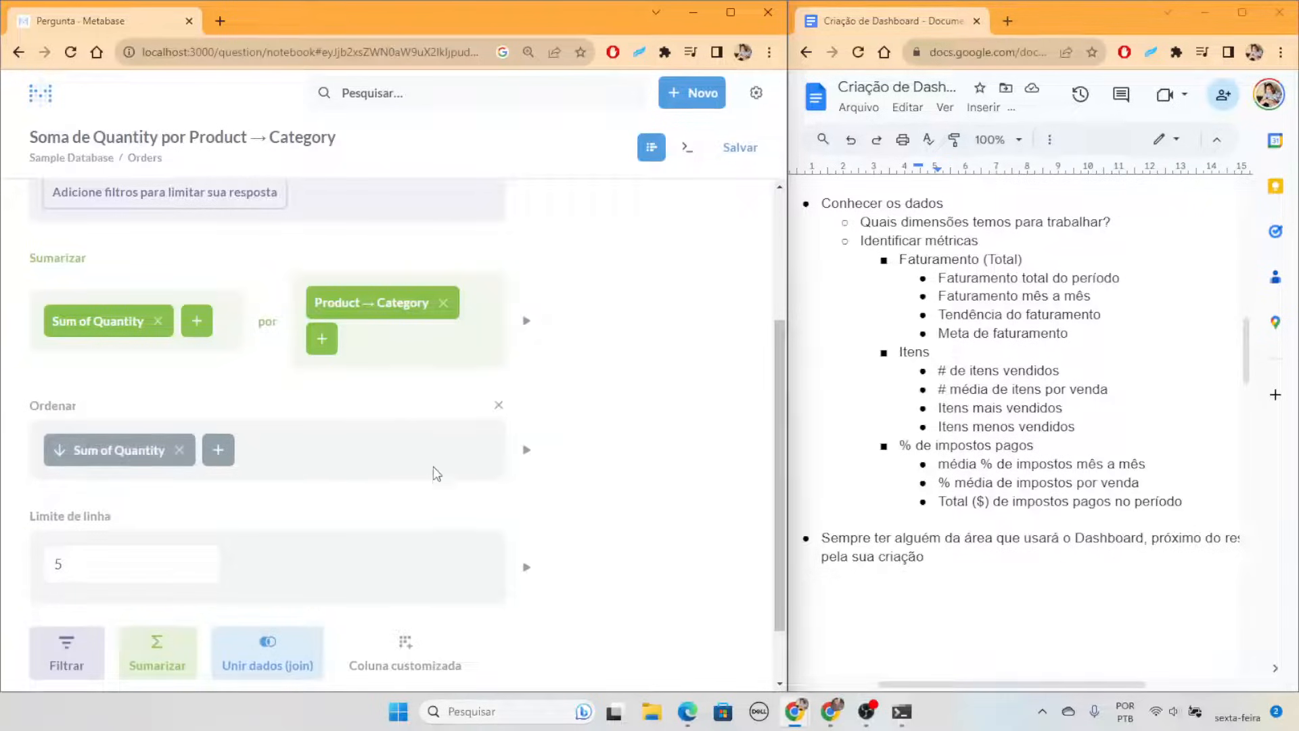
scroll(433, 465, down, 1)
click(203, 649)
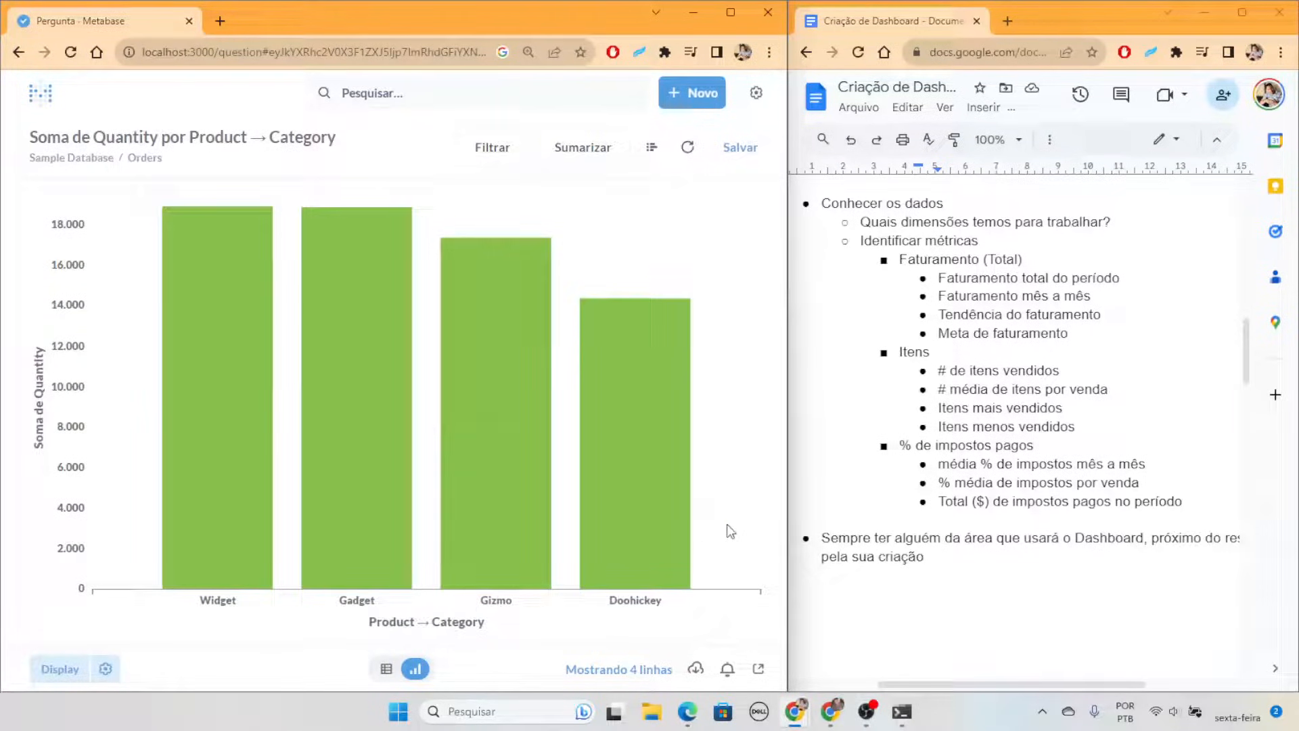
Display the summed quantity by product category as a pie chart (Pizza)
click(386, 669)
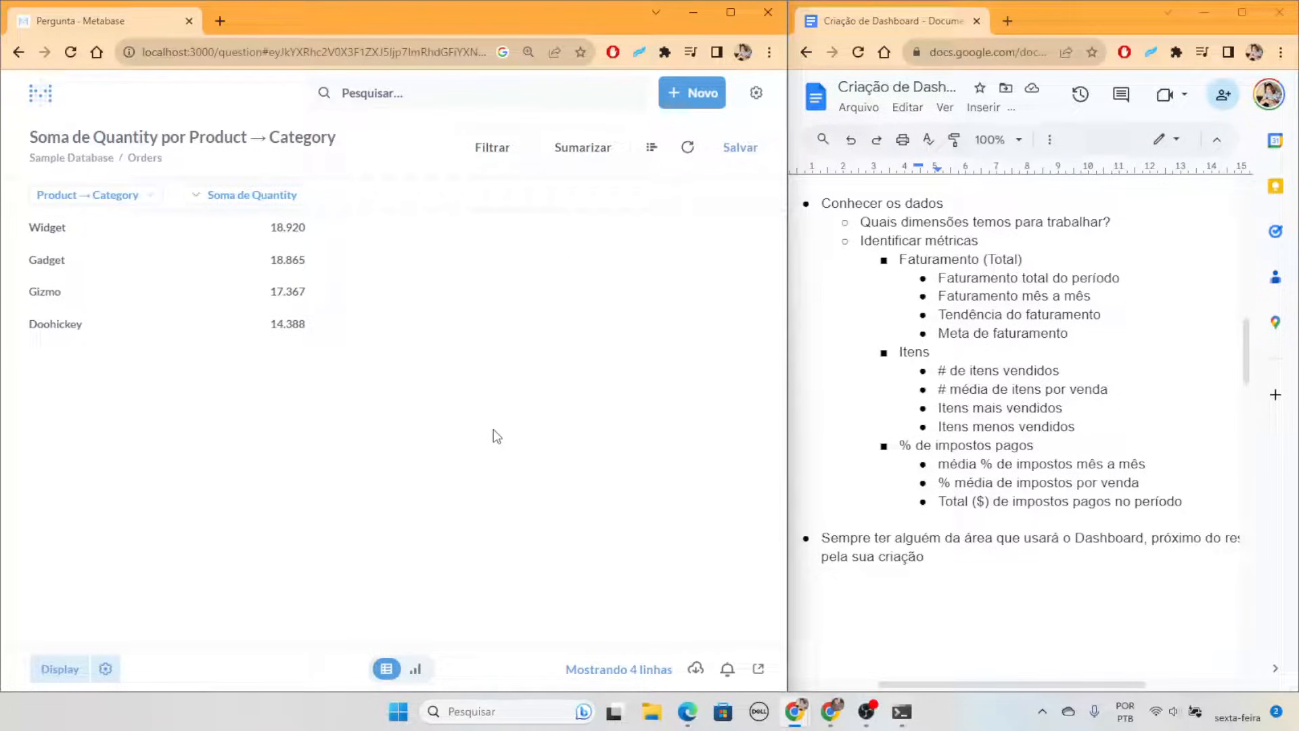
click(416, 668)
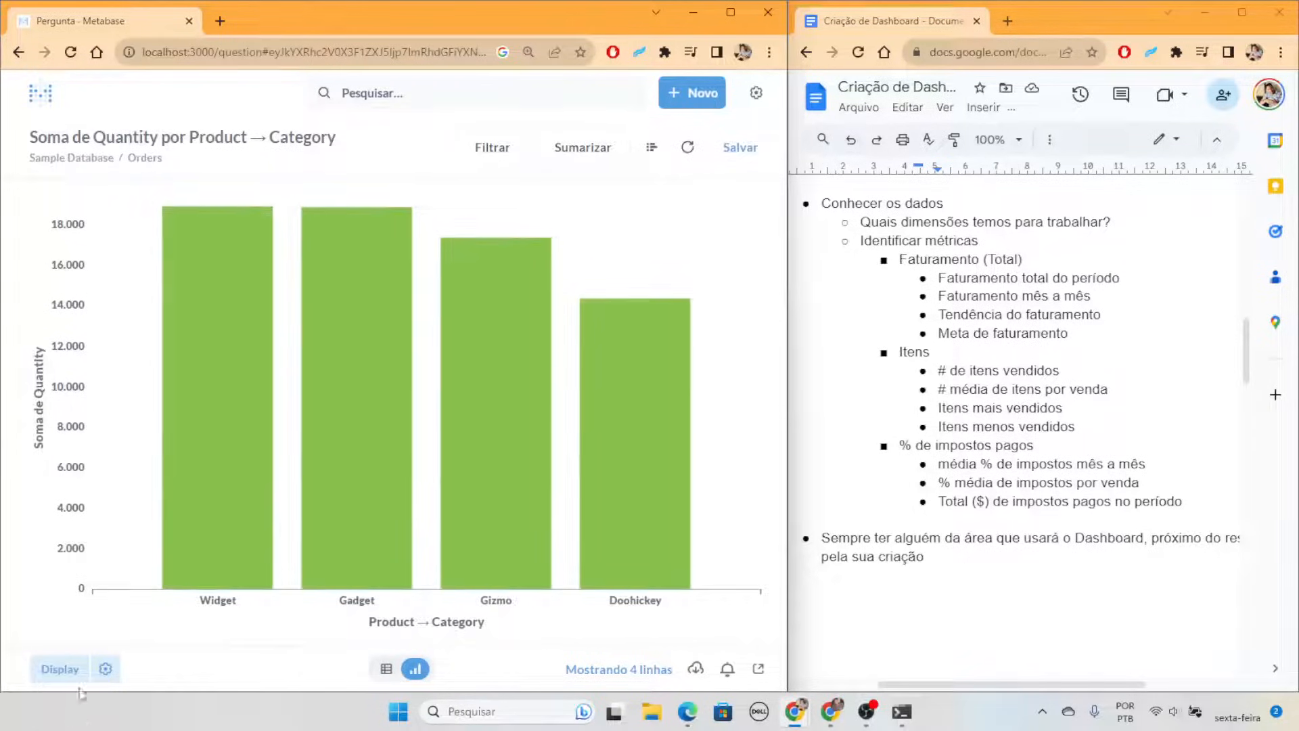
click(68, 669)
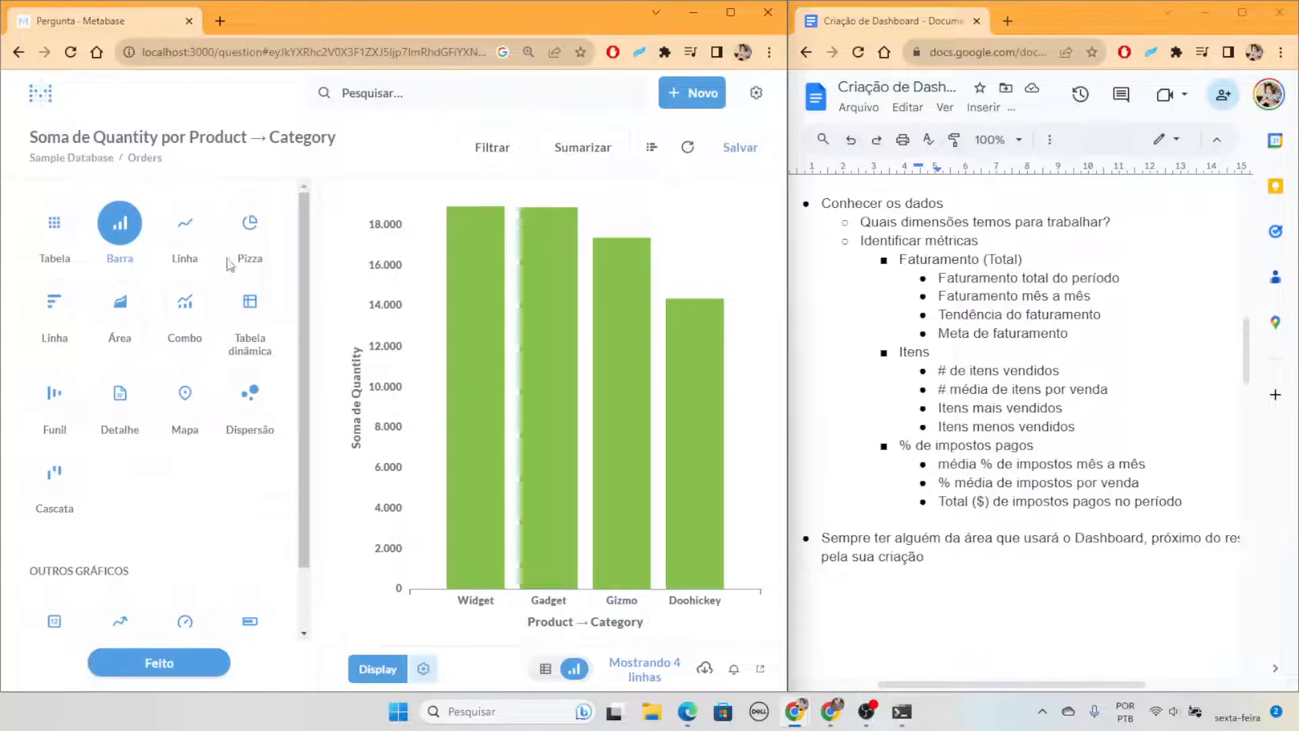
click(250, 222)
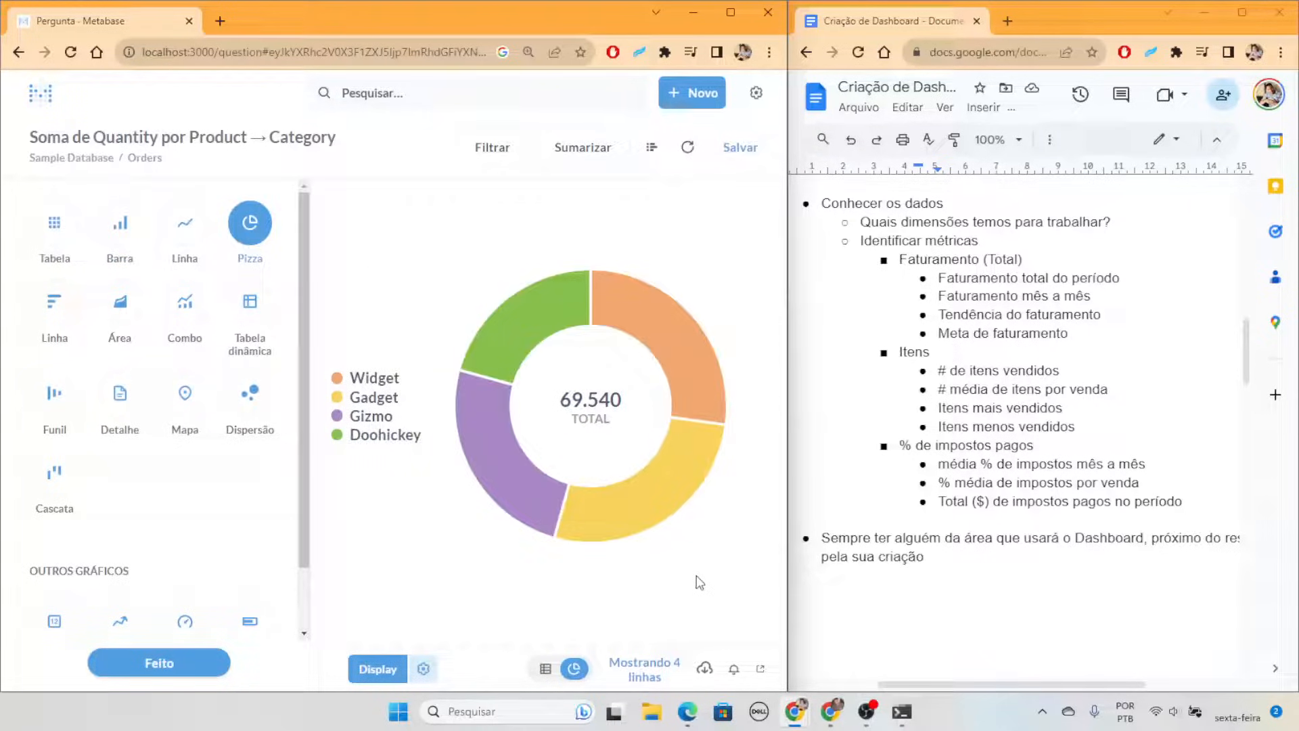
mouse_move(542, 331)
drag(1071, 366, 933, 374)
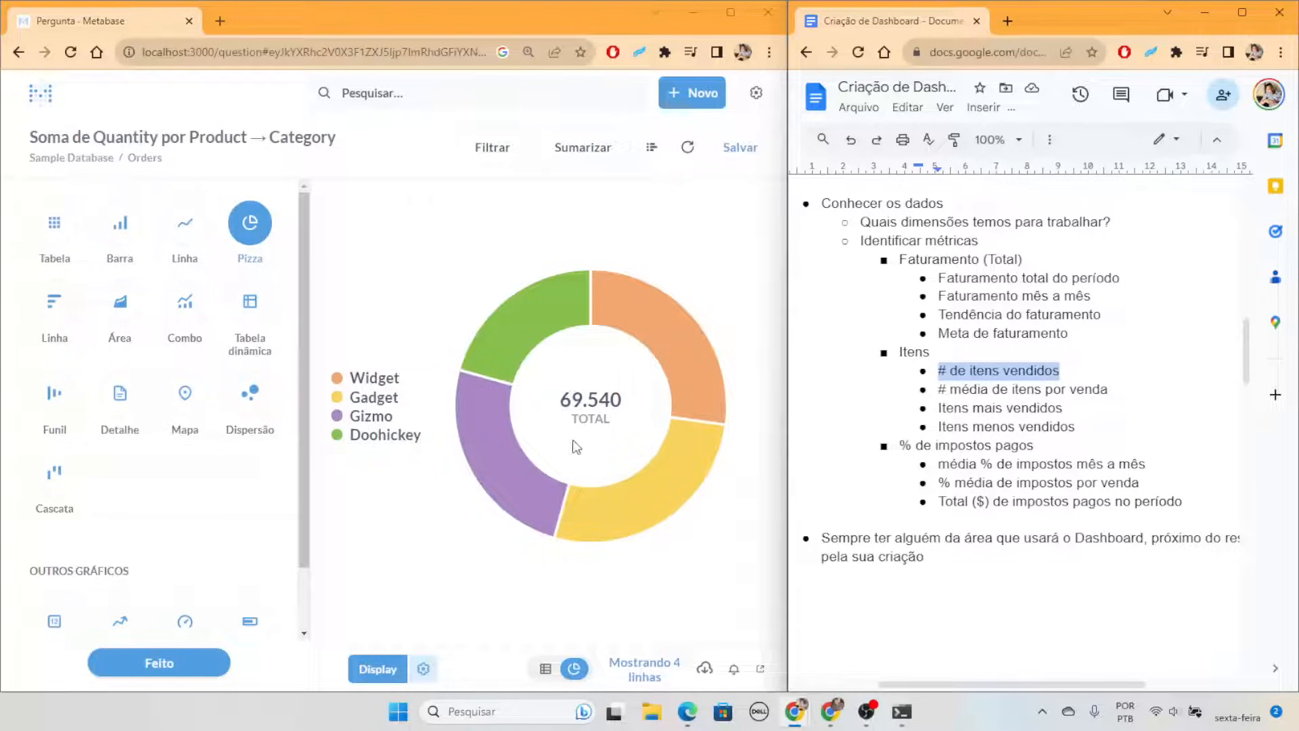
click(614, 407)
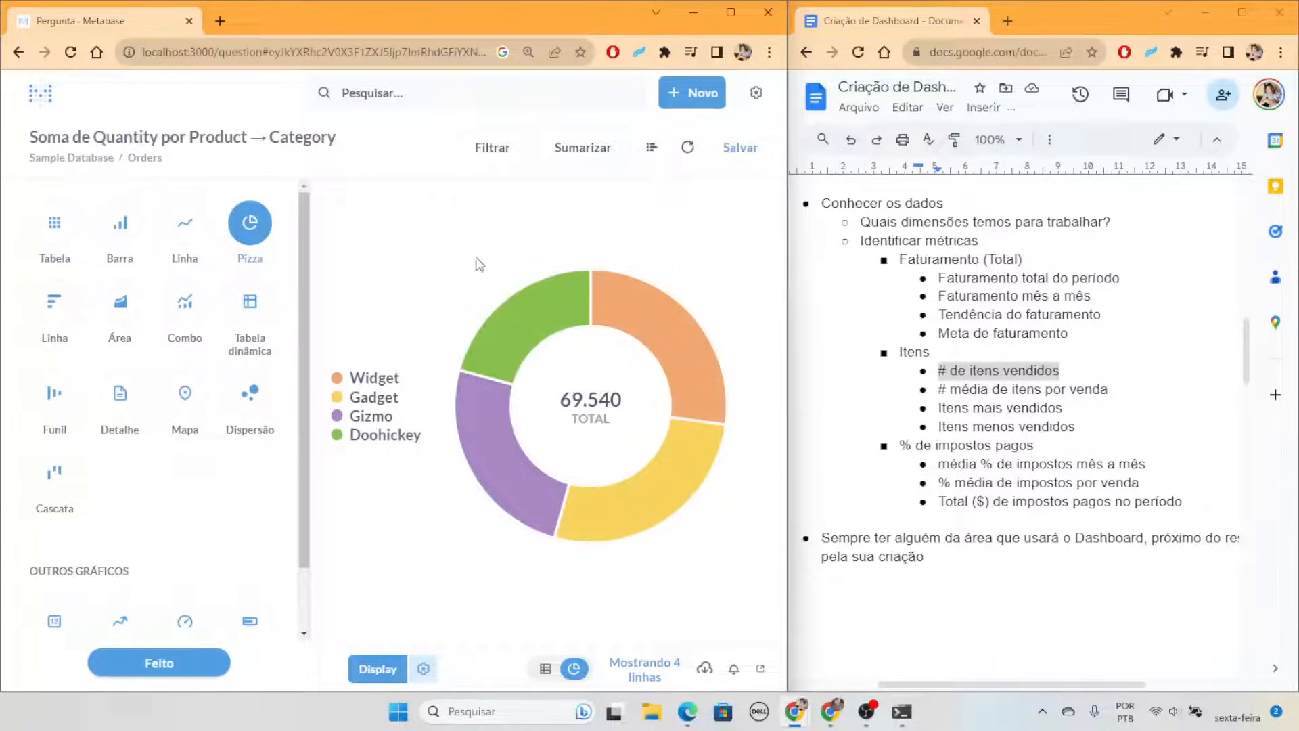
Save the question as "# de itens vendidos por categoria" in the Vendas collection without adding it to a dashboard
click(720, 151)
triple_click(404, 288)
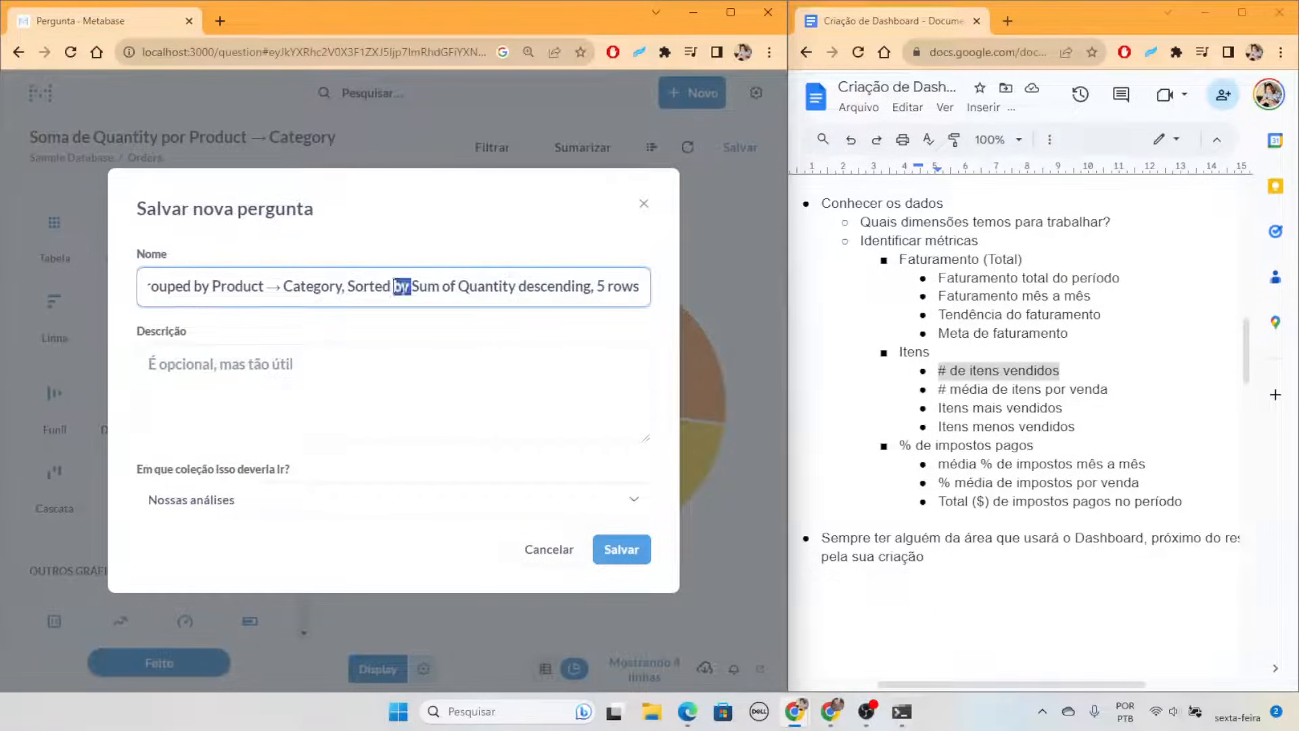
text(#)
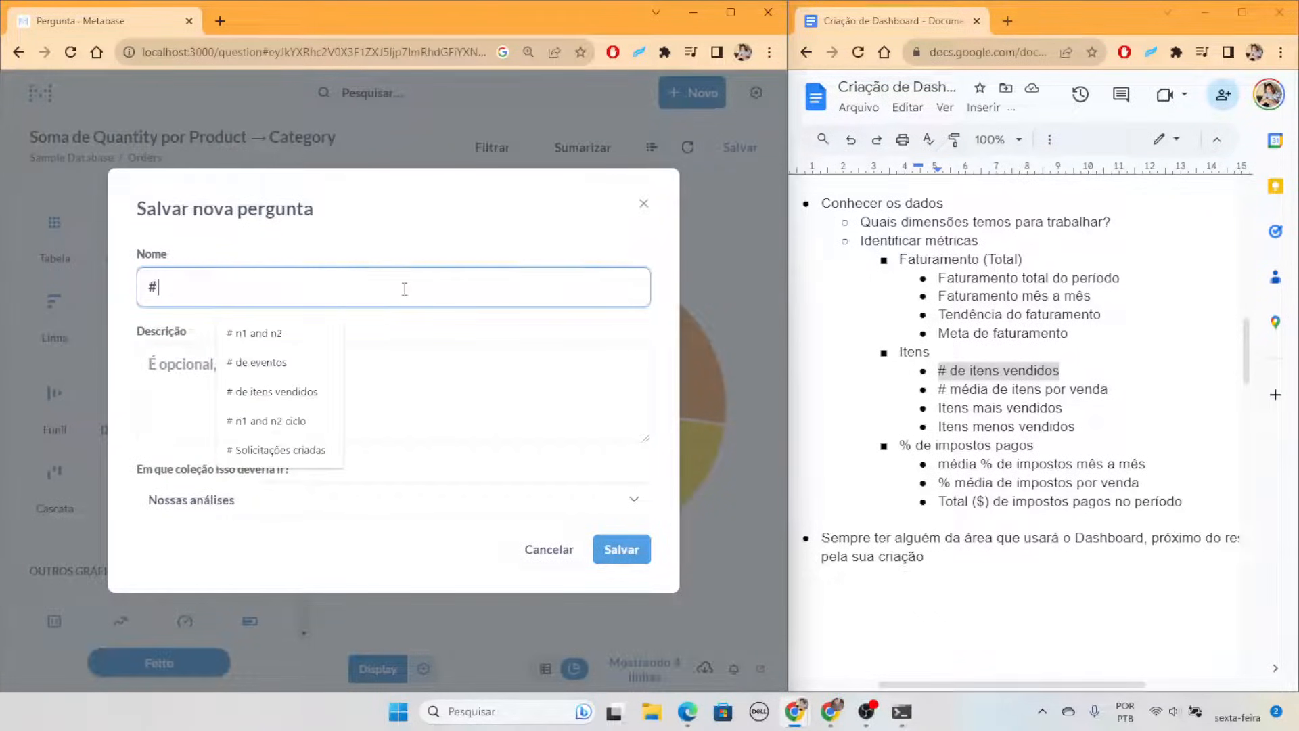
text( de itens v)
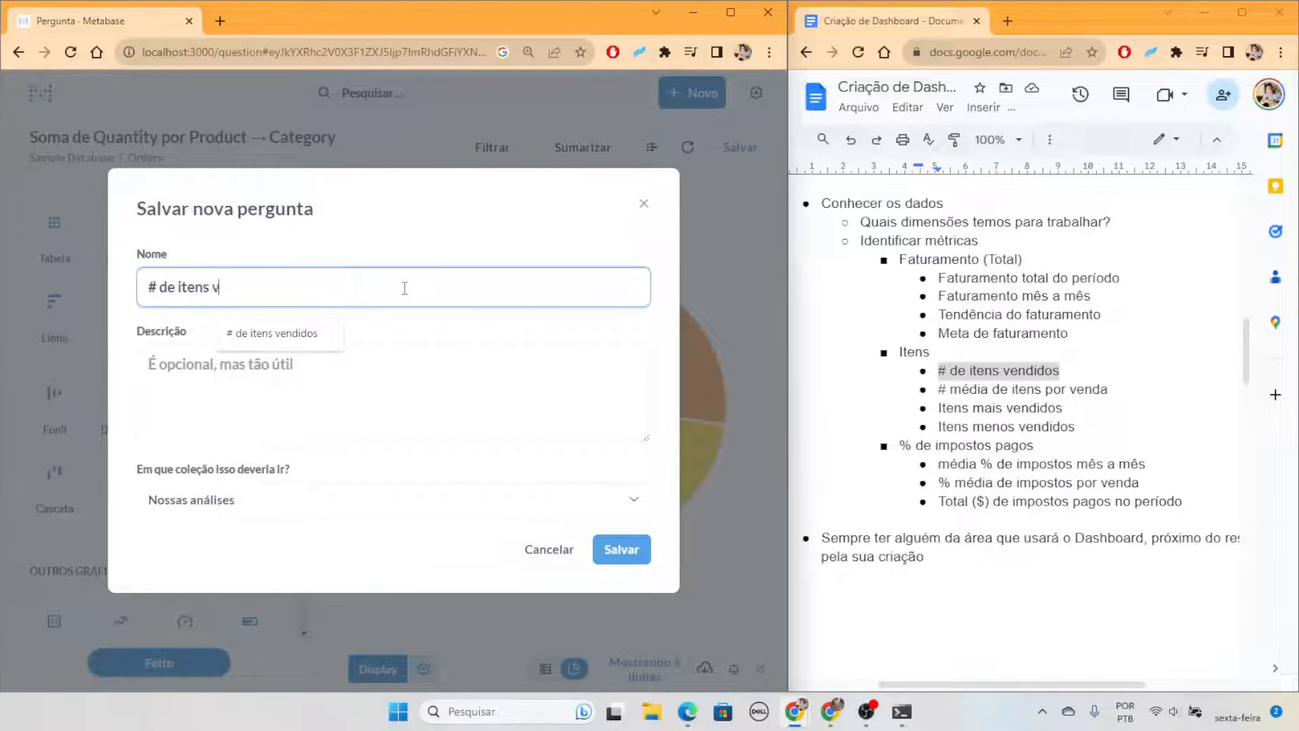
text(endidos por ca)
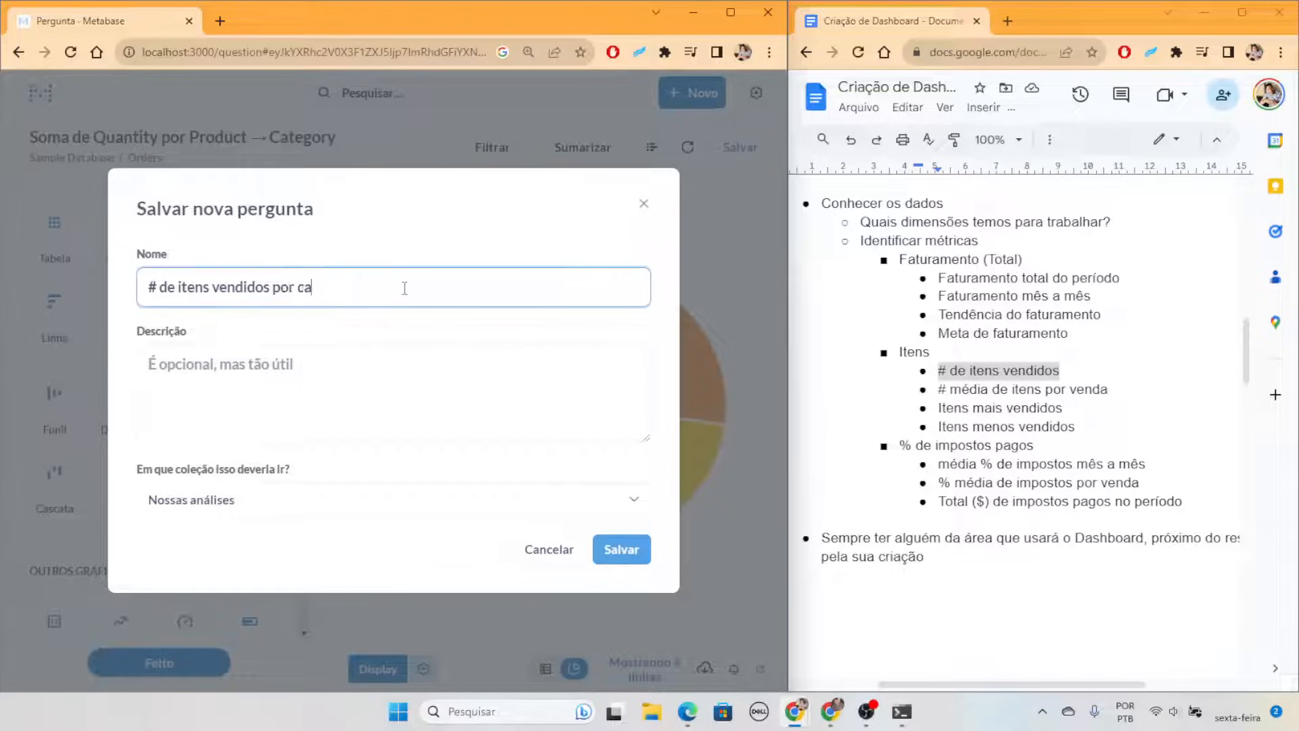
text(tegoria)
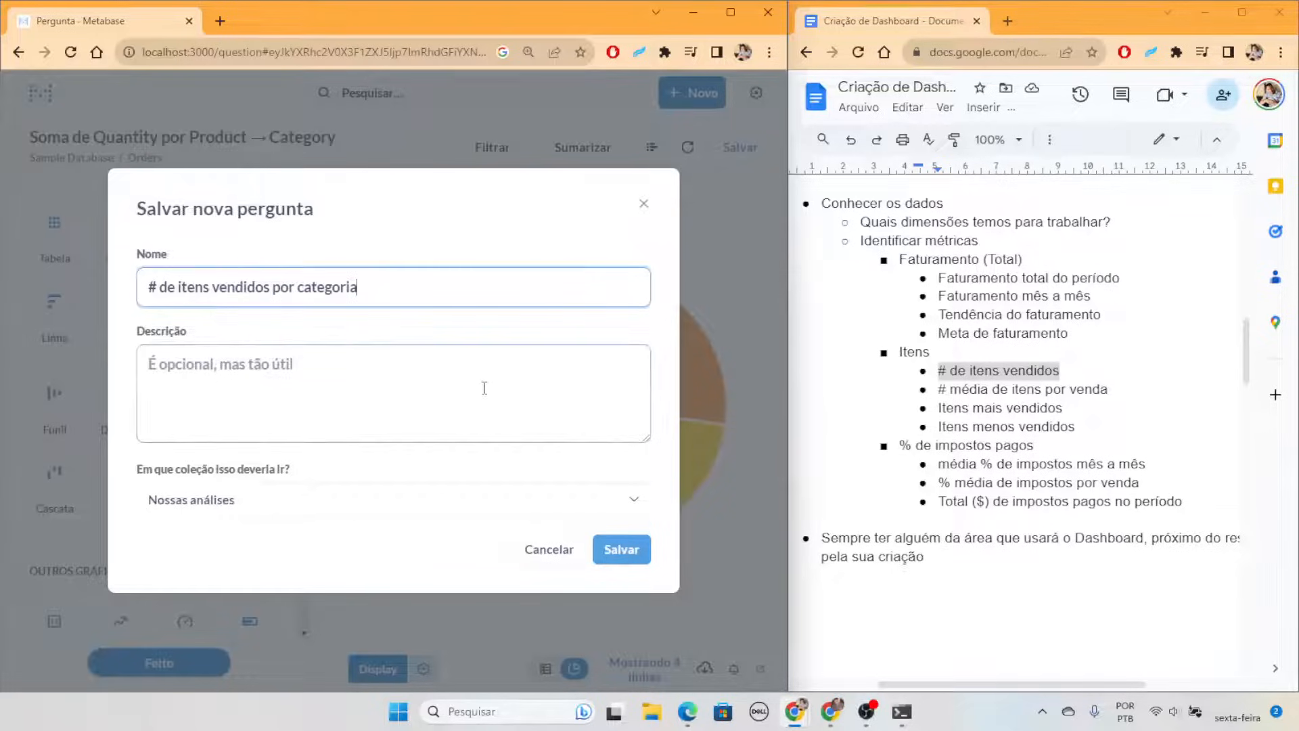
click(569, 513)
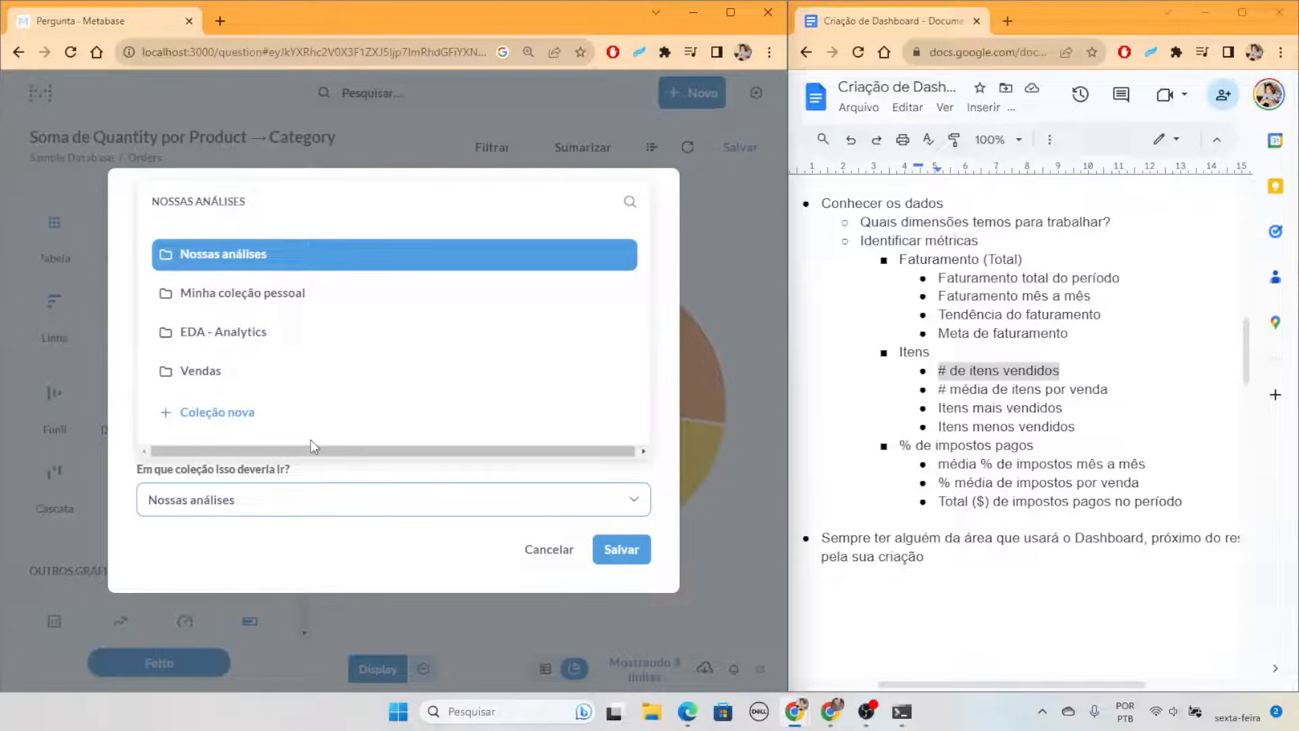
click(279, 366)
click(626, 550)
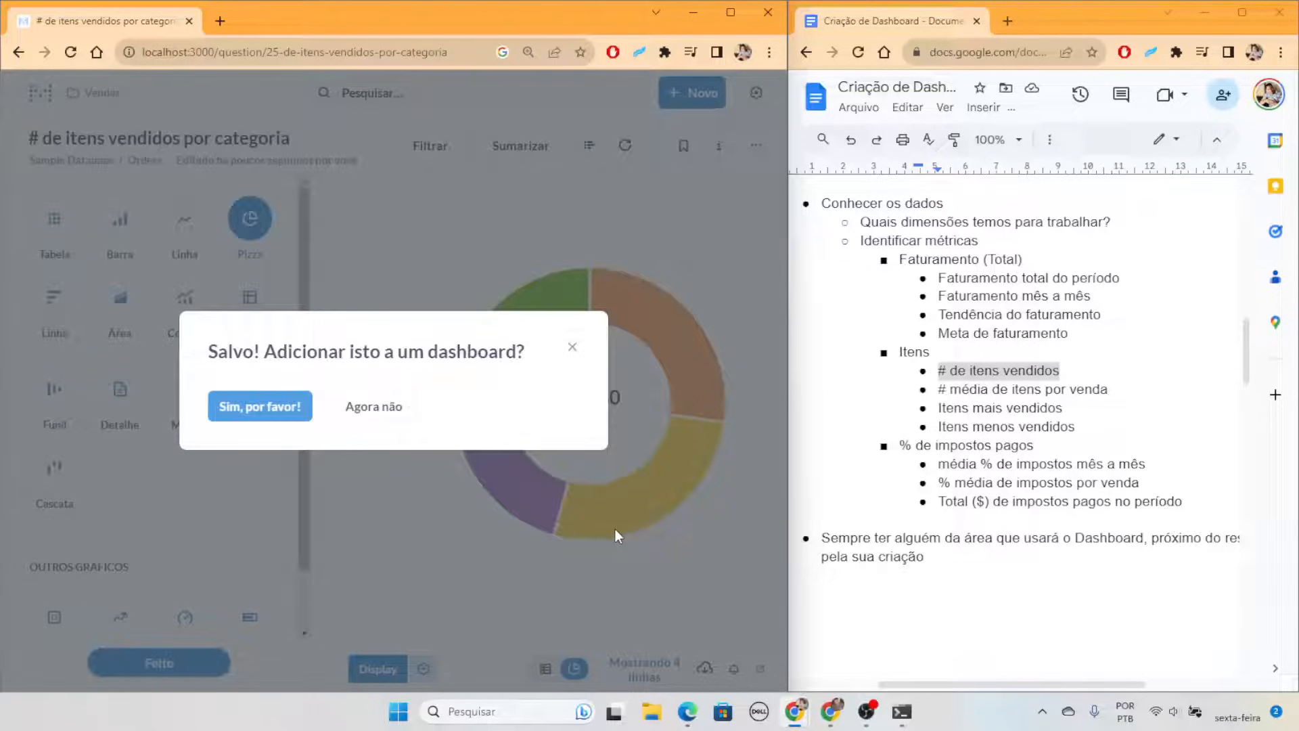
click(373, 407)
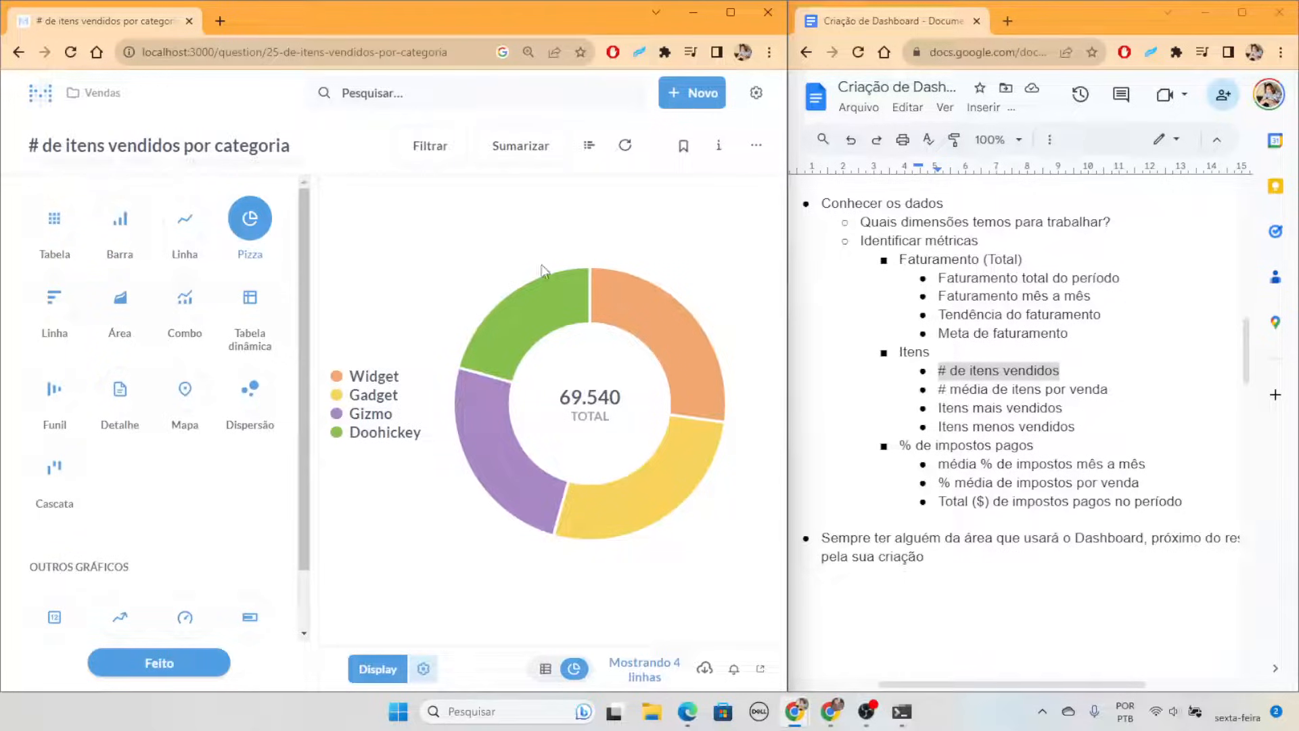
Open Dashboard de Vendas from the Vendas collection in a maximized window and start editing it
click(95, 93)
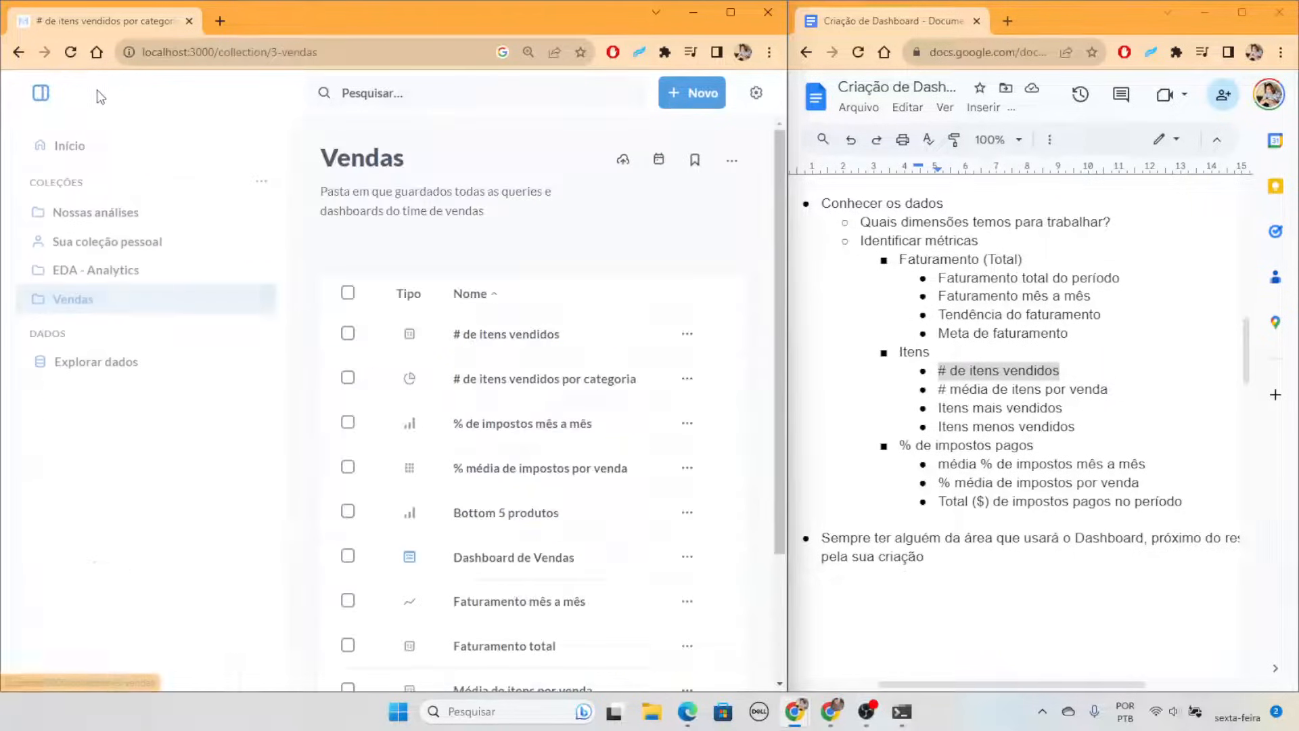
scroll(603, 466, down, 3)
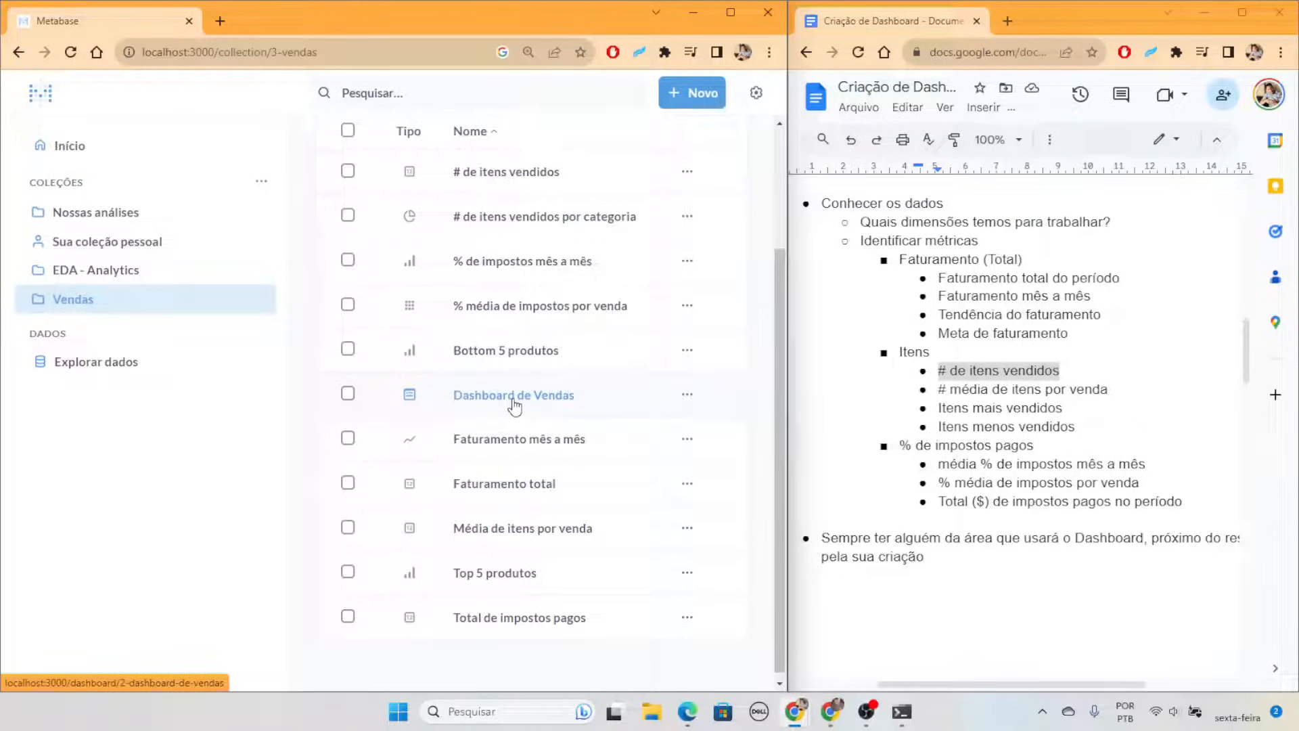
click(514, 396)
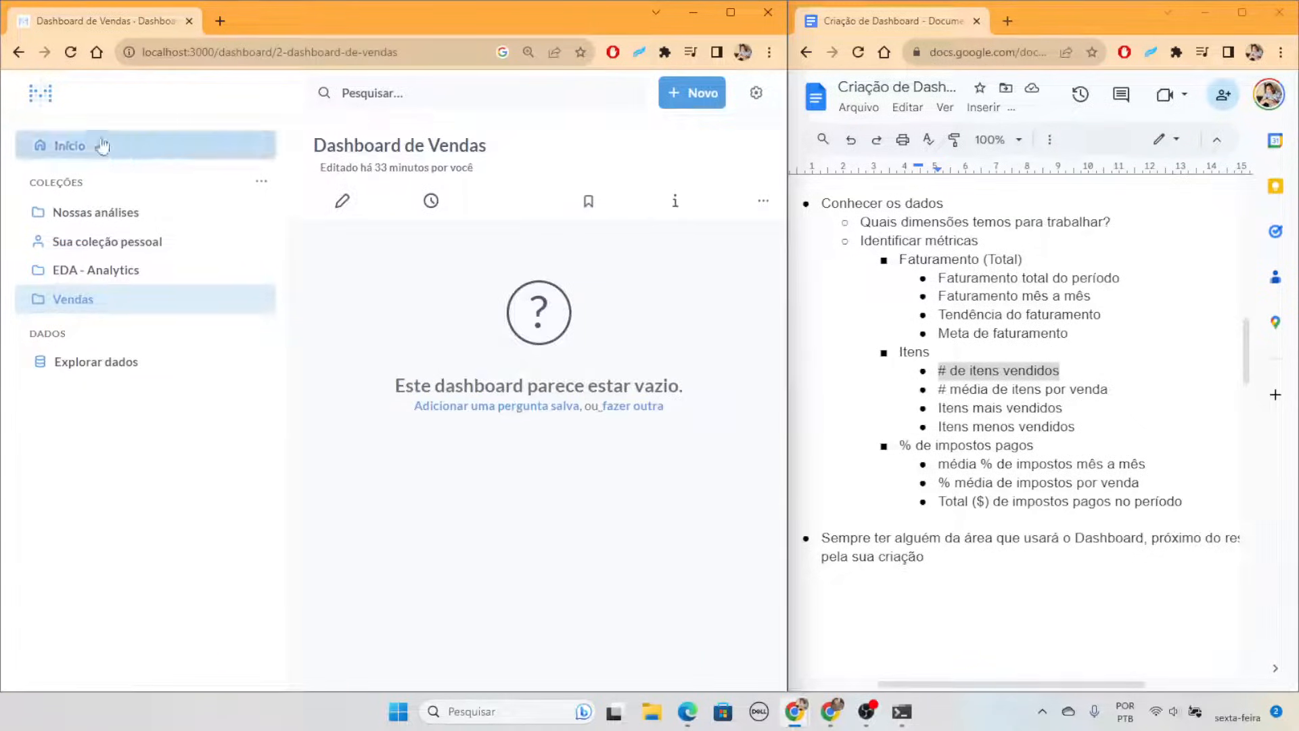
click(730, 12)
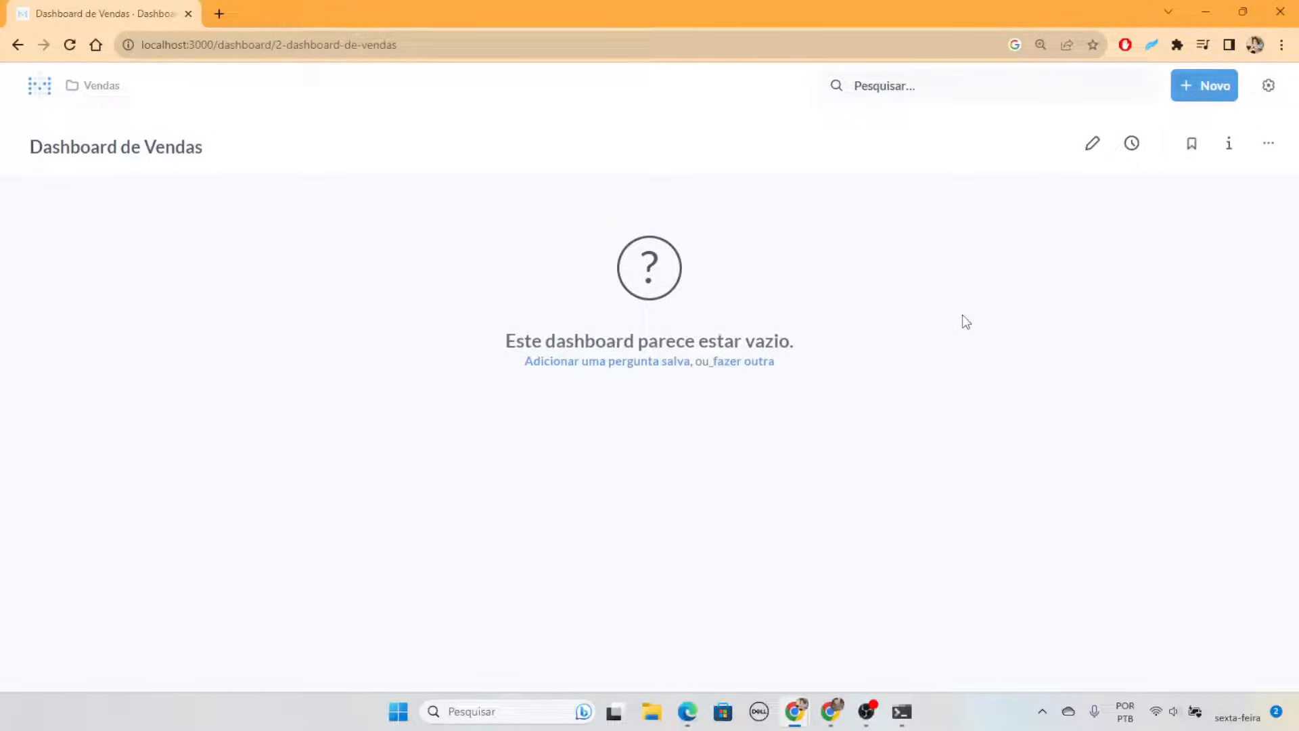
click(1096, 152)
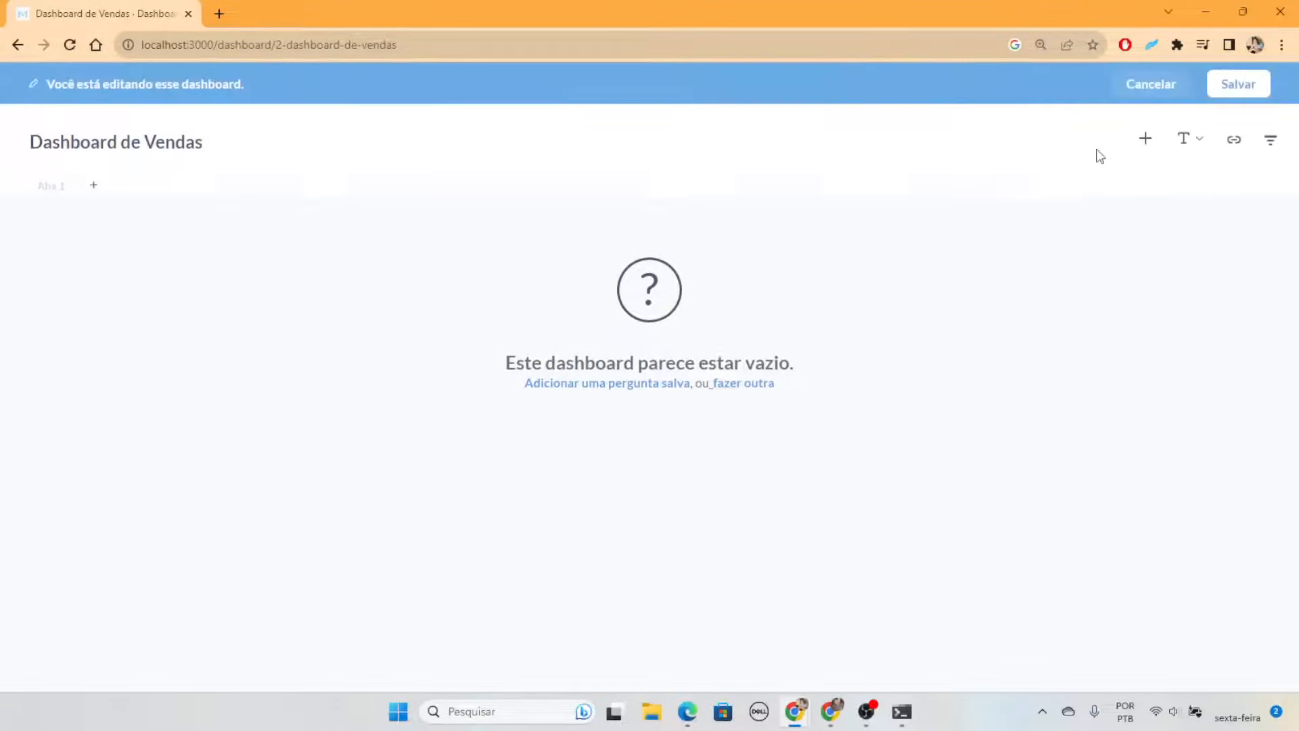
Add the Faturamento mês a mês and Faturamento total questions to the dashboard, placing the total above the chart at the same width
click(1146, 139)
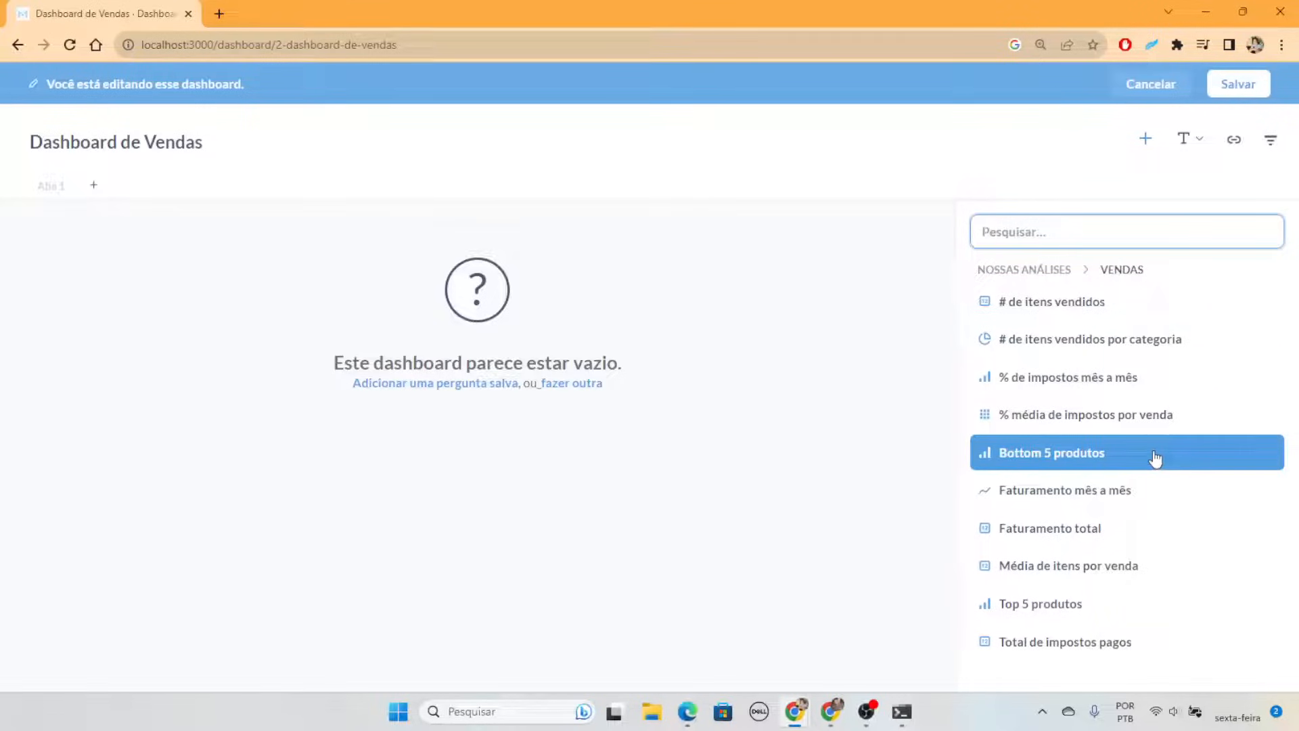
click(1147, 502)
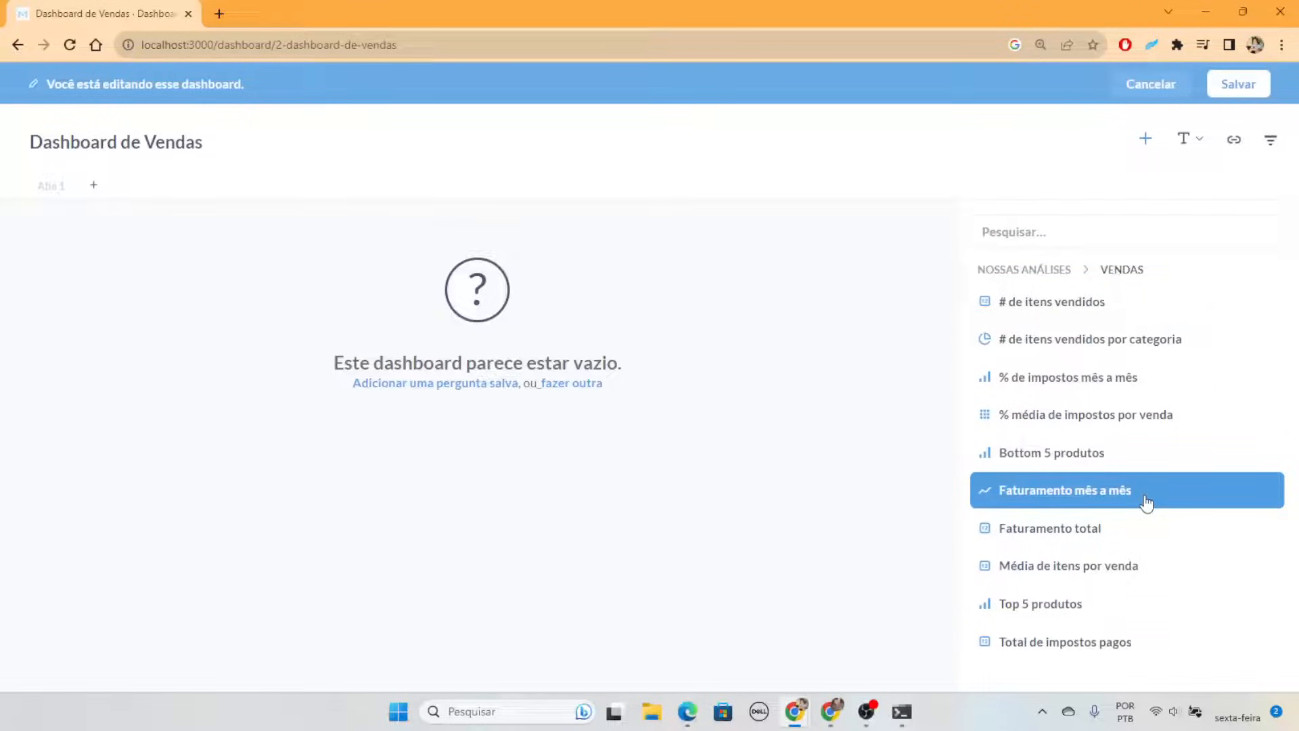
click(1115, 525)
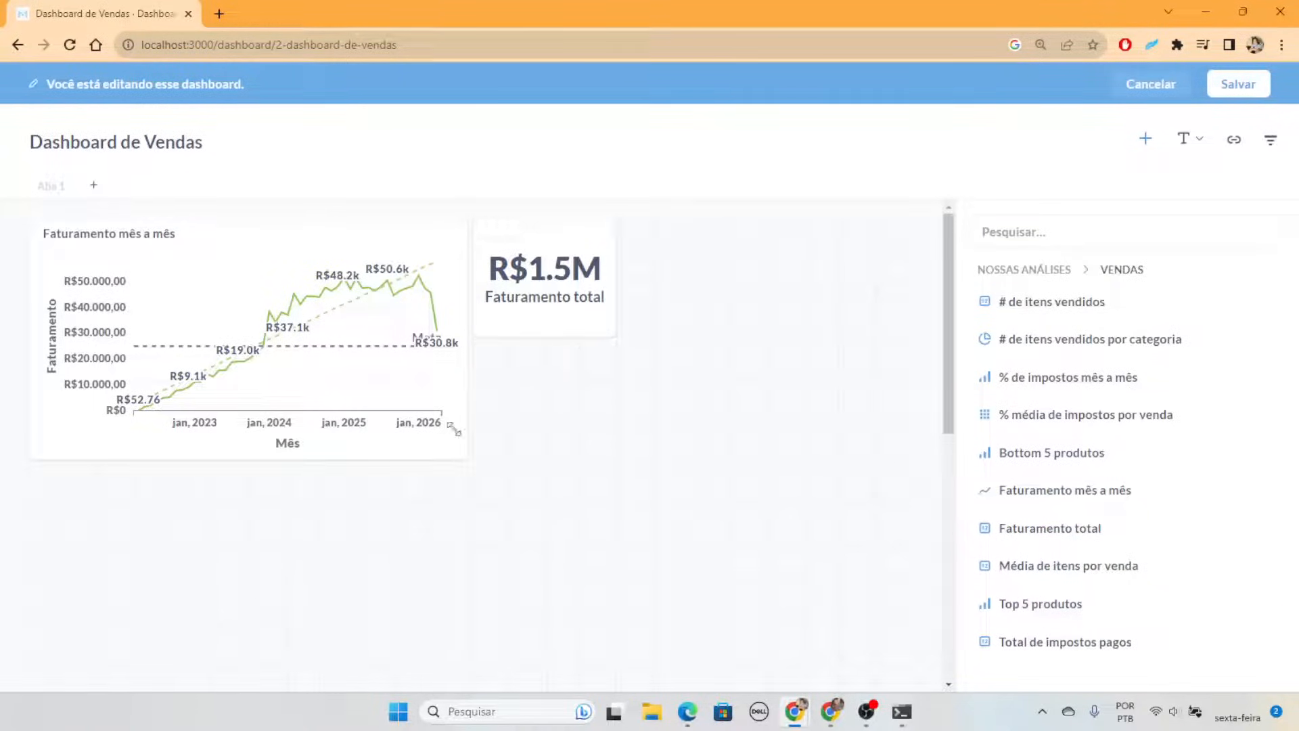
drag(400, 396, 400, 499)
drag(580, 283, 464, 323)
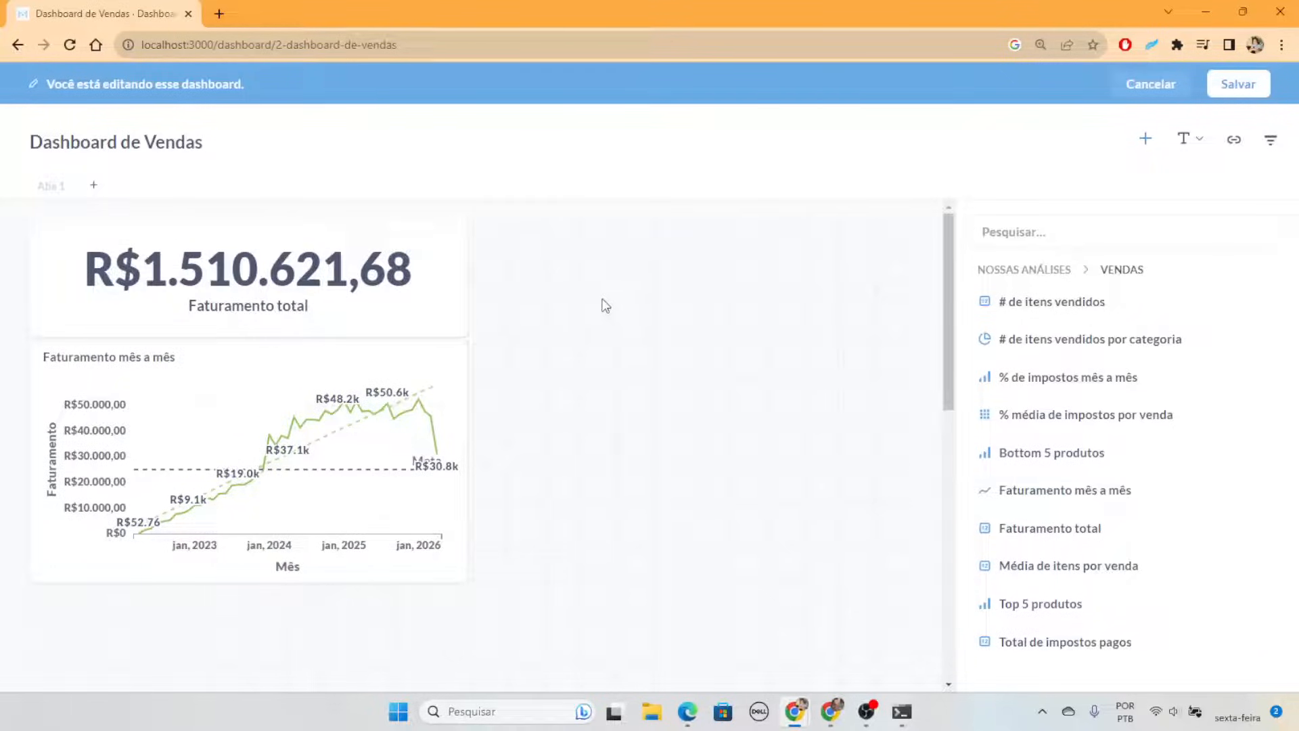
Make the Faturamento mês a mês chart taller and somewhat wider on the dashboard grid
scroll(543, 338, down, 1)
scroll(556, 368, up, 1)
drag(459, 582, 501, 633)
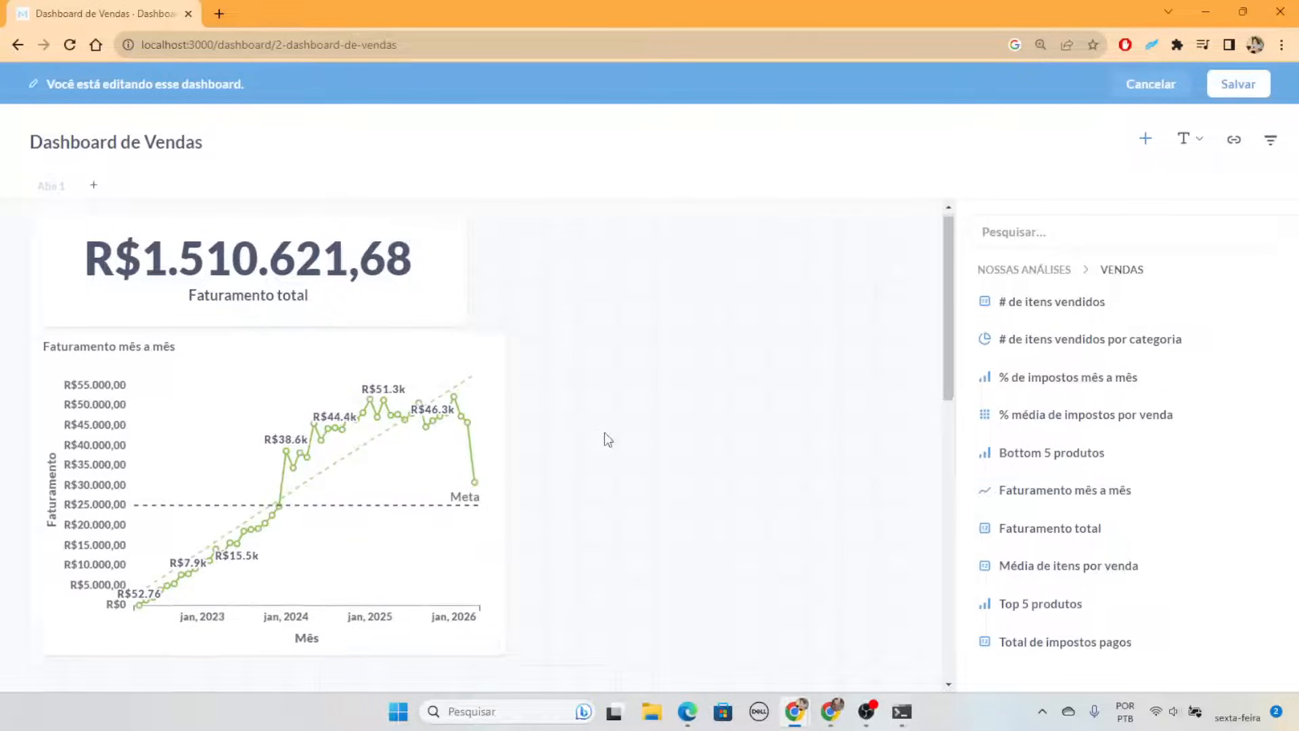
scroll(608, 440, down, 1)
drag(498, 583, 584, 580)
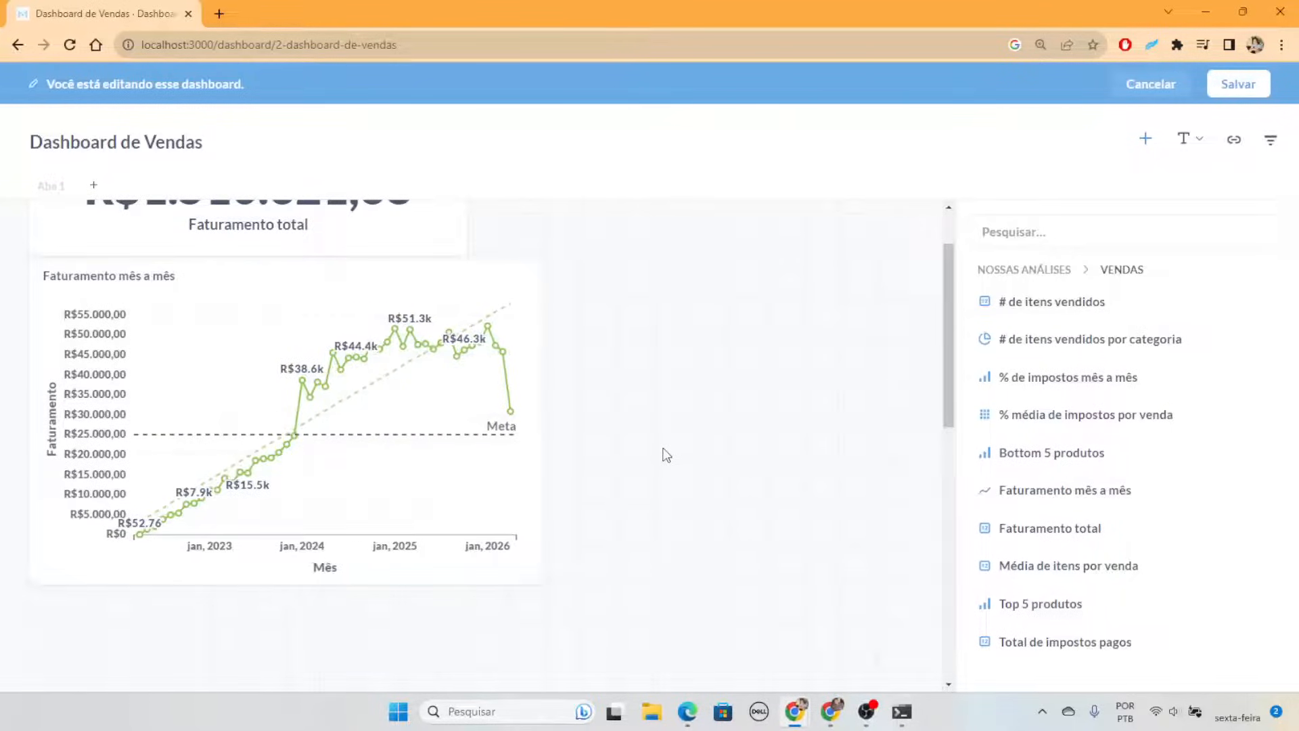
scroll(664, 456, up, 1)
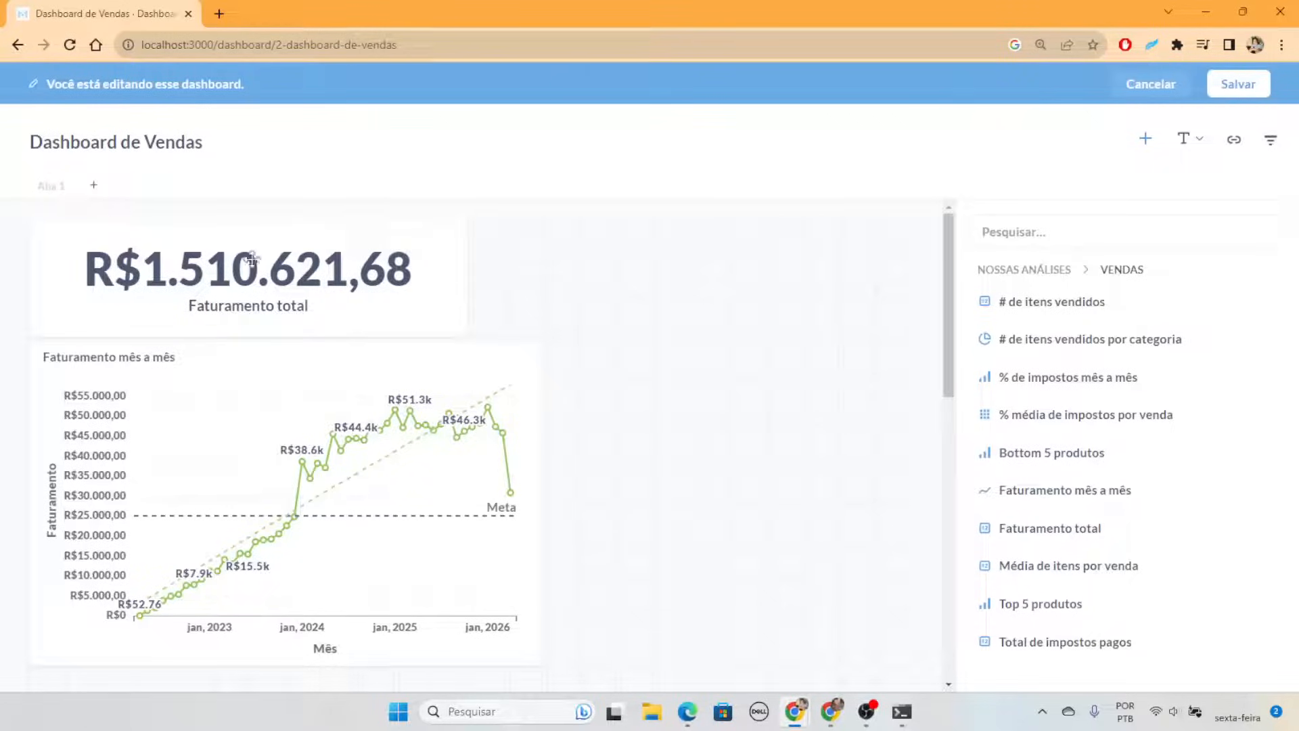
Stretch the Faturamento total card and the Faturamento mês a mês chart across the full width of the dashboard
drag(466, 332, 928, 324)
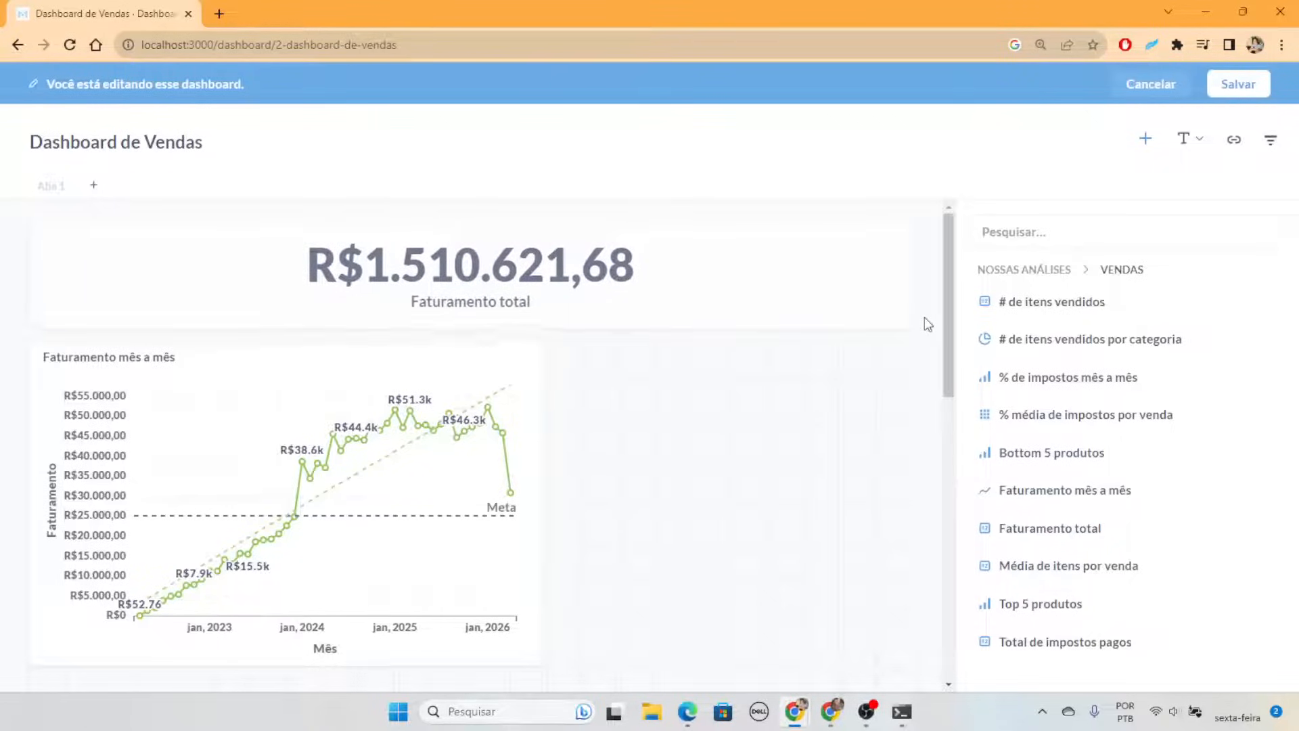
scroll(704, 380, down, 10)
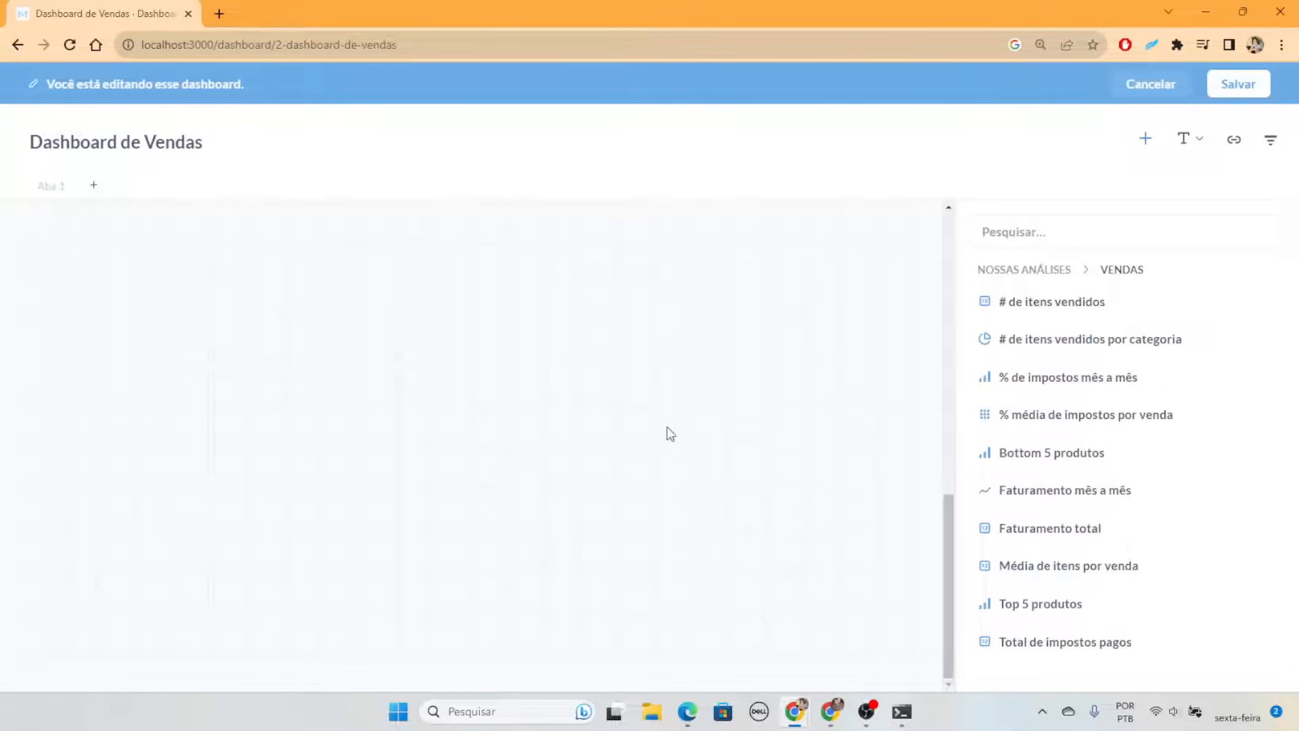
scroll(670, 434, up, 10)
scroll(661, 377, down, 10)
scroll(621, 356, up, 10)
scroll(684, 406, down, 10)
scroll(642, 508, up, 10)
drag(547, 545, 910, 597)
scroll(750, 446, up, 3)
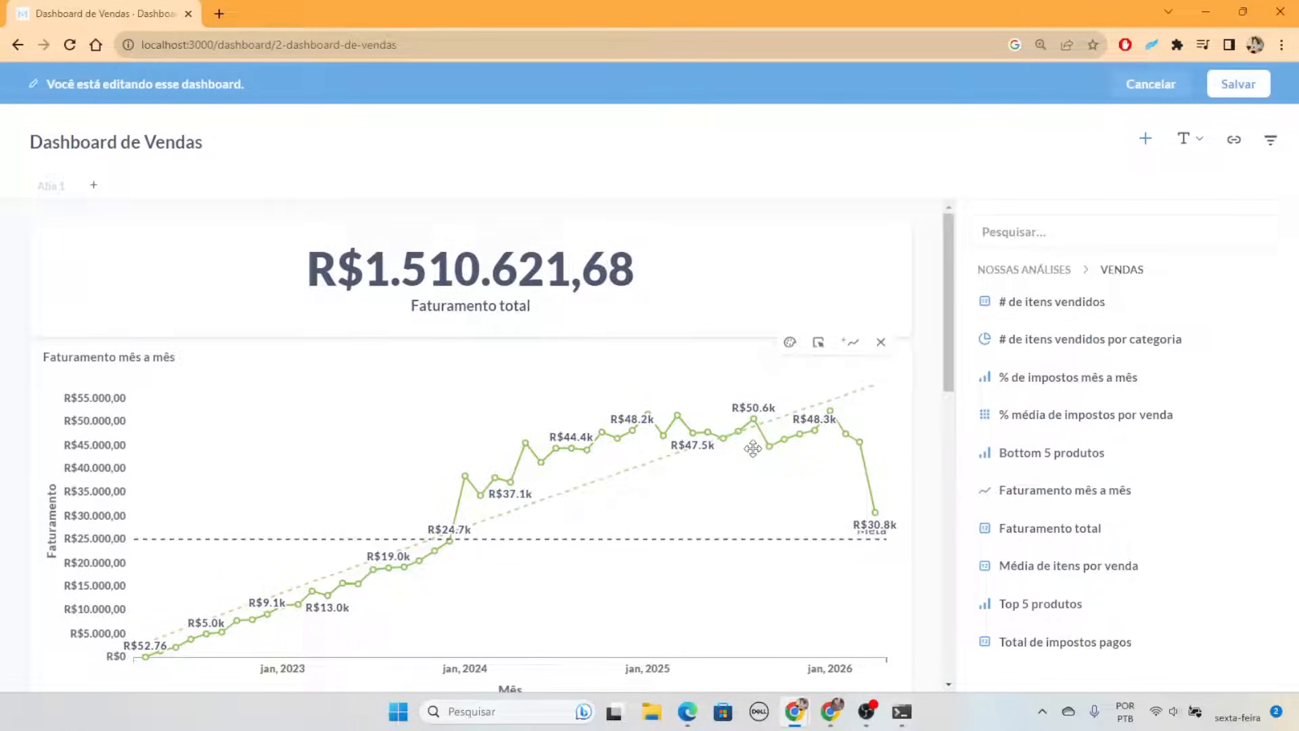
Add a second tab to the dashboard and rename the first tab Faturamento
click(96, 188)
click(50, 190)
right_click(52, 192)
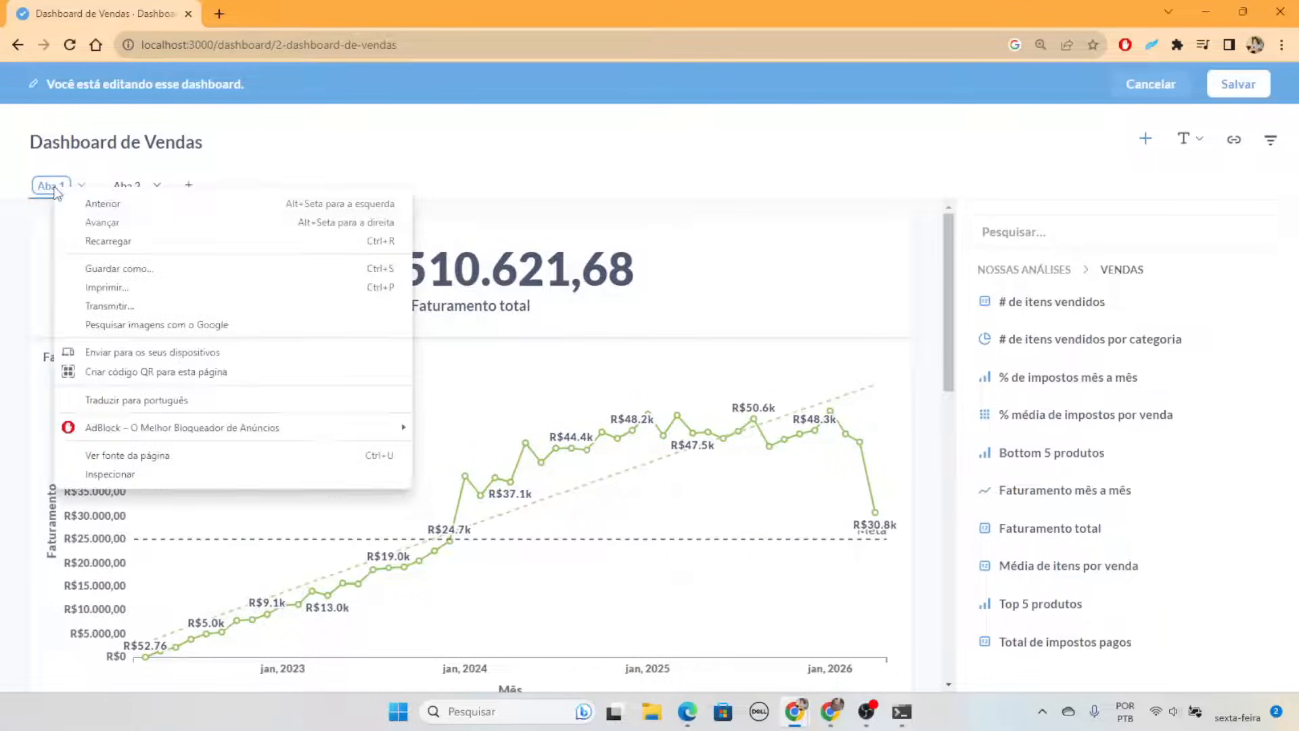
key(Escape)
double_click(59, 189)
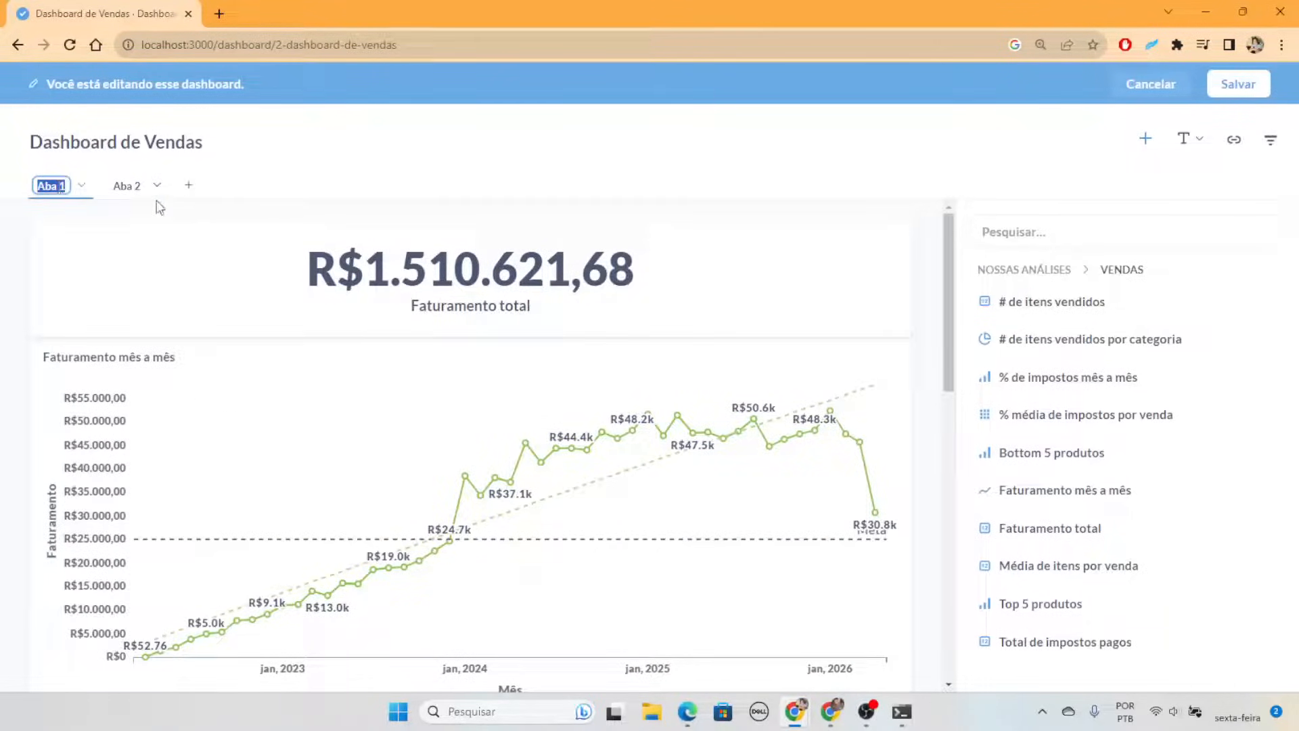
text(Faturamento)
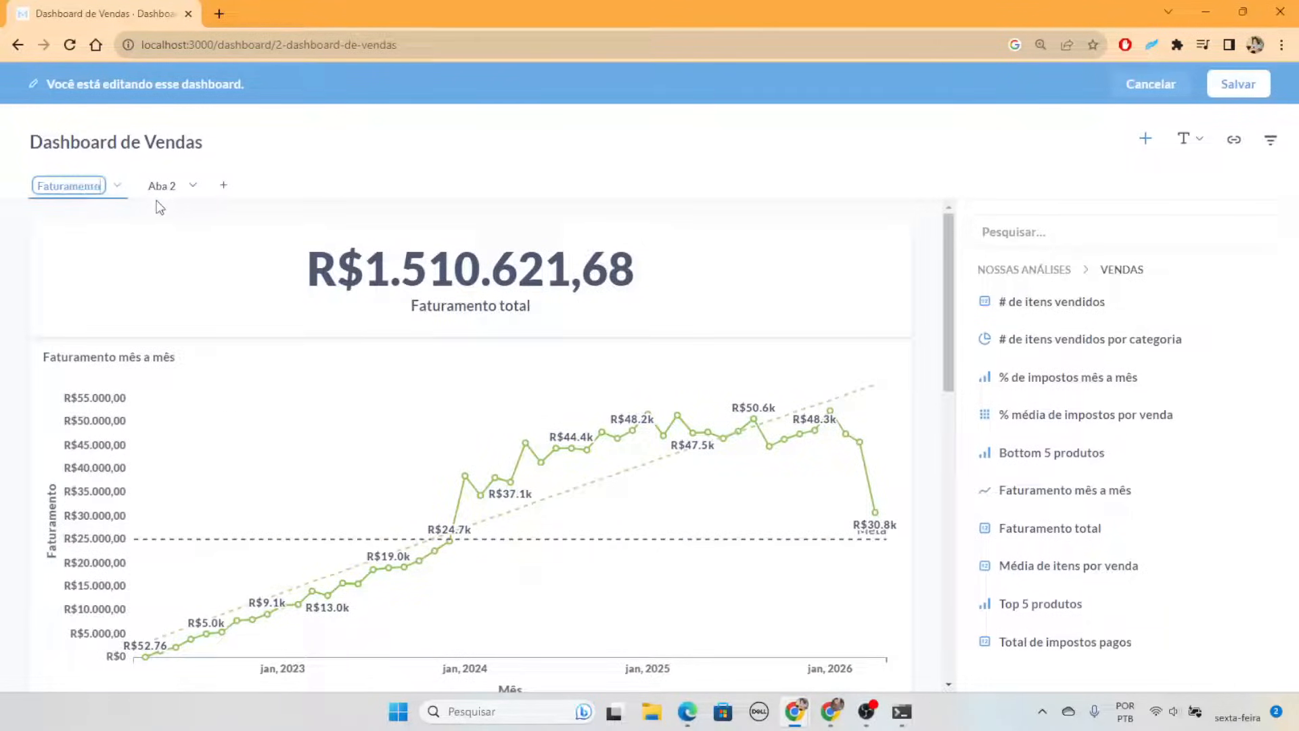
Rename the second dashboard tab Produtos, then save the dashboard from the Faturamento tab
click(165, 196)
double_click(168, 192)
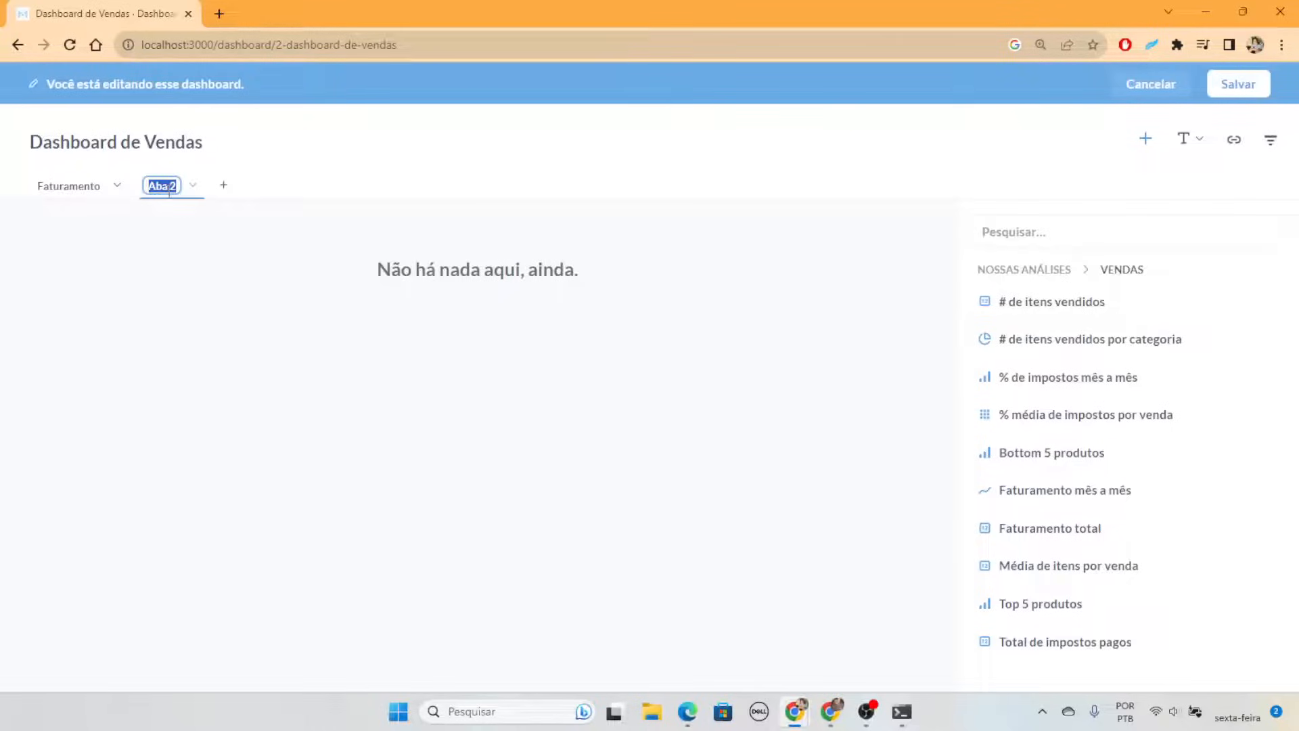
text(Pr)
text(Produto)
key(Return)
click(69, 192)
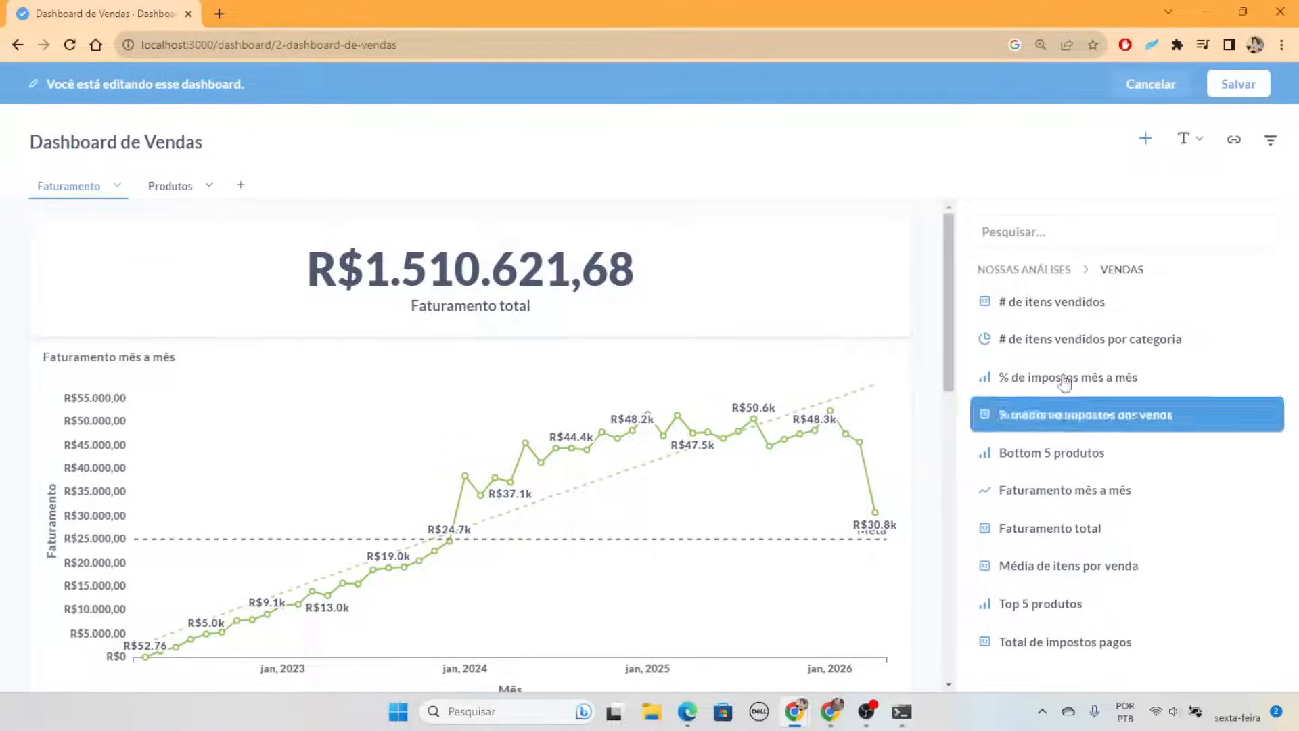
click(1237, 88)
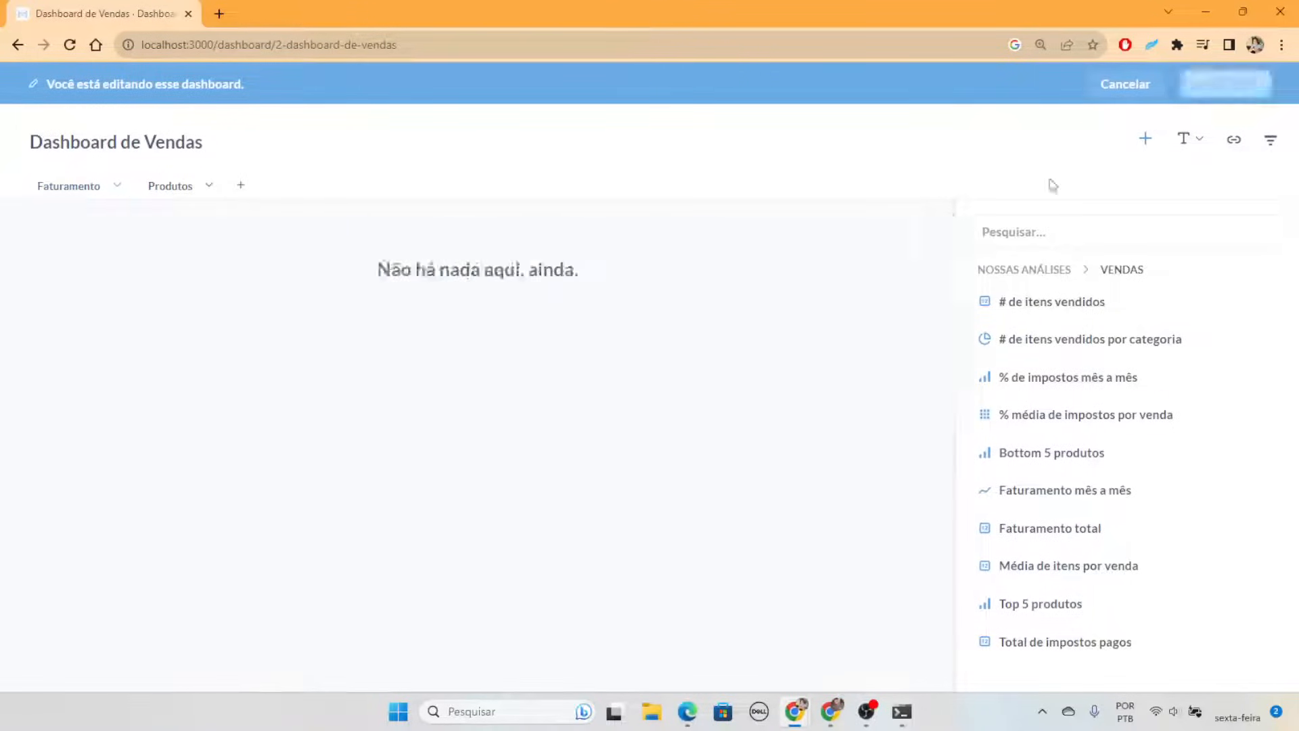
Review the saved Faturamento tab's total card and monthly chart, and check the Produtos tab
scroll(972, 488, down, 1)
scroll(974, 487, down, 1)
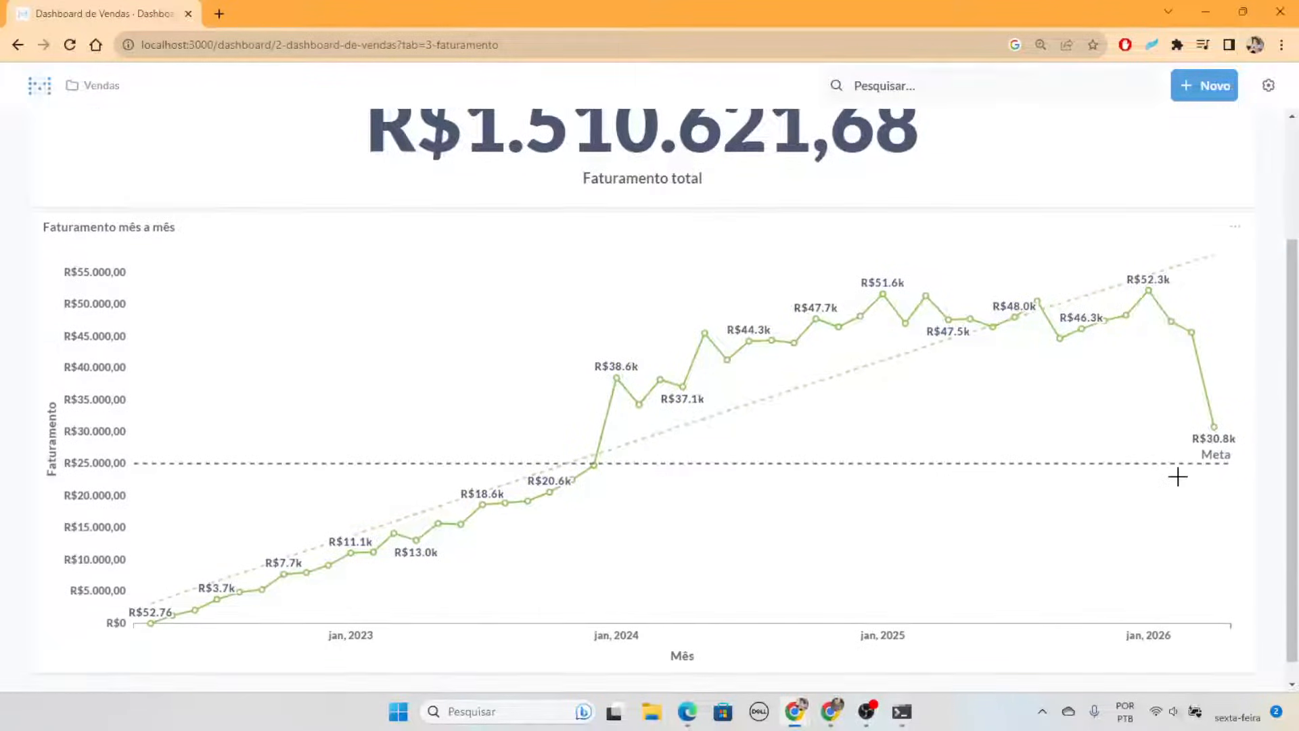
scroll(1137, 399, up, 1)
scroll(832, 247, down, 1)
scroll(832, 248, down, 1)
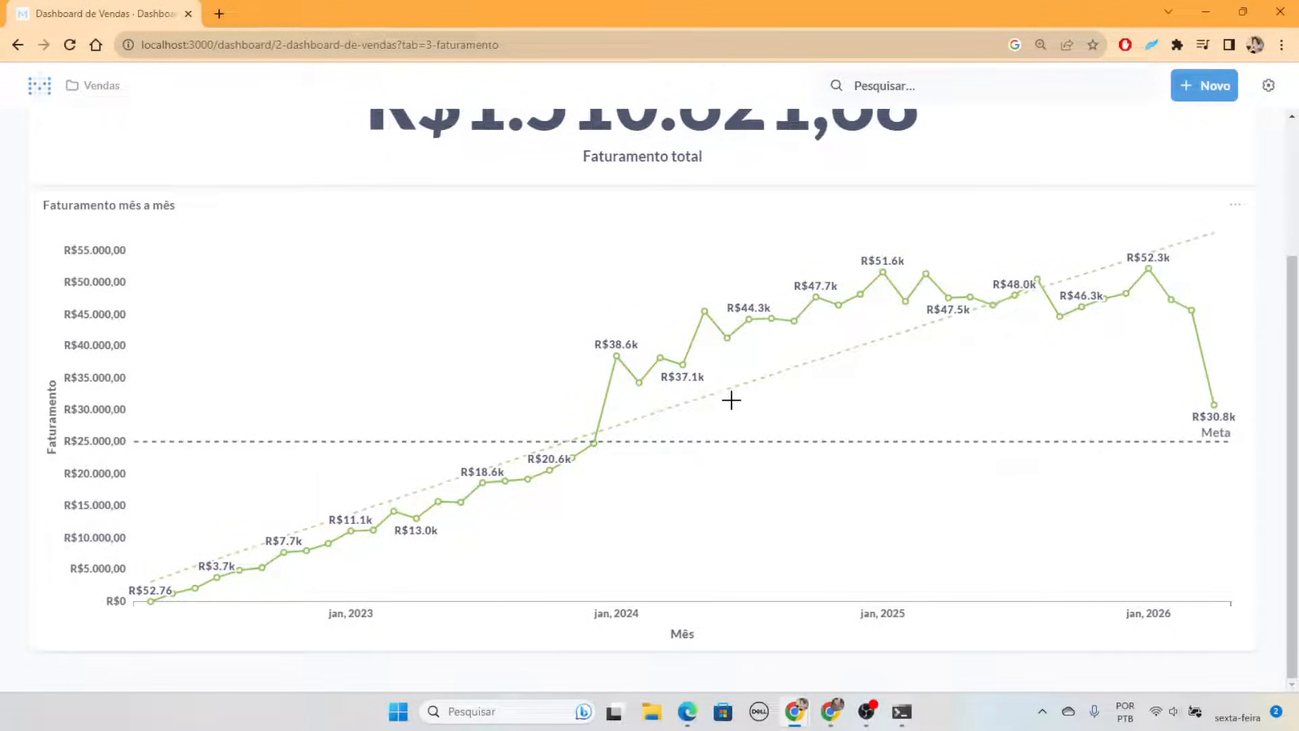
scroll(1028, 480, up, 2)
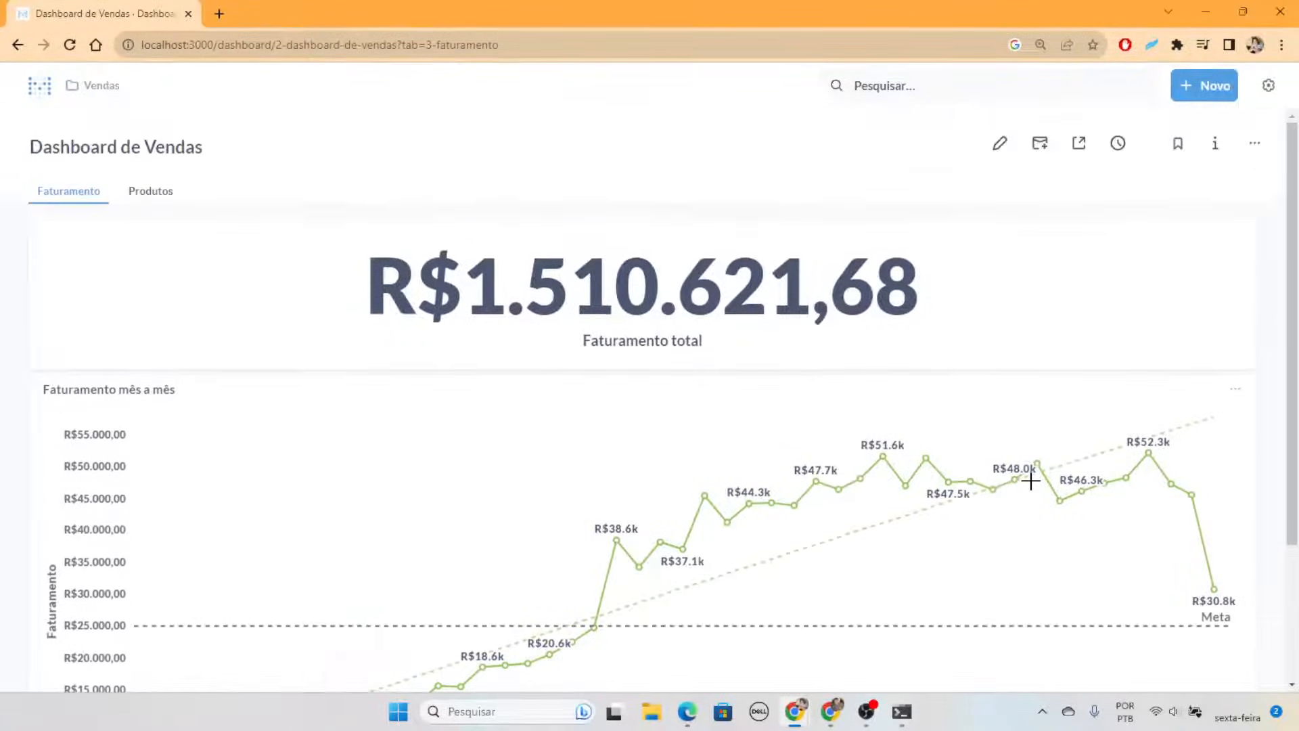
scroll(993, 465, down, 1)
scroll(900, 455, up, 1)
click(168, 196)
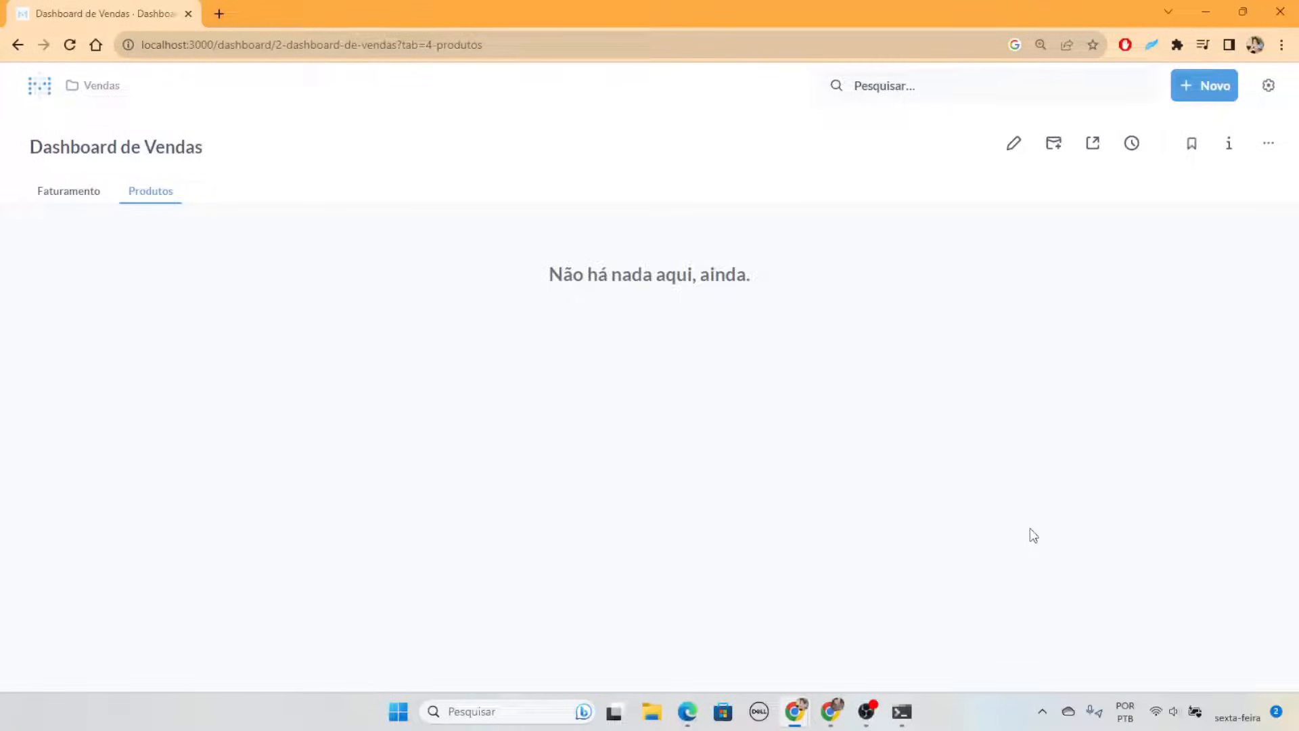
click(71, 195)
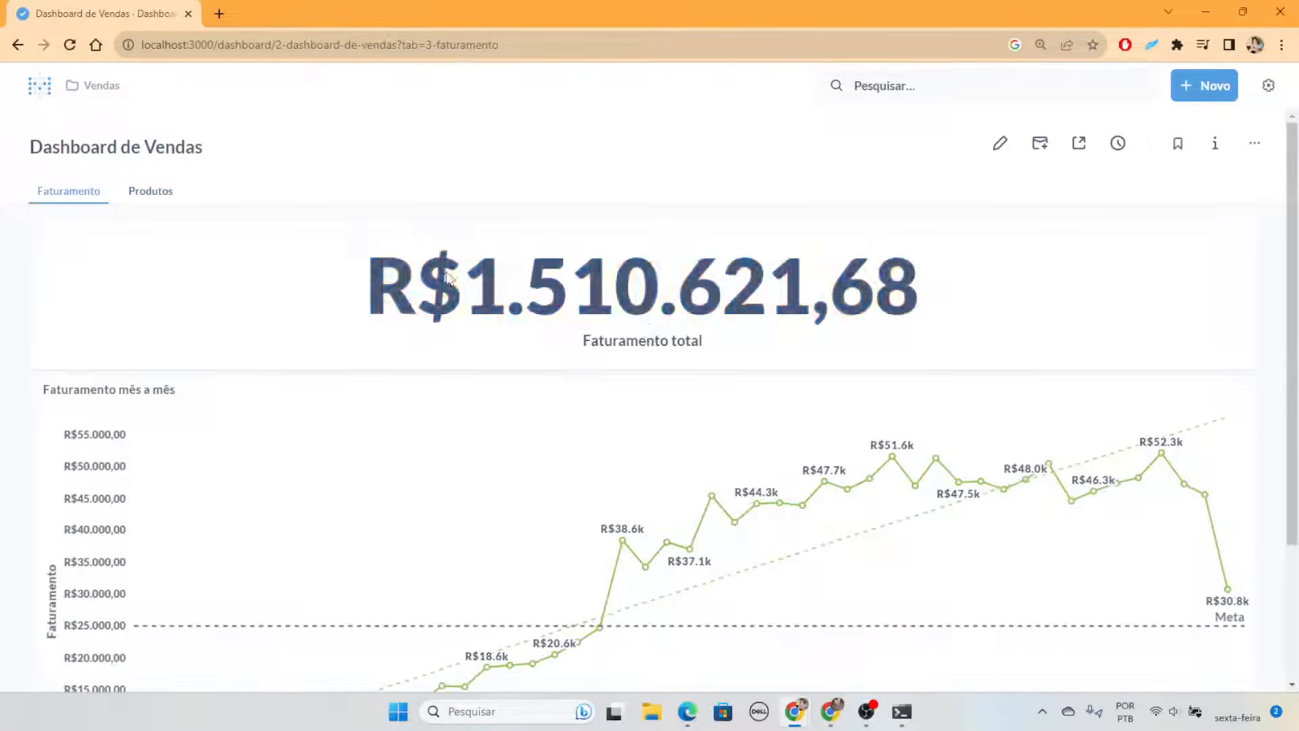
Add a full-width text card above the Faturamento total card containing the Markdown heading "# Faturamento total"
click(997, 145)
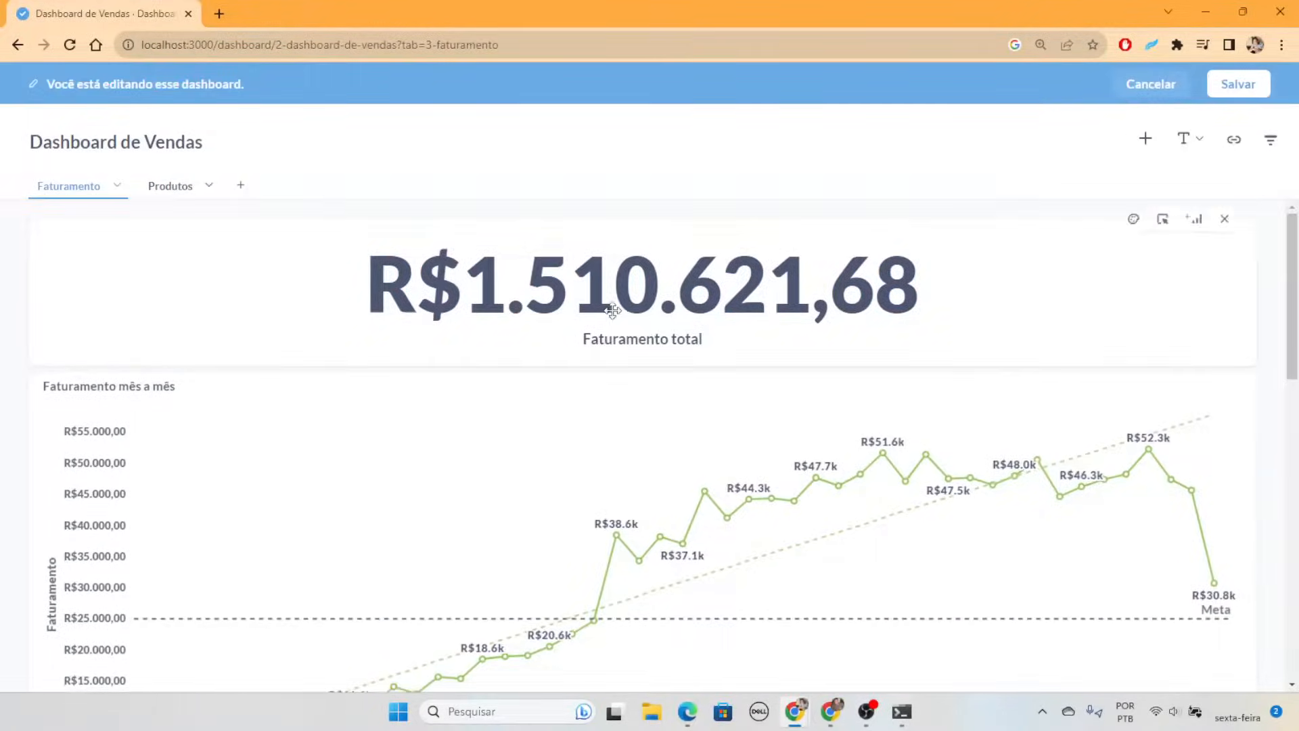
click(1187, 145)
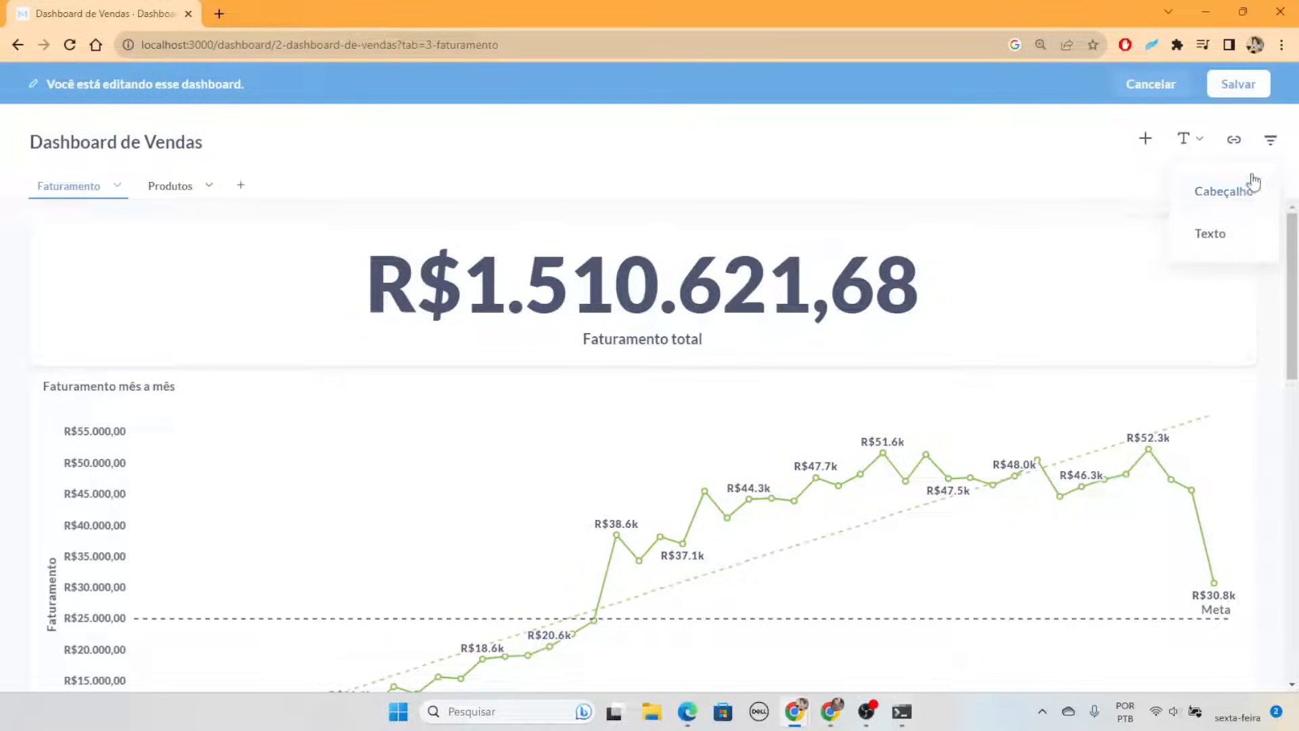
click(1217, 238)
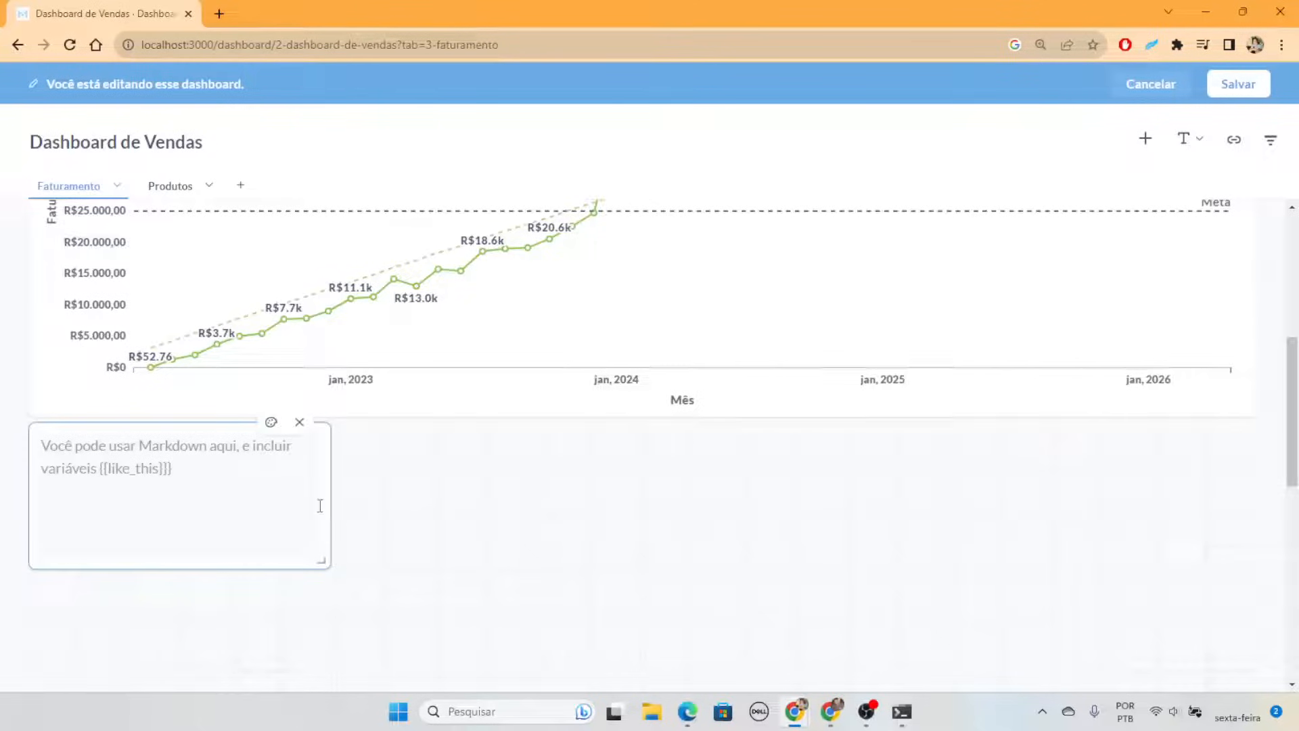
drag(320, 506, 1255, 312)
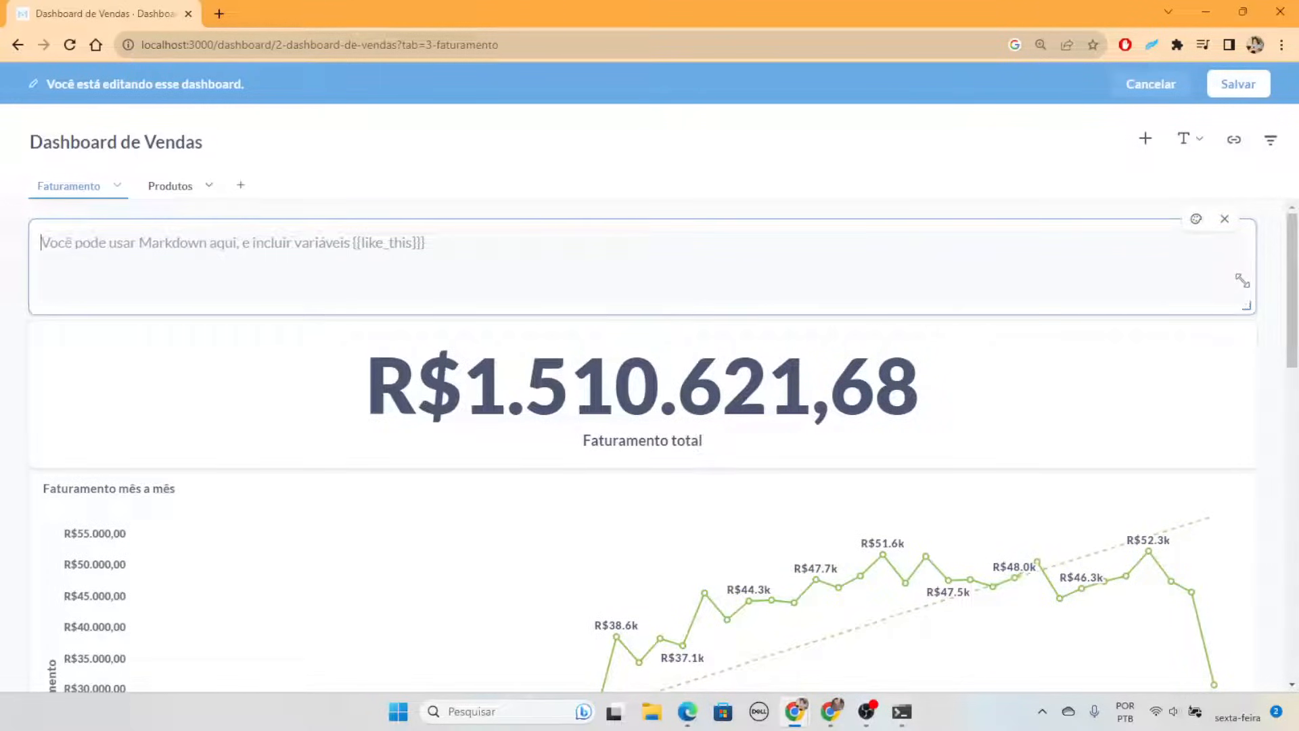
text(Faturamento total)
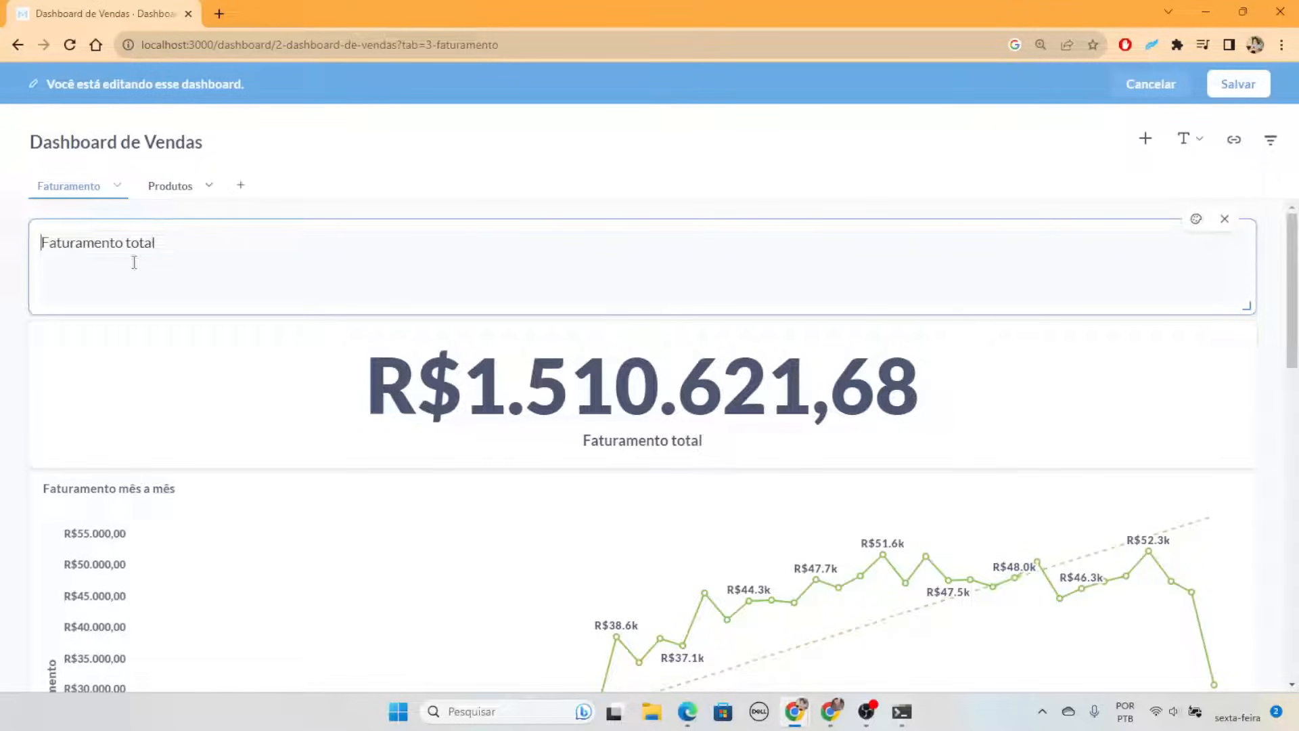
key(Home)
text(#)
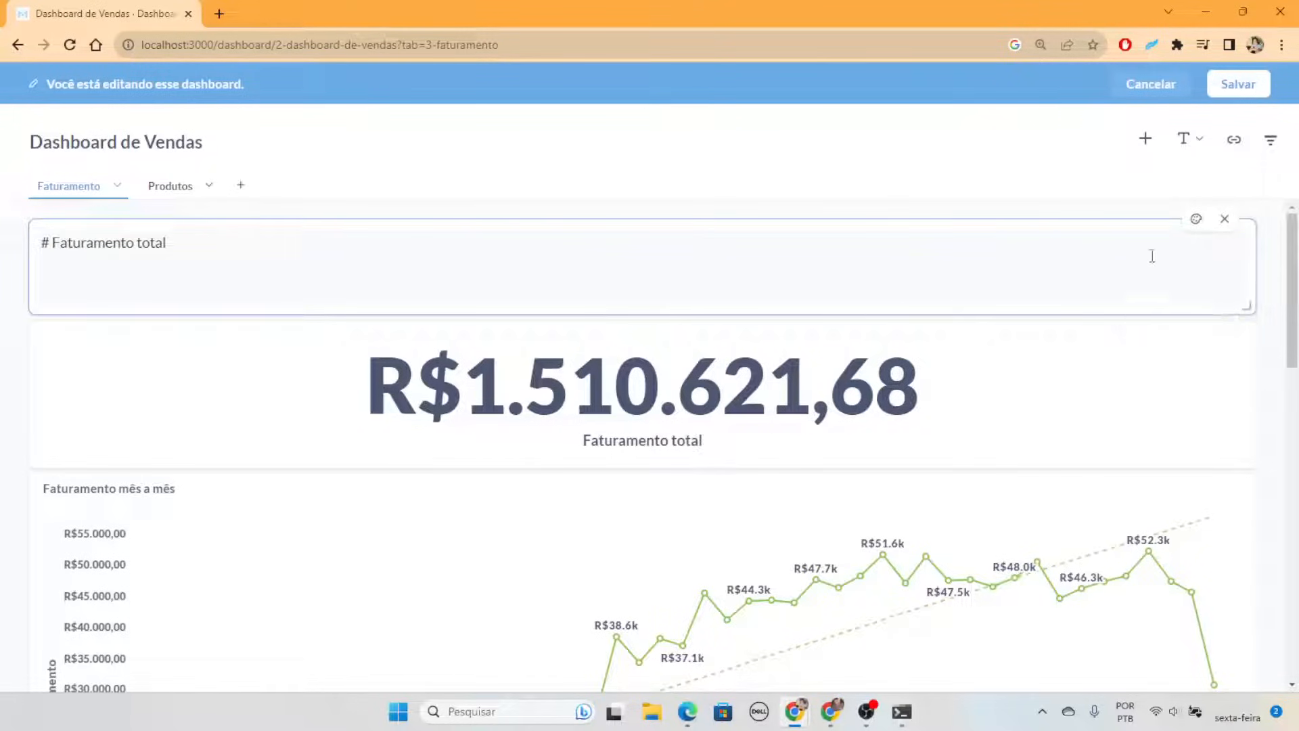
Set the Faturamento total heading card's vertical alignment to Meio and horizontal alignment to Centro
click(1197, 219)
click(219, 183)
click(210, 261)
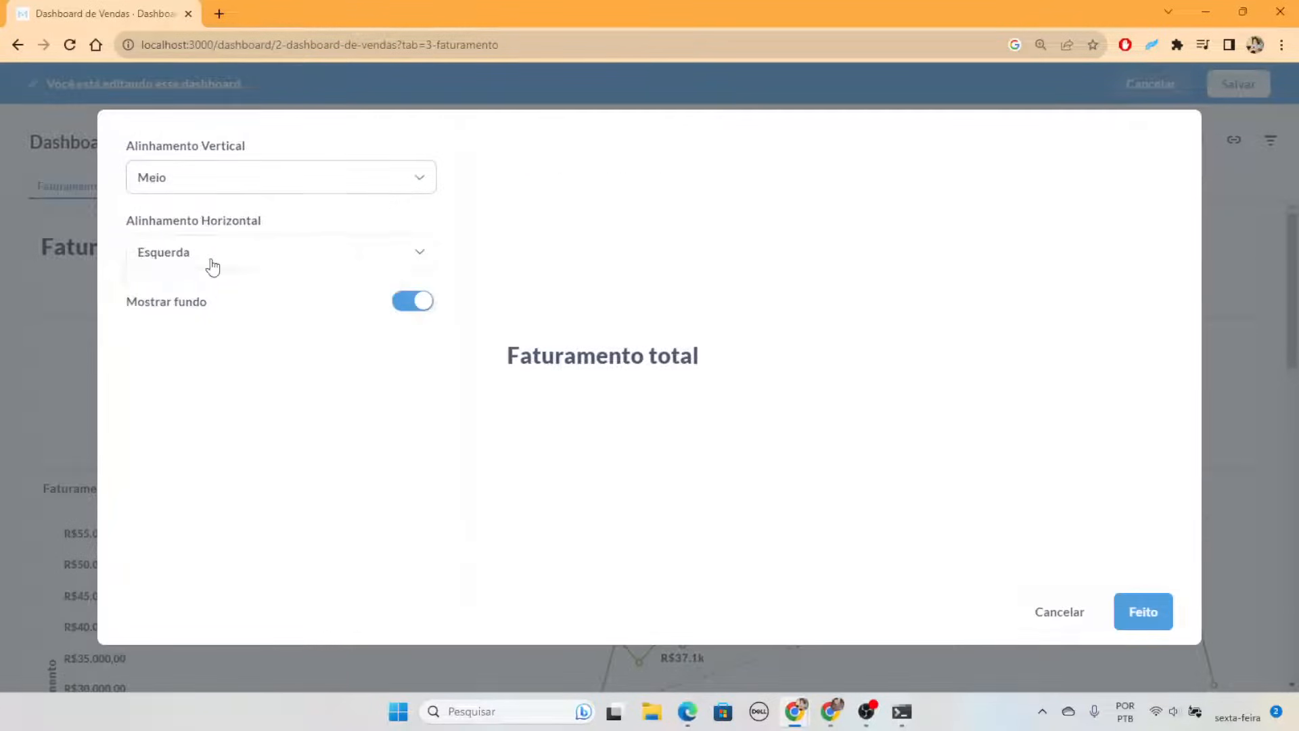
click(210, 256)
click(210, 332)
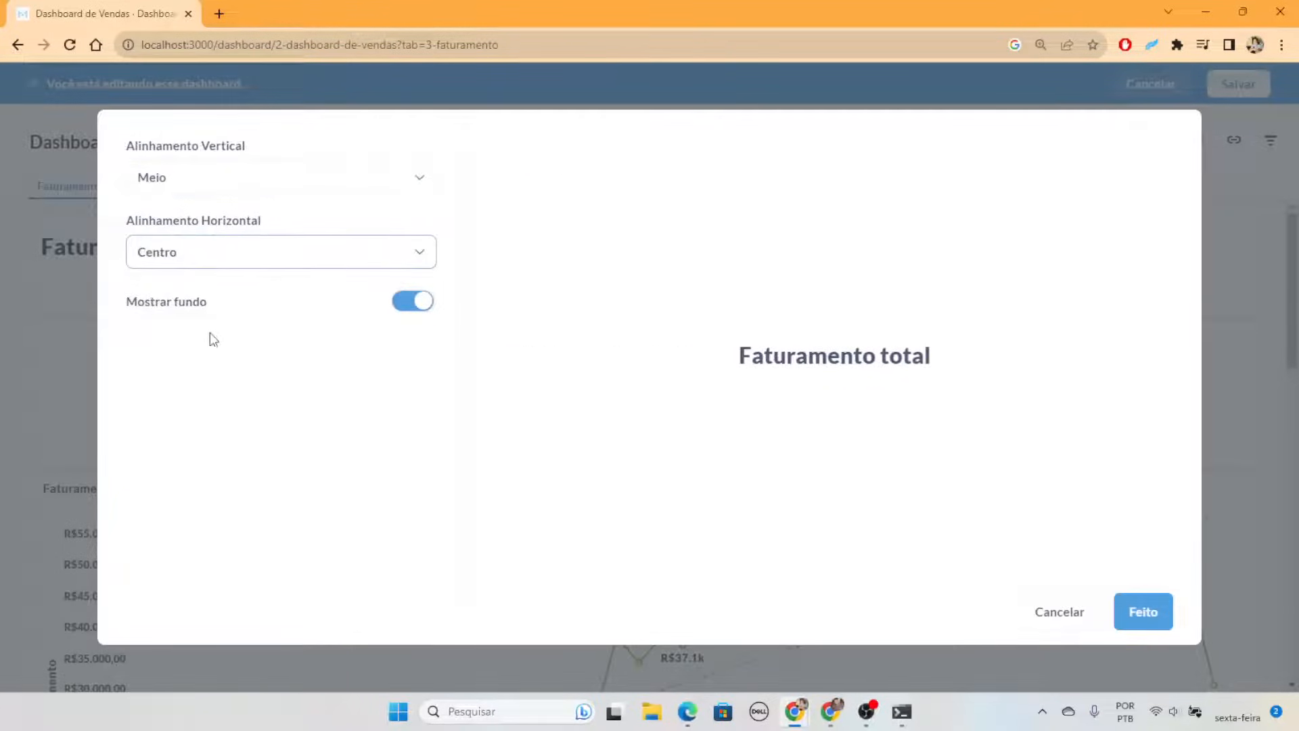
click(1142, 613)
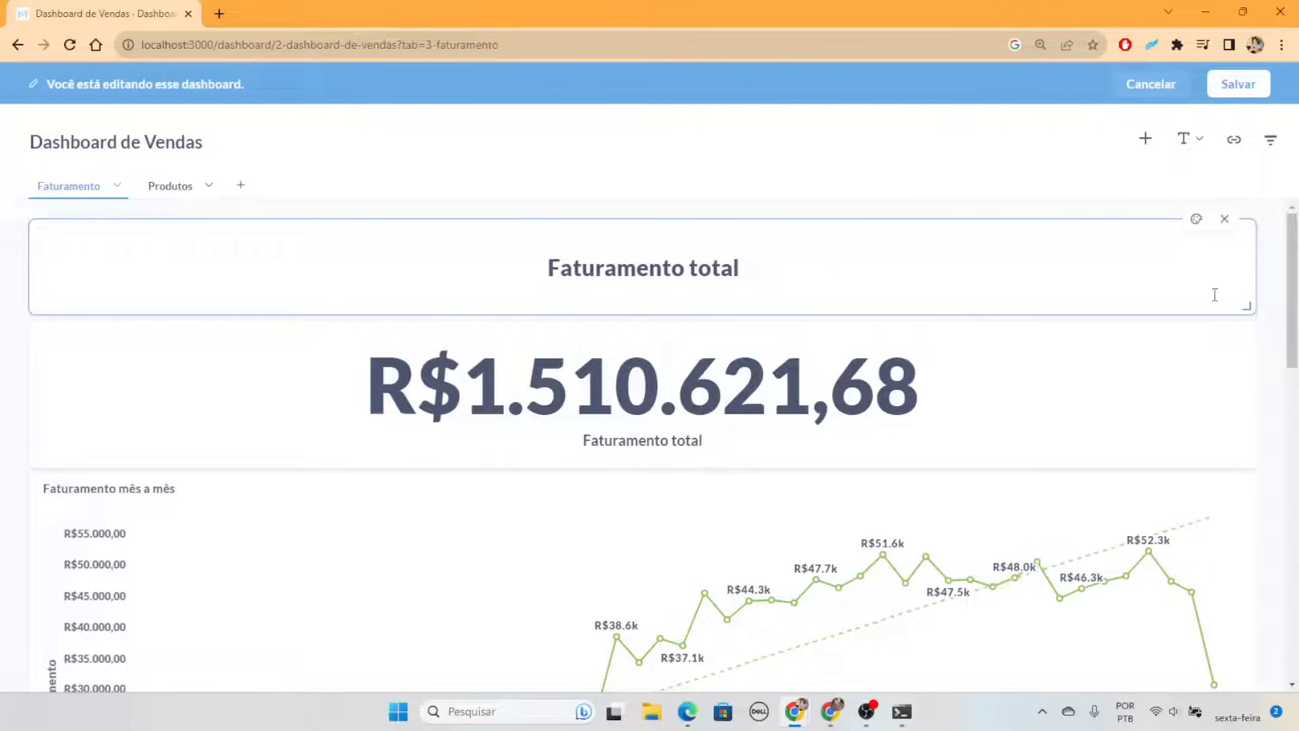
Add a full-width text card between the total and the monthly chart containing the heading "# Faturamento mês a mês"
click(1185, 139)
click(1220, 239)
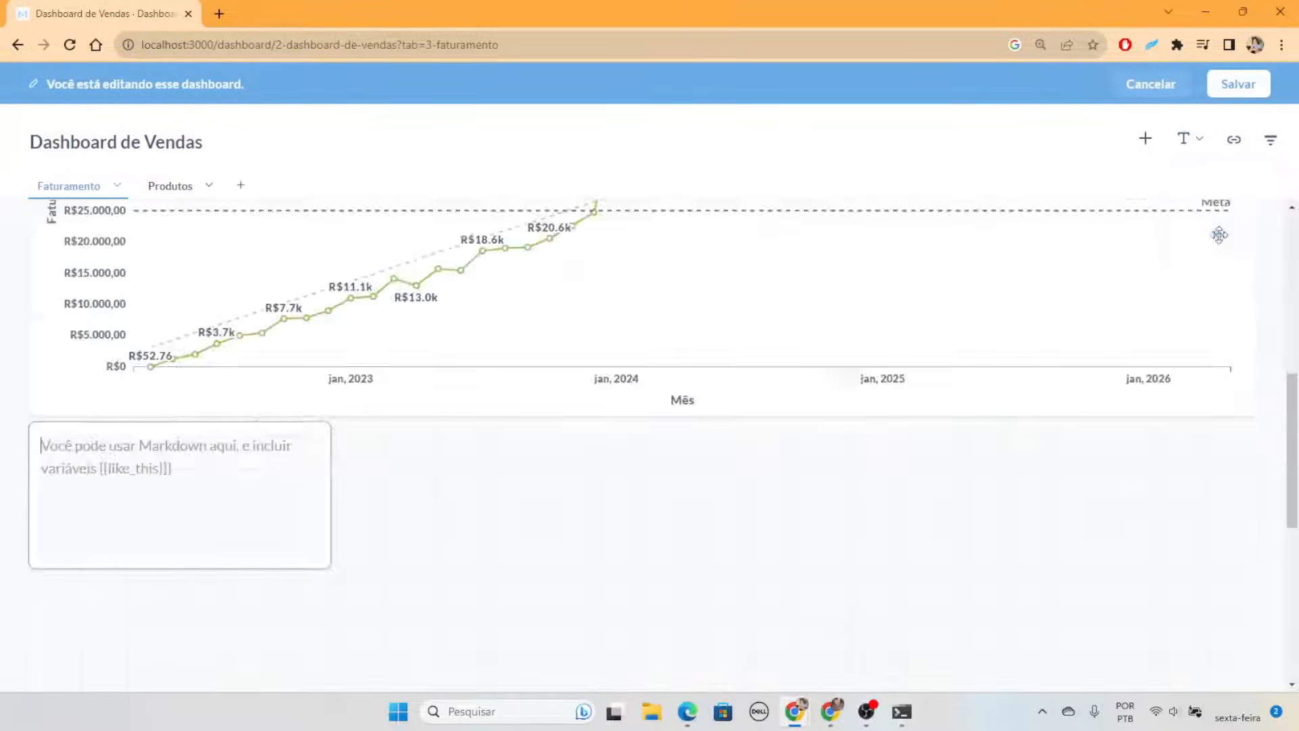
drag(325, 525, 1245, 440)
click(895, 406)
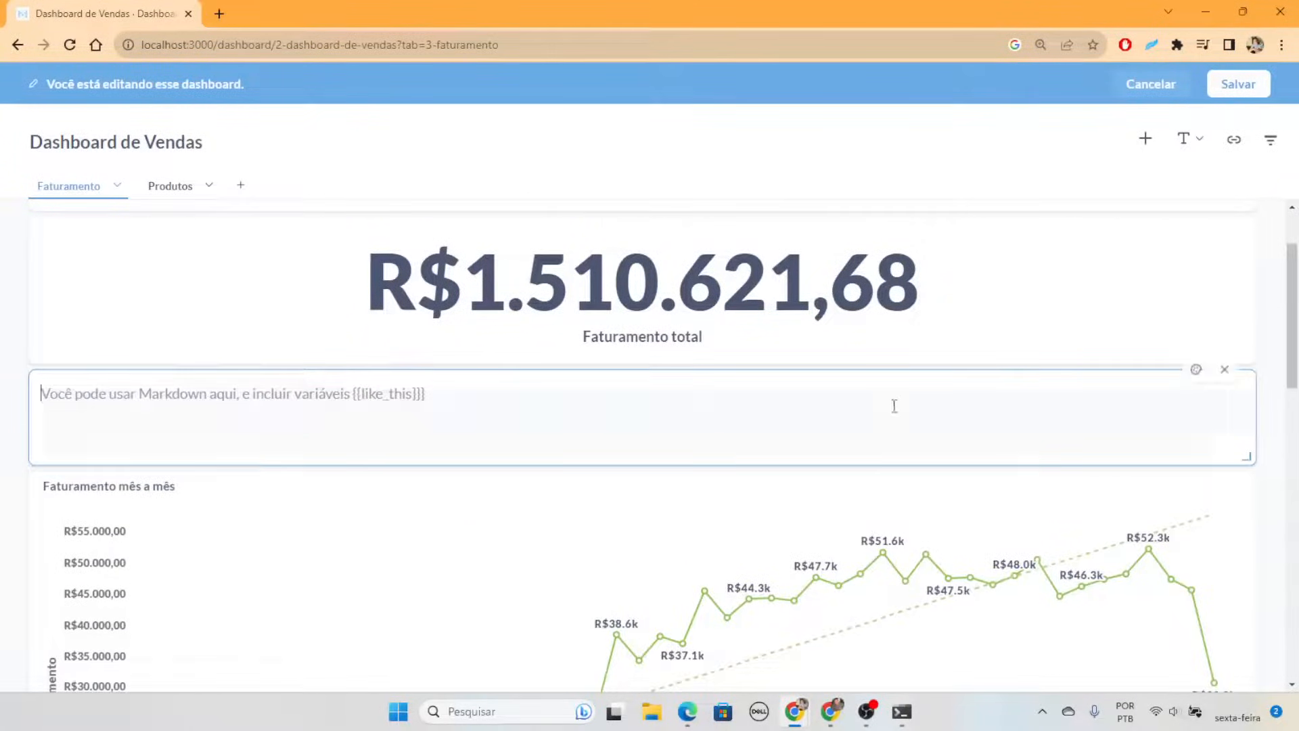
text(Faturamento mês a mês)
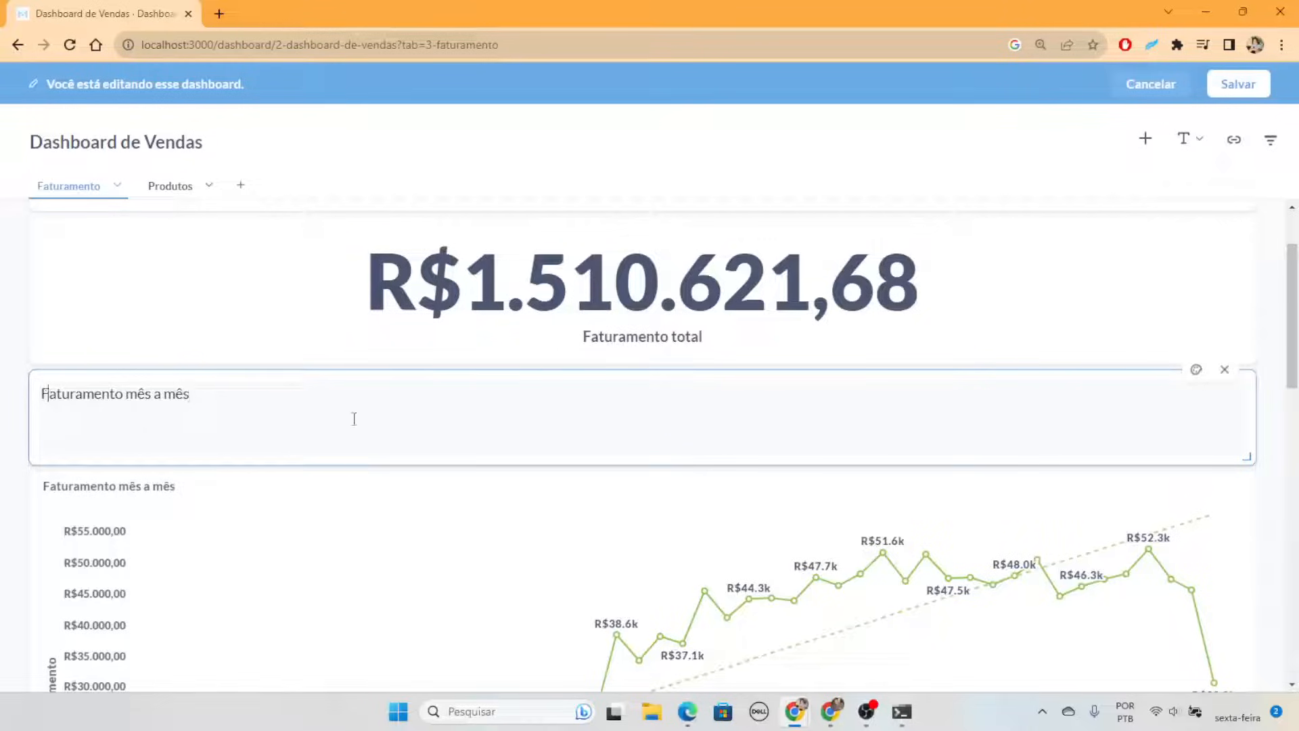
text(#)
scroll(597, 525, up, 2)
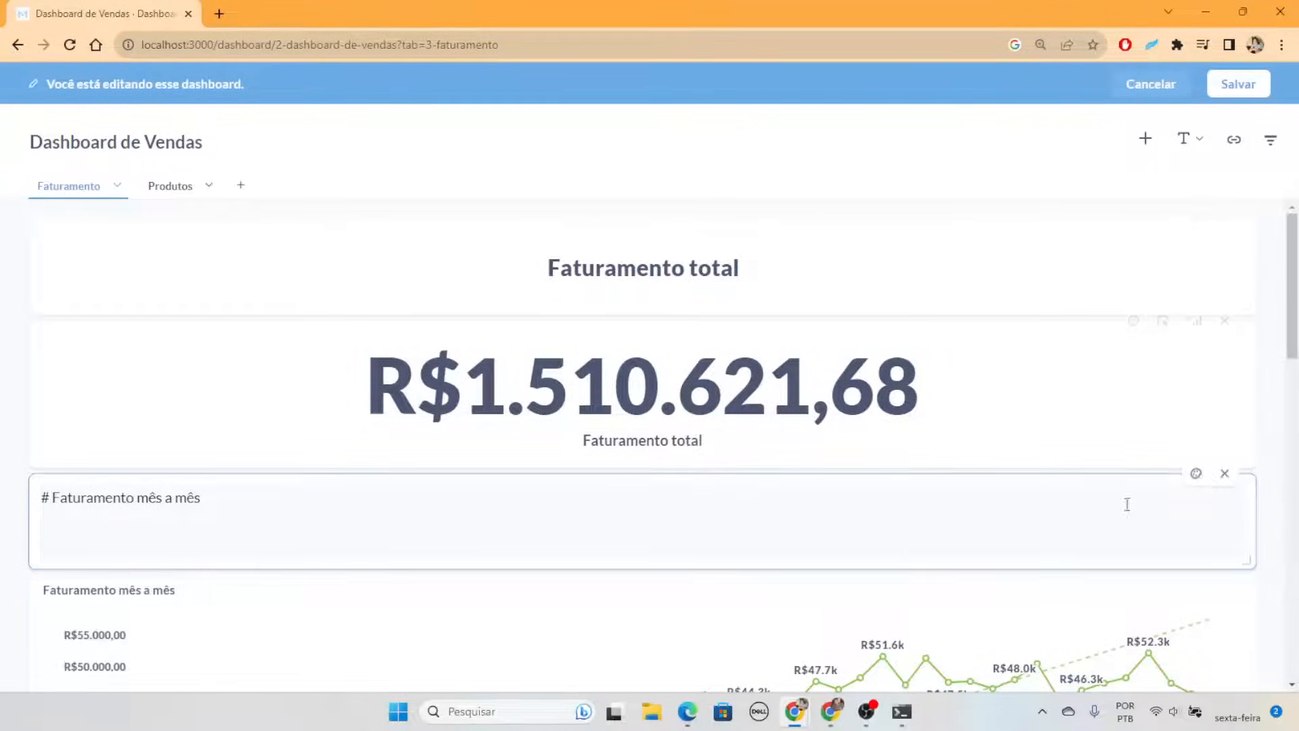
Align the Faturamento mês a mês heading to Meio vertically and Centro horizontally, and save the dashboard
click(1195, 473)
click(230, 173)
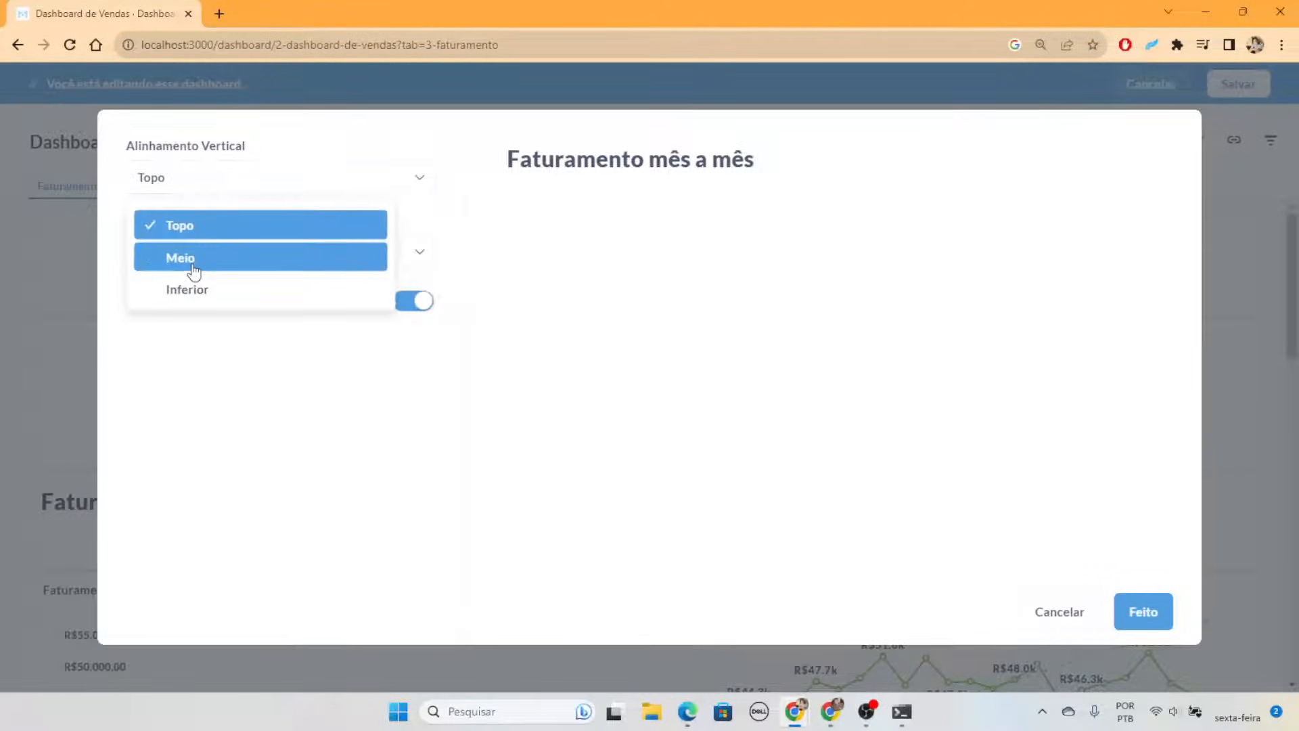
click(192, 261)
click(199, 252)
click(197, 332)
click(1144, 612)
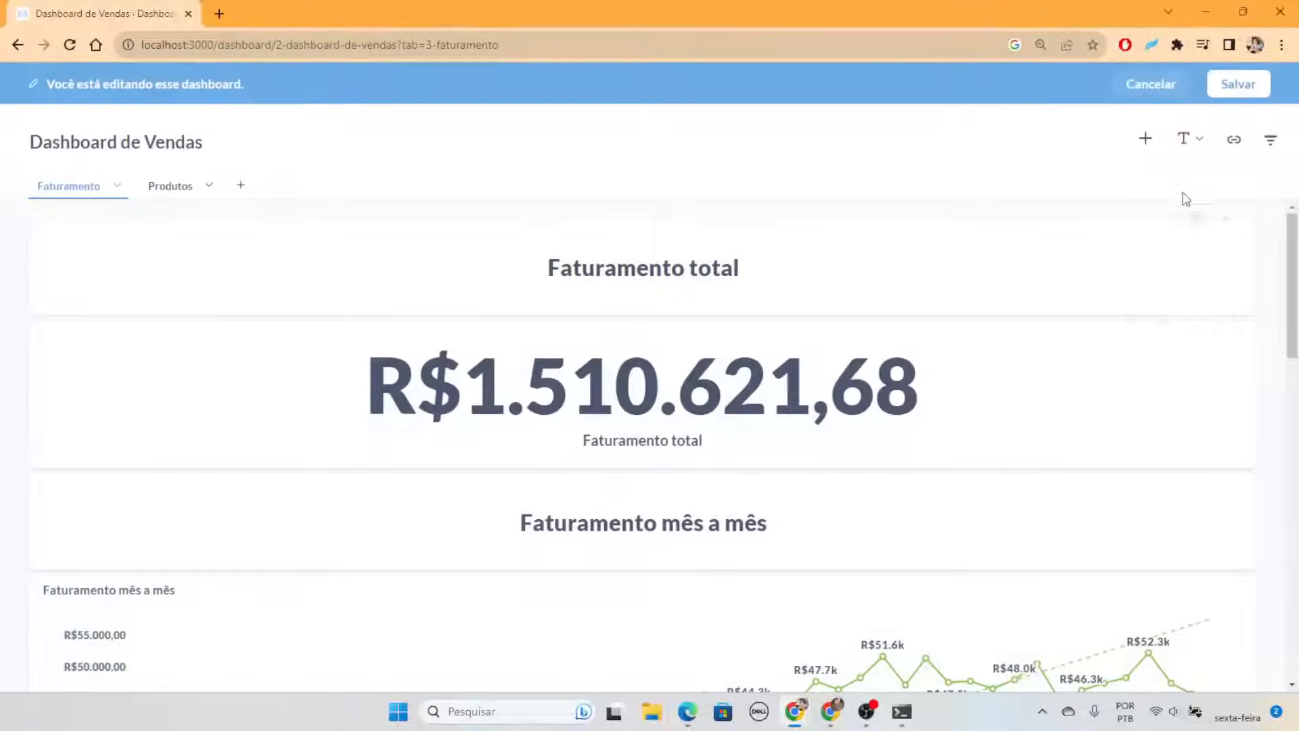
click(1238, 84)
Review the saved Faturamento tab from its headings down to the monthly chart
scroll(771, 429, down, 5)
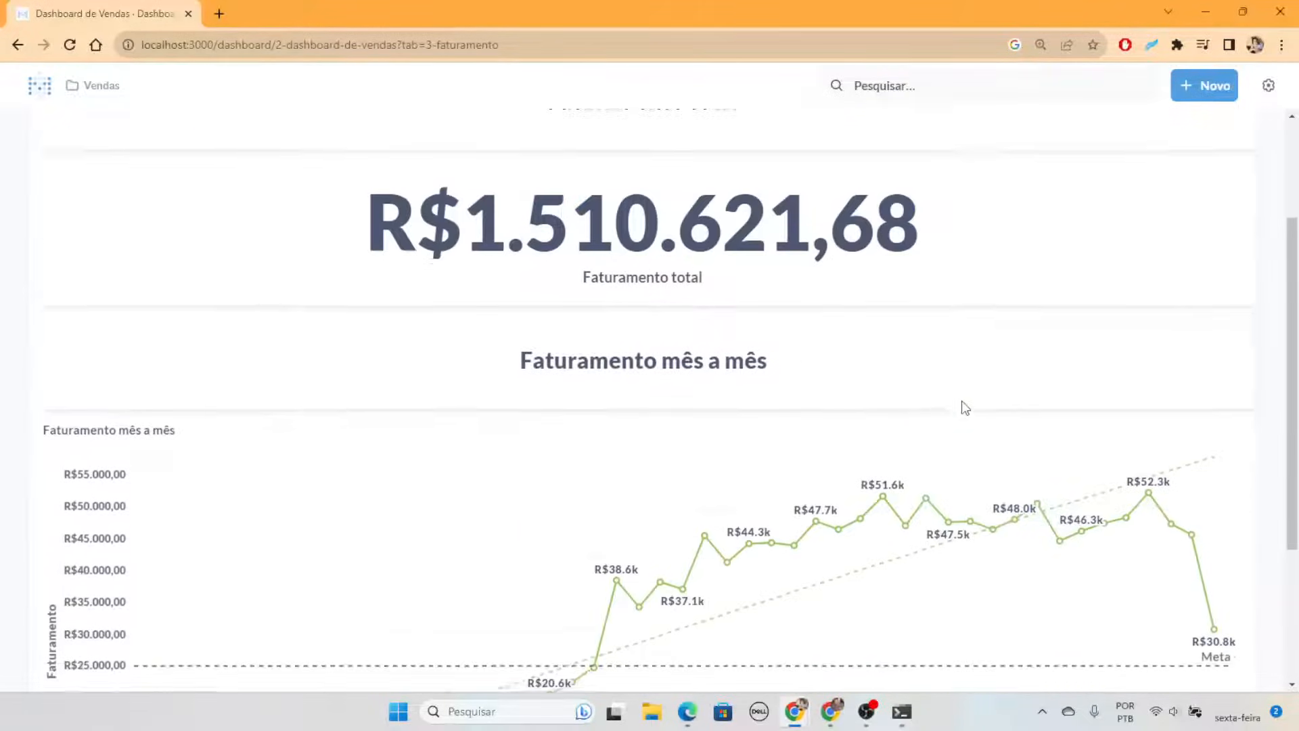
scroll(1029, 340, down, 1)
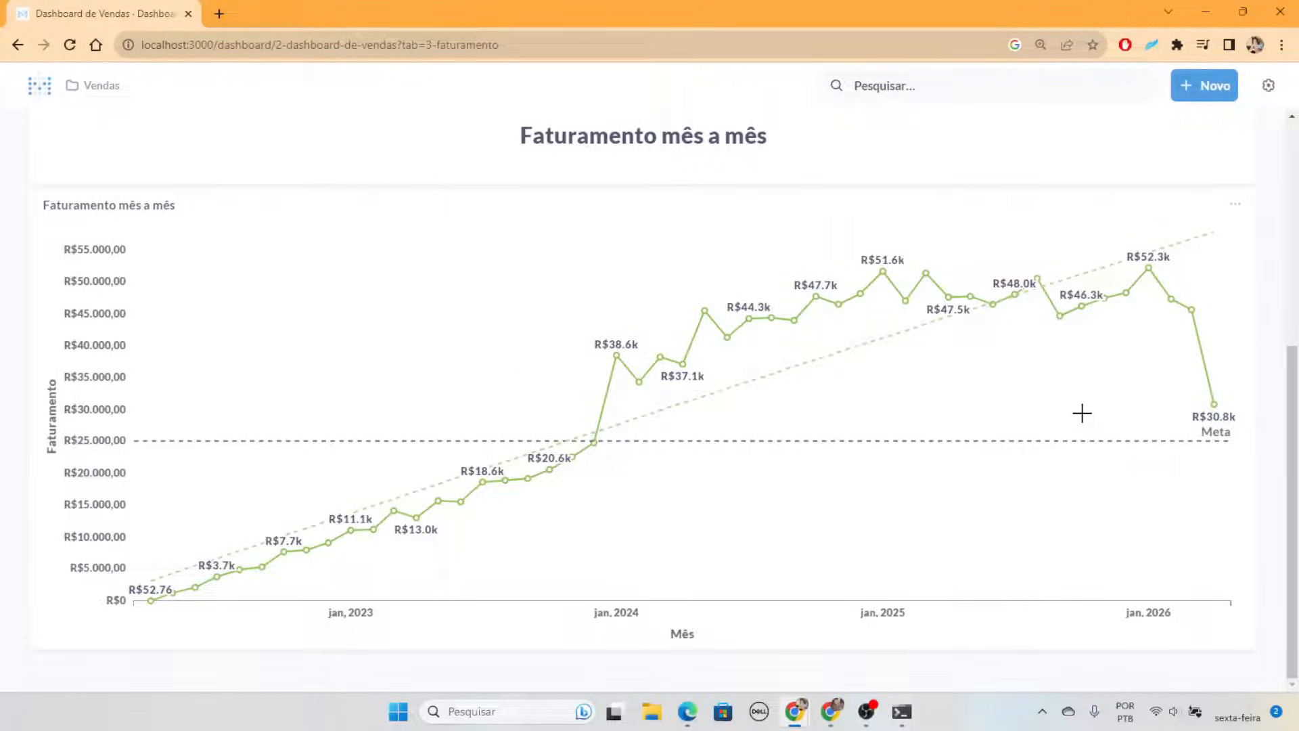
scroll(1083, 413, up, 6)
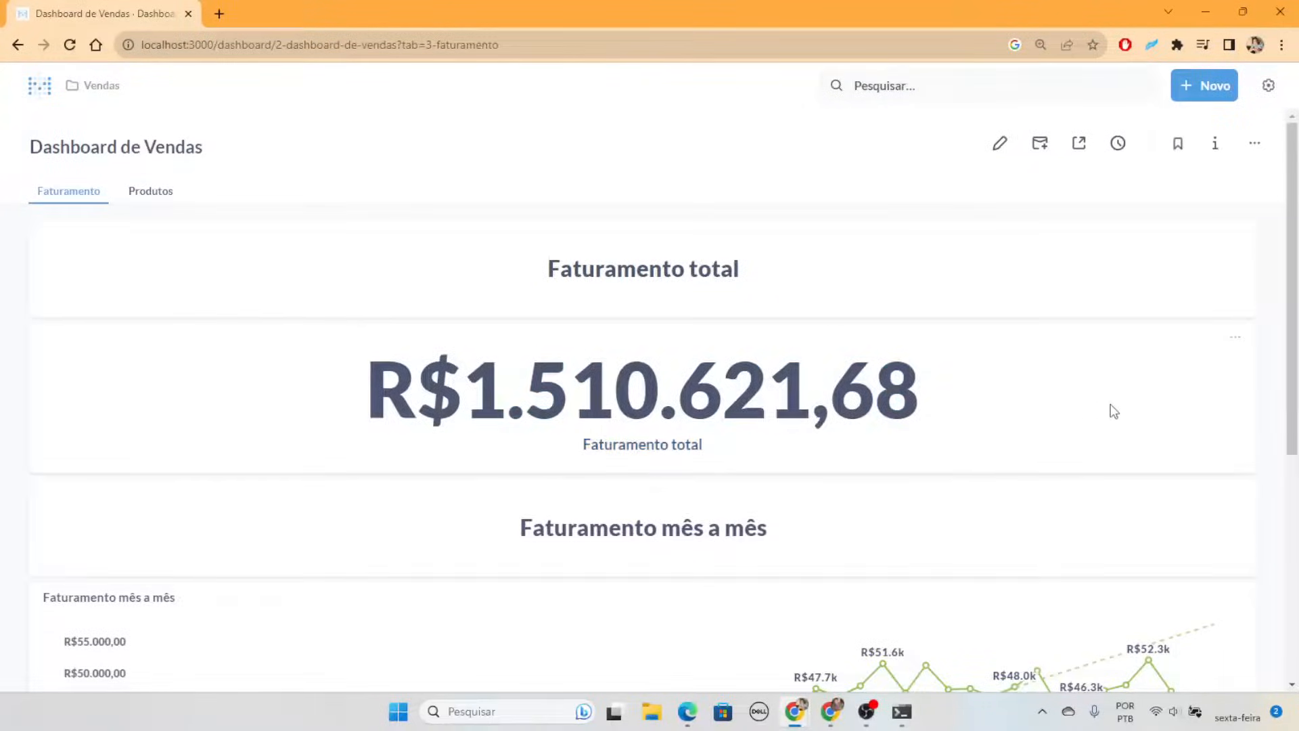
scroll(937, 313, down, 3)
scroll(943, 316, down, 3)
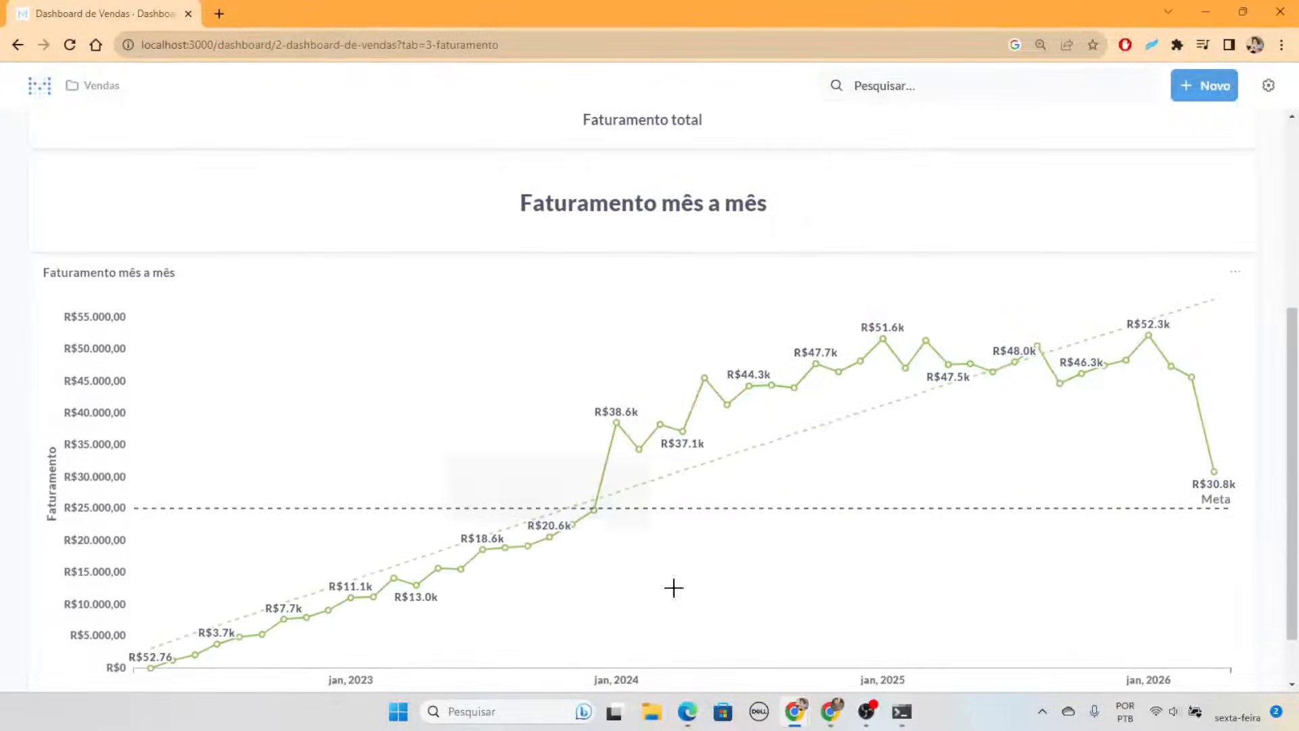
scroll(956, 439, down, 1)
scroll(979, 445, up, 6)
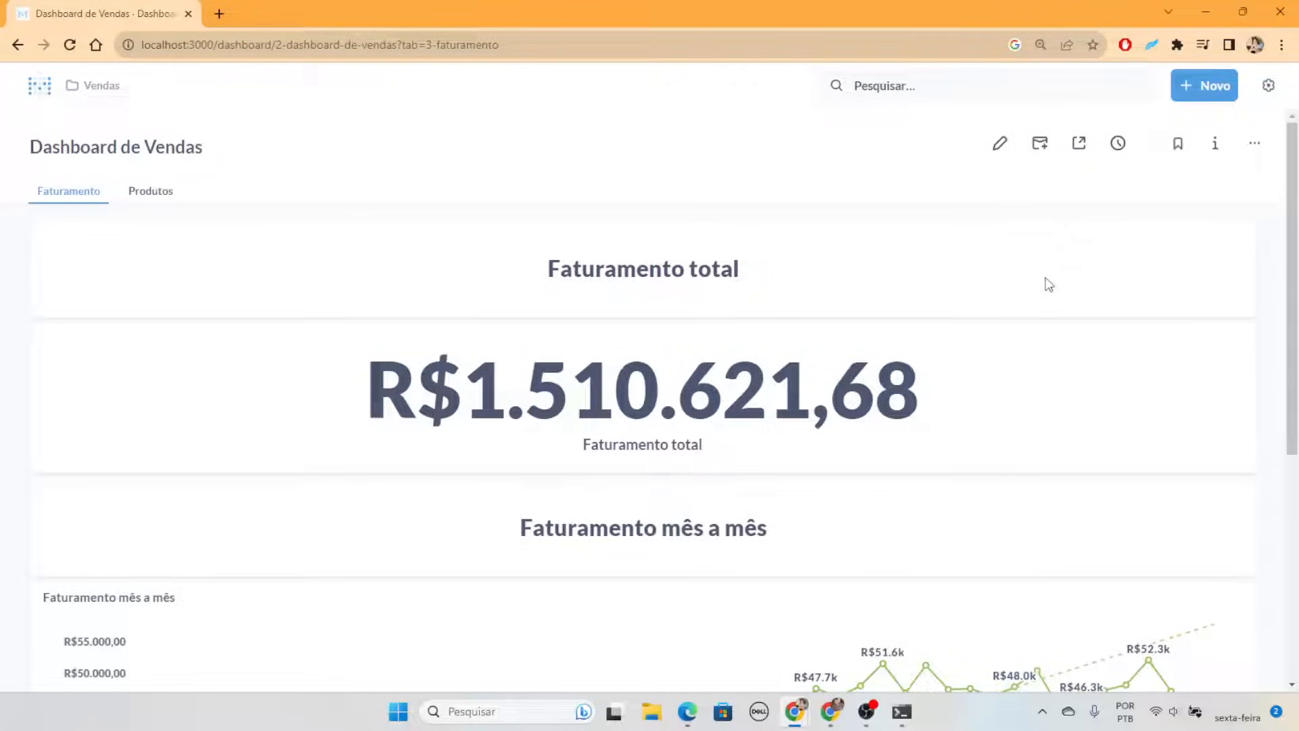
Add a Tempo filter of type Todas as opções to the dashboard and label it Período
click(999, 144)
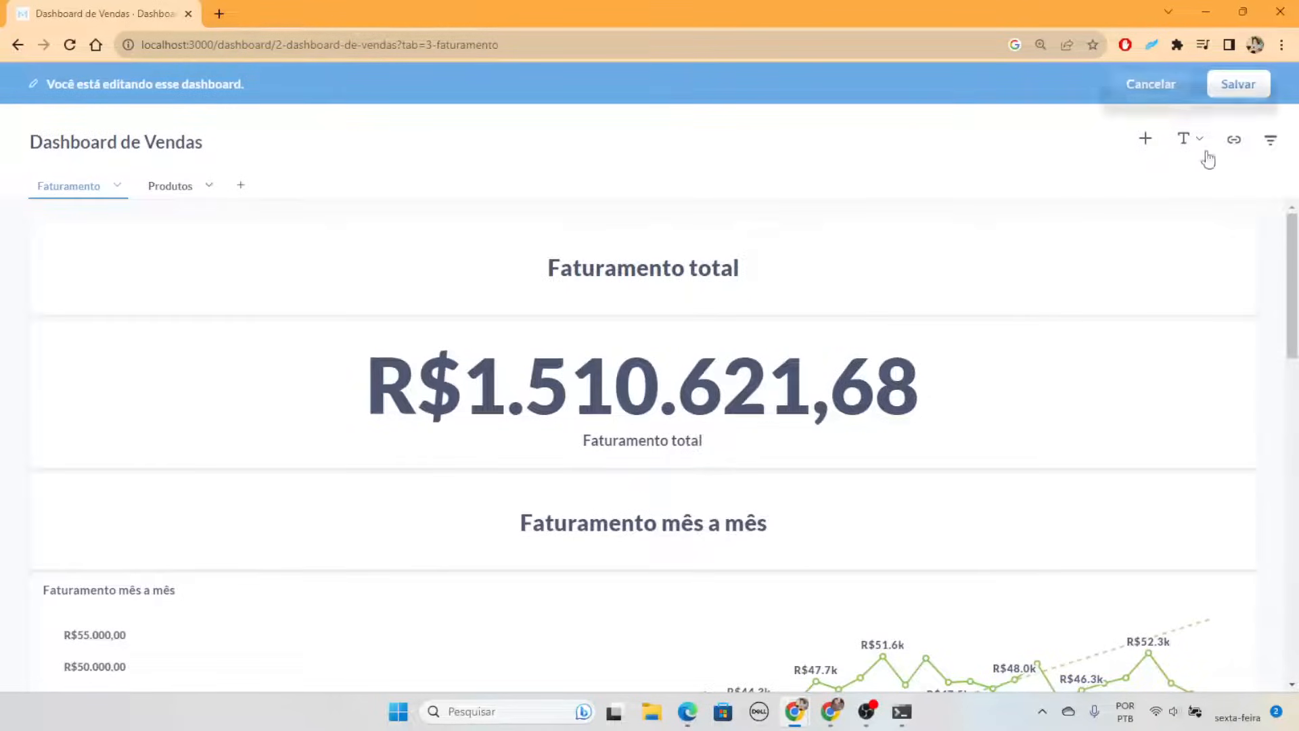
click(1273, 145)
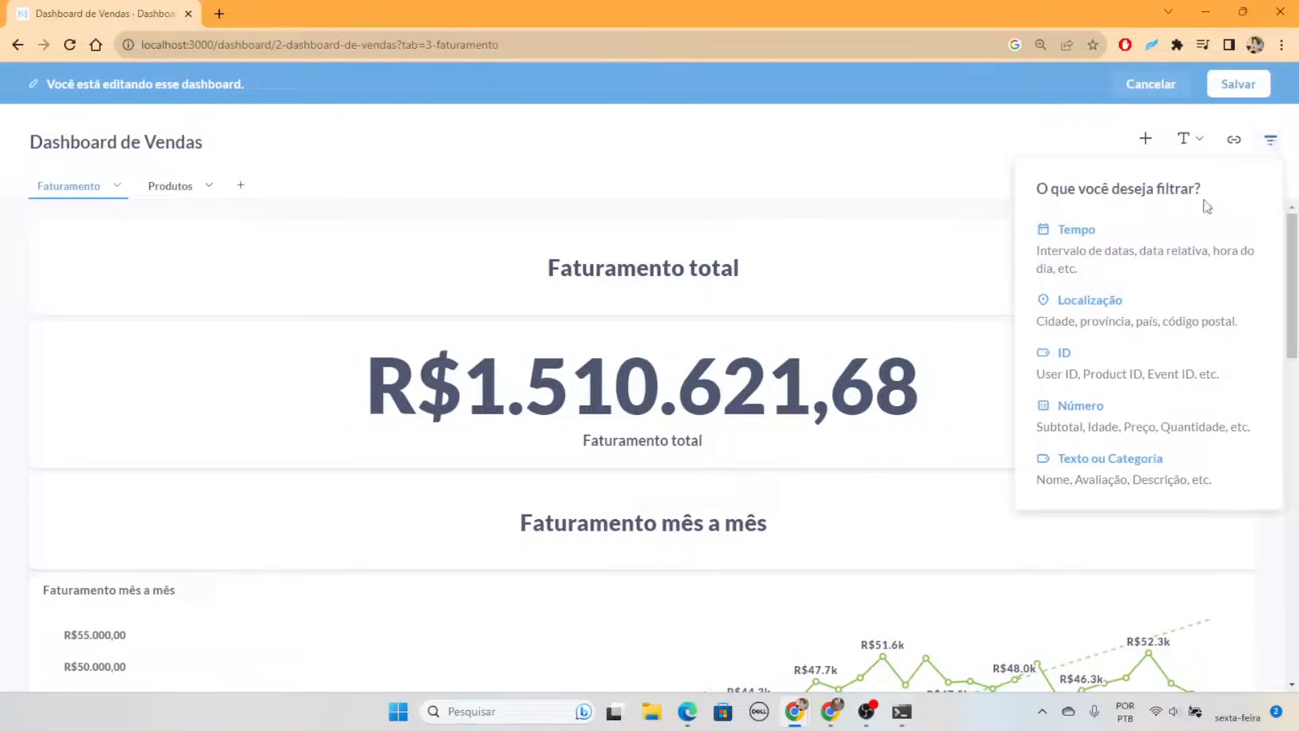
click(1154, 257)
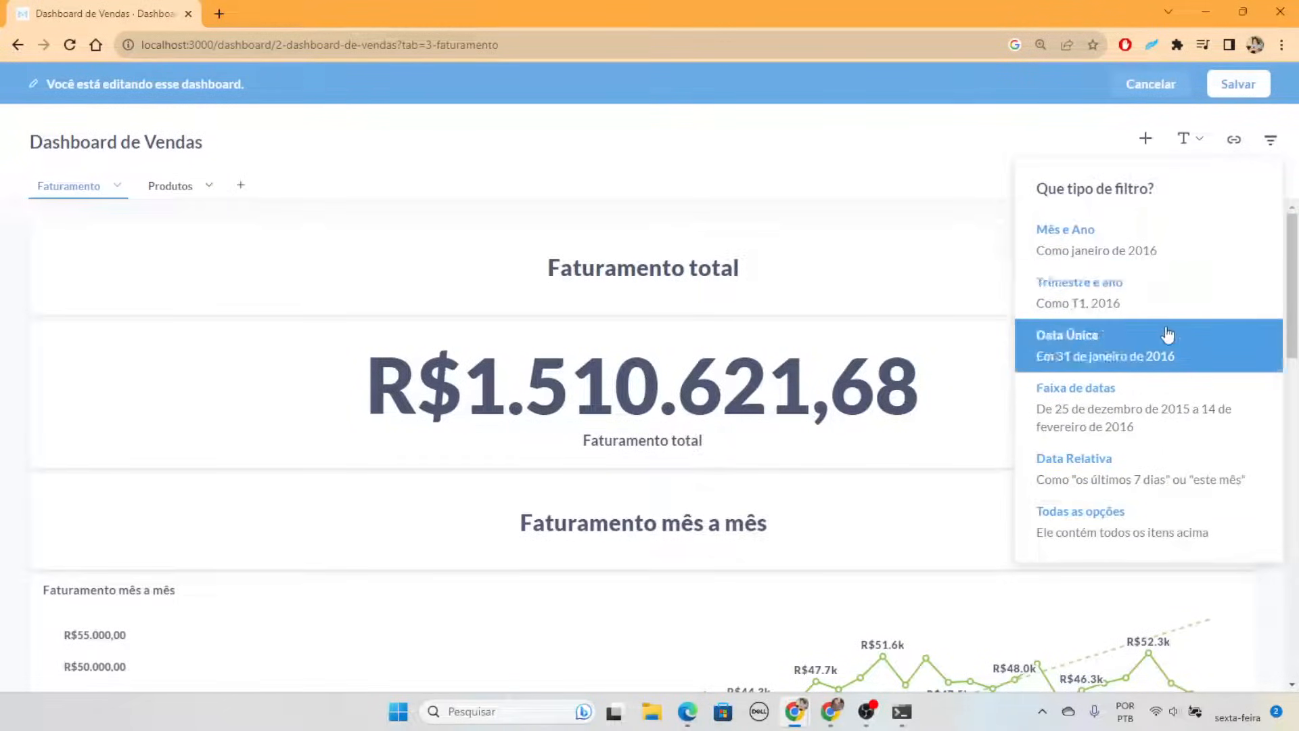
click(1143, 531)
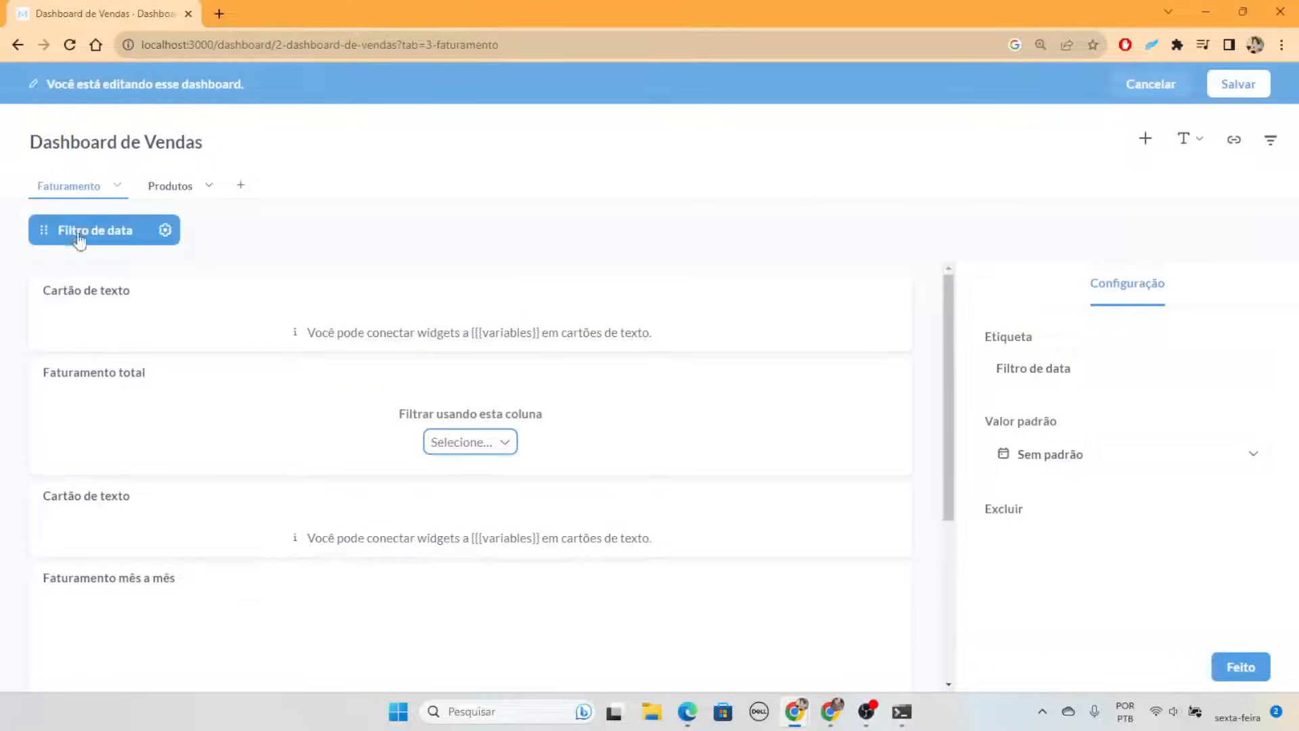
drag(1094, 375, 926, 387)
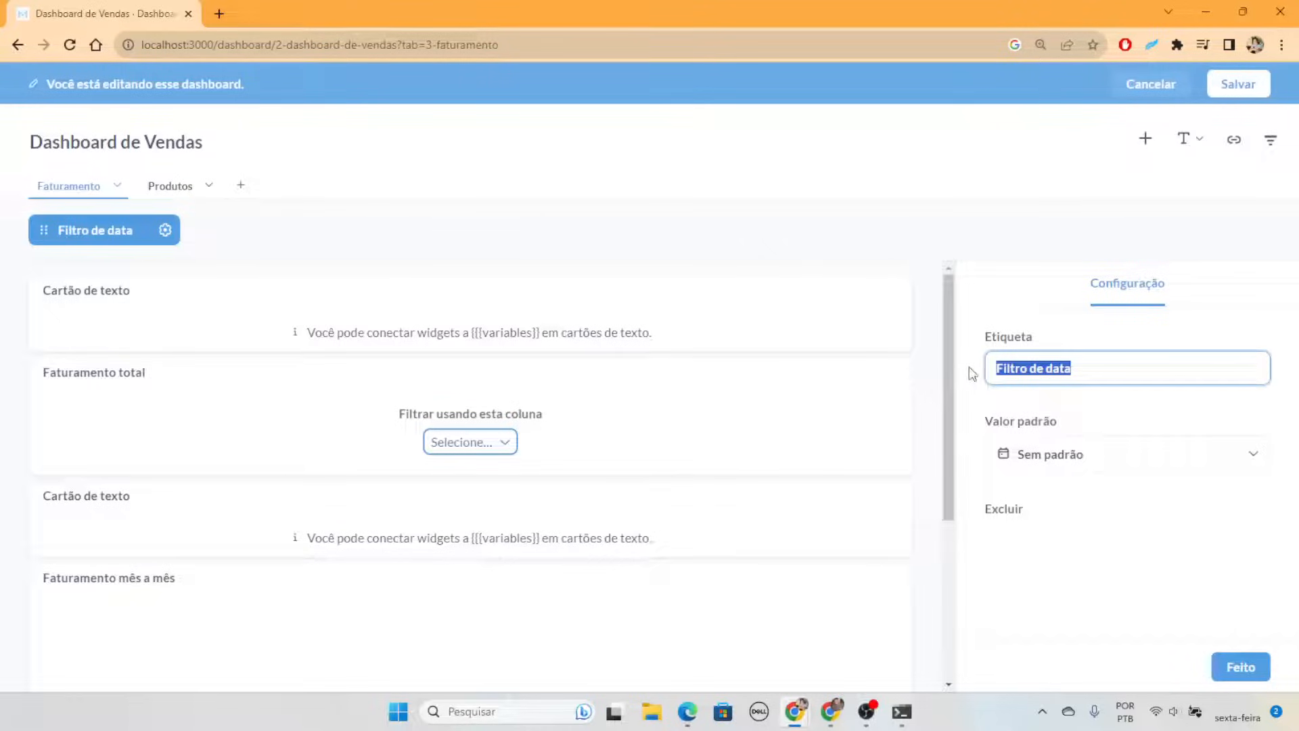
text(F)
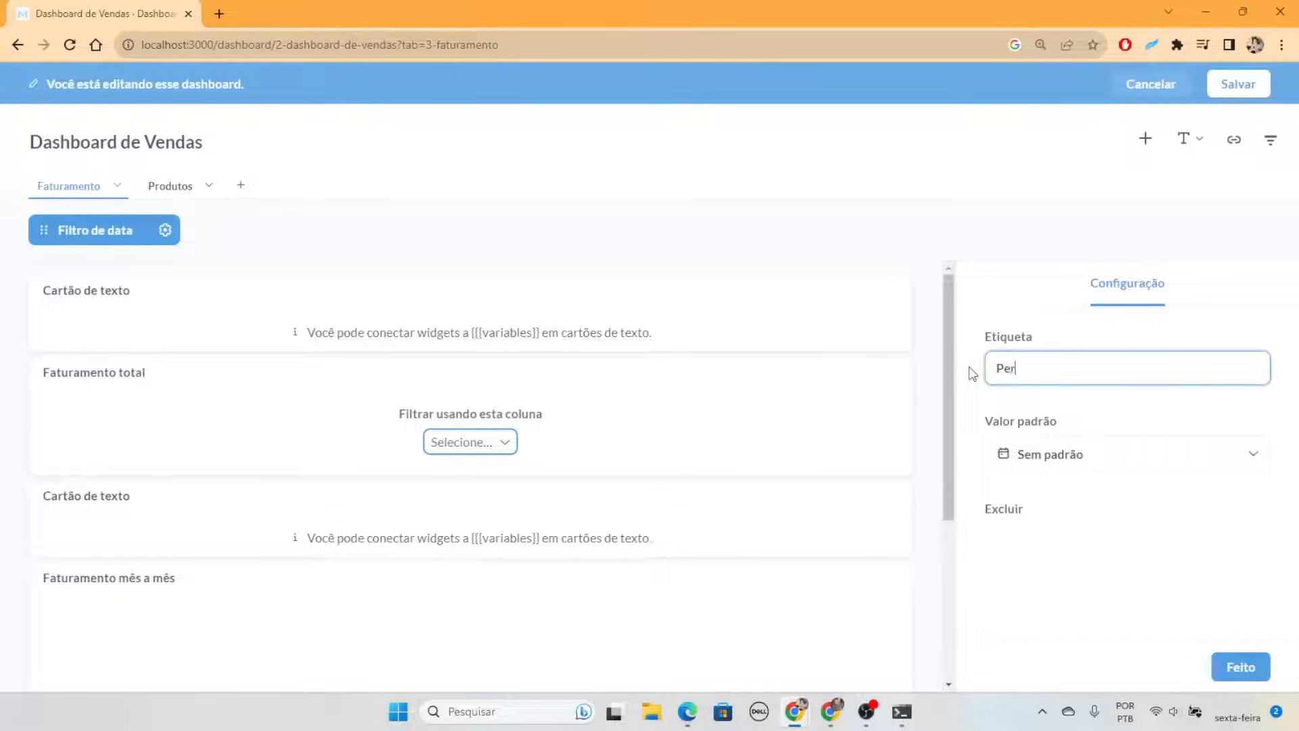
Connect the Período filter to the Order Created At column on the Faturamento total card
click(504, 447)
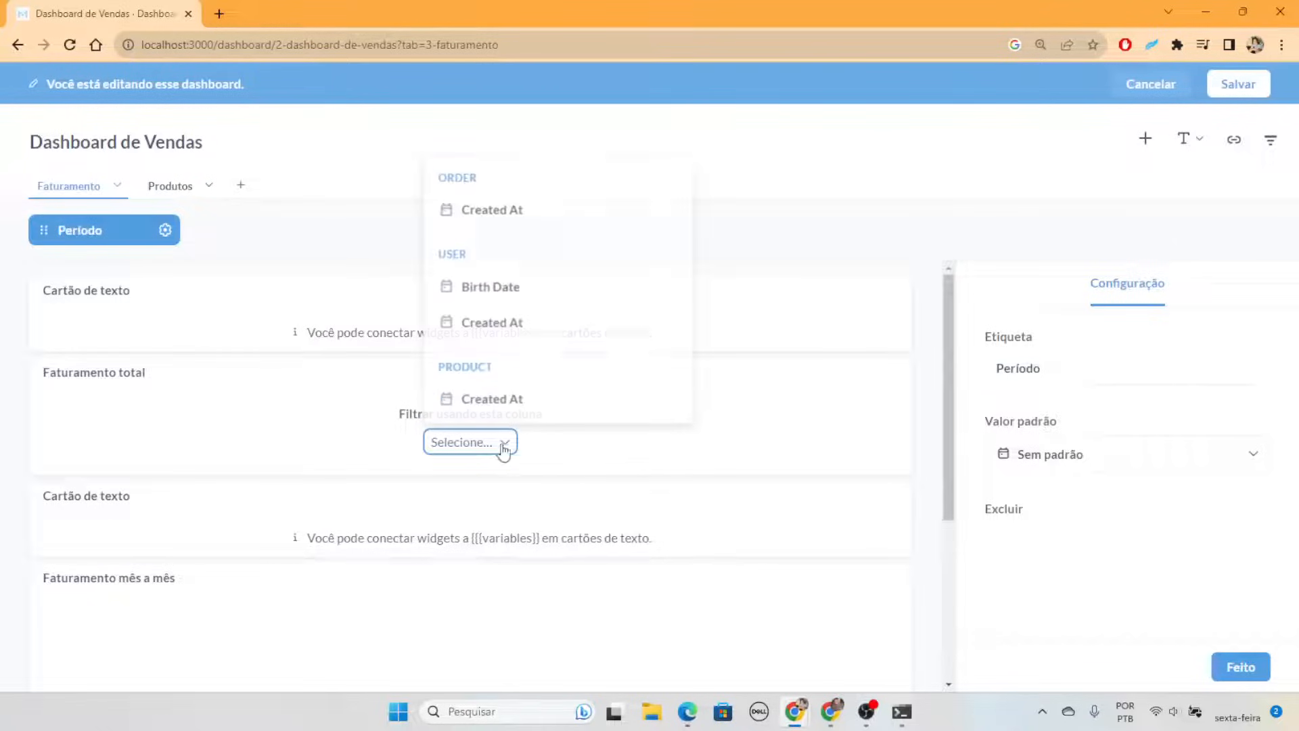
click(452, 443)
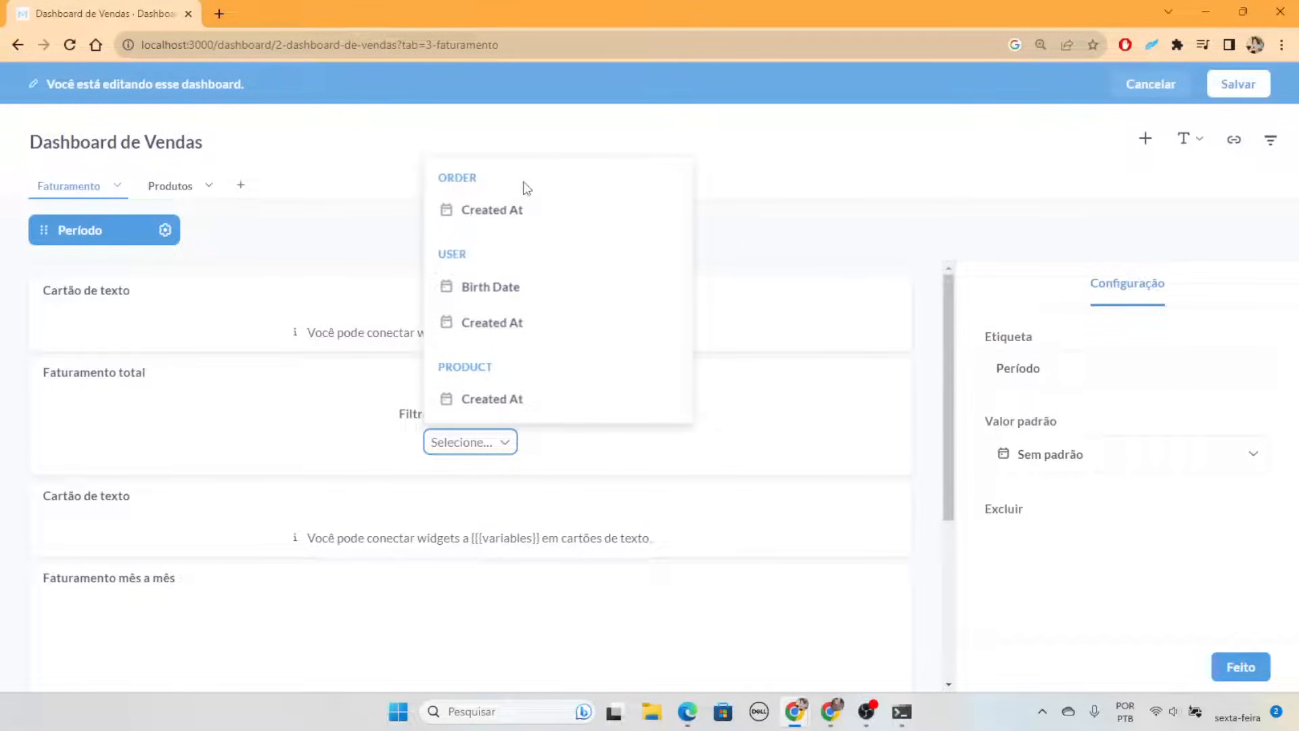
double_click(477, 176)
click(556, 217)
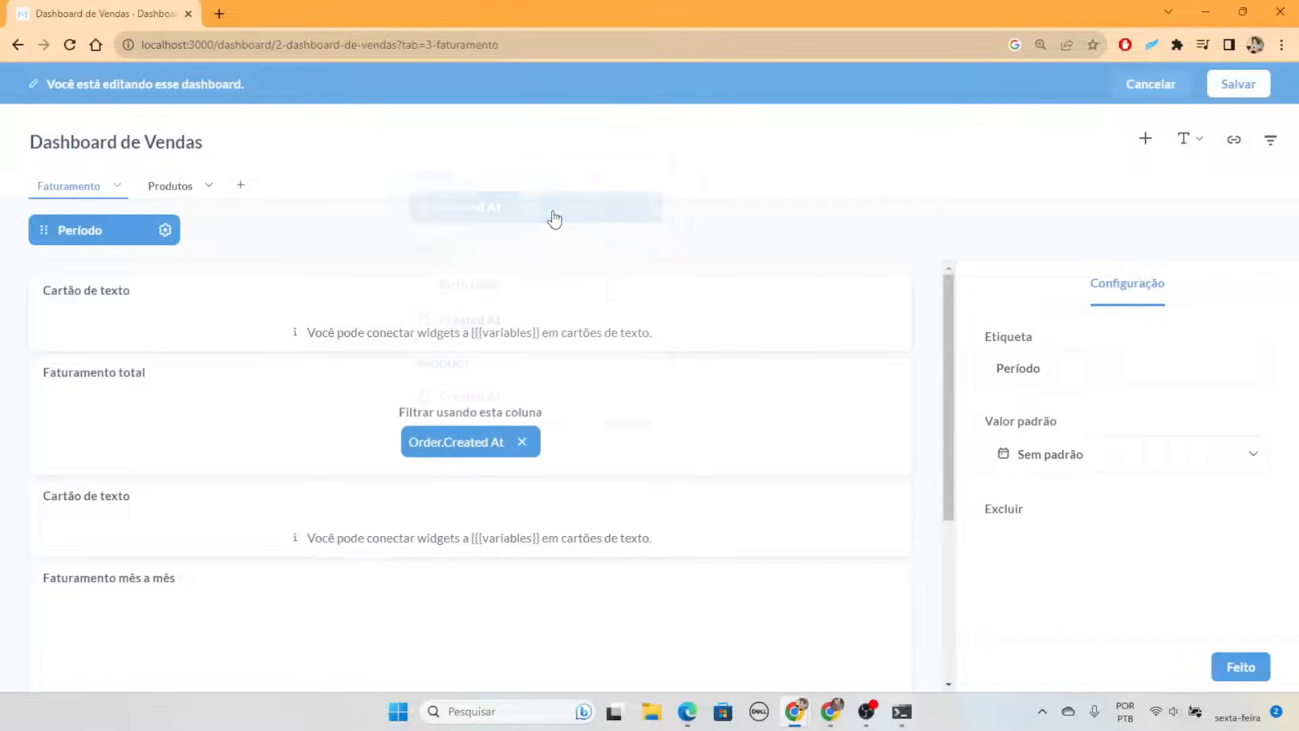
Connect the Período filter to the Order Created At column on the Faturamento mês a mês card and save the dashboard
scroll(661, 344, down, 4)
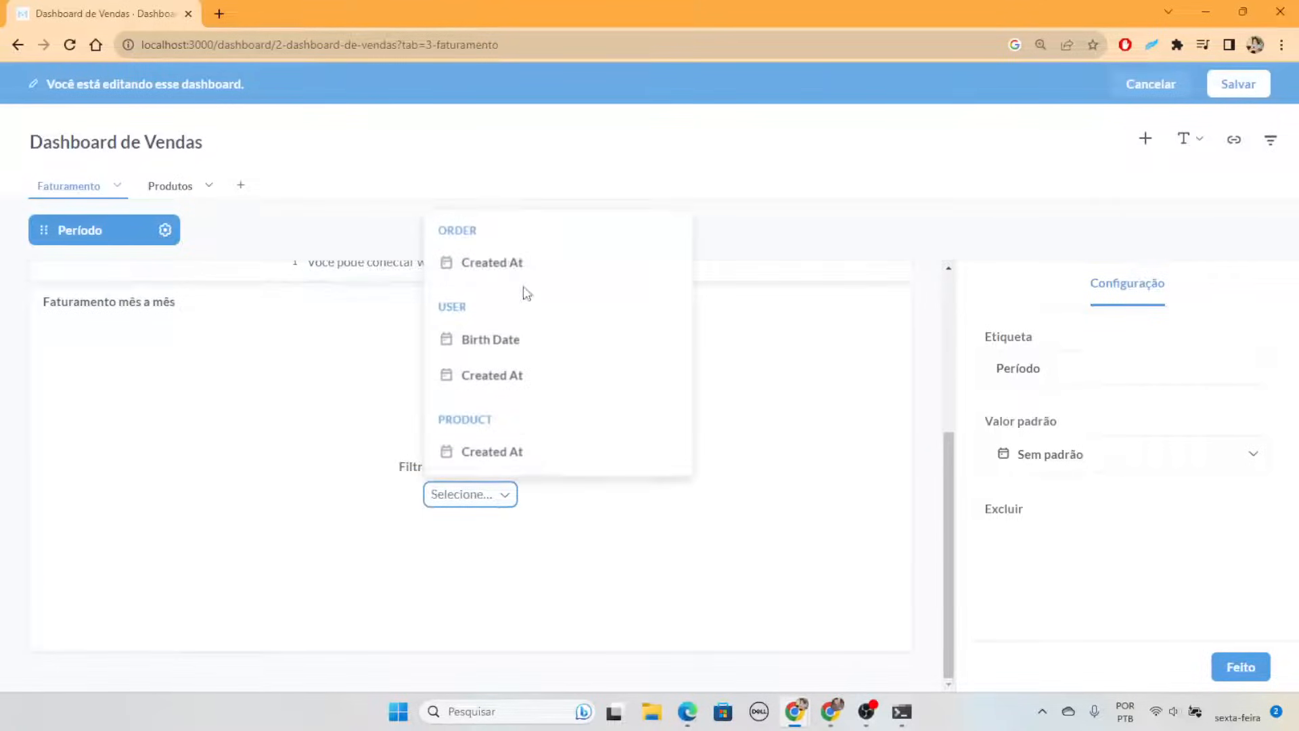
click(527, 271)
click(1247, 672)
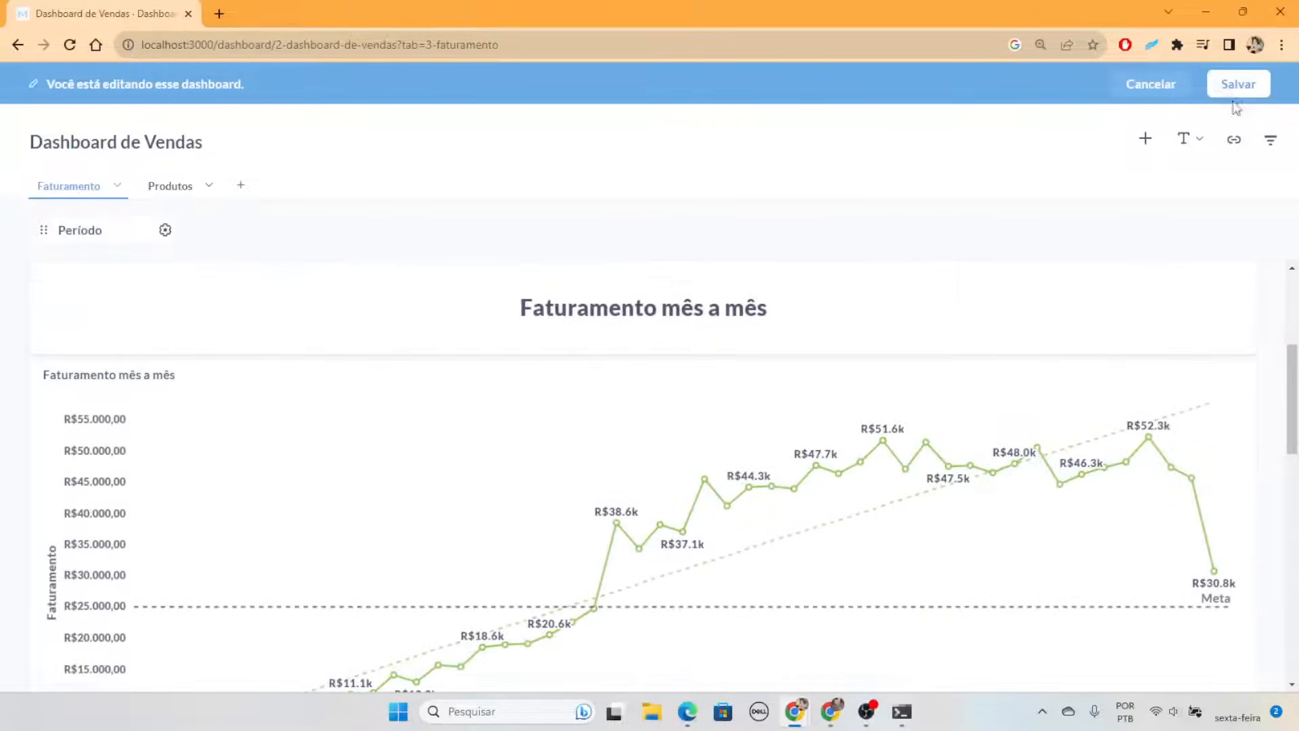
click(1239, 84)
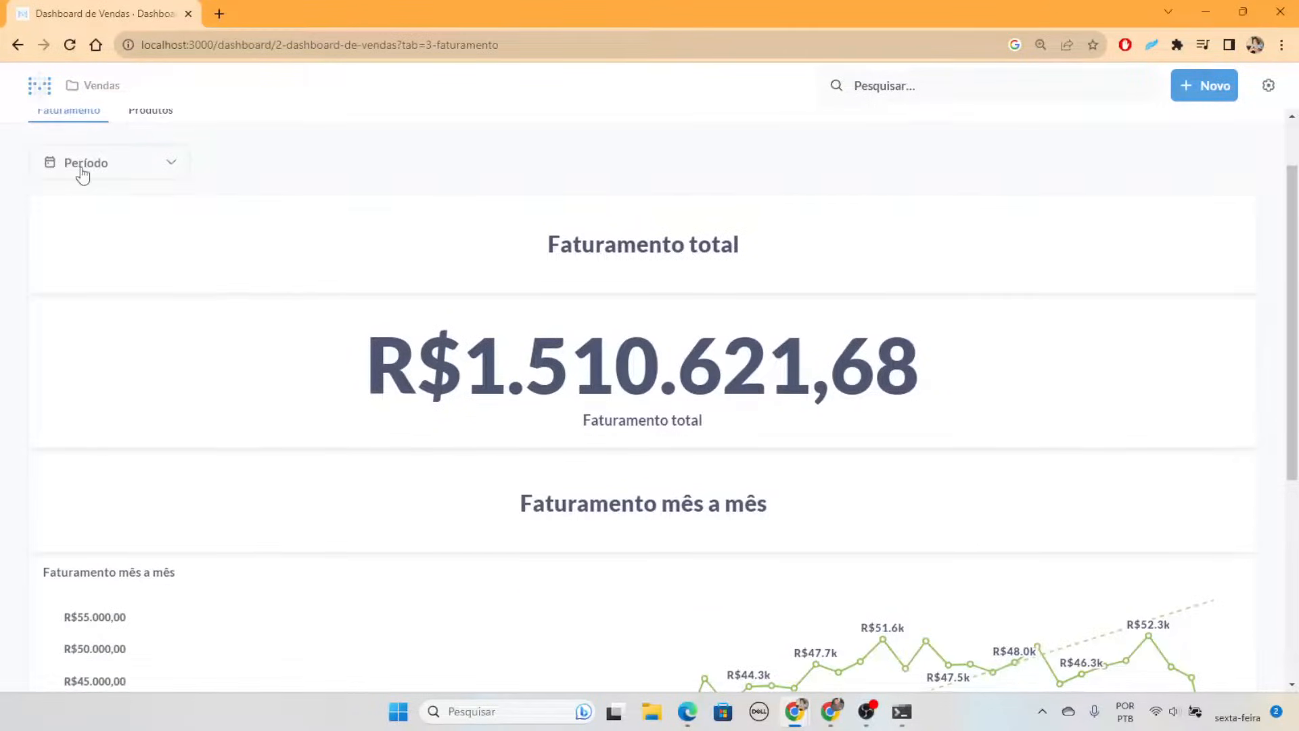
Check the Período filter on the saved Faturamento tab and examine the date range covered by the monthly chart
click(81, 170)
click(96, 162)
click(95, 163)
click(333, 175)
scroll(429, 432, down, 5)
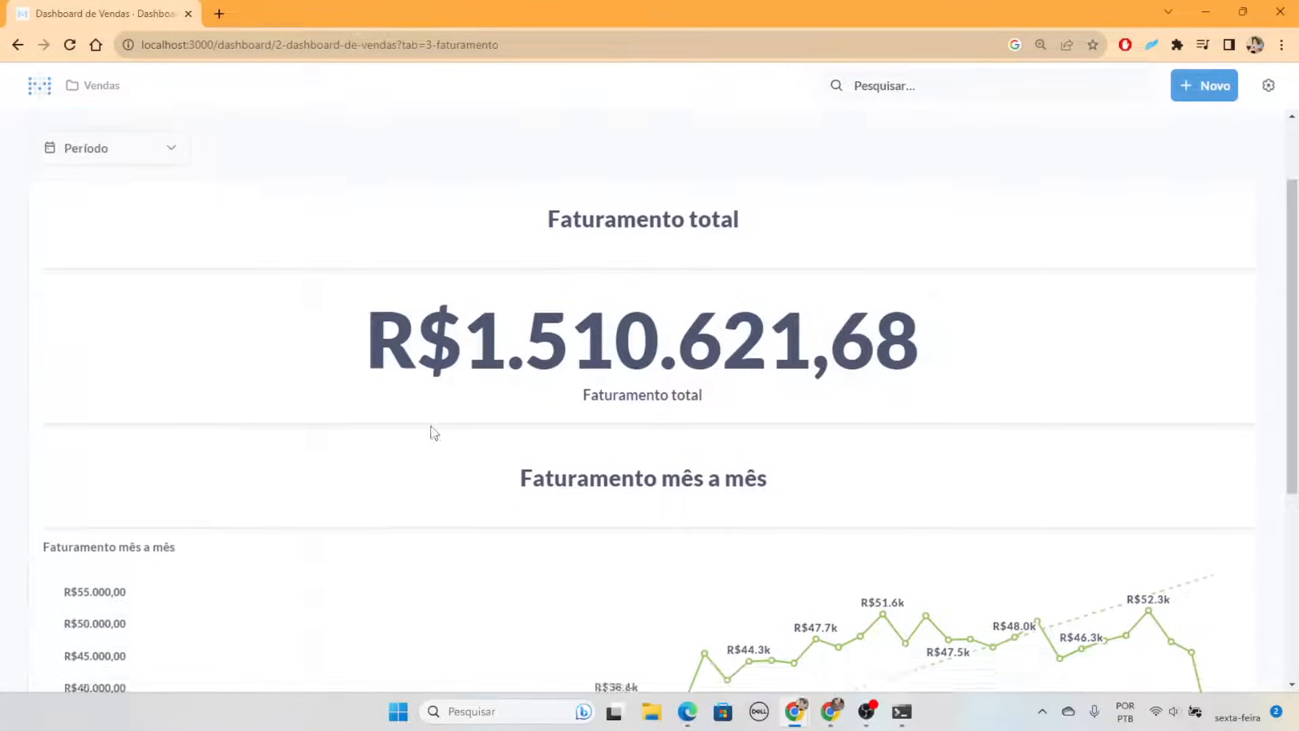
scroll(833, 497, up, 6)
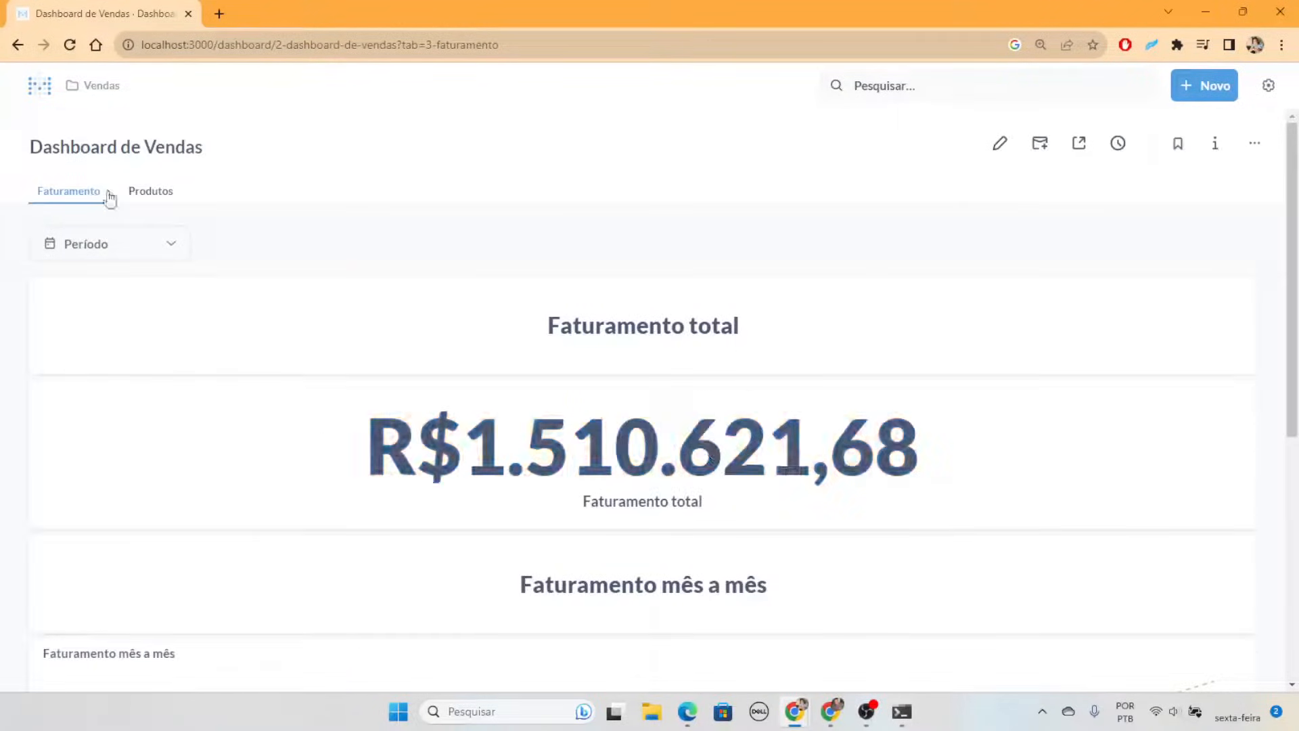
scroll(298, 294, down, 6)
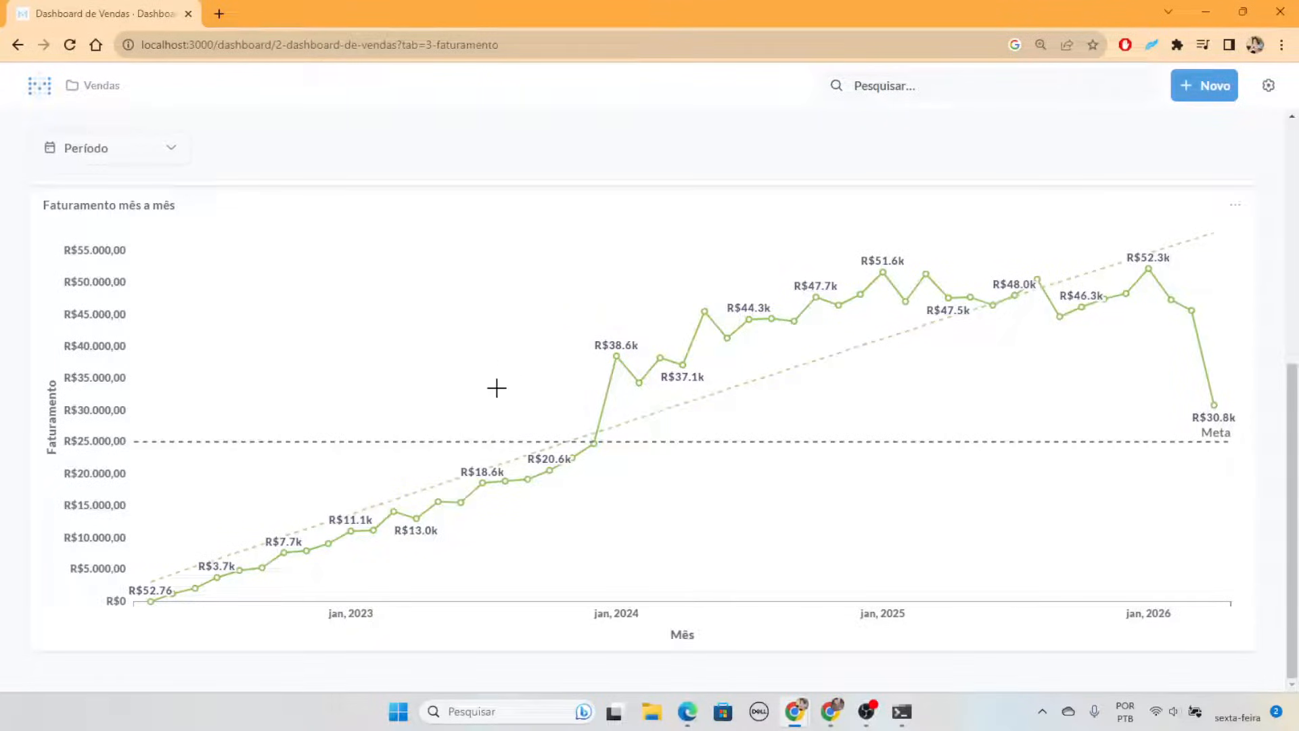
drag(1165, 615, 1137, 613)
click(1134, 616)
scroll(704, 581, up, 10)
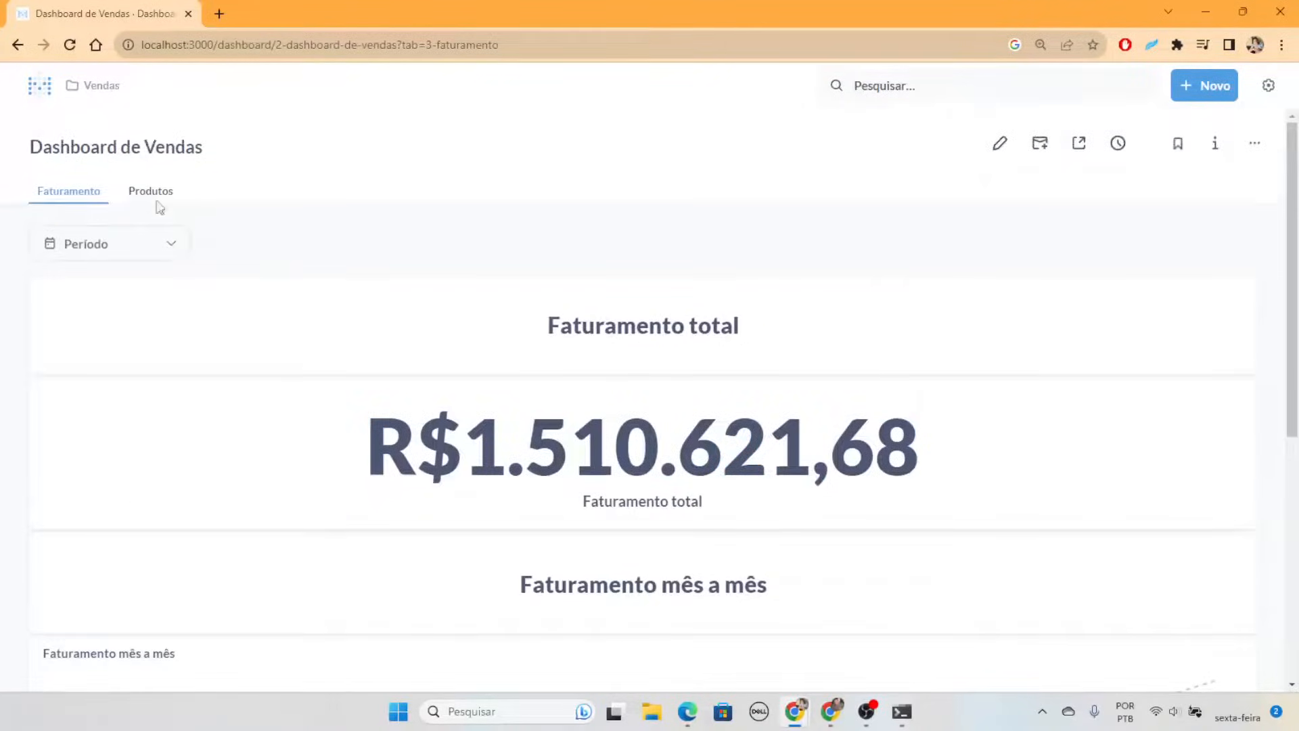
Try to filter the dashboard's Período to specific dates between 08/02/2023 and 3/01/2024, and check the Faturamento cards
click(121, 244)
scroll(122, 338, down, 1)
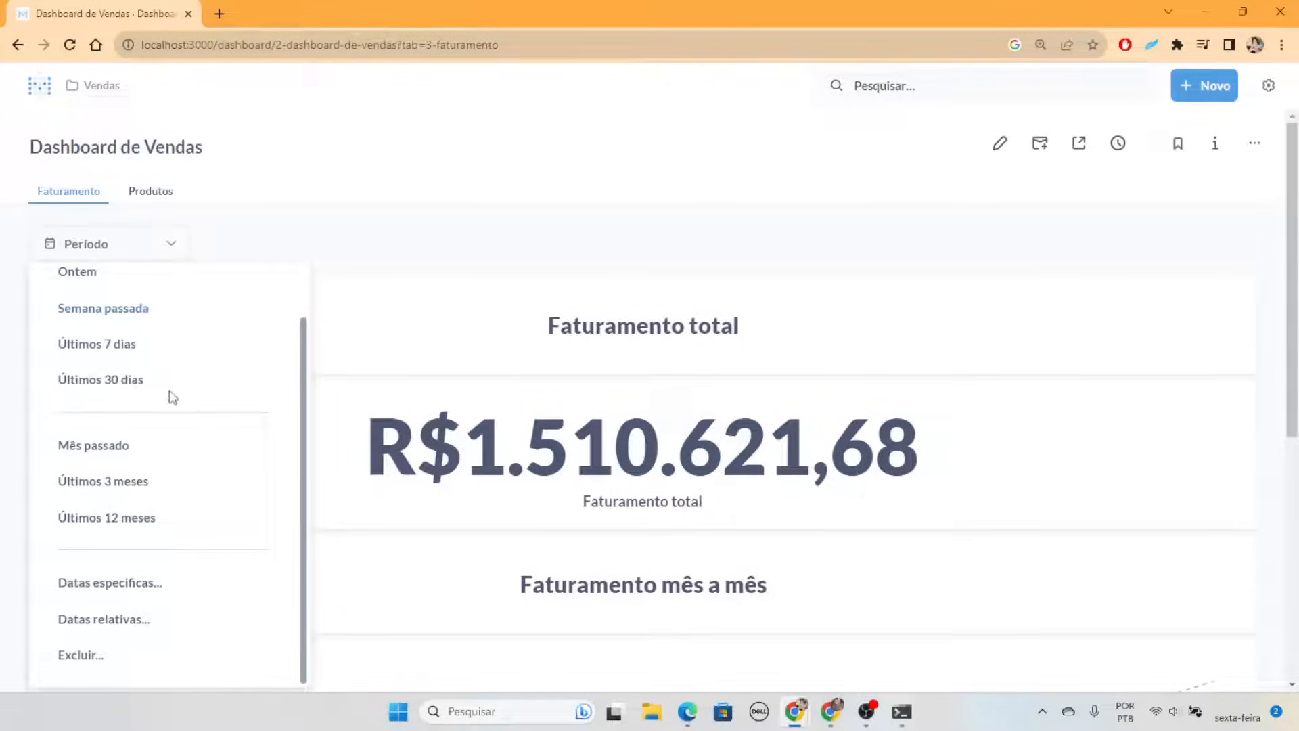
click(139, 591)
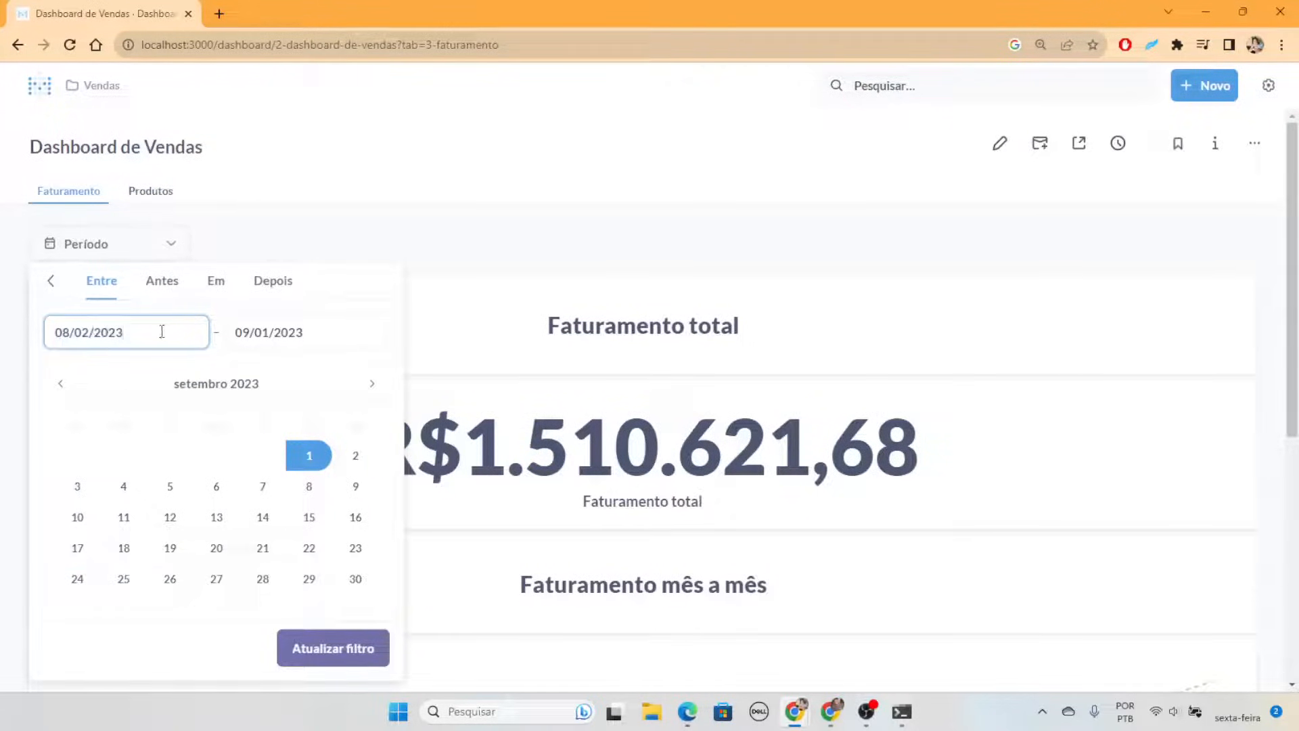
key(Tab)
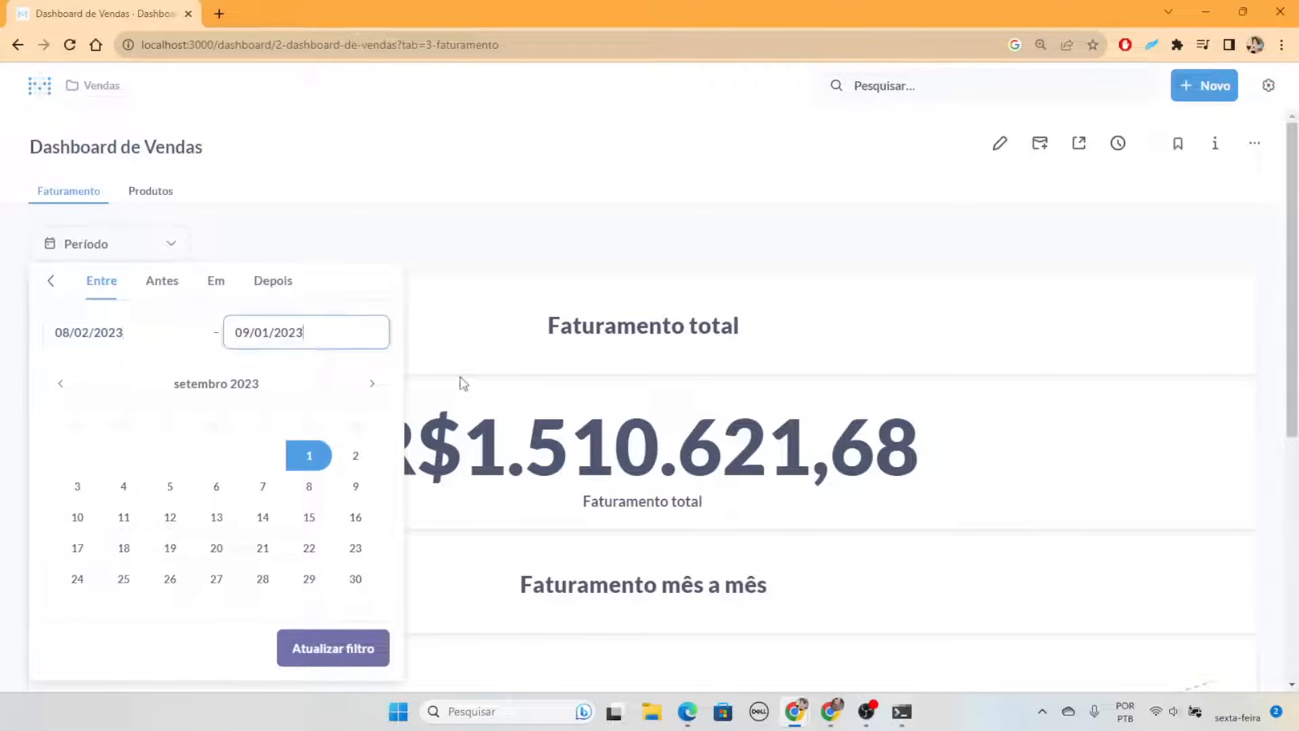
key(BackSpace)
text(3)
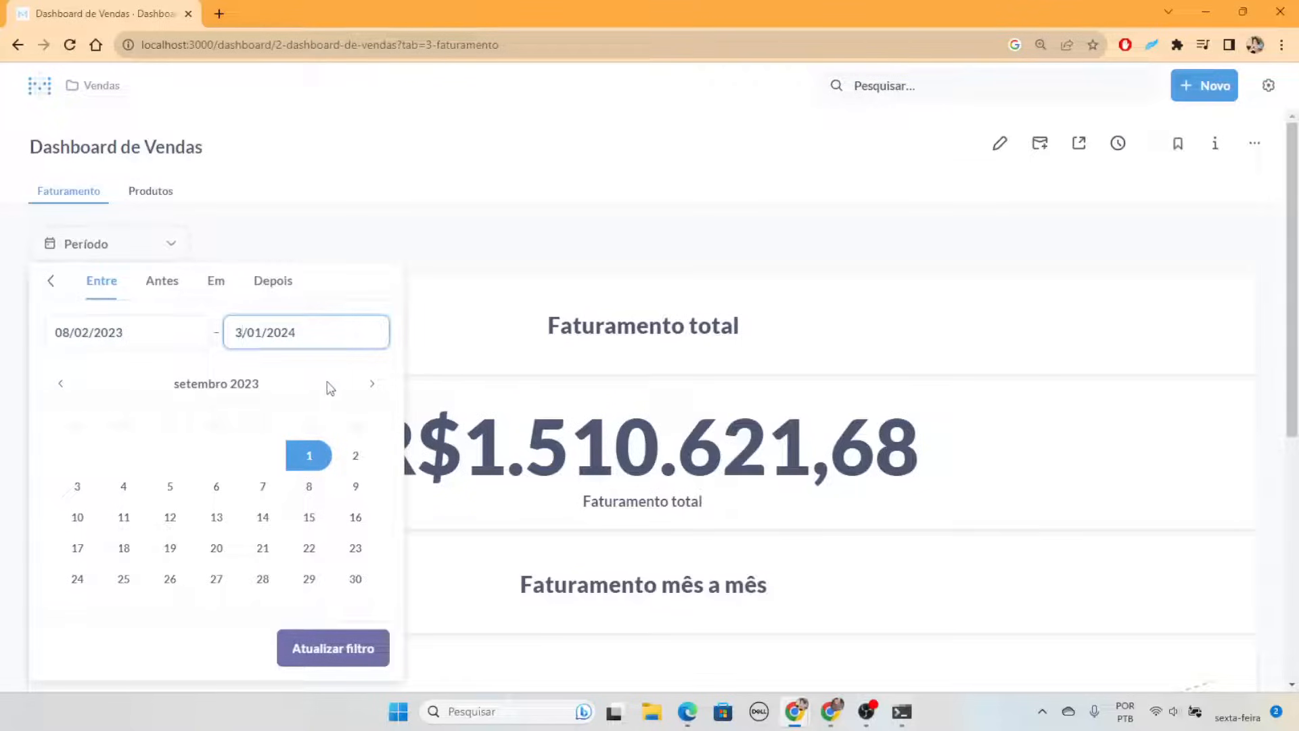
click(347, 651)
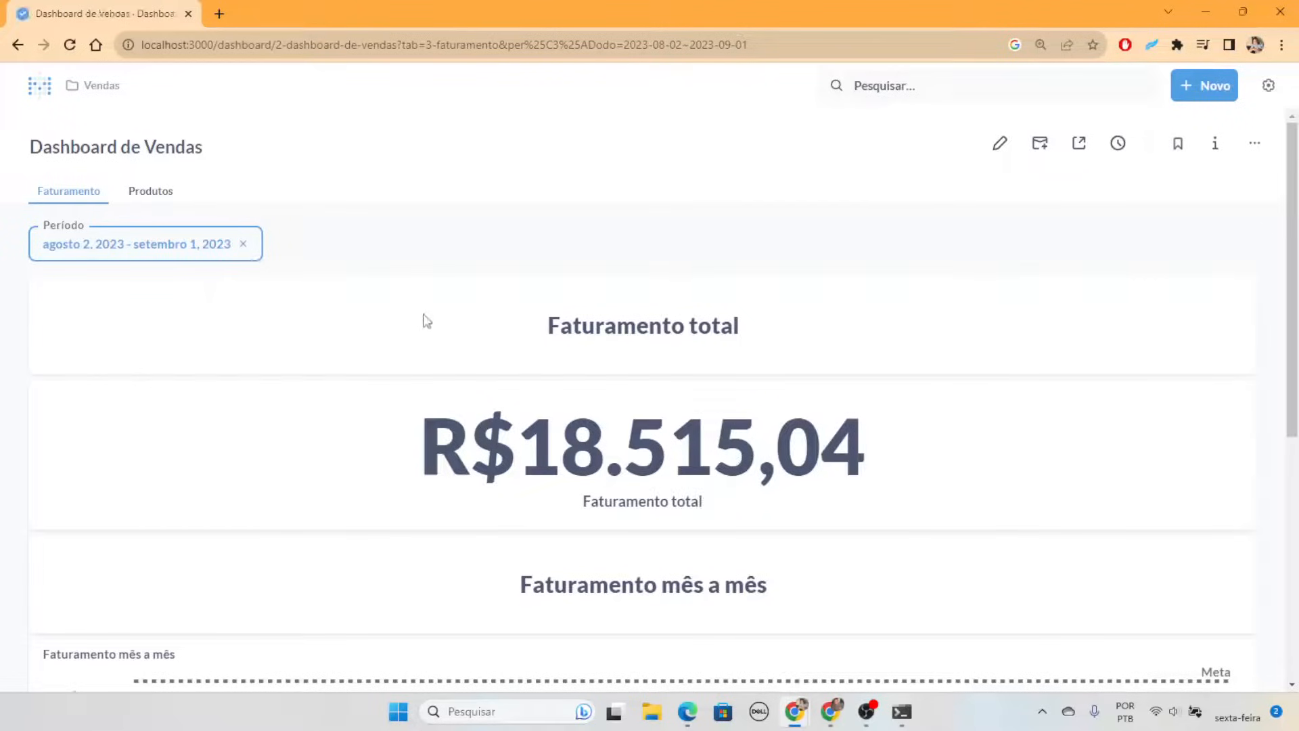
scroll(1007, 255, down, 3)
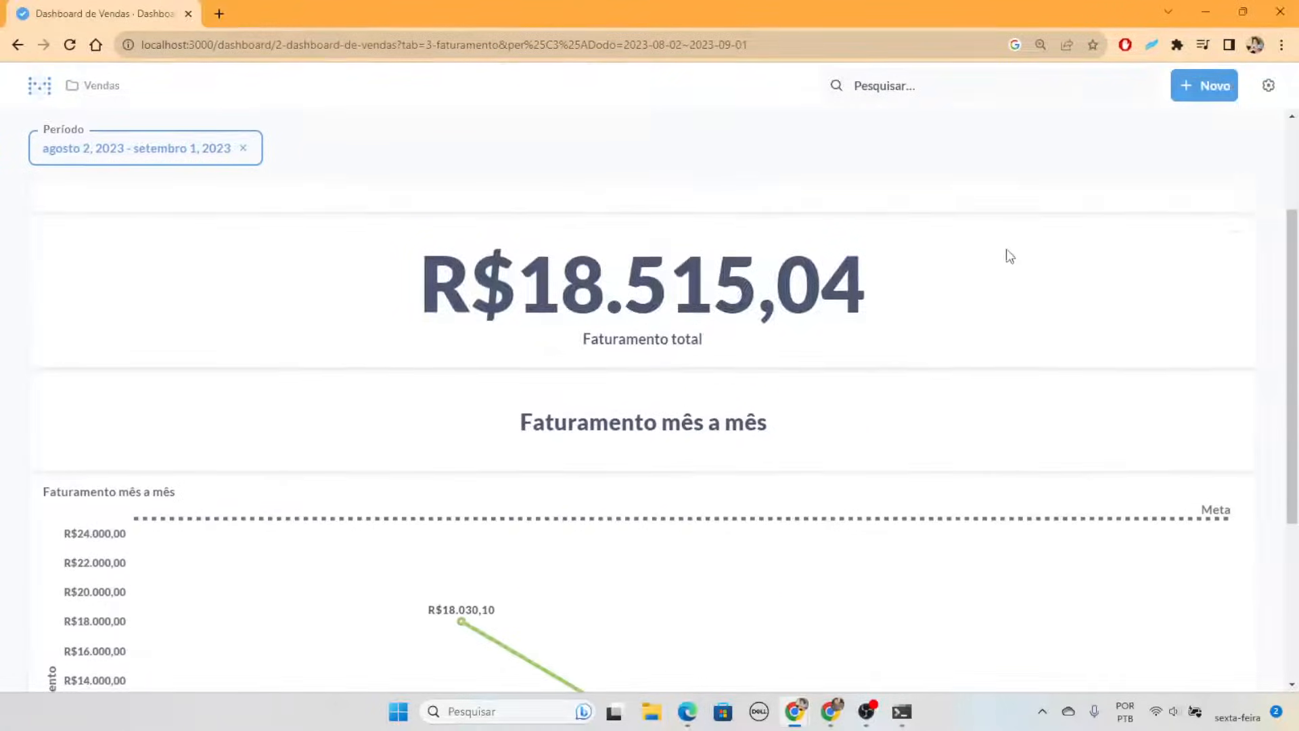
Set the end date of the dashboard's Período filter to 09/01/2024 and update the filter
scroll(980, 372, up, 2)
scroll(939, 414, up, 1)
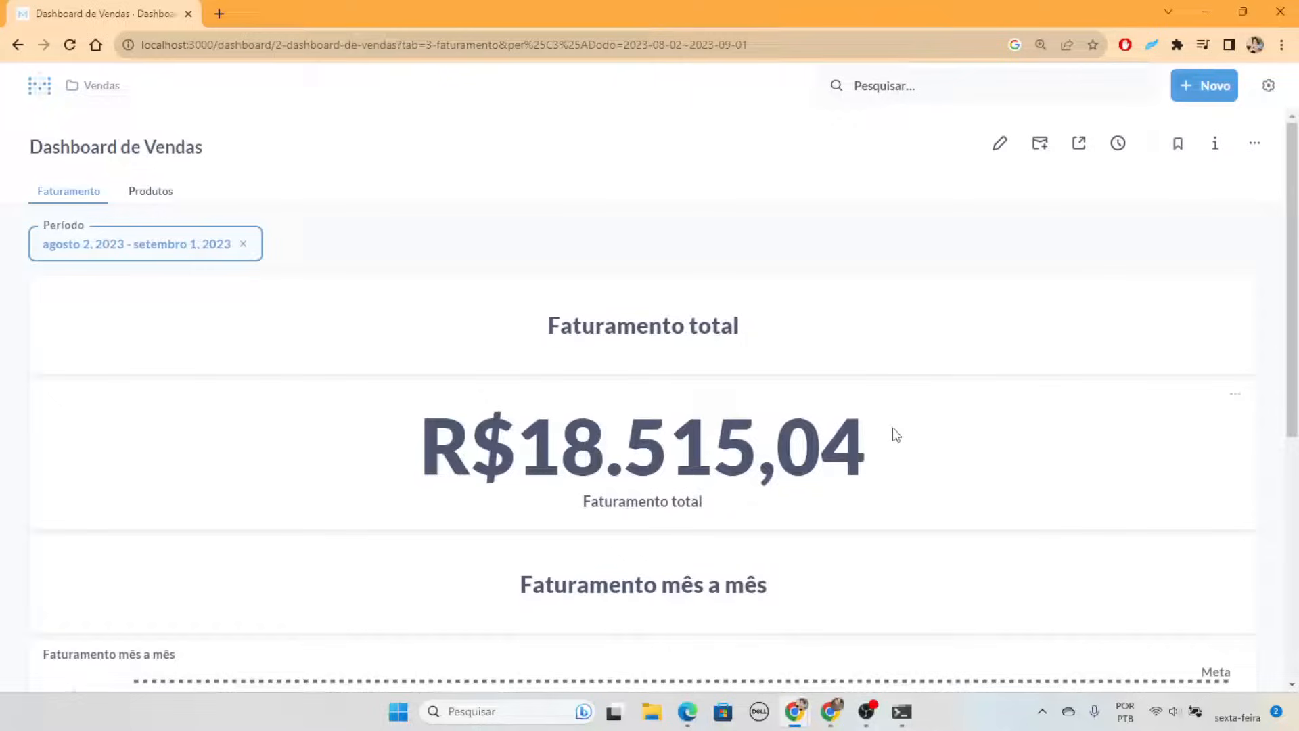
click(179, 230)
click(316, 332)
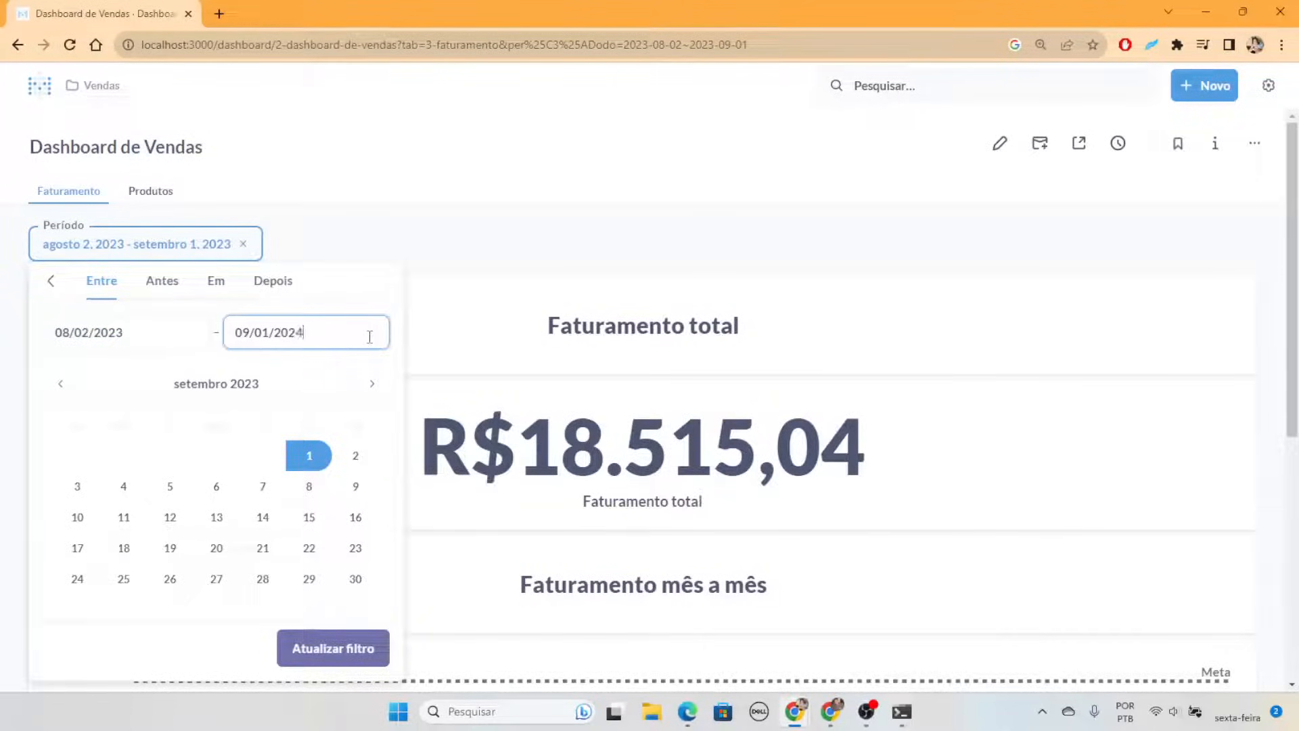
click(365, 647)
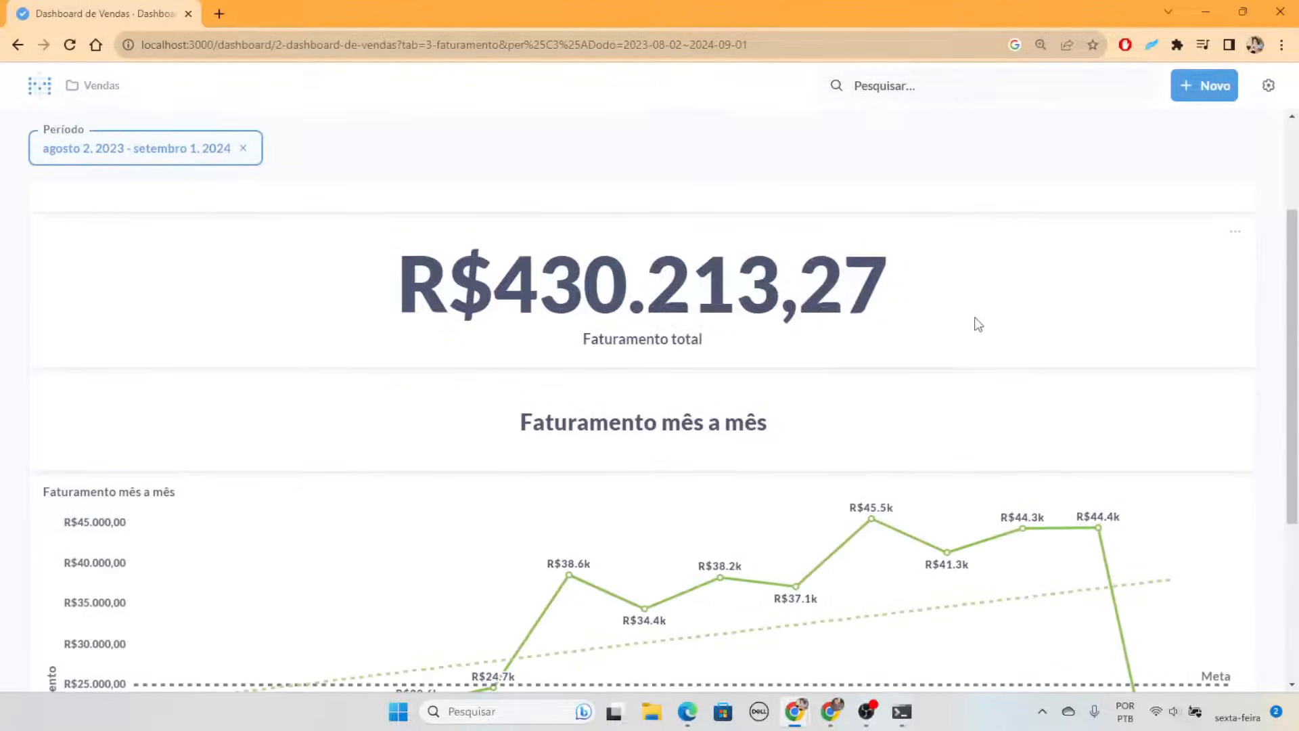
Examine the Faturamento total card and the Faturamento mês a mês chart, including its trend line and Meta line
scroll(975, 322, down, 2)
scroll(978, 375, up, 1)
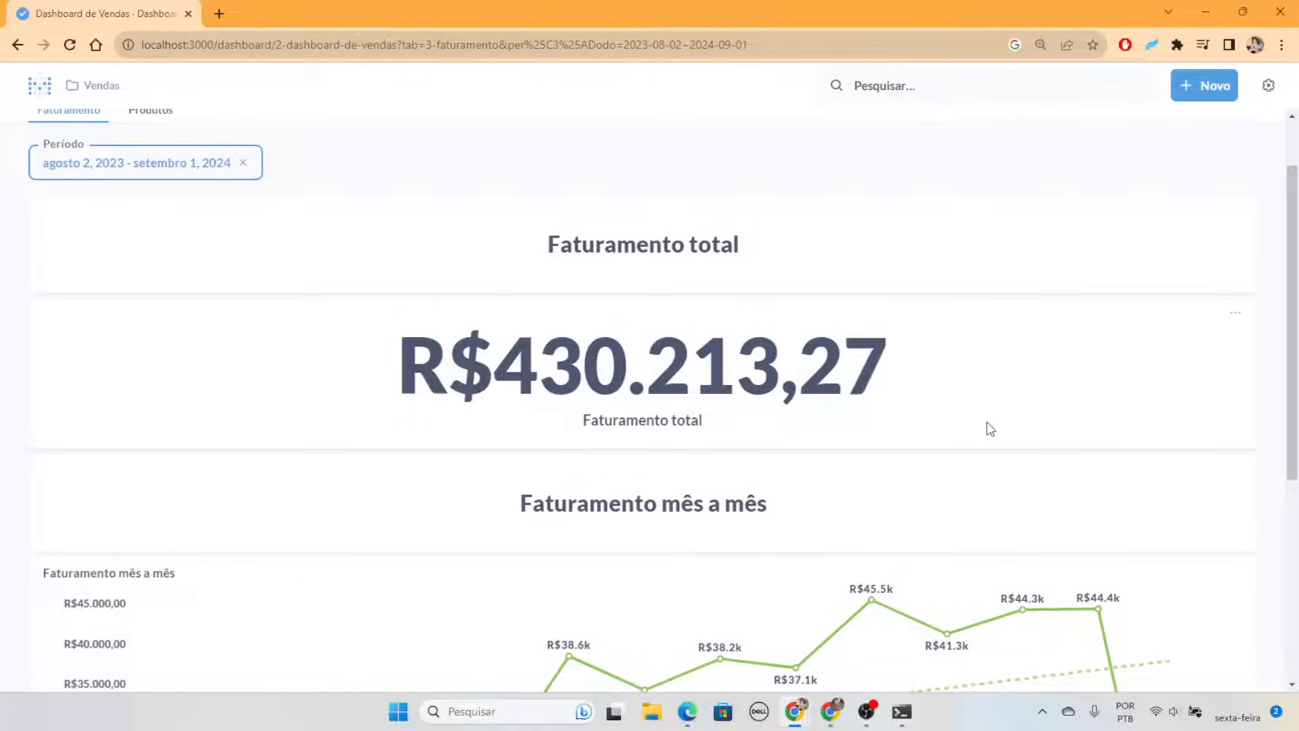
scroll(990, 428, down, 5)
scroll(628, 429, up, 1)
mouse_move(210, 534)
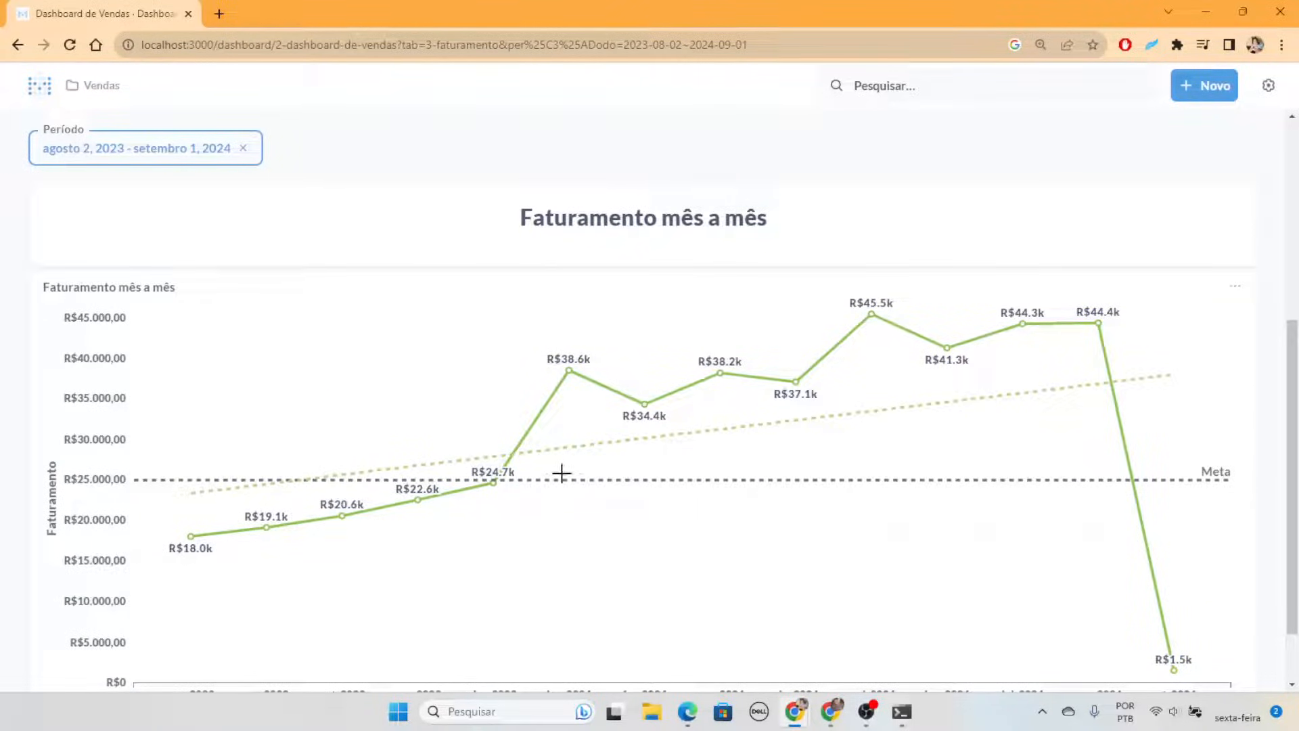
scroll(562, 474, down, 1)
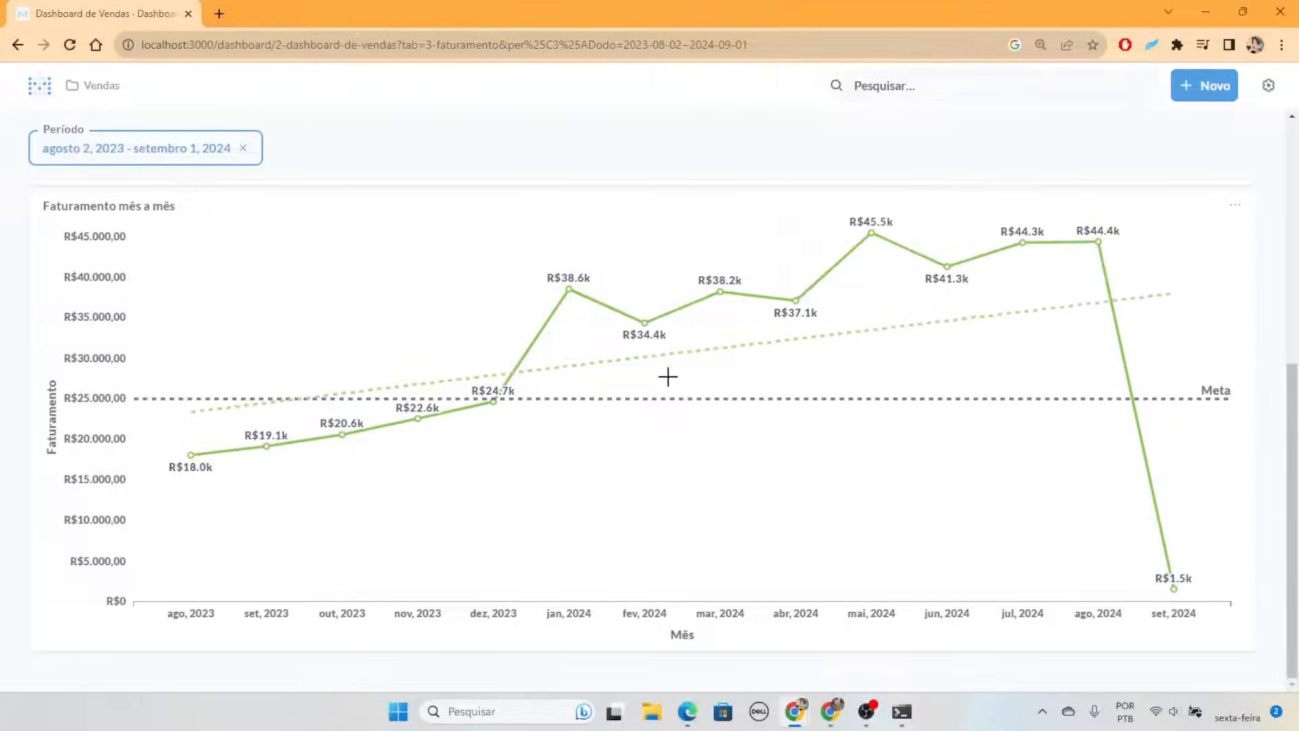
click(1235, 205)
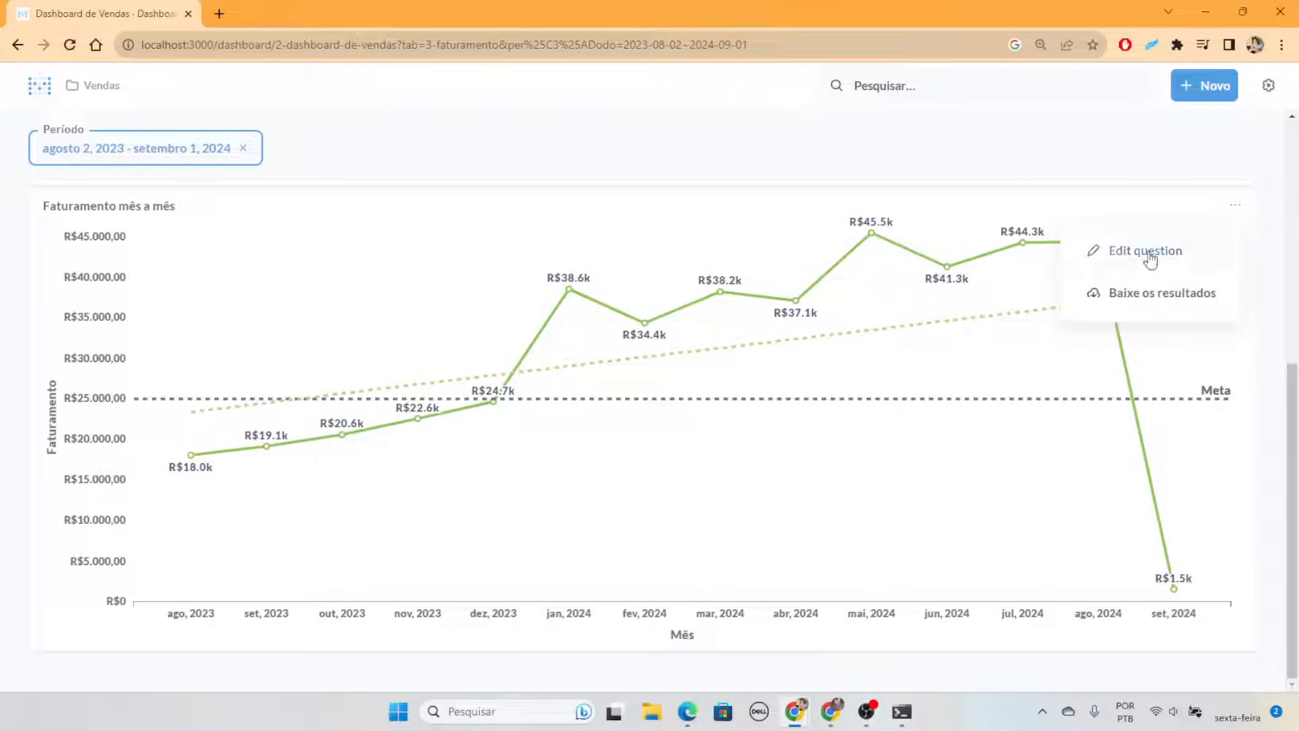
click(1110, 253)
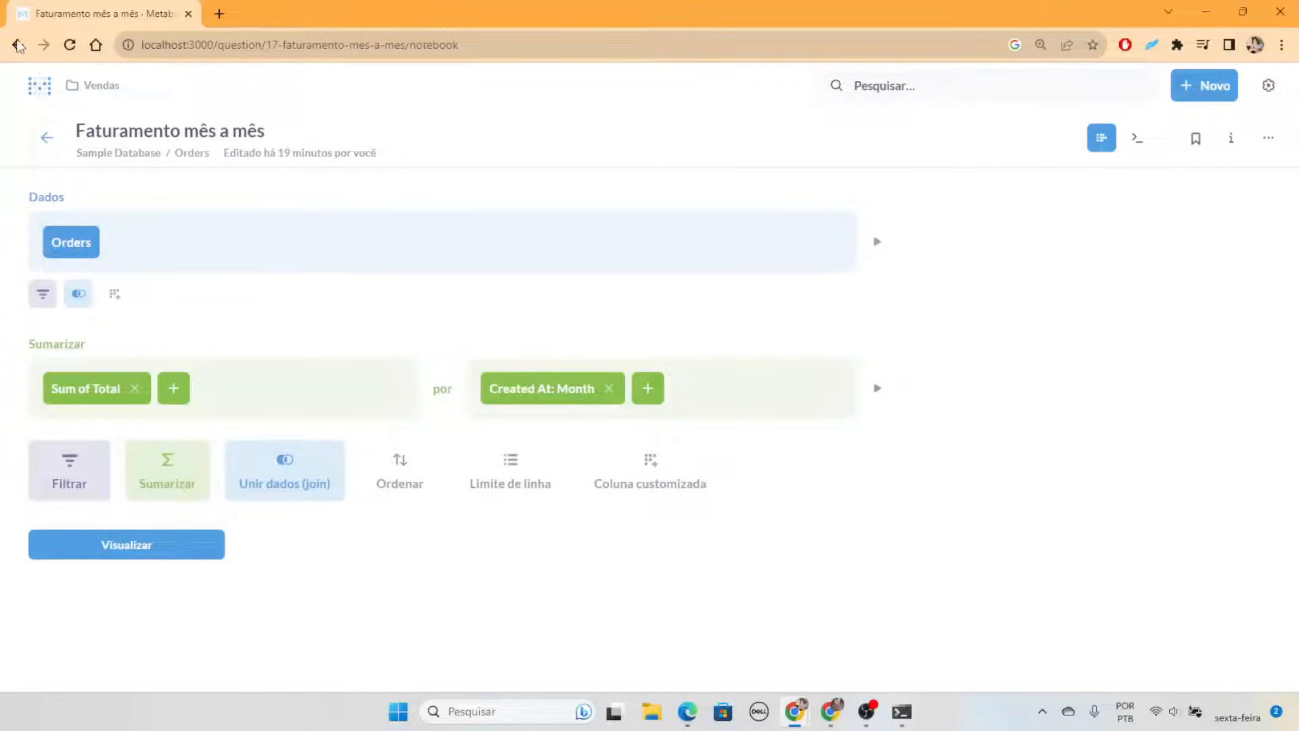
click(17, 44)
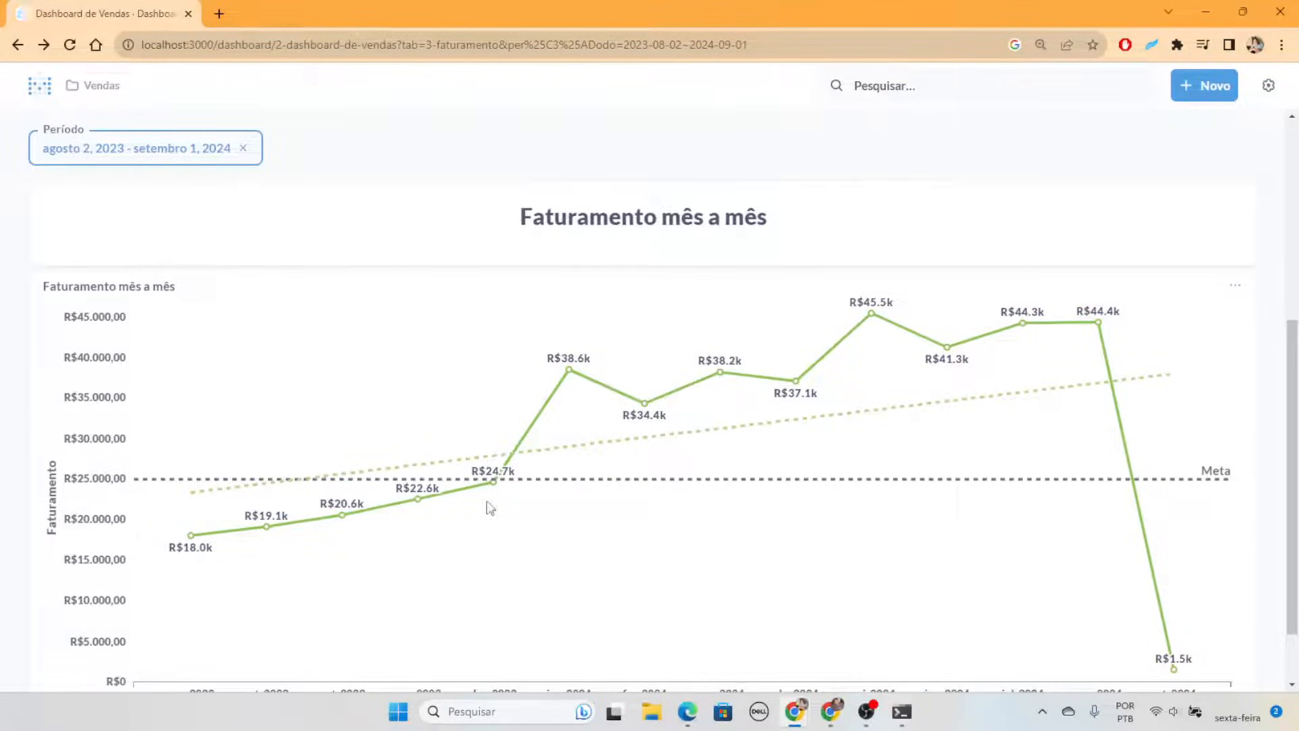
Change the Período filter's end date to 08/05/2023, reusing the start date's text, and update the filter
click(135, 151)
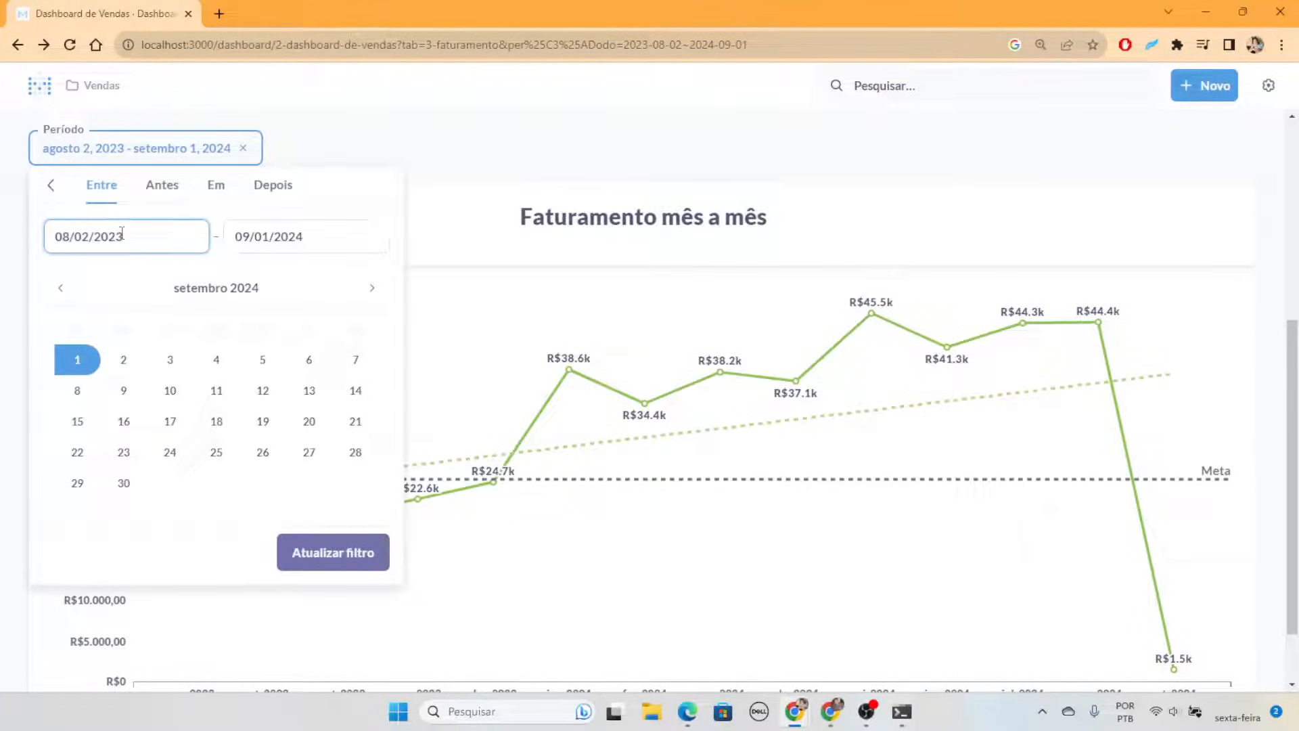
key(ctrl+a)
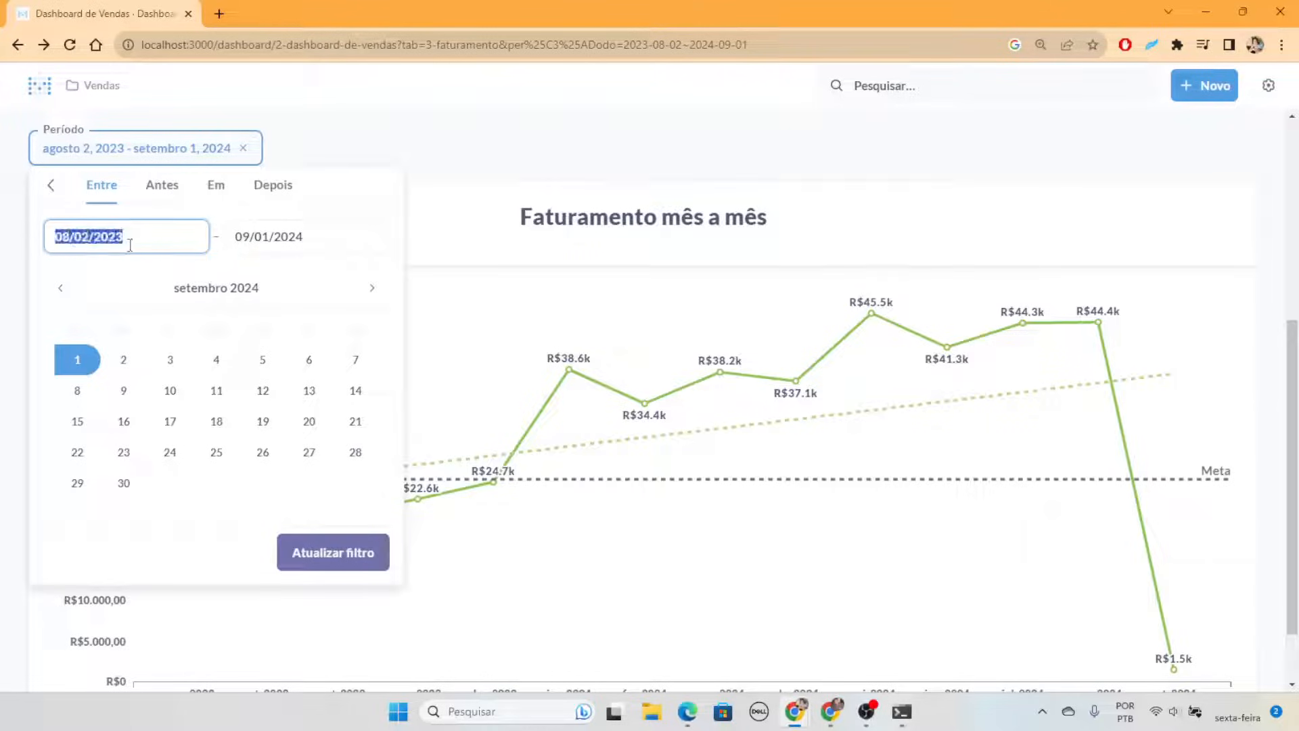
key(ctrl+c)
click(327, 237)
key(ctrl+a)
key(ctrl+v)
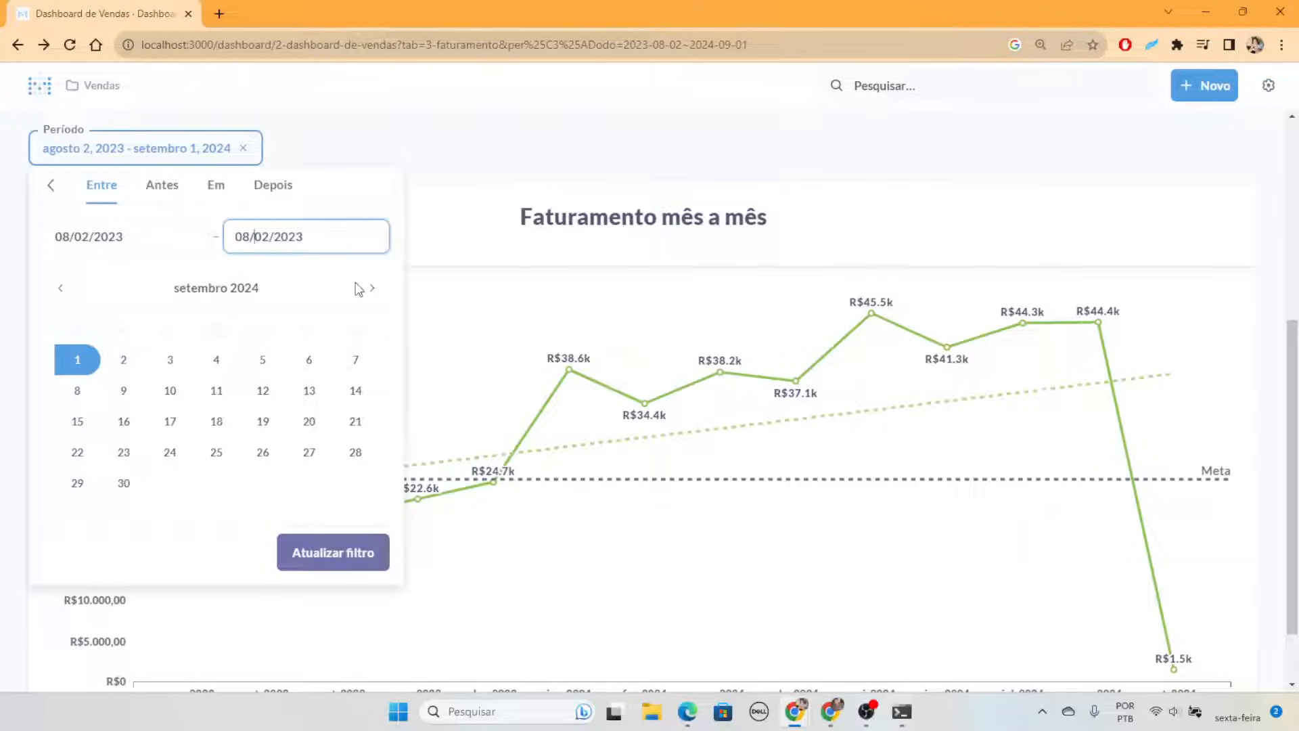
key(BackSpace)
text(5)
click(342, 551)
Open the Faturamento mês a mês chart as its own question and group its revenue by Dia
scroll(864, 509, down, 1)
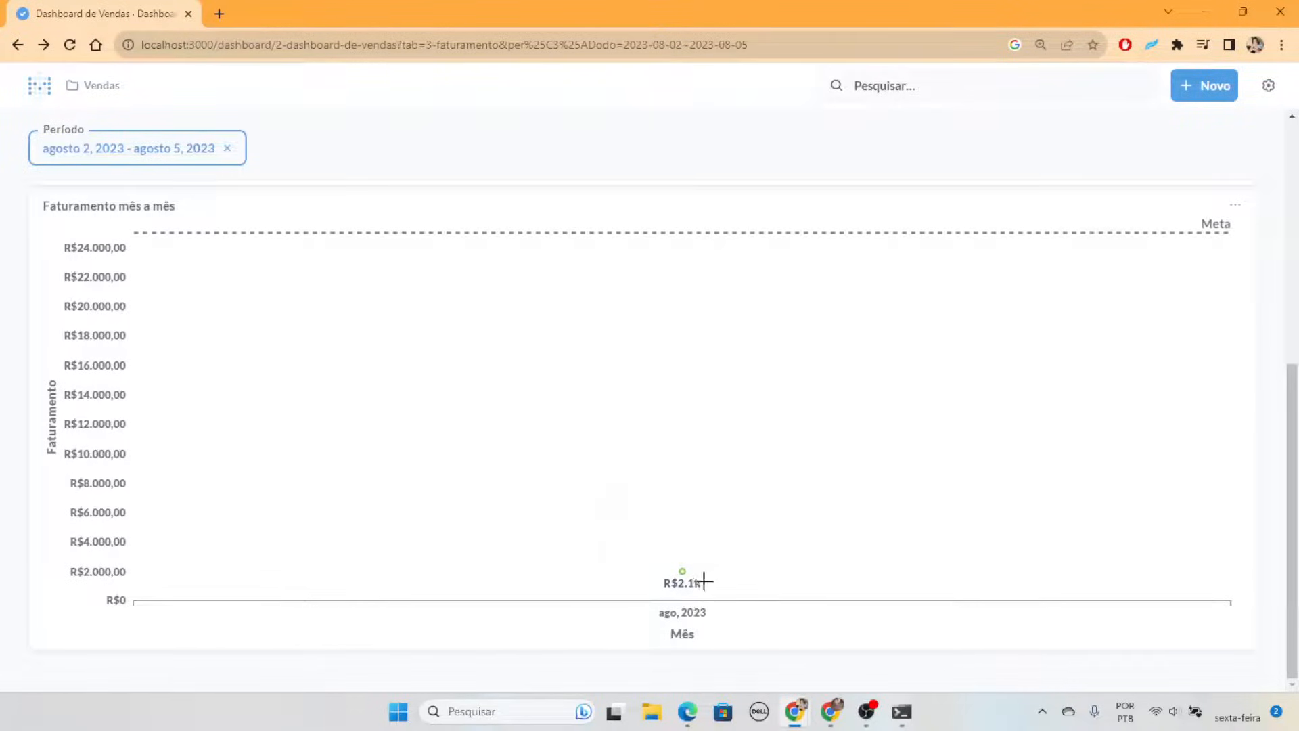
mouse_move(684, 586)
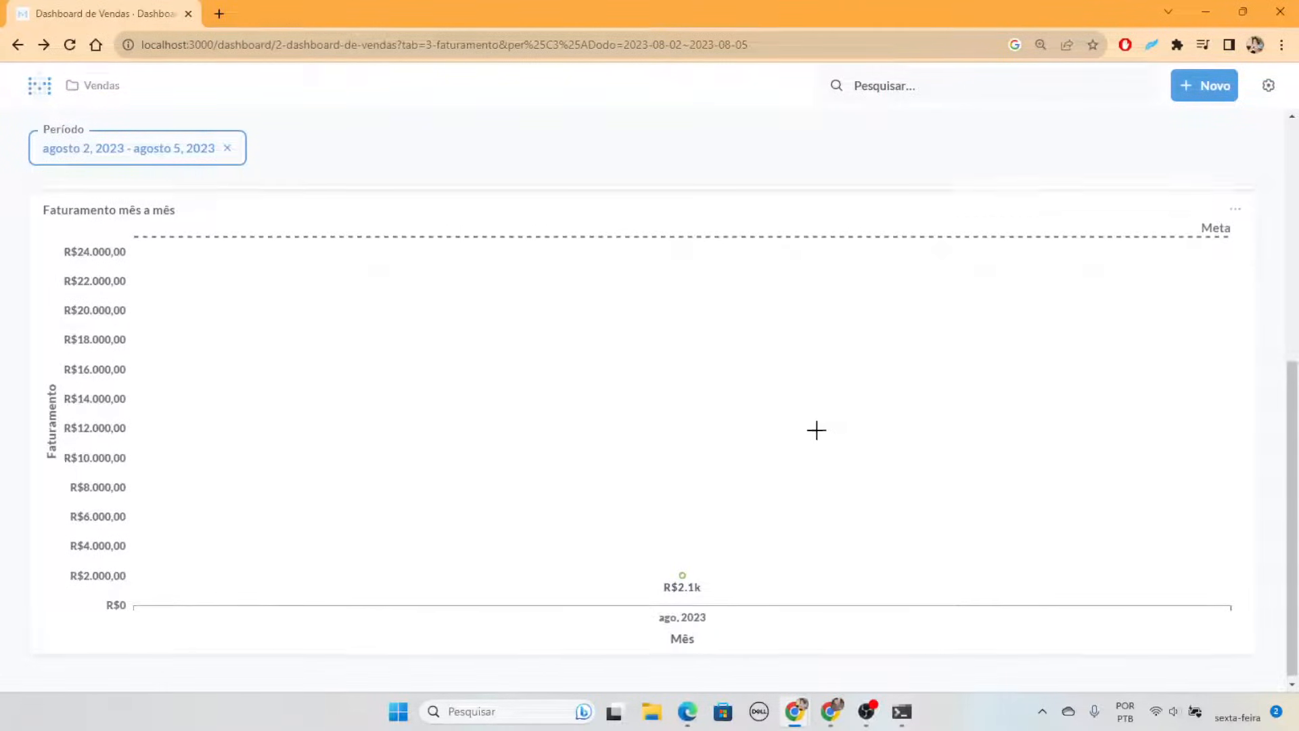
scroll(771, 400, up, 3)
scroll(771, 403, down, 3)
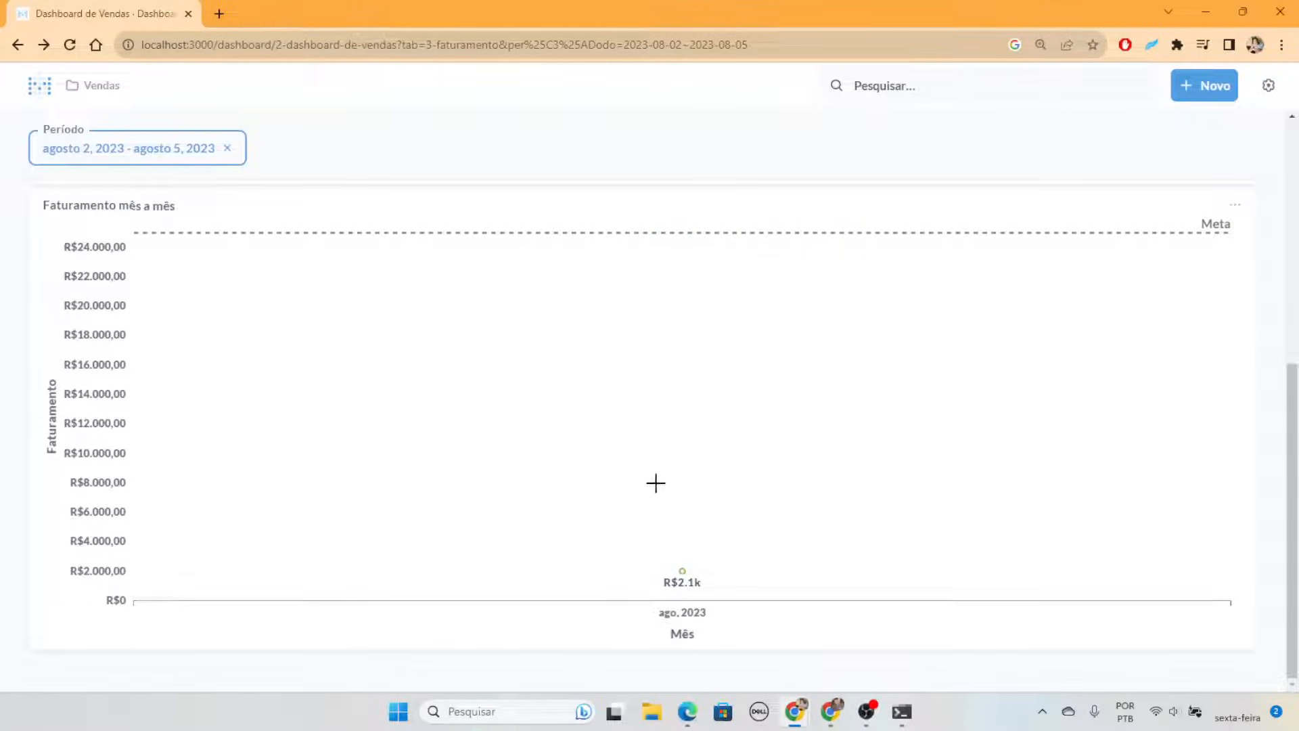
scroll(681, 495, up, 1)
click(136, 290)
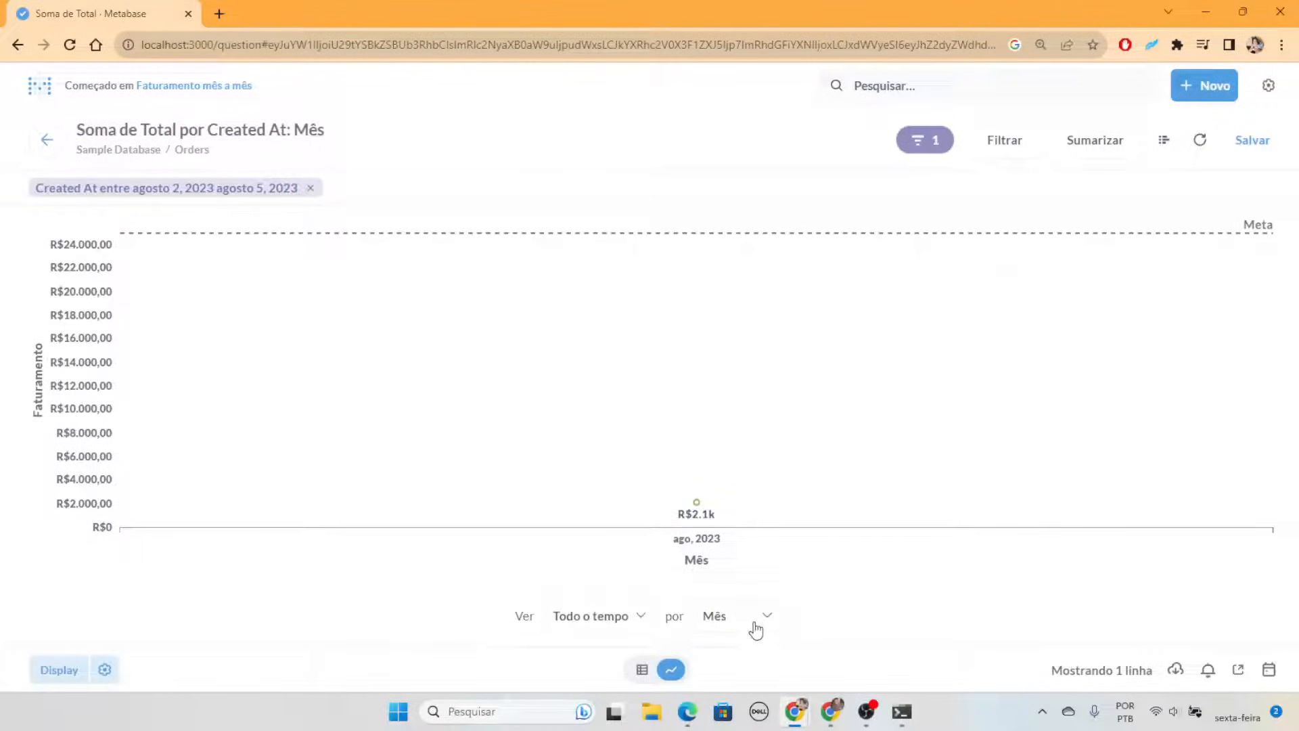
click(756, 626)
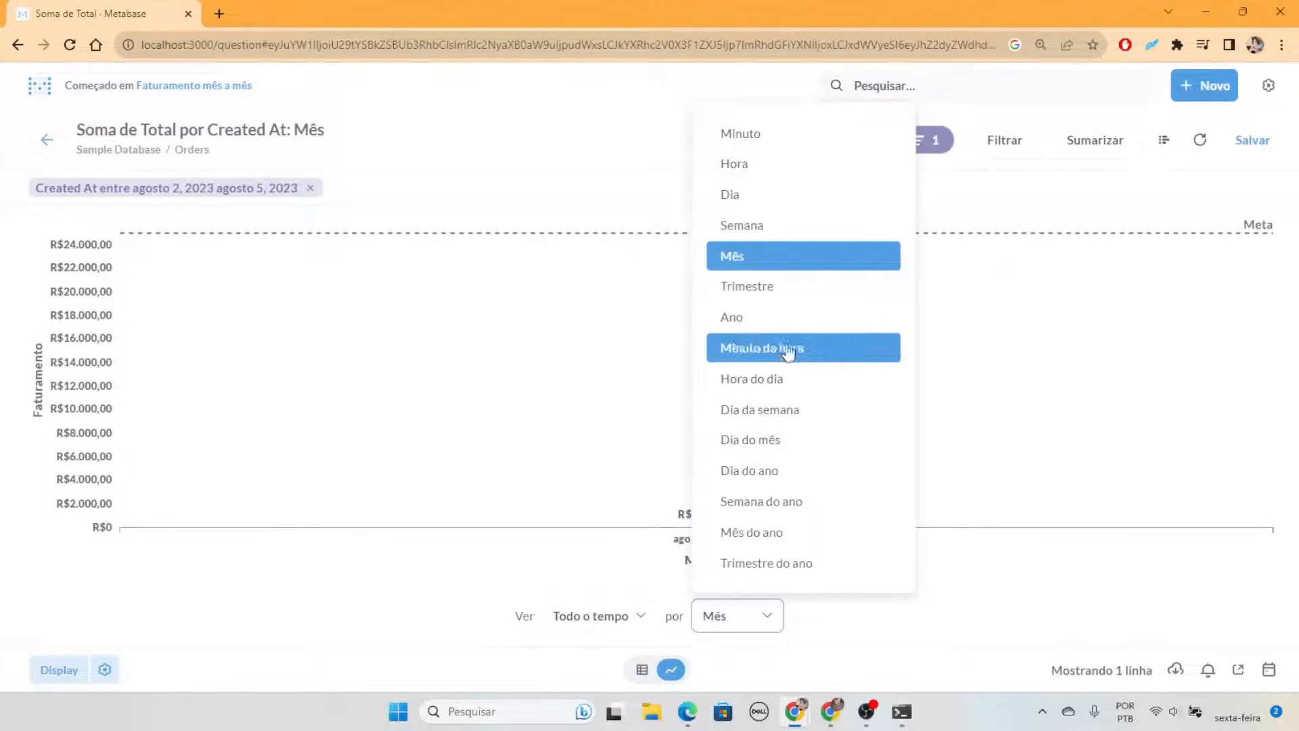
click(783, 201)
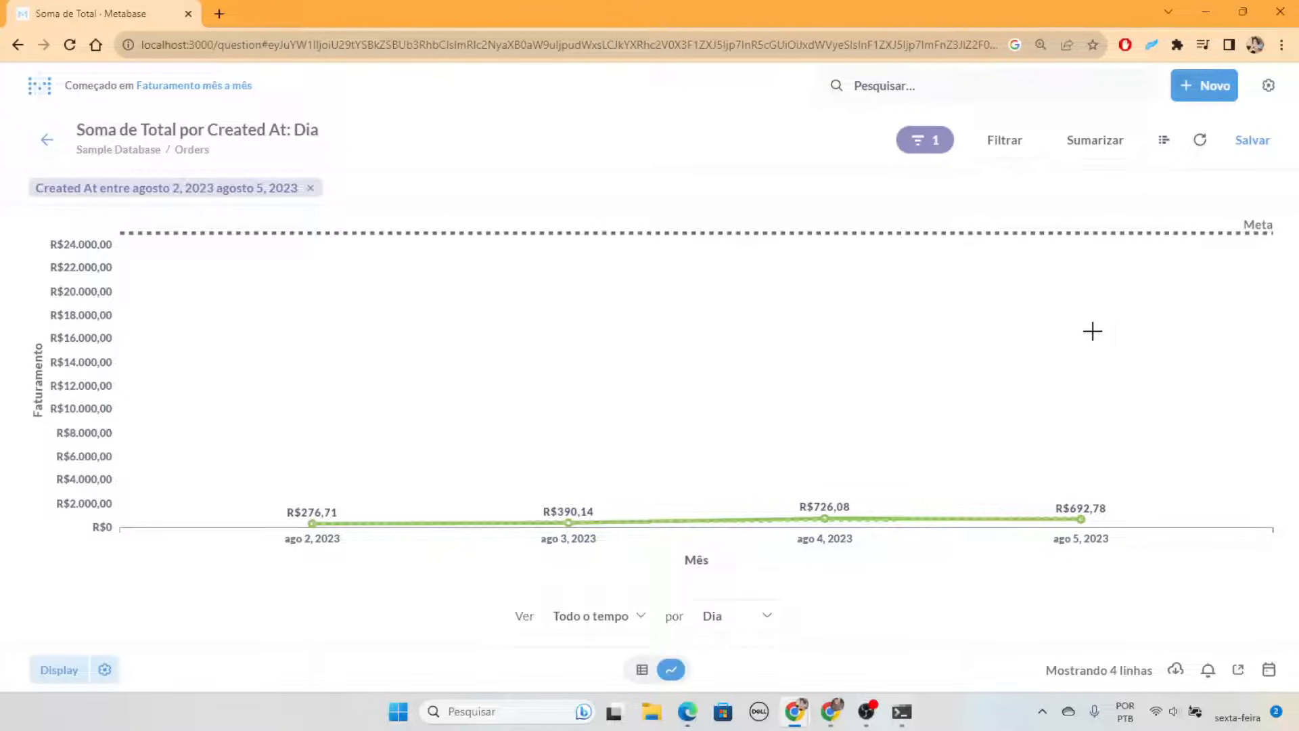
click(743, 630)
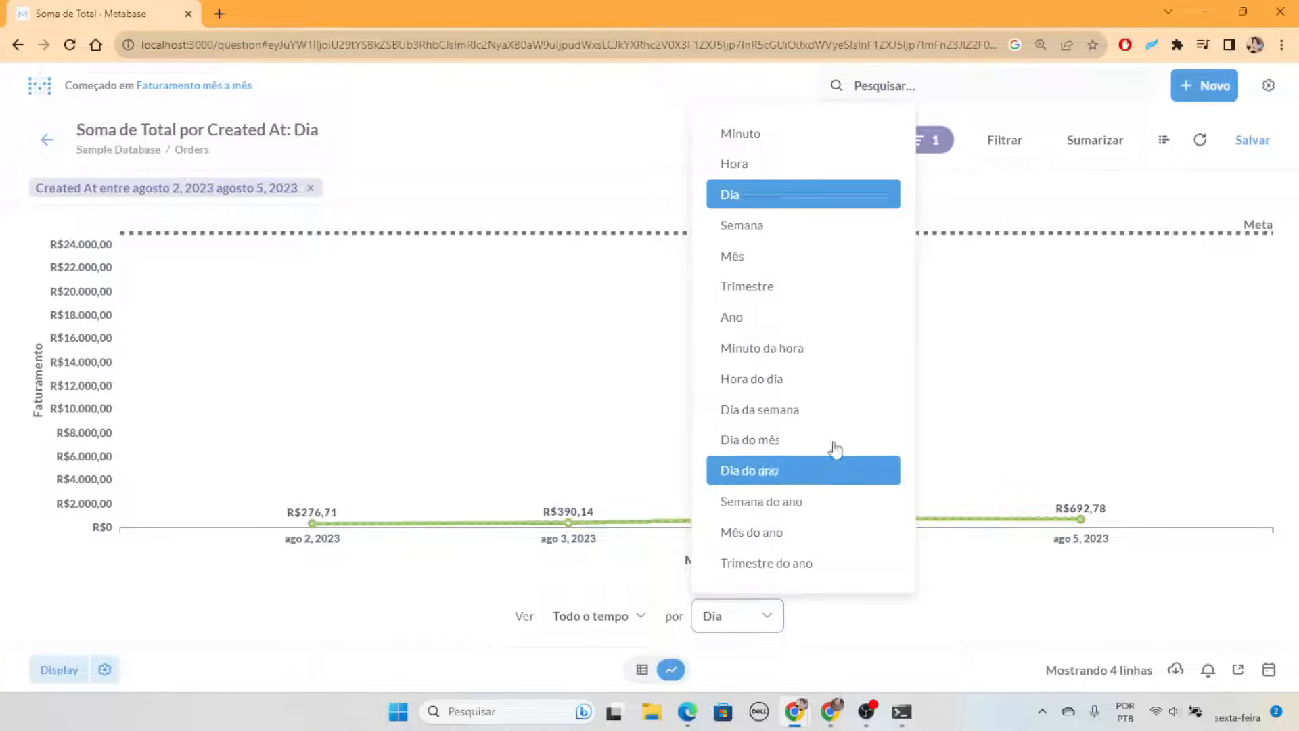
click(706, 605)
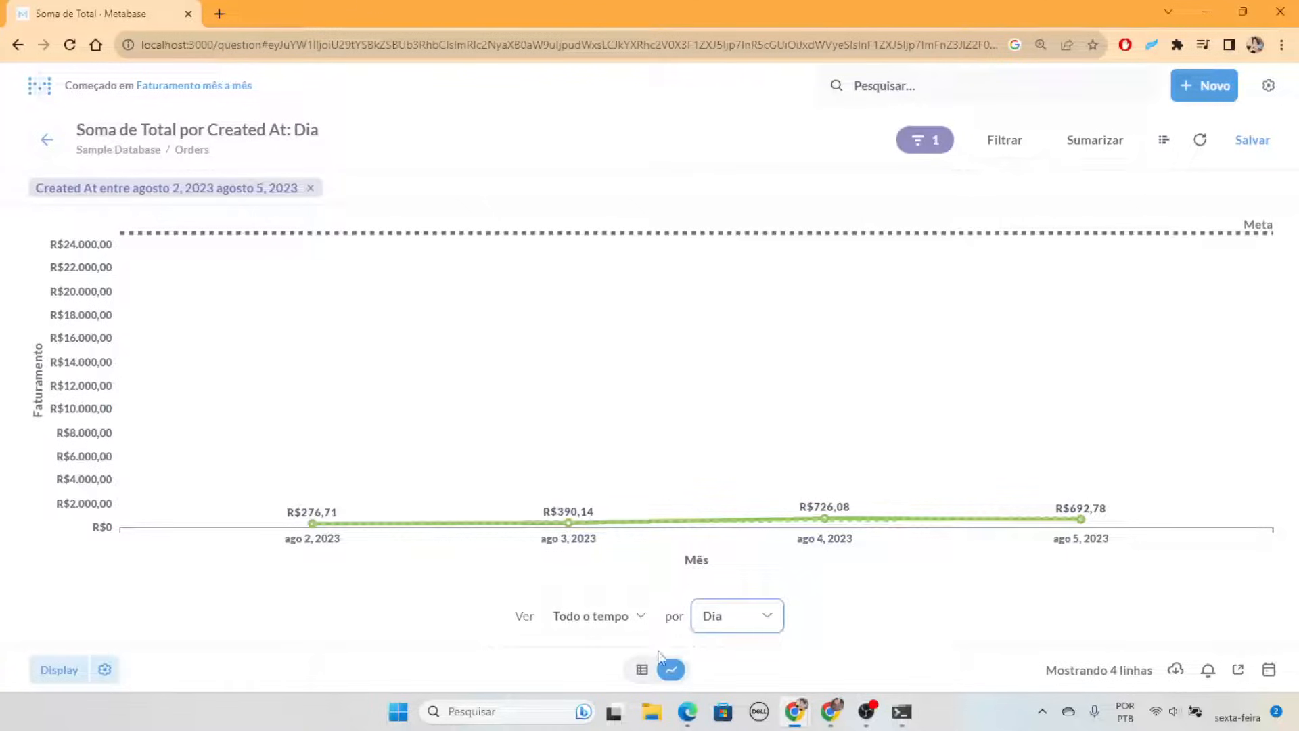
Return to Dashboard de Vendas and examine the Faturamento total and Faturamento mês a mês cards for the filtered period
click(49, 160)
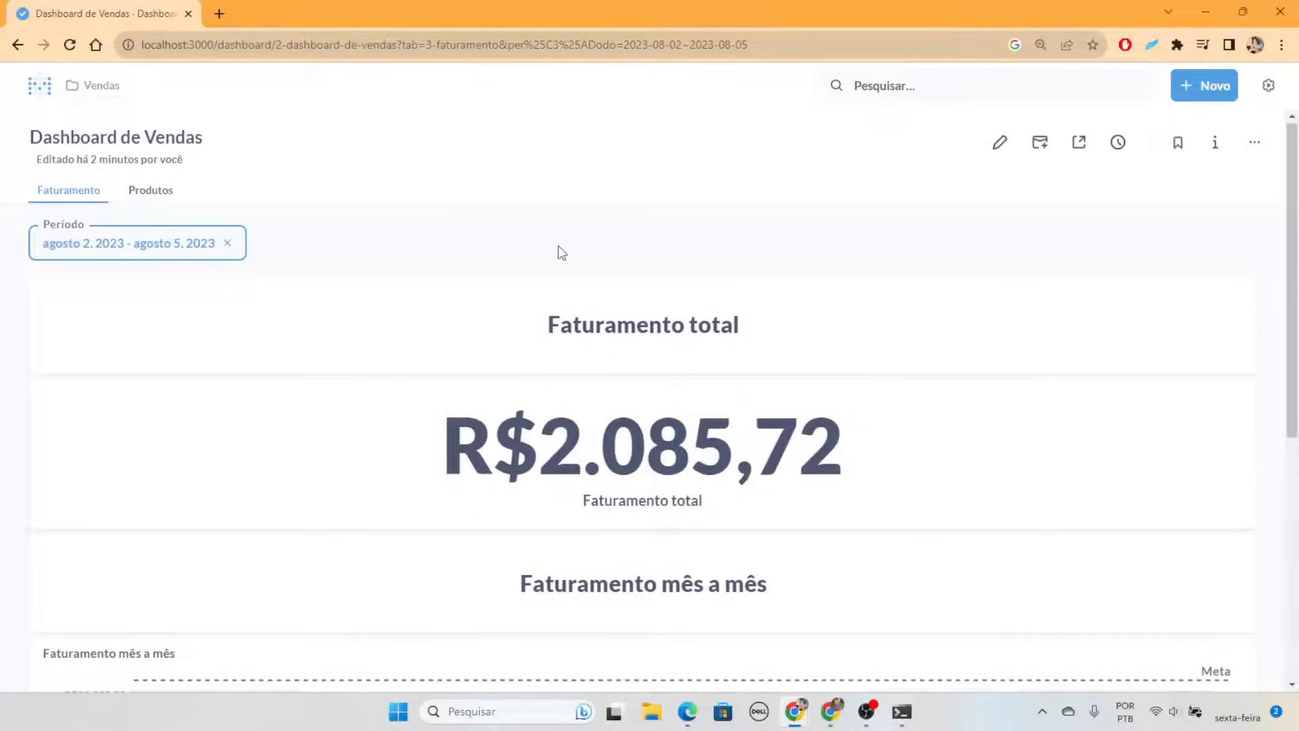
scroll(560, 251, down, 6)
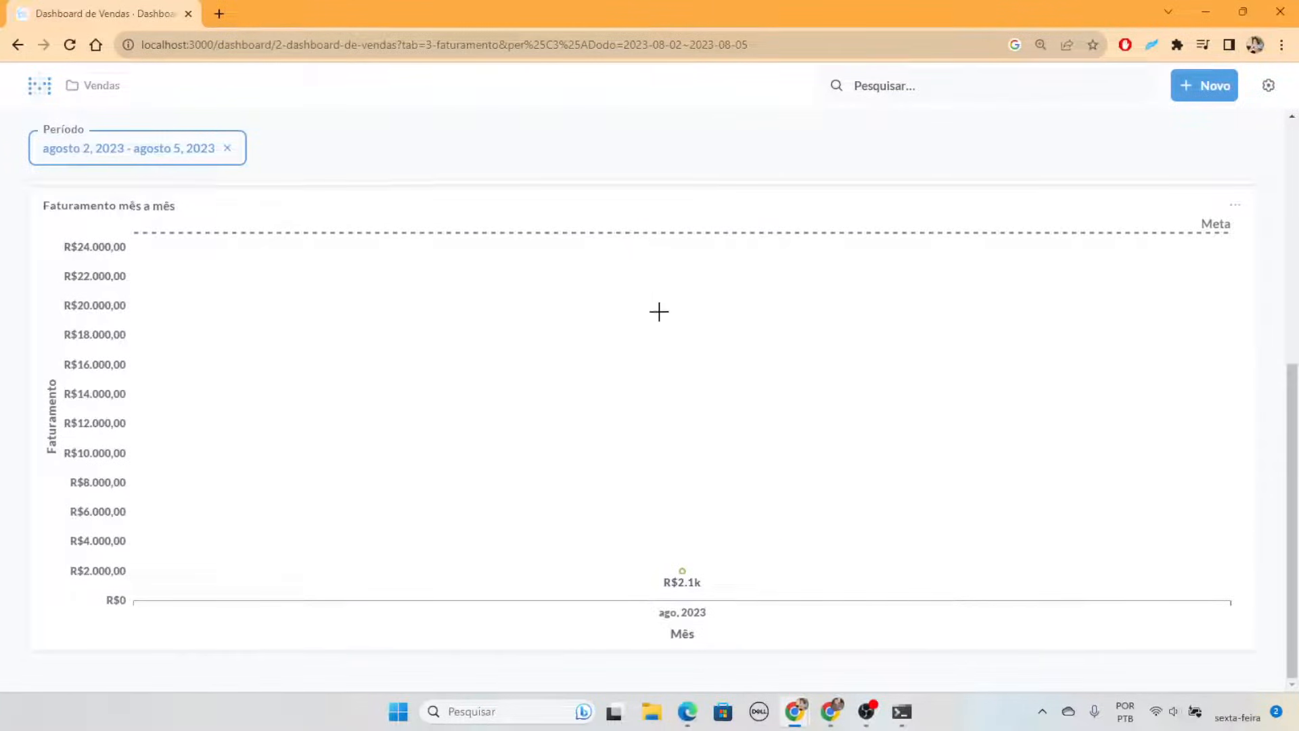
scroll(696, 450, up, 6)
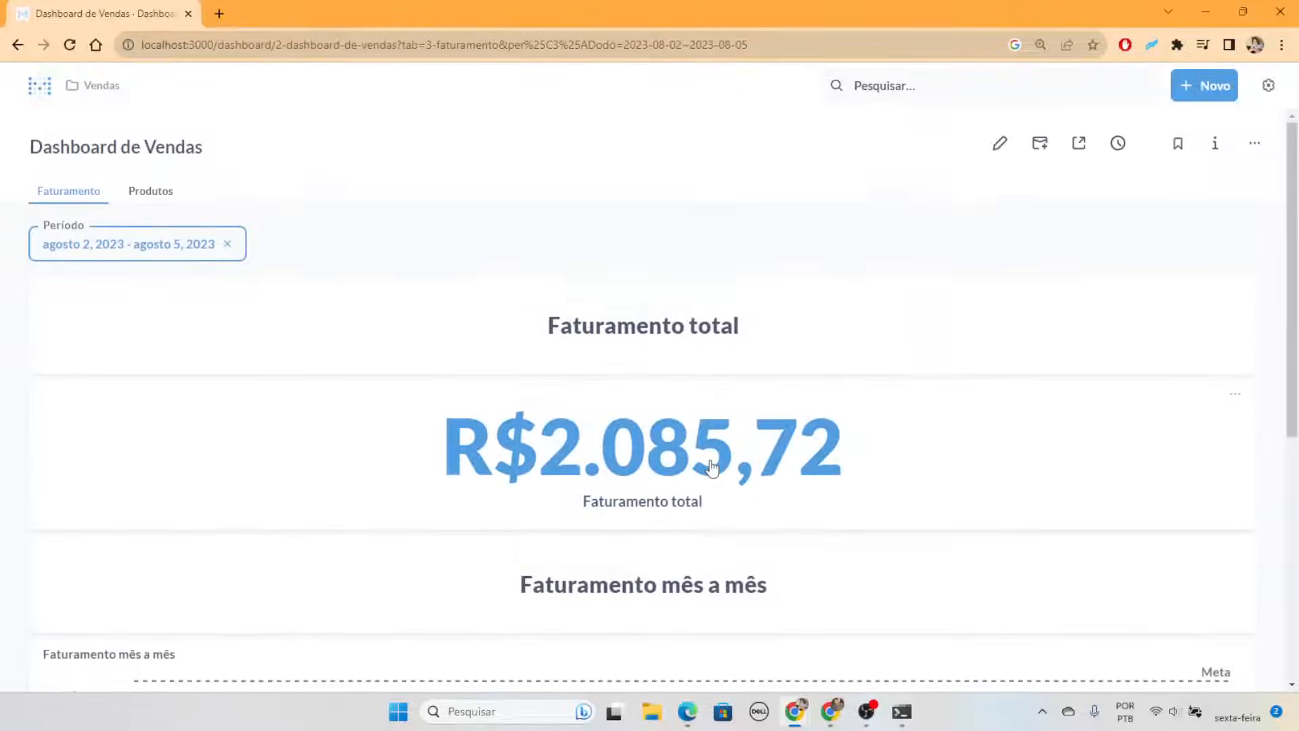
scroll(714, 459, down, 6)
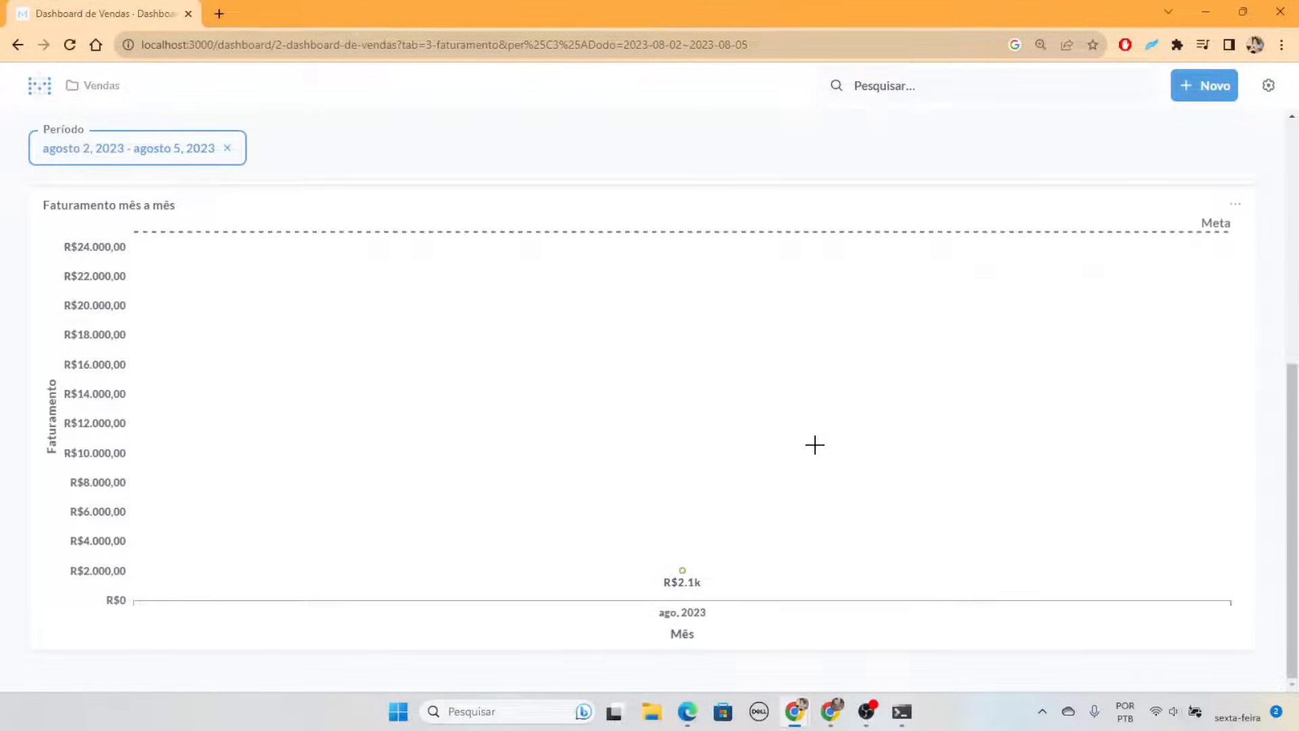
scroll(1029, 205, up, 6)
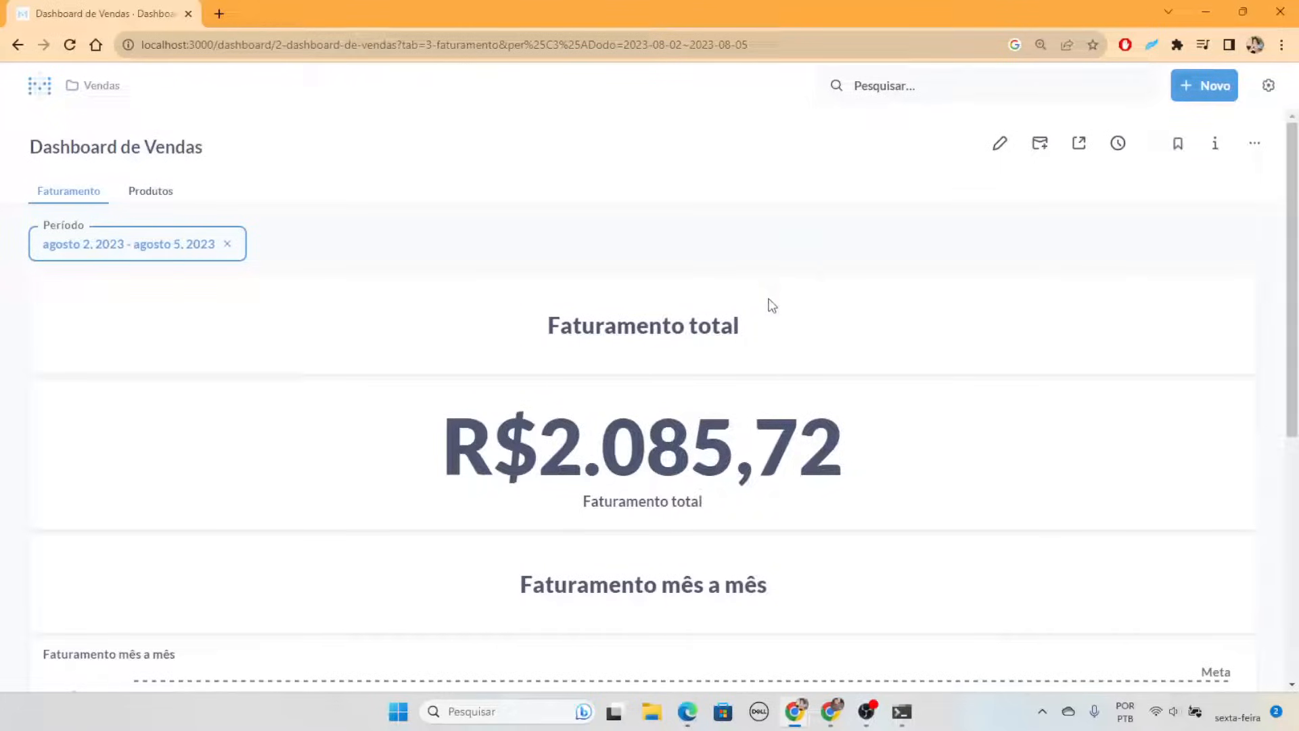
scroll(722, 499, down, 6)
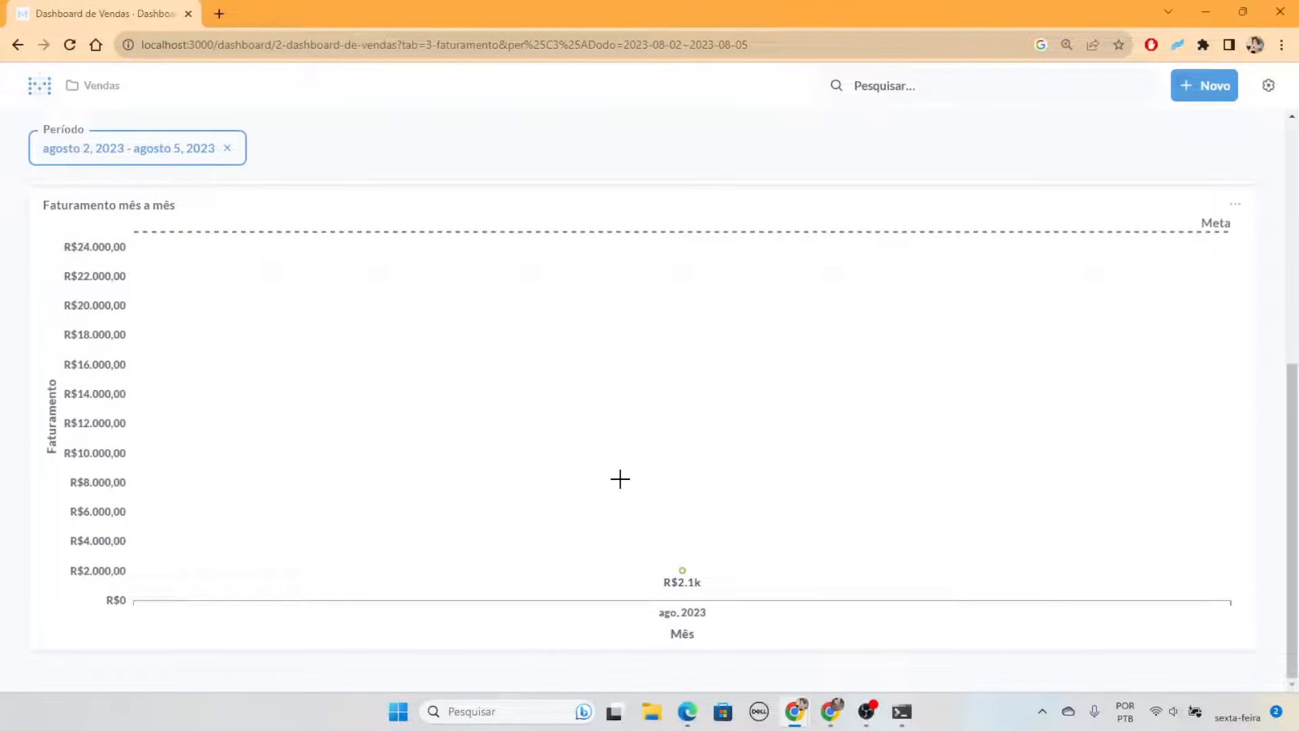
scroll(620, 469, up, 6)
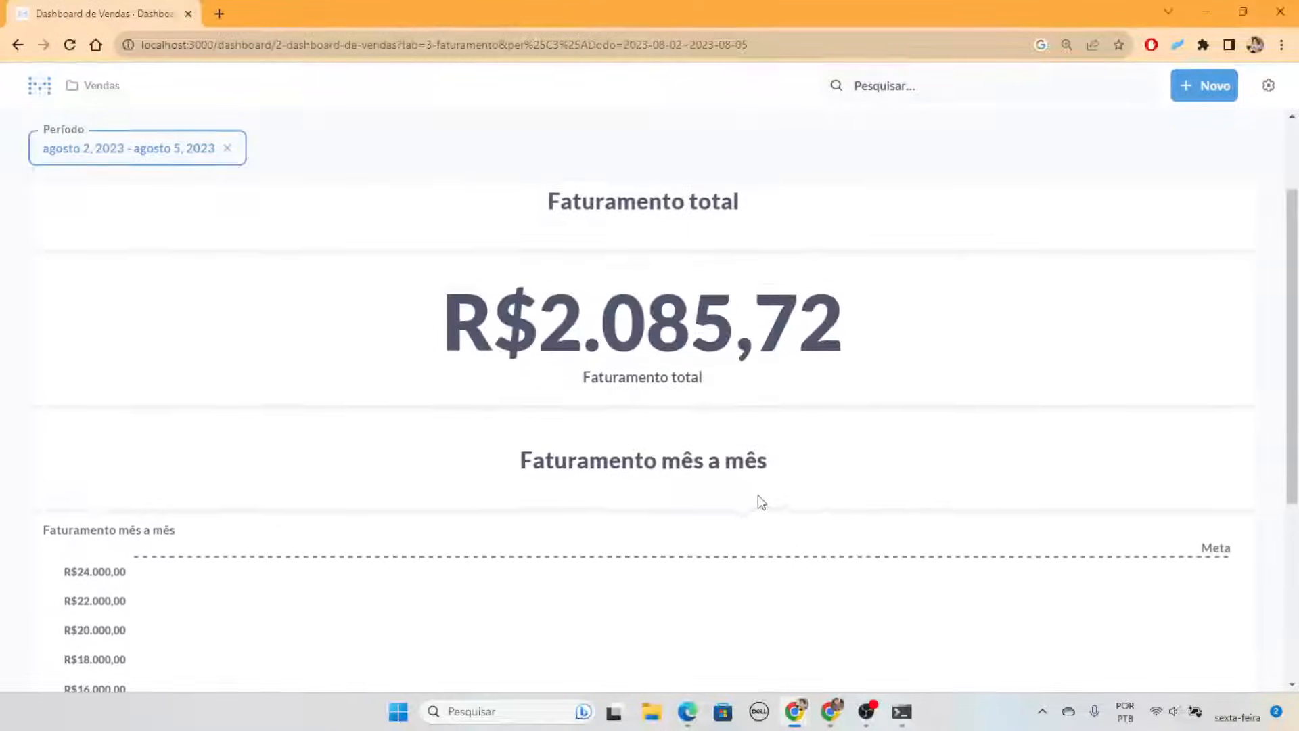
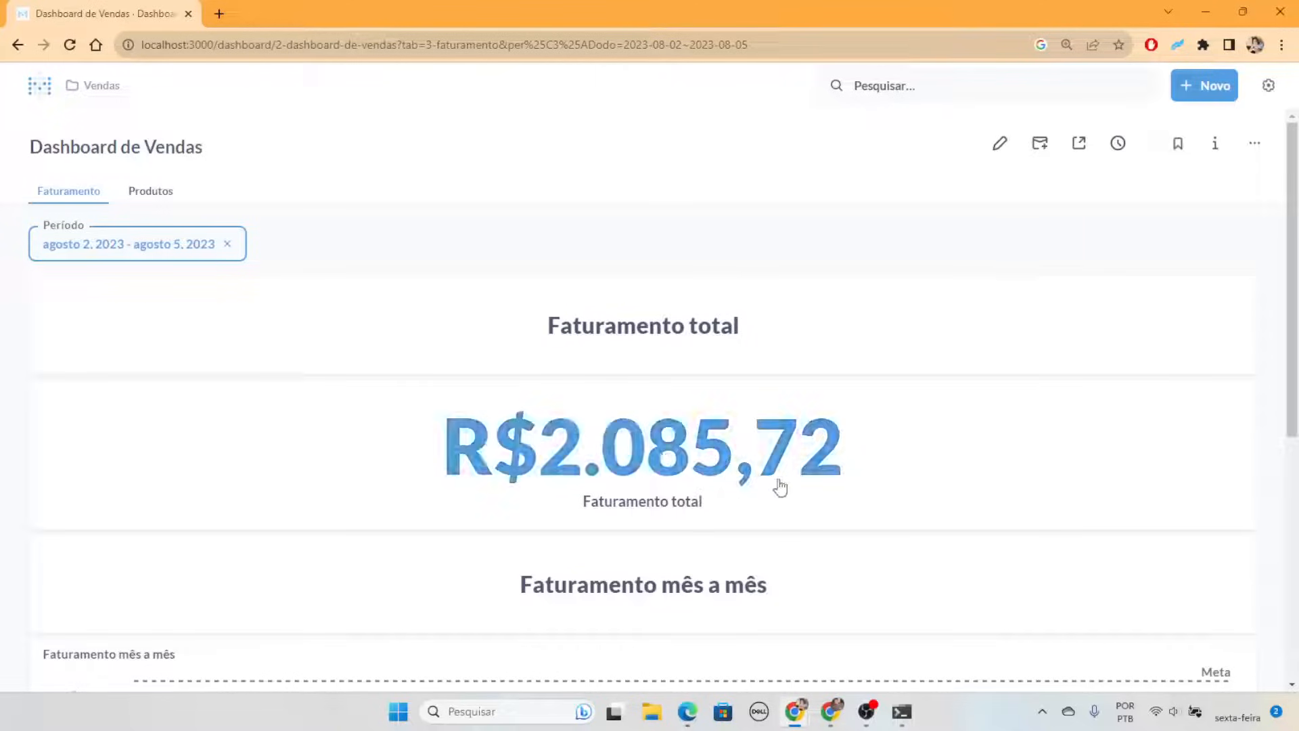
scroll(1015, 426, down, 3)
scroll(1032, 420, up, 3)
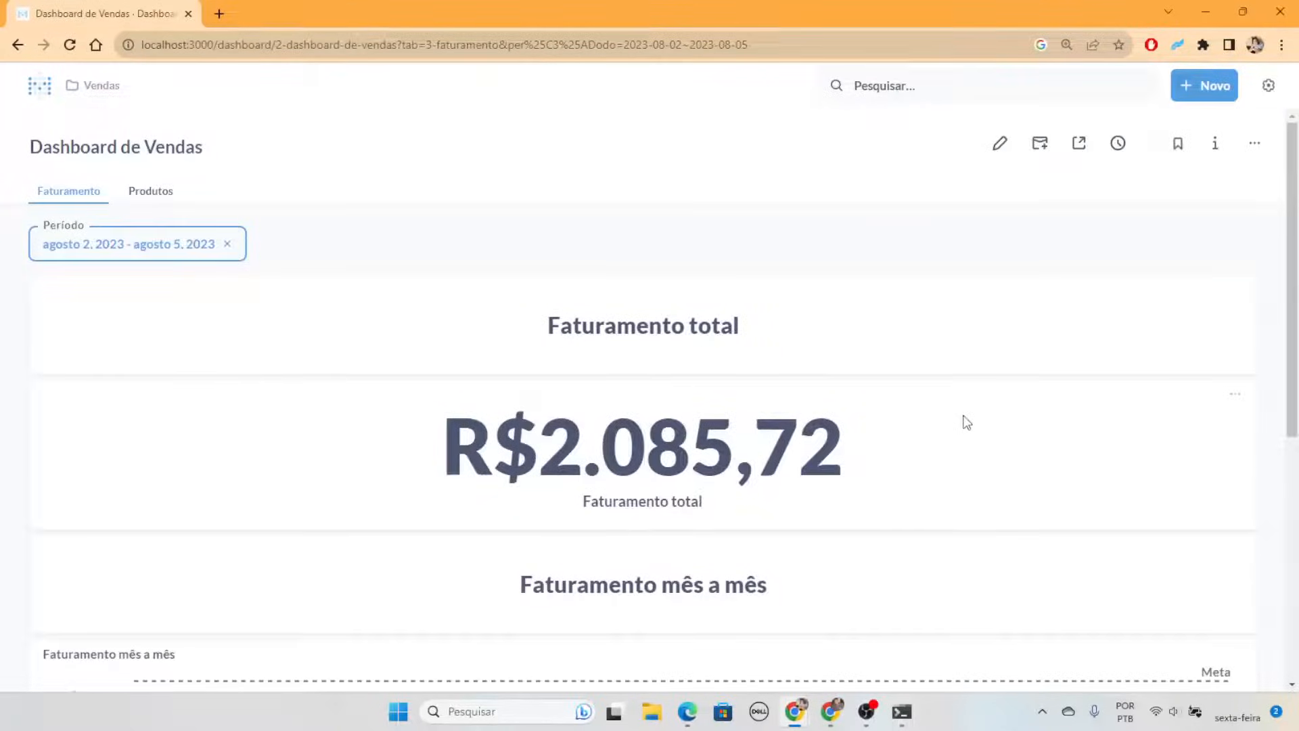
Alternate between the dashboard's Faturamento and Produtos tabs, finishing on Produtos
click(162, 191)
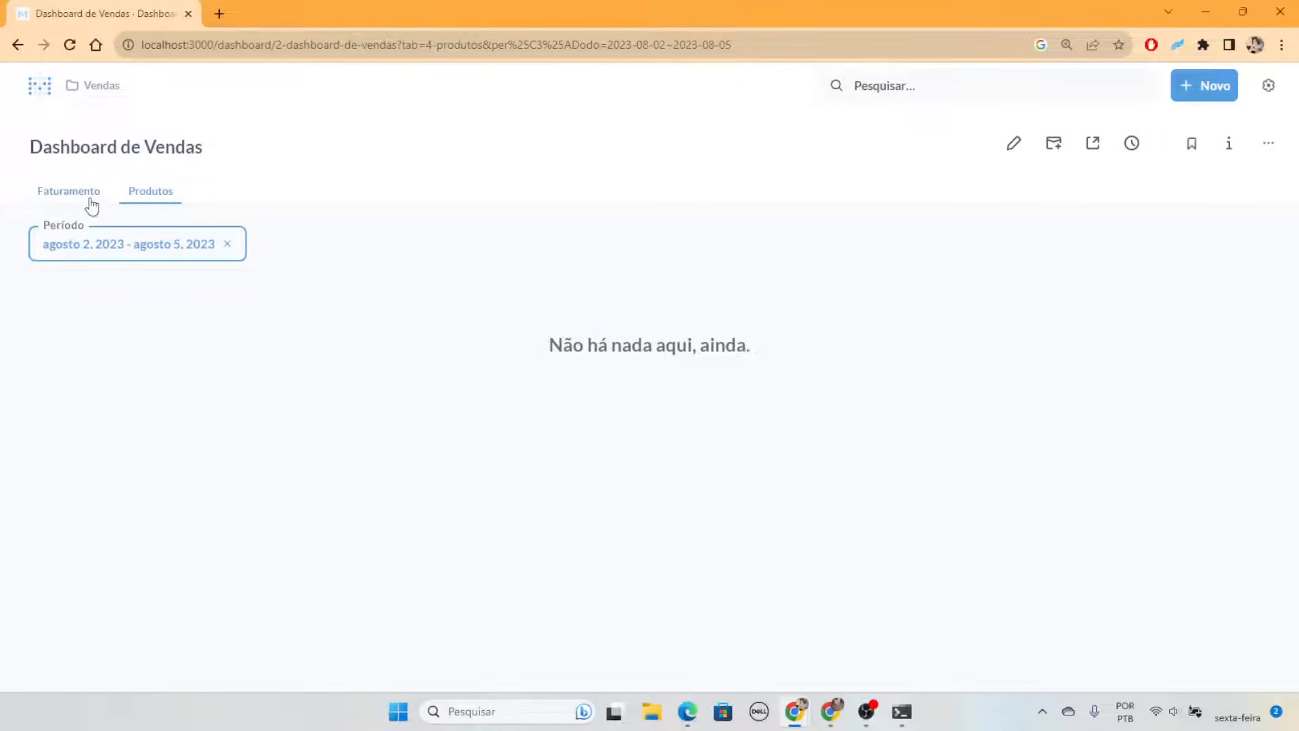
click(48, 198)
click(165, 194)
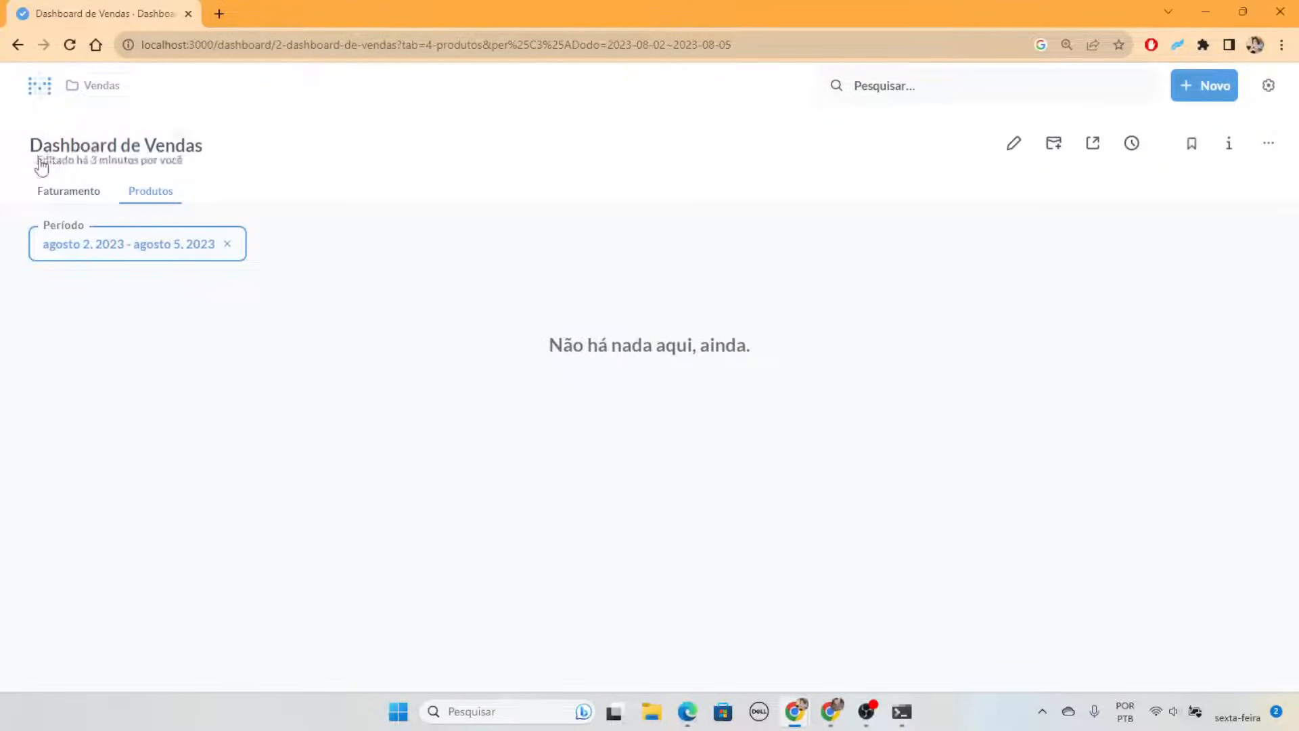
click(56, 195)
click(153, 196)
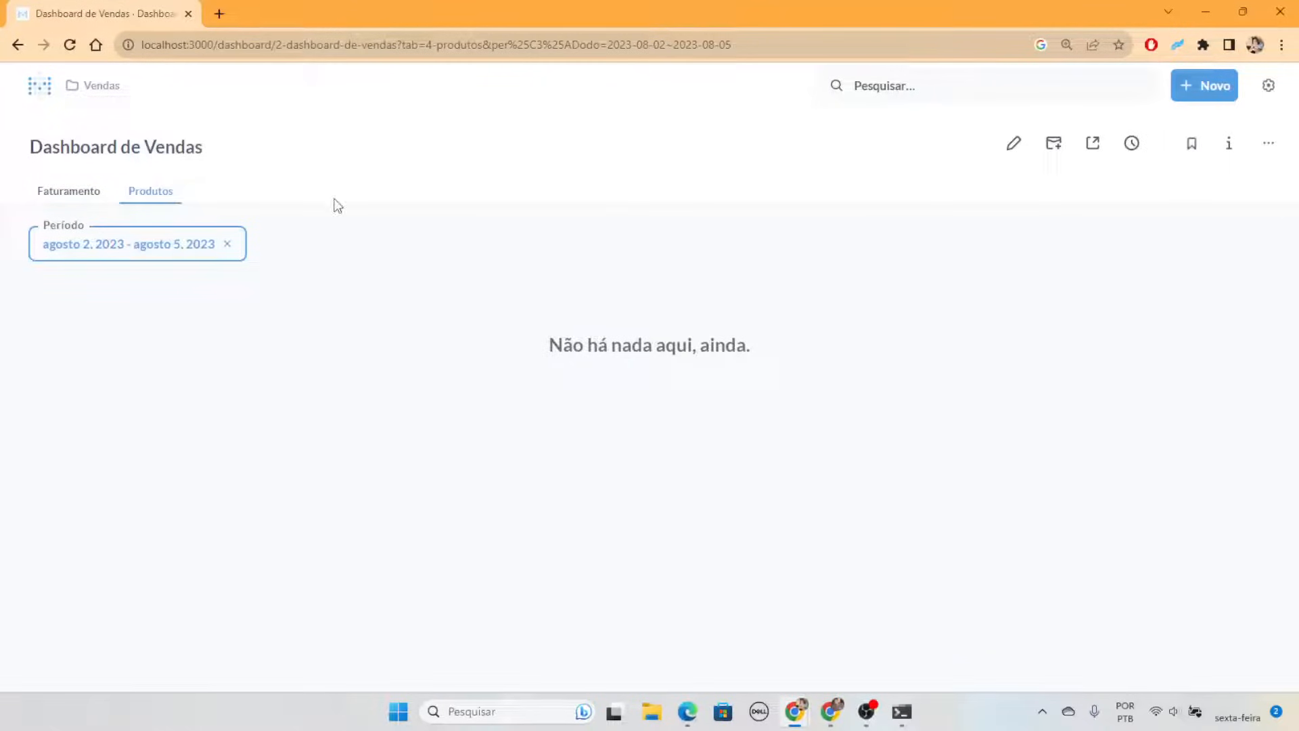
Edit the dashboard and add # de itens vendidos, # de itens vendidos por categoria, Top 5 produtos and Bottom 5 produtos to the Produtos tab
click(1014, 143)
click(1147, 142)
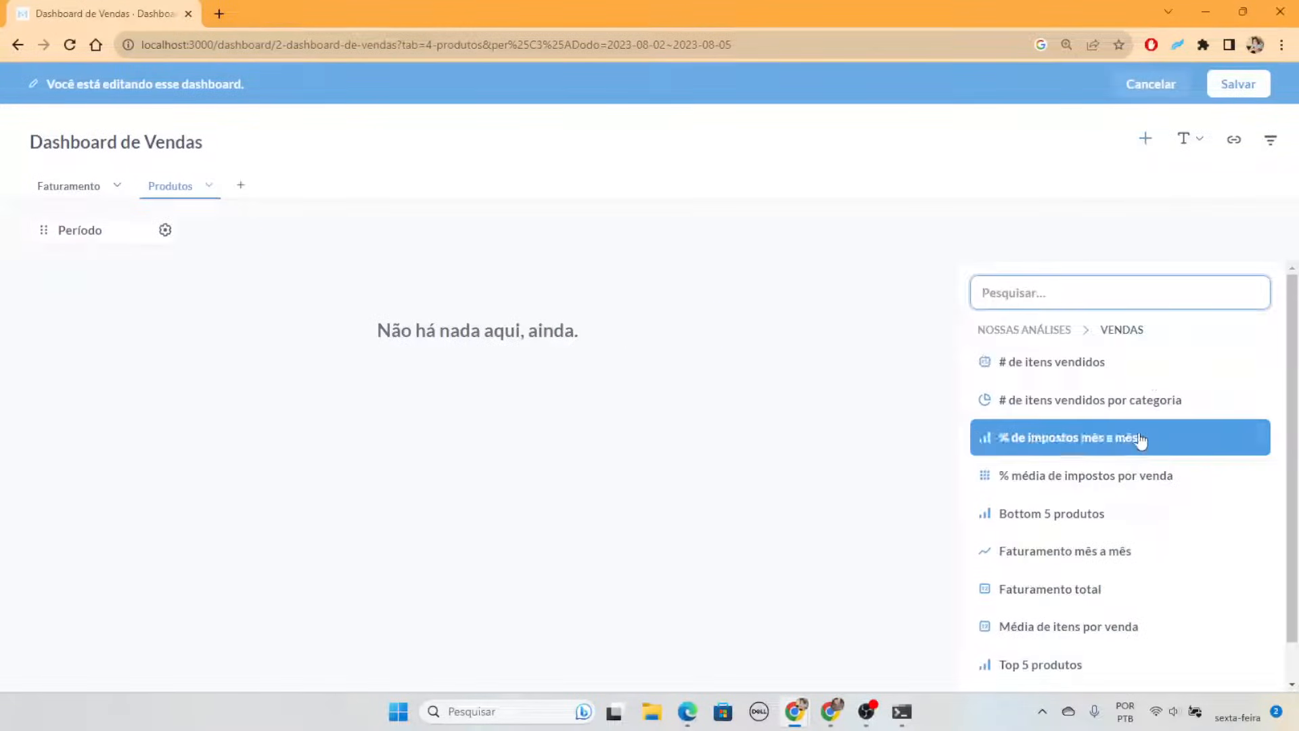
click(1136, 374)
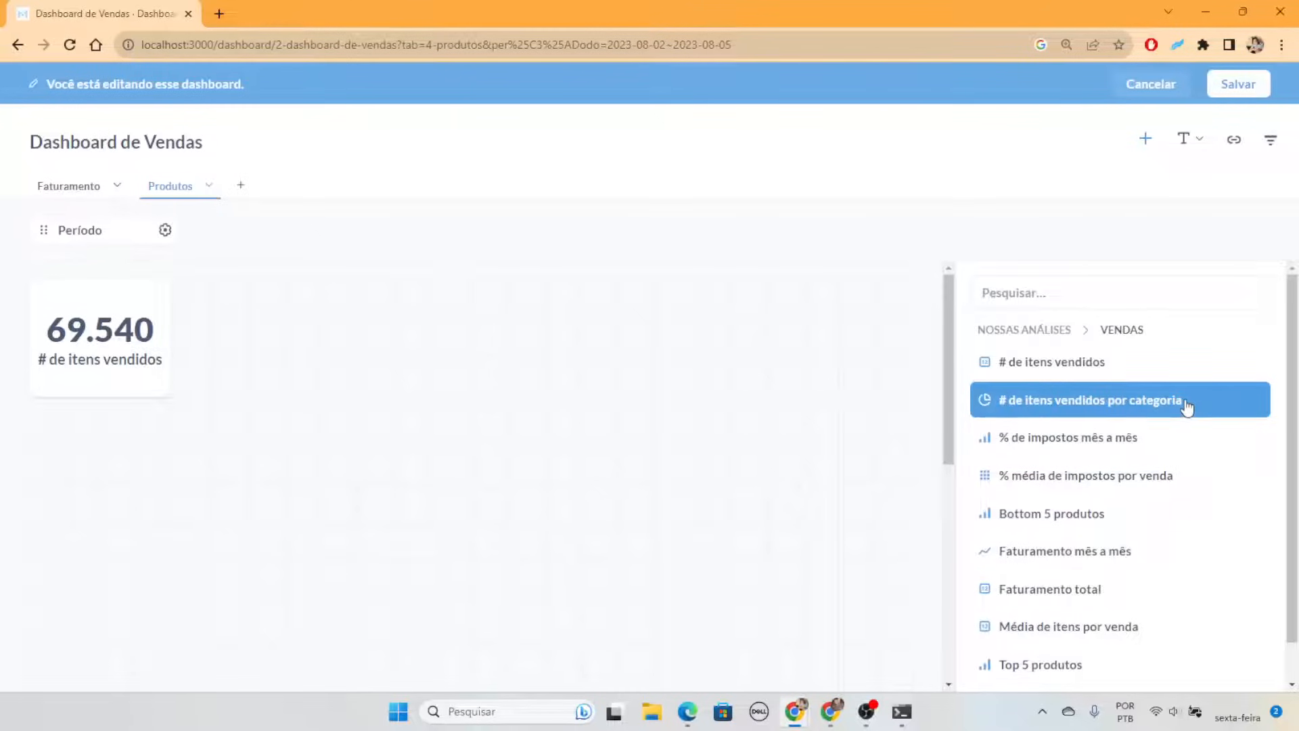
click(1185, 405)
scroll(1208, 509, down, 1)
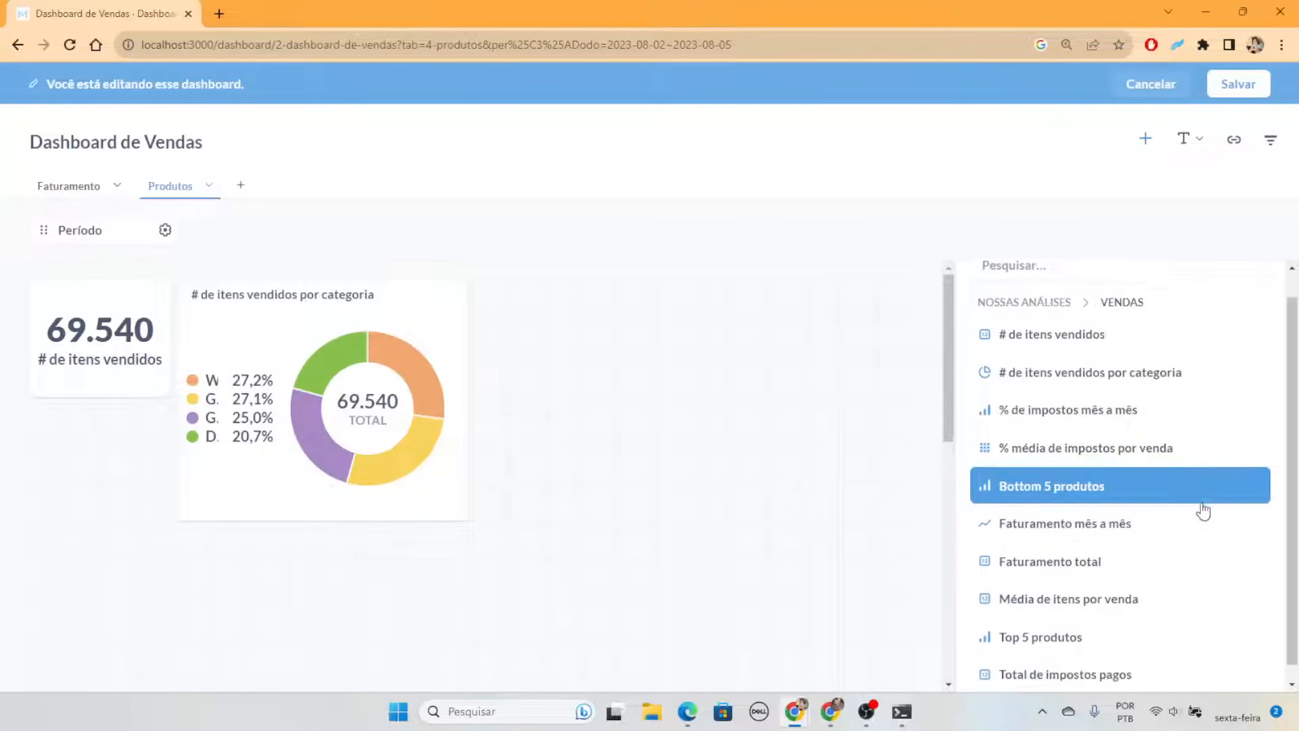
click(1088, 626)
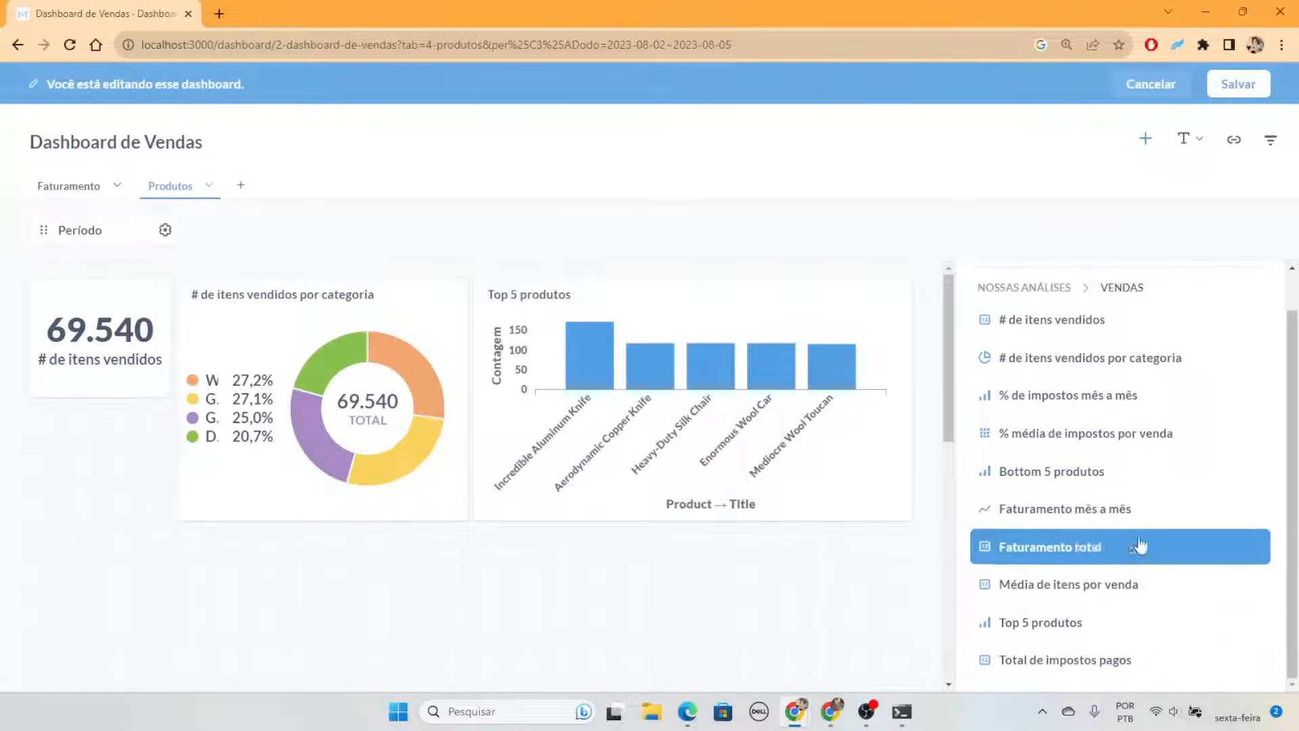
click(1110, 472)
scroll(519, 468, up, 1)
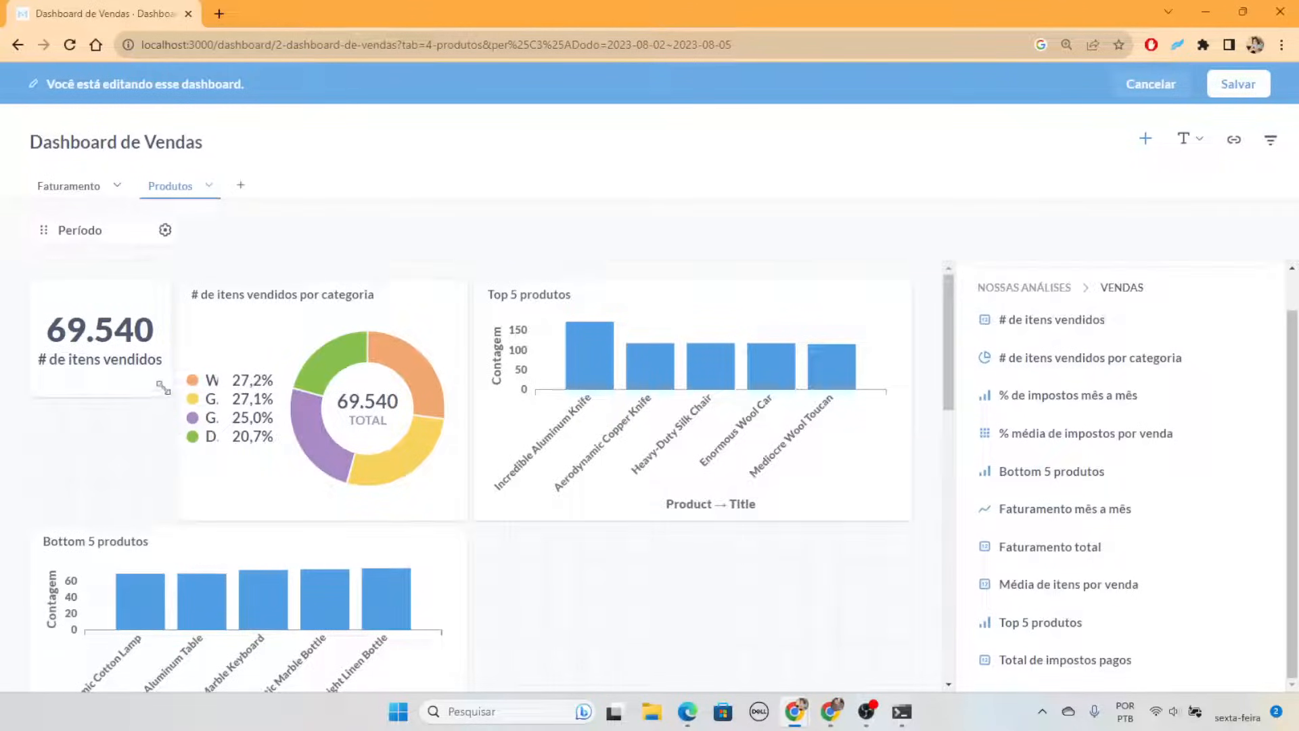
Add Média de itens por venda and resize both number cards so they sit side by side above the category chart
drag(163, 388, 442, 346)
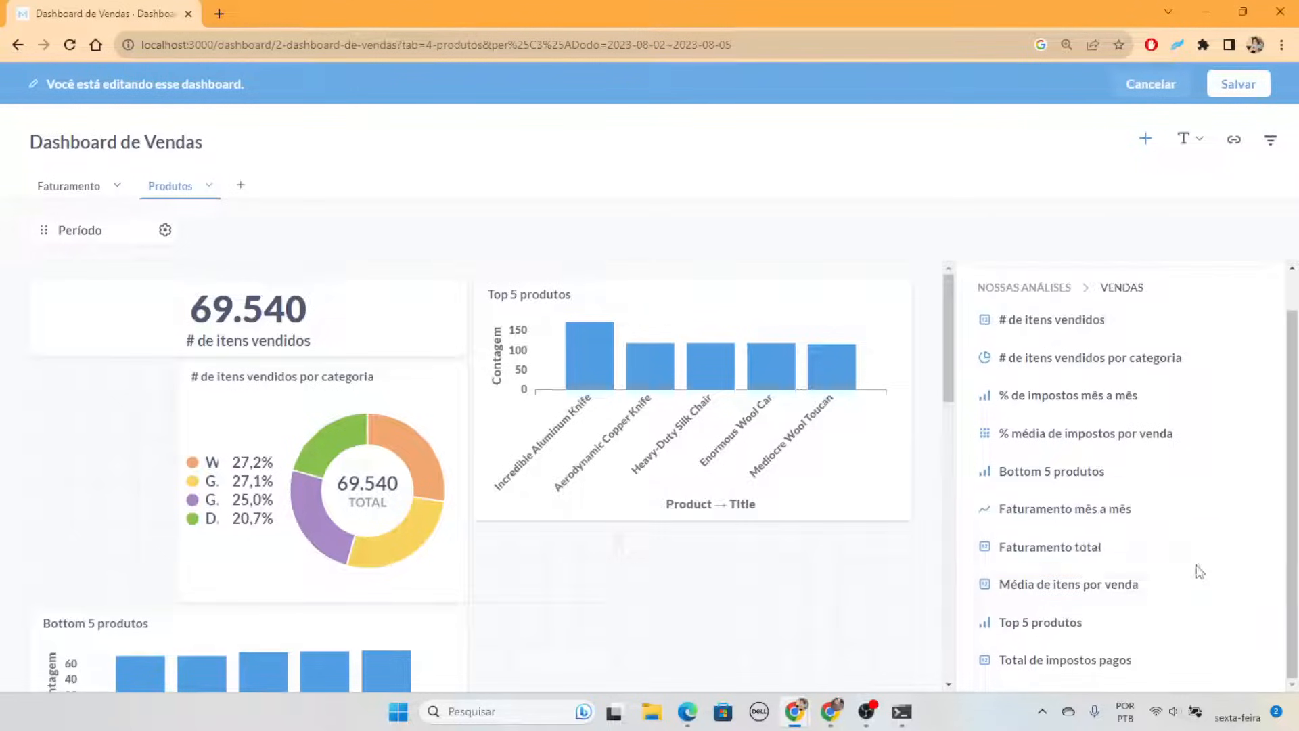
click(1170, 590)
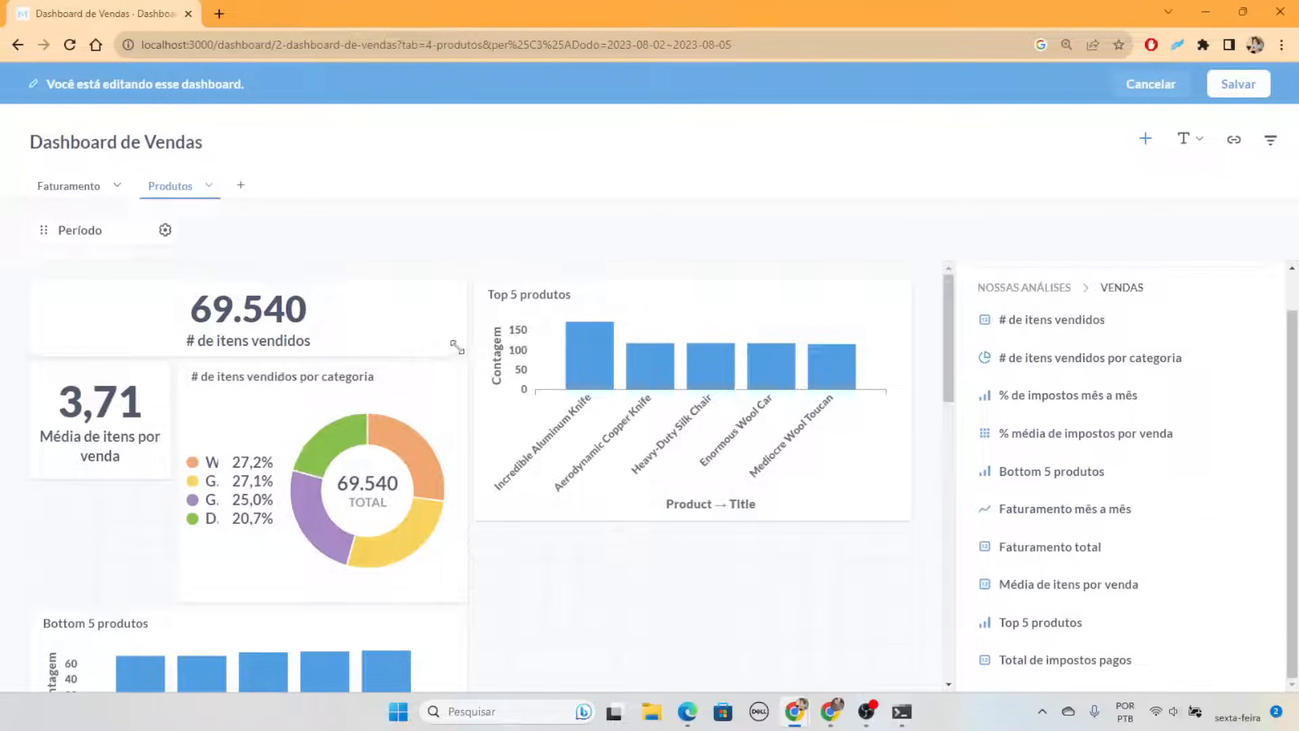
drag(455, 342, 285, 396)
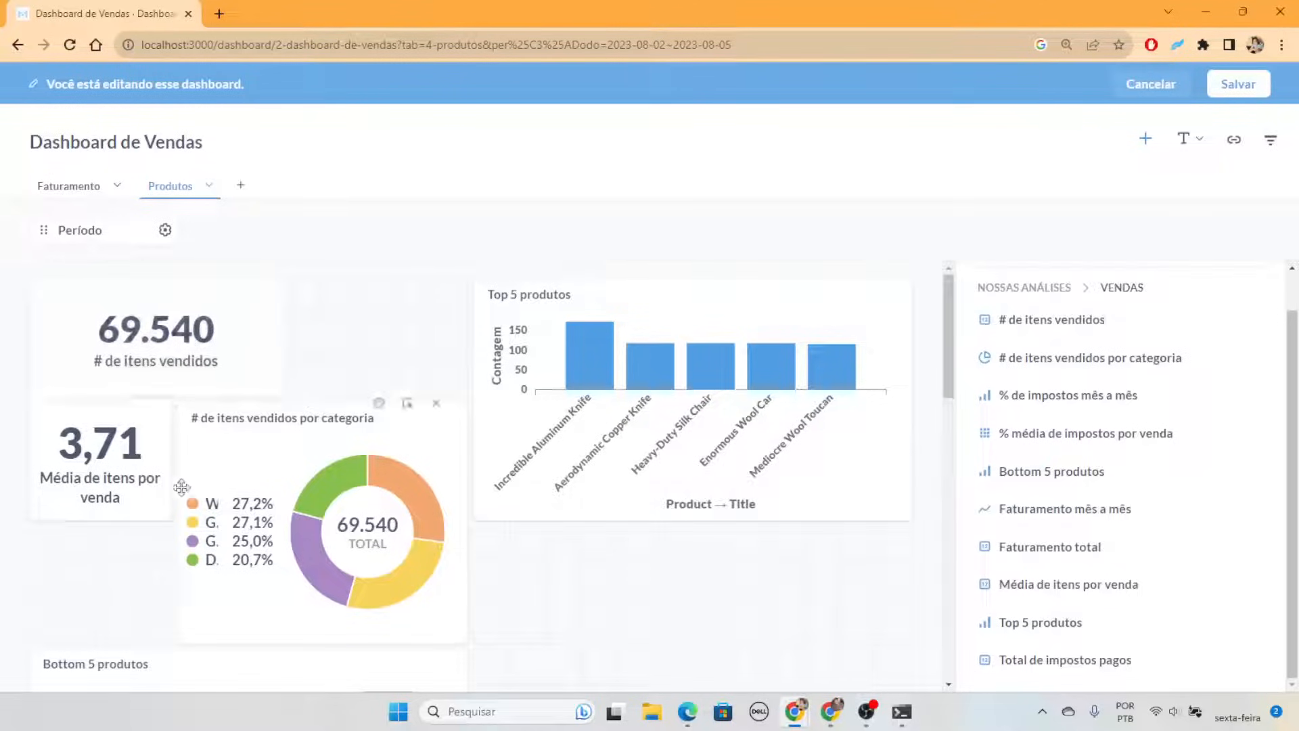
drag(166, 487, 472, 393)
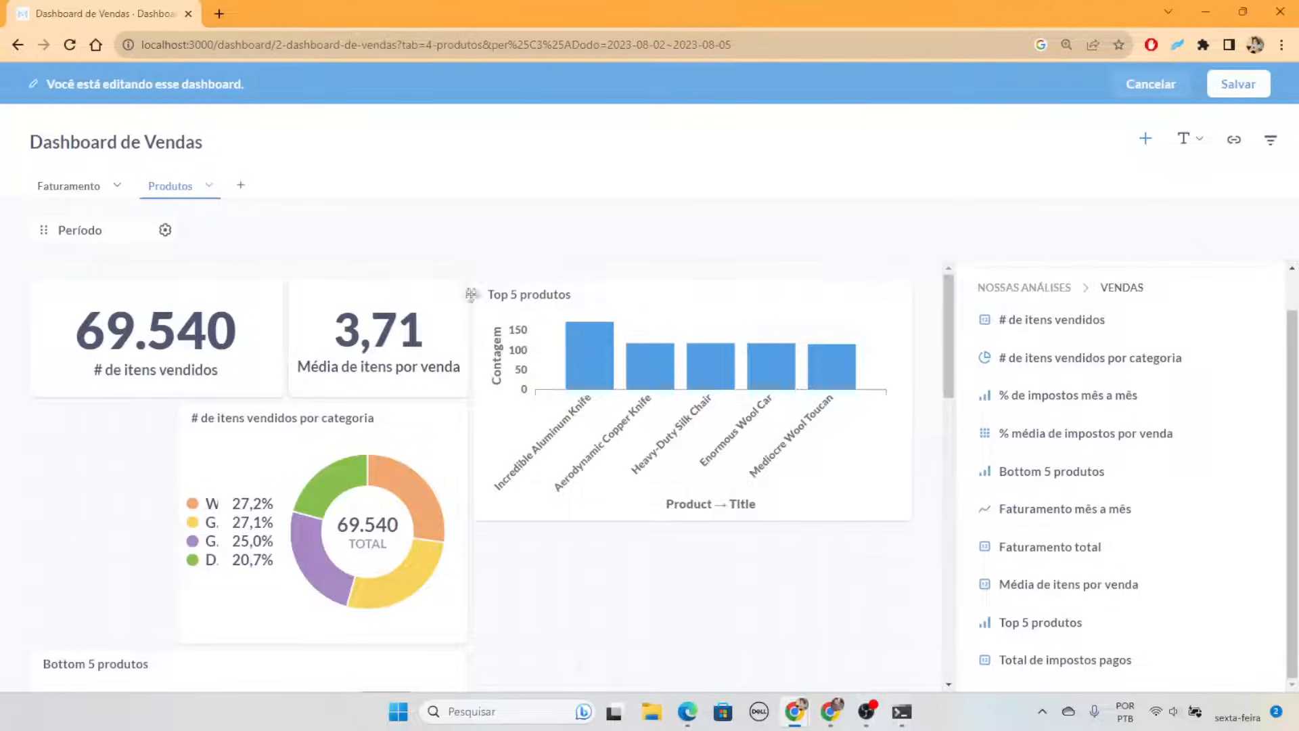
Align the # de itens vendidos por categoria chart with the grid's left edge and enlarge it to span both number cards' width
scroll(531, 540, down, 2)
drag(404, 389, 463, 572)
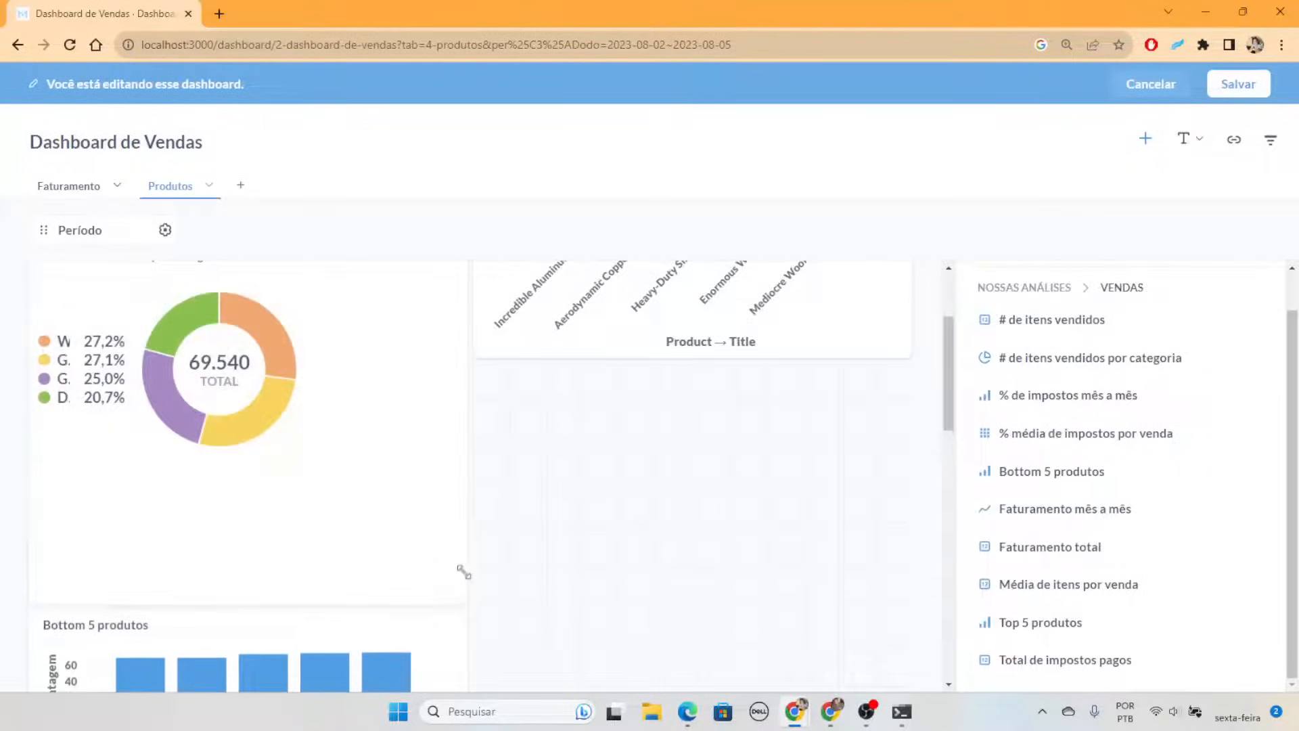
scroll(569, 546, up, 2)
scroll(525, 525, down, 1)
scroll(522, 518, up, 1)
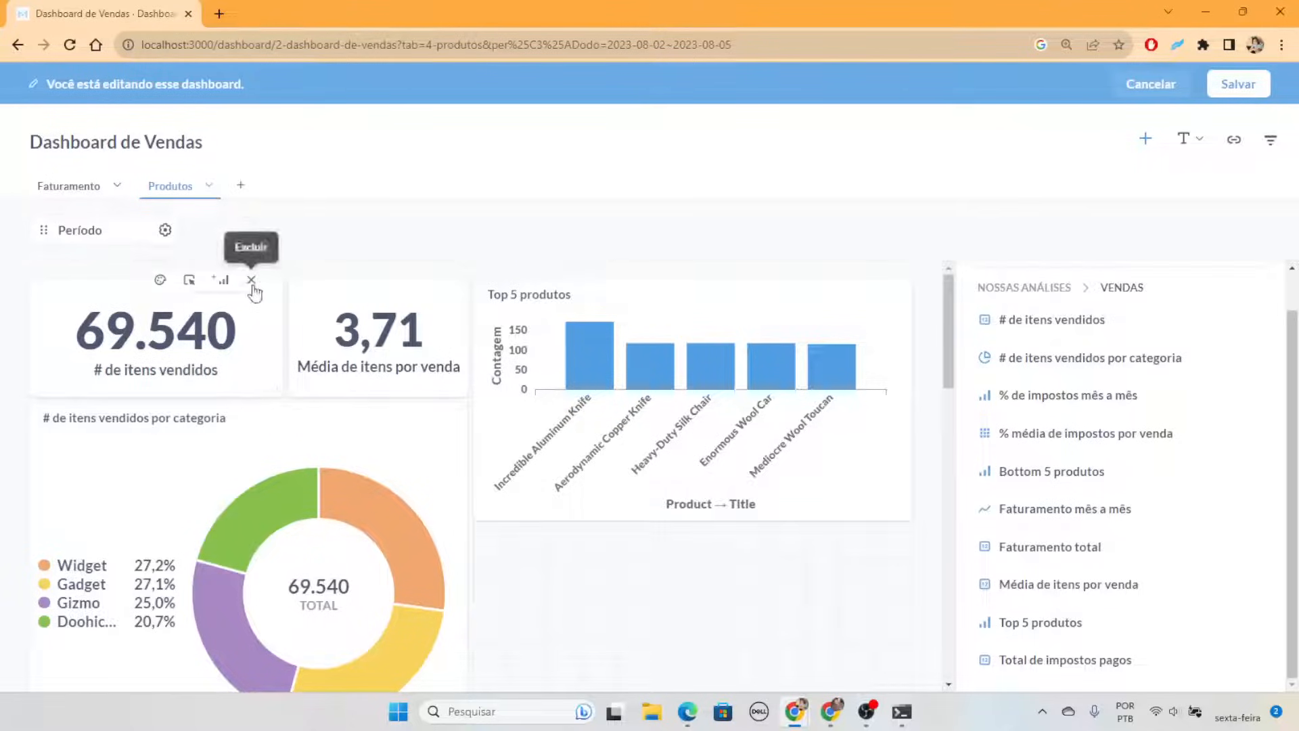
Remove the # de itens vendidos card and widen Média de itens por venda to match the category chart's width
click(249, 280)
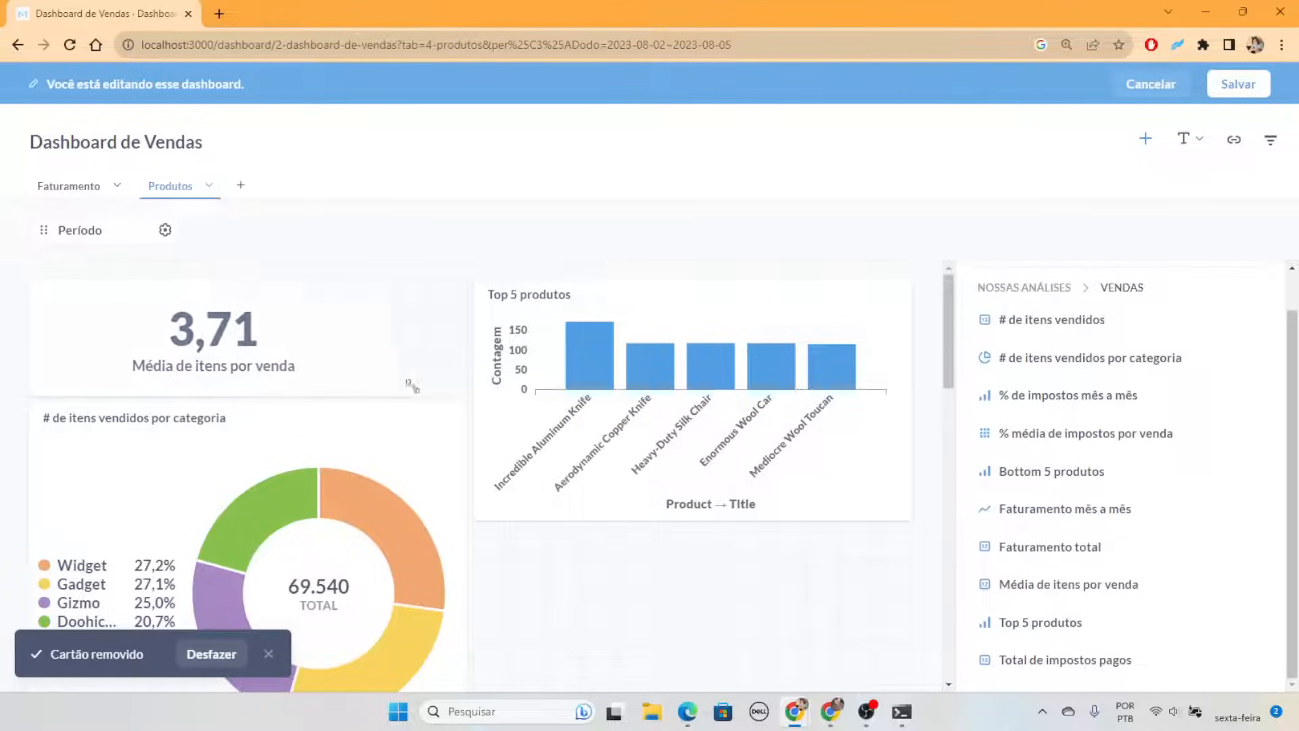
scroll(547, 528, down, 1)
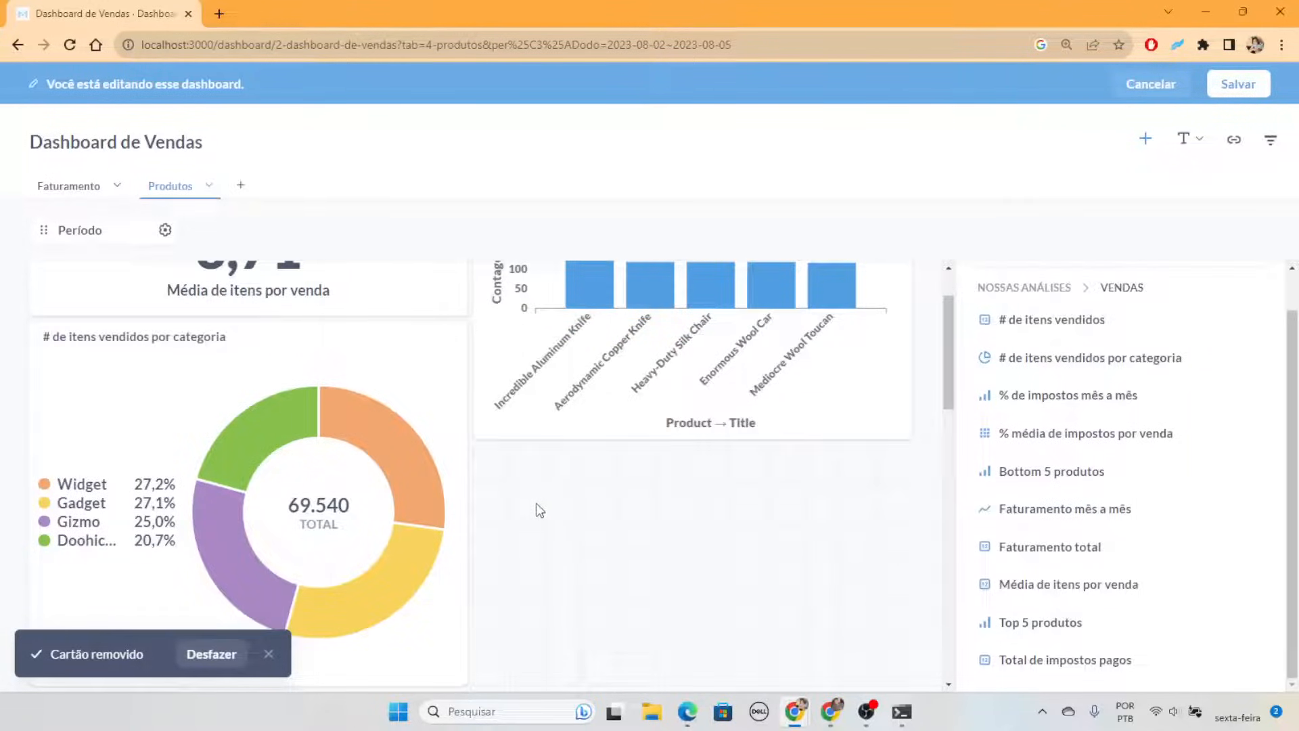
scroll(542, 557, down, 2)
scroll(345, 511, up, 1)
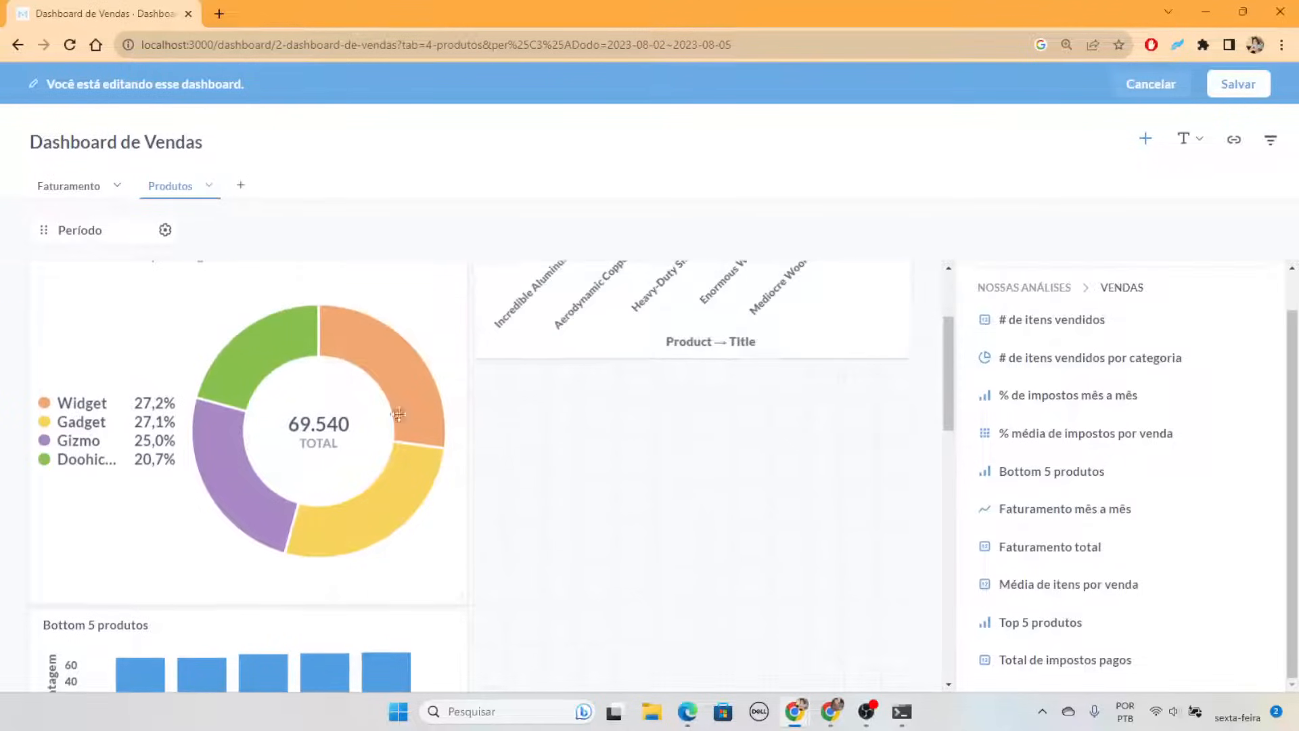
scroll(345, 511, up, 1)
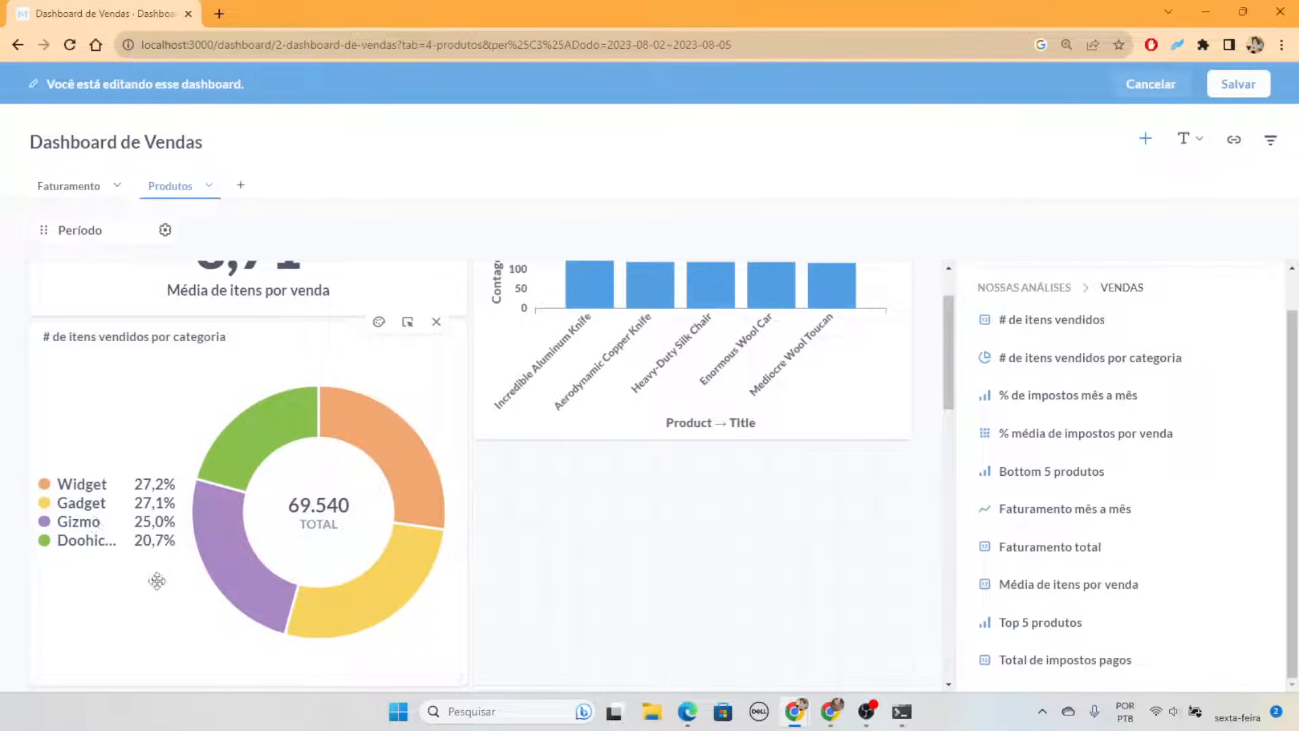
scroll(410, 497, up, 1)
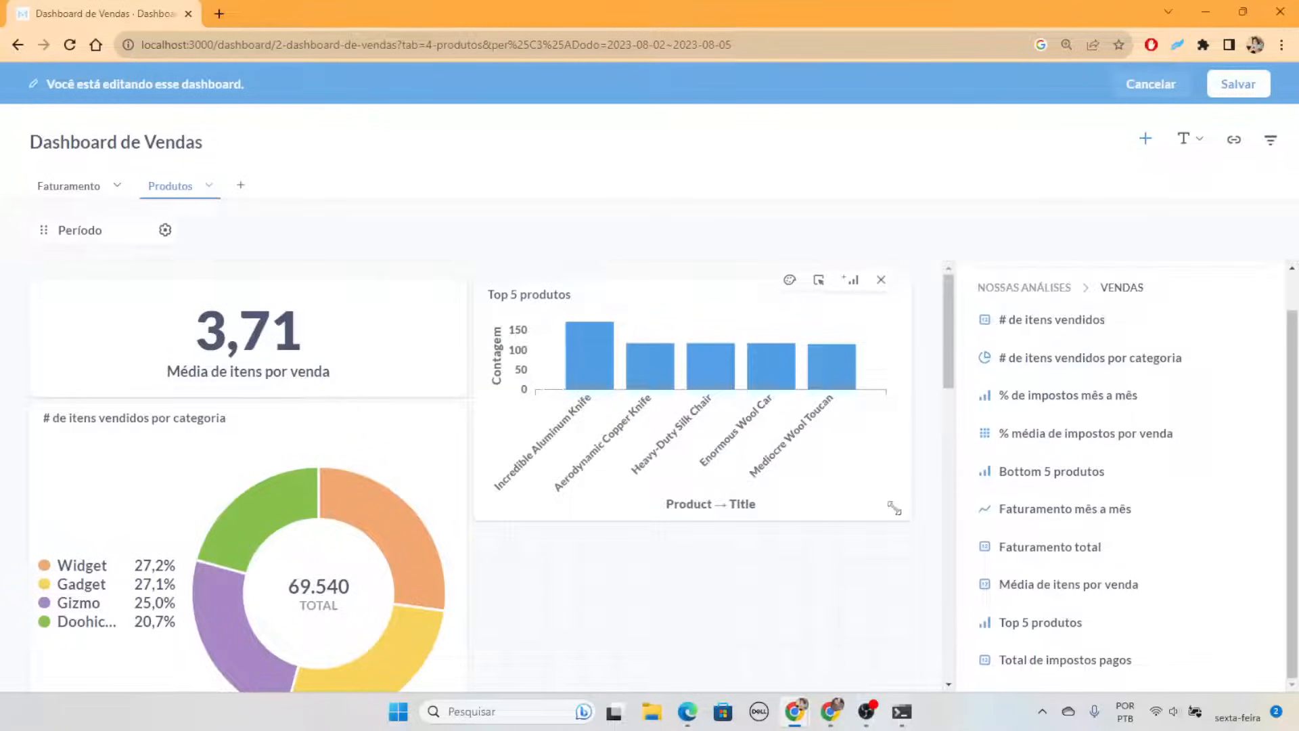
Make the Top 5 produtos chart taller and place Bottom 5 produtos directly beneath it with the same width
drag(895, 508, 826, 607)
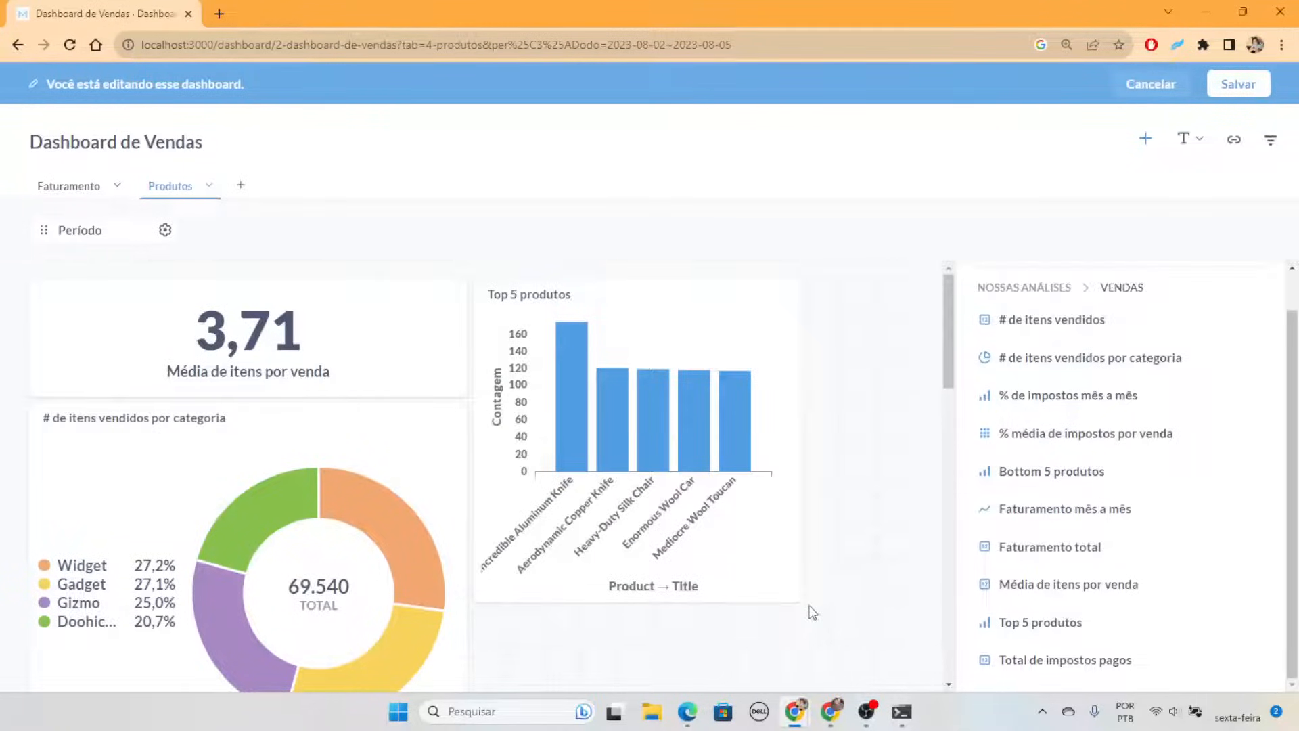
scroll(738, 463, down, 5)
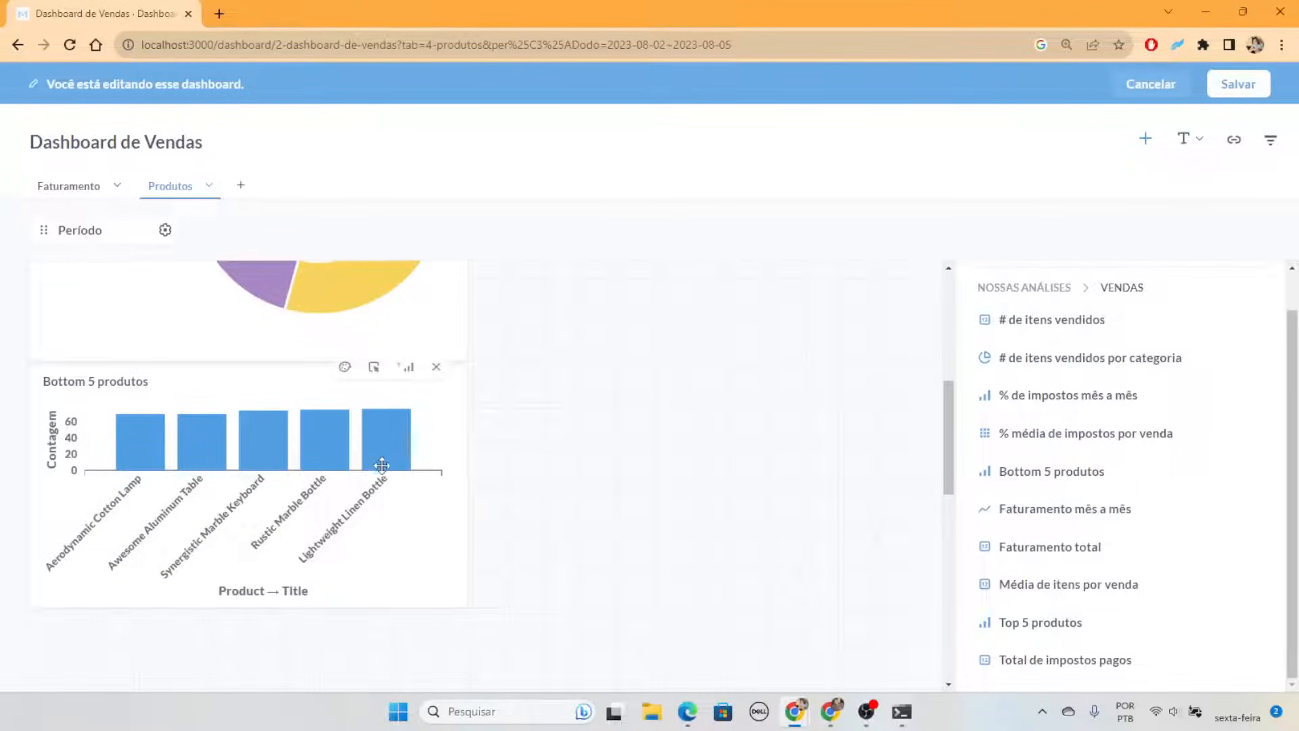
drag(378, 465, 854, 546)
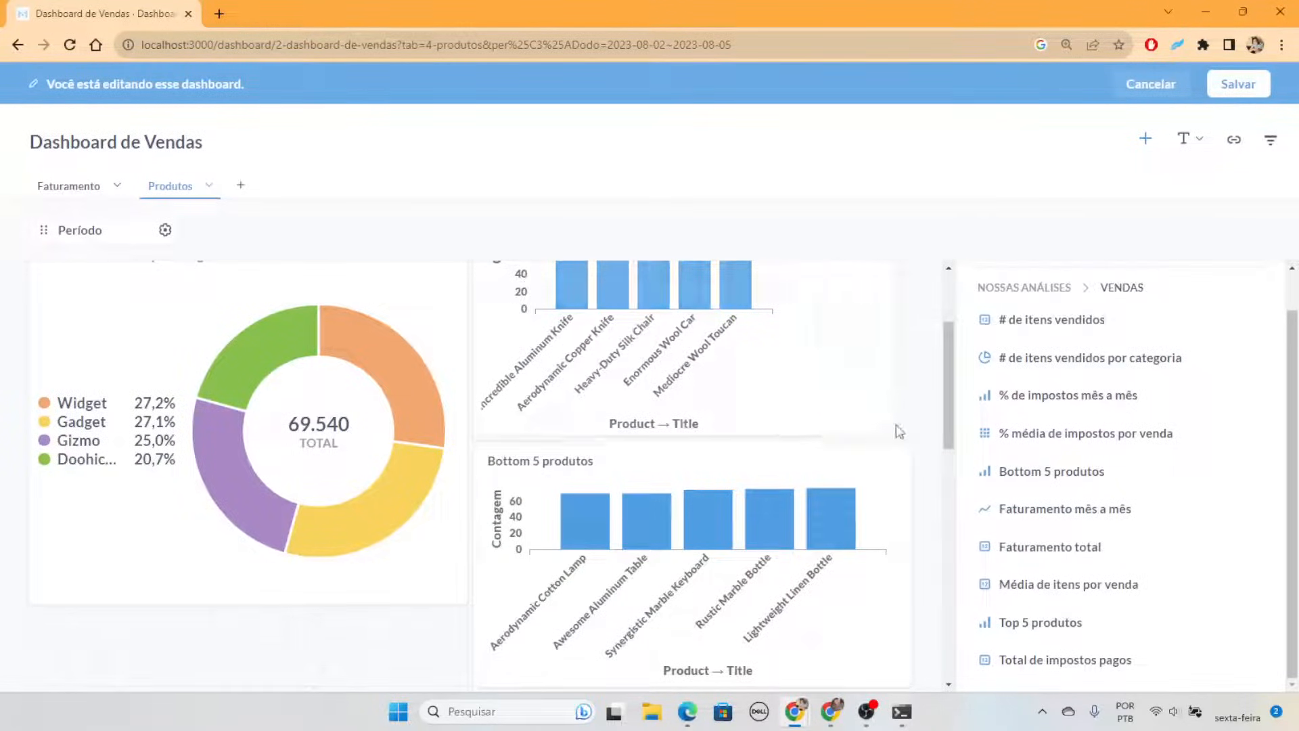
Make the Média de itens por venda card taller and extend Bottom 5 produtos to end level with the category chart
scroll(812, 439, up, 2)
drag(453, 393, 450, 473)
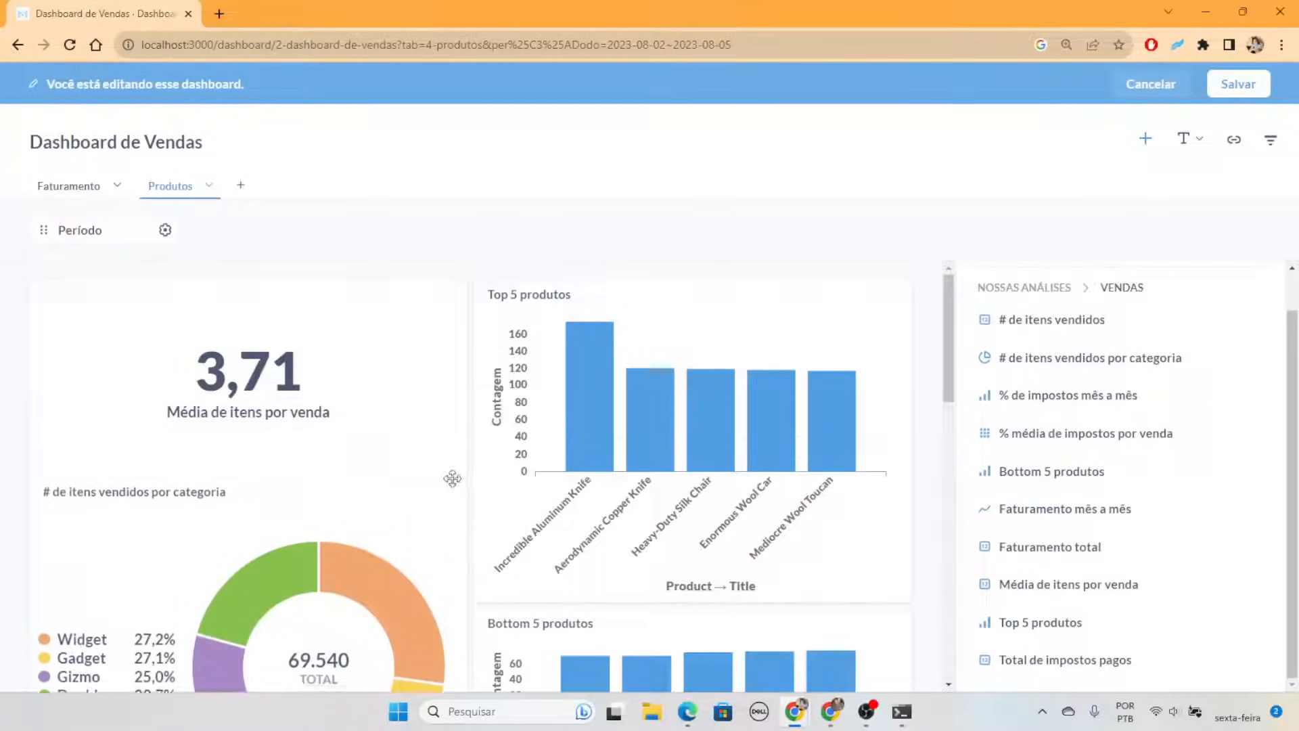
scroll(460, 487, down, 4)
drag(463, 574, 464, 575)
scroll(746, 469, up, 4)
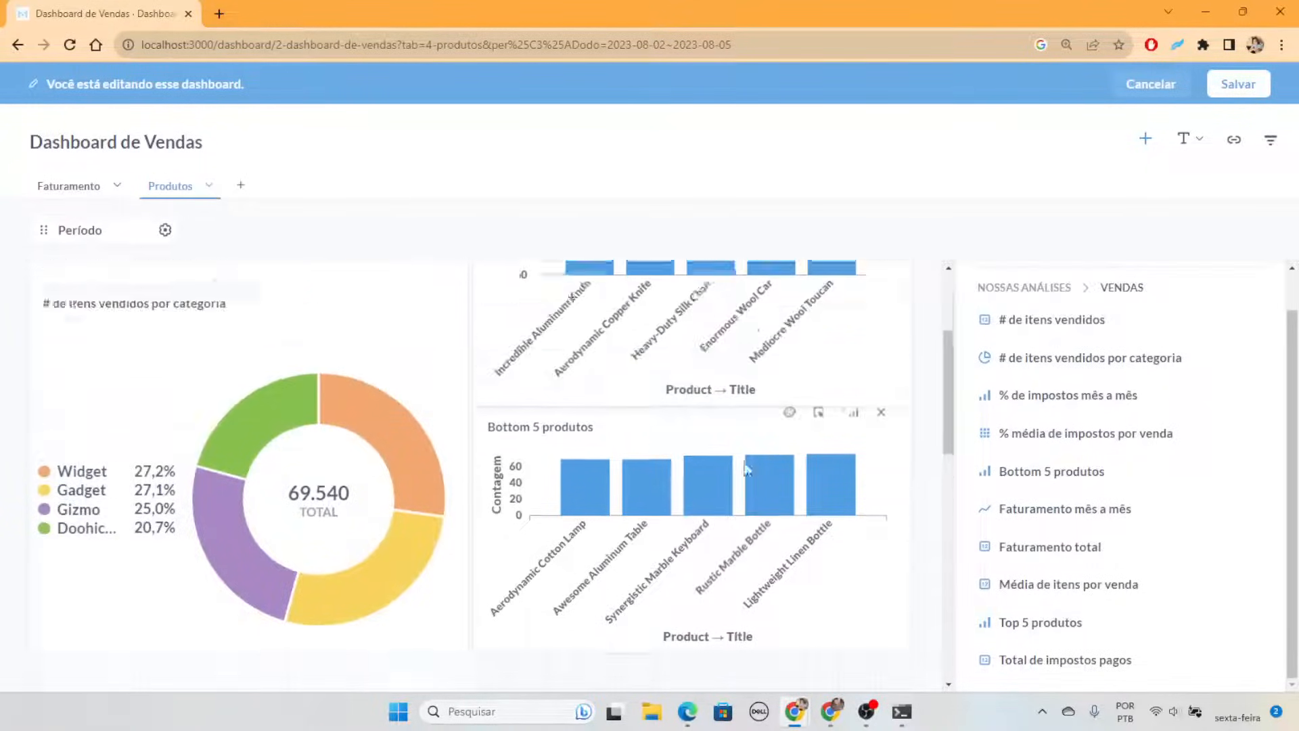
scroll(880, 528, down, 4)
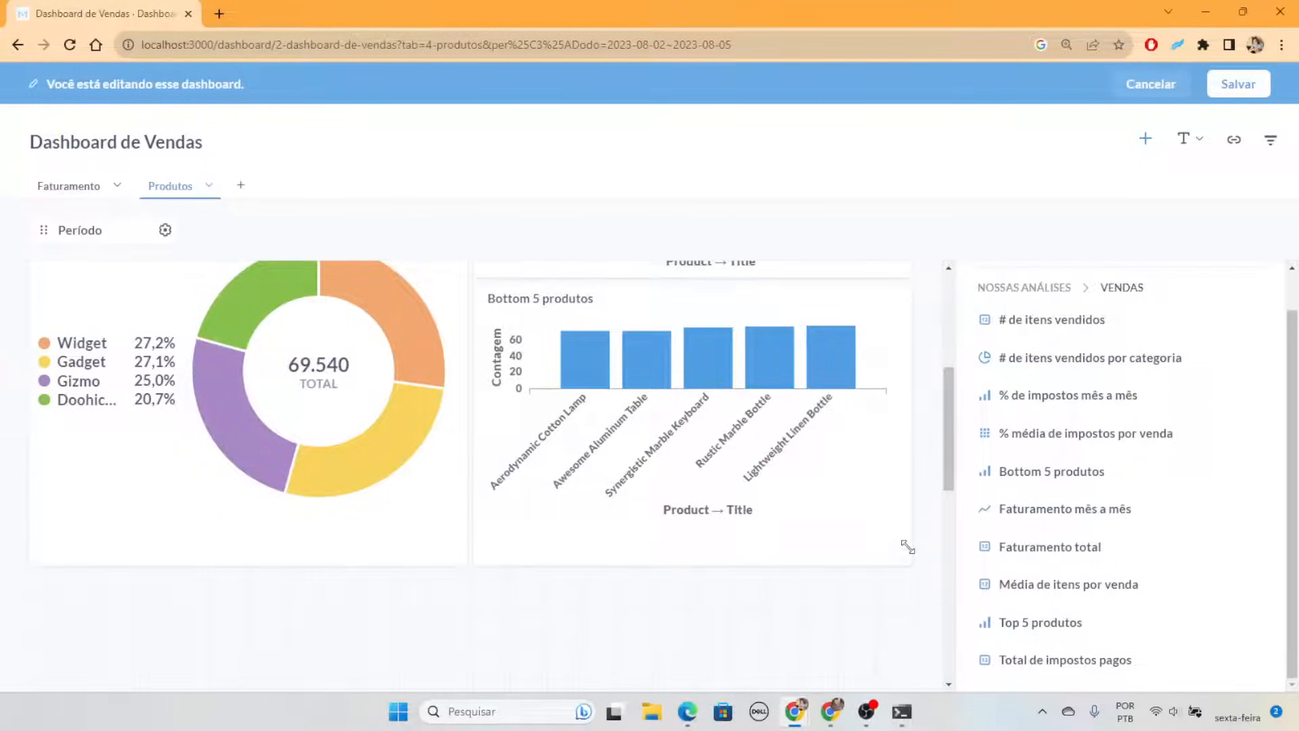
scroll(873, 473, up, 4)
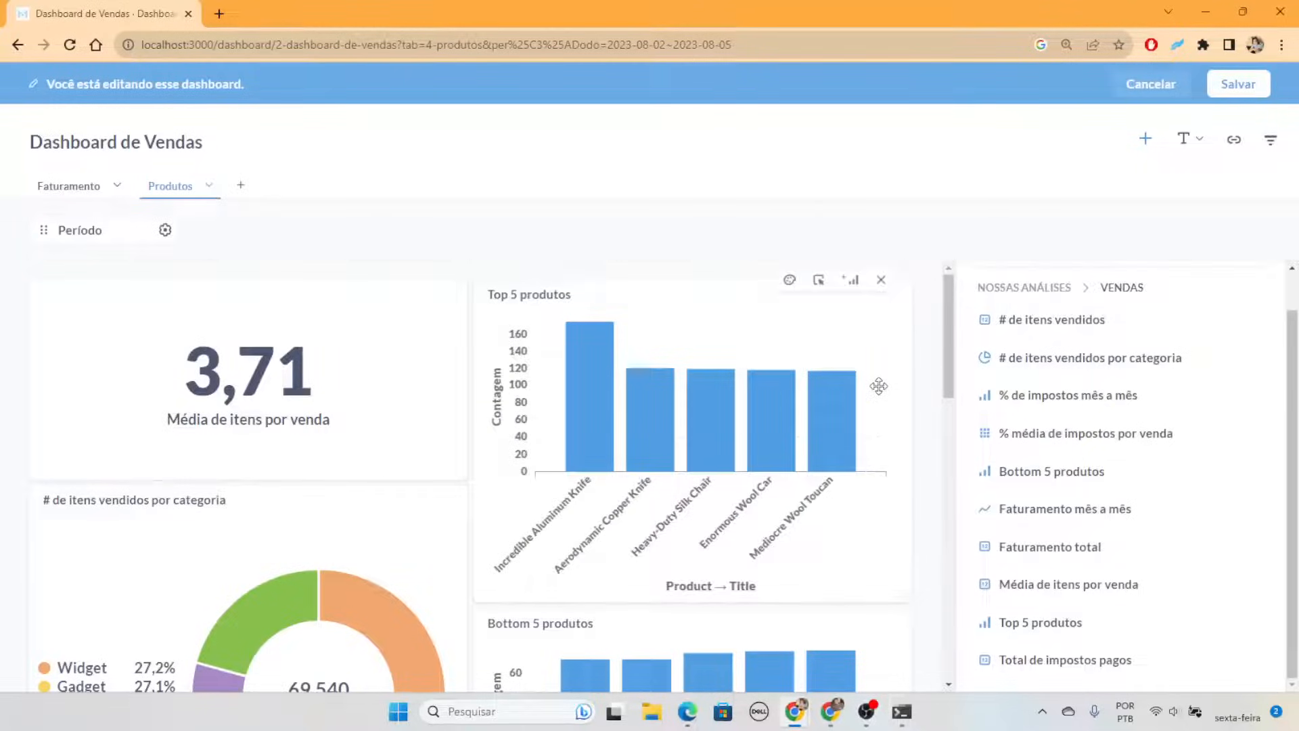
click(790, 279)
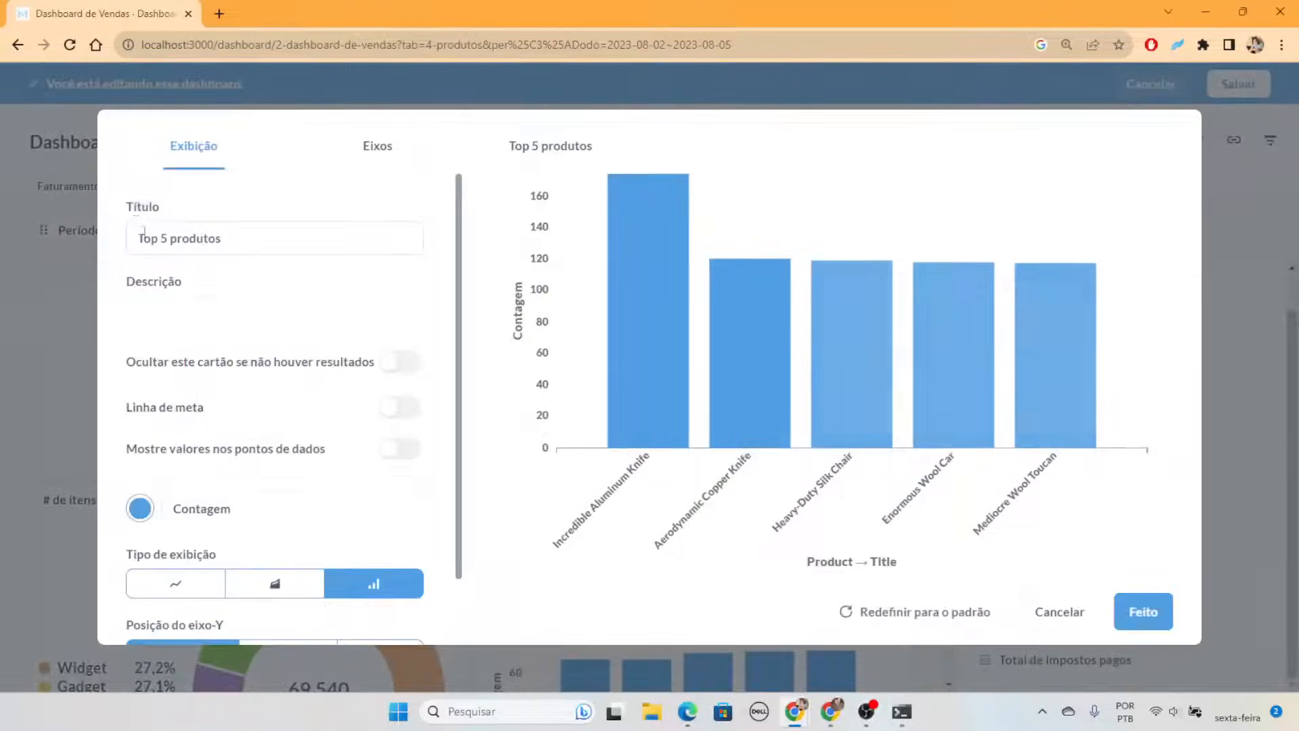
scroll(308, 359, down, 2)
scroll(382, 347, up, 1)
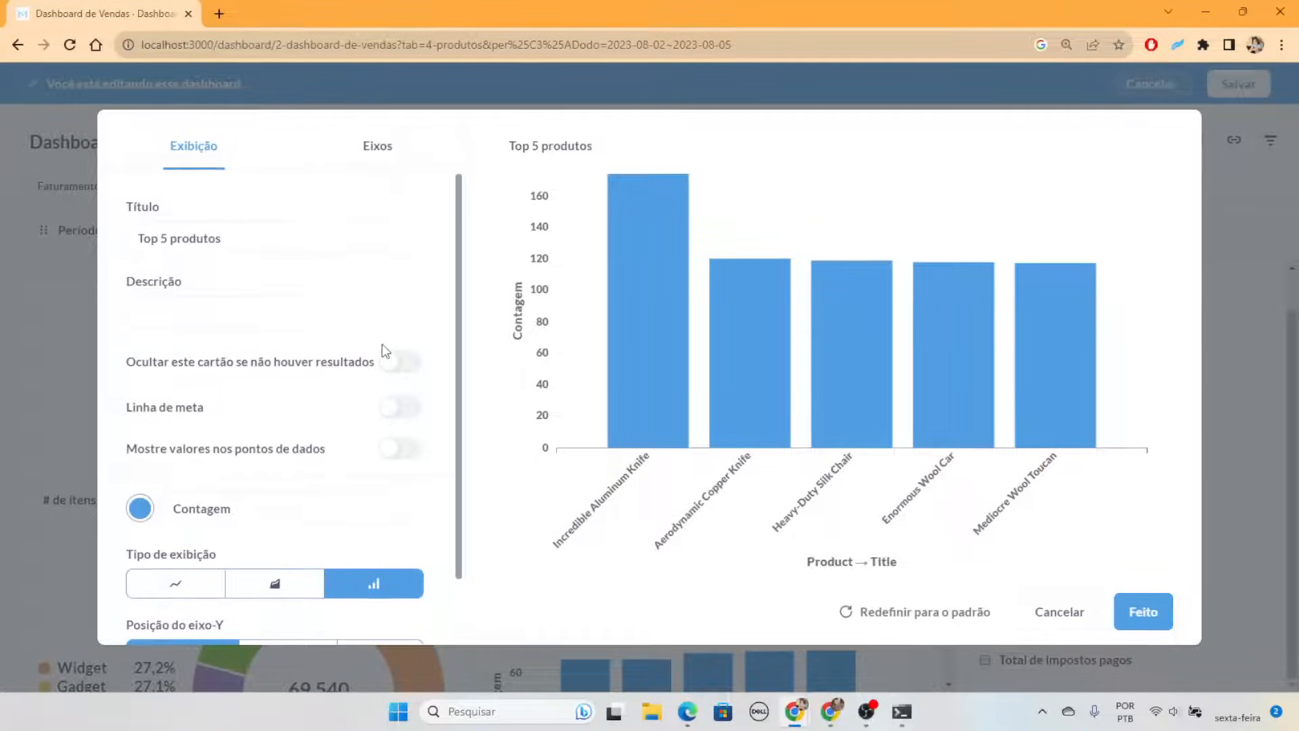
key(Escape)
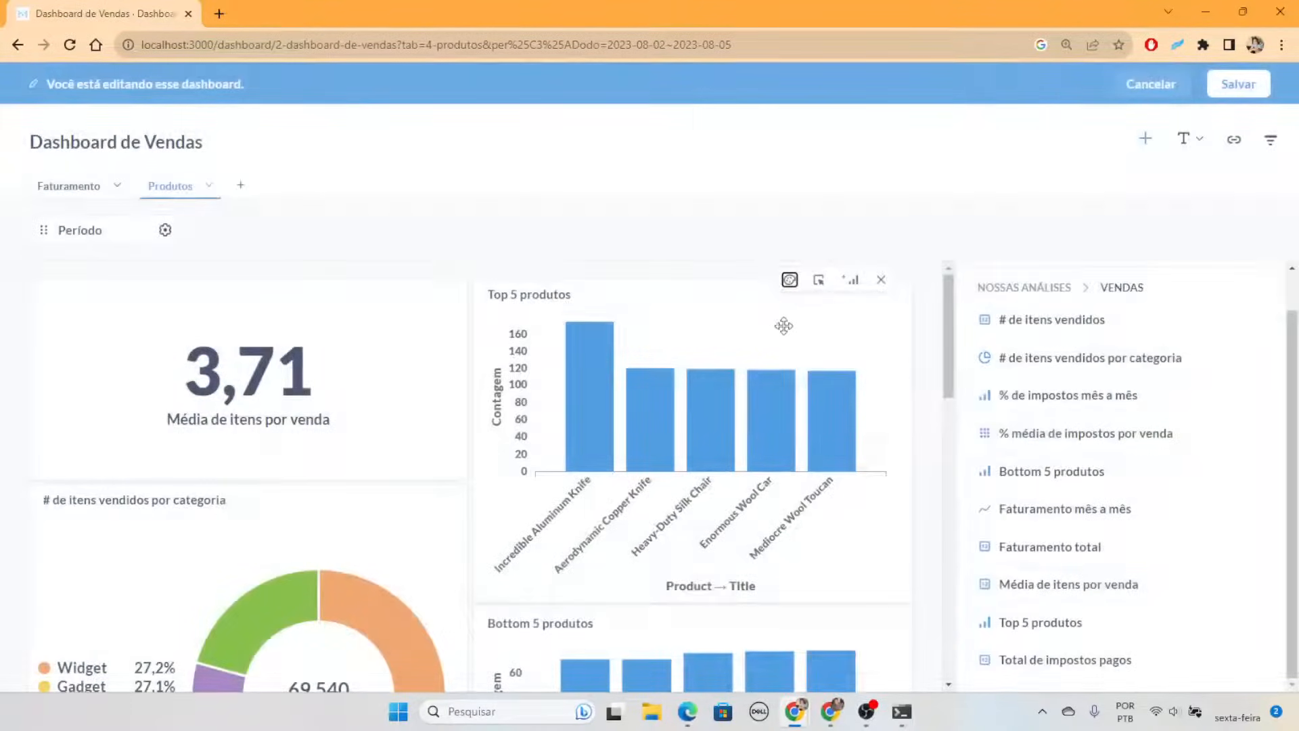
Save the dashboard edits and open the Top 5 produtos chart as its own question
click(1239, 84)
click(703, 293)
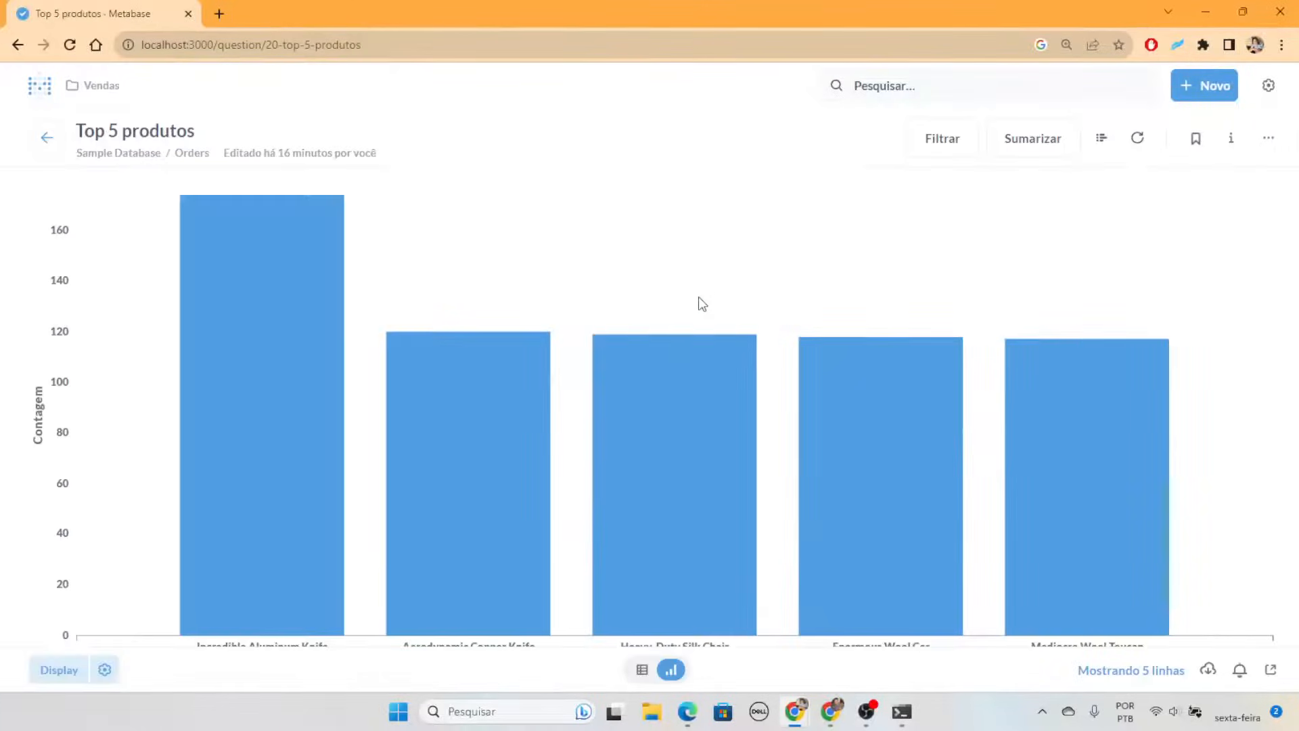
Try to switch the Top 5 produtos question to a Tabela visualization and save it over the original, and return to the dashboard
click(643, 670)
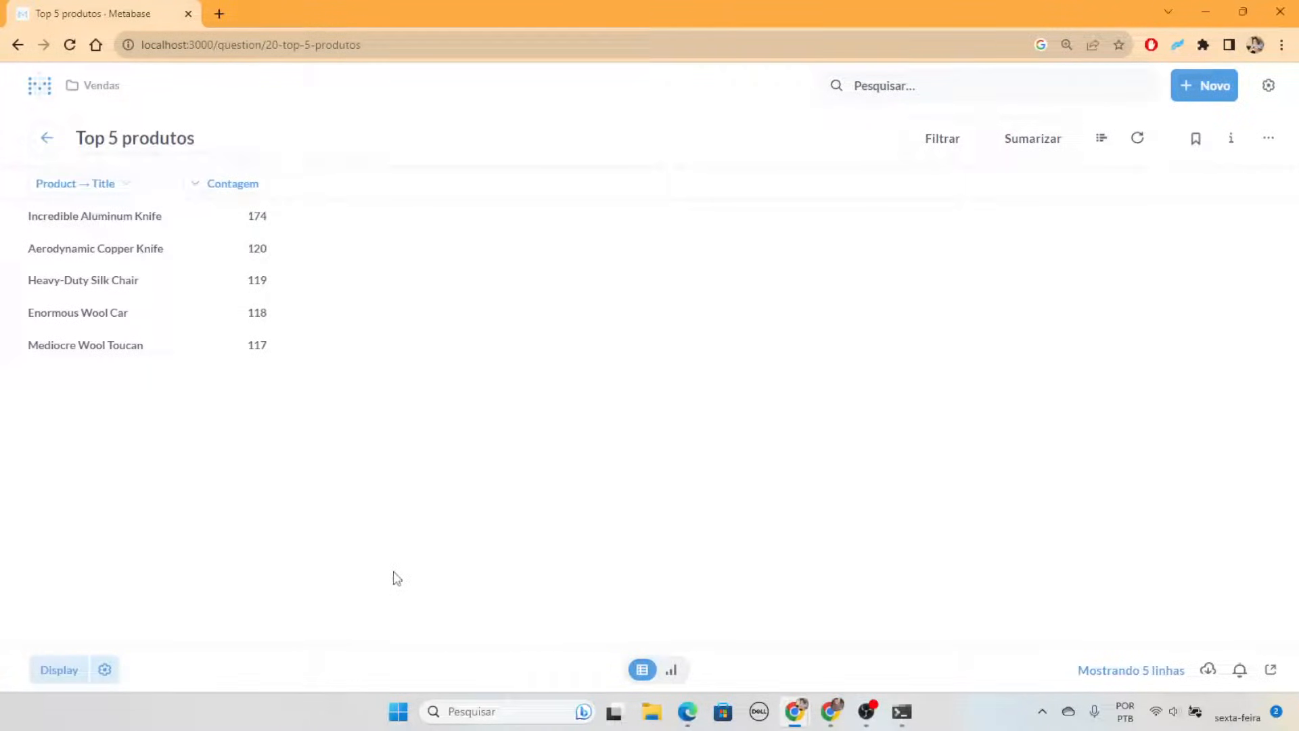
click(67, 673)
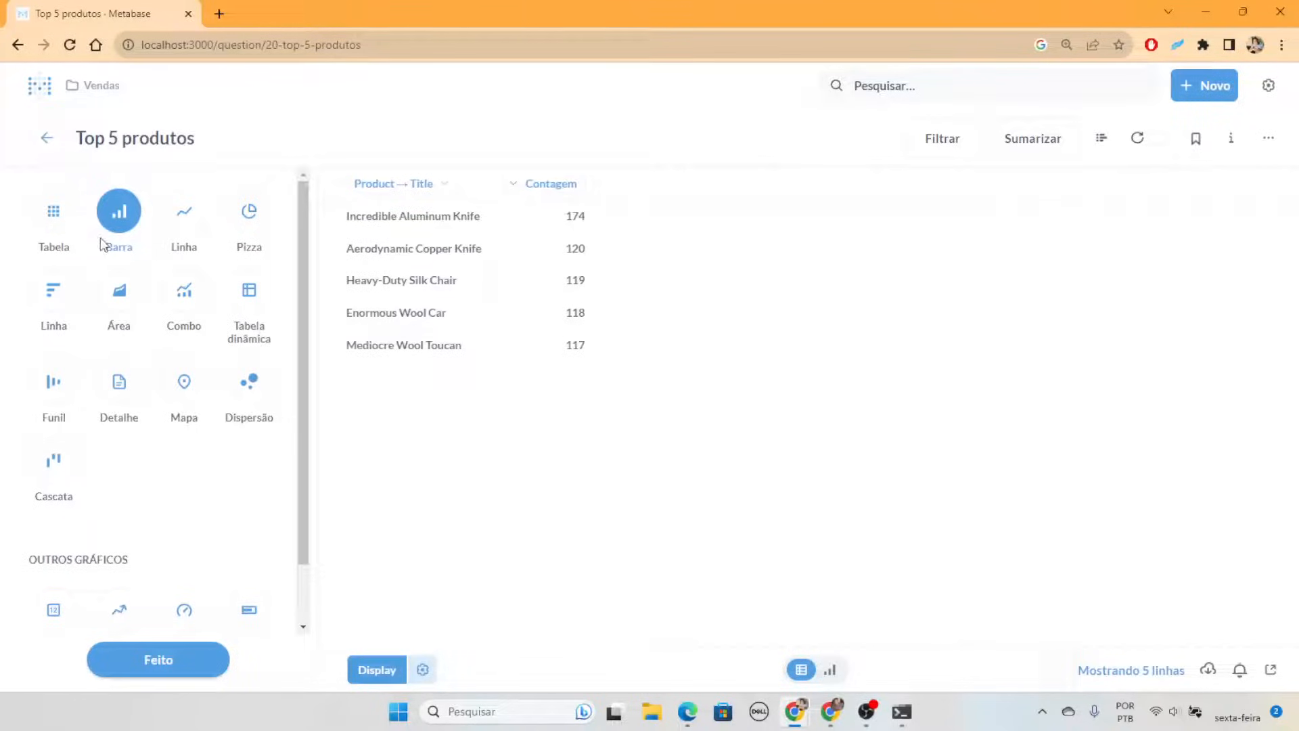
click(54, 216)
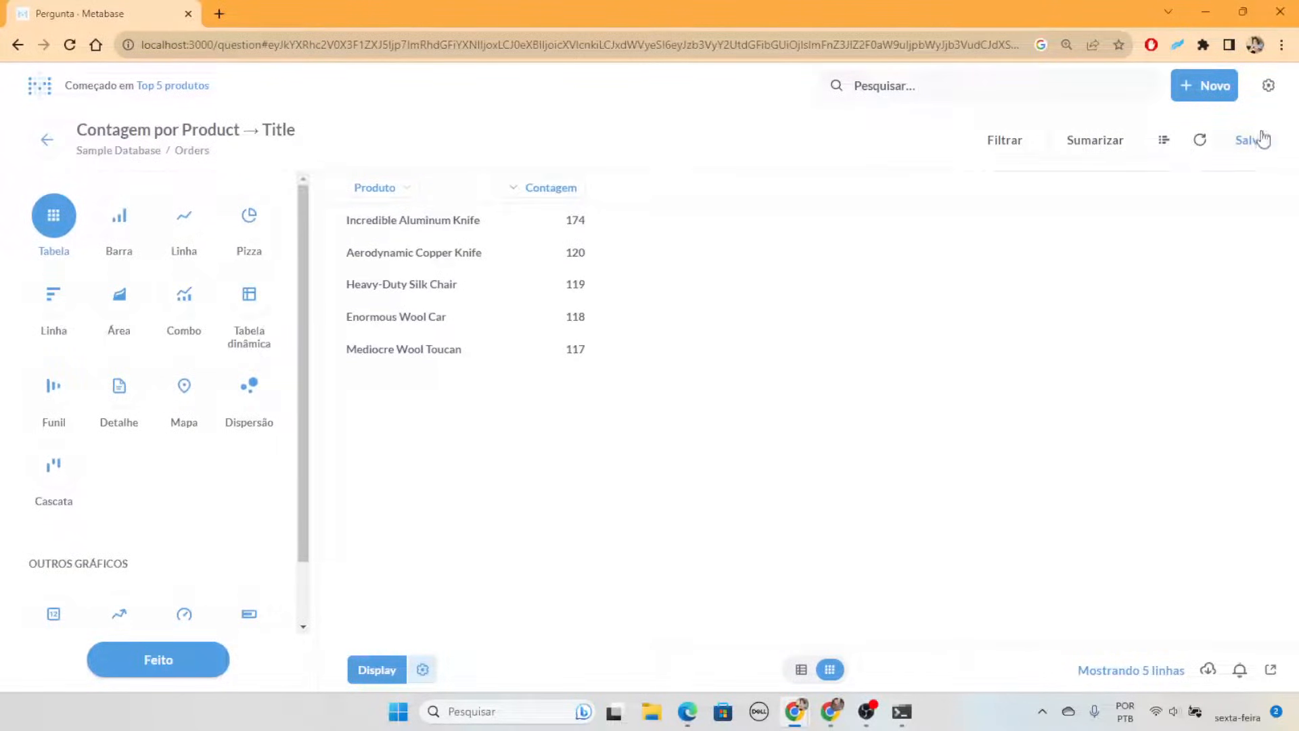
click(1262, 140)
click(846, 436)
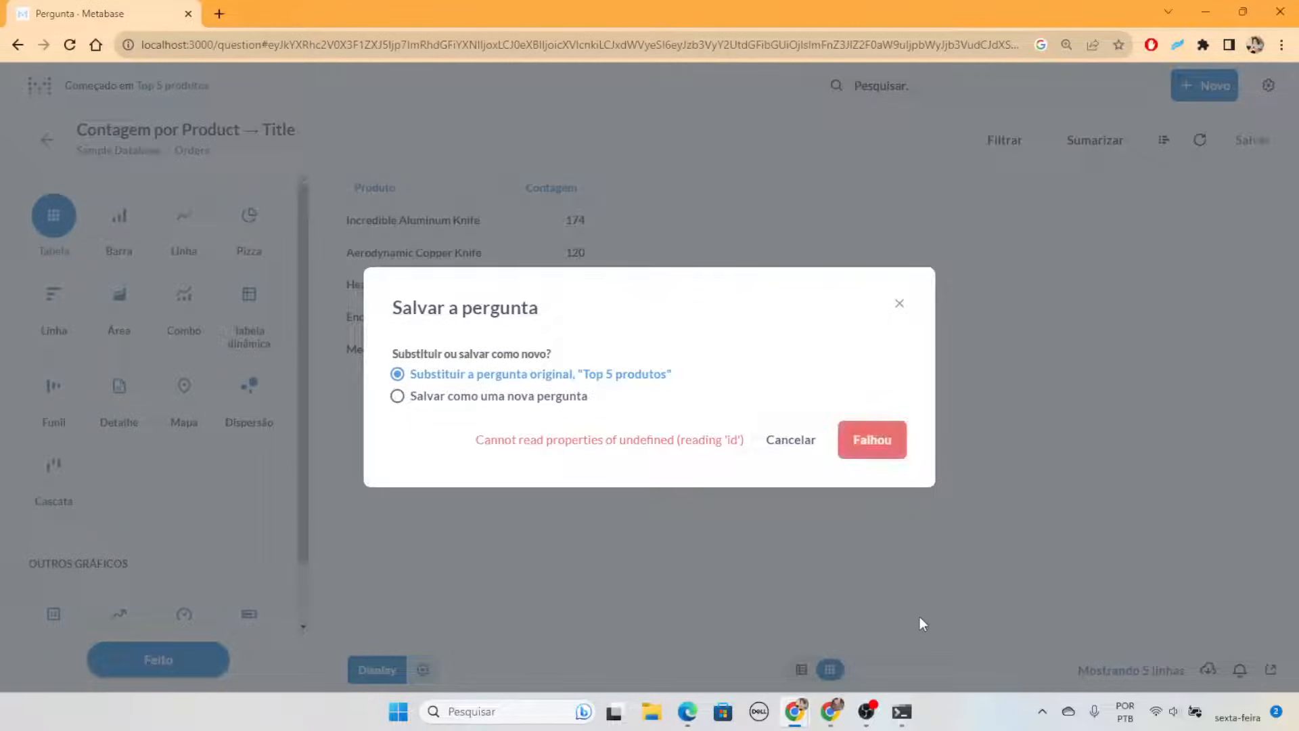
click(874, 449)
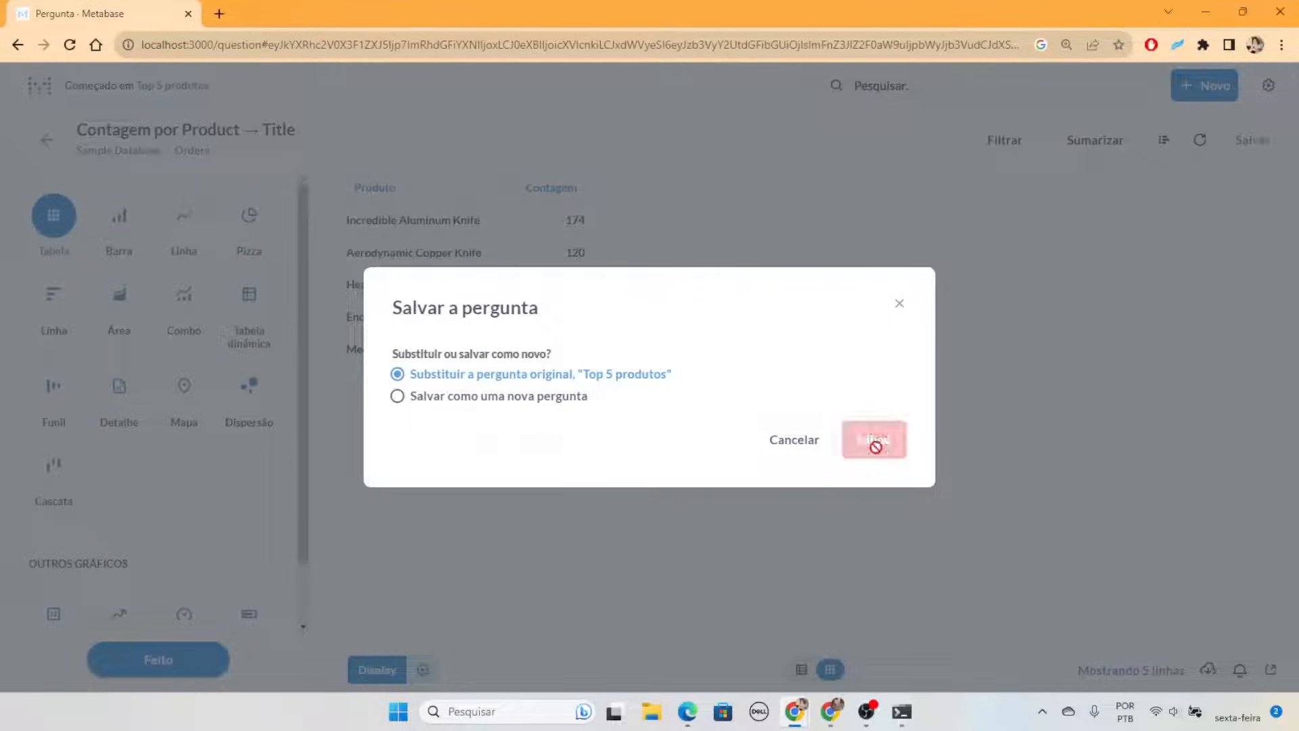
click(54, 203)
click(49, 140)
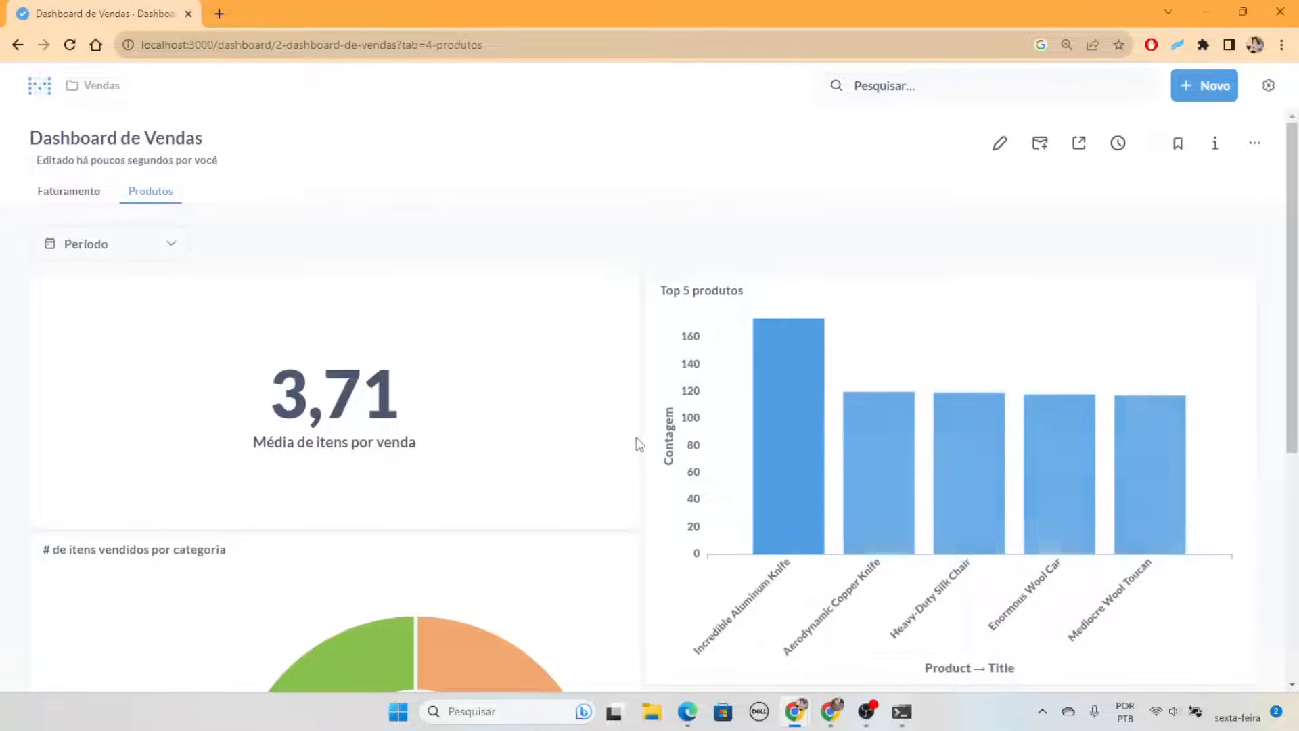
Open the Top 5 produtos question from the dashboard and switch its visualization to Tabela
scroll(778, 433, down, 5)
scroll(846, 366, up, 5)
click(717, 291)
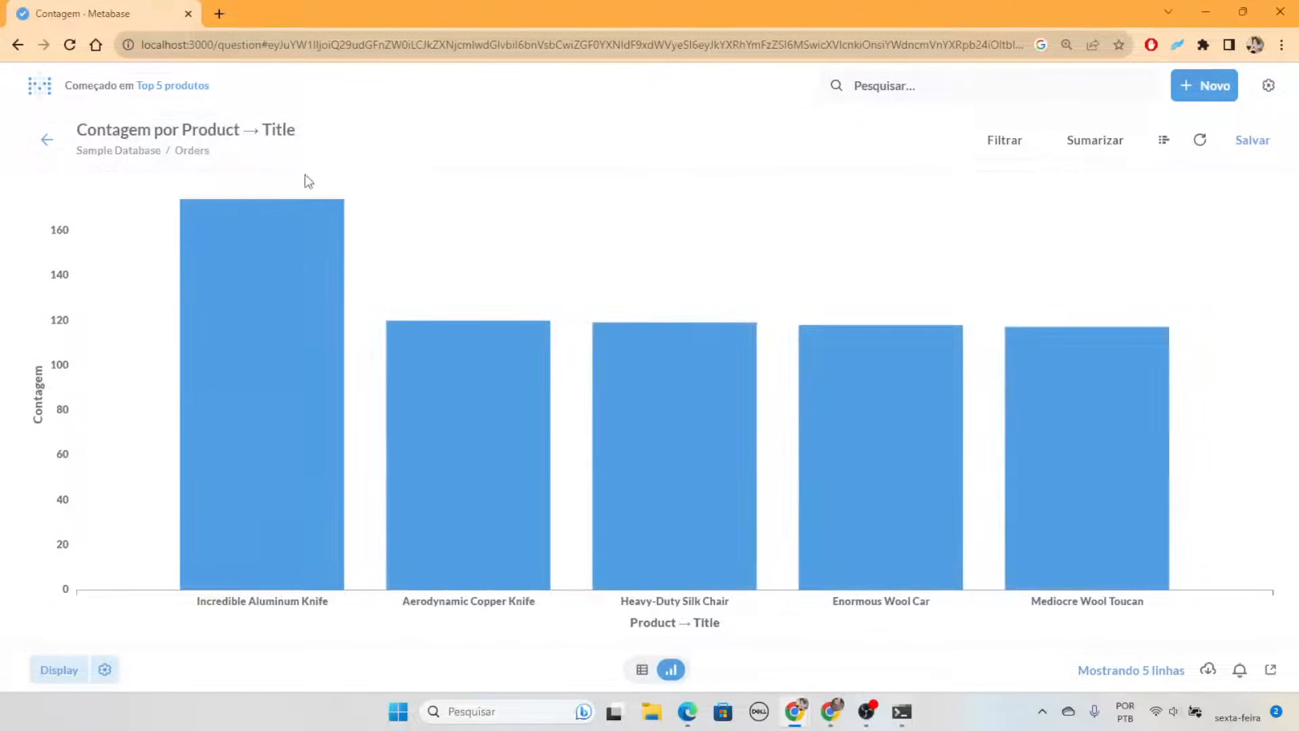
click(58, 670)
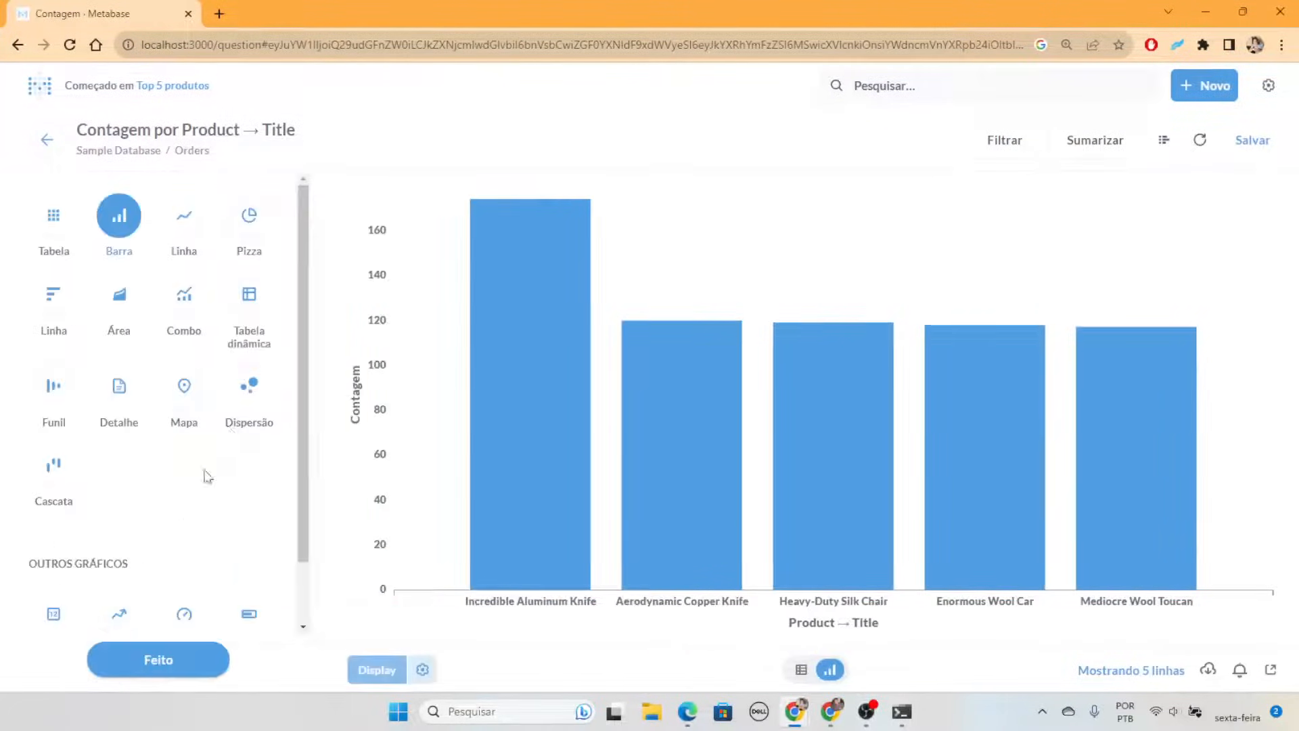
click(67, 223)
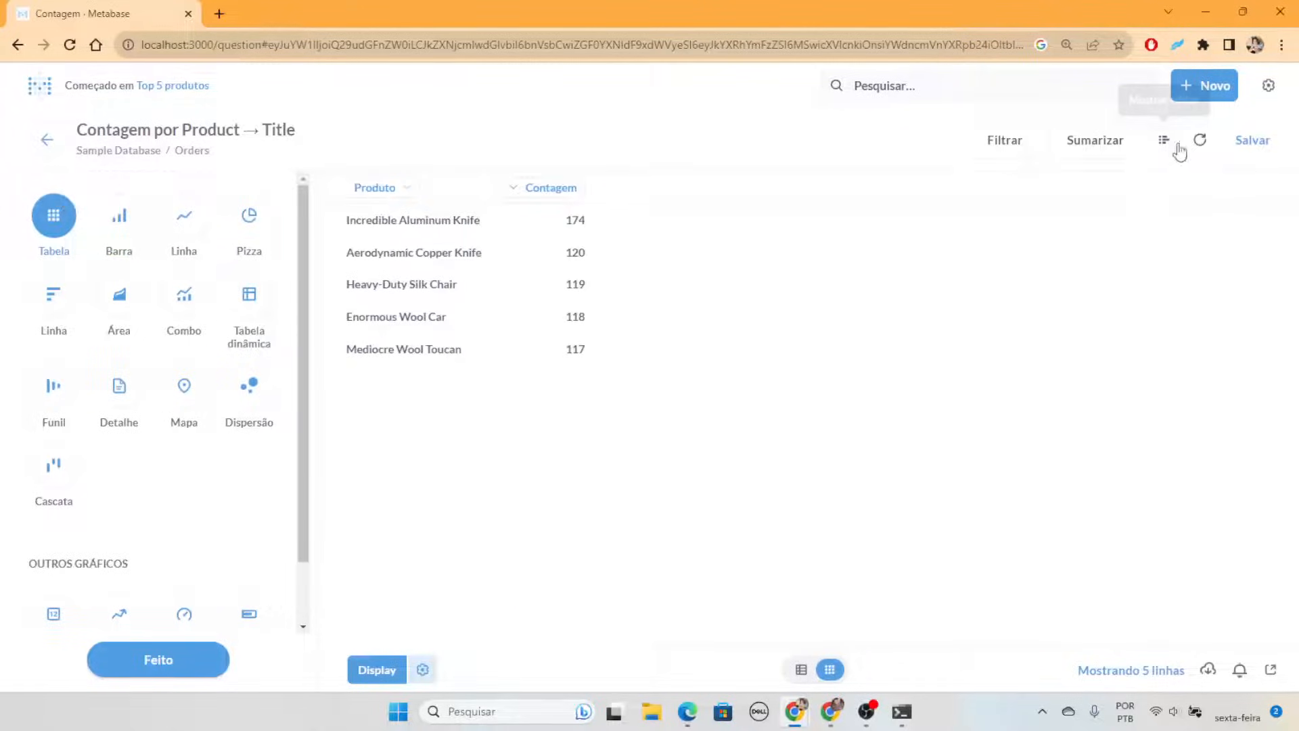
Save the table version over the original Top 5 produtos question, close the save dialog and reload the question page
click(1253, 140)
click(878, 447)
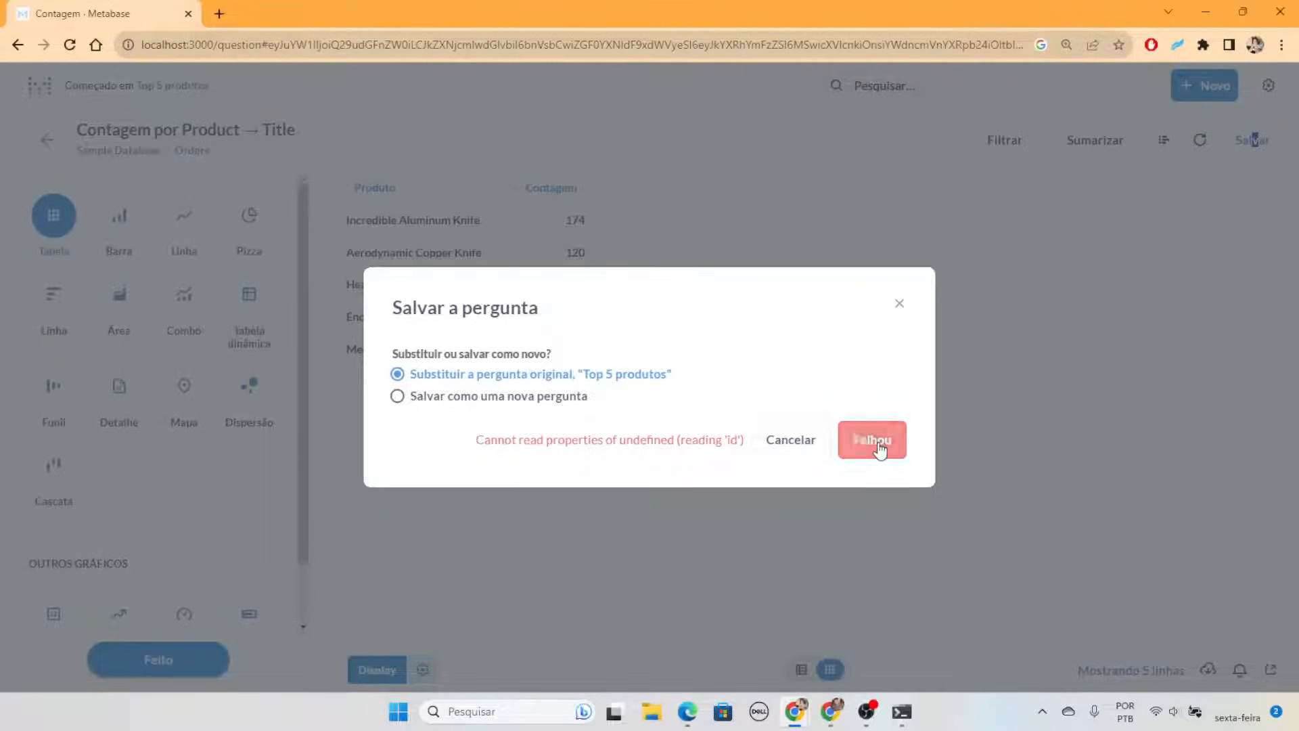
click(896, 305)
click(380, 34)
key(Return)
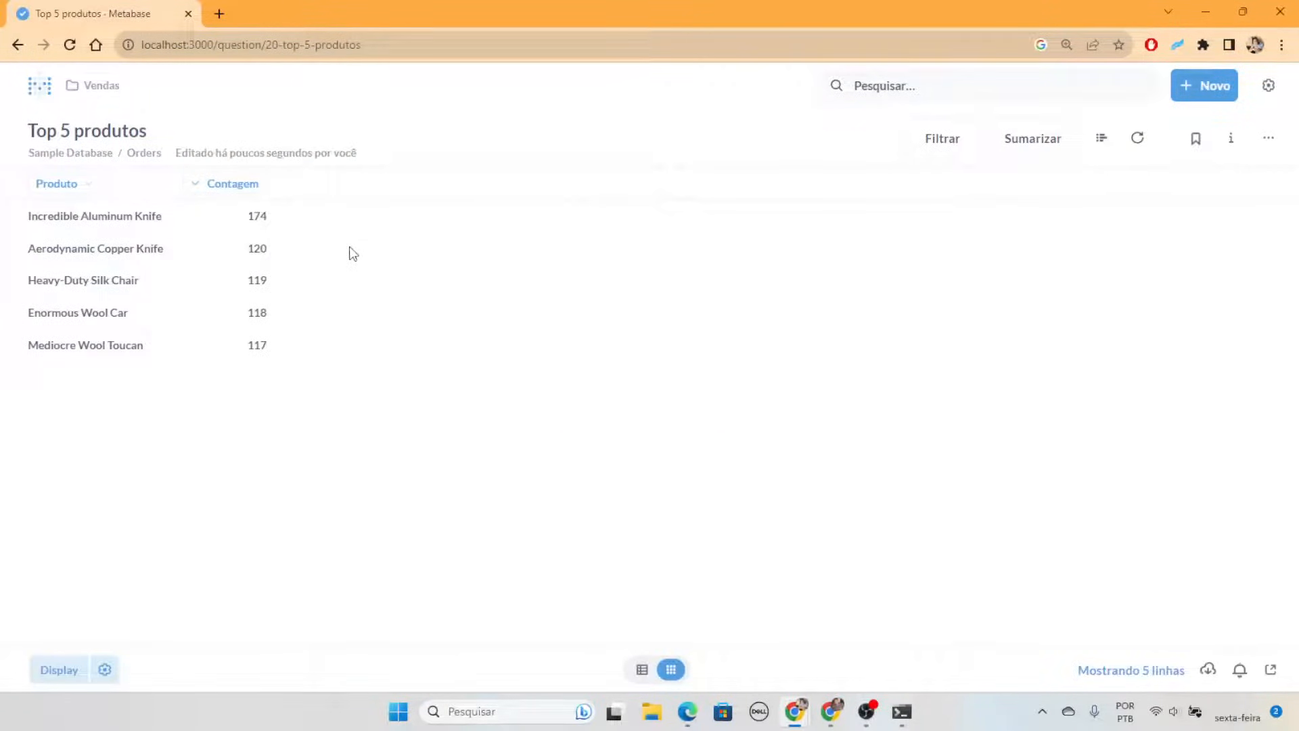
Return to Dashboard de Vendas through the Vendas collection and collapse the navigation sidebar
click(94, 93)
scroll(542, 319, down, 3)
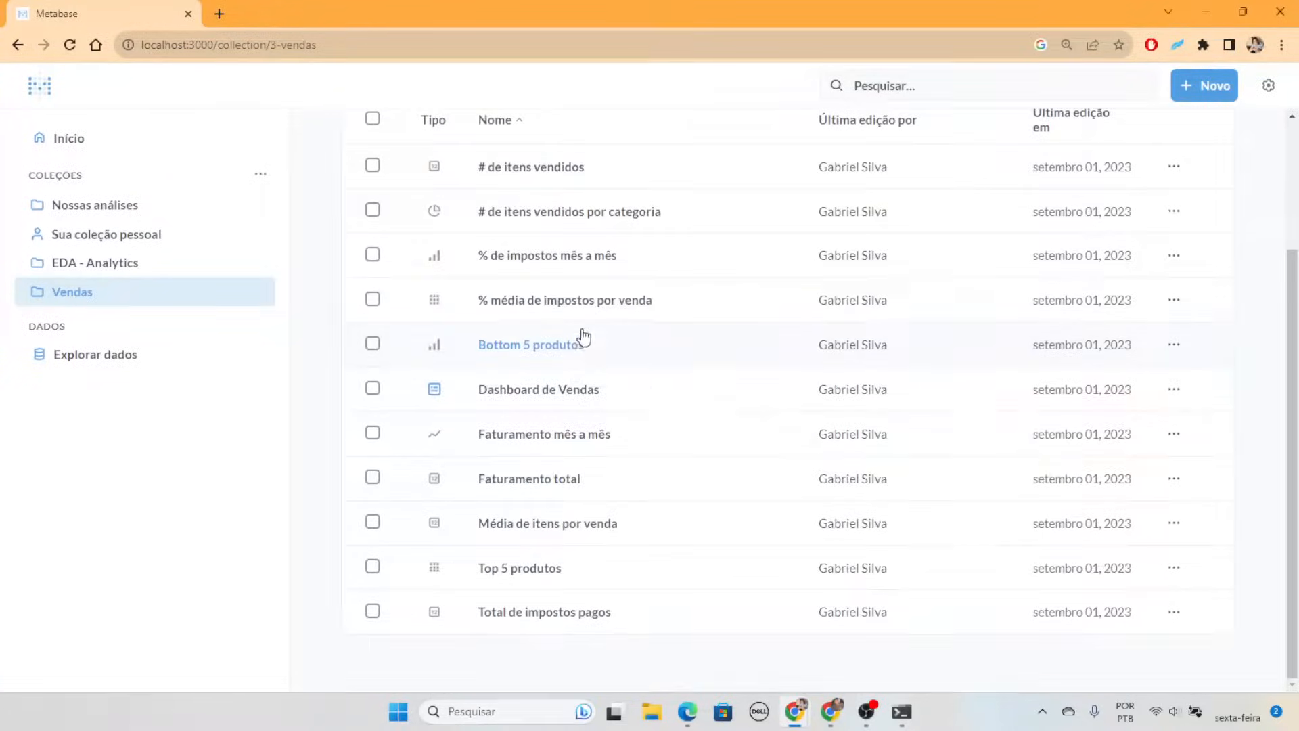
click(546, 397)
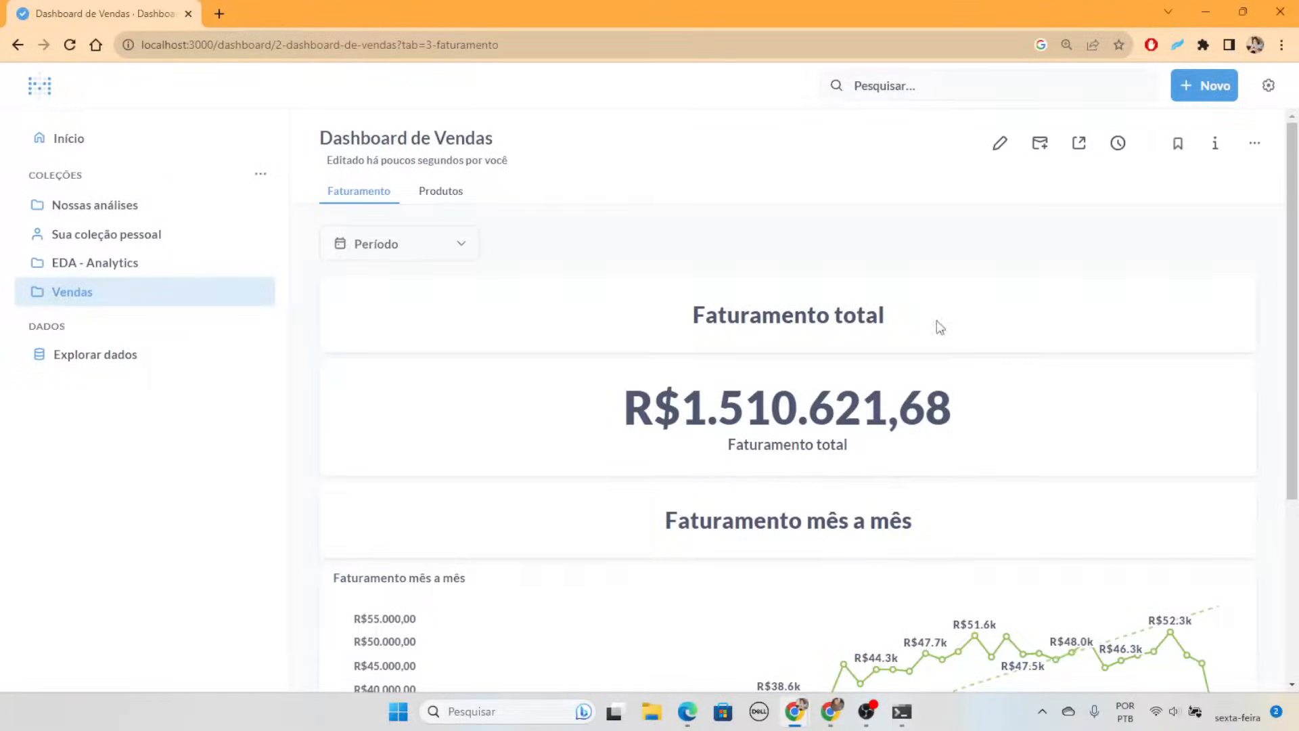
click(39, 85)
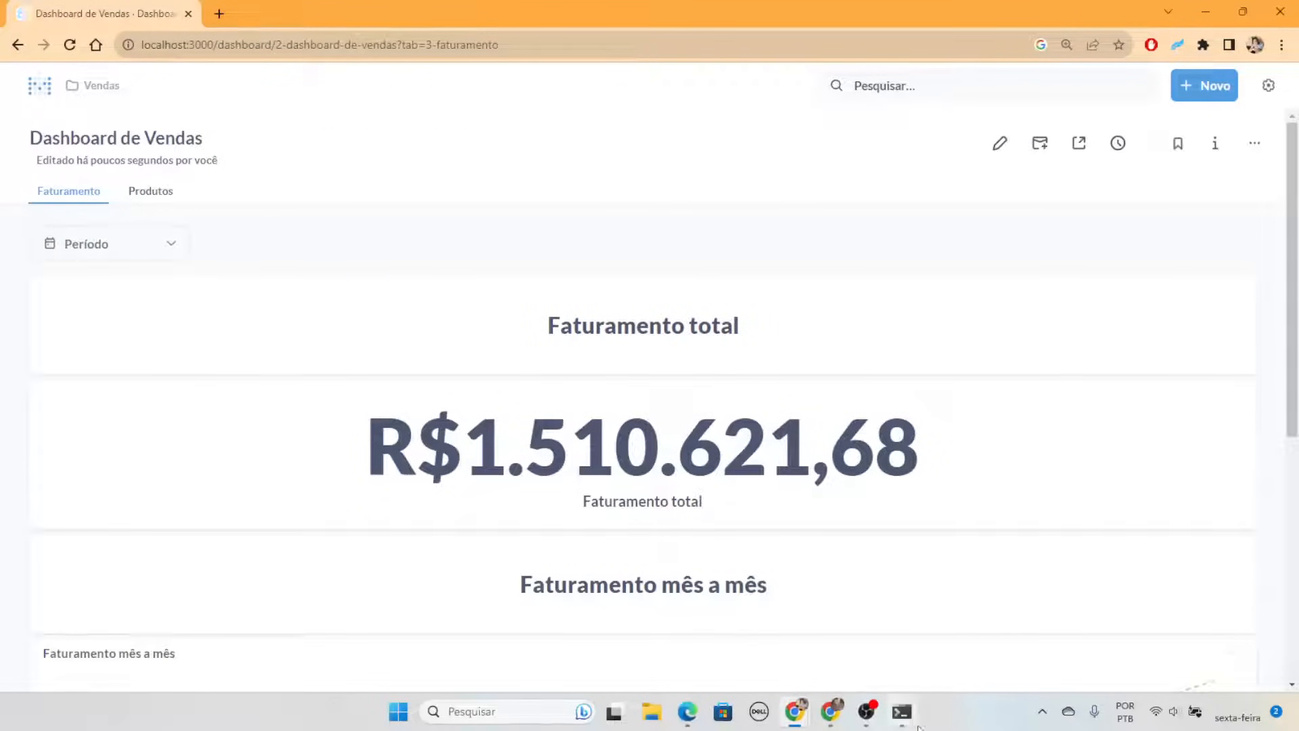
Check the server log in the Command Prompt window, then return to the dashboard and open its Produtos tab
click(904, 712)
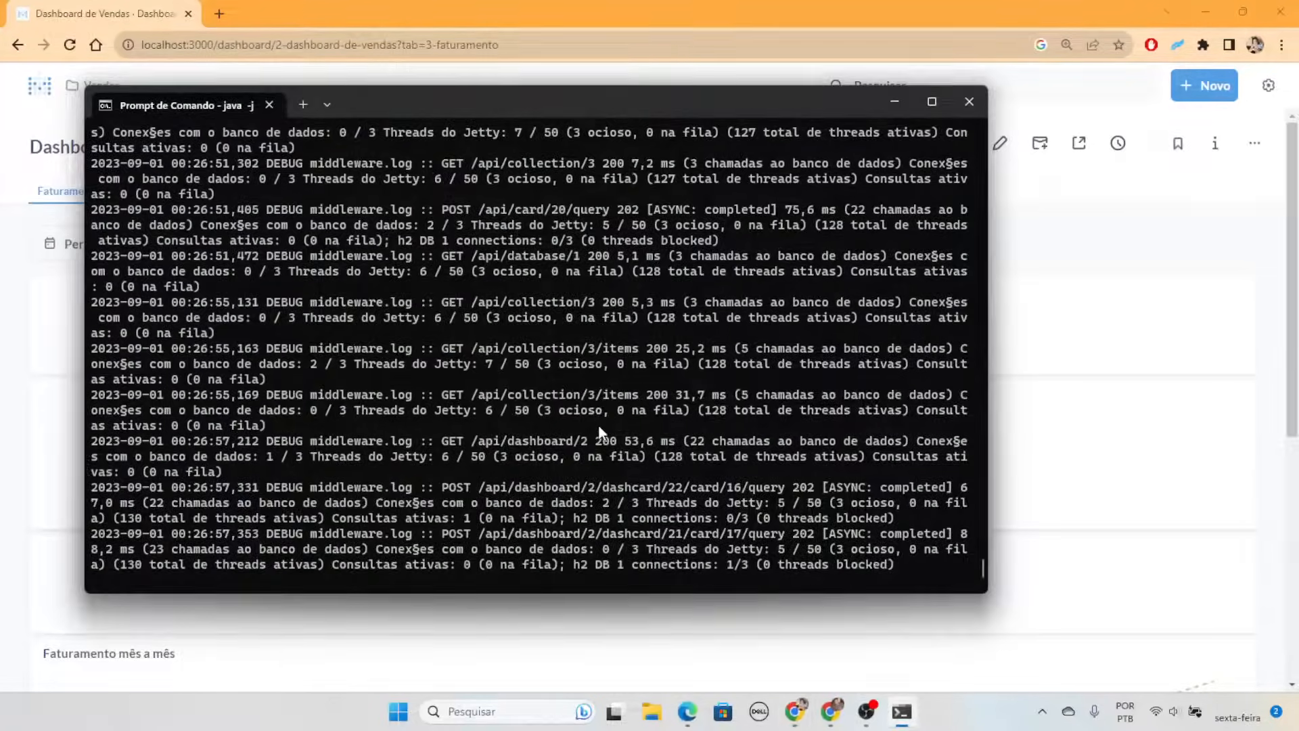
click(895, 103)
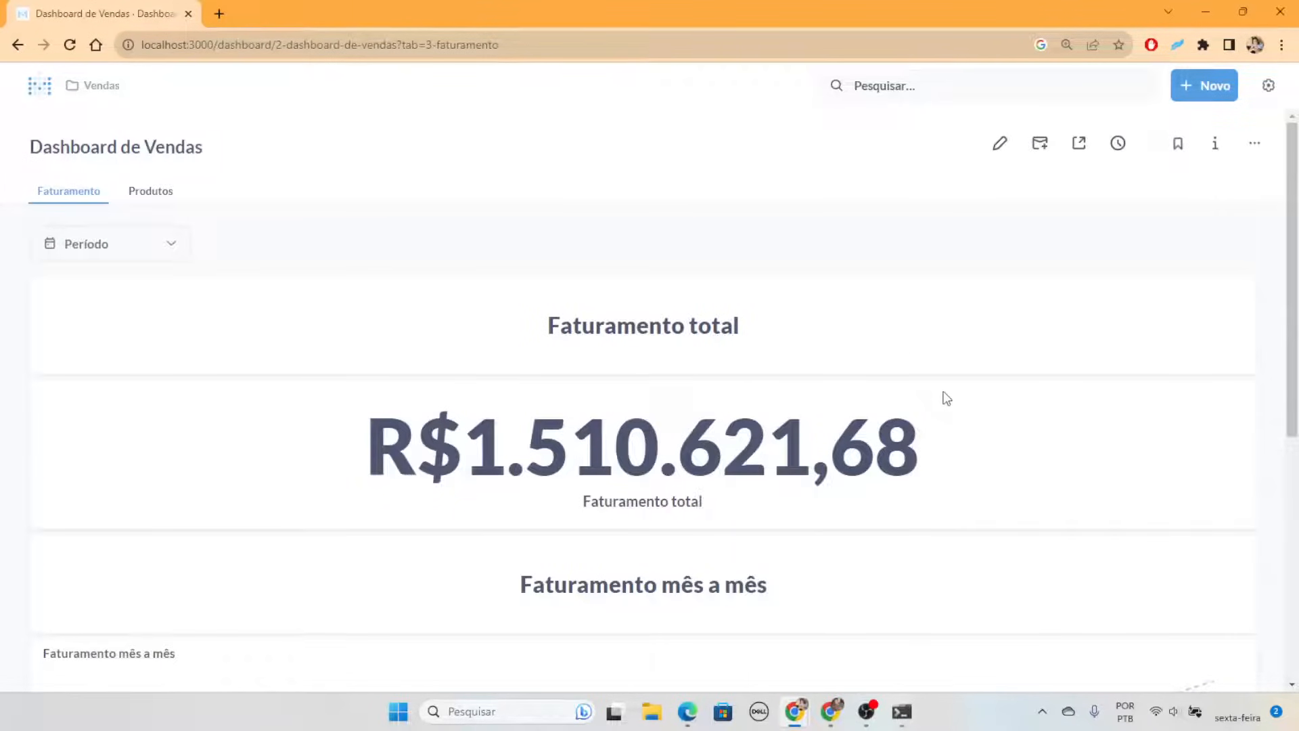
scroll(947, 399, down, 5)
scroll(954, 400, up, 5)
click(152, 191)
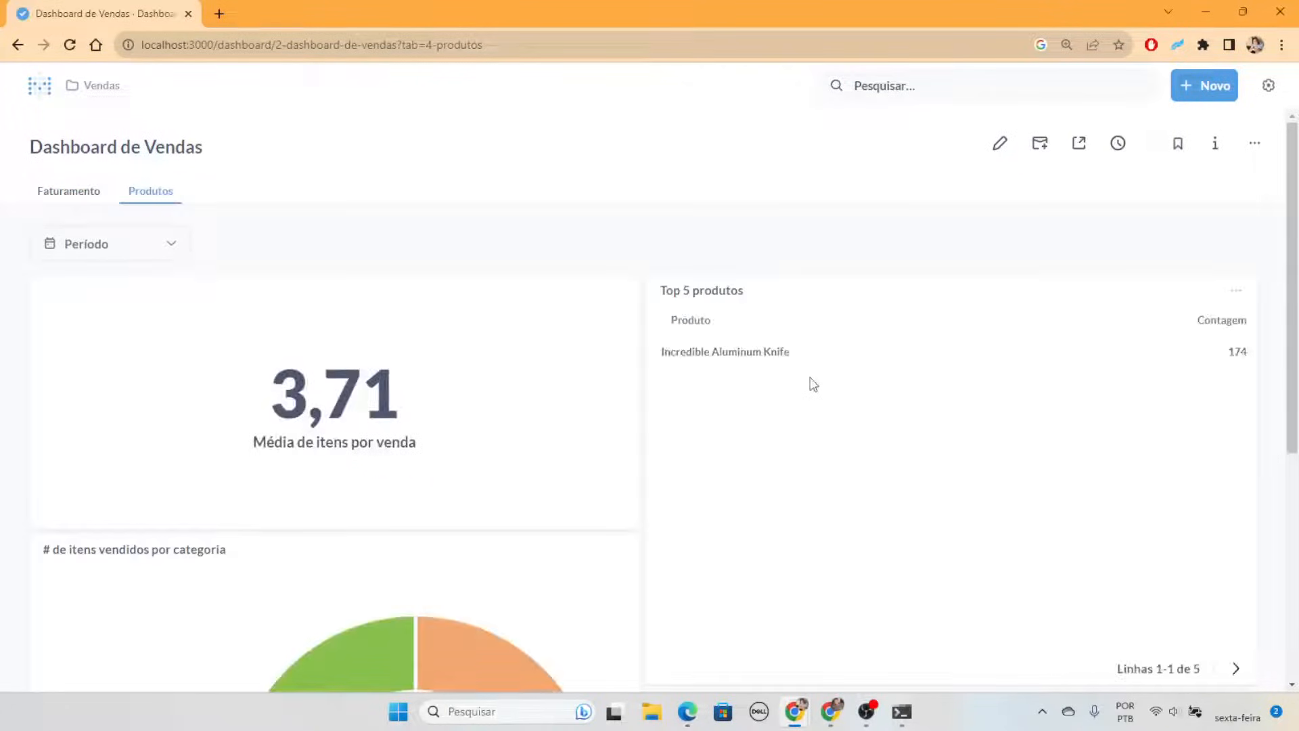
Examine the layout of the Top 5 produtos table, the Bottom 5 produtos chart and the category chart
scroll(813, 385, down, 5)
scroll(812, 383, up, 5)
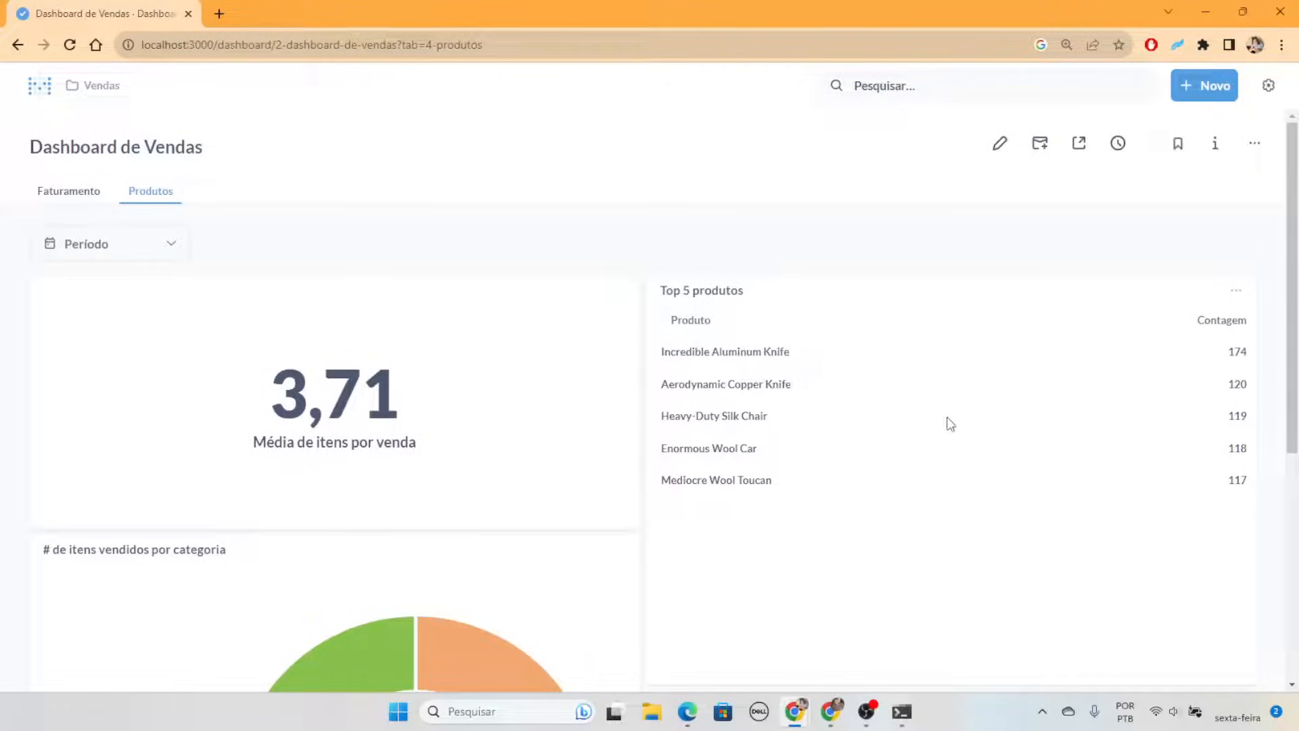
scroll(950, 424, down, 1)
scroll(1123, 392, up, 1)
scroll(1036, 377, down, 3)
scroll(1065, 399, up, 1)
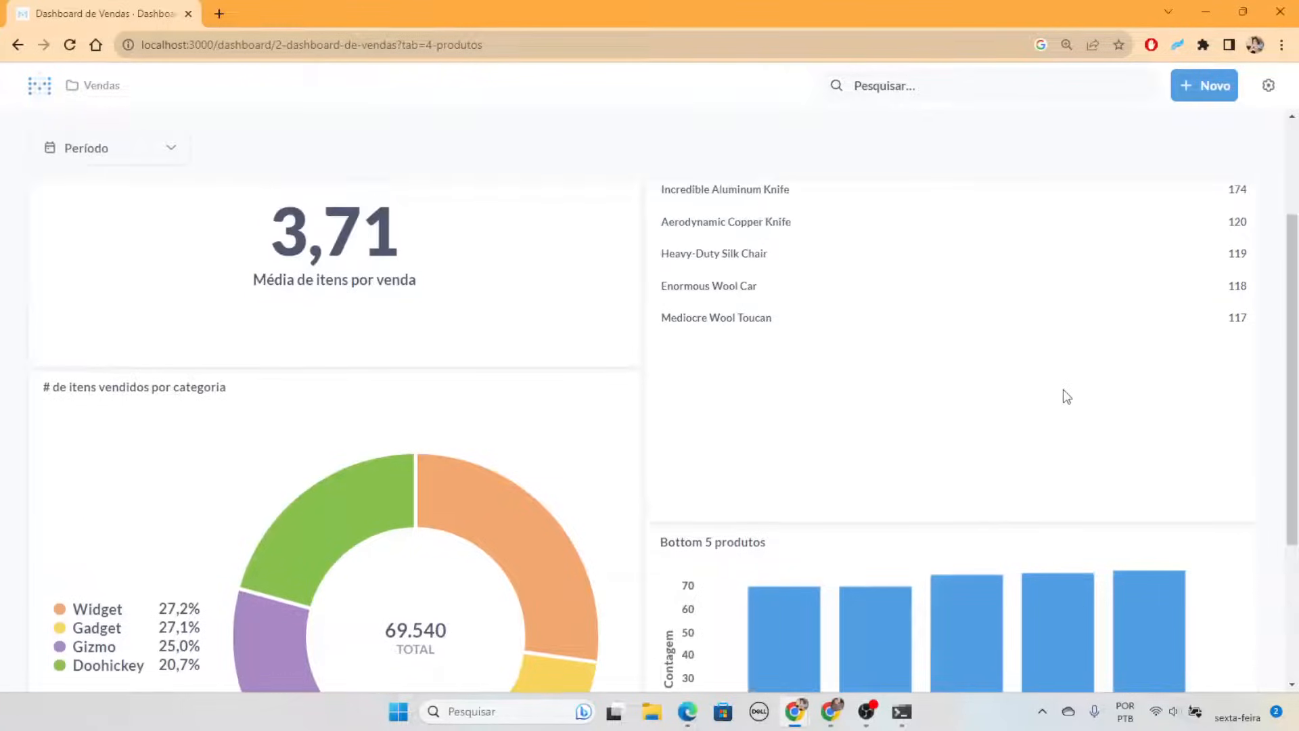
scroll(995, 391, up, 1)
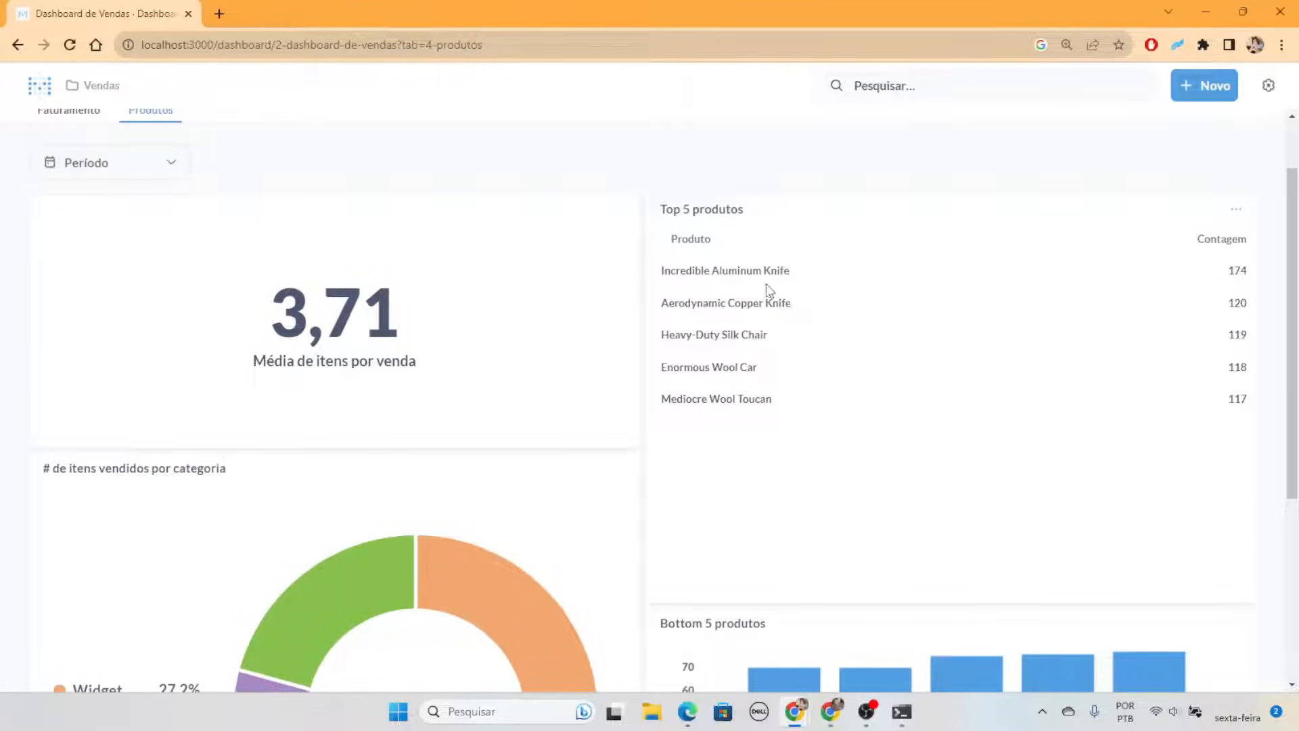
scroll(757, 424, down, 4)
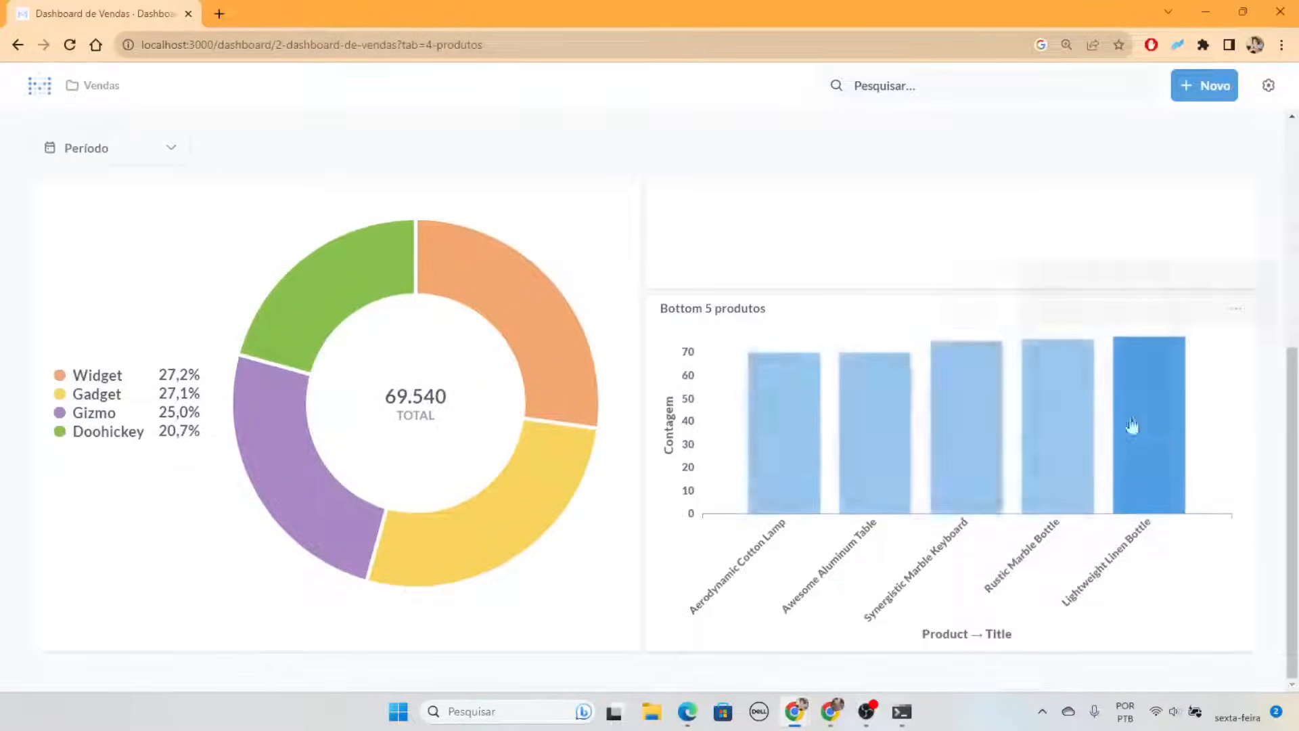
scroll(1216, 487, up, 4)
scroll(1221, 510, down, 4)
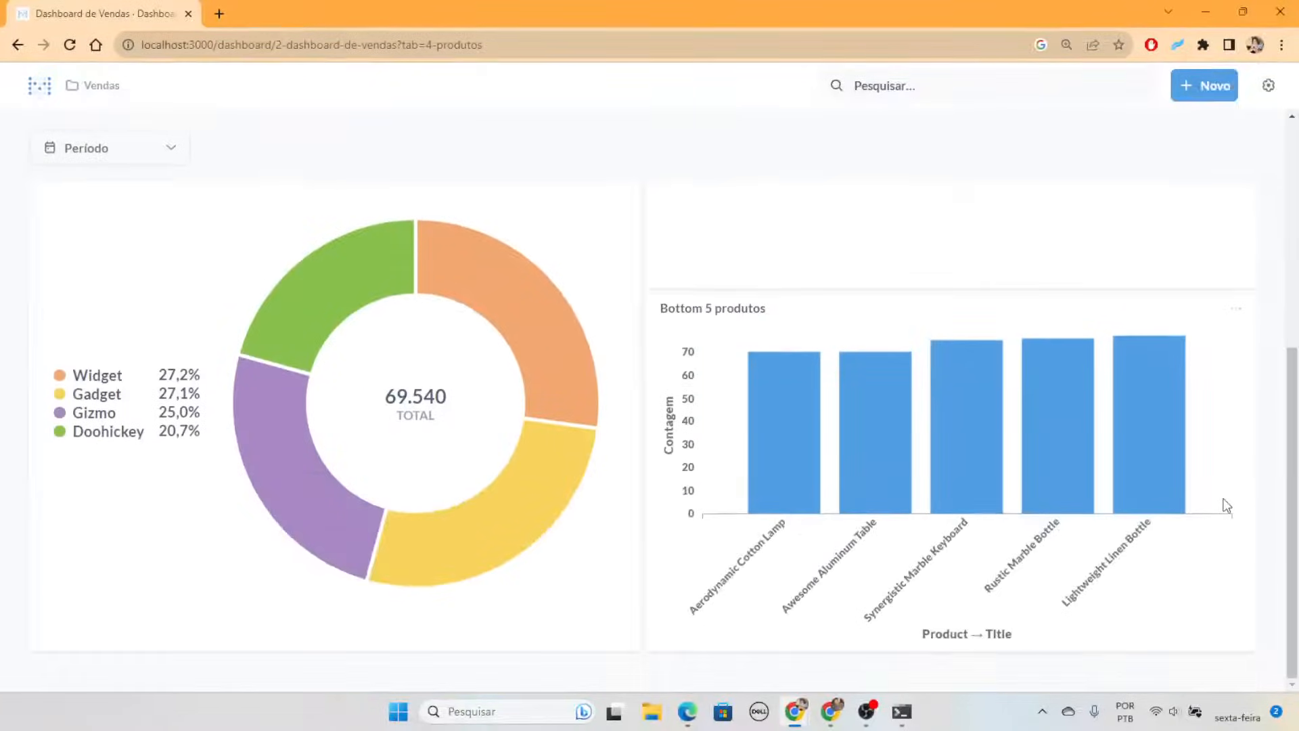
scroll(1223, 499, up, 4)
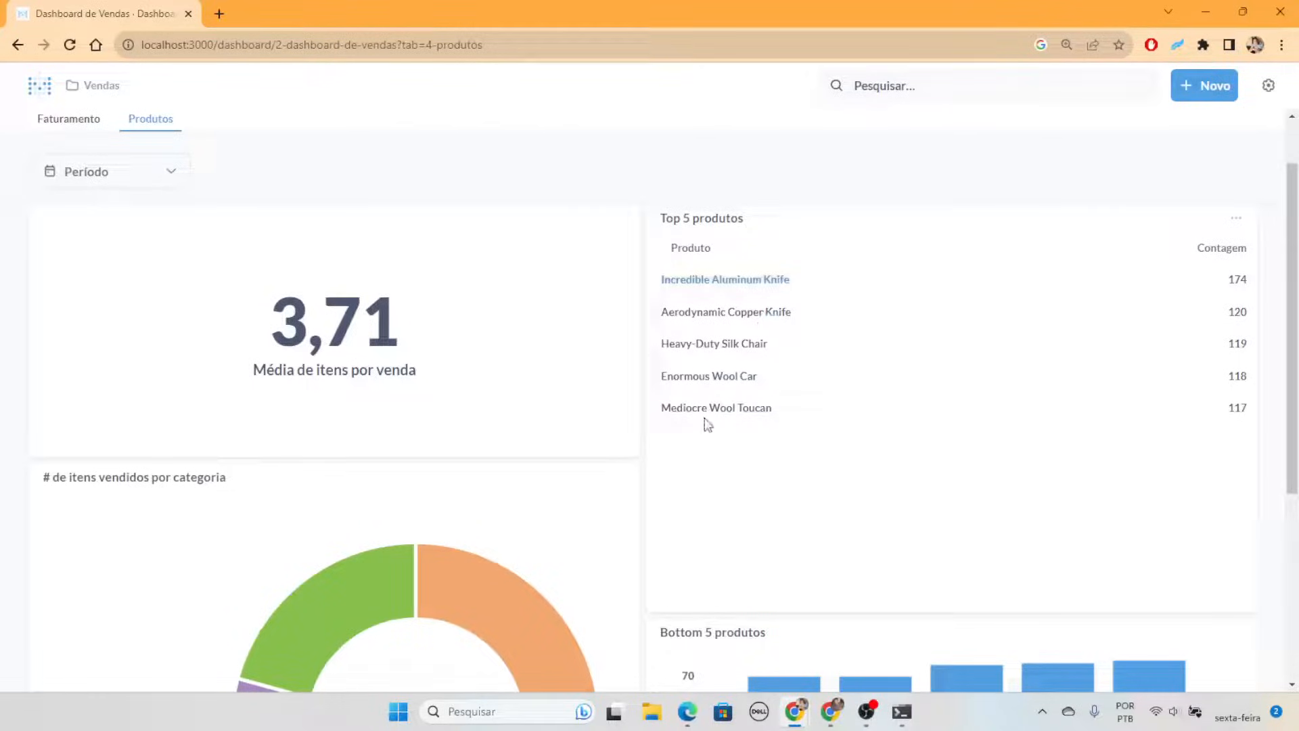
scroll(830, 399, down, 5)
scroll(934, 413, up, 6)
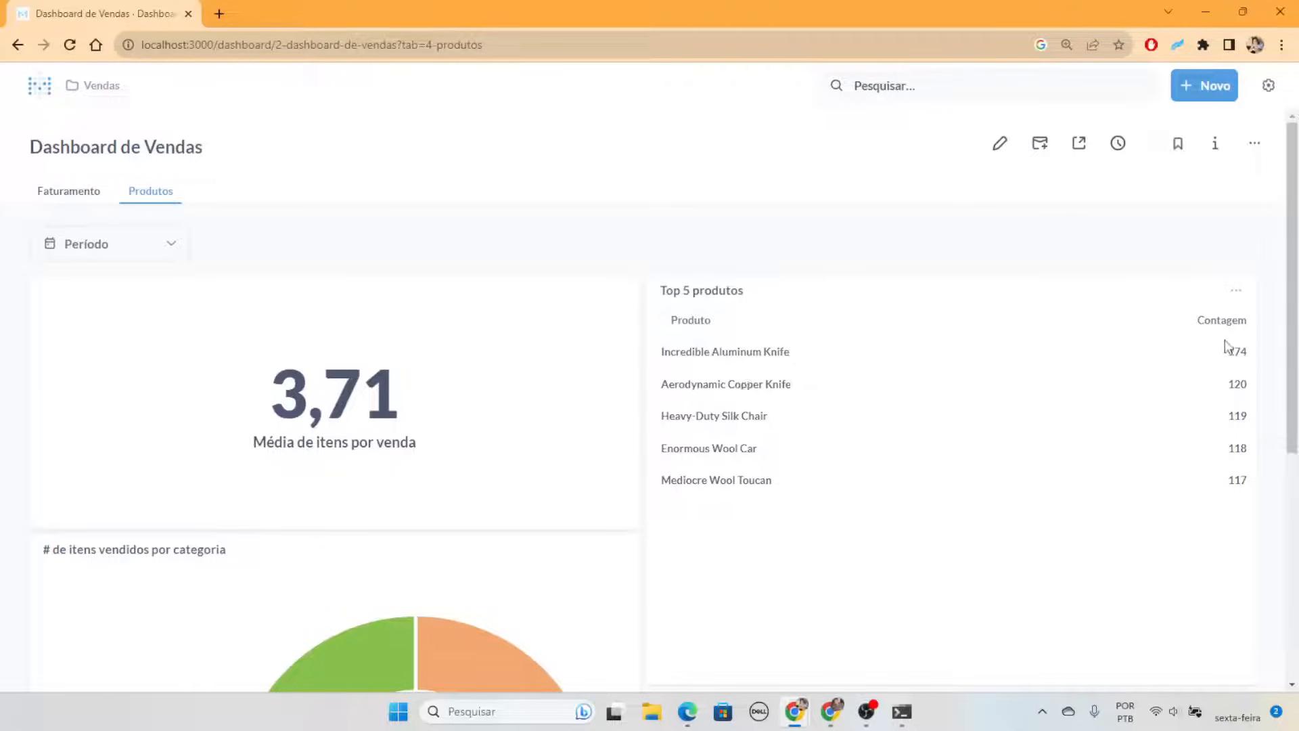
Edit the dashboard and shrink Top 5 produtos to about half its width and the height of the Média de itens por venda card
click(1000, 143)
scroll(1196, 465, down, 2)
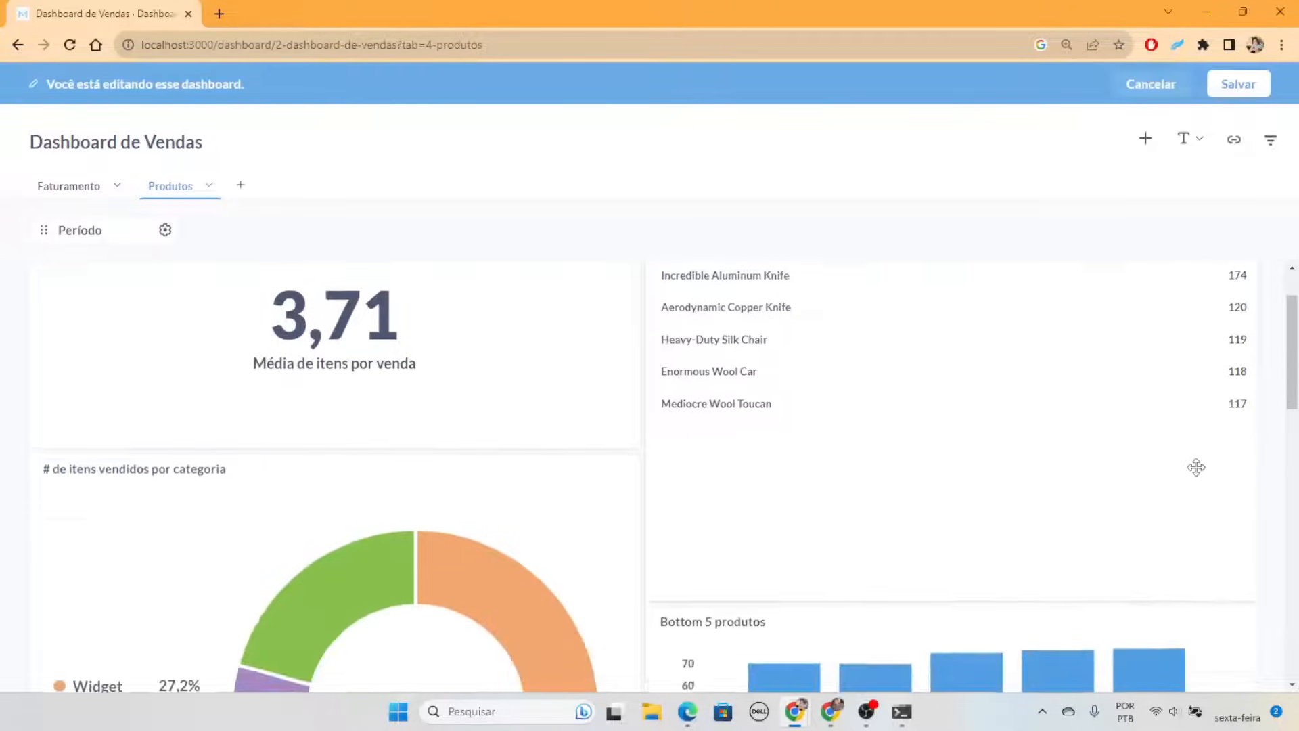
drag(1249, 581, 905, 431)
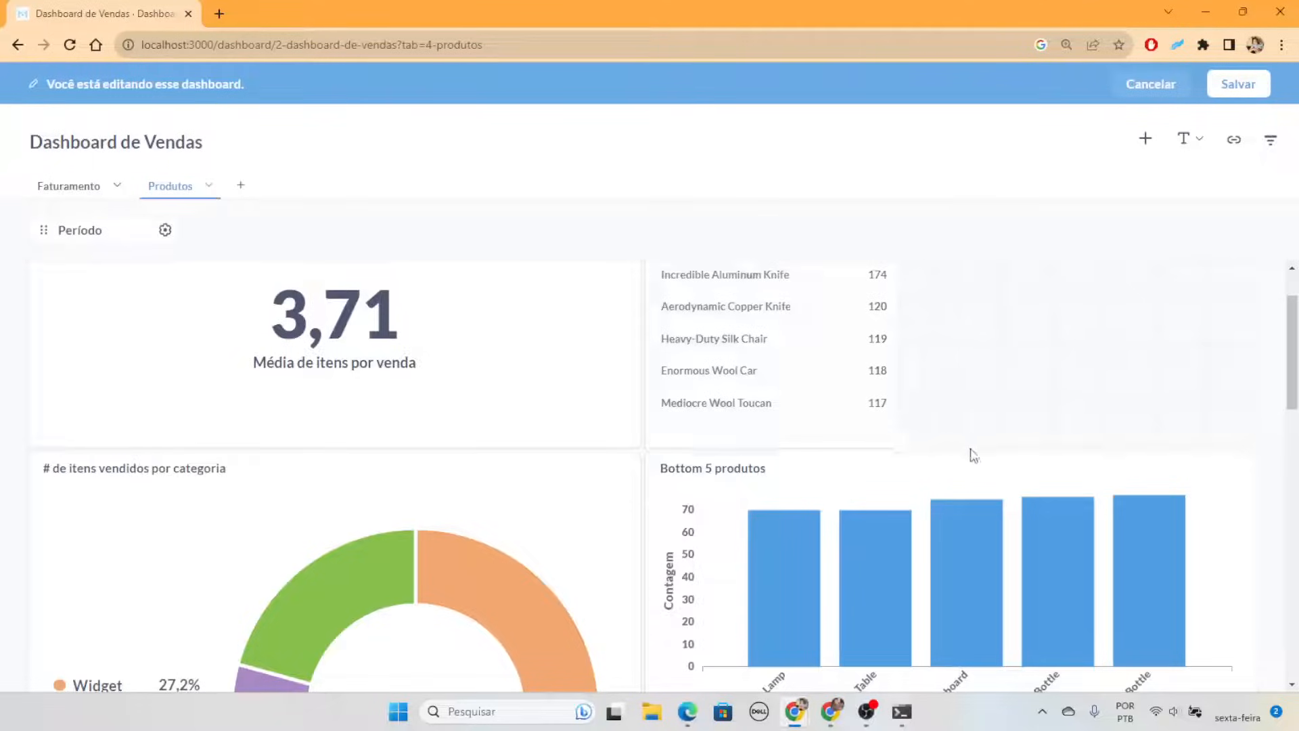
scroll(1013, 434, up, 1)
drag(894, 520, 962, 529)
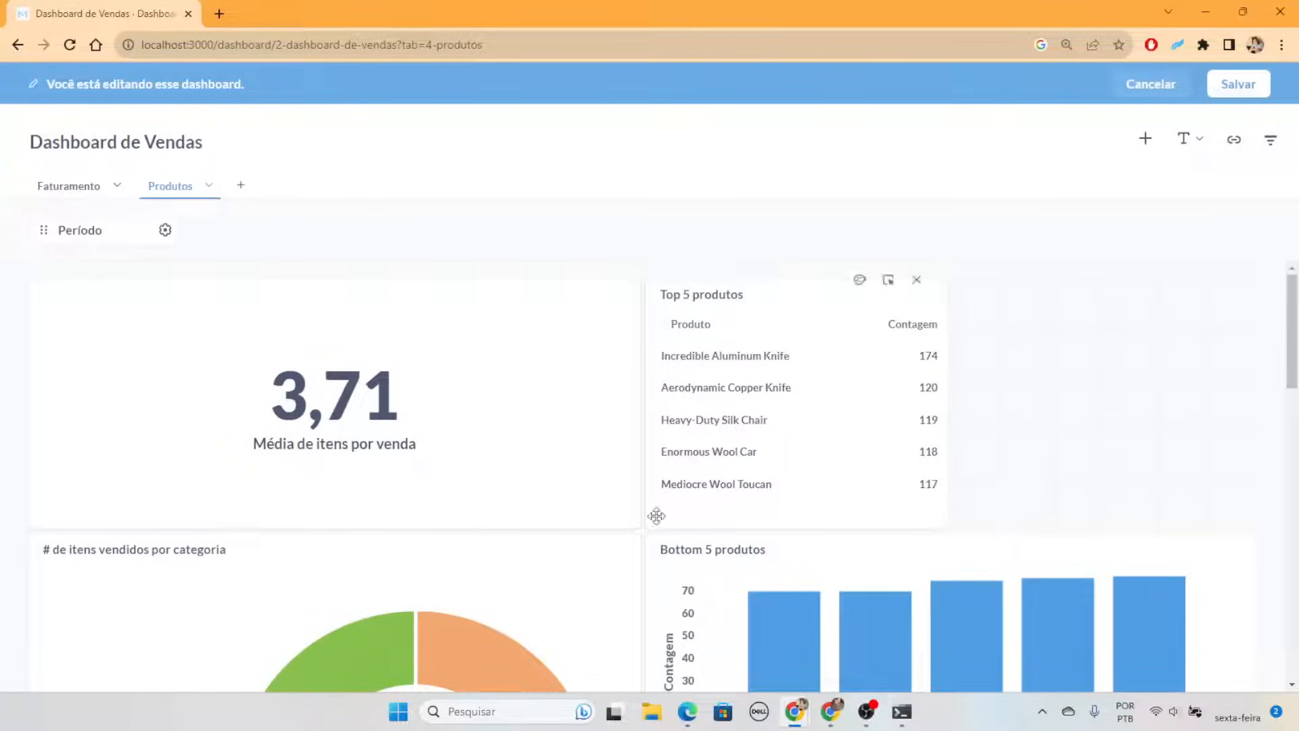
Narrow the category chart and Média de itens por venda card equally, move Top 5 produtos beside the latter, and save the dashboard
scroll(617, 518, down, 6)
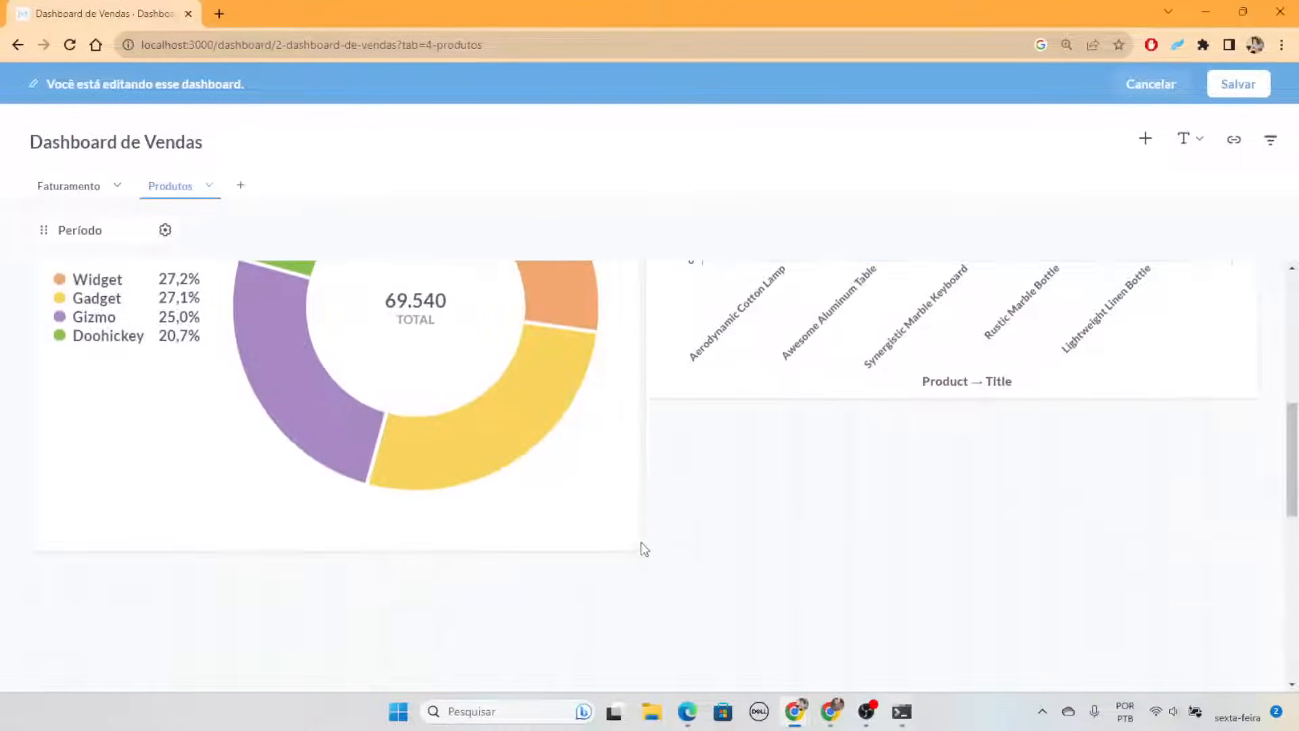
drag(631, 537, 601, 539)
scroll(861, 541, up, 6)
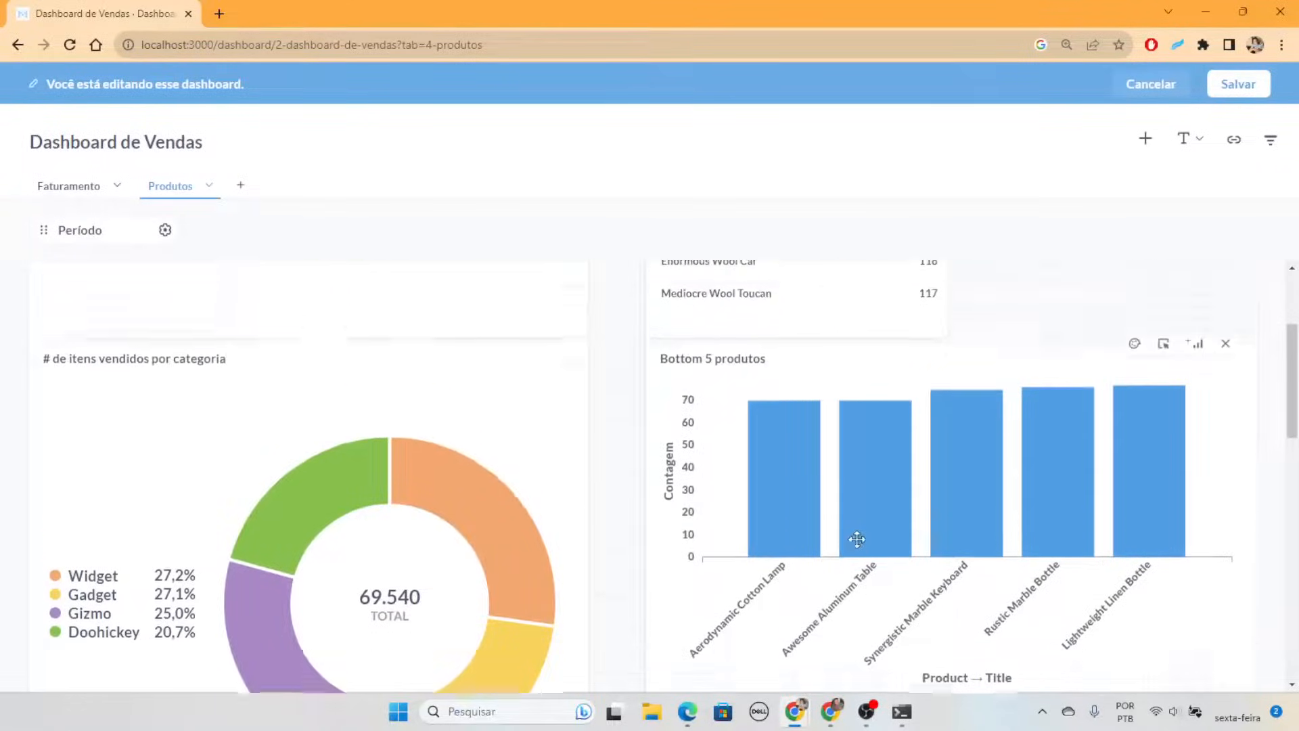
drag(862, 478, 839, 443)
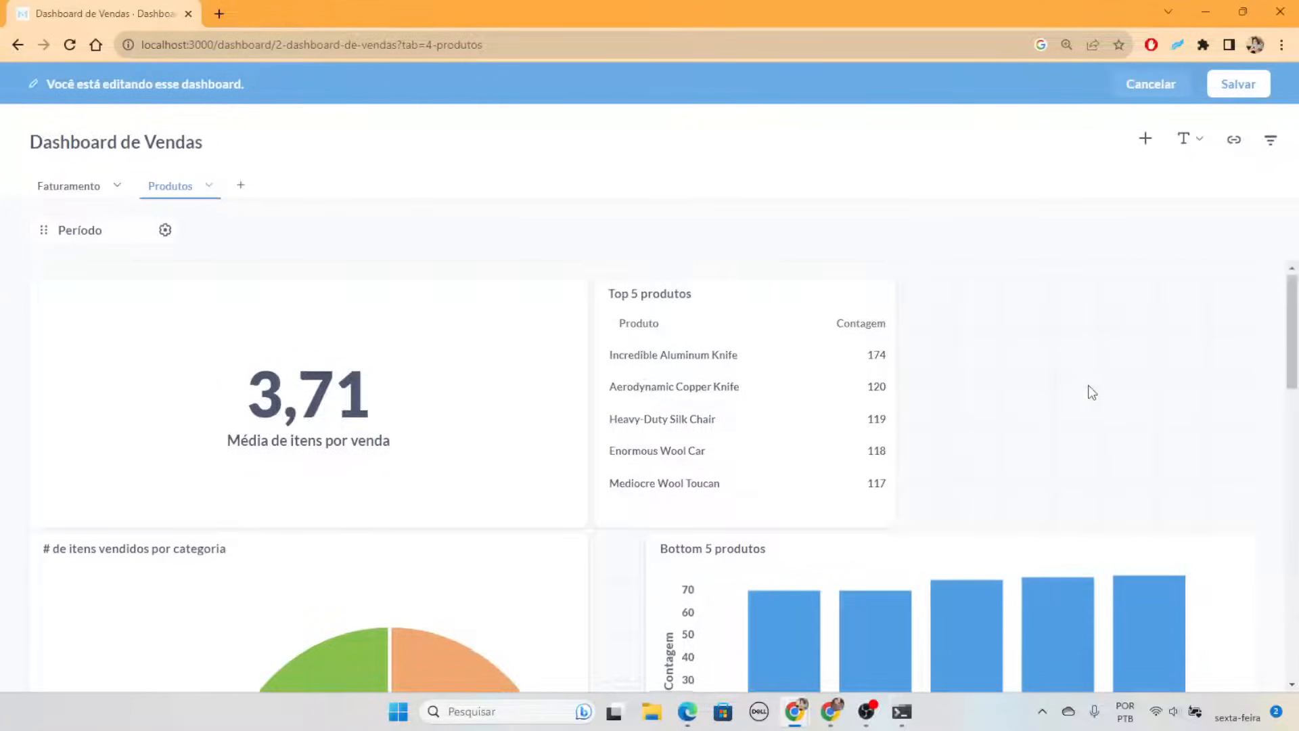
scroll(1056, 400, down, 3)
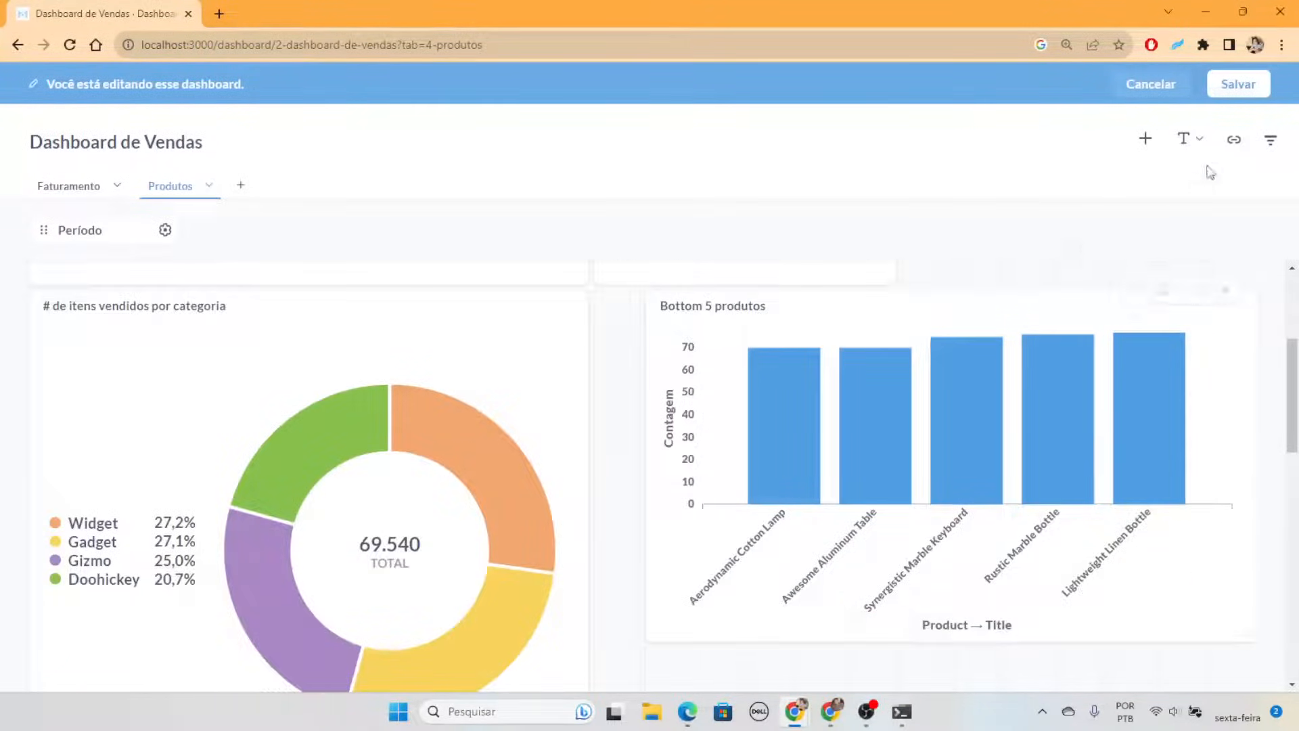
click(1239, 84)
Open the Bottom 5 produtos question from the dashboard and switch its visualization to Tabela
click(706, 550)
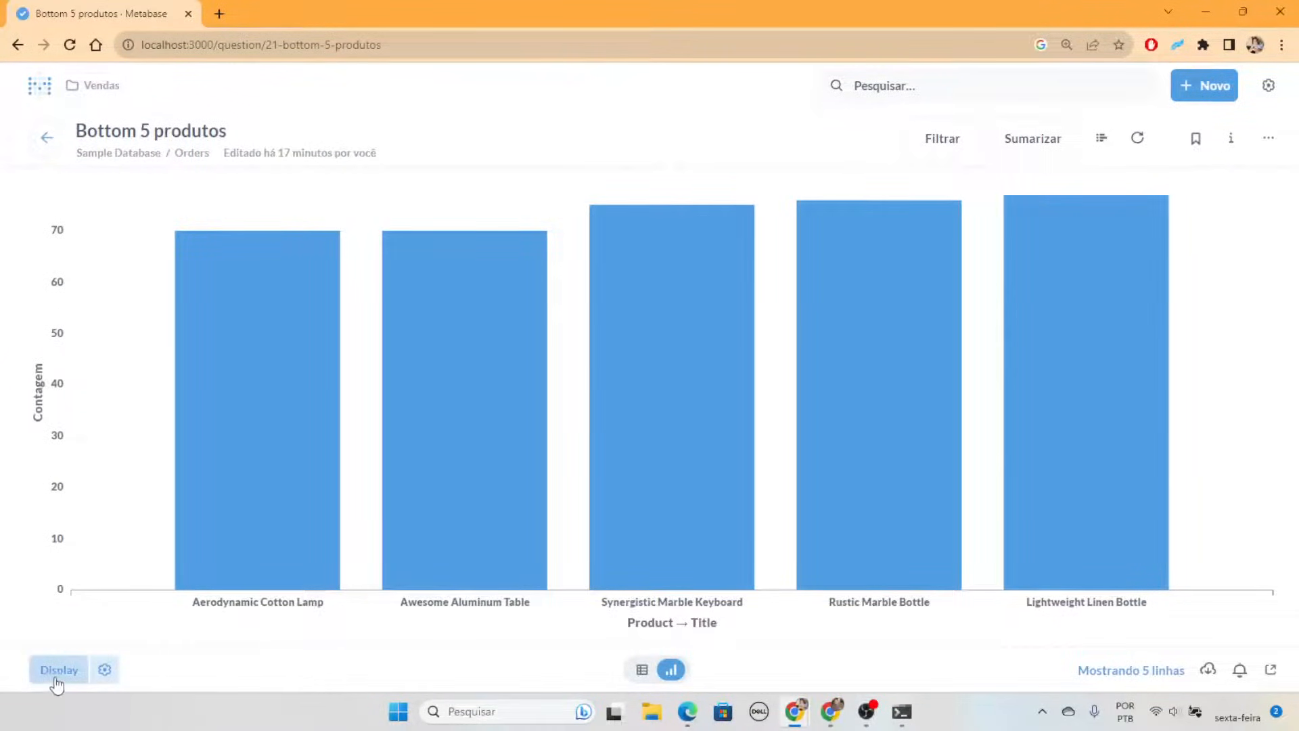
click(57, 684)
click(54, 211)
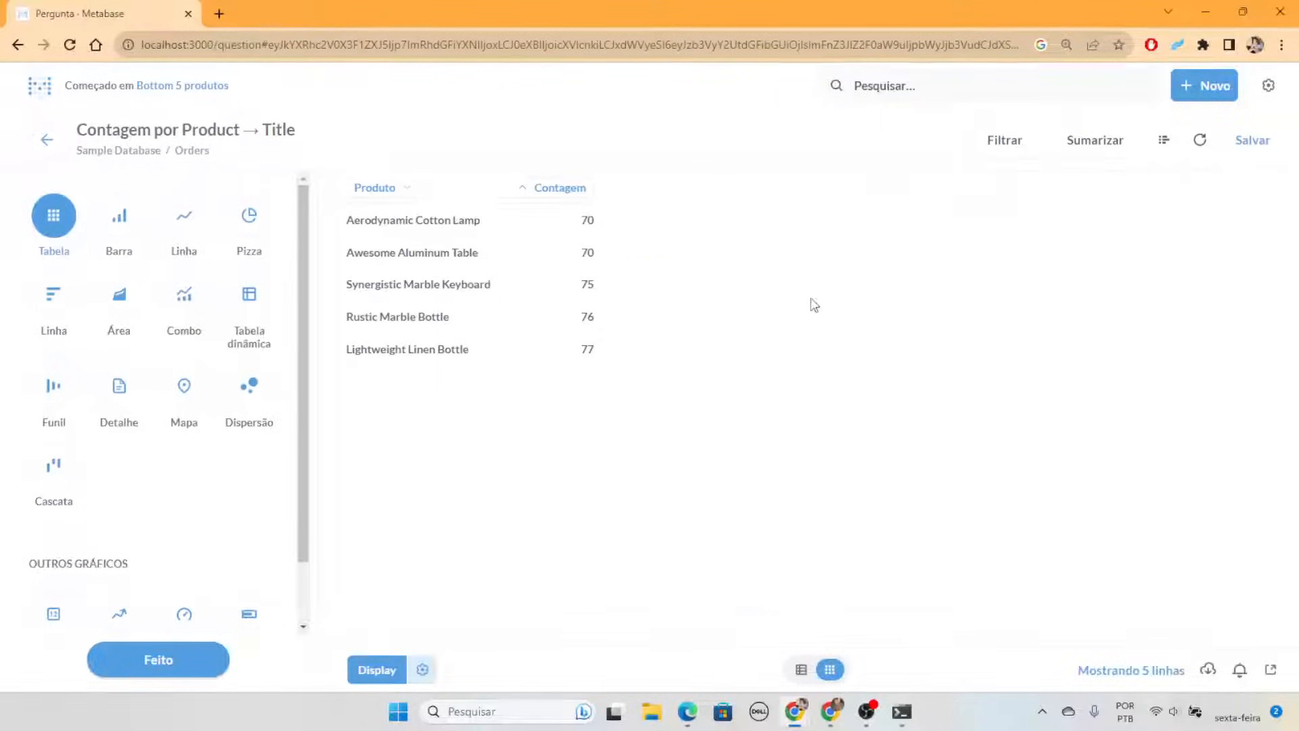
Save the table version over the original Bottom 5 produtos question and reload the page
click(1252, 140)
click(867, 441)
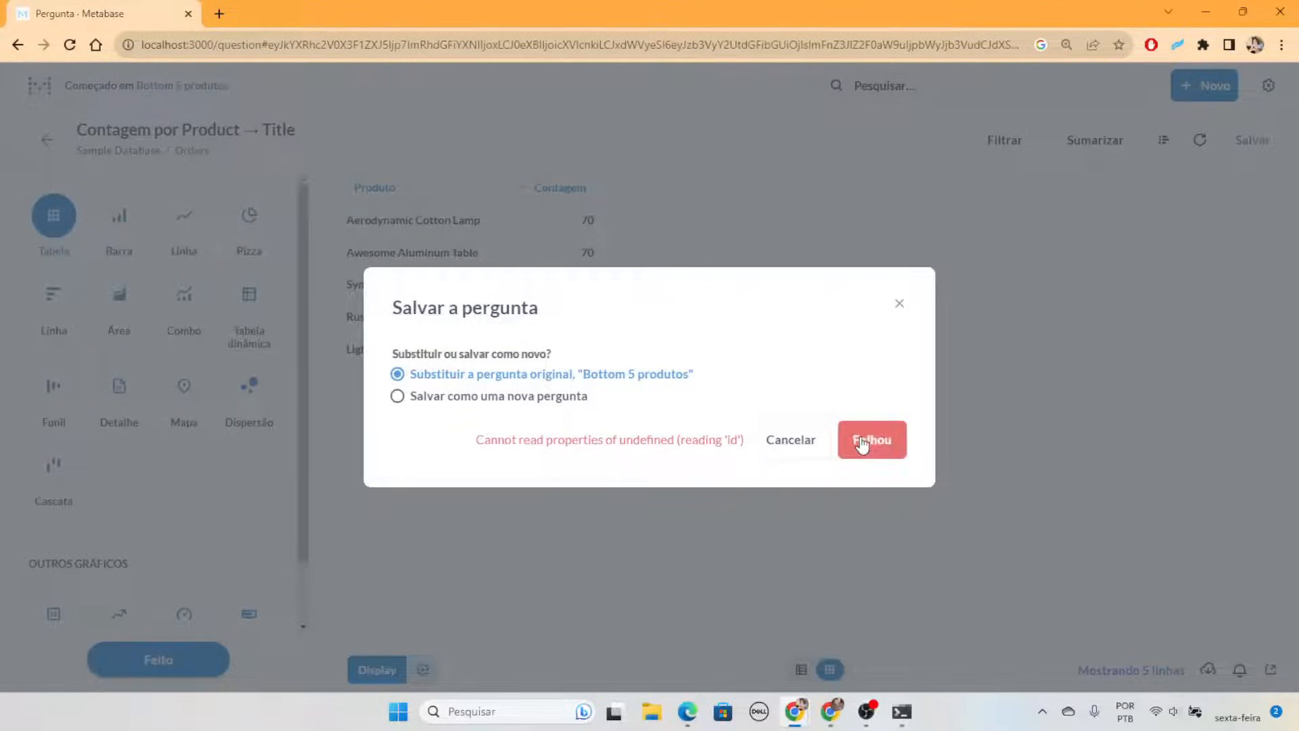
click(597, 45)
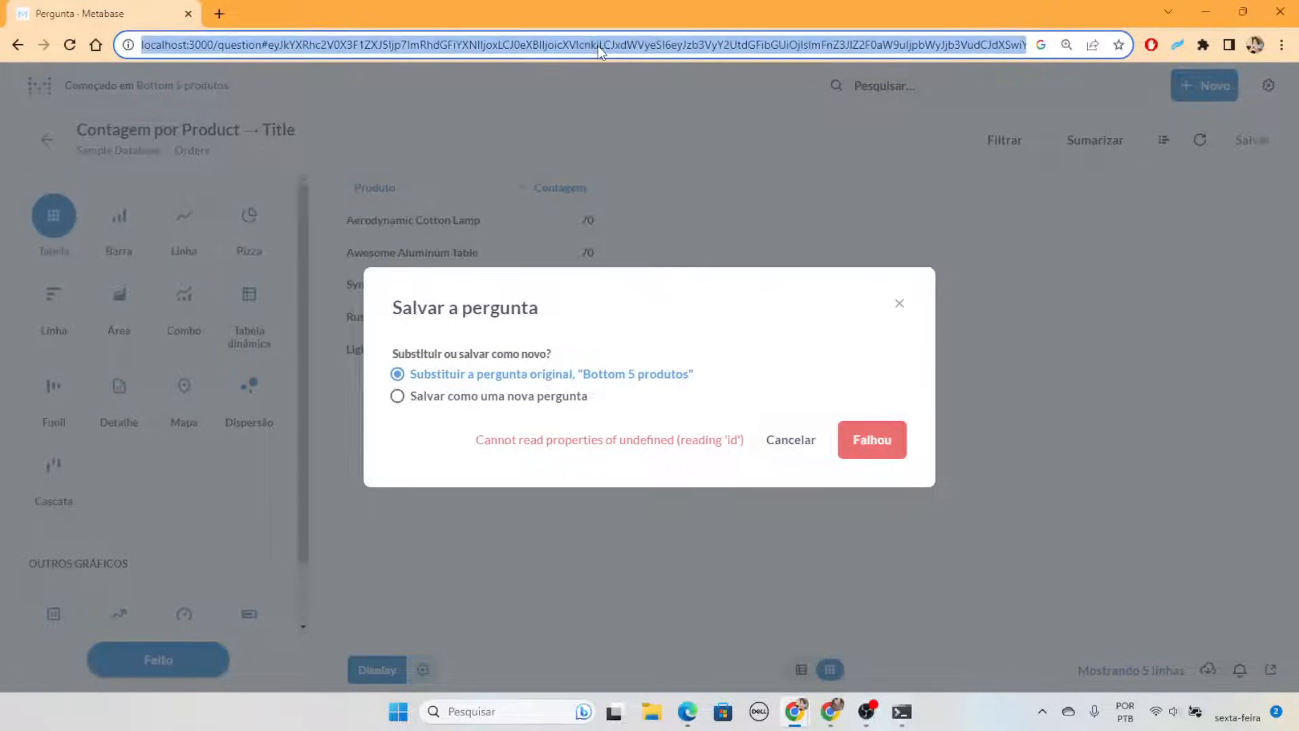
key(Return)
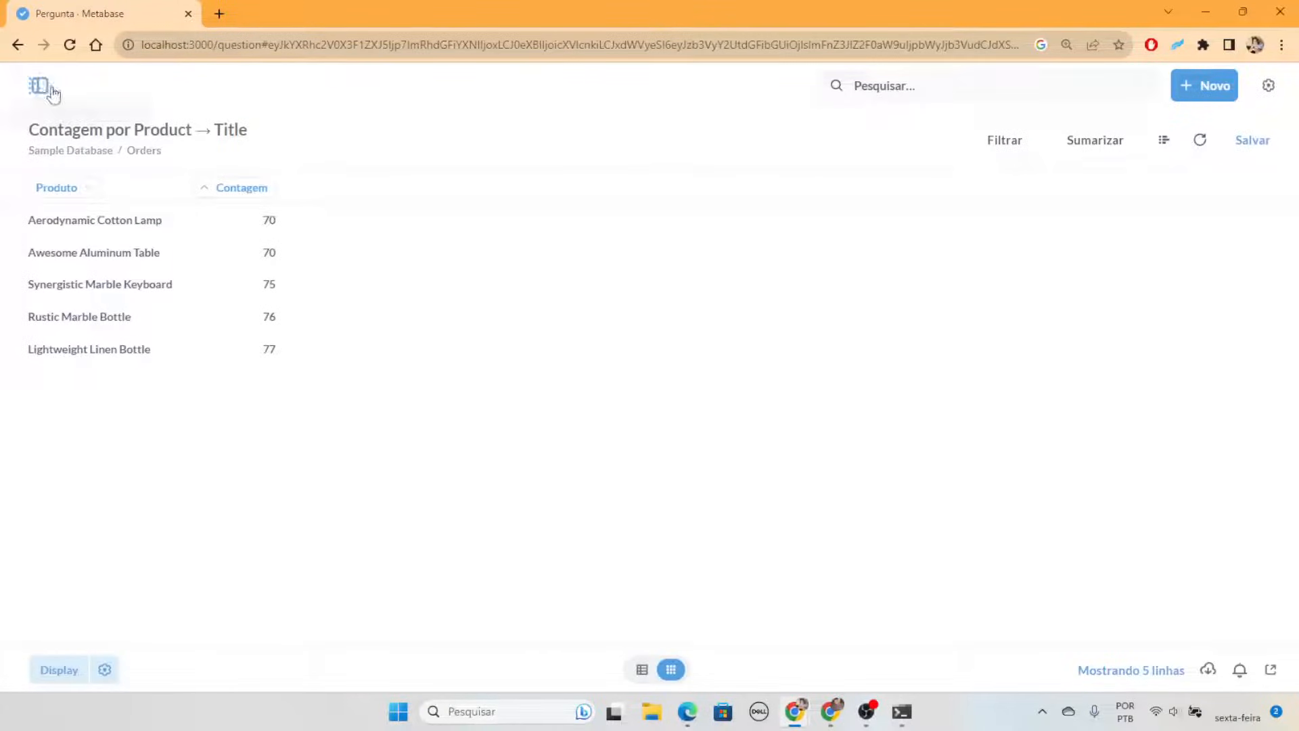
Reopen Dashboard de Vendas from the Vendas collection and review the Top 5 and Bottom 5 produtos tables on the Produtos tab
click(50, 88)
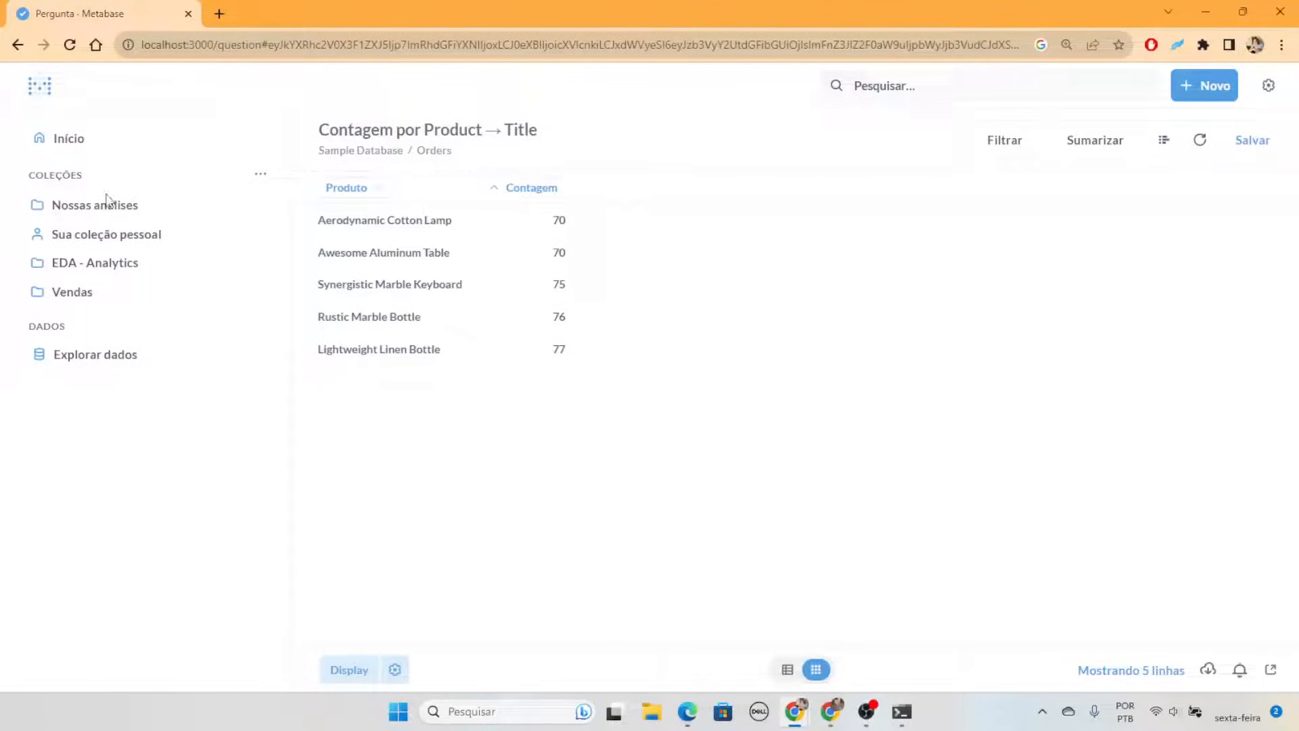
click(99, 292)
scroll(582, 379, down, 3)
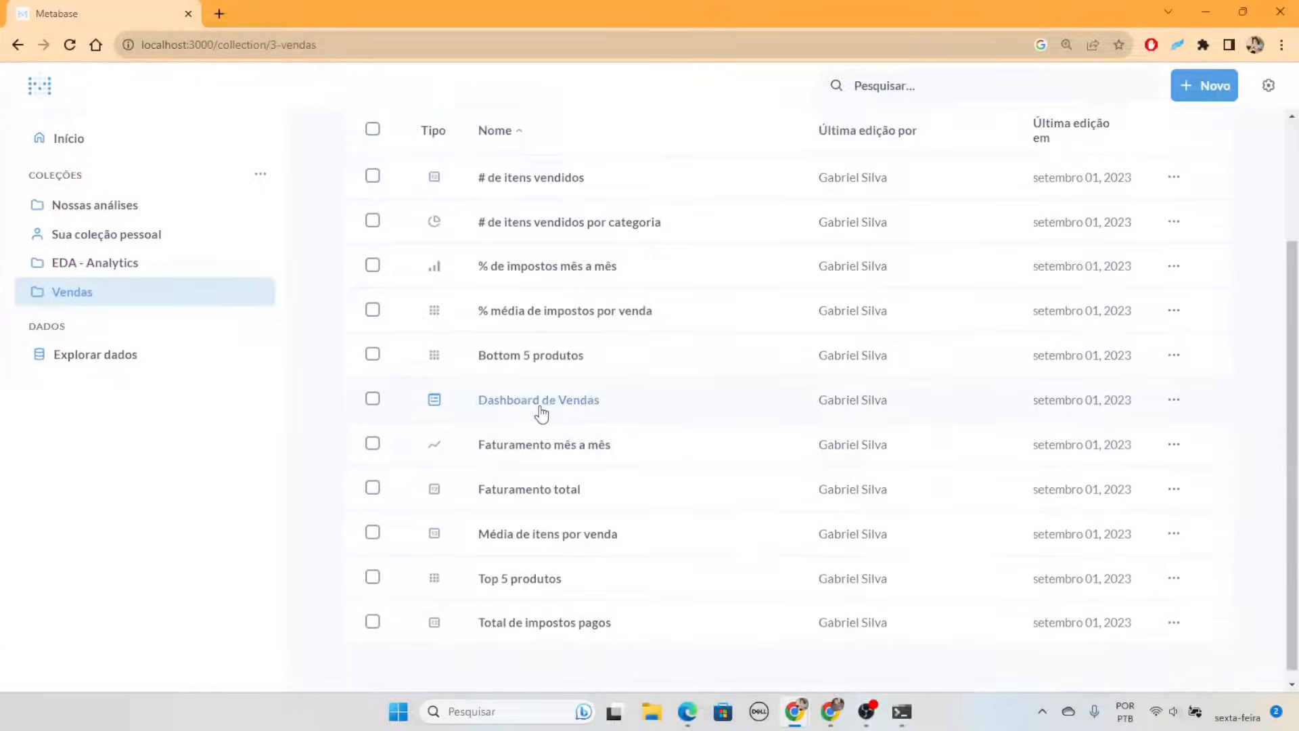
click(540, 406)
scroll(947, 379, down, 5)
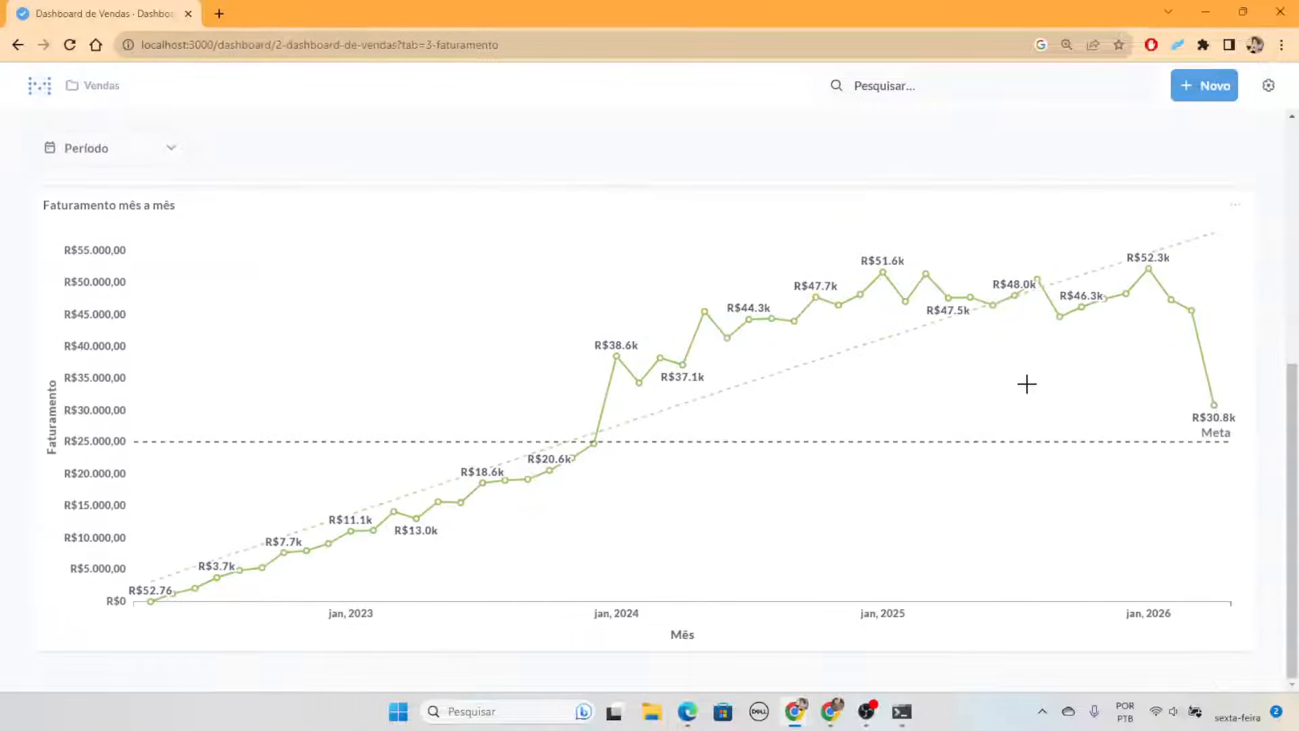
scroll(365, 177, up, 5)
click(163, 189)
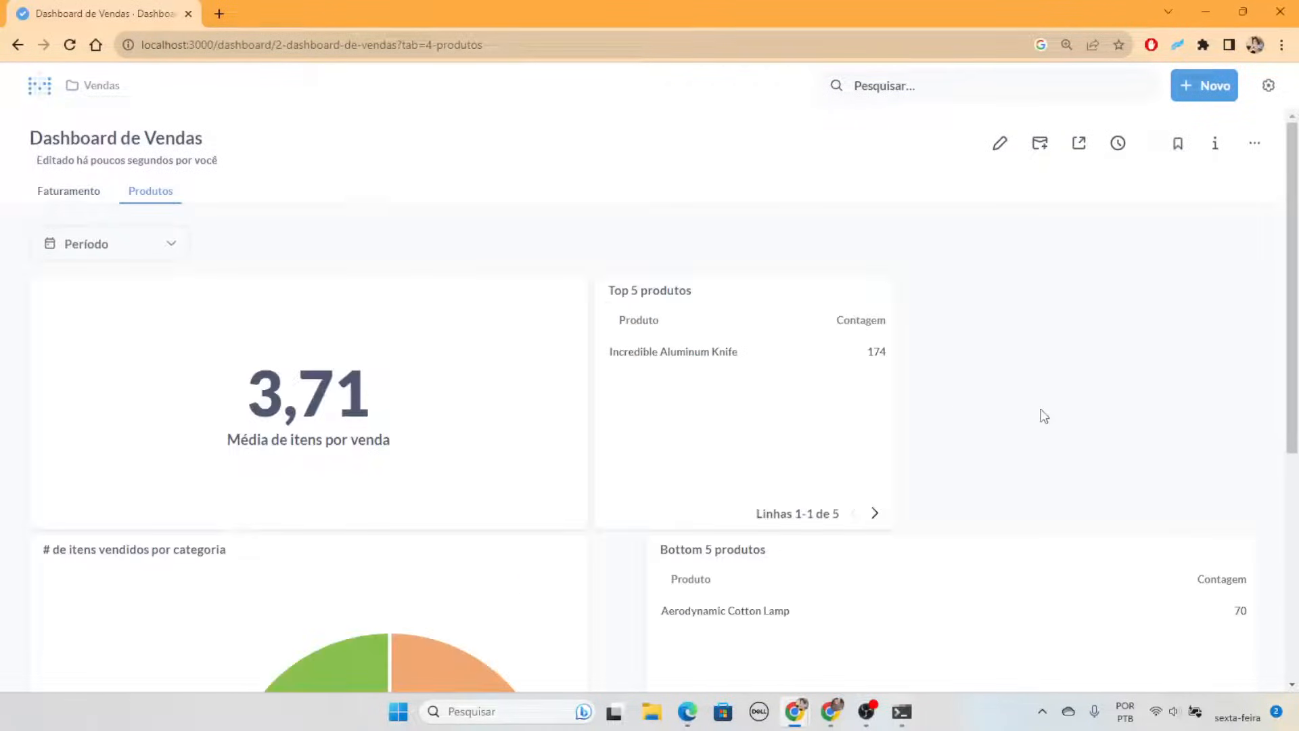
scroll(1063, 412, down, 5)
scroll(913, 414, up, 5)
scroll(1119, 383, down, 5)
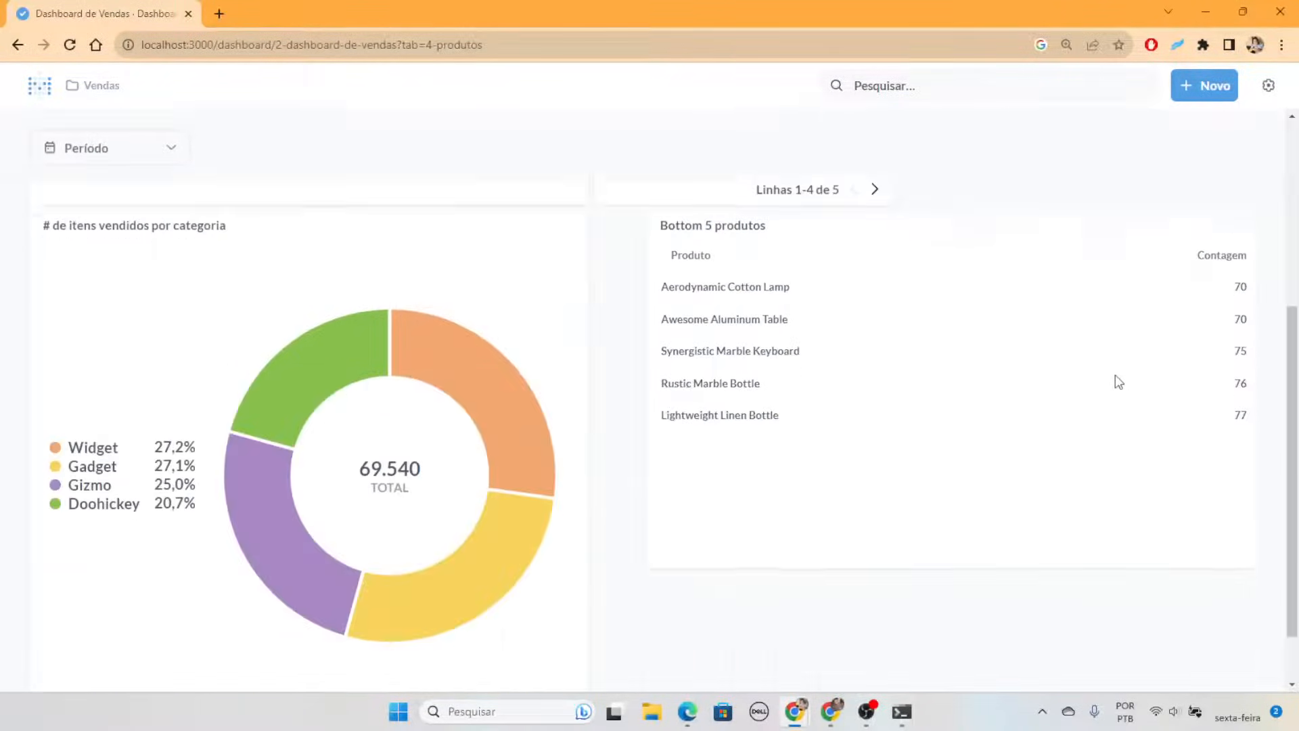
Start editing the dashboard and shrink the Bottom 5 produtos card to a compact size matching the Top 5 produtos card
scroll(1102, 125, up, 5)
click(1001, 145)
scroll(1134, 415, down, 5)
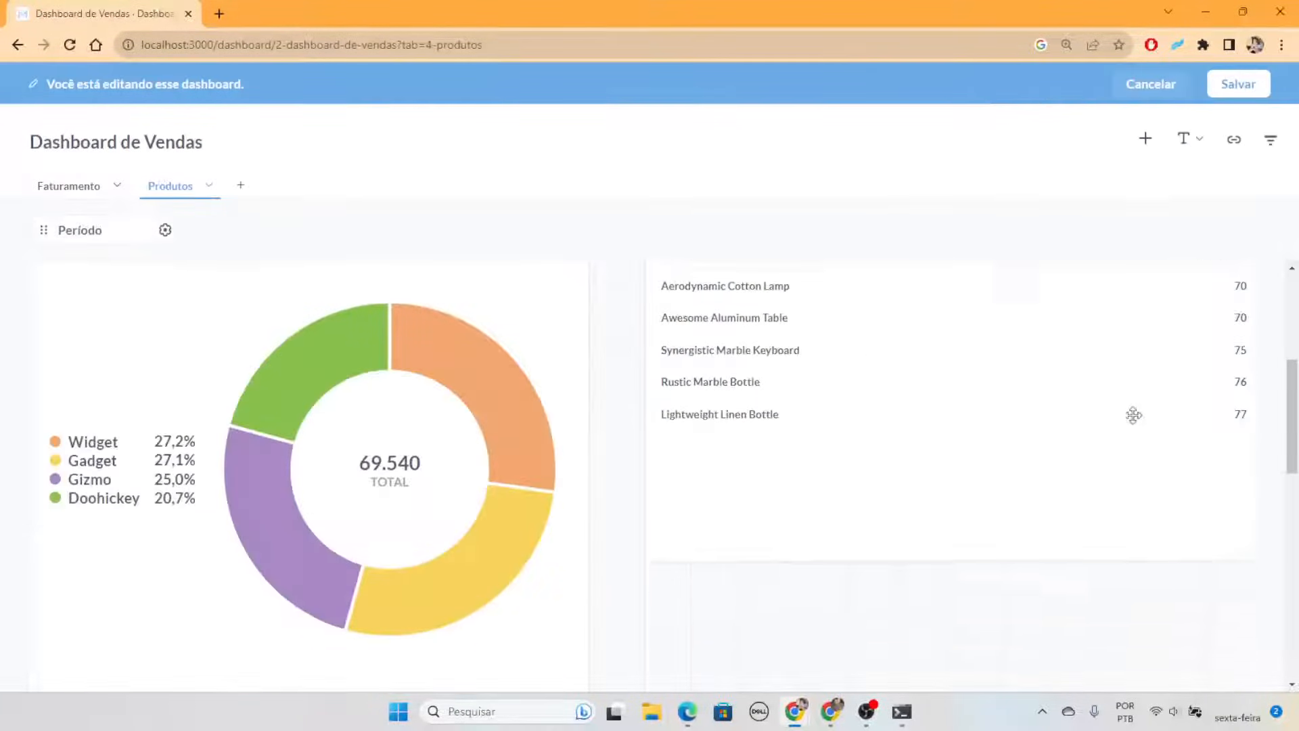
drag(1245, 534, 986, 464)
scroll(1124, 409, up, 2)
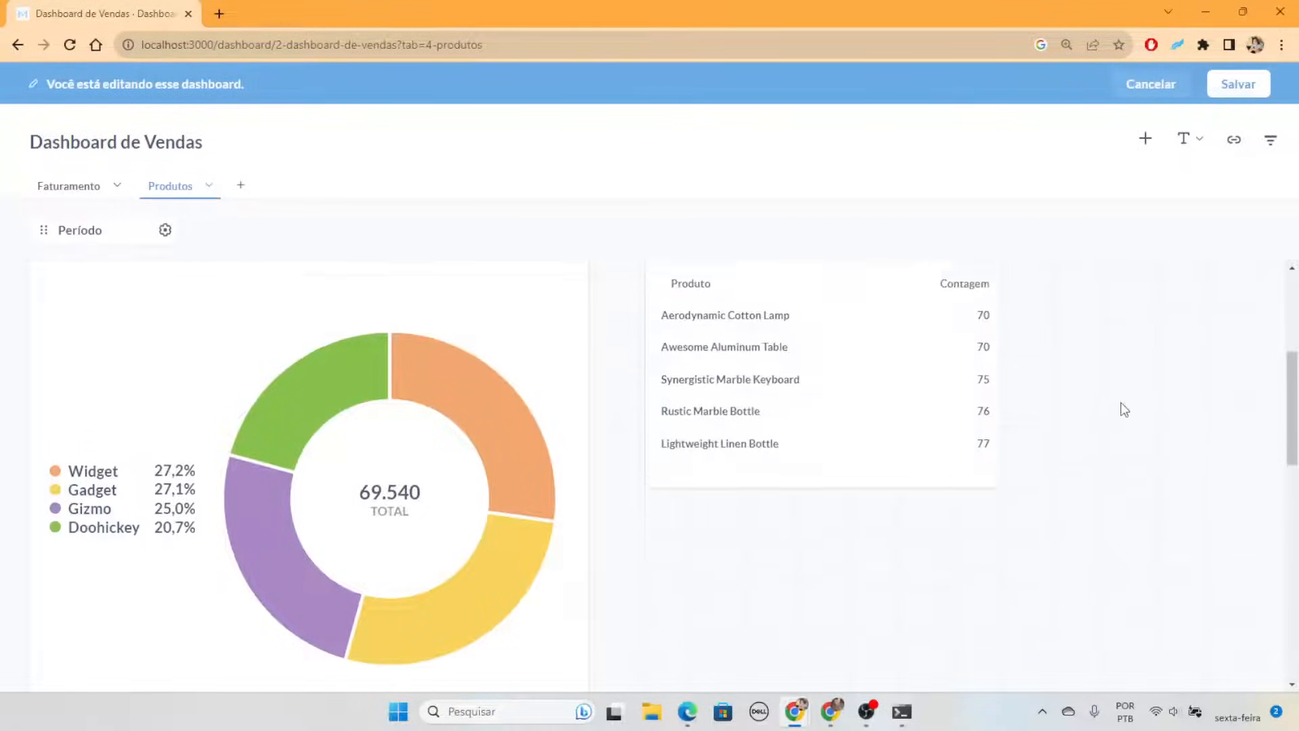
drag(994, 619, 902, 609)
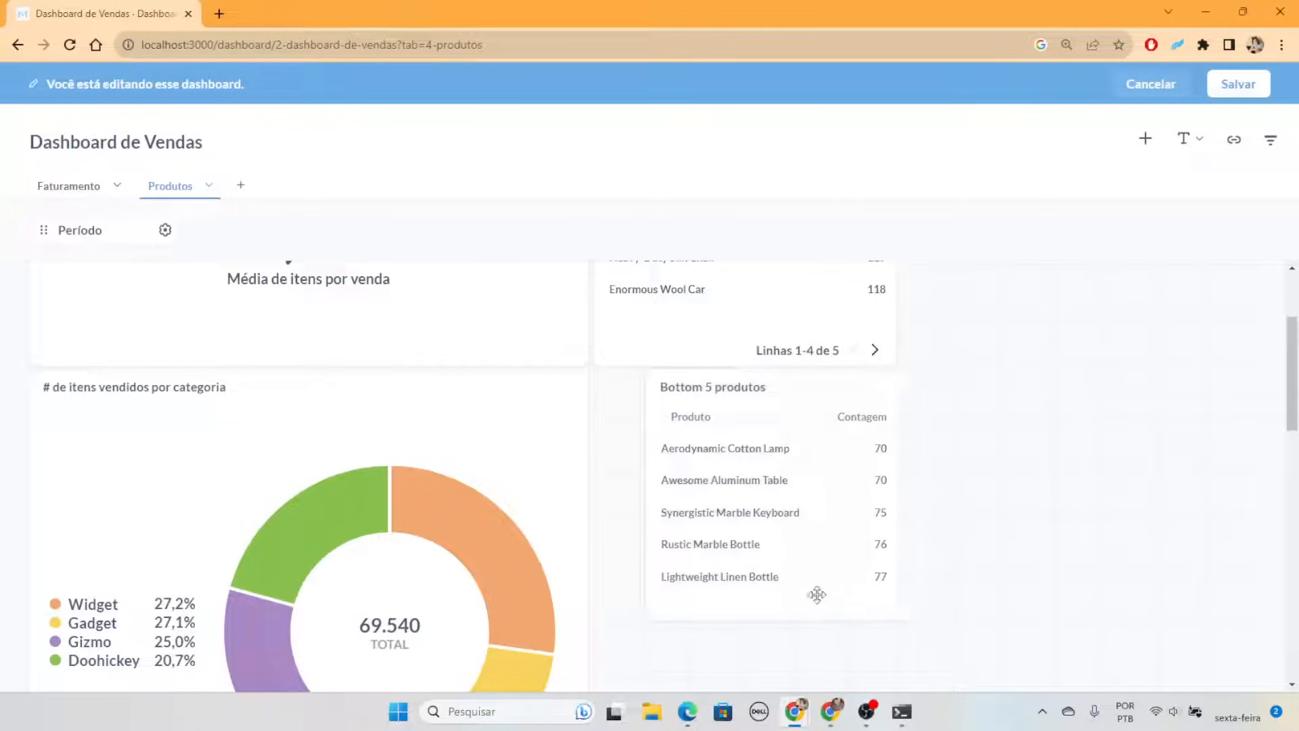
Move the Bottom 5 produtos card beside Top 5 produtos and align it with the right edge of the dashboard grid
drag(818, 595, 1122, 582)
scroll(1122, 583, up, 2)
drag(1190, 529, 1293, 534)
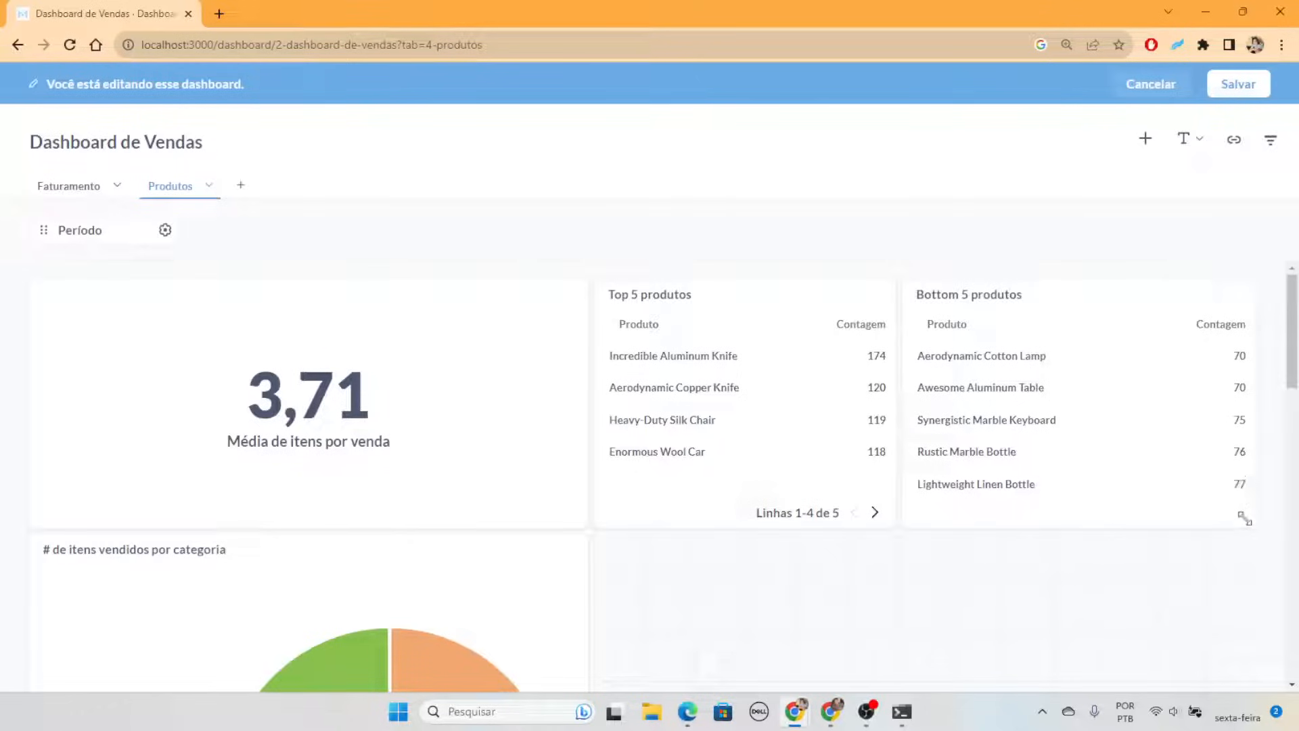
drag(1146, 496, 1192, 497)
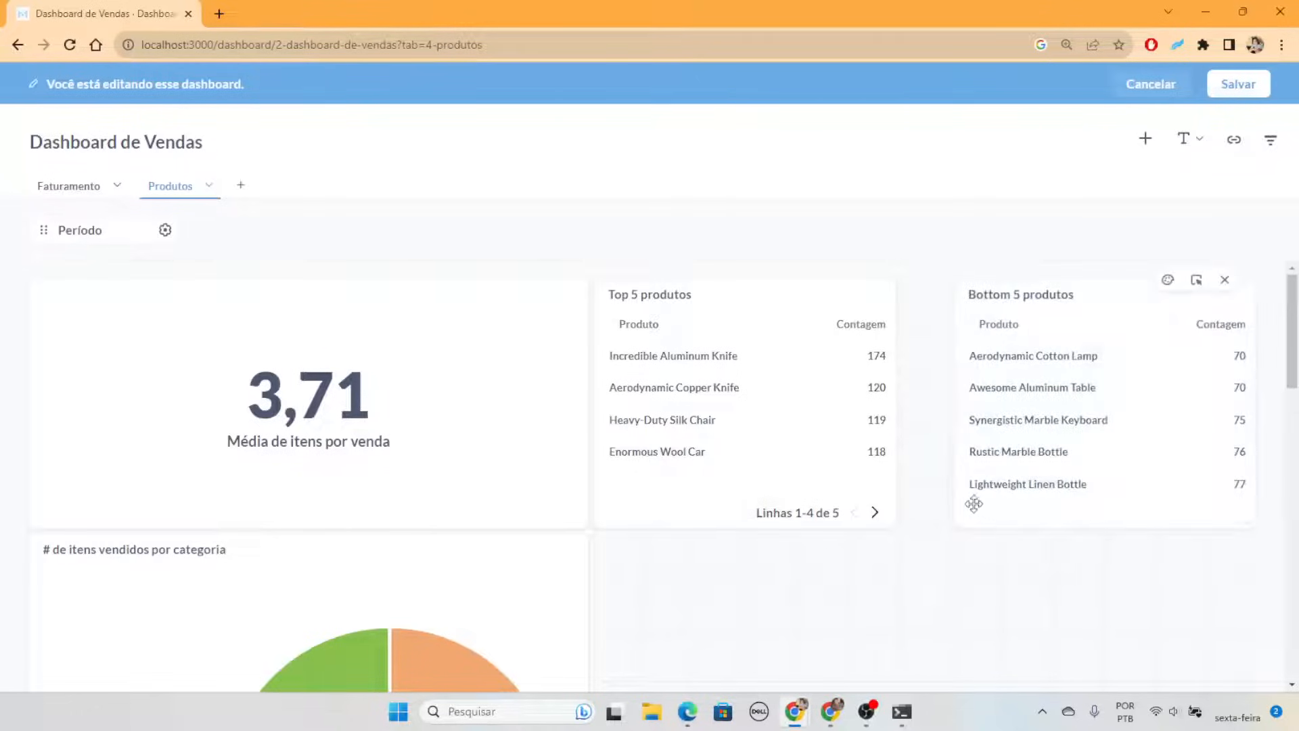
Shift Top 5 produtos next to Bottom 5 produtos, and widen the Média de itens por venda card and category chart to fill their rows
drag(811, 467, 864, 468)
drag(580, 523, 635, 516)
scroll(609, 525, down, 5)
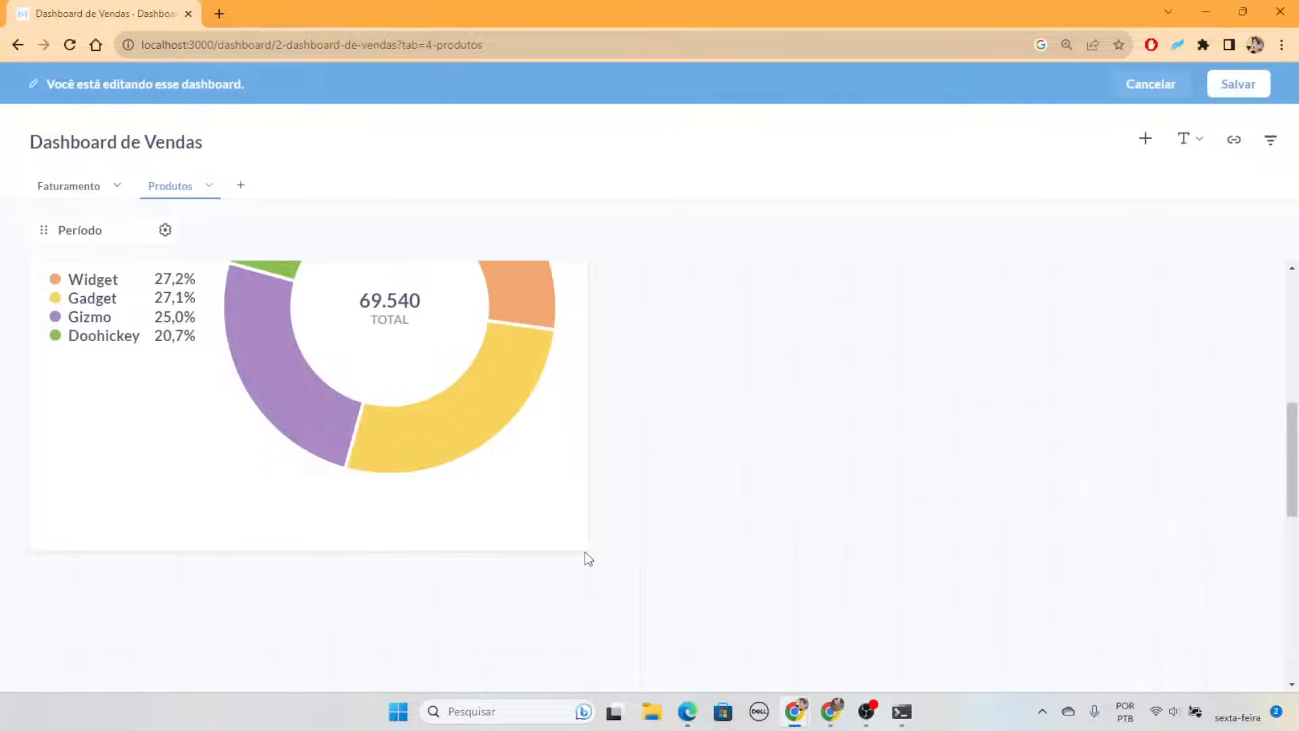
drag(586, 559, 1085, 562)
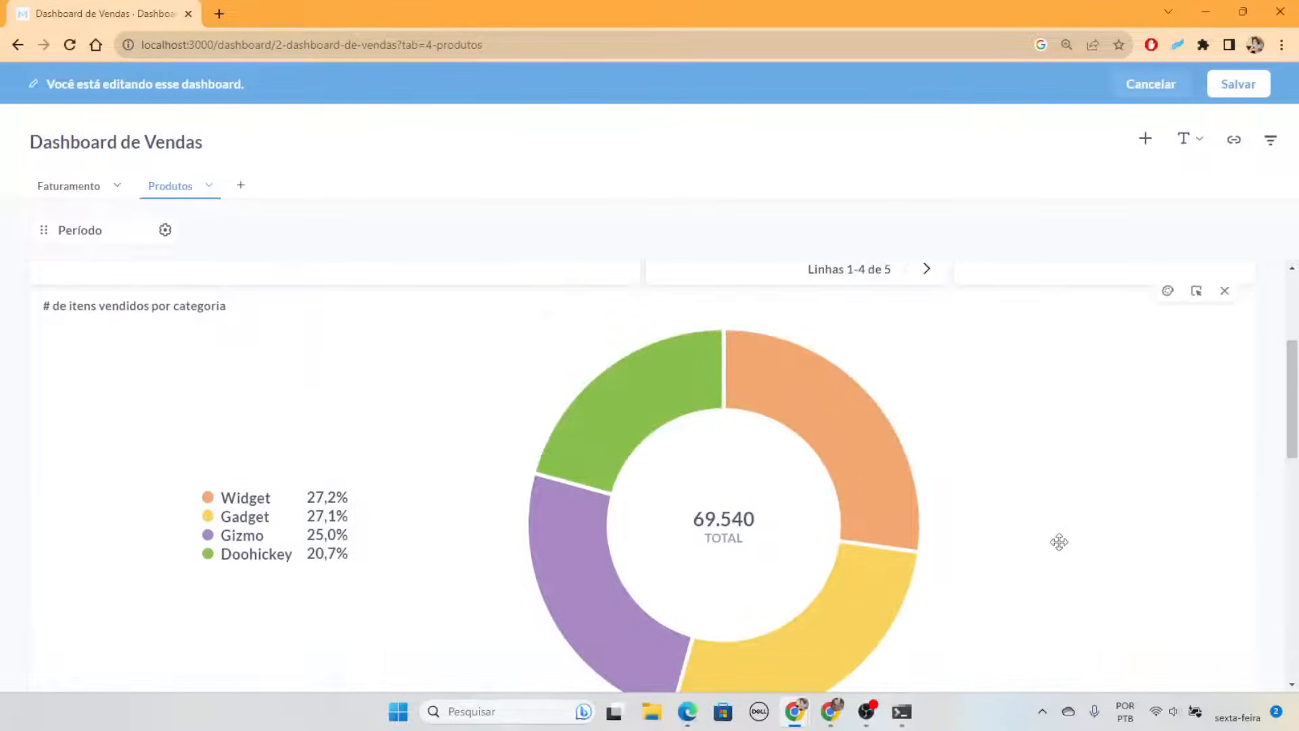
scroll(1046, 548, up, 3)
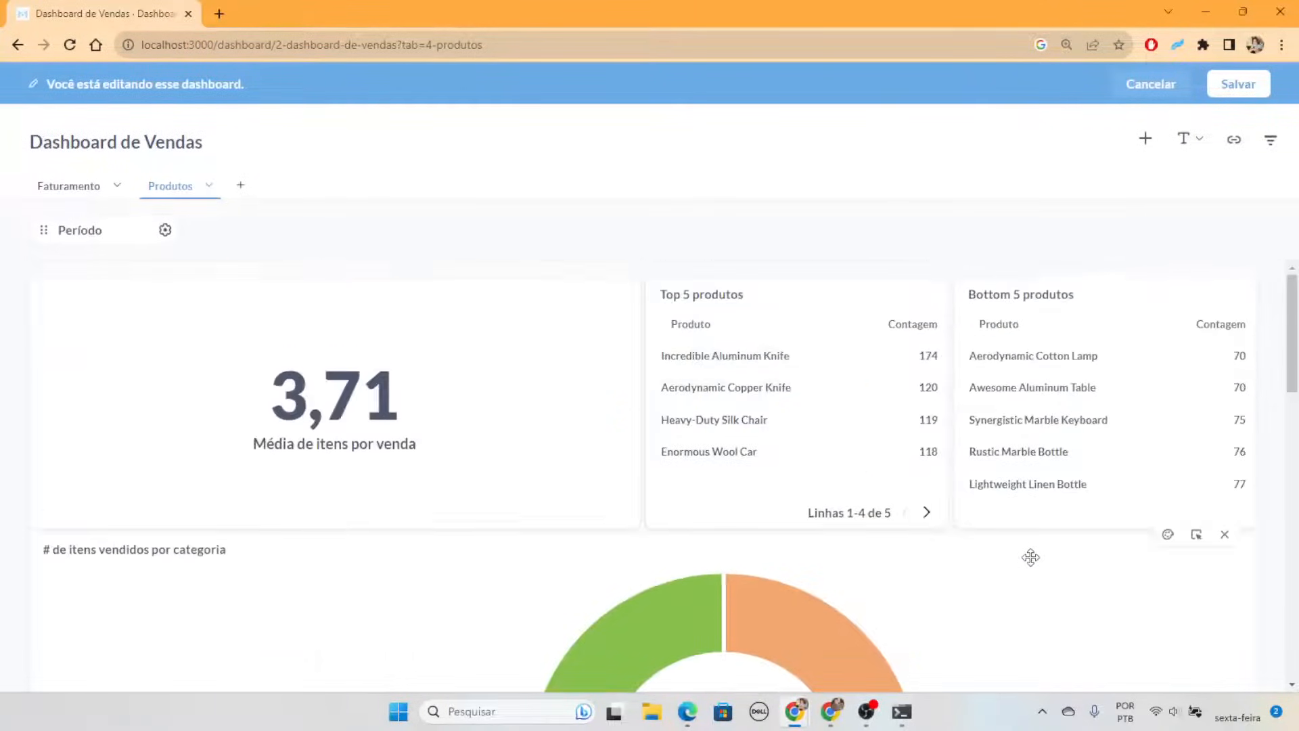
Add a text card to the Produtos tab, place it above the Top 5 produtos table, and reduce its height
click(1146, 139)
click(1190, 140)
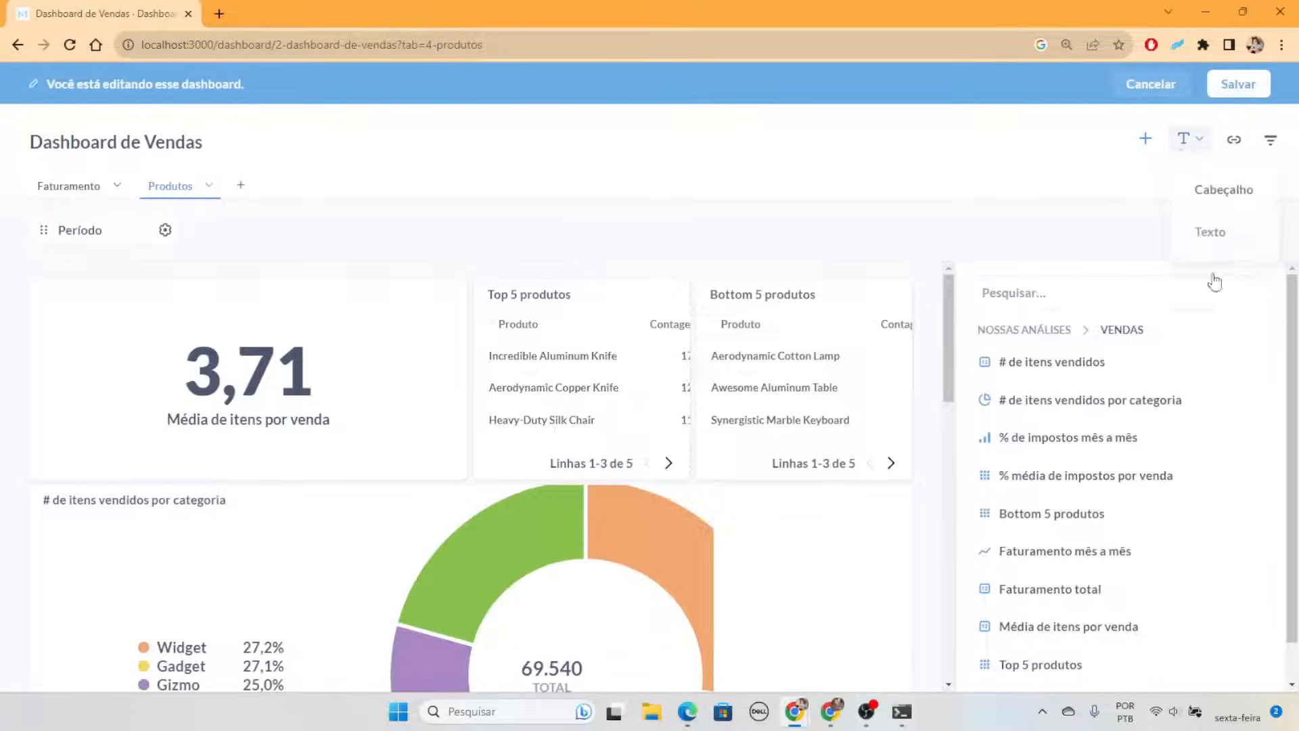
click(1218, 238)
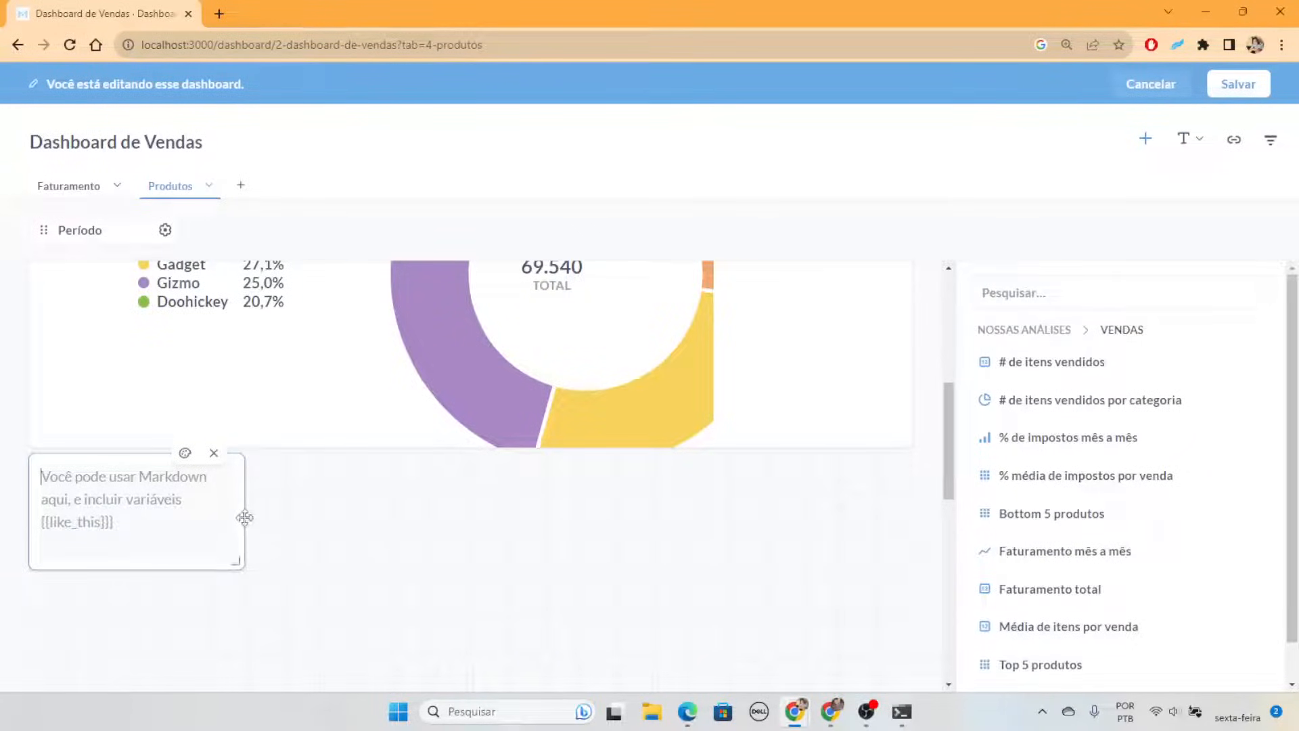
drag(245, 517, 678, 333)
drag(686, 388, 684, 344)
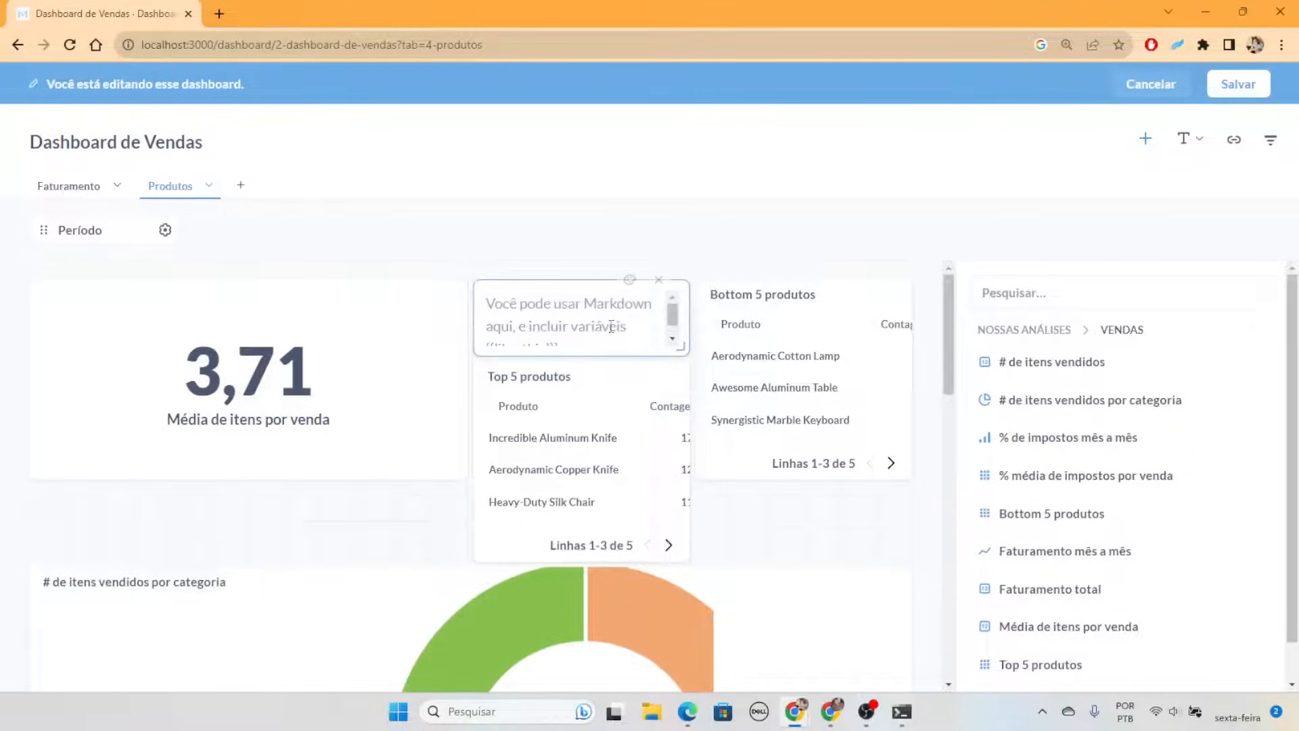
click(686, 347)
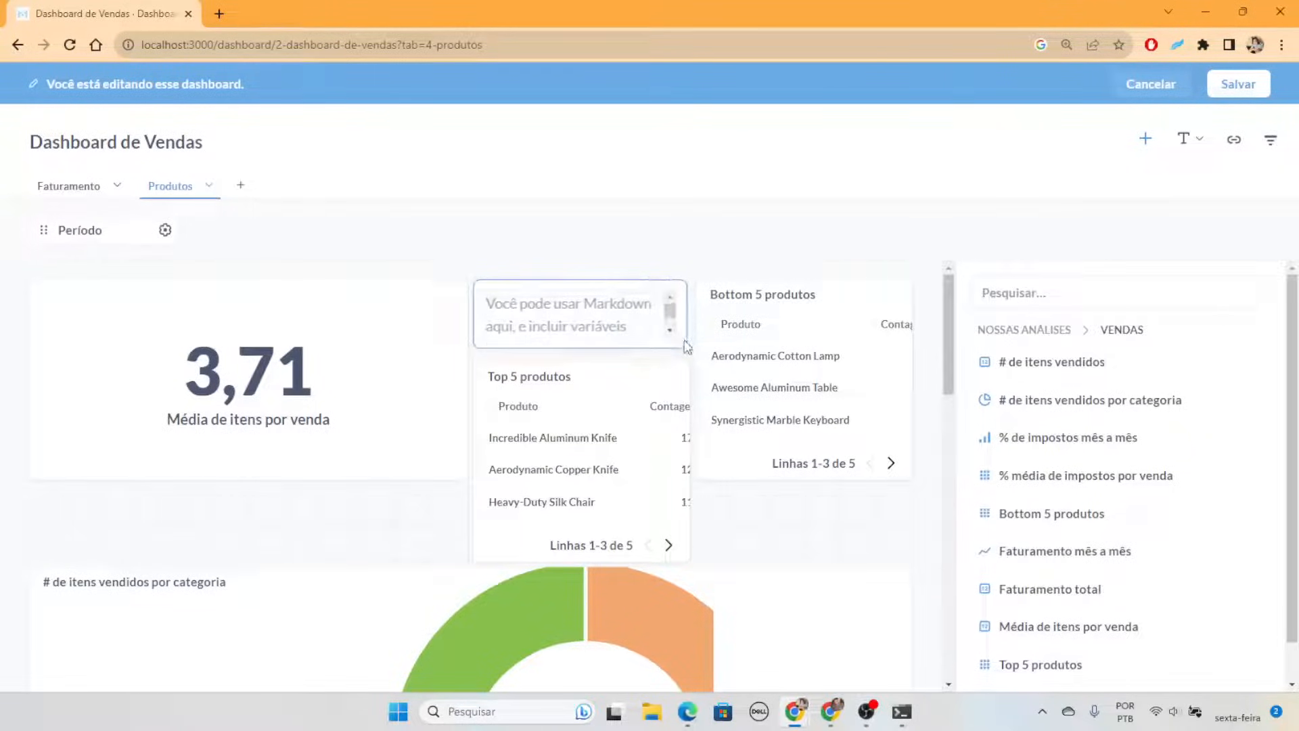
Find the thumbs-up emoji with a Google search for "emoji thumbs up" and enter "Top 5 produtos 👍" in the new text card
click(220, 15)
text(emoji )
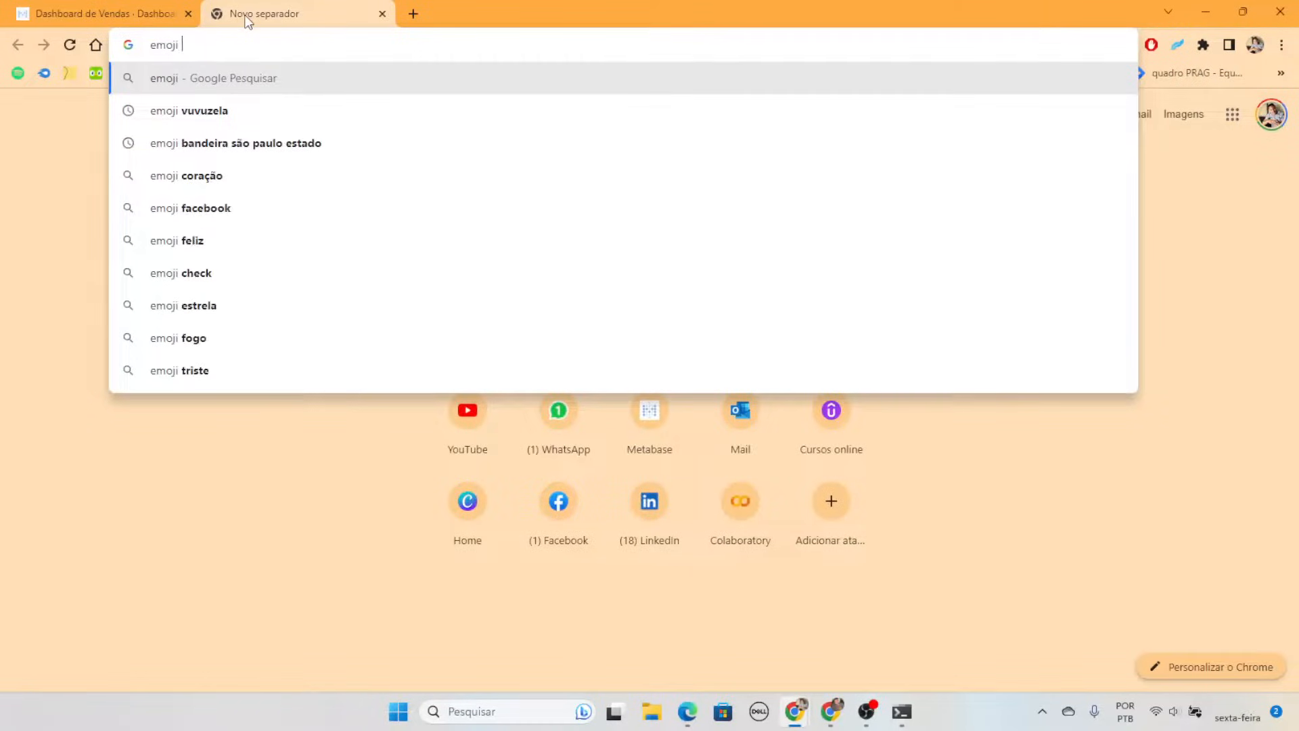
text(thumbs up)
key(Return)
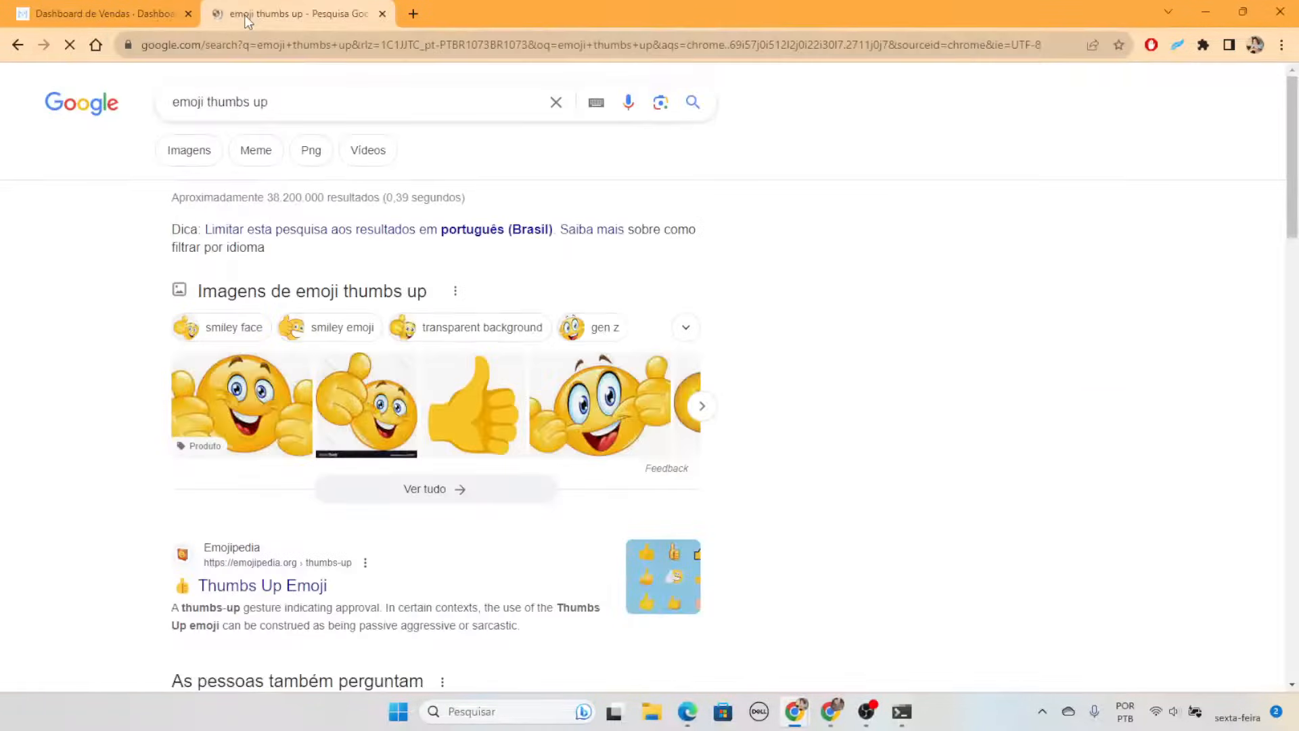
scroll(152, 406, down, 2)
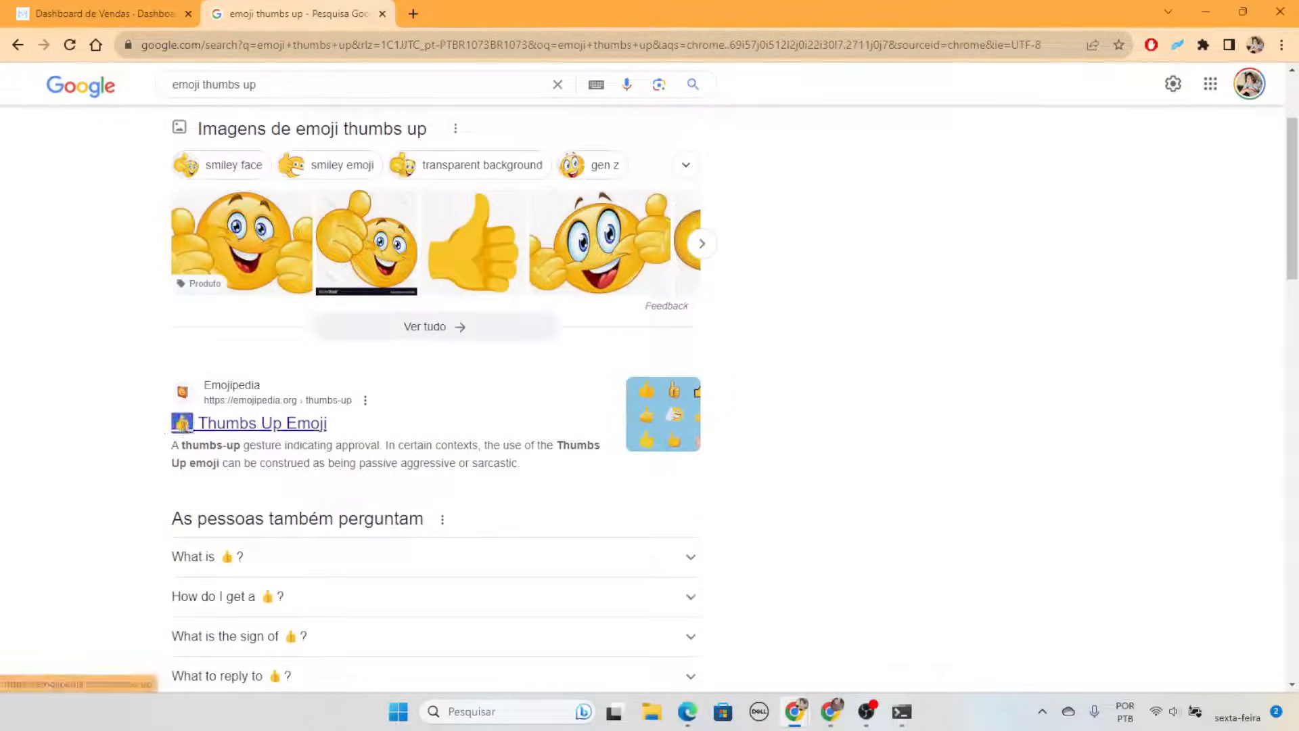
click(162, 14)
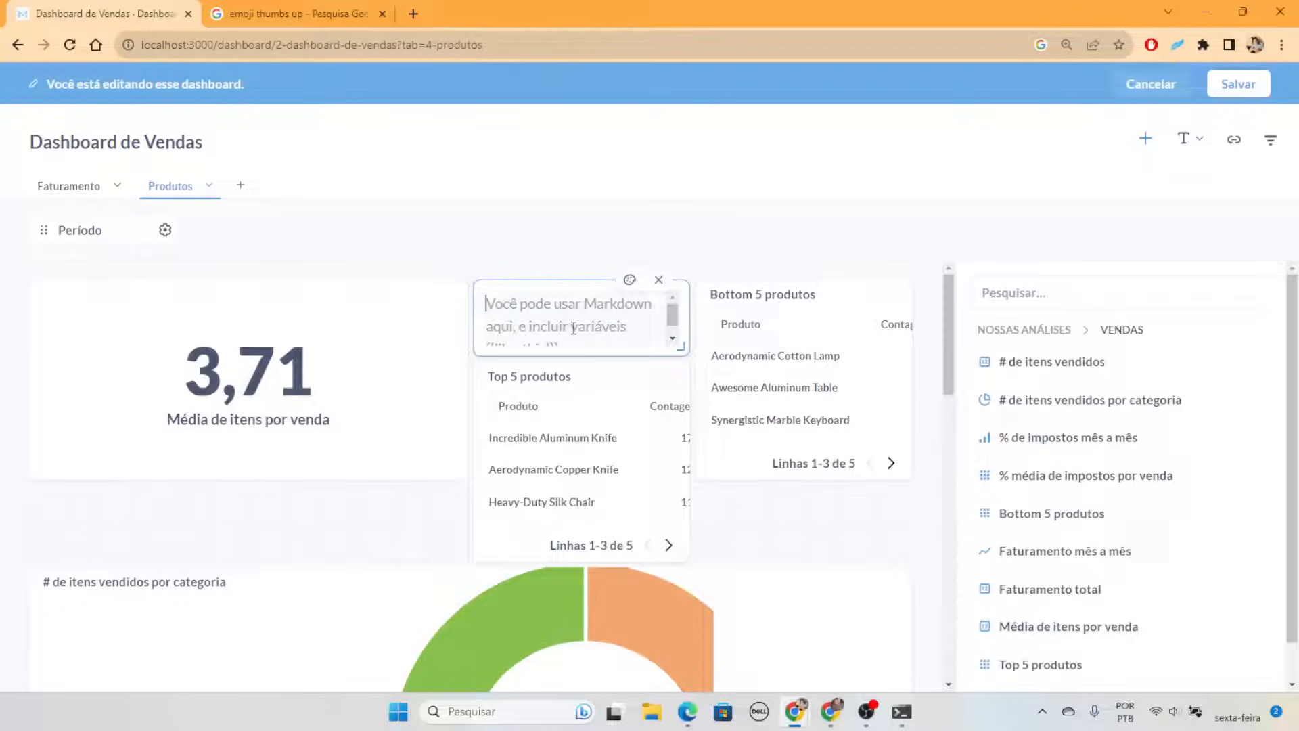
text(👍)
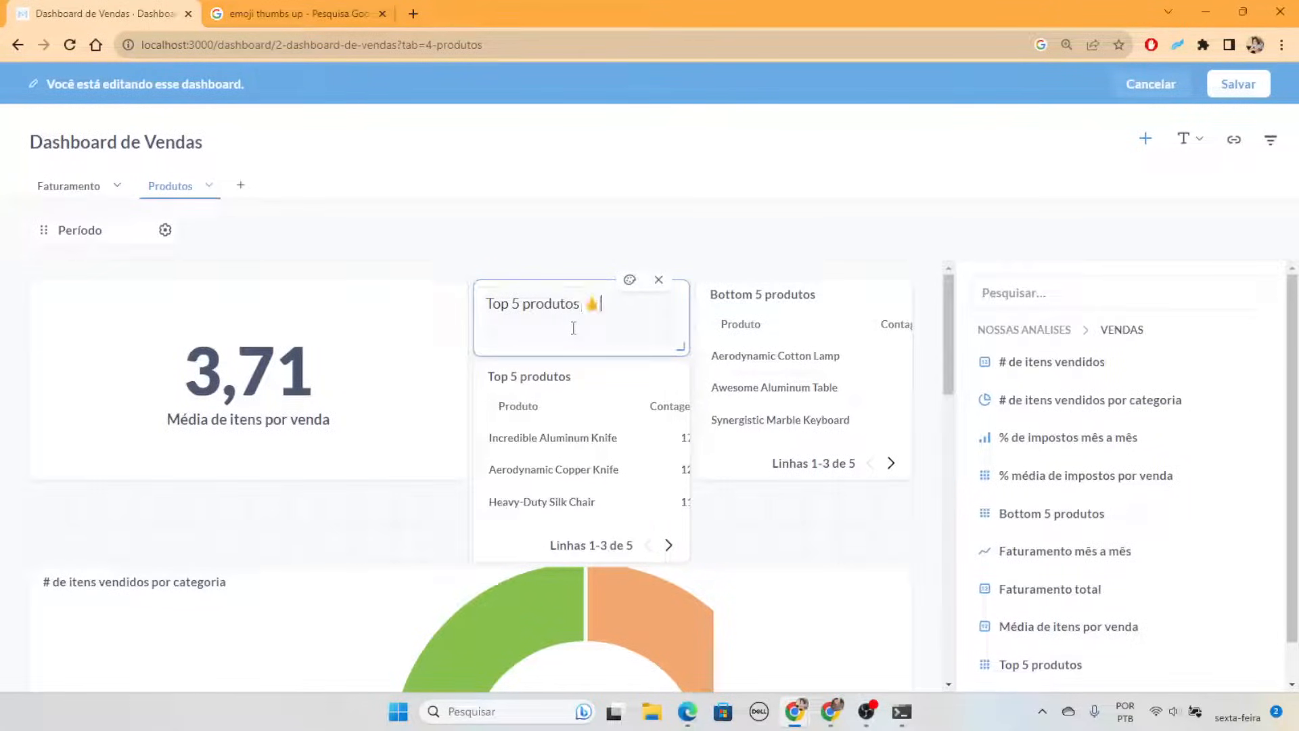
Set the "Top 5 produtos 👍" text card's vertical alignment to Meio and its horizontal alignment to Centro
click(629, 281)
click(163, 189)
click(203, 258)
click(217, 261)
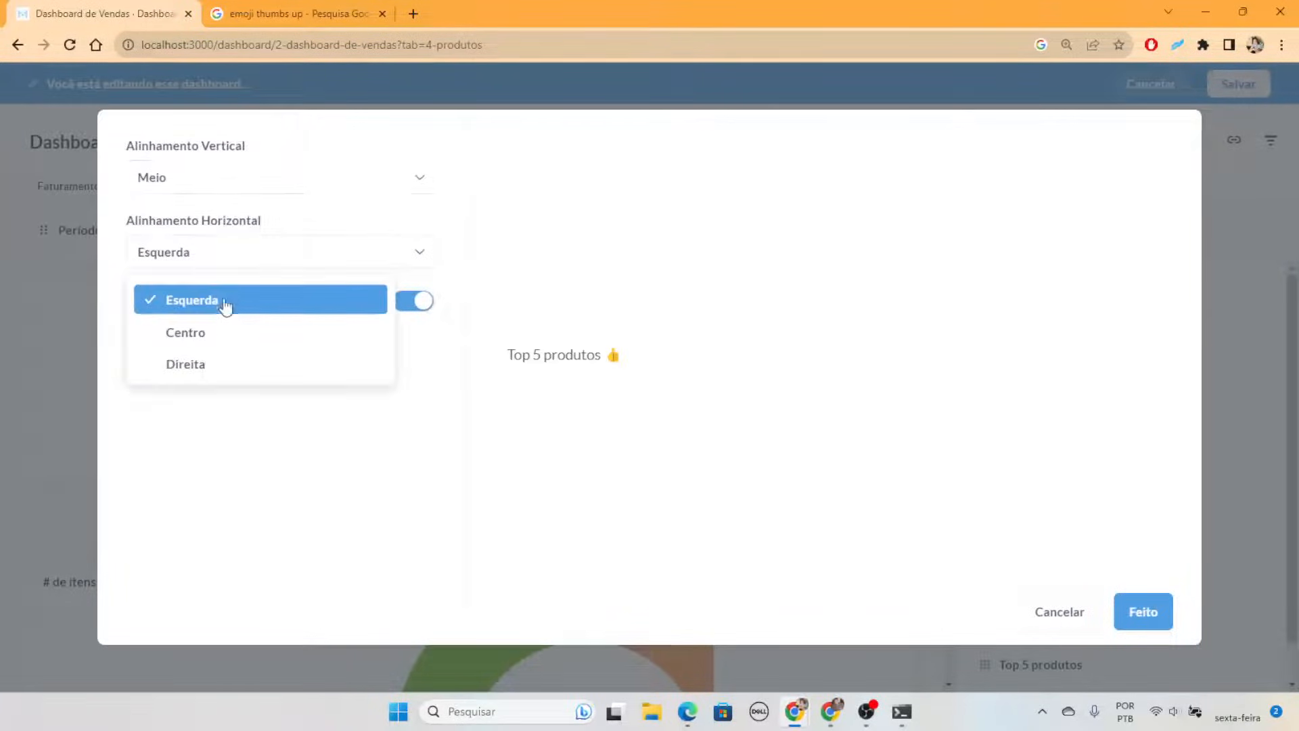
click(193, 331)
click(1143, 612)
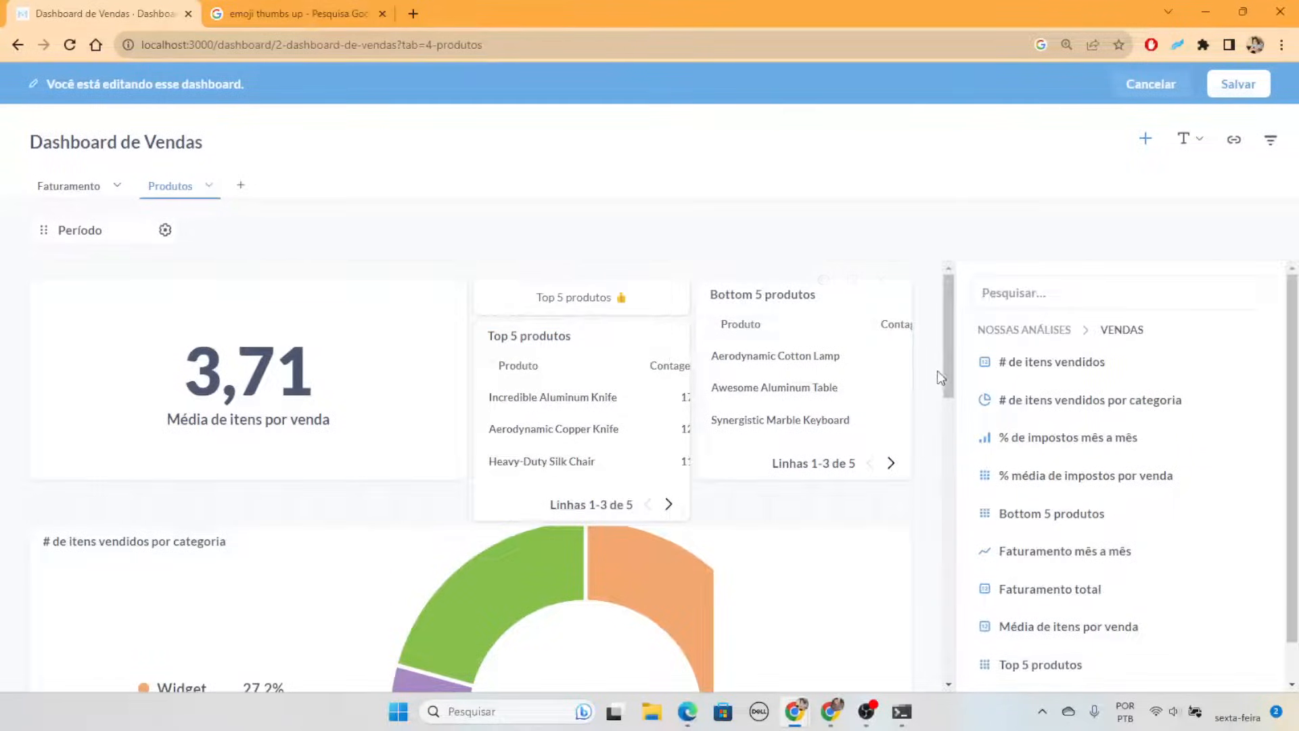
Add a second text card, fit it above the Bottom 5 produtos table, and enter "Piores 5 produtos" in it
click(1186, 139)
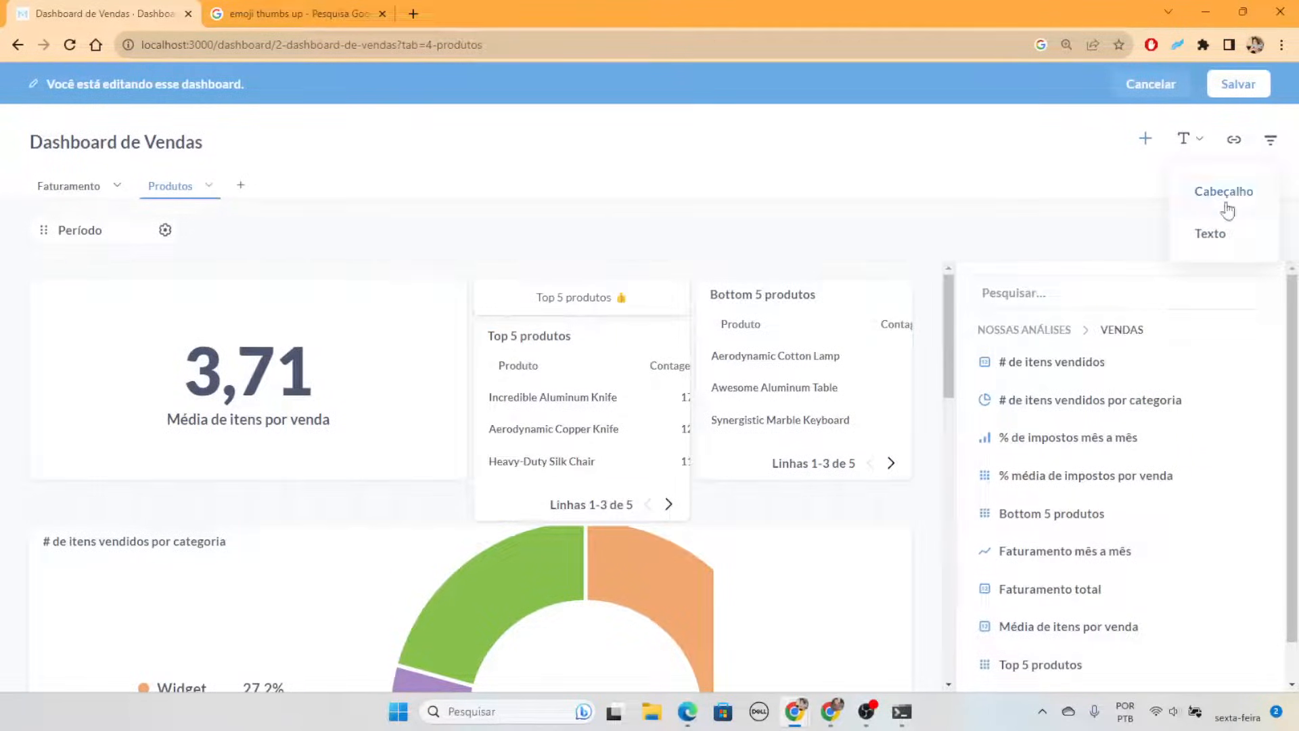
click(1211, 232)
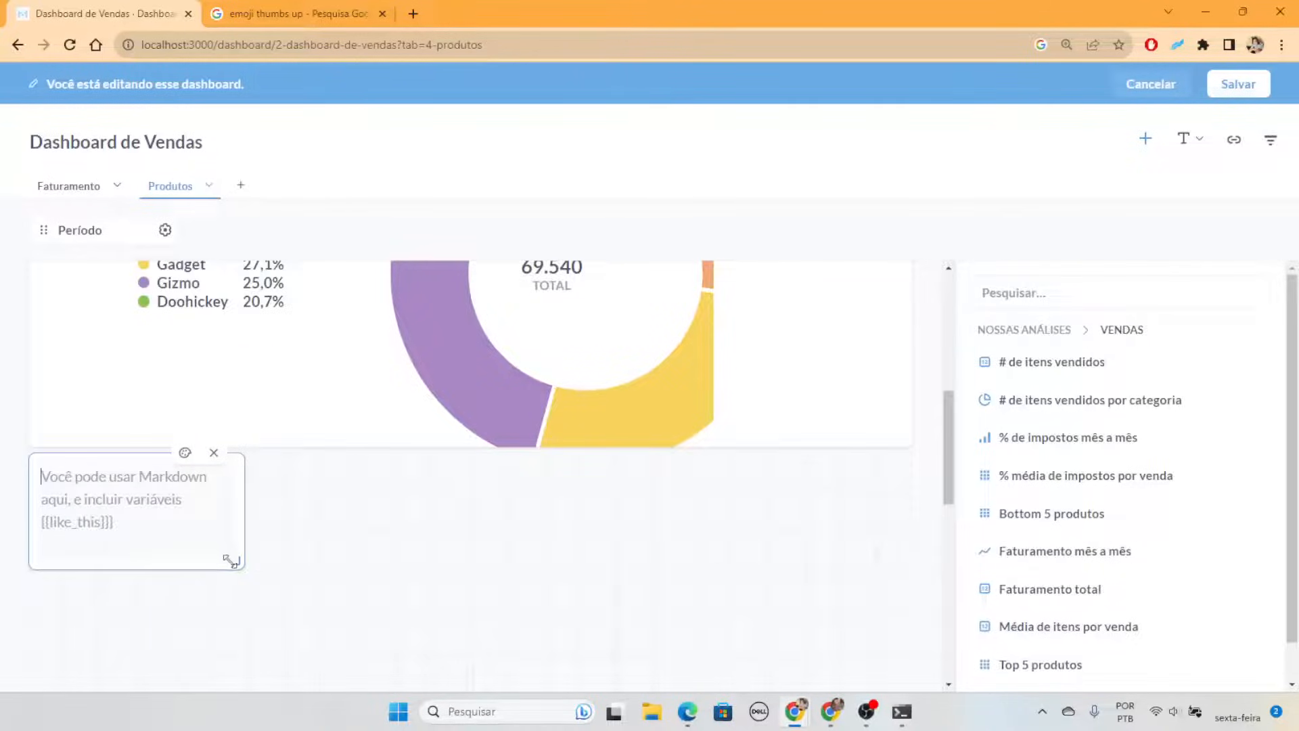
drag(239, 508, 941, 306)
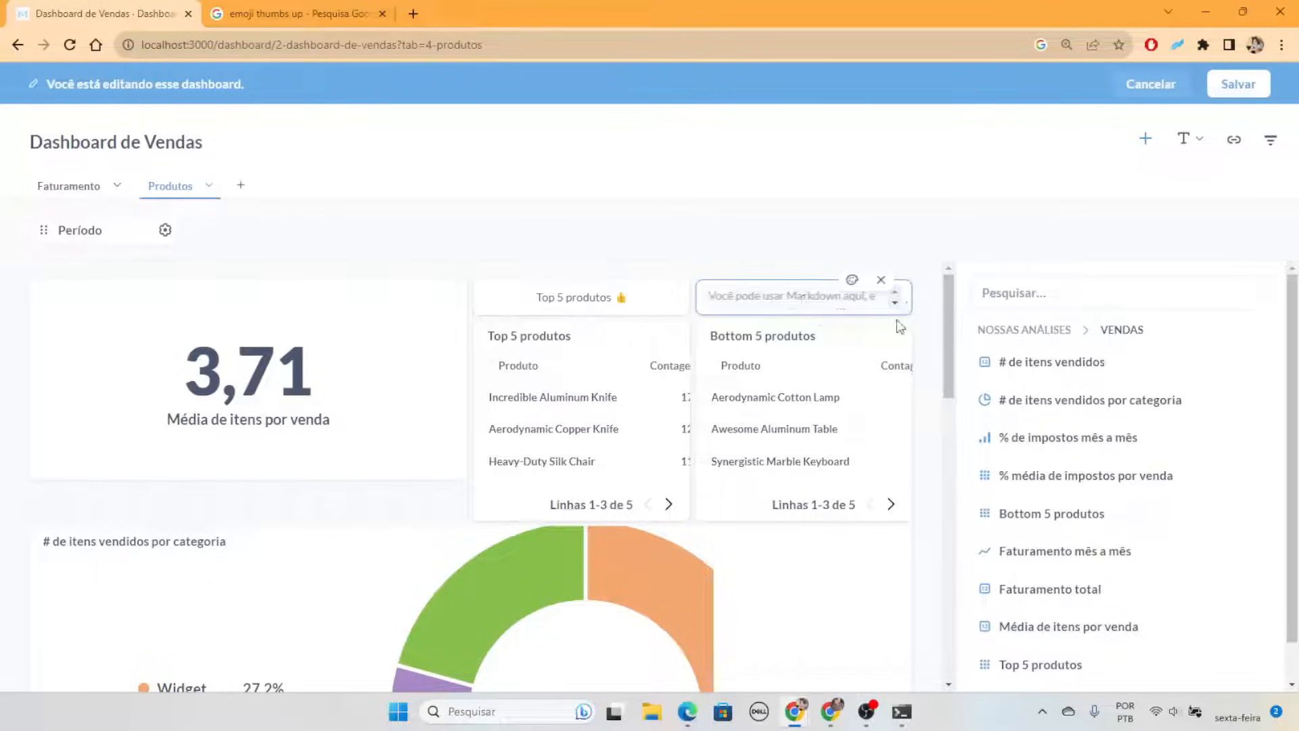
text(Piores)
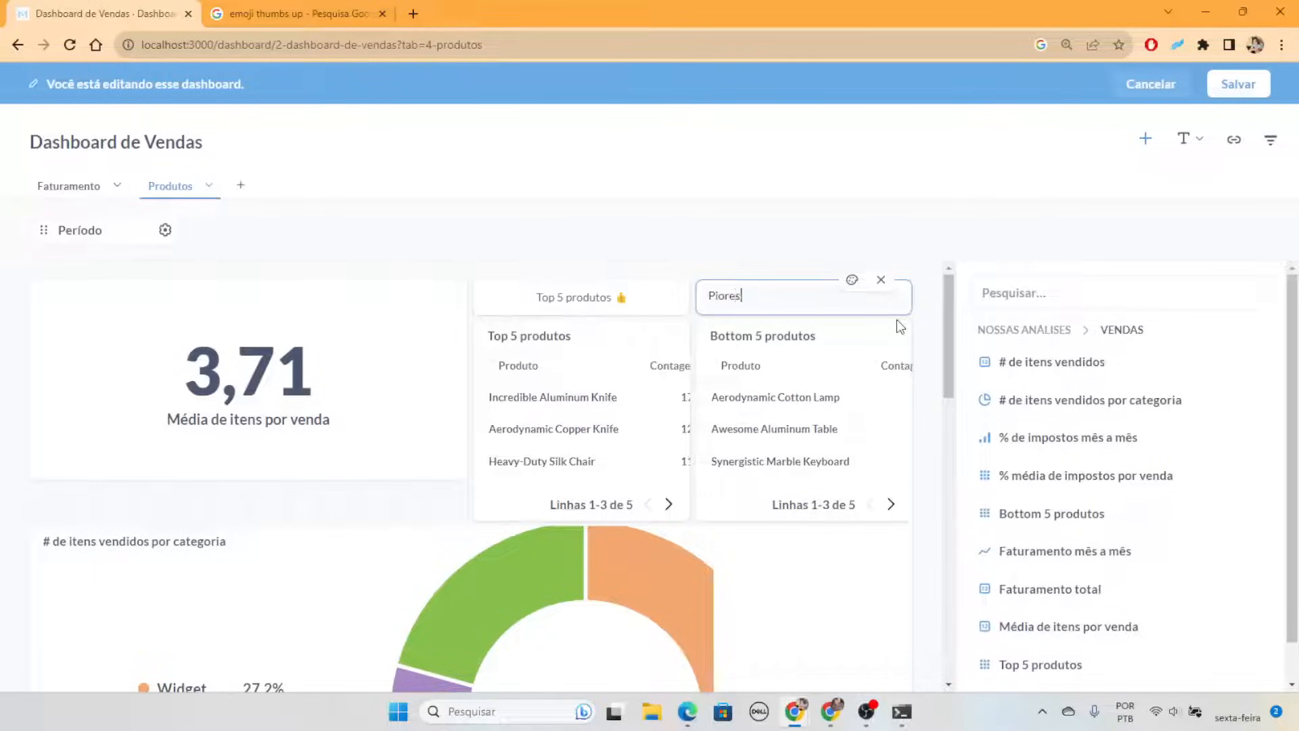
text( 5 produtos)
Search Google for "emoji thumbs down" and copy the thumbs-down emoji from the results
click(229, 13)
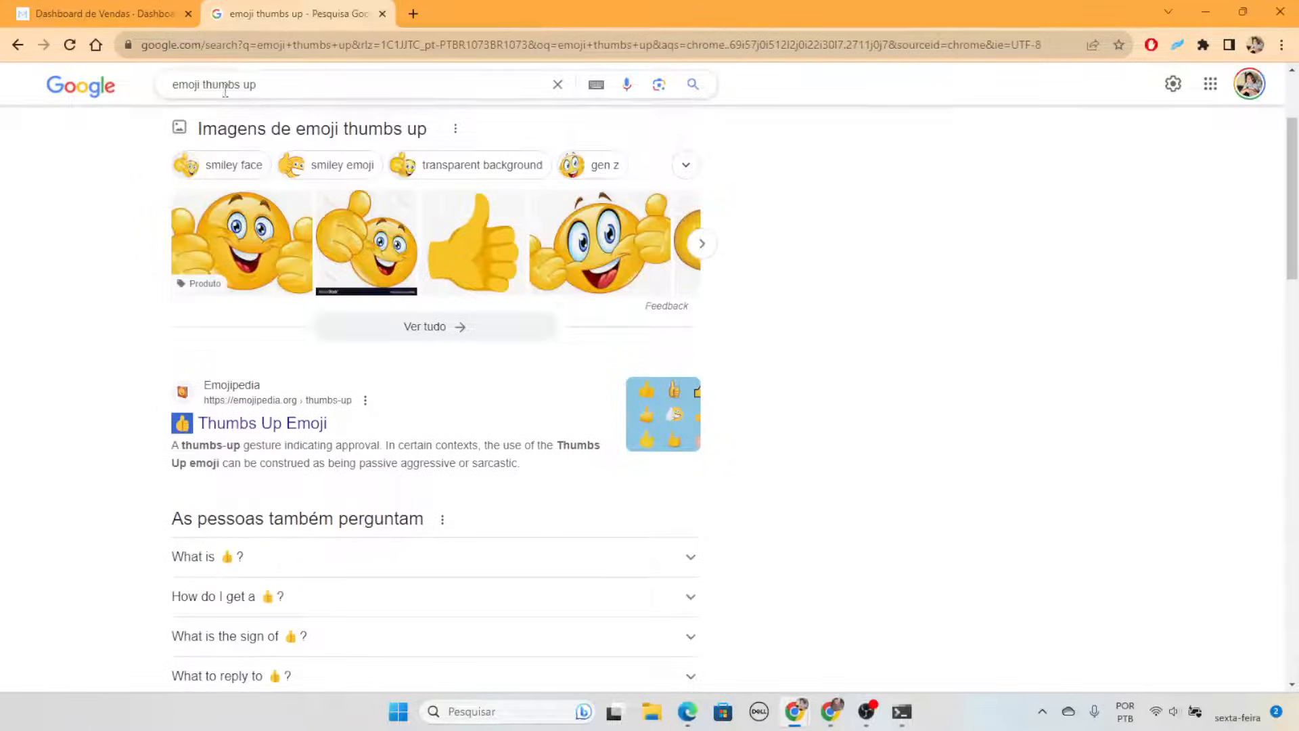
double_click(225, 85)
click(406, 96)
key(BackSpace)
key(BackSpace)
text(down)
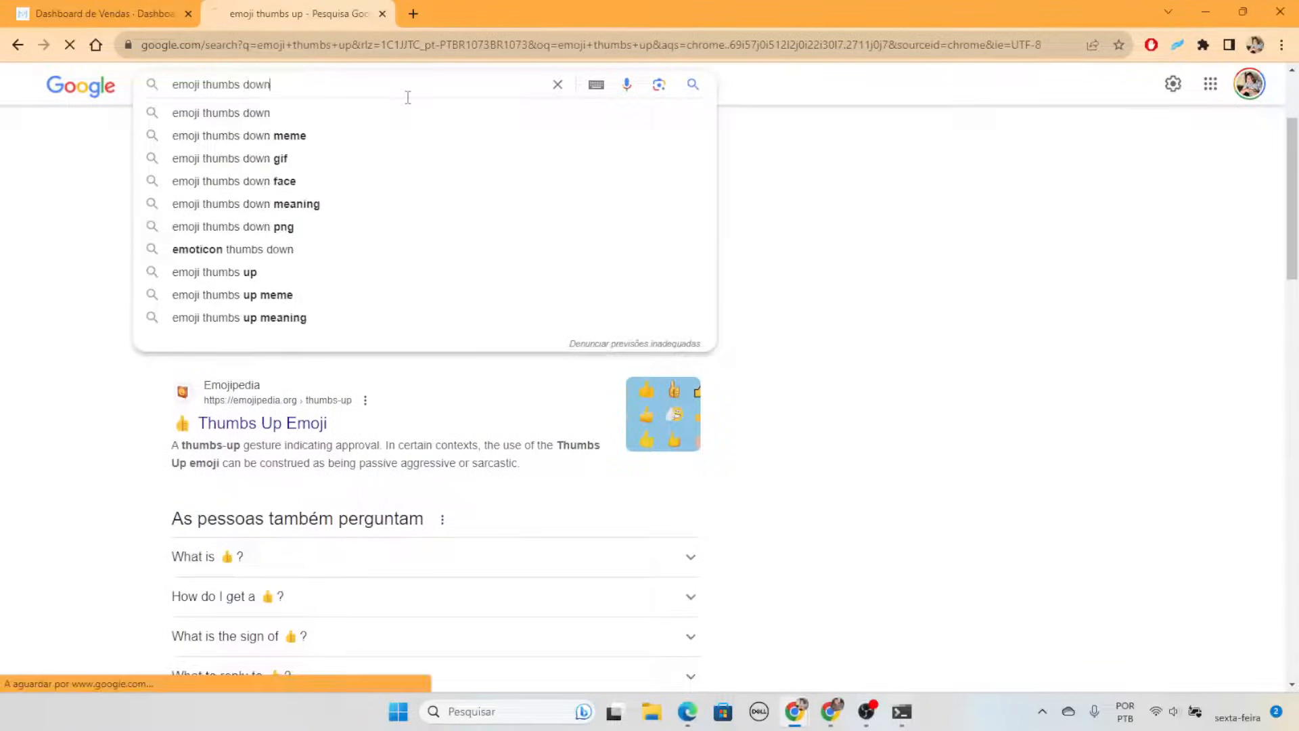
key(Return)
scroll(169, 467, down, 6)
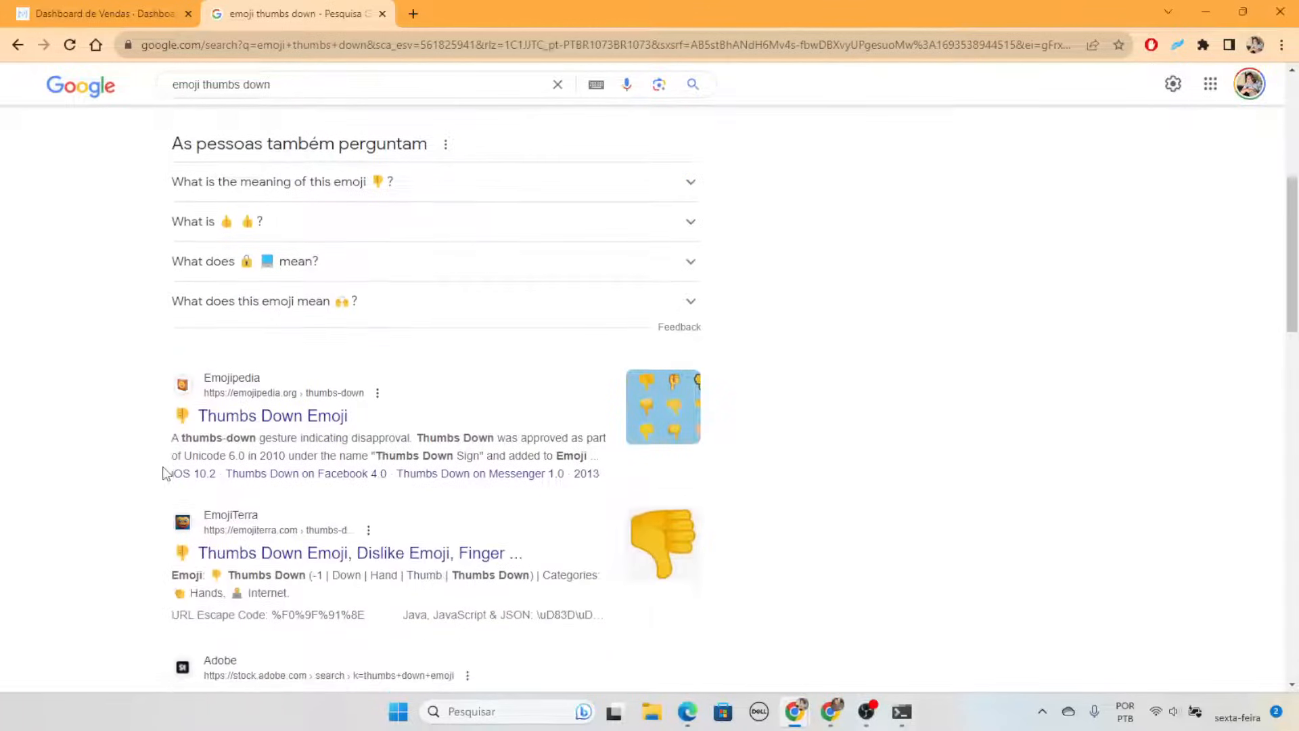
mouse_move(175, 421)
mouse_down()
mouse_move(169, 410)
mouse_move(192, 414)
mouse_up()
key(ctrl+c)
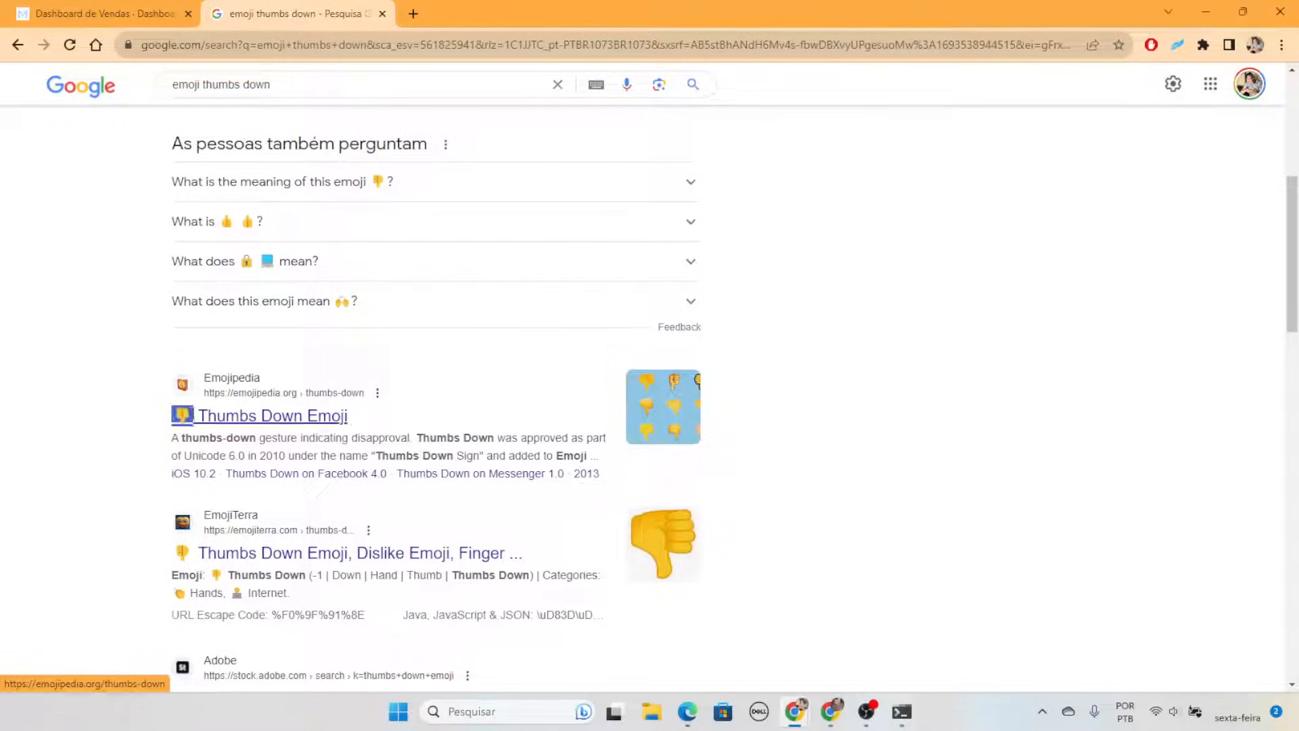
Return to the dashboard and append the copied 👎 emoji to the "Piores 5 produtos" text card
click(54, 13)
click(828, 297)
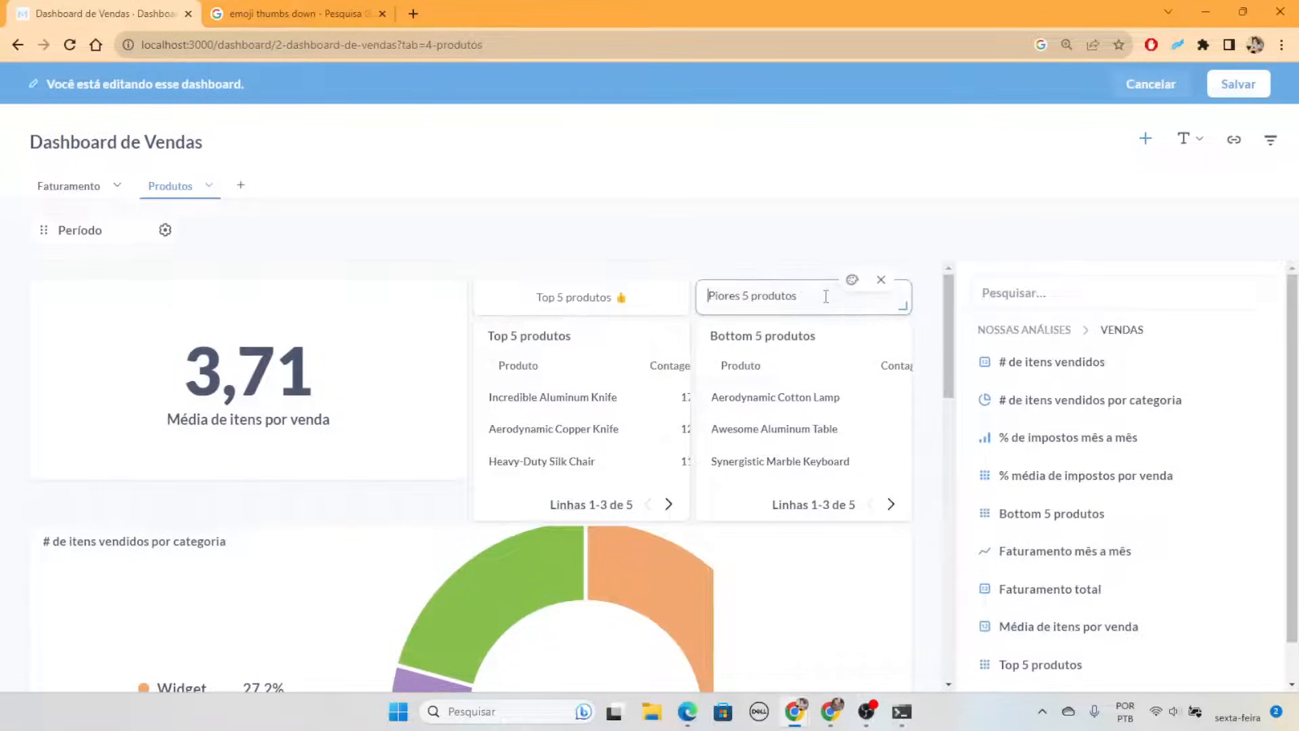
click(828, 297)
key(ctrl+v)
Set the "Piores 5 produtos 👎" text card's vertical alignment to Meio and its horizontal alignment to Centro
click(852, 279)
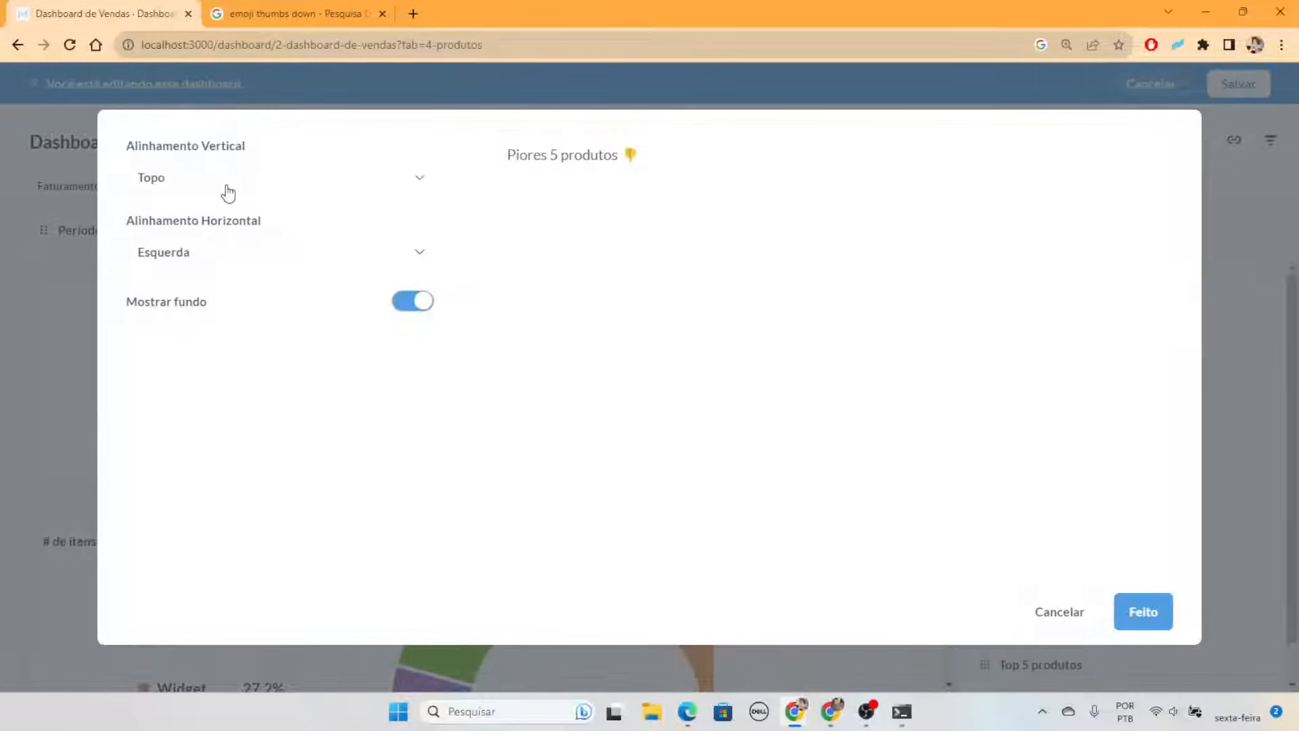
click(226, 186)
click(189, 264)
click(206, 250)
click(207, 331)
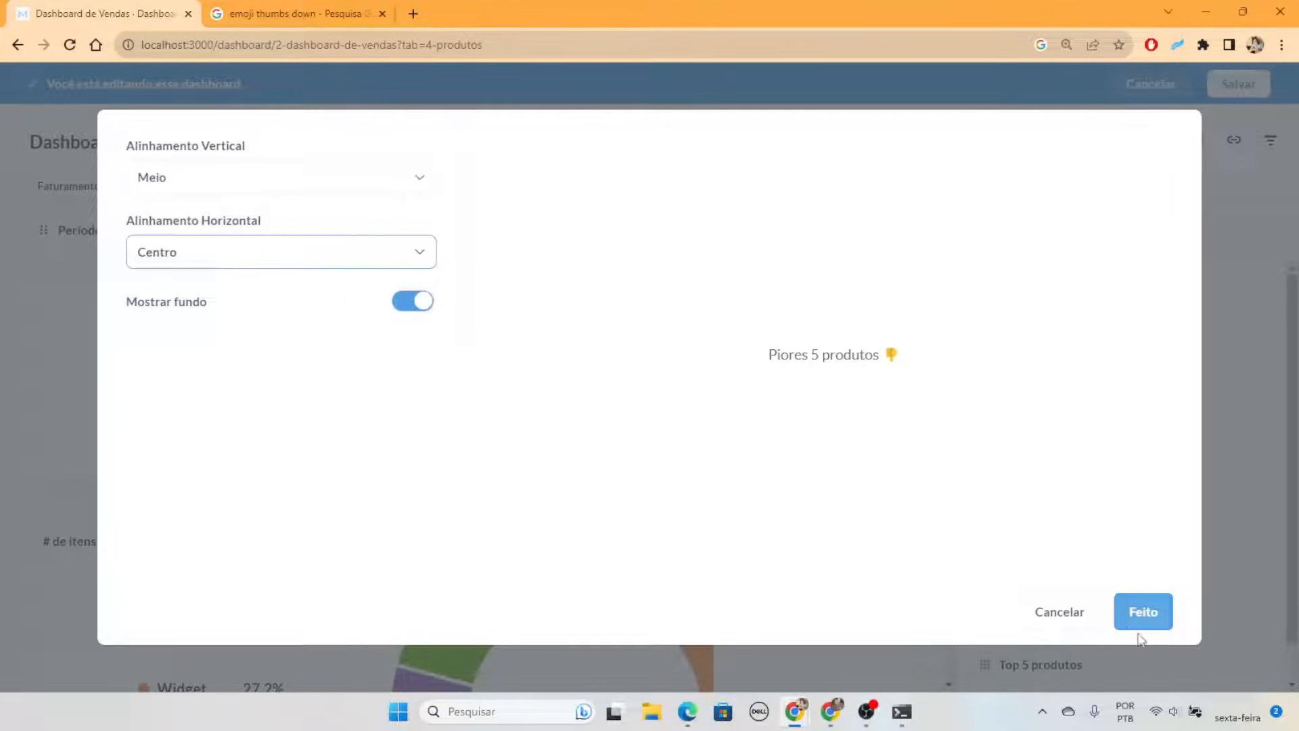
click(1118, 612)
Save the dashboard and review the arranged cards on the Produtos tab
scroll(862, 557, down, 3)
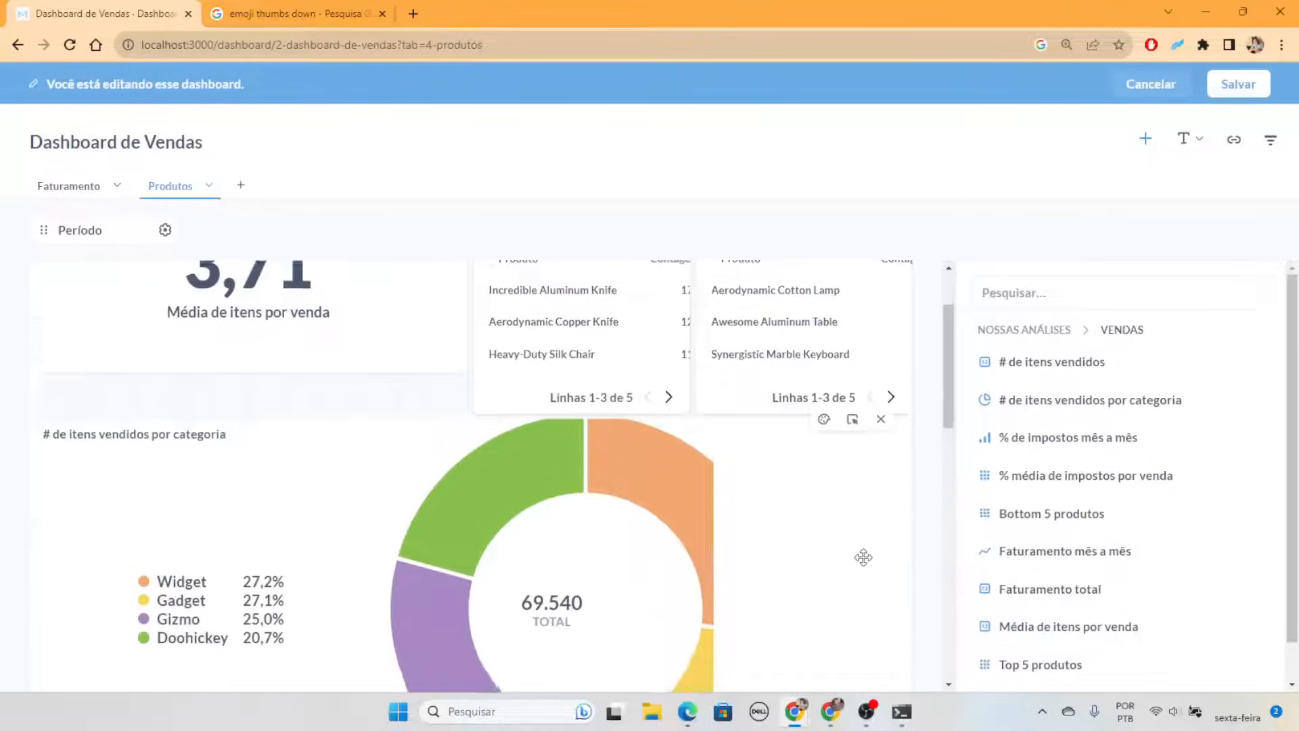
scroll(830, 546, up, 2)
click(1226, 99)
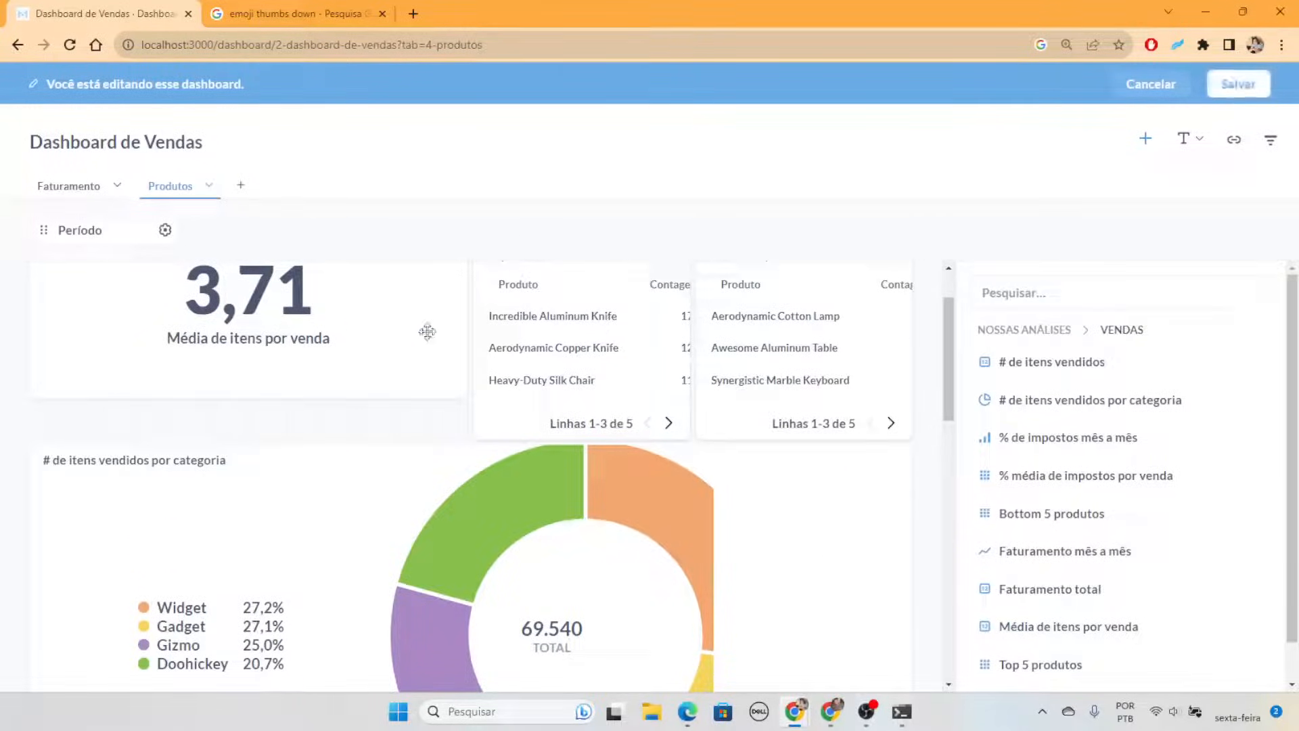
click(1247, 84)
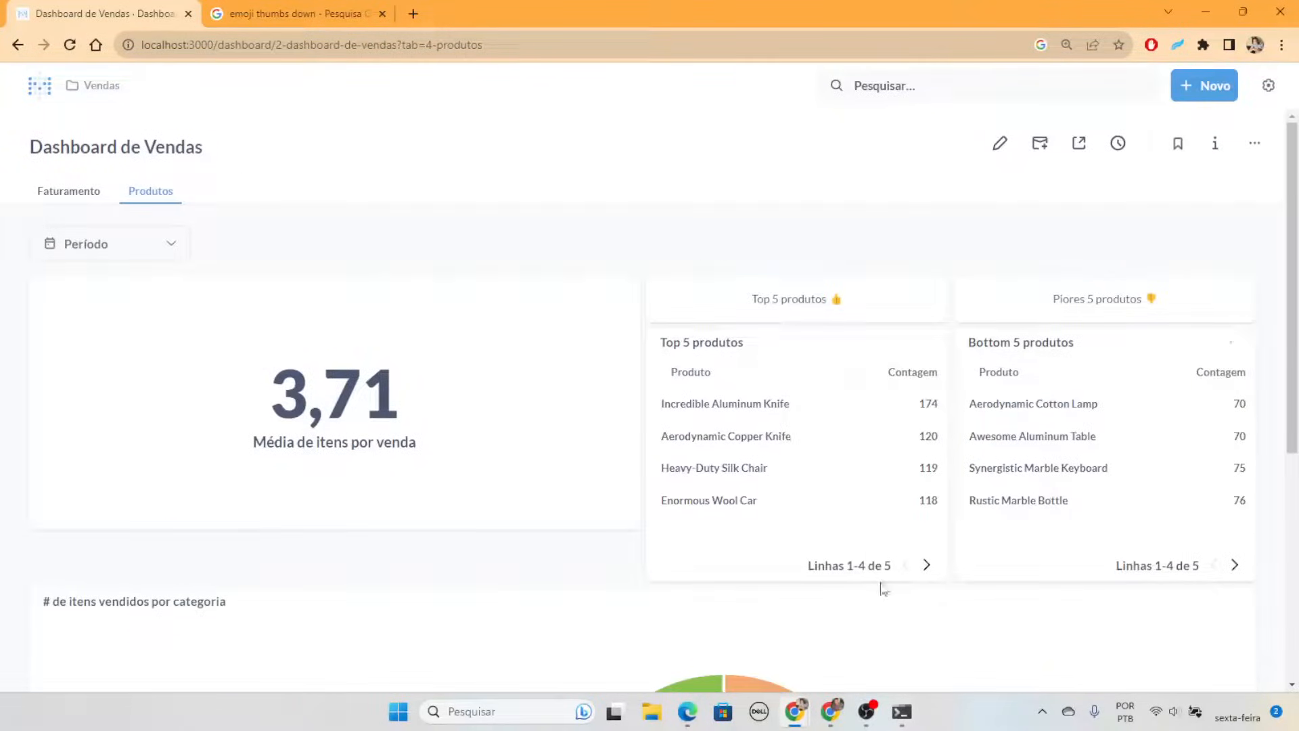
scroll(1079, 565, down, 1)
scroll(1091, 563, up, 1)
scroll(878, 386, down, 5)
scroll(968, 464, up, 5)
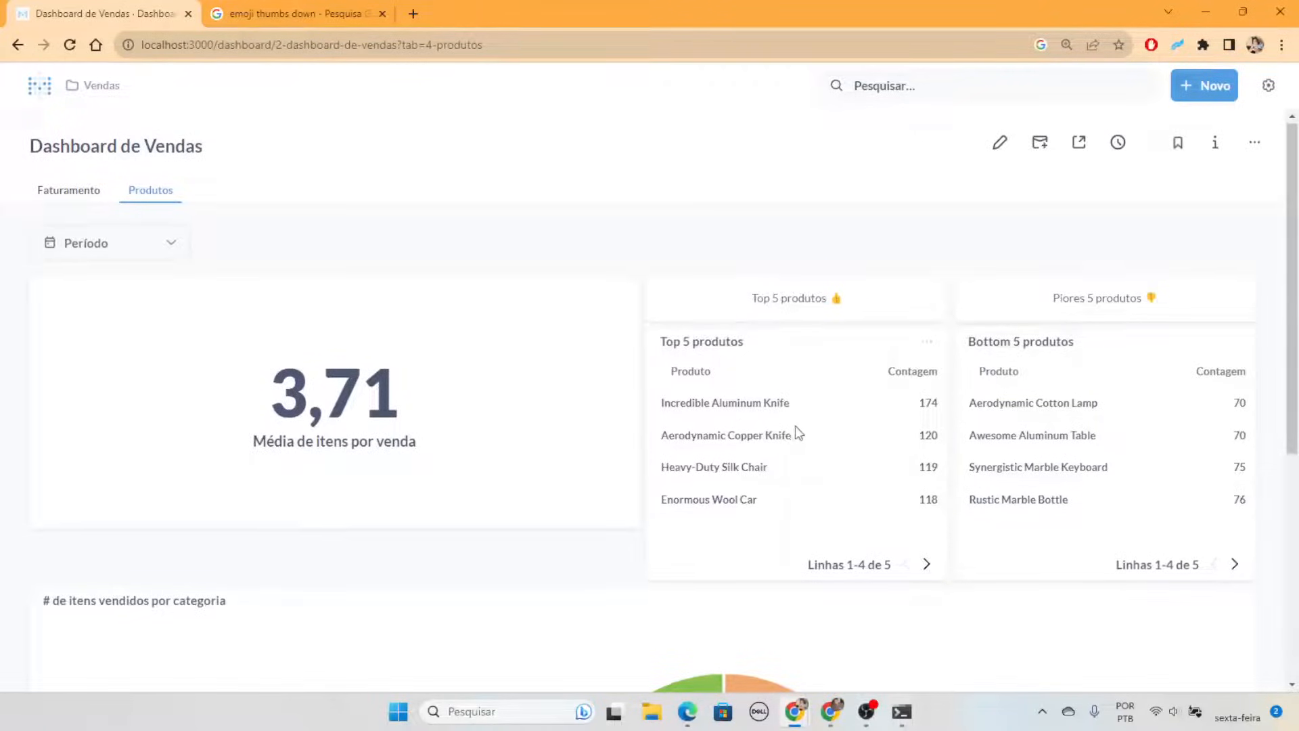
scroll(799, 427, down, 4)
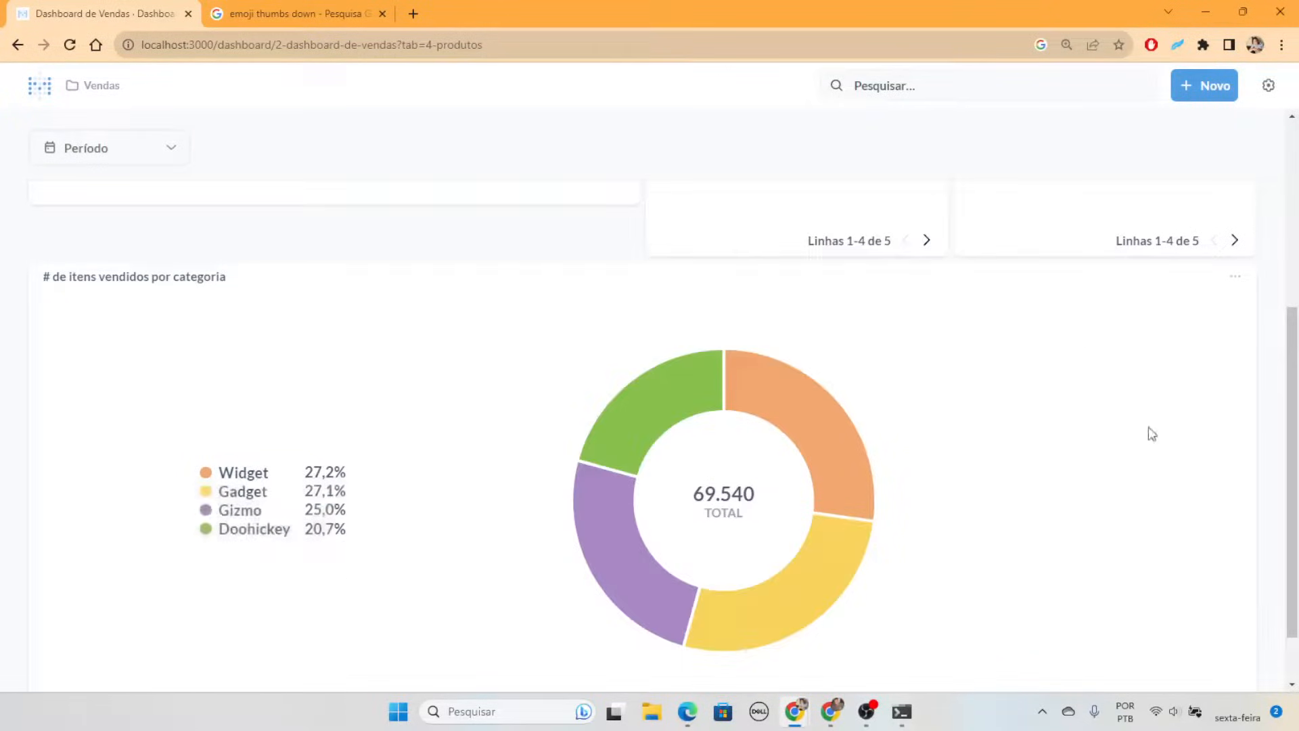
Extend the "Média de itens por venda" card down to the bottom edge of the product tables and save the dashboard
scroll(1148, 429, up, 2)
scroll(1150, 433, up, 2)
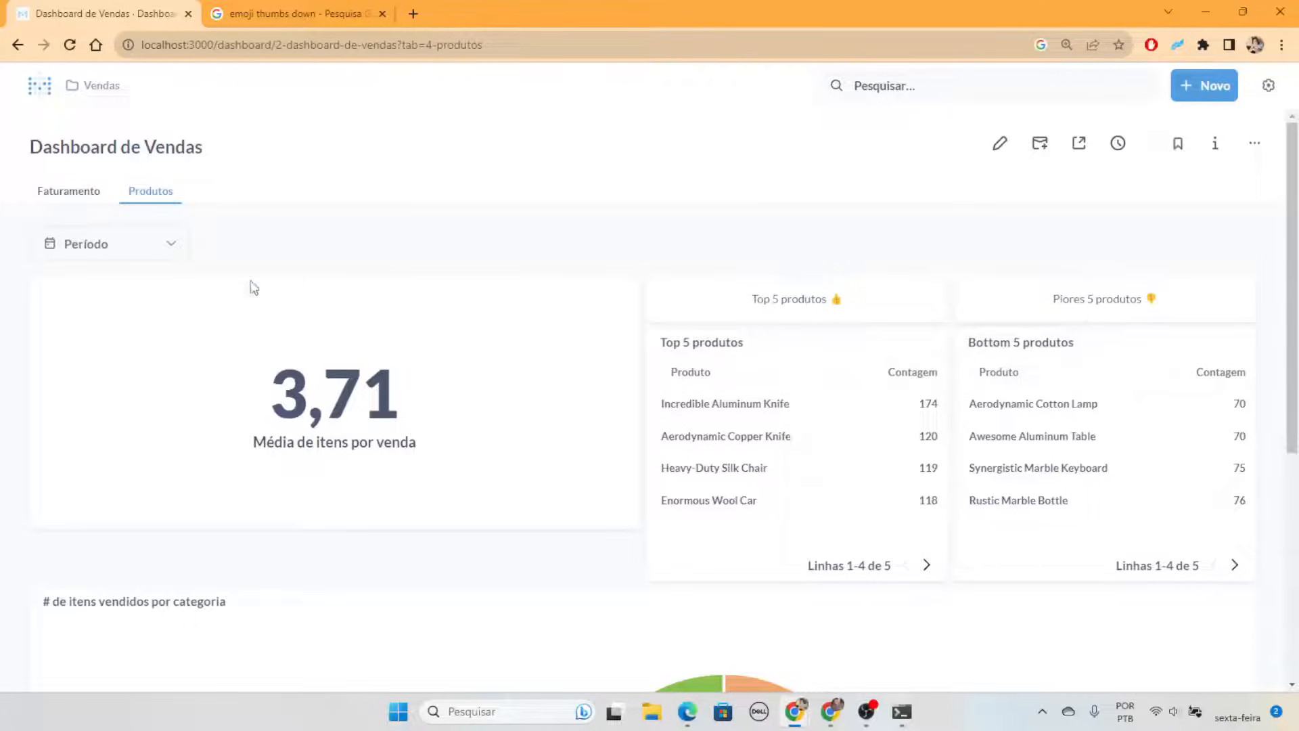
scroll(219, 416, down, 3)
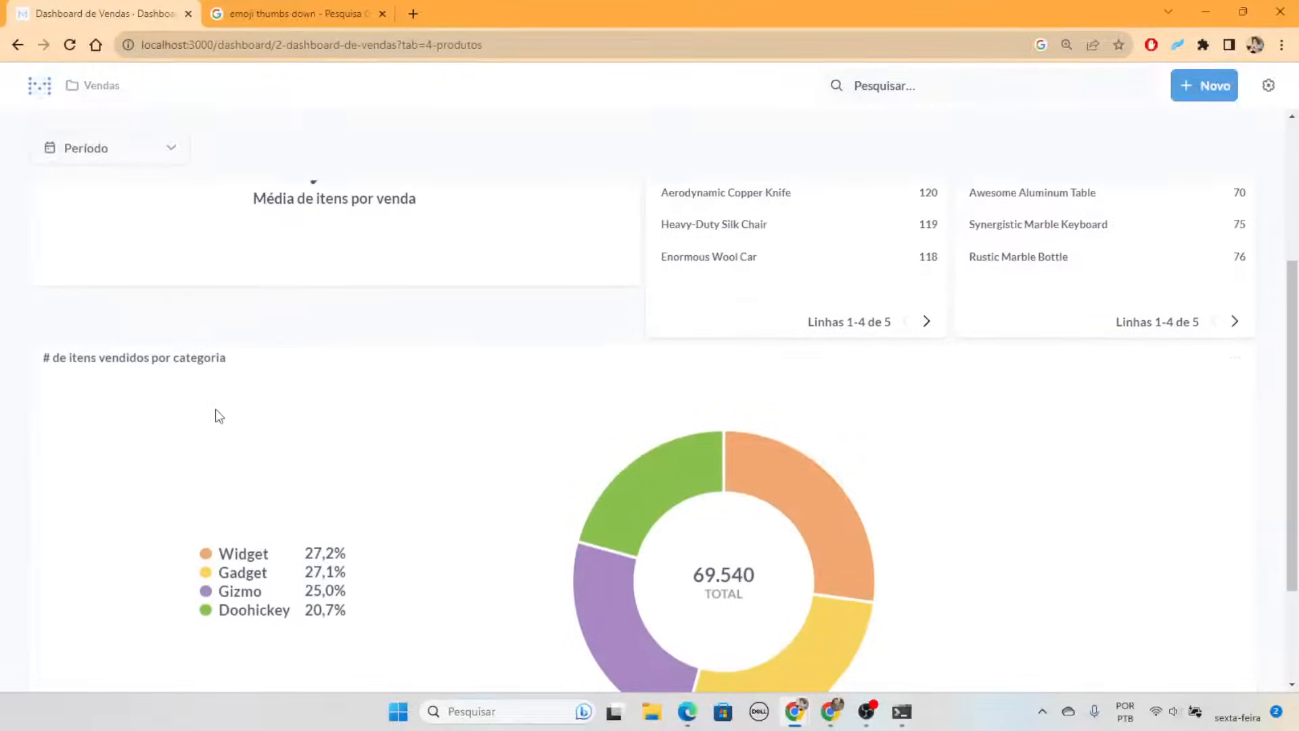
scroll(527, 406, up, 1)
scroll(371, 400, up, 2)
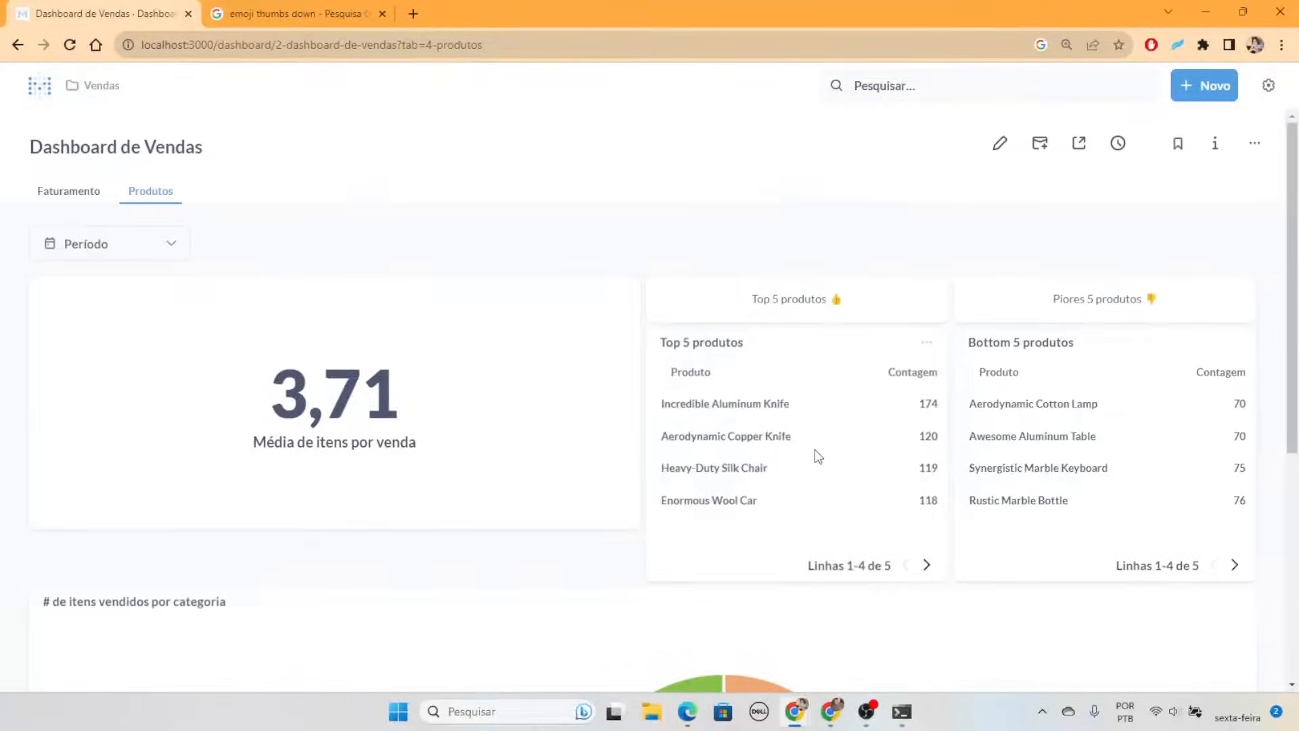
click(1006, 155)
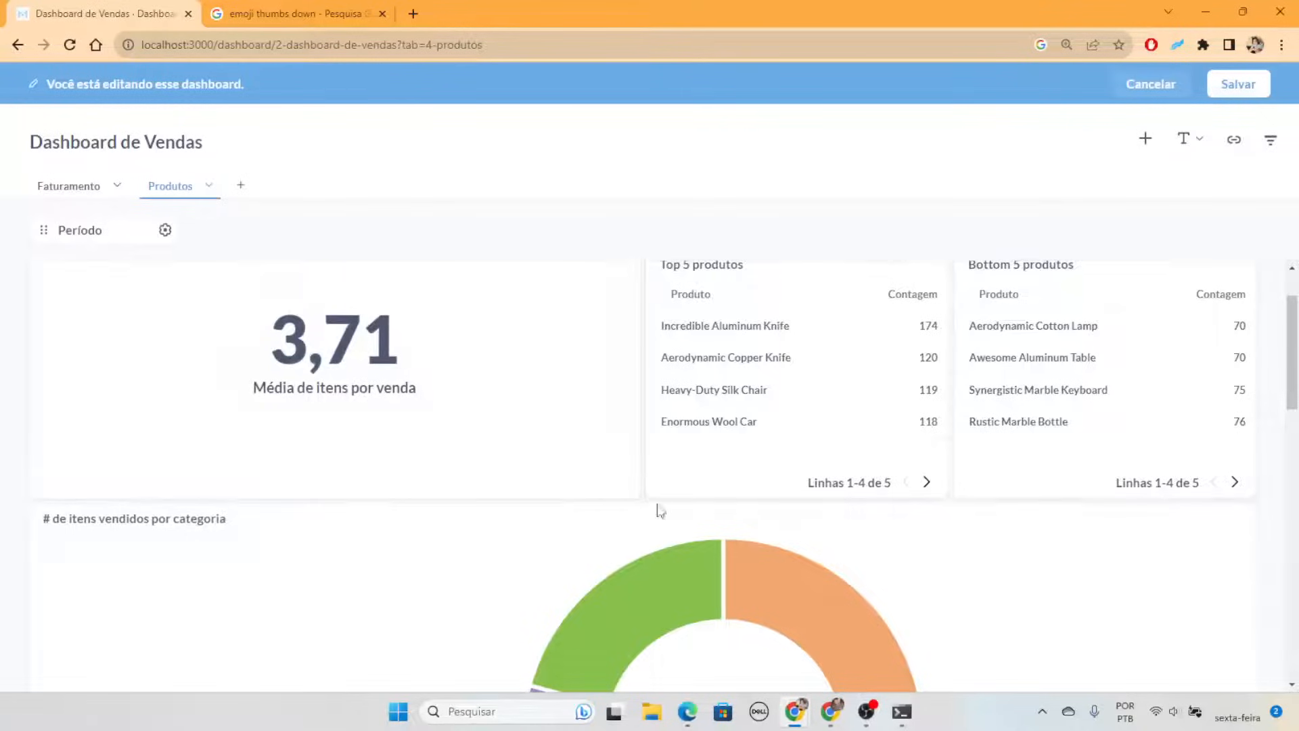
click(1238, 84)
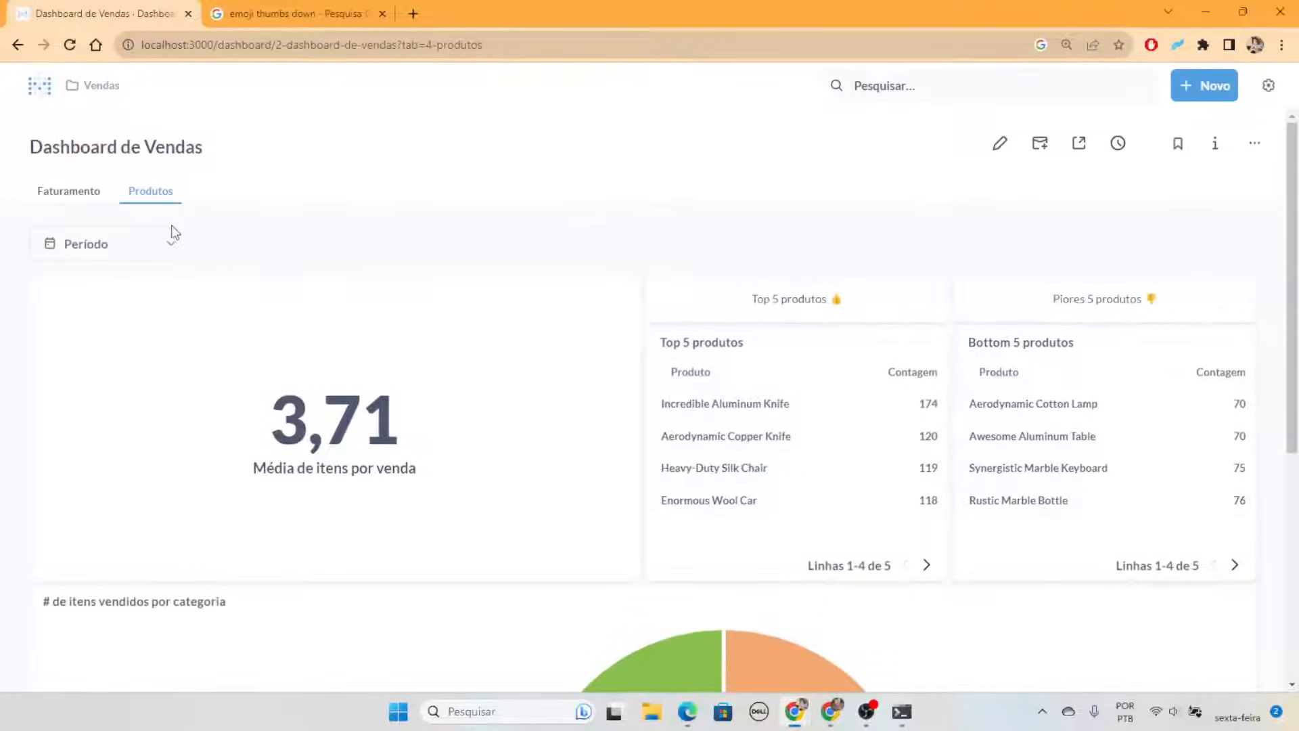
Put the dashboard back into editing and add a new tab named "Impostos"
click(999, 144)
click(243, 184)
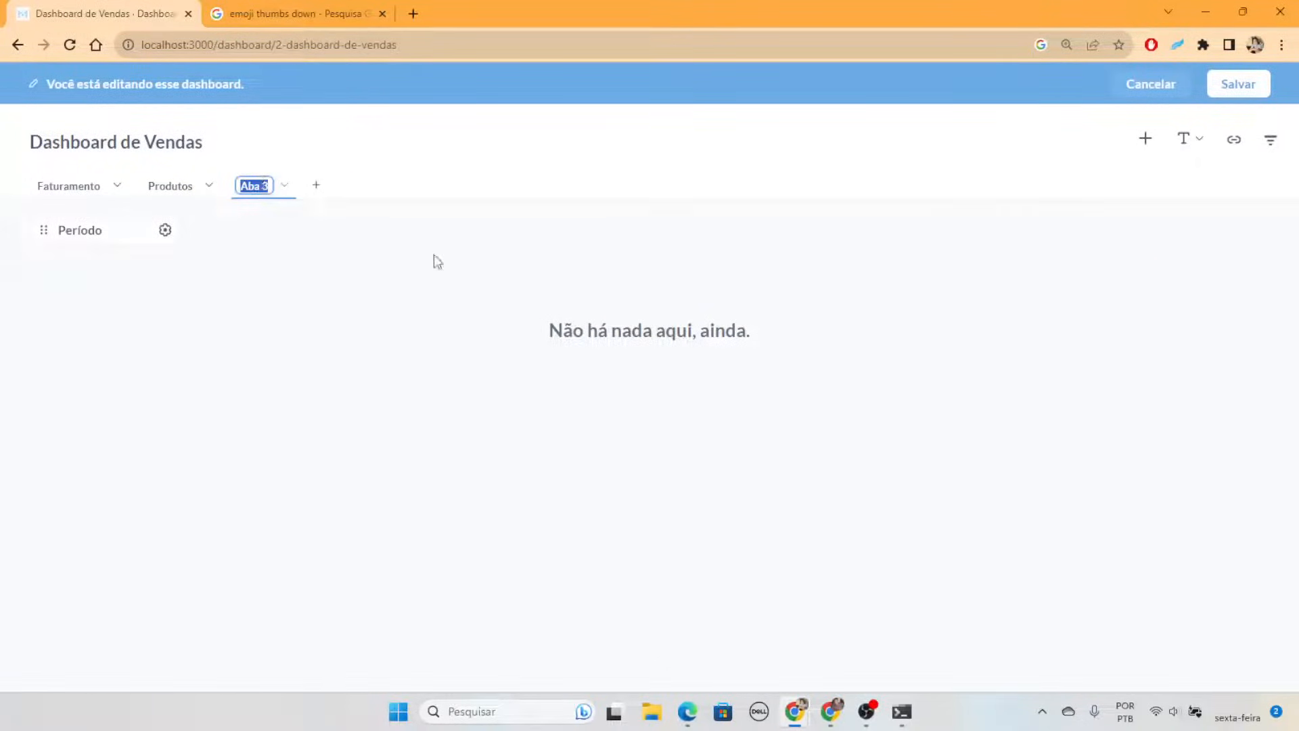
text(Impostos)
key(Return)
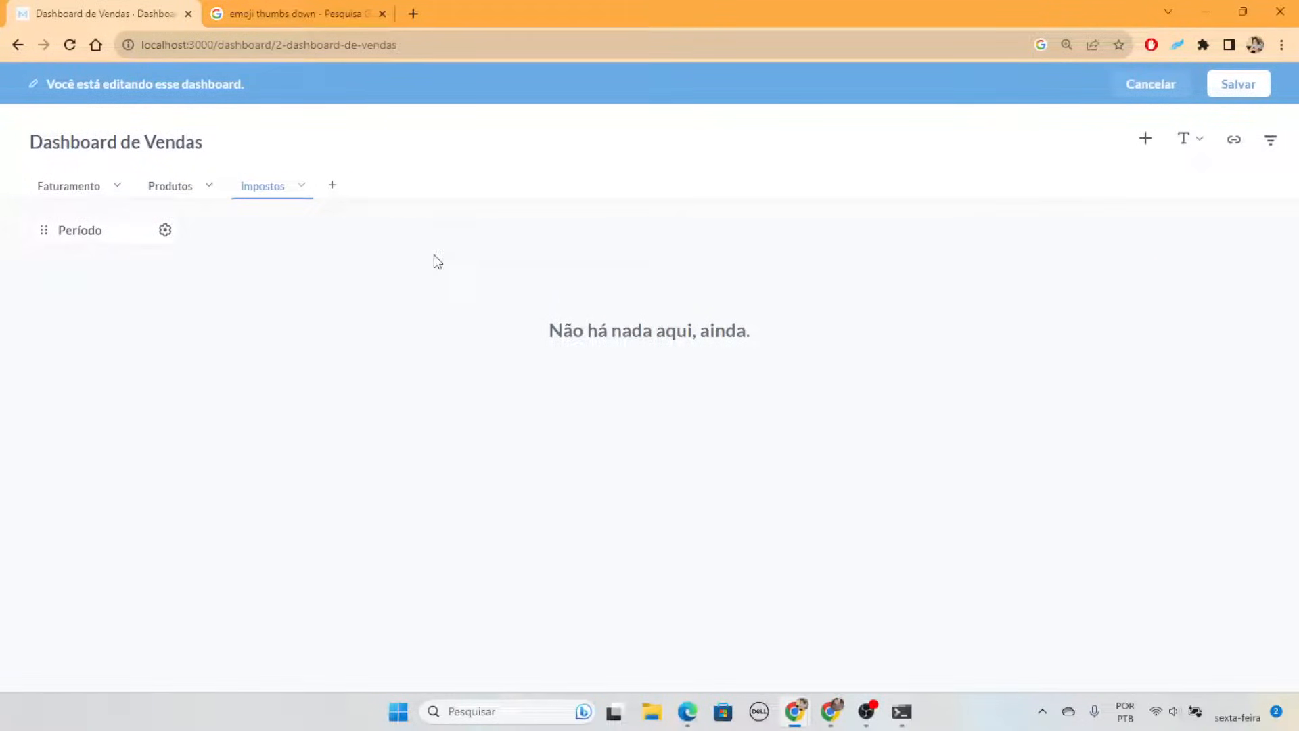
Add the "% de impostos mês a mês", "% média de impostos por venda" and "Total de impostos pagos" questions to the Impostos tab
click(1145, 139)
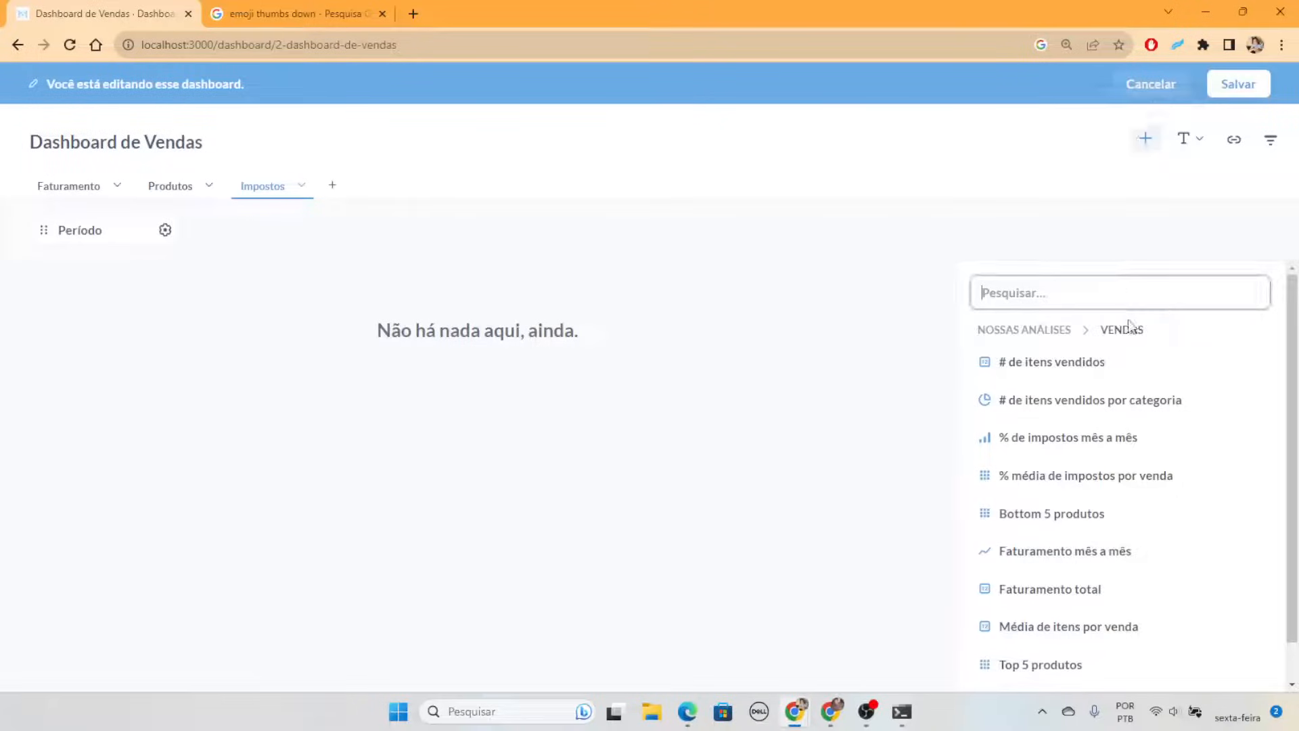
click(1148, 439)
click(1108, 474)
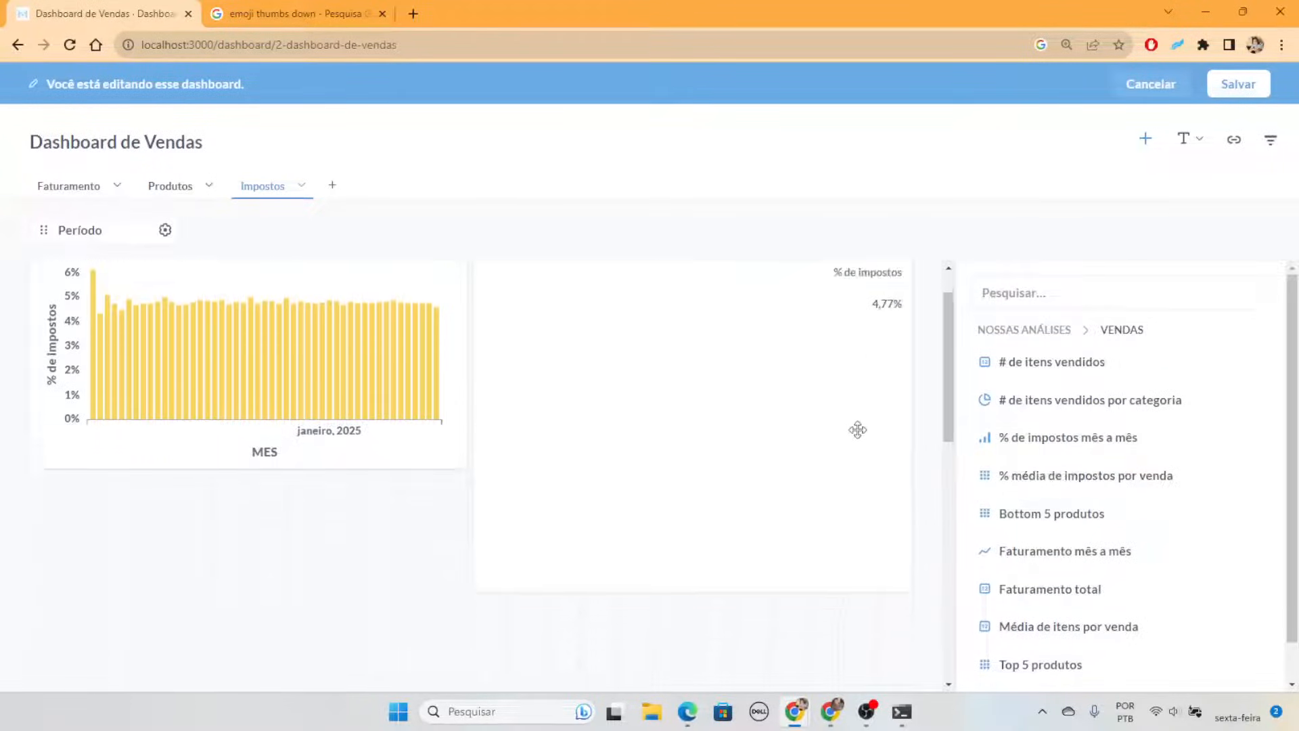
scroll(857, 430, down, 2)
scroll(1105, 533, down, 1)
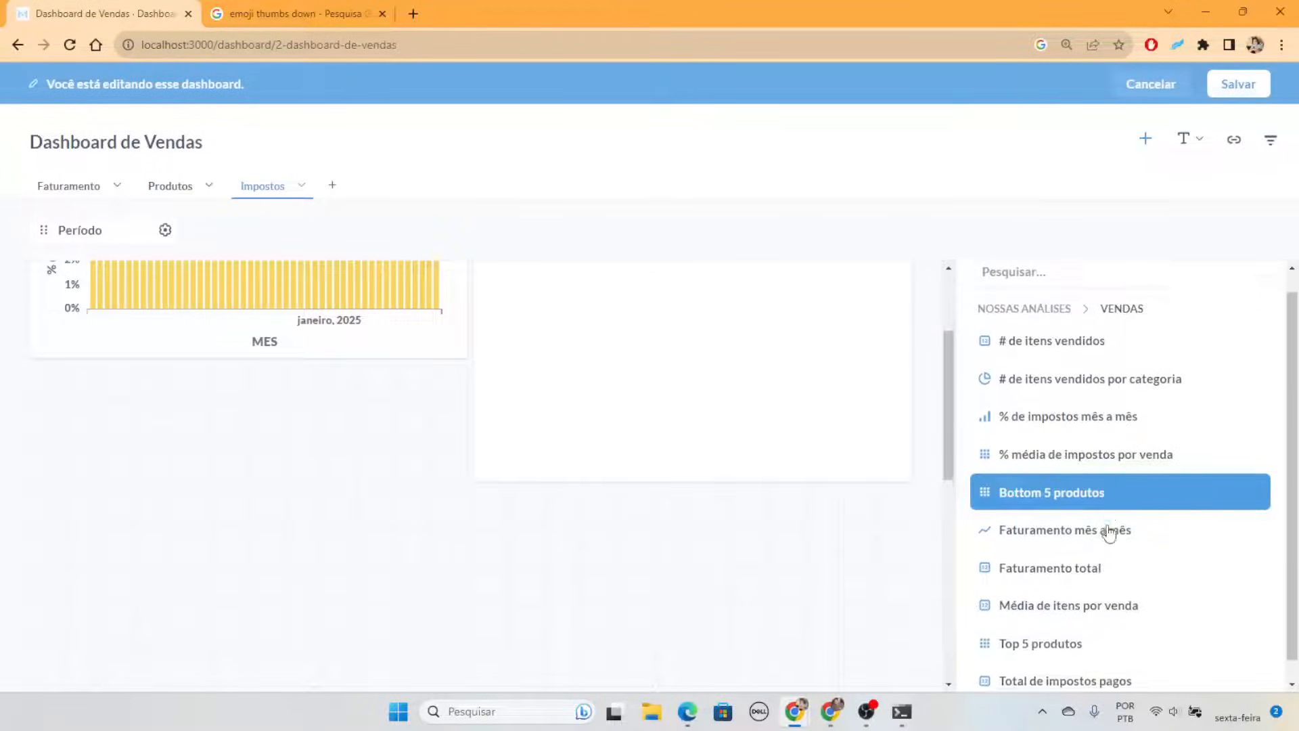
click(1169, 677)
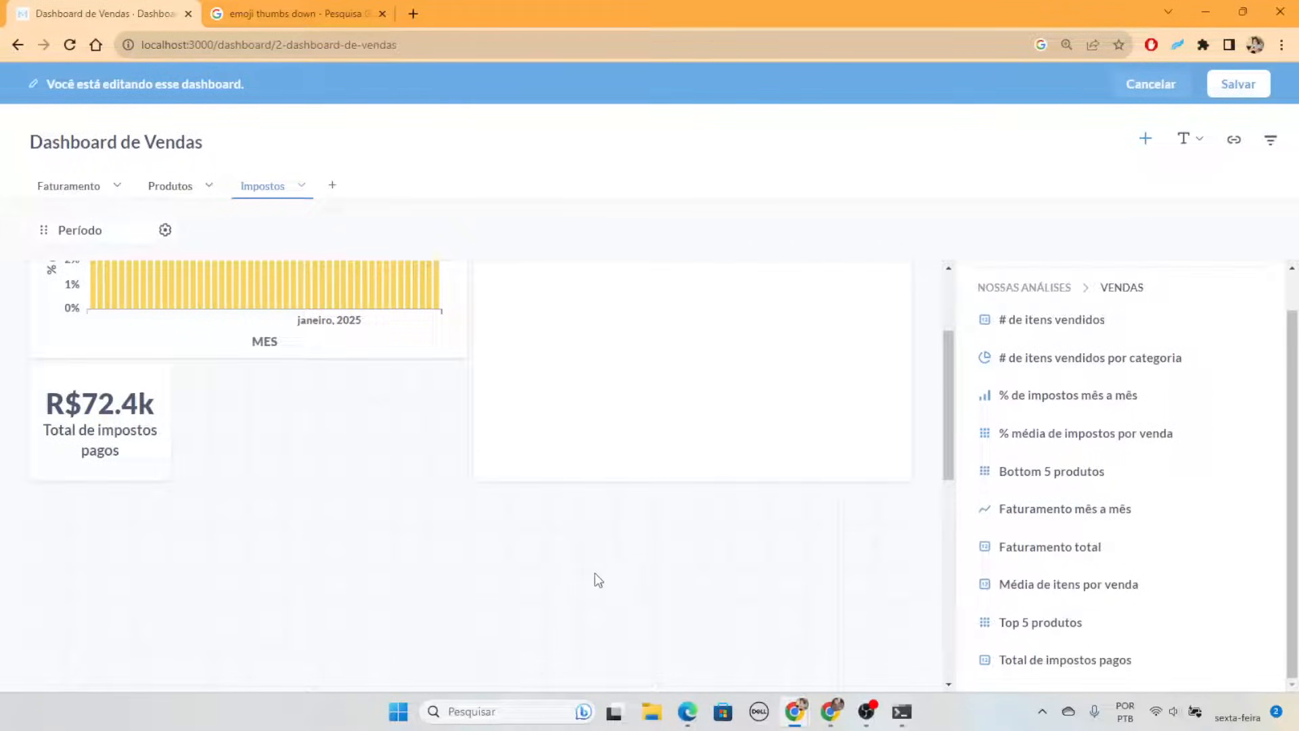
Place the "Total de impostos pagos" card above the other cards and widen it to the full dashboard width
scroll(375, 581, up, 2)
drag(64, 600, 56, 344)
drag(157, 375, 932, 372)
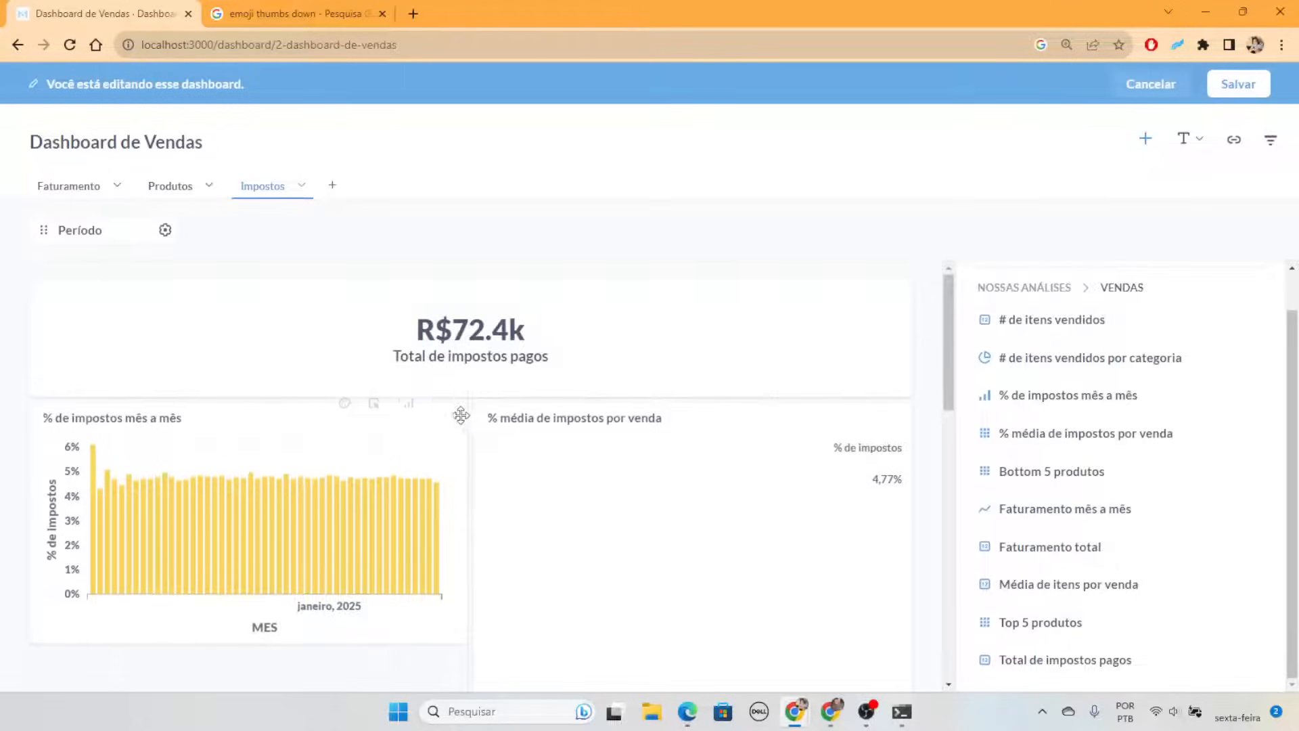
scroll(600, 528, up, 1)
scroll(589, 580, down, 1)
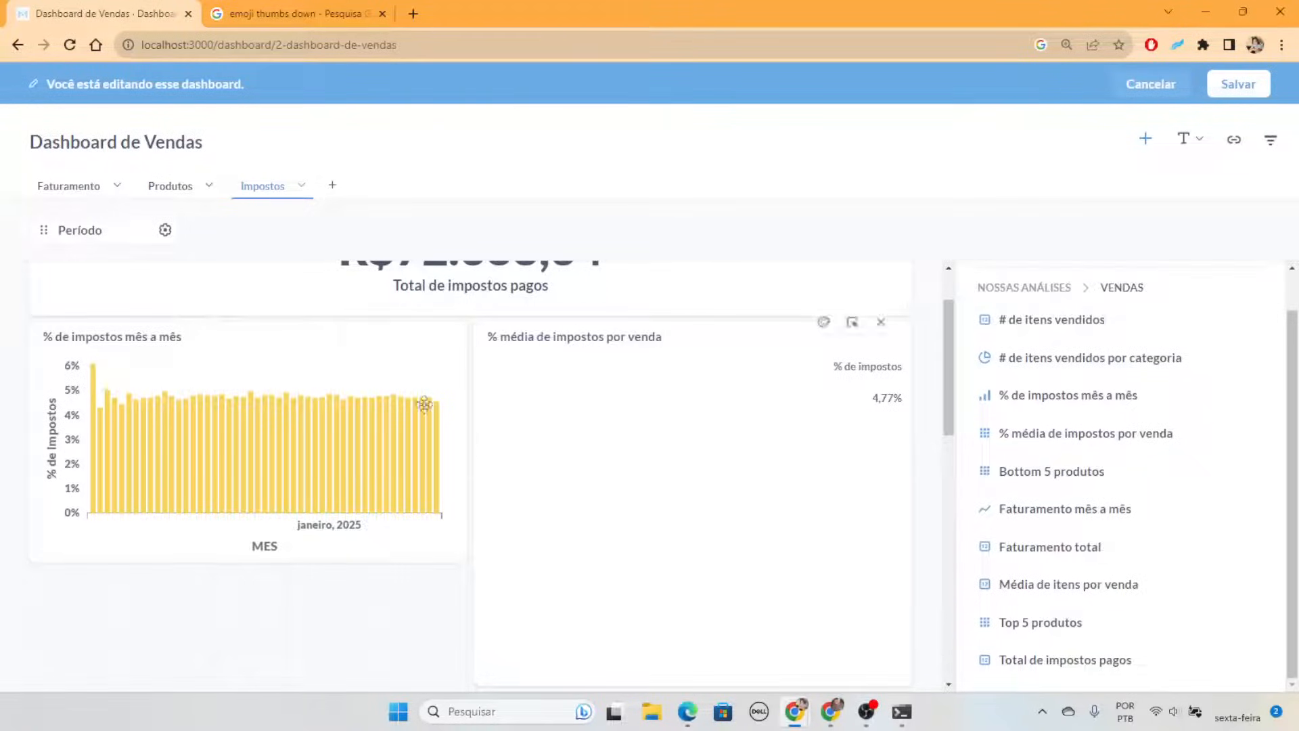
Change the "% de impostos mês a mês" card's display type from bars to a line and apply the settings
mouse_move(382, 325)
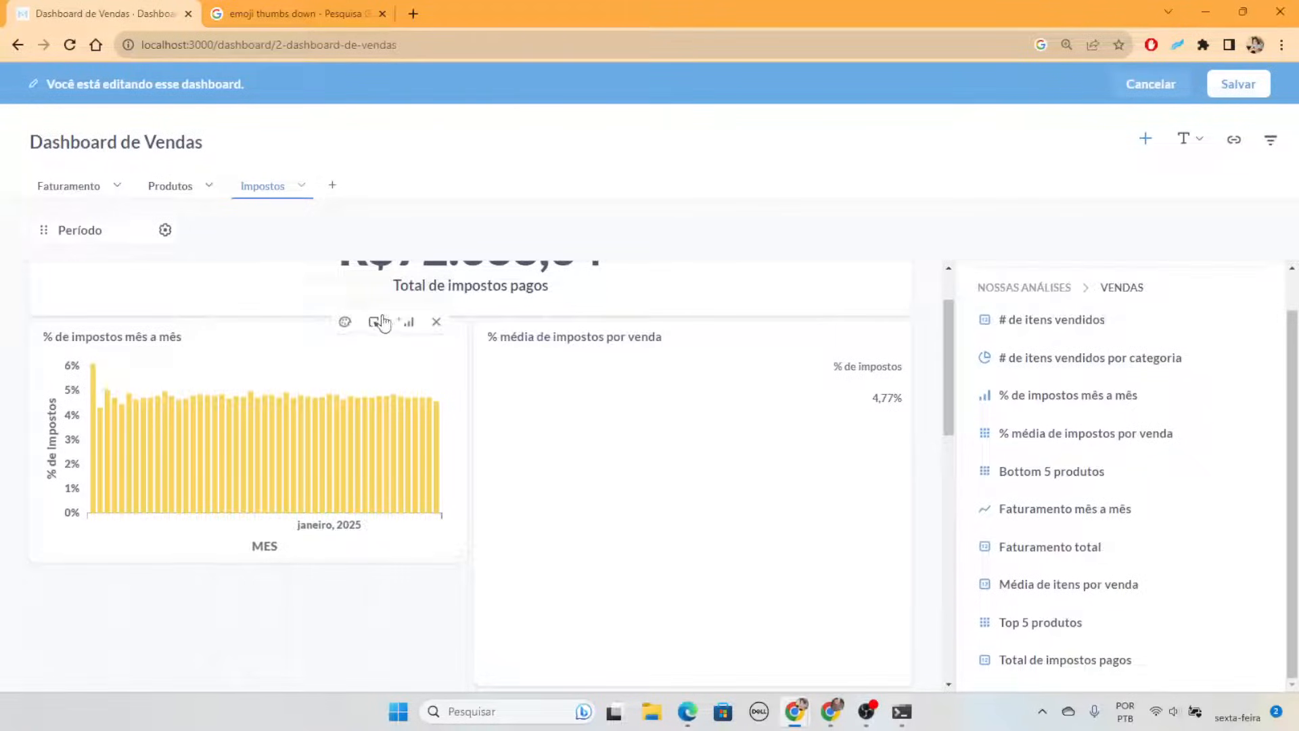
click(345, 322)
scroll(271, 366, down, 2)
click(190, 514)
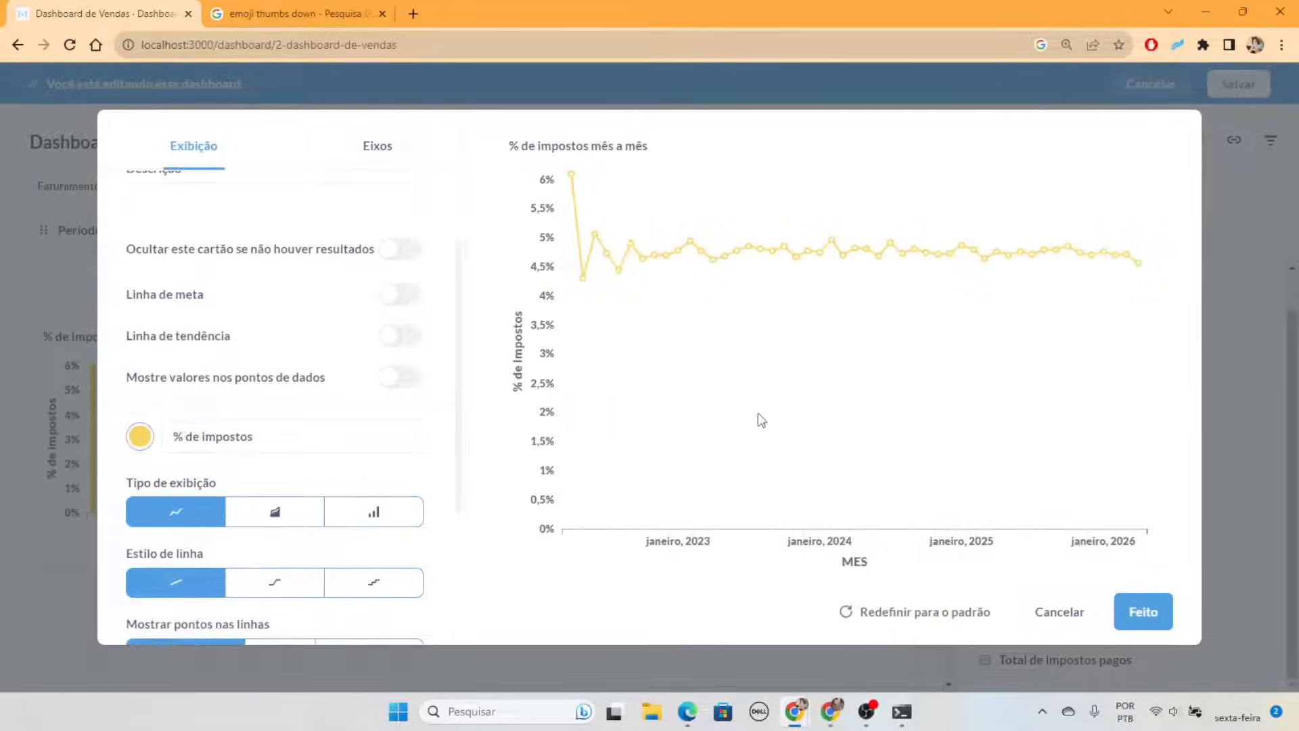
click(282, 518)
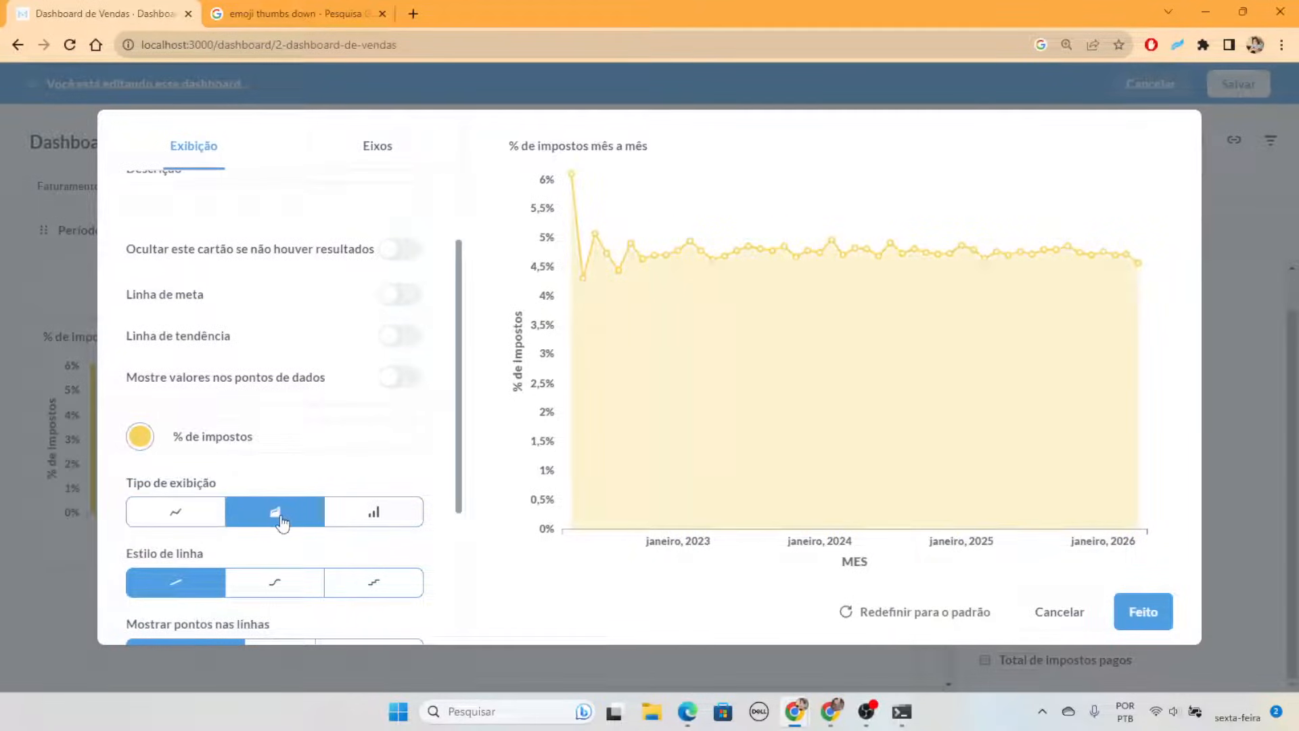
click(167, 513)
scroll(337, 526, down, 1)
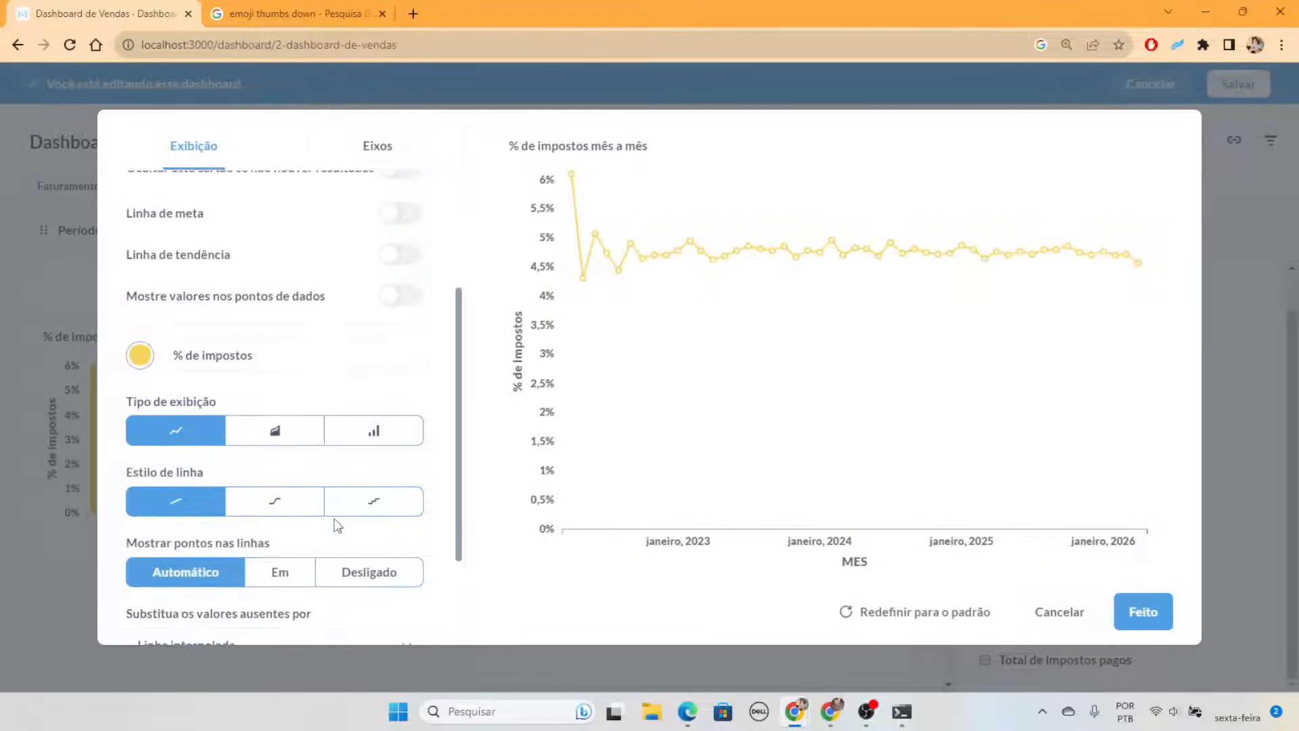
scroll(345, 525, down, 2)
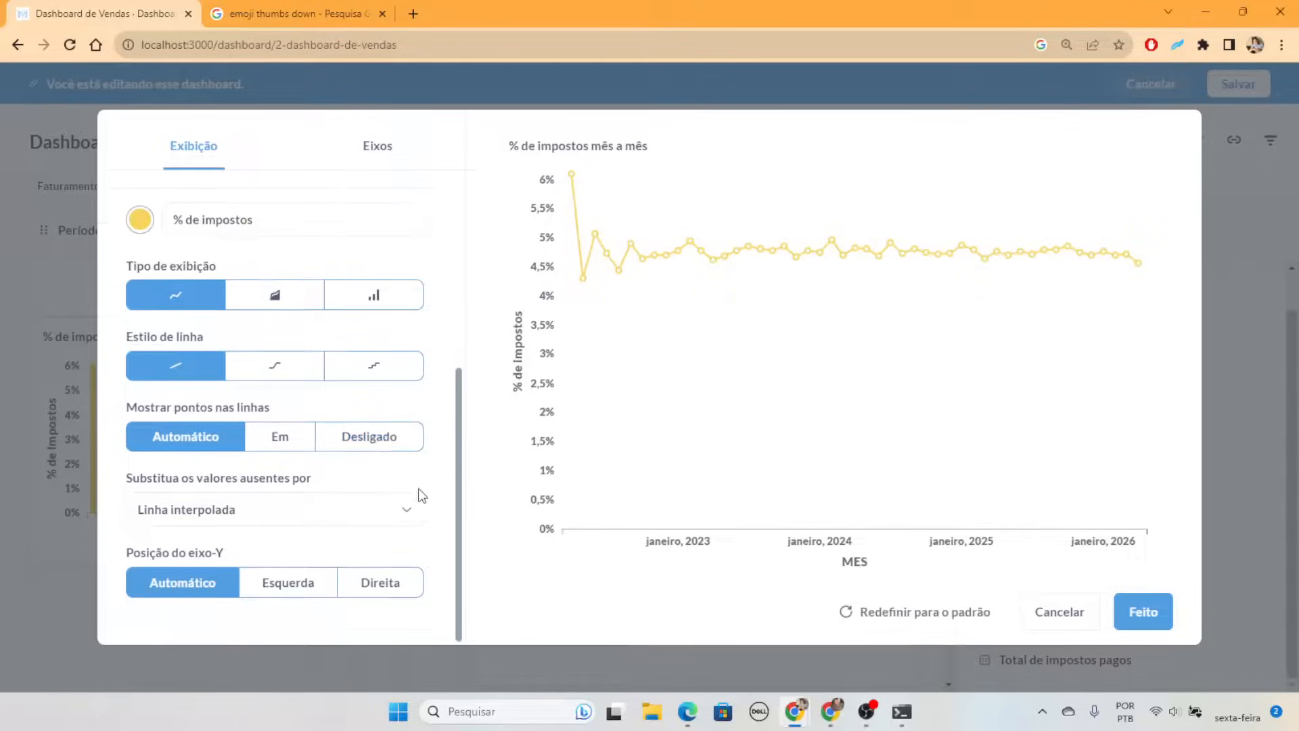
click(1144, 612)
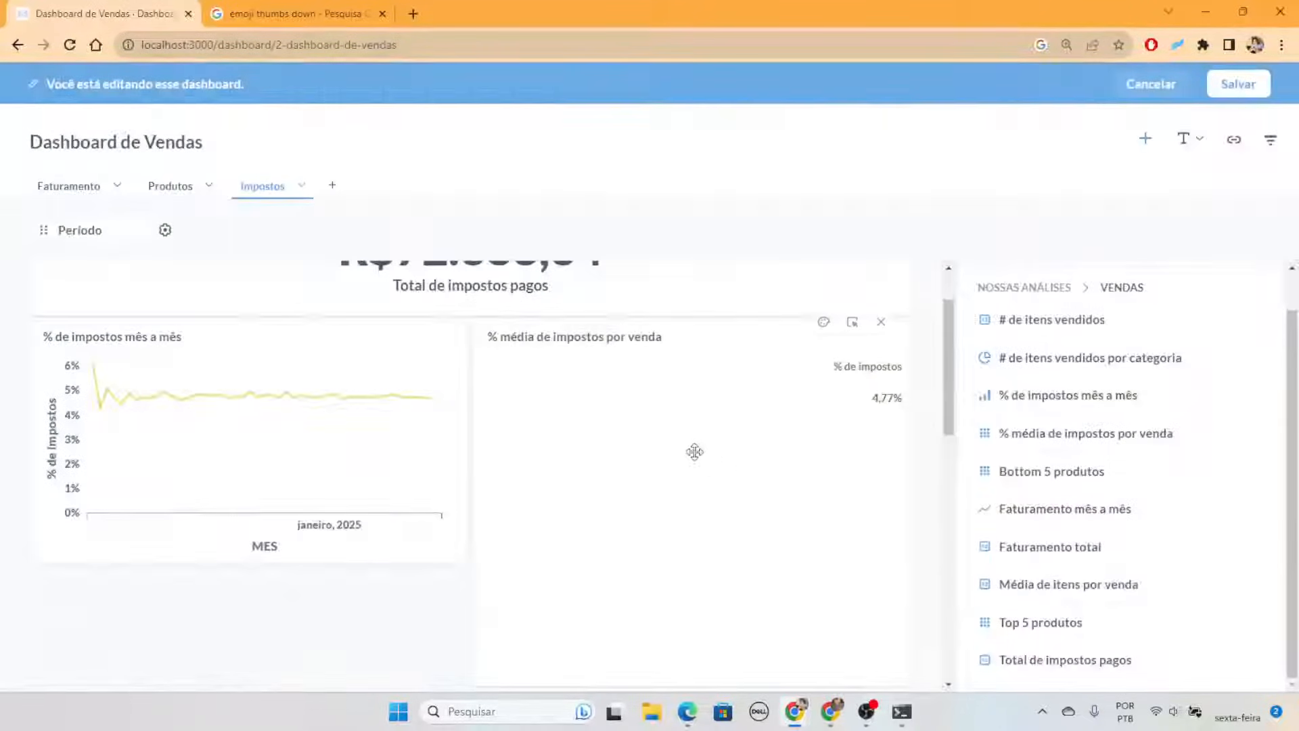
Check the "% média de impostos por venda" card's visual options without changing them and save the dashboard
scroll(384, 470, up, 2)
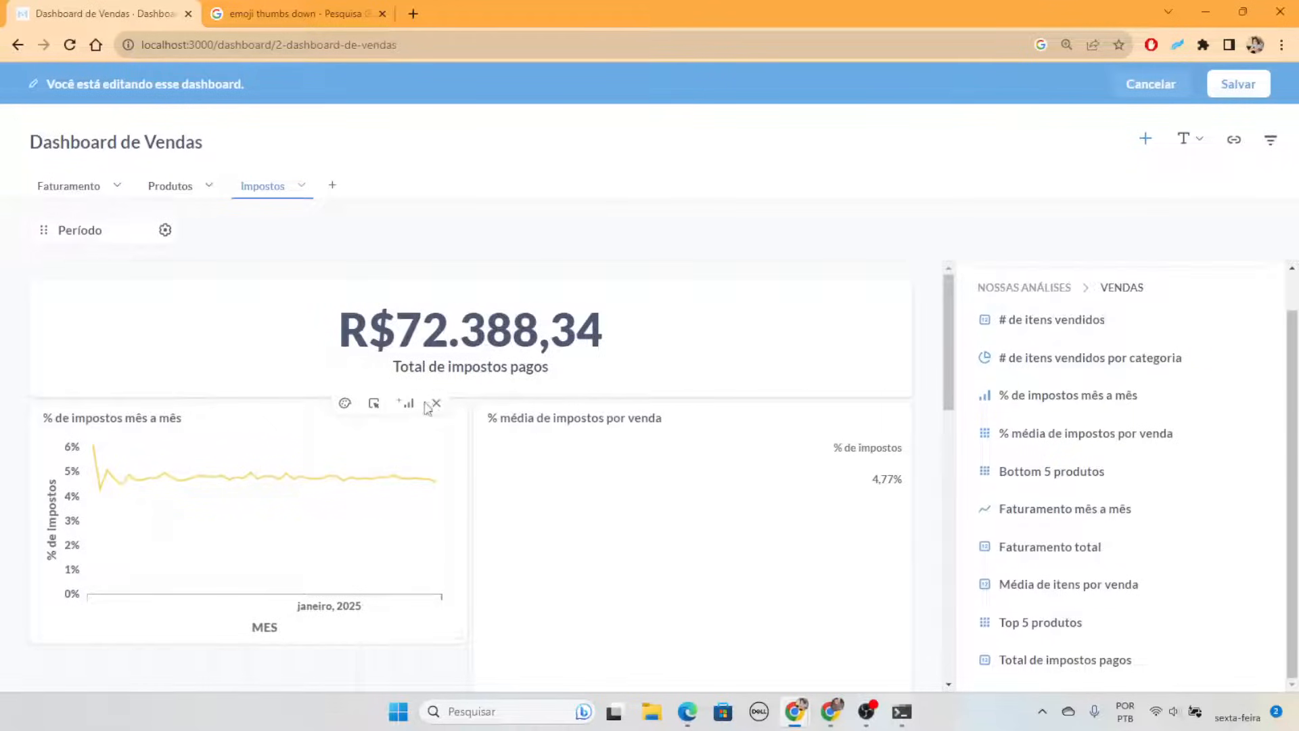
scroll(711, 490, down, 3)
scroll(864, 412, up, 3)
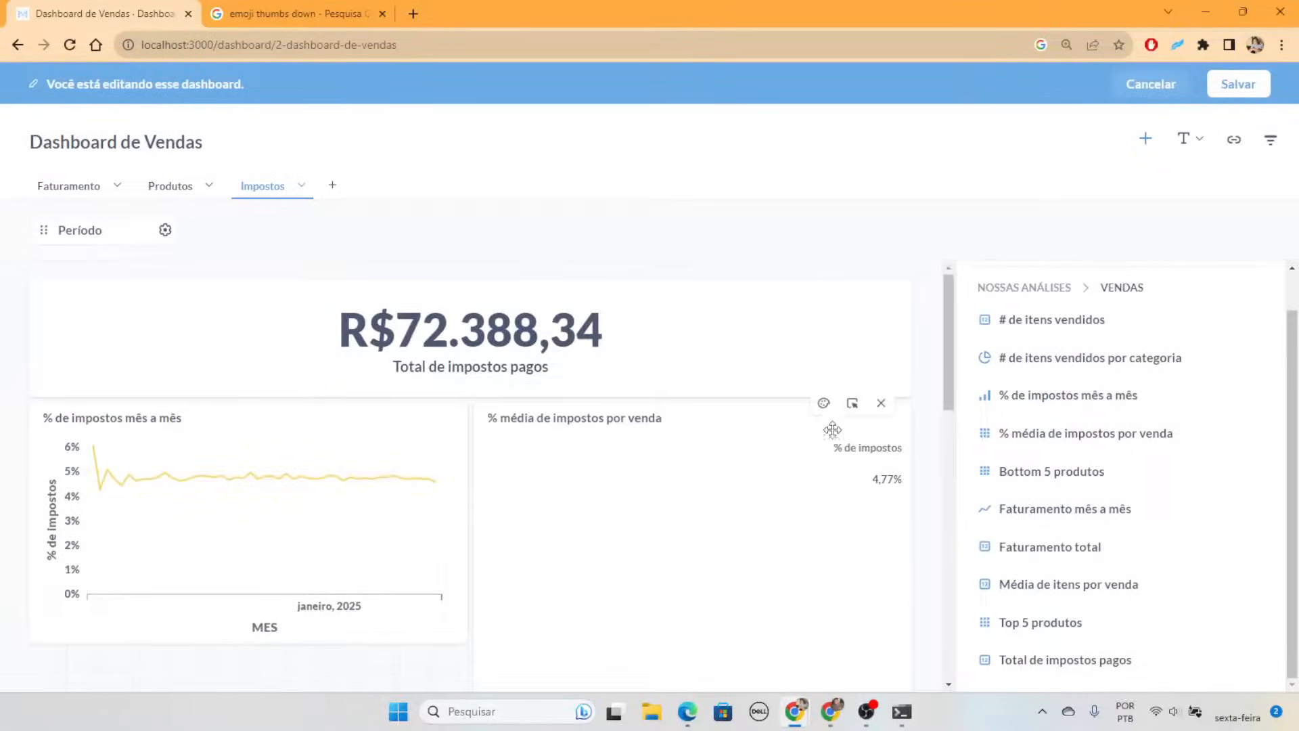
click(823, 403)
key(Escape)
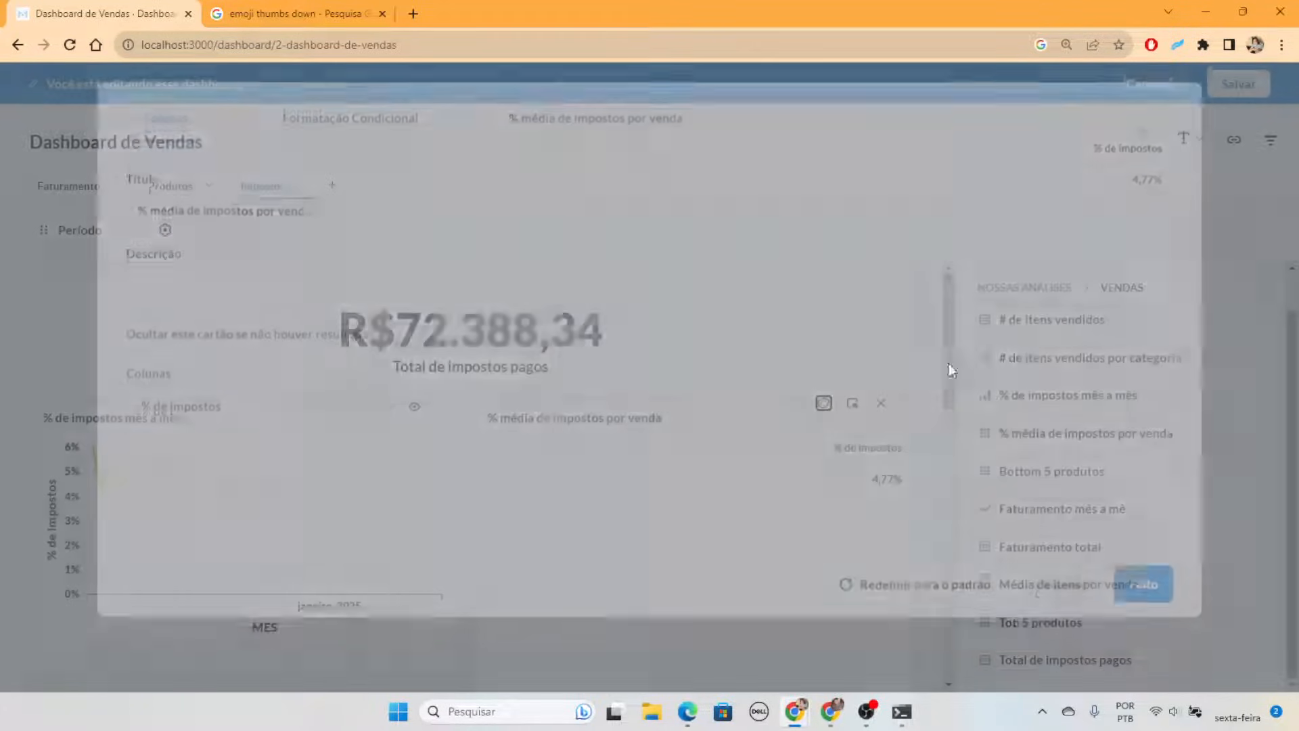
click(1233, 87)
scroll(809, 348, down, 3)
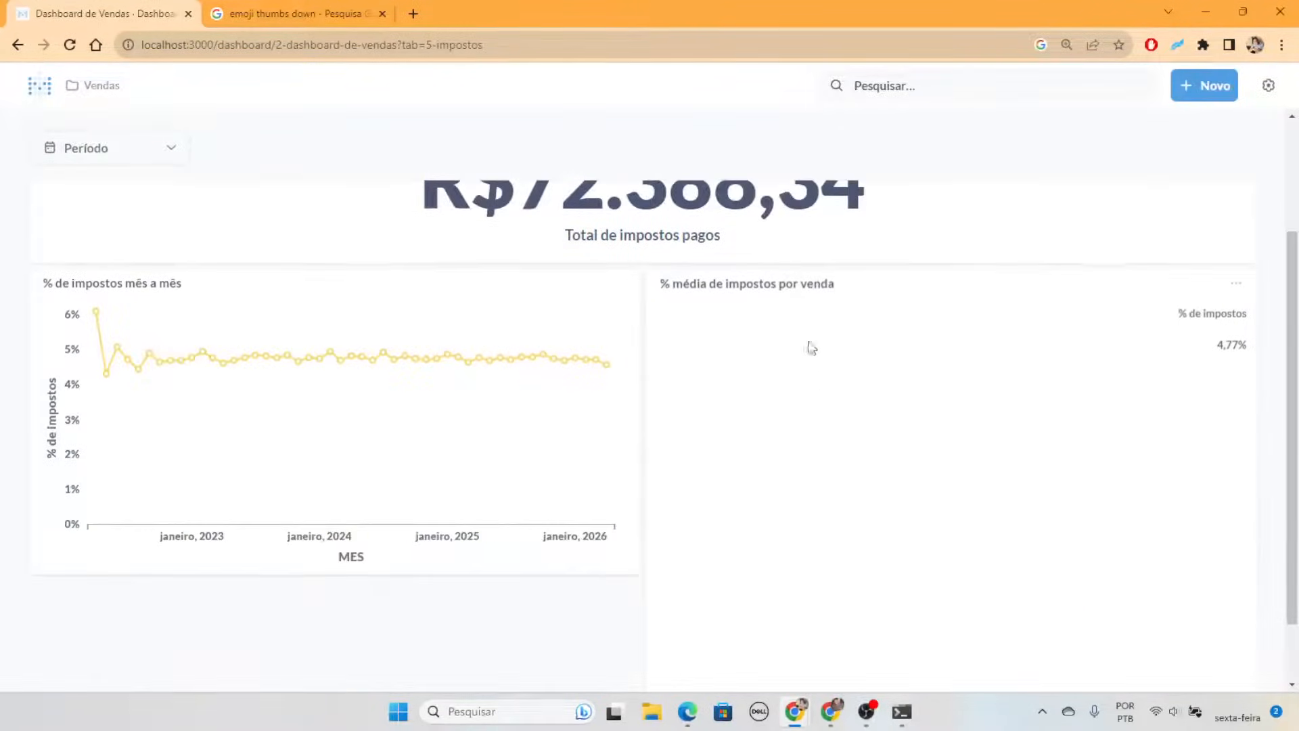
Open the "% média de impostos por venda" question, set its visualization to Número and save it over the original question
click(801, 290)
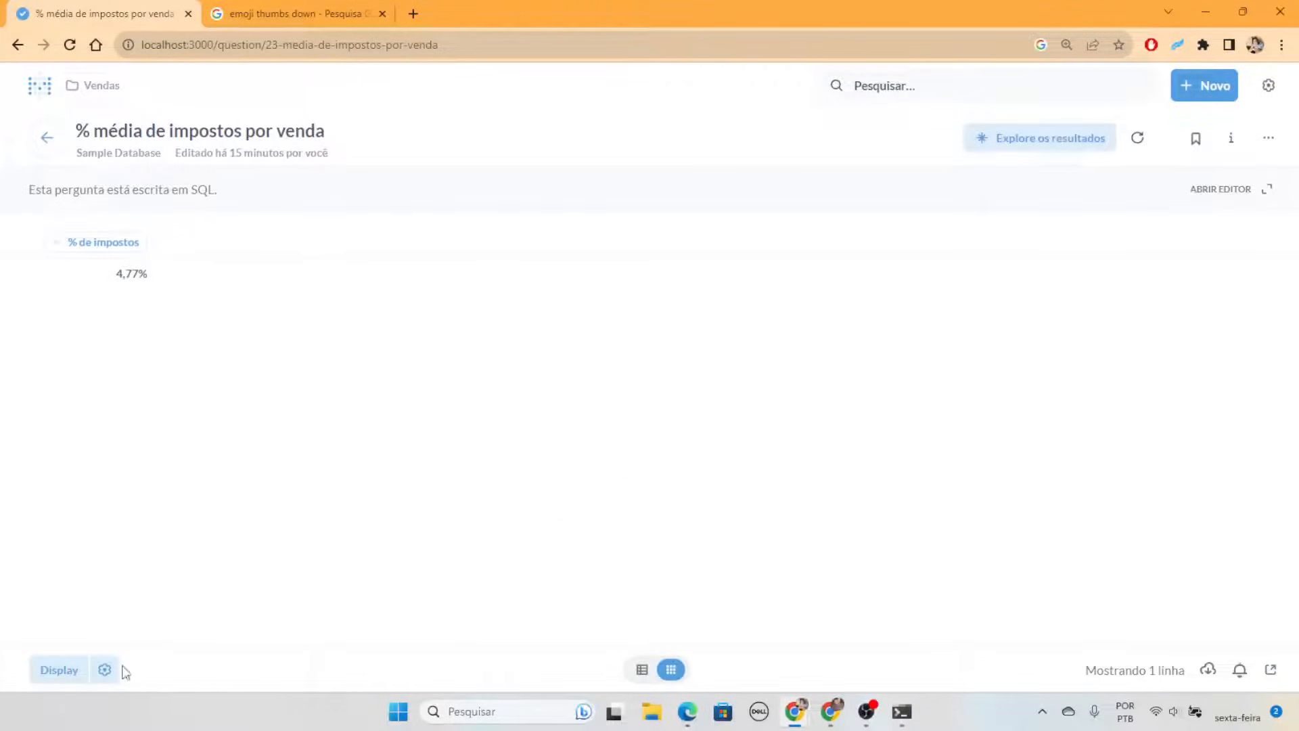
click(59, 670)
click(119, 205)
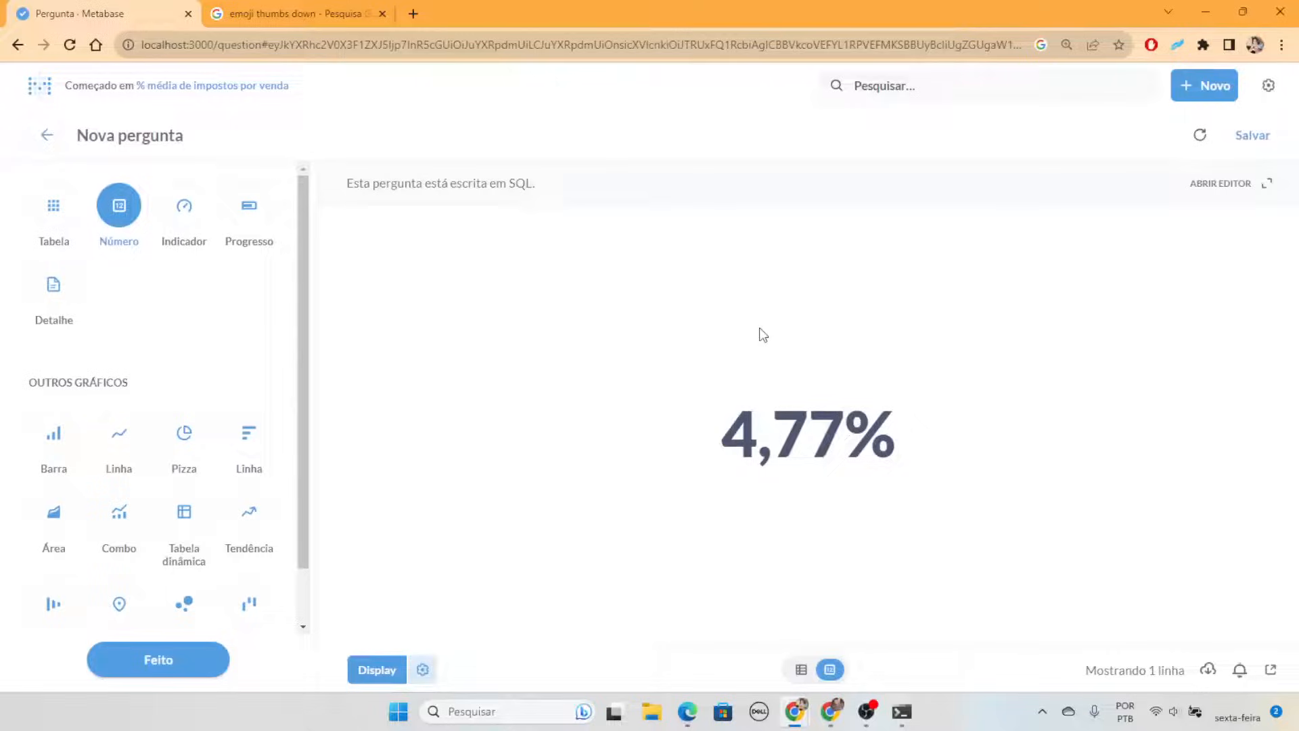
click(1271, 141)
click(871, 440)
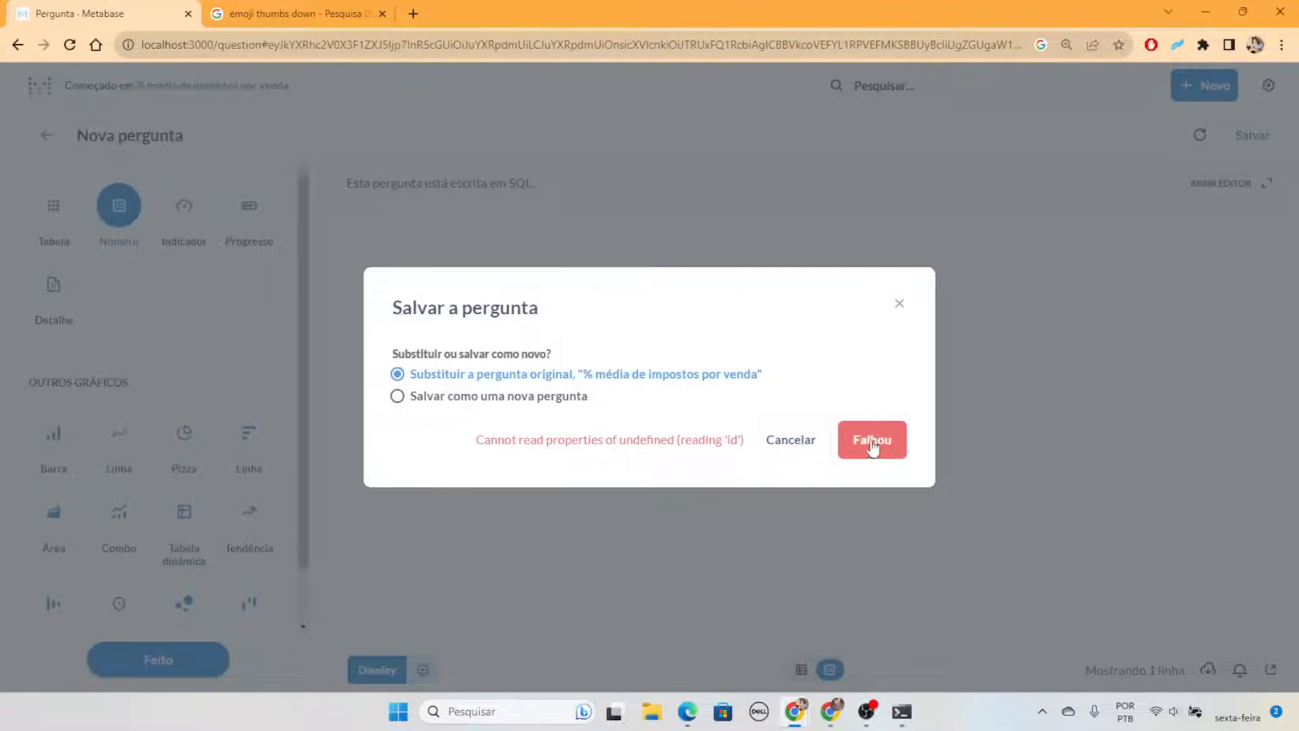
Reload the question page and return through the Vendas collection to the Impostos tab of Dashboard de Vendas
click(376, 45)
key(Return)
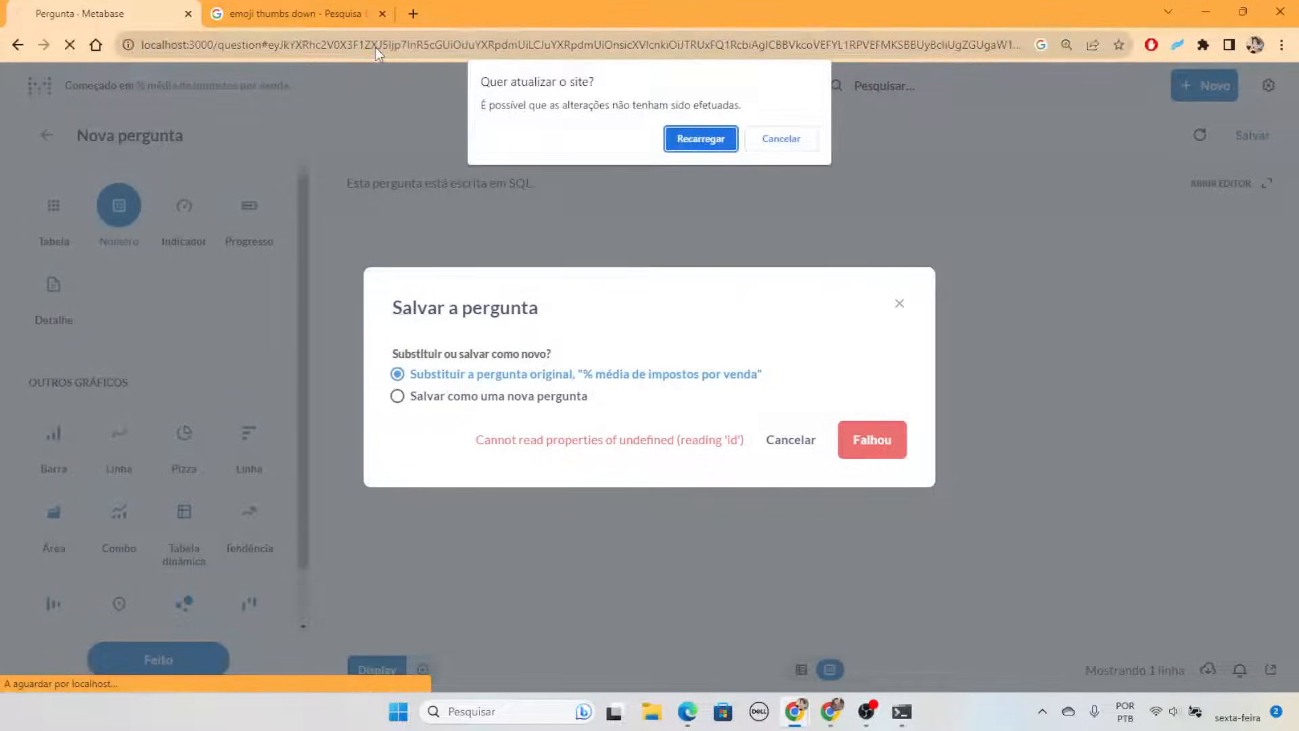
click(685, 139)
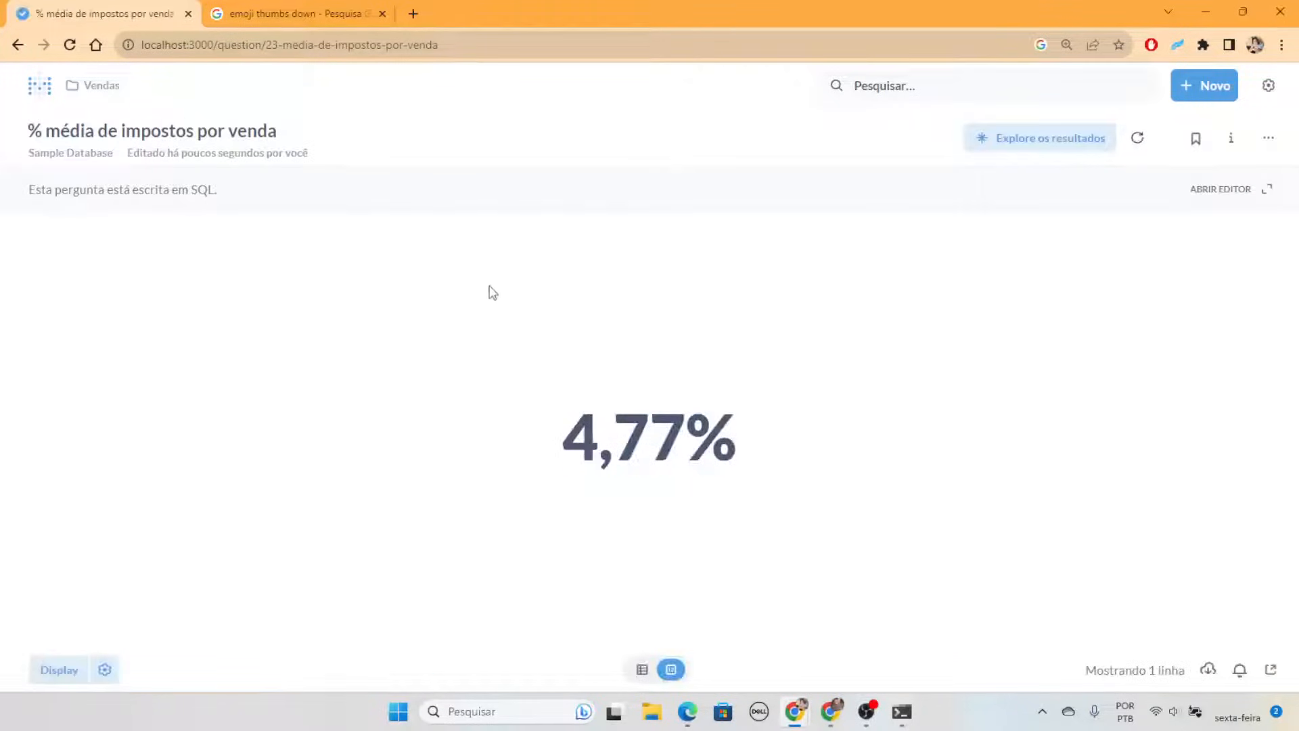
click(99, 89)
scroll(589, 368, down, 3)
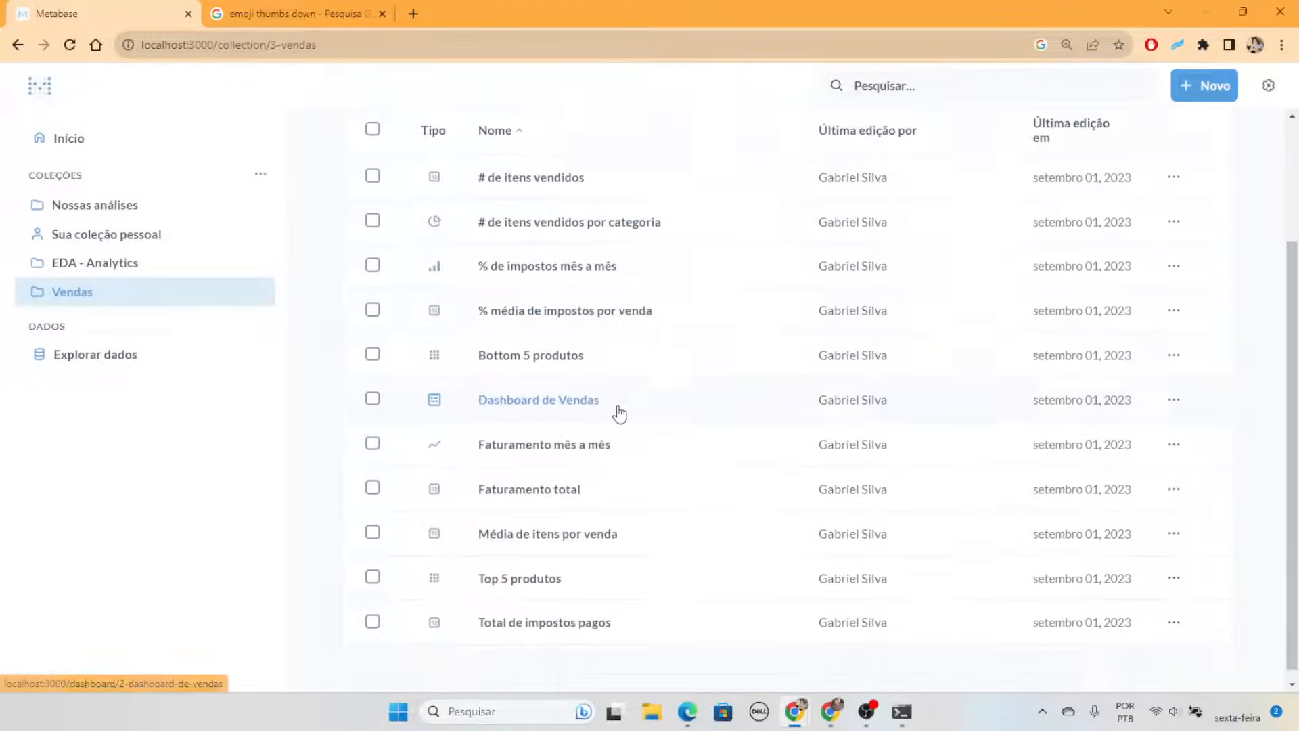
click(556, 398)
scroll(719, 384, down, 5)
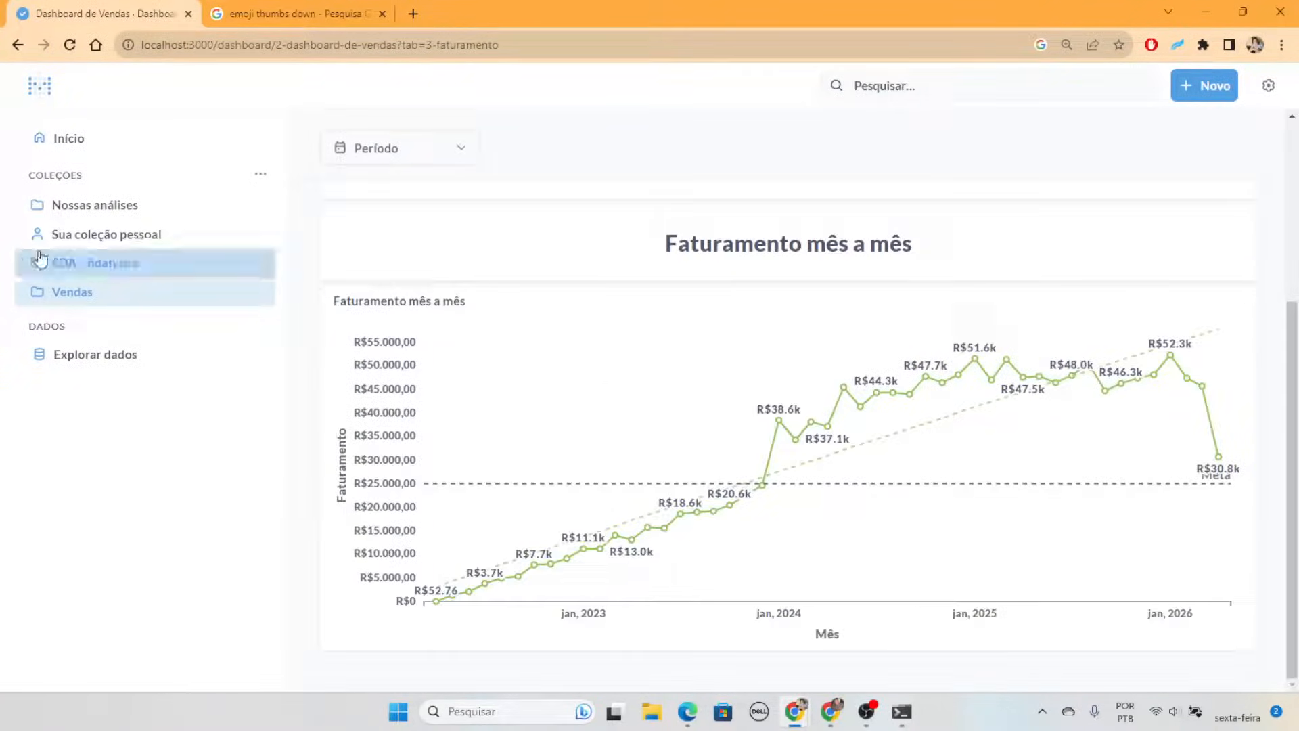
click(39, 85)
scroll(299, 271, up, 5)
click(225, 191)
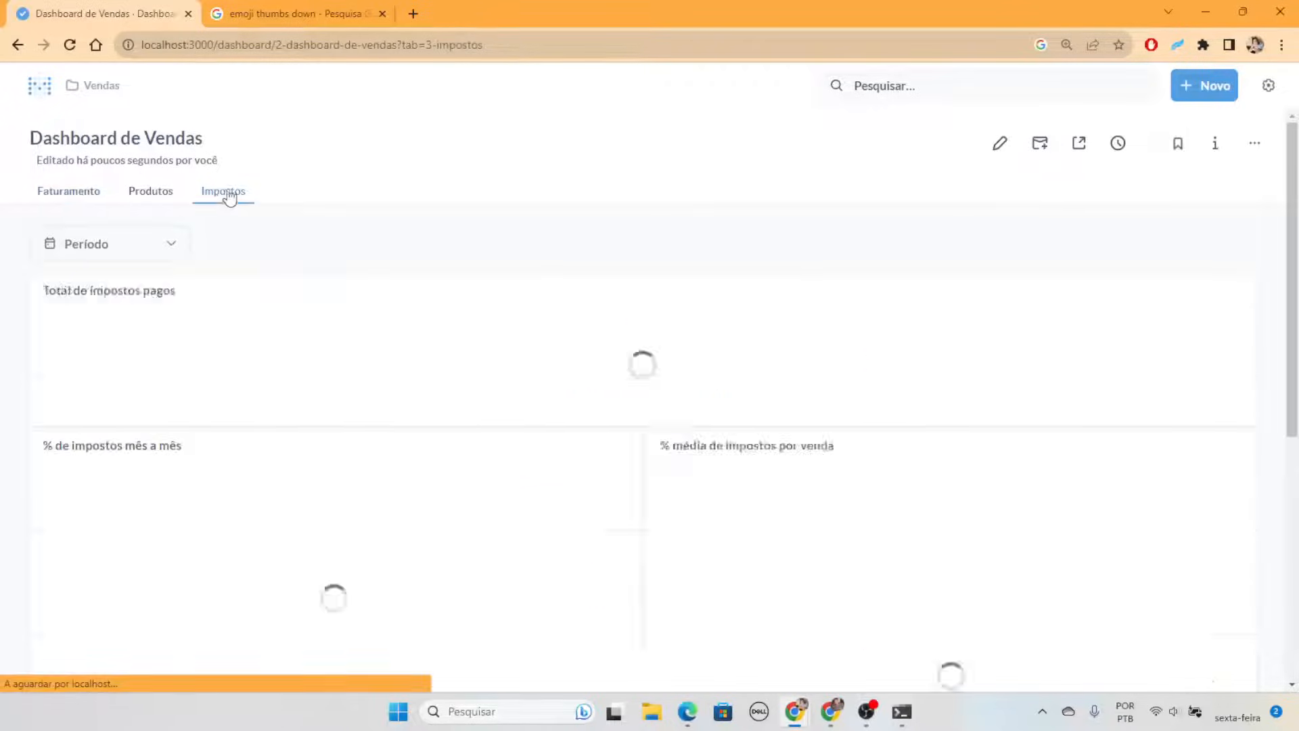
scroll(891, 398, down, 4)
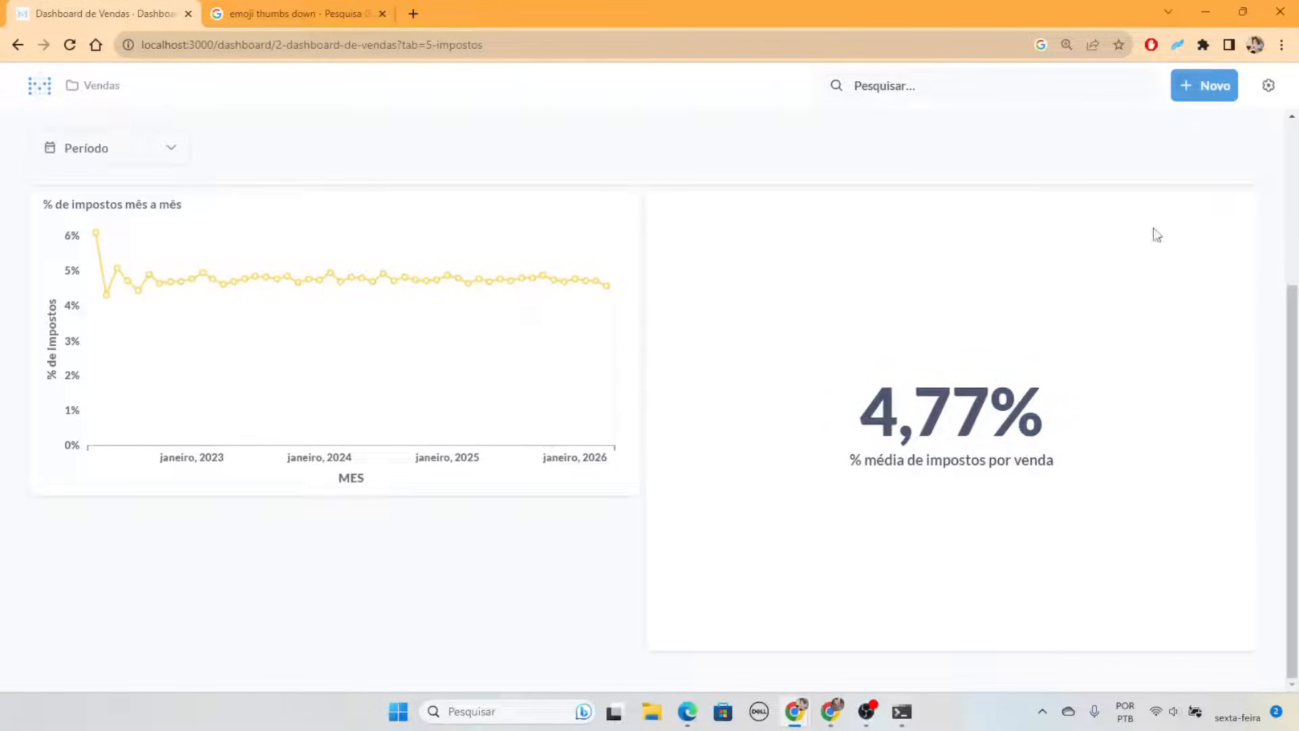
Edit the Impostos tab, narrowing "Total de impostos pagos" to half width and fitting "% média de impostos por venda" beside it at the top
scroll(1158, 304, up, 5)
click(1001, 142)
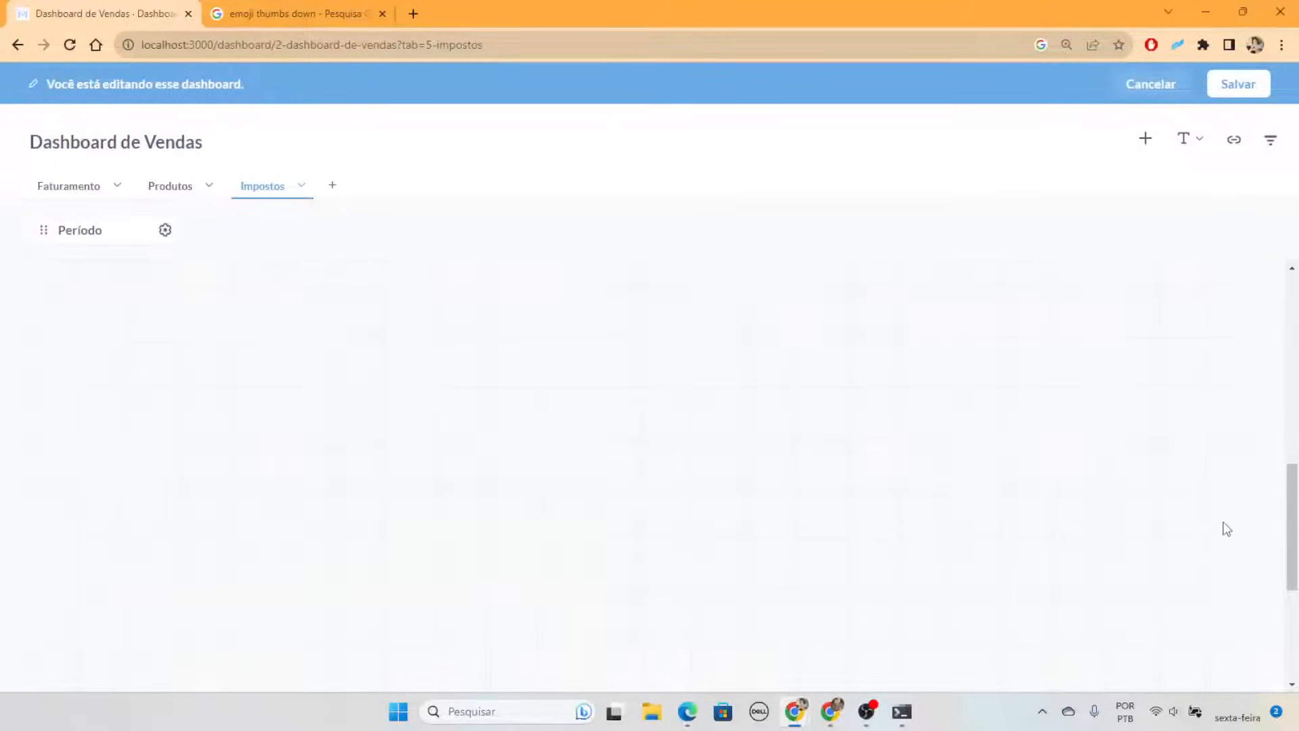
scroll(1222, 512, up, 3)
scroll(1167, 484, up, 5)
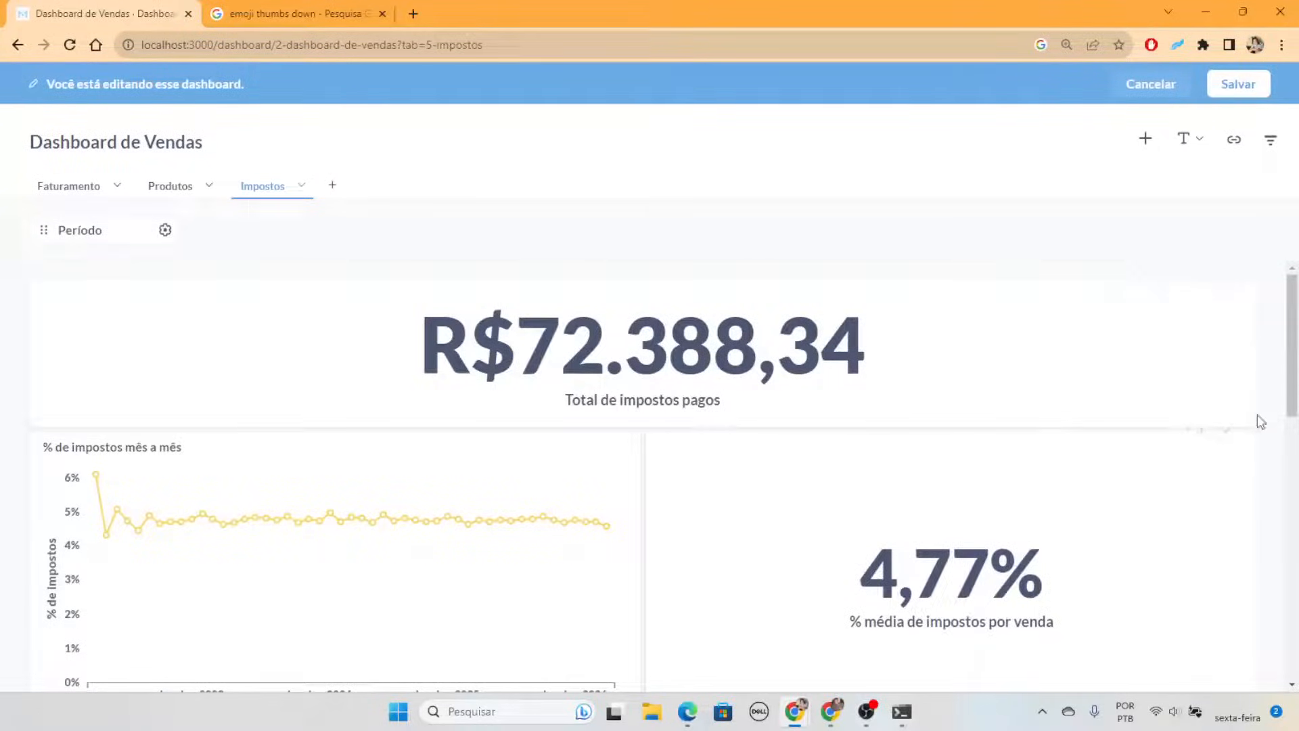
drag(1260, 421, 682, 388)
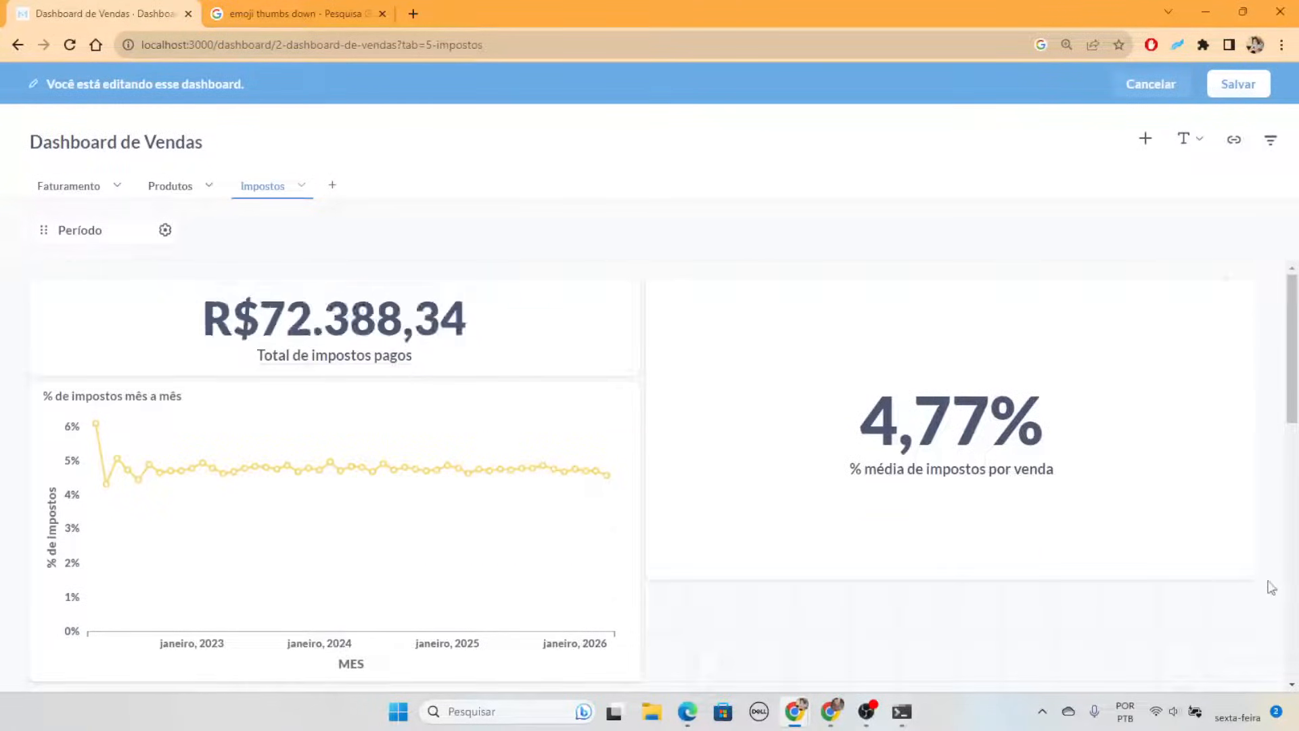
Shorten the "% média de impostos por venda" card to its neighbour's height and widen the "% de impostos mês a mês" chart to full width
drag(1253, 576, 1291, 391)
scroll(1119, 481, up, 6)
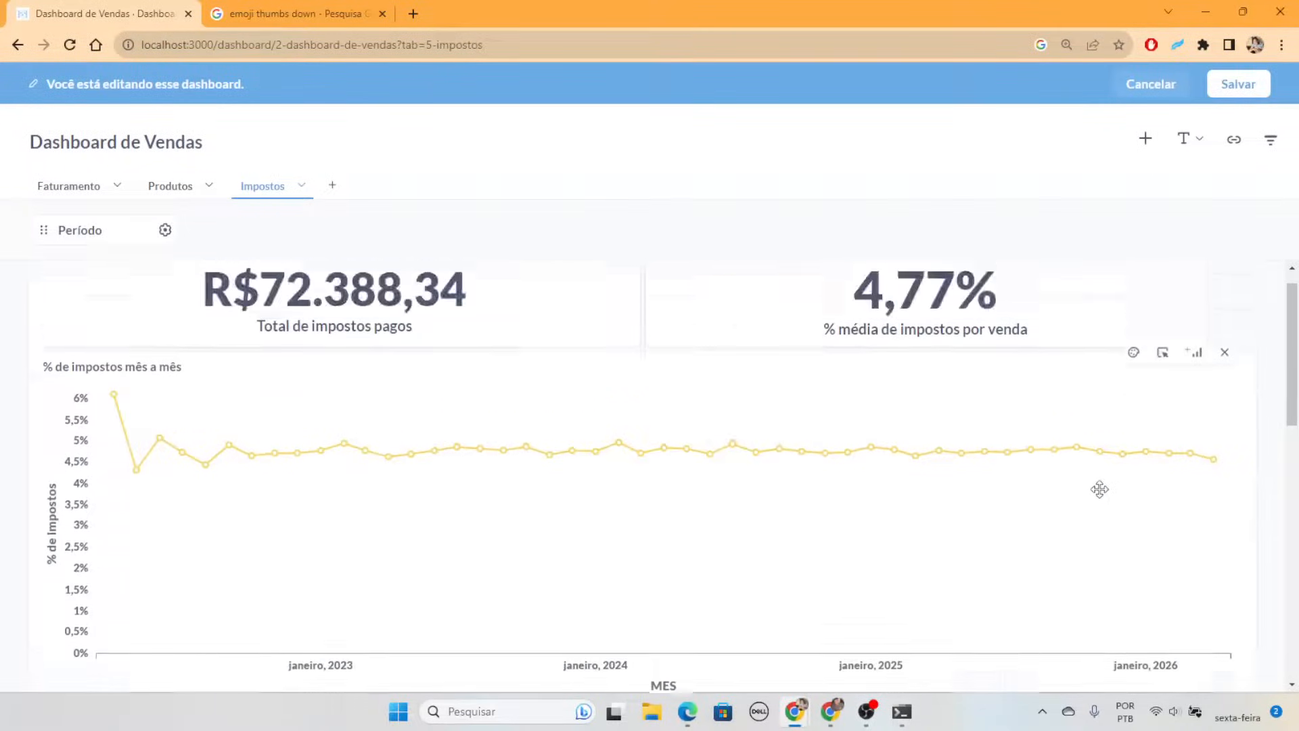
Add a text card between the two number cards and the monthly tax chart, stretched to the chart's full width
click(1146, 139)
click(1189, 139)
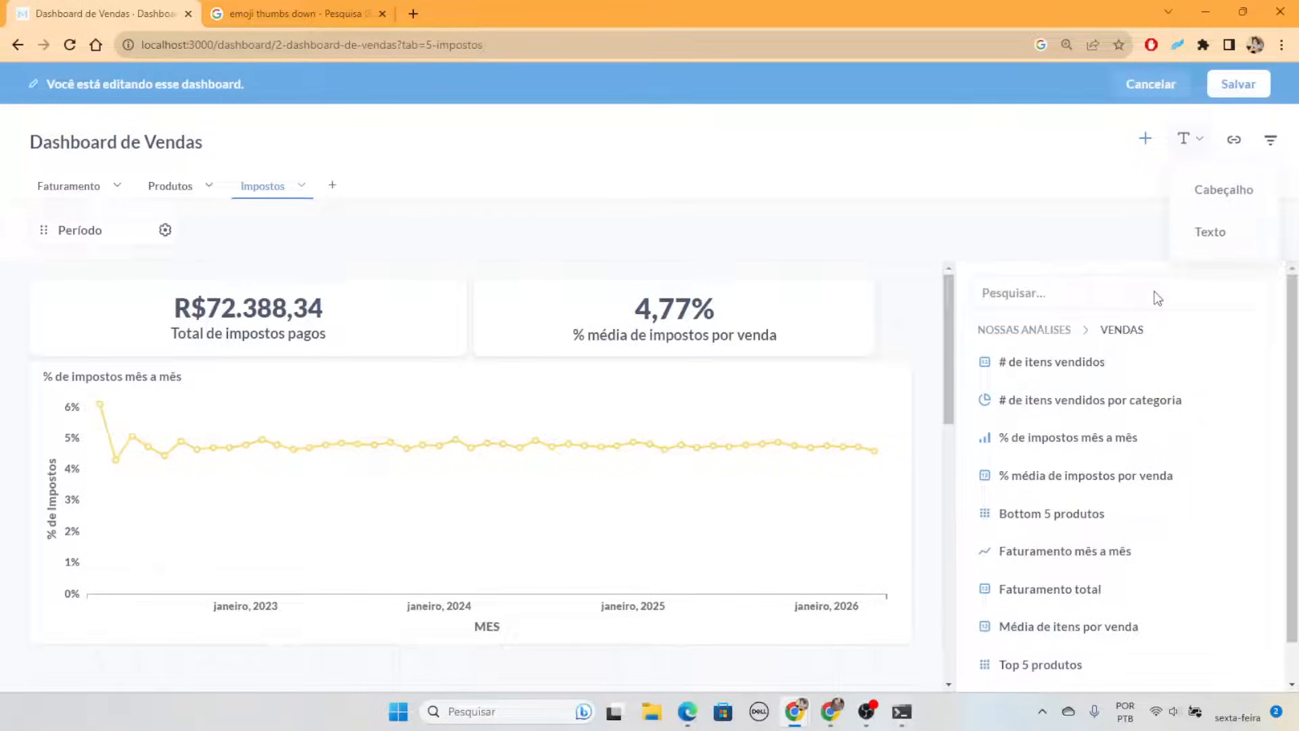
click(1214, 234)
drag(245, 629, 254, 472)
drag(236, 475, 904, 434)
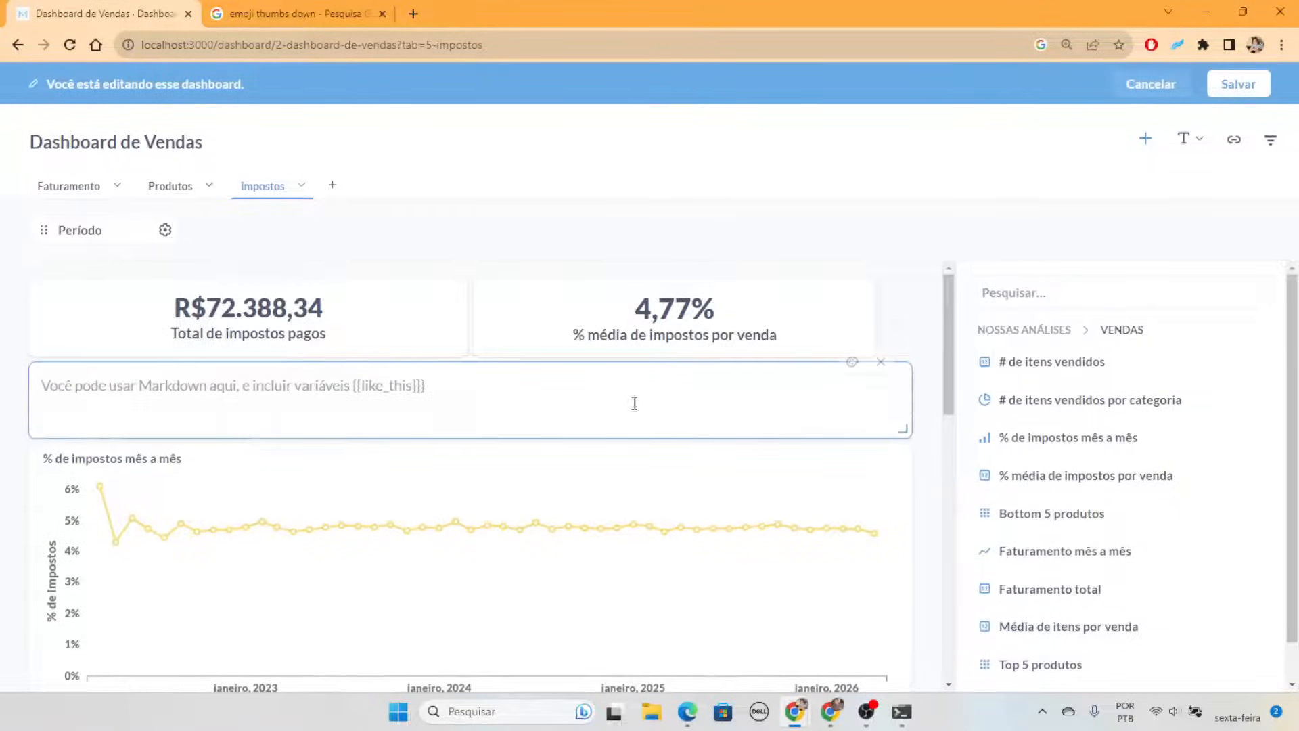
Write the Markdown heading "# % de impostos pagos mês a mês [média]" in the new text card
click(633, 404)
text(% de)
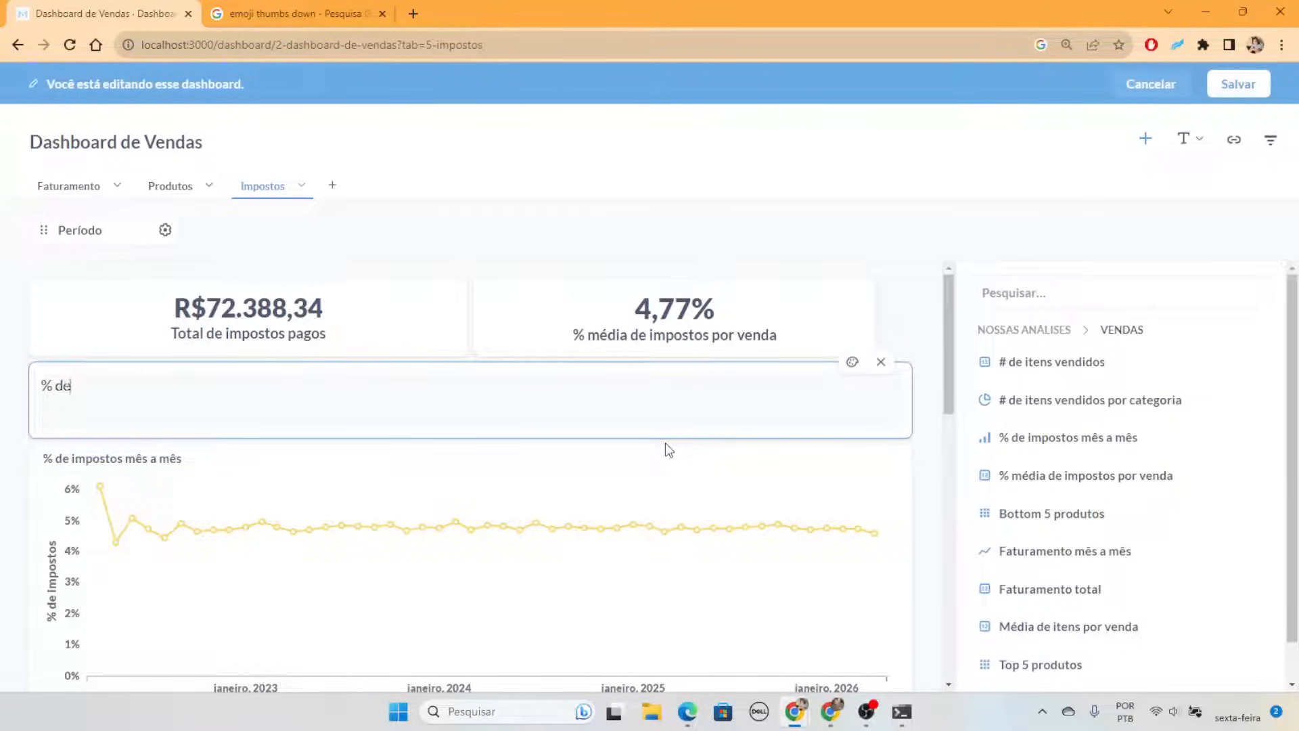
text( impostos pagos mês a mês)
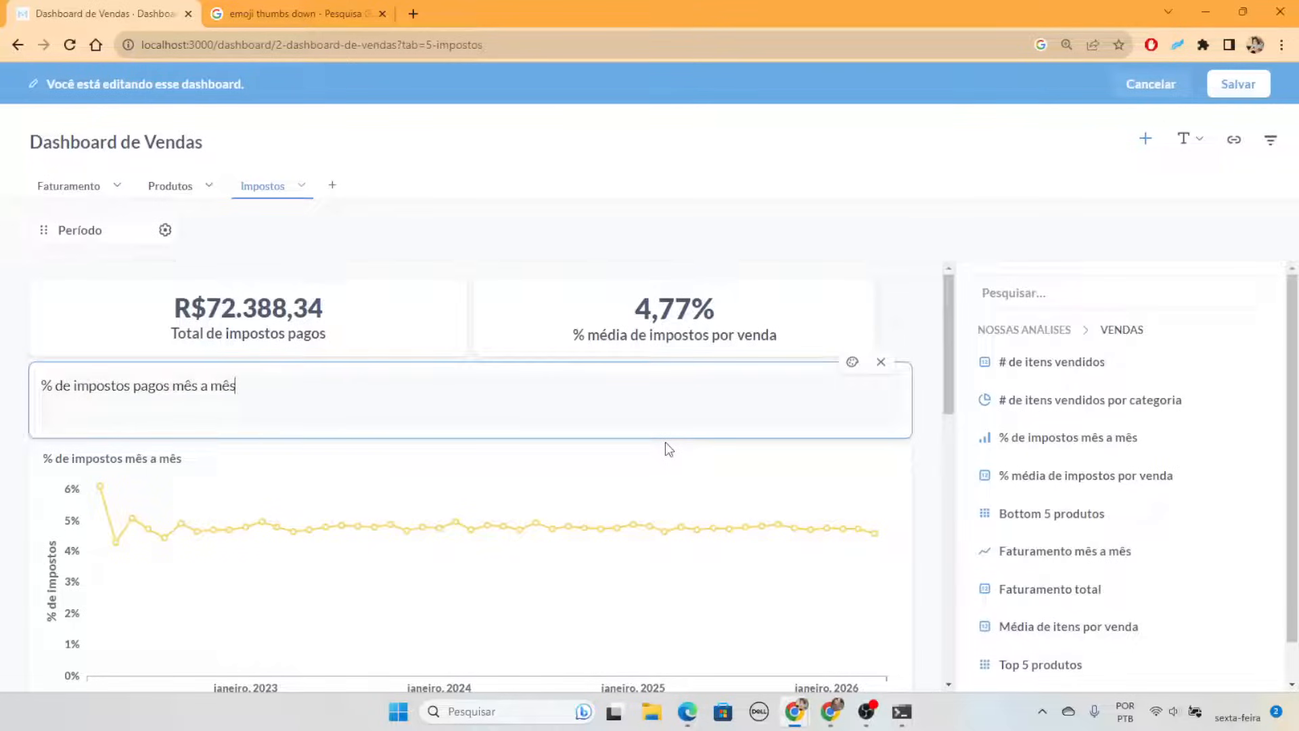
text(média])
key(Home)
text(#)
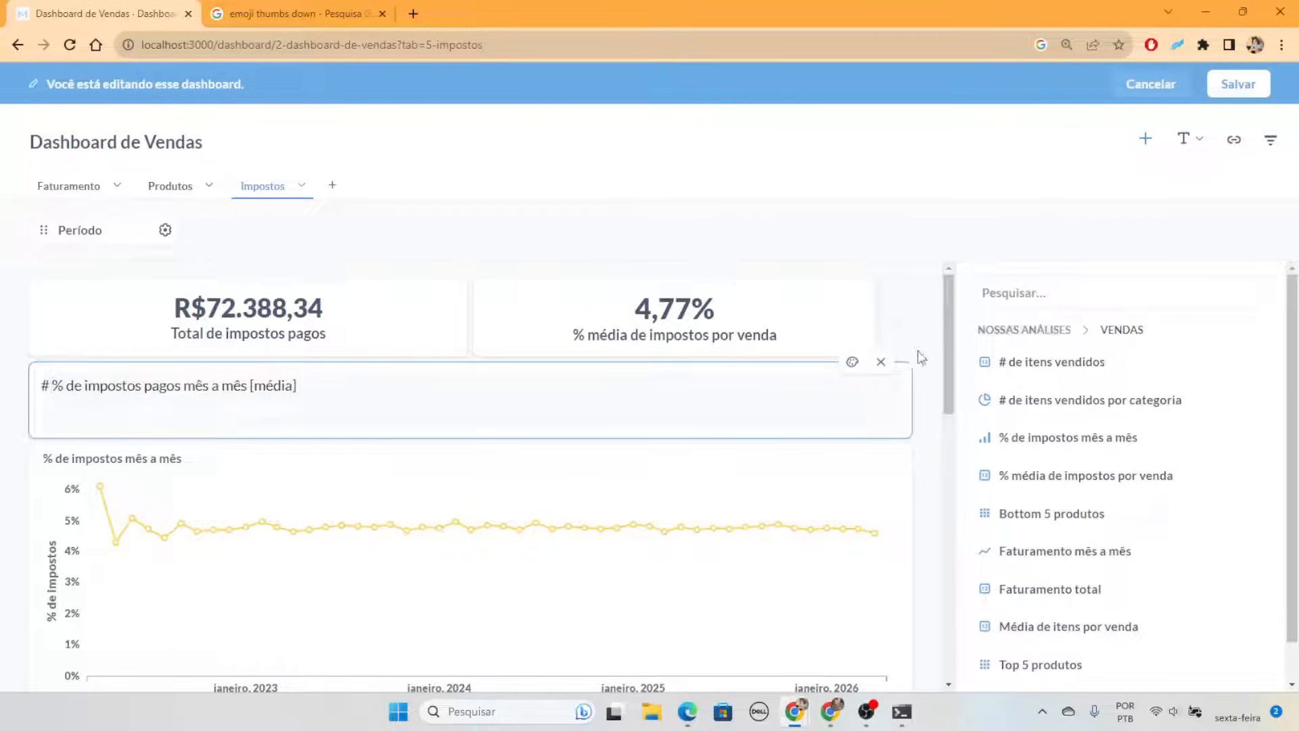
Set the heading card's vertical alignment to Meio and centre its text horizontally
click(852, 361)
click(262, 194)
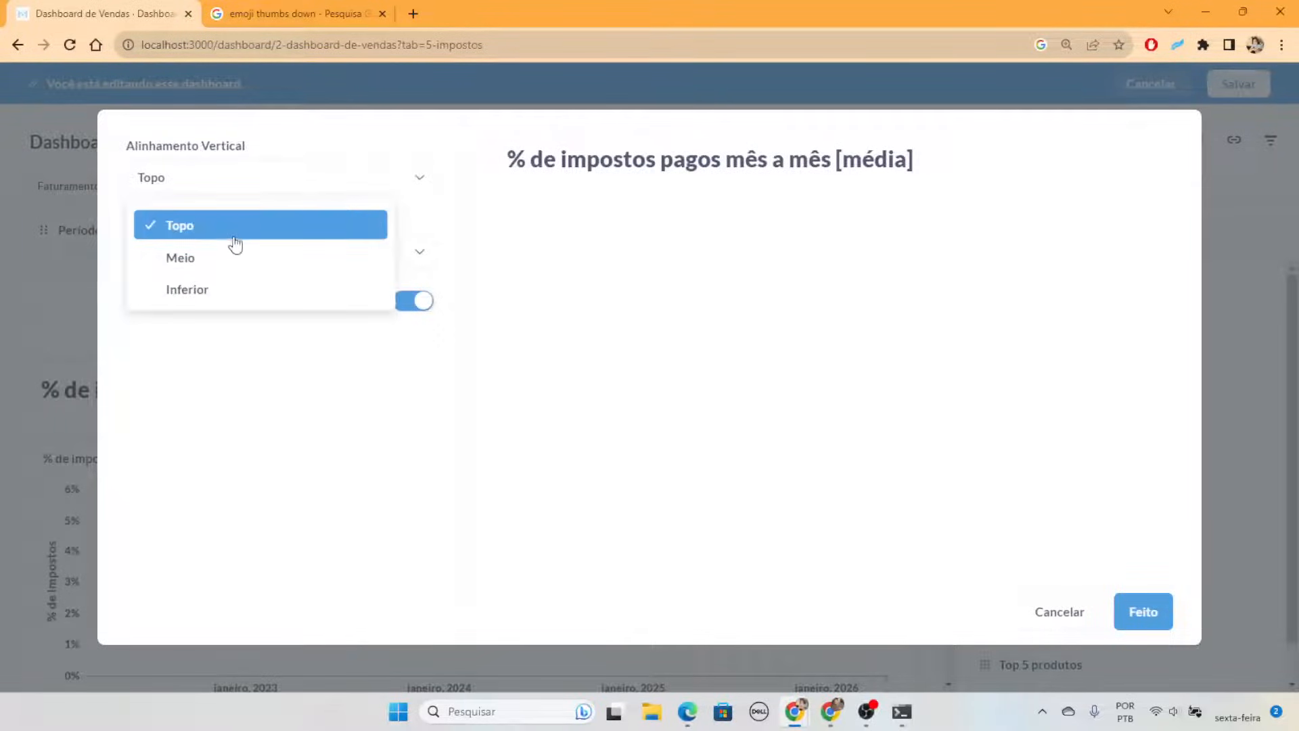
click(233, 255)
click(233, 259)
click(249, 331)
click(1122, 610)
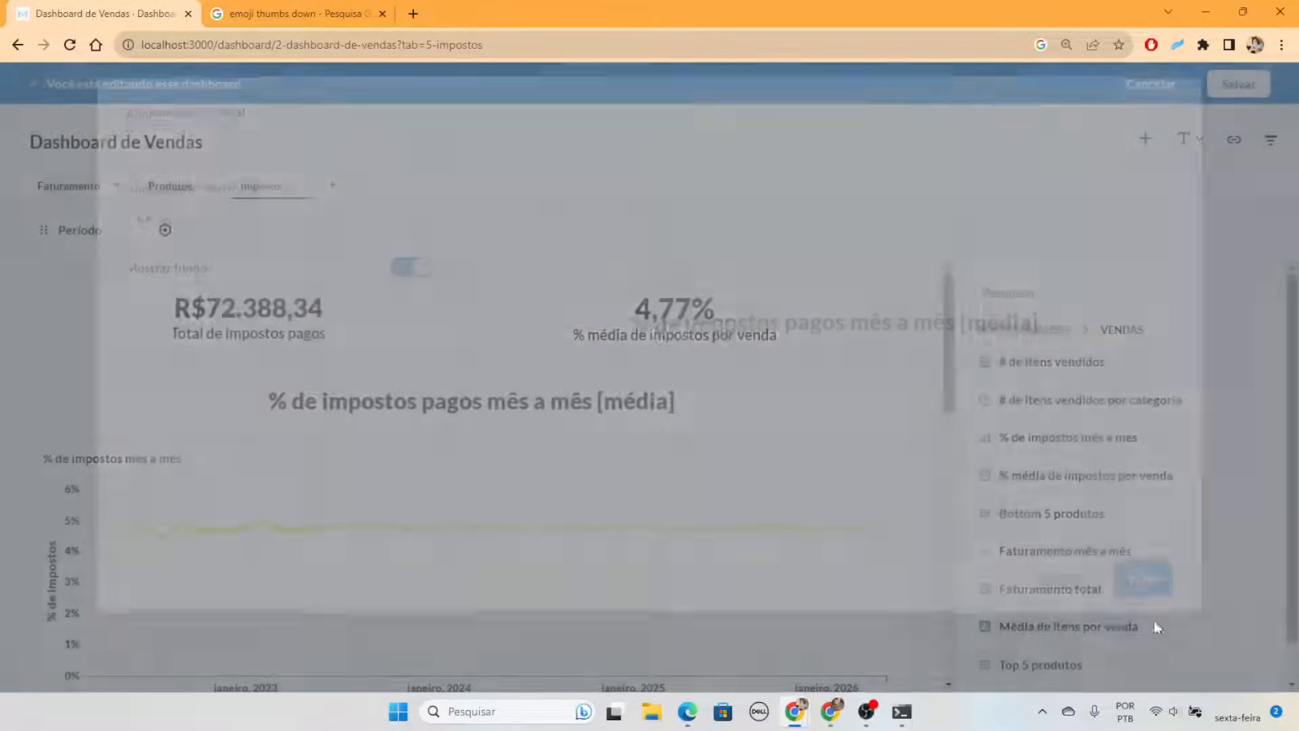
Check the Impostos tab's layout and save the dashboard
scroll(650, 528, down, 3)
scroll(674, 535, up, 4)
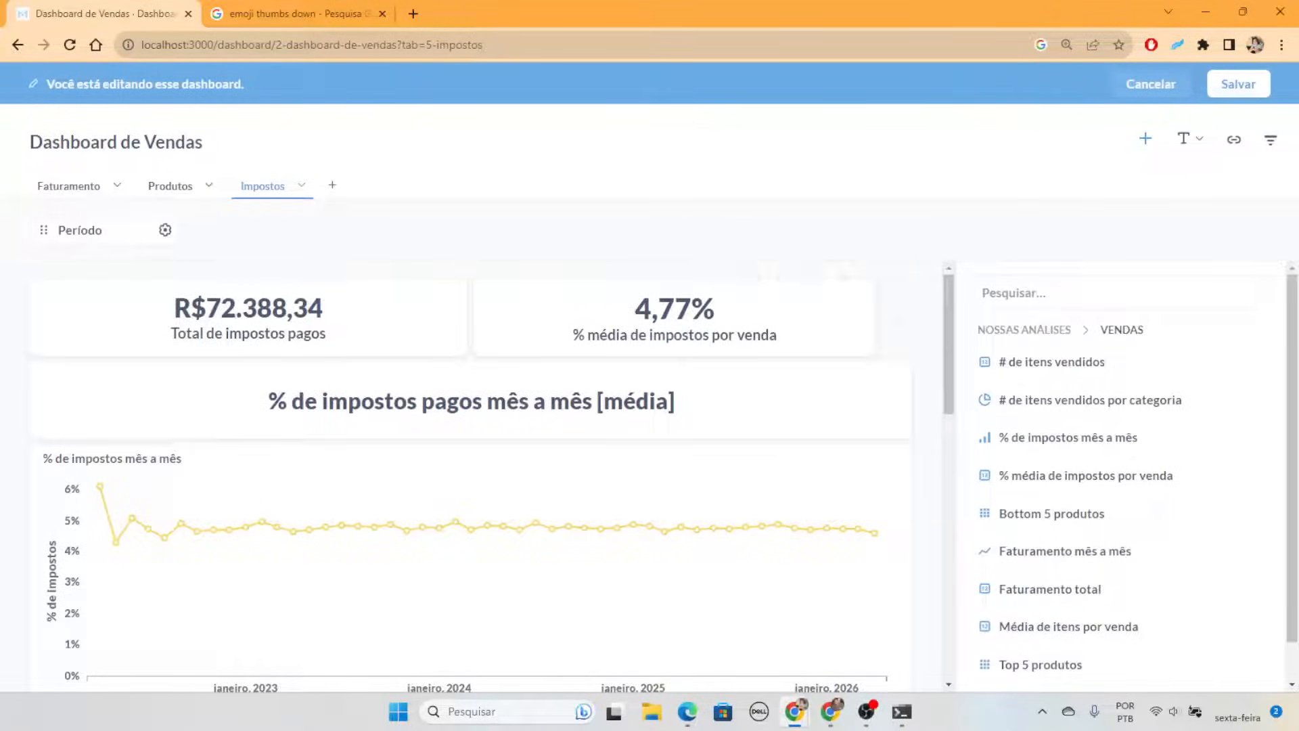
click(1238, 83)
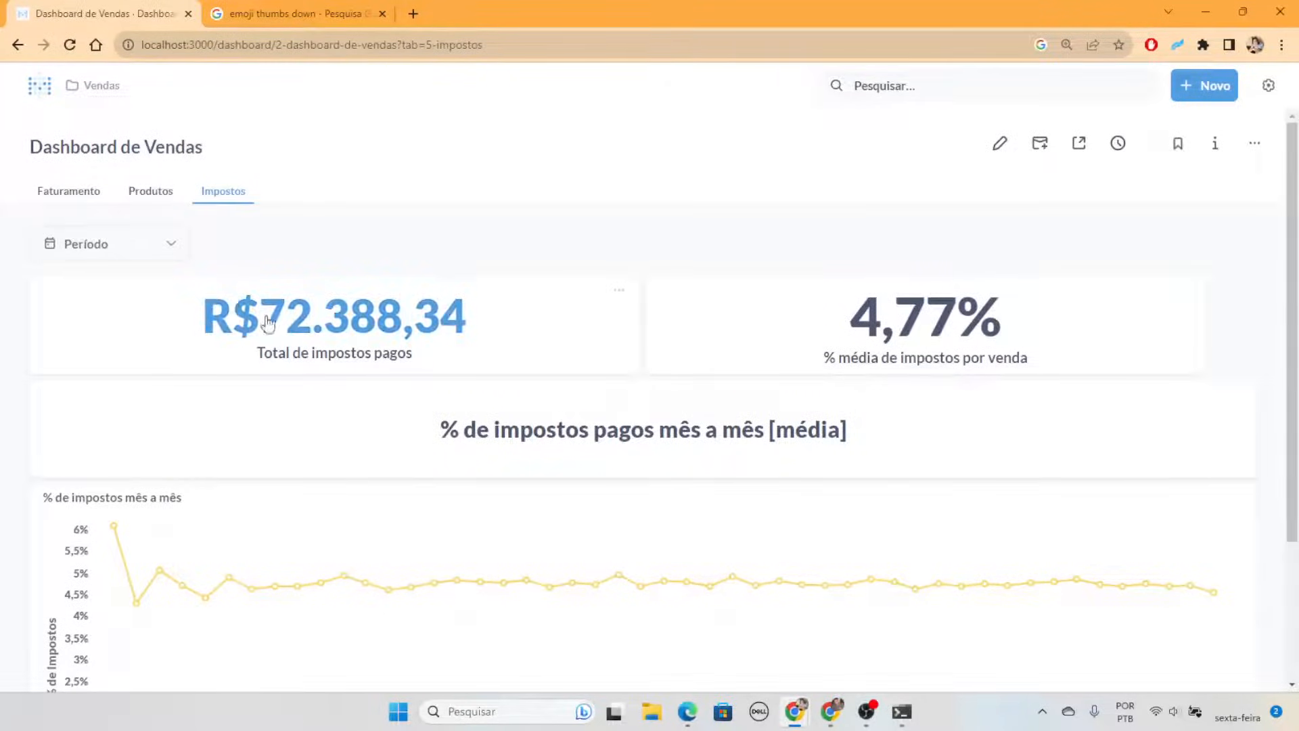
Examine the saved Impostos tab, including its number cards, heading and the monthly points of the tax percentage chart
scroll(499, 470, down, 1)
scroll(299, 447, down, 1)
mouse_move(113, 341)
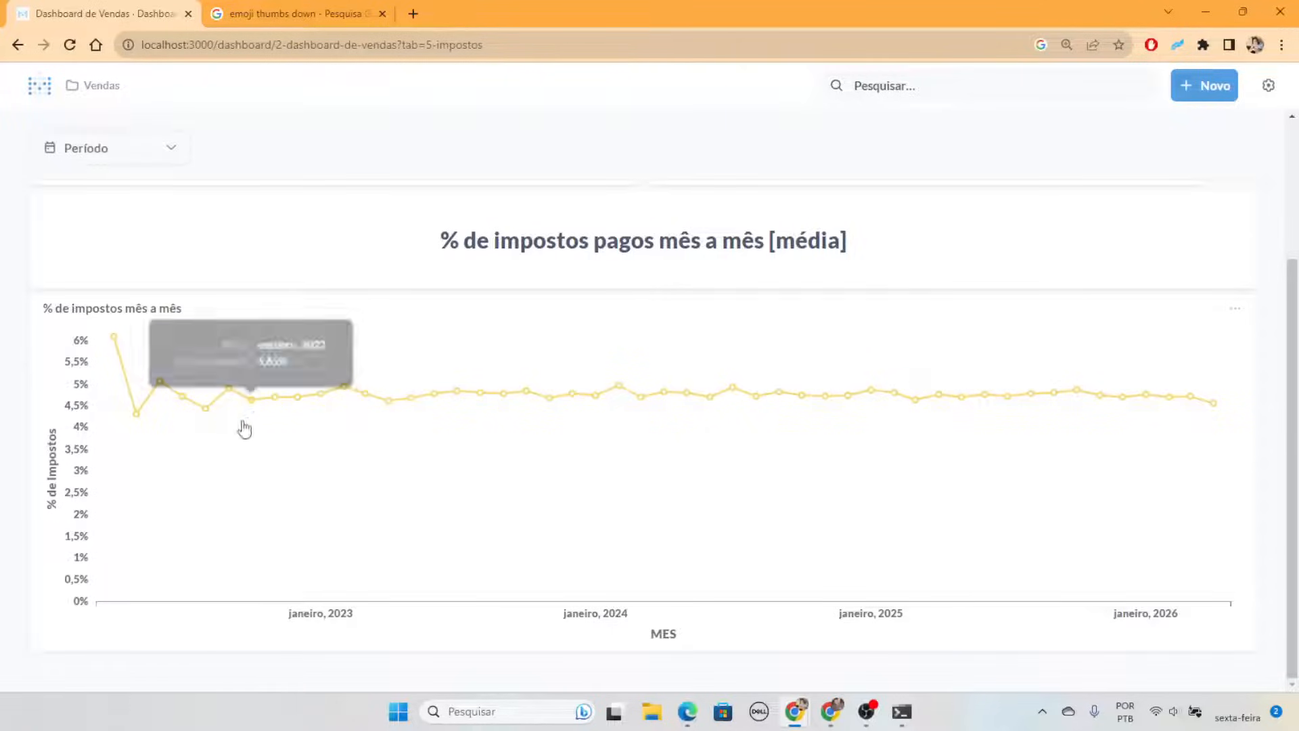
mouse_move(150, 420)
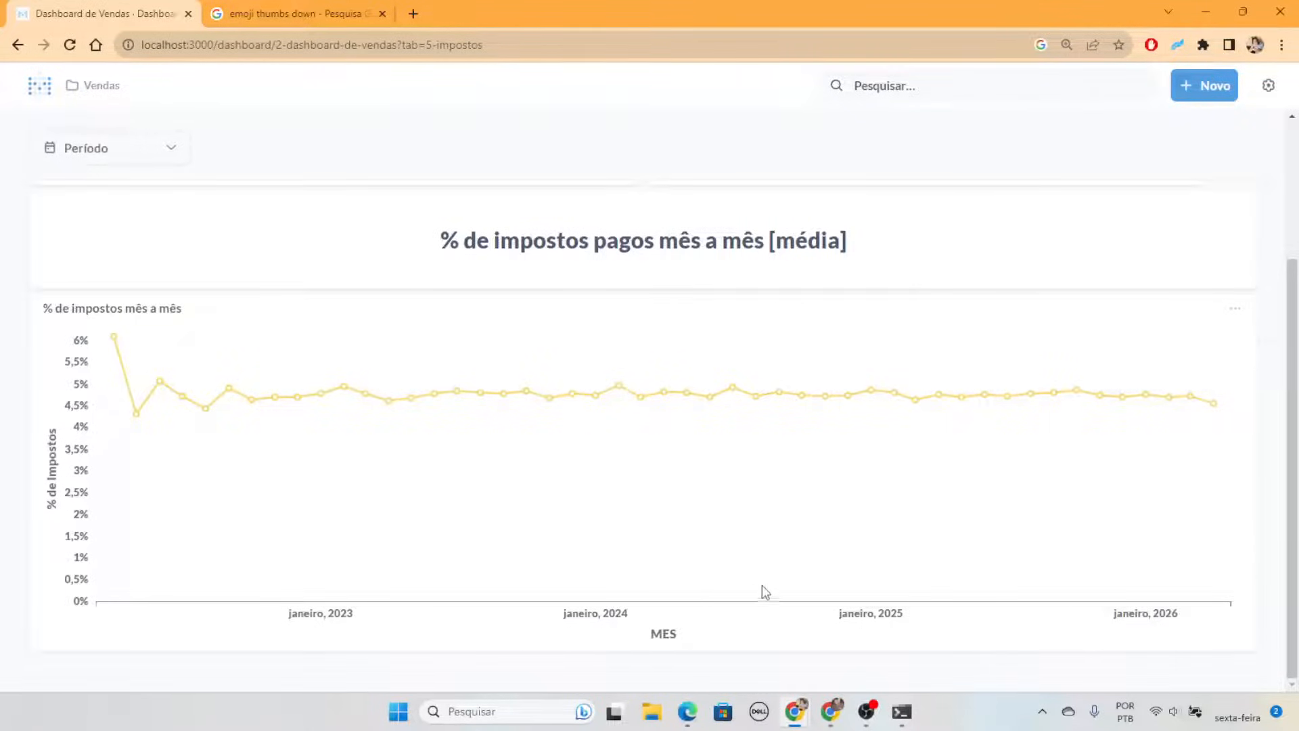
scroll(778, 563, up, 3)
scroll(794, 534, down, 3)
scroll(808, 438, up, 3)
scroll(815, 470, down, 3)
scroll(905, 485, up, 3)
scroll(923, 467, down, 3)
scroll(873, 395, up, 3)
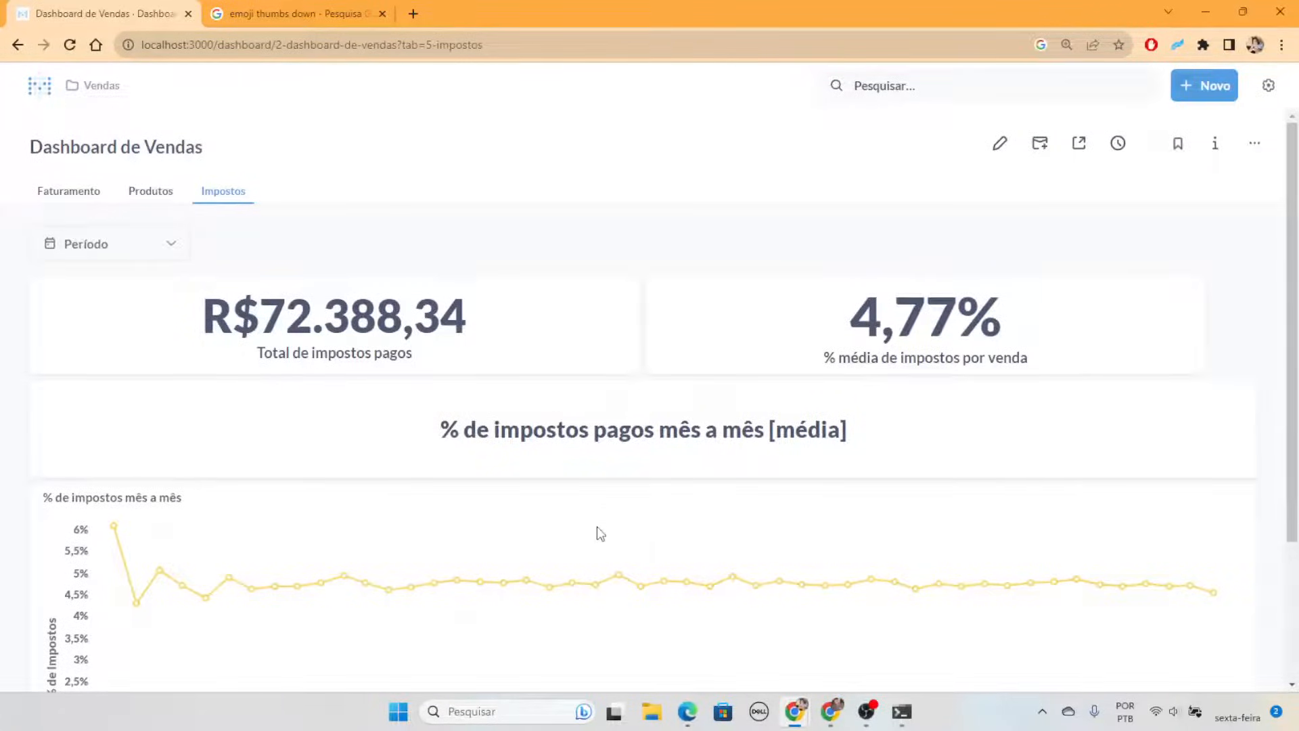
scroll(879, 525, down, 3)
scroll(861, 502, up, 3)
scroll(764, 500, down, 1)
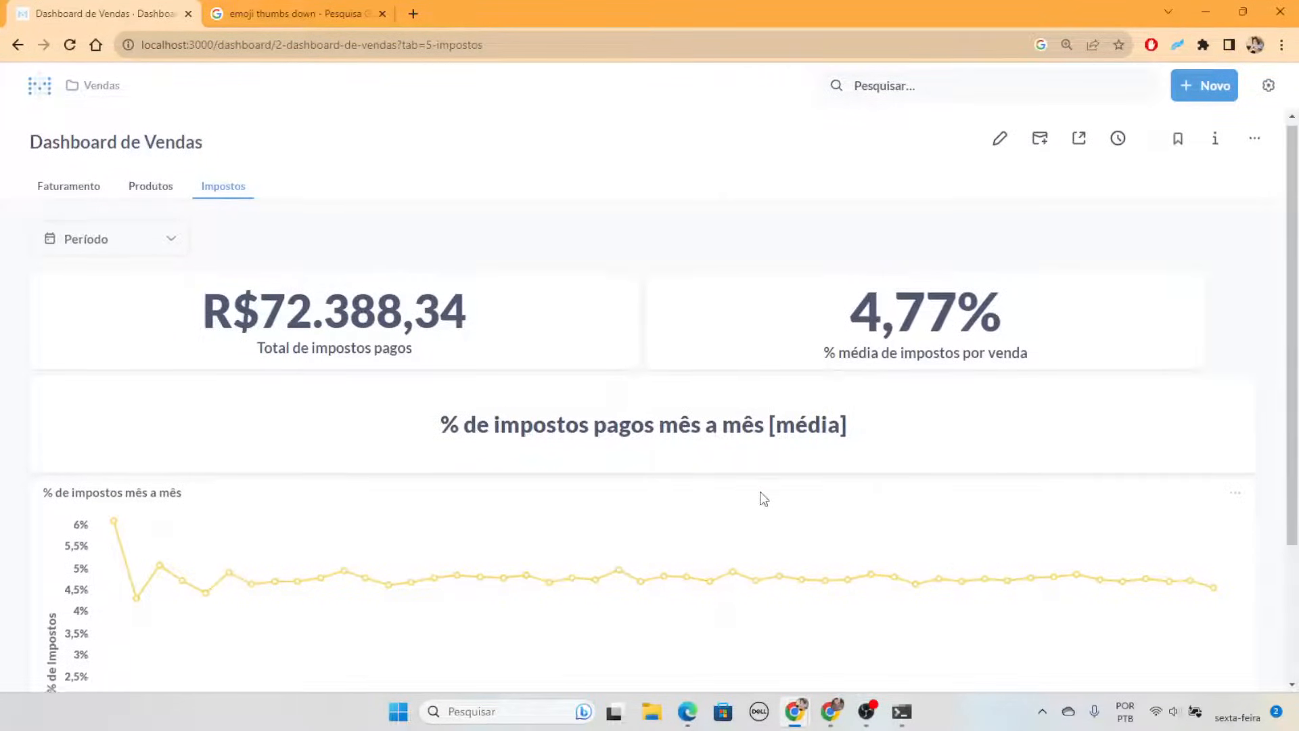
scroll(764, 500, down, 2)
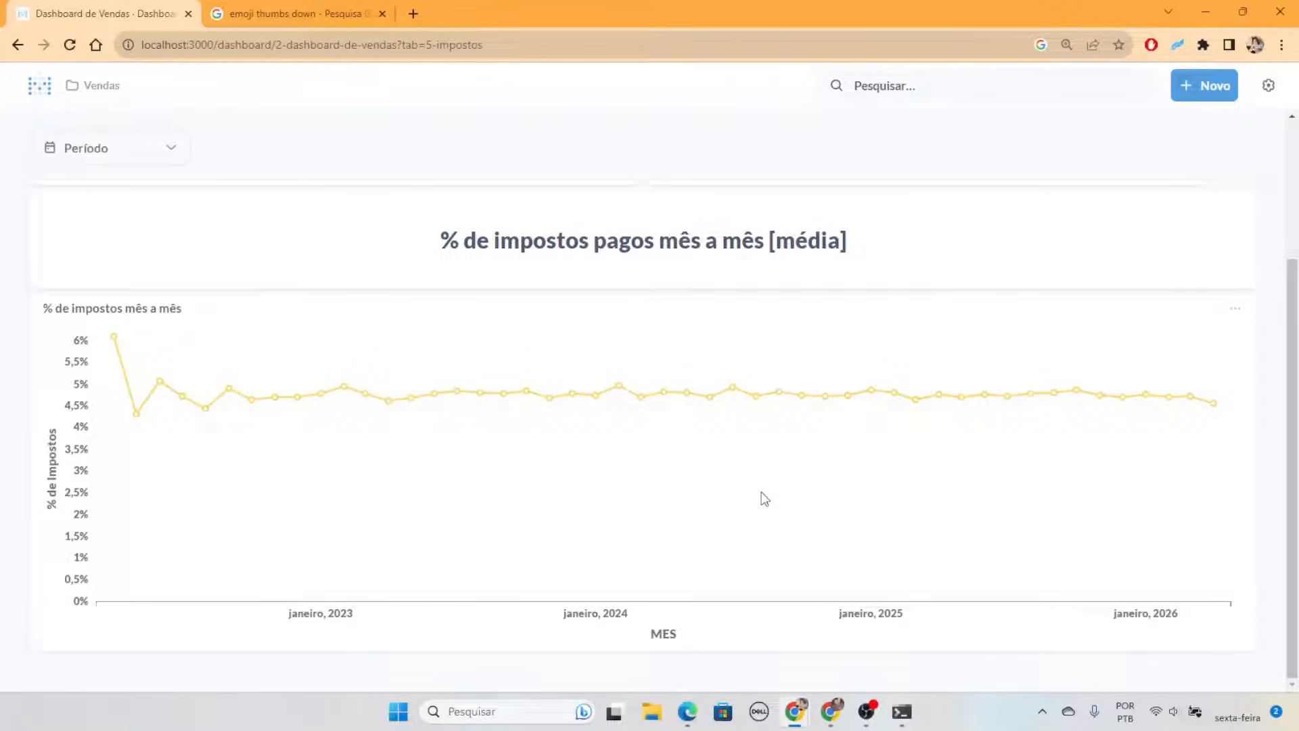
scroll(768, 499, up, 1)
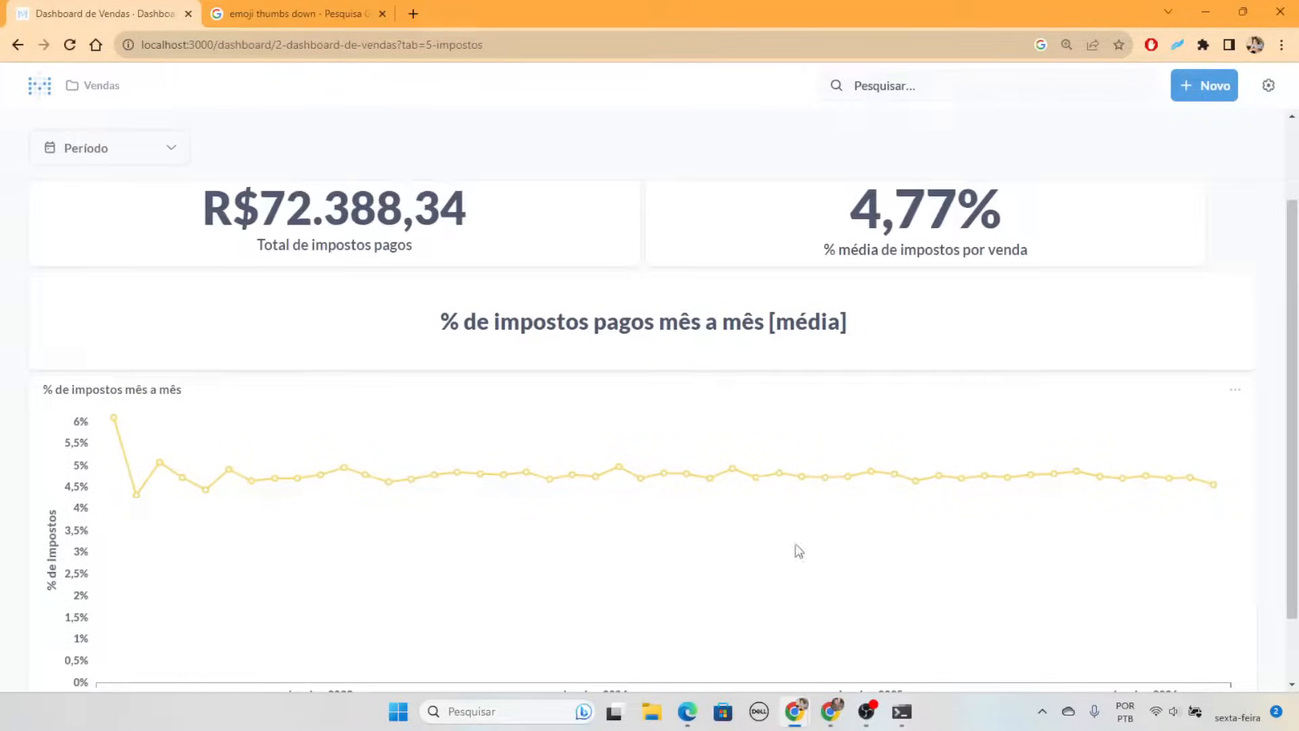
scroll(798, 548, up, 1)
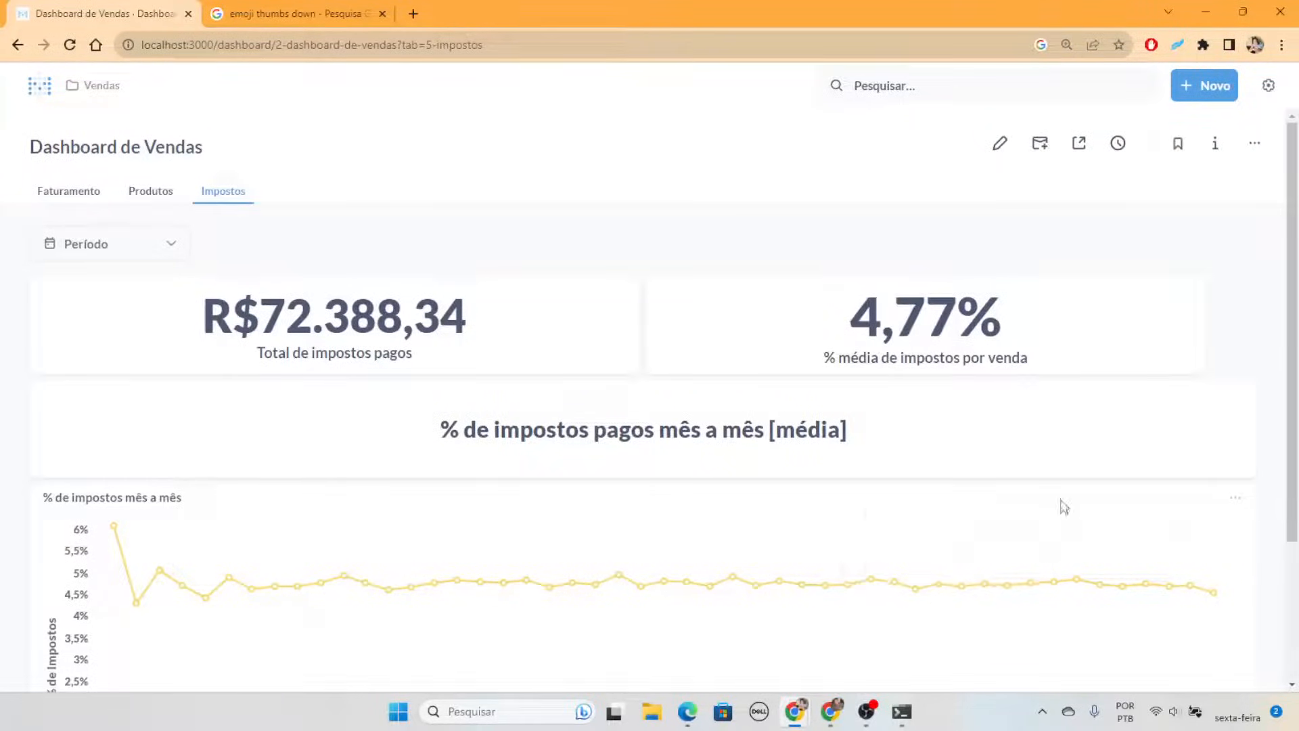
Widen the "% média de impostos por venda" card to line up with the heading card's outer edge and save the dashboard
click(1000, 143)
drag(1197, 367, 1243, 370)
click(1226, 88)
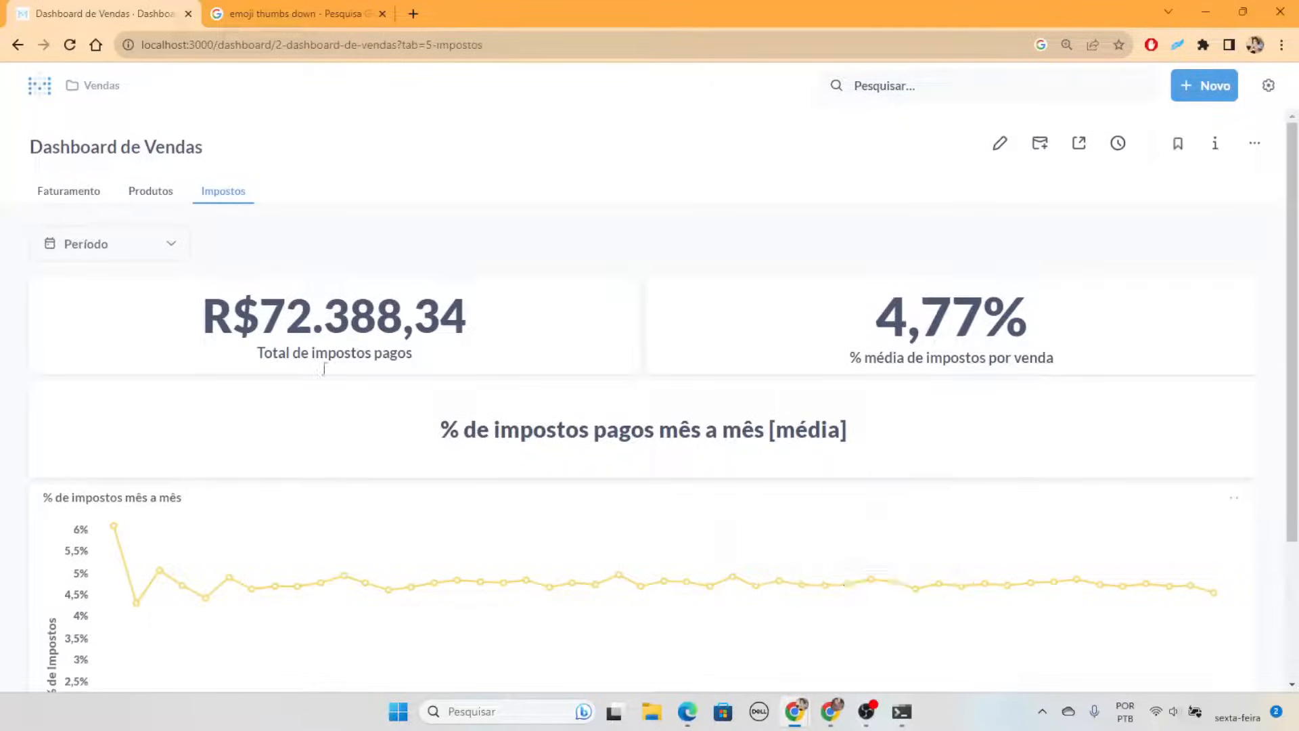
Review the cards and charts on the dashboard's Produtos, Faturamento and Impostos tabs
click(152, 192)
scroll(582, 401, down, 5)
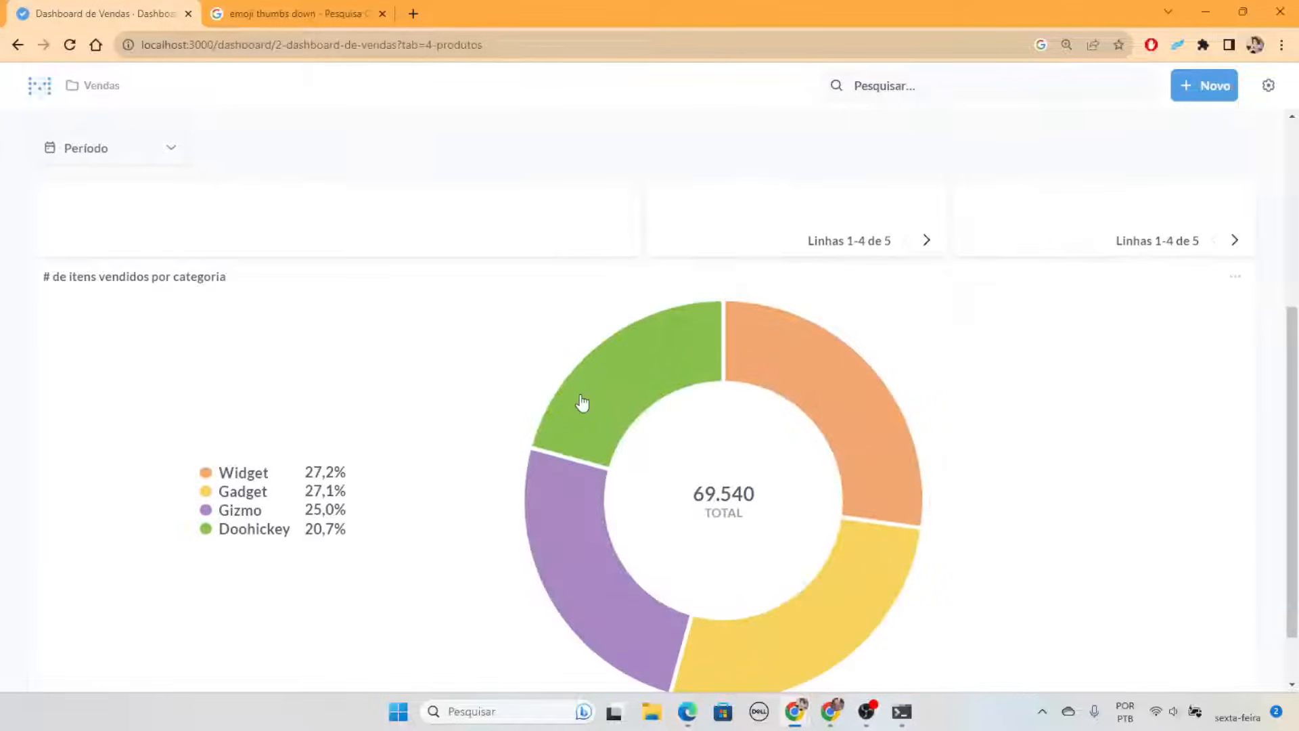
scroll(583, 396, up, 5)
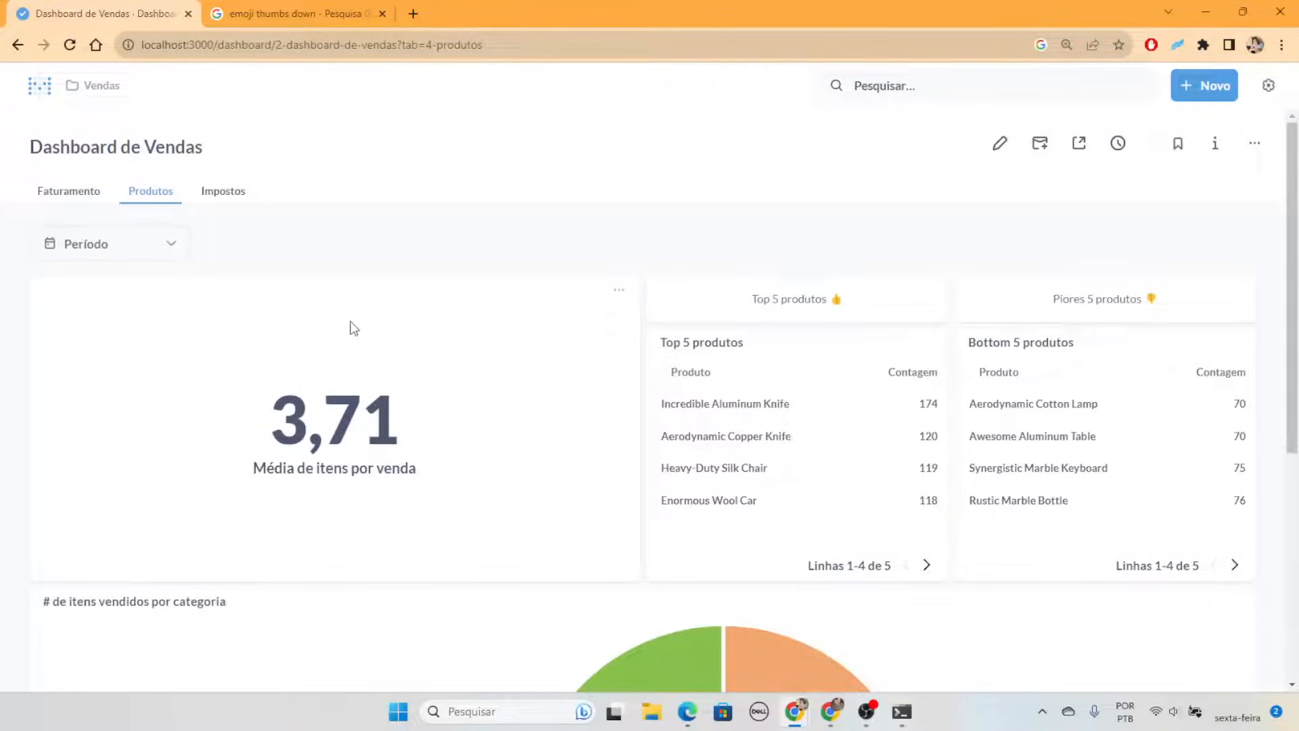
click(61, 193)
scroll(1117, 361, down, 2)
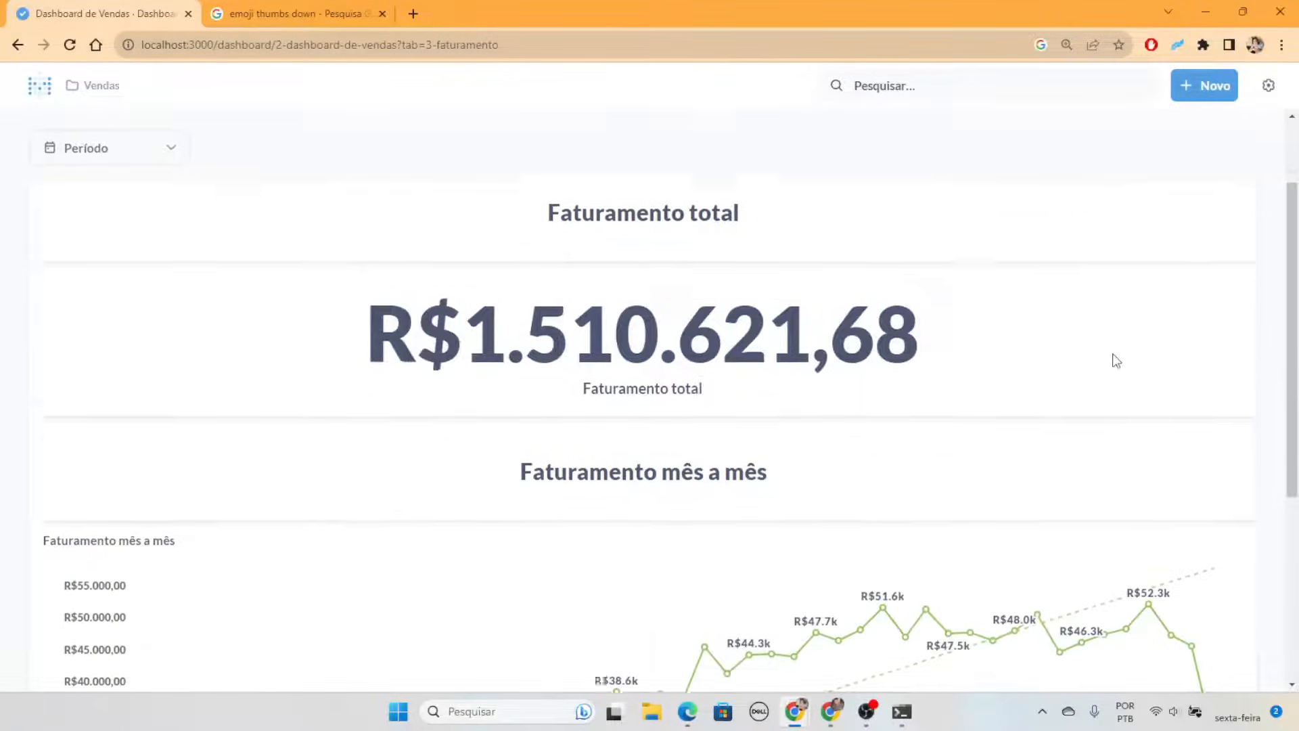
scroll(1117, 360, down, 5)
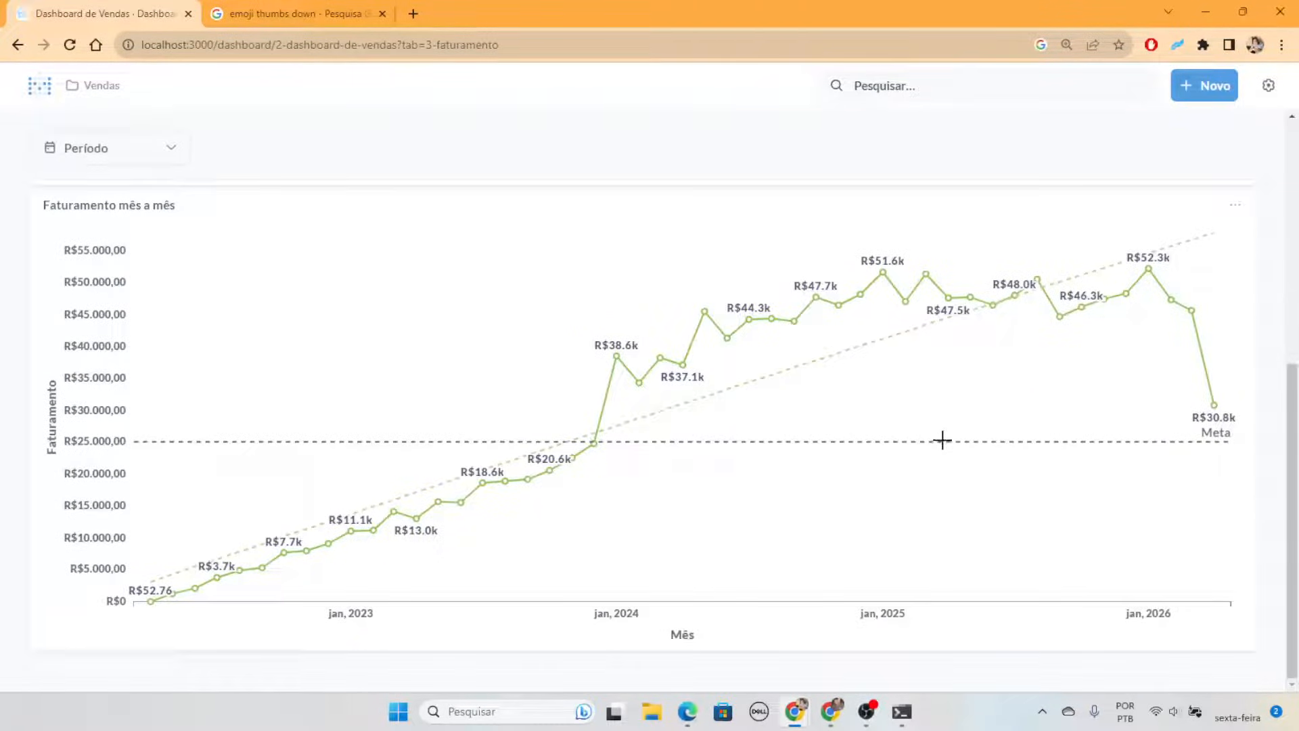
scroll(424, 244, up, 7)
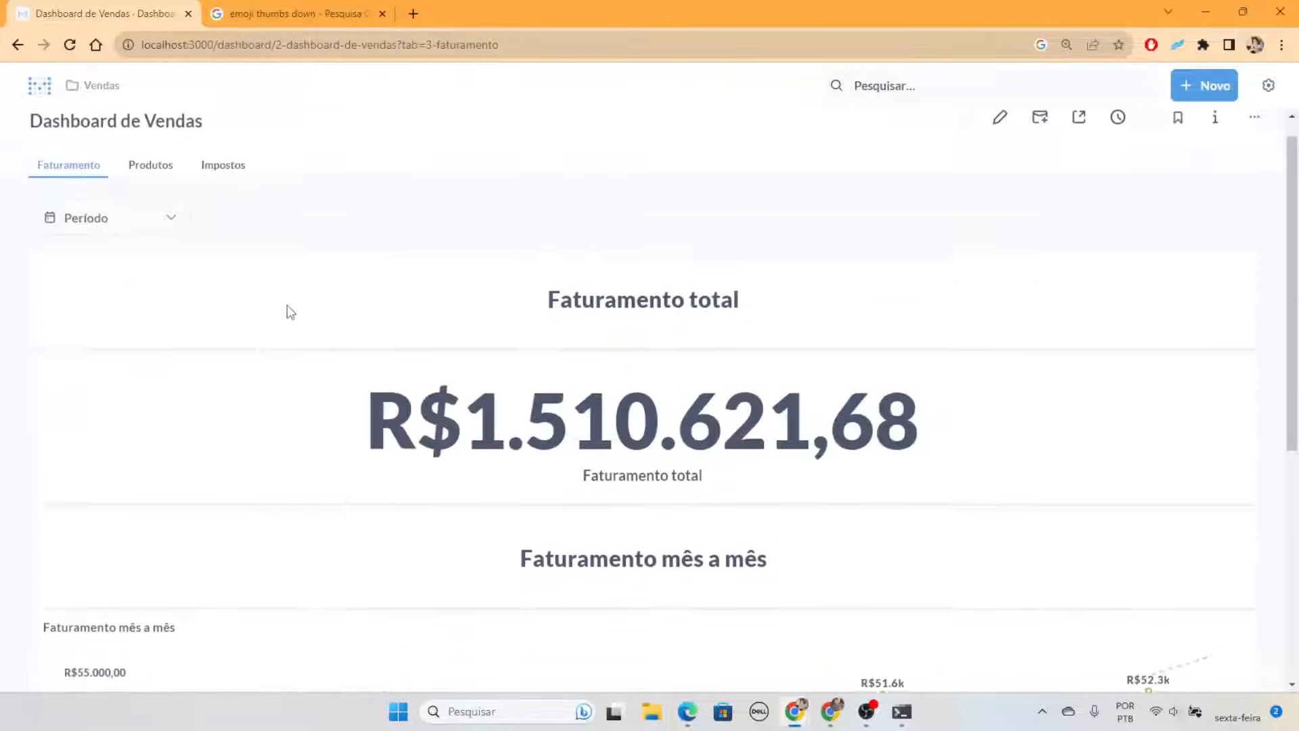
click(137, 191)
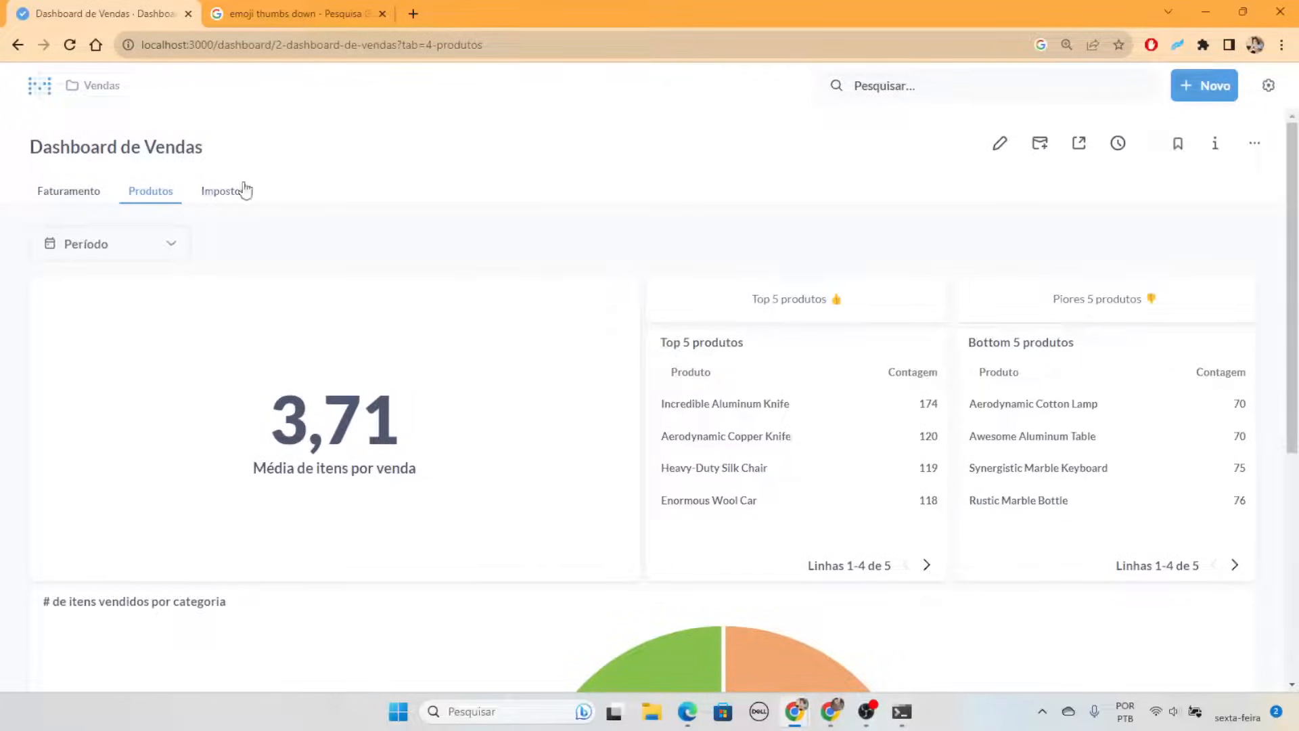
click(223, 191)
scroll(1156, 407, down, 3)
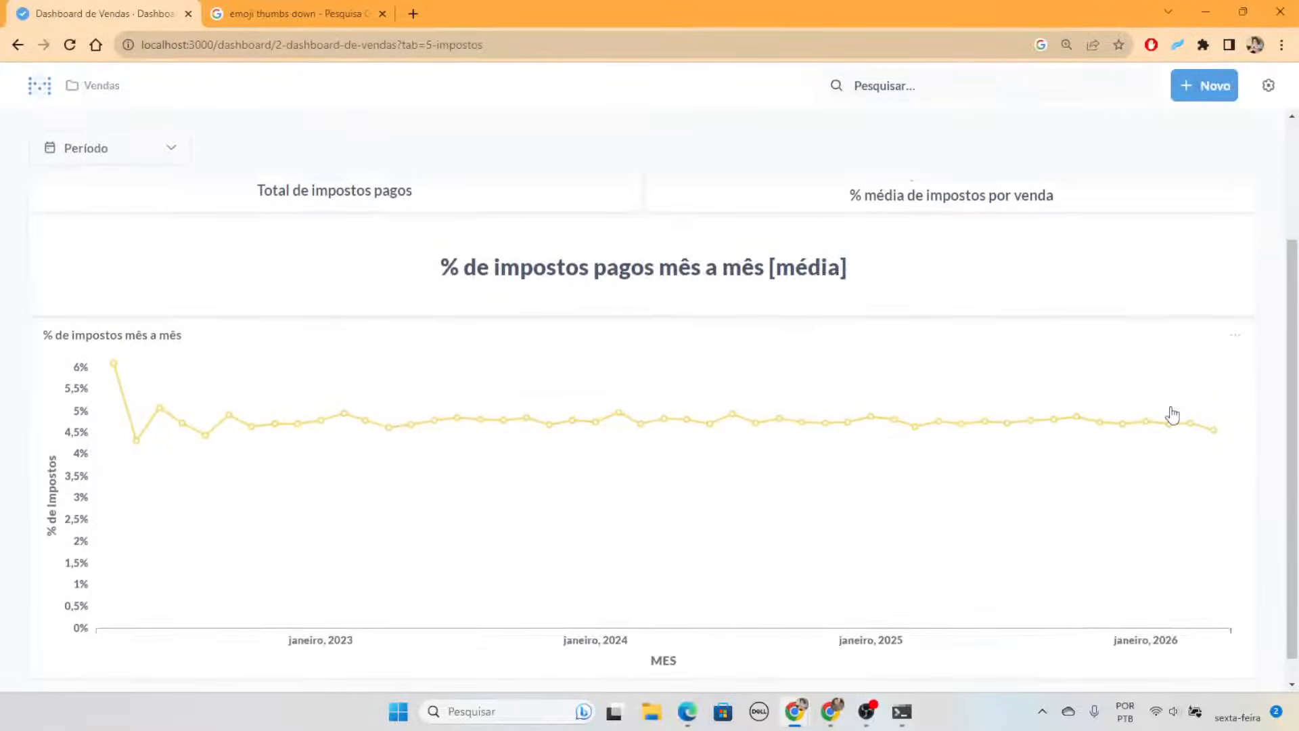
scroll(1177, 406, up, 3)
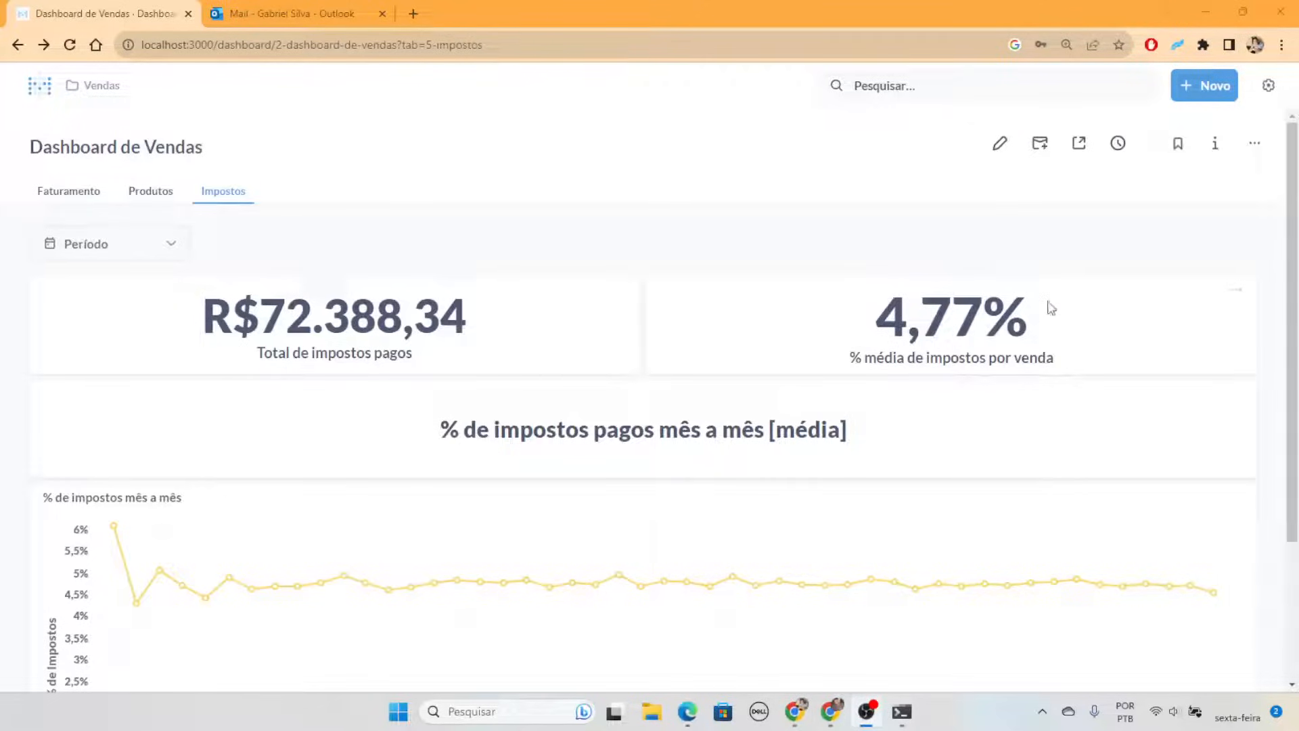
Open the dashboard's subscription options, and open the admin settings in a new browser tab
click(1041, 144)
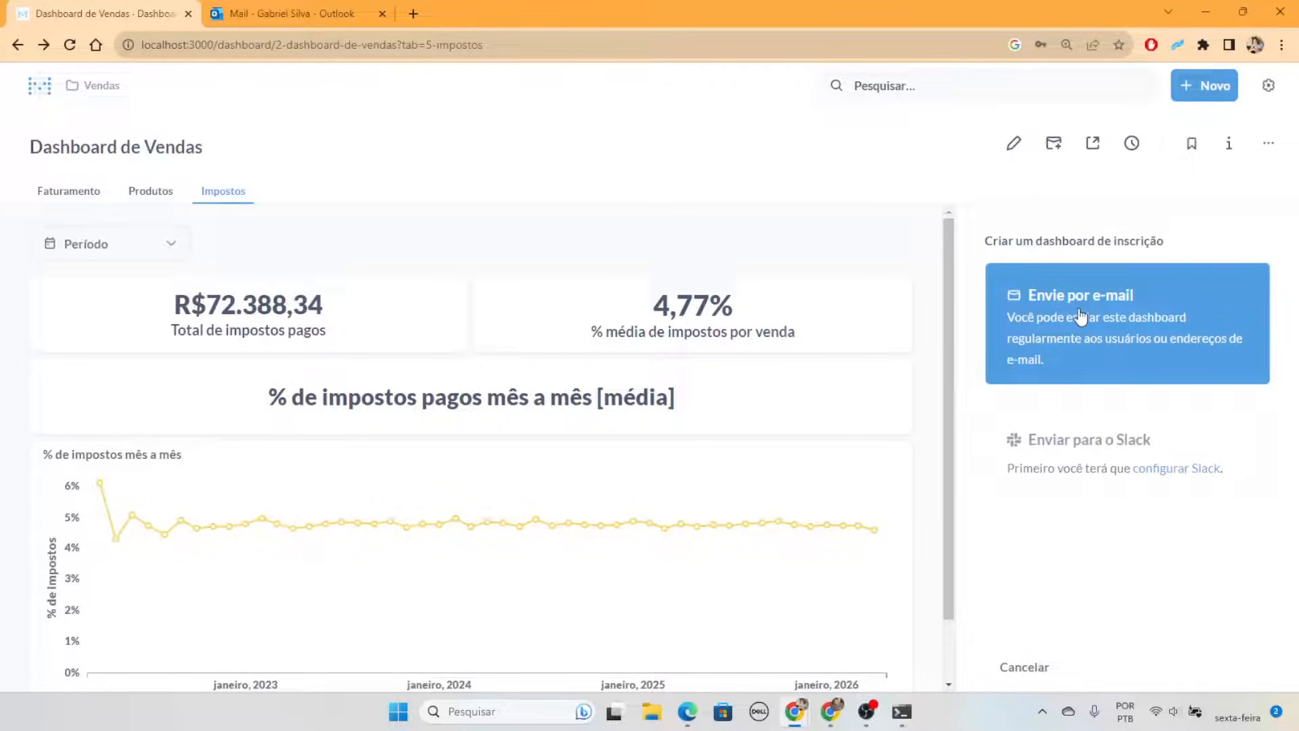
click(1269, 85)
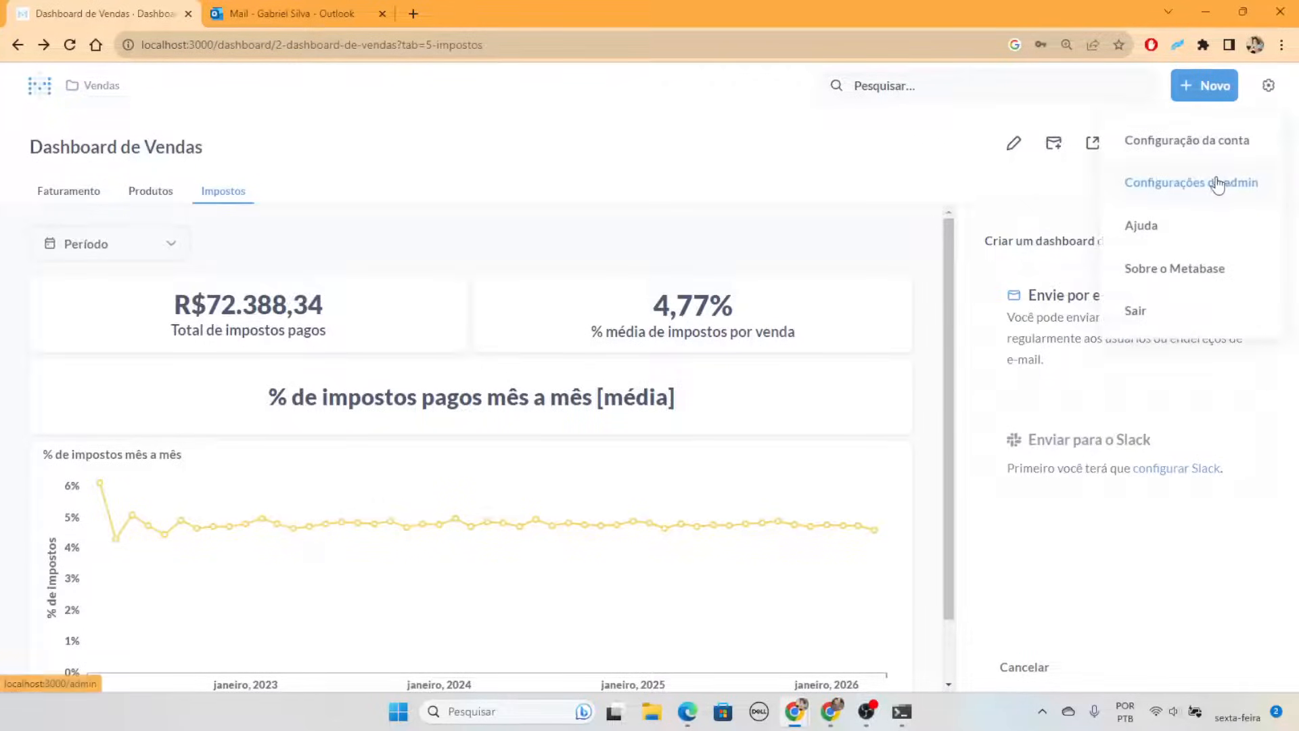
middle_click(1218, 180)
click(304, 12)
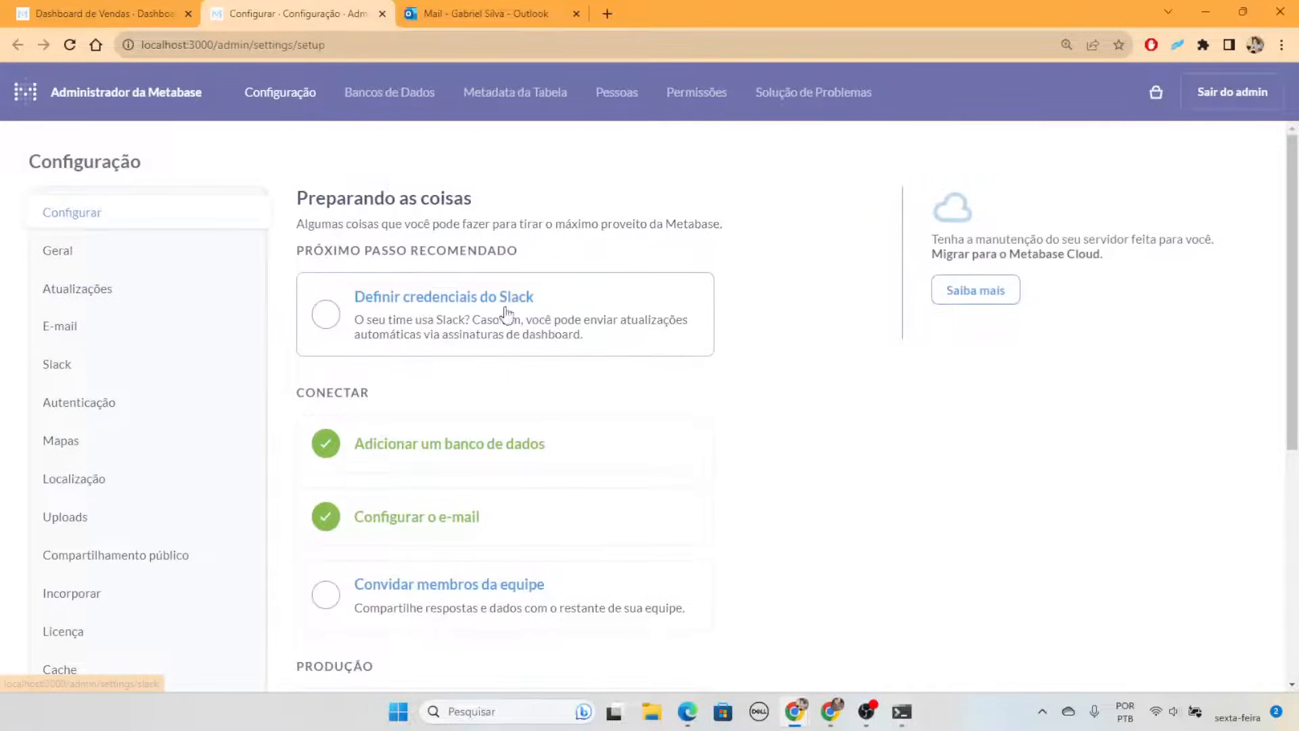
Open the E-mail configuration page and look through its SMTP and sender settings
scroll(174, 281, down, 1)
click(111, 258)
scroll(110, 255, down, 5)
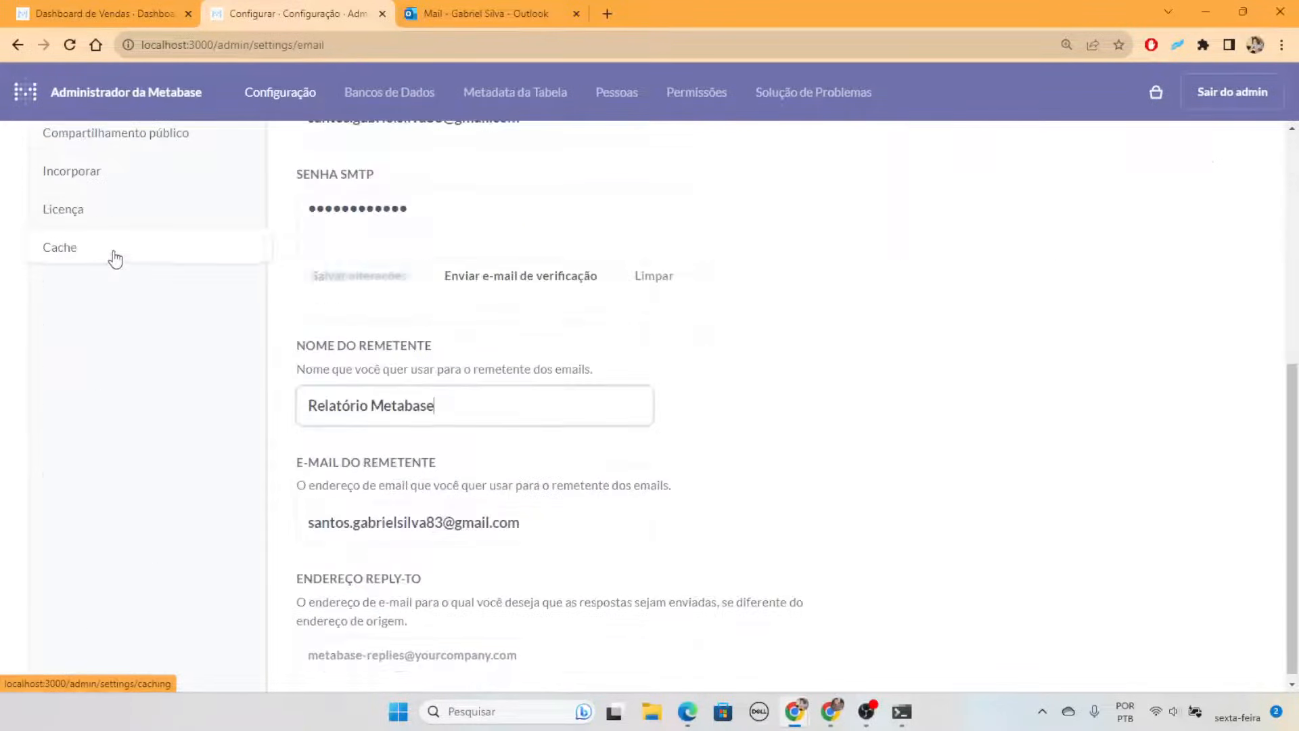
click(643, 414)
scroll(630, 399, up, 5)
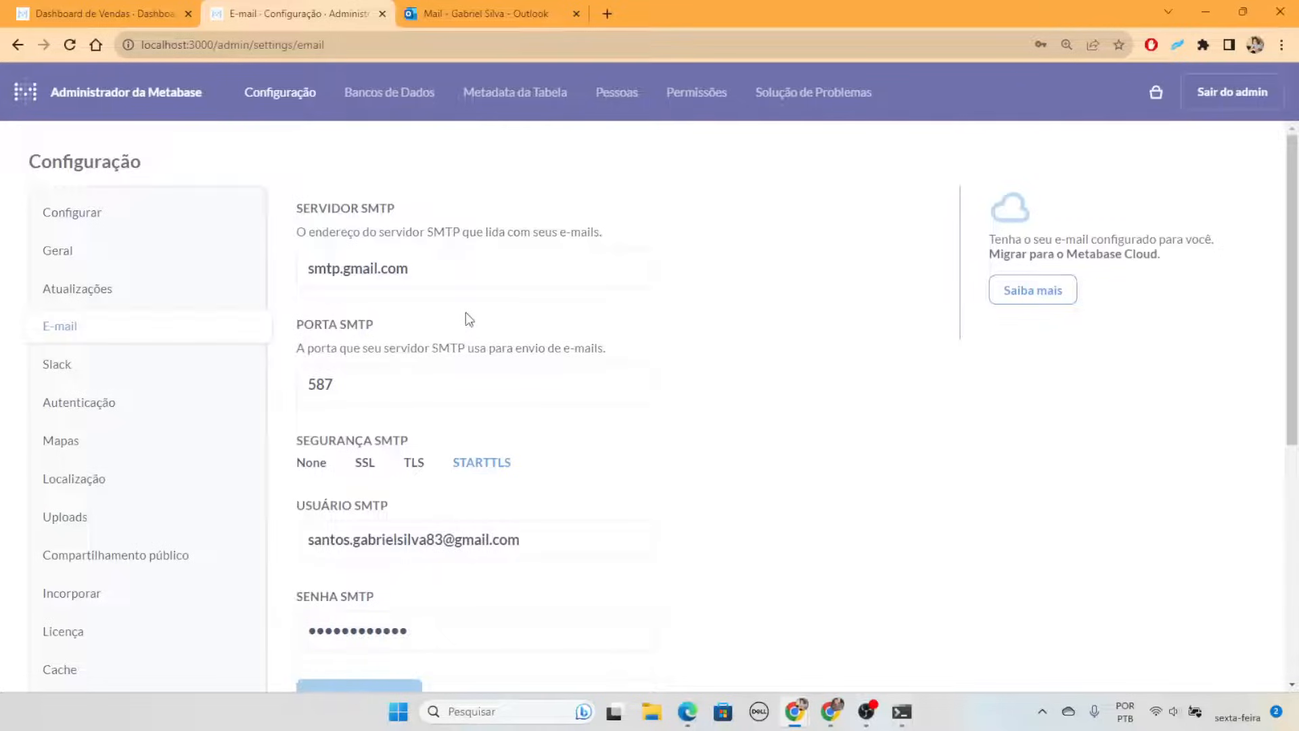
Examine the SMTP server, port, security and user fields of the e-mail configuration
drag(449, 268, 260, 291)
click(526, 273)
drag(438, 383, 259, 378)
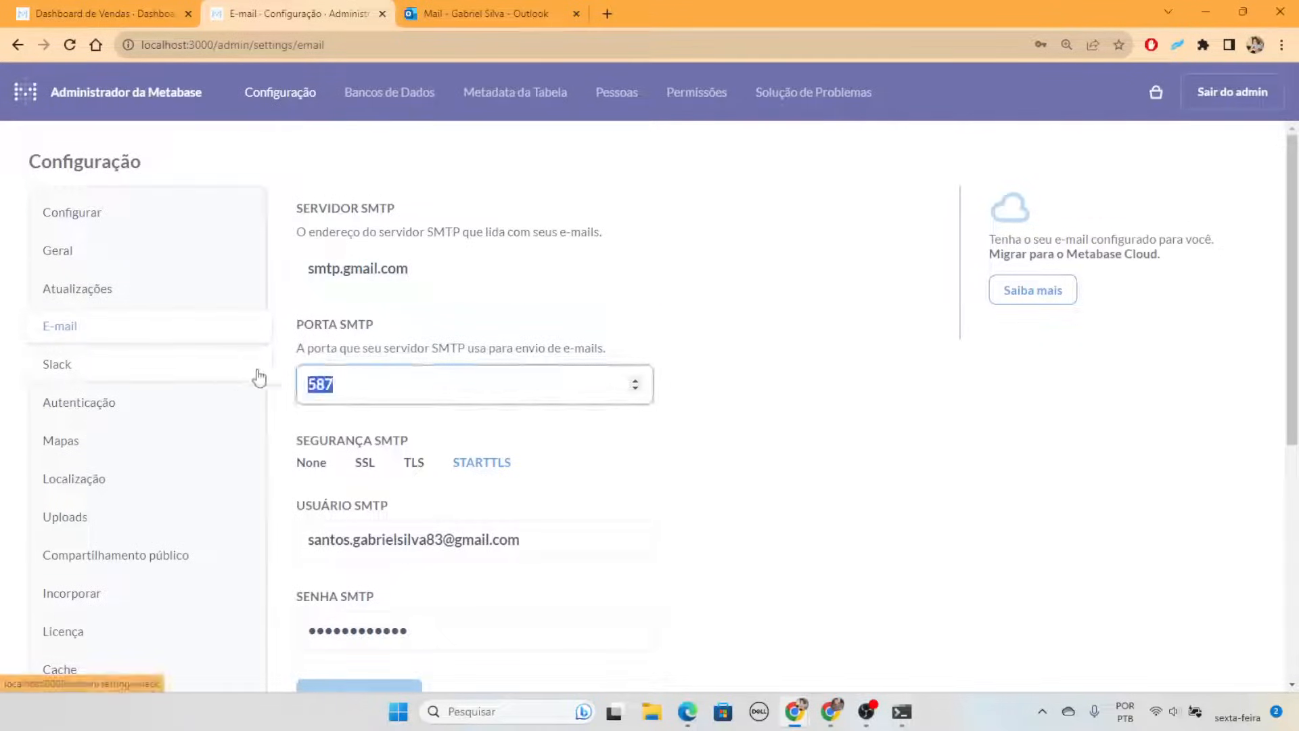
scroll(769, 345, down, 2)
click(768, 323)
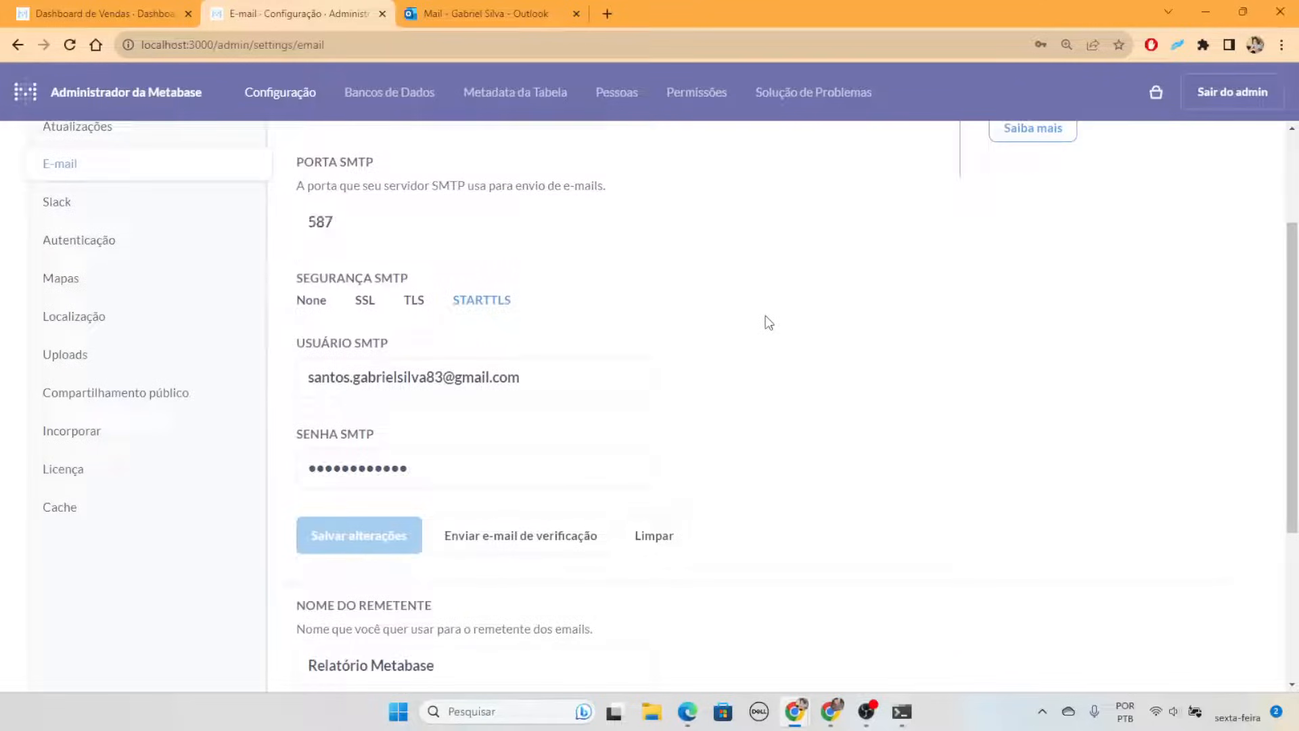
click(575, 386)
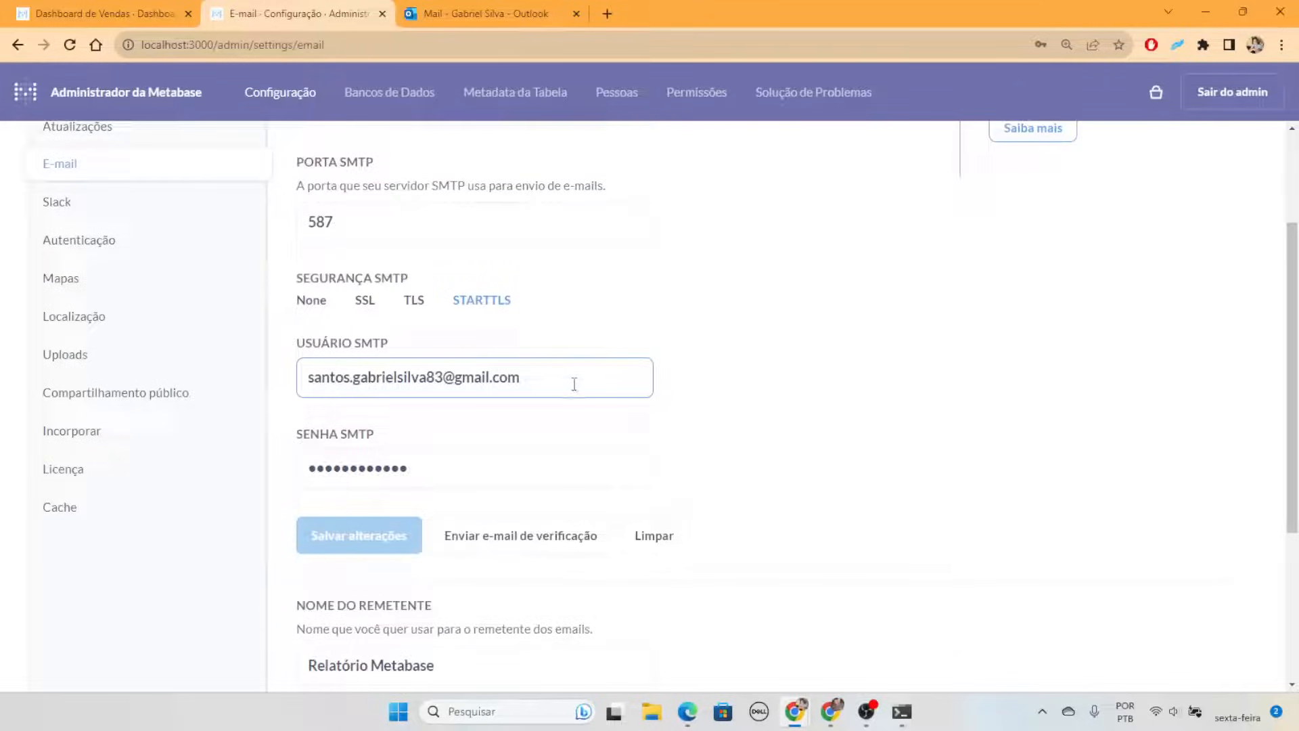
drag(574, 385, 289, 372)
click(771, 354)
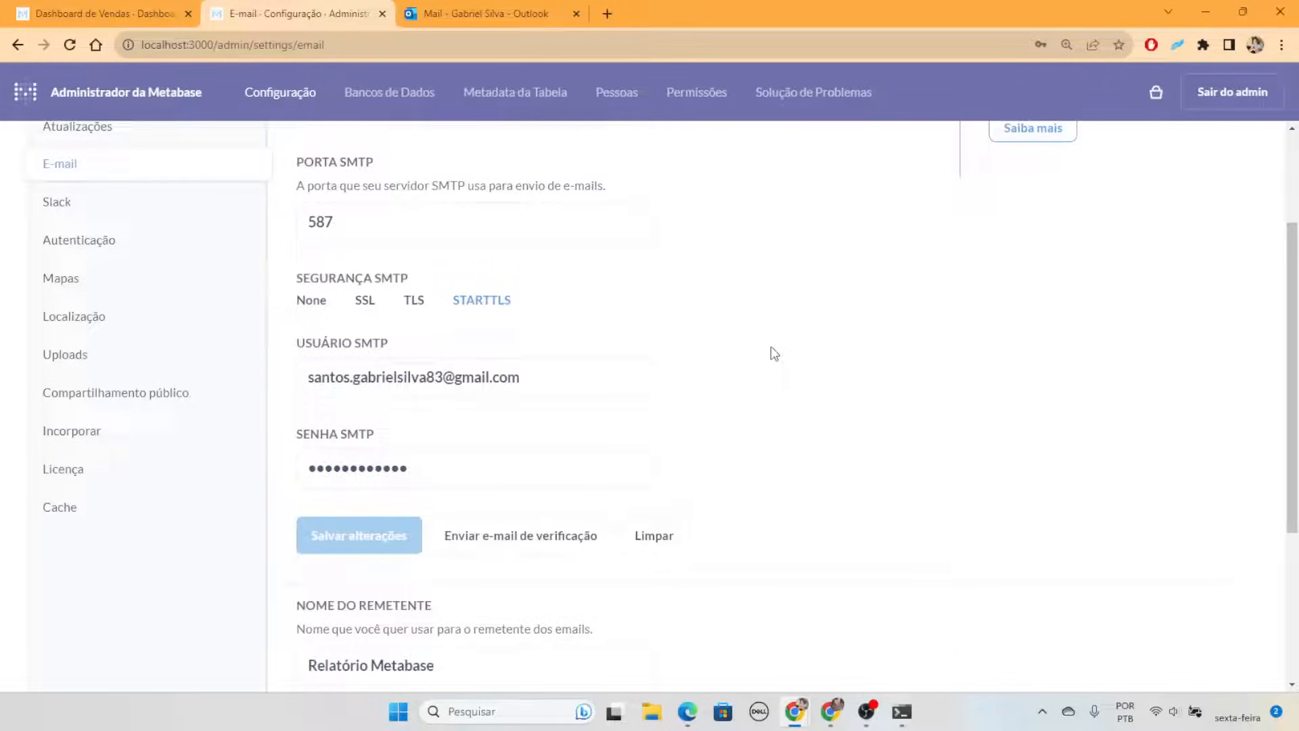
Examine the SMTP password field and review the remaining server, port, security and sender fields of the e-mail configuration
drag(411, 470, 295, 469)
click(825, 418)
scroll(806, 406, up, 3)
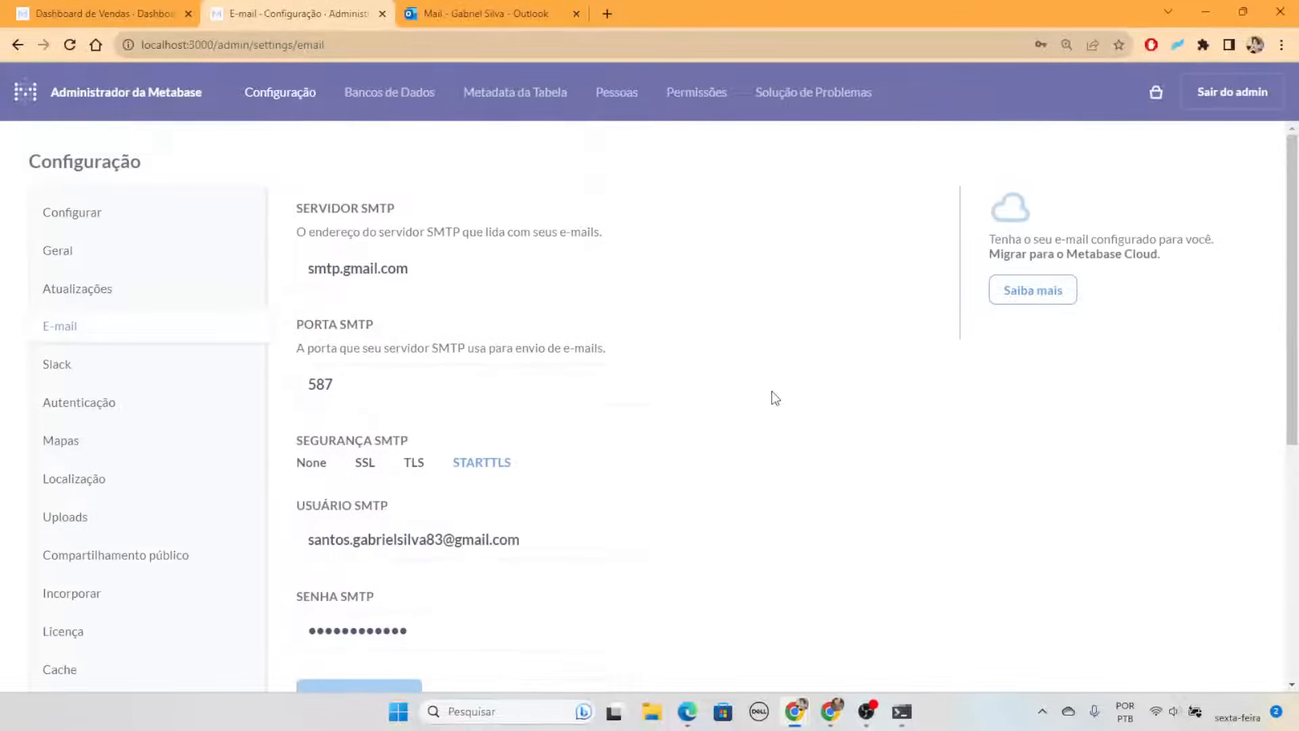
scroll(553, 338, down, 5)
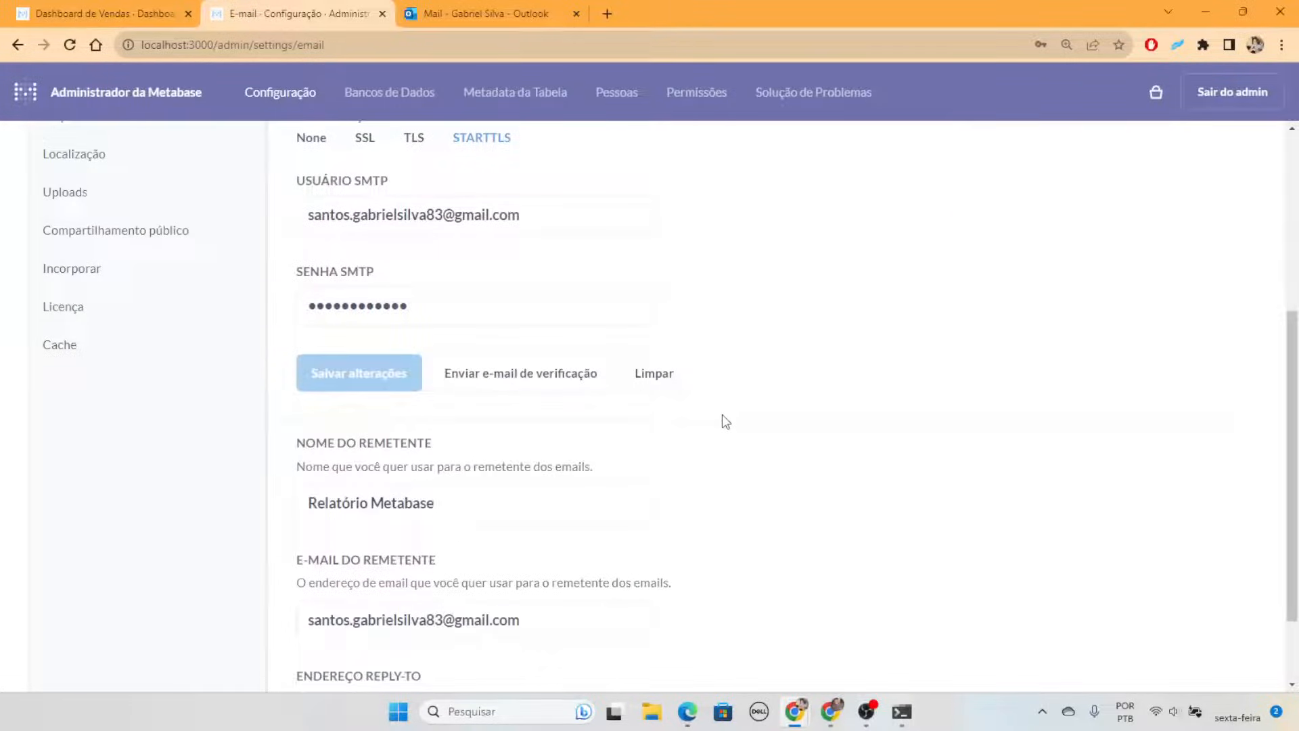
double_click(440, 302)
click(894, 286)
scroll(839, 284, up, 5)
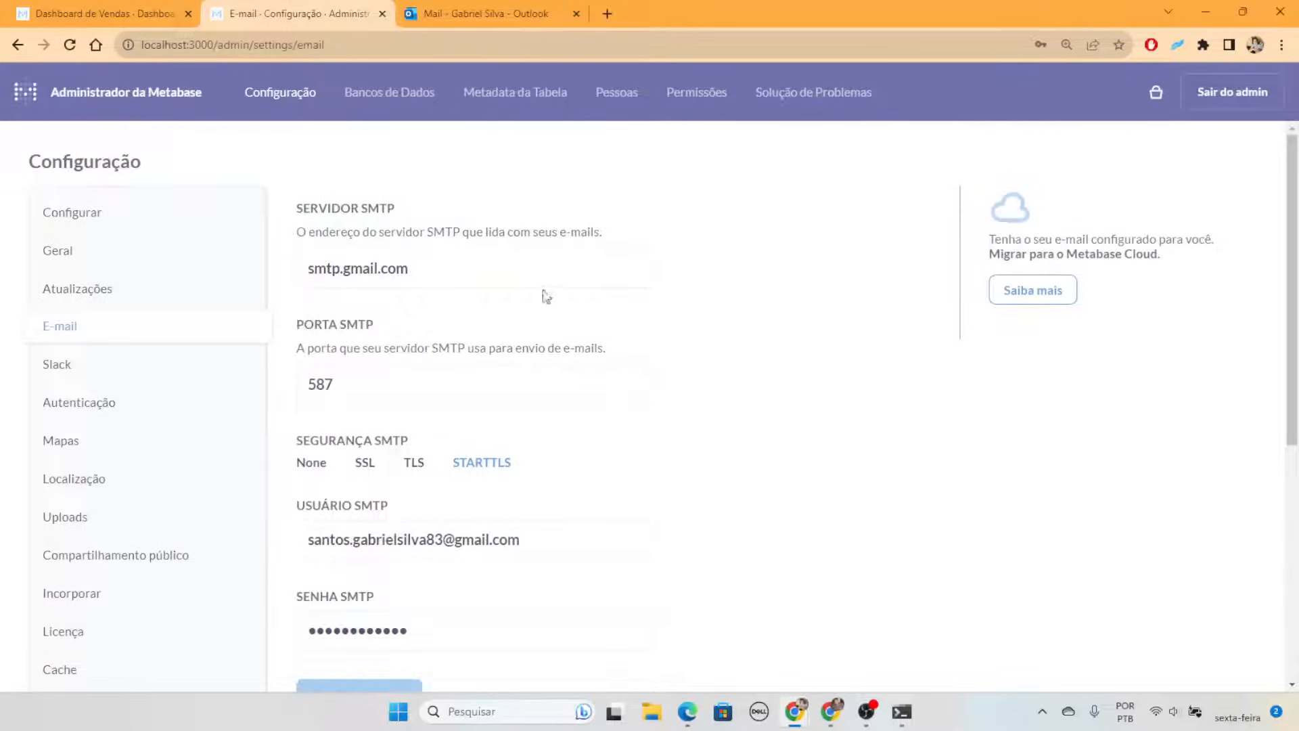
scroll(515, 339, down, 1)
scroll(467, 379, up, 1)
Return to the sales dashboard, start an e-mail subscription and add the suggested user as its recipient
click(67, 14)
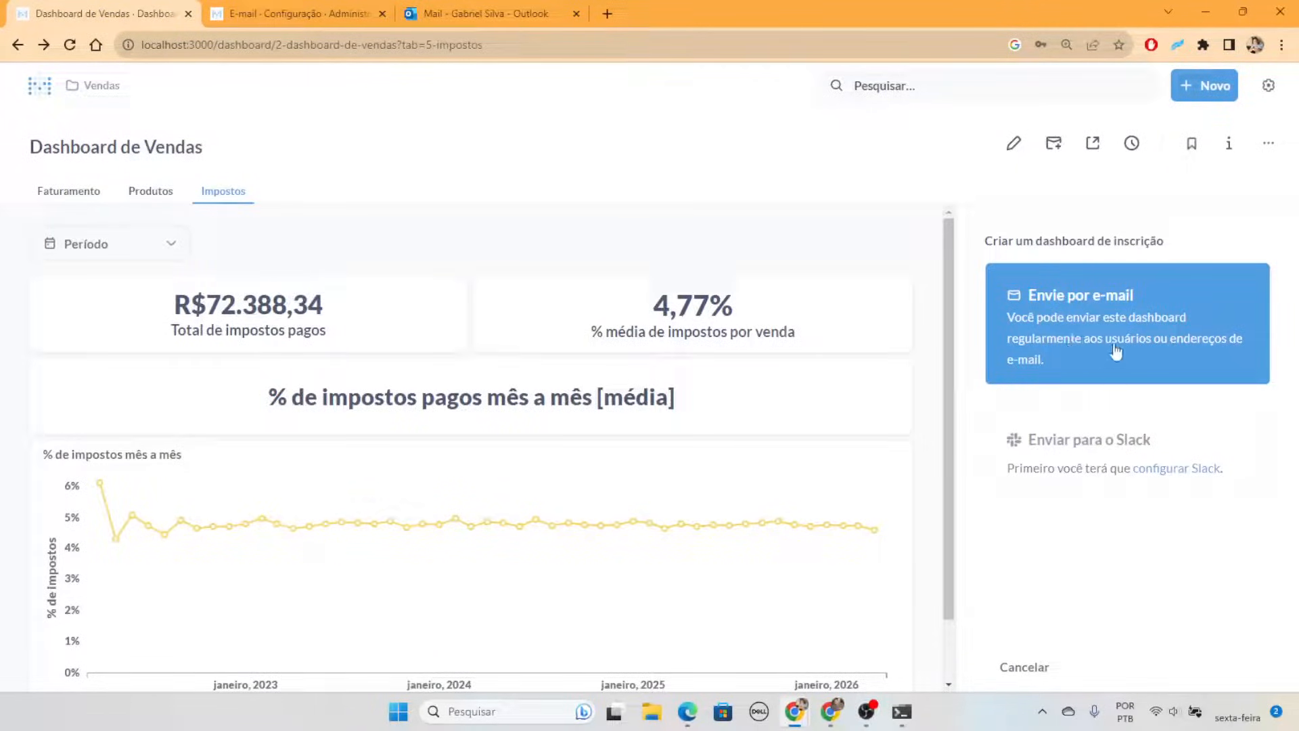
click(1140, 339)
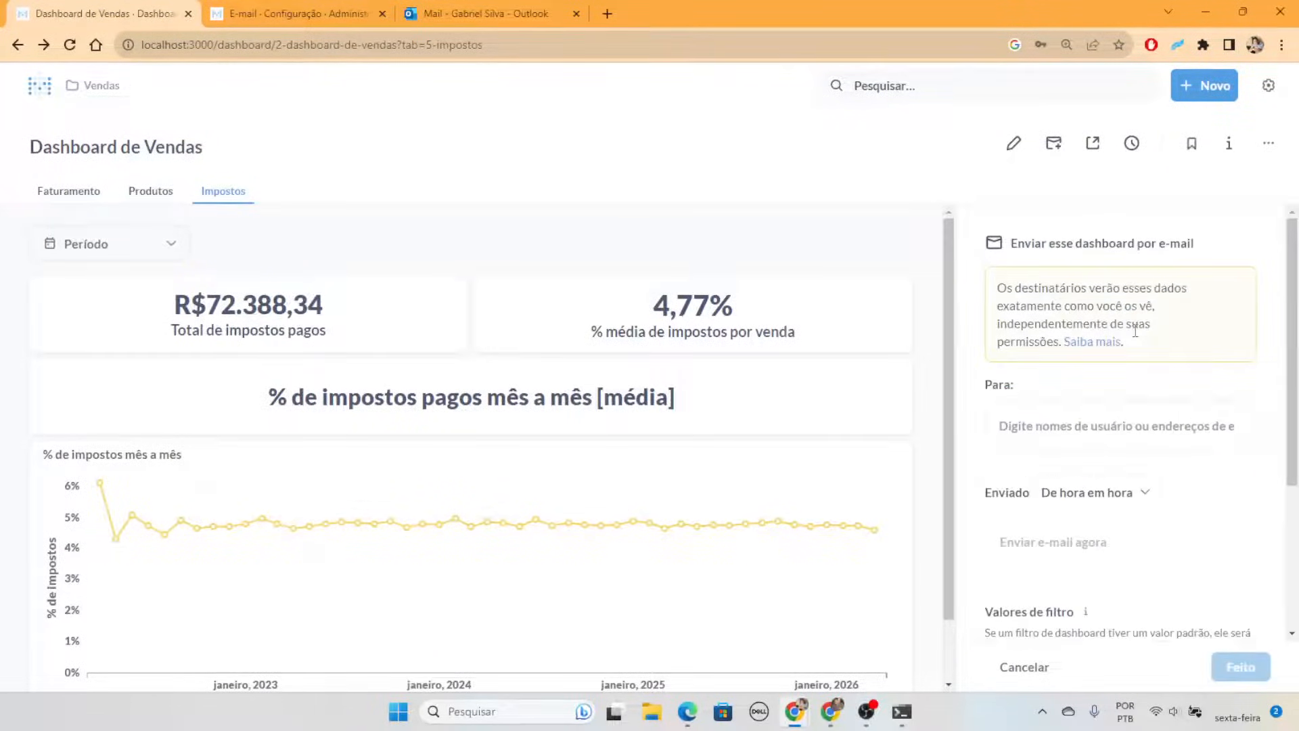
scroll(1152, 334, down, 3)
click(1092, 279)
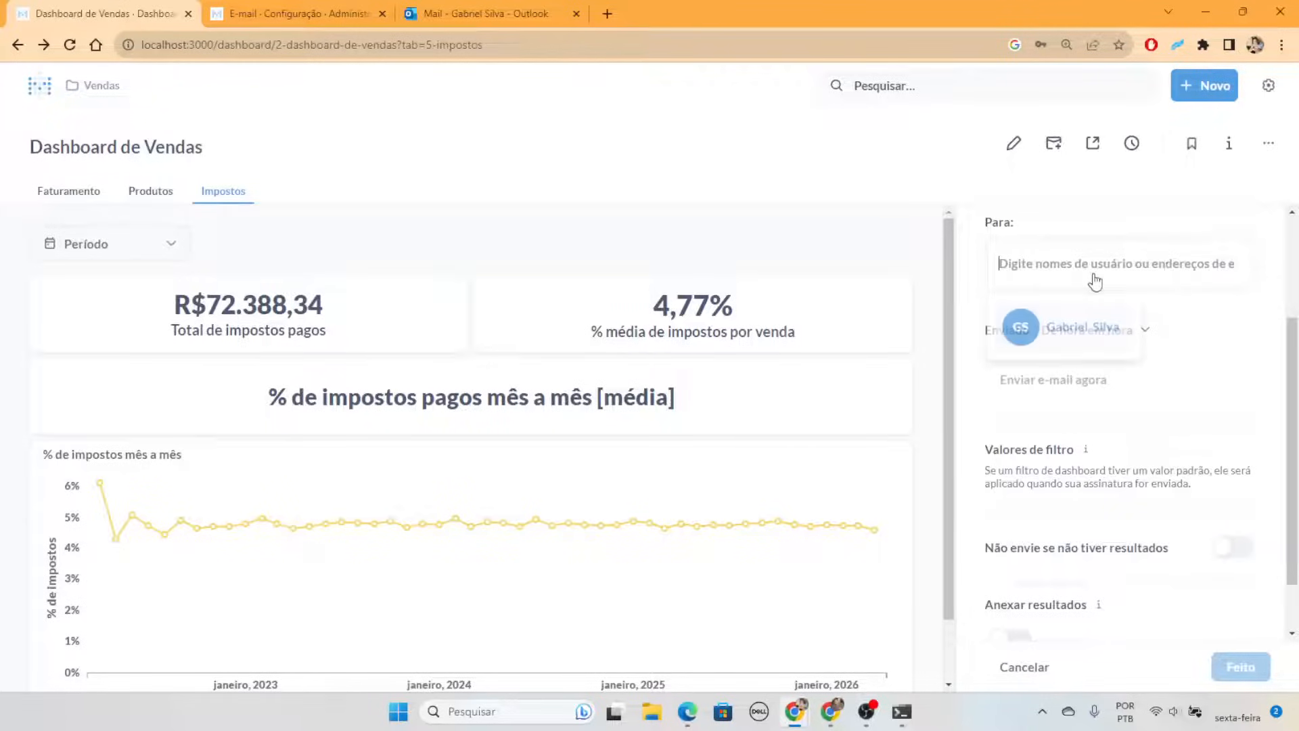
click(1073, 338)
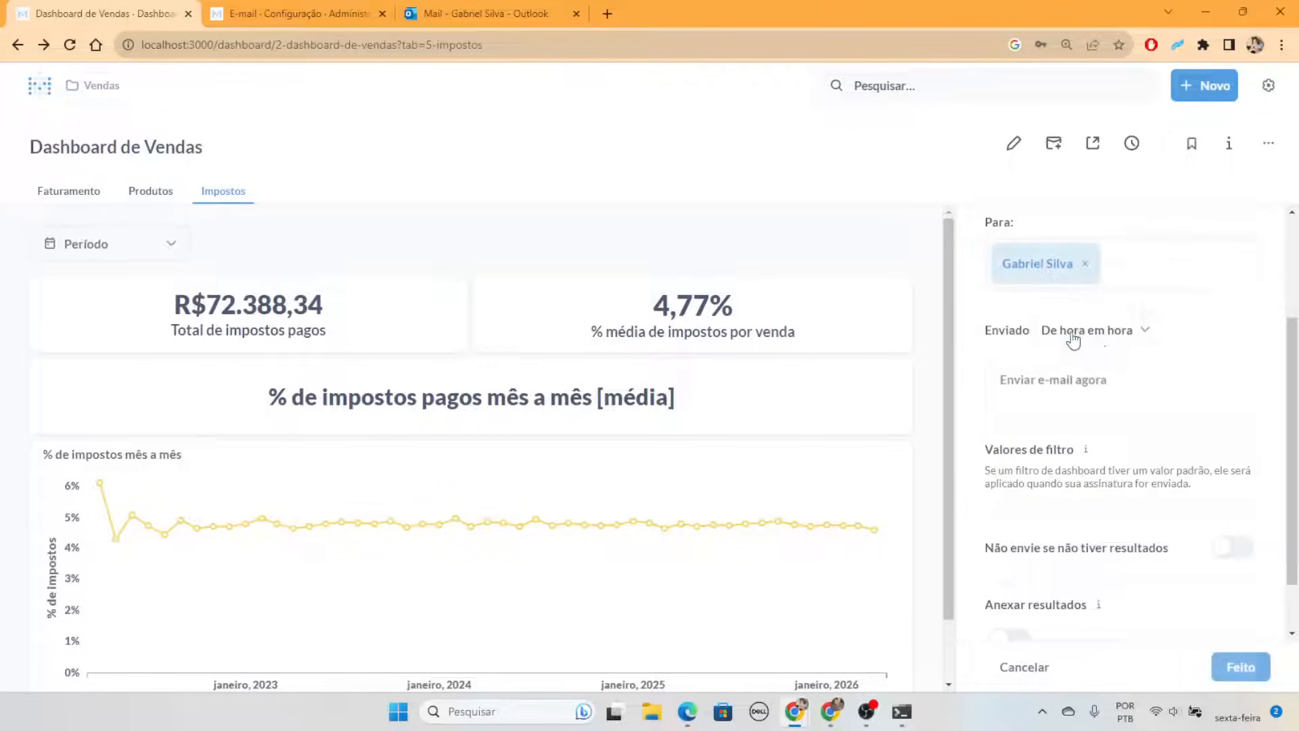
Schedule the e-mail subscription to be sent weekly (Semanalmente) on Monday at 9:00 AM
scroll(1106, 315, up, 1)
scroll(1095, 382, down, 2)
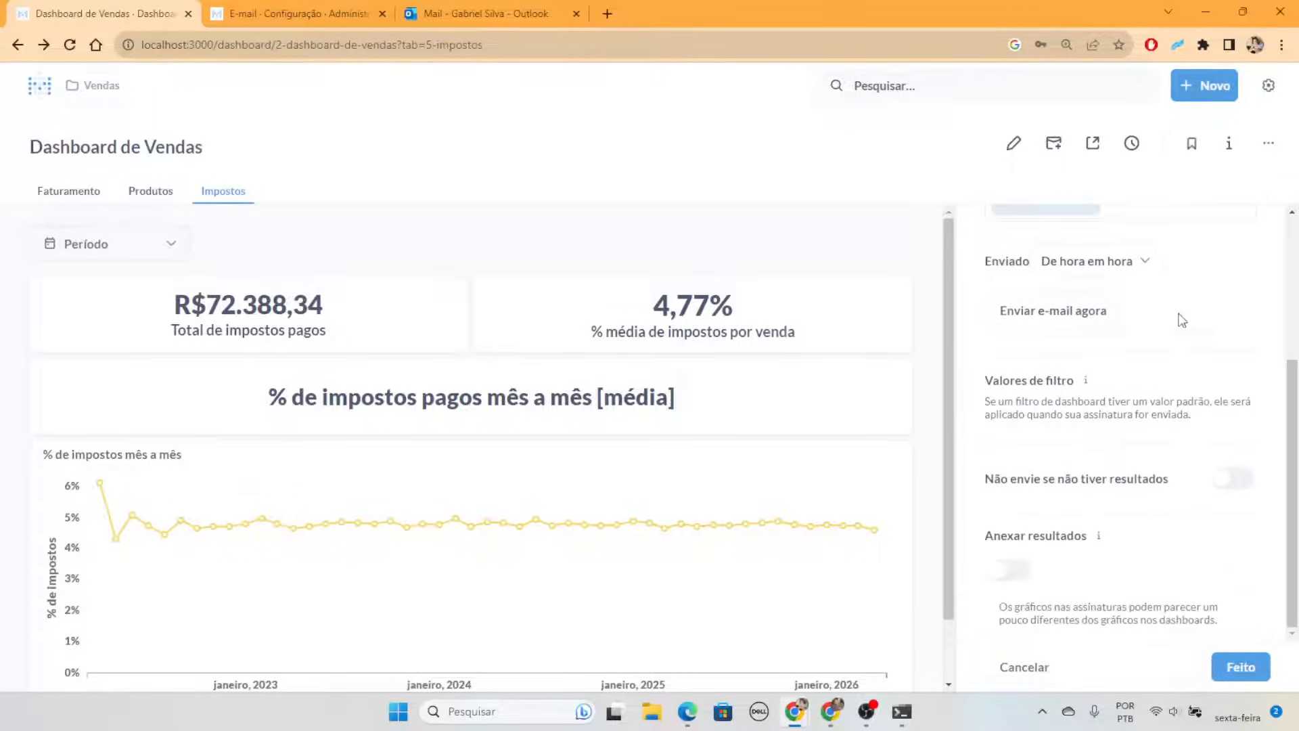
click(1104, 274)
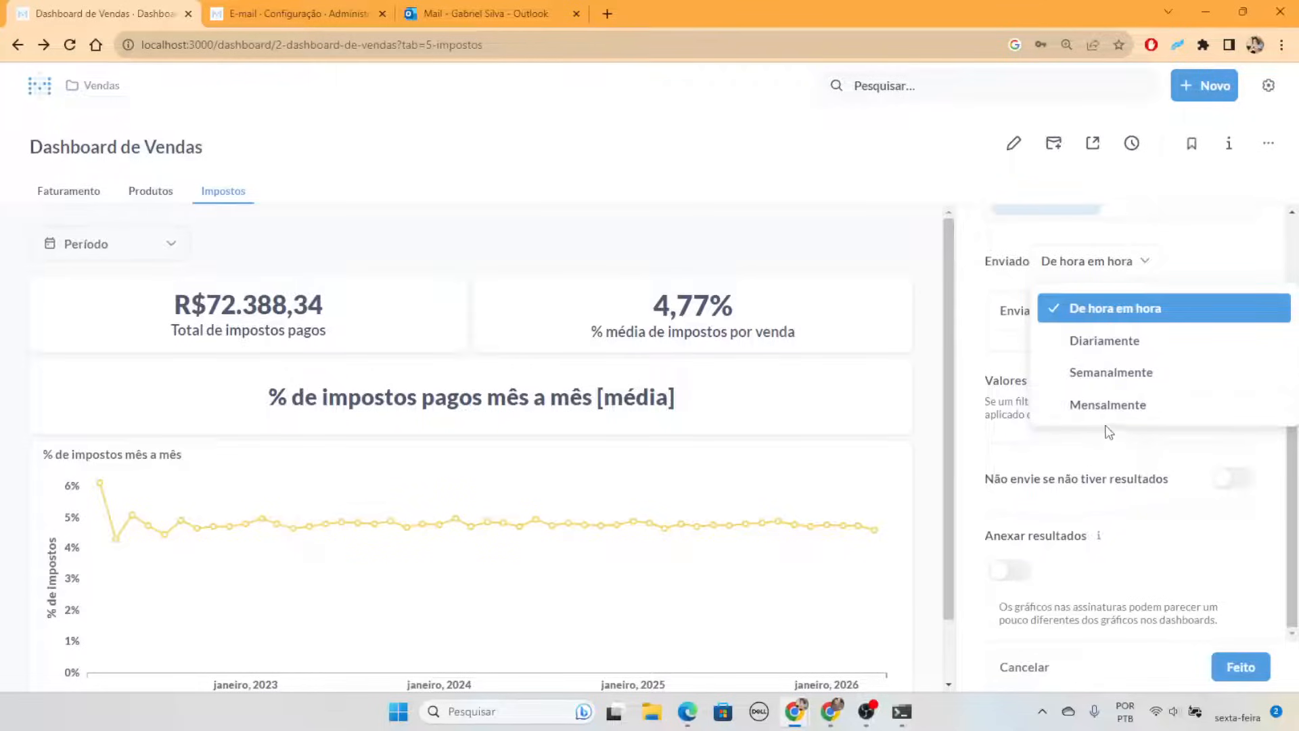
click(1113, 372)
scroll(1247, 325, up, 1)
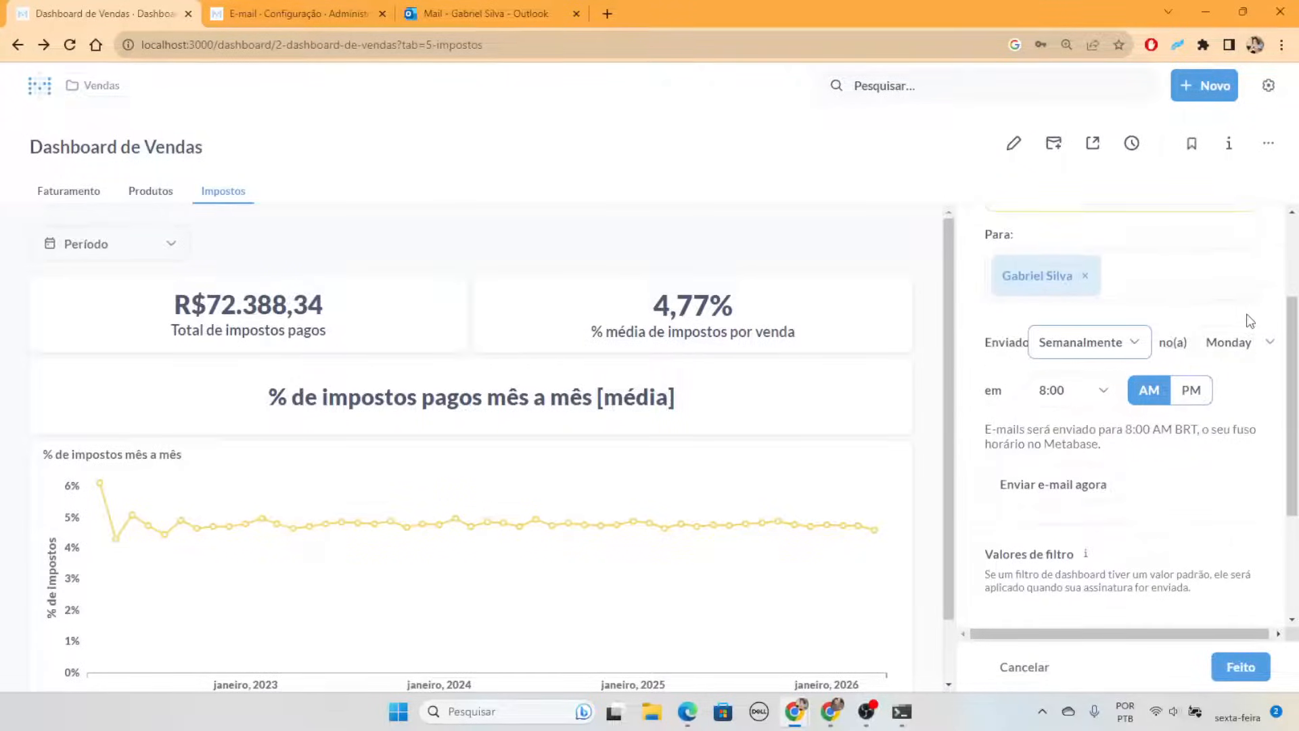
click(1242, 342)
click(1103, 425)
click(1055, 393)
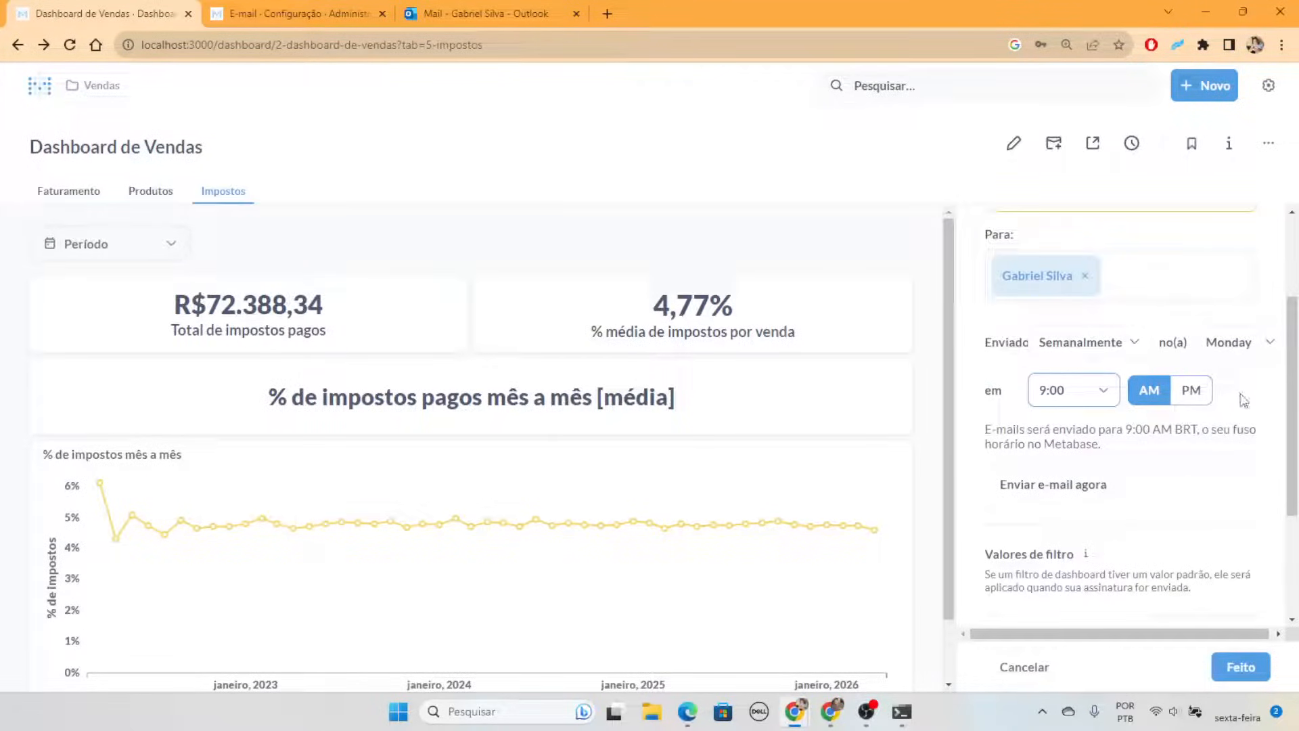
Review the subscription options and turn on attaching results (Anexar resultados) to the e-mail
scroll(1218, 420, down, 1)
scroll(1228, 416, up, 1)
scroll(1235, 419, down, 1)
scroll(1241, 406, down, 1)
scroll(1255, 319, up, 2)
scroll(1220, 372, up, 2)
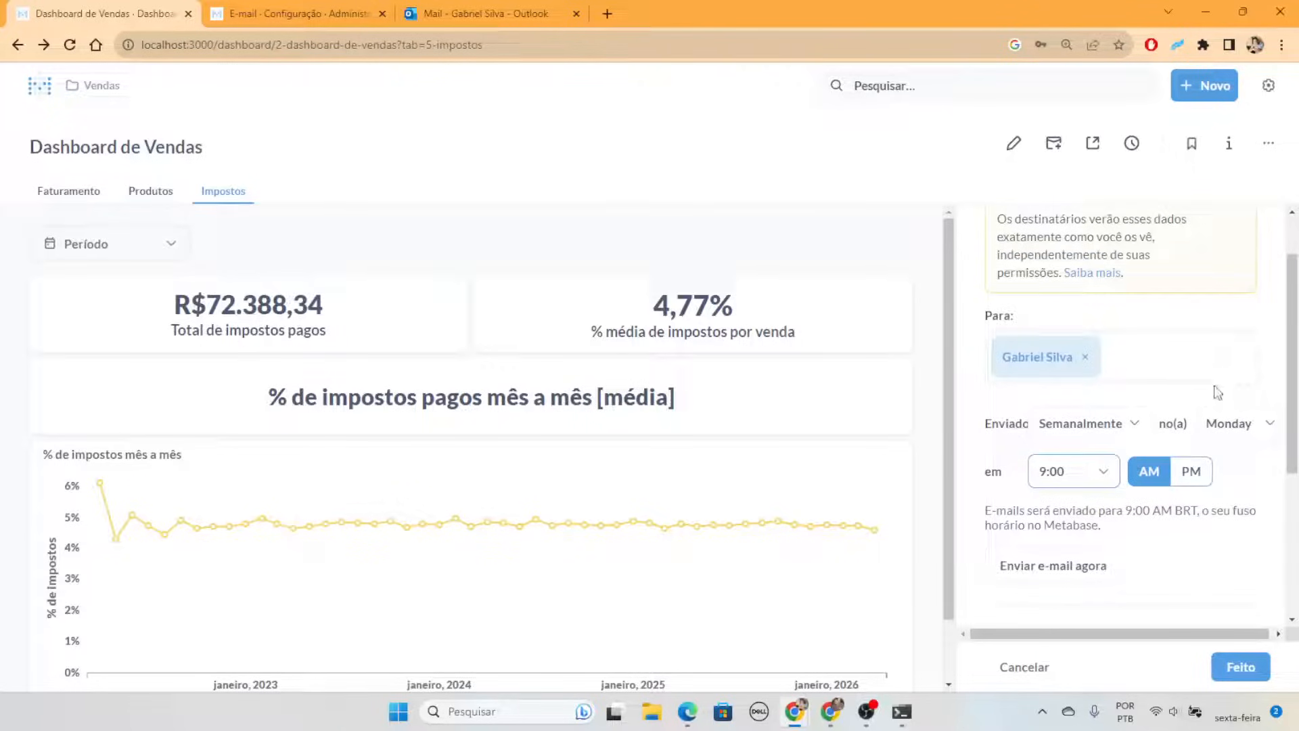
scroll(1218, 393, down, 6)
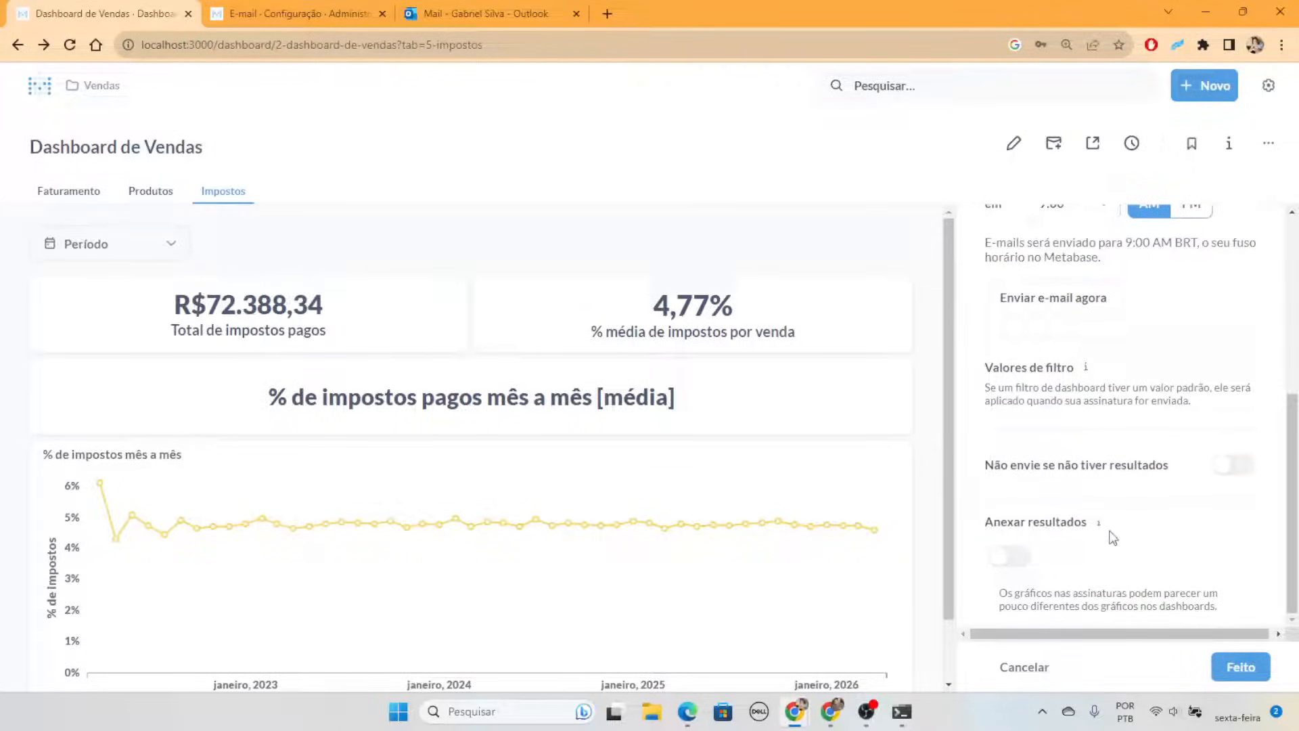
click(1007, 557)
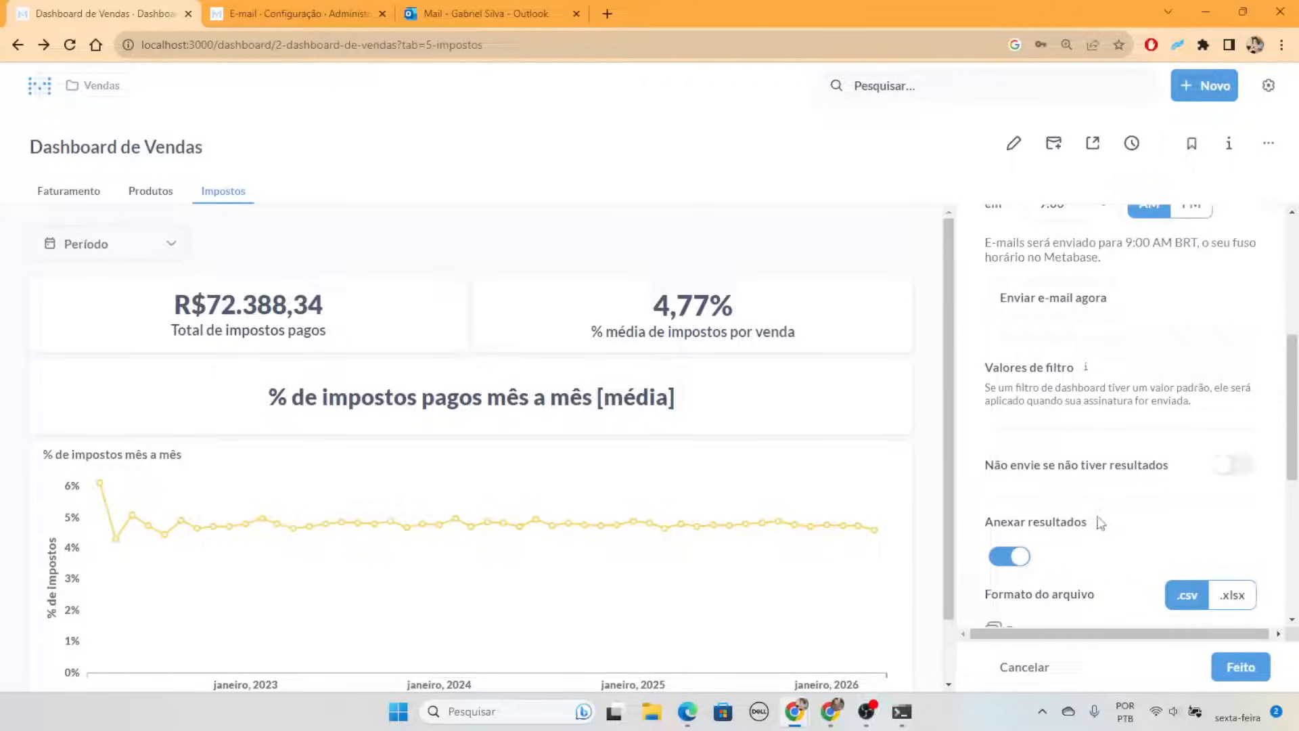
Select all of the dashboard's questions as attachments, using the .csv file format
scroll(1151, 514, down, 3)
scroll(1133, 467, down, 3)
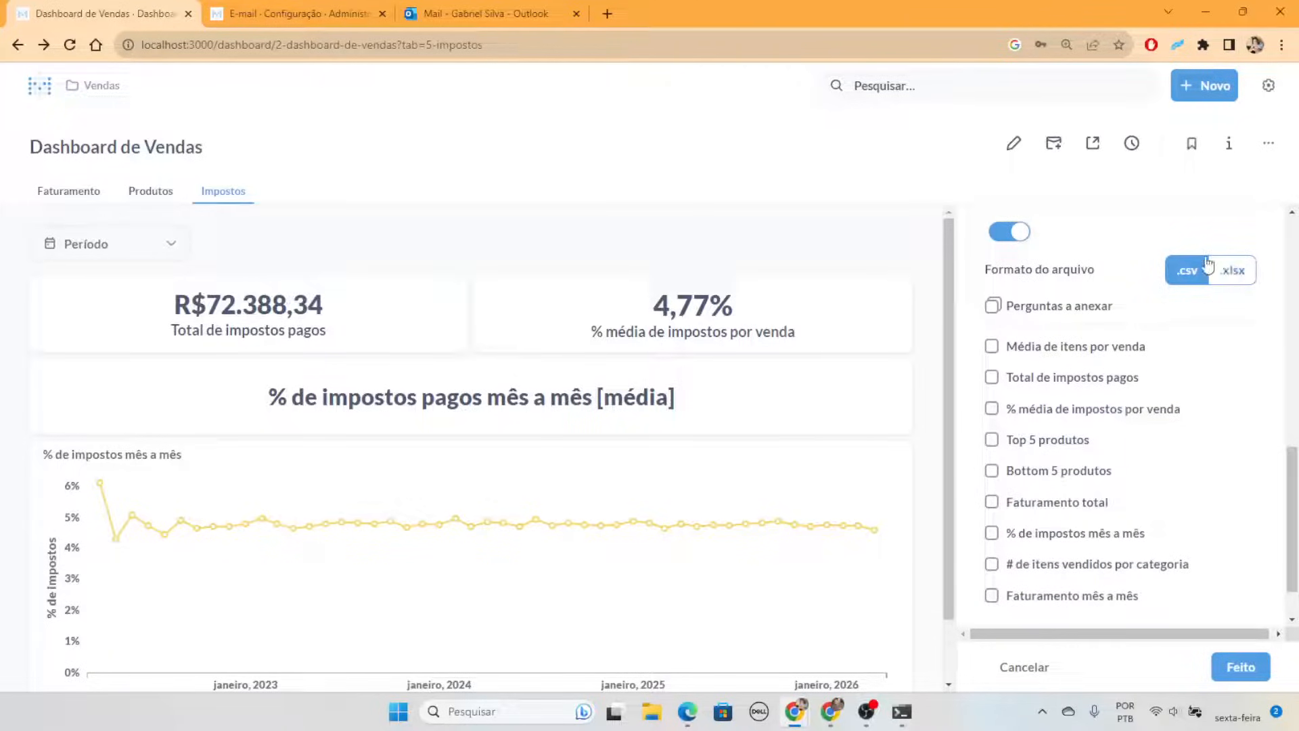
scroll(1110, 339, down, 1)
scroll(1159, 389, up, 1)
scroll(1159, 389, up, 2)
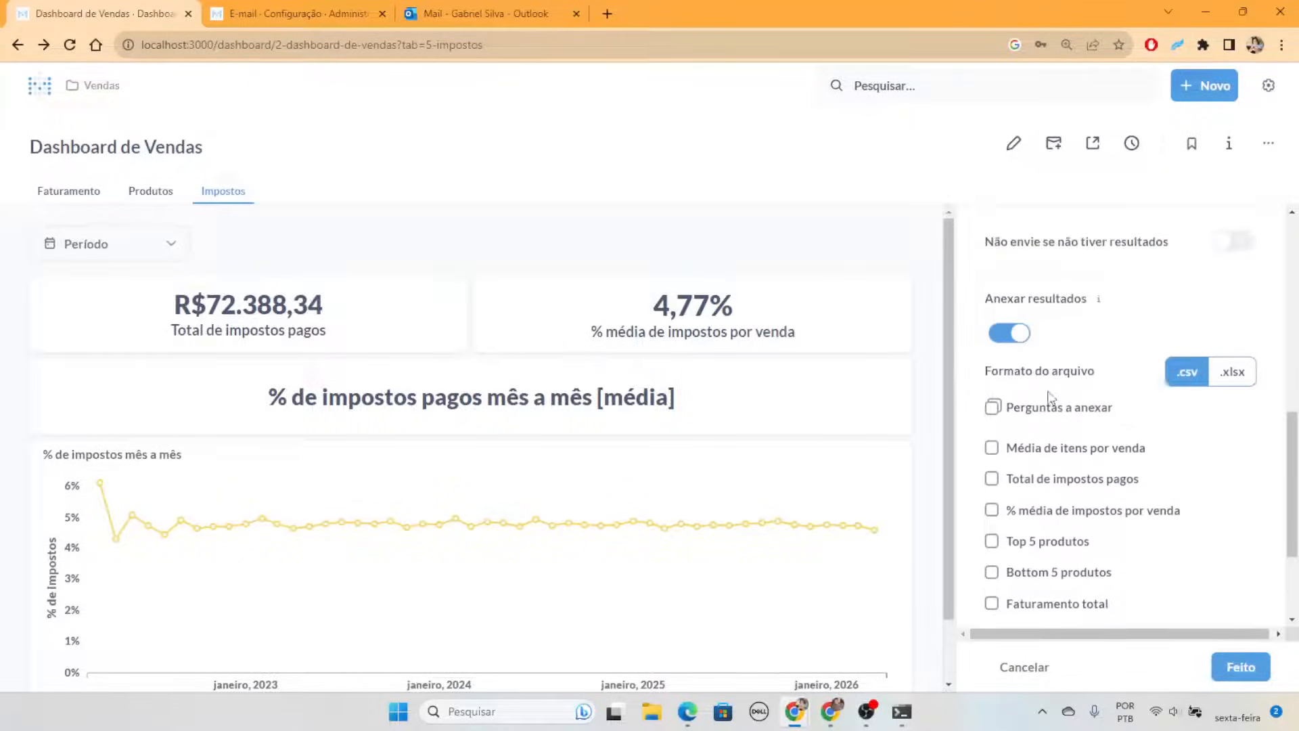
scroll(1116, 436, down, 3)
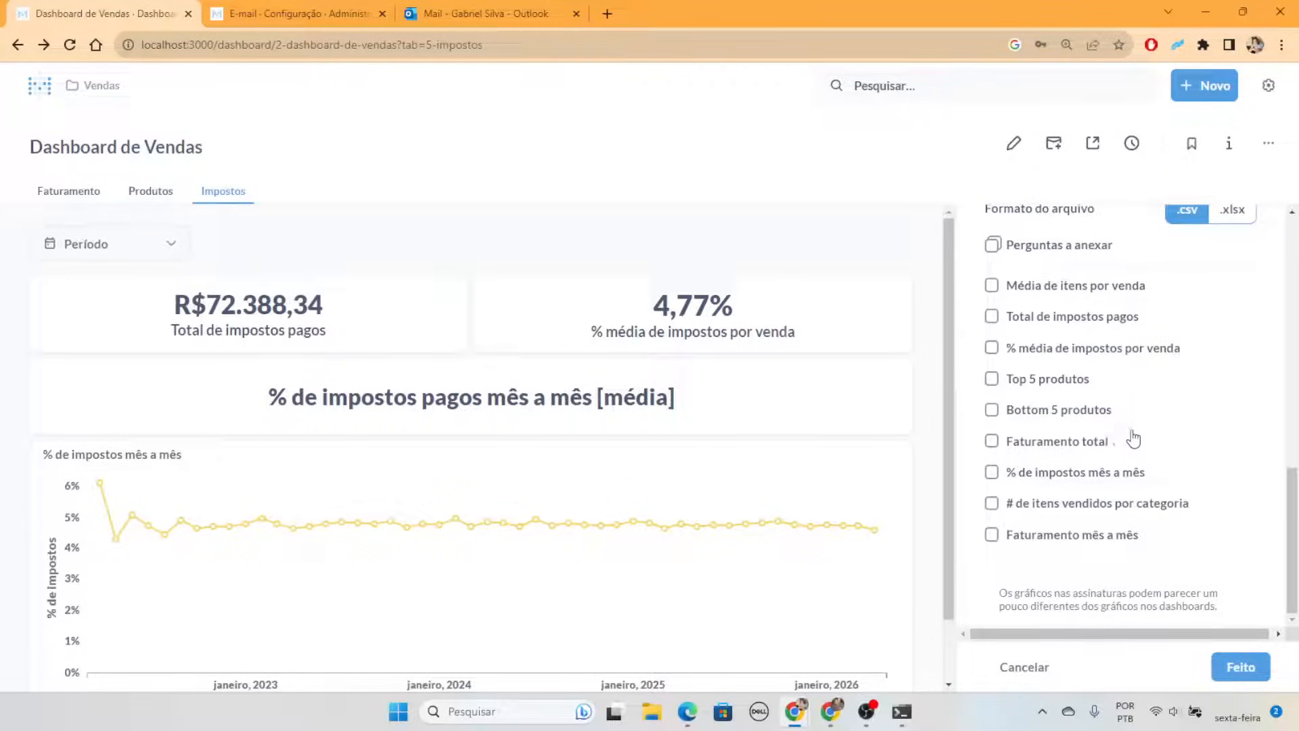
scroll(1164, 444, up, 6)
scroll(1218, 379, down, 4)
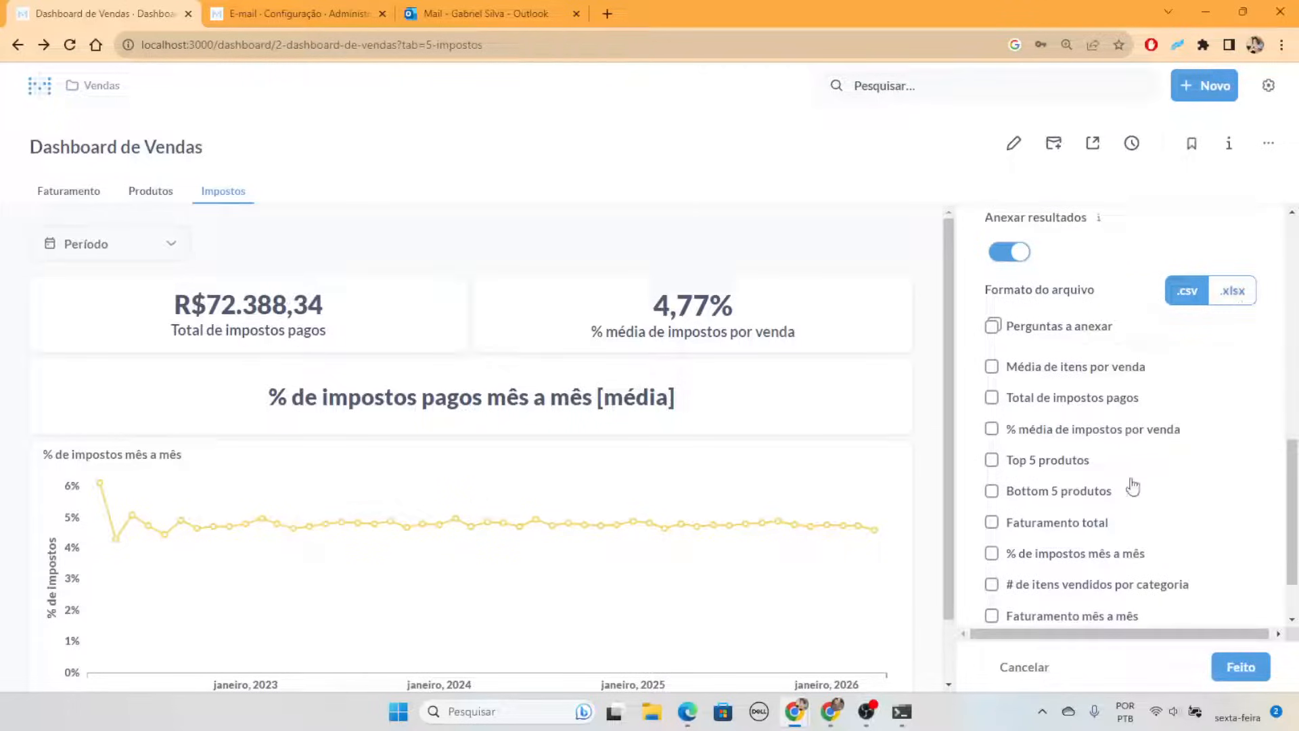
click(993, 326)
scroll(1025, 474, down, 1)
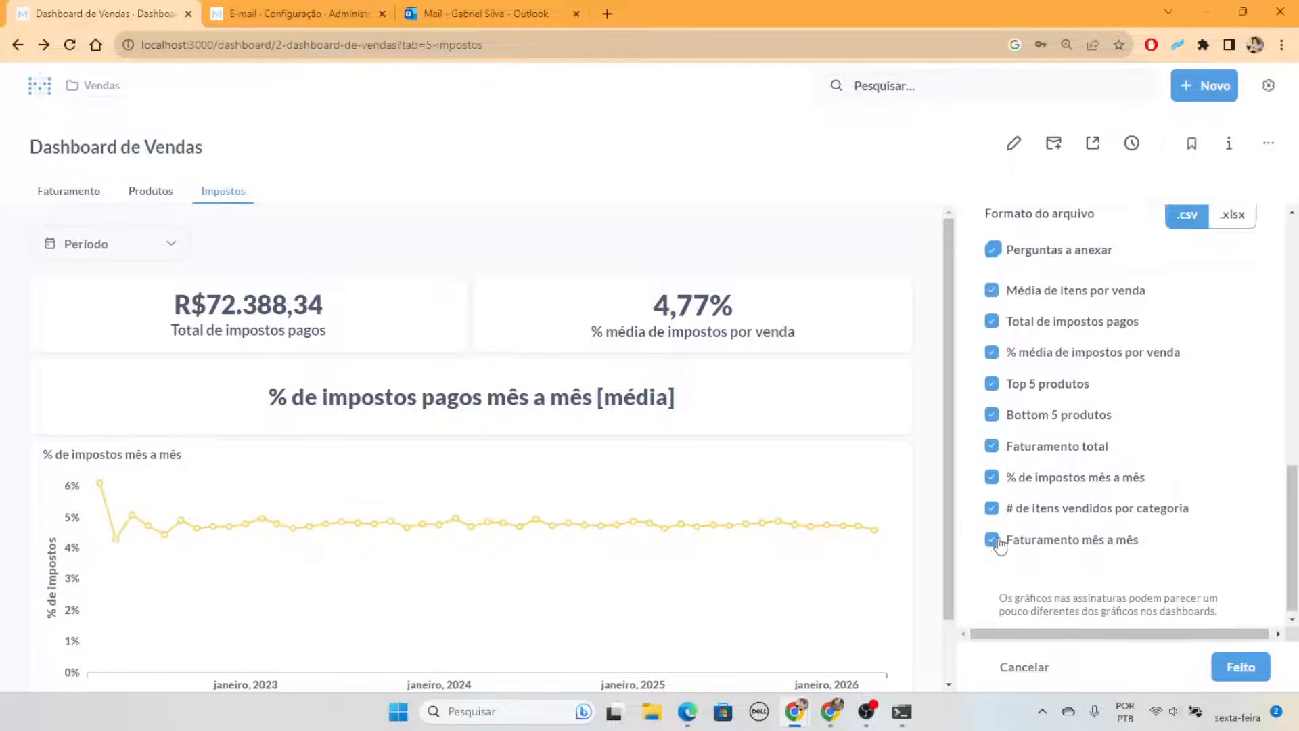
Send the dashboard e-mail to the recipient immediately
scroll(1008, 428, up, 2)
scroll(1038, 360, up, 6)
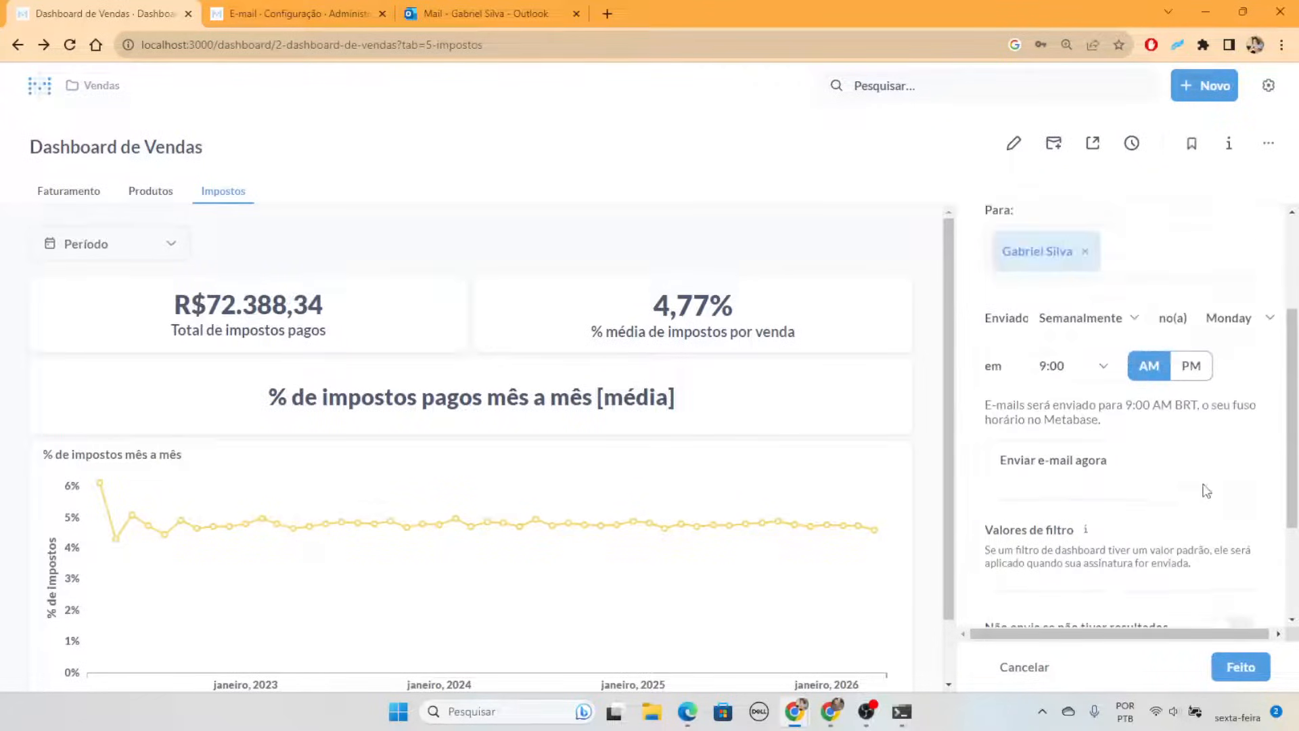
click(1103, 466)
scroll(1171, 502, up, 1)
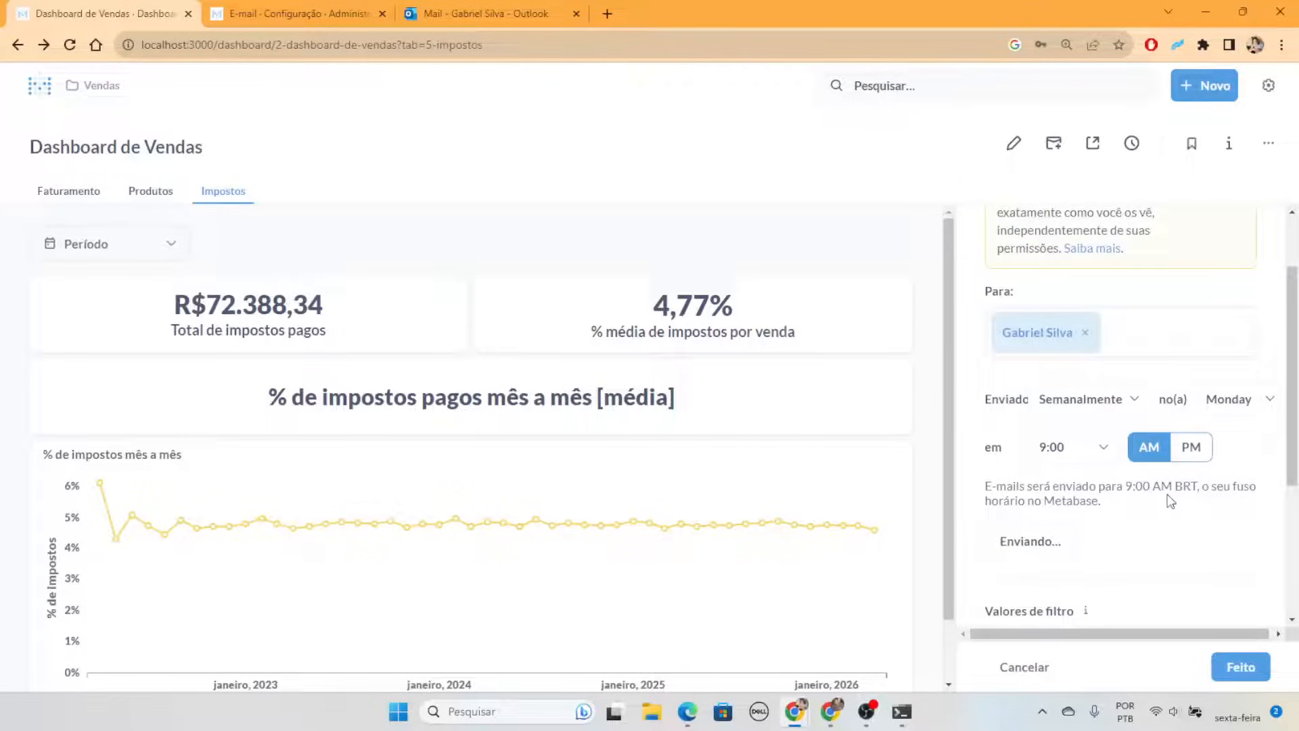
scroll(1171, 501, down, 3)
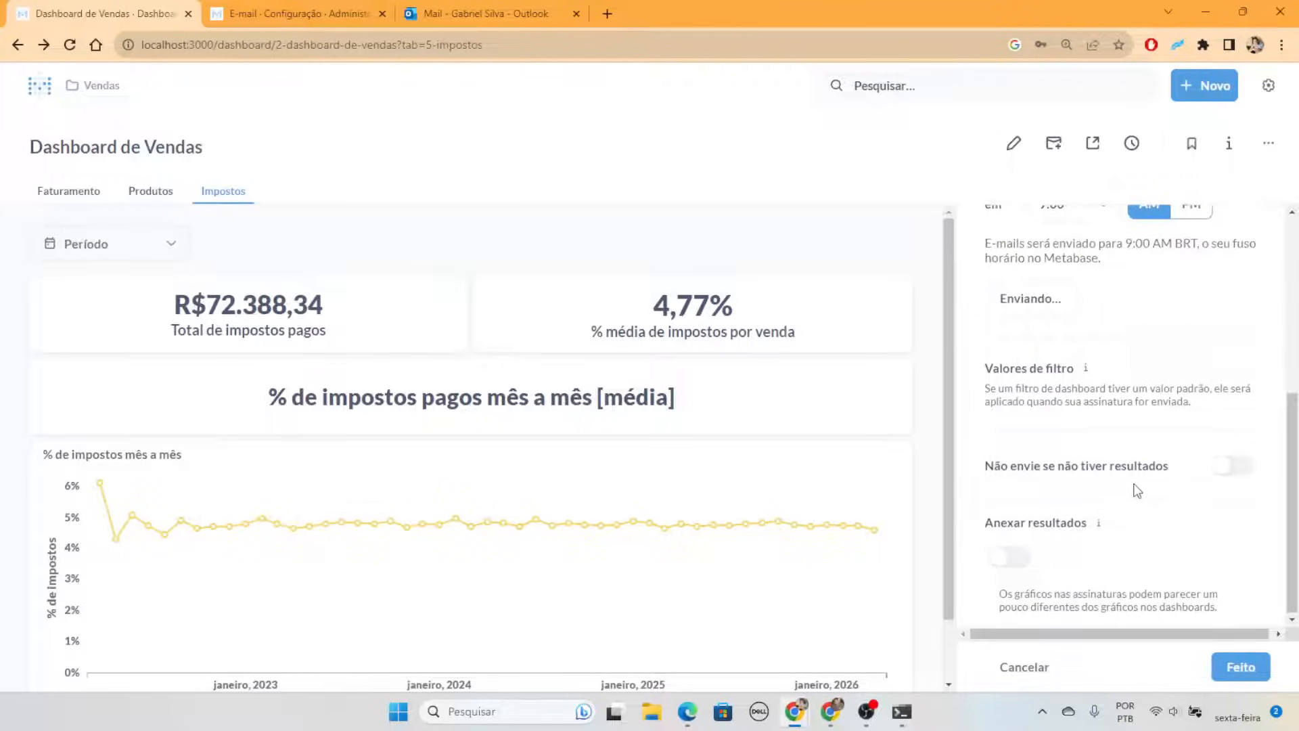
scroll(1135, 490, up, 1)
scroll(1122, 488, up, 1)
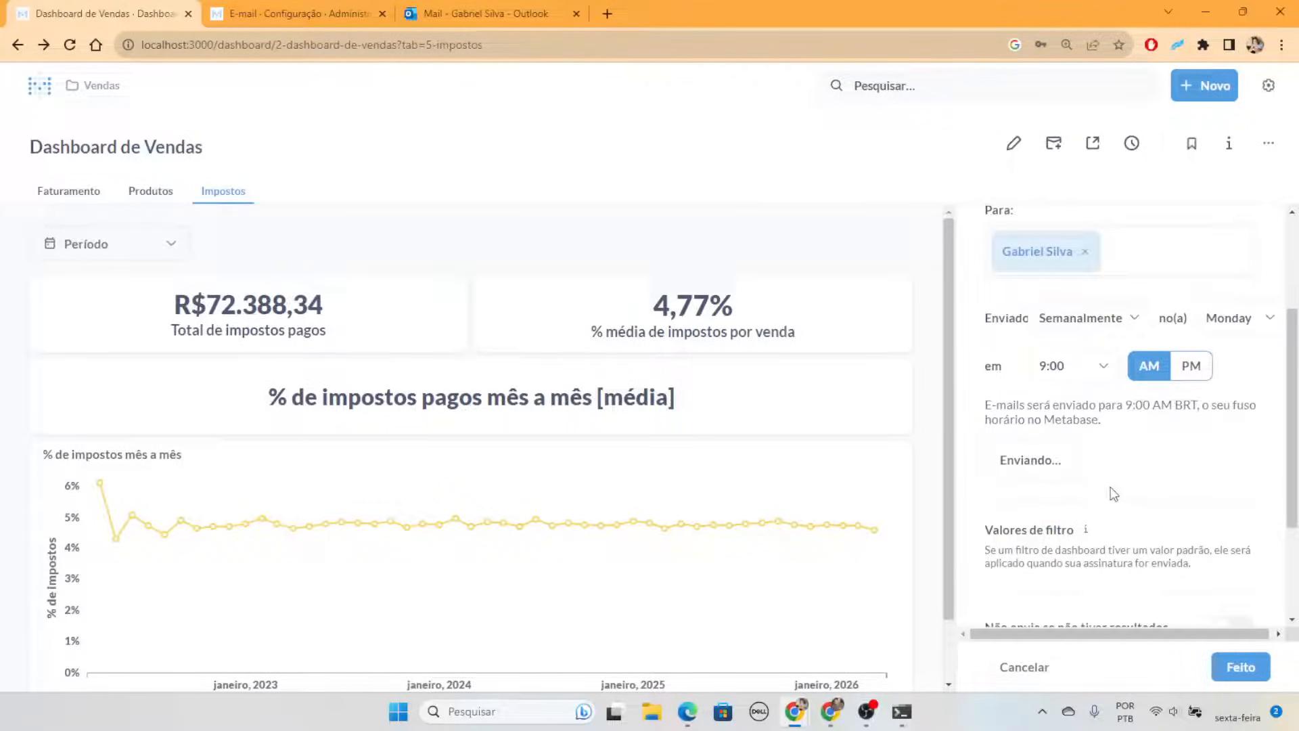
scroll(1107, 486, down, 1)
scroll(1176, 455, down, 1)
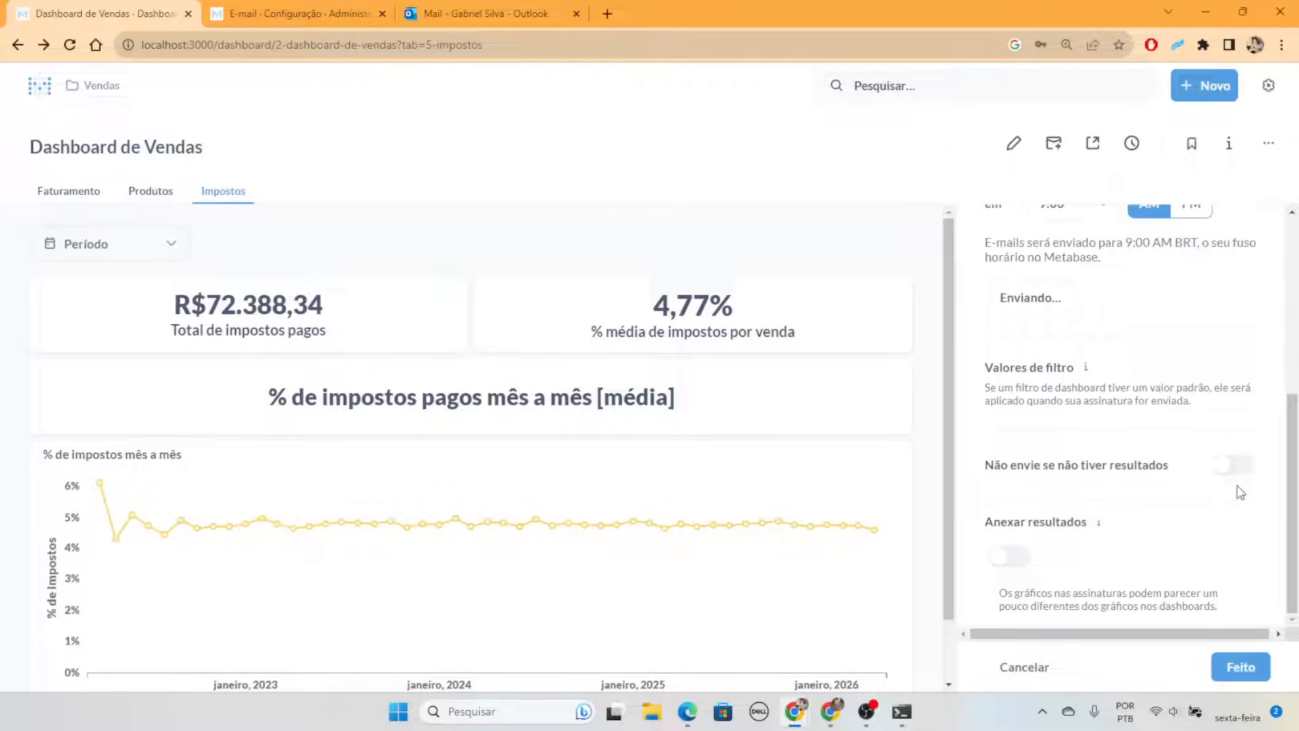
scroll(1236, 354, up, 2)
scroll(1160, 468, up, 1)
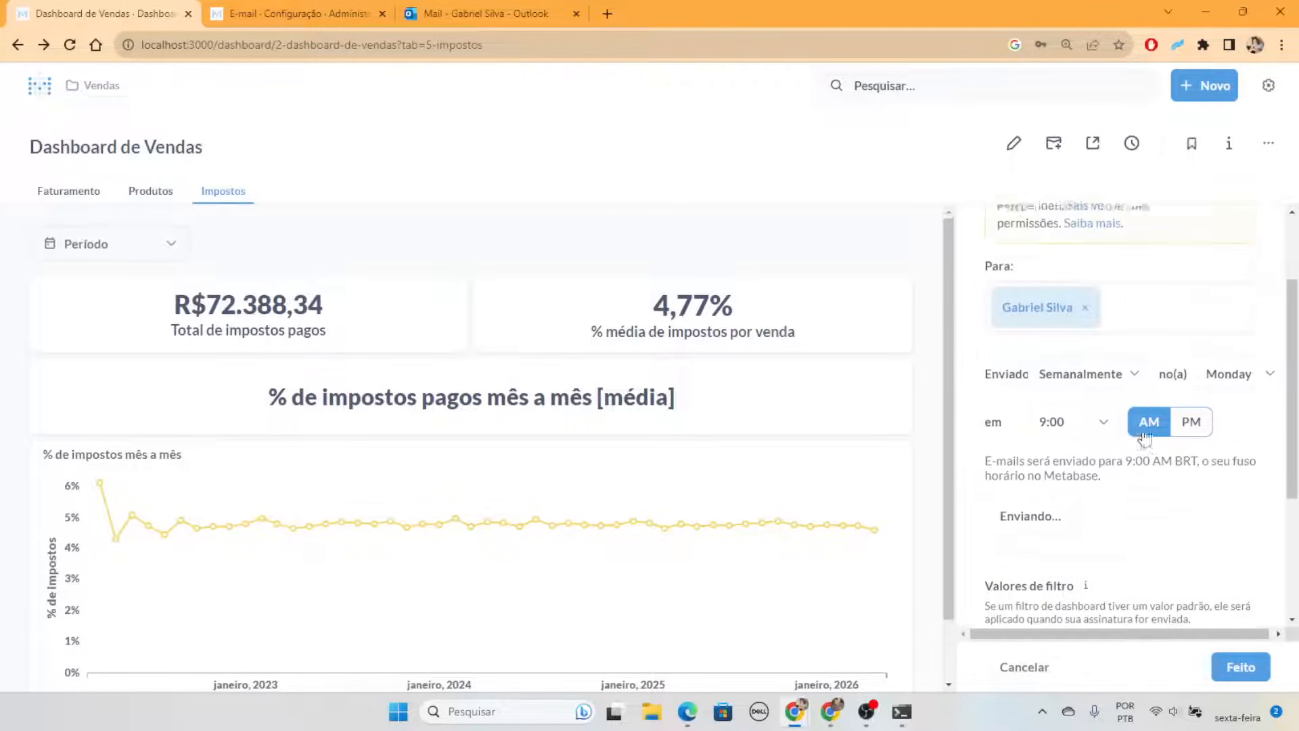
scroll(1154, 448, up, 1)
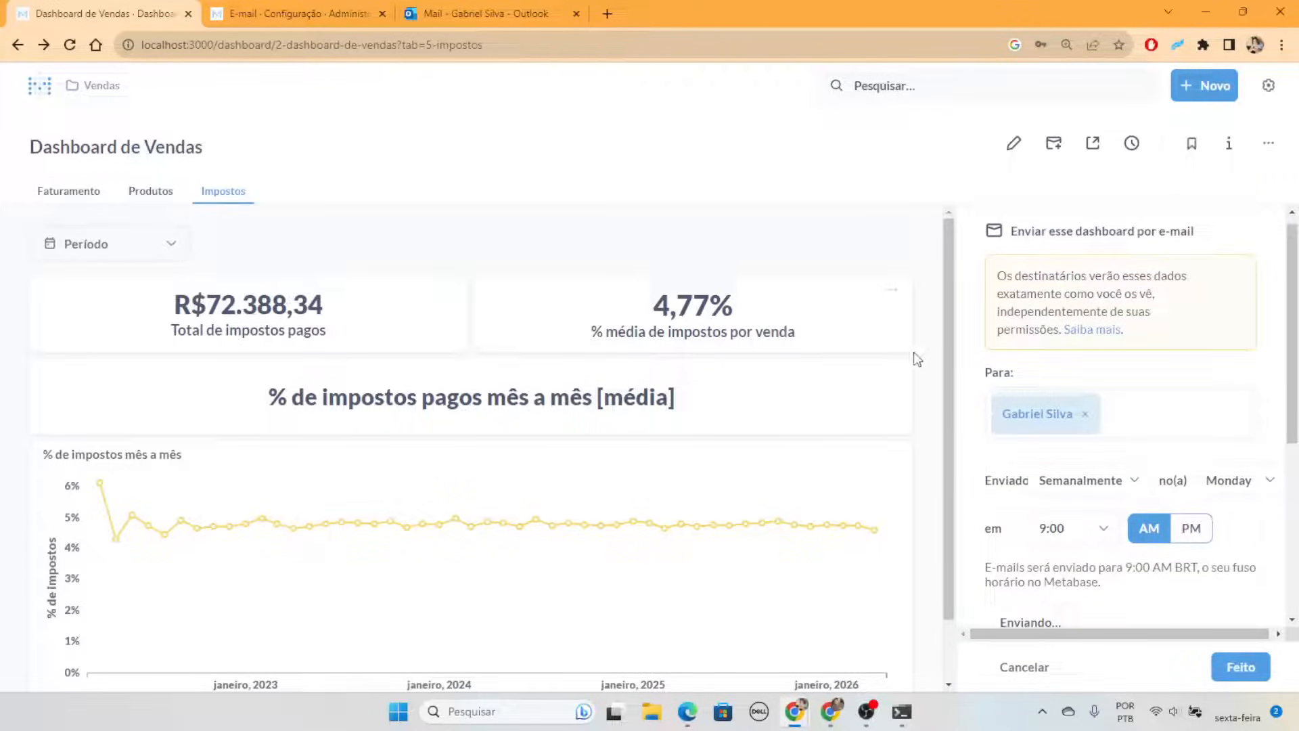
scroll(1120, 374, down, 1)
scroll(1156, 400, up, 1)
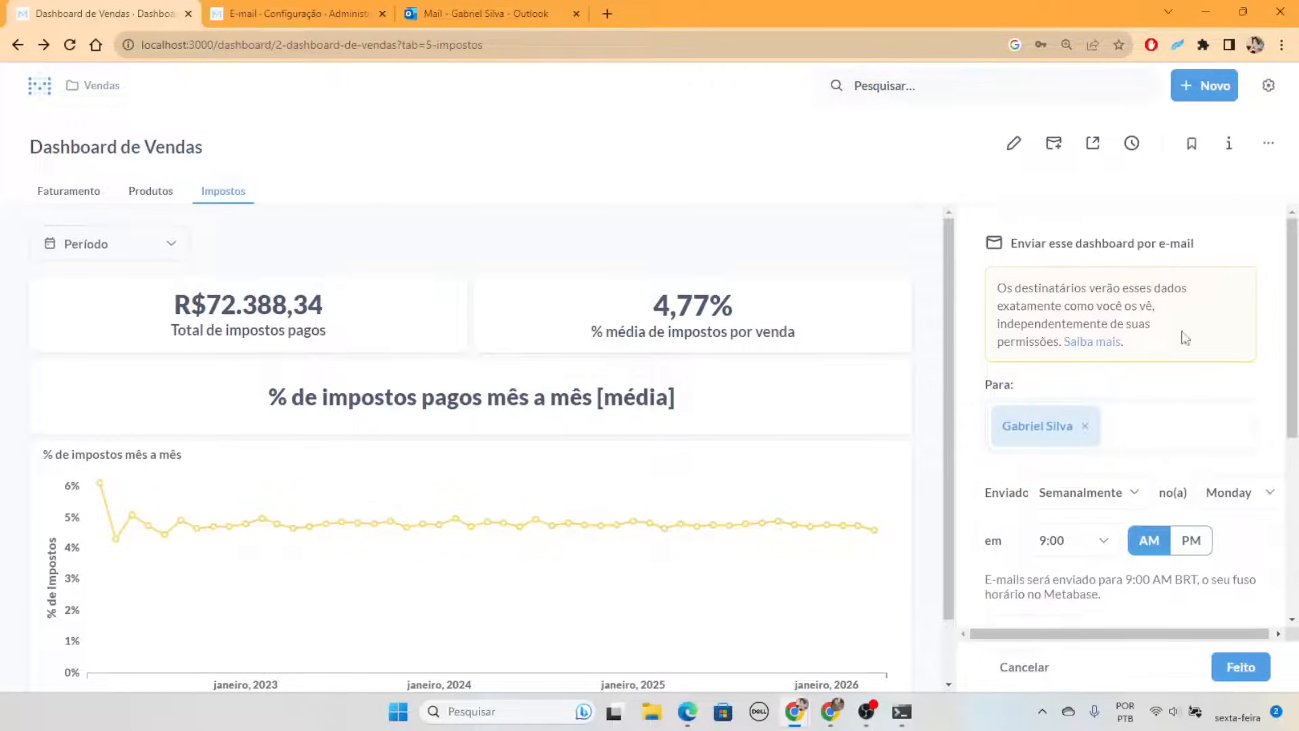
scroll(1183, 519, down, 1)
scroll(1213, 534, up, 1)
Check the Outlook inbox for the dashboard e-mail, and return to the dashboard
click(509, 22)
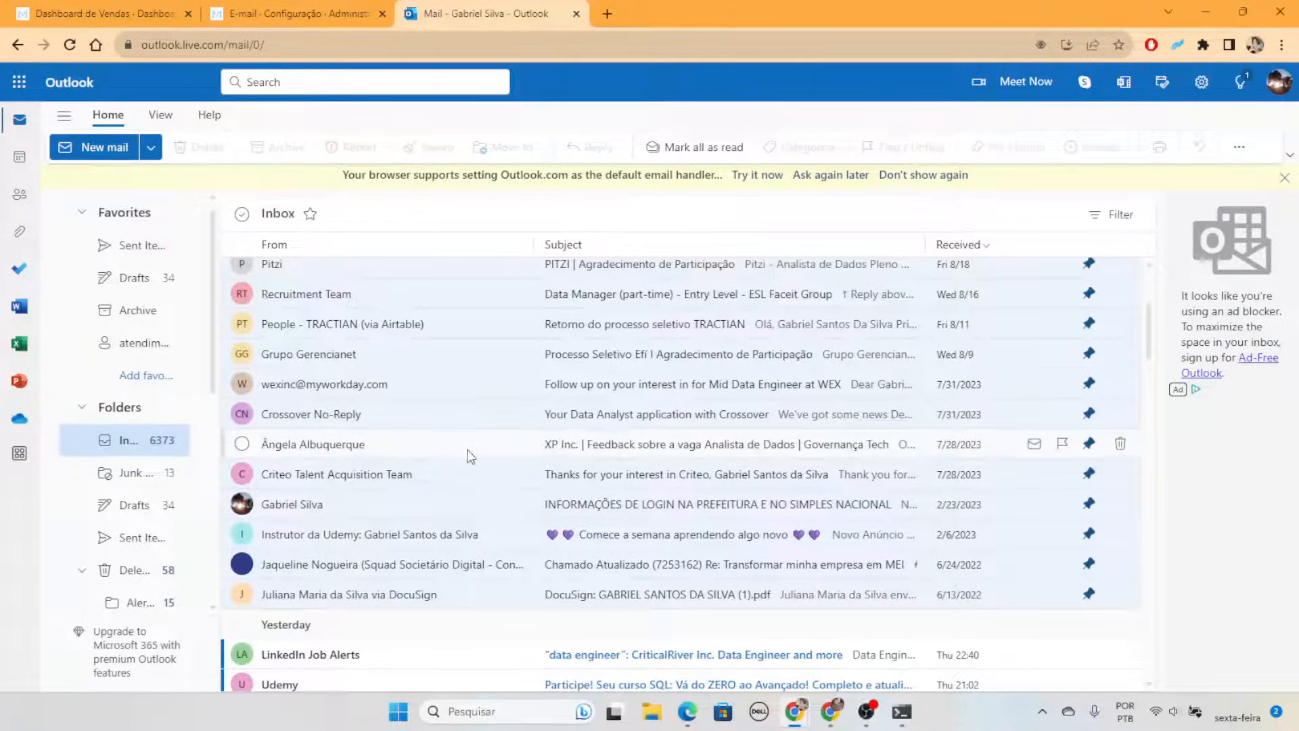
click(136, 14)
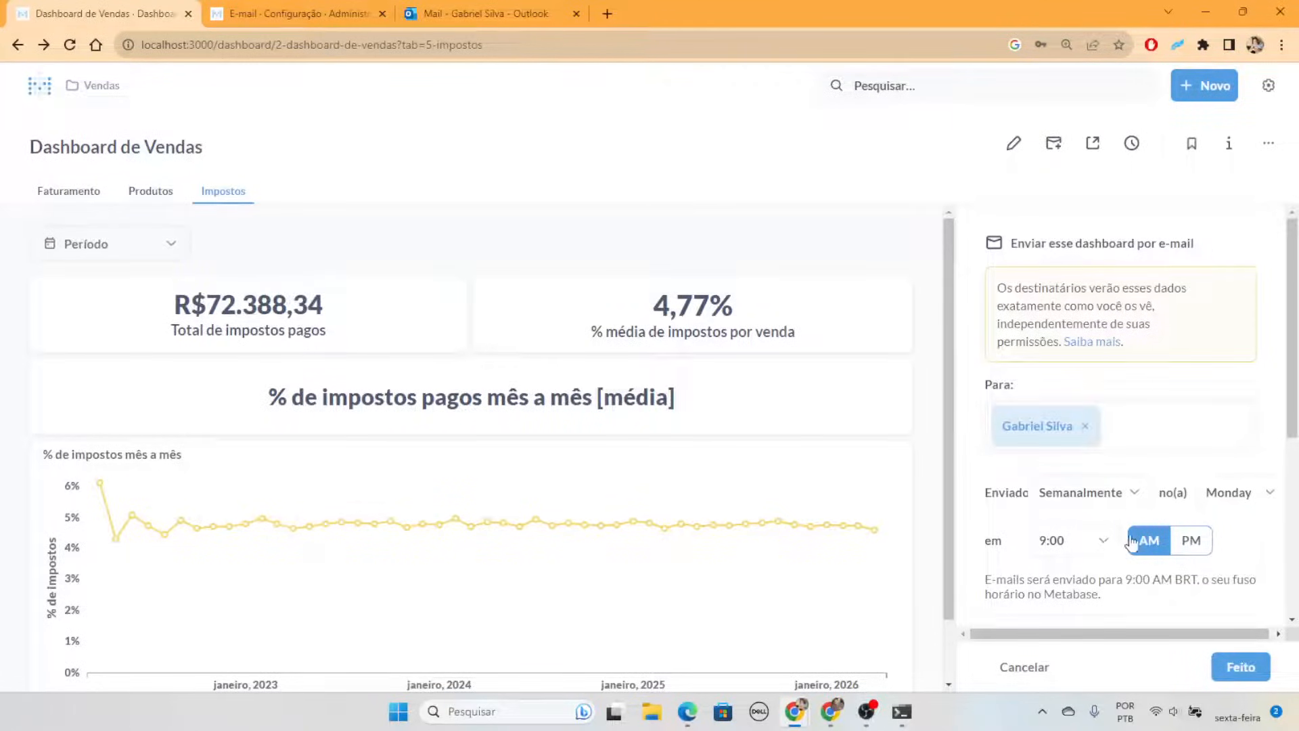
Save the weekly e-mail subscription for the dashboard
scroll(1056, 440, down, 3)
scroll(1120, 445, up, 1)
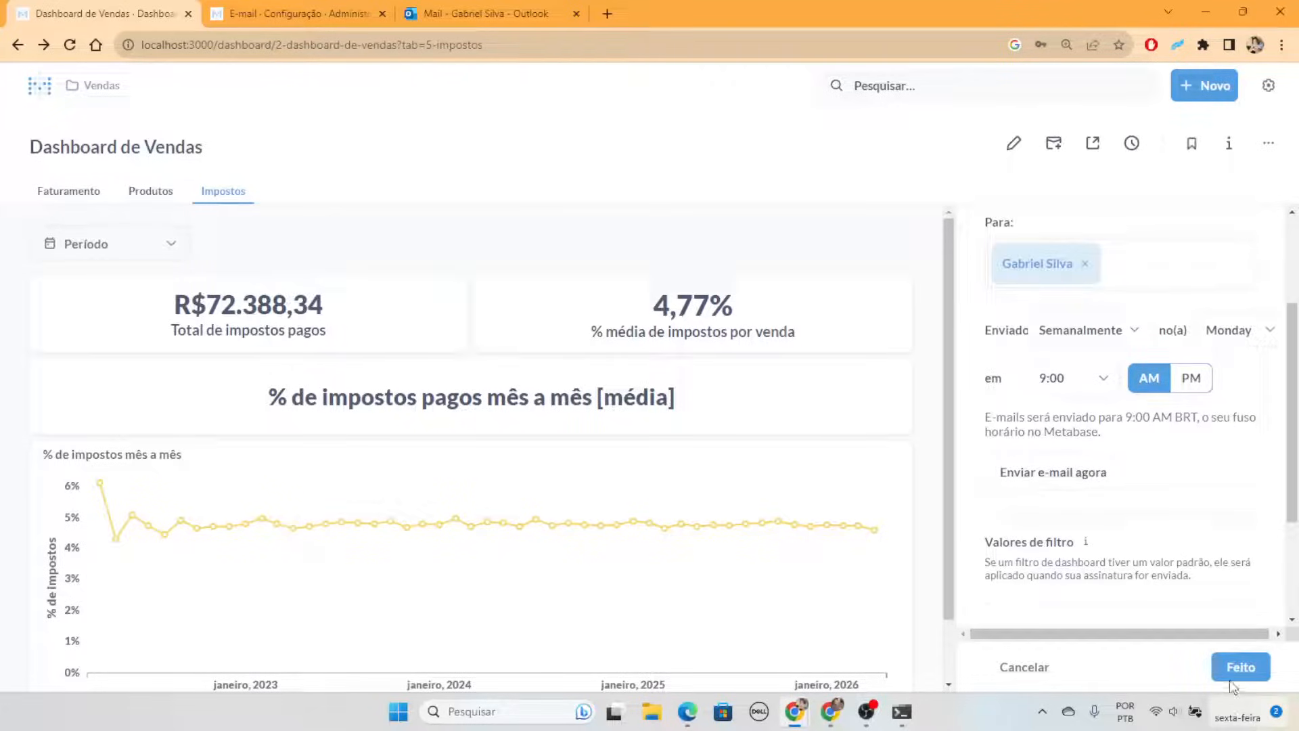
click(1232, 685)
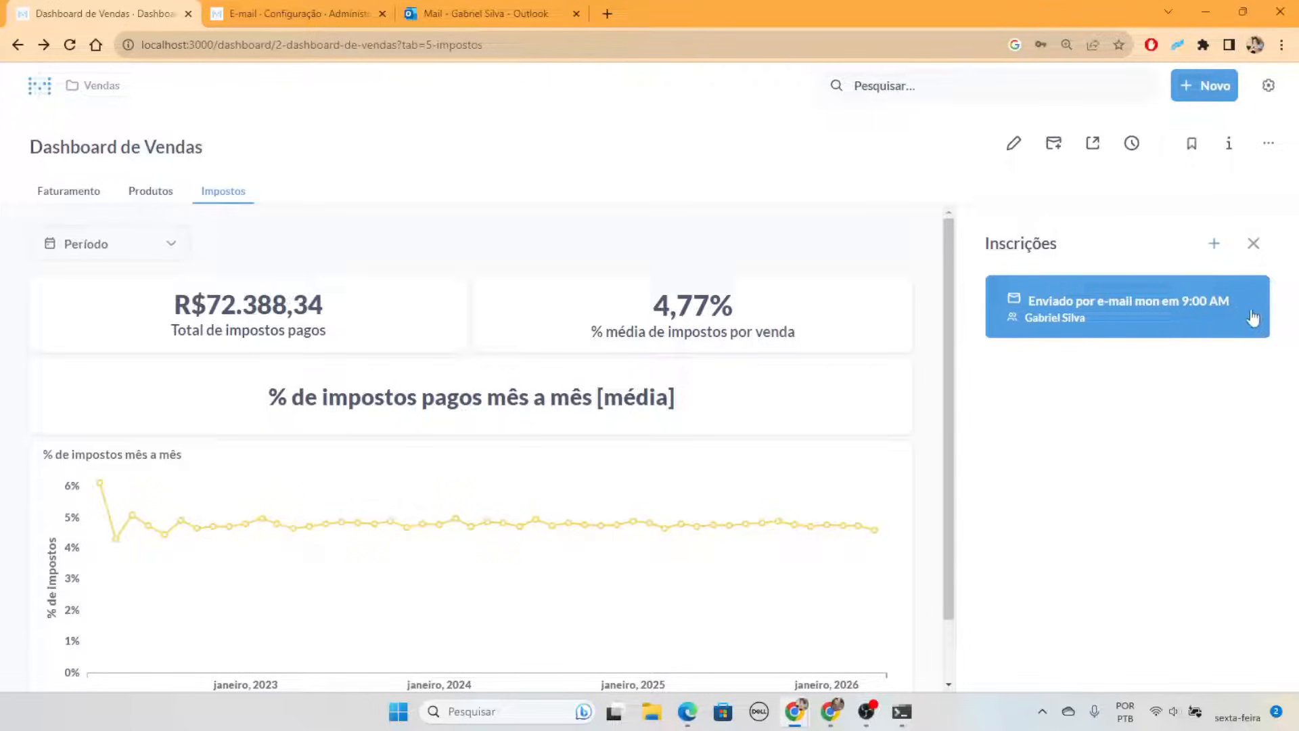
Enable public sharing for the sales dashboard and copy its public link
click(1094, 144)
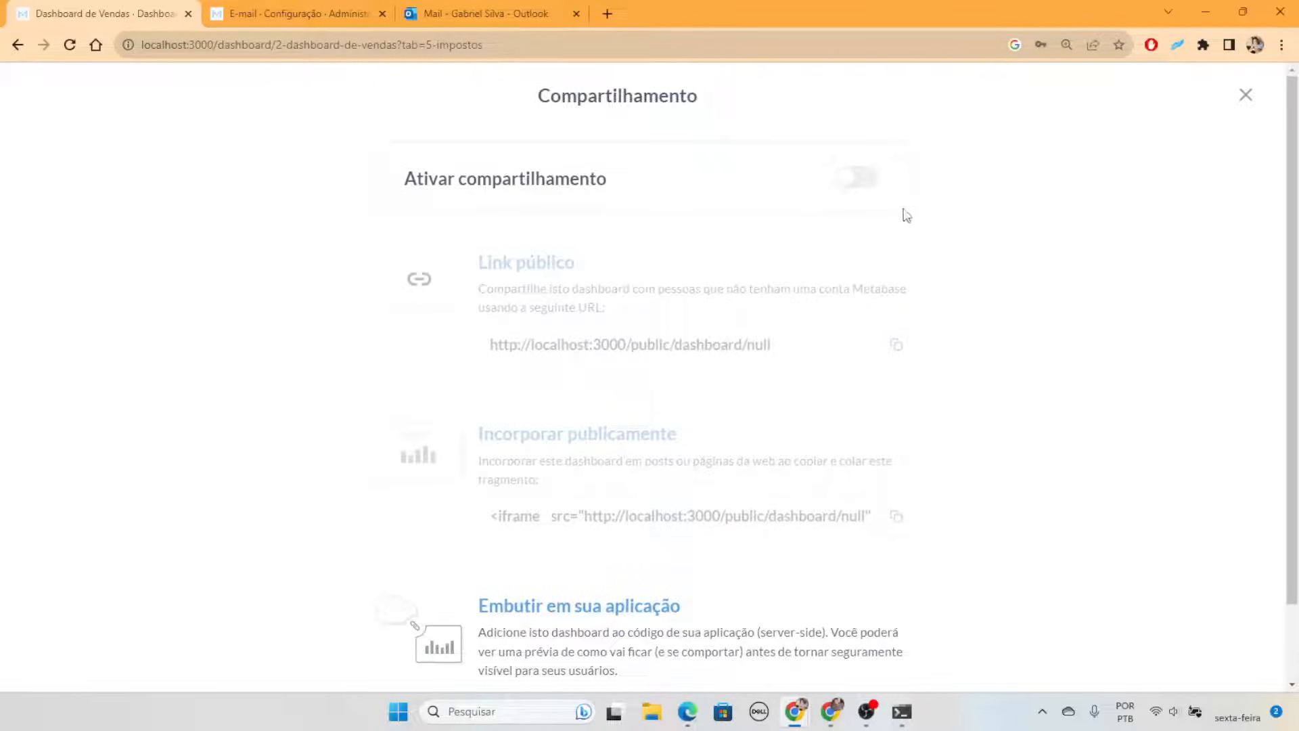
click(858, 179)
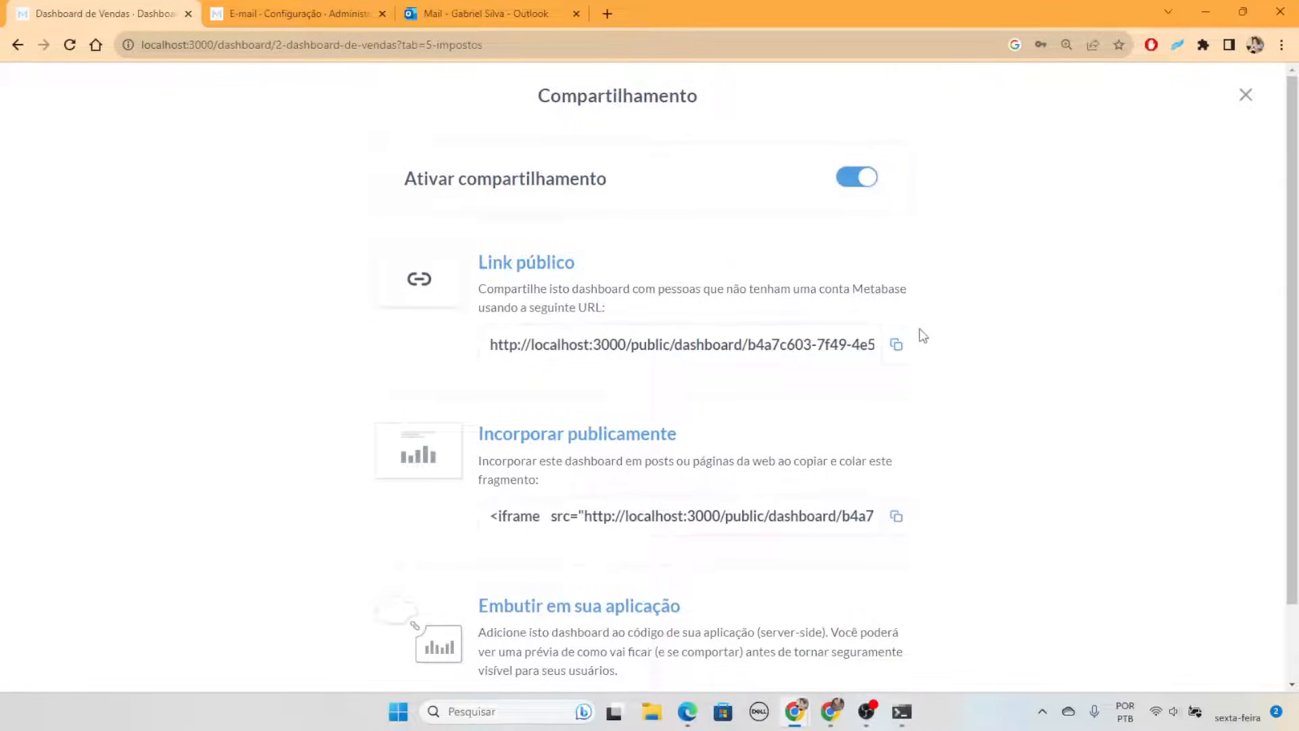
click(895, 334)
Open the copied public dashboard link in a new incognito window
key(ctrl+shift+n)
key(ctrl+v)
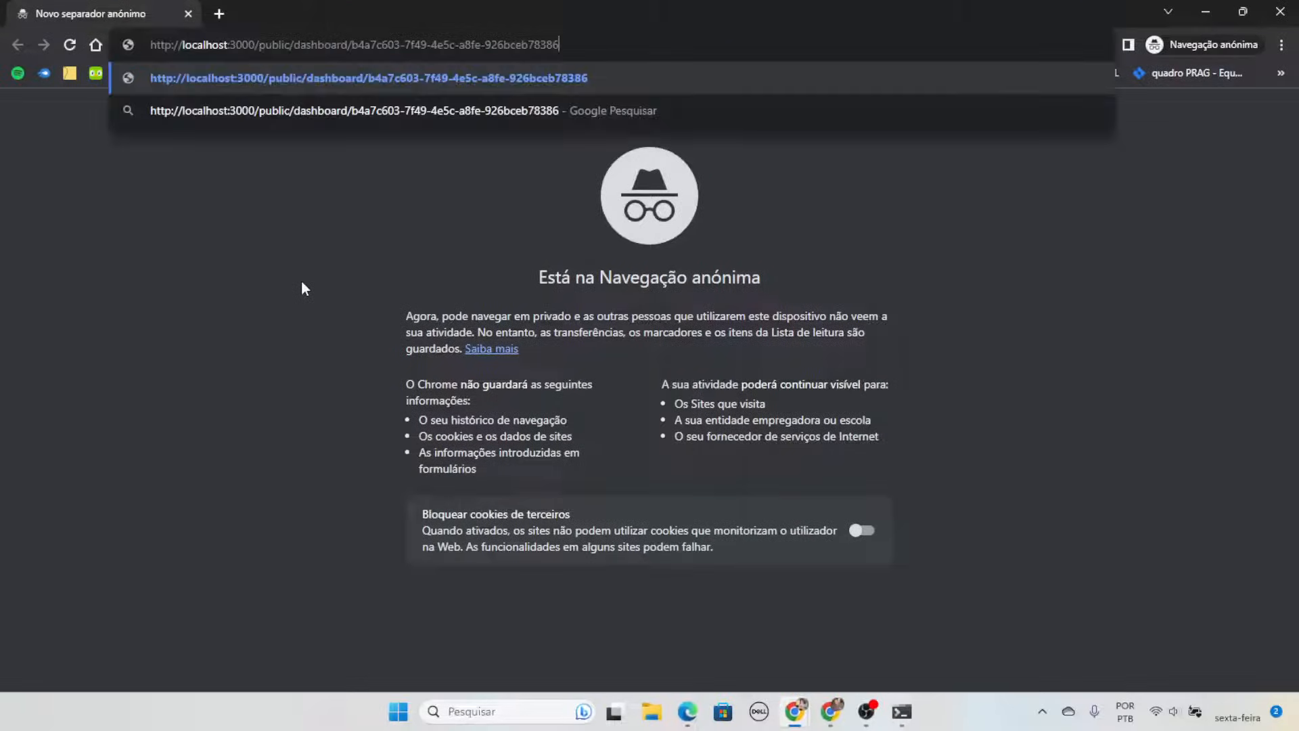
key(Return)
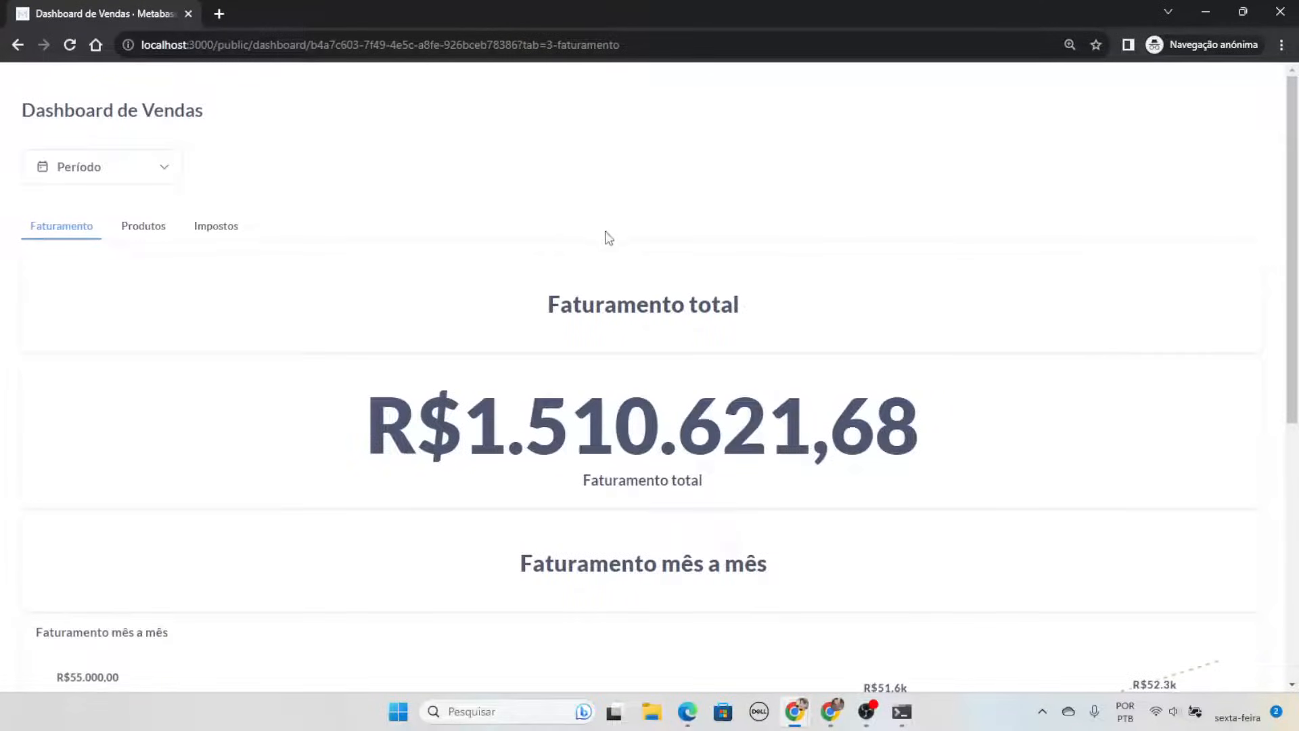
Load the local Metabase address in a second incognito tab to check whether it requires a login, and close that tab
scroll(630, 237, down, 7)
scroll(704, 207, up, 7)
click(219, 13)
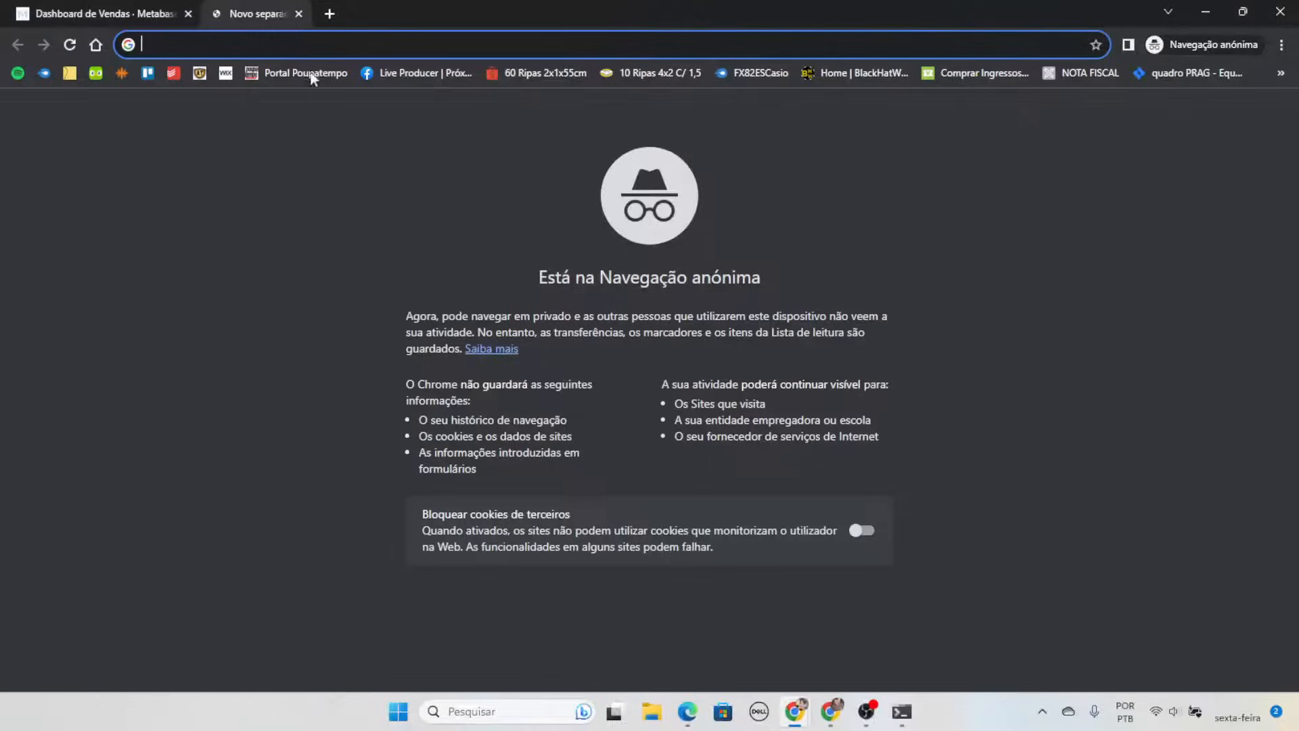
text(loca)
key(Return)
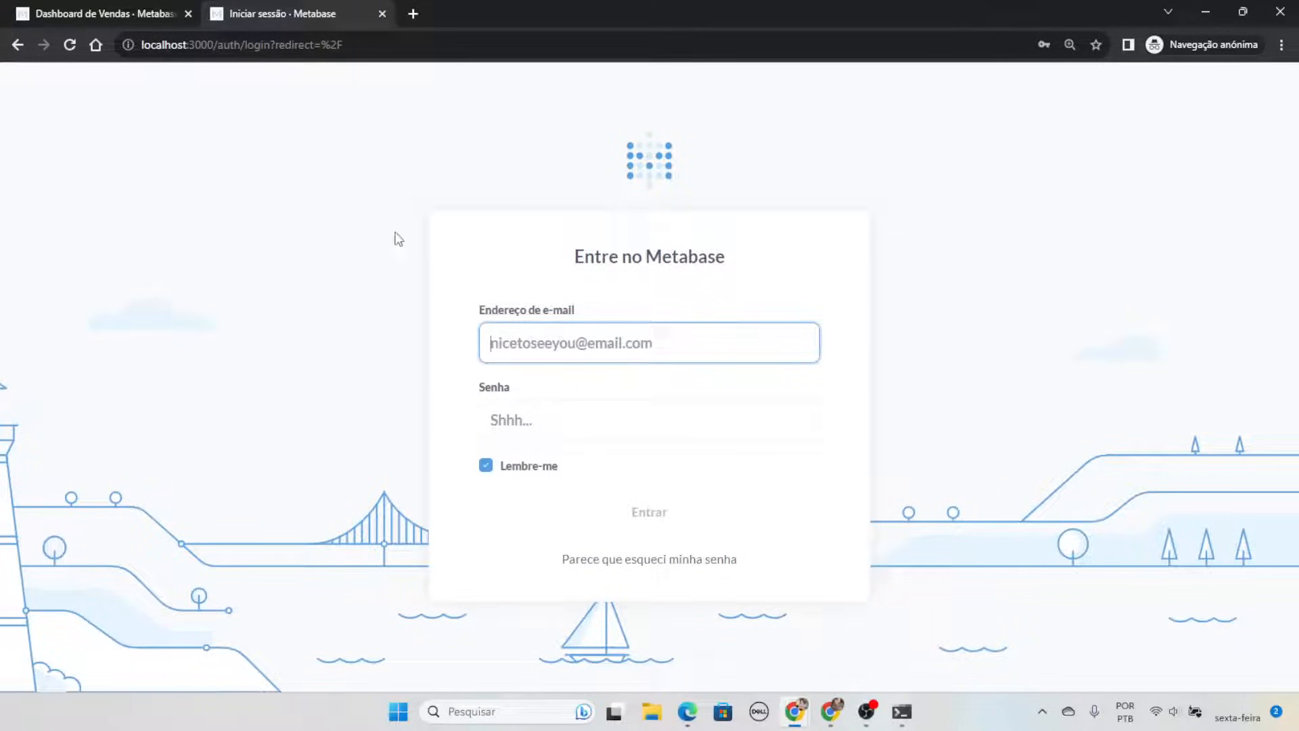
key(ctrl+w)
Filter the public dashboard's Período to the last 30 days and look over the Faturamento cards
scroll(174, 275, down, 5)
scroll(226, 341, up, 5)
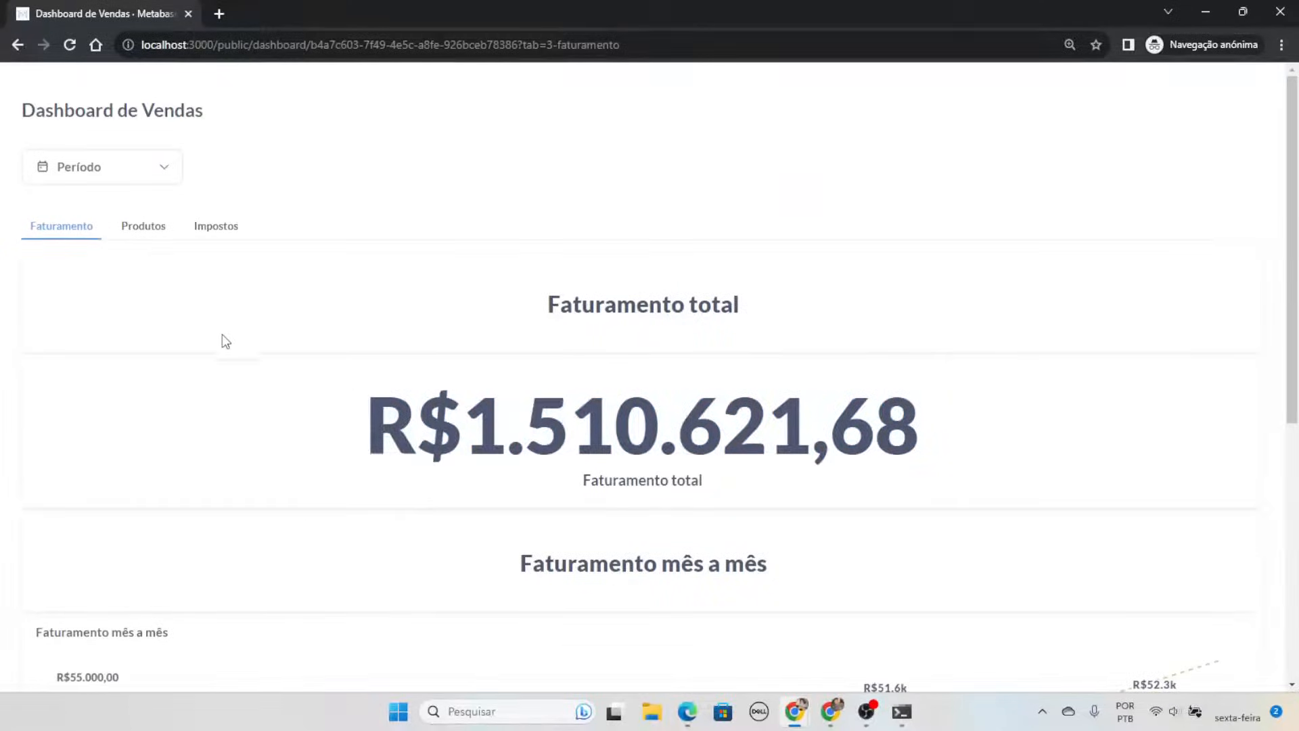
scroll(189, 274, down, 1)
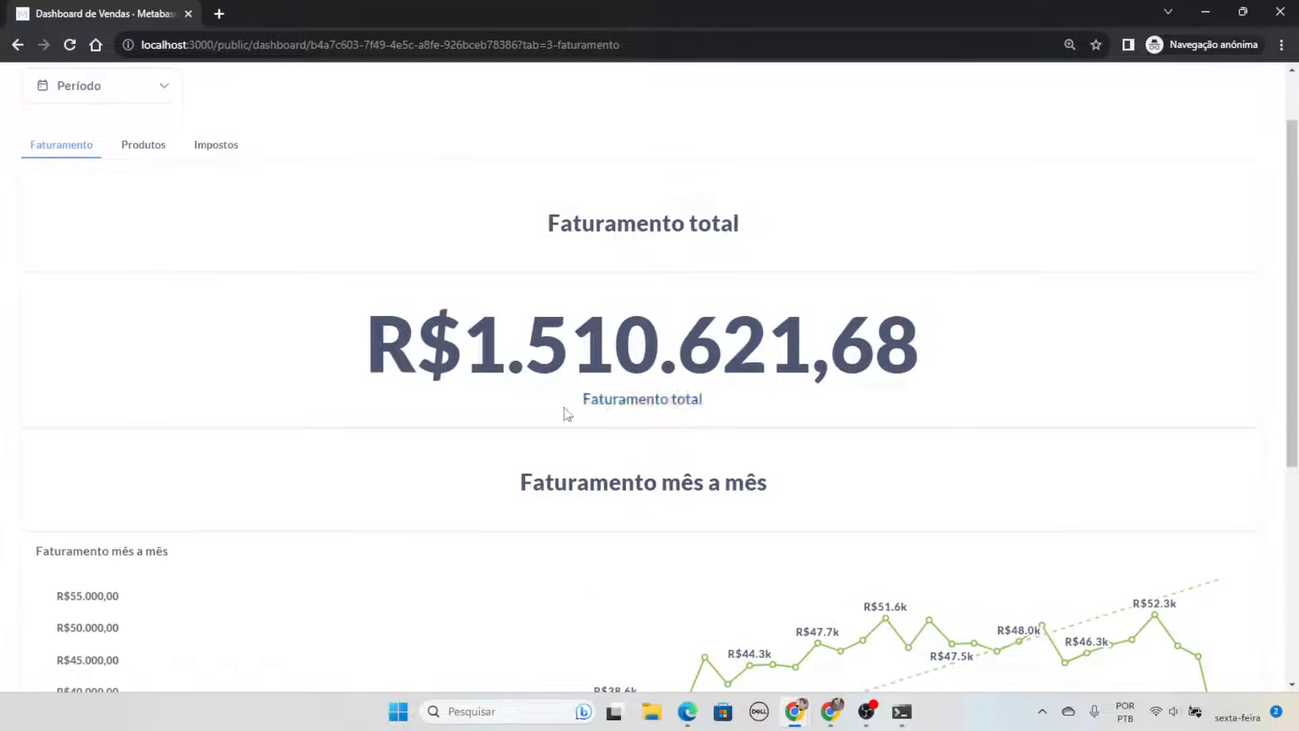
scroll(184, 334, up, 1)
click(95, 178)
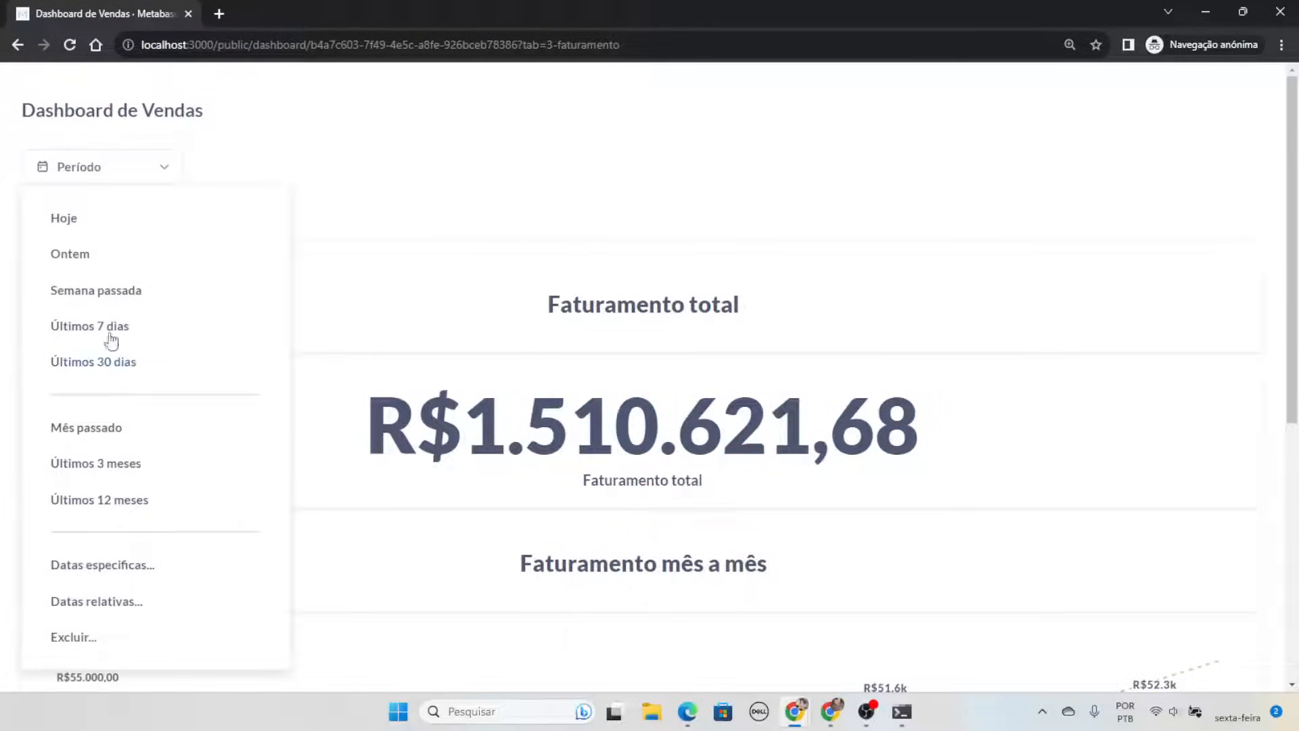
scroll(188, 518, down, 2)
scroll(169, 562, down, 5)
scroll(145, 319, up, 7)
click(124, 368)
scroll(285, 307, down, 6)
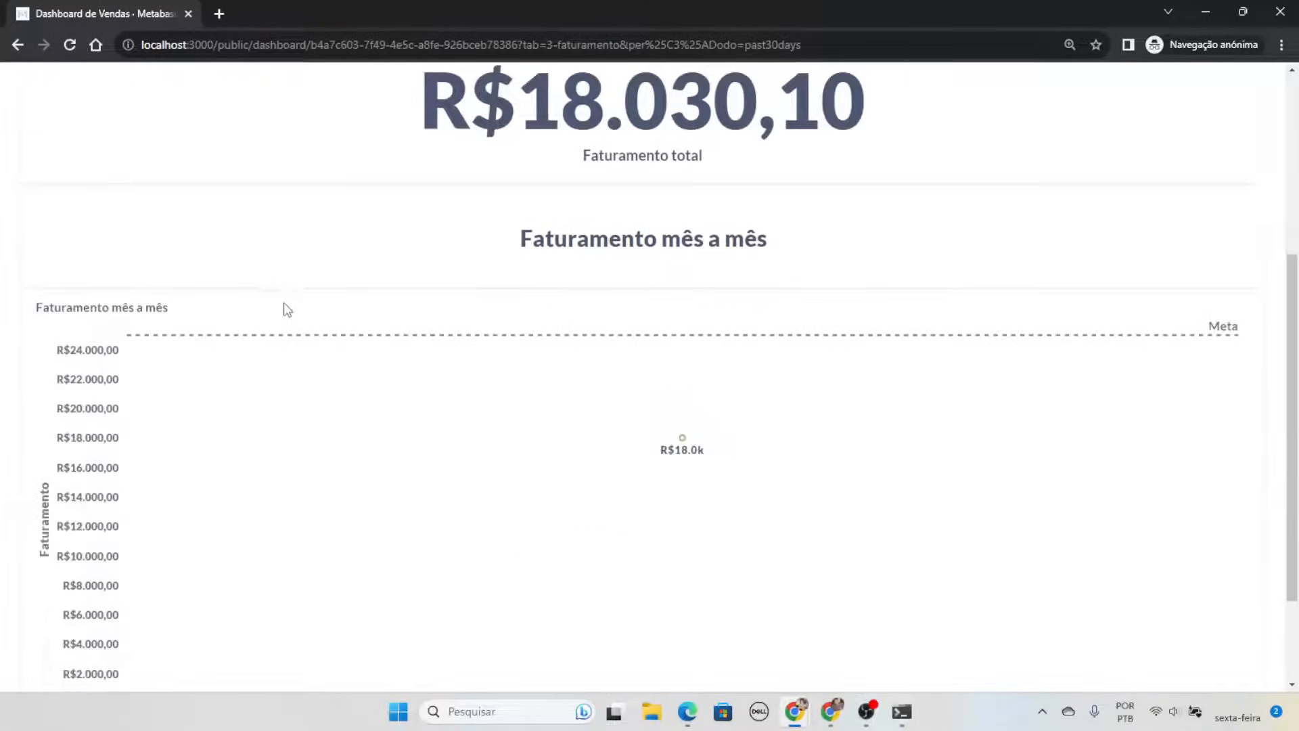
scroll(412, 513, up, 6)
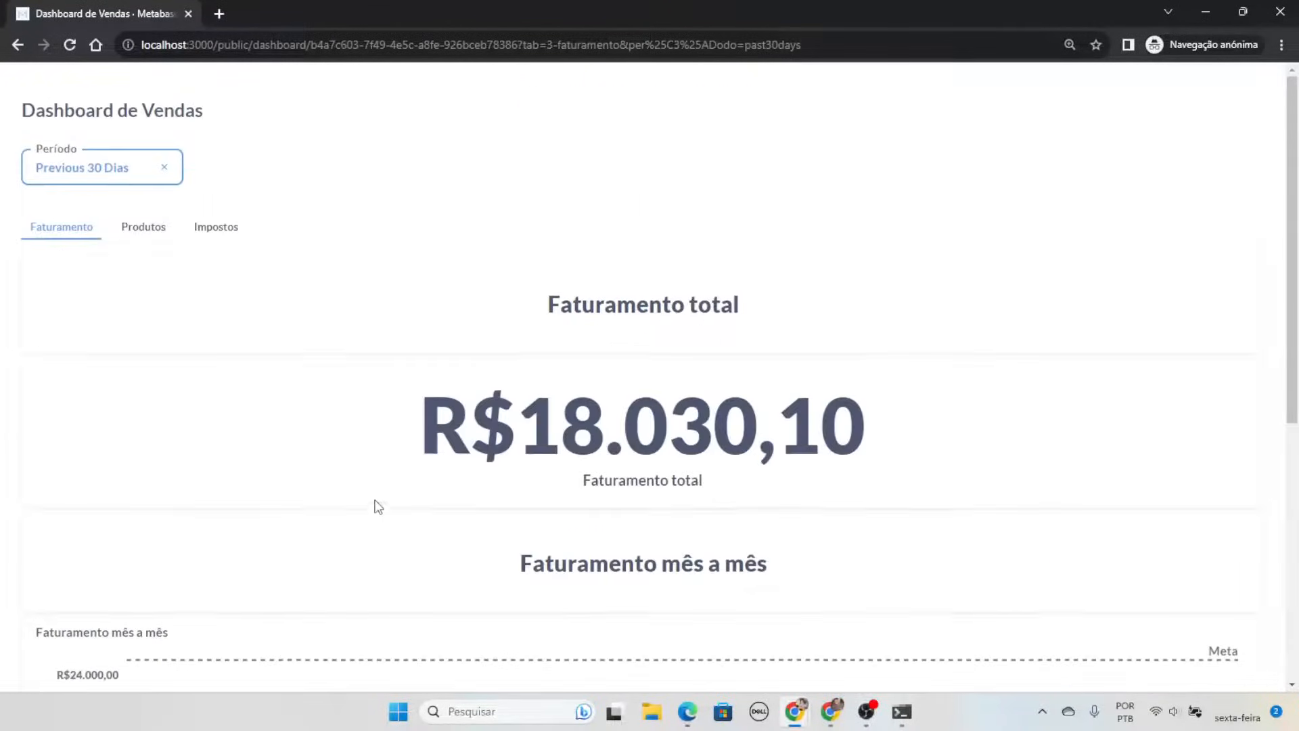
Examine the Produtos and Impostos pages of the public dashboard with the period filter applied
click(159, 230)
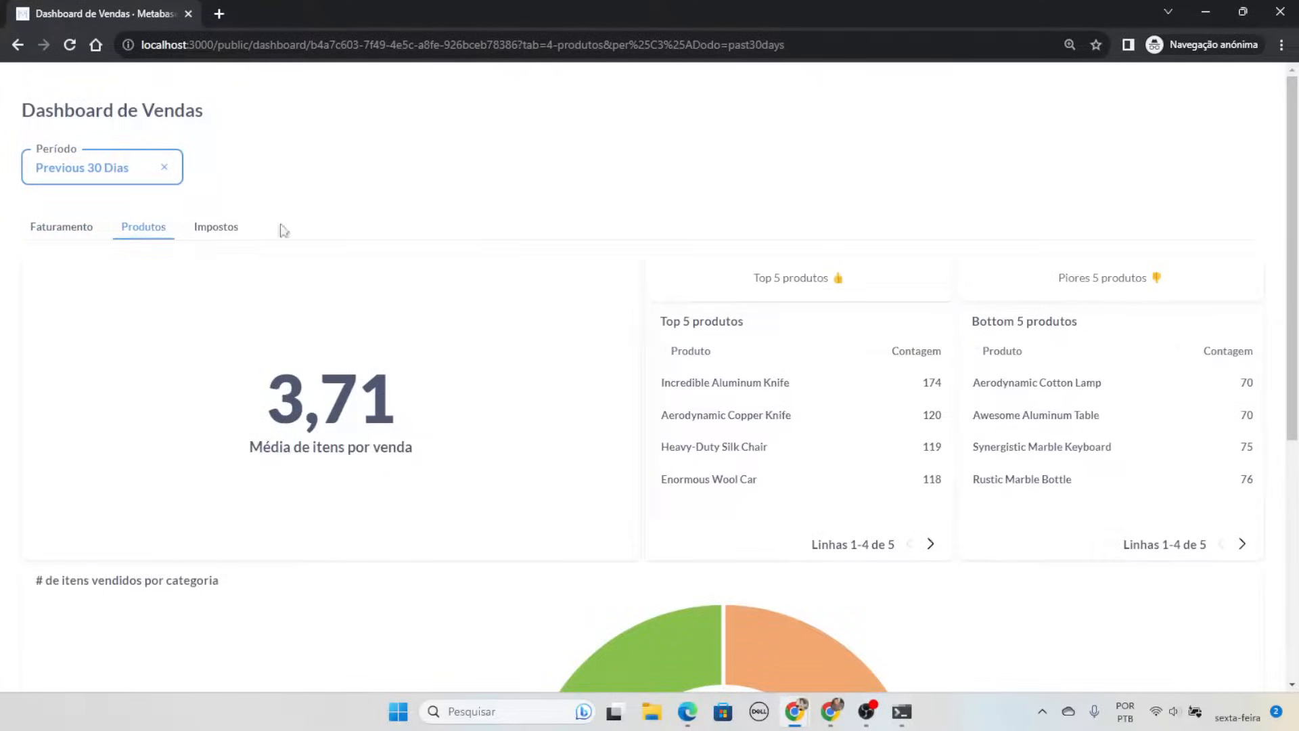
scroll(287, 327, down, 6)
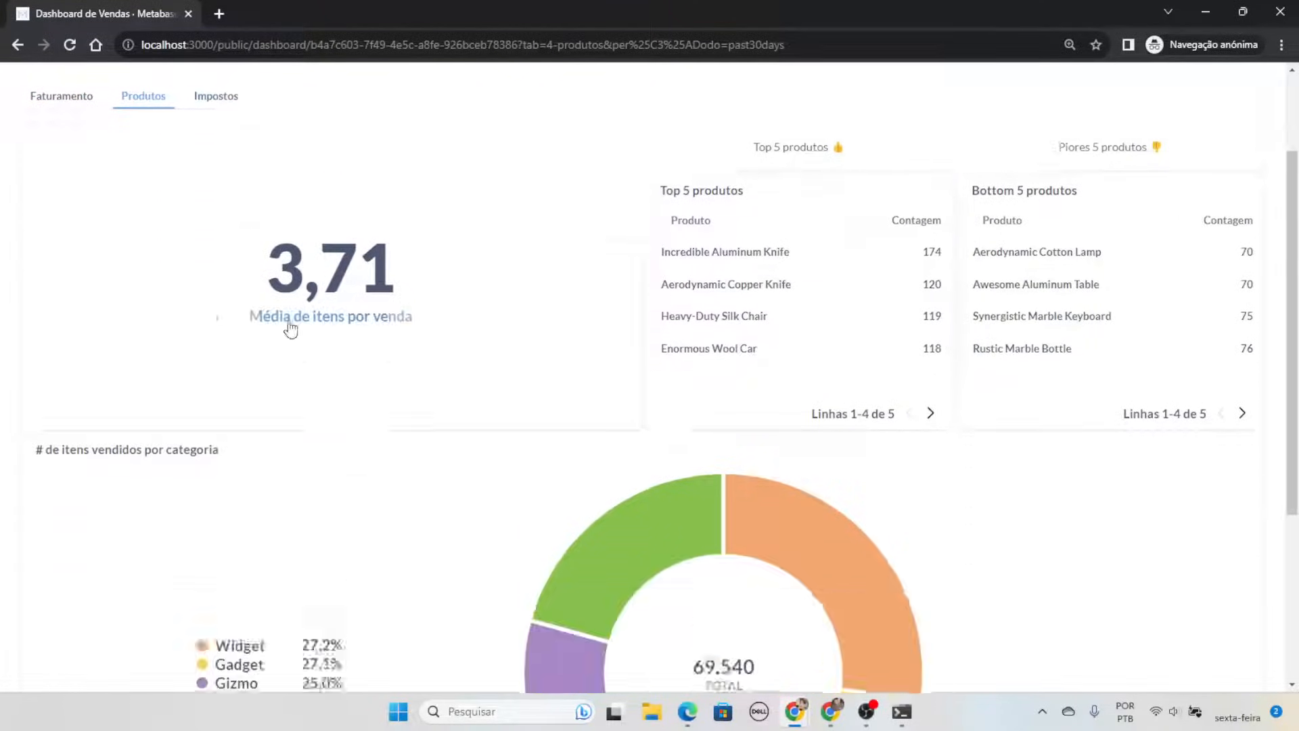
scroll(291, 328, up, 6)
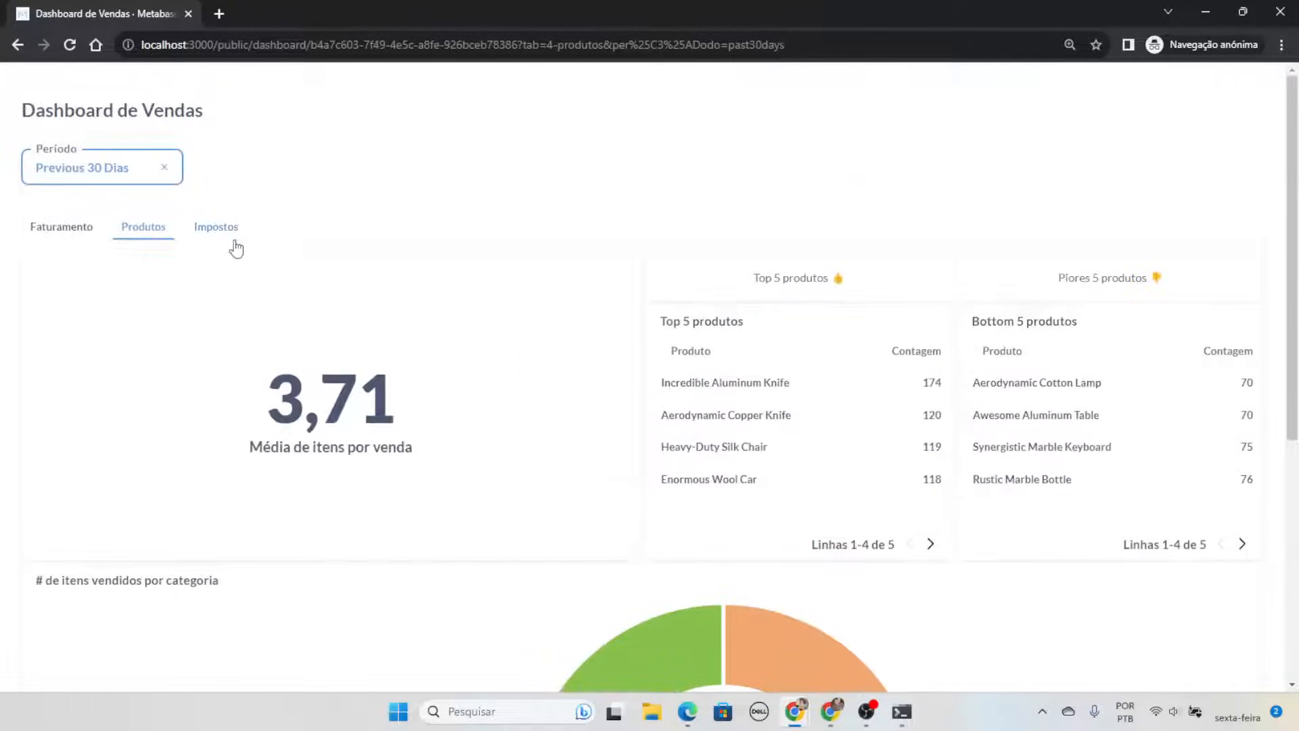
click(229, 235)
scroll(691, 252, down, 3)
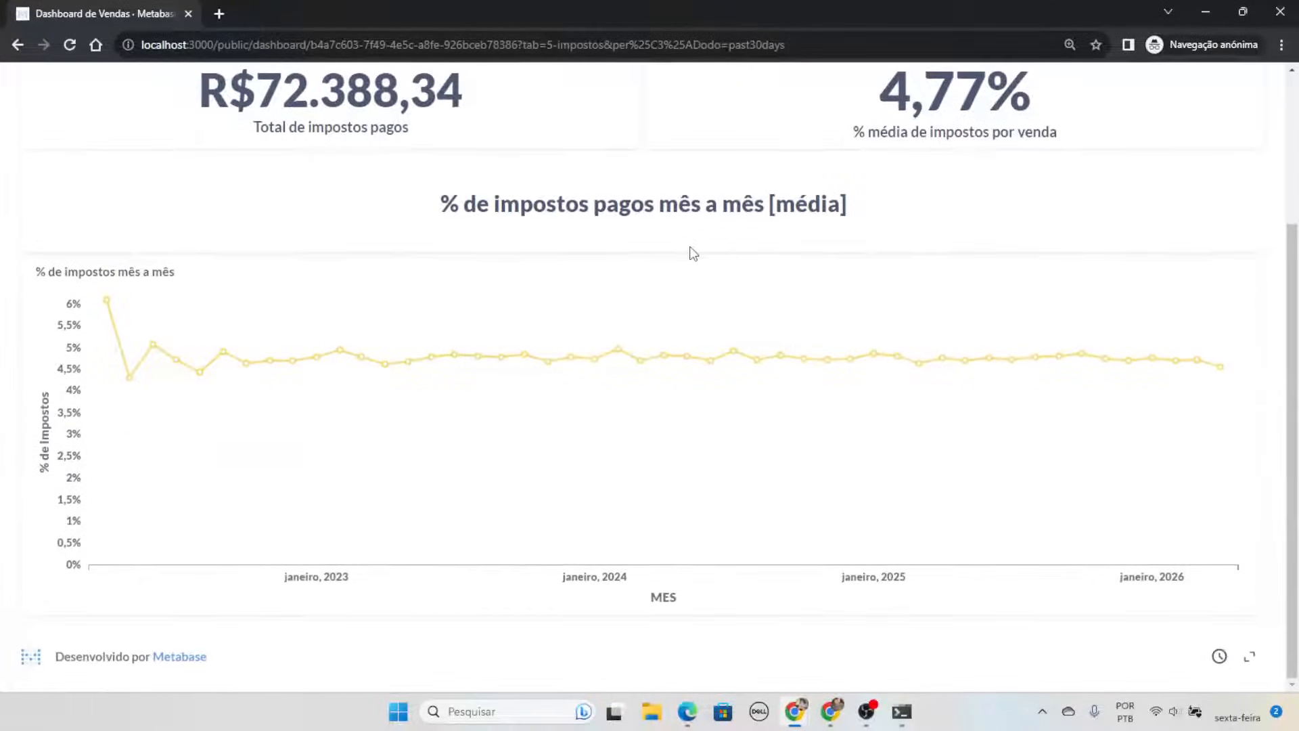
scroll(690, 252, up, 3)
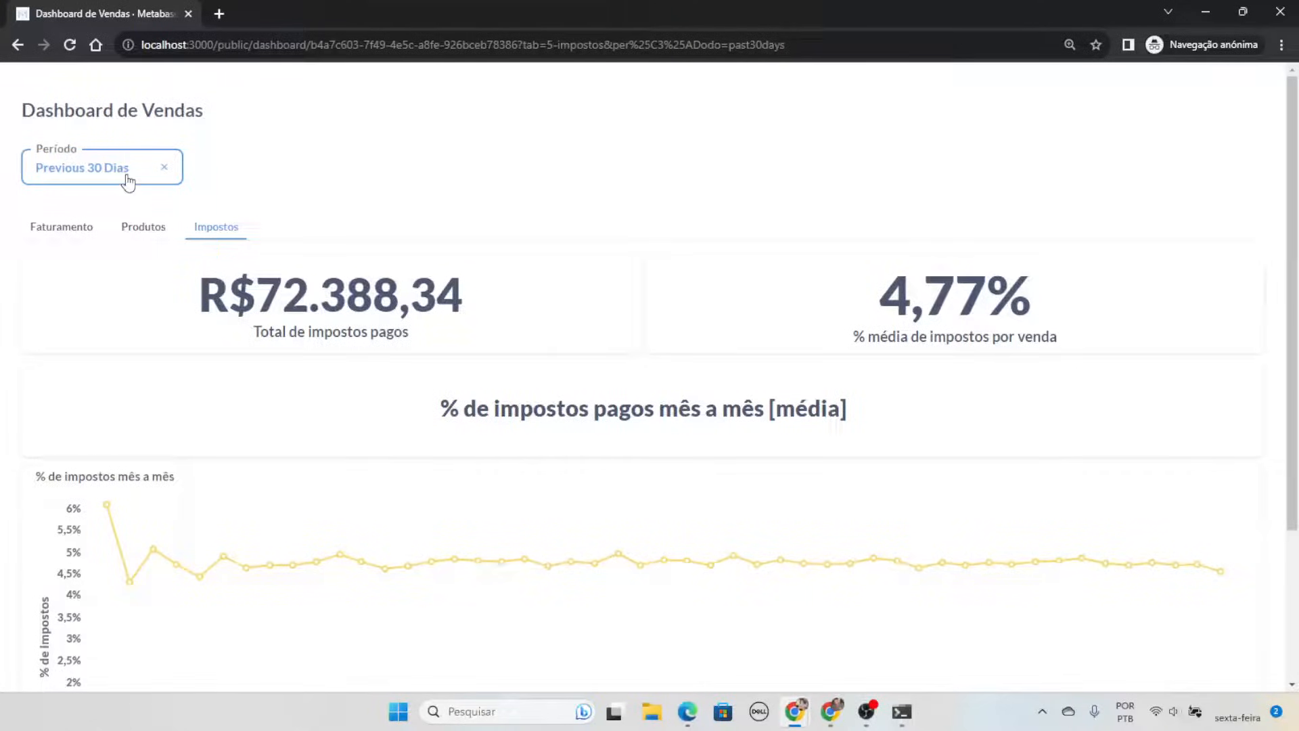
click(128, 232)
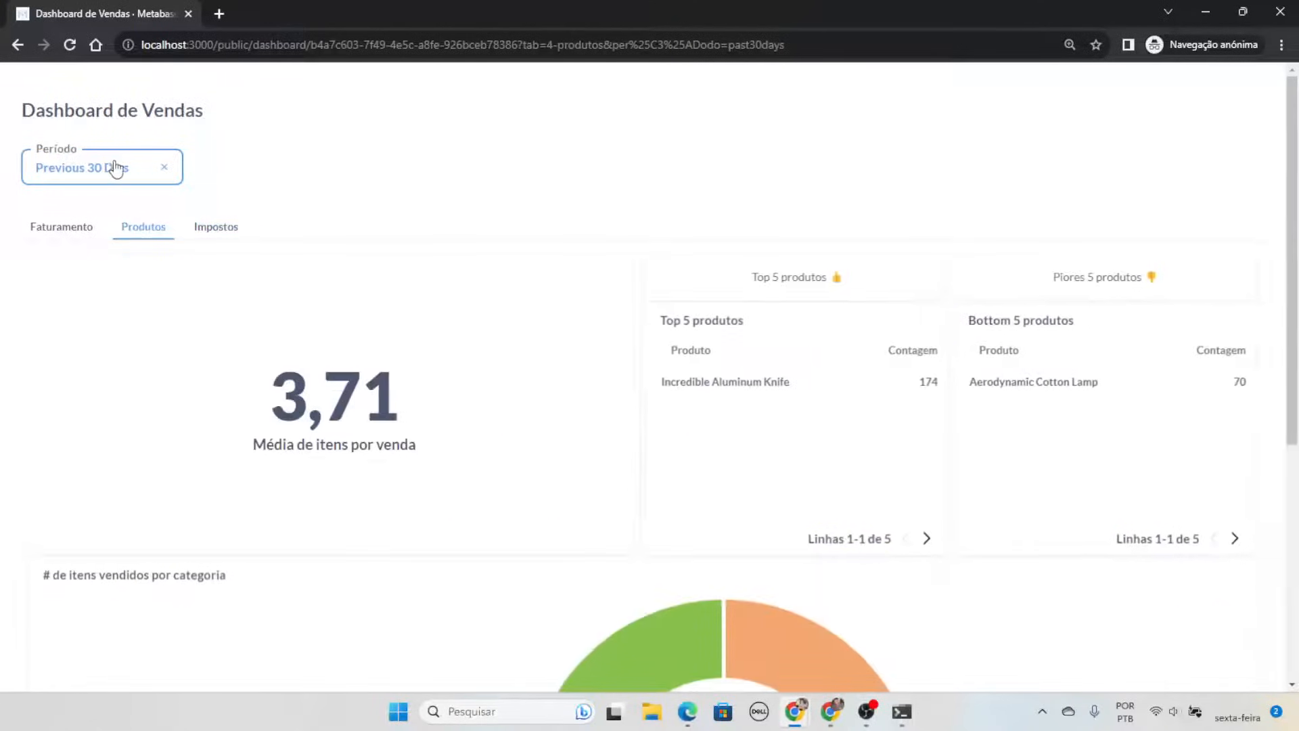
click(211, 230)
scroll(577, 386, down, 3)
scroll(318, 175, up, 3)
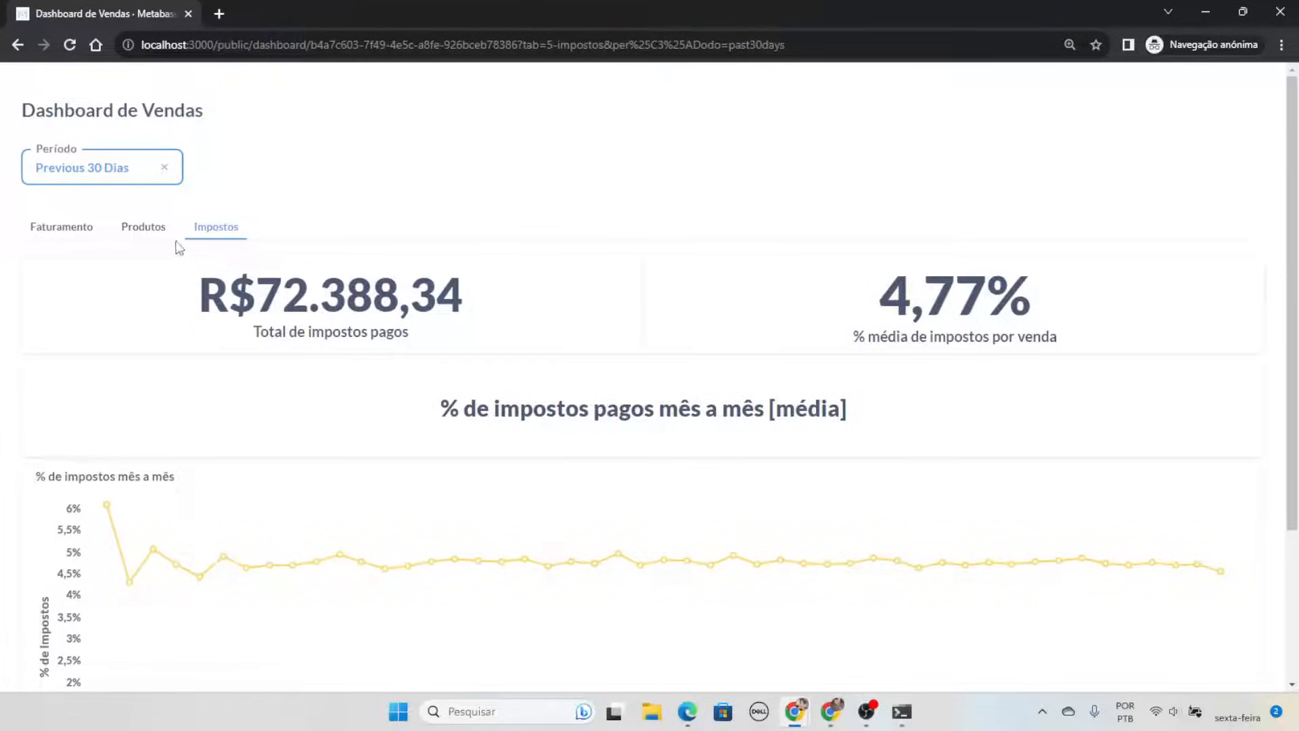
Return to the Faturamento page and examine its total and the "Faturamento mês a mês" chart
click(126, 233)
click(64, 233)
scroll(673, 396, down, 5)
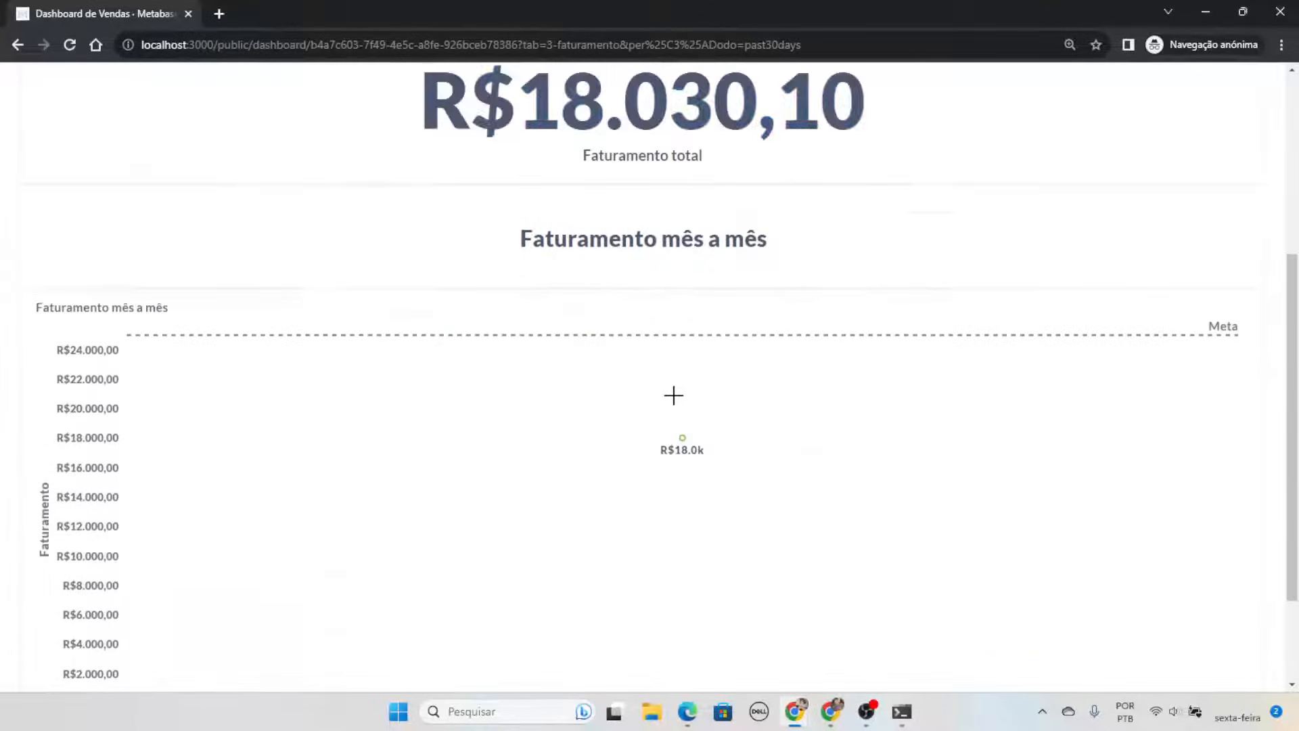
scroll(674, 395, down, 2)
scroll(293, 374, up, 2)
scroll(153, 195, down, 2)
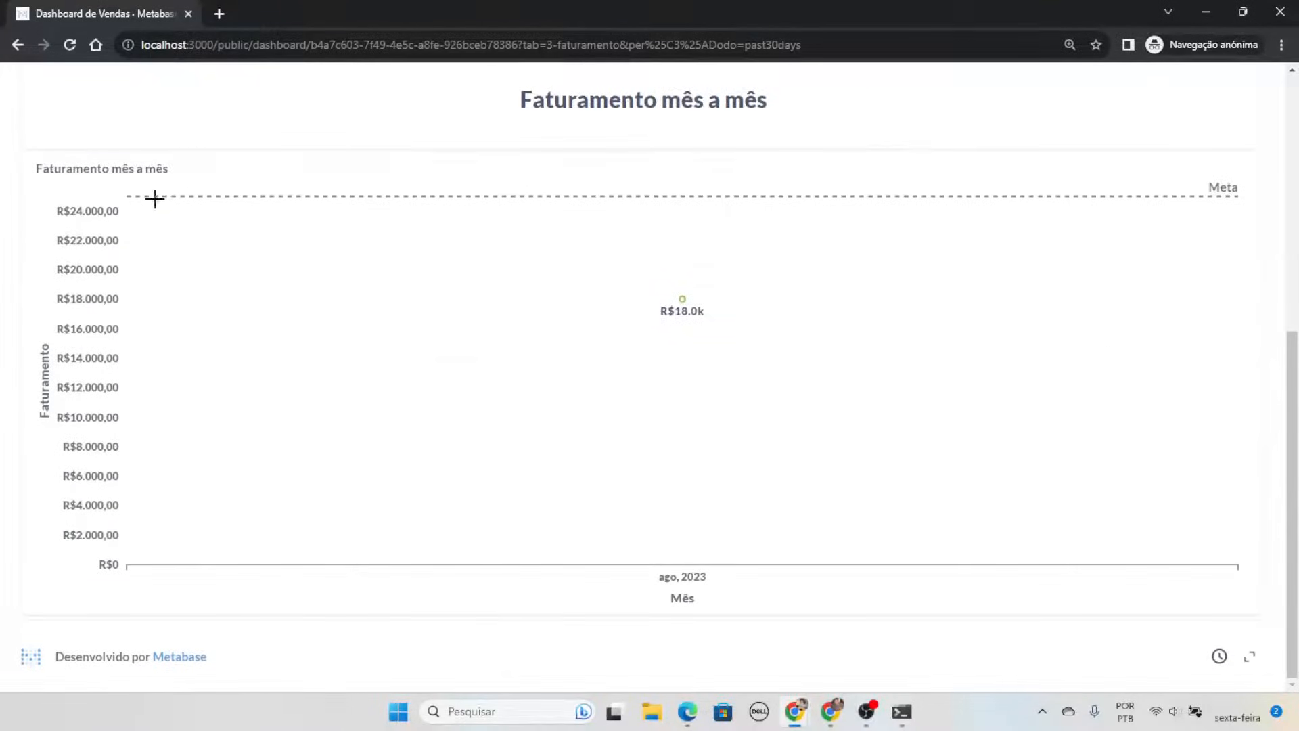
triple_click(96, 175)
click(274, 196)
scroll(873, 289, up, 7)
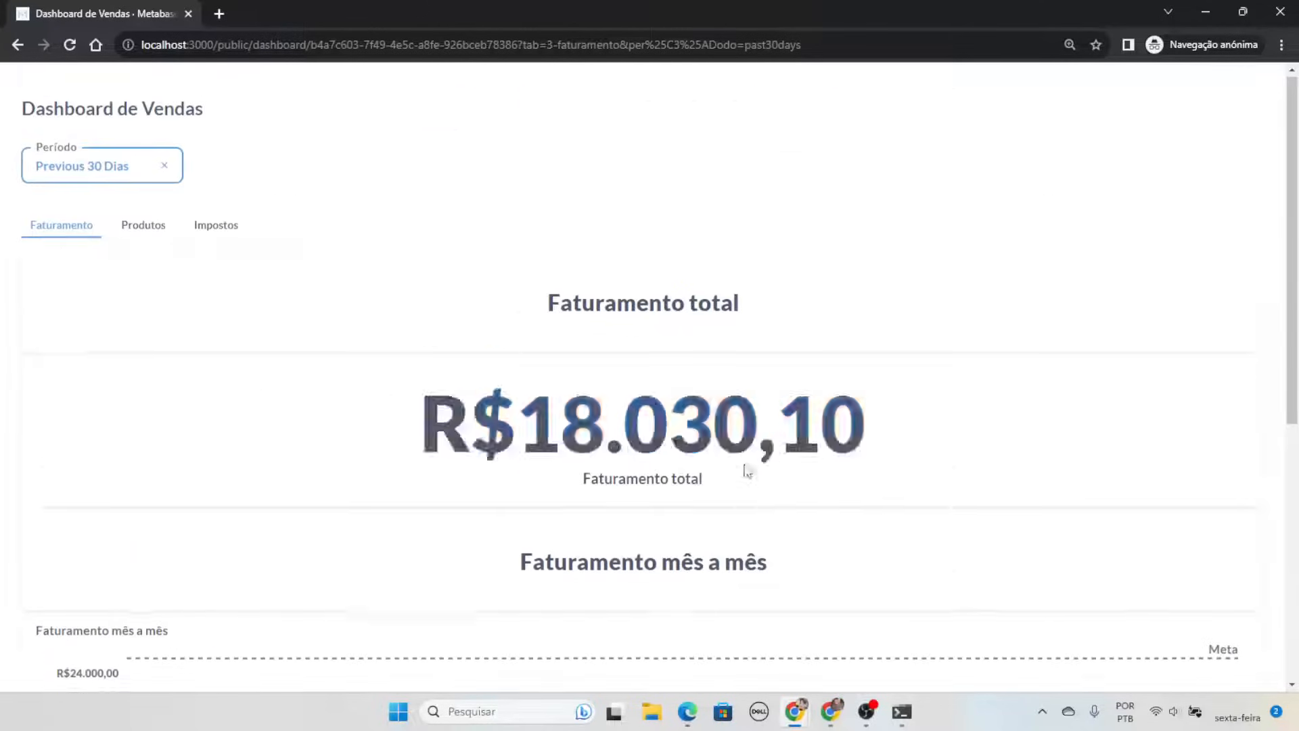
scroll(610, 336, down, 7)
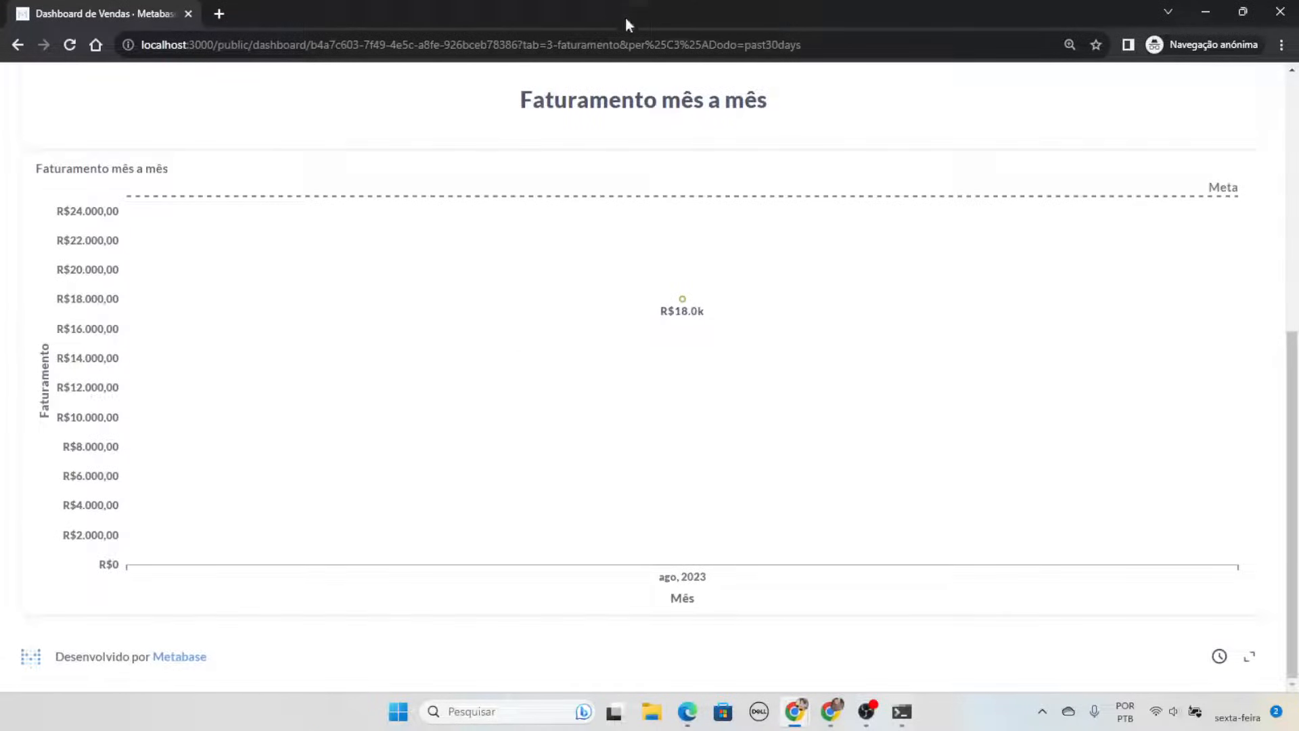
Restore the incognito window to a smaller size to inspect the dashboard's layout, and maximize it again
drag(625, 17, 681, 99)
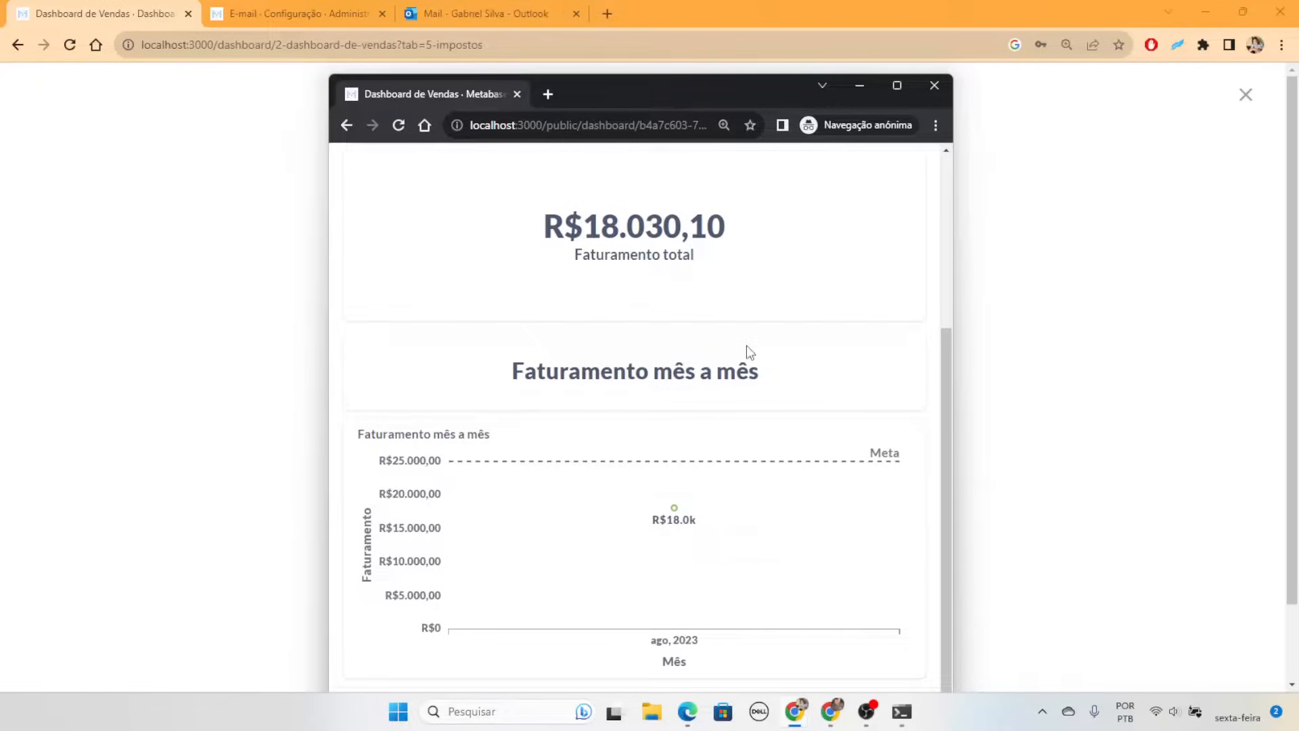
scroll(748, 346, up, 4)
scroll(750, 349, down, 4)
scroll(750, 348, up, 4)
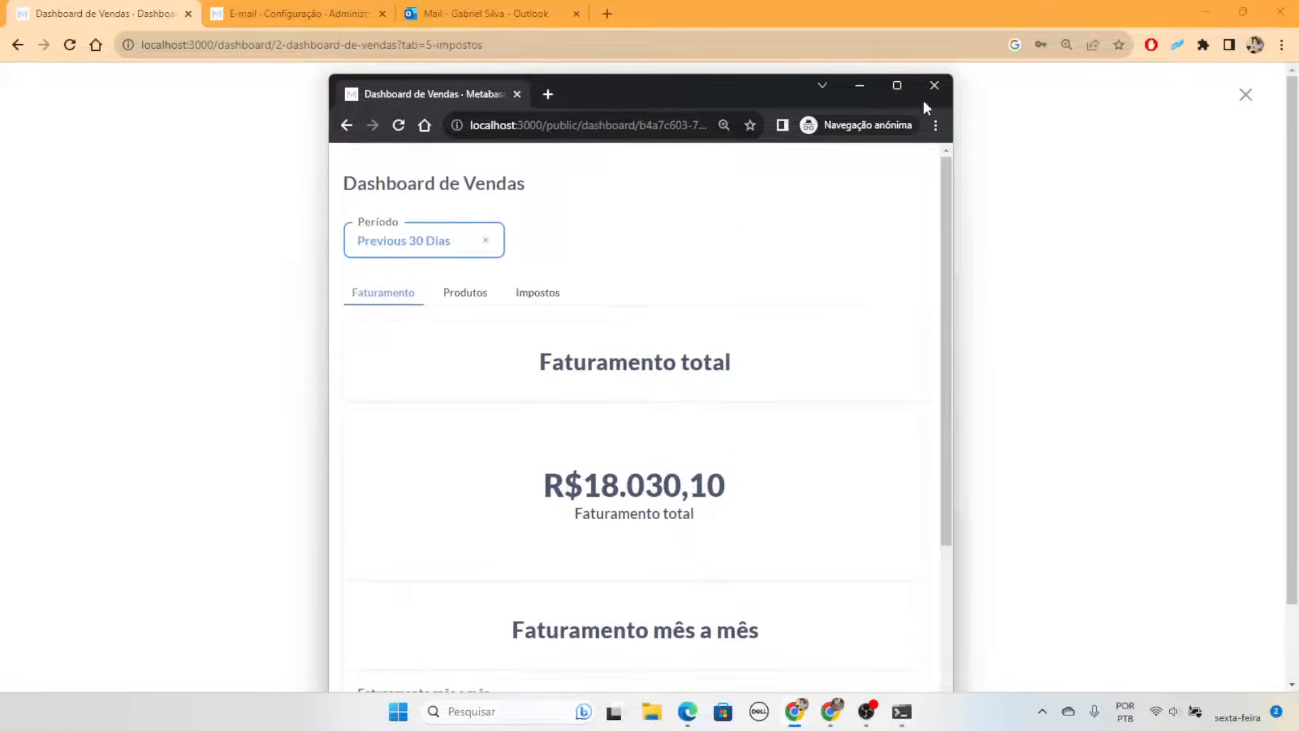
click(899, 86)
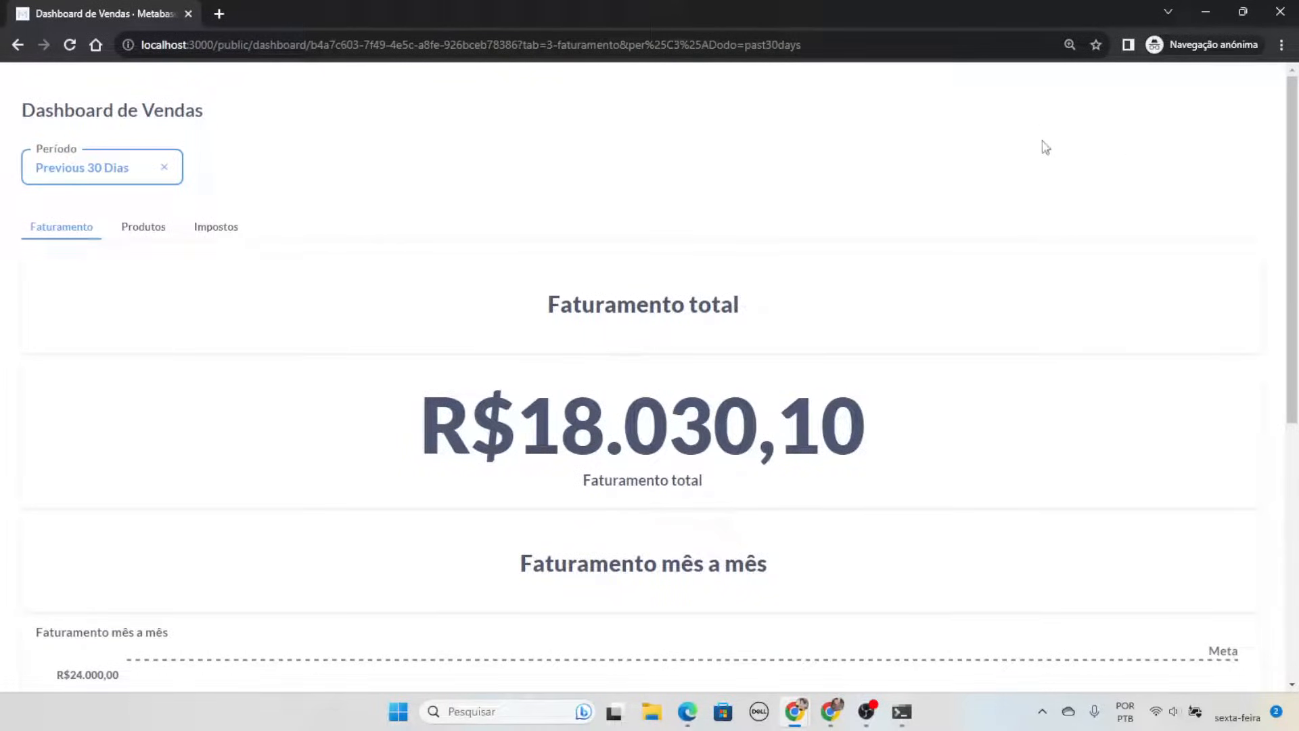
Browse the public dashboard's Faturamento, Produtos and Impostos pages once more, ending on Faturamento
scroll(986, 311, down, 6)
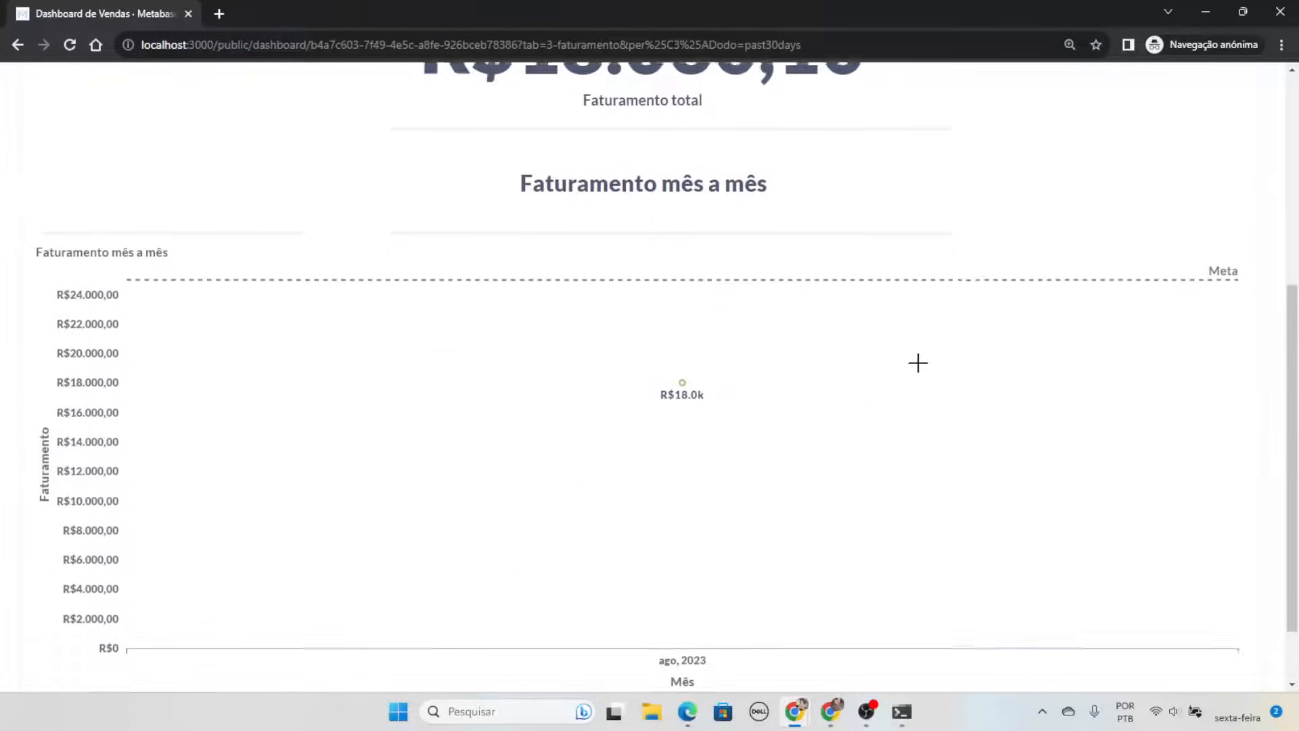
scroll(942, 412, up, 5)
scroll(941, 413, up, 1)
click(143, 223)
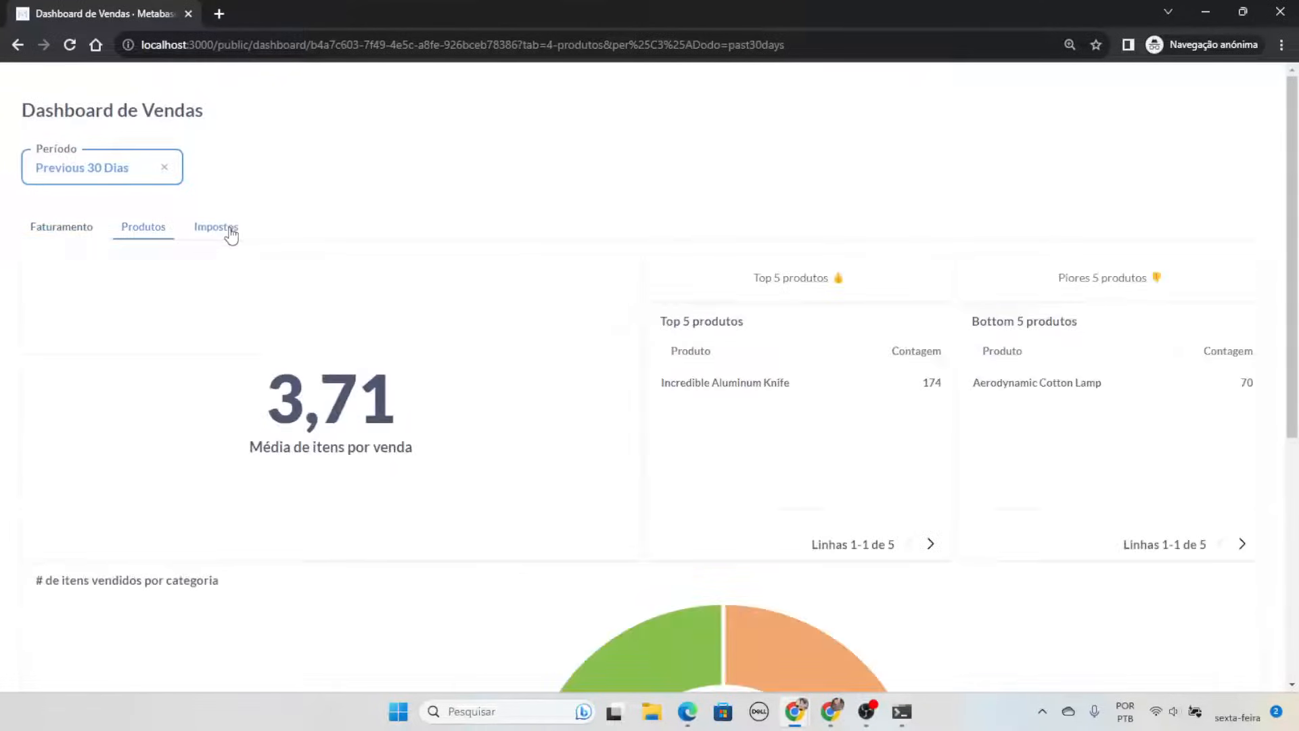
click(216, 224)
scroll(771, 339, down, 3)
scroll(763, 339, up, 3)
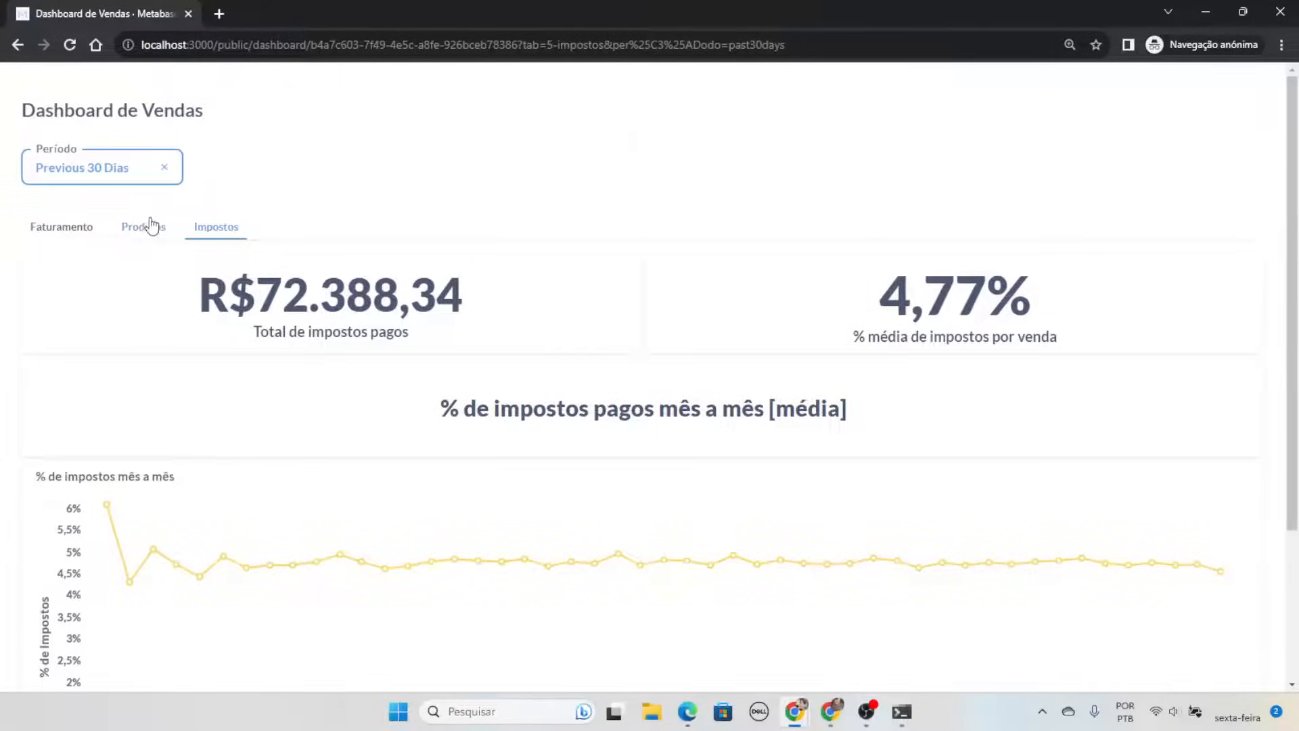
click(92, 184)
click(474, 189)
click(62, 228)
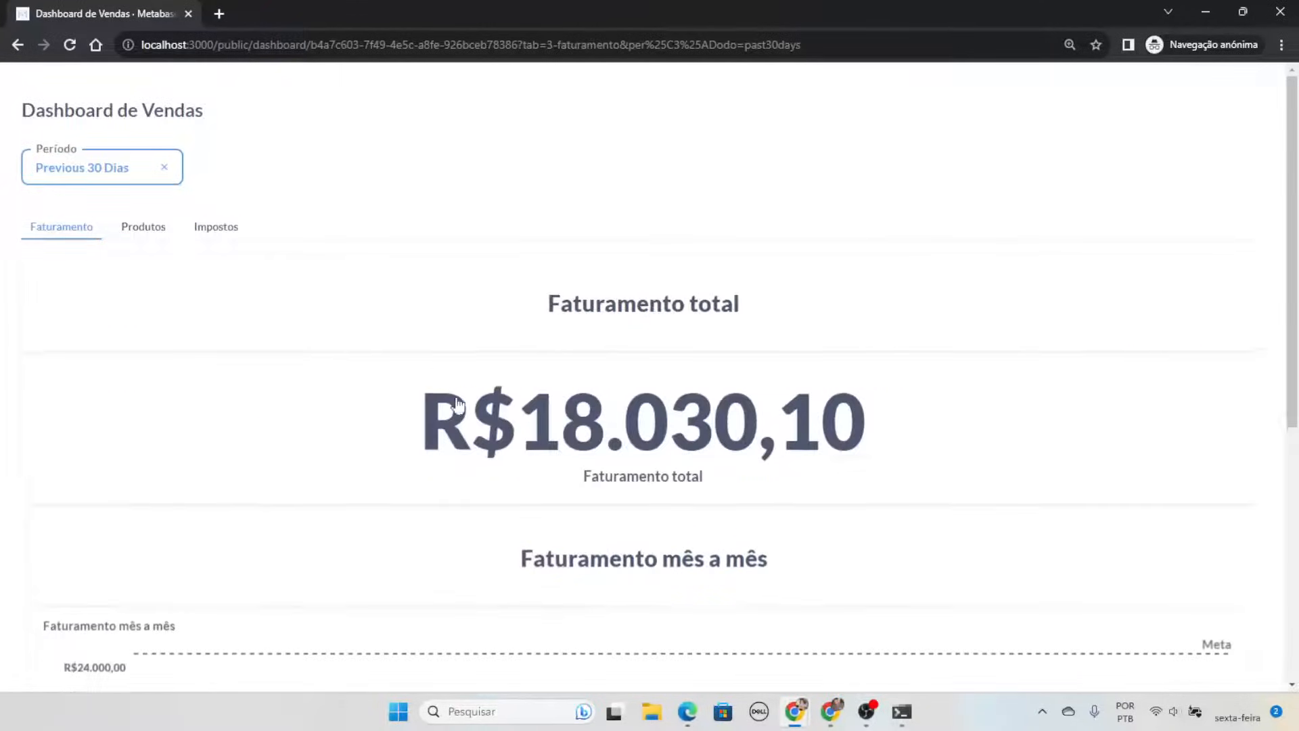
scroll(415, 442, down, 6)
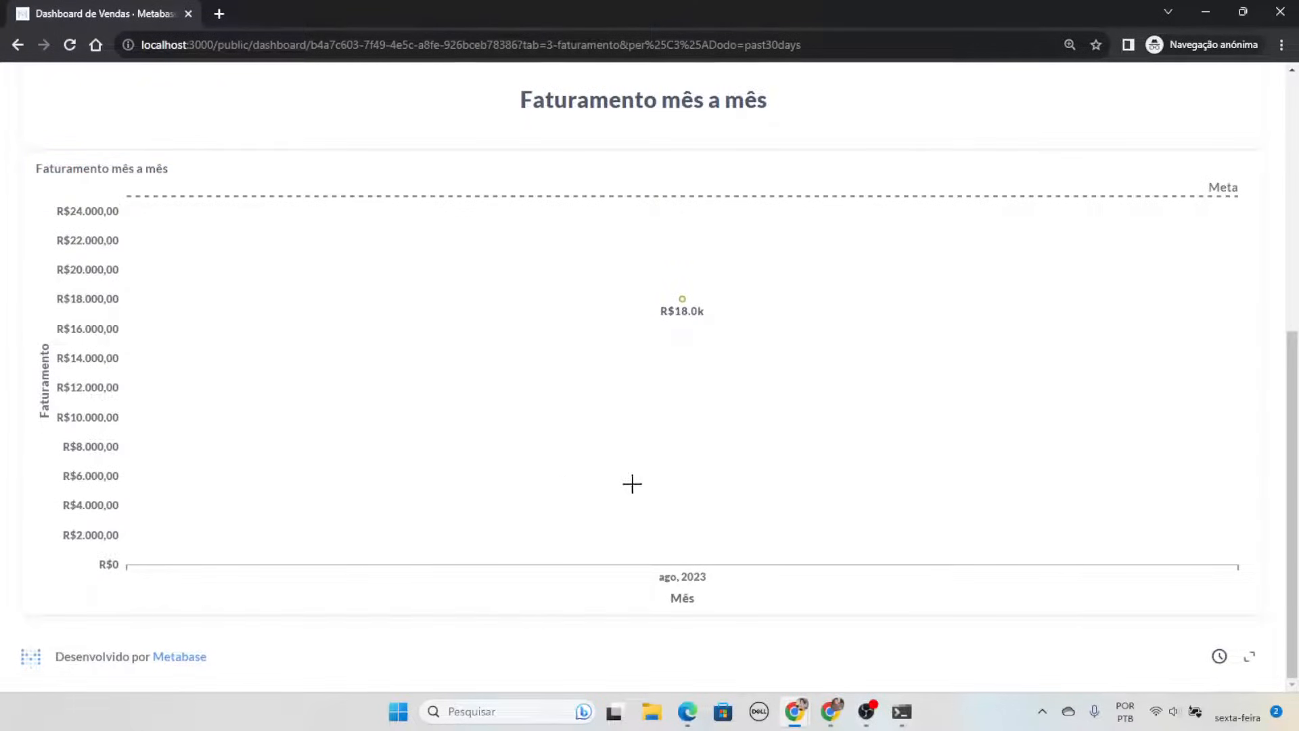
scroll(745, 293, up, 7)
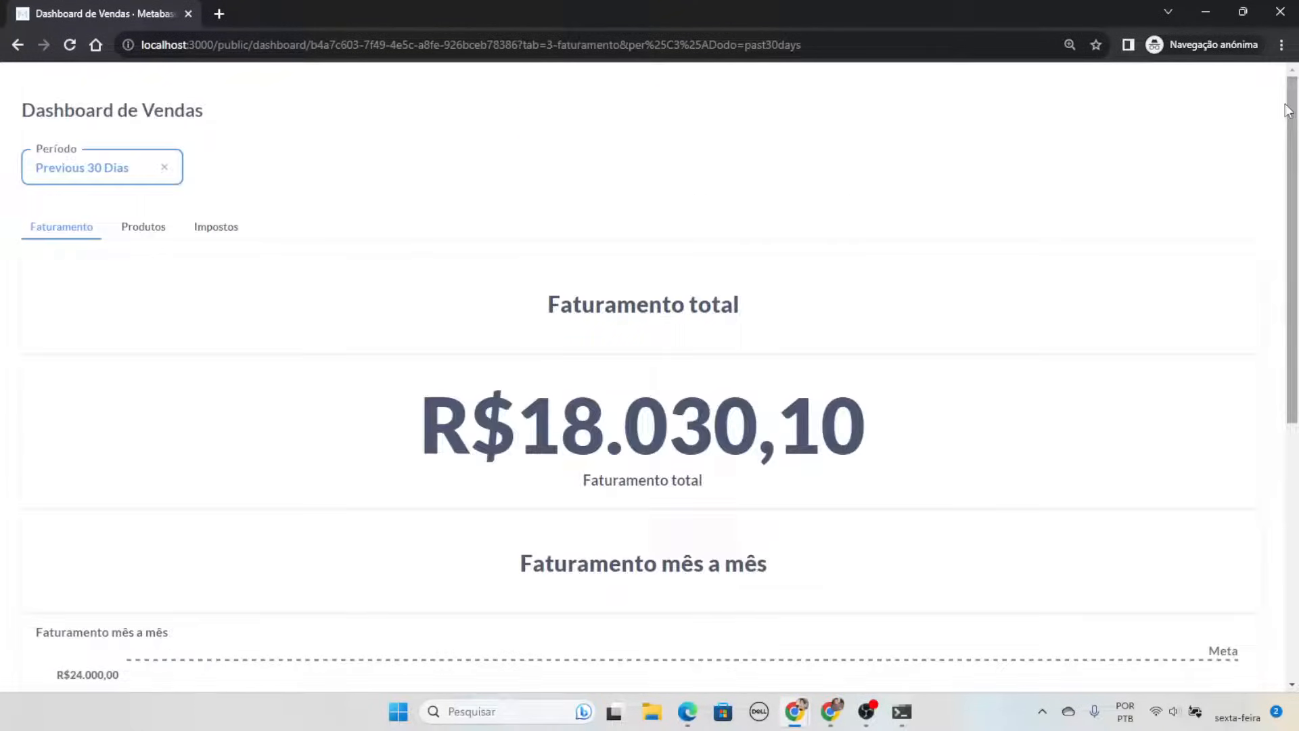
Close the incognito window and the sharing view, and check Outlook's refreshed inbox and junk folder for the dashboard e-mail
click(1279, 13)
click(1246, 96)
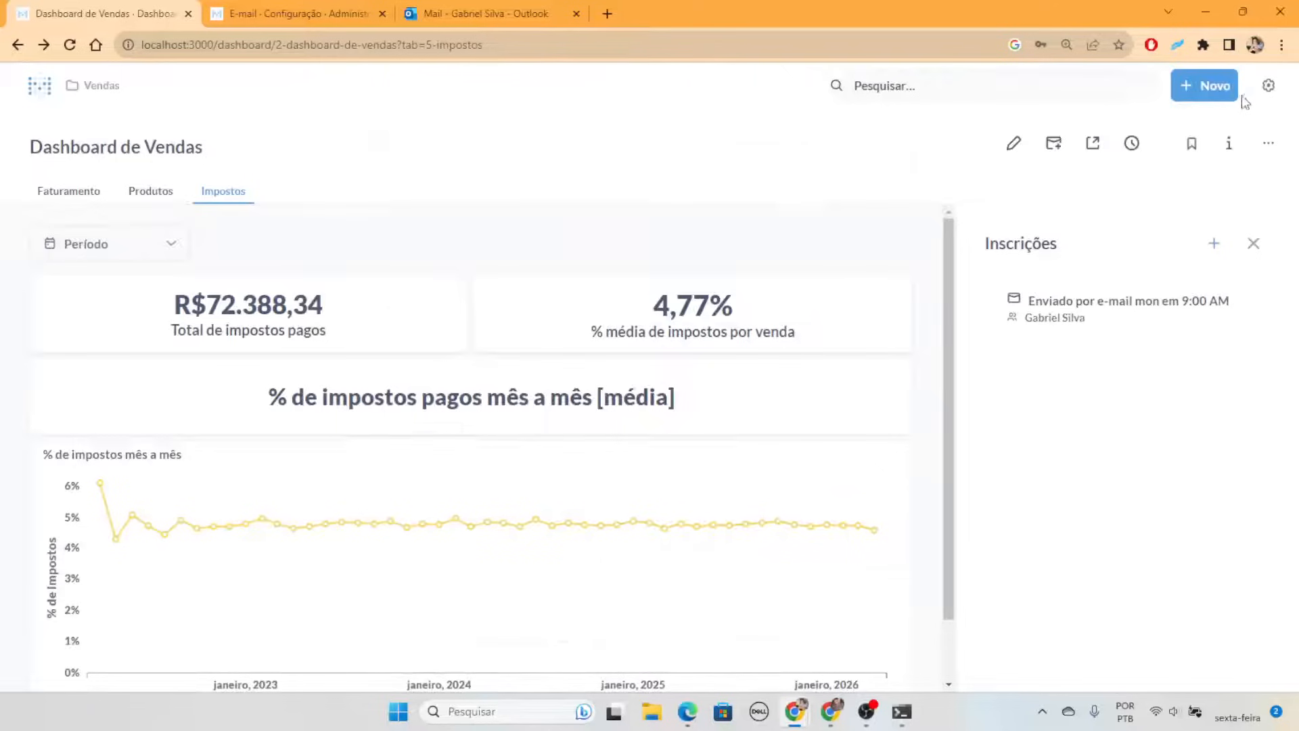
click(515, 14)
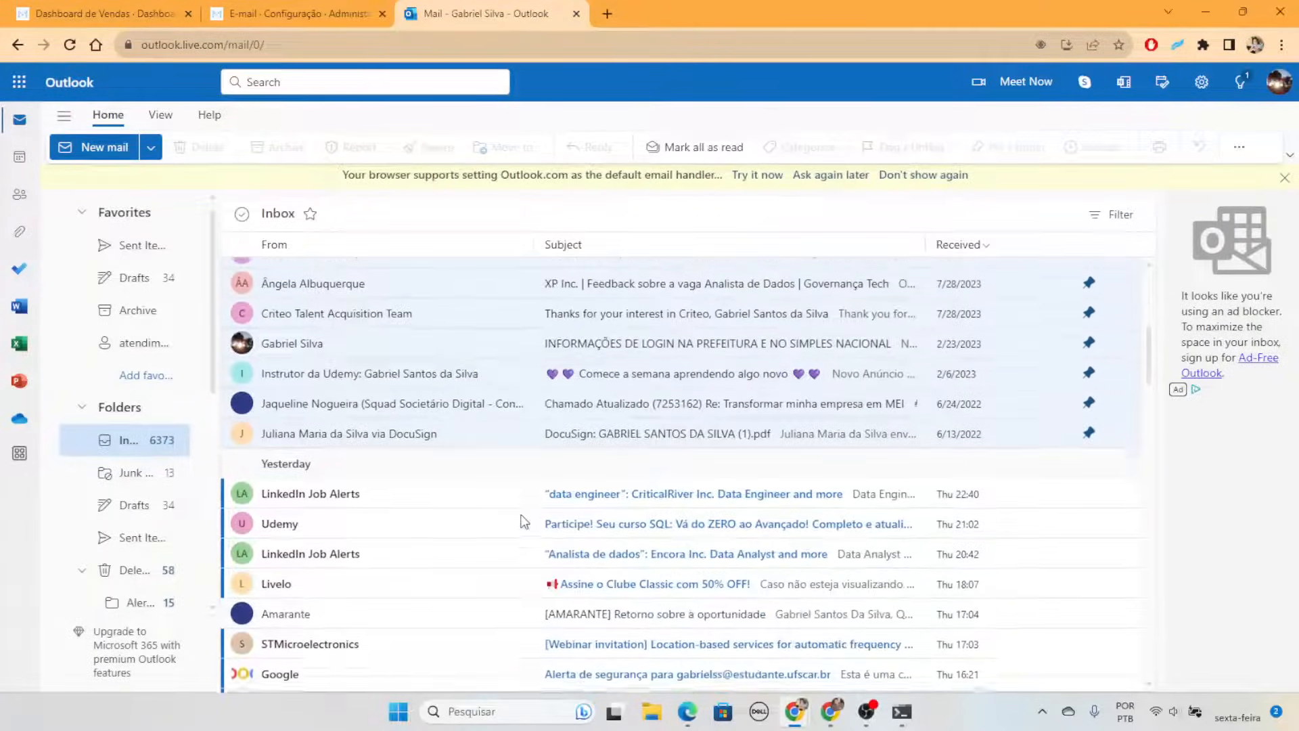
click(70, 45)
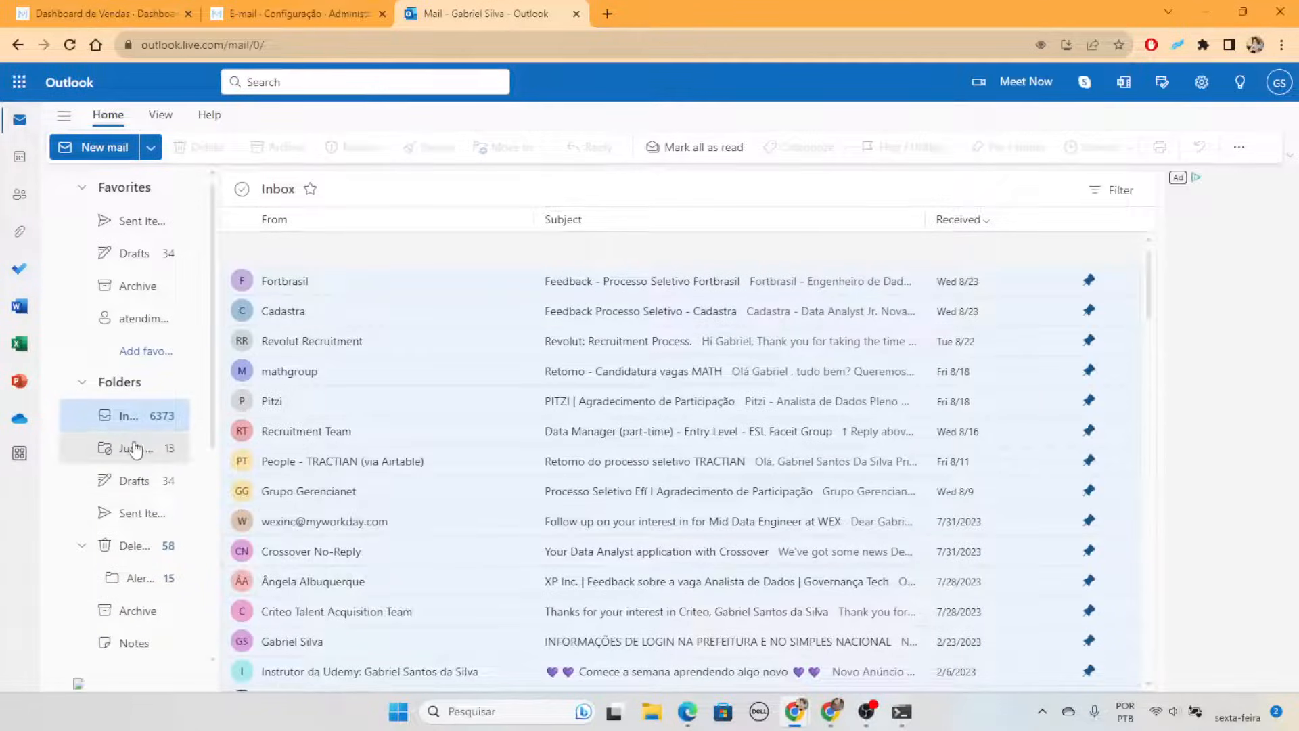
click(132, 448)
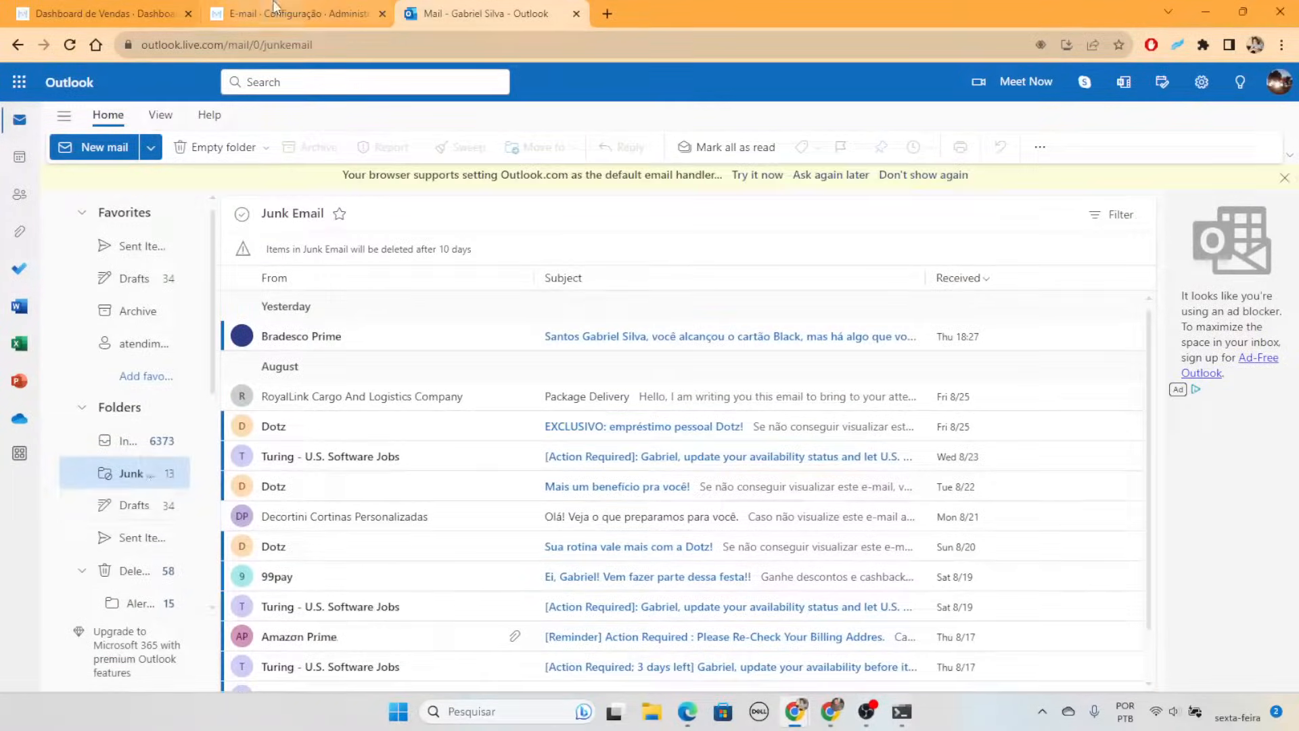
Review the SMTP and sender settings on Metabase's e-mail configuration page
click(298, 13)
scroll(502, 377, down, 6)
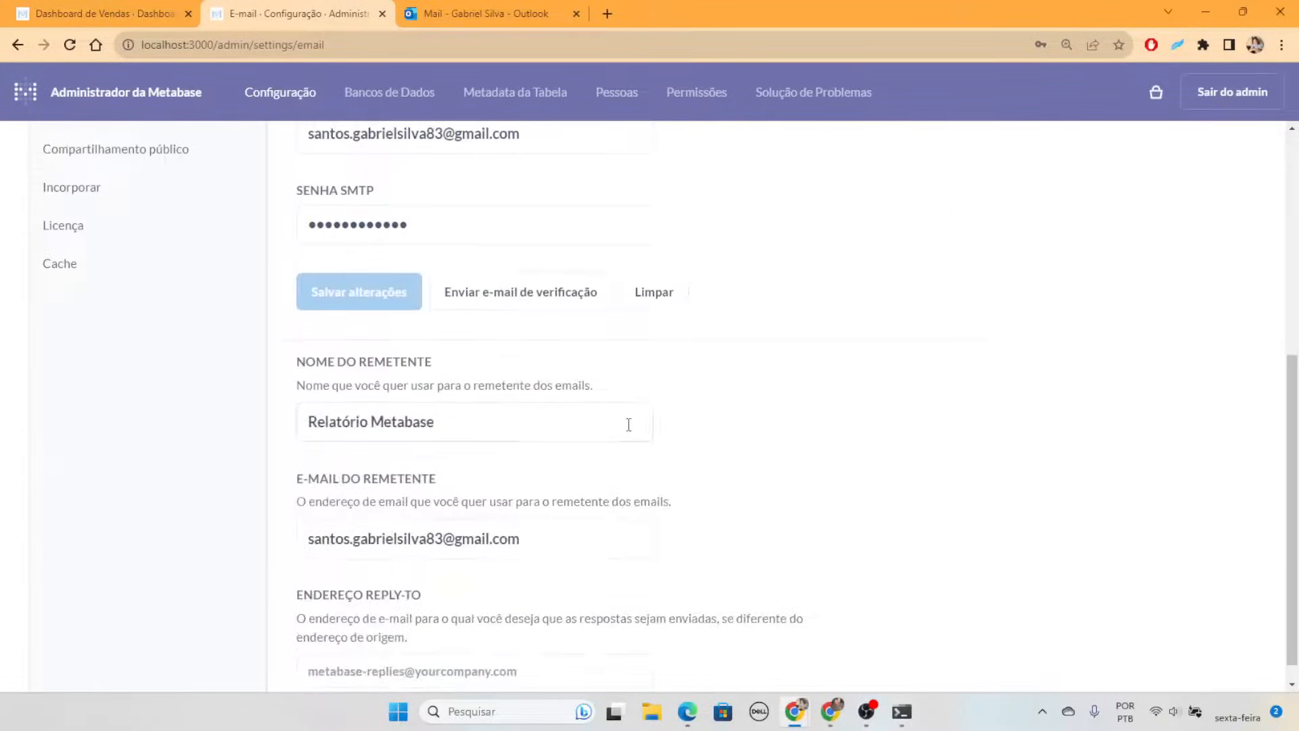
scroll(580, 470, up, 4)
scroll(475, 418, up, 3)
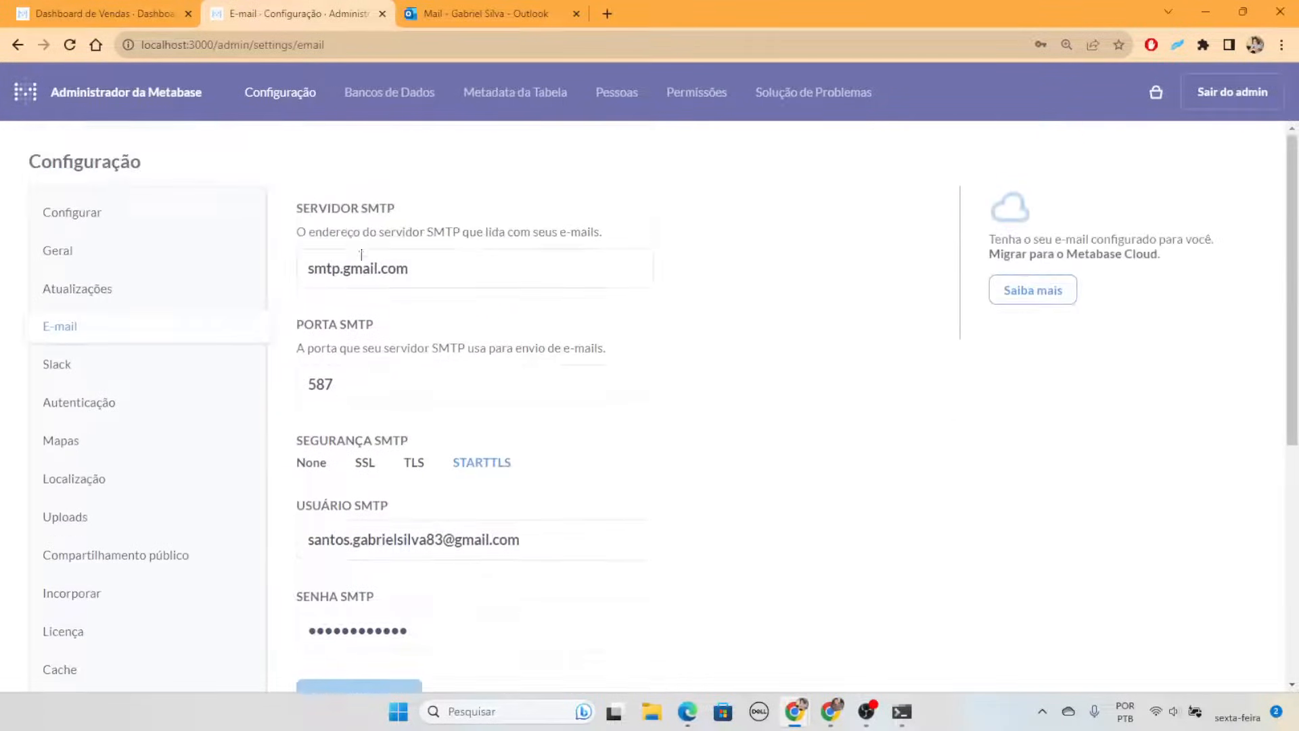
Return to the sales dashboard and close its subscriptions list
click(109, 10)
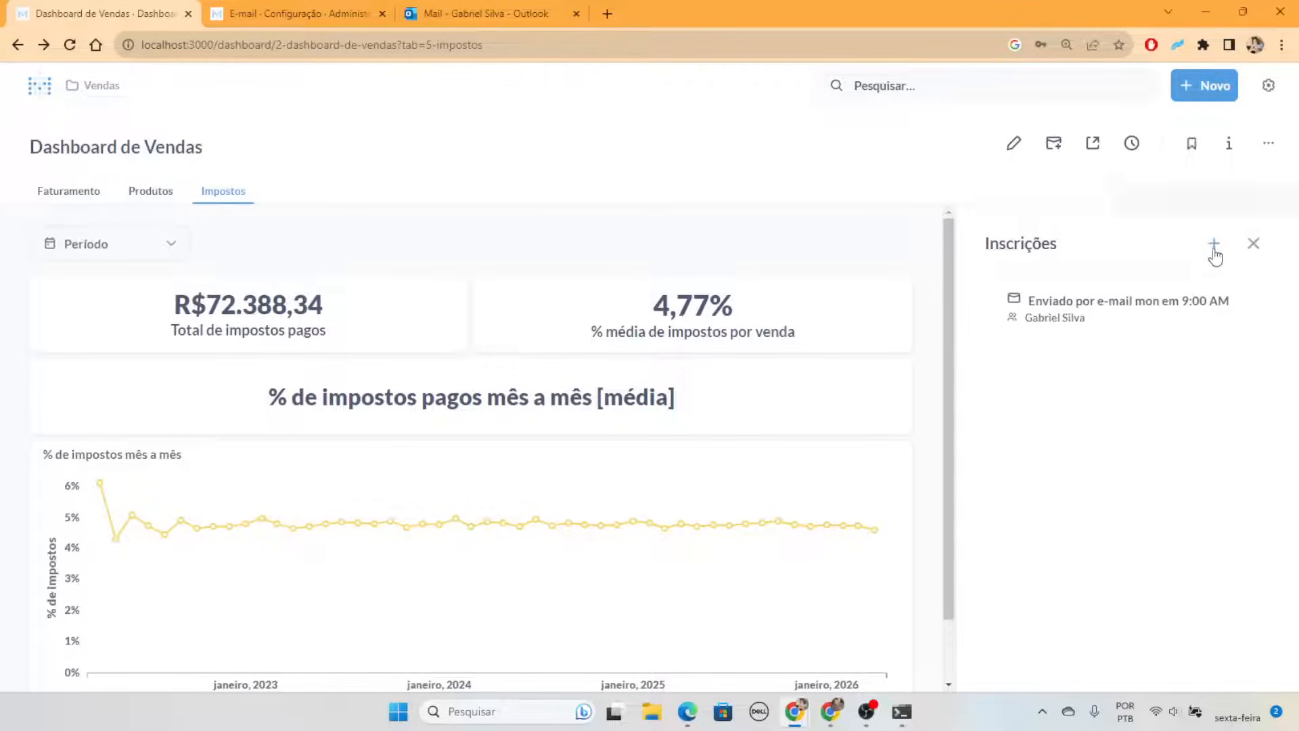
click(1254, 249)
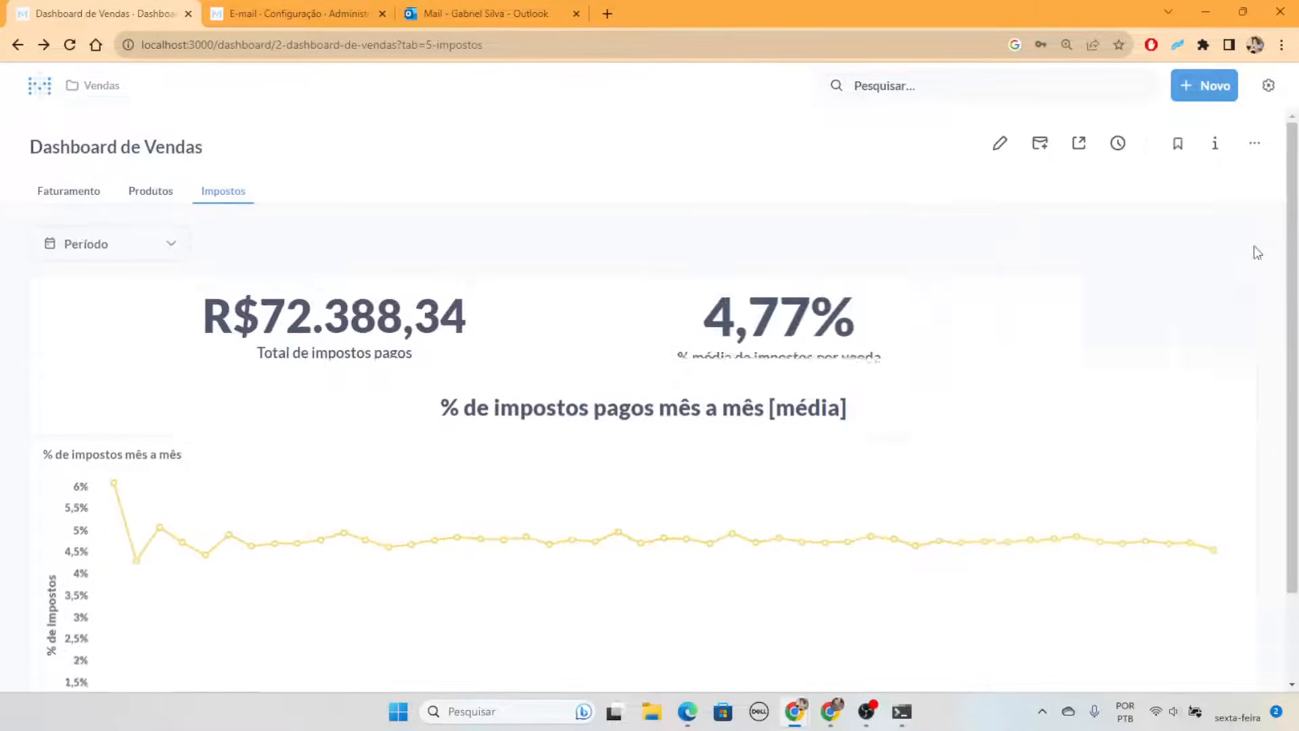
Look over the dashboard's Impostos page and open its "% de impostos mês a mês" question
scroll(673, 410, down, 3)
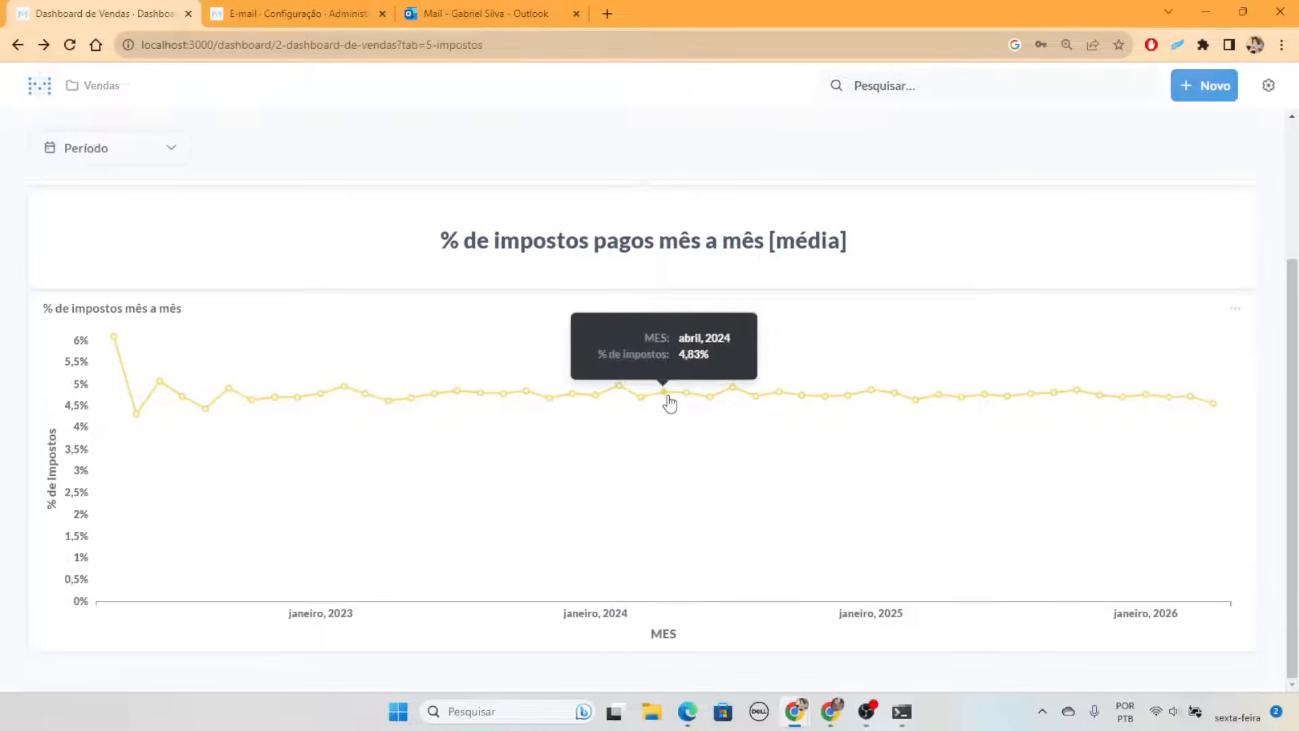
scroll(180, 343, up, 3)
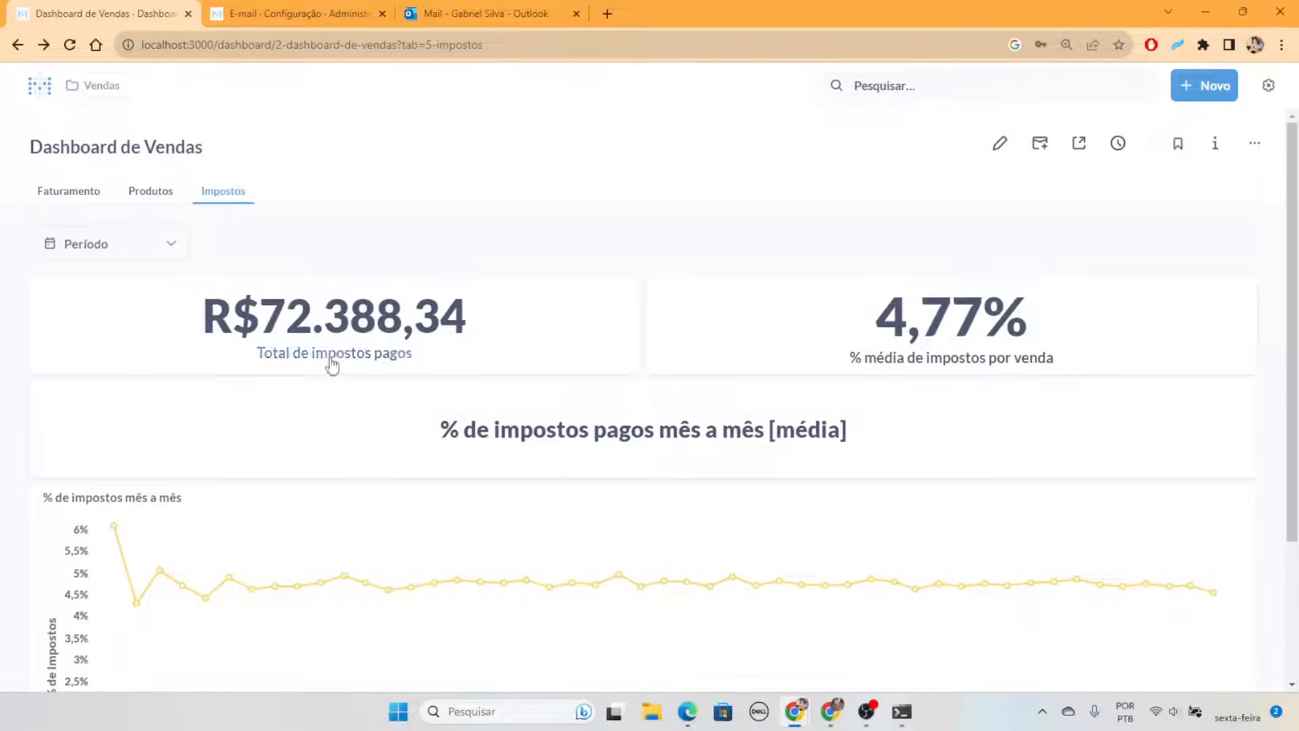
scroll(156, 403, down, 3)
click(132, 311)
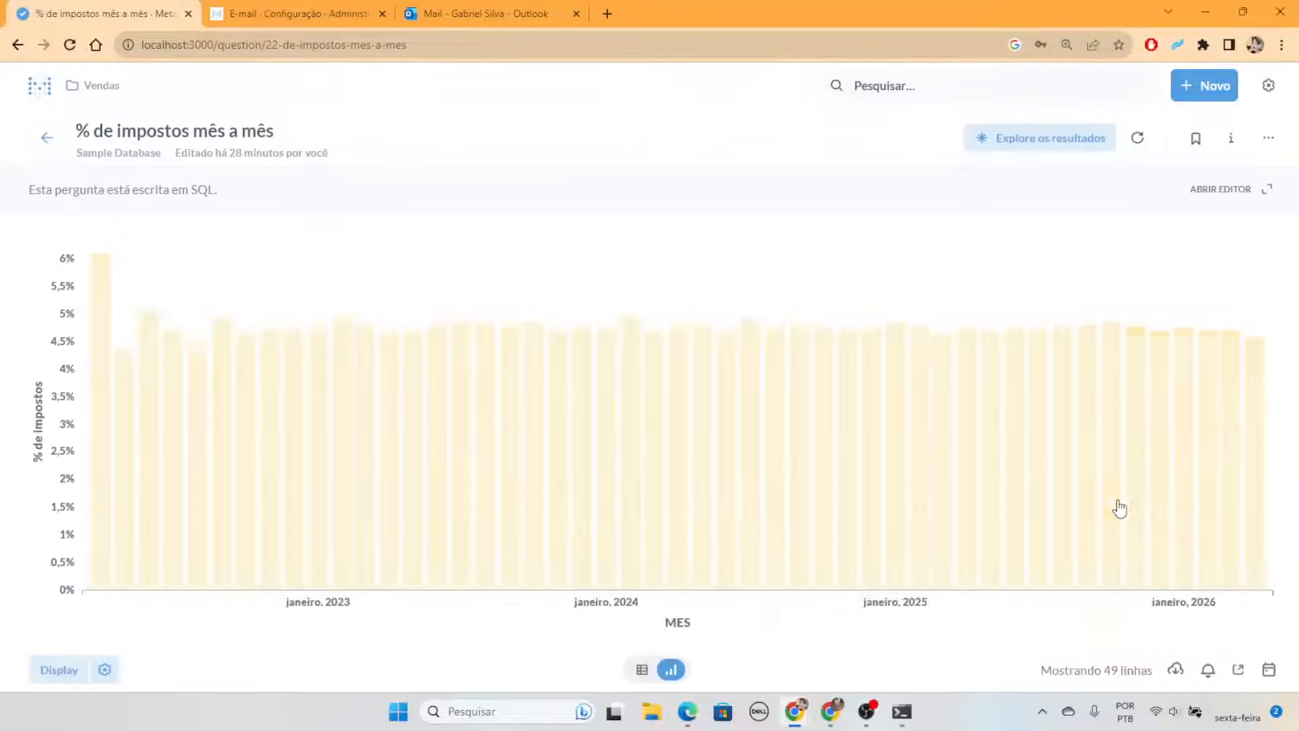
Start a new alert for the question and examine its check frequency options without changing the daily schedule
click(1211, 675)
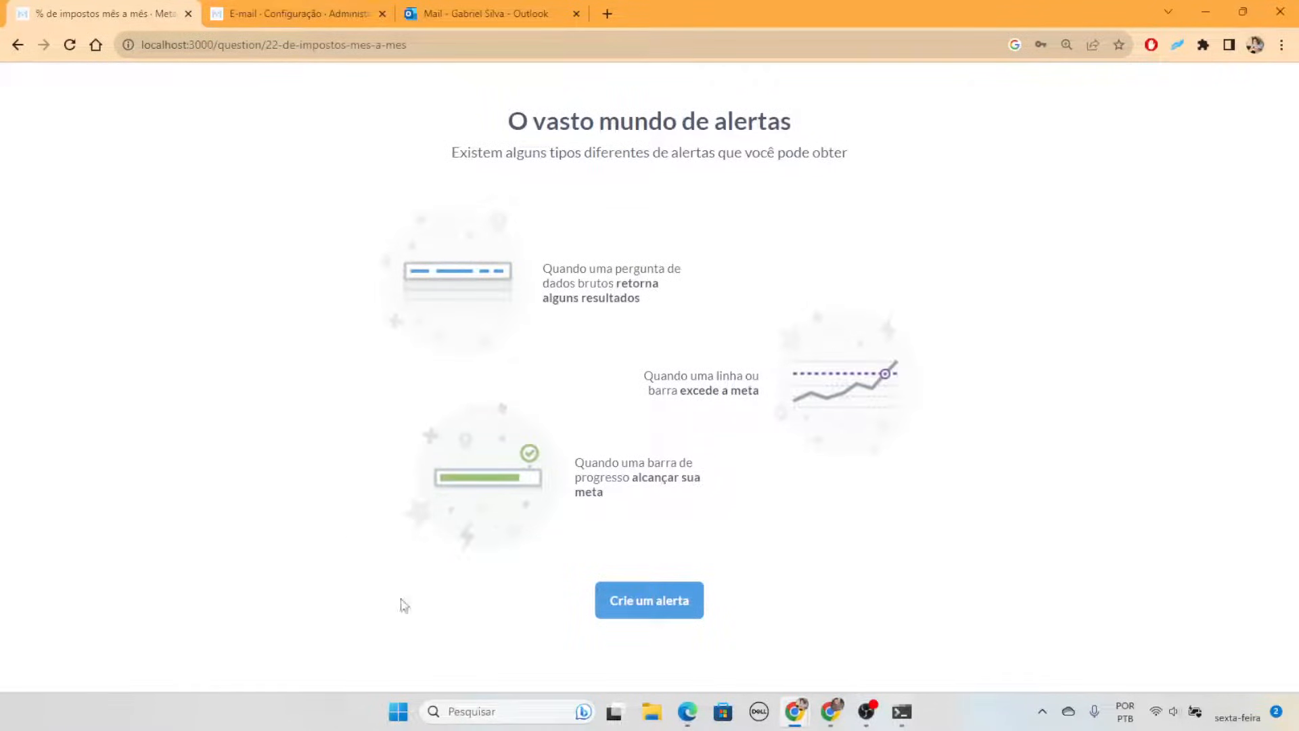
click(639, 603)
scroll(636, 454, down, 3)
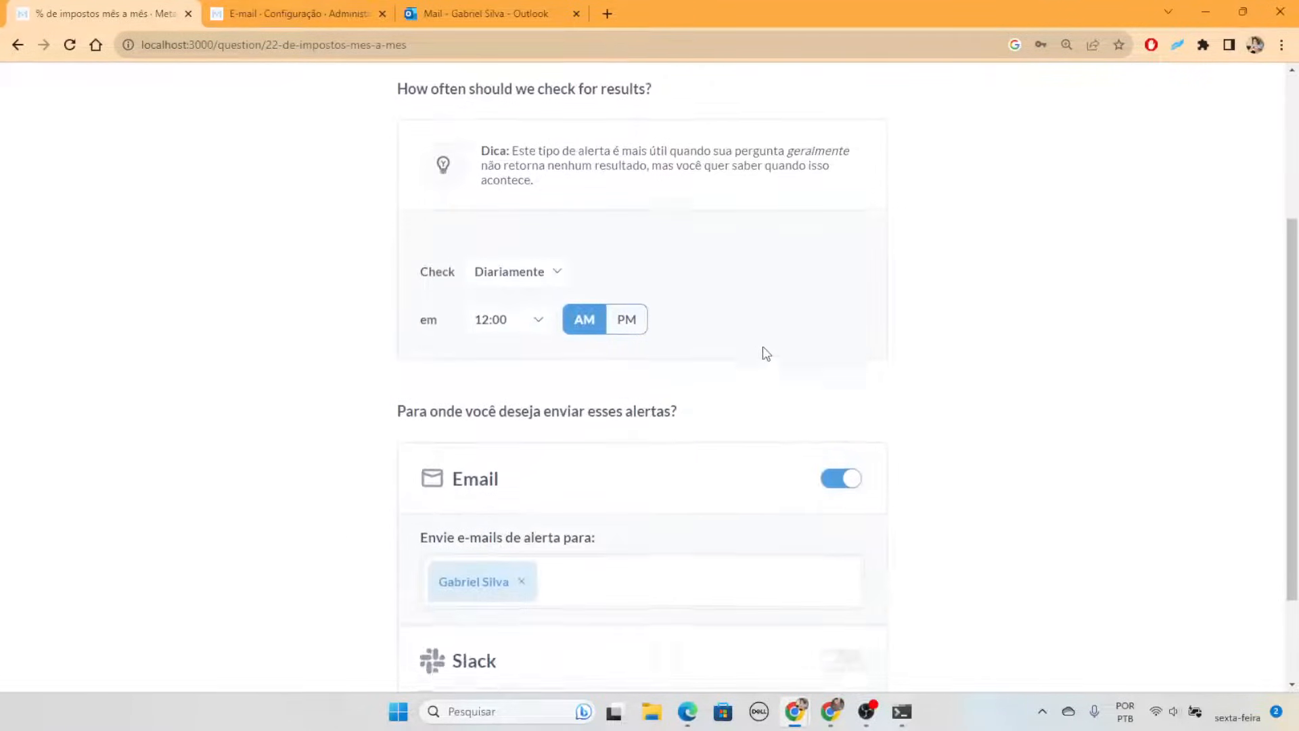
scroll(905, 325, down, 1)
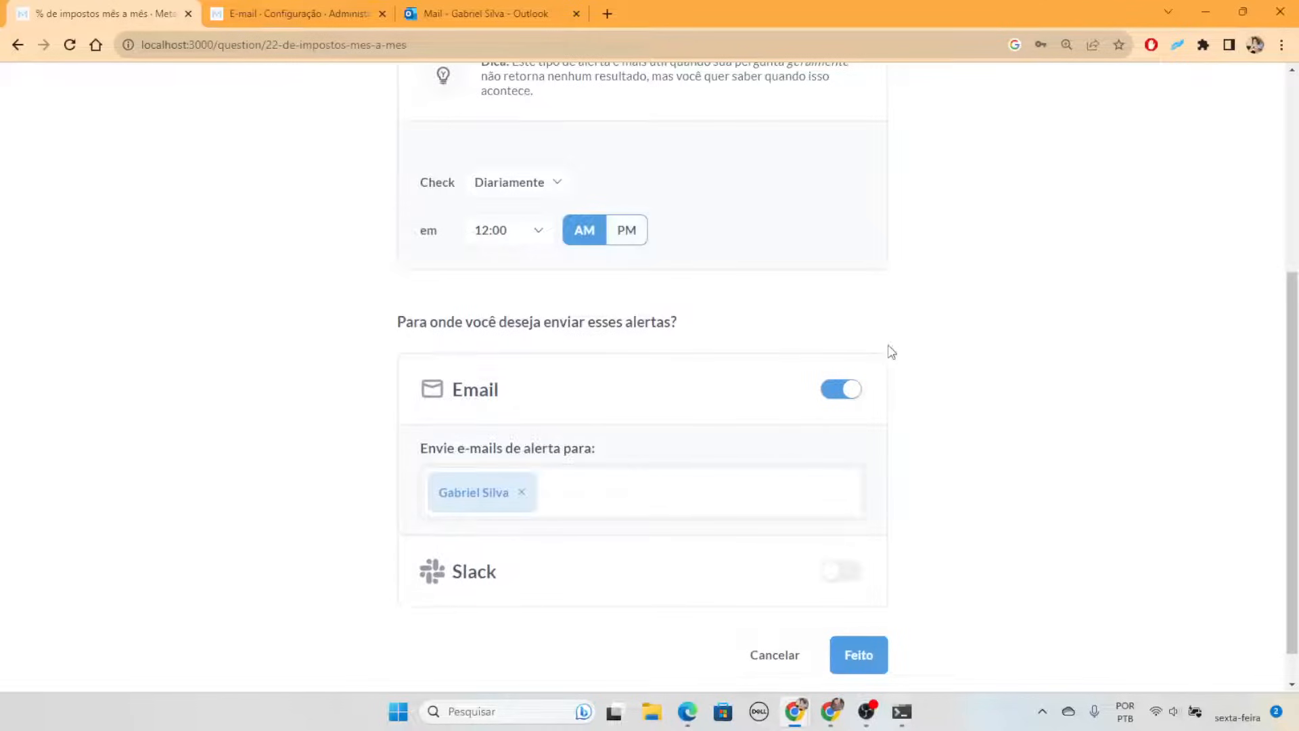
scroll(905, 419, up, 3)
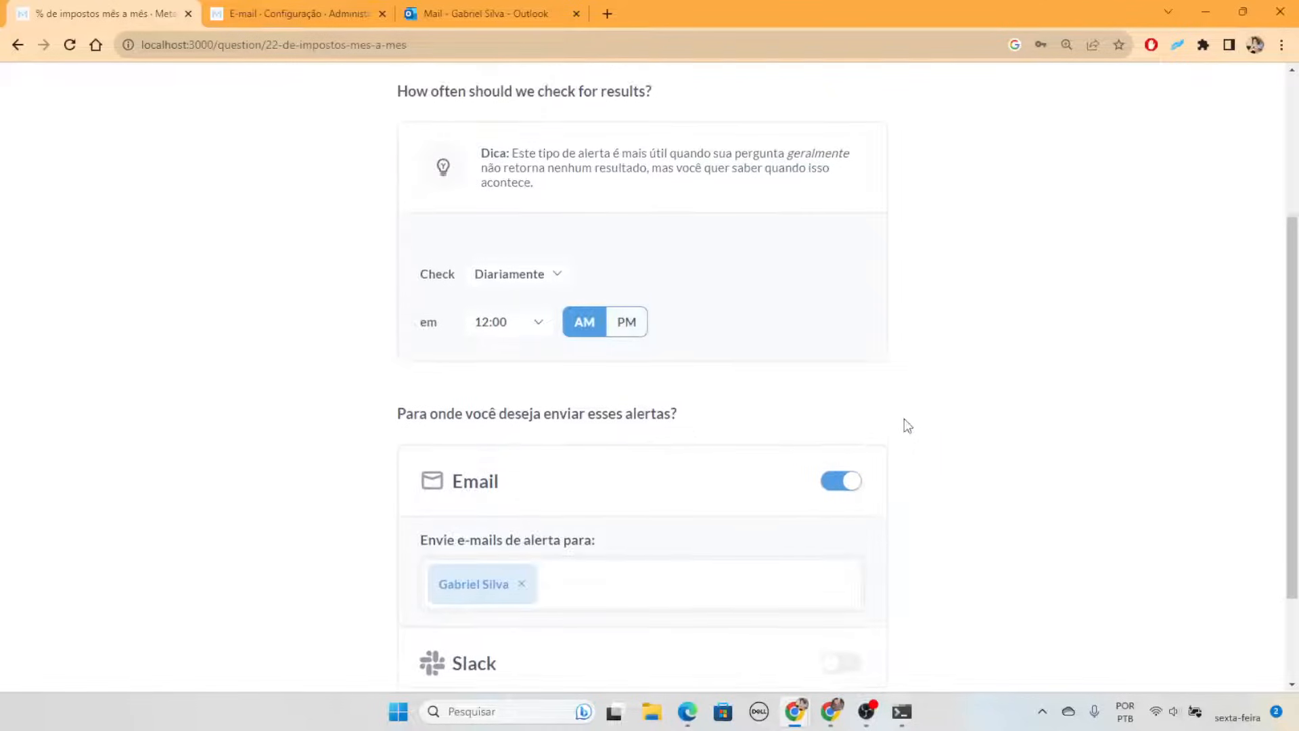
click(525, 428)
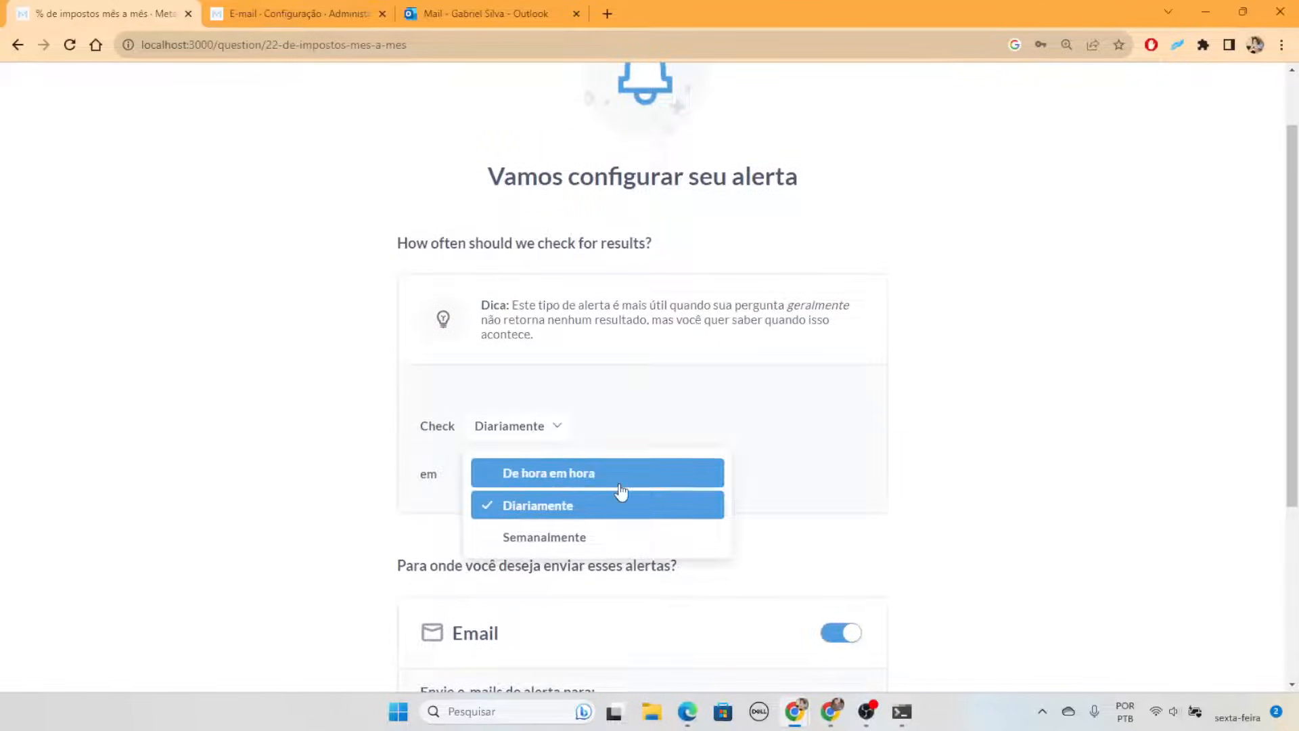
click(959, 382)
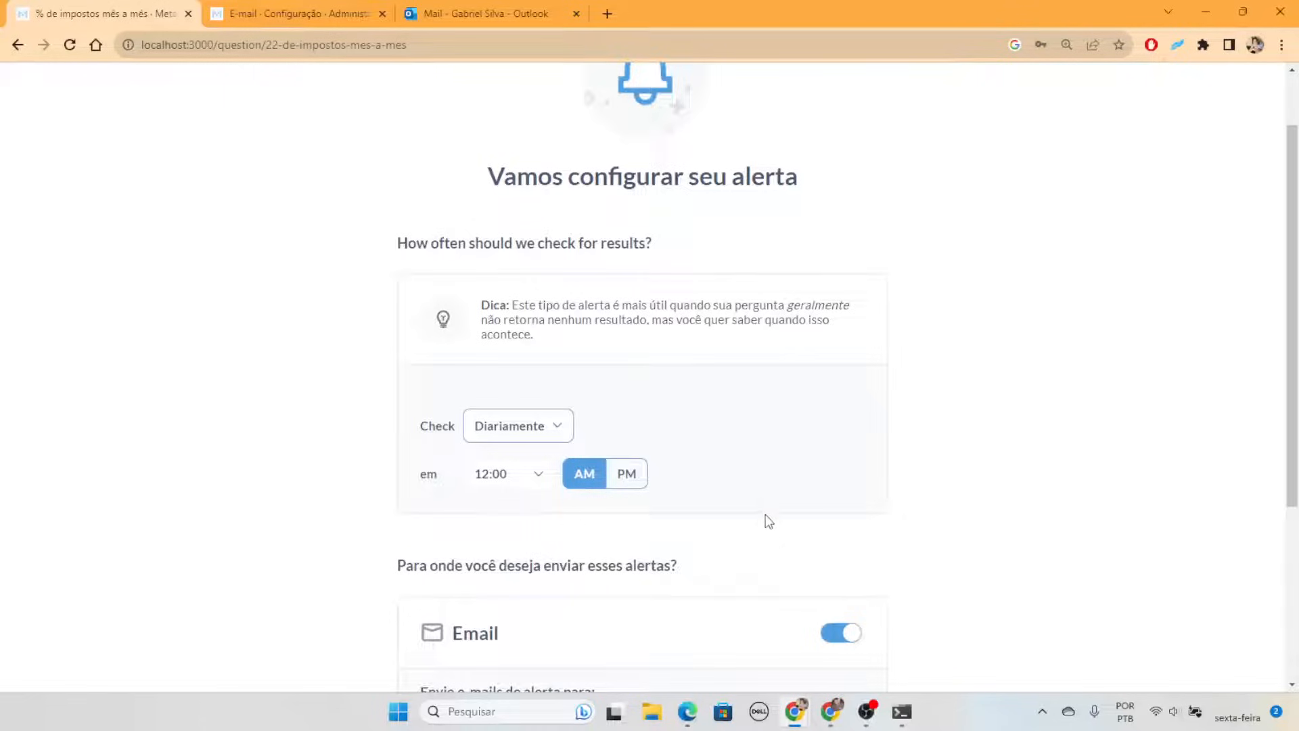
Examine the alert's schedule and its Email and Slack delivery settings, and leave the alert setup without saving
scroll(768, 522, down, 4)
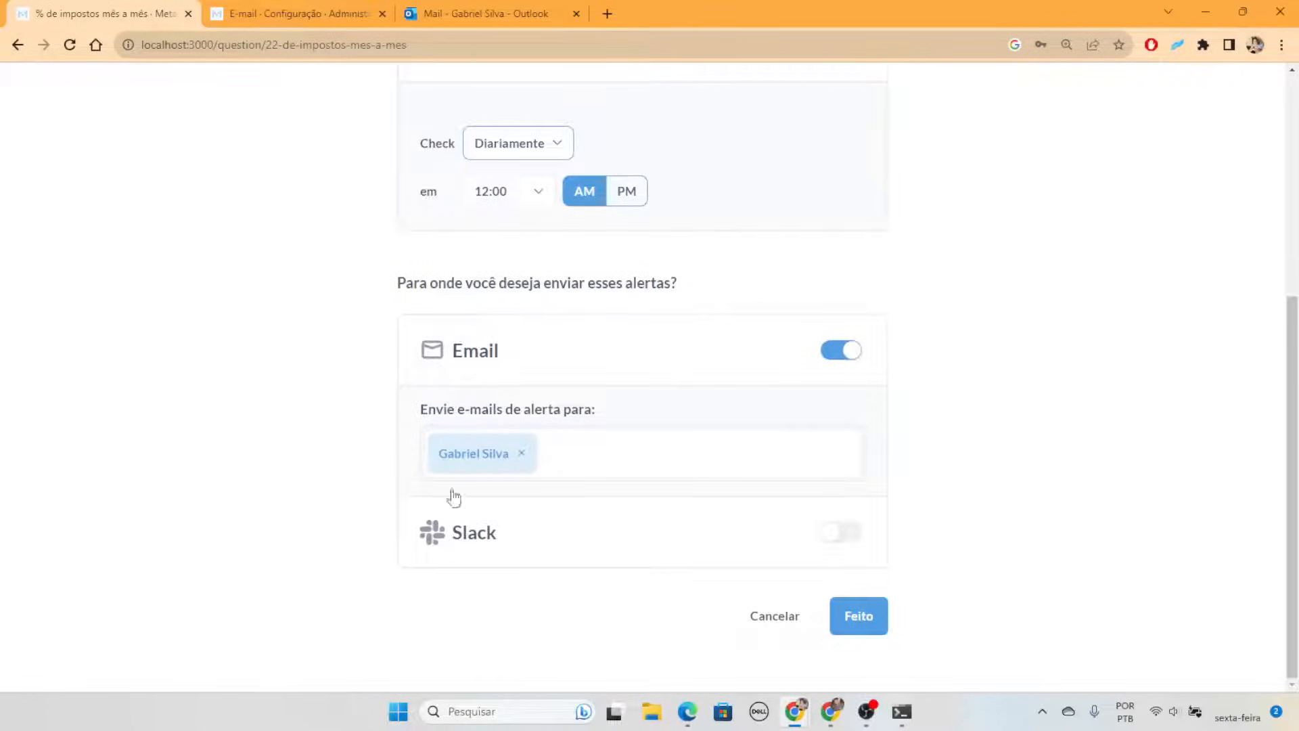
scroll(701, 562, up, 1)
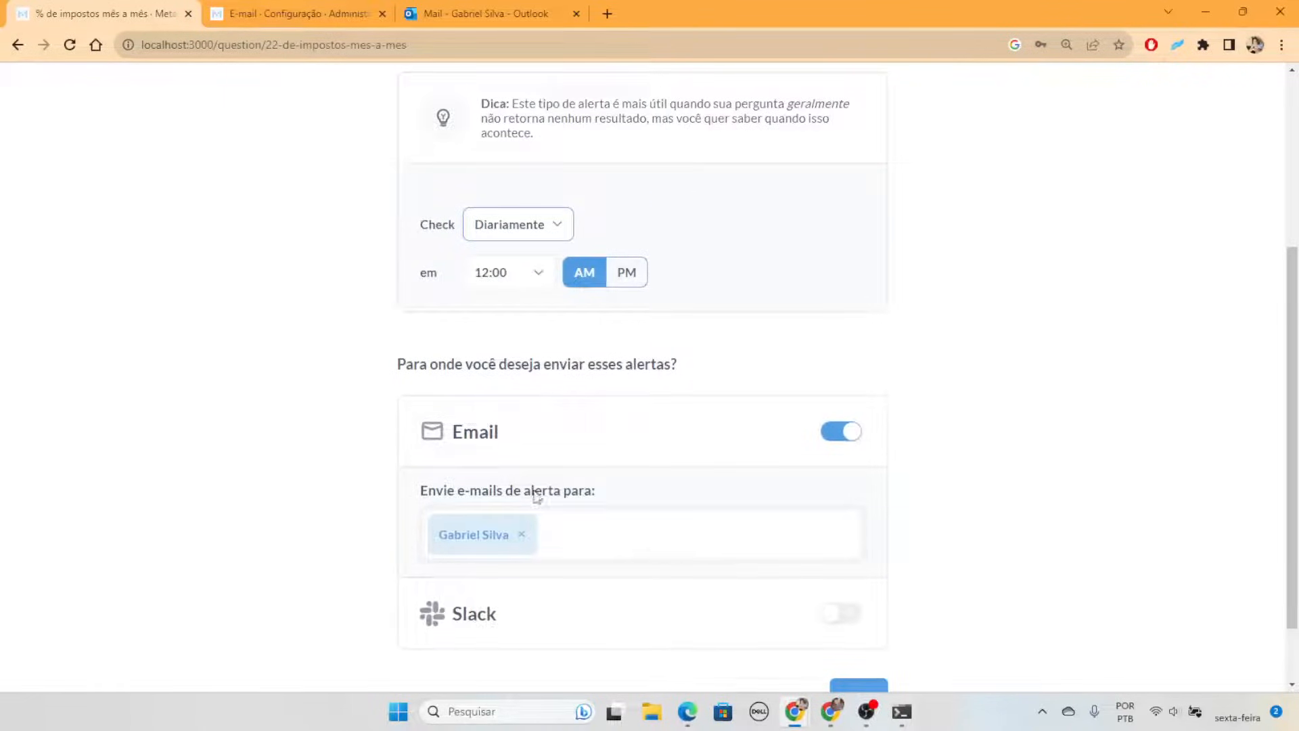
scroll(539, 474, down, 1)
scroll(670, 575, up, 3)
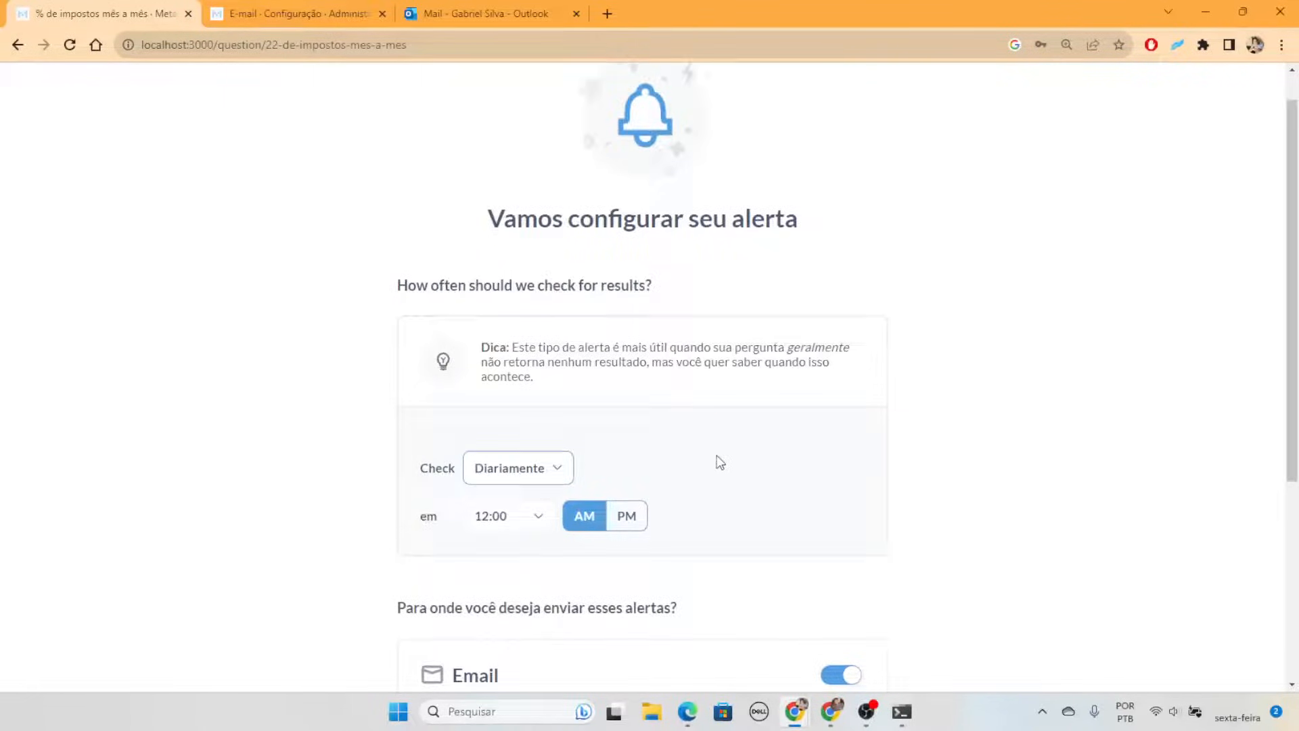
scroll(817, 401, down, 3)
click(841, 350)
scroll(1195, 165, up, 3)
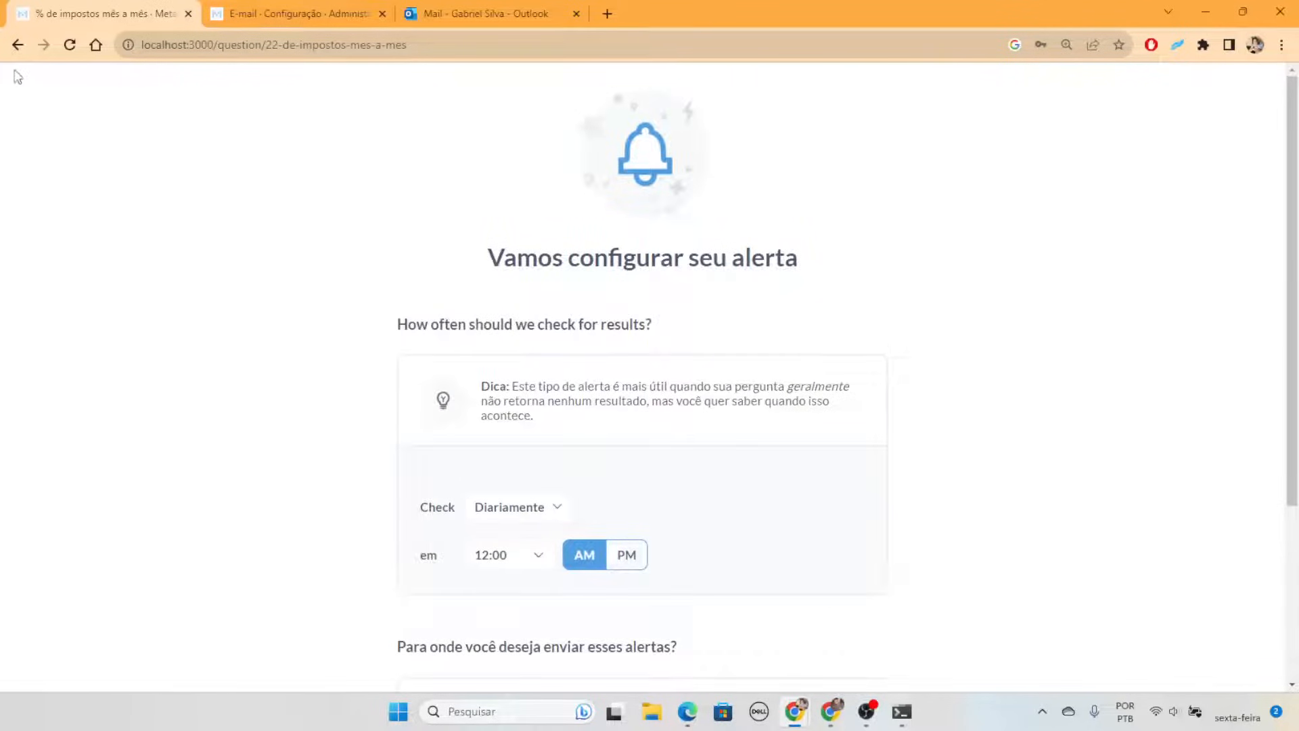
key(Escape)
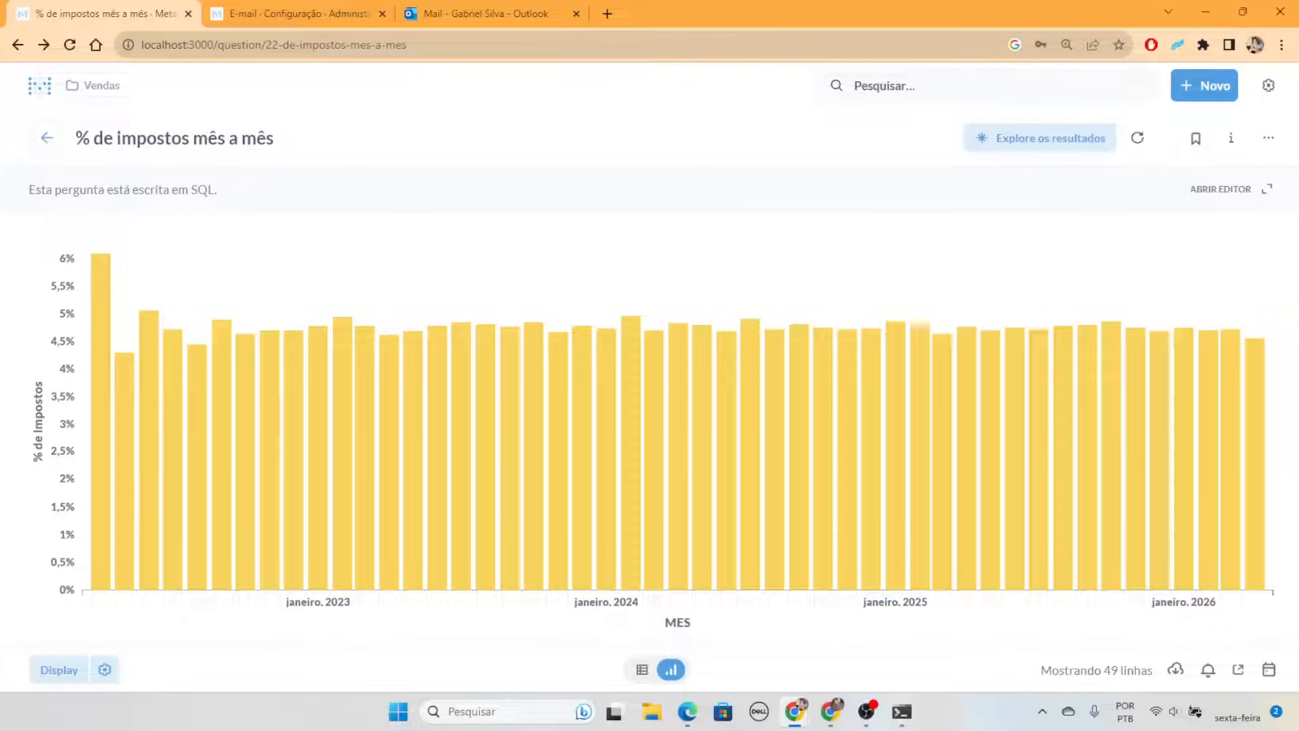
Return to the sales dashboard and look through the charts on its Faturamento page
click(35, 146)
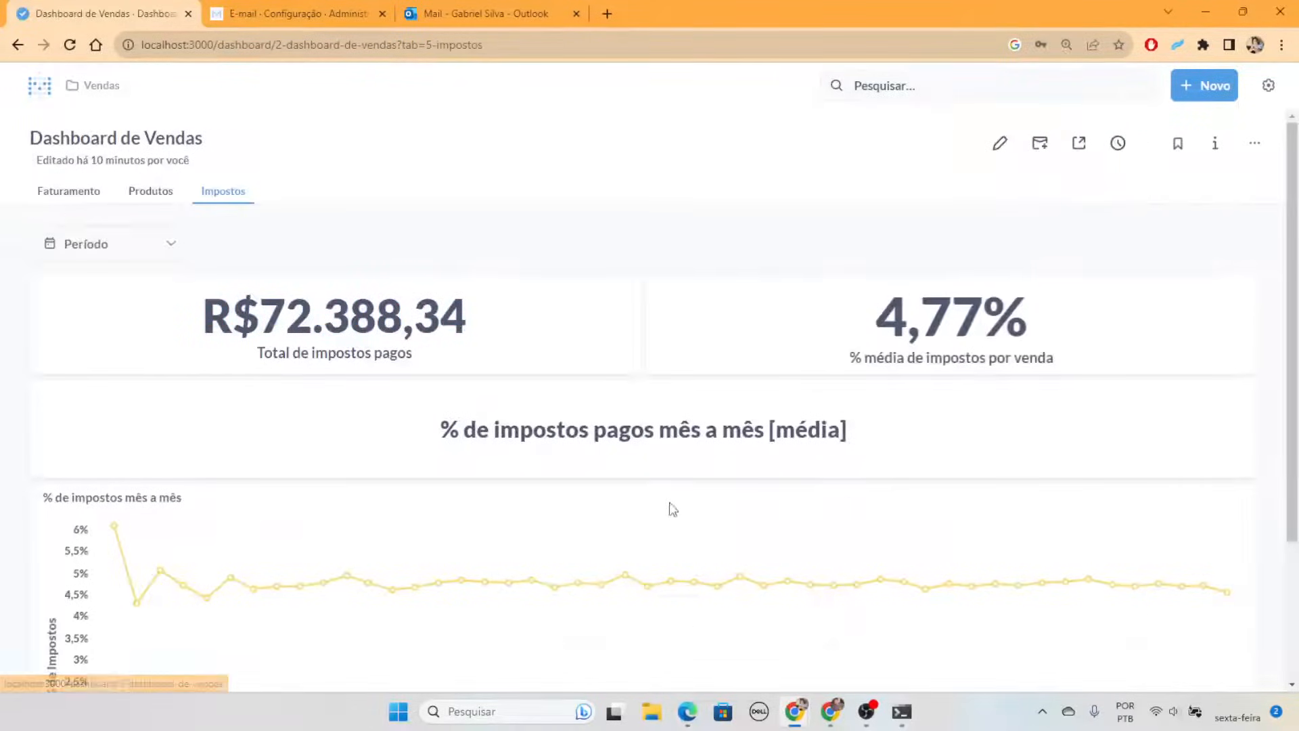
click(89, 198)
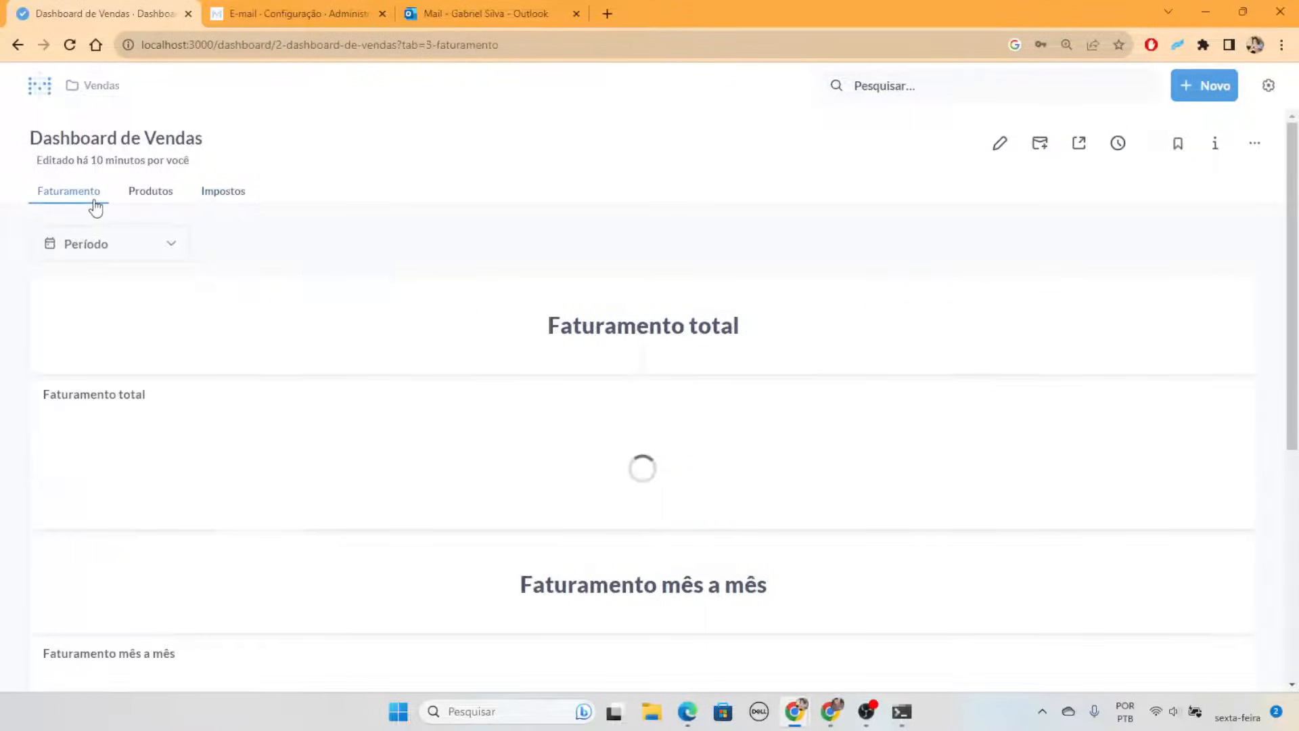
scroll(1150, 440, down, 5)
scroll(1126, 447, up, 4)
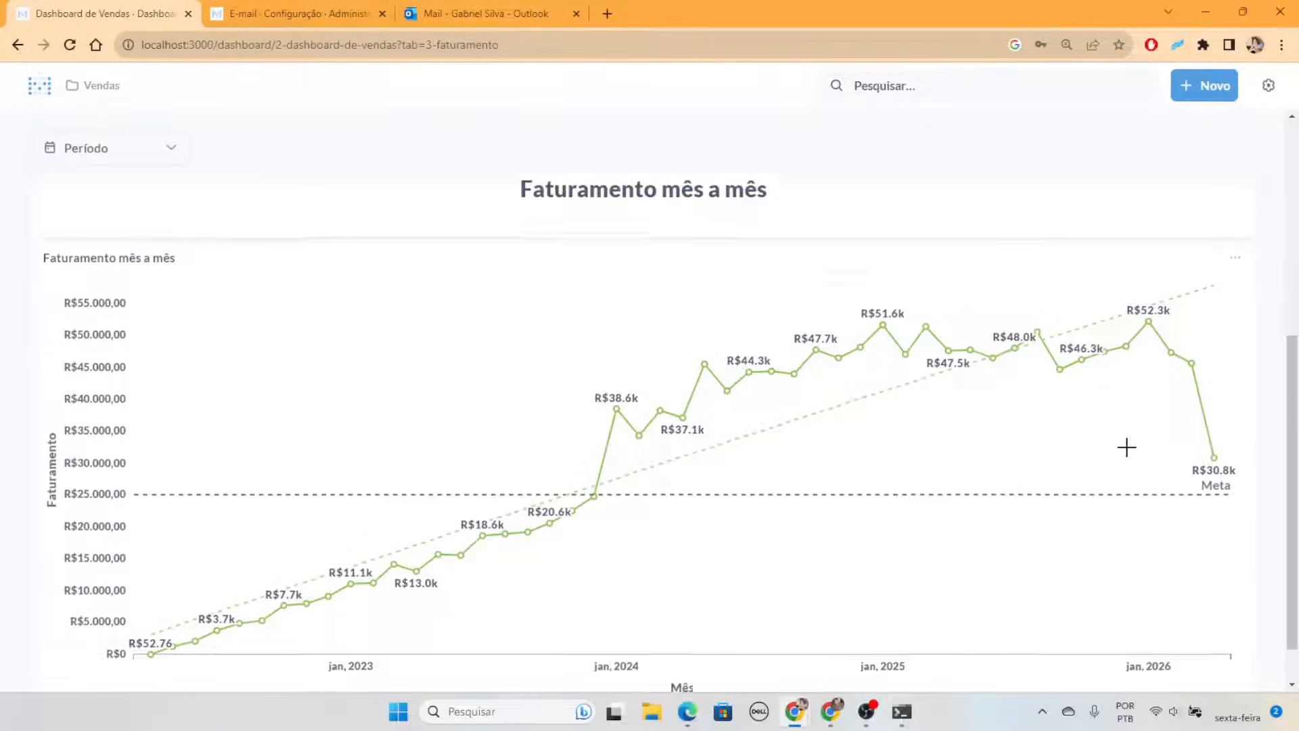